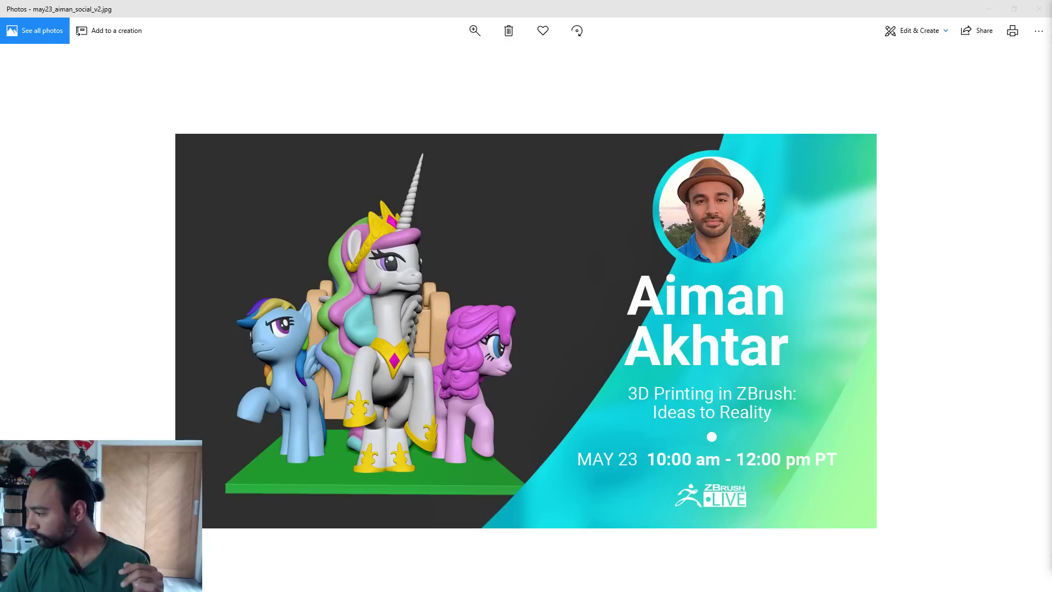
Switch to Chrome and post a short greeting introducing the host in the Restream chat
{"action": "key", "text": "alt+Tab"}
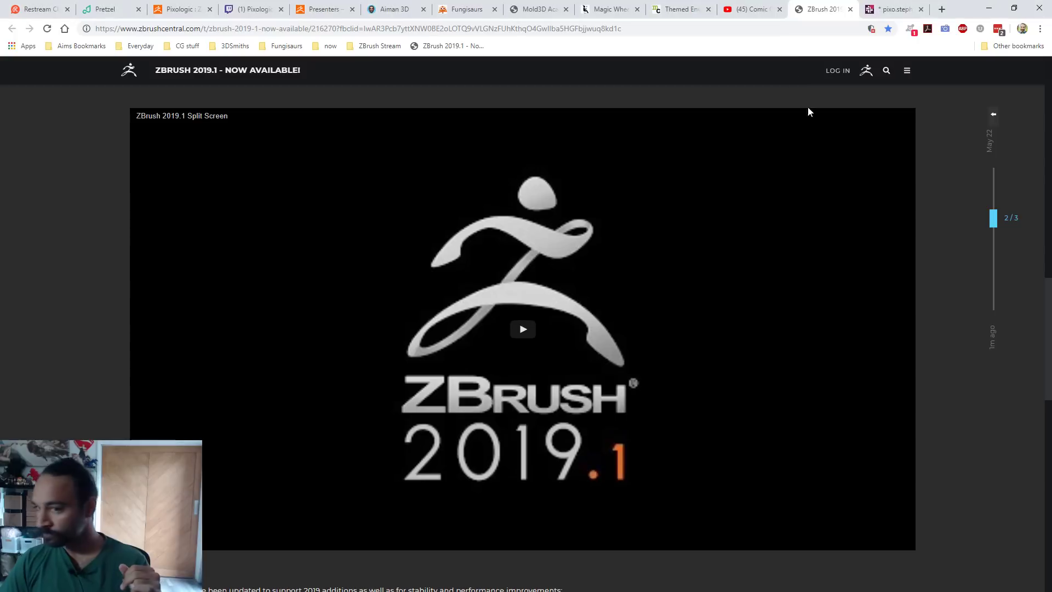
{"action": "left_click", "coordinate": [73, 6]}
{"action": "left_click", "coordinate": [450, 8]}
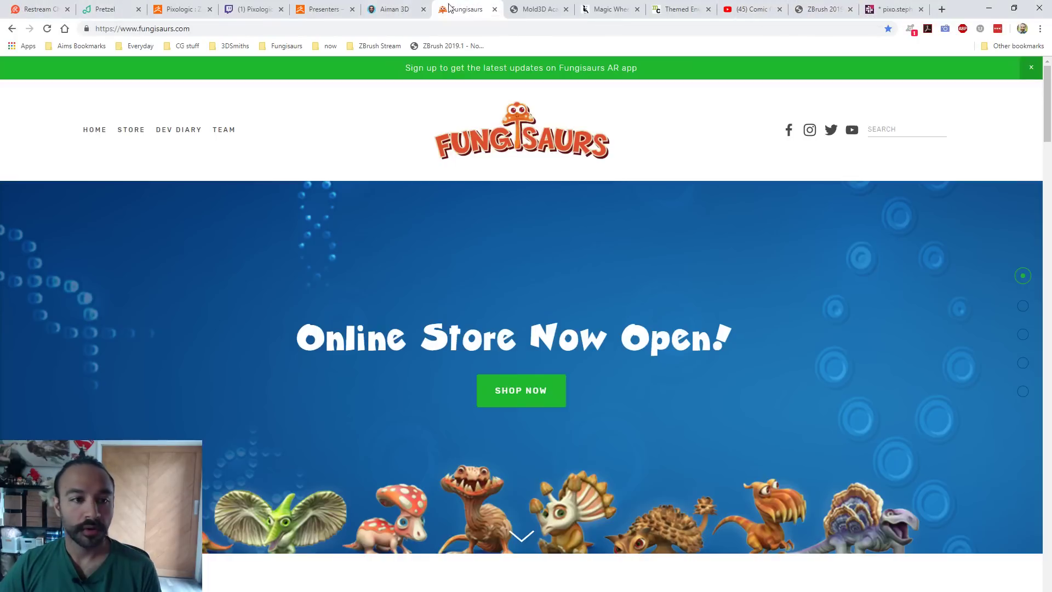
{"action": "left_click", "coordinate": [29, 6]}
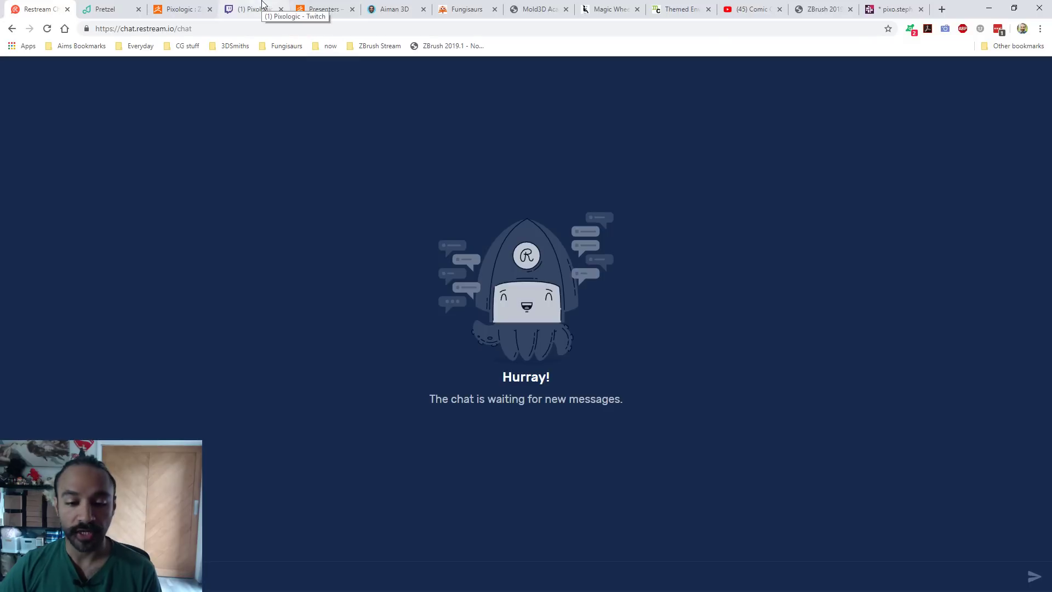
{"action": "left_click", "coordinate": [238, 562]}
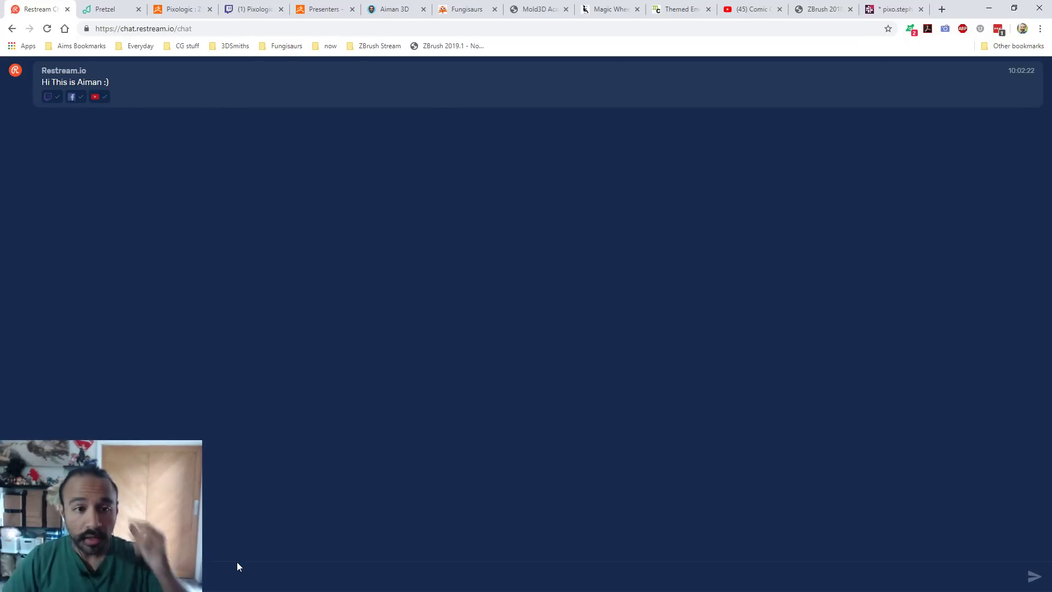
Start the Ambient station in the Pretzel music player
{"action": "key", "text": "ctrl+Tab"}
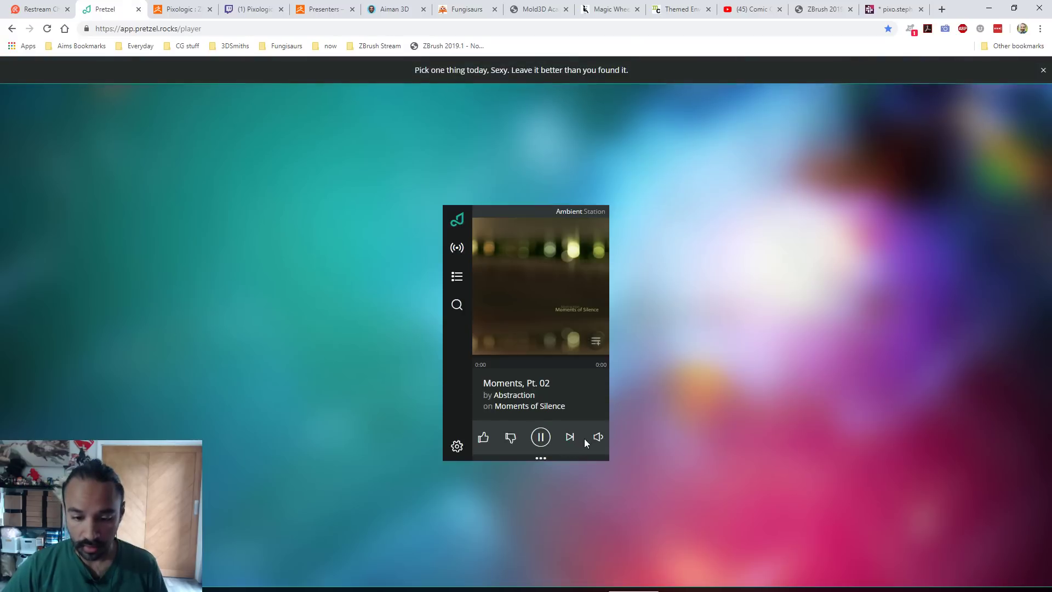
{"action": "left_click", "coordinate": [455, 248]}
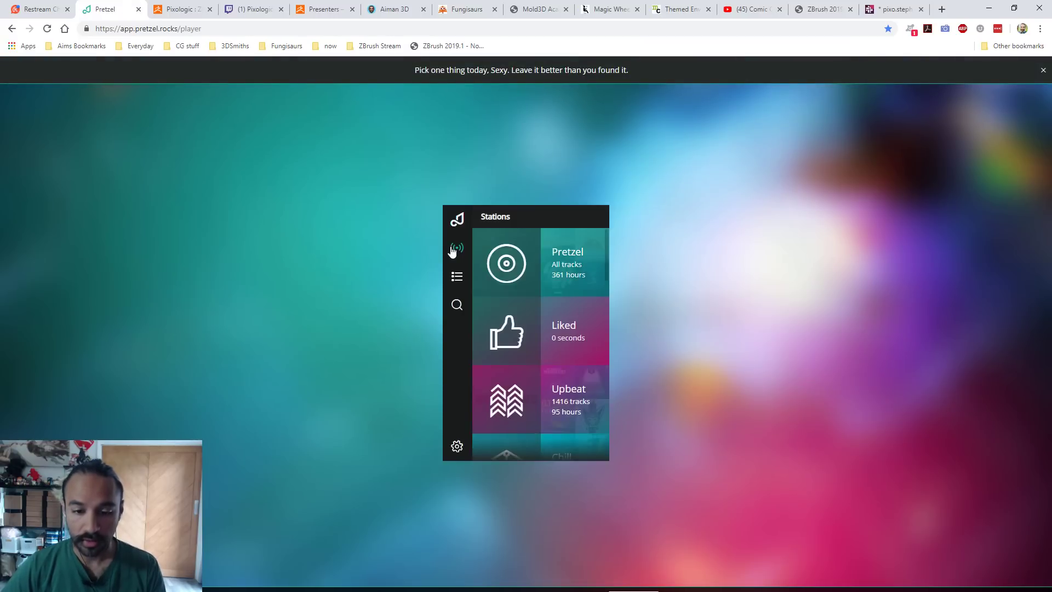
{"action": "scroll", "coordinate": [570, 313], "scroll_direction": "down", "scroll_amount": 5}
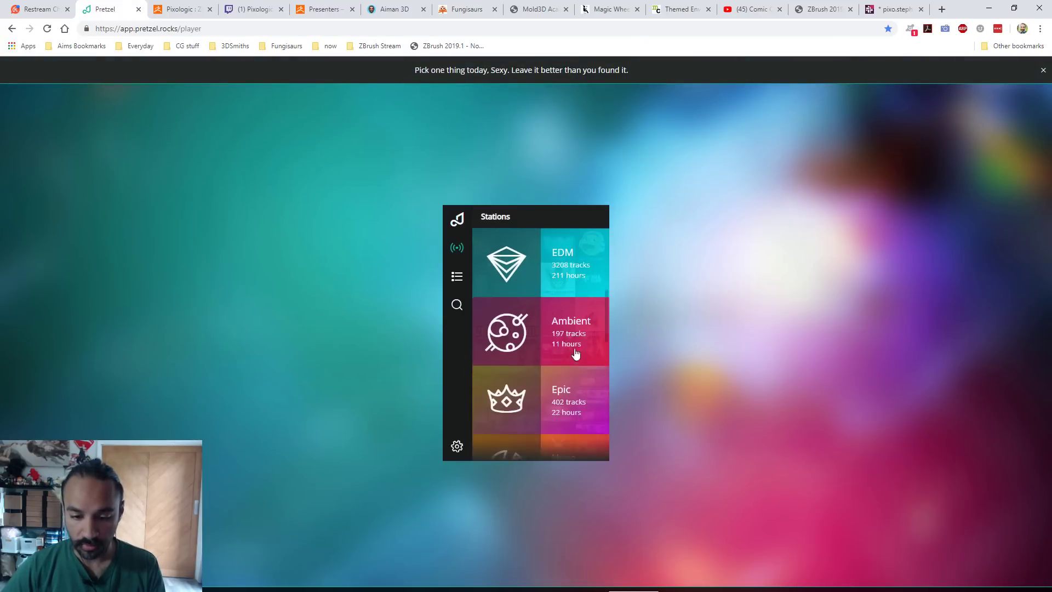
{"action": "left_click", "coordinate": [570, 342]}
Raise the Pretzel player's music volume slightly to suit the stream
{"action": "mouse_move", "coordinate": [599, 436]}
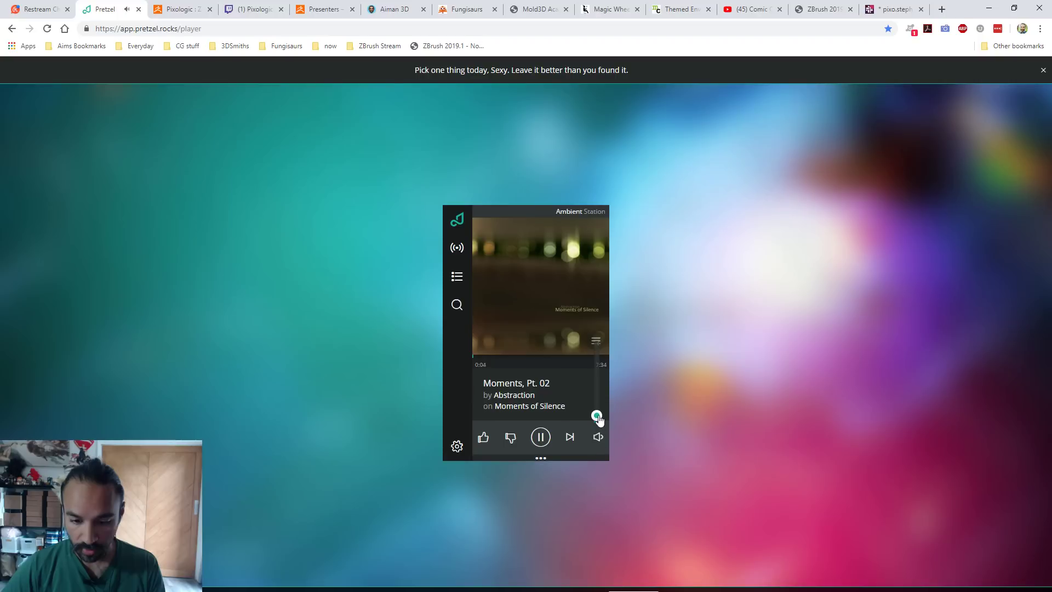
{"action": "mouse_move", "coordinate": [597, 418]}
{"action": "left_mouse_down"}
{"action": "mouse_move", "coordinate": [600, 390]}
{"action": "mouse_move", "coordinate": [601, 419]}
{"action": "left_mouse_up"}
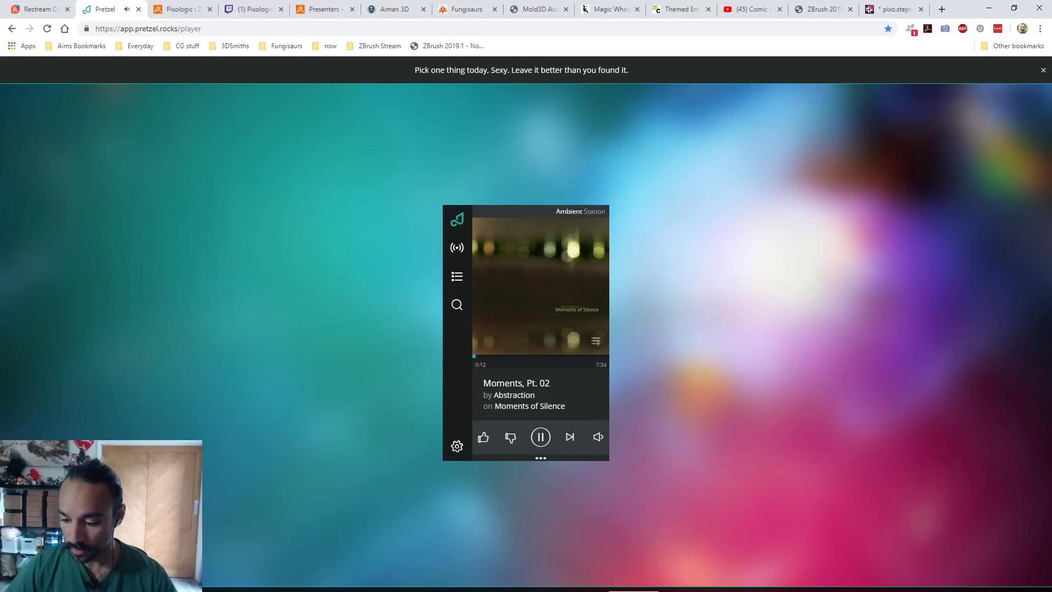
{"action": "left_click", "coordinate": [938, 591]}
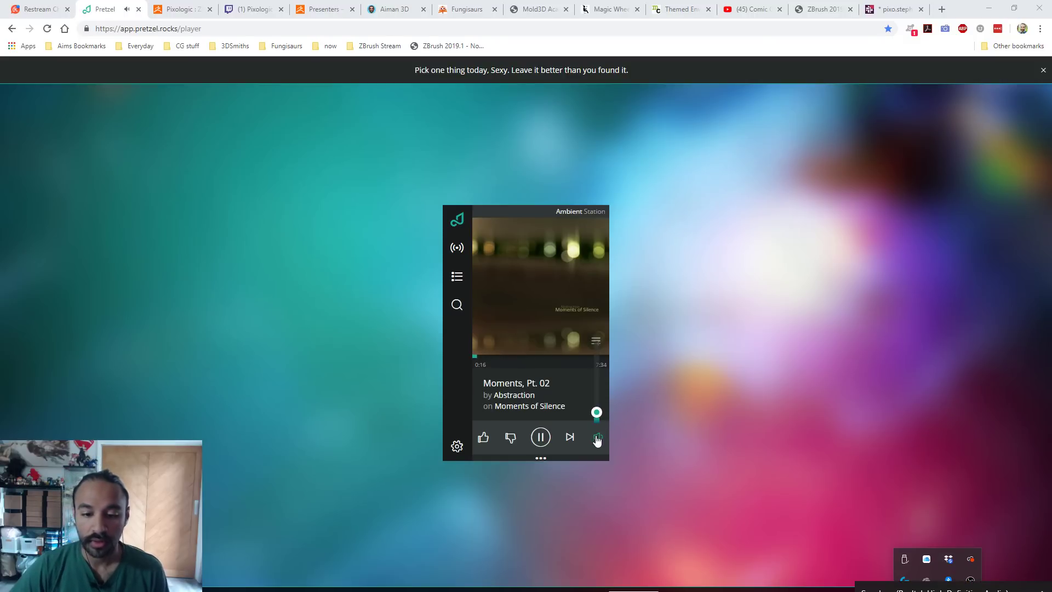
{"action": "left_click", "coordinate": [228, 163]}
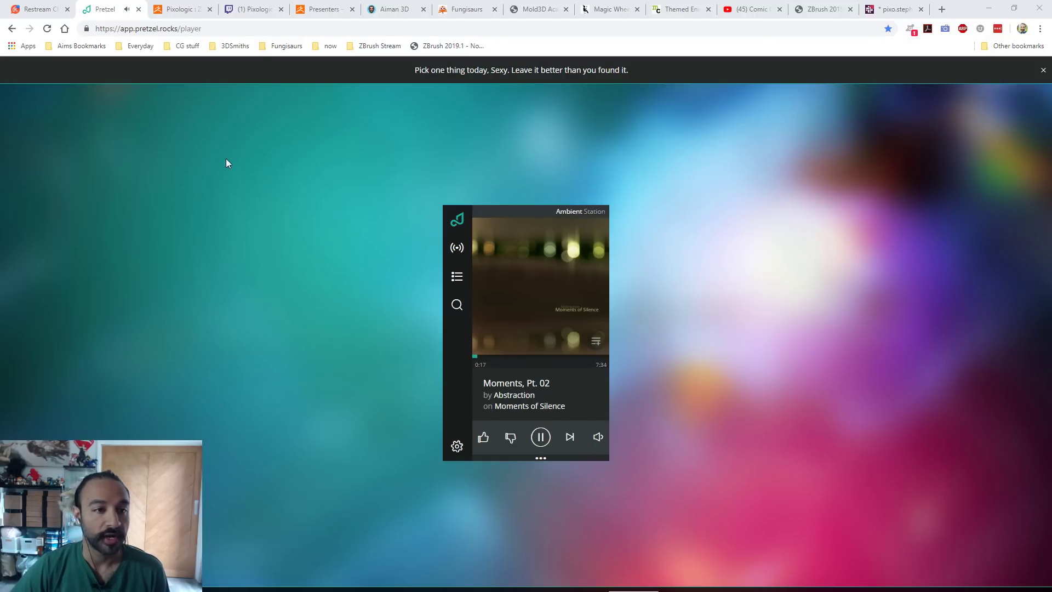
Check the live broadcast with sound on the Pixologic ZBrushLIVE page and on the Pixologic Twitch channel
{"action": "left_click", "coordinate": [180, 9]}
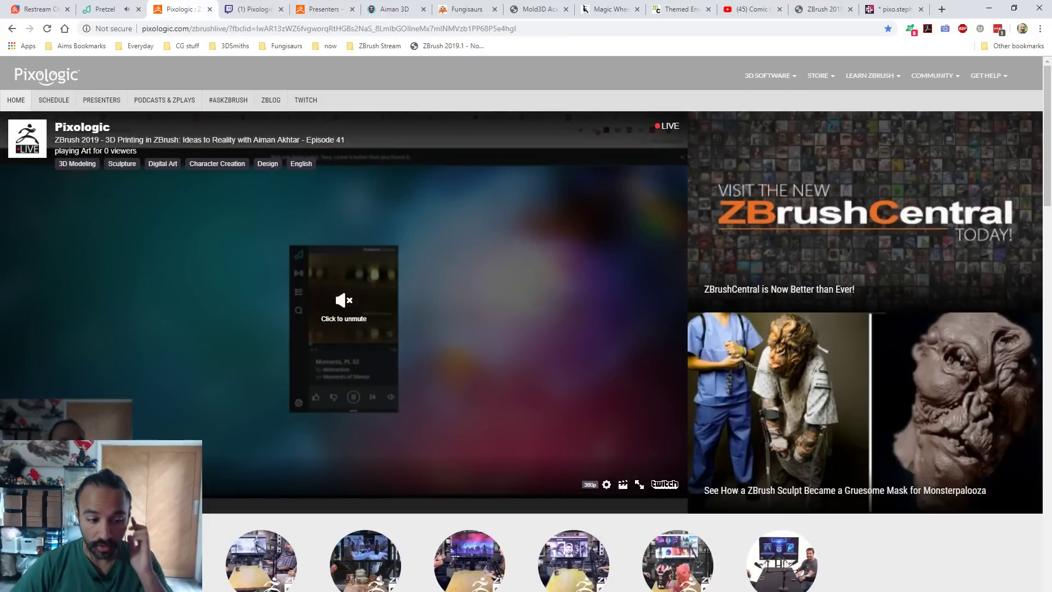
{"action": "left_click", "coordinate": [344, 310]}
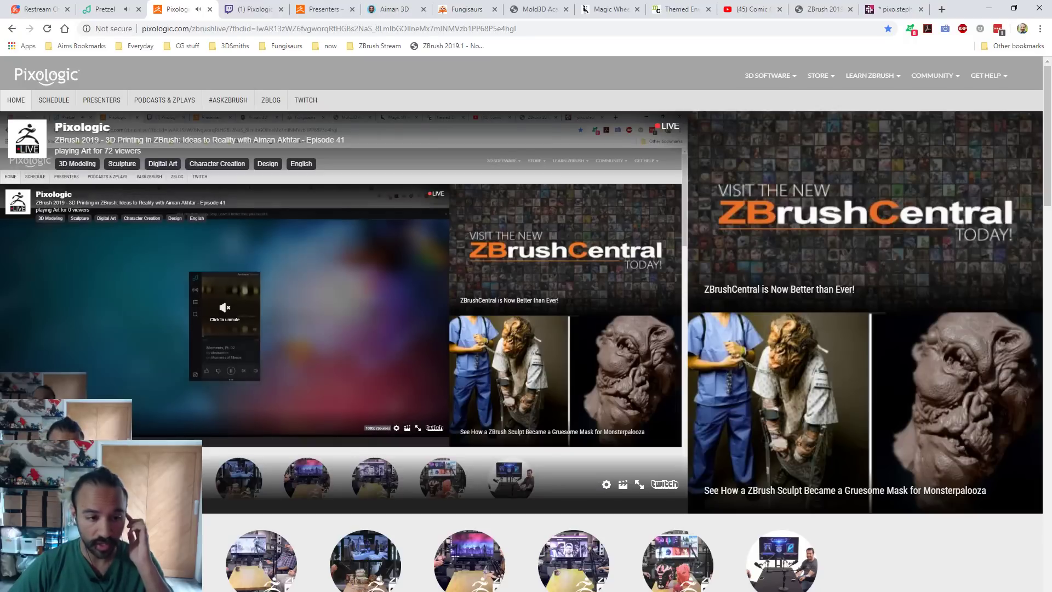
{"action": "left_click", "coordinate": [255, 10]}
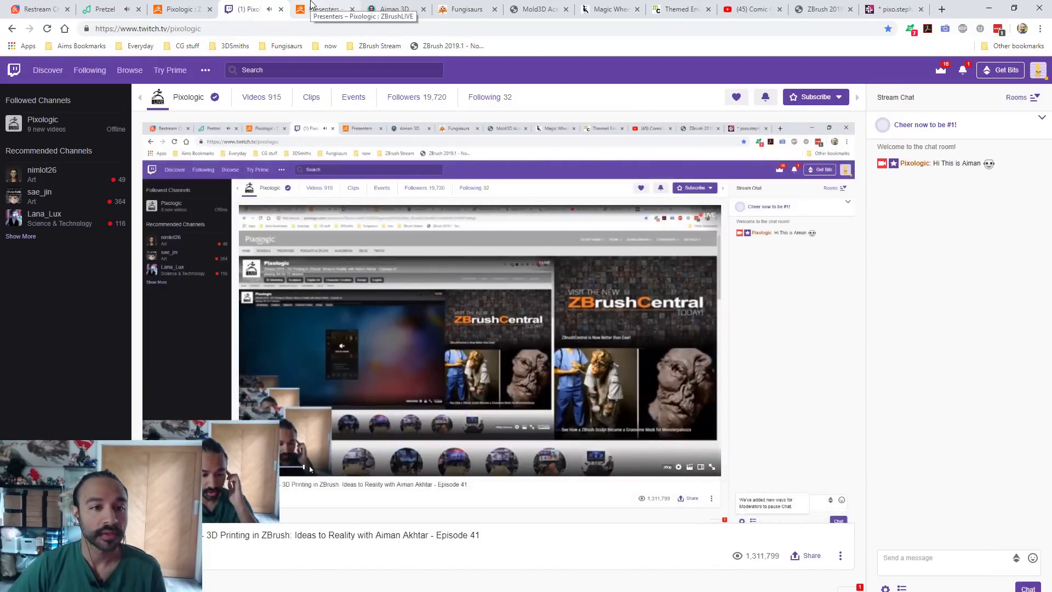
{"action": "left_click", "coordinate": [170, 9]}
{"action": "left_click", "coordinate": [105, 7]}
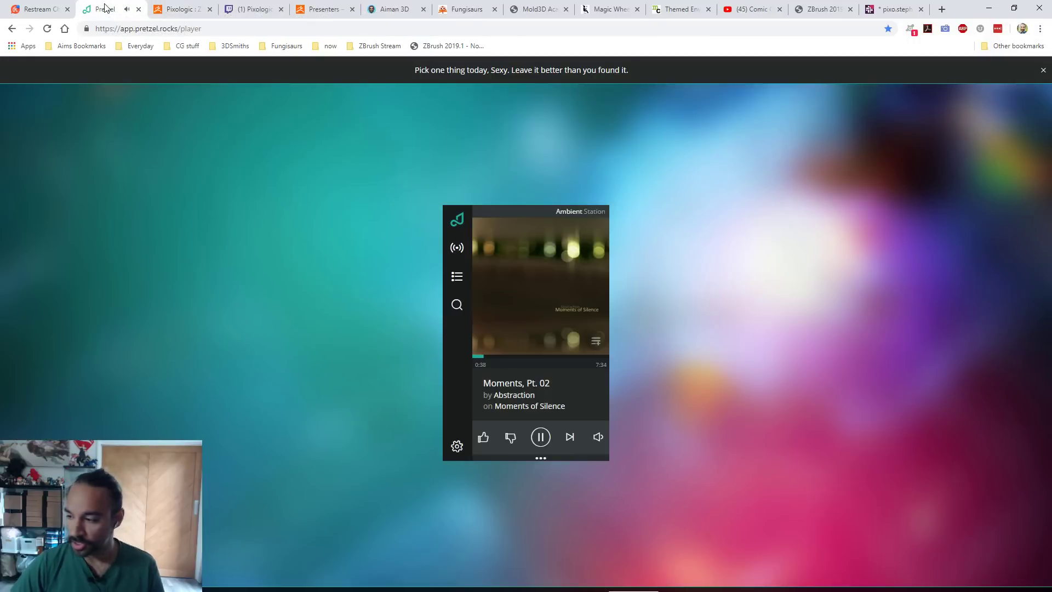
{"action": "left_click", "coordinate": [247, 9]}
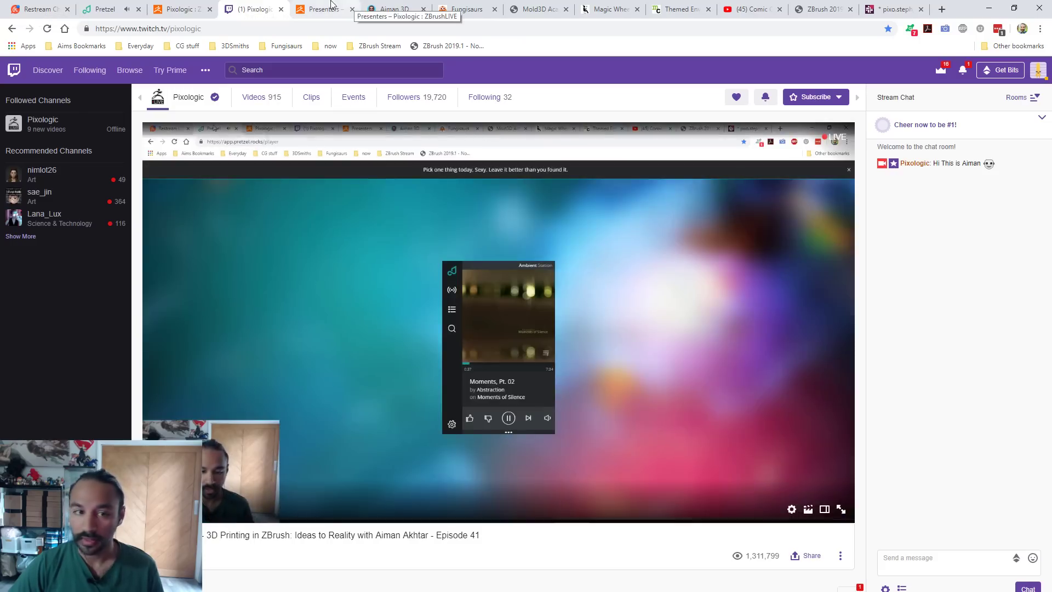
Find the stream host in the ZBrushLIVE presenters list and open their past broadcasts and schedule
{"action": "left_click", "coordinate": [325, 8]}
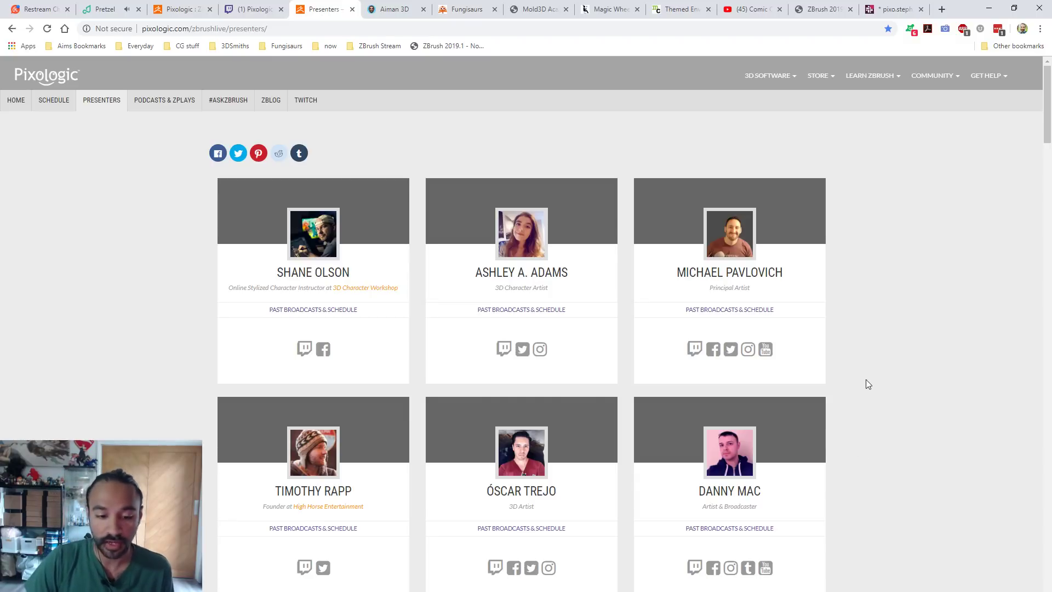
{"action": "scroll", "coordinate": [866, 383], "scroll_direction": "down", "scroll_amount": 2}
{"action": "scroll", "coordinate": [868, 383], "scroll_direction": "down", "scroll_amount": 3}
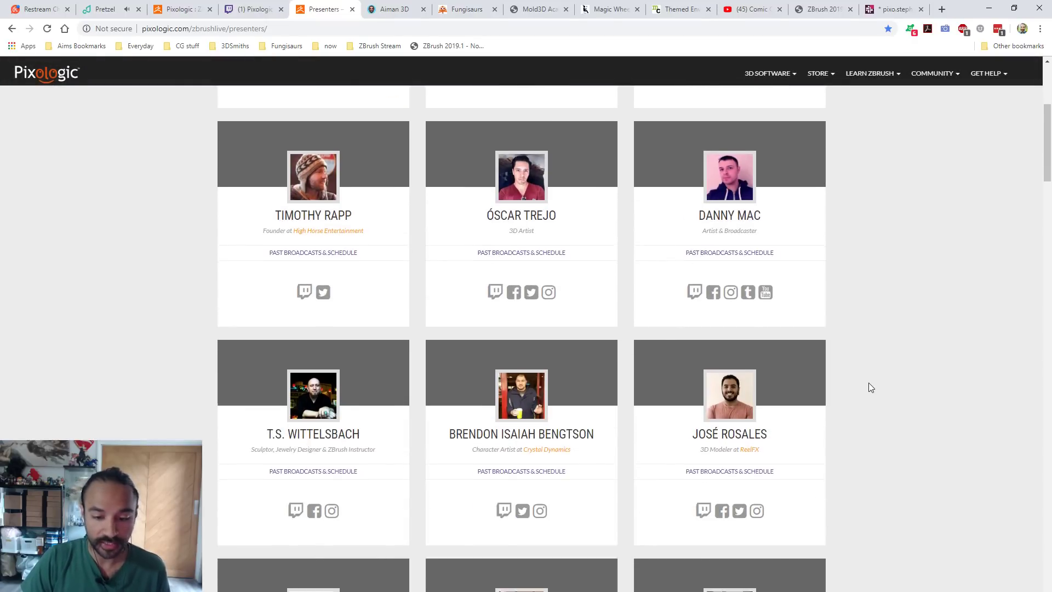
{"action": "scroll", "coordinate": [869, 382], "scroll_direction": "down", "scroll_amount": 5}
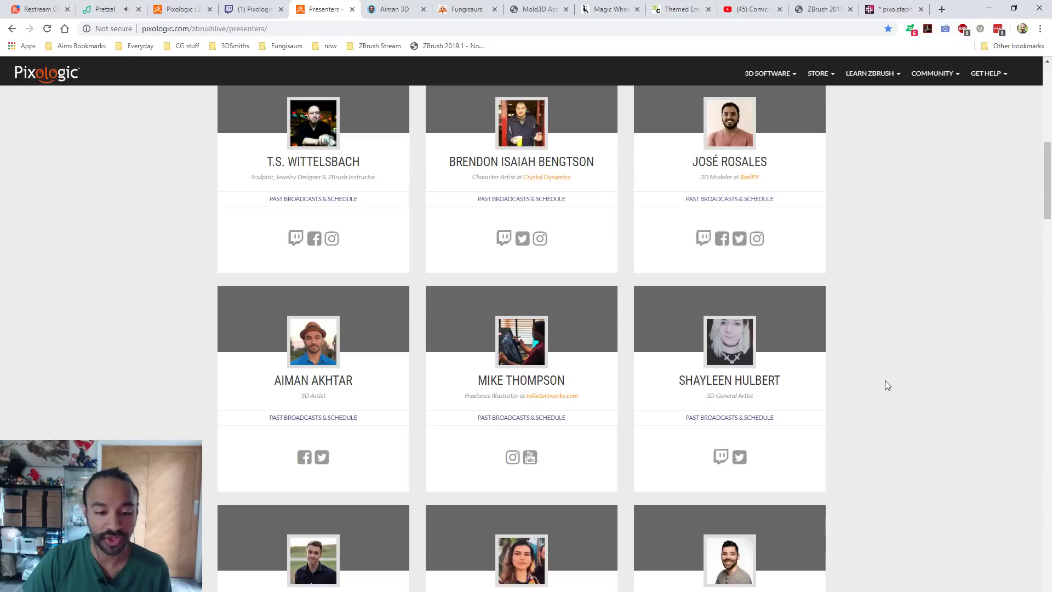
{"action": "left_click", "coordinate": [316, 419]}
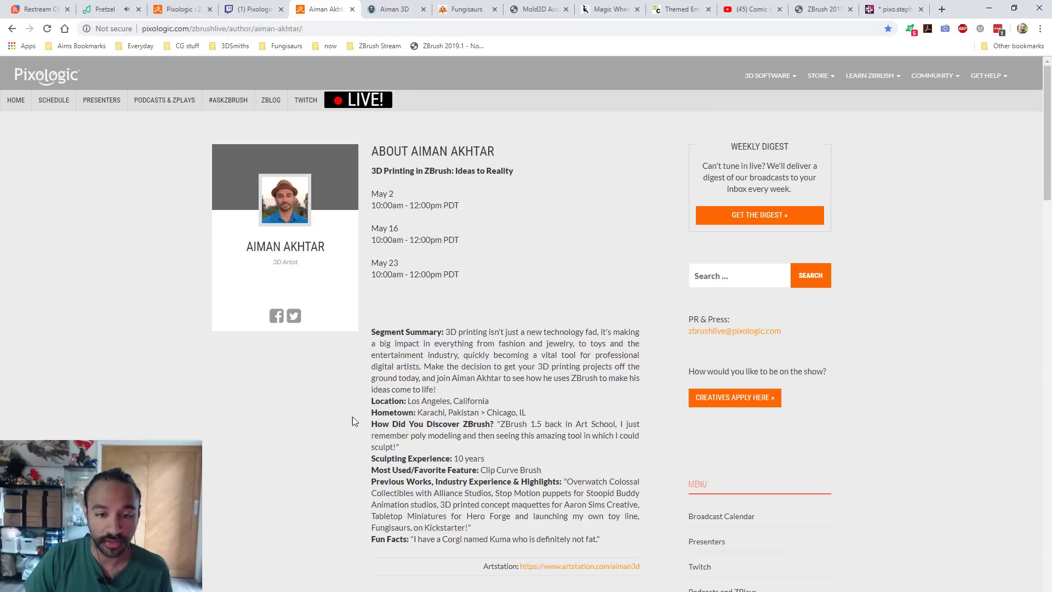
Browse the posts featuring the host and open 3D Printing in ZBrush: Ideas to Reality, Episode 40
{"action": "scroll", "coordinate": [645, 375], "scroll_direction": "down", "scroll_amount": 10}
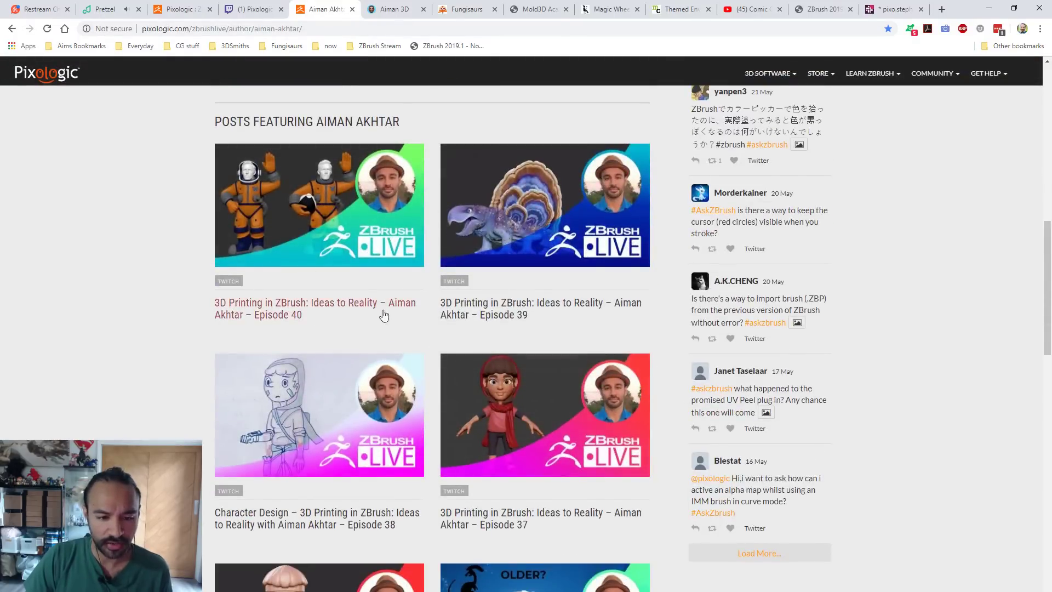
{"action": "scroll", "coordinate": [671, 345], "scroll_direction": "down", "scroll_amount": 7}
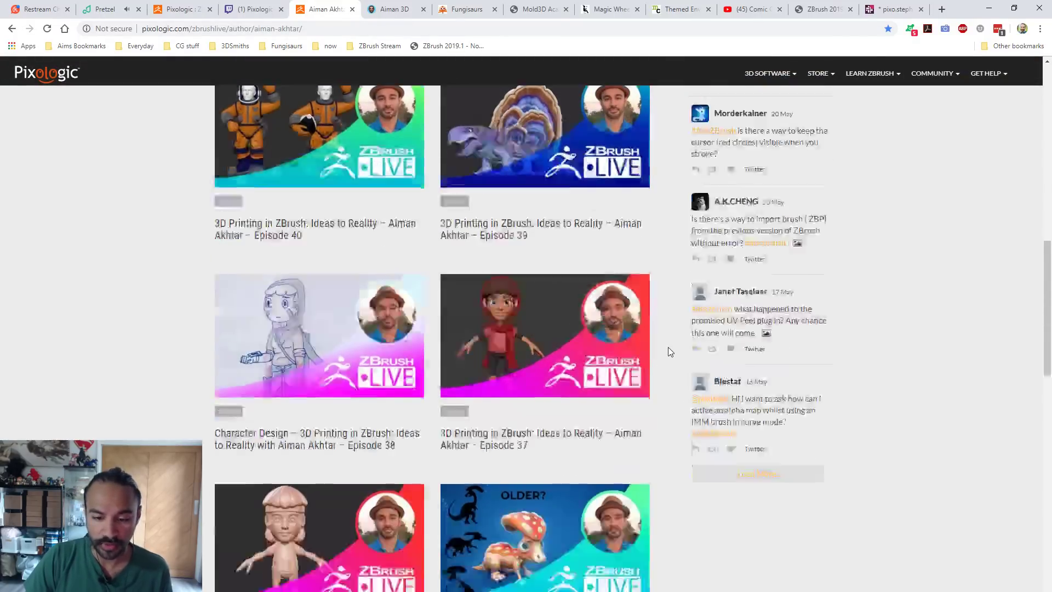
{"action": "scroll", "coordinate": [676, 342], "scroll_direction": "down", "scroll_amount": 1}
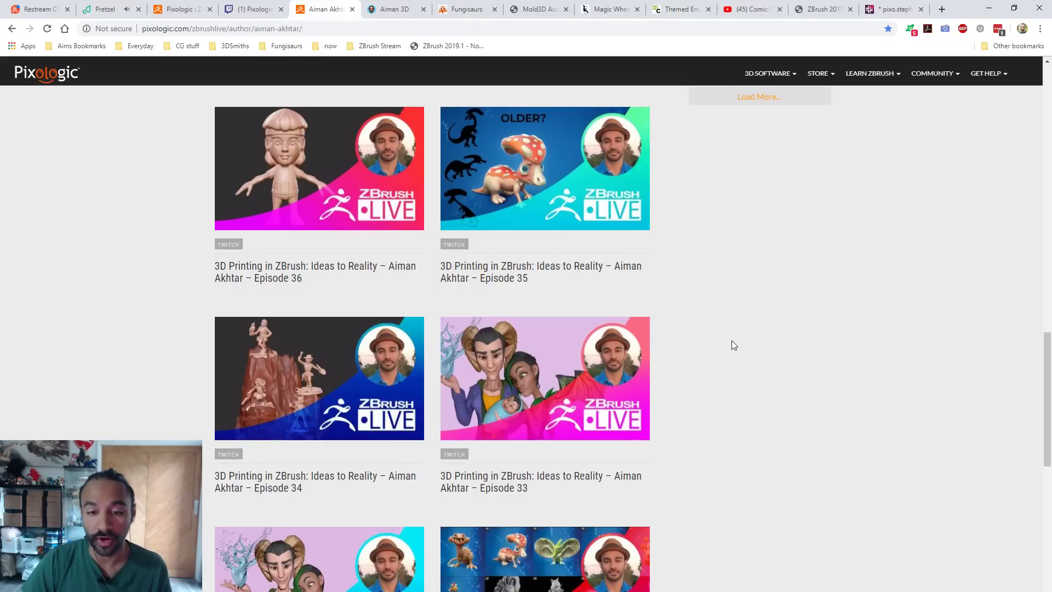
{"action": "scroll", "coordinate": [709, 353], "scroll_direction": "down", "scroll_amount": 5}
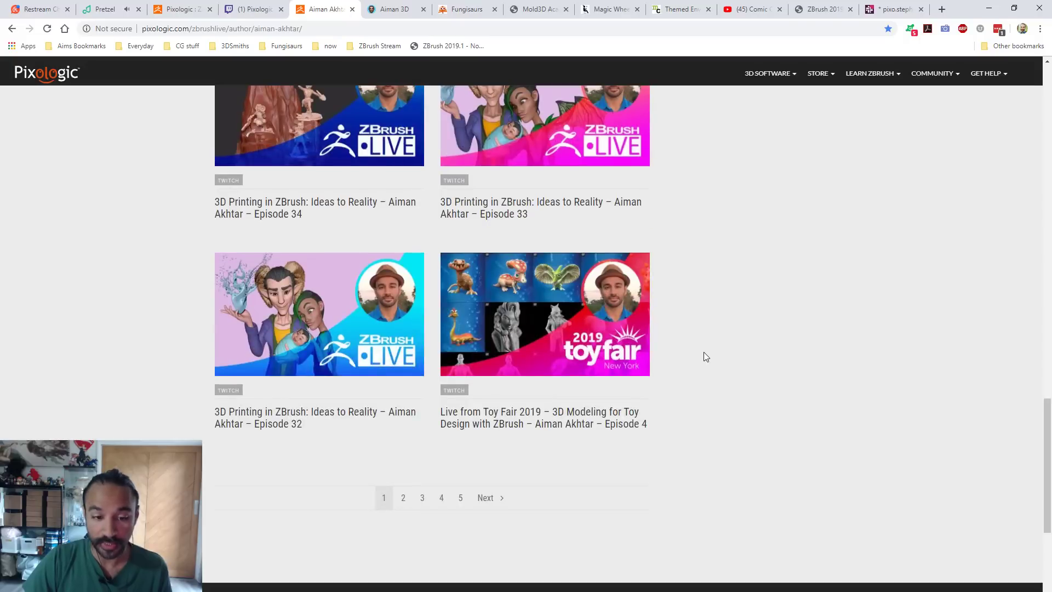
{"action": "scroll", "coordinate": [702, 357], "scroll_direction": "up", "scroll_amount": 12}
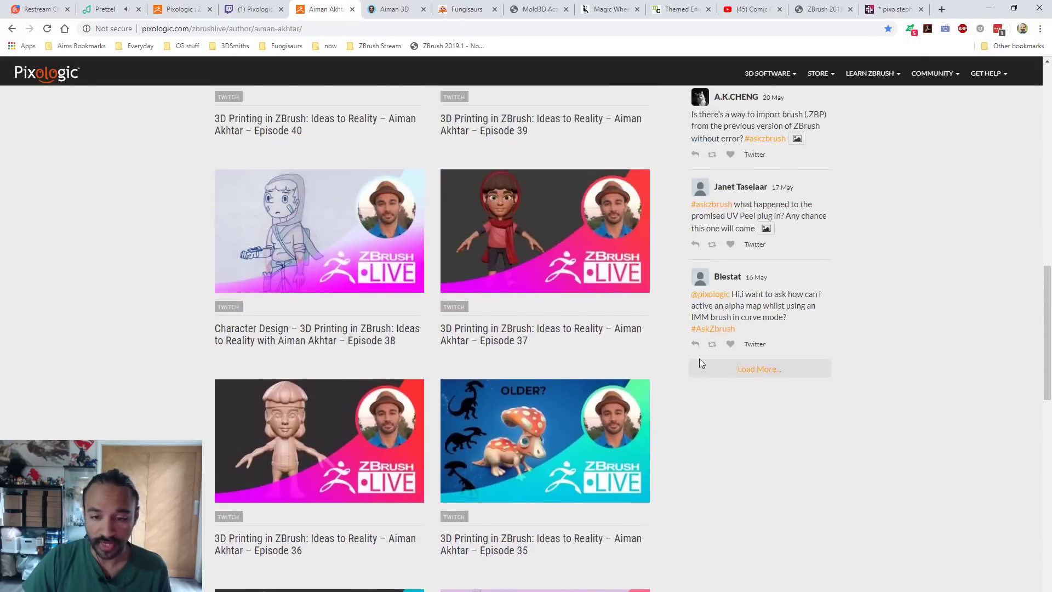
{"action": "scroll", "coordinate": [692, 370], "scroll_direction": "up", "scroll_amount": 4}
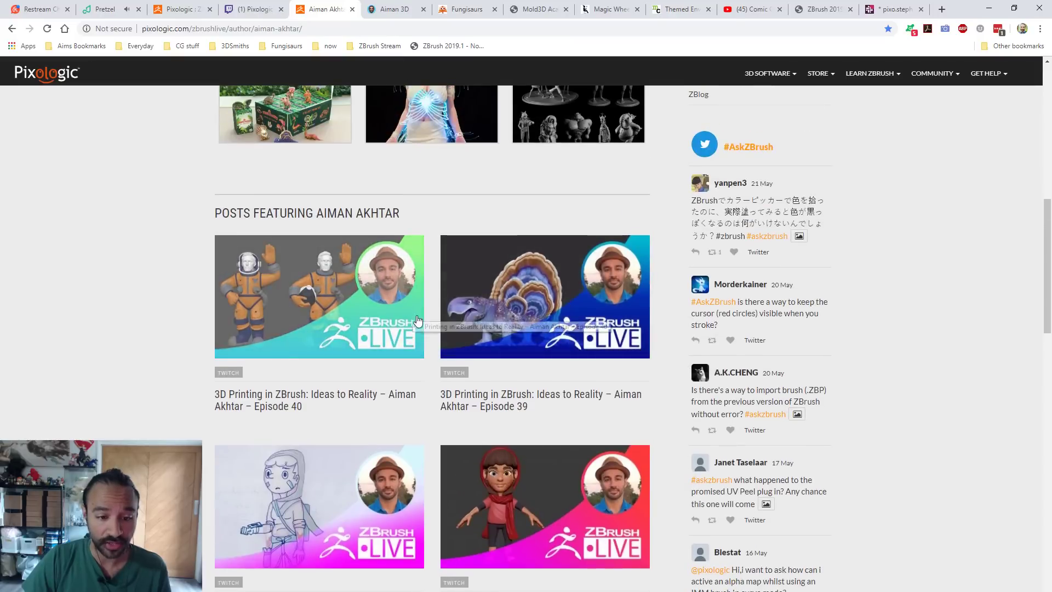
{"action": "left_click", "coordinate": [355, 315]}
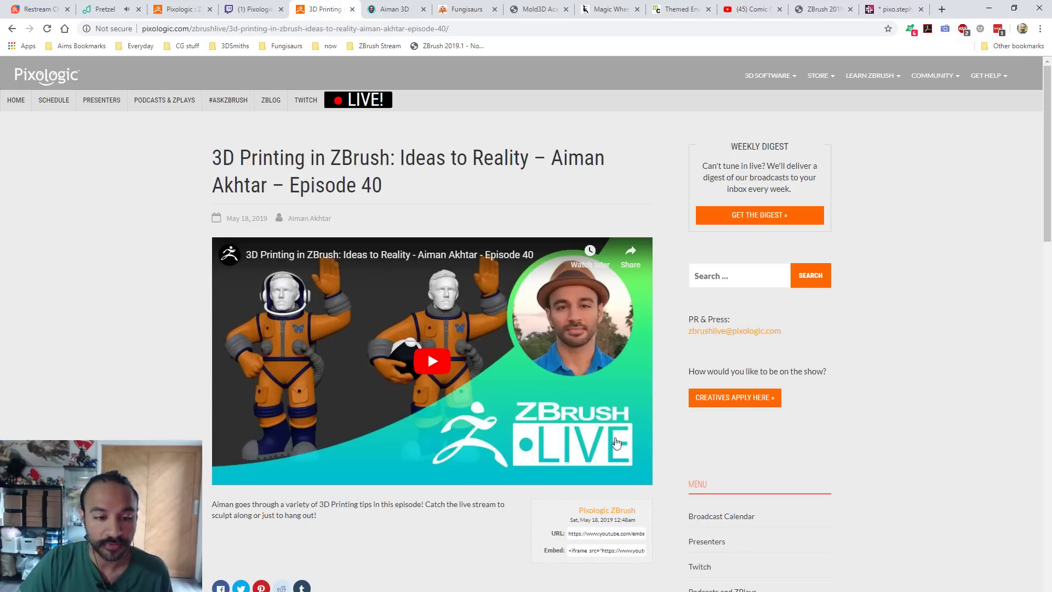
Play the Episode 40 video muted and skip ahead to about 1:26:57
{"action": "left_click", "coordinate": [431, 362]}
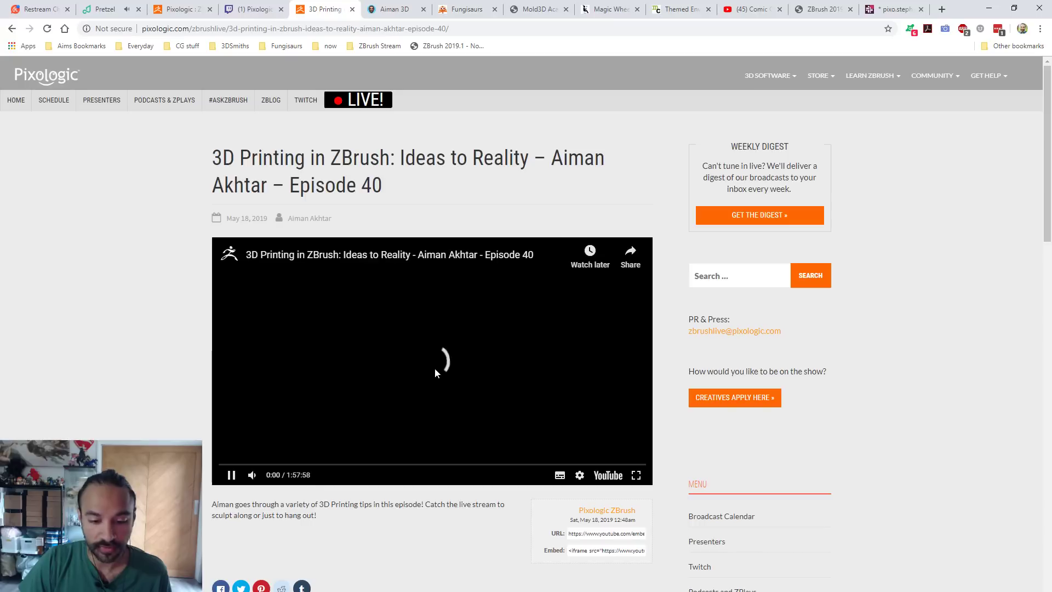
{"action": "left_click", "coordinate": [252, 475]}
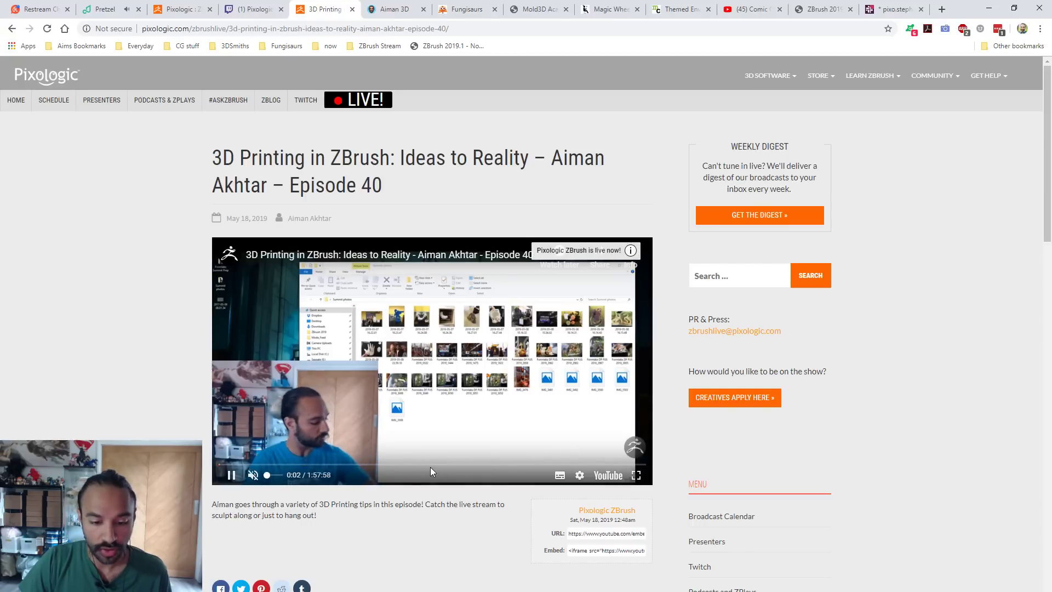
{"action": "left_click", "coordinate": [435, 465]}
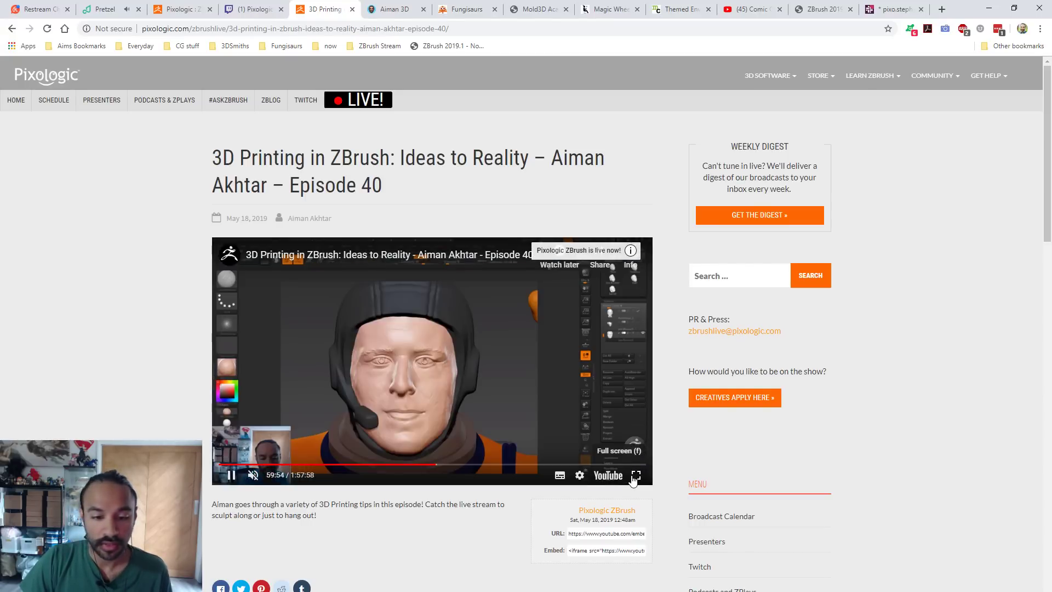
{"action": "left_click", "coordinate": [501, 465]}
{"action": "left_click", "coordinate": [534, 466]}
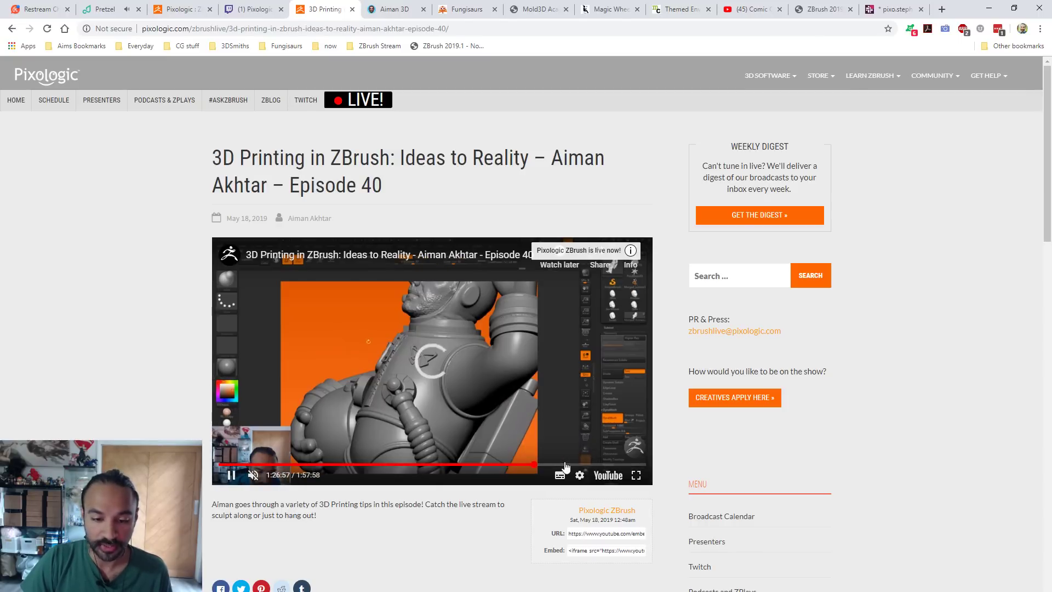
Watch the Episode 40 video in full screen, return to the normal page view and pause playback
{"action": "left_click", "coordinate": [635, 476]}
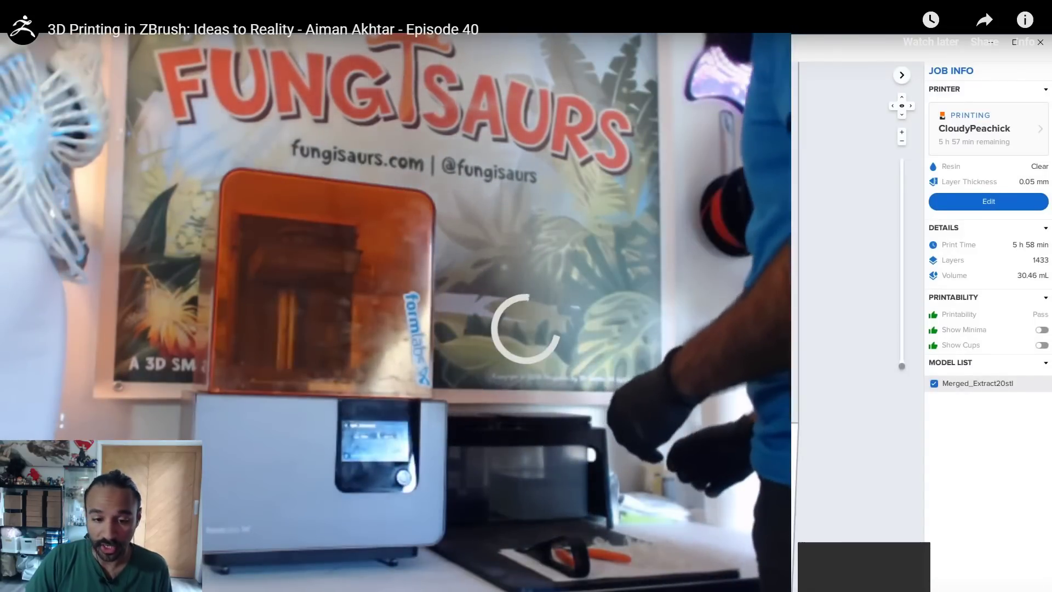
{"action": "key", "text": "Escape"}
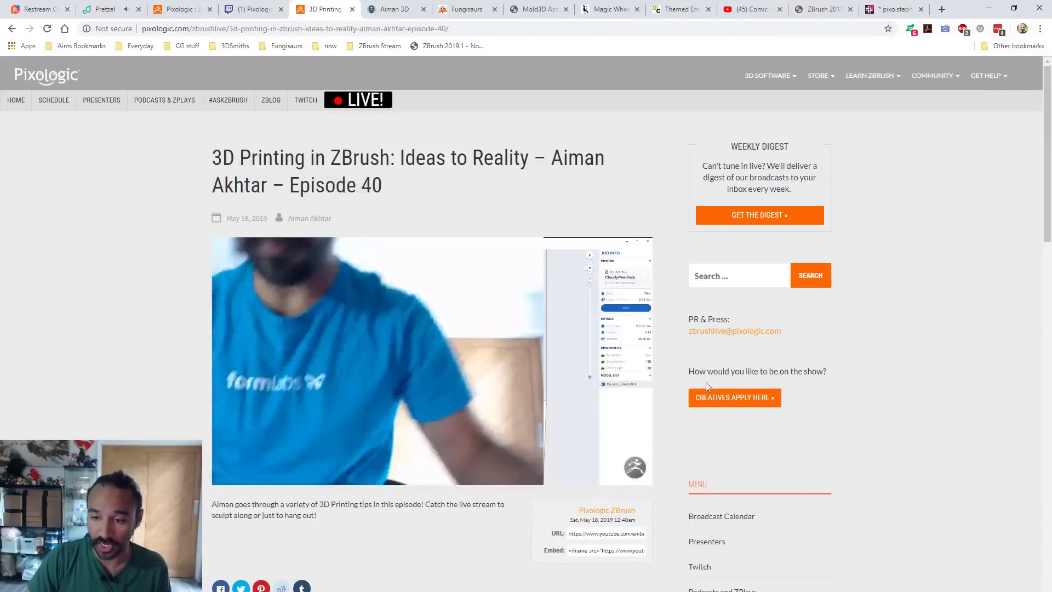
{"action": "left_click", "coordinate": [231, 476]}
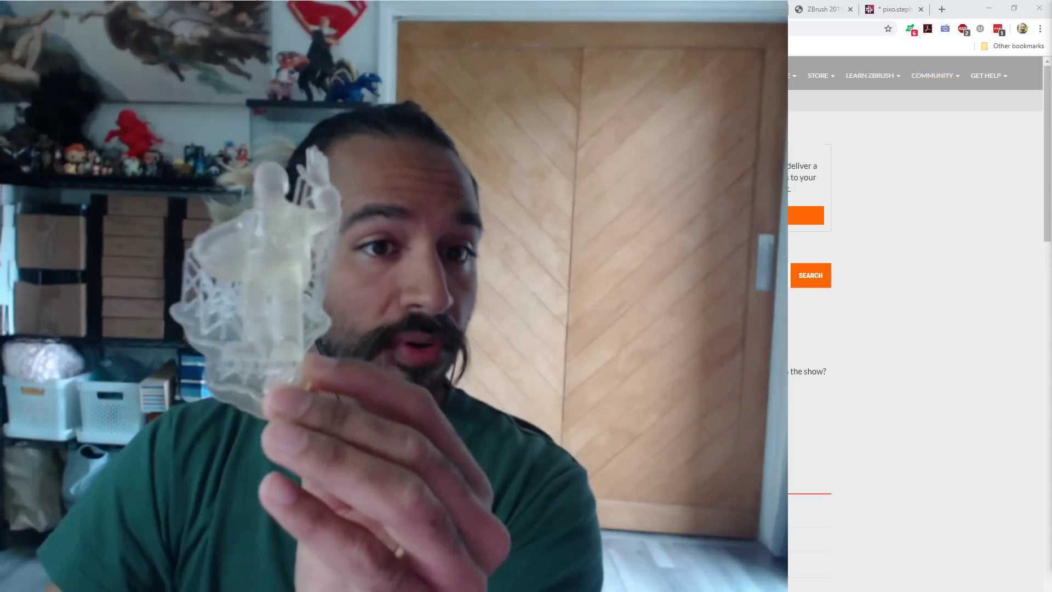
{"action": "key", "text": "ctrl+Tab"}
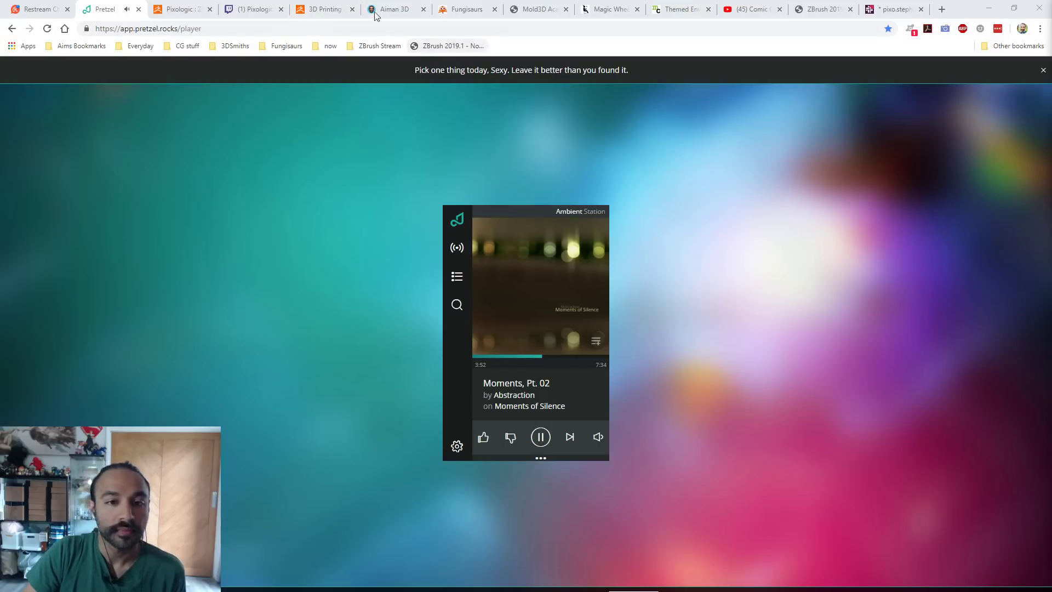
Return from the Episode 40 page to the host's ZBrushLIVE presenter page and look through the list of past episodes
{"action": "left_click", "coordinate": [310, 5]}
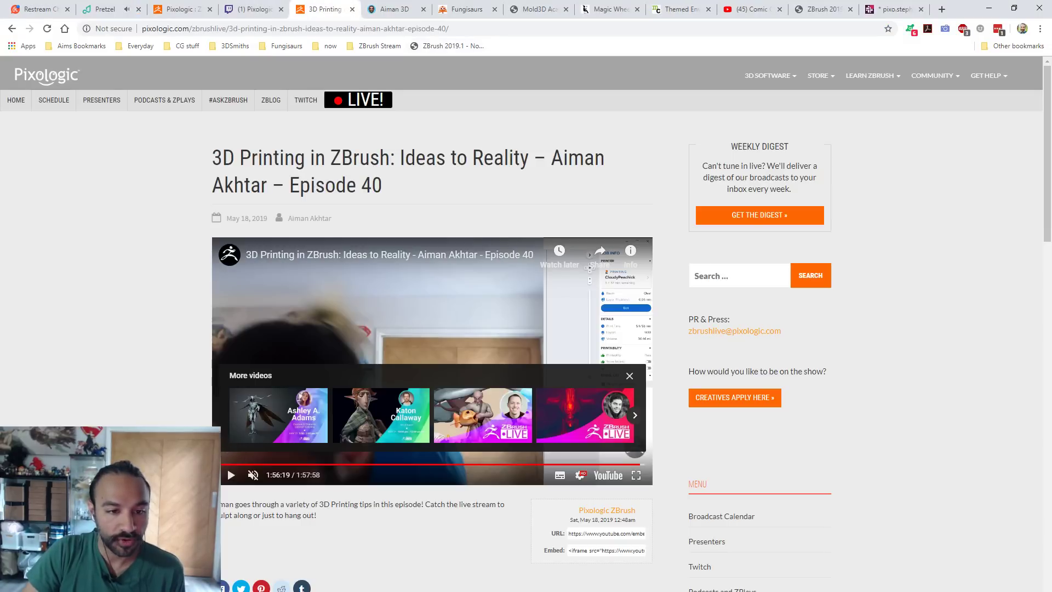
{"action": "left_click", "coordinate": [12, 29]}
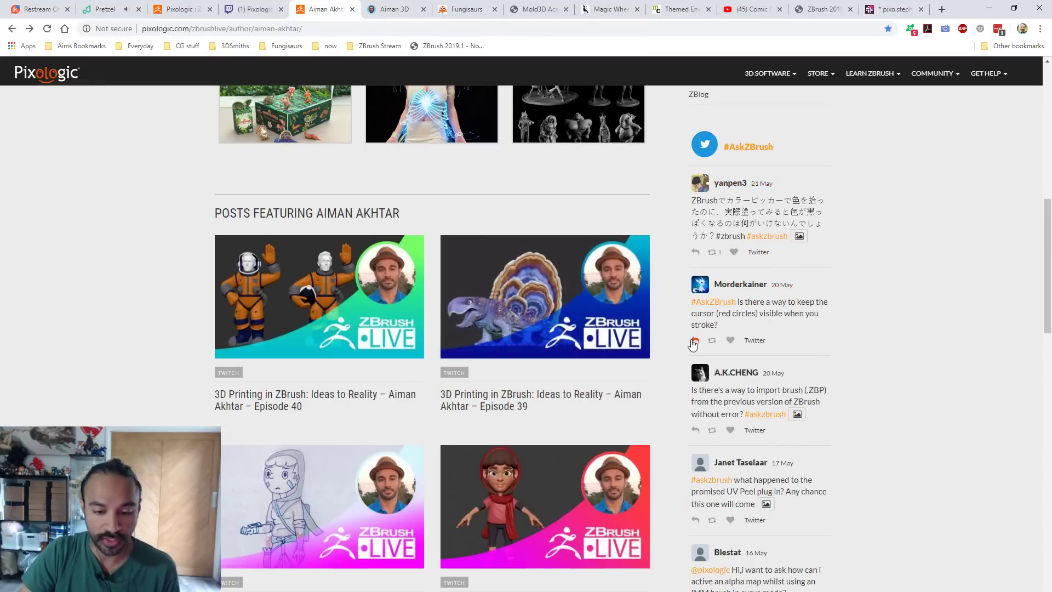
{"action": "scroll", "coordinate": [688, 350], "scroll_direction": "down", "scroll_amount": 10}
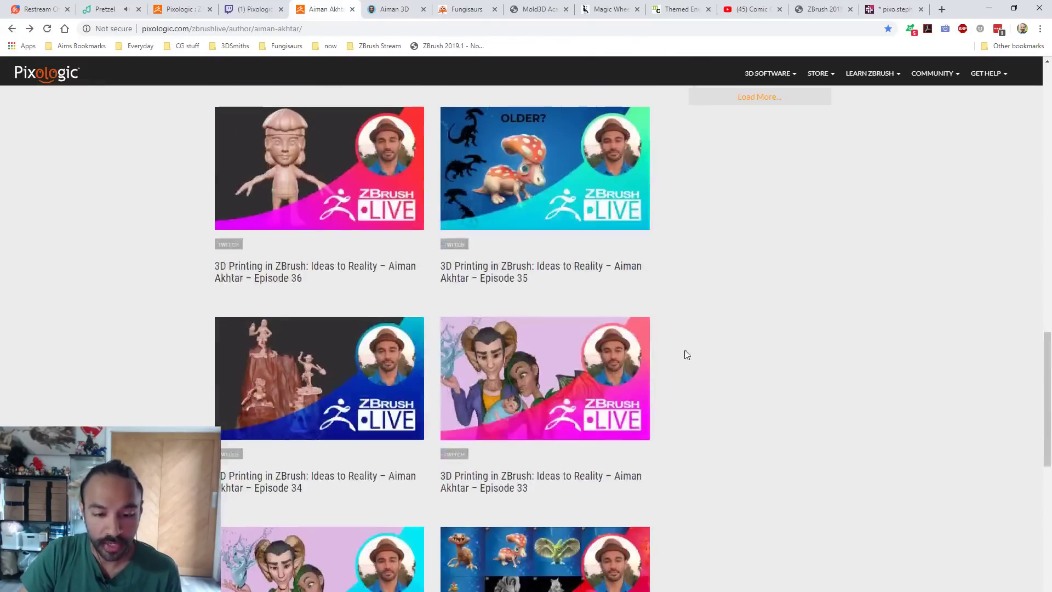
{"action": "scroll", "coordinate": [691, 353], "scroll_direction": "down", "scroll_amount": 3}
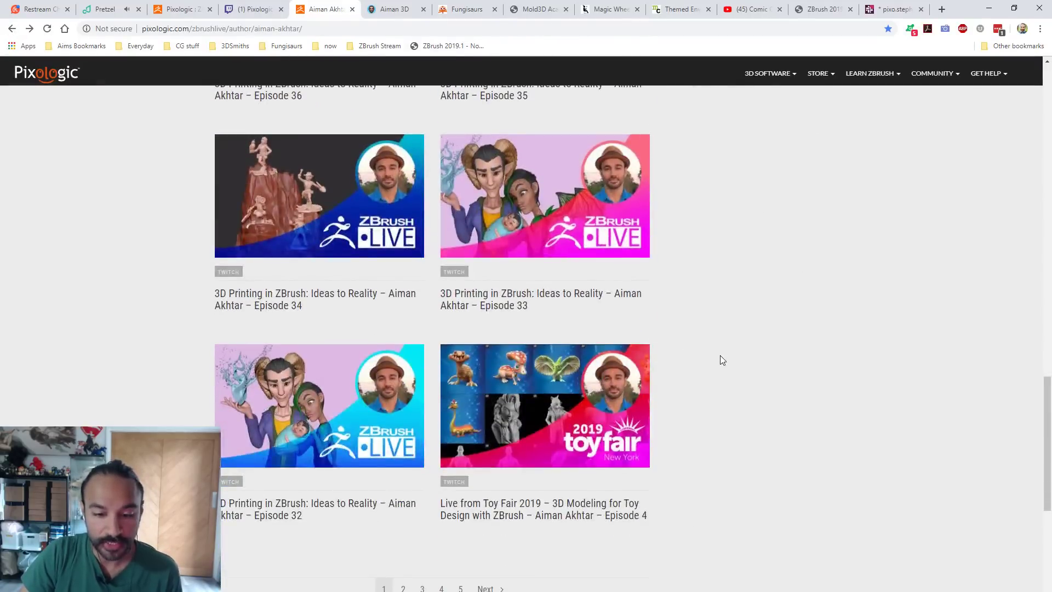
{"action": "scroll", "coordinate": [720, 360], "scroll_direction": "up", "scroll_amount": 6}
{"action": "scroll", "coordinate": [720, 415], "scroll_direction": "up", "scroll_amount": 15}
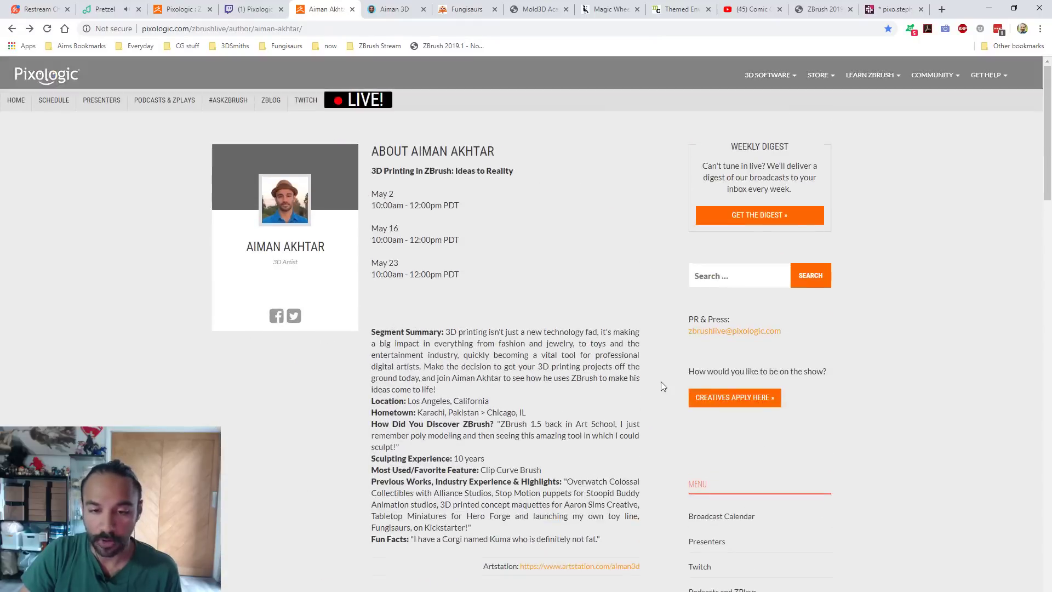
Open the 3D Print/Sculpture gallery on the host's portfolio website and browse the project images
{"action": "left_click", "coordinate": [398, 12]}
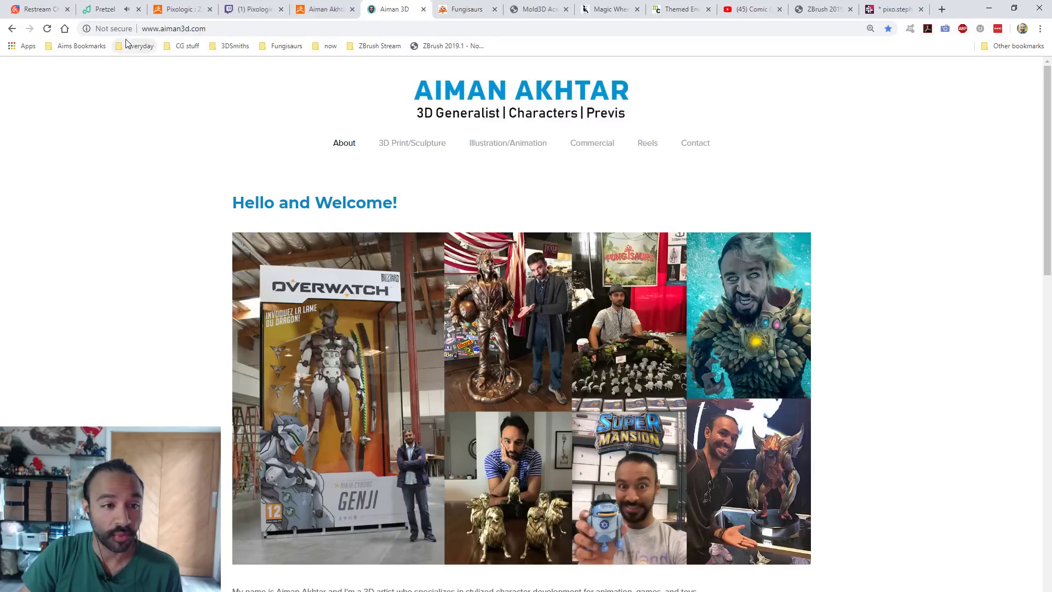
{"action": "left_click", "coordinate": [398, 148]}
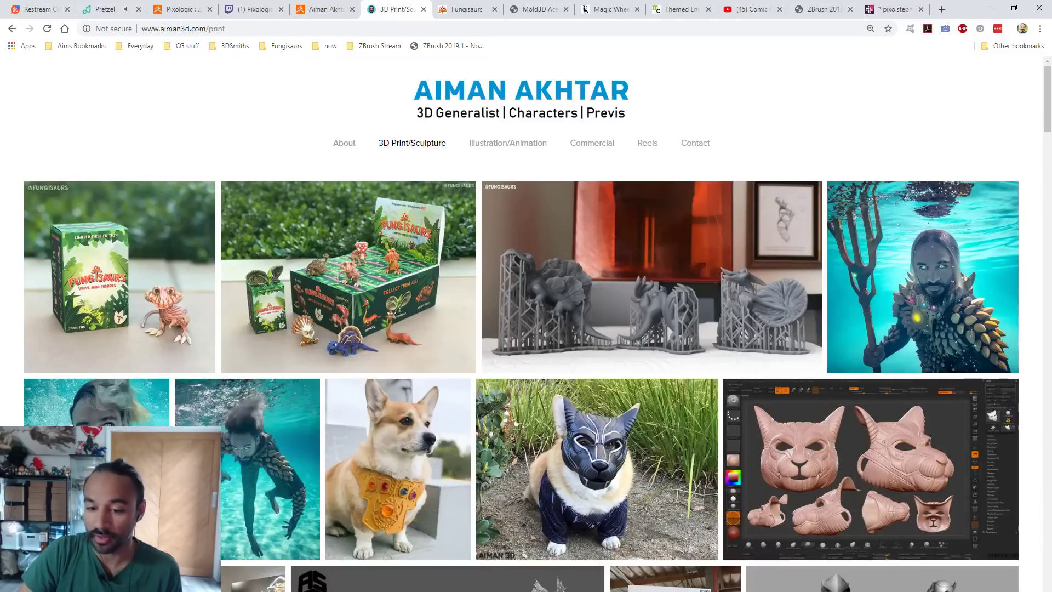
{"action": "scroll", "coordinate": [1032, 165], "scroll_direction": "down", "scroll_amount": 7}
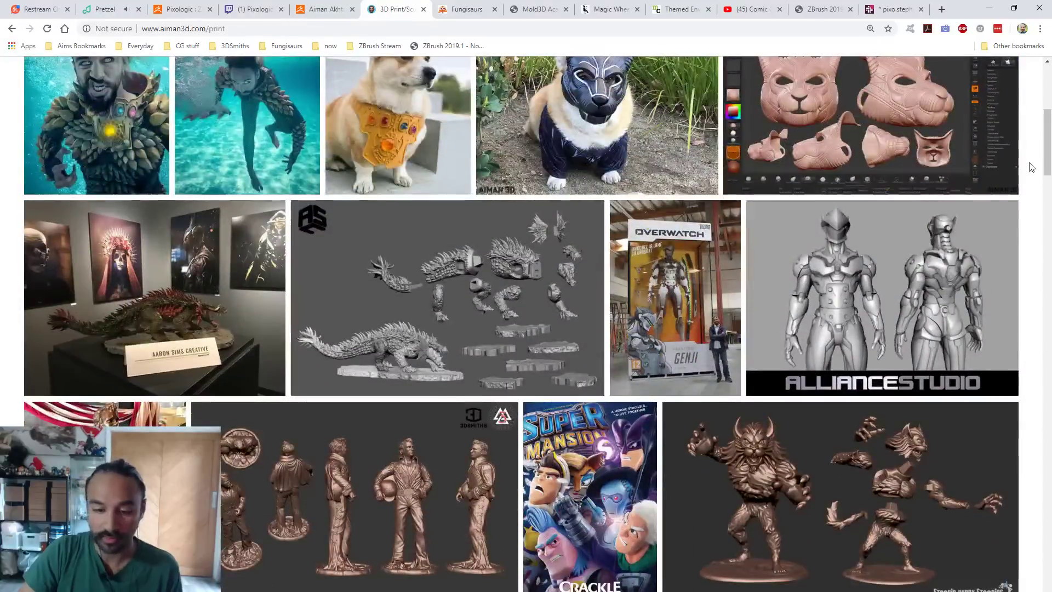
{"action": "scroll", "coordinate": [1033, 167], "scroll_direction": "down", "scroll_amount": 7}
{"action": "scroll", "coordinate": [1033, 168], "scroll_direction": "down", "scroll_amount": 5}
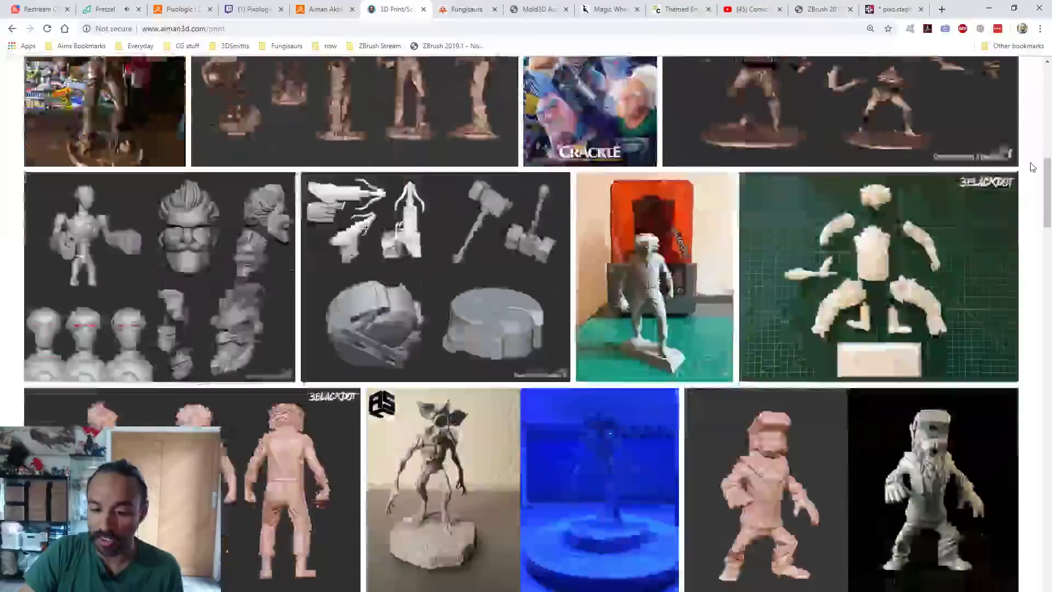
{"action": "scroll", "coordinate": [1029, 168], "scroll_direction": "up", "scroll_amount": 11}
{"action": "scroll", "coordinate": [1029, 168], "scroll_direction": "up", "scroll_amount": 6}
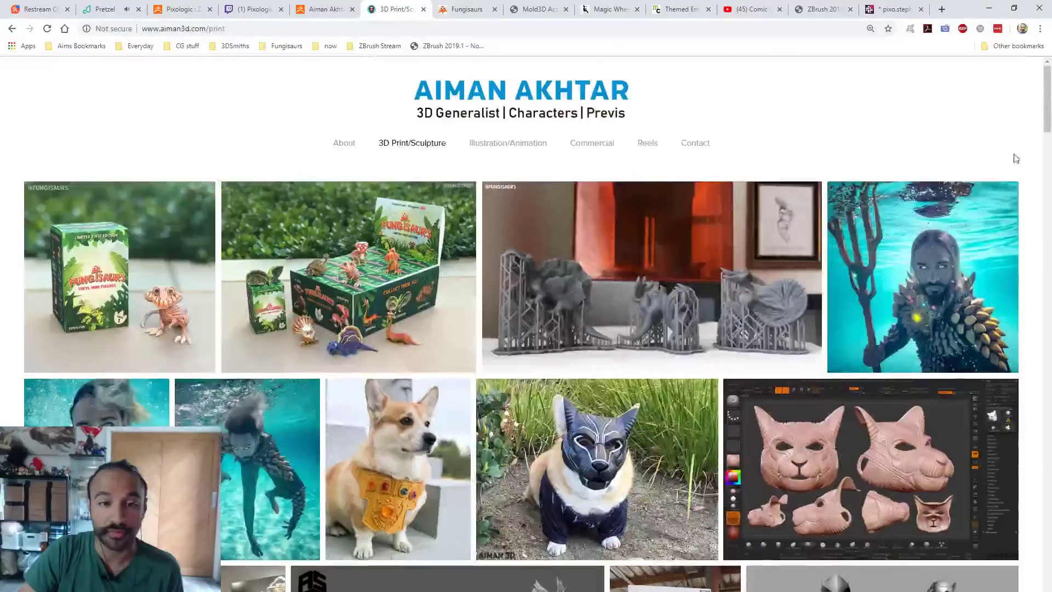
Bring up Mold3D Academy ahead of the Fungisaurs page and open its 3D Printing for ZBrush Artists class
{"action": "left_click", "coordinate": [460, 9]}
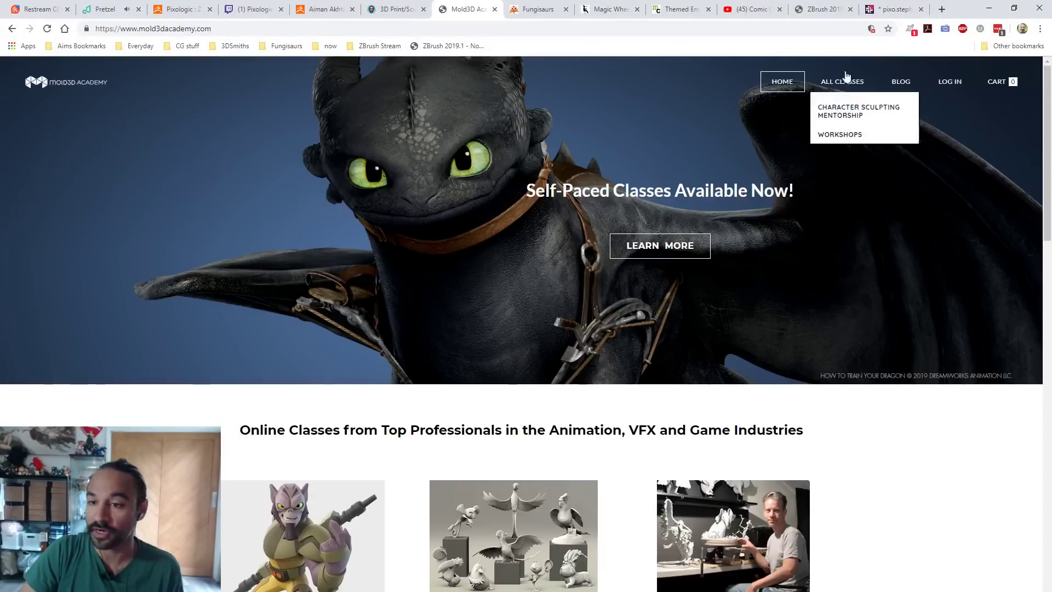
{"action": "mouse_move", "coordinate": [865, 90]}
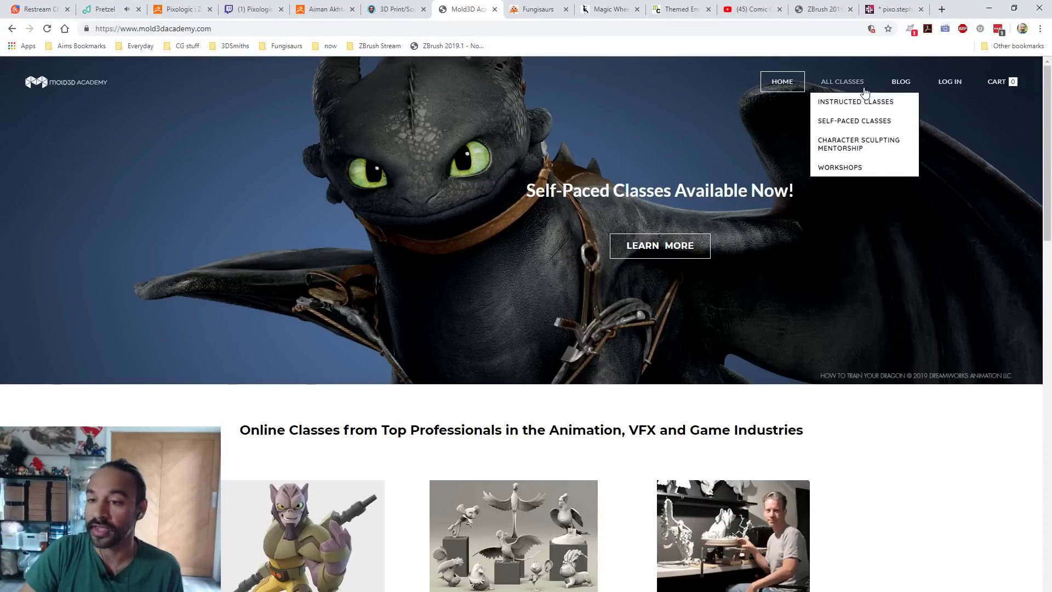
{"action": "mouse_move", "coordinate": [836, 123]}
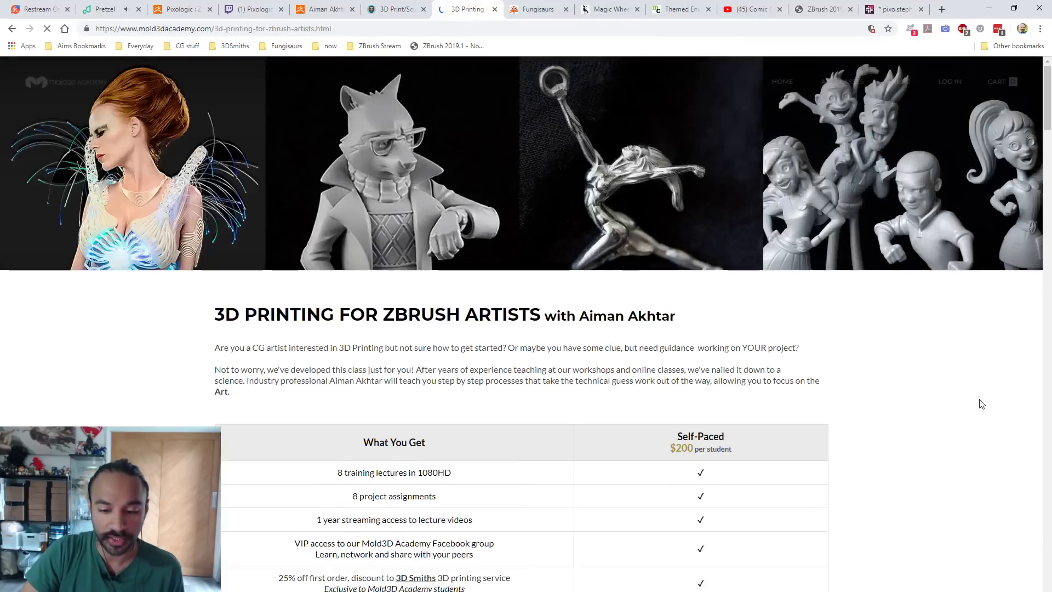
Review the class page's offer table, class overview, lesson plan and software requirements, and return to its beginning
{"action": "scroll", "coordinate": [546, 362], "scroll_direction": "down", "scroll_amount": 2}
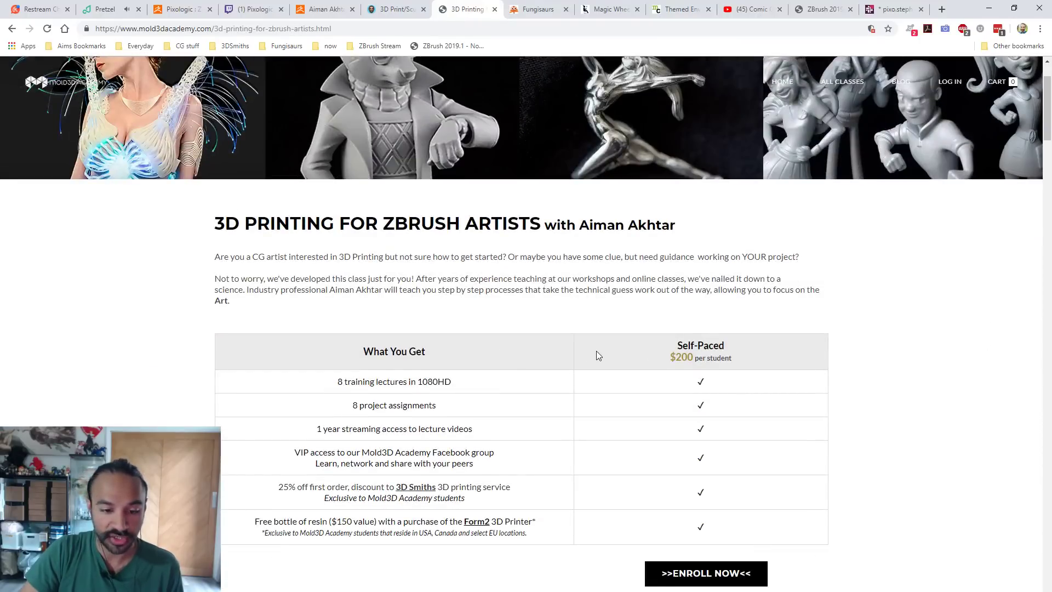
{"action": "scroll", "coordinate": [597, 352], "scroll_direction": "down", "scroll_amount": 8}
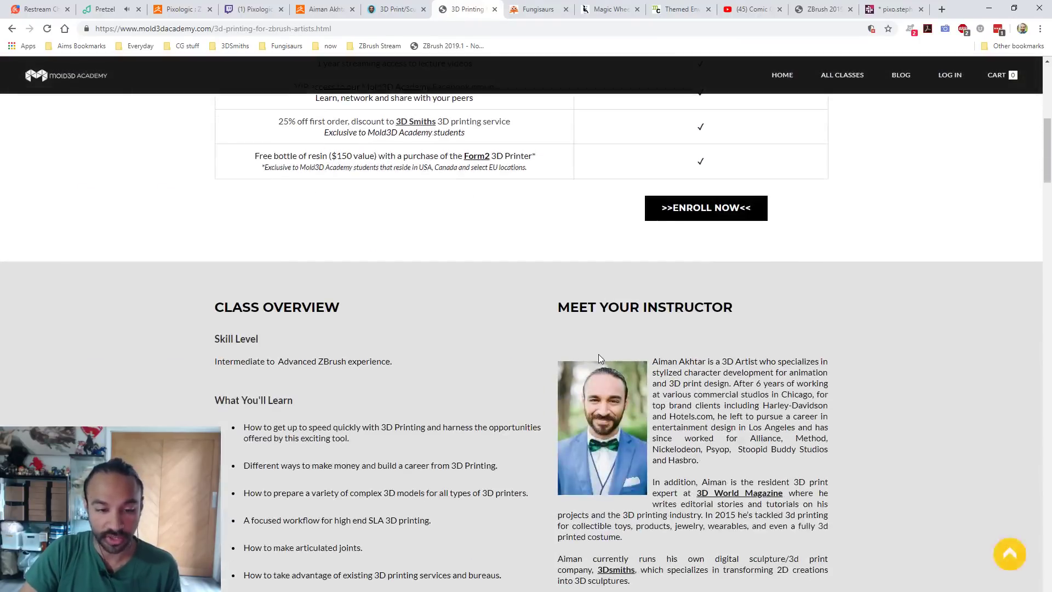
{"action": "scroll", "coordinate": [994, 388], "scroll_direction": "down", "scroll_amount": 3}
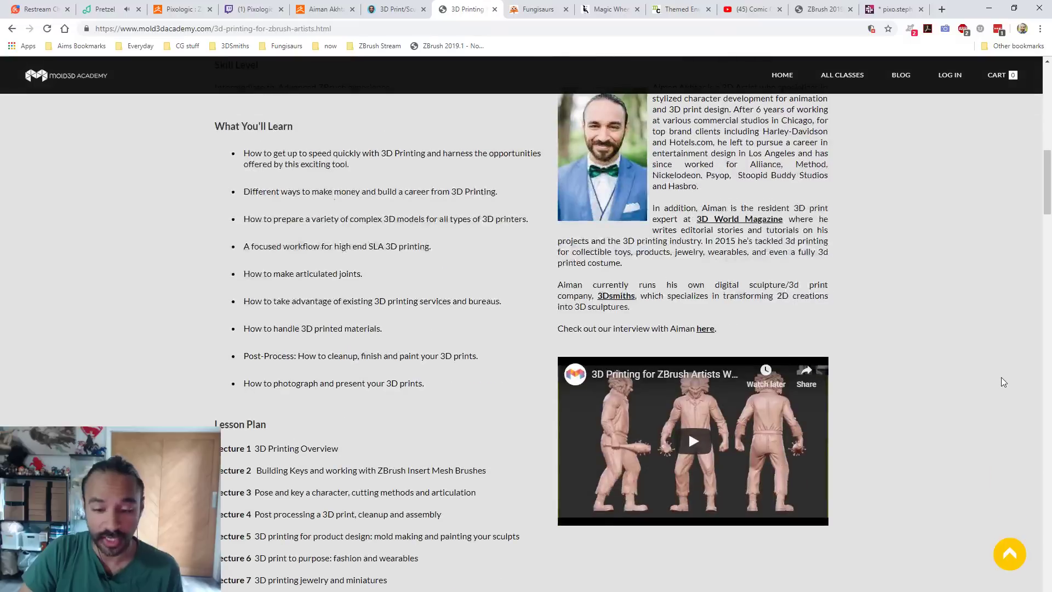
{"action": "scroll", "coordinate": [989, 380], "scroll_direction": "down", "scroll_amount": 2}
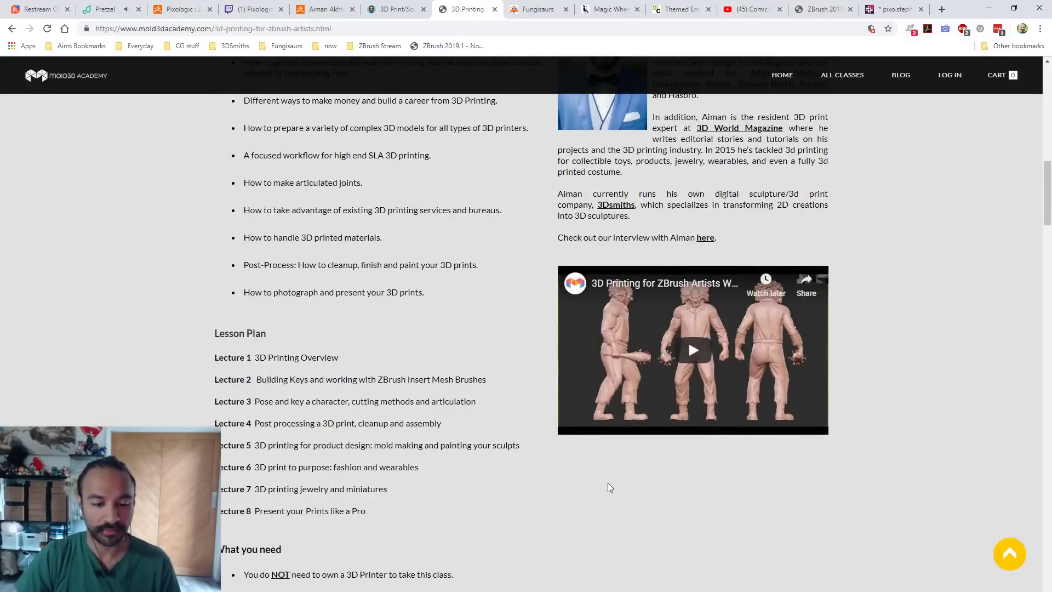
{"action": "scroll", "coordinate": [636, 521], "scroll_direction": "down", "scroll_amount": 2}
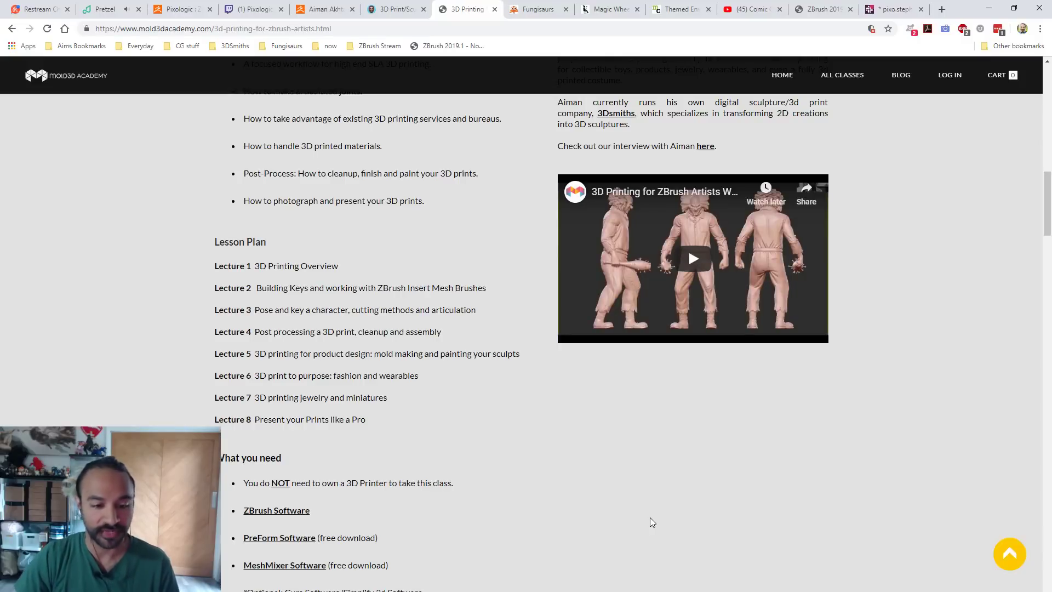
{"action": "scroll", "coordinate": [875, 485], "scroll_direction": "up", "scroll_amount": 20}
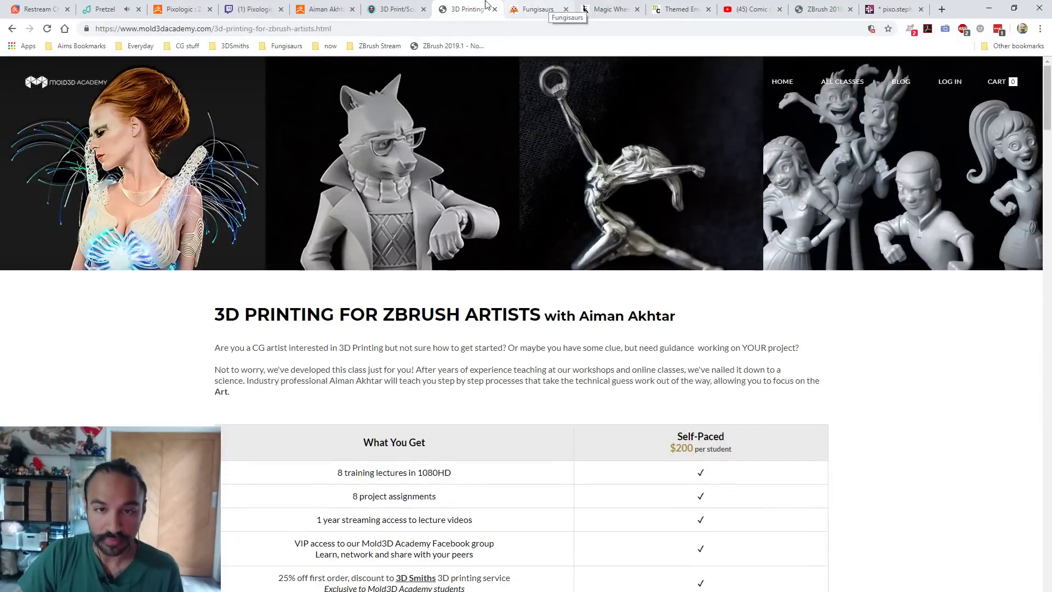
Show the Fungisaurs website's character gallery and step through several photos in its travel slideshow
{"action": "left_click", "coordinate": [542, 7]}
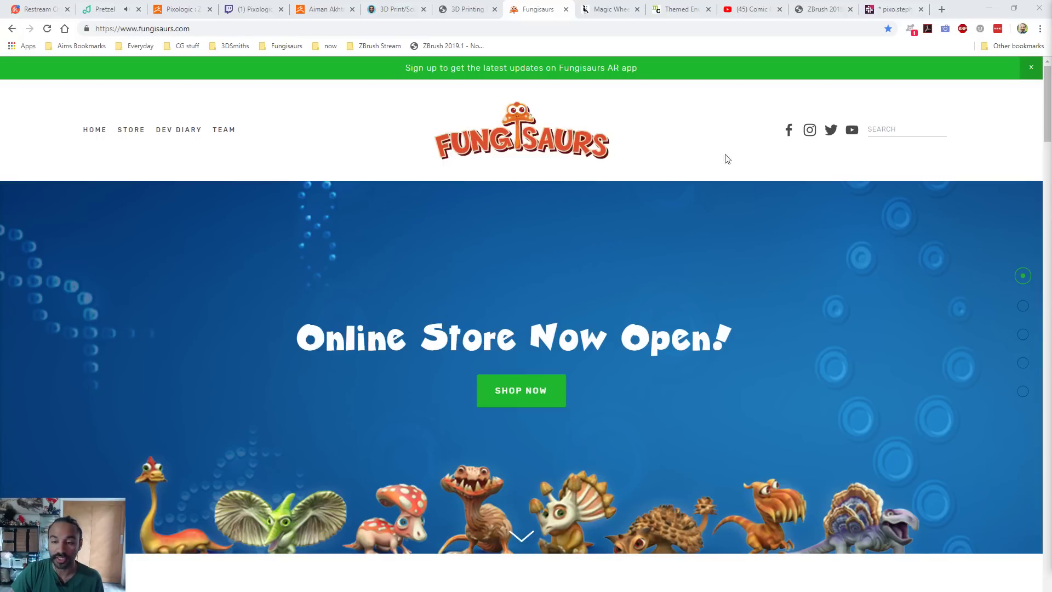
{"action": "left_click_drag", "start_coordinate": [1040, 119], "coordinate": [1039, 214]}
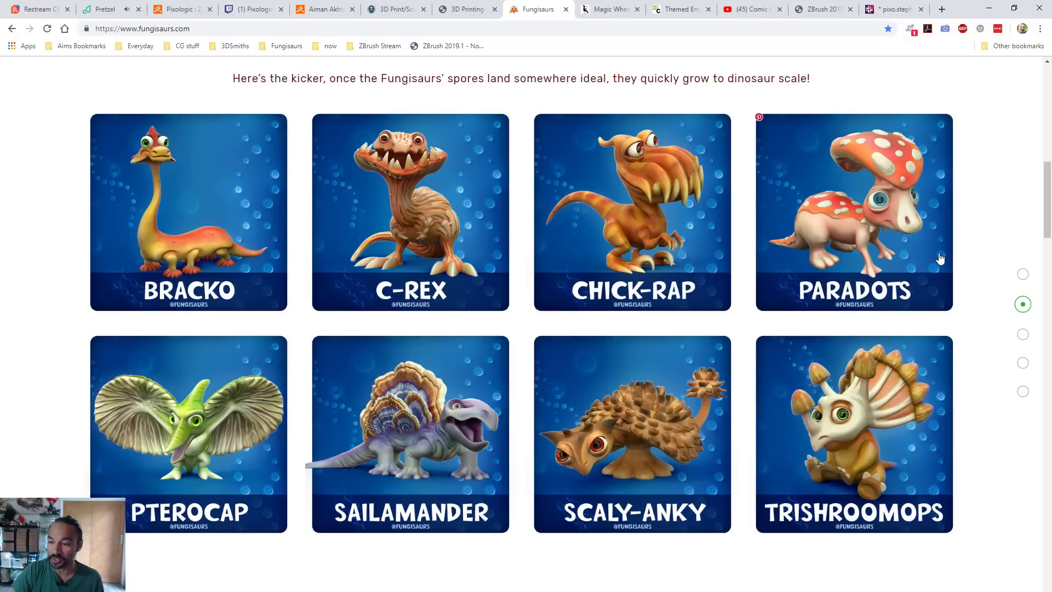
{"action": "scroll", "coordinate": [964, 284], "scroll_direction": "down", "scroll_amount": 2}
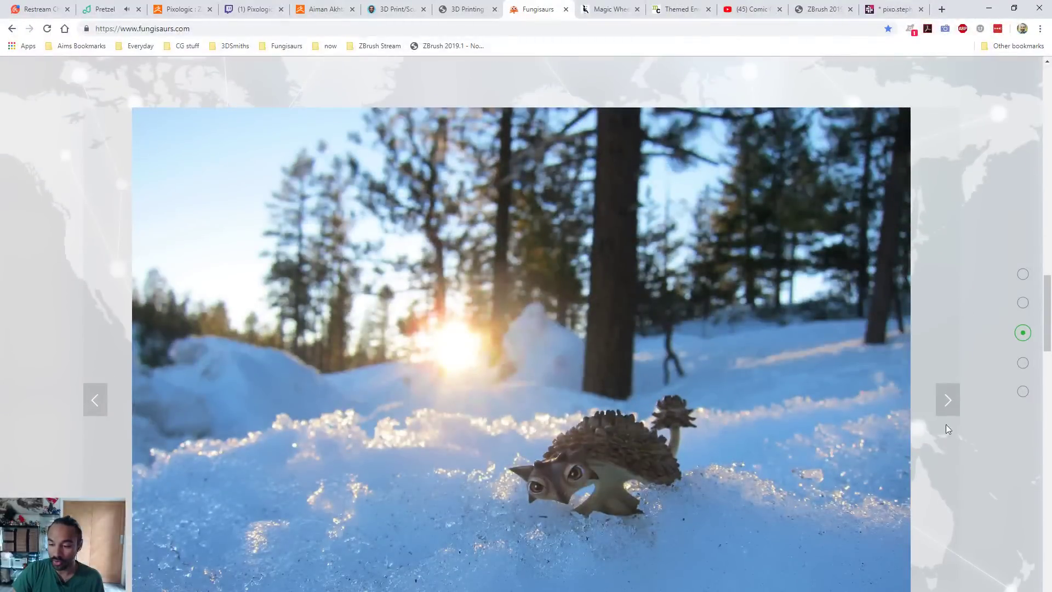
{"action": "left_click", "coordinate": [948, 407]}
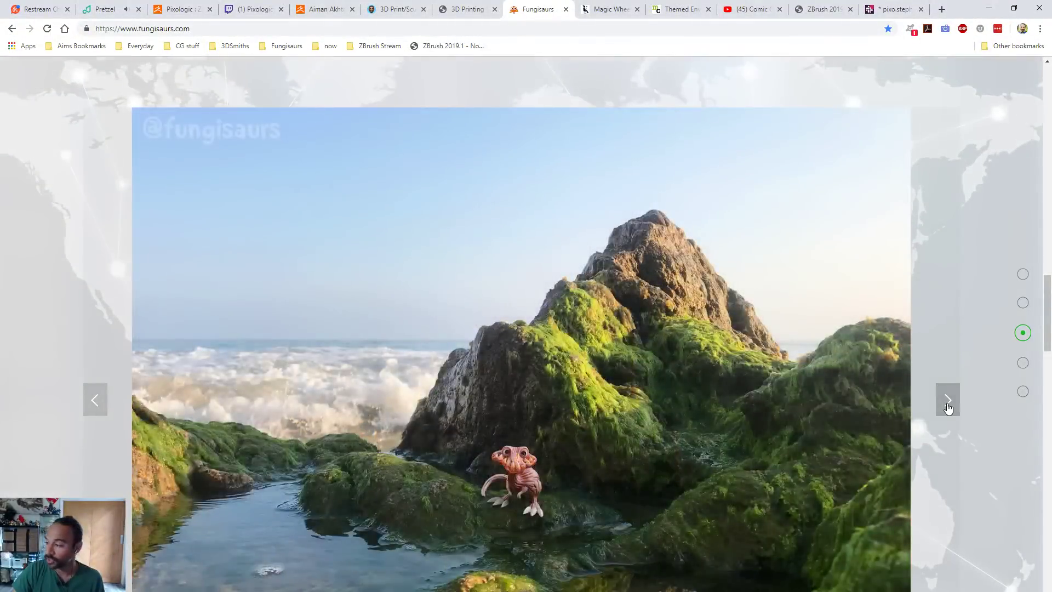
{"action": "left_click", "coordinate": [947, 406]}
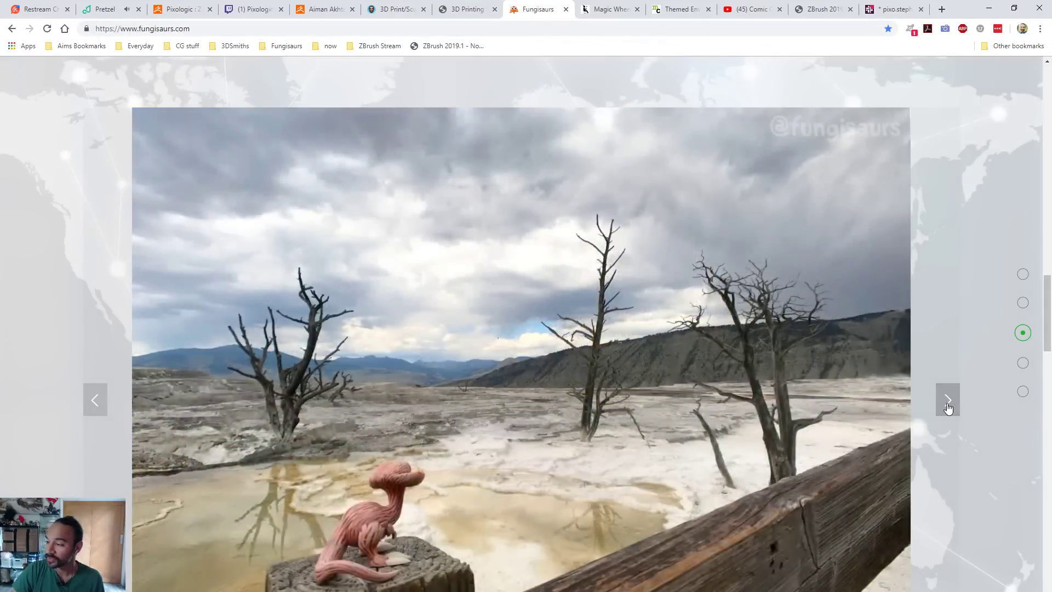
{"action": "left_click", "coordinate": [948, 406]}
{"action": "left_click", "coordinate": [947, 406]}
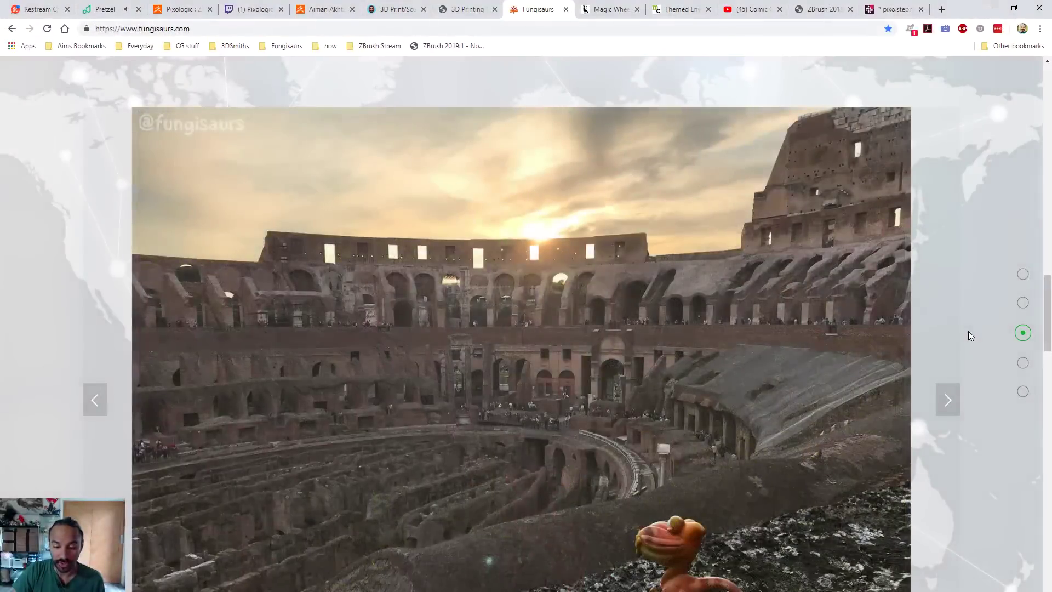
Look through the Instagram photo grid farther down the Fungisaurs home page
{"action": "scroll", "coordinate": [968, 336], "scroll_direction": "down", "scroll_amount": 10}
{"action": "scroll", "coordinate": [968, 335], "scroll_direction": "down", "scroll_amount": 3}
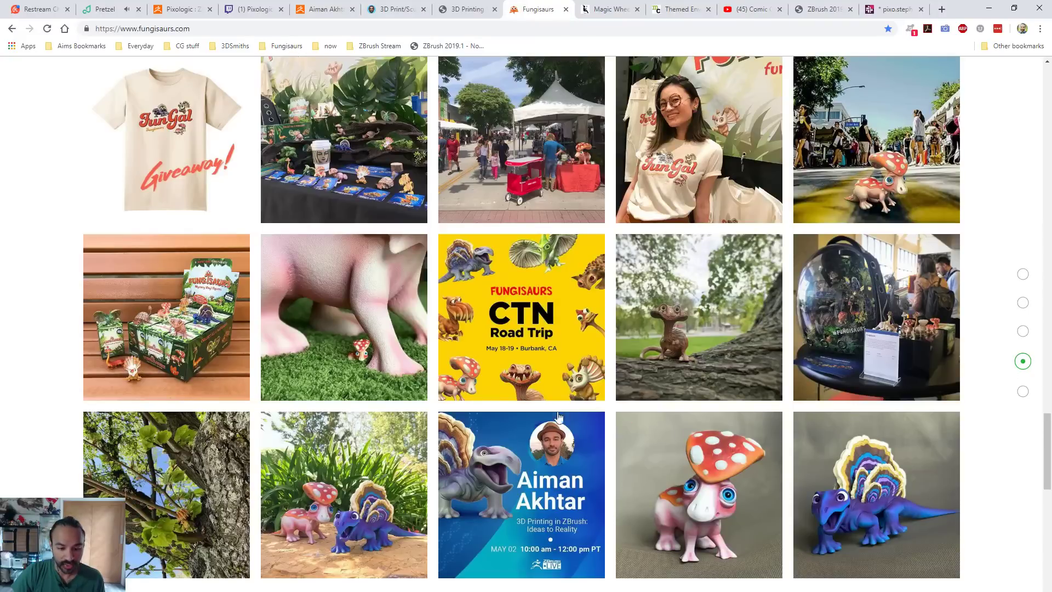
{"action": "scroll", "coordinate": [696, 356], "scroll_direction": "up", "scroll_amount": 2}
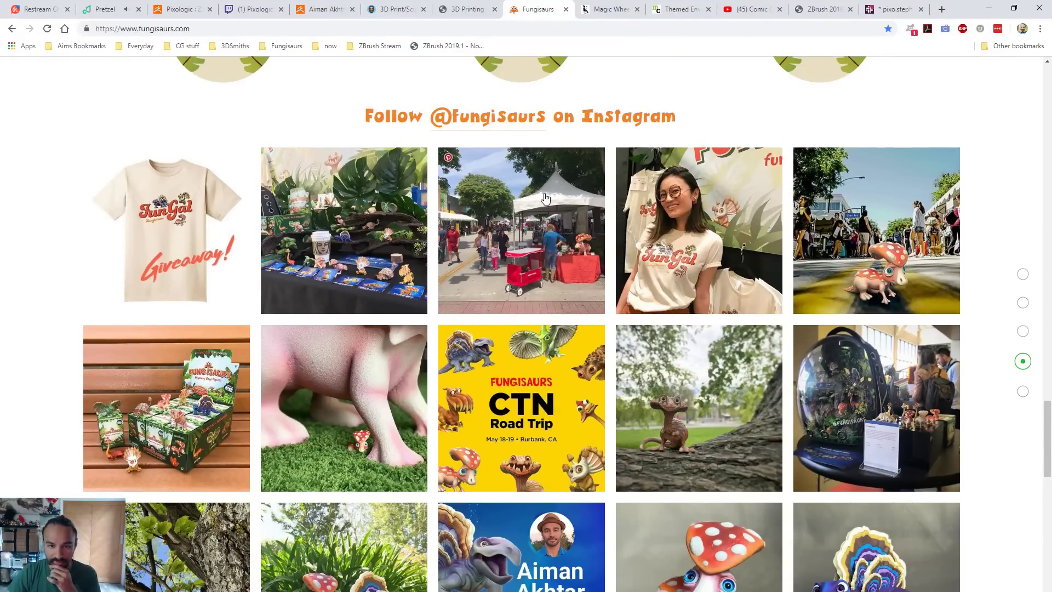
{"action": "scroll", "coordinate": [759, 538], "scroll_direction": "down", "scroll_amount": 5}
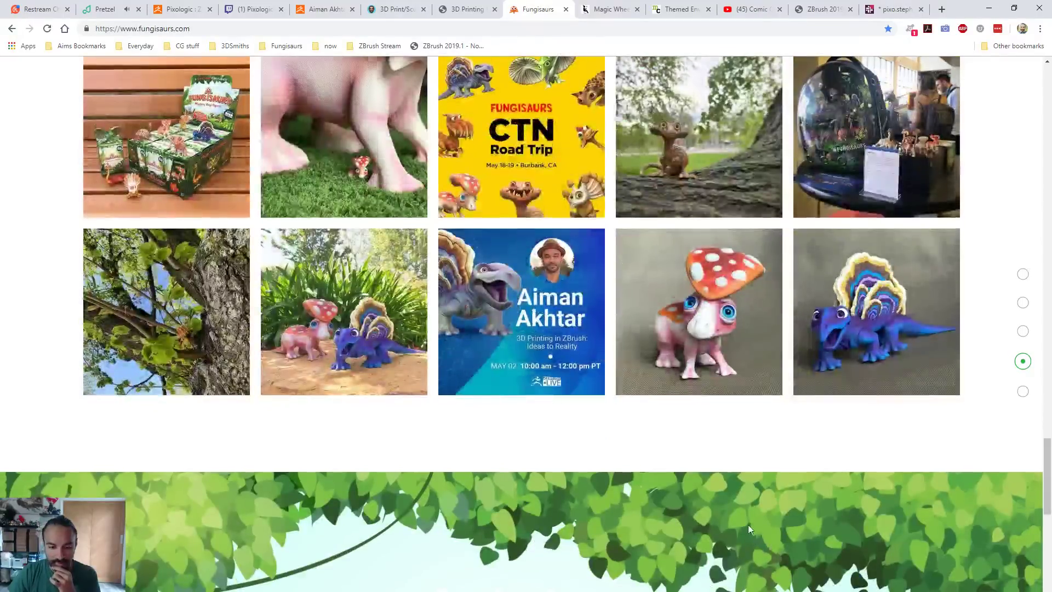
{"action": "scroll", "coordinate": [748, 524], "scroll_direction": "down", "scroll_amount": 5}
{"action": "scroll", "coordinate": [747, 521], "scroll_direction": "up", "scroll_amount": 6}
Go to the Fungisaurs profile on Instagram
{"action": "left_click", "coordinate": [493, 30]}
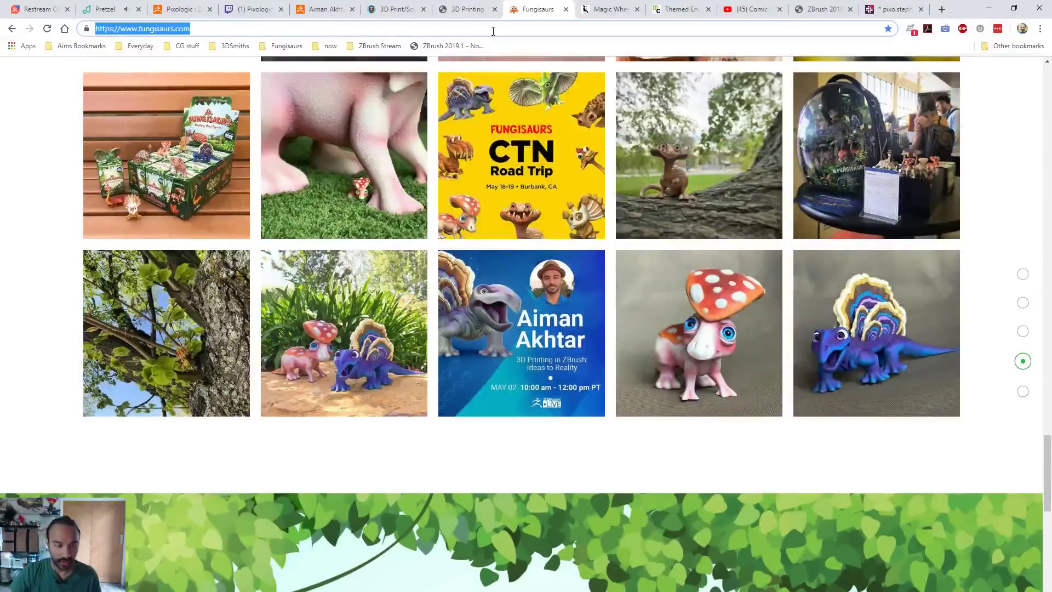
{"action": "type", "text": "instagram"}
{"action": "key", "text": "Return"}
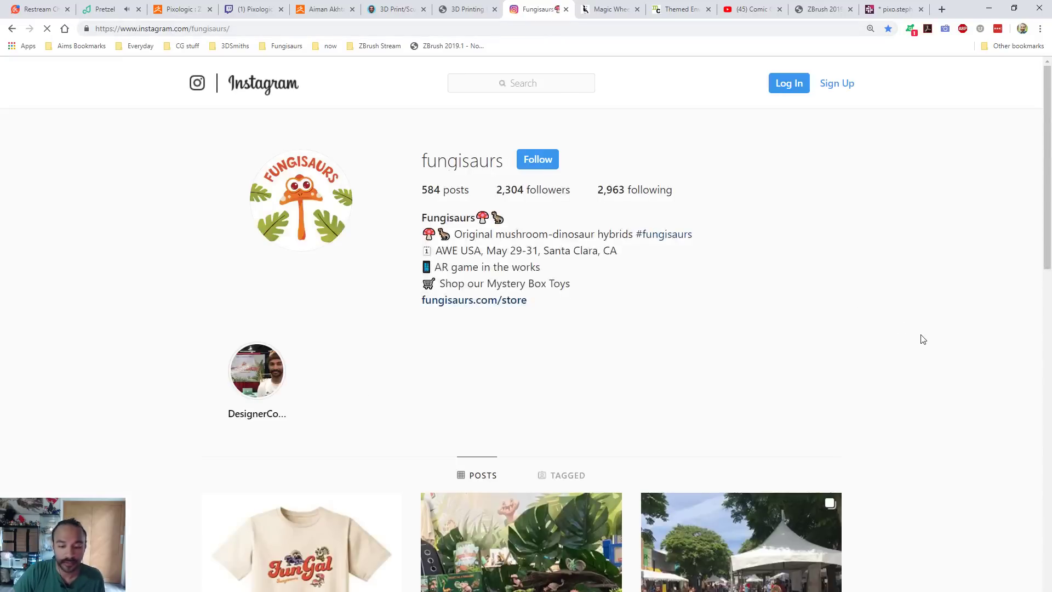
Find the Pasadena Convention Center post showing the spotted mushroom-dinosaur in three sizes, view it and close it
{"action": "scroll", "coordinate": [886, 306], "scroll_direction": "down", "scroll_amount": 20}
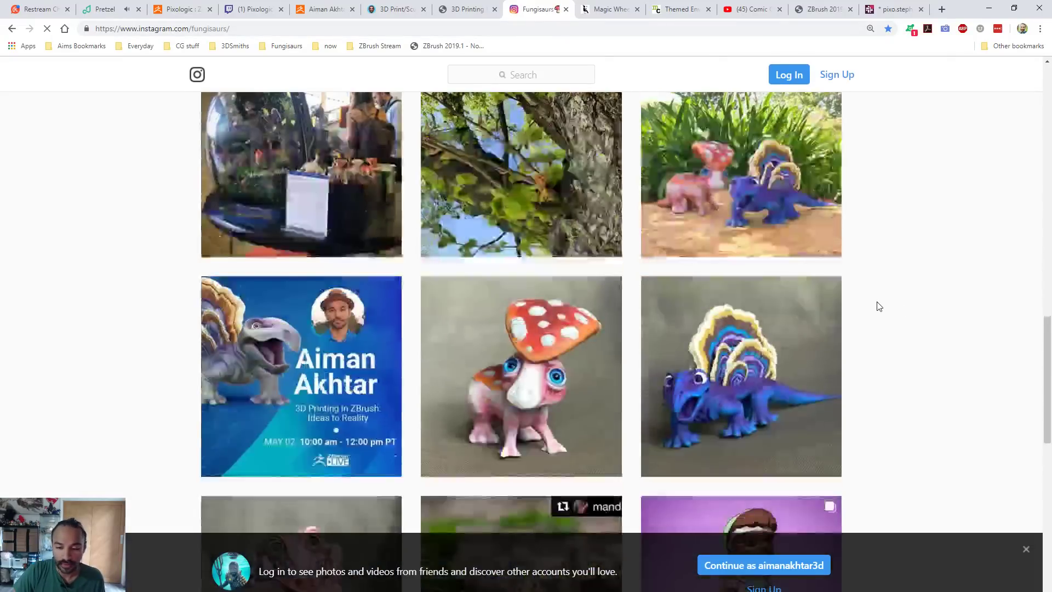
{"action": "scroll", "coordinate": [879, 307], "scroll_direction": "down", "scroll_amount": 18}
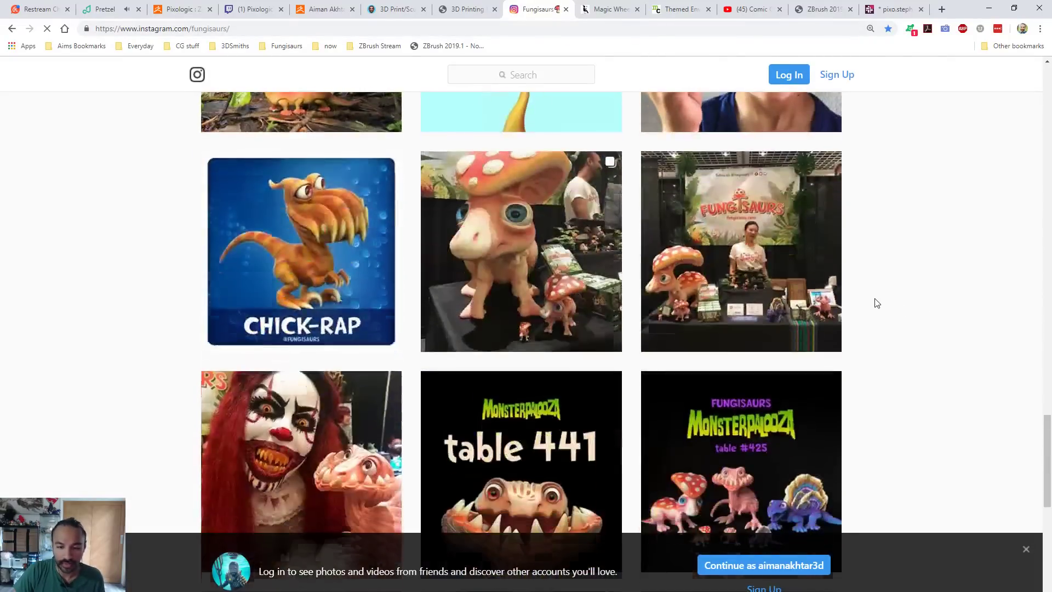
{"action": "left_click", "coordinate": [602, 214]}
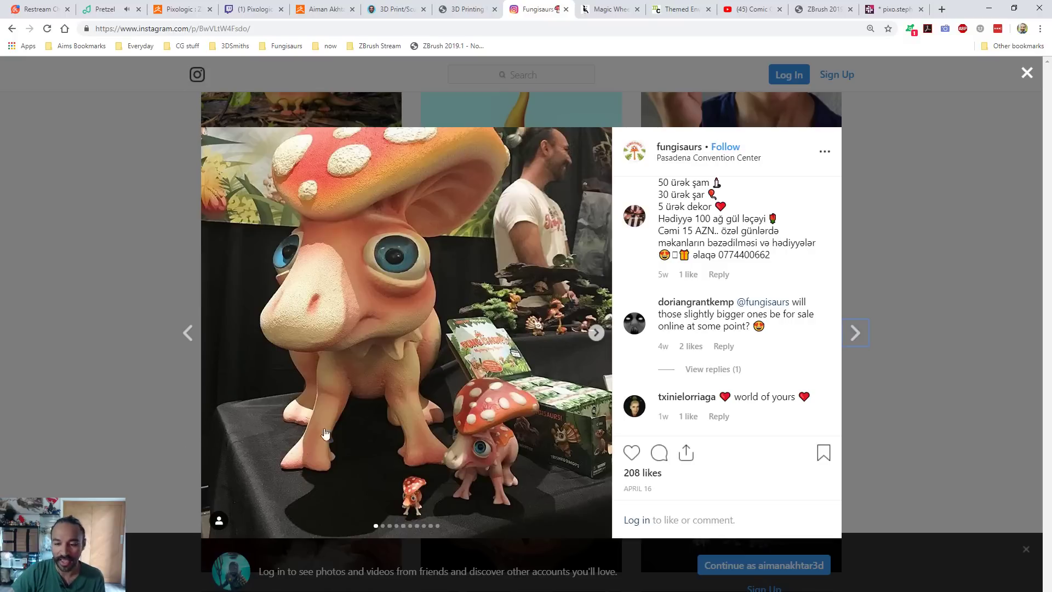
{"action": "left_click", "coordinate": [974, 302]}
Place the Monster City Studios page directly after the Fungisaurs Instagram page and look through its home page
{"action": "left_click", "coordinate": [678, 9]}
{"action": "left_click_drag", "start_coordinate": [678, 9], "coordinate": [608, 9]}
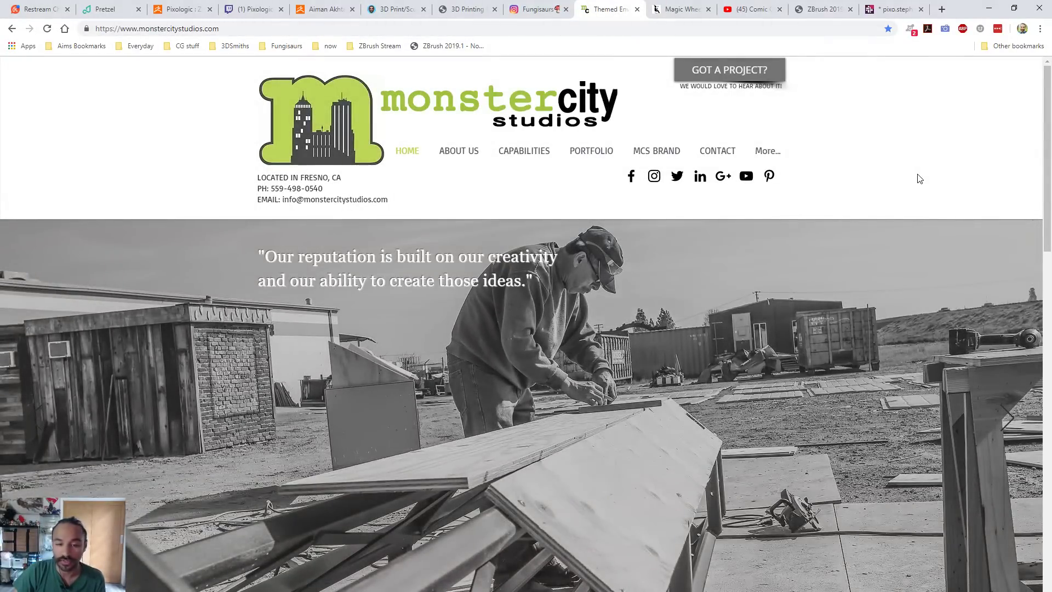
{"action": "scroll", "coordinate": [924, 179], "scroll_direction": "down", "scroll_amount": 15}
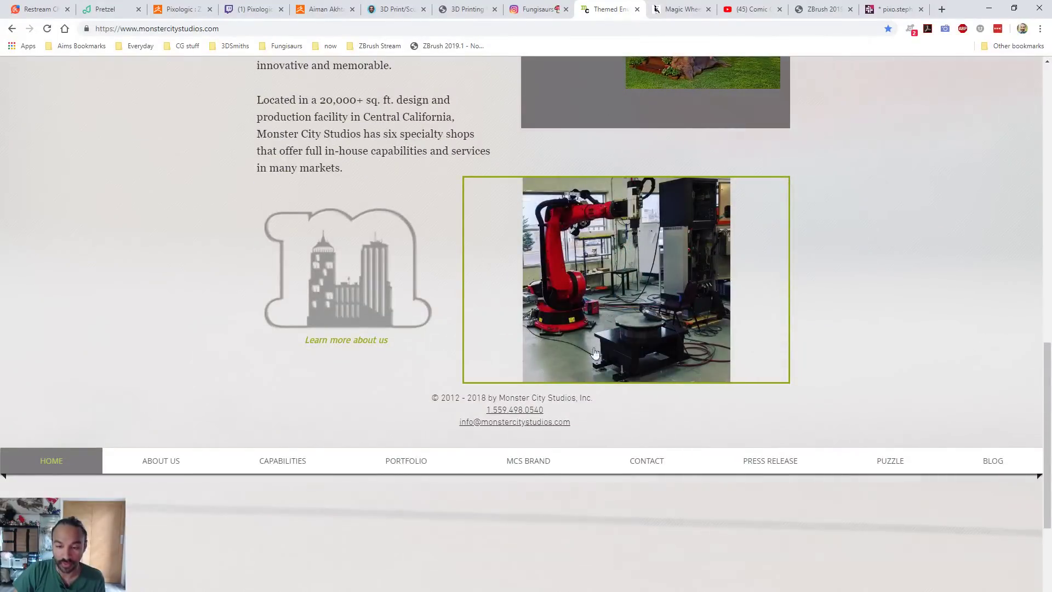
Finish looking over the Monster City Studios home page and open the Specialty Projects section of the portfolio
{"action": "scroll", "coordinate": [904, 253], "scroll_direction": "down", "scroll_amount": 4}
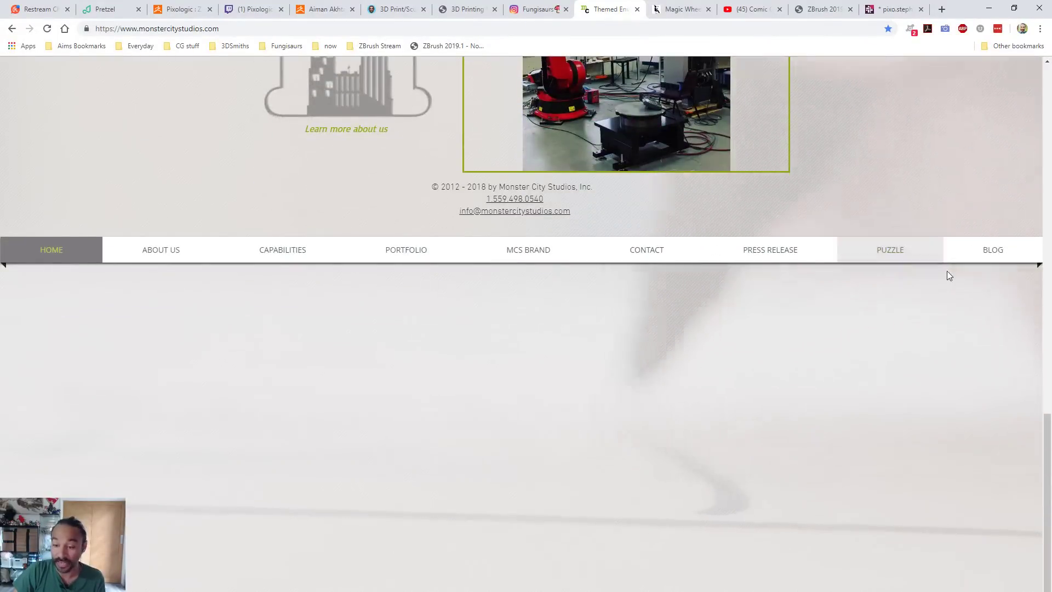
{"action": "scroll", "coordinate": [951, 318], "scroll_direction": "up", "scroll_amount": 18}
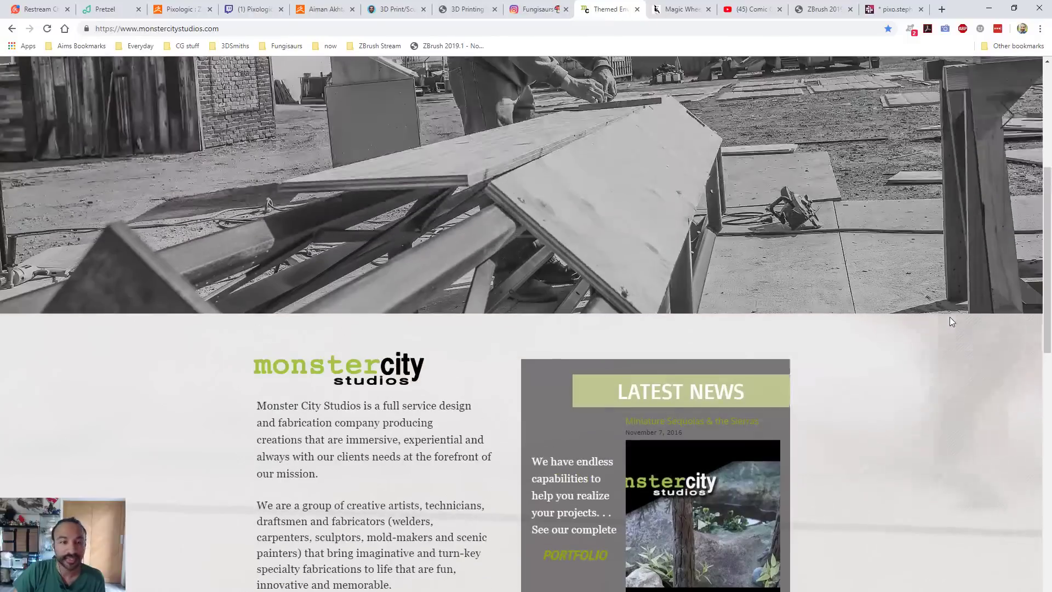
{"action": "scroll", "coordinate": [949, 317], "scroll_direction": "up", "scroll_amount": 4}
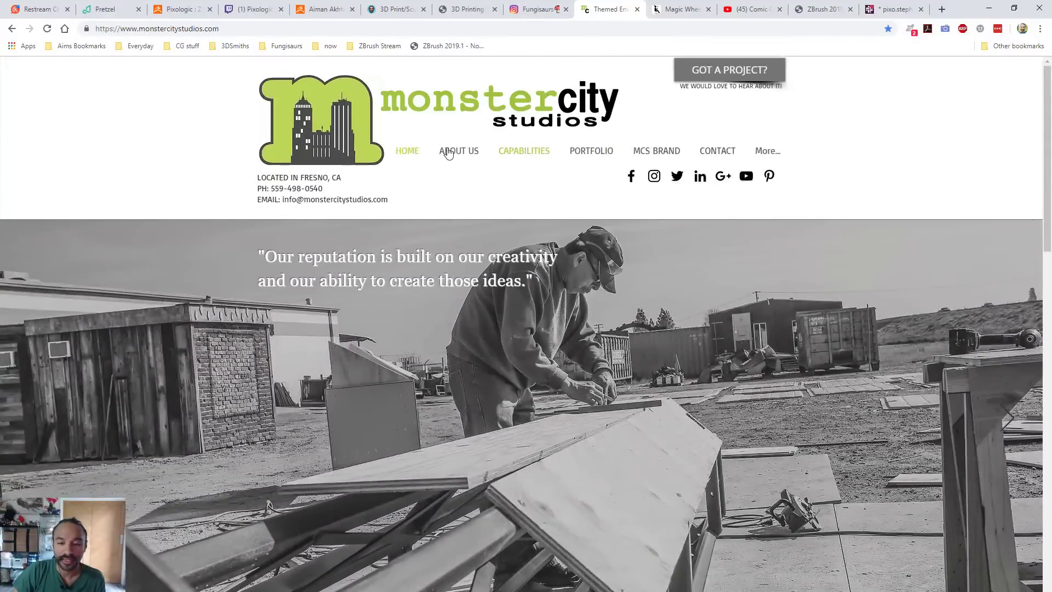
{"action": "mouse_move", "coordinate": [448, 152]}
{"action": "mouse_move", "coordinate": [598, 155]}
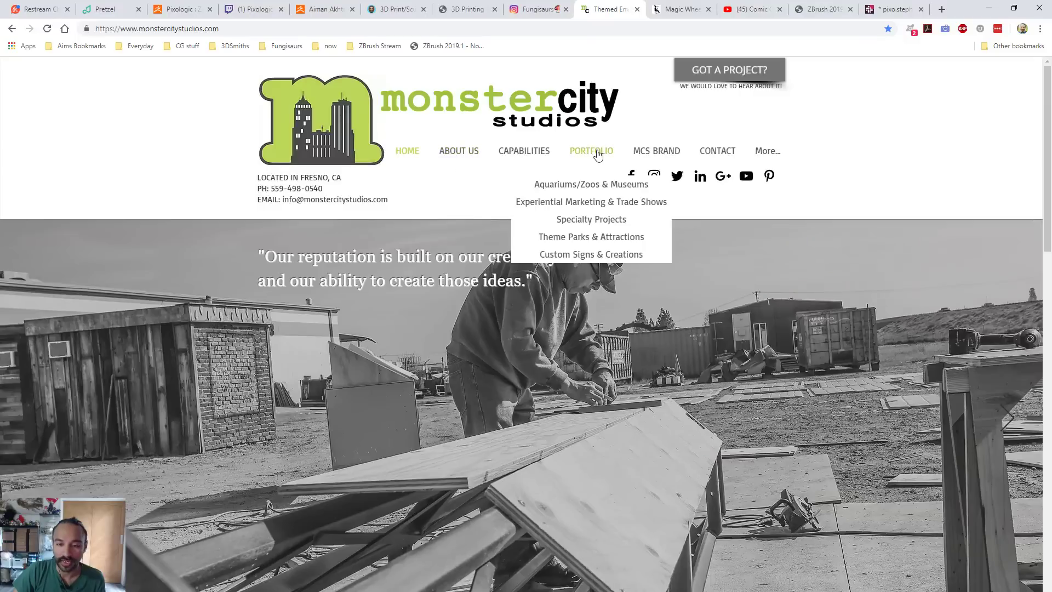
{"action": "left_click", "coordinate": [601, 221]}
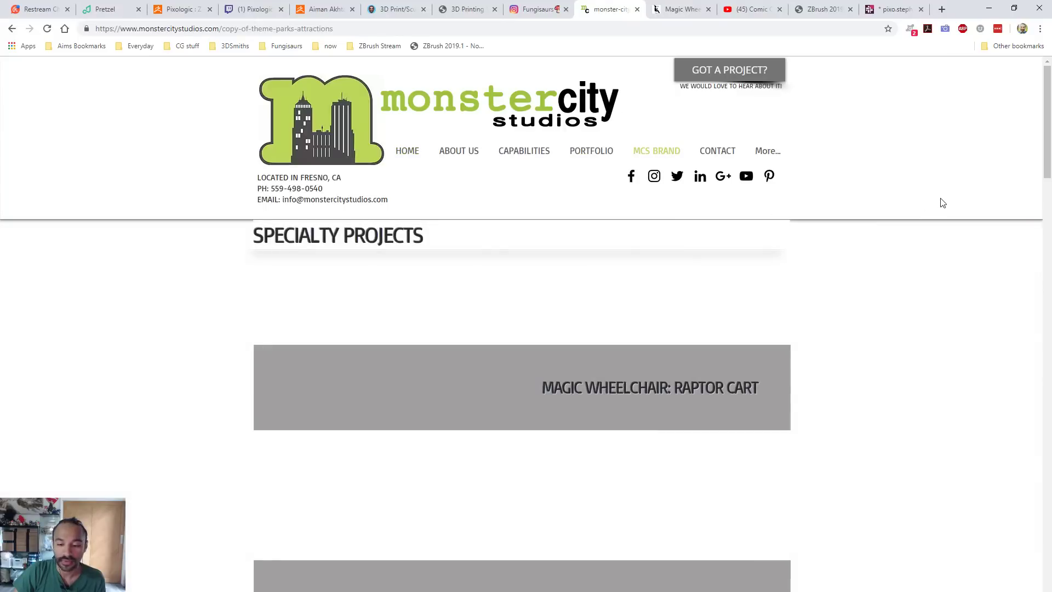
Find the Magic Wheelchair: Raptor Cart entry among the specialty projects and open its project page
{"action": "scroll", "coordinate": [968, 209], "scroll_direction": "down", "scroll_amount": 2}
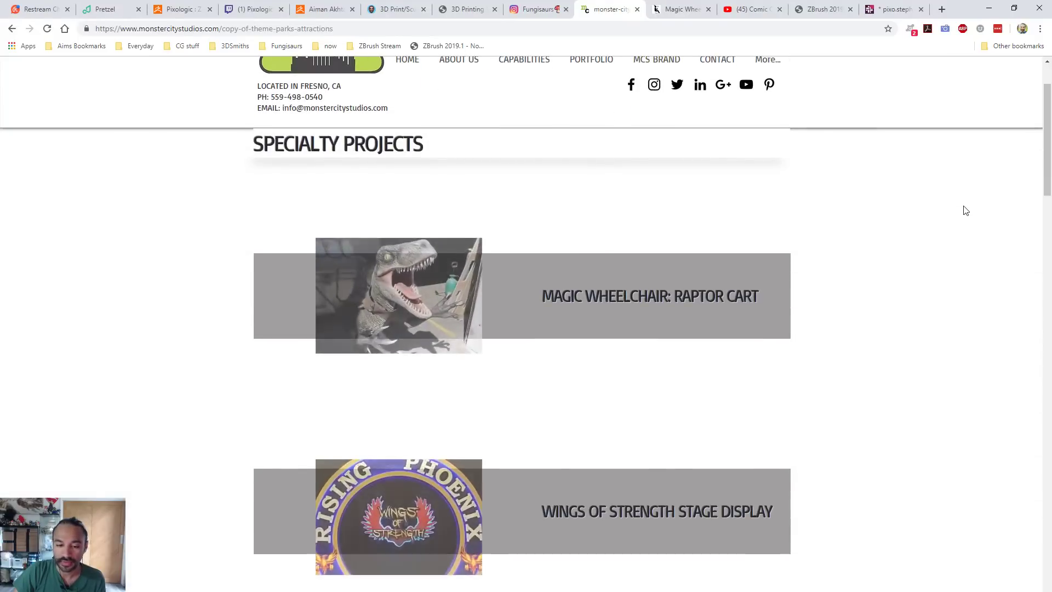
{"action": "scroll", "coordinate": [965, 210], "scroll_direction": "down", "scroll_amount": 1}
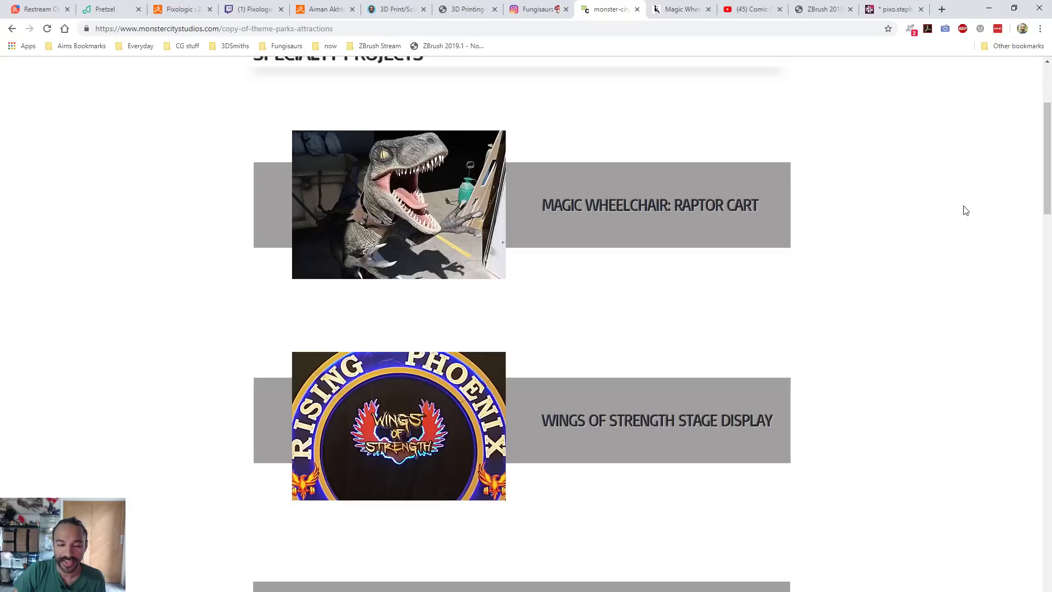
{"action": "left_click", "coordinate": [415, 212]}
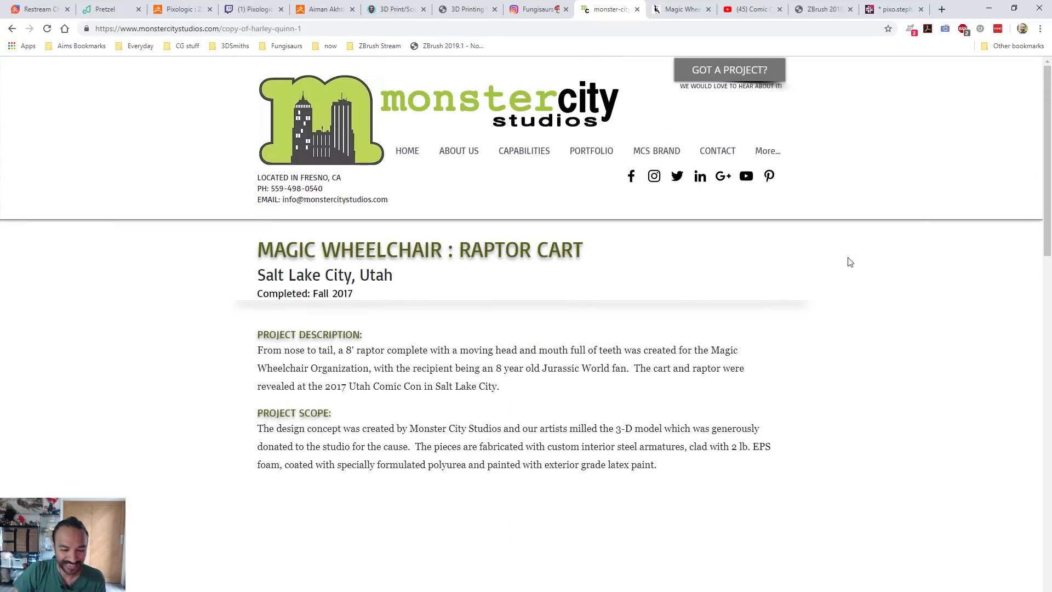
Browse the Raptor Cart photo gallery image by image, from the finished raptor through the milling and assembly photos
{"action": "scroll", "coordinate": [850, 261], "scroll_direction": "down", "scroll_amount": 2}
{"action": "scroll", "coordinate": [850, 261], "scroll_direction": "down", "scroll_amount": 3}
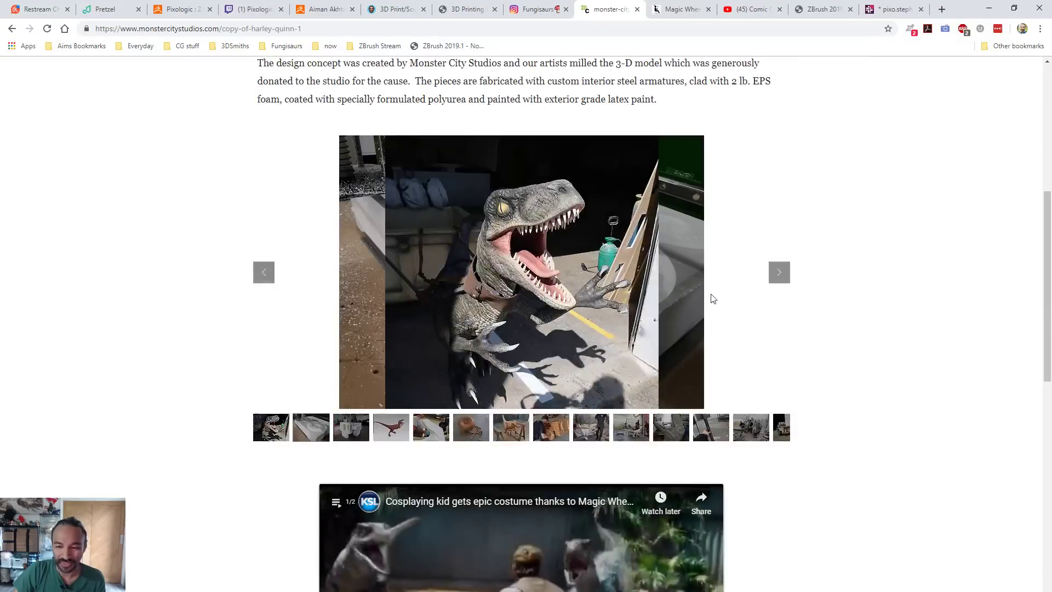
{"action": "left_click", "coordinate": [775, 274]}
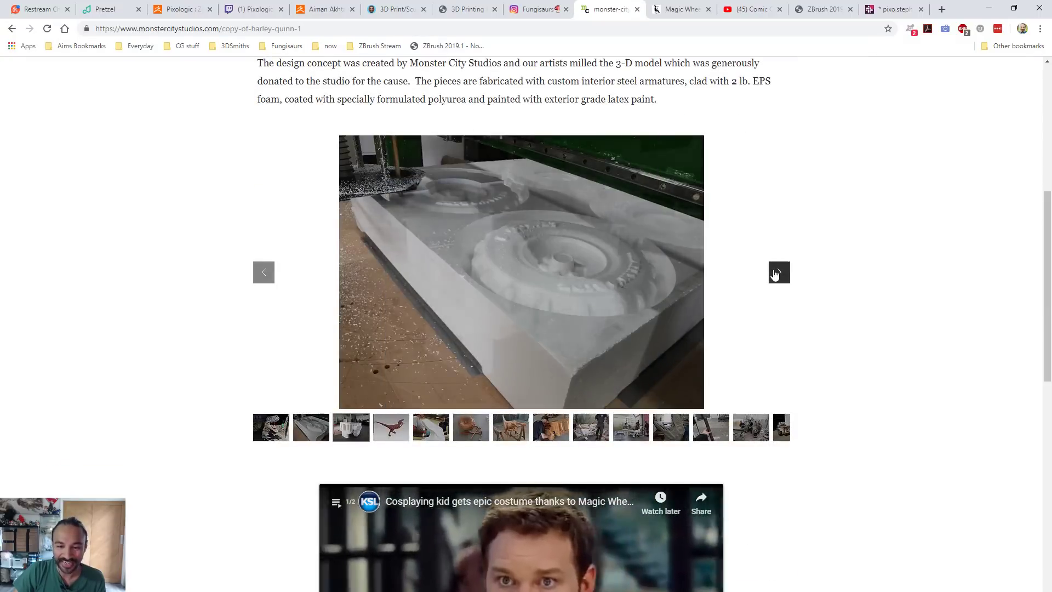
{"action": "left_click", "coordinate": [776, 274]}
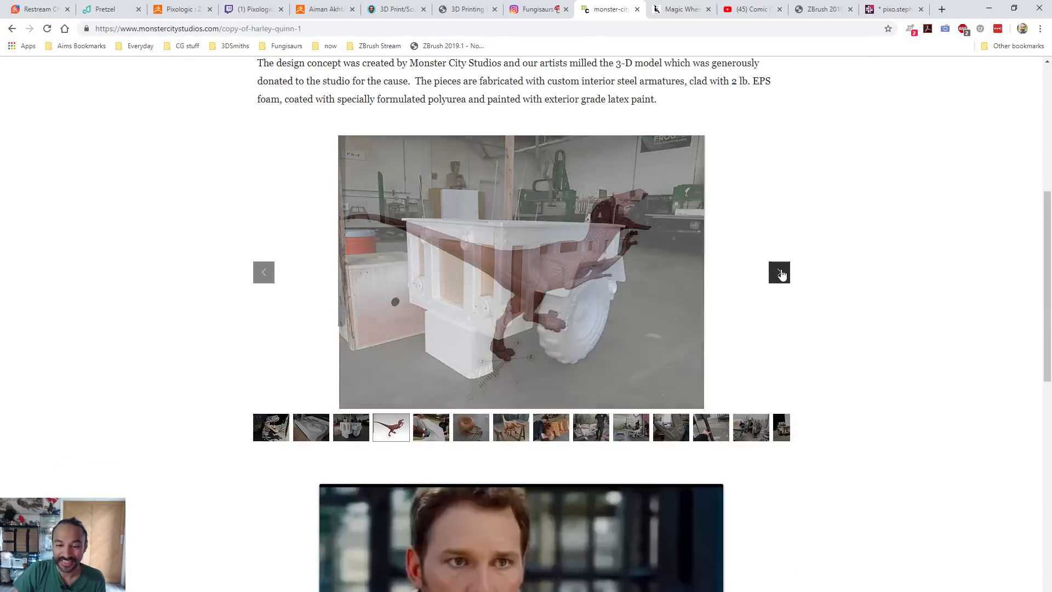
{"action": "left_click", "coordinate": [780, 273]}
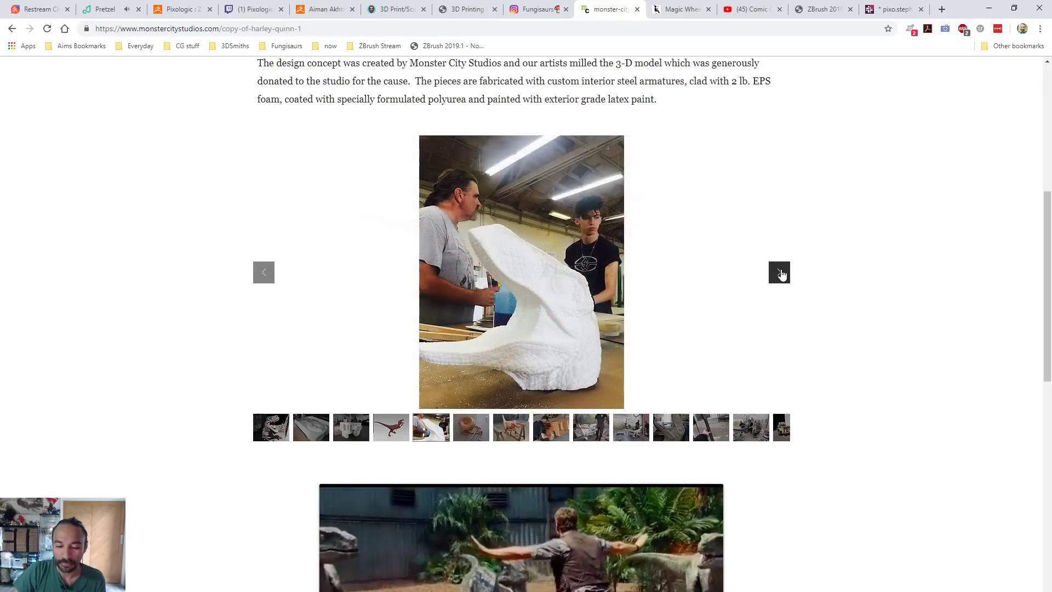
{"action": "left_click", "coordinate": [779, 273]}
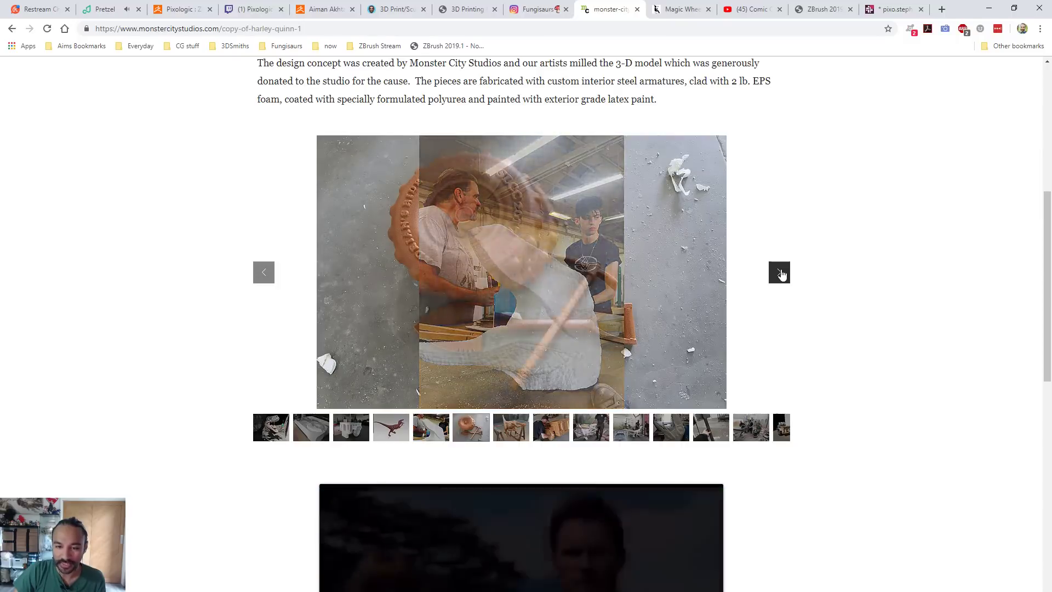
{"action": "left_click", "coordinate": [779, 272]}
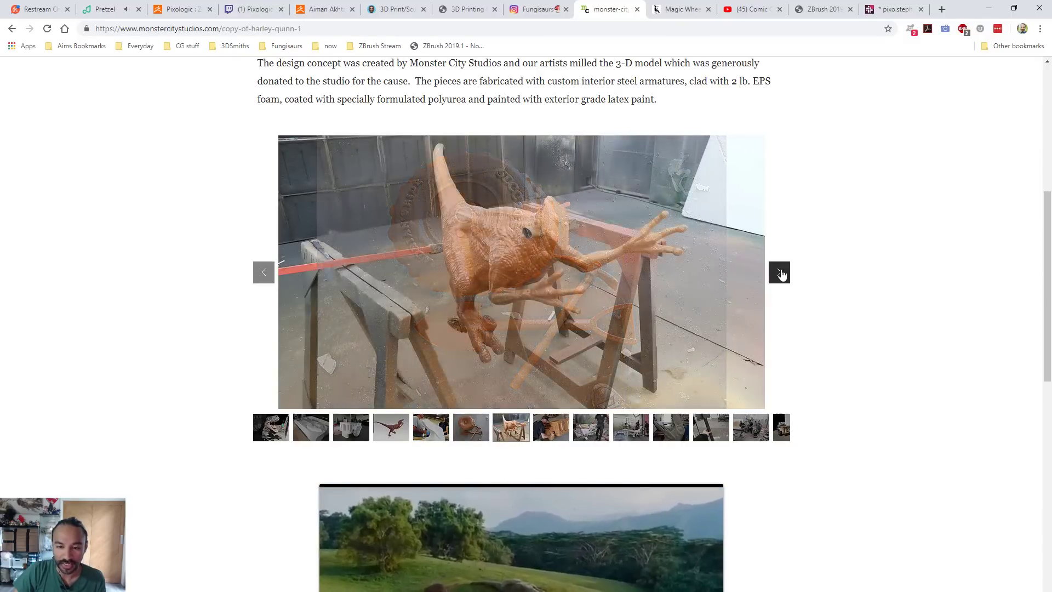
{"action": "left_click", "coordinate": [779, 272]}
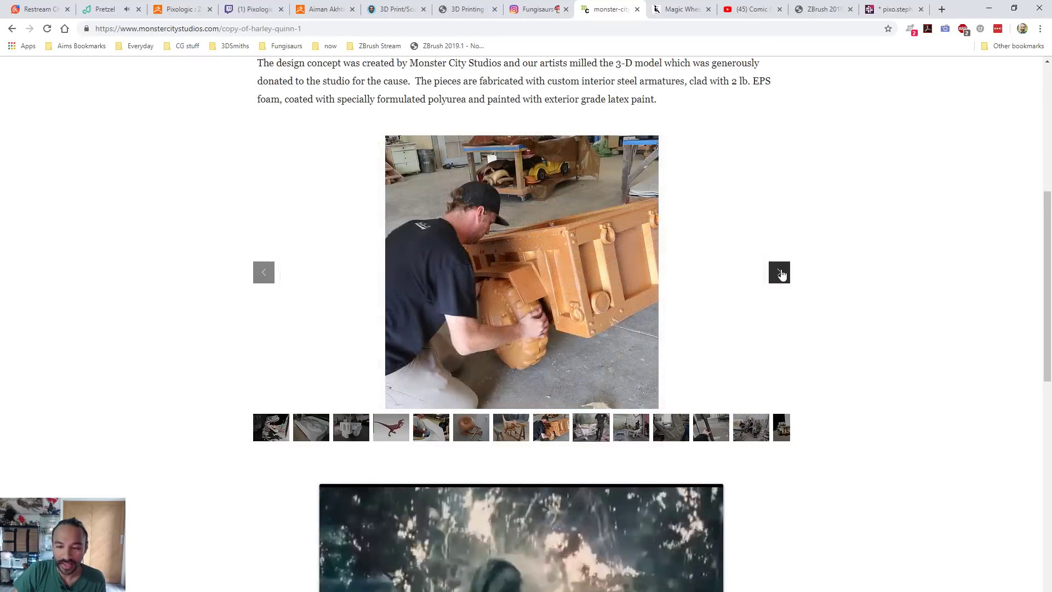
{"action": "left_click", "coordinate": [779, 273]}
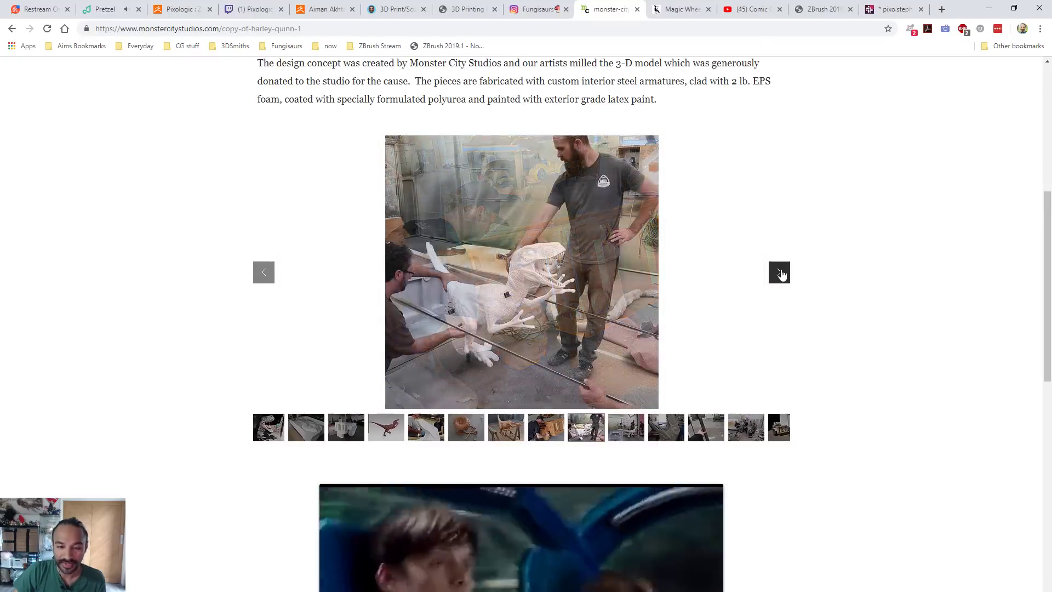
{"action": "left_click", "coordinate": [779, 272]}
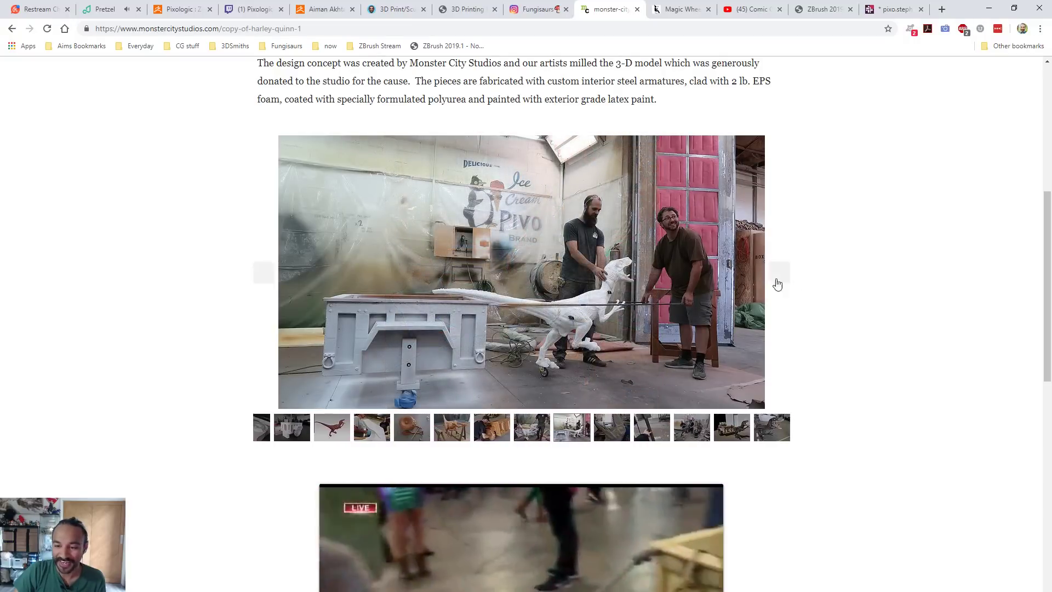
{"action": "left_click", "coordinate": [777, 276]}
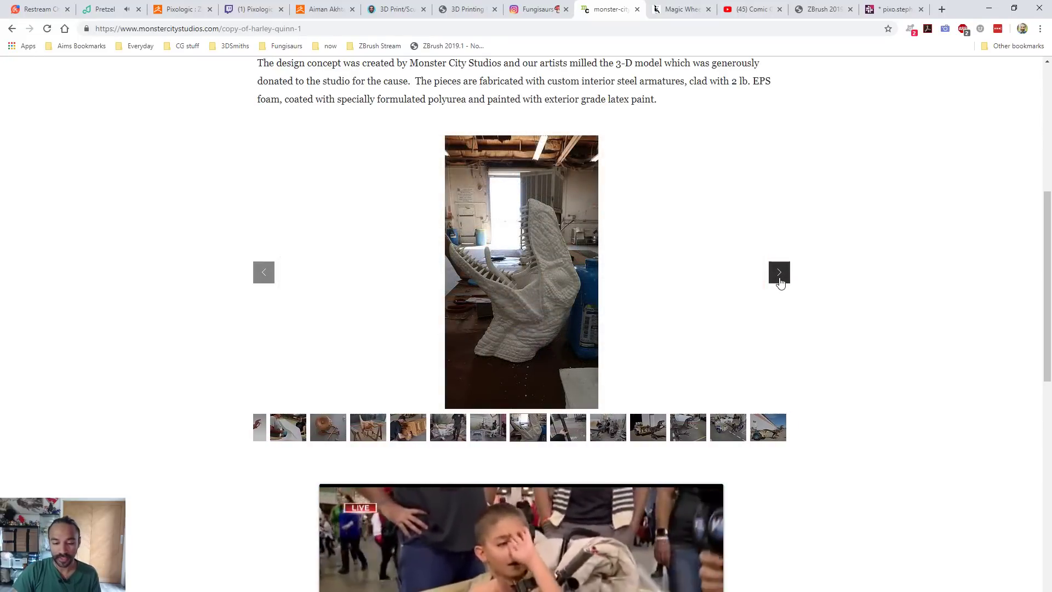
Skip forward through the embedded KSL video about the cosplaying kid to about 3:13 and return to the project description
{"action": "scroll", "coordinate": [780, 282], "scroll_direction": "down", "scroll_amount": 5}
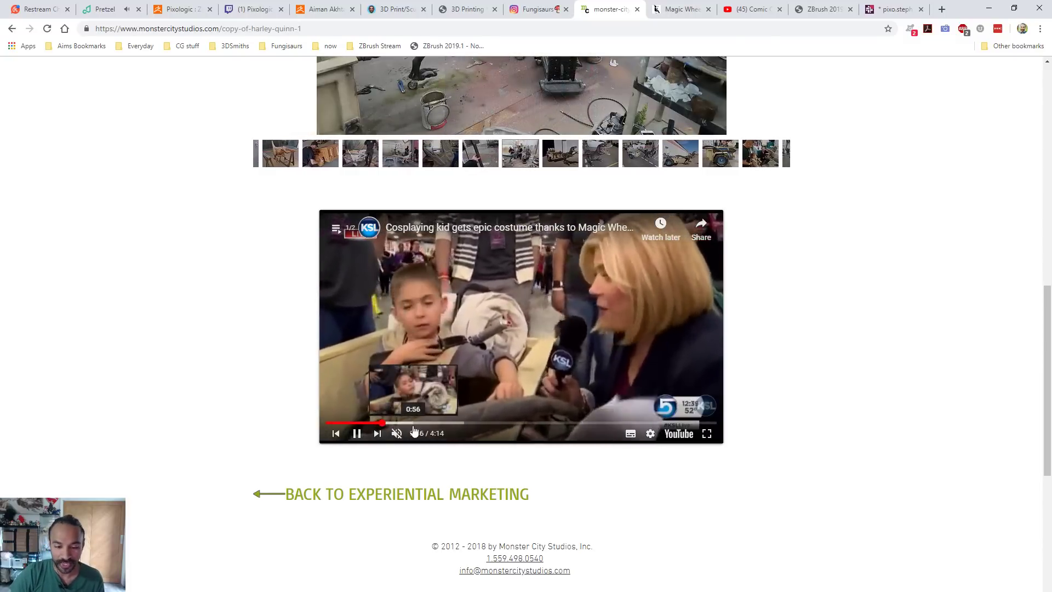
{"action": "left_click", "coordinate": [440, 424]}
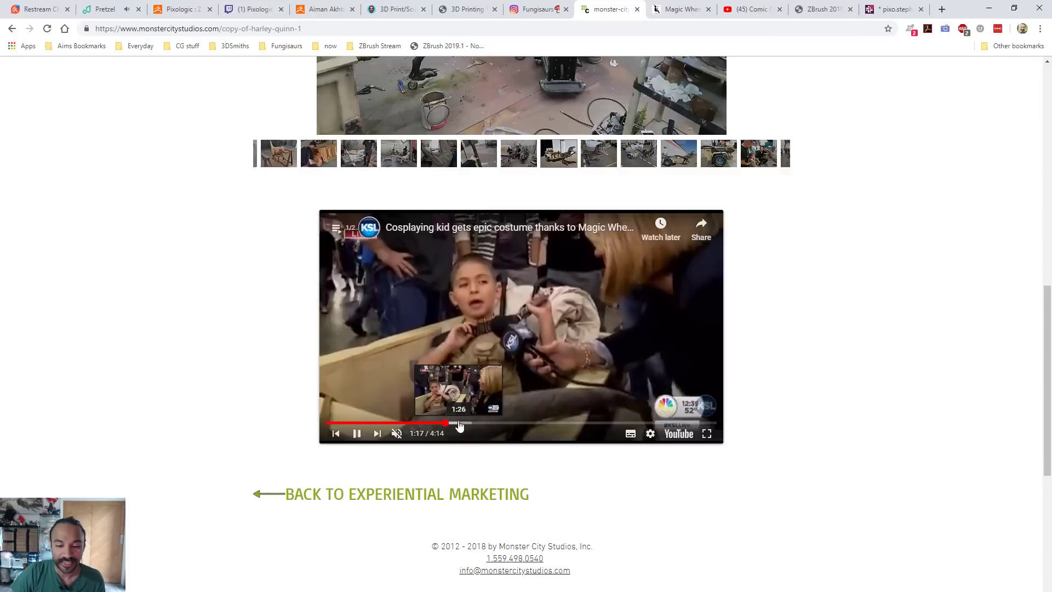
{"action": "left_click", "coordinate": [483, 424]}
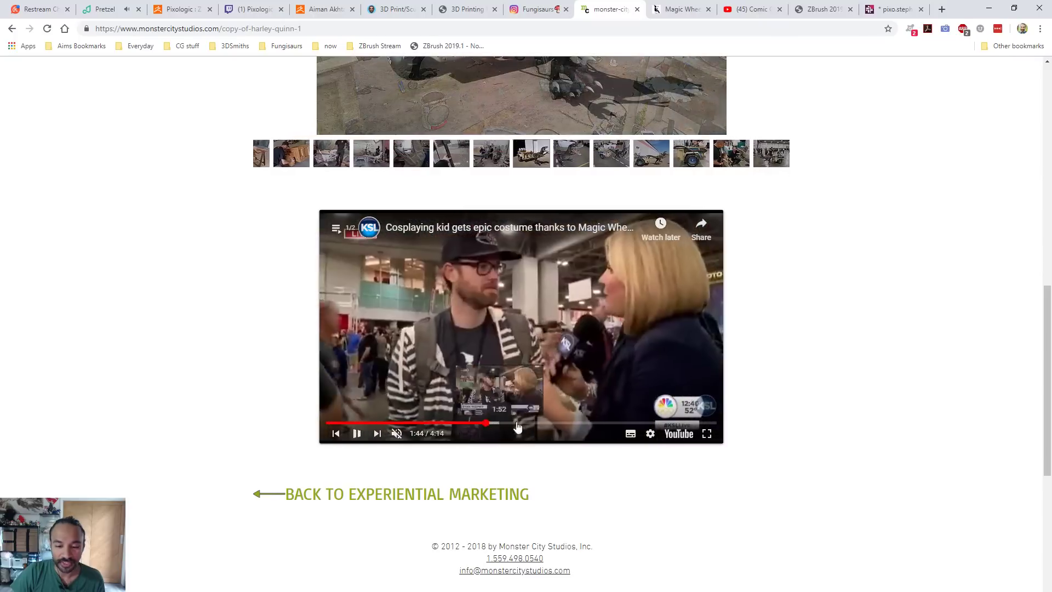
{"action": "left_click", "coordinate": [622, 424]}
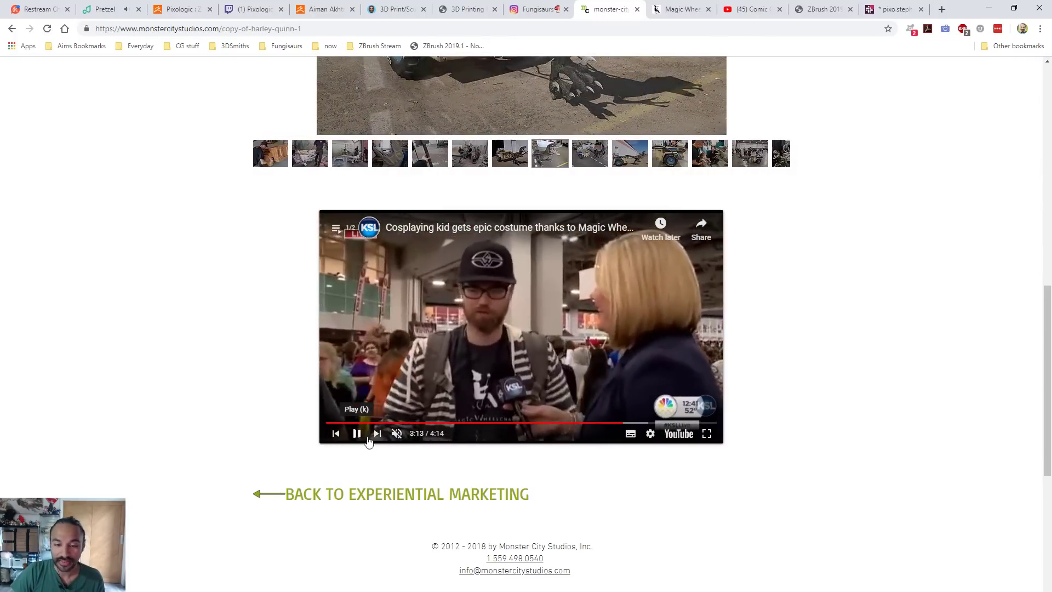
{"action": "scroll", "coordinate": [695, 400], "scroll_direction": "up", "scroll_amount": 10}
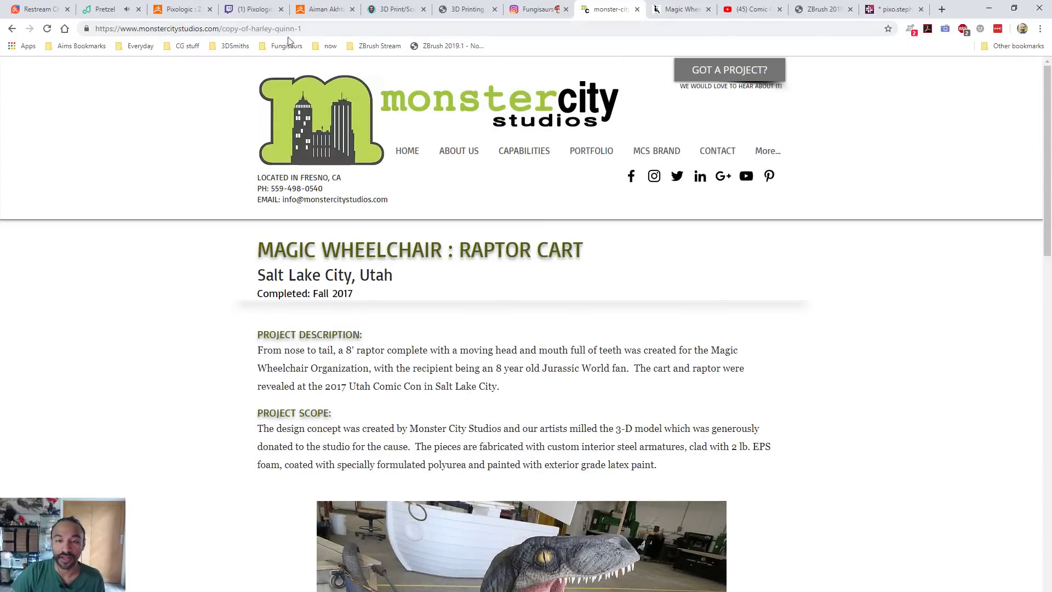
Bring up the Magic Wheelchair home page and copy its web address
{"action": "left_click", "coordinate": [690, 3]}
{"action": "scroll", "coordinate": [864, 223], "scroll_direction": "up", "scroll_amount": 4}
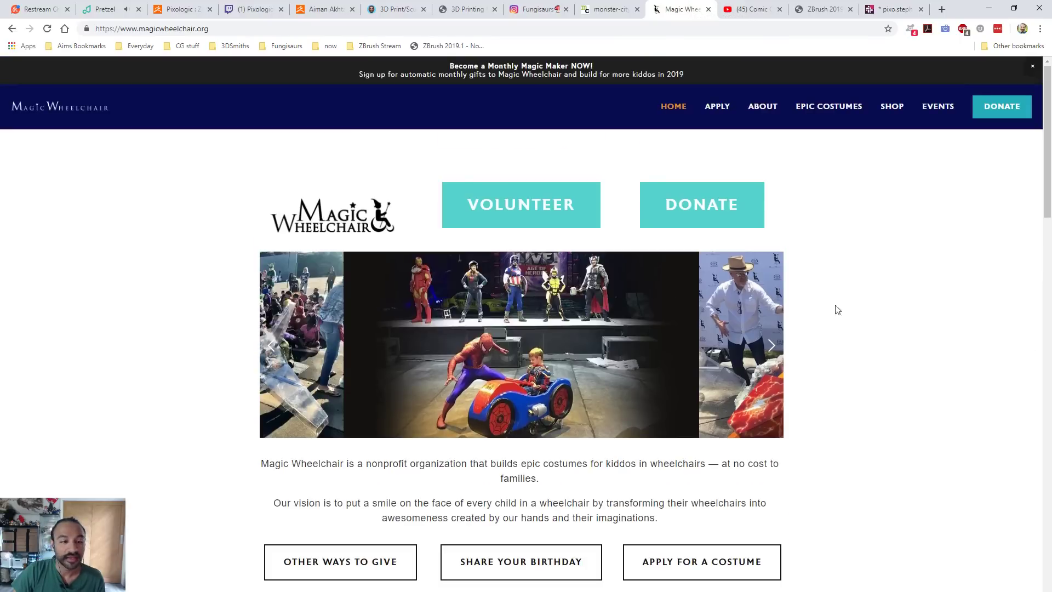
{"action": "left_click", "coordinate": [242, 28]}
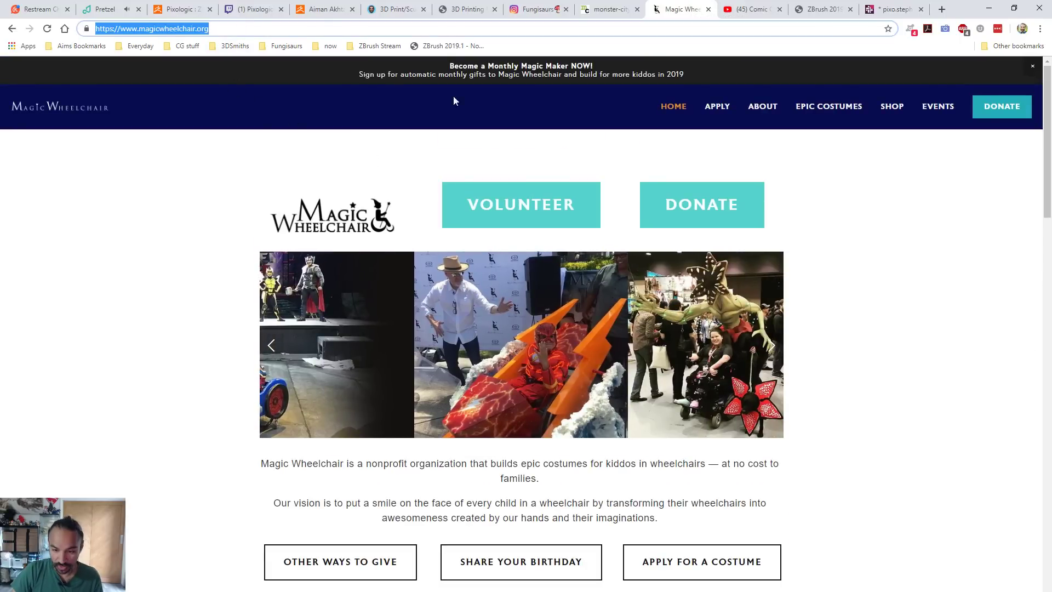
{"action": "left_click", "coordinate": [901, 305]}
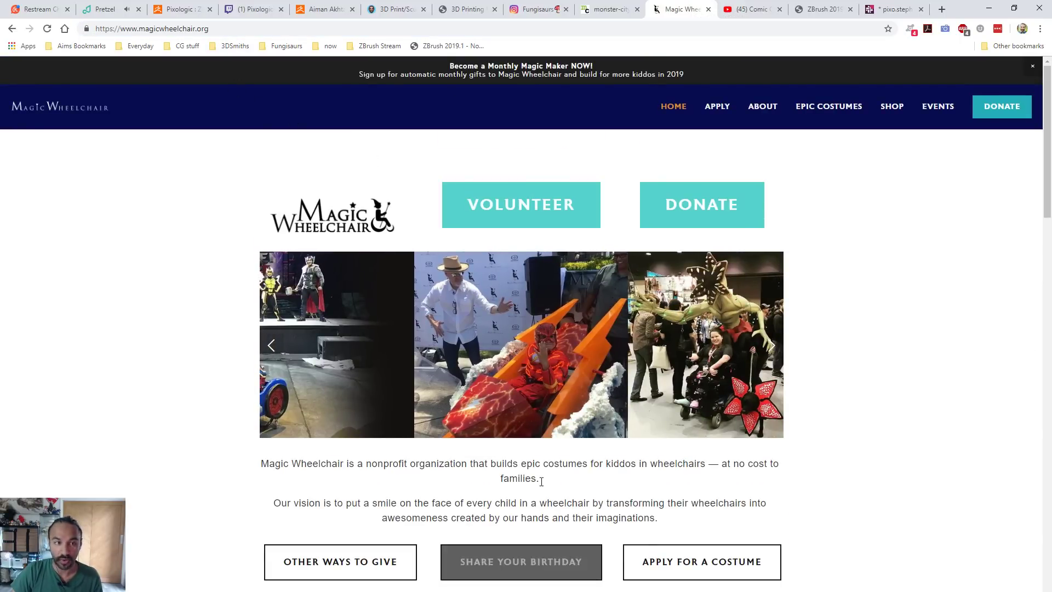
{"action": "left_click", "coordinate": [40, 9]}
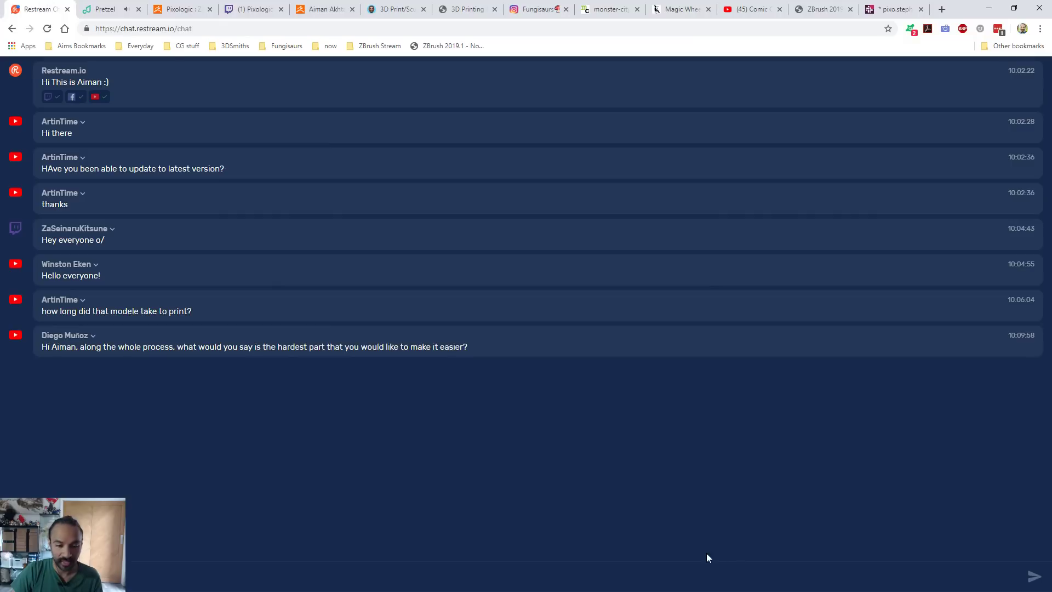
{"action": "left_click", "coordinate": [152, 579]}
{"action": "key", "text": "ctrl+v"}
{"action": "key", "text": "Return"}
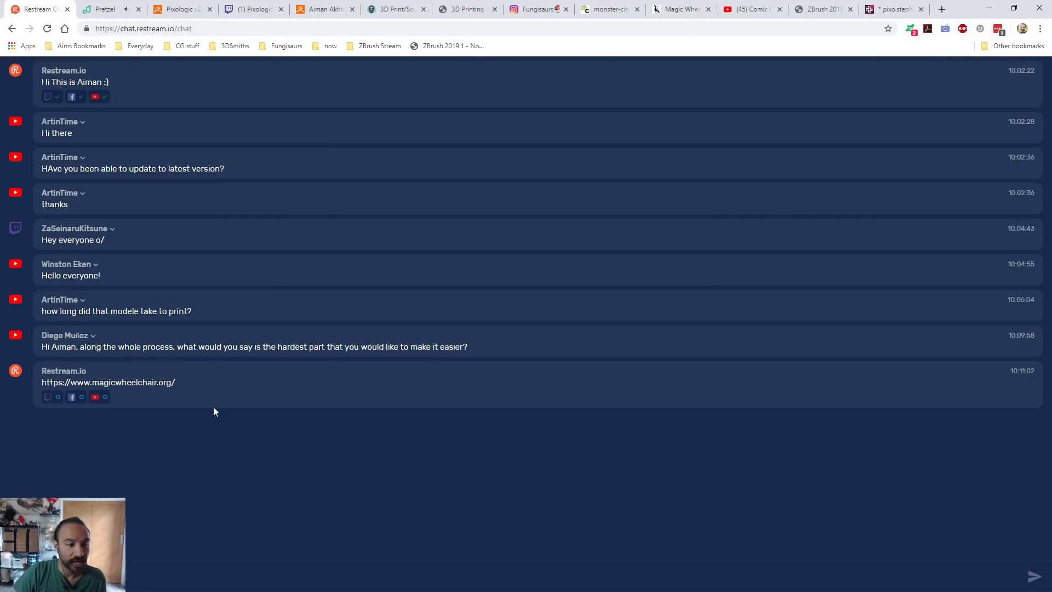
Return to the Magic Wheelchair home page and play the embedded video "Wheelchair Costumes Turn Kids Into Superheroes" with its sound muted
{"action": "left_click", "coordinate": [679, 9]}
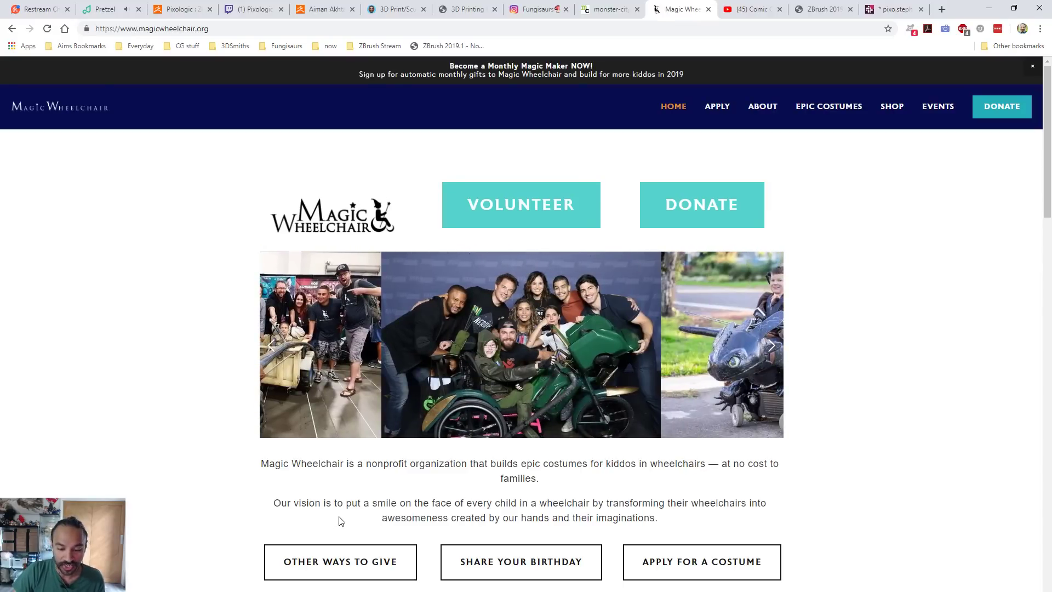
{"action": "scroll", "coordinate": [865, 413], "scroll_direction": "down", "scroll_amount": 8}
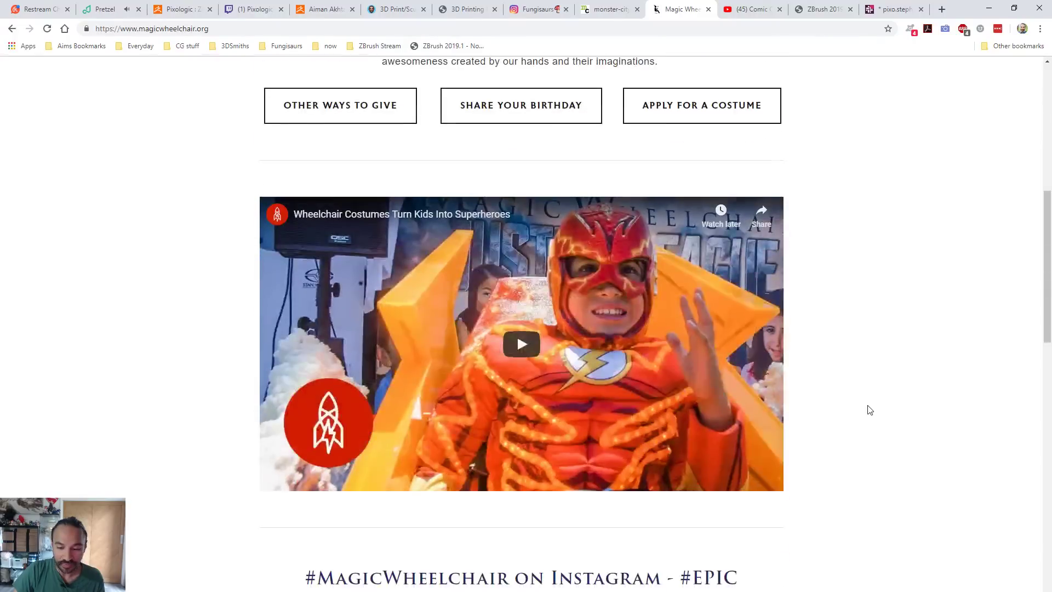
{"action": "left_click", "coordinate": [521, 344]}
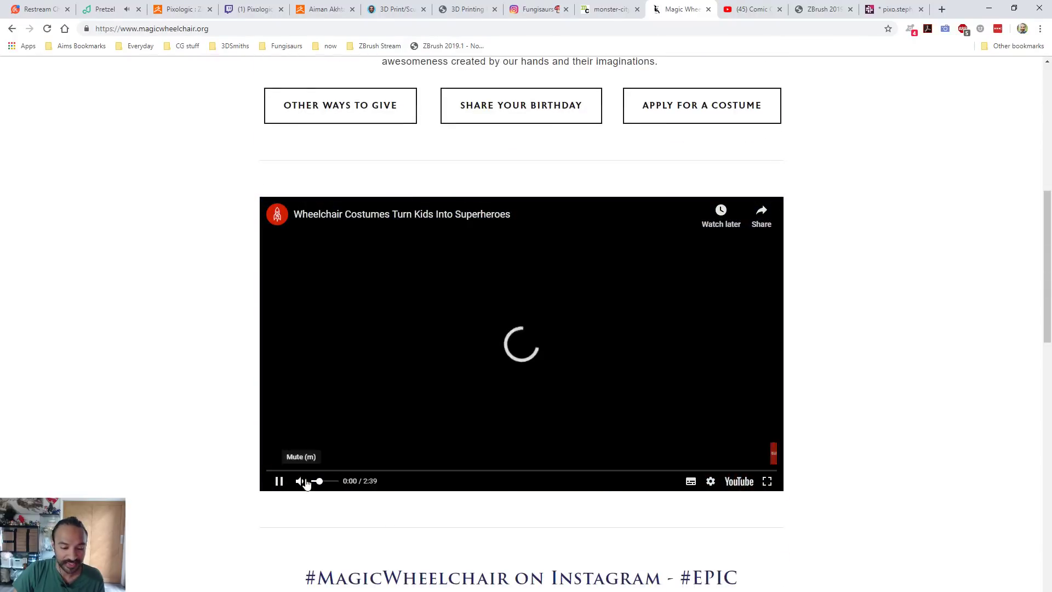
{"action": "left_click_drag", "start_coordinate": [319, 482], "coordinate": [312, 482]}
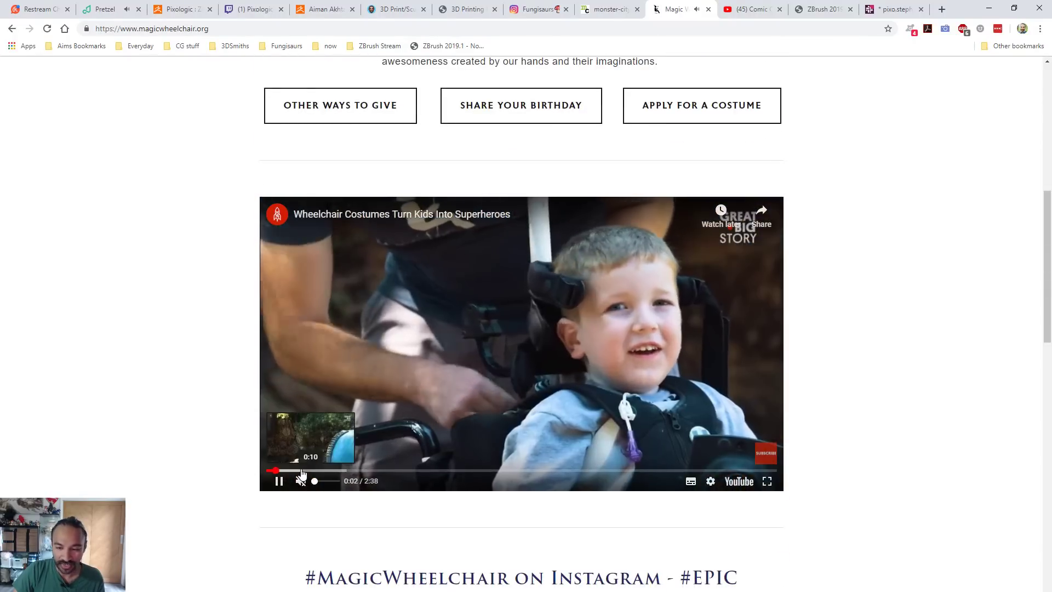
Skip forward through the wheelchair costumes video in short jumps to about 2:24, pause it and go back to the start of the page
{"action": "left_click", "coordinate": [303, 471]}
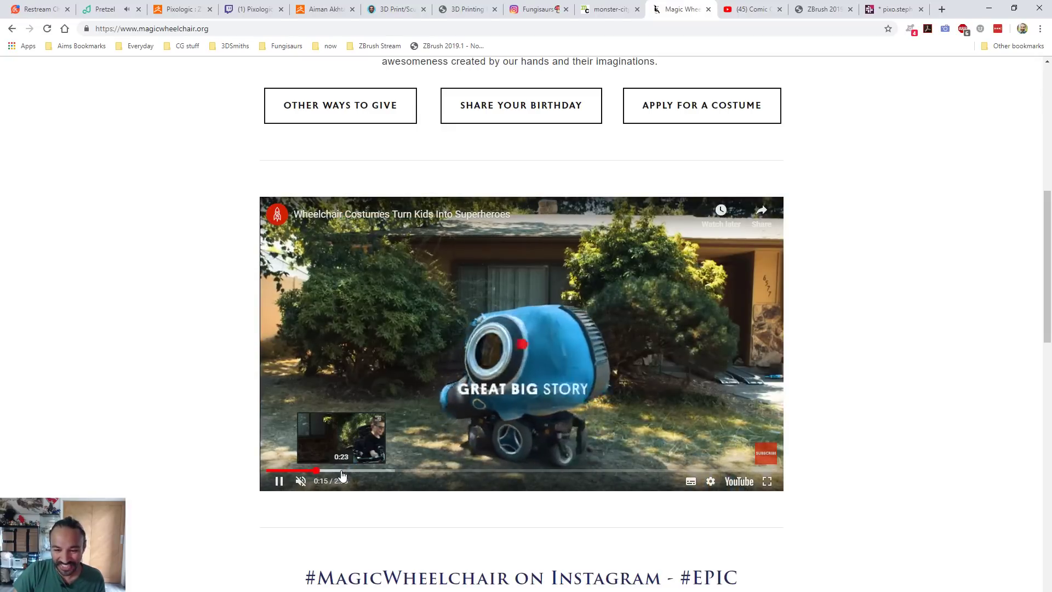
{"action": "left_click", "coordinate": [342, 472]}
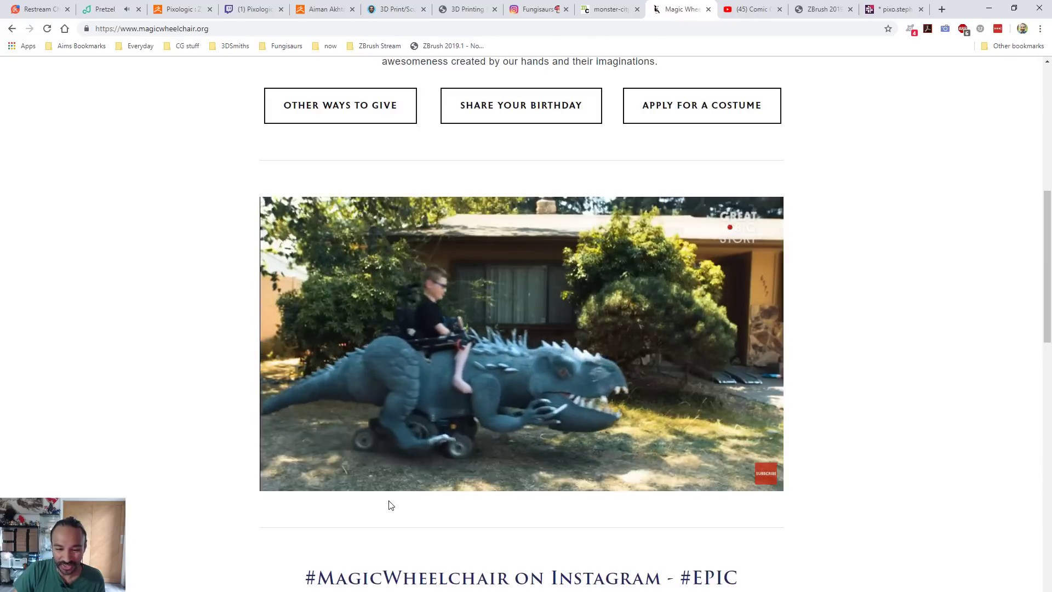
{"action": "mouse_move", "coordinate": [400, 487]}
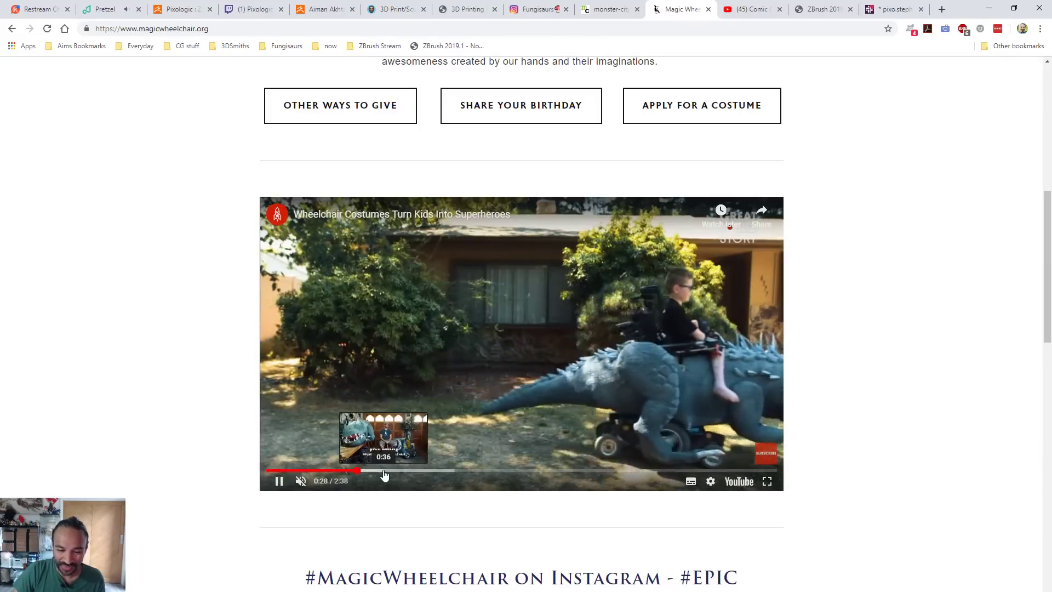
{"action": "left_click", "coordinate": [385, 471]}
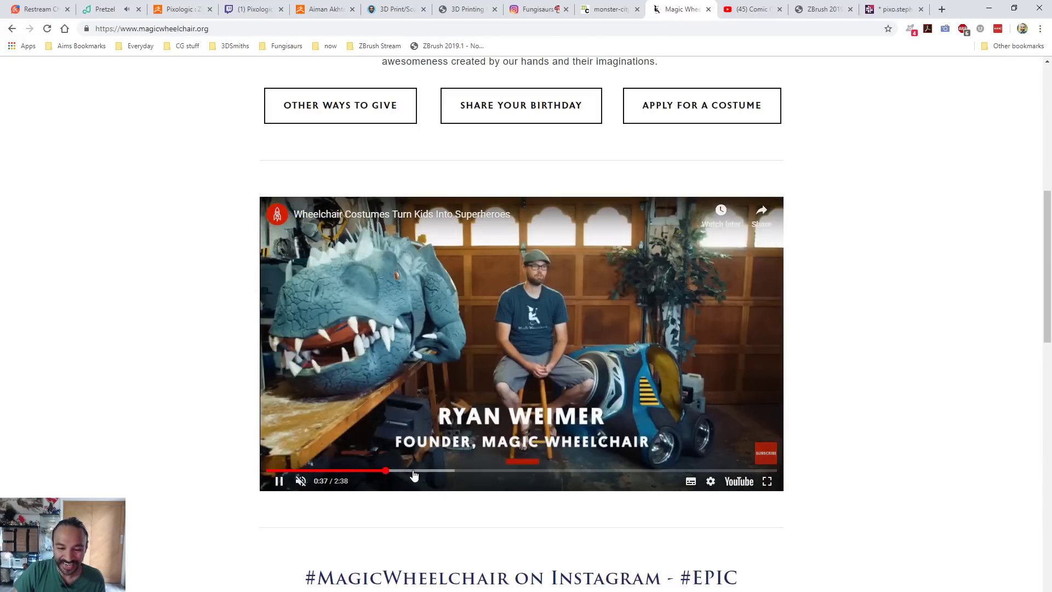
{"action": "left_click", "coordinate": [415, 471]}
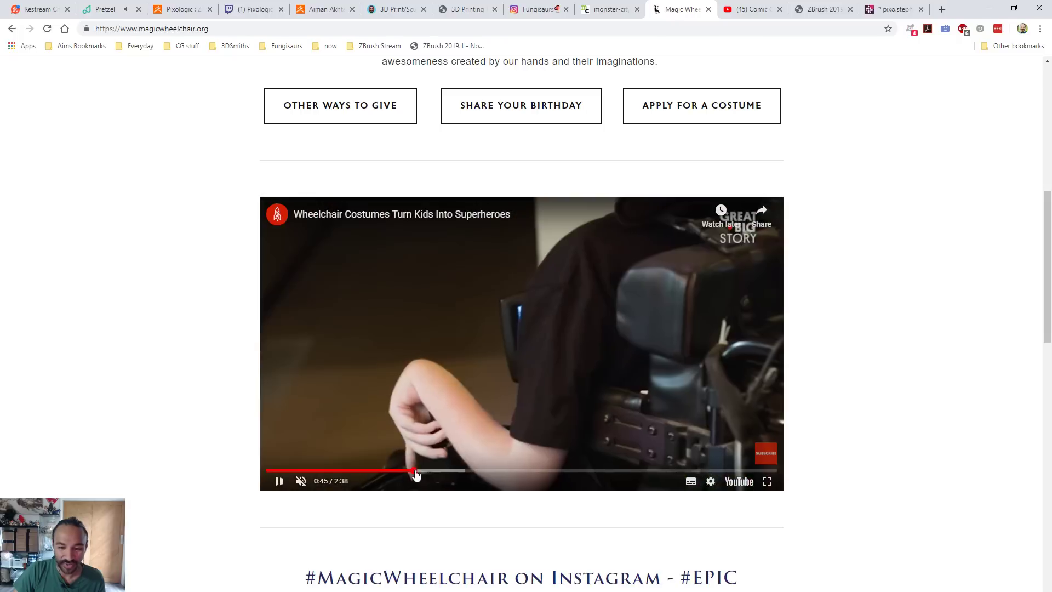
{"action": "left_click", "coordinate": [434, 471]}
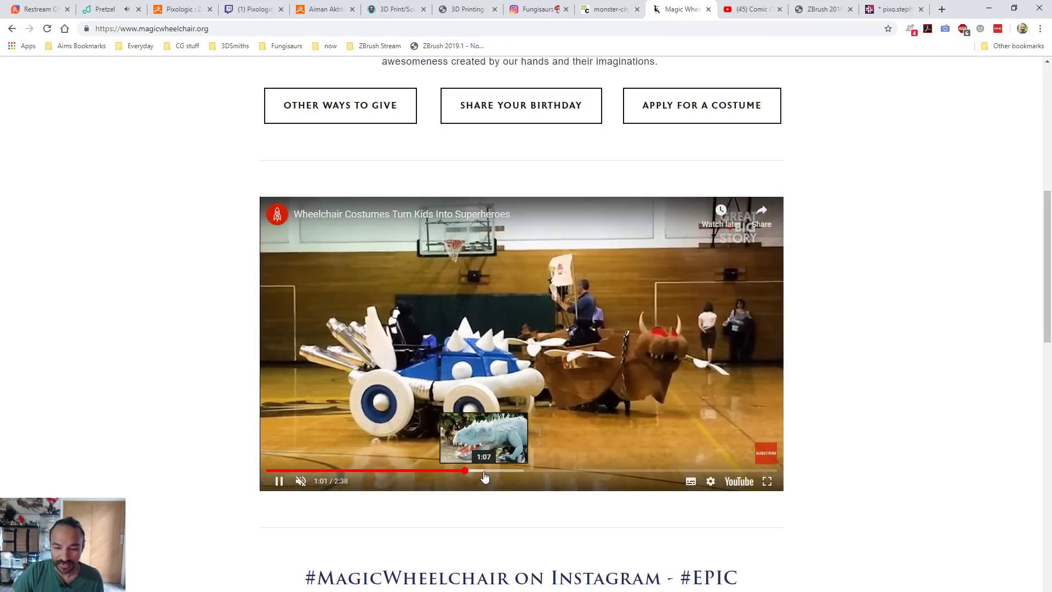
{"action": "left_click", "coordinate": [486, 477]}
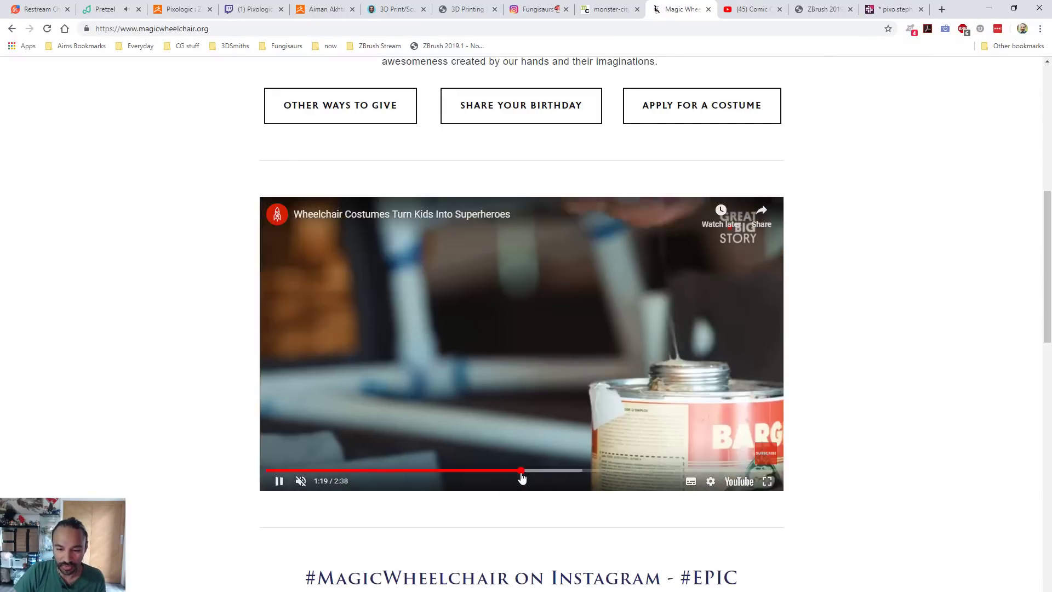
{"action": "left_click", "coordinate": [547, 478]}
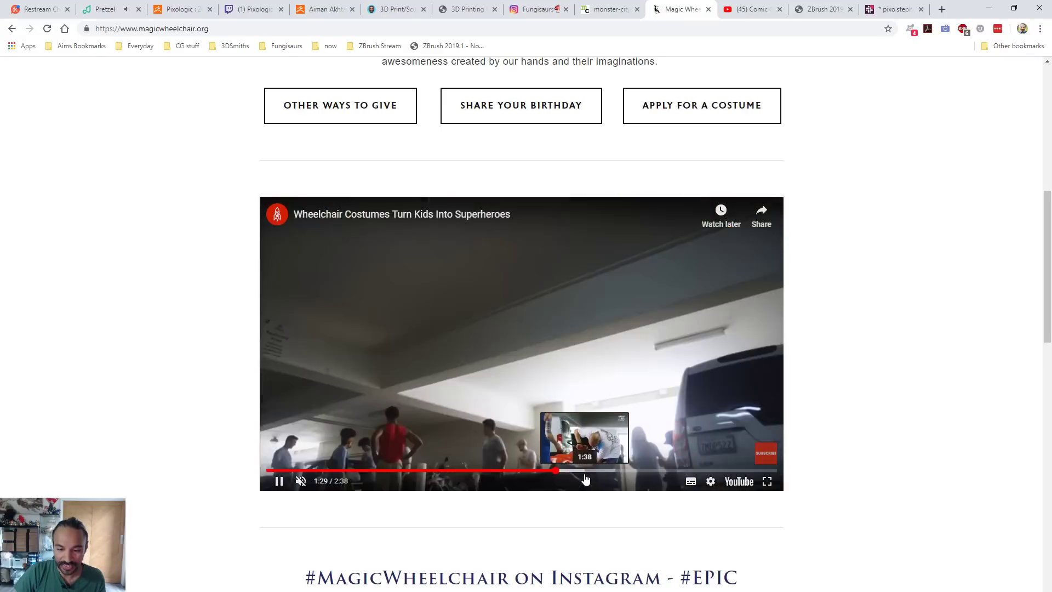
{"action": "left_click", "coordinate": [586, 480]}
{"action": "left_click", "coordinate": [616, 480]}
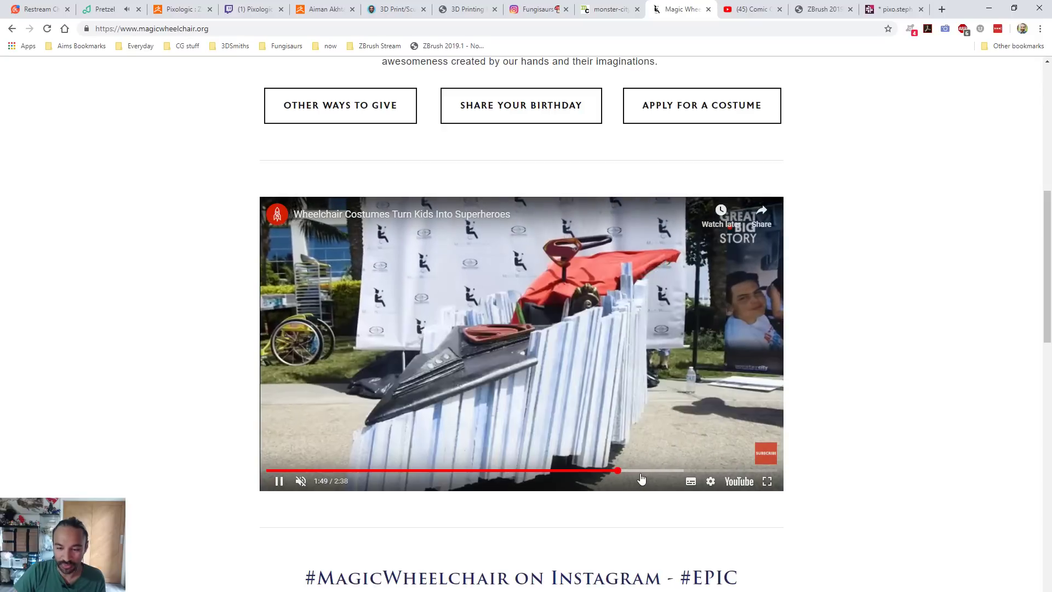
{"action": "left_click", "coordinate": [641, 471]}
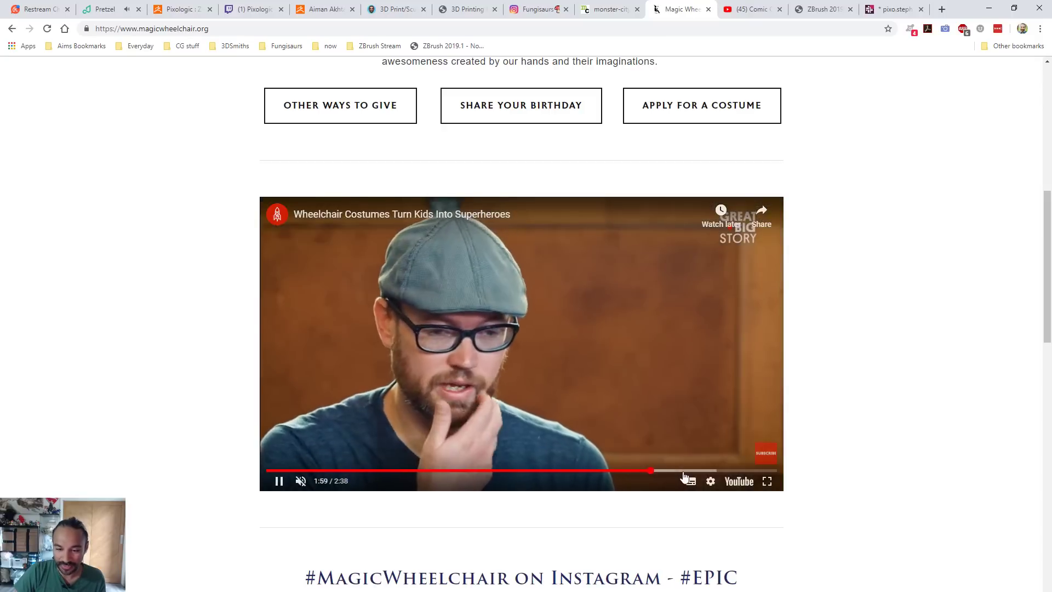
{"action": "left_click", "coordinate": [685, 471]}
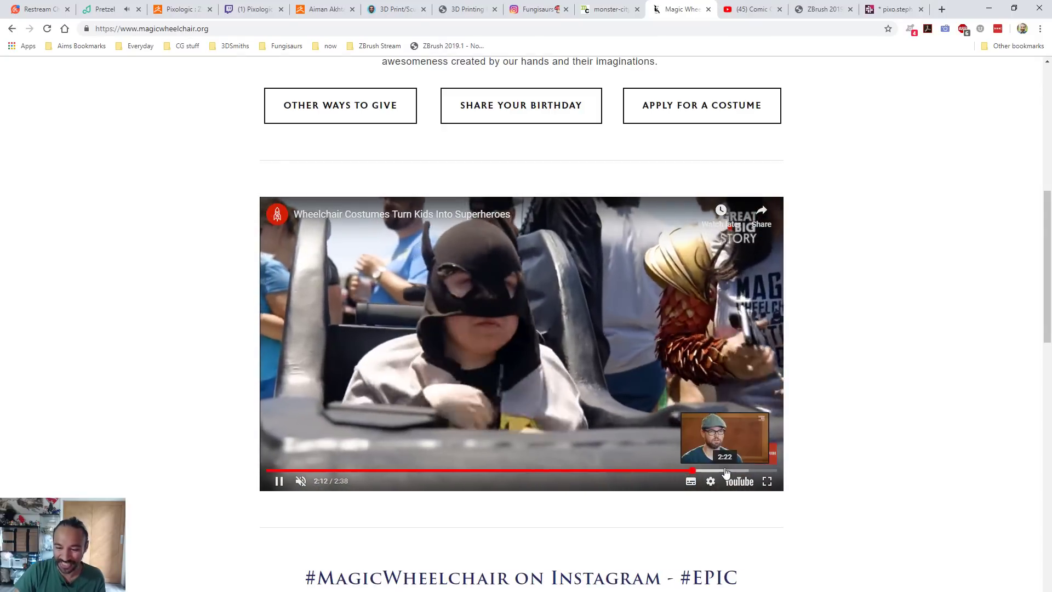
{"action": "left_click", "coordinate": [725, 471]}
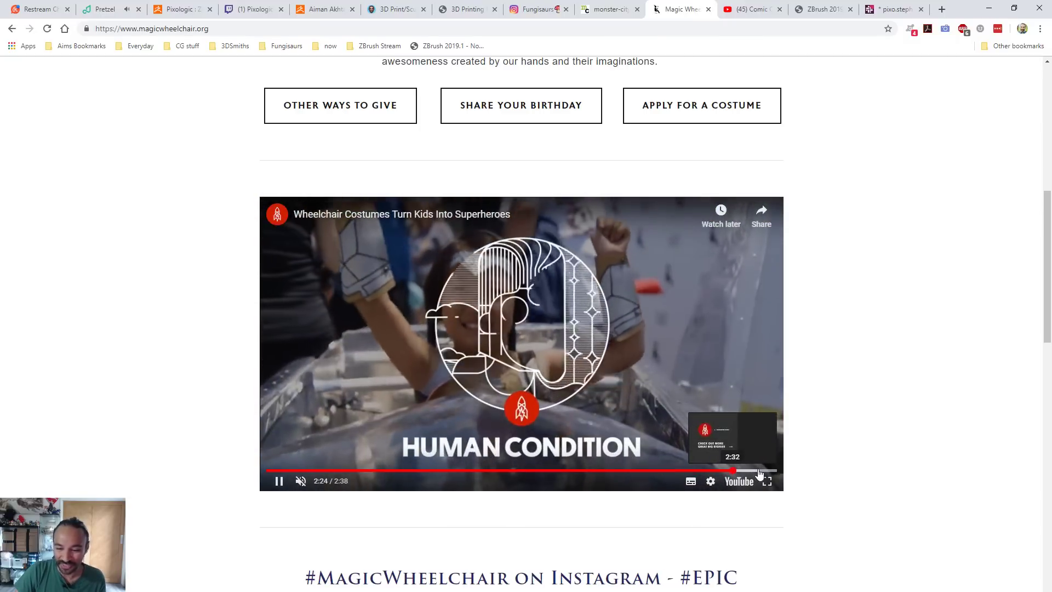
{"action": "left_click", "coordinate": [279, 481]}
{"action": "scroll", "coordinate": [489, 156], "scroll_direction": "up", "scroll_amount": 8}
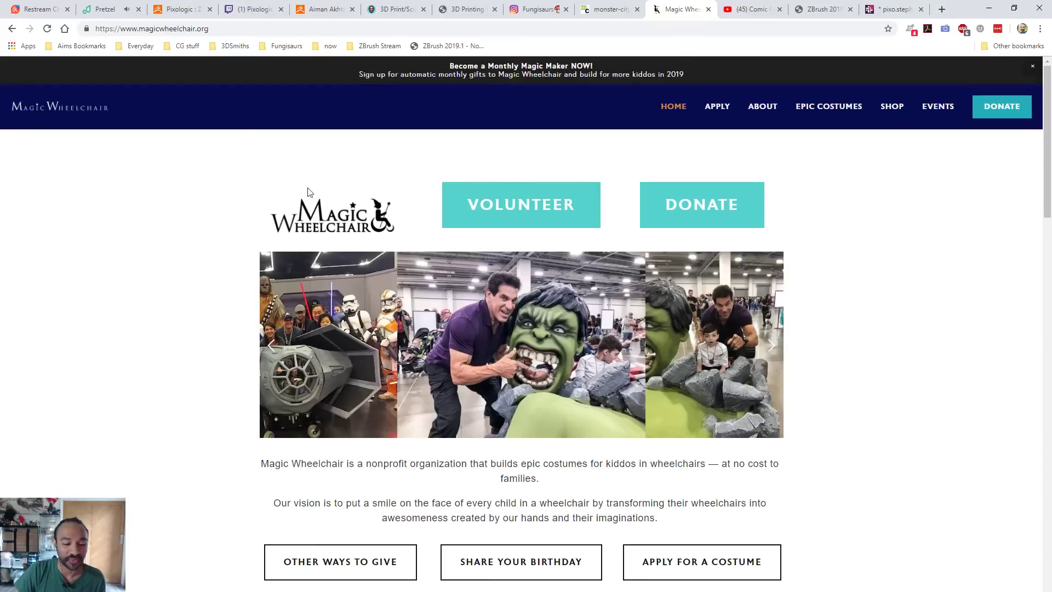
Bring up the Restream chat and read the viewer's question about the hardest part of the whole process, highlighting its text
{"action": "left_click", "coordinate": [39, 9]}
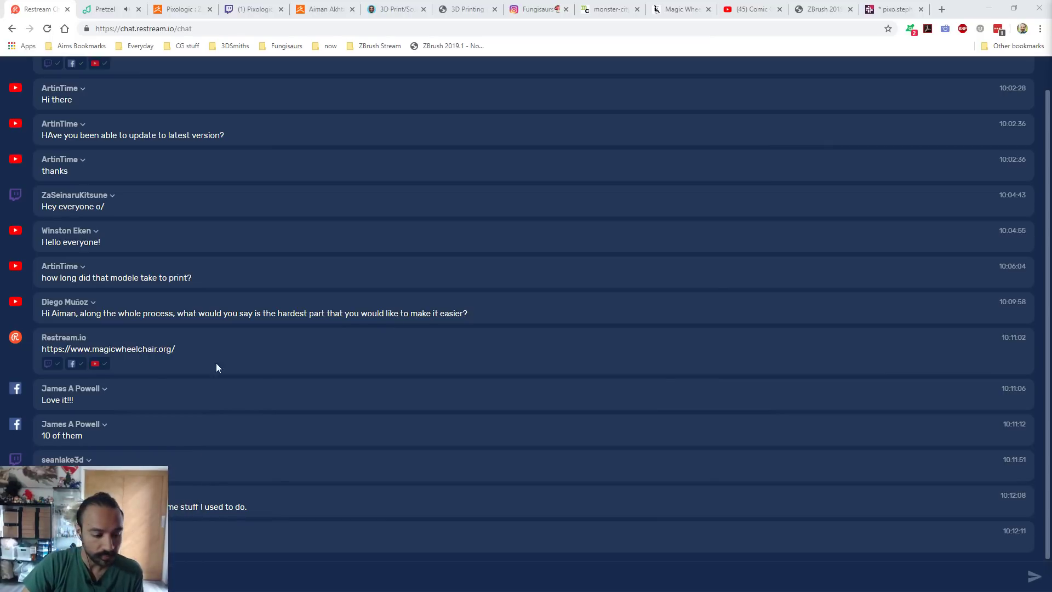
{"action": "scroll", "coordinate": [251, 417], "scroll_direction": "up", "scroll_amount": 1}
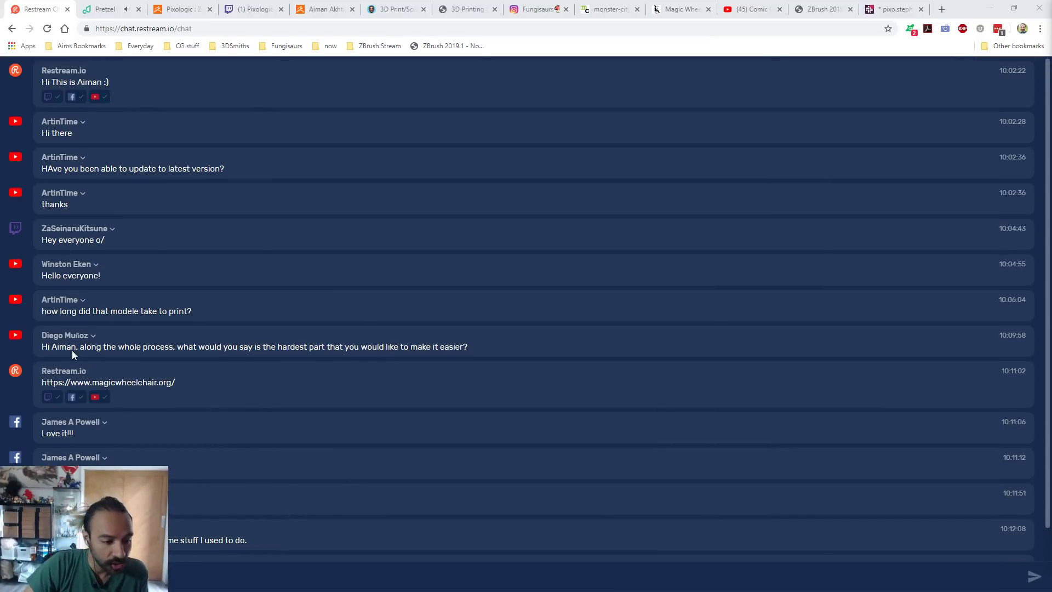
{"action": "left_click_drag", "start_coordinate": [58, 349], "coordinate": [421, 348]}
{"action": "left_click", "coordinate": [234, 345]}
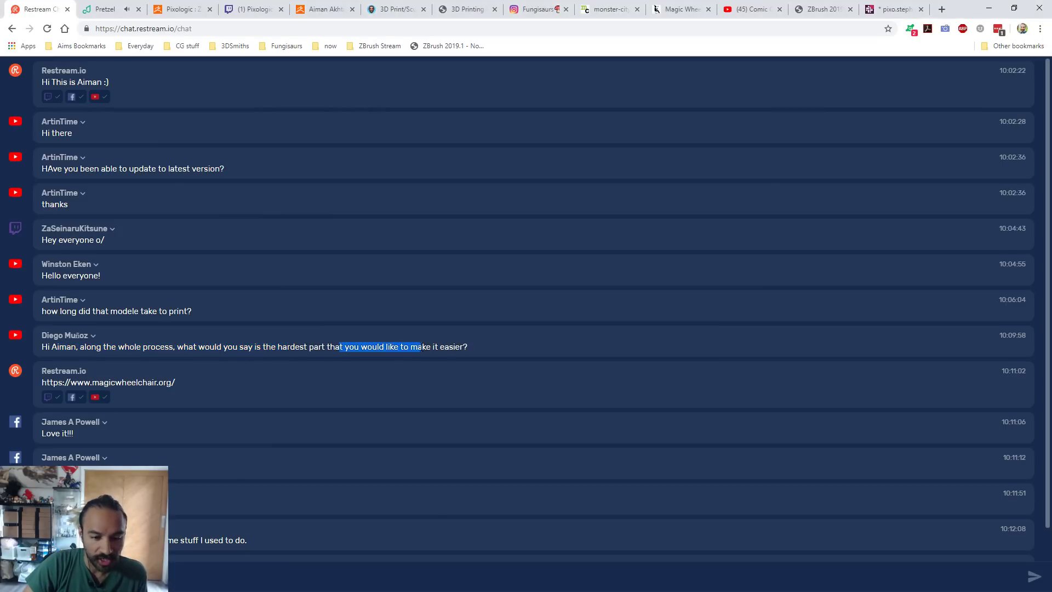
{"action": "left_click", "coordinate": [469, 347]}
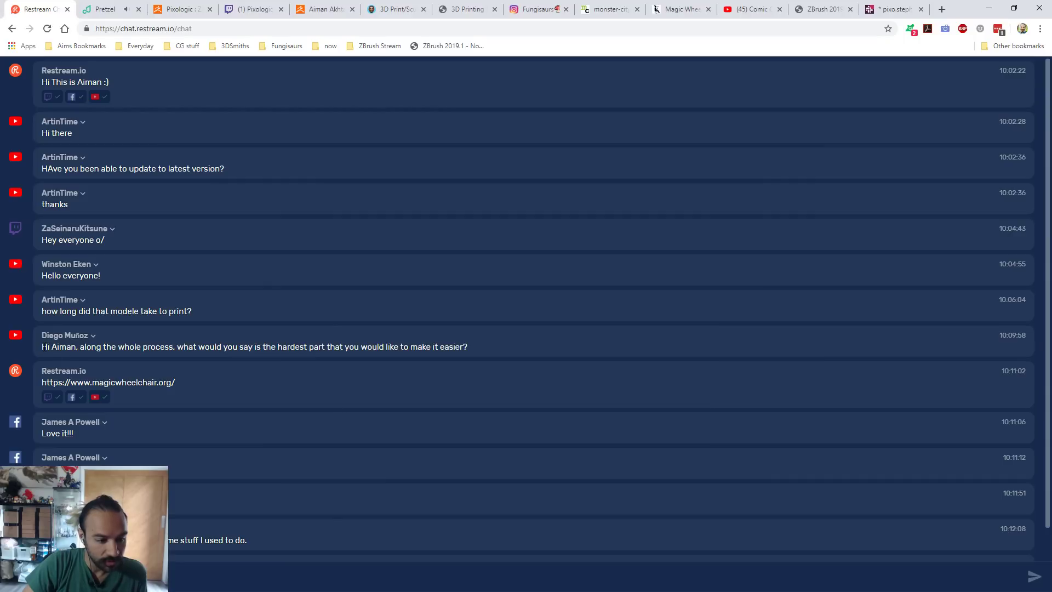
{"action": "left_click_drag", "start_coordinate": [40, 347], "coordinate": [403, 357]}
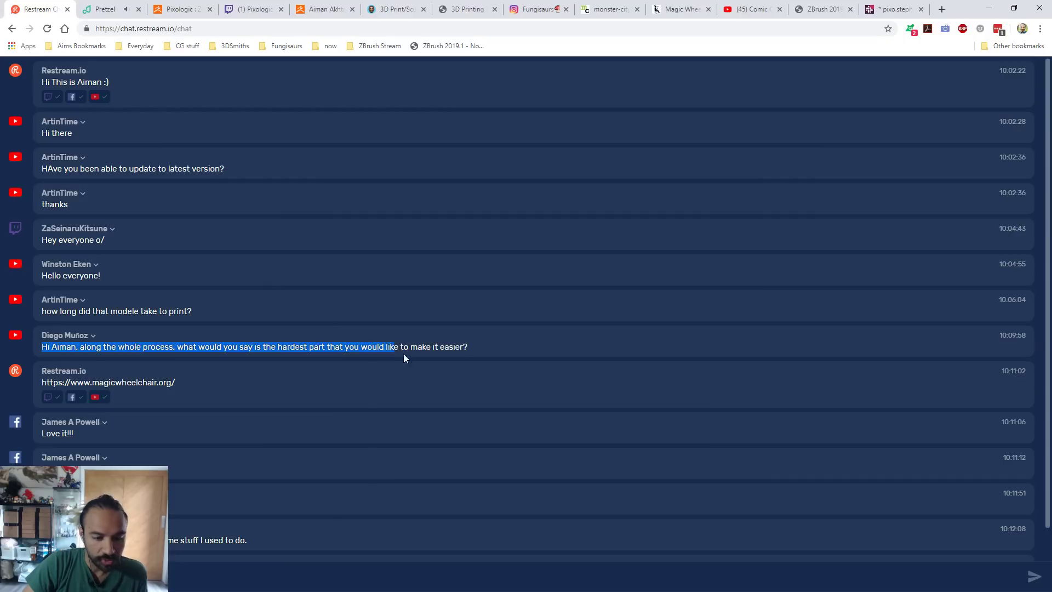
{"action": "left_click", "coordinate": [464, 347]}
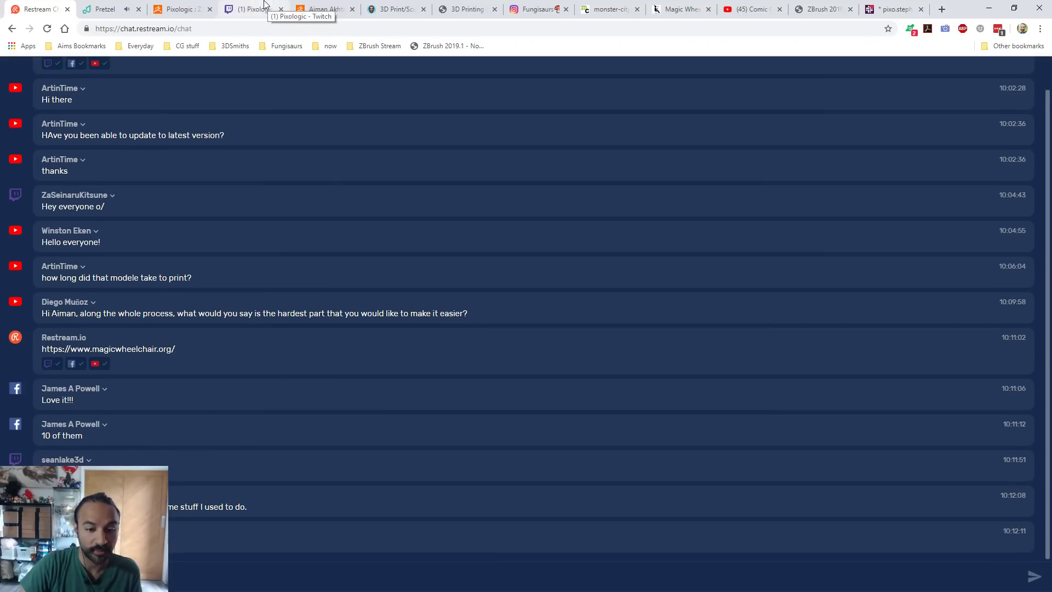
Show the 3D Print/Sculpture portfolio and the Magic Wheelchair home page, and minimize the browser to reveal the May 23 stream announcement image
{"action": "left_click", "coordinate": [394, 9]}
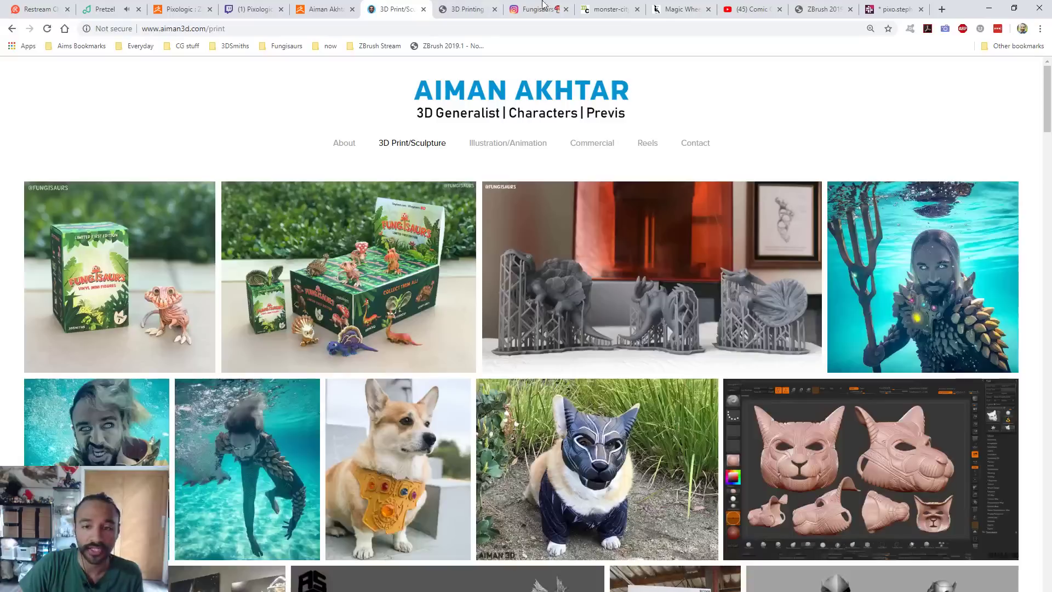
{"action": "left_click", "coordinate": [673, 8]}
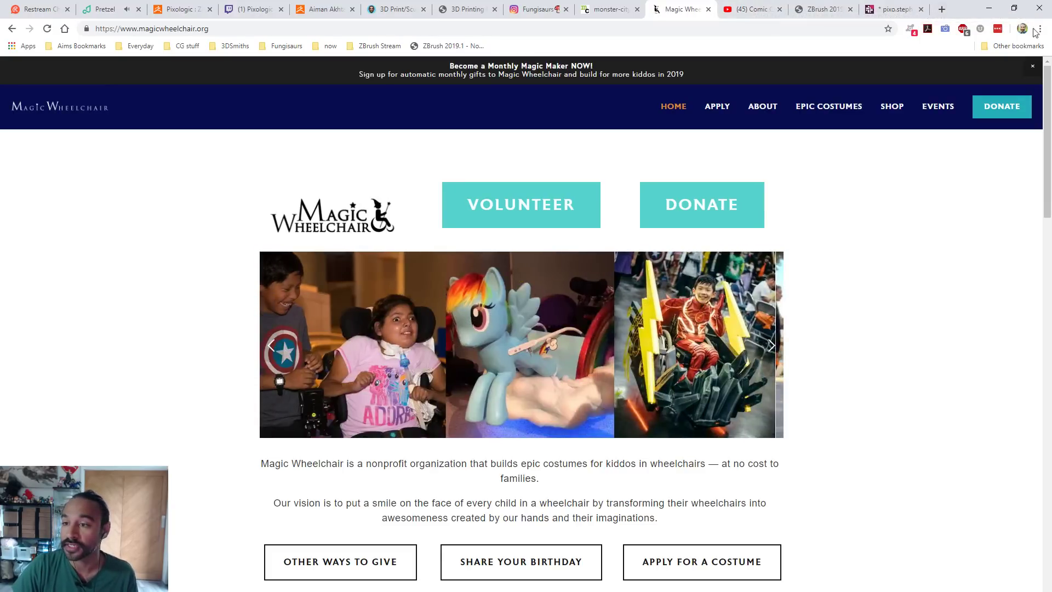
{"action": "left_click", "coordinate": [991, 9]}
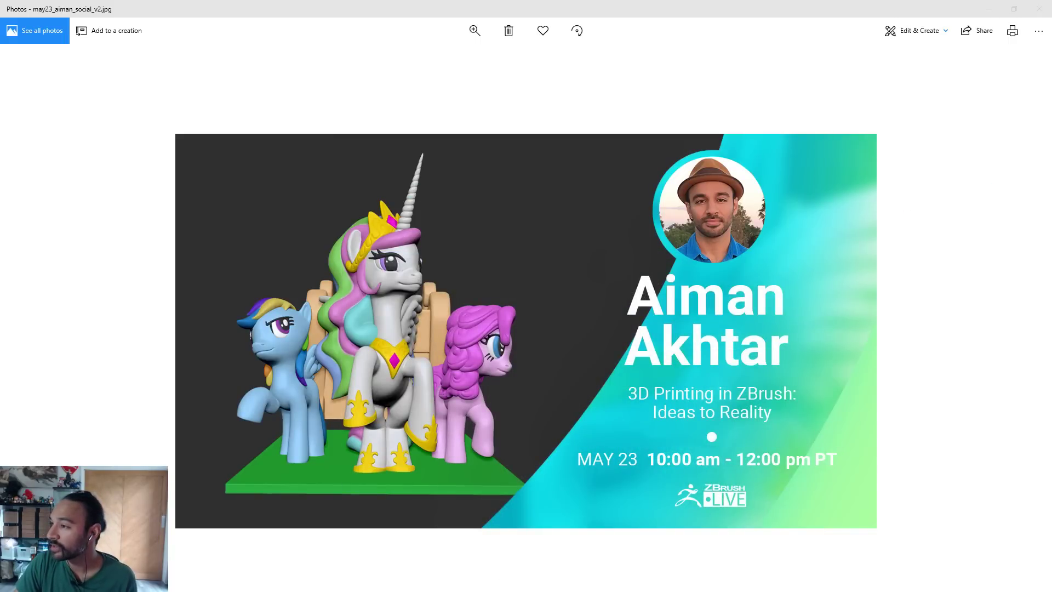
{"action": "key", "text": "Right"}
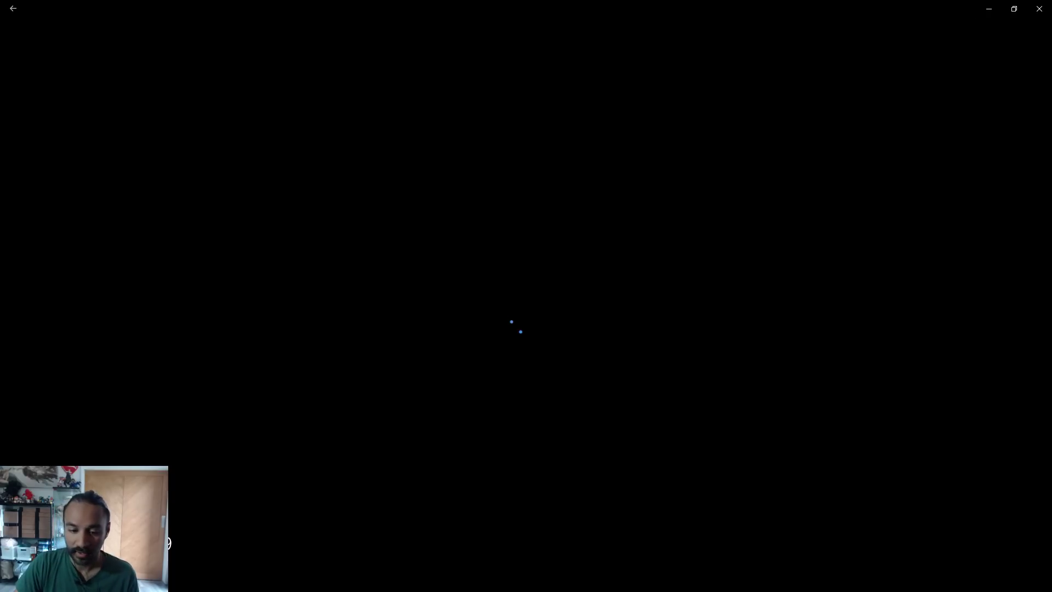
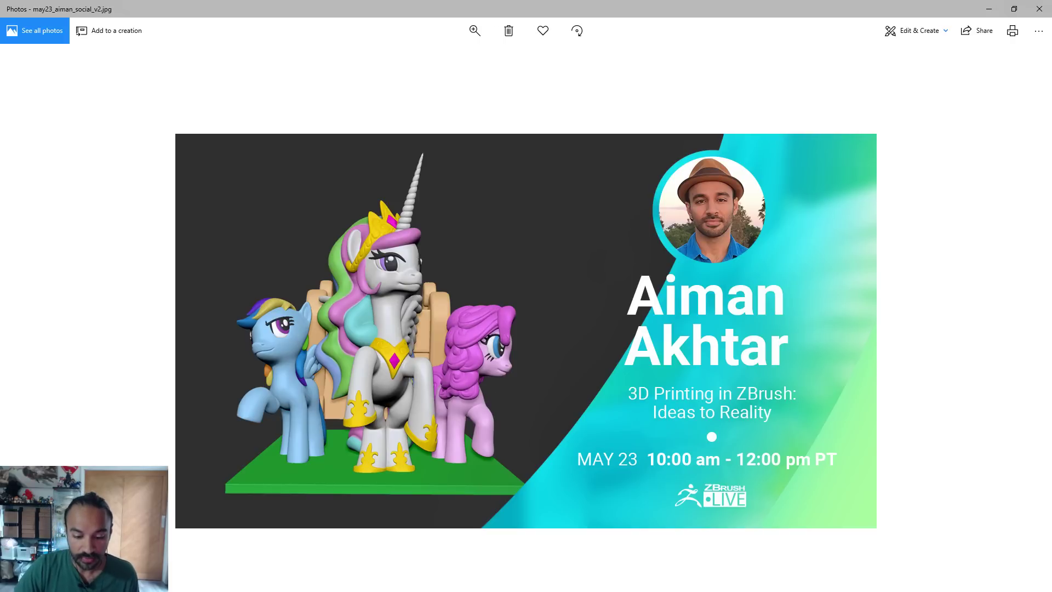
Switch to ZBrush, turn on Live Boolean for the pony carriage scene and examine the carriage from behind and from the side
{"action": "left_click", "coordinate": [520, 591]}
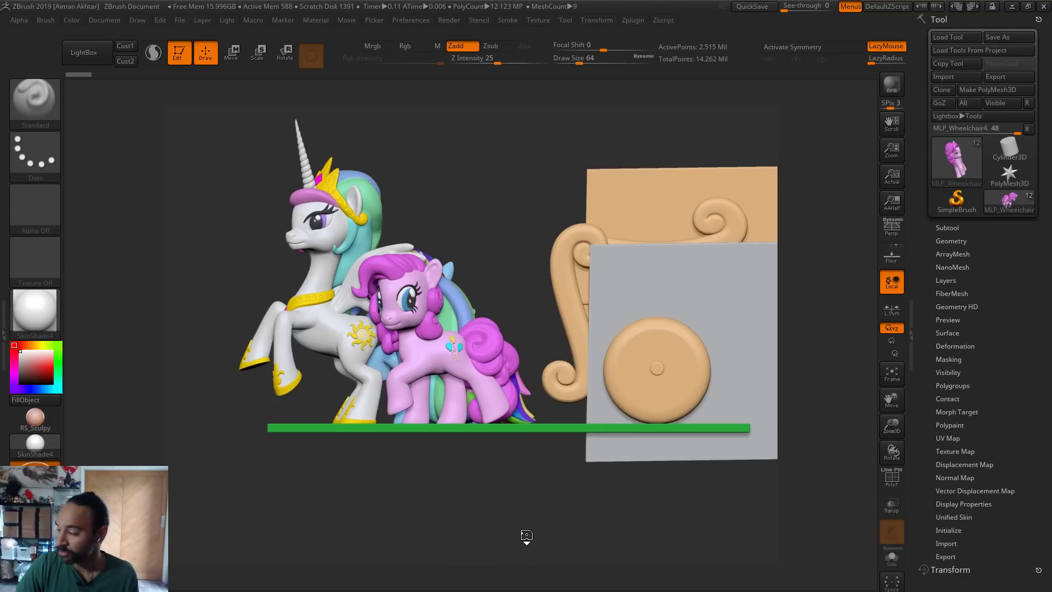
{"action": "left_click_drag", "start_coordinate": [526, 535], "coordinate": [528, 560]}
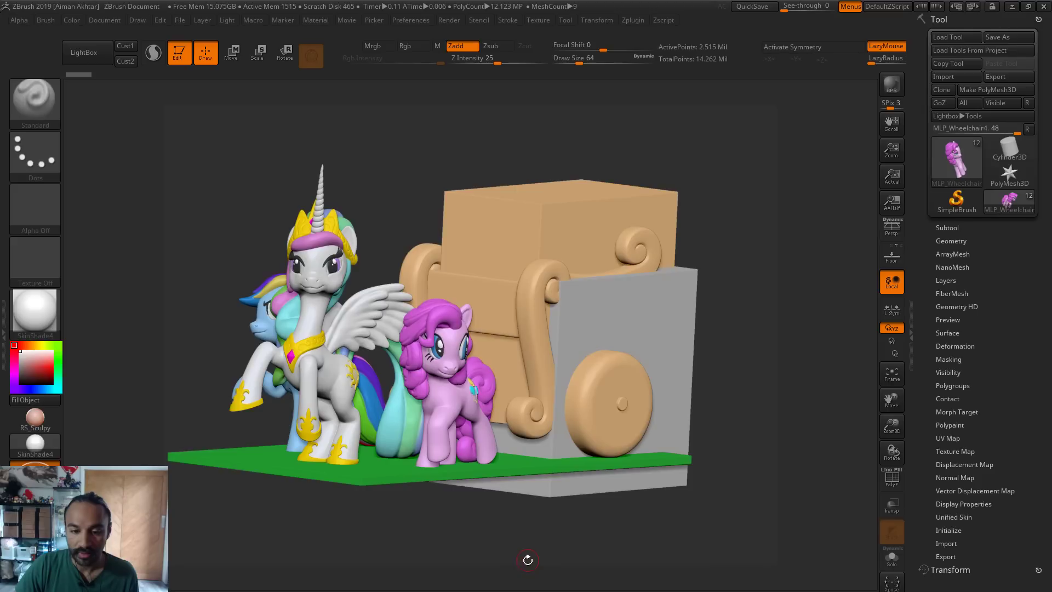
{"action": "left_click", "coordinate": [441, 21]}
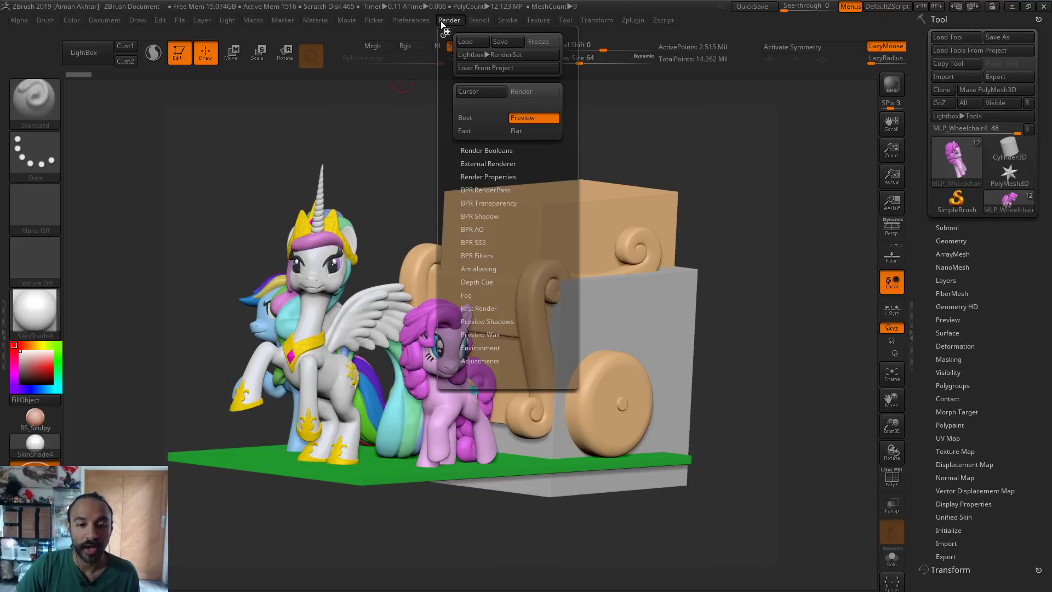
{"action": "left_click", "coordinate": [509, 150]}
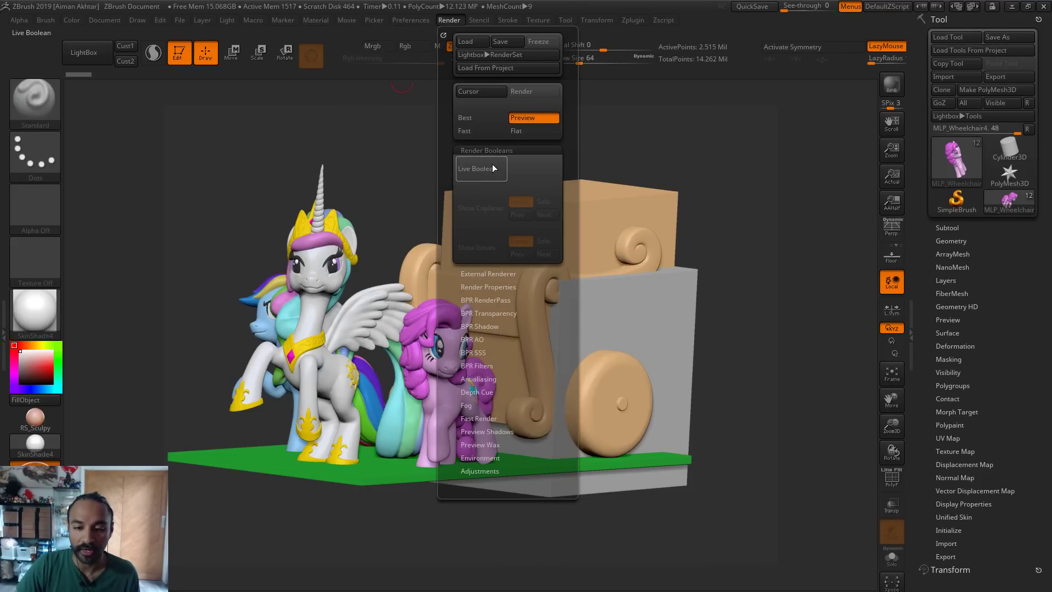
{"action": "left_click", "coordinate": [493, 166]}
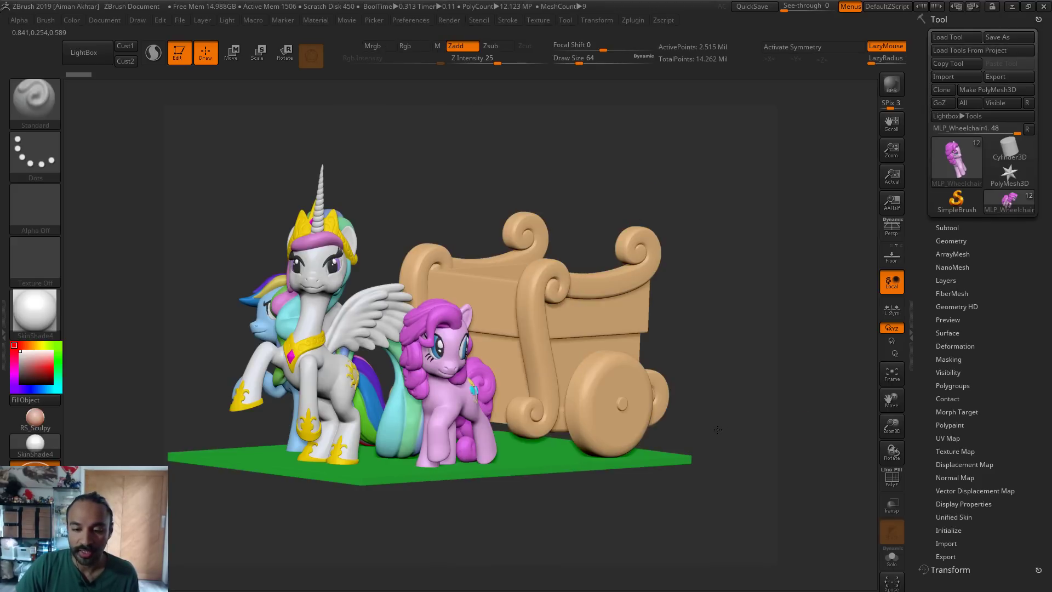
{"action": "left_click_drag", "start_coordinate": [718, 429], "coordinate": [734, 449]}
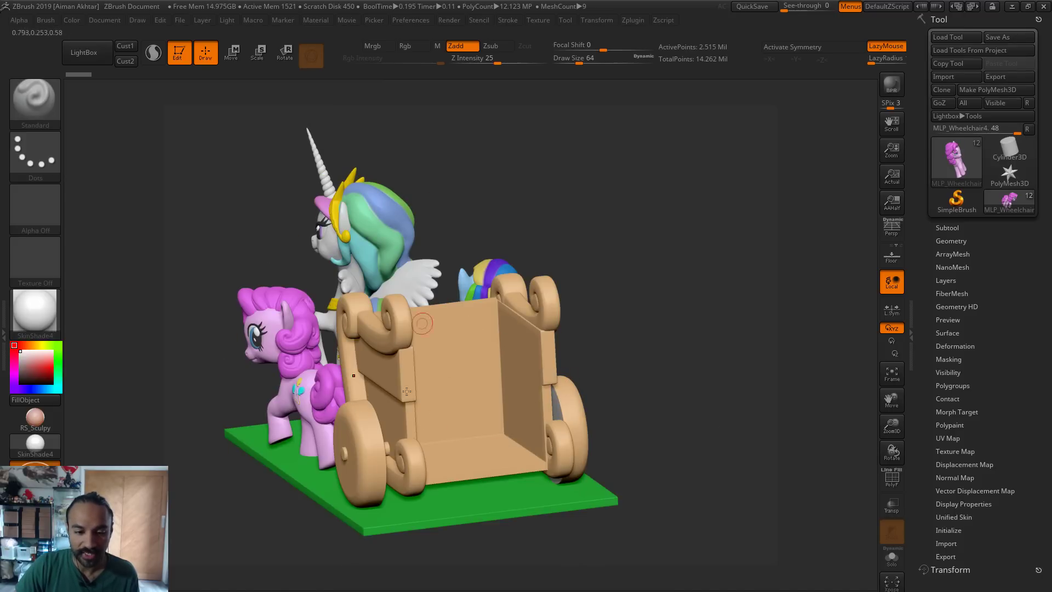
{"action": "left_click_drag", "start_coordinate": [687, 483], "coordinate": [723, 418]}
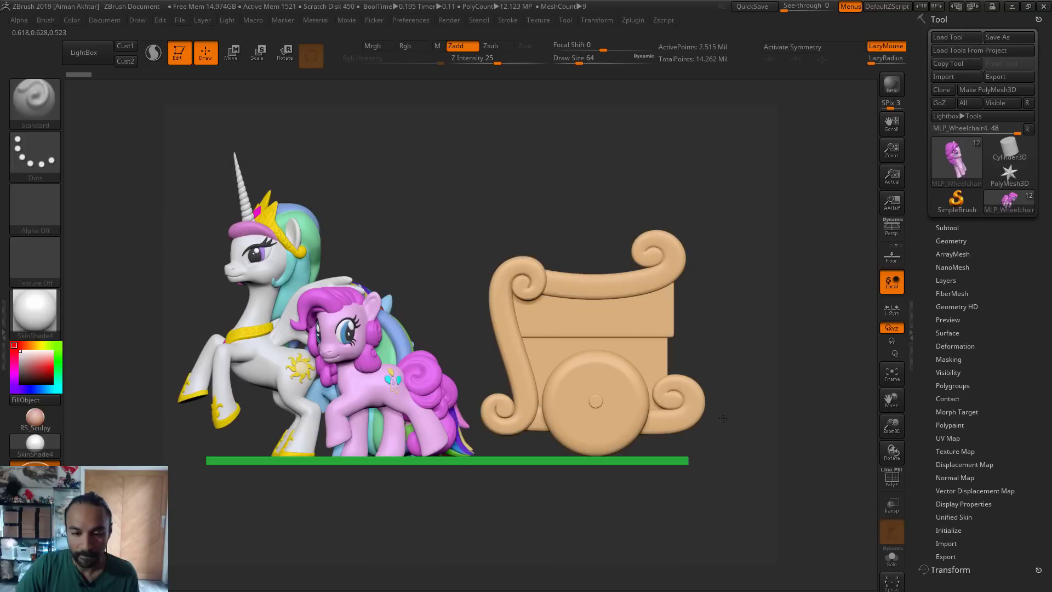
Examine the whole pony carriage scene from the far side, the rear and the front
{"action": "left_click_drag", "start_coordinate": [450, 528], "coordinate": [535, 532], "text": "alt"}
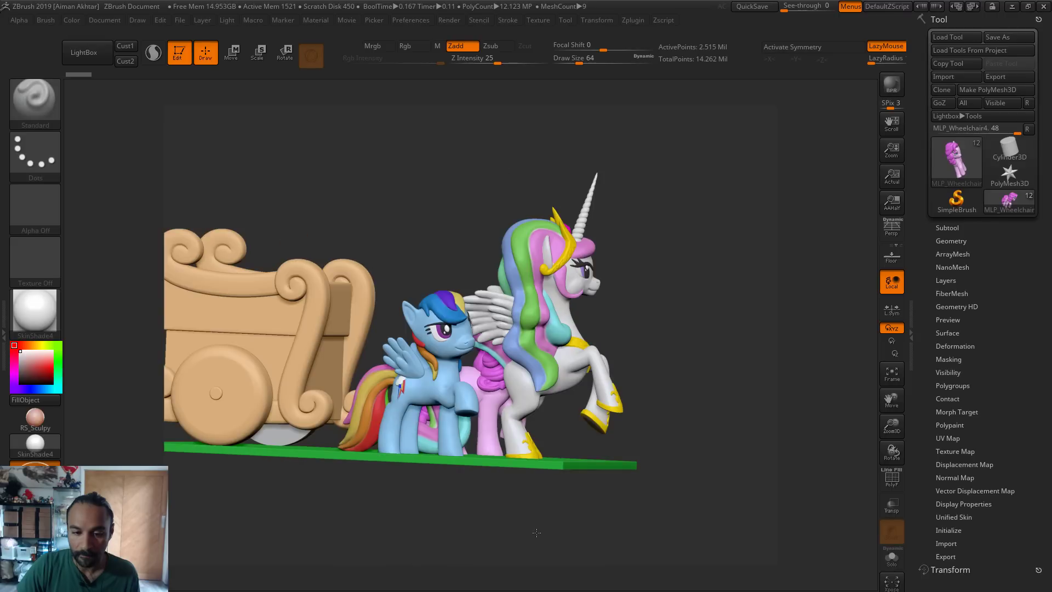
{"action": "left_click_drag", "start_coordinate": [536, 532], "coordinate": [615, 536]}
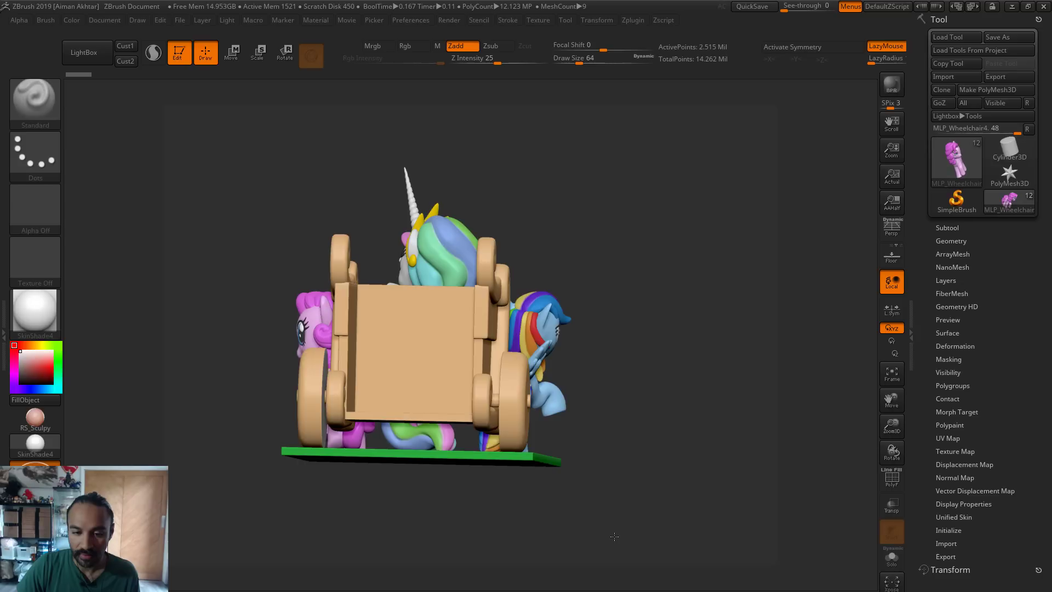
{"action": "left_click_drag", "start_coordinate": [614, 537], "coordinate": [712, 535], "text": "shift"}
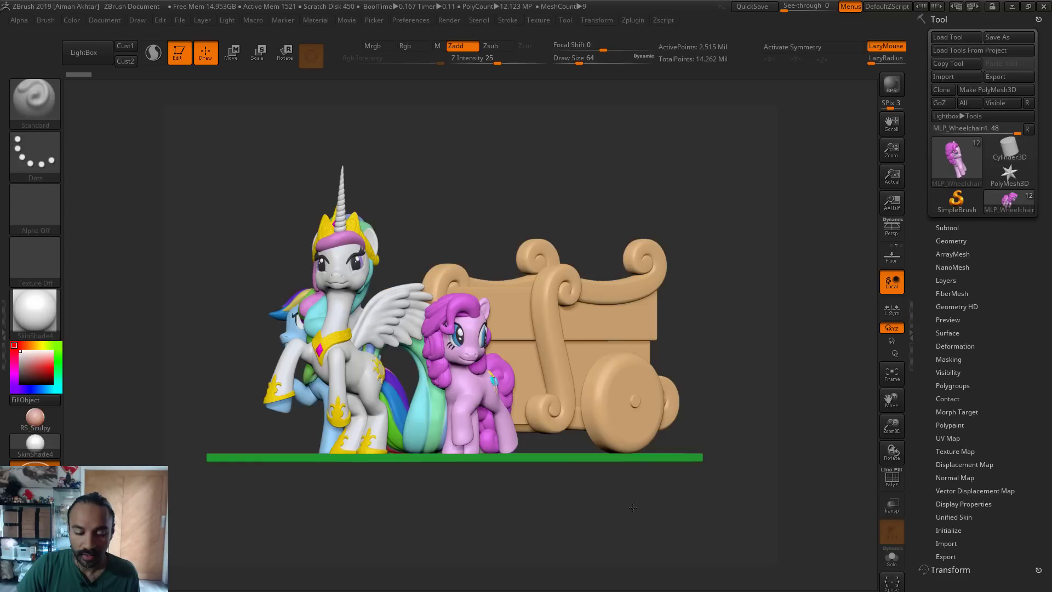
Isolate the pink pony in Solo mode and examine its full figure from the front and side
{"action": "left_click", "coordinate": [892, 557]}
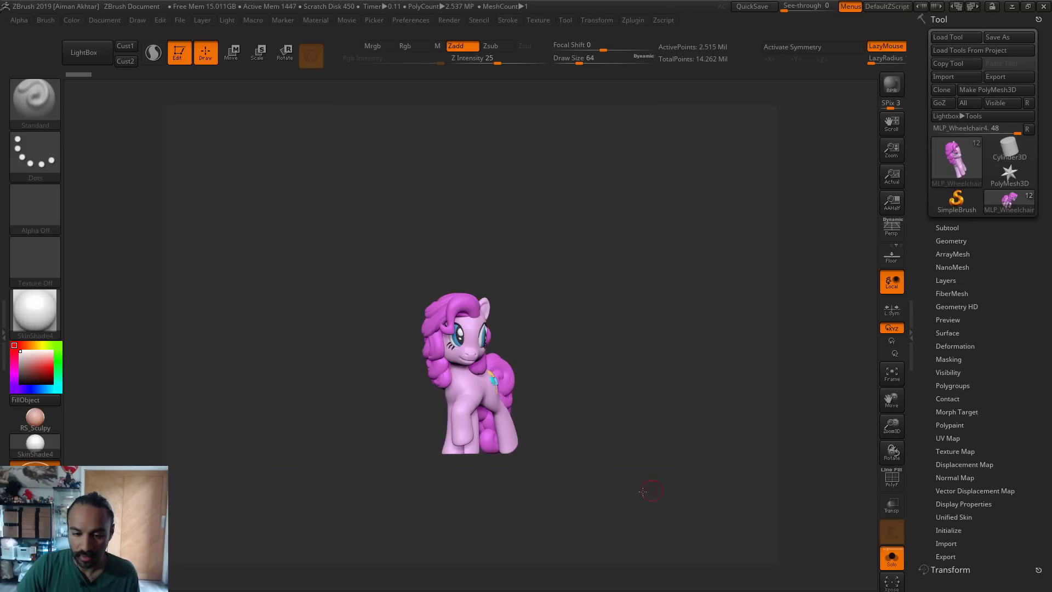
{"action": "left_click_drag", "start_coordinate": [653, 493], "coordinate": [583, 495]}
{"action": "left_click_drag", "start_coordinate": [589, 565], "coordinate": [540, 558], "text": "alt"}
{"action": "left_click_drag", "start_coordinate": [399, 552], "coordinate": [635, 557]}
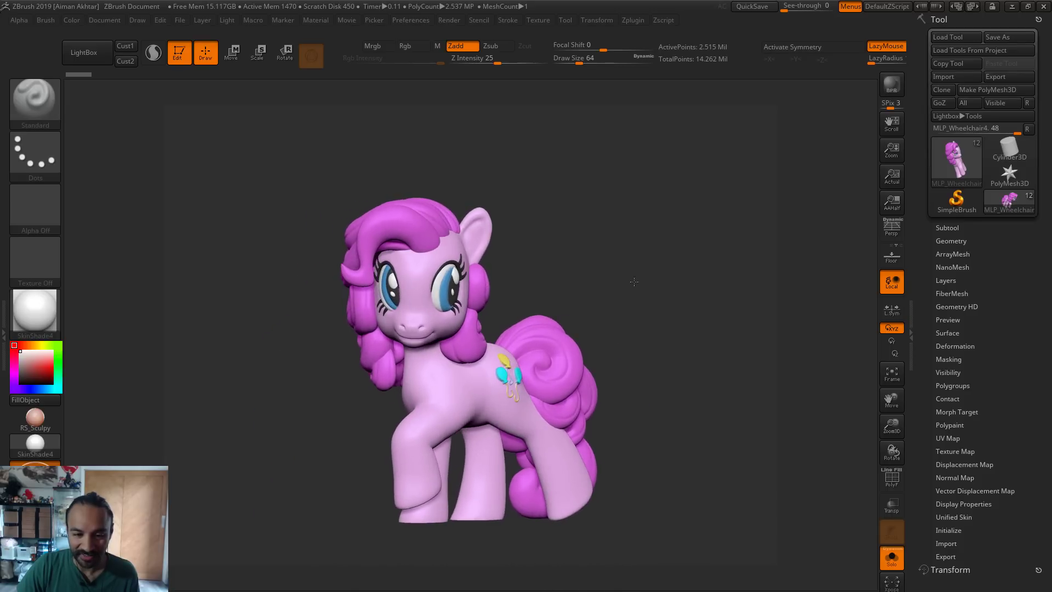
Set the draw size to 14 and examine the pink pony's eye, hair curls and balloon mark up close
{"action": "left_click_drag", "start_coordinate": [634, 284], "coordinate": [486, 269], "text": "alt"}
{"action": "key", "text": "s"}
{"action": "left_click_drag", "start_coordinate": [466, 307], "coordinate": [451, 317]}
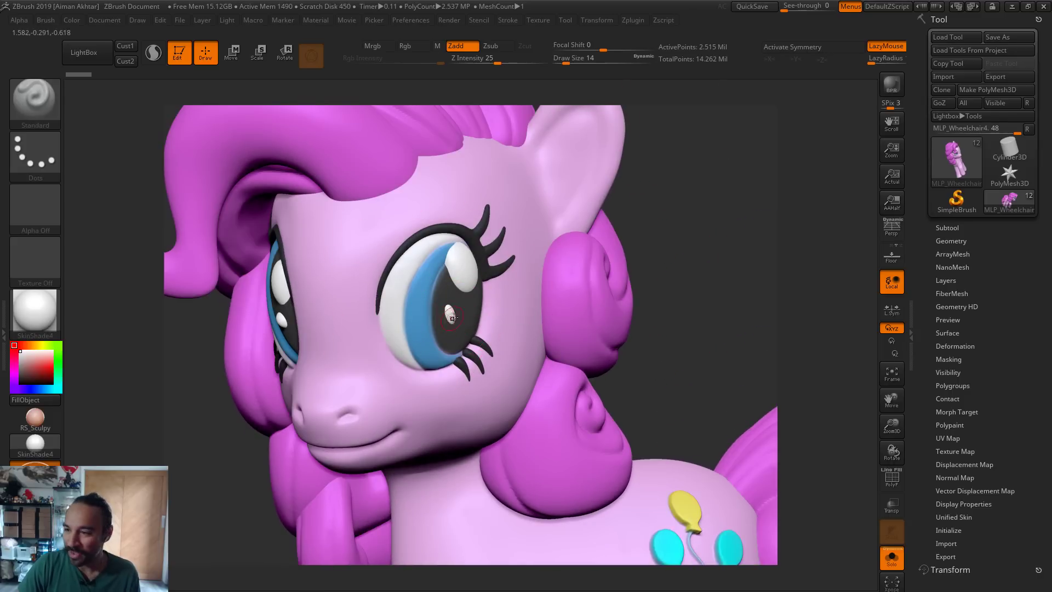
{"action": "left_click_drag", "start_coordinate": [674, 357], "coordinate": [291, 266]}
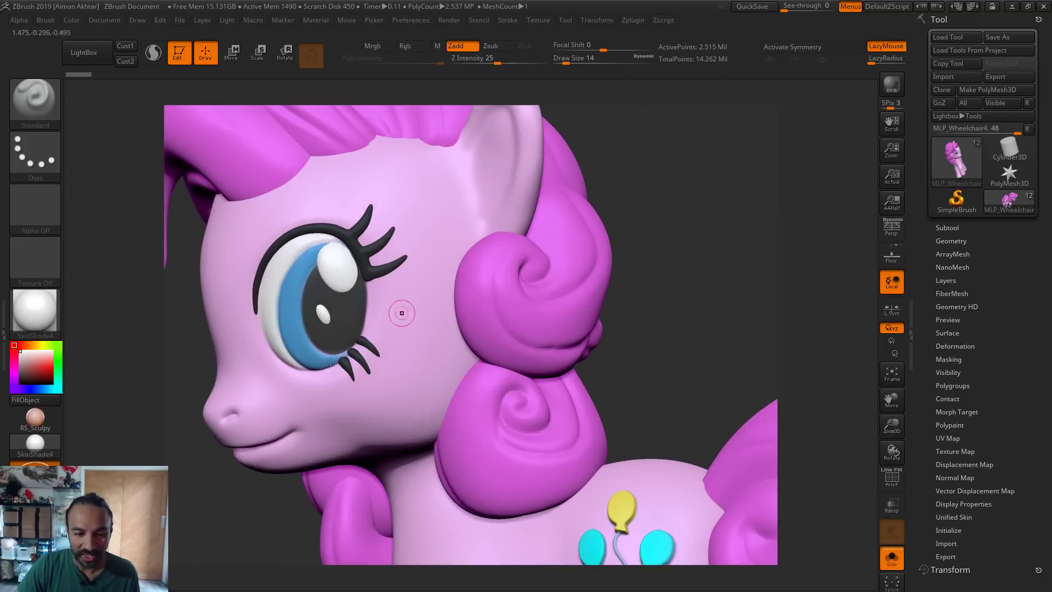
{"action": "left_click_drag", "start_coordinate": [712, 302], "coordinate": [612, 407]}
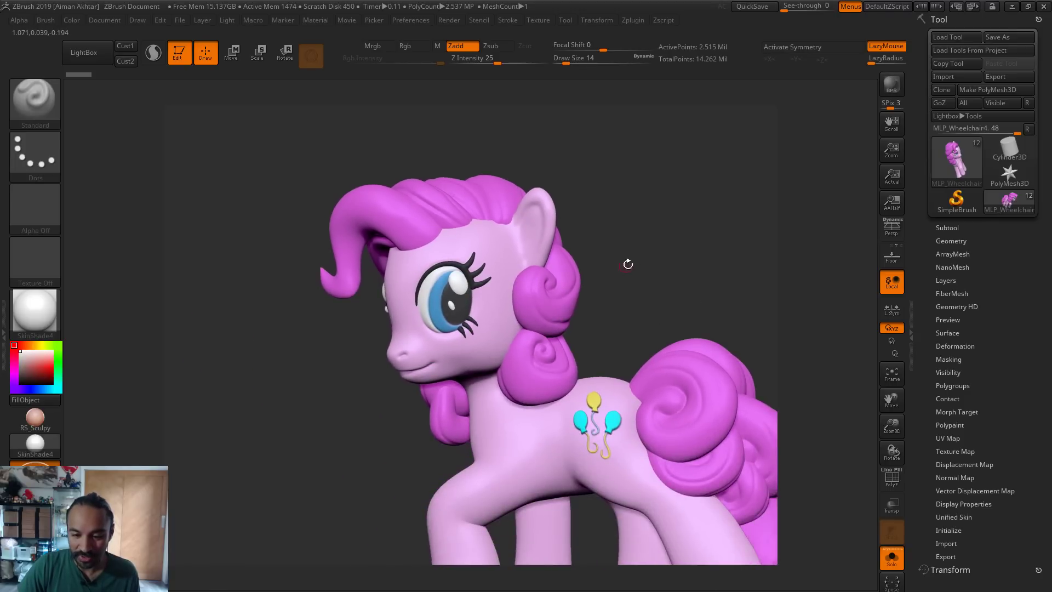
{"action": "left_click_drag", "start_coordinate": [628, 264], "coordinate": [611, 436]}
{"action": "left_click_drag", "start_coordinate": [636, 261], "coordinate": [646, 264]}
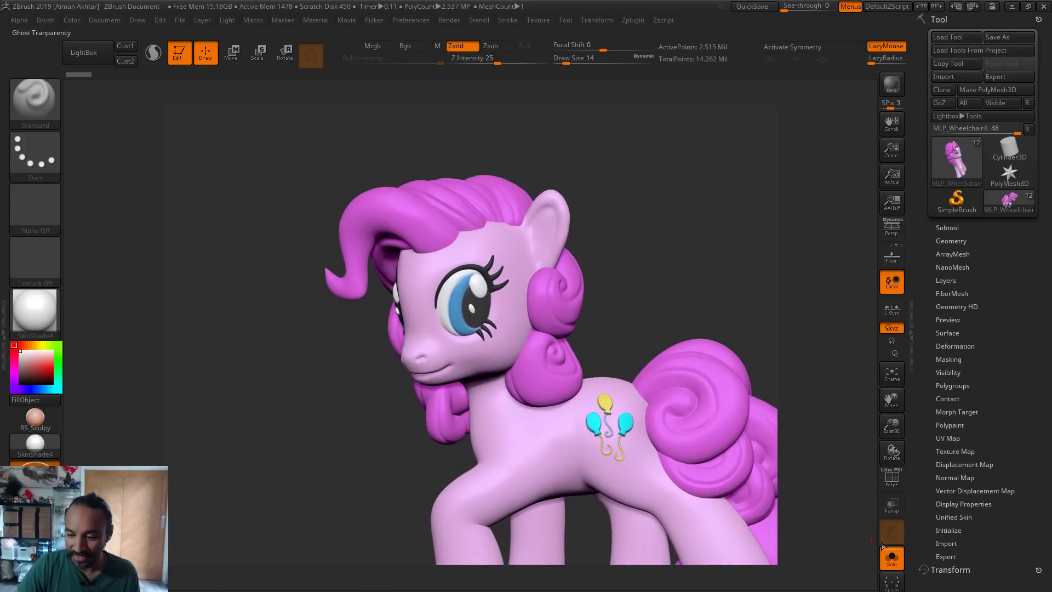
Switch to the blue Rainbow pony, isolate it in Solo mode and examine it from the front and side
{"action": "left_click", "coordinate": [892, 564]}
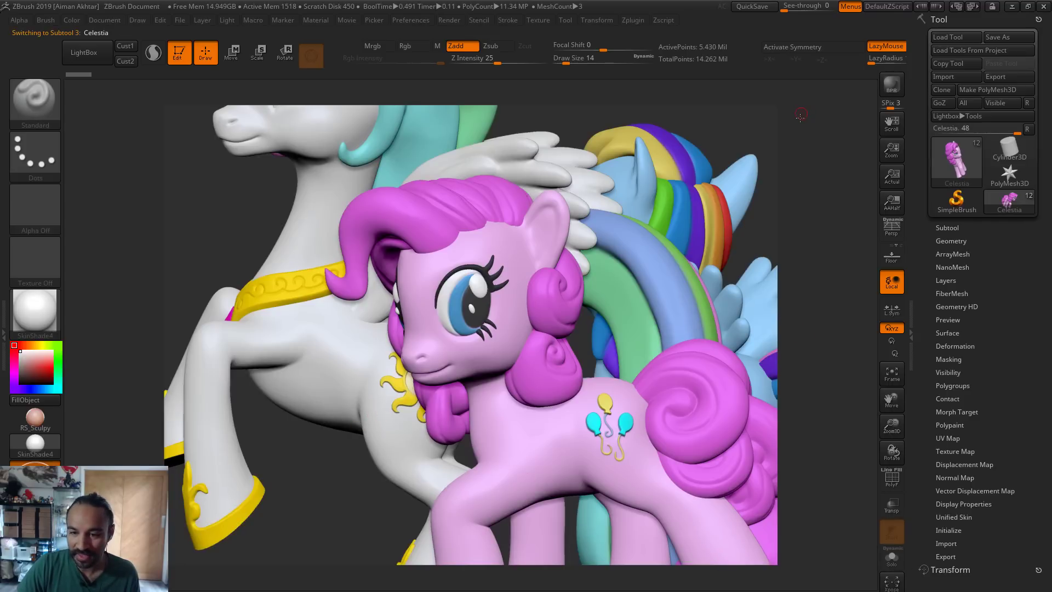
{"action": "left_click", "coordinate": [720, 196], "text": "alt"}
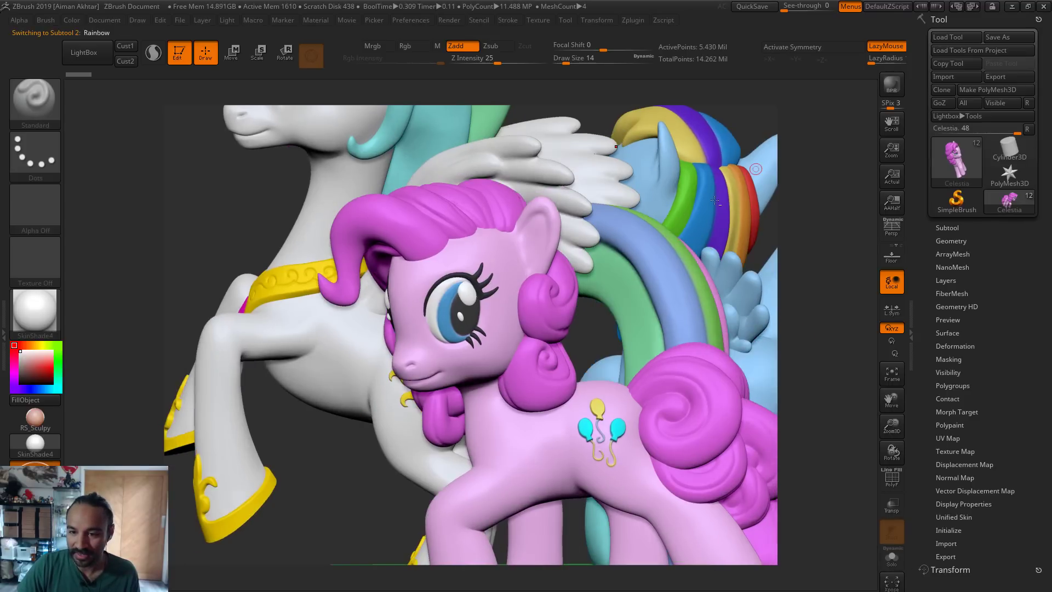
{"action": "left_click", "coordinate": [892, 558]}
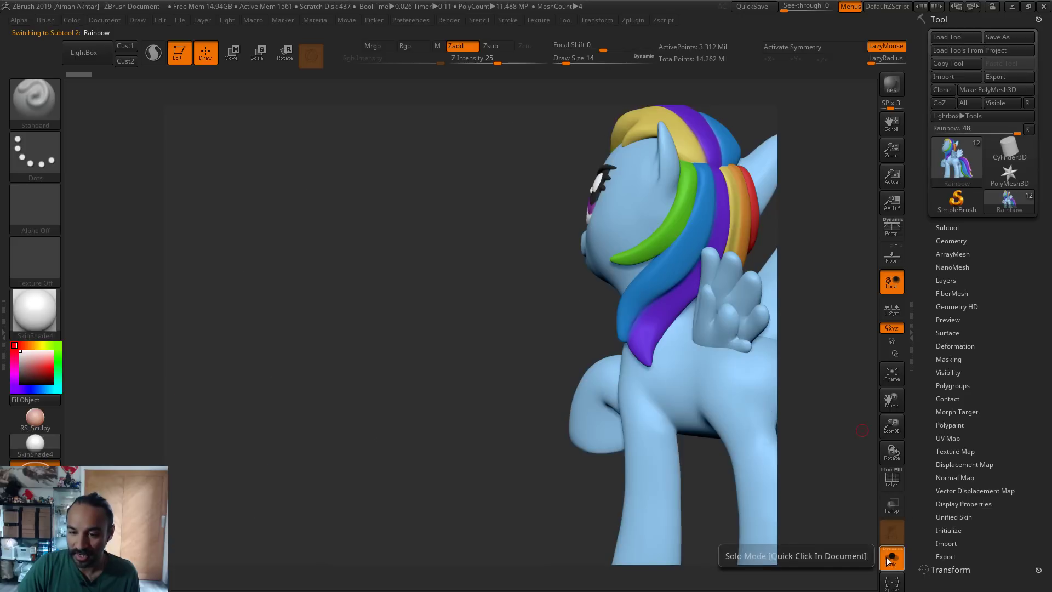
{"action": "left_click_drag", "start_coordinate": [541, 498], "coordinate": [622, 158]}
{"action": "left_click_drag", "start_coordinate": [686, 301], "coordinate": [504, 211]}
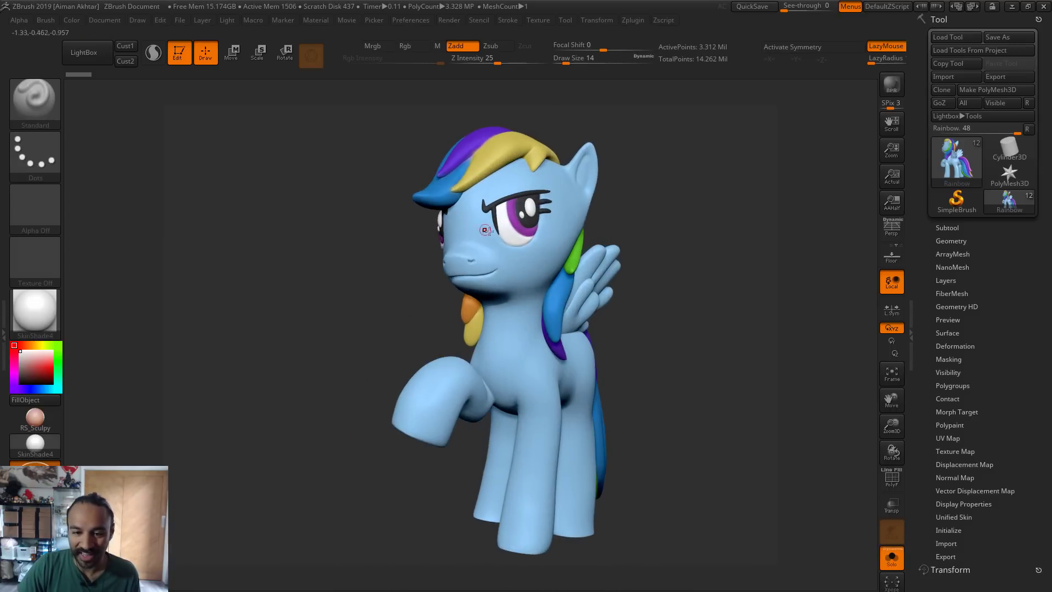
{"action": "left_click_drag", "start_coordinate": [726, 356], "coordinate": [771, 362]}
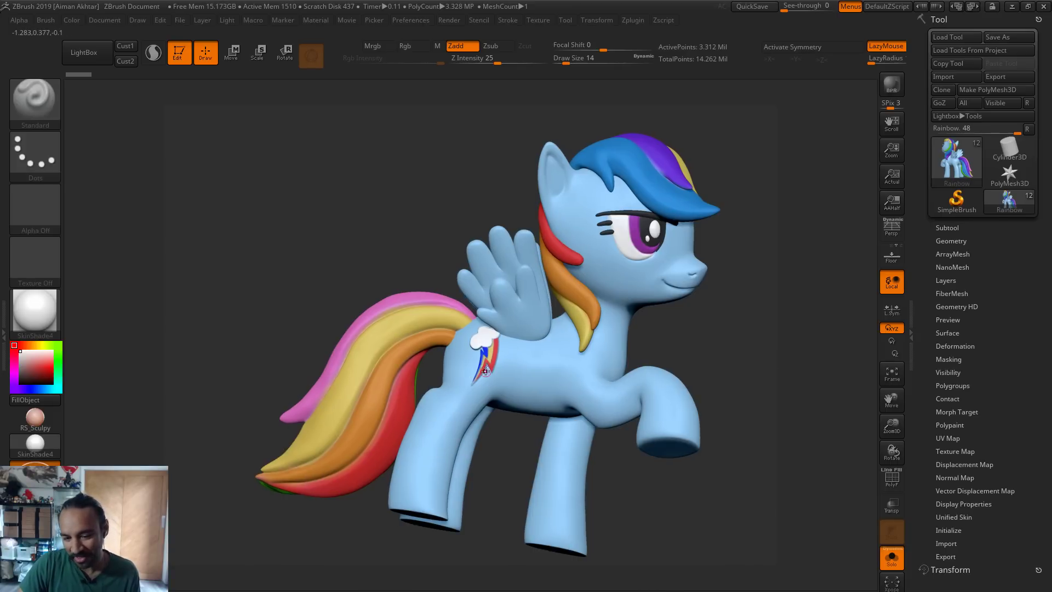
{"action": "left_click_drag", "start_coordinate": [718, 351], "coordinate": [644, 355]}
Switch to the white Celestia pony, isolate and frame it in Solo mode, and examine it from the front and both sides
{"action": "left_click", "coordinate": [893, 560]}
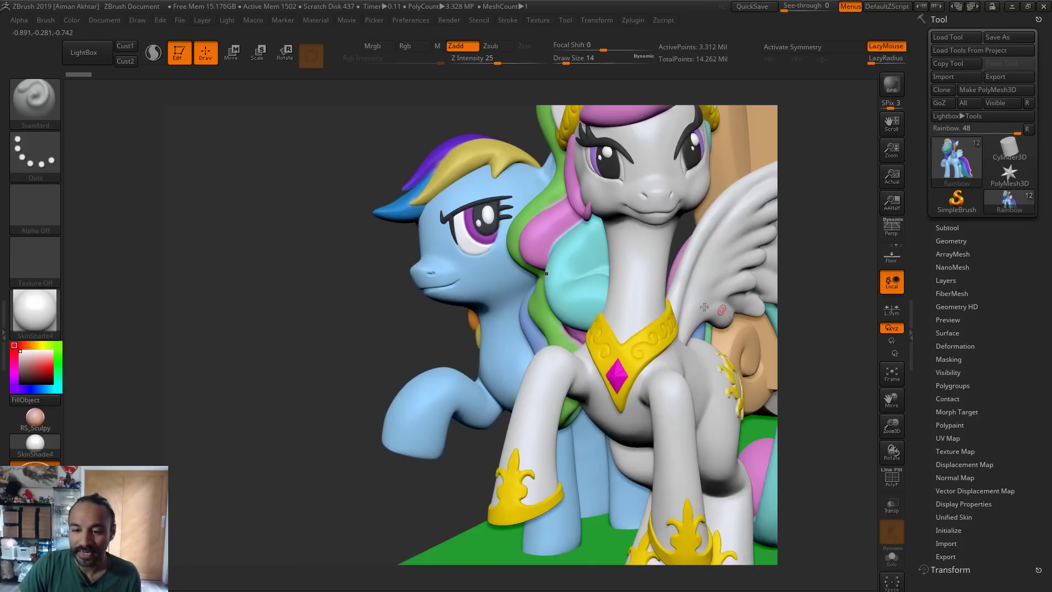
{"action": "left_click", "coordinate": [891, 561]}
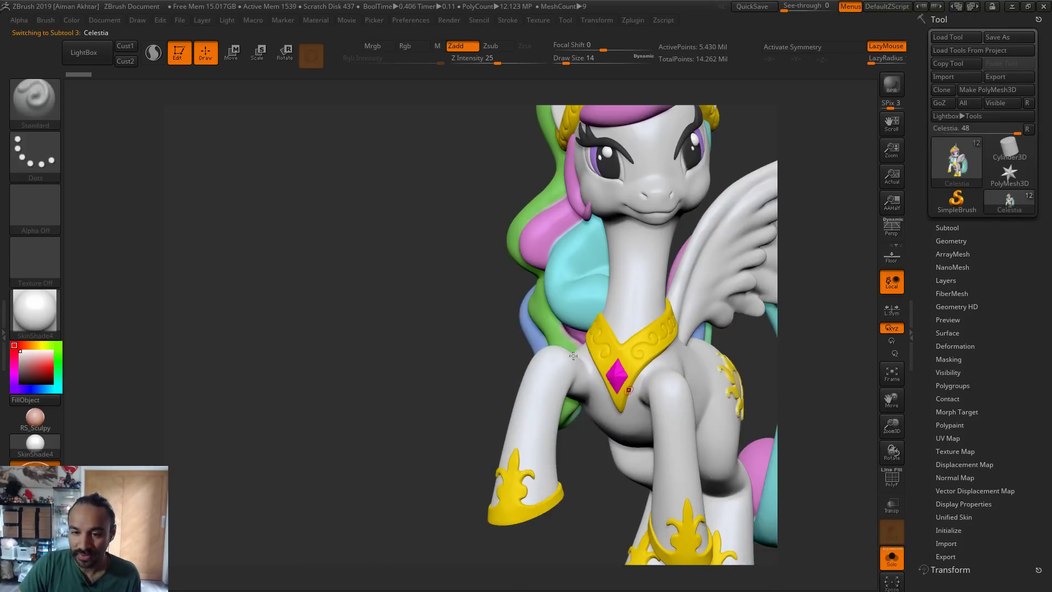
{"action": "key", "text": "f"}
{"action": "left_click_drag", "start_coordinate": [377, 331], "coordinate": [392, 410]}
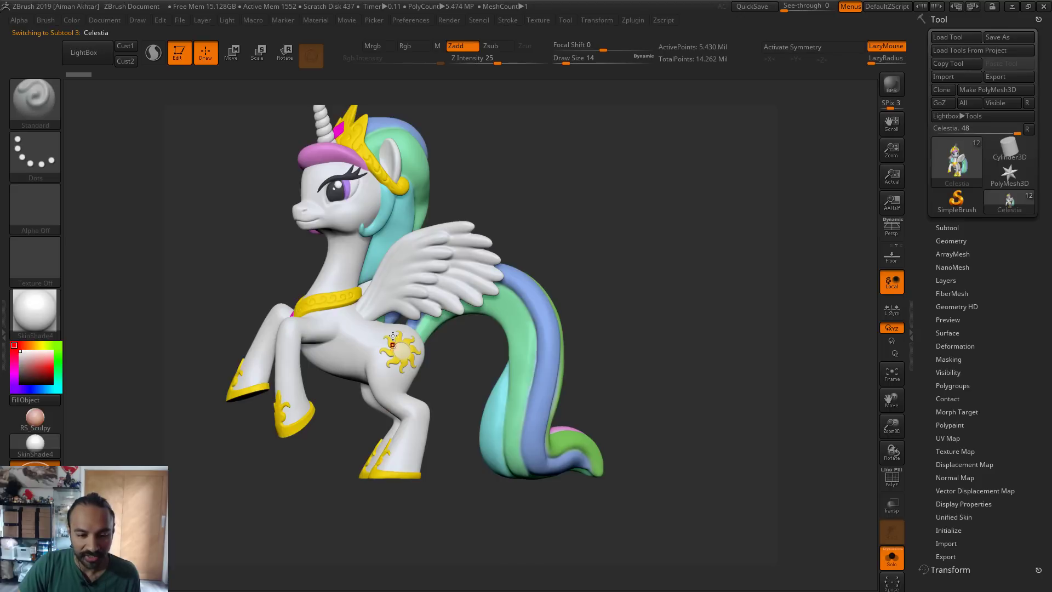
{"action": "left_click_drag", "start_coordinate": [443, 358], "coordinate": [554, 396]}
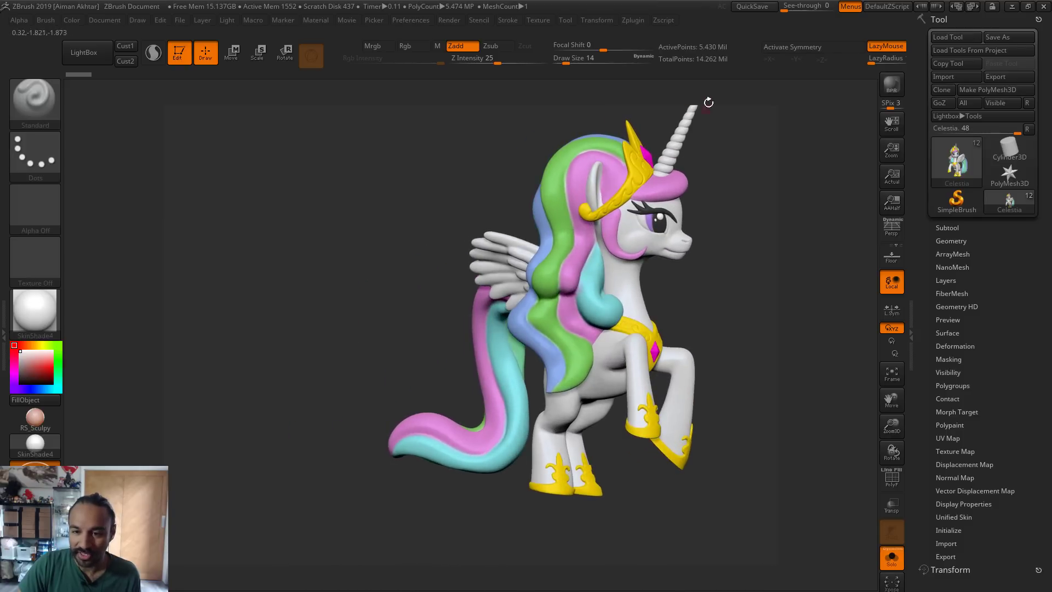
{"action": "left_click_drag", "start_coordinate": [733, 231], "coordinate": [678, 278], "text": "alt"}
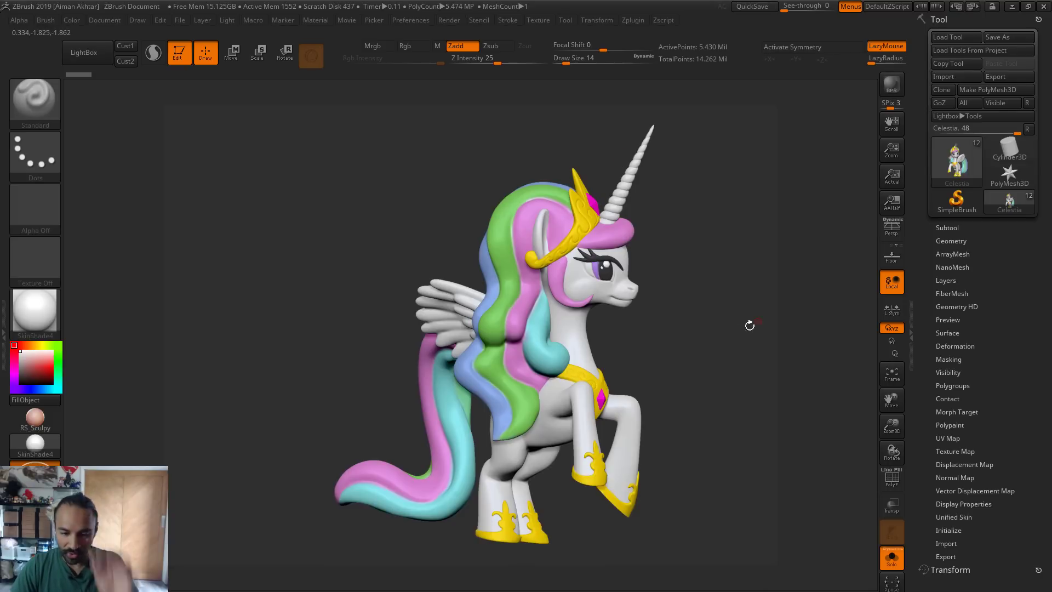
{"action": "left_click_drag", "start_coordinate": [749, 325], "coordinate": [554, 368]}
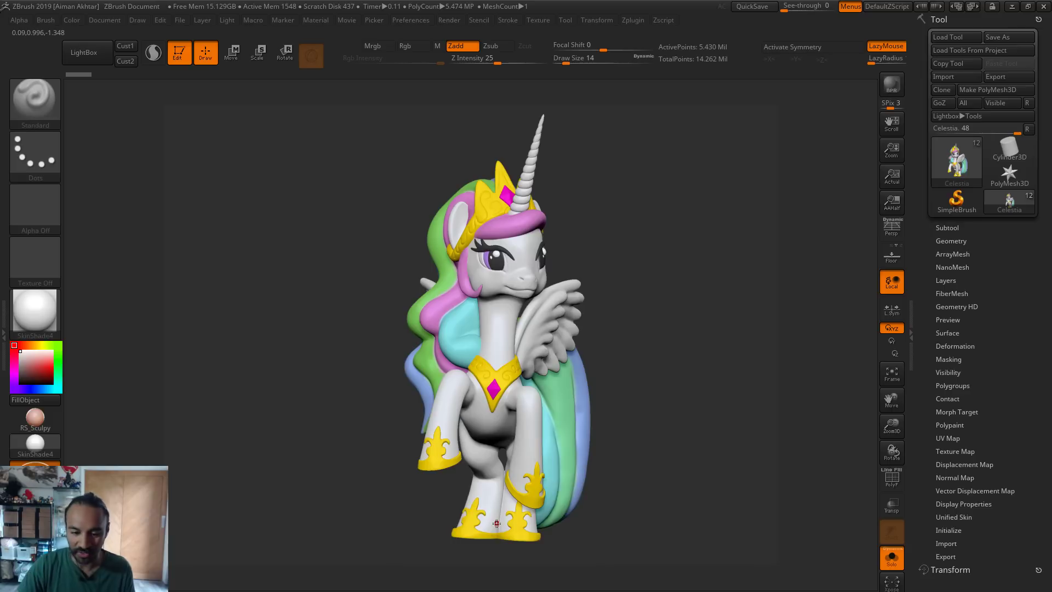
{"action": "left_click_drag", "start_coordinate": [646, 502], "coordinate": [537, 413]}
{"action": "mouse_move", "coordinate": [579, 449]}
{"action": "left_mouse_down"}
{"action": "mouse_move", "coordinate": [707, 415]}
{"action": "mouse_move", "coordinate": [698, 416]}
{"action": "mouse_move", "coordinate": [718, 425]}
{"action": "left_mouse_up"}
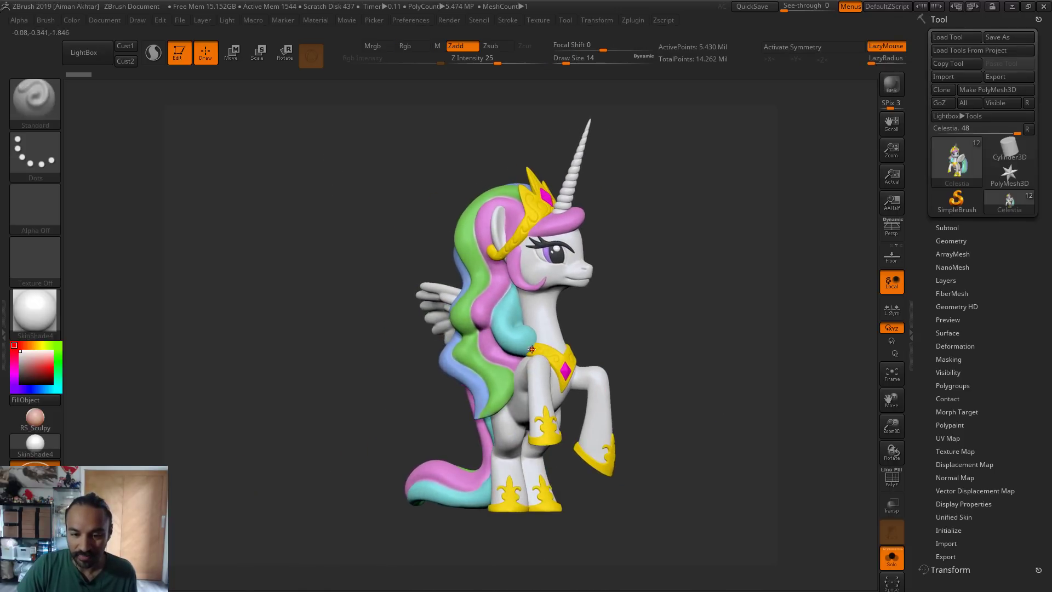
Show Celestia's polygroups with PolyFrame and isolate the wing polygroup
{"action": "left_click", "coordinate": [892, 488]}
{"action": "left_click_drag", "start_coordinate": [713, 301], "coordinate": [640, 323], "text": "alt"}
{"action": "mouse_move", "coordinate": [656, 286]}
{"action": "left_mouse_down"}
{"action": "mouse_move", "coordinate": [613, 294]}
{"action": "mouse_move", "coordinate": [668, 287]}
{"action": "left_mouse_up"}
{"action": "key", "text": "ctrl+shift"}
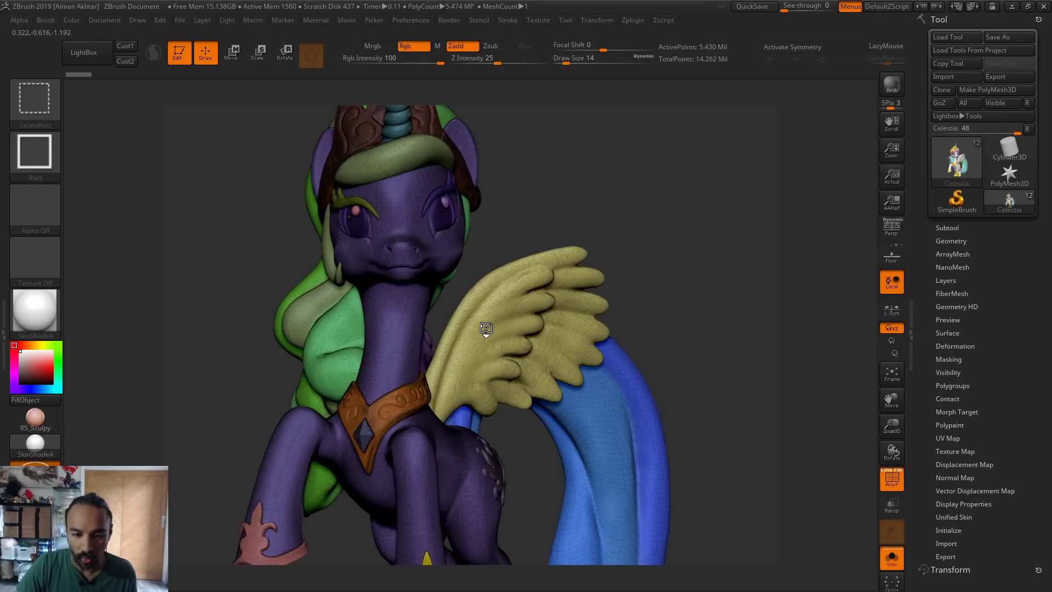
{"action": "left_click", "coordinate": [486, 326], "text": "ctrl+shift"}
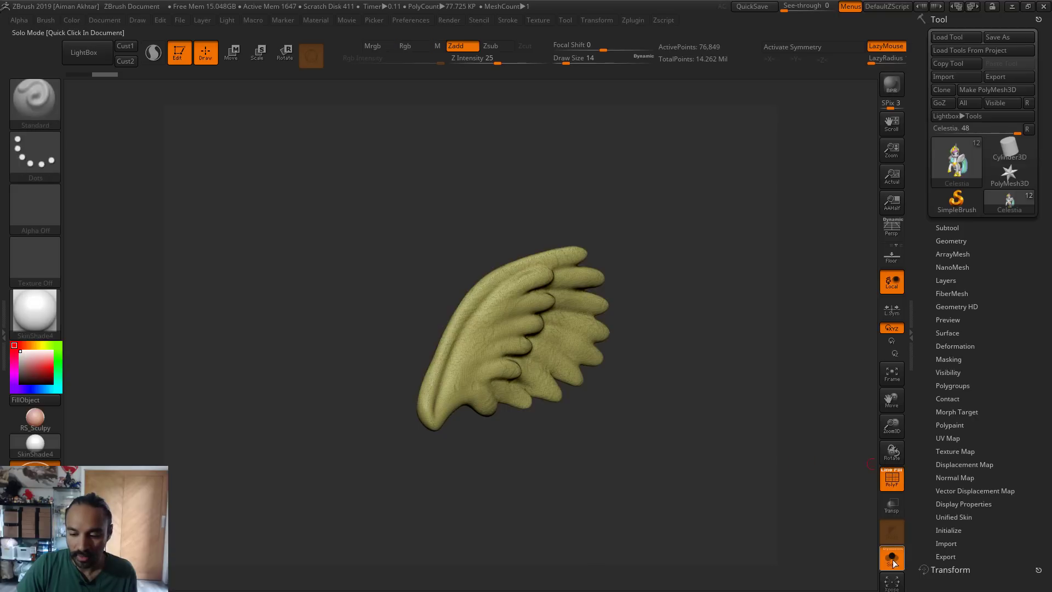
Turn off PolyFrame, examine the isolated wing and bring back the rest of Celestia
{"action": "left_click", "coordinate": [898, 484]}
{"action": "mouse_move", "coordinate": [618, 528]}
{"action": "left_mouse_down"}
{"action": "mouse_move", "coordinate": [489, 530]}
{"action": "mouse_move", "coordinate": [614, 527]}
{"action": "left_mouse_up"}
{"action": "key", "text": "ctrl+shift"}
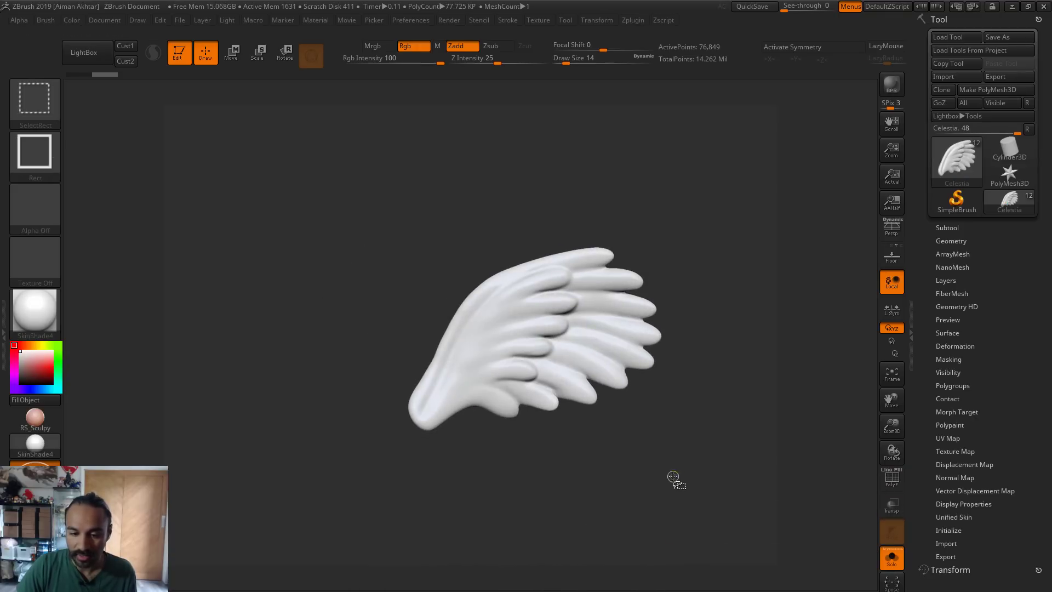
{"action": "left_click", "coordinate": [399, 372], "text": "ctrl+shift"}
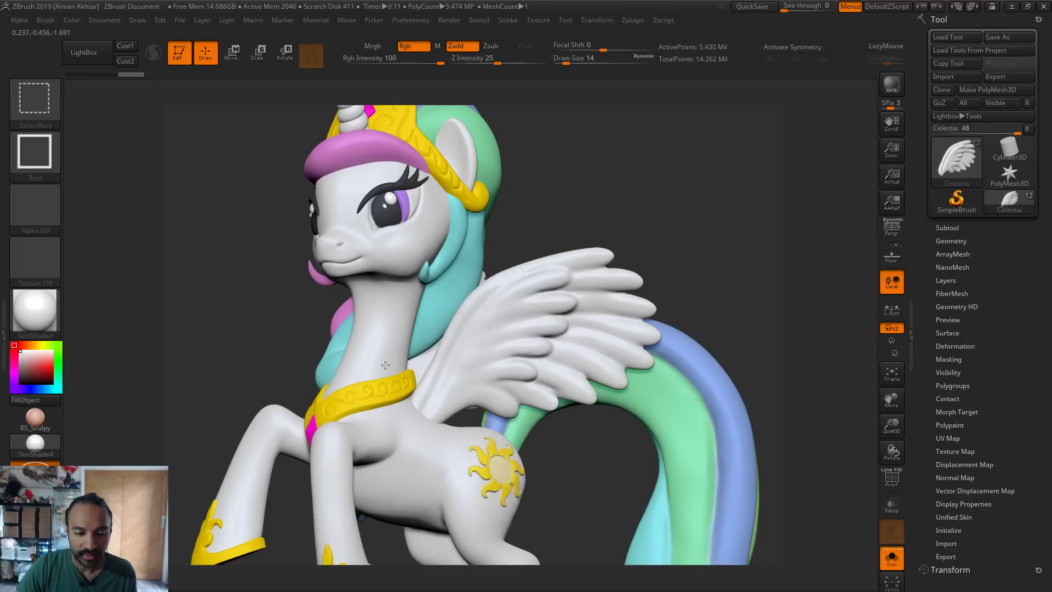
Isolate Celestia's body polygroup, examine it and unhide the remaining parts
{"action": "left_click", "coordinate": [385, 365], "text": "ctrl+shift"}
{"action": "mouse_move", "coordinate": [566, 319]}
{"action": "left_mouse_down"}
{"action": "mouse_move", "coordinate": [543, 326]}
{"action": "mouse_move", "coordinate": [563, 361]}
{"action": "mouse_move", "coordinate": [759, 371]}
{"action": "mouse_move", "coordinate": [728, 370]}
{"action": "left_mouse_up"}
{"action": "key", "text": "ctrl+shift"}
{"action": "left_click", "coordinate": [642, 361], "text": "ctrl+shift"}
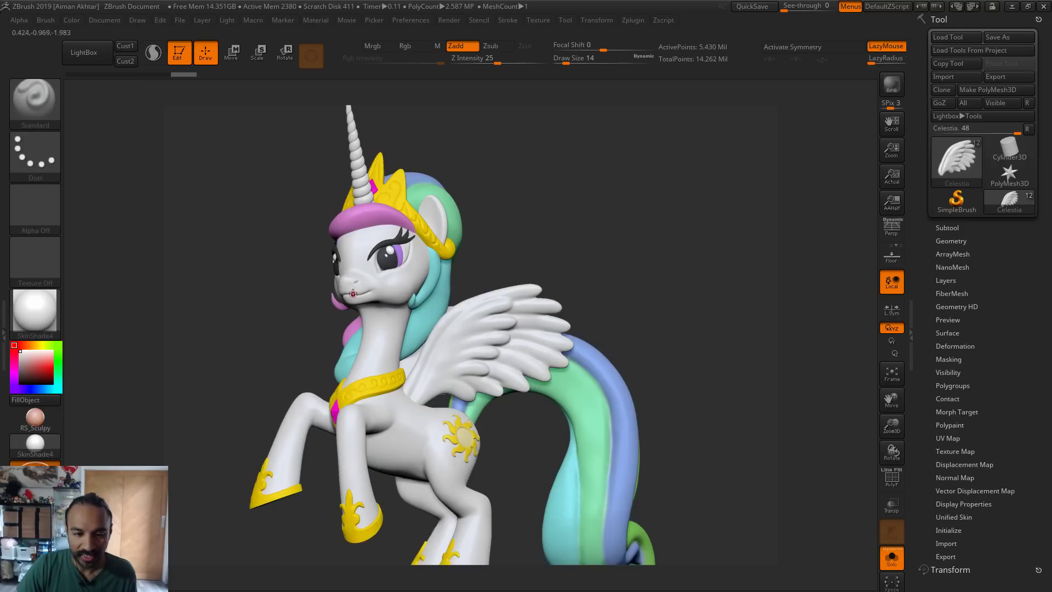
Isolate Celestia's mane polygroup, examine it from the other side and unhide the remaining parts
{"action": "left_click", "coordinate": [386, 220], "text": "ctrl+shift"}
{"action": "left_click_drag", "start_coordinate": [386, 219], "coordinate": [475, 221]}
{"action": "key", "text": "ctrl+shift"}
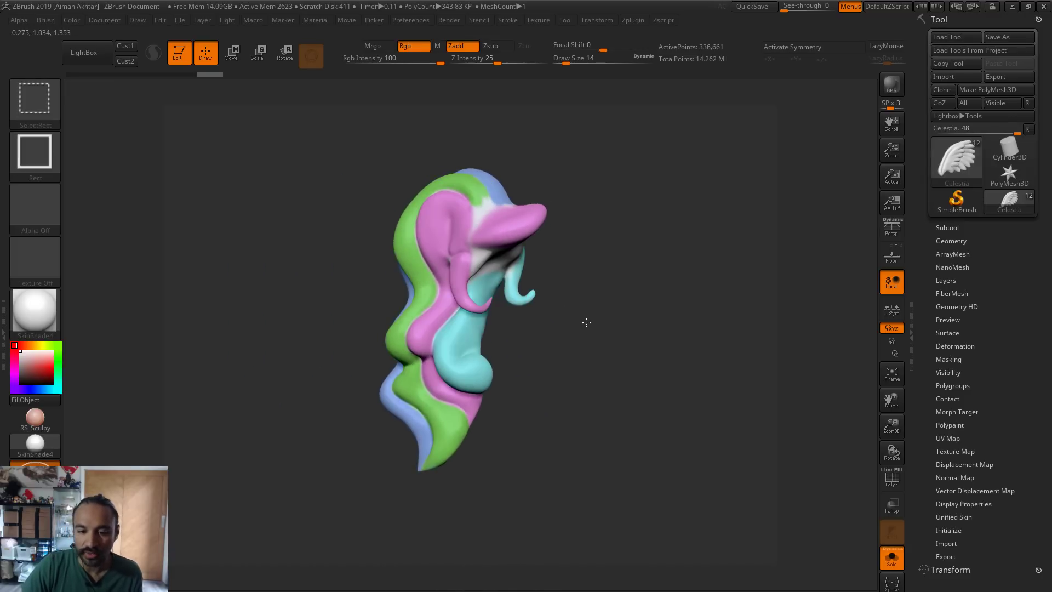
{"action": "left_click", "coordinate": [586, 322], "text": "ctrl+shift"}
Isolate one of Celestia's golden hoof shoes, examine it and unhide the whole pony
{"action": "mouse_move", "coordinate": [704, 377]}
{"action": "left_mouse_down"}
{"action": "mouse_move", "coordinate": [683, 445]}
{"action": "mouse_move", "coordinate": [640, 422]}
{"action": "mouse_move", "coordinate": [585, 482]}
{"action": "mouse_move", "coordinate": [538, 492]}
{"action": "mouse_move", "coordinate": [648, 558]}
{"action": "mouse_move", "coordinate": [657, 520]}
{"action": "mouse_move", "coordinate": [594, 516]}
{"action": "mouse_move", "coordinate": [442, 538]}
{"action": "left_mouse_up"}
{"action": "key", "text": "ctrl+shift"}
{"action": "left_click", "coordinate": [494, 491], "text": "ctrl+shift"}
{"action": "key", "text": "ctrl+shift"}
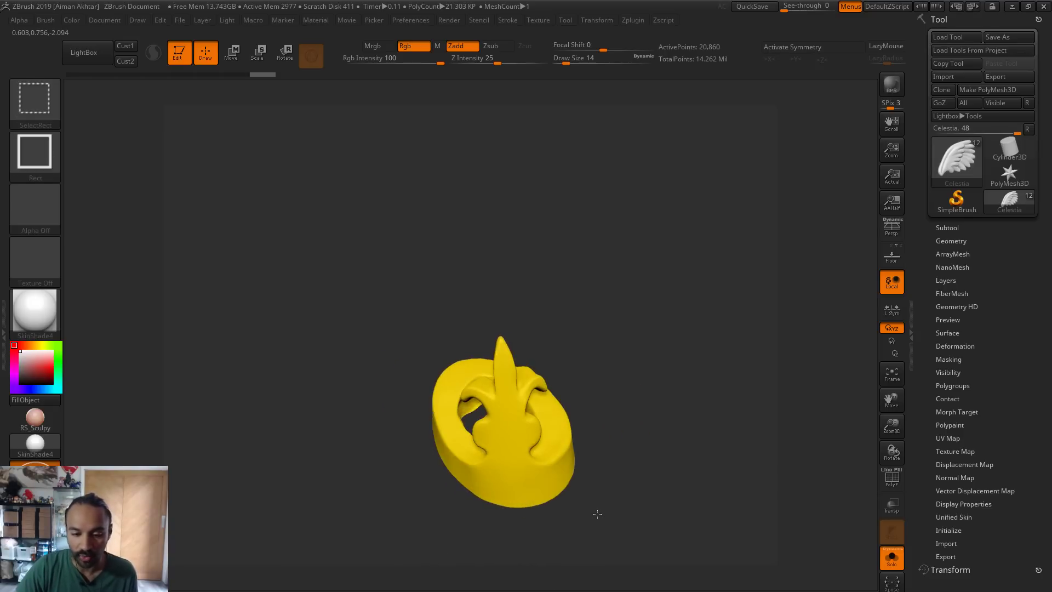
{"action": "left_click", "coordinate": [665, 504], "text": "ctrl+shift"}
Frame the complete Celestia pony and examine it from the front and both sides
{"action": "key", "text": "f"}
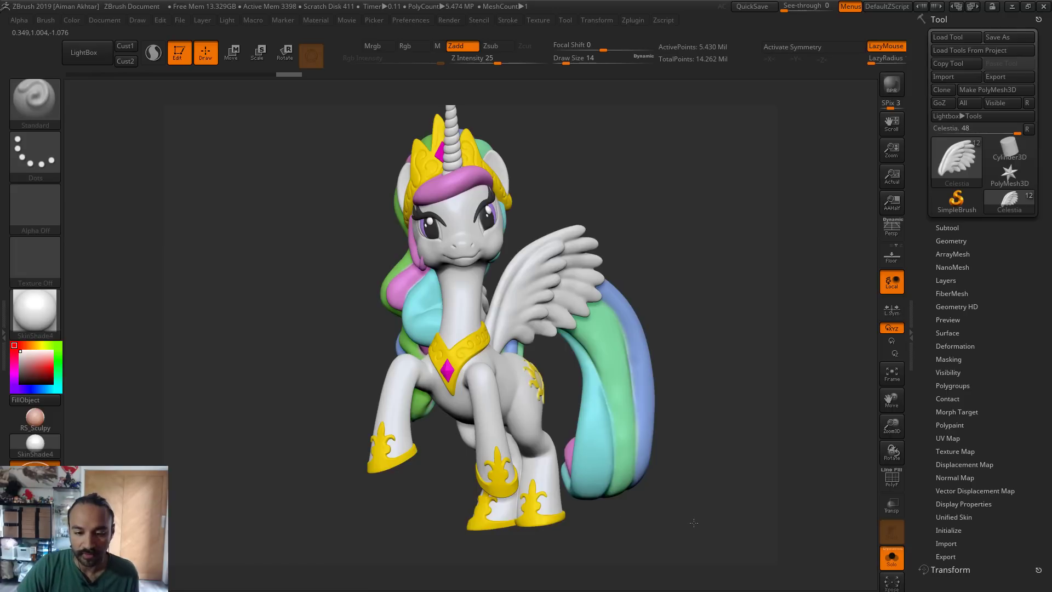
{"action": "left_click_drag", "start_coordinate": [693, 523], "coordinate": [684, 526]}
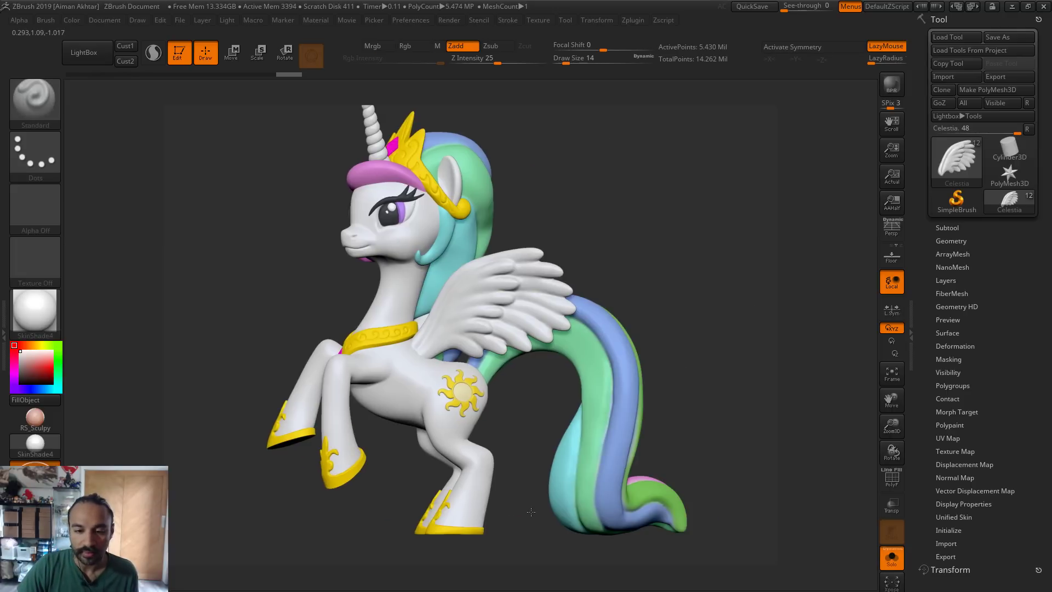
{"action": "mouse_move", "coordinate": [487, 156]}
{"action": "left_mouse_down"}
{"action": "mouse_move", "coordinate": [589, 178]}
{"action": "mouse_move", "coordinate": [624, 208]}
{"action": "left_mouse_up"}
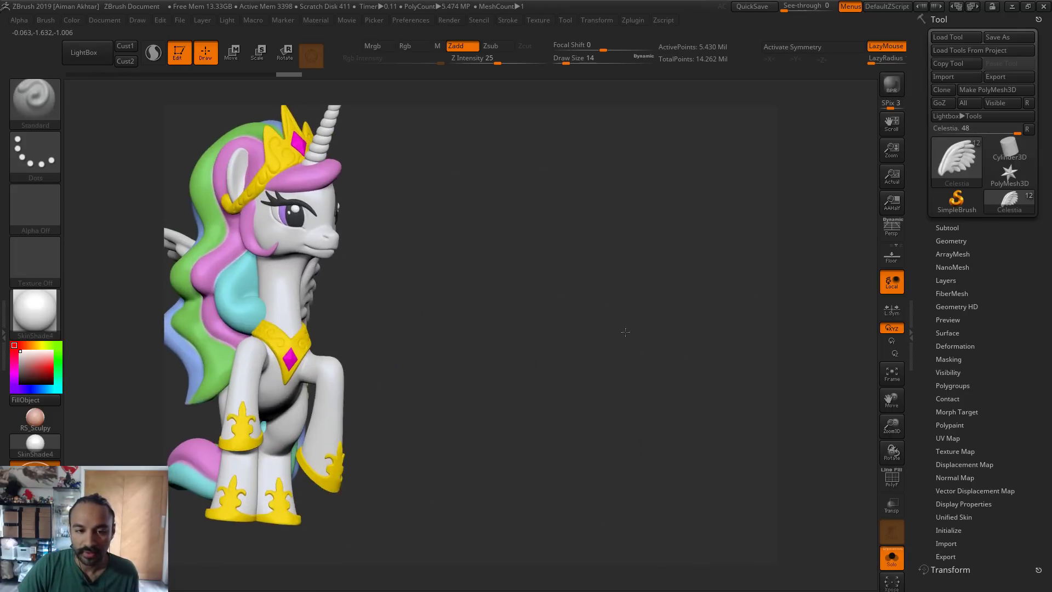
{"action": "left_click_drag", "start_coordinate": [625, 331], "coordinate": [751, 502], "text": "alt"}
Isolate Celestia's horn polygroup, frame and examine it, and bring back the other subtools and Celestia's hidden parts
{"action": "left_click", "coordinate": [463, 290], "text": "ctrl+shift"}
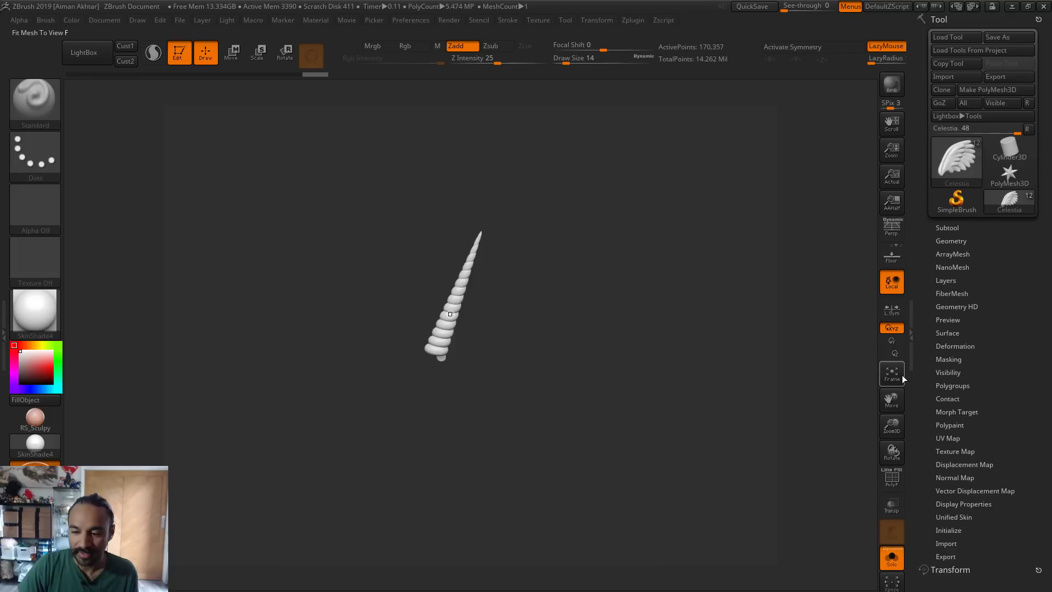
{"action": "left_click", "coordinate": [892, 375]}
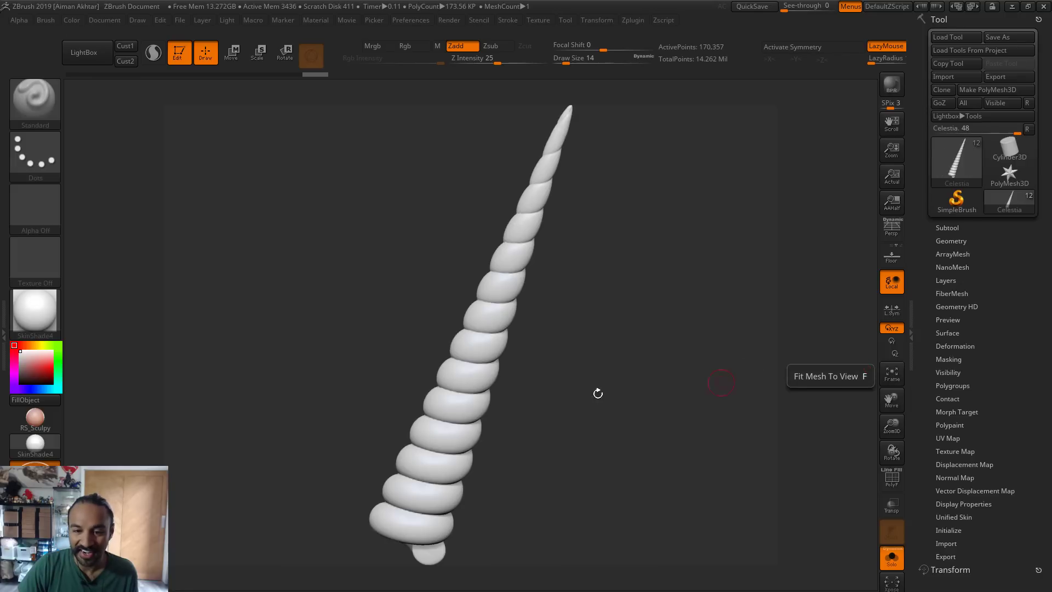
{"action": "left_click_drag", "start_coordinate": [598, 392], "coordinate": [529, 393]}
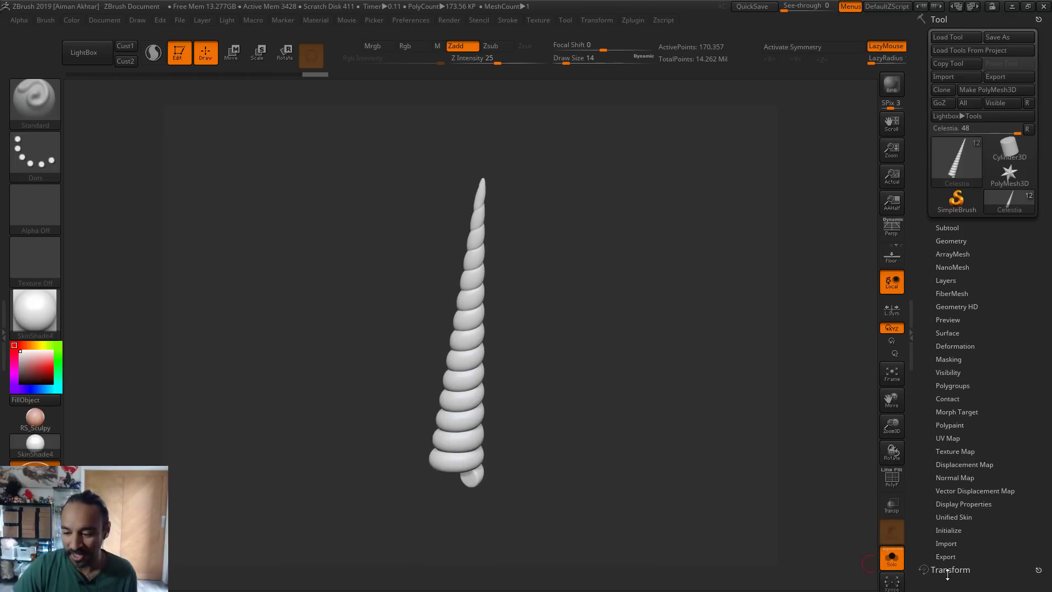
{"action": "left_click", "coordinate": [892, 558]}
{"action": "key", "text": "ctrl+shift"}
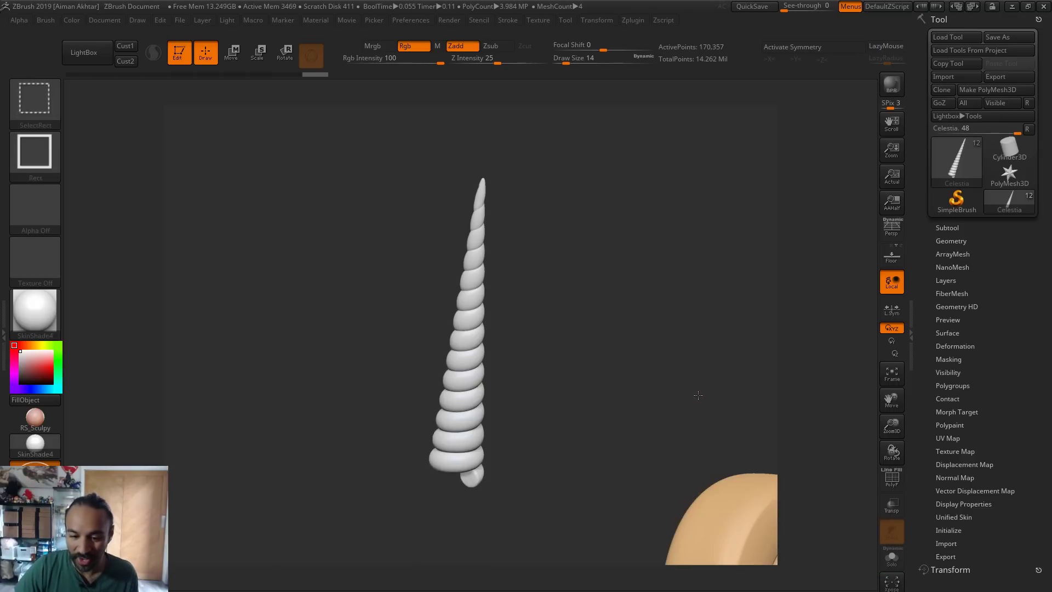
{"action": "left_click", "coordinate": [698, 395], "text": "ctrl+shift"}
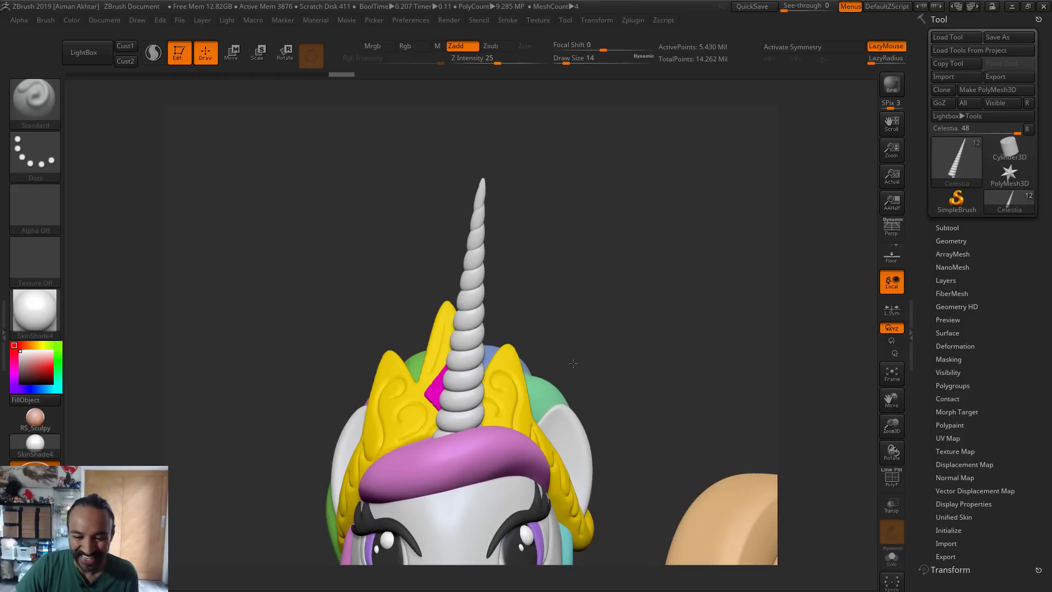
Bring the whole scene into view, select the carriage subtool and examine the ponies and carriage from the front and side
{"action": "right_click_drag", "start_coordinate": [573, 363], "coordinate": [557, 360], "text": "ctrl"}
{"action": "key", "text": "f"}
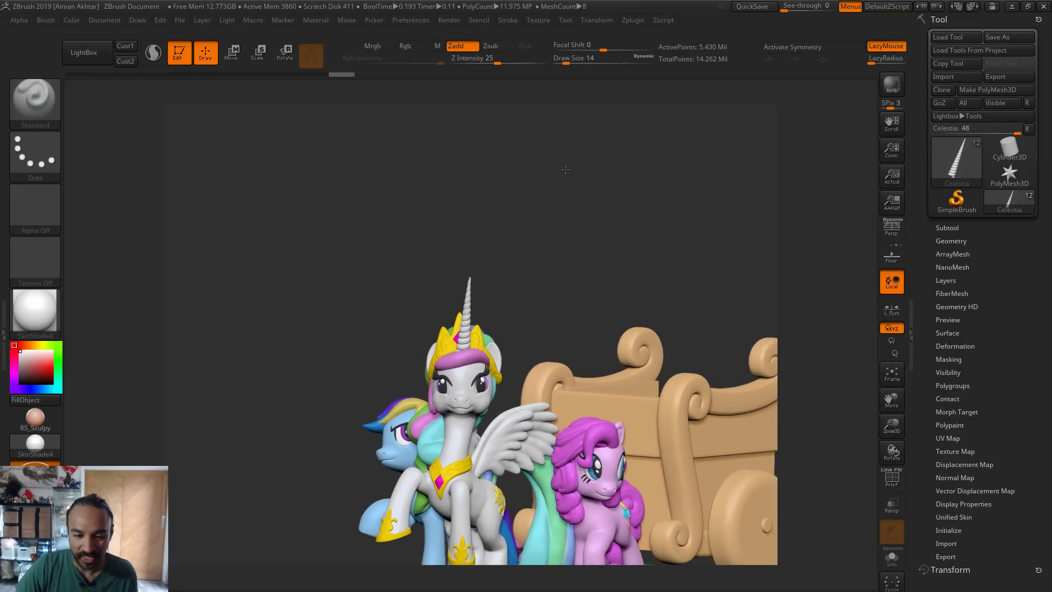
{"action": "left_click_drag", "start_coordinate": [579, 550], "coordinate": [648, 544]}
{"action": "left_click", "coordinate": [672, 318], "text": "alt"}
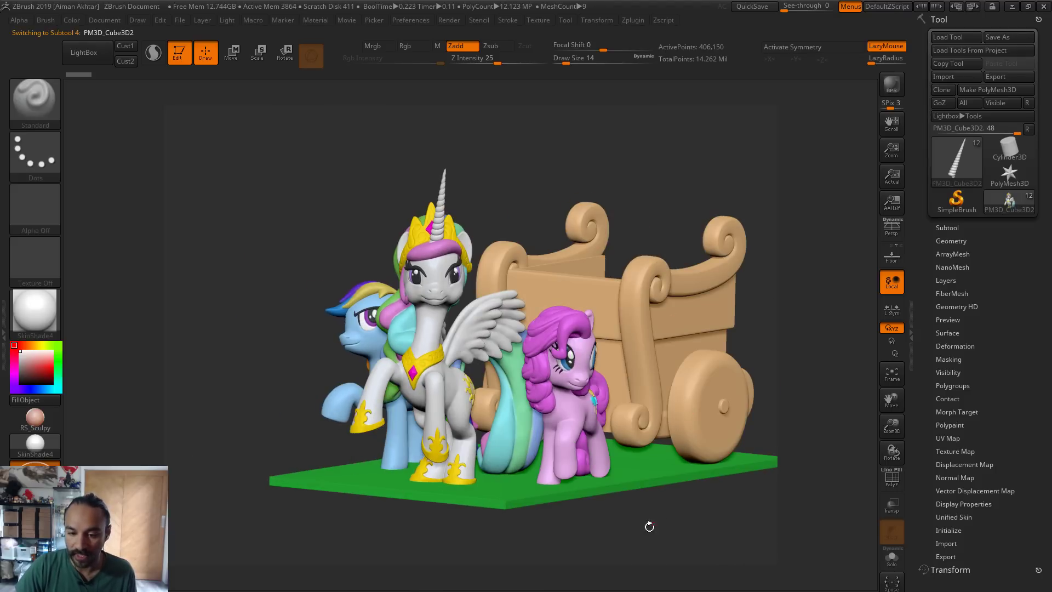
{"action": "left_click_drag", "start_coordinate": [541, 523], "coordinate": [589, 571]}
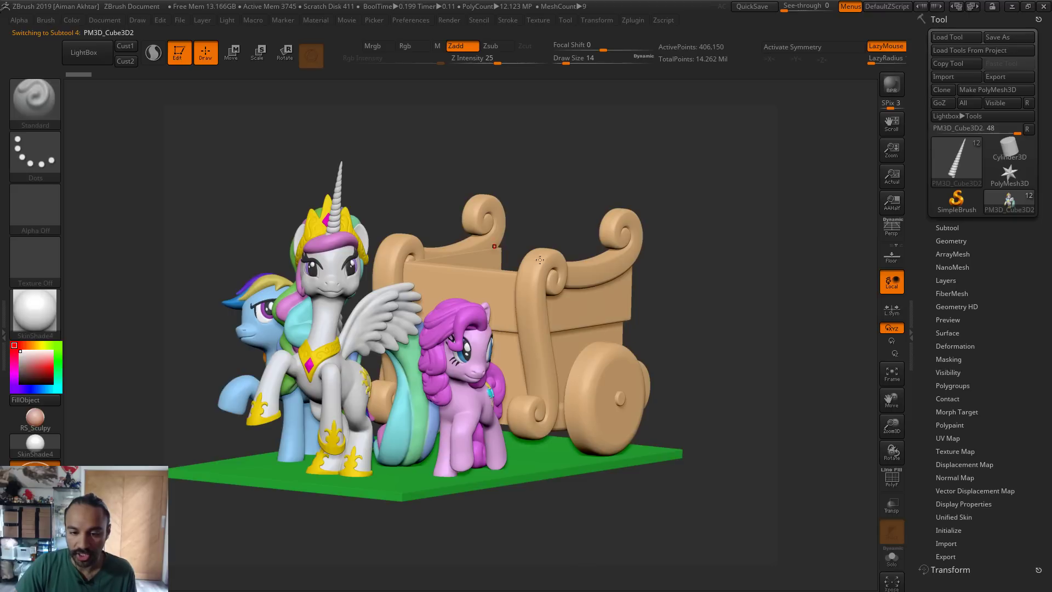
{"action": "right_click_drag", "start_coordinate": [636, 312], "coordinate": [655, 248]}
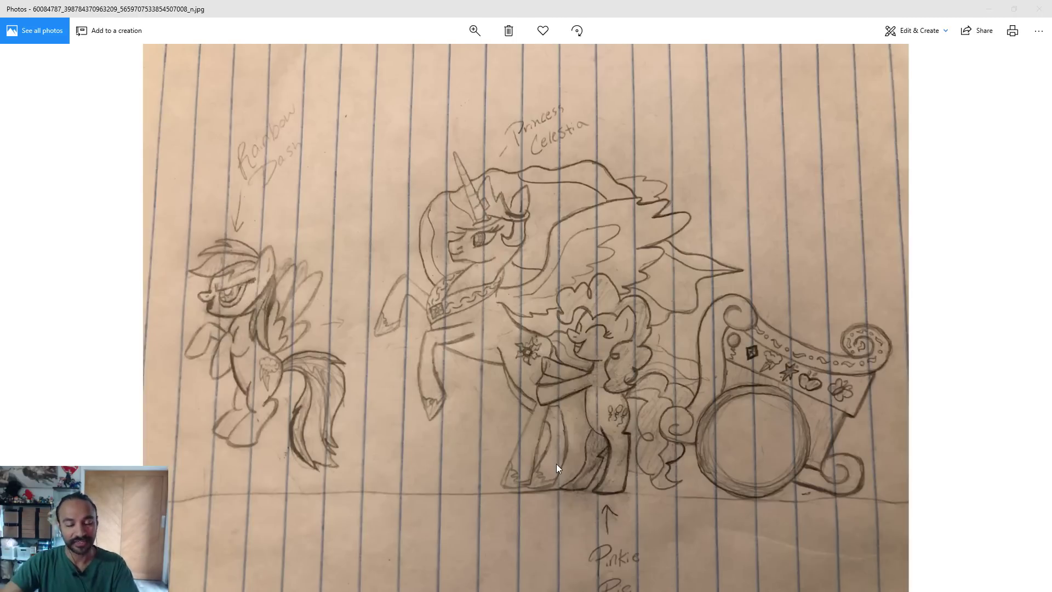
Compare the carriage scene with the pencil reference sketch in the Photos window, moving the sketch on and off the model
{"action": "left_click_drag", "start_coordinate": [500, 9], "coordinate": [1051, 51]}
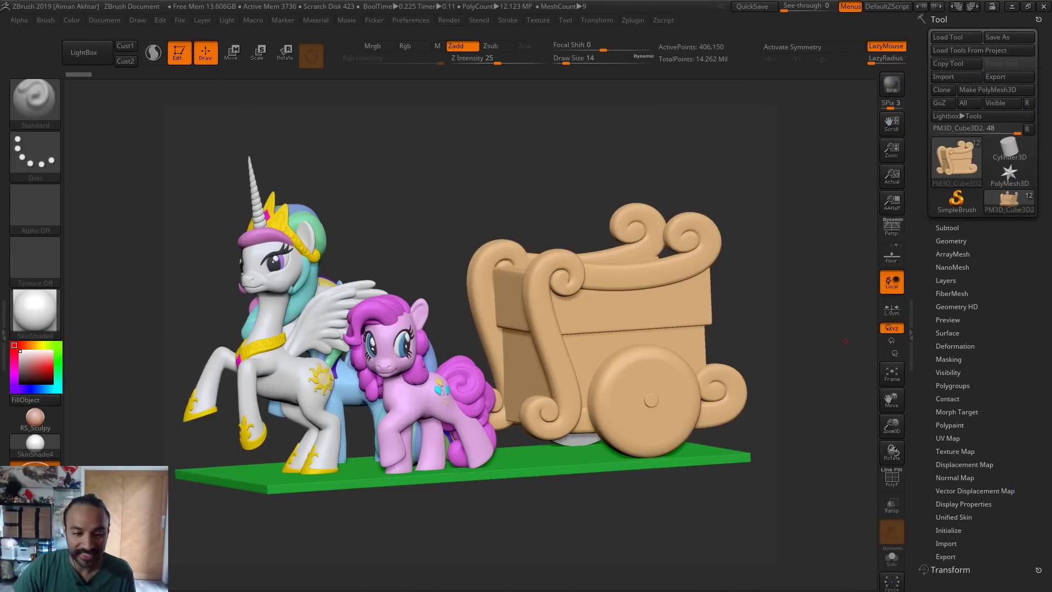
{"action": "left_click_drag", "start_coordinate": [1050, 88], "coordinate": [393, 88]}
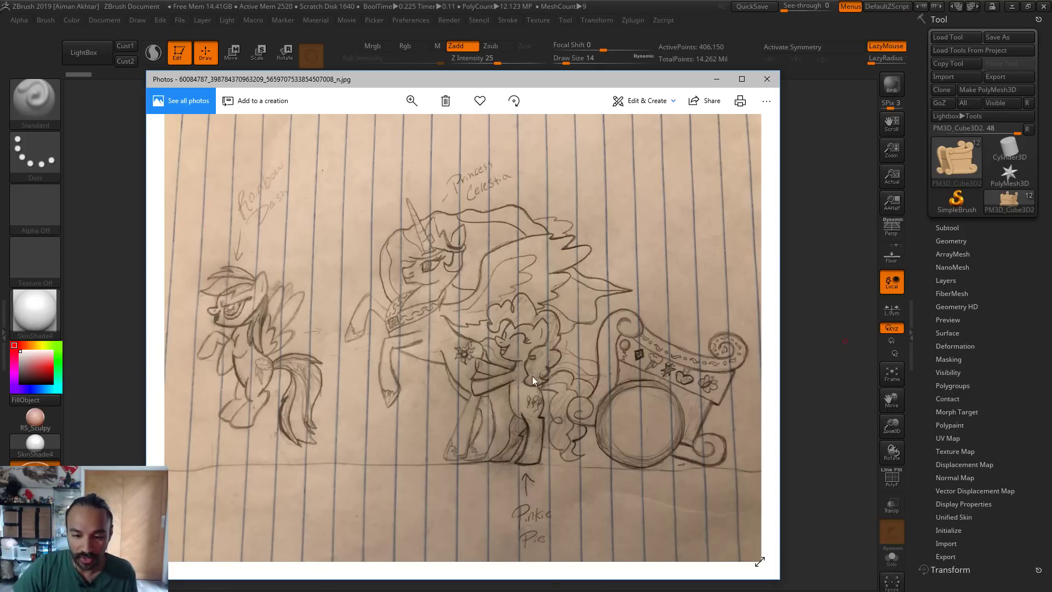
{"action": "left_click_drag", "start_coordinate": [484, 82], "coordinate": [1051, 82]}
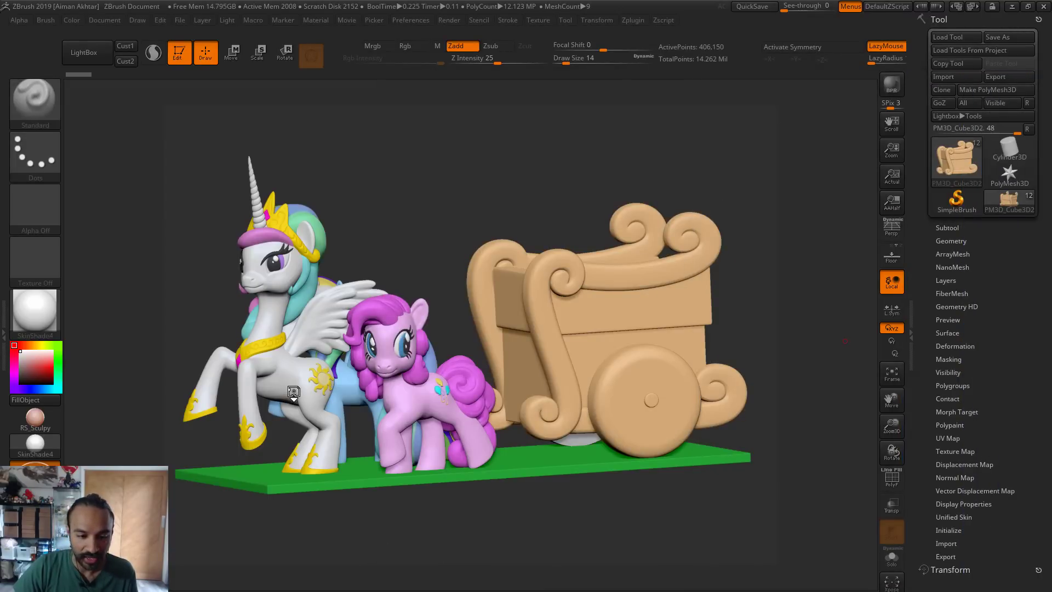
Select and solo the Celestia subtool, examine her from below and from the side, and show all subtools again
{"action": "right_click_drag", "start_coordinate": [298, 383], "coordinate": [282, 376]}
{"action": "left_click", "coordinate": [281, 376], "text": "alt"}
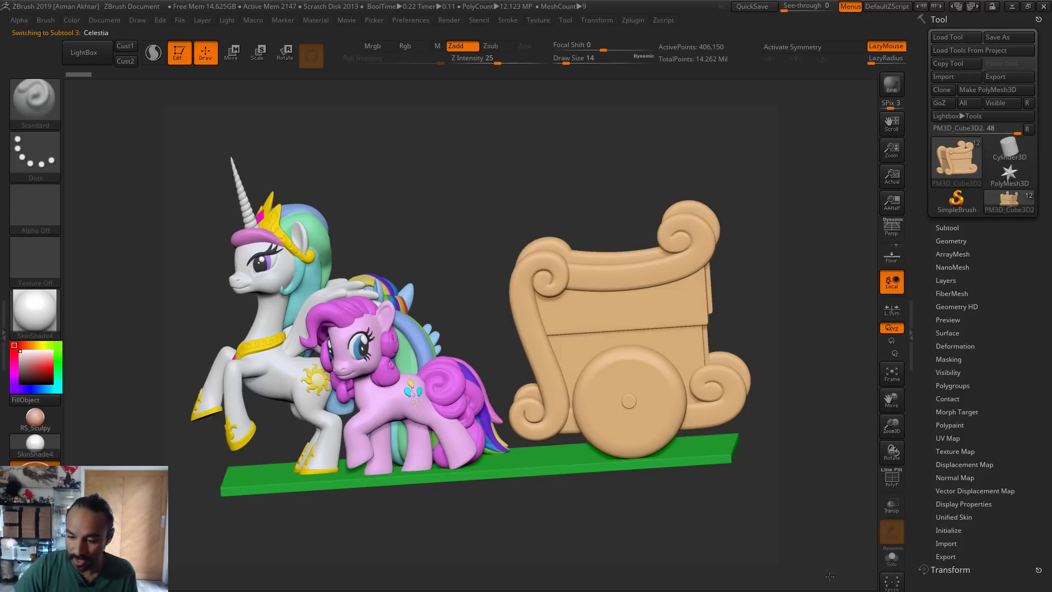
{"action": "left_click", "coordinate": [892, 558]}
{"action": "left_click_drag", "start_coordinate": [473, 518], "coordinate": [593, 508], "text": "alt"}
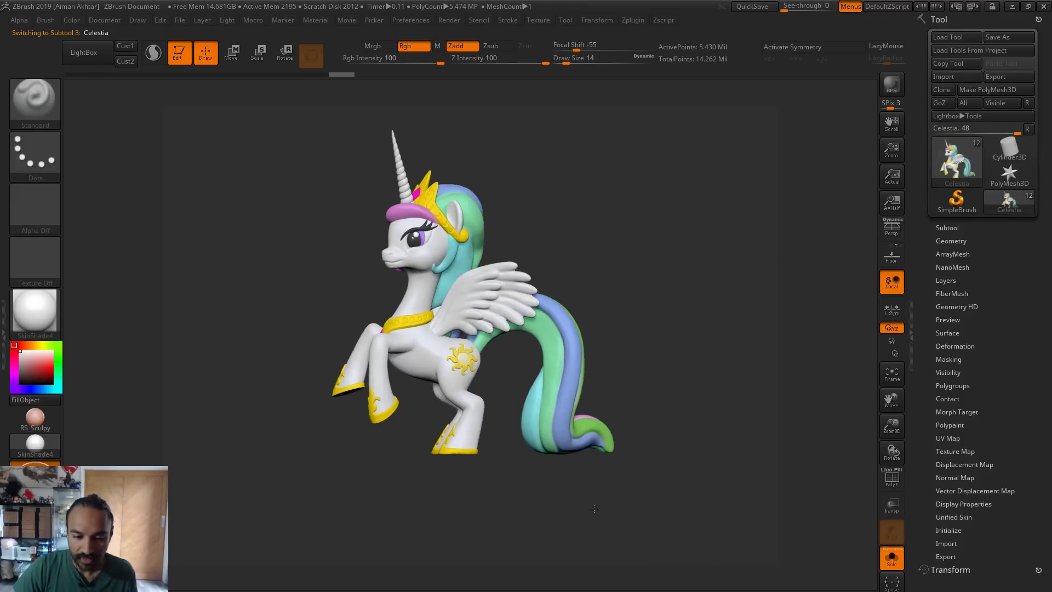
{"action": "right_click_drag", "start_coordinate": [543, 424], "coordinate": [562, 512]}
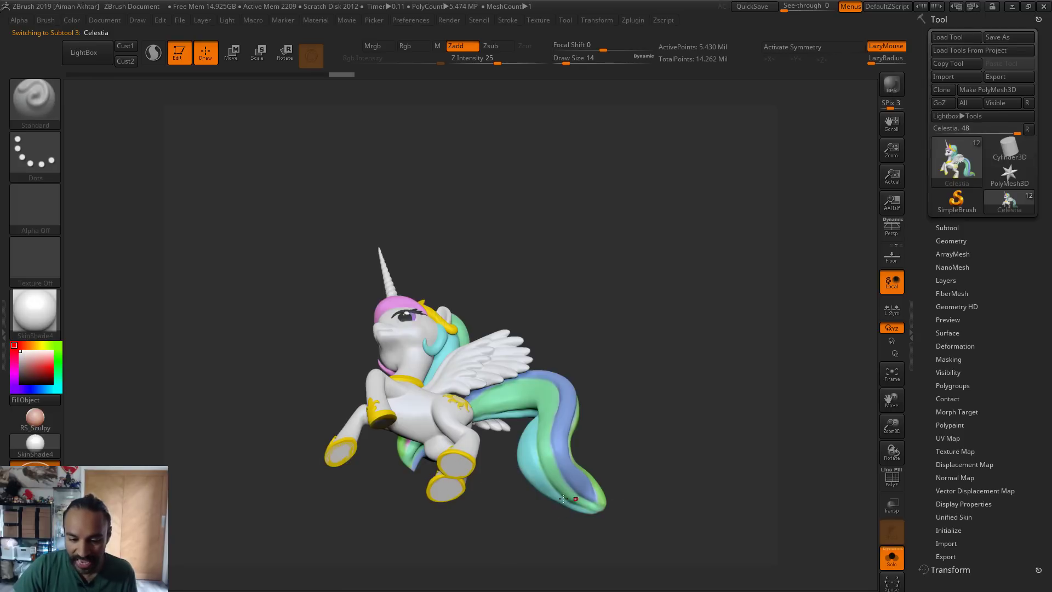
{"action": "right_click_drag", "start_coordinate": [522, 479], "coordinate": [642, 467], "text": "shift"}
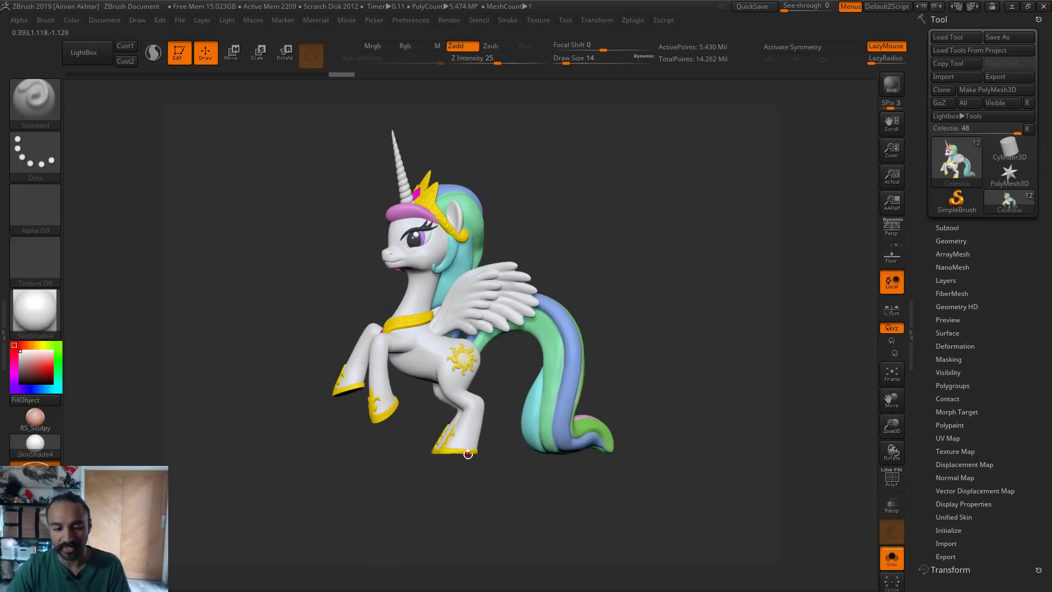
{"action": "left_click", "coordinate": [892, 559]}
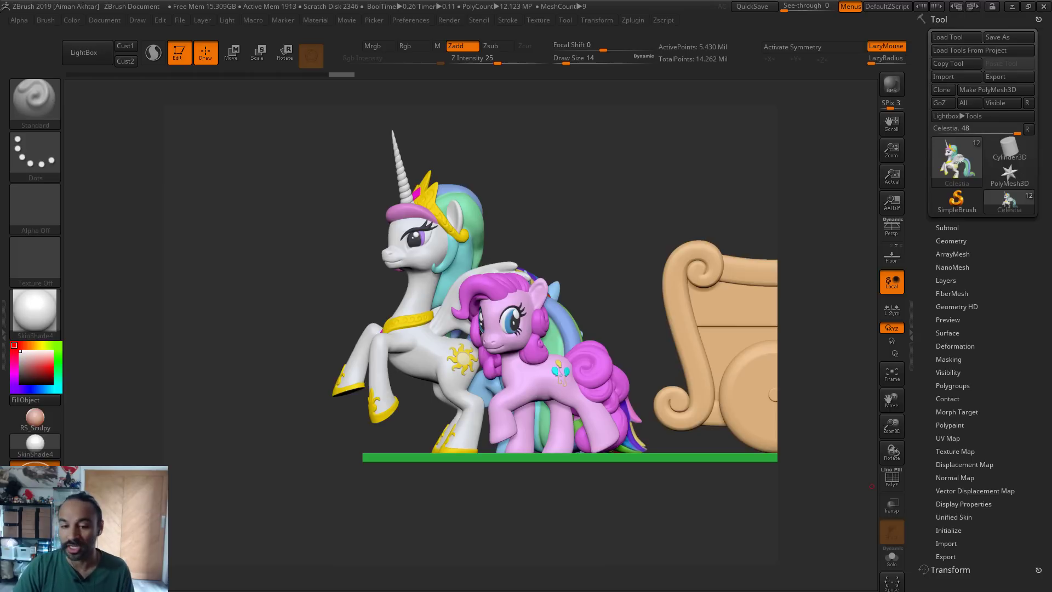
Bring the pencil sketch back over the model and examine the carriage's scrolls, wheel and decorative symbols up close
{"action": "left_click_drag", "start_coordinate": [1051, 107], "coordinate": [557, 83]}
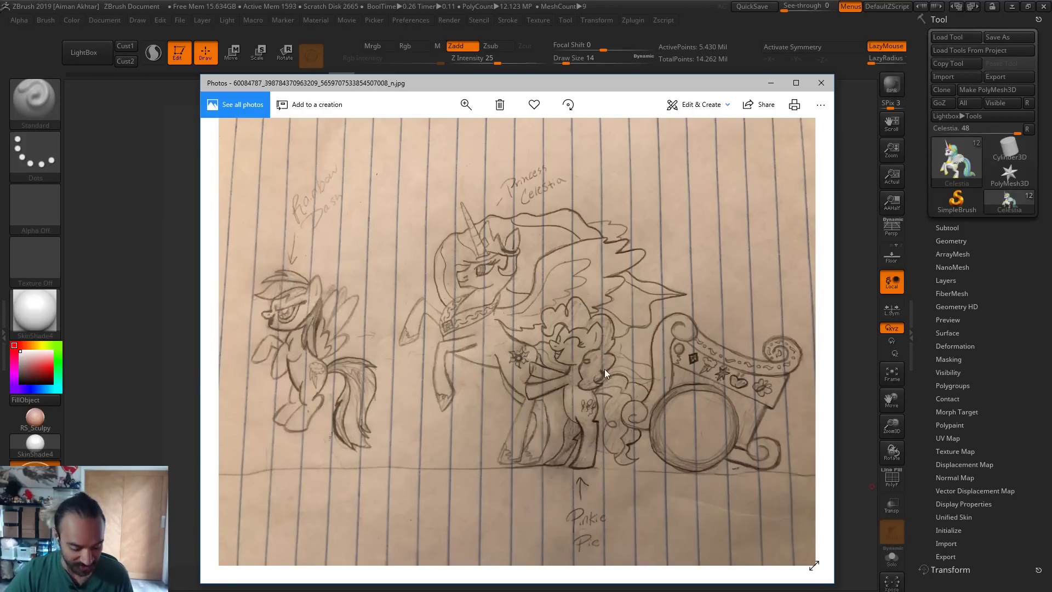
{"action": "scroll", "coordinate": [727, 375], "scroll_direction": "up", "scroll_amount": 6}
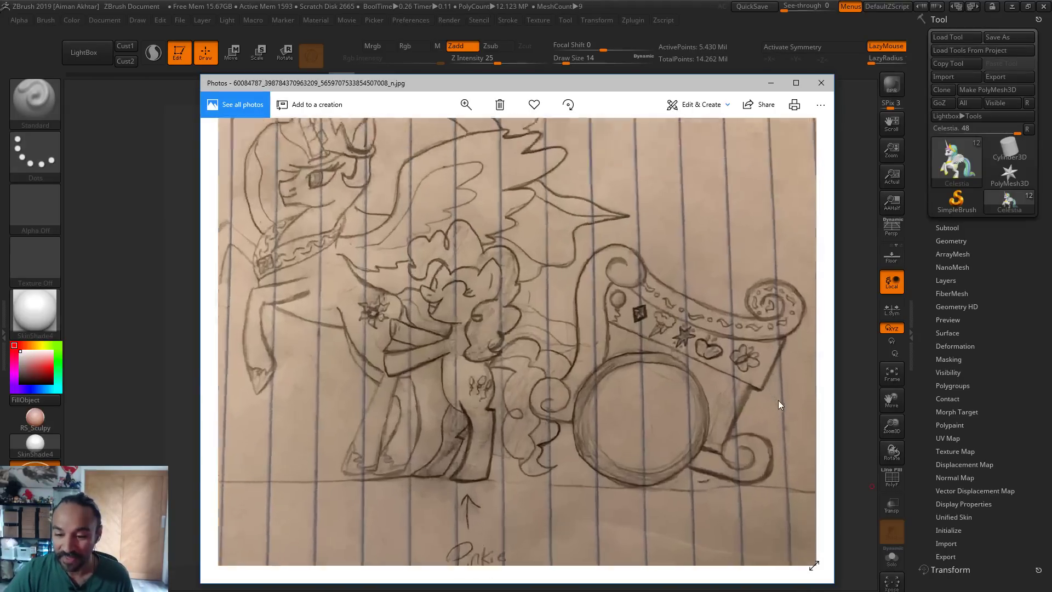
{"action": "scroll", "coordinate": [626, 377], "scroll_direction": "down", "scroll_amount": 2}
{"action": "scroll", "coordinate": [561, 304], "scroll_direction": "up", "scroll_amount": 2}
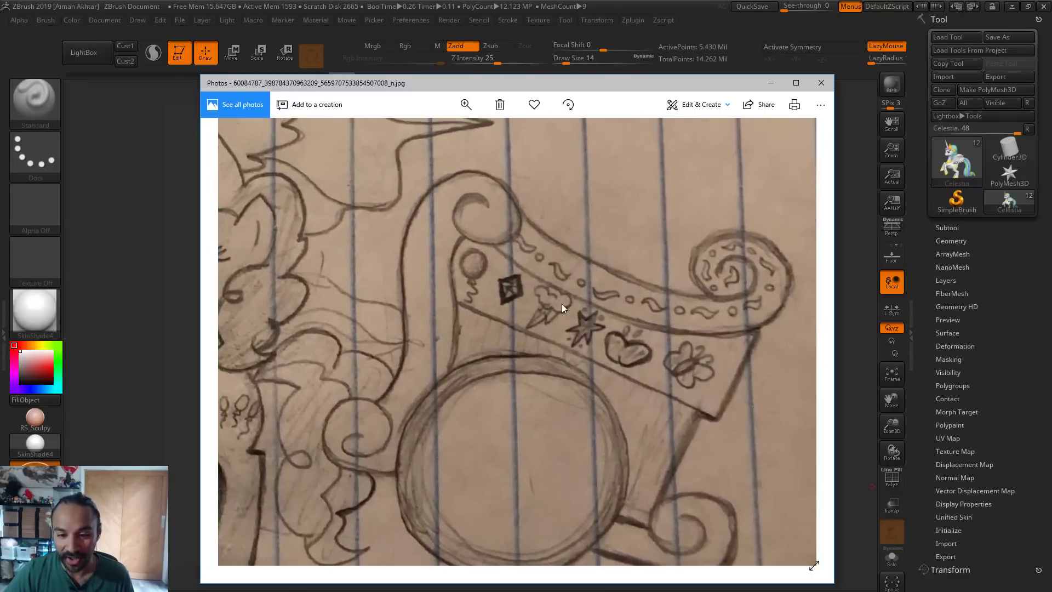
{"action": "scroll", "coordinate": [652, 314], "scroll_direction": "down", "scroll_amount": 1}
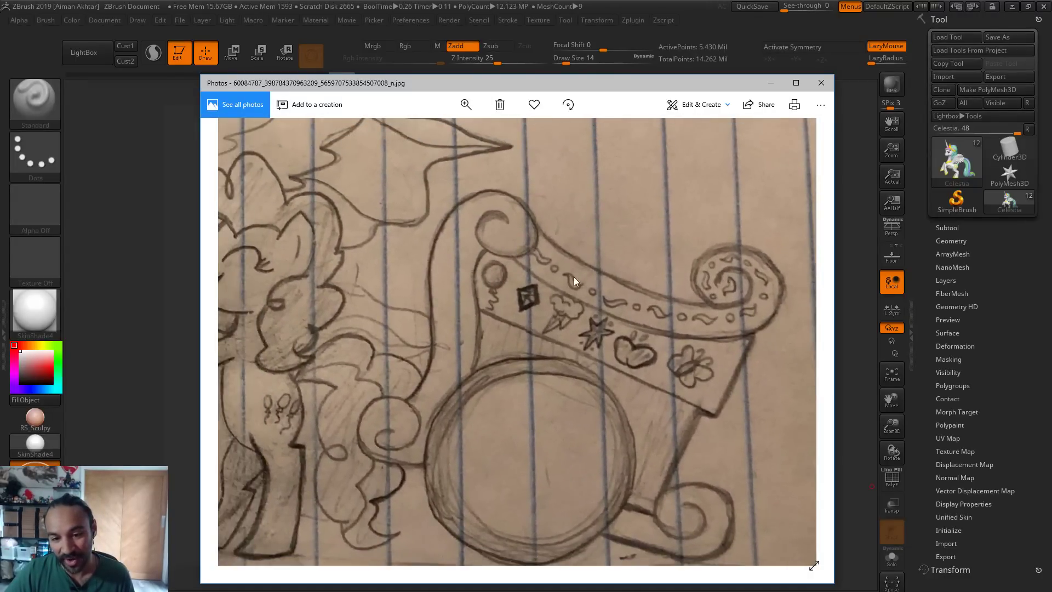
{"action": "scroll", "coordinate": [607, 343], "scroll_direction": "down", "scroll_amount": 1}
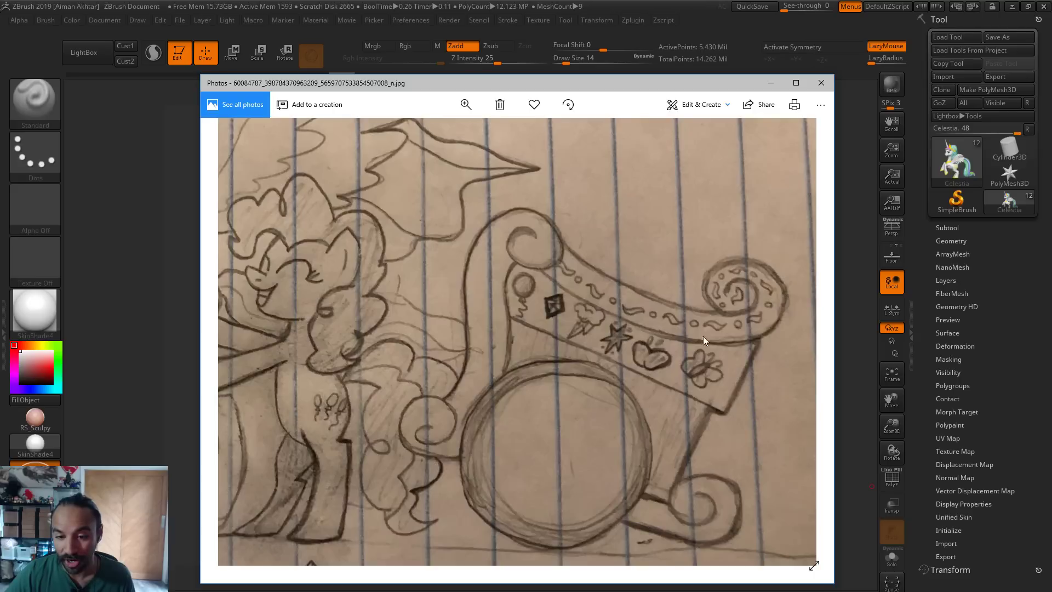
{"action": "scroll", "coordinate": [597, 349], "scroll_direction": "down", "scroll_amount": 2}
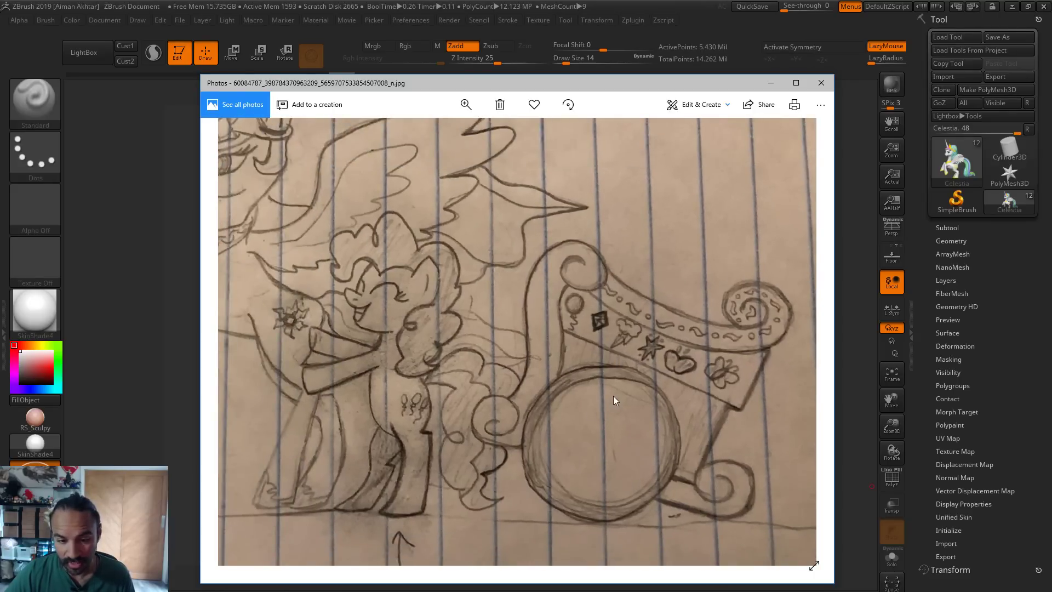
{"action": "scroll", "coordinate": [613, 395], "scroll_direction": "down", "scroll_amount": 4}
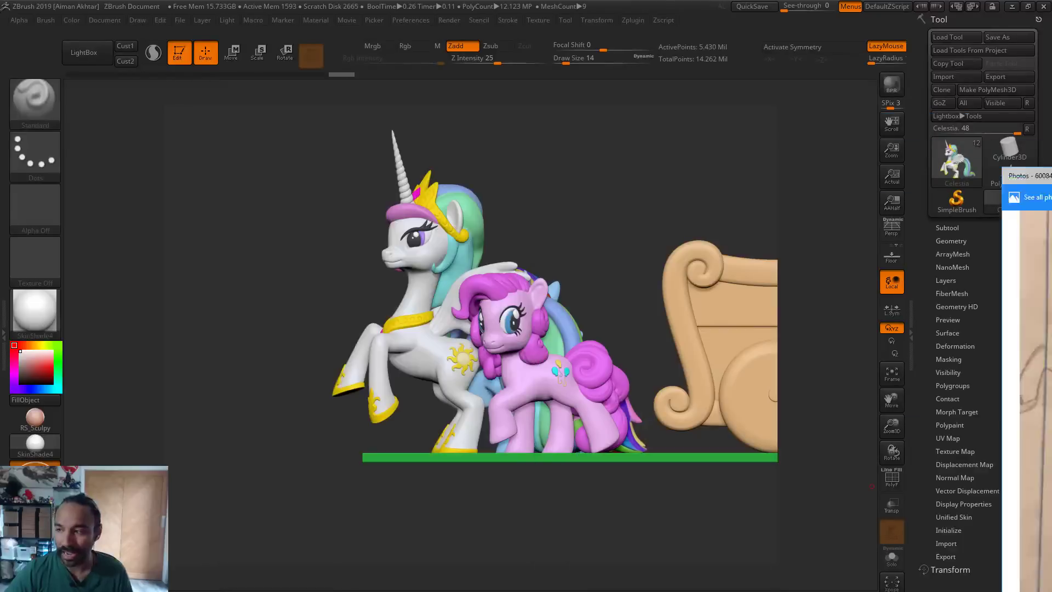
Return to ZBrush, examine the full scene from the side and above, and compare it with the whole pencil sketch in Photos
{"action": "key", "text": "alt+Tab"}
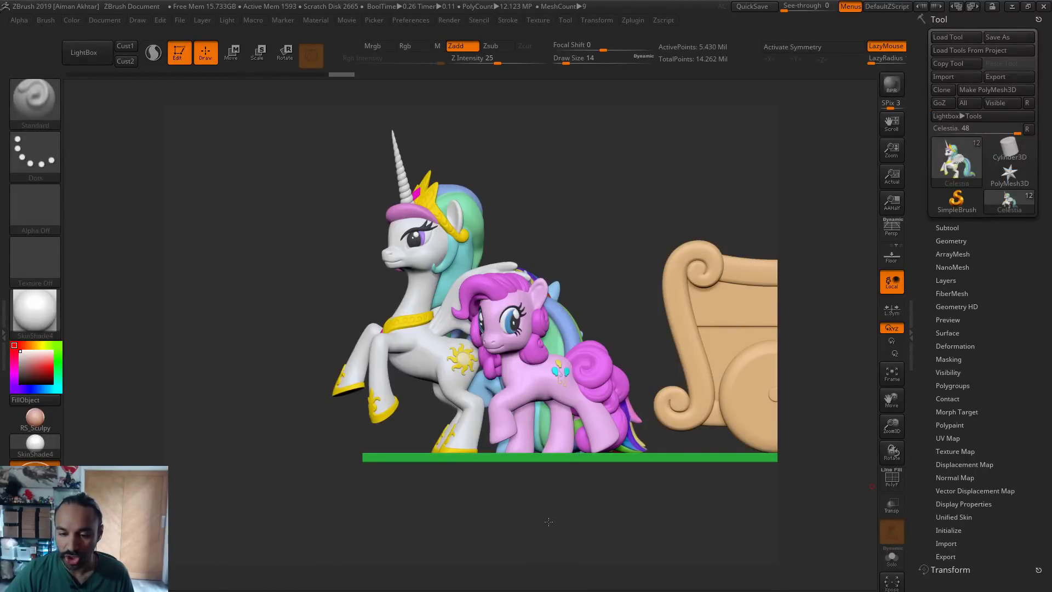
{"action": "left_click_drag", "start_coordinate": [548, 522], "coordinate": [747, 526]}
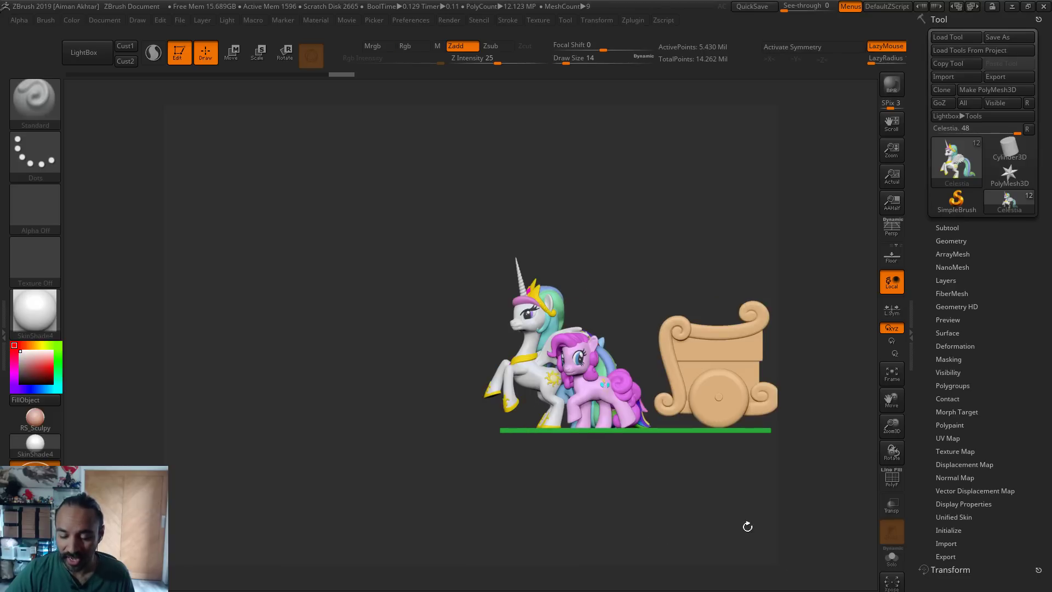
{"action": "left_click_drag", "start_coordinate": [549, 541], "coordinate": [639, 421], "text": "shift"}
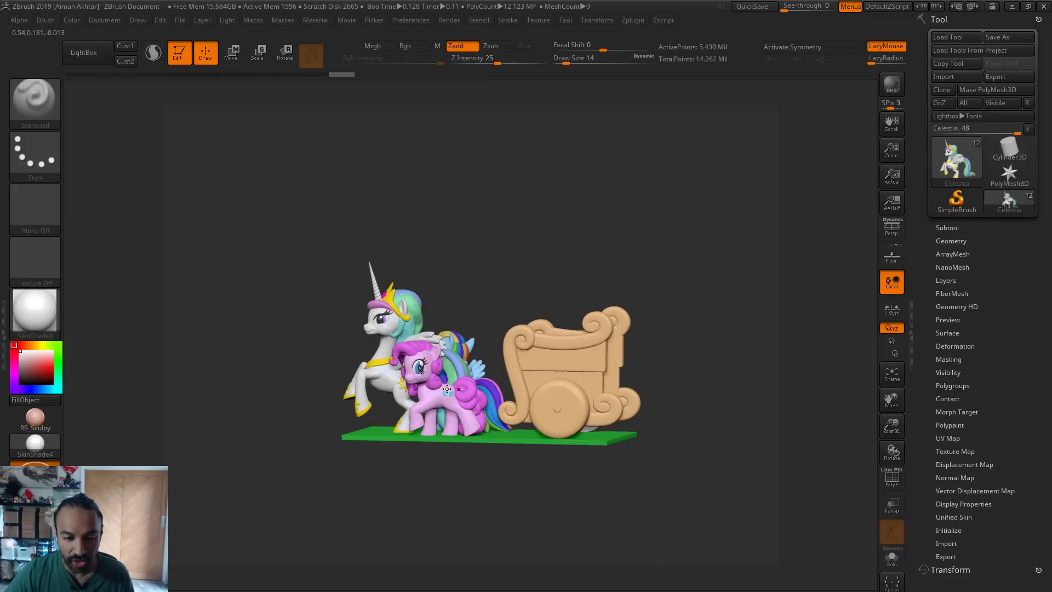
{"action": "left_click_drag", "start_coordinate": [560, 581], "coordinate": [558, 526]}
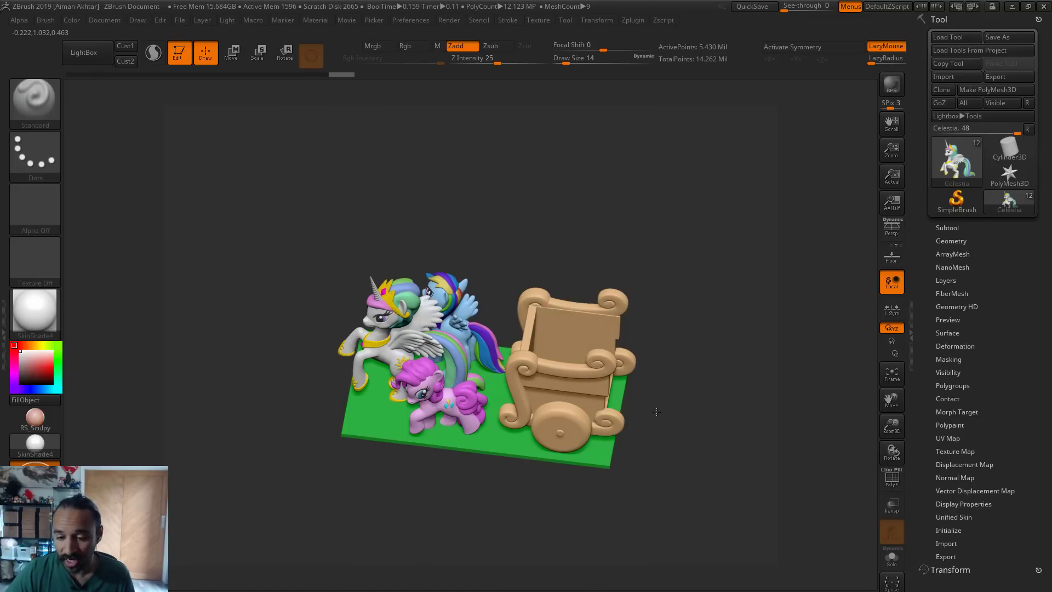
{"action": "left_click_drag", "start_coordinate": [629, 454], "coordinate": [630, 417], "text": "shift"}
{"action": "key", "text": "alt+Tab"}
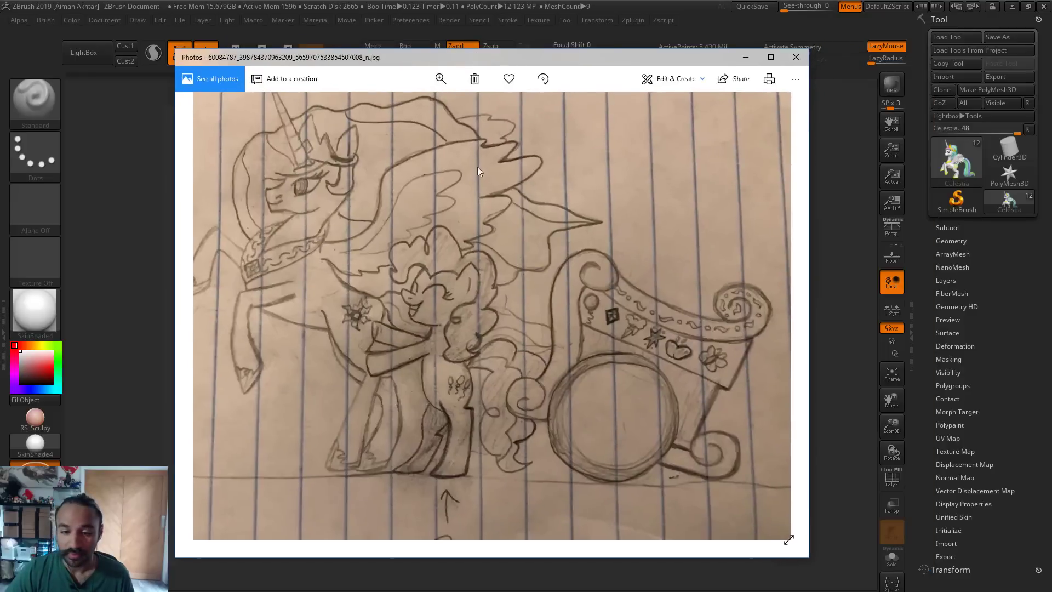
{"action": "scroll", "coordinate": [622, 294], "scroll_direction": "down", "scroll_amount": 3}
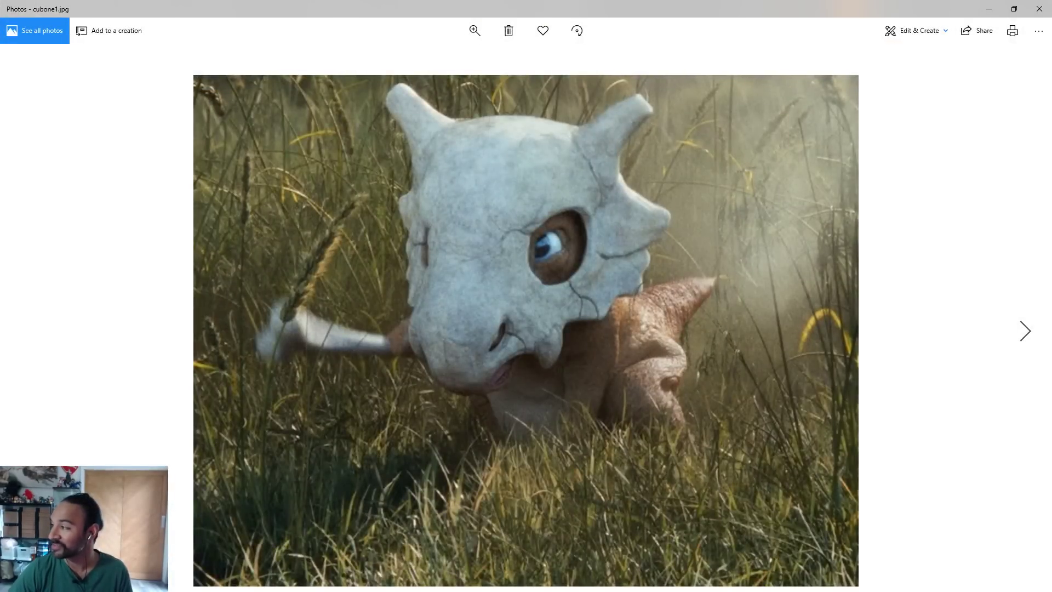
View the Cubone reference images cubone2.jpg and cubone1.jpg, and close both the Cubone and pony sketch photo windows
{"action": "key", "text": "Right"}
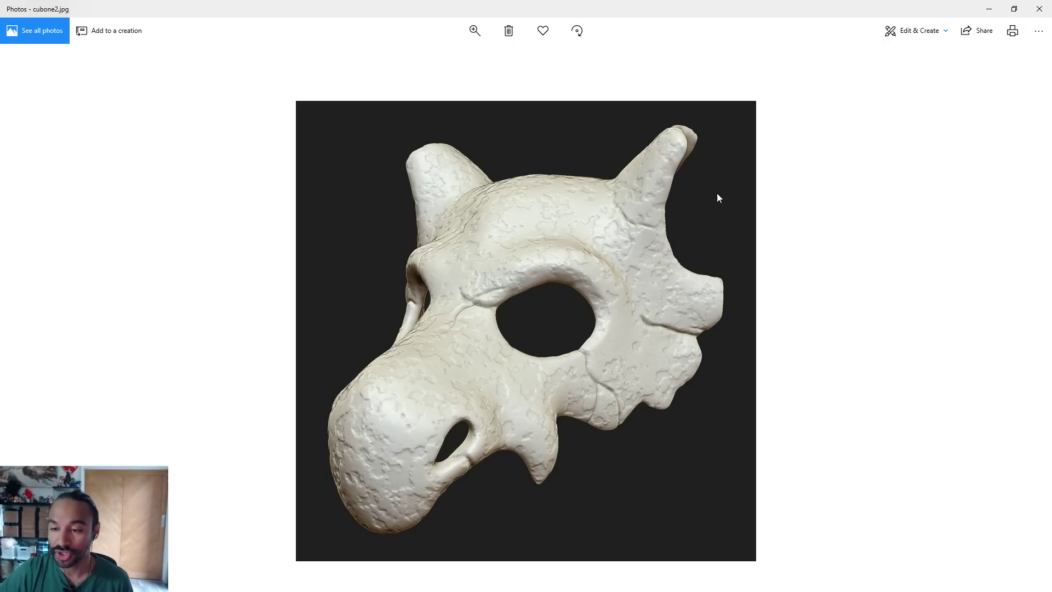
{"action": "key", "text": "Left"}
{"action": "left_click", "coordinate": [1041, 11]}
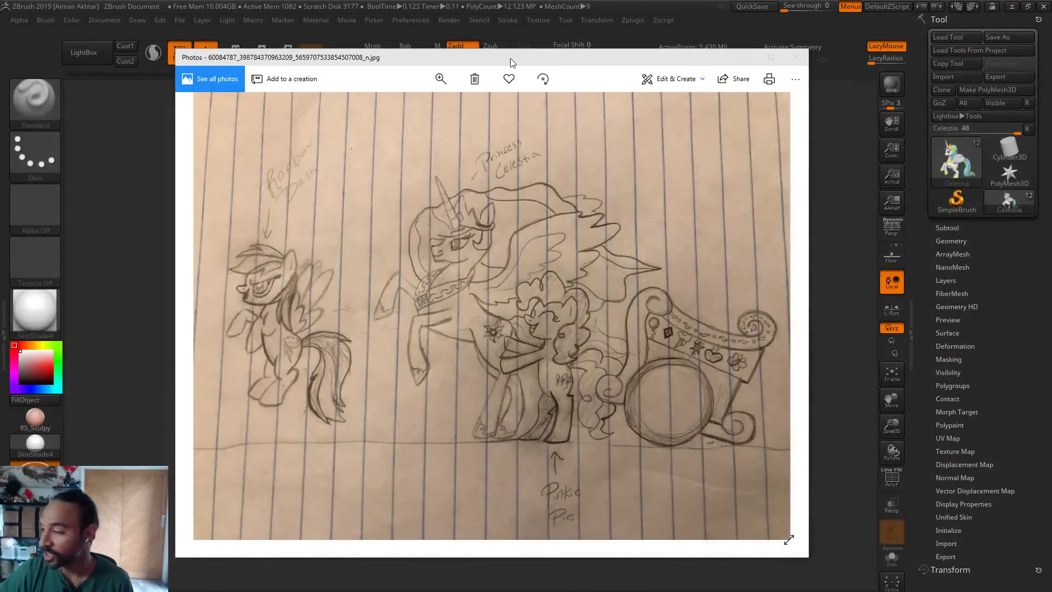
{"action": "left_click", "coordinate": [795, 57]}
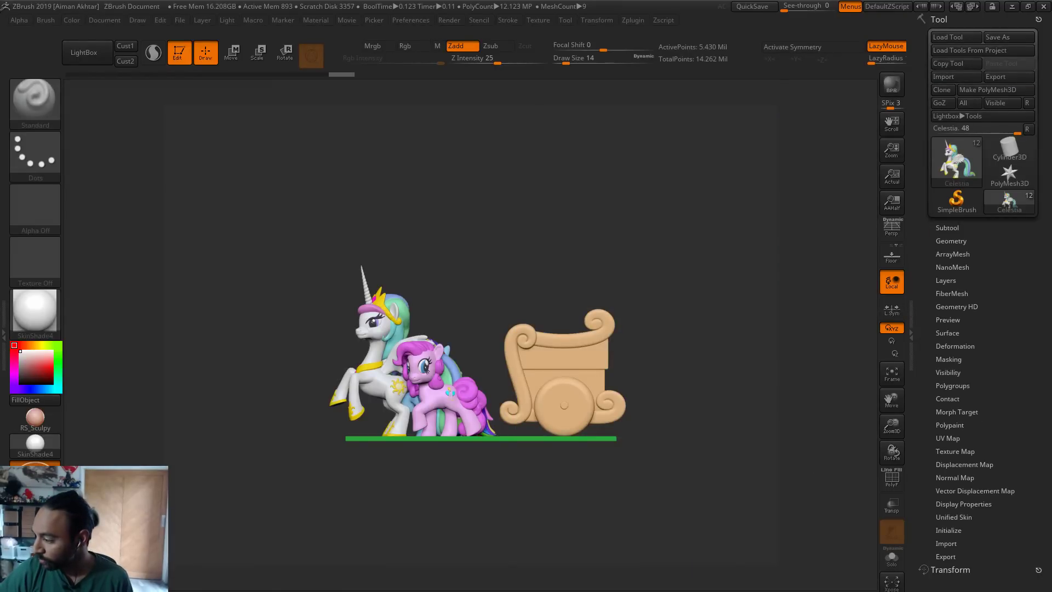
Switch to the web browser and open the Restream chat to read the viewers' messages
{"action": "key", "text": "alt+Tab"}
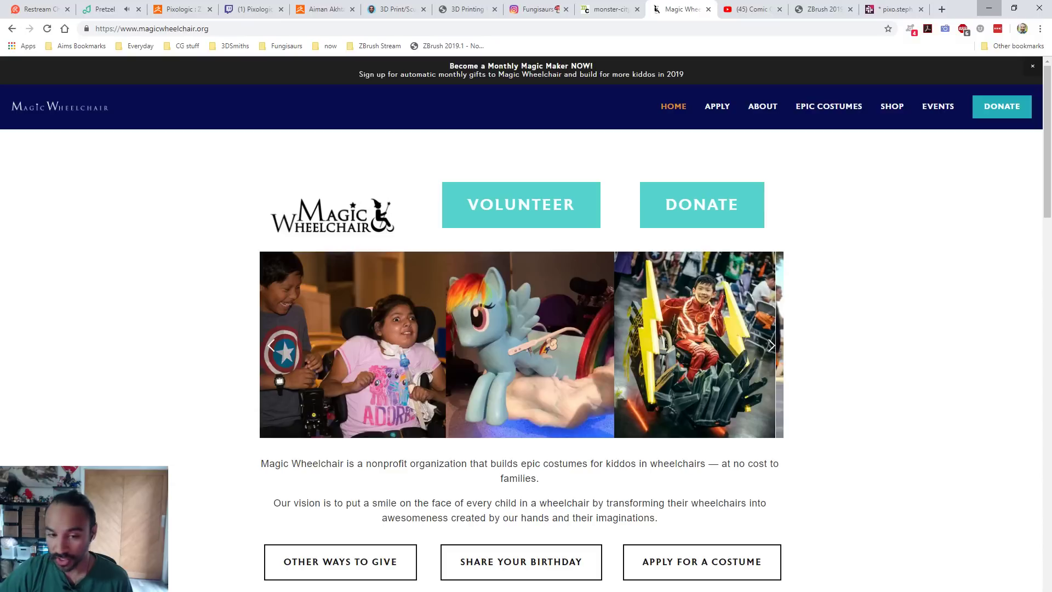
{"action": "left_click", "coordinate": [28, 7]}
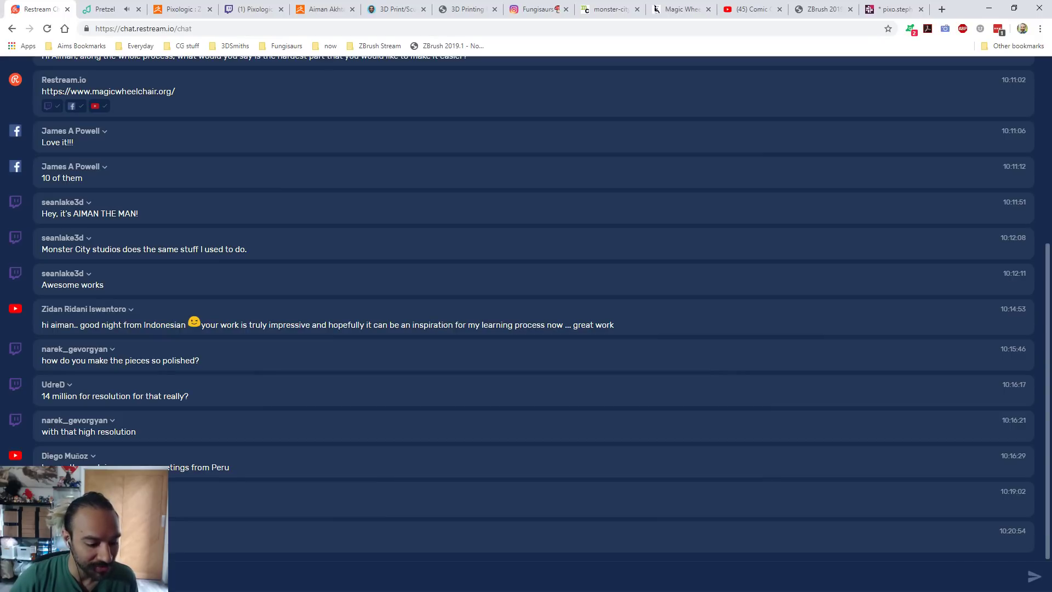
Read back through the viewers' messages in the Restream chat, and check the Pixologic Twitch channel's chat and the ZBrushLIVE page
{"action": "scroll", "coordinate": [228, 525], "scroll_direction": "up", "scroll_amount": 2}
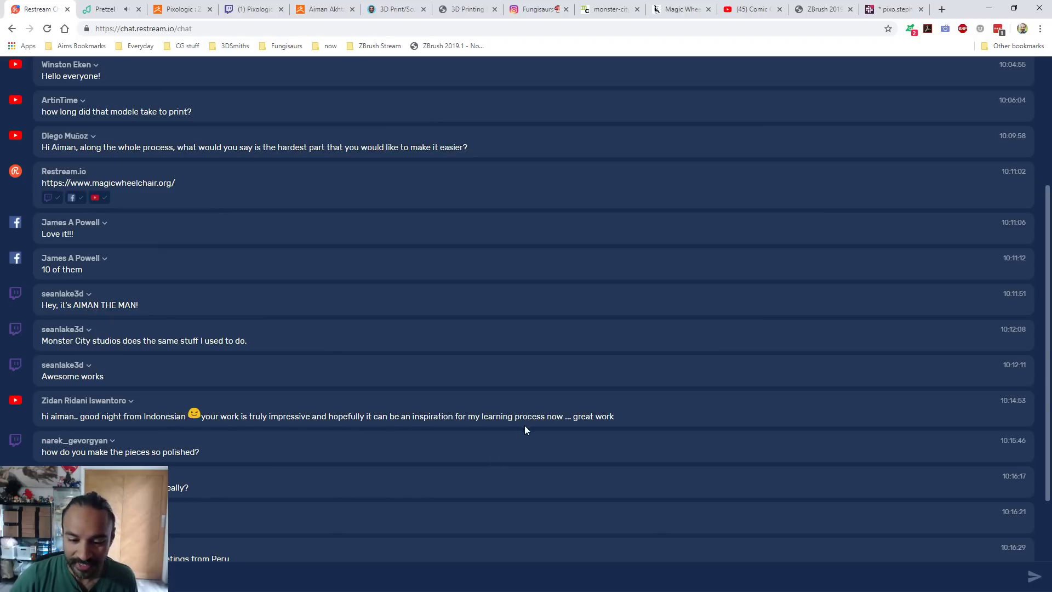
{"action": "scroll", "coordinate": [391, 412], "scroll_direction": "up", "scroll_amount": 2}
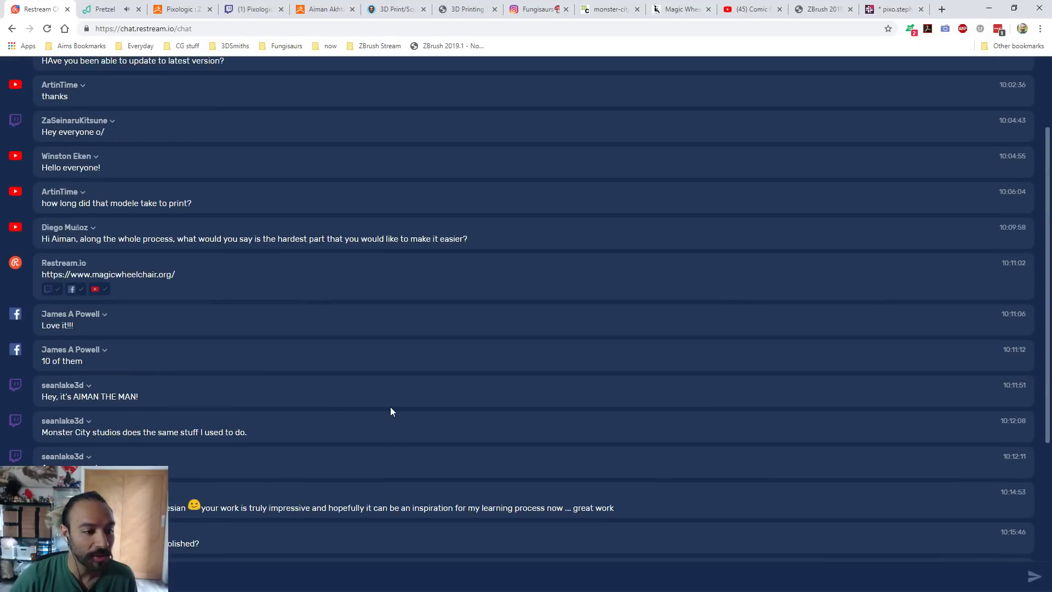
{"action": "scroll", "coordinate": [403, 422], "scroll_direction": "down", "scroll_amount": 4}
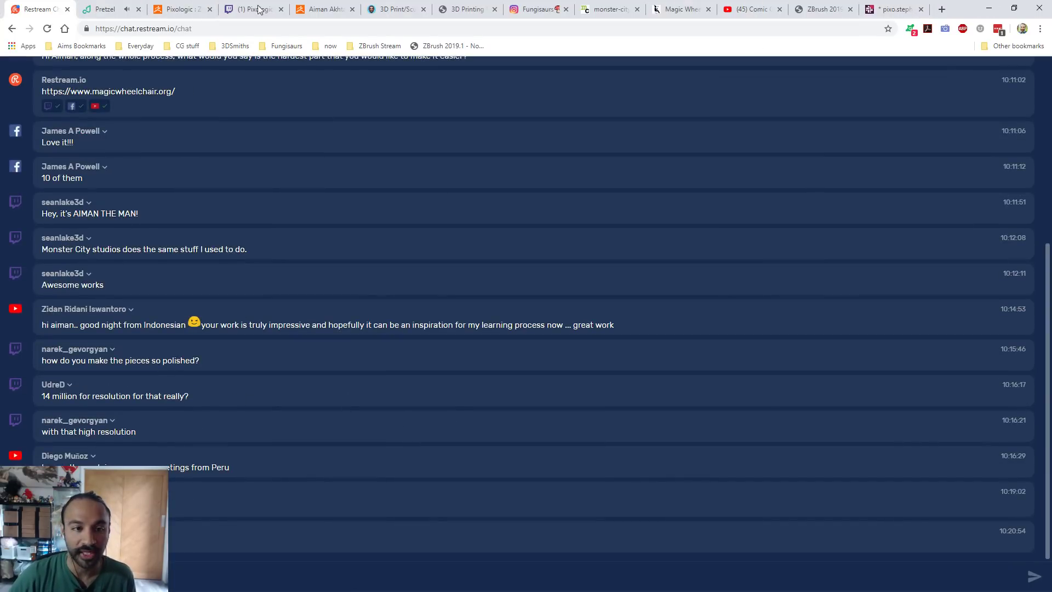
{"action": "left_click", "coordinate": [241, 9]}
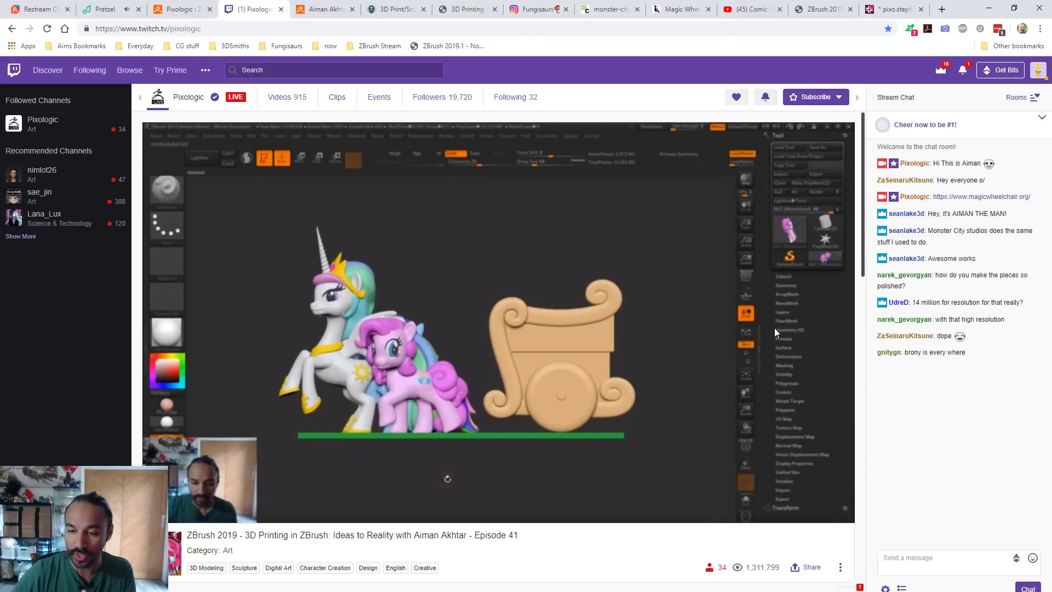
{"action": "left_click", "coordinate": [179, 7]}
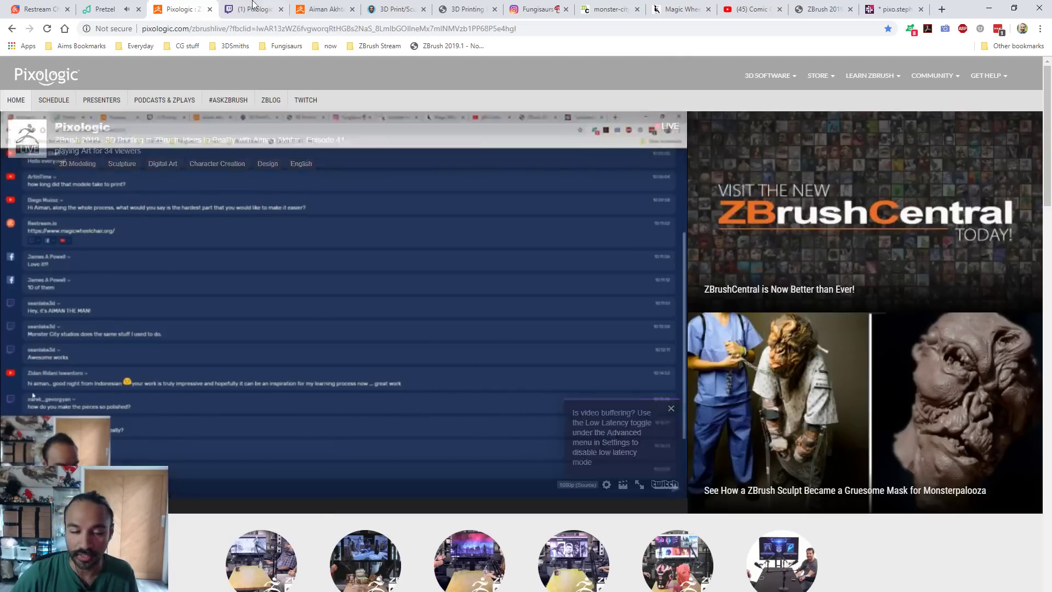
{"action": "left_click", "coordinate": [247, 5]}
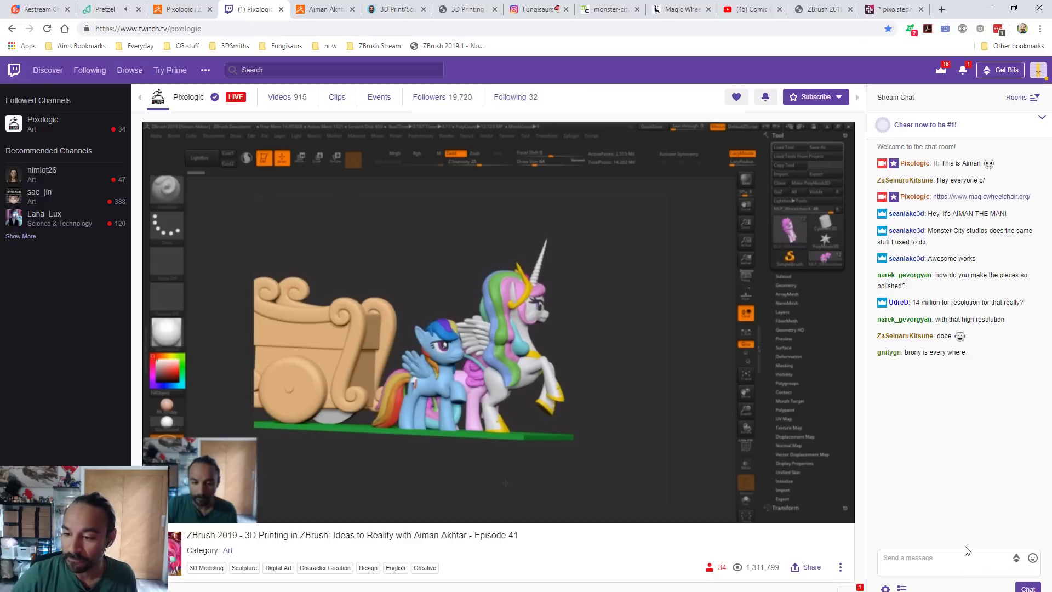
Switch back to ZBrush, isolate the painted Celestia subtool in Solo mode and frame the whole pony in a side view
{"action": "key", "text": "alt+Tab"}
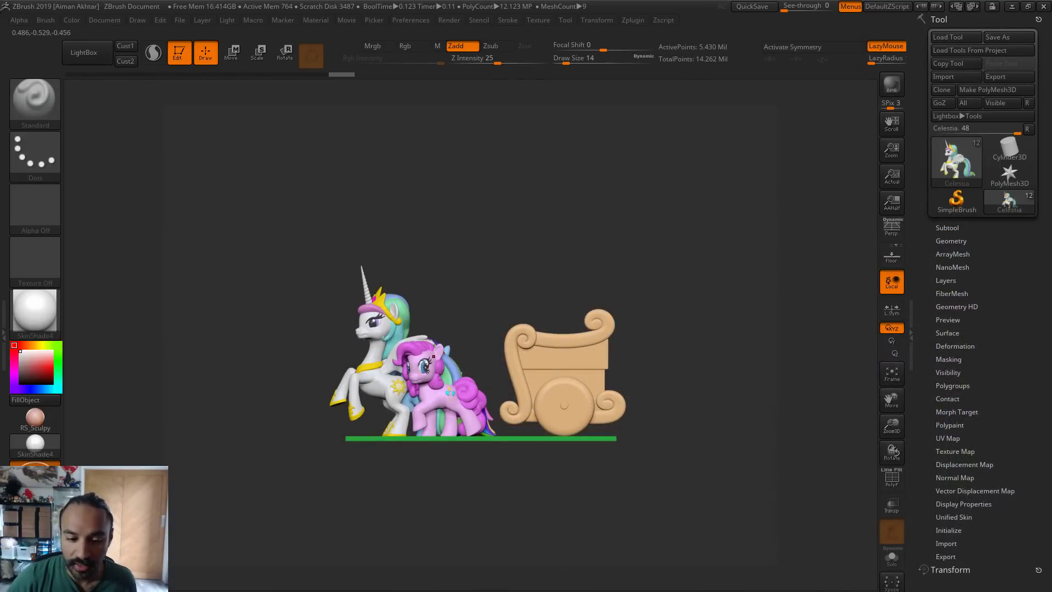
{"action": "left_click", "coordinate": [408, 371], "text": "alt"}
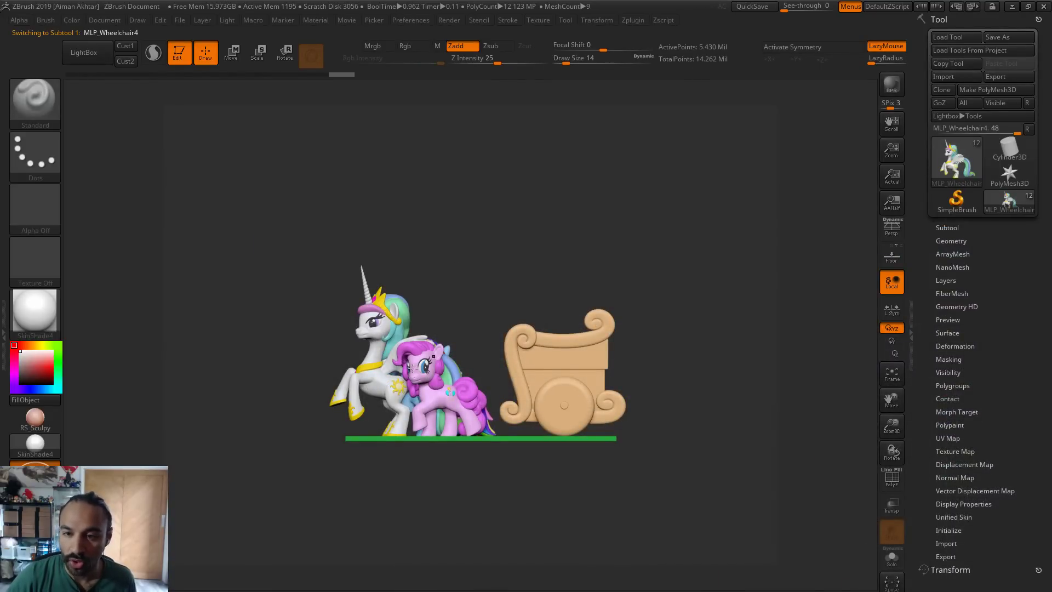
{"action": "left_click_drag", "start_coordinate": [633, 202], "coordinate": [514, 310]}
{"action": "left_click", "coordinate": [892, 560]}
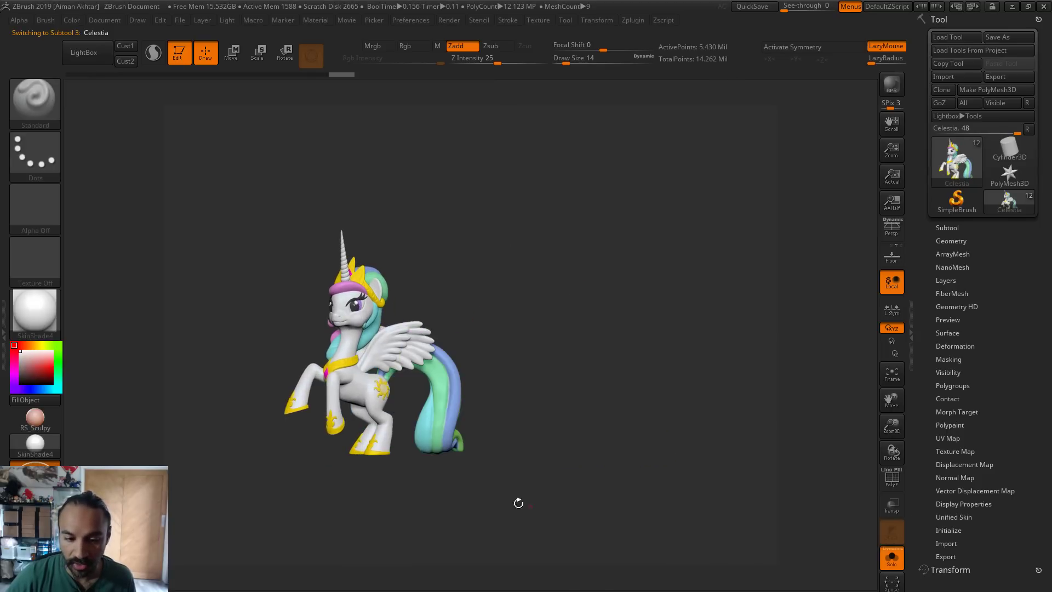
{"action": "left_click_drag", "start_coordinate": [488, 498], "coordinate": [664, 486]}
{"action": "key", "text": "f"}
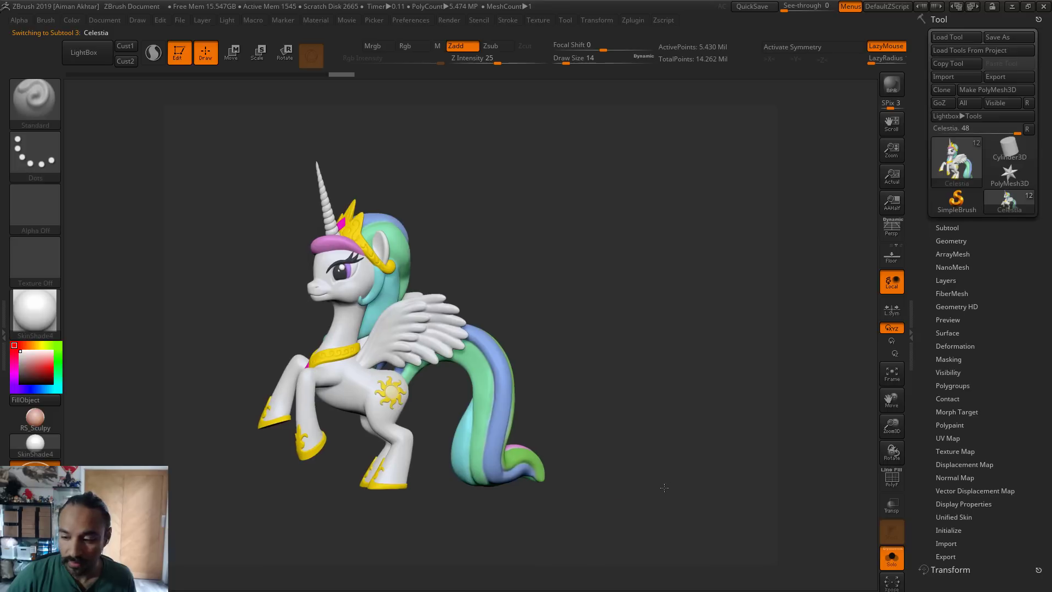
{"action": "key", "text": "f"}
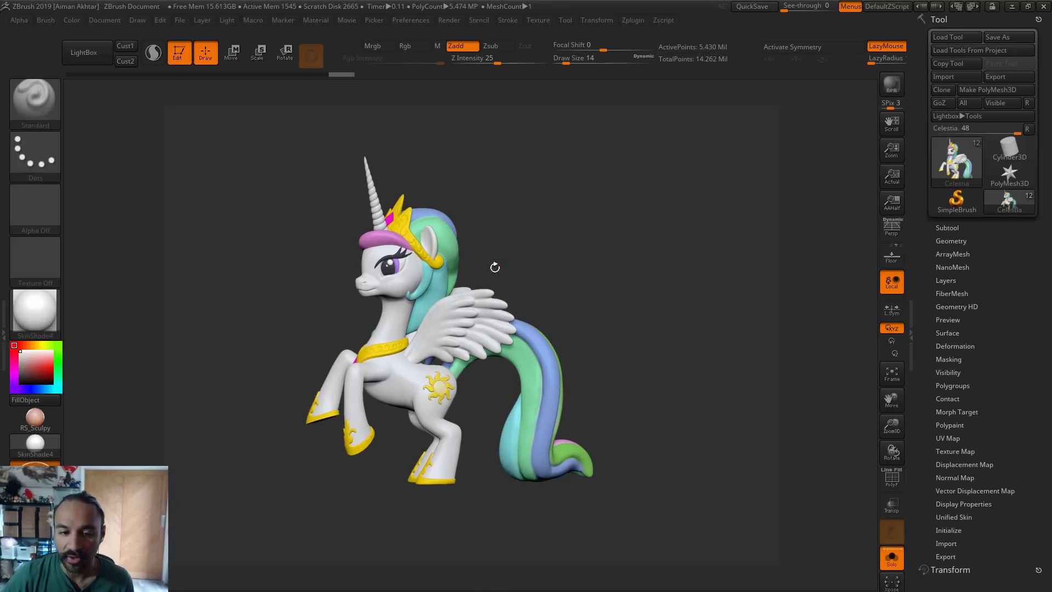
Display PolyFrame on the painted Celestia, examine its polygroups from both sides, and turn PolyFrame off
{"action": "left_click", "coordinate": [893, 480]}
{"action": "mouse_move", "coordinate": [466, 299]}
{"action": "right_mouse_down"}
{"action": "mouse_move", "coordinate": [520, 296]}
{"action": "mouse_move", "coordinate": [474, 295]}
{"action": "right_mouse_up"}
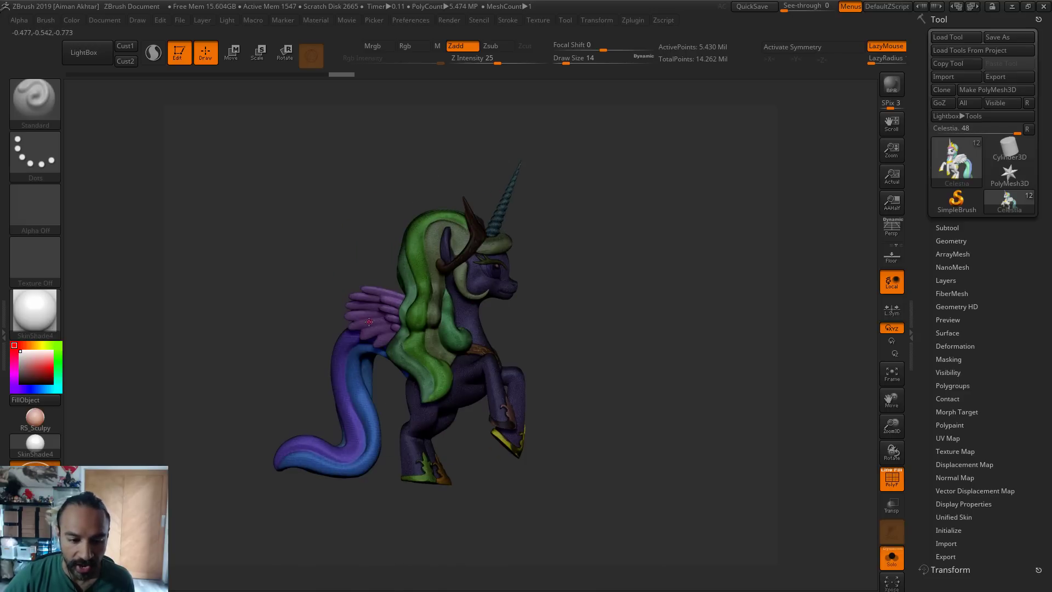
{"action": "left_click_drag", "start_coordinate": [526, 481], "coordinate": [380, 380]}
{"action": "left_click_drag", "start_coordinate": [592, 356], "coordinate": [627, 372]}
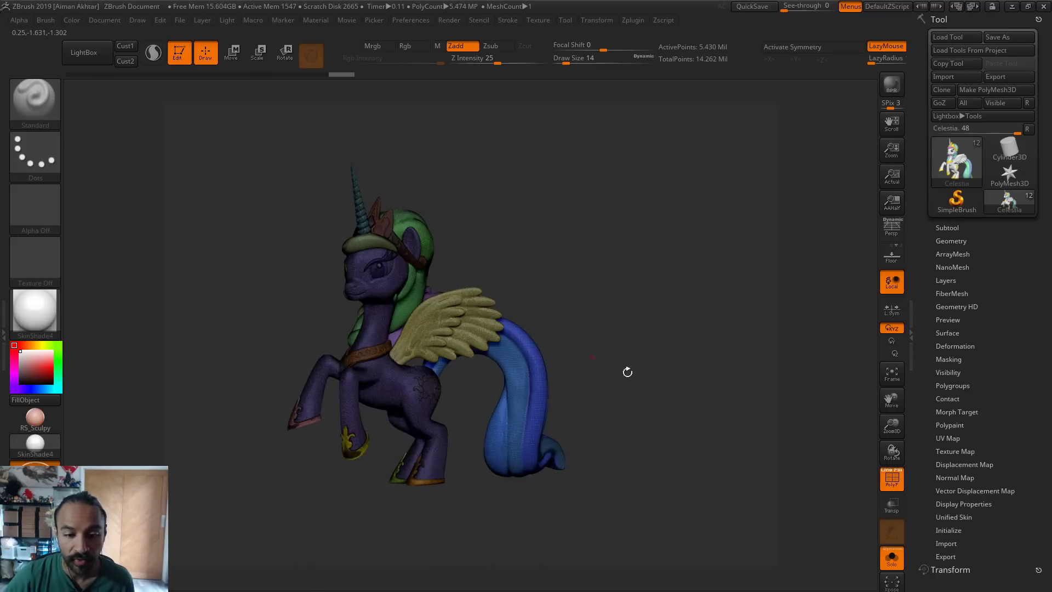
{"action": "left_click", "coordinate": [891, 478]}
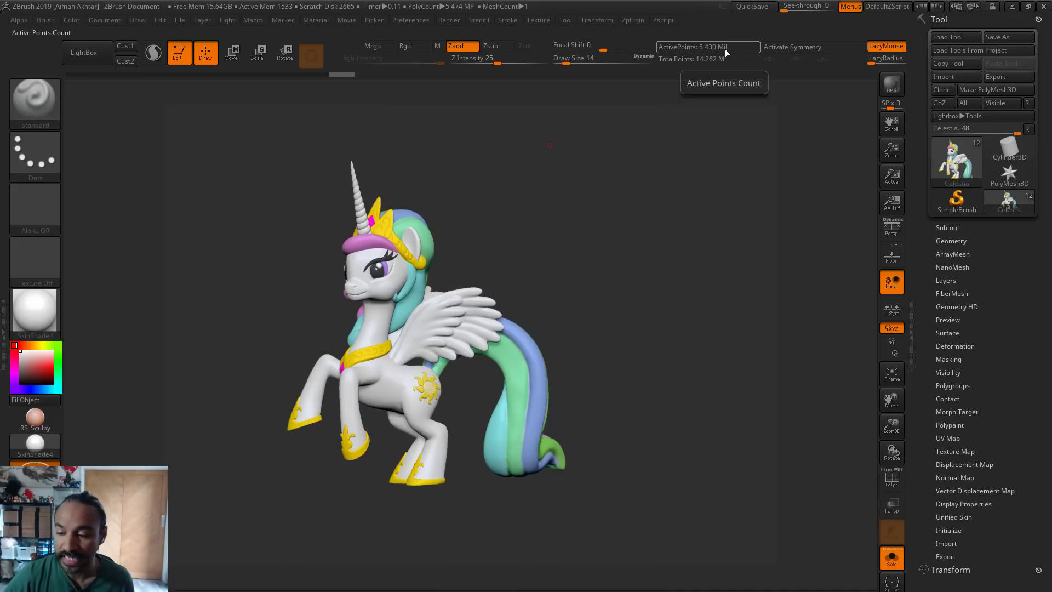
Expand the subtool list, select the green Celestia1 subtool near its end, and bring the pony fully into view
{"action": "left_click", "coordinate": [948, 228]}
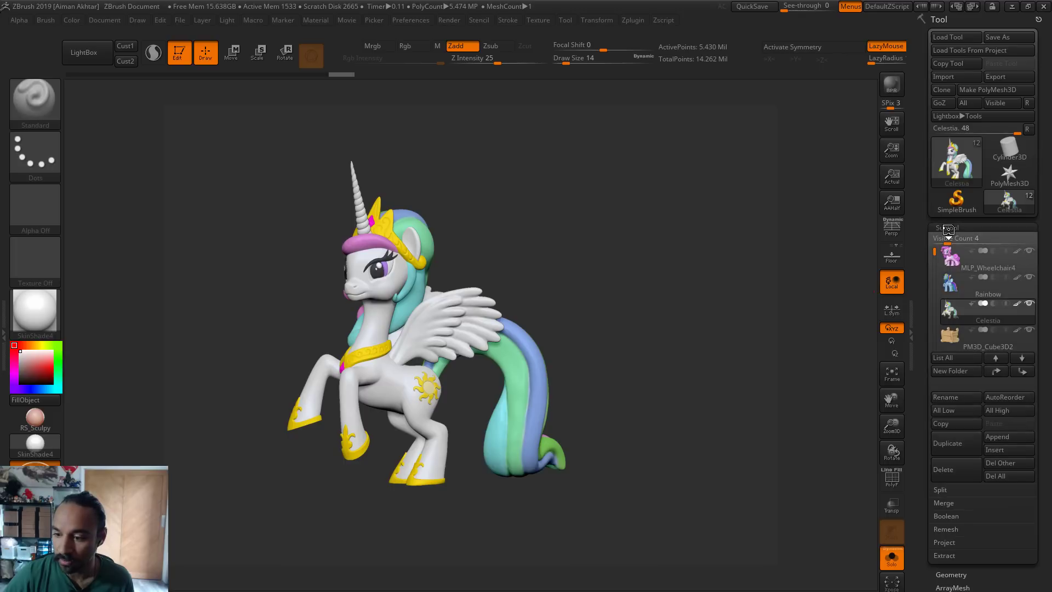
{"action": "left_click_drag", "start_coordinate": [934, 281], "coordinate": [933, 324]}
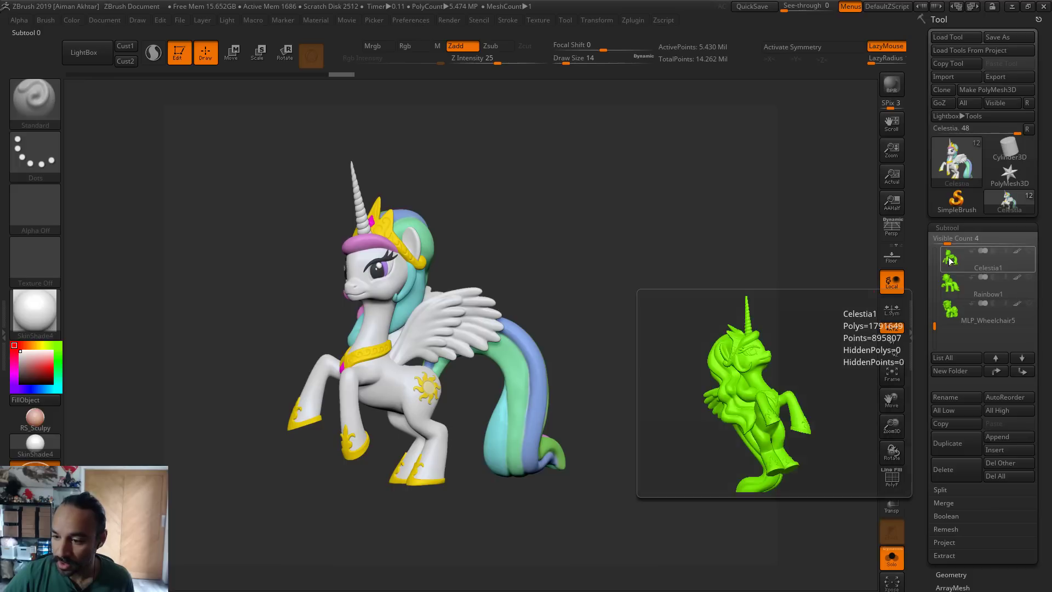
{"action": "left_click", "coordinate": [950, 257]}
{"action": "left_click_drag", "start_coordinate": [548, 511], "coordinate": [552, 573], "text": "alt"}
{"action": "left_click_drag", "start_coordinate": [664, 380], "coordinate": [735, 409], "text": "alt"}
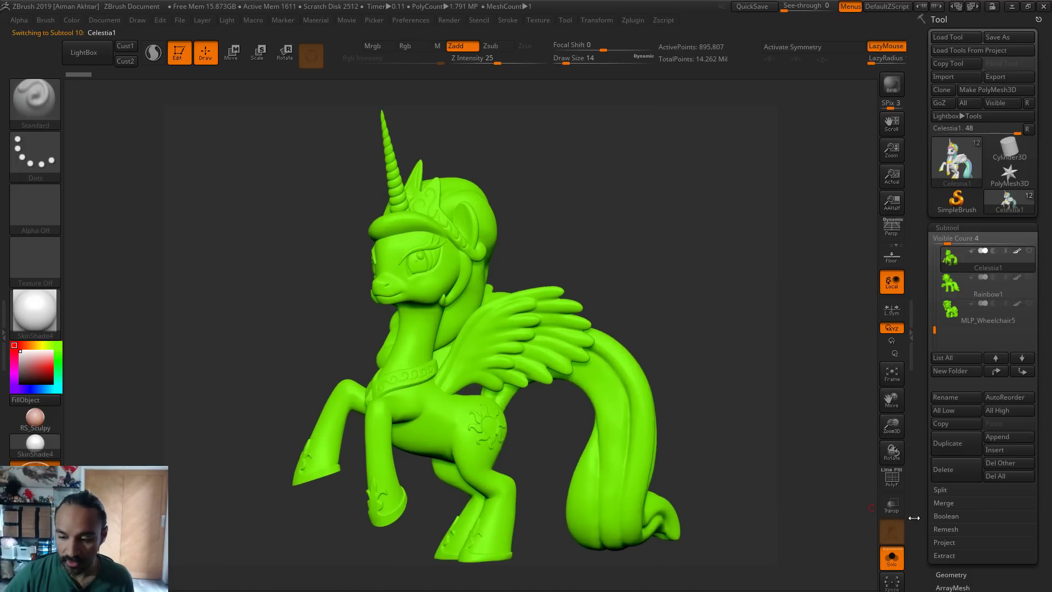
Display PolyFrame on Celestia1 and examine the mesh density up close around the wing, collar and sun emblem
{"action": "left_click", "coordinate": [899, 485]}
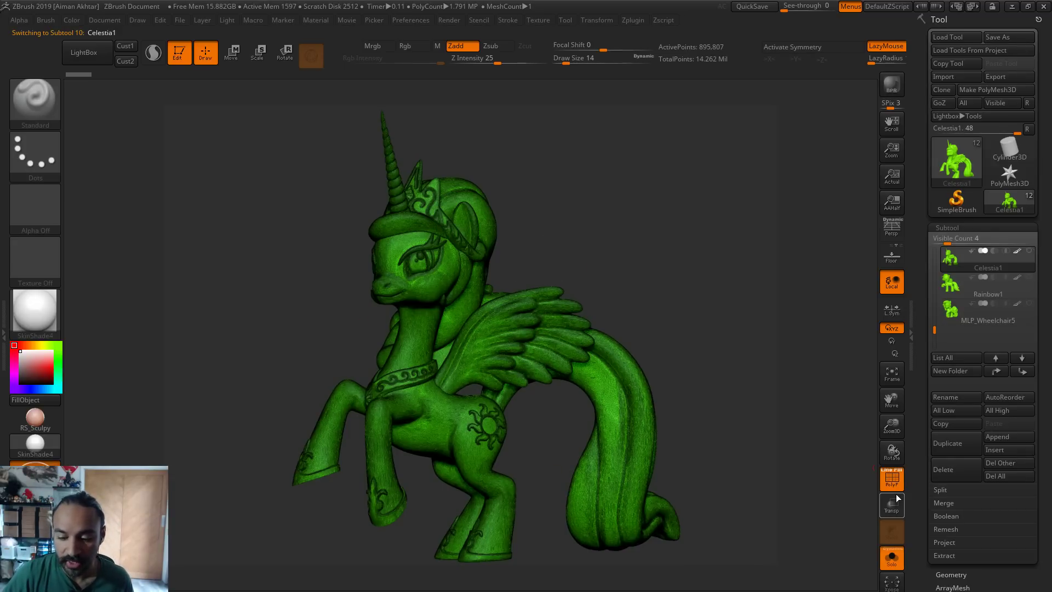
{"action": "key", "text": "f"}
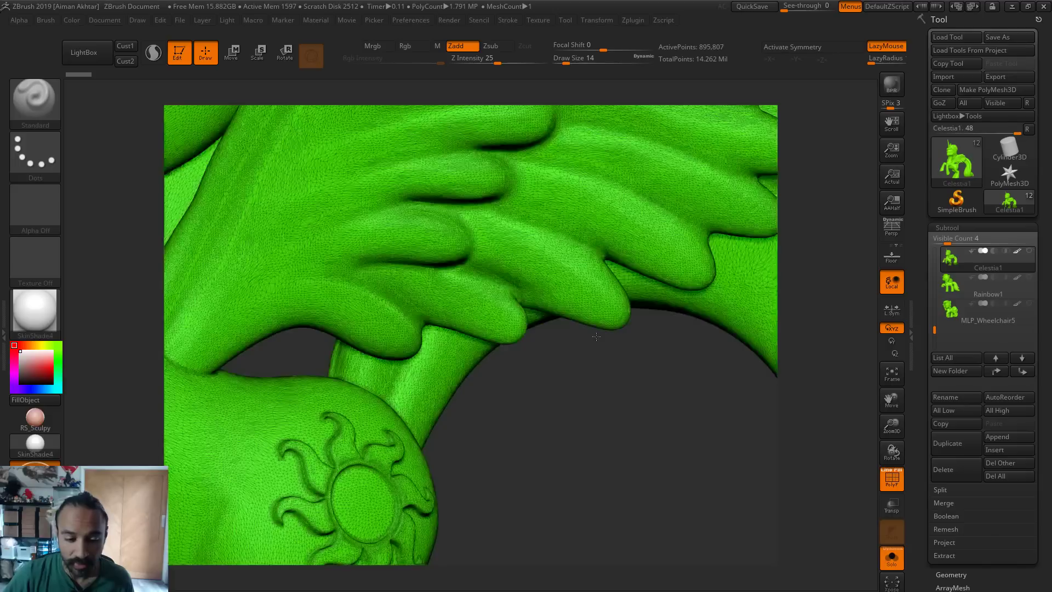
{"action": "left_click_drag", "start_coordinate": [508, 462], "coordinate": [511, 313]}
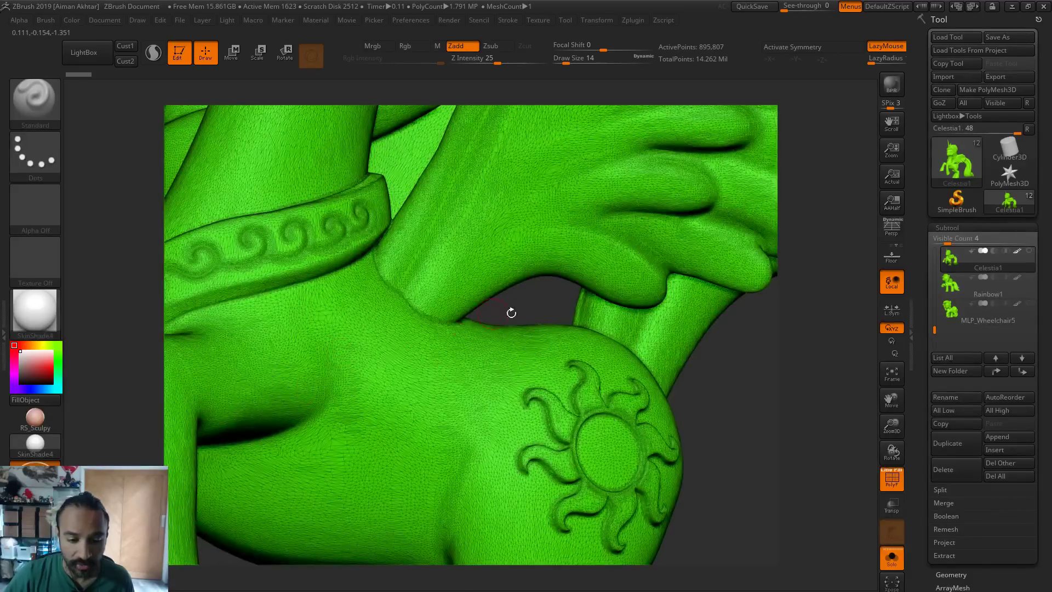
{"action": "left_click_drag", "start_coordinate": [673, 269], "coordinate": [385, 328]}
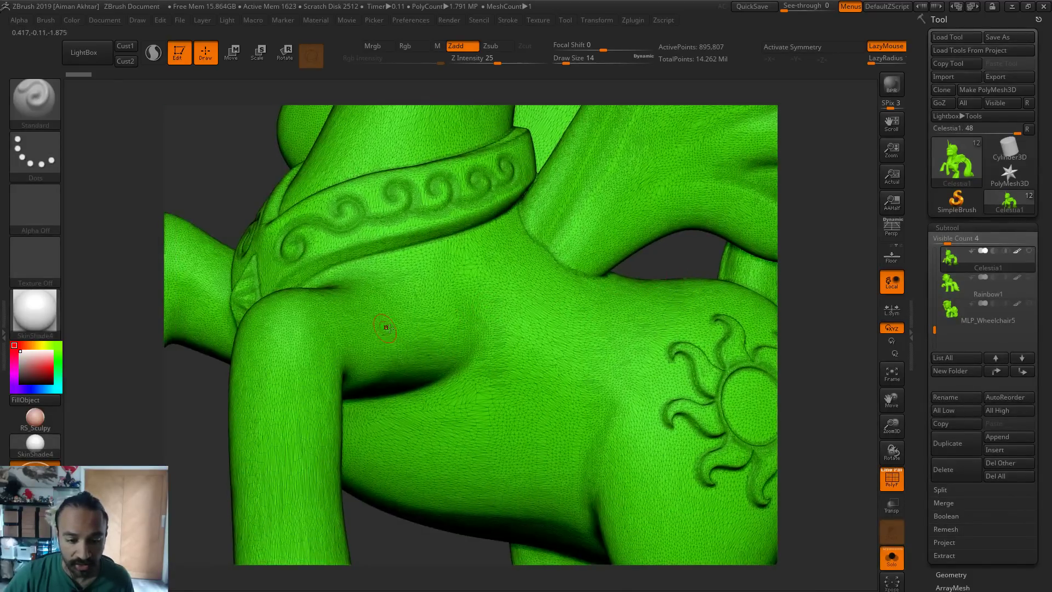
{"action": "mouse_move", "coordinate": [387, 559]}
{"action": "left_mouse_down", "text": "alt"}
{"action": "mouse_move", "coordinate": [491, 423]}
{"action": "mouse_move", "coordinate": [513, 473]}
{"action": "mouse_move", "coordinate": [507, 466]}
{"action": "left_mouse_up", "text": "alt"}
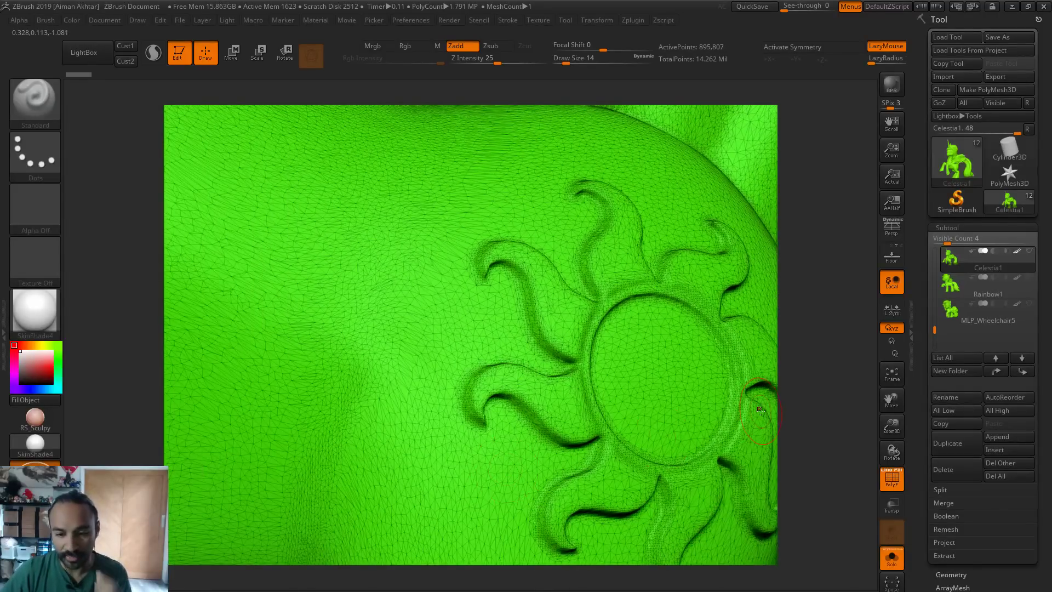
{"action": "mouse_move", "coordinate": [824, 399]}
{"action": "left_mouse_down"}
{"action": "mouse_move", "coordinate": [548, 265]}
{"action": "mouse_move", "coordinate": [75, 243]}
{"action": "left_mouse_up"}
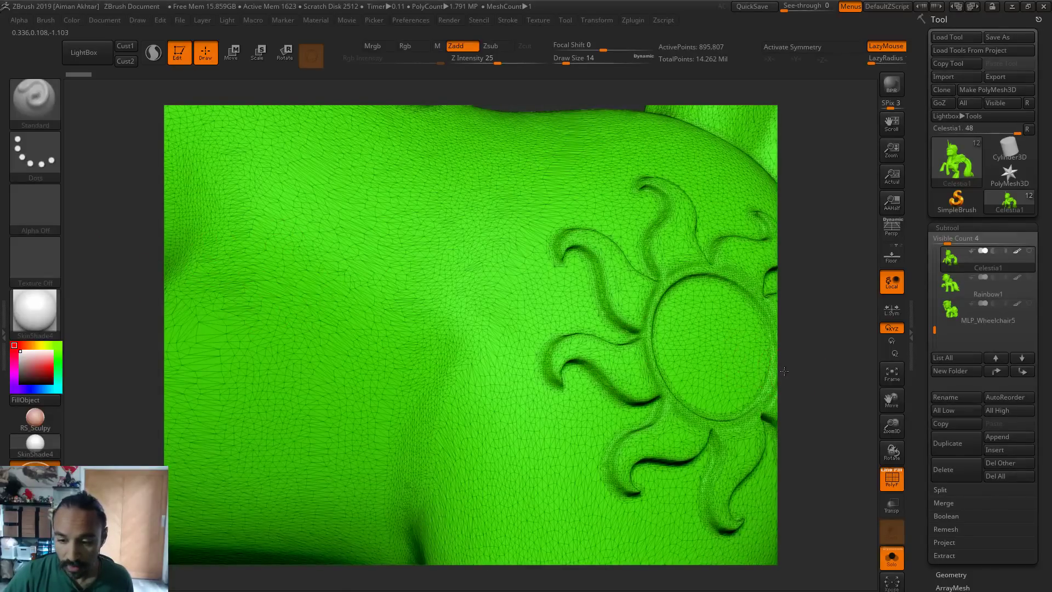
{"action": "left_click_drag", "start_coordinate": [784, 371], "coordinate": [660, 239]}
Frame the whole Celestia1, turn PolyFrame off, and examine the smooth green surface from the side and front
{"action": "key", "text": "f"}
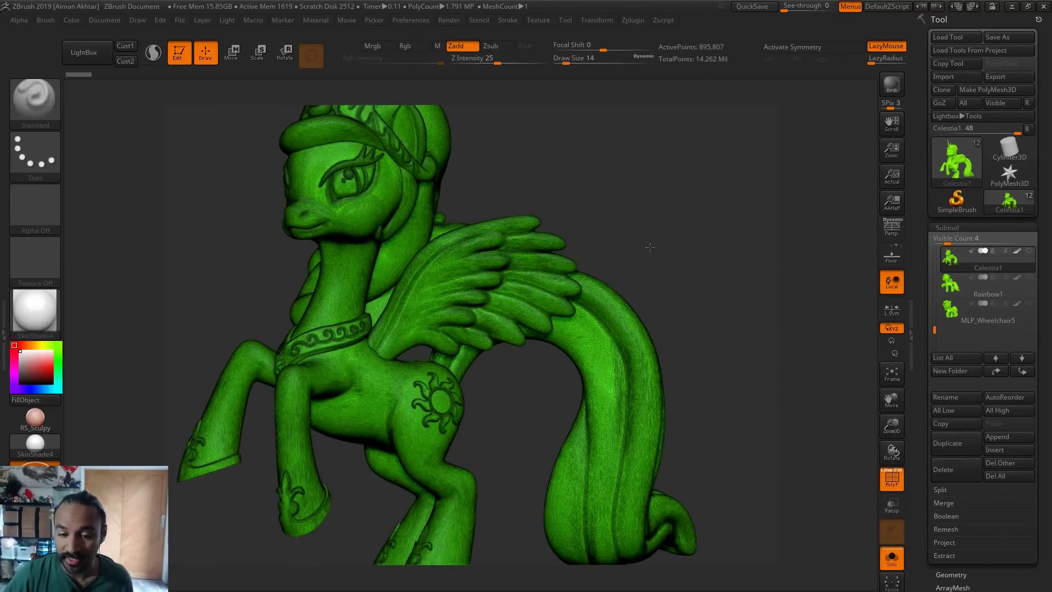
{"action": "key", "text": "f"}
{"action": "key", "text": "shift+f"}
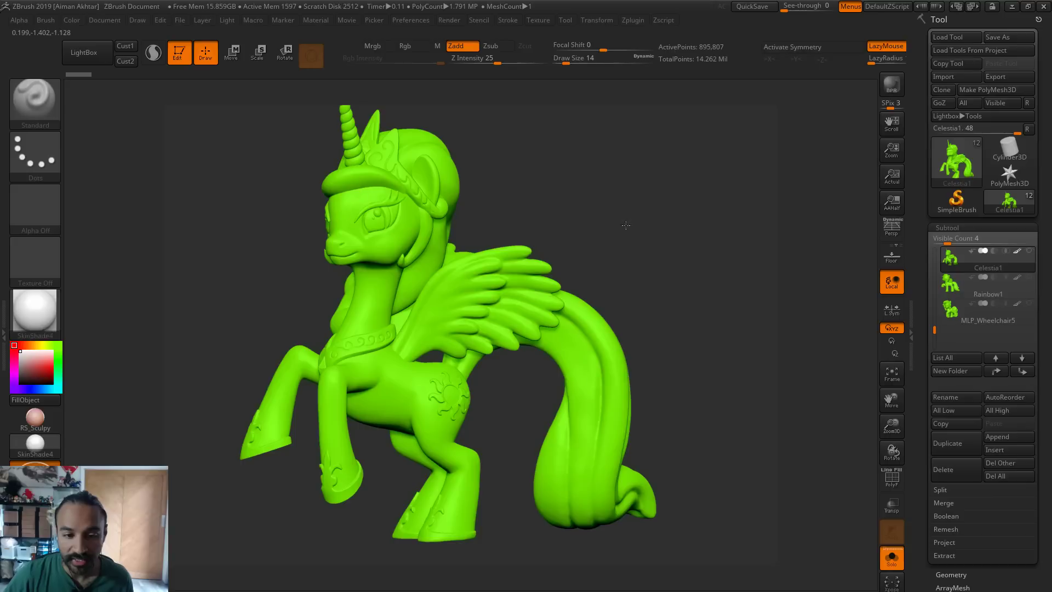
{"action": "left_click_drag", "start_coordinate": [625, 224], "coordinate": [849, 231]}
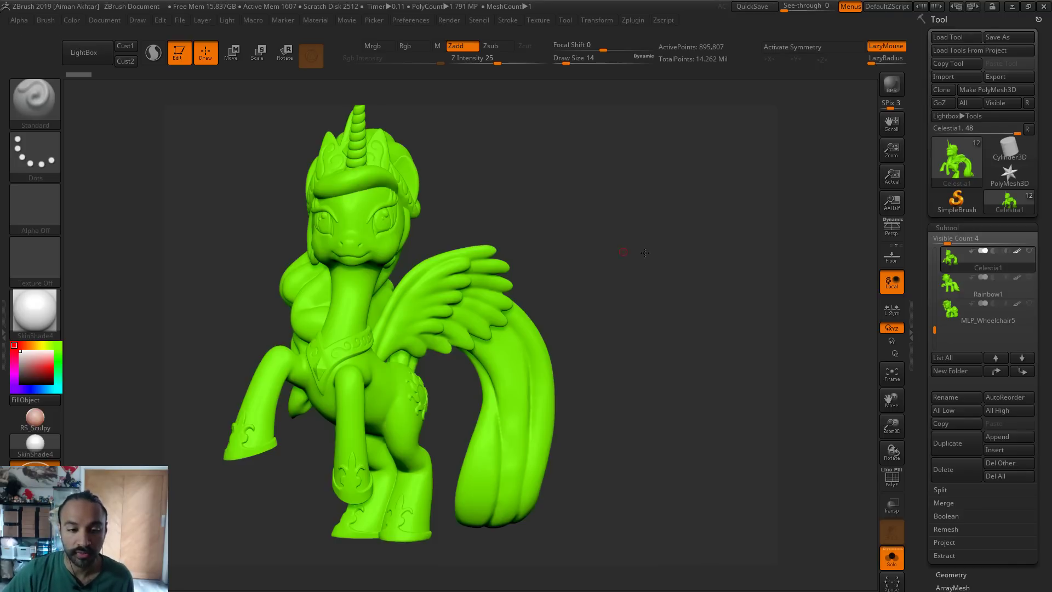
{"action": "left_click_drag", "start_coordinate": [668, 254], "coordinate": [655, 260]}
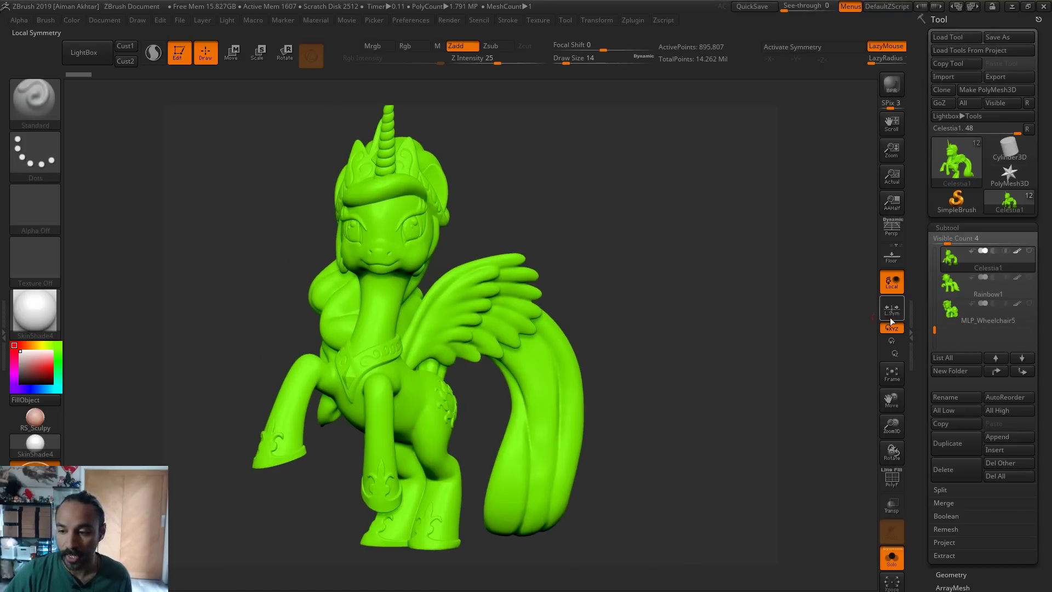
Select the Rainbow1 subtool and examine the green pony from the front and side
{"action": "left_click", "coordinate": [950, 294]}
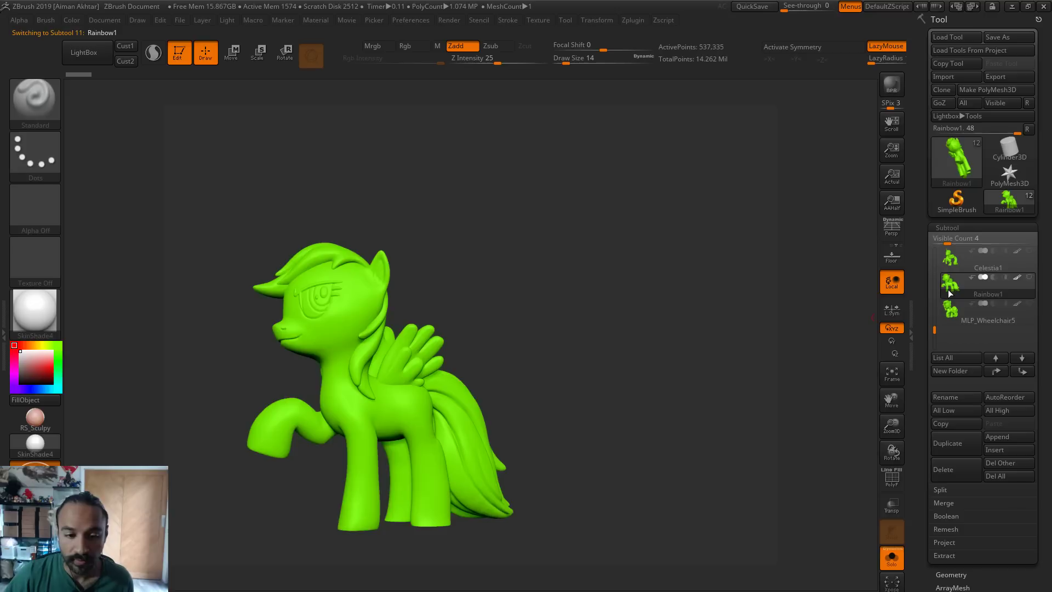
{"action": "left_click_drag", "start_coordinate": [627, 354], "coordinate": [680, 371]}
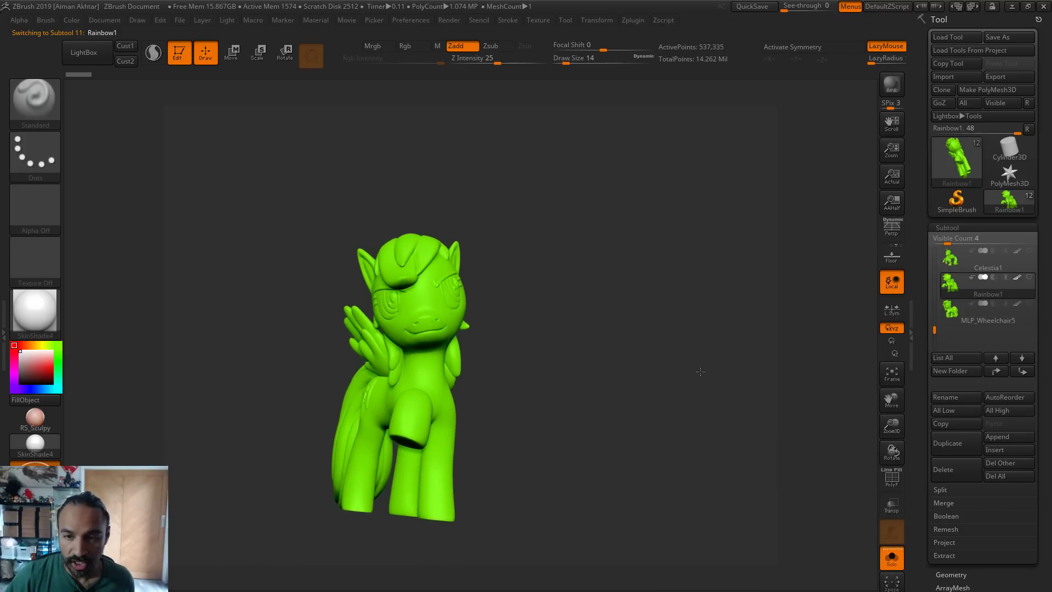
{"action": "left_click_drag", "start_coordinate": [657, 296], "coordinate": [617, 320]}
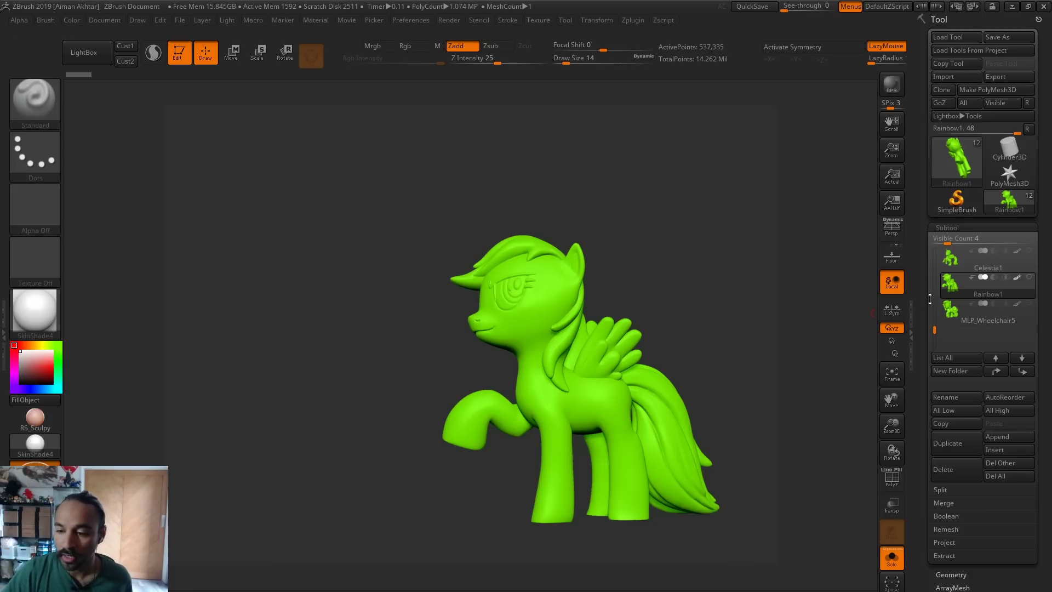
Select the MLP_Wheelchair5 subtool and examine the curly-maned green pony from the front and side
{"action": "left_click", "coordinate": [954, 310]}
{"action": "key", "text": "f"}
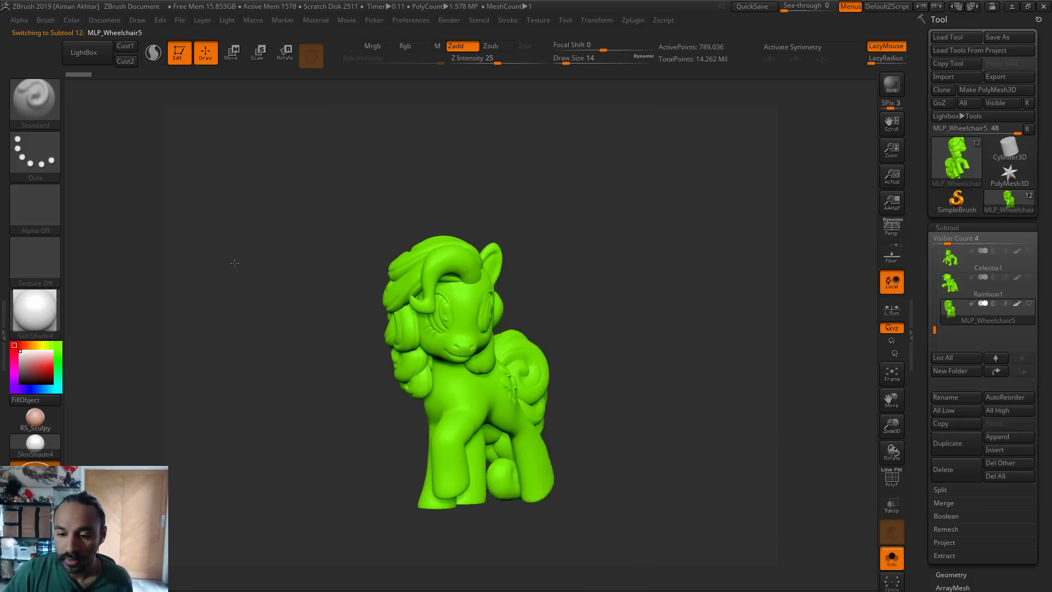
{"action": "left_click_drag", "start_coordinate": [733, 395], "coordinate": [640, 388]}
{"action": "left_click_drag", "start_coordinate": [456, 322], "coordinate": [542, 274]}
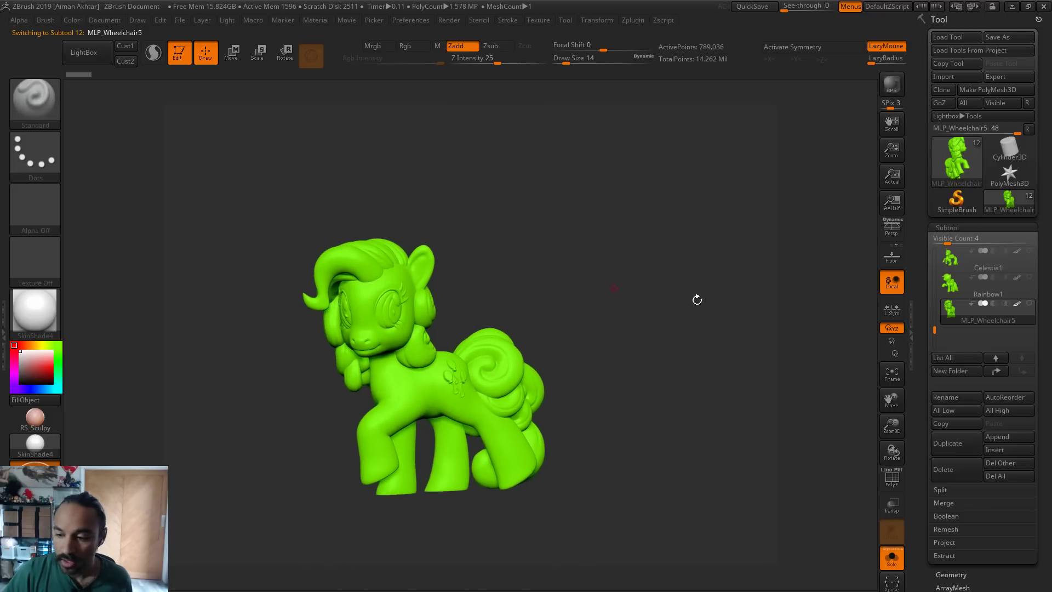
Go back through Rainbow1 to the Celestia1 subtool and frame the whole green unicorn
{"action": "left_click", "coordinate": [951, 284]}
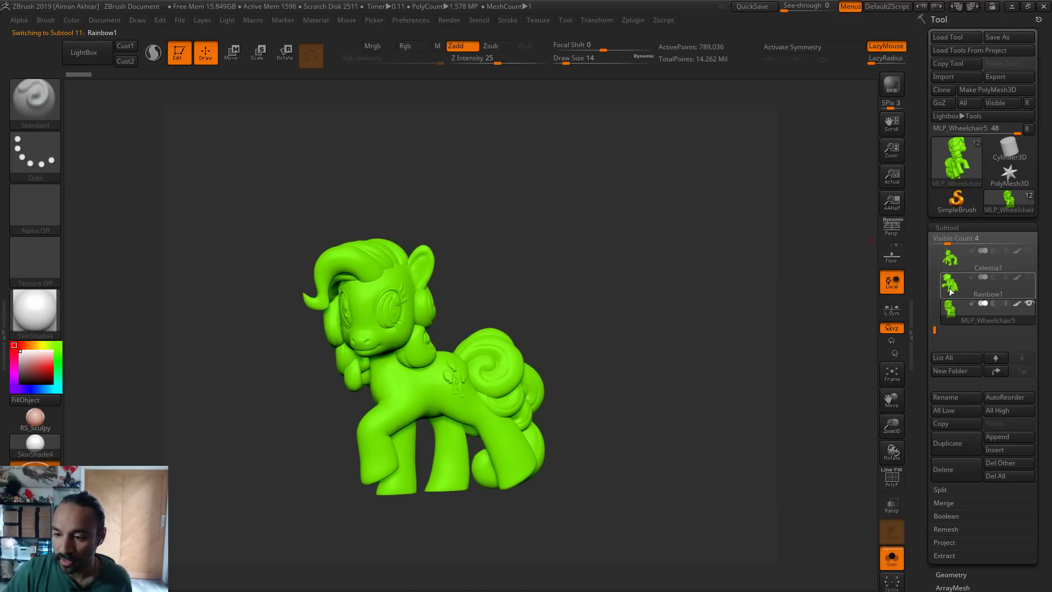
{"action": "left_click", "coordinate": [951, 259]}
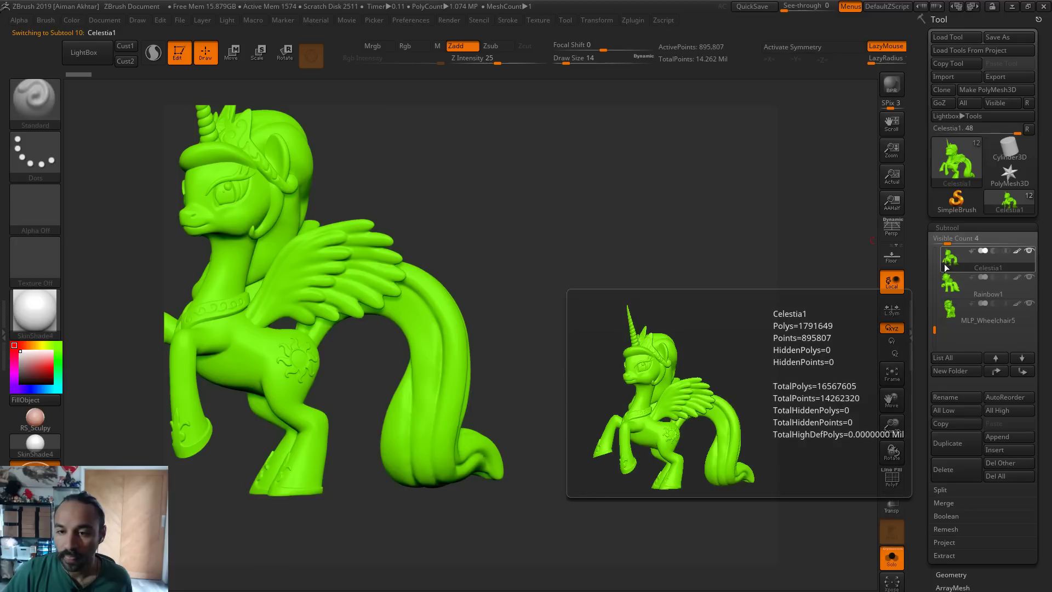
{"action": "left_click_drag", "start_coordinate": [544, 248], "coordinate": [504, 251], "text": "alt"}
{"action": "key", "text": "f"}
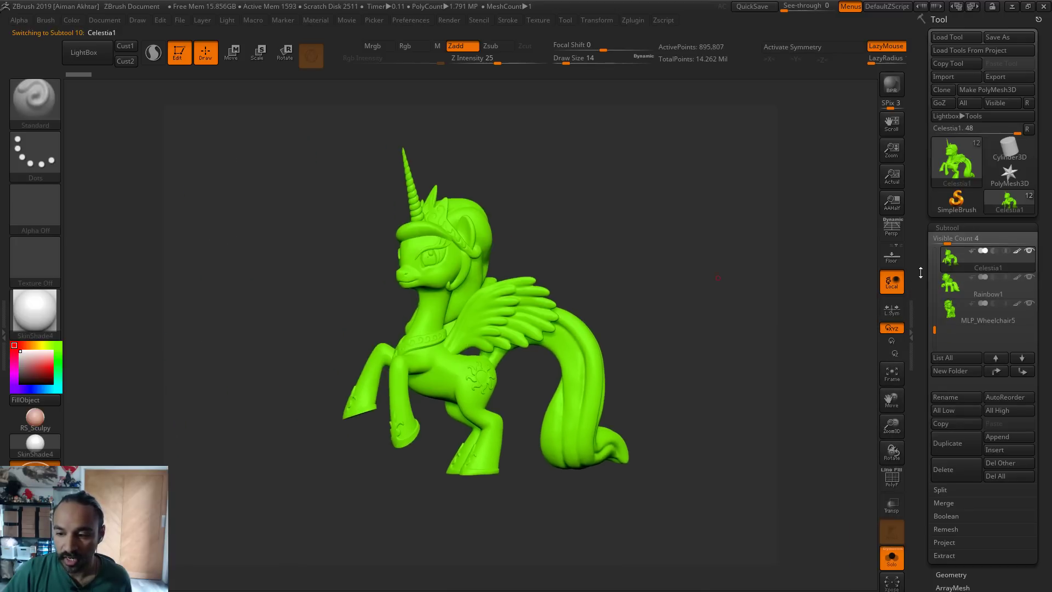
Look through the Rainbow1 and MLP_Wheelchair5 subtools, select MLP_Wheelchair4, and turn Solo off to show the whole carriage scene
{"action": "left_click", "coordinate": [951, 285]}
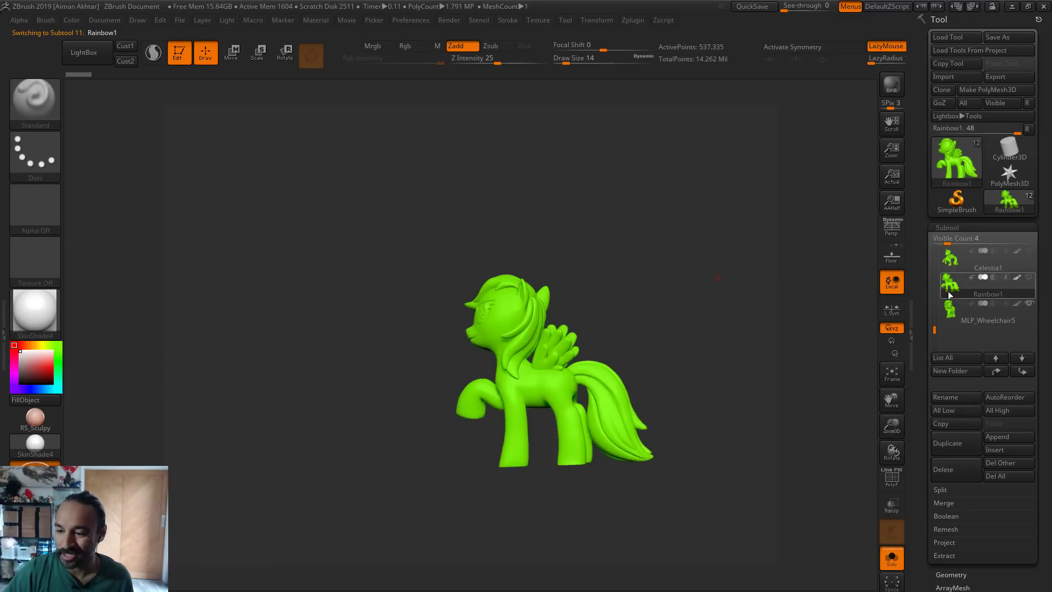
{"action": "left_click", "coordinate": [949, 310]}
{"action": "left_click_drag", "start_coordinate": [935, 322], "coordinate": [939, 251]}
{"action": "left_click", "coordinate": [953, 257]}
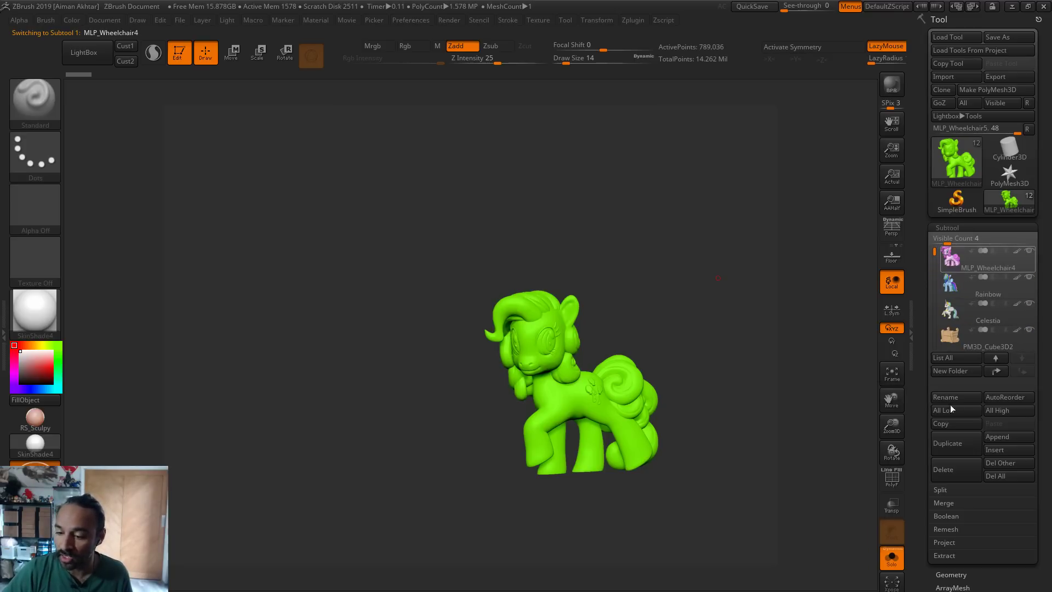
{"action": "left_click", "coordinate": [890, 560]}
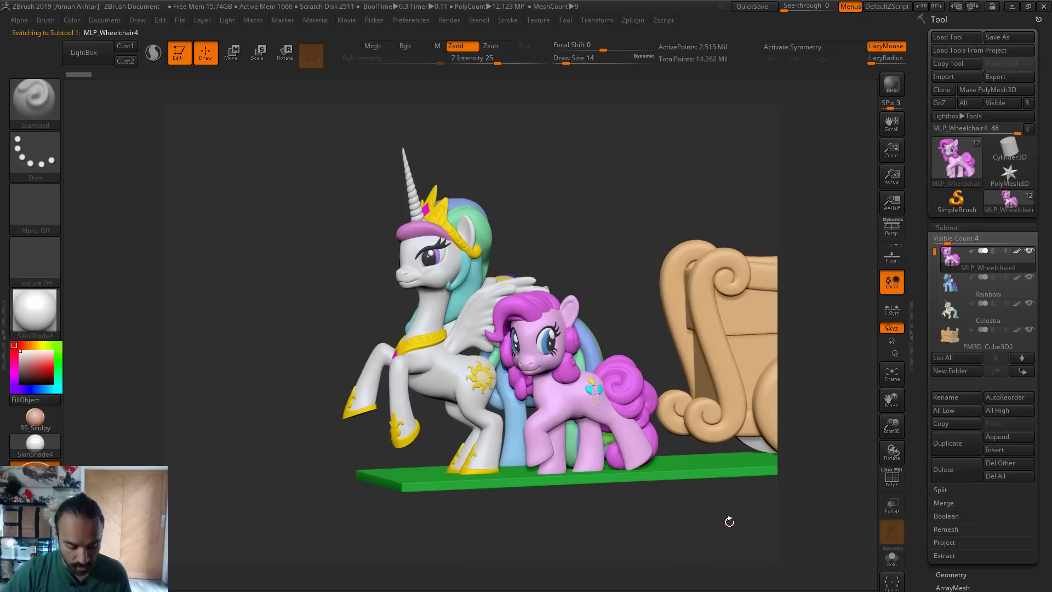
{"action": "left_click_drag", "start_coordinate": [710, 521], "coordinate": [731, 520]}
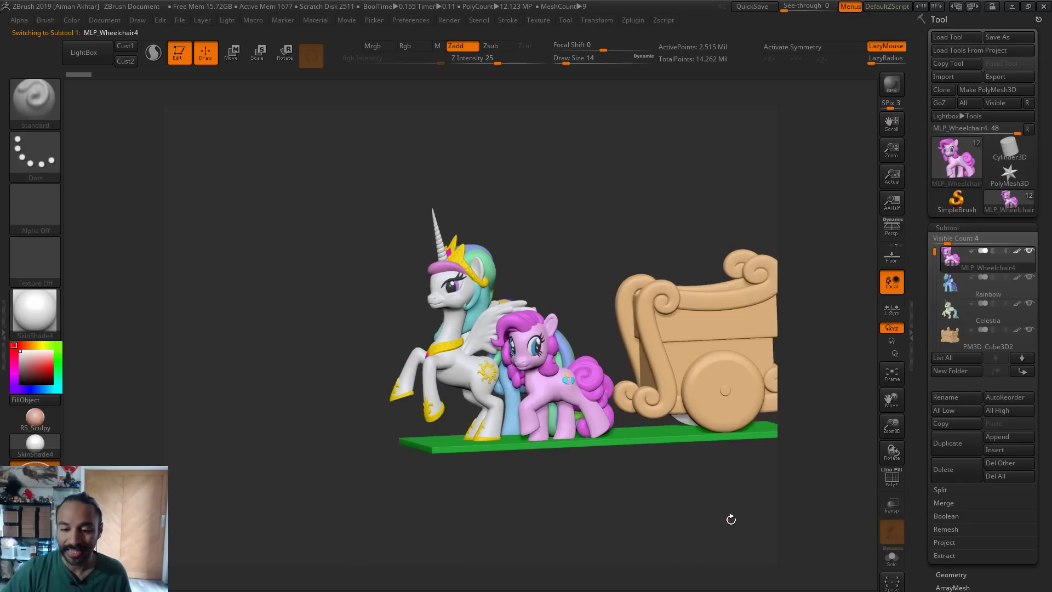
{"action": "left_click_drag", "start_coordinate": [599, 527], "coordinate": [610, 526]}
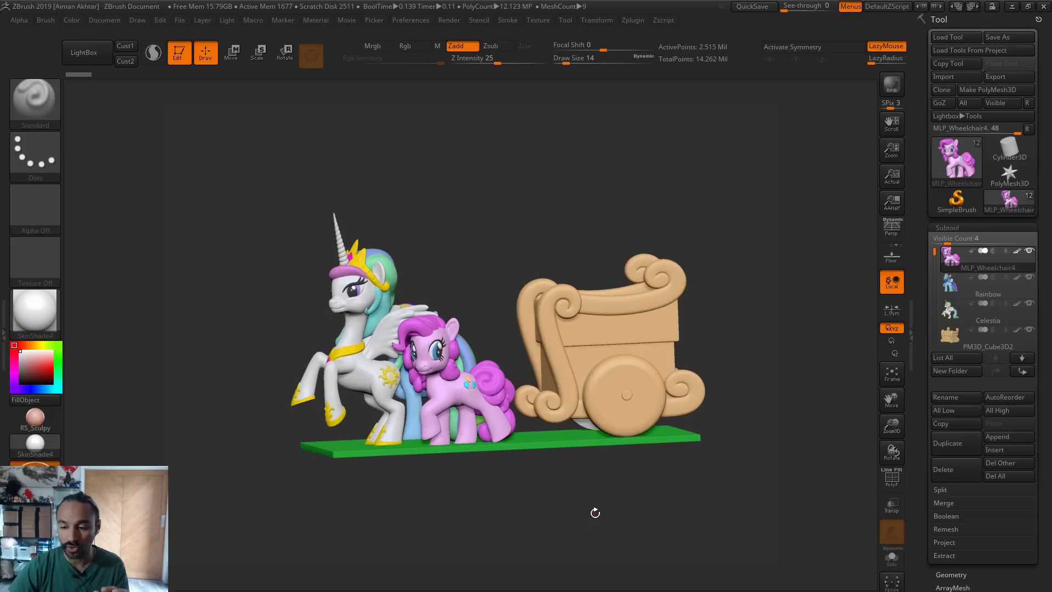
Select the carriage wheel subtool PM3D_Cylinder3D1 and examine the scene from the side, the back and below the base
{"action": "left_click_drag", "start_coordinate": [595, 513], "coordinate": [562, 461]}
{"action": "left_click", "coordinate": [615, 373], "text": "alt"}
{"action": "left_click_drag", "start_coordinate": [550, 533], "coordinate": [578, 318]}
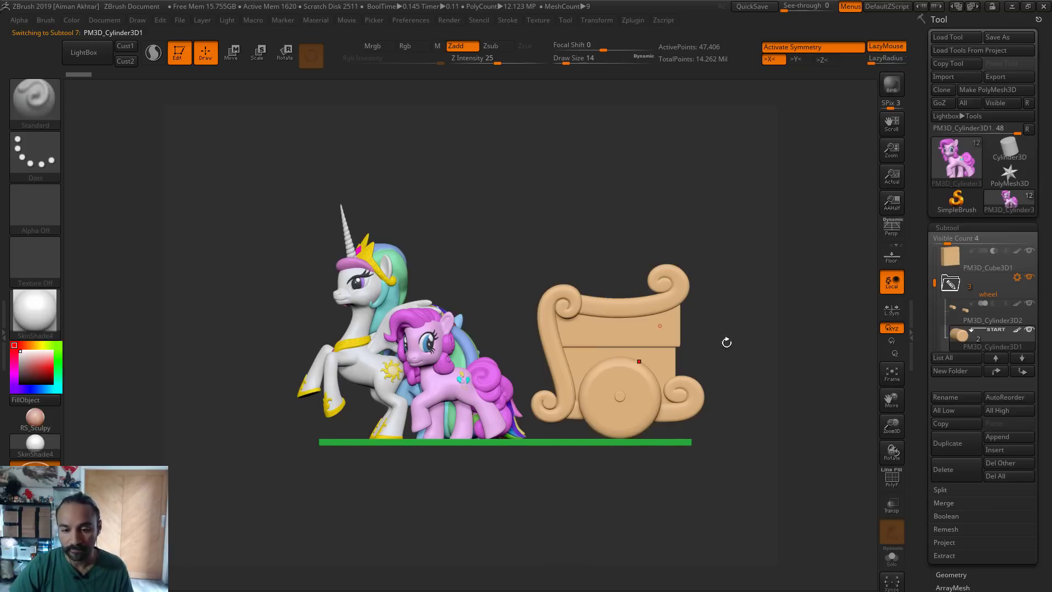
{"action": "left_click_drag", "start_coordinate": [709, 364], "coordinate": [698, 366]}
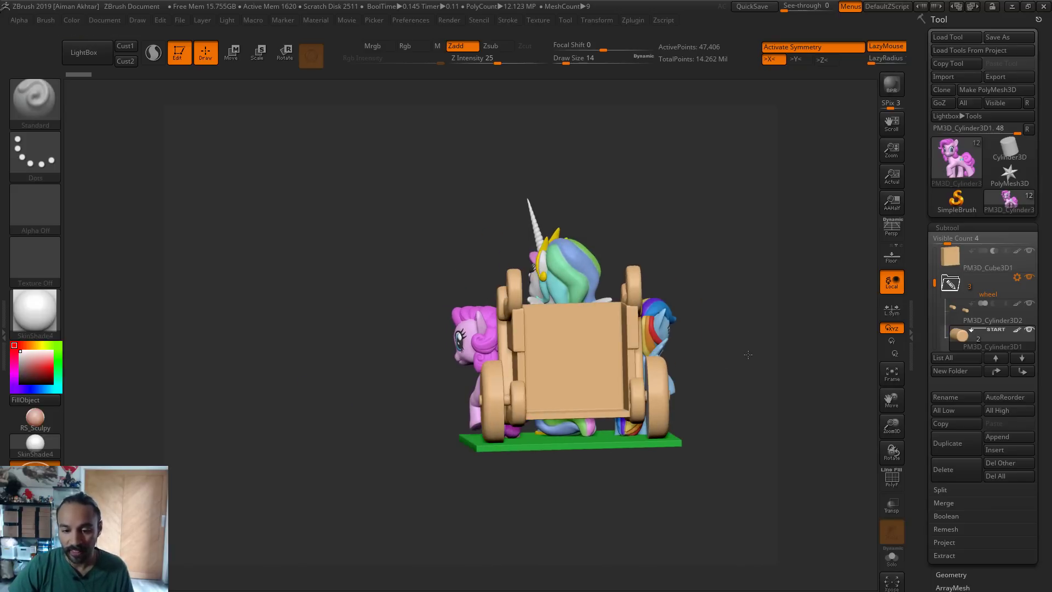
{"action": "left_click_drag", "start_coordinate": [762, 351], "coordinate": [608, 312]}
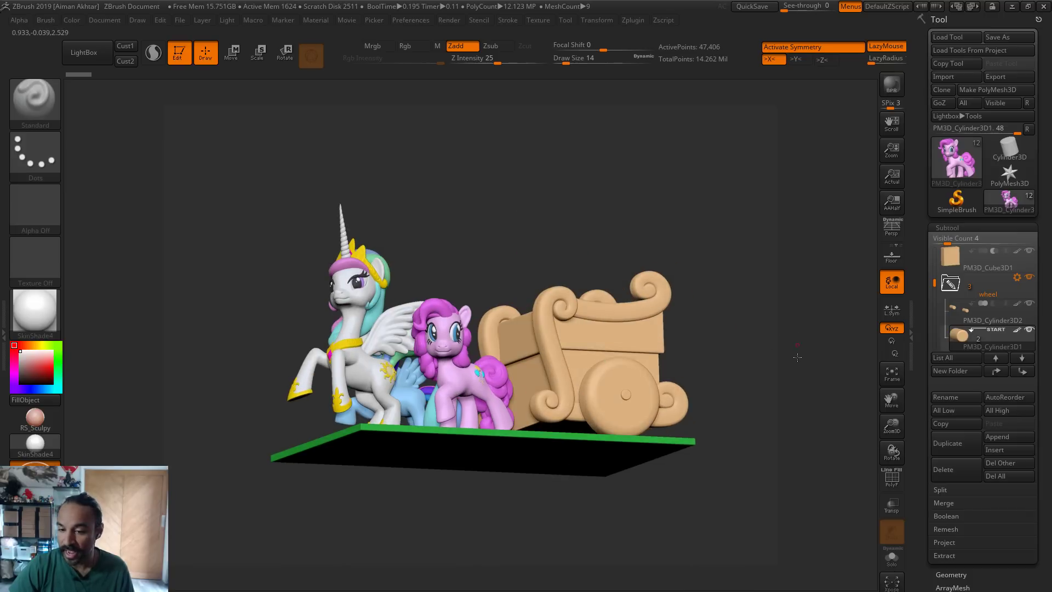
{"action": "left_click_drag", "start_coordinate": [797, 358], "coordinate": [789, 377]}
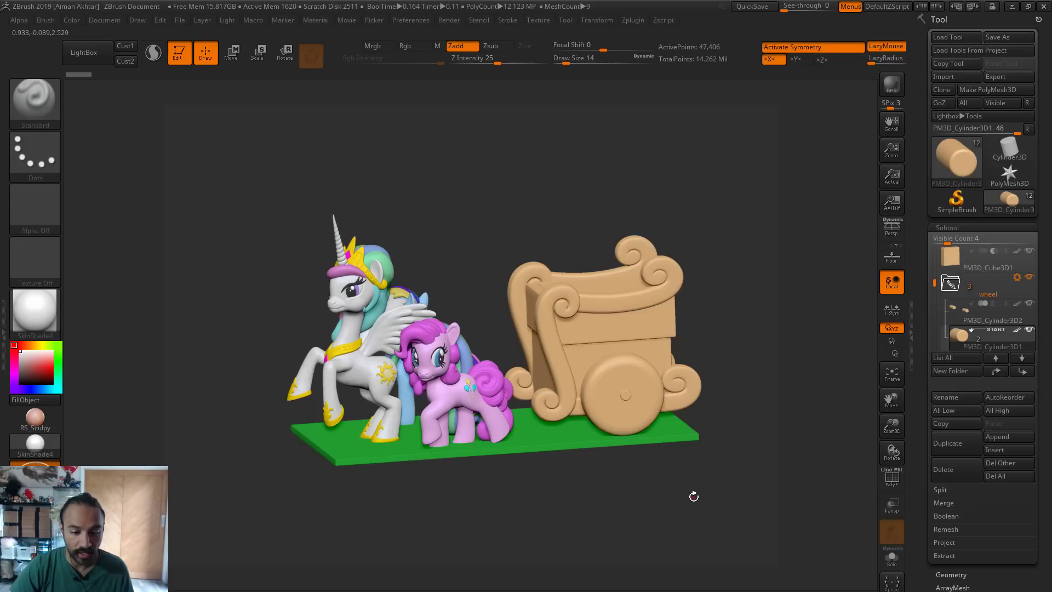
Select the carriage body, go back to the pink pony subtool, and frame the whole scene
{"action": "left_click", "coordinate": [558, 281], "text": "alt"}
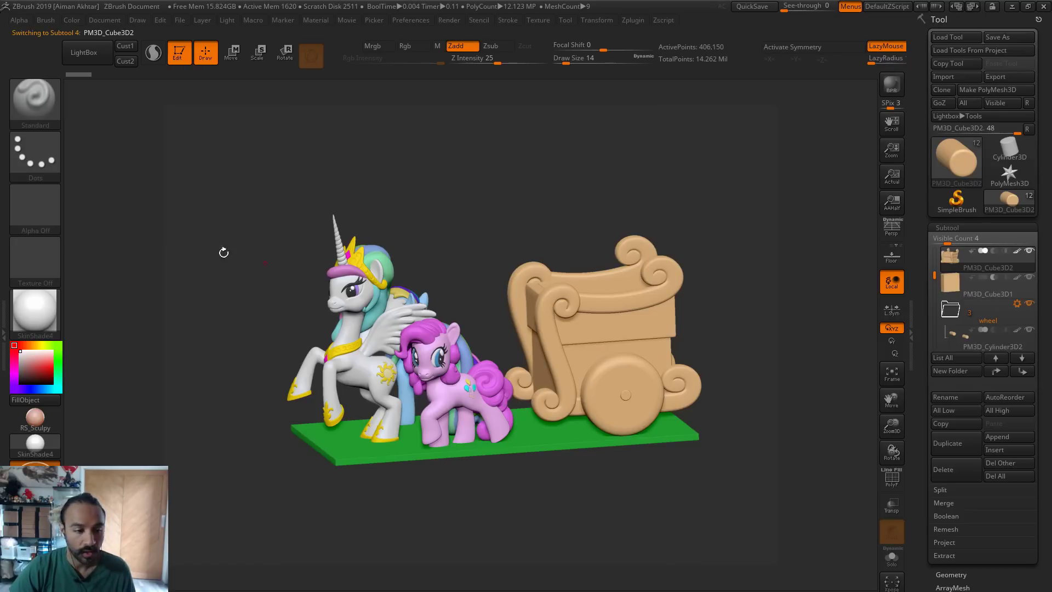
{"action": "left_click", "coordinate": [380, 359], "text": "alt"}
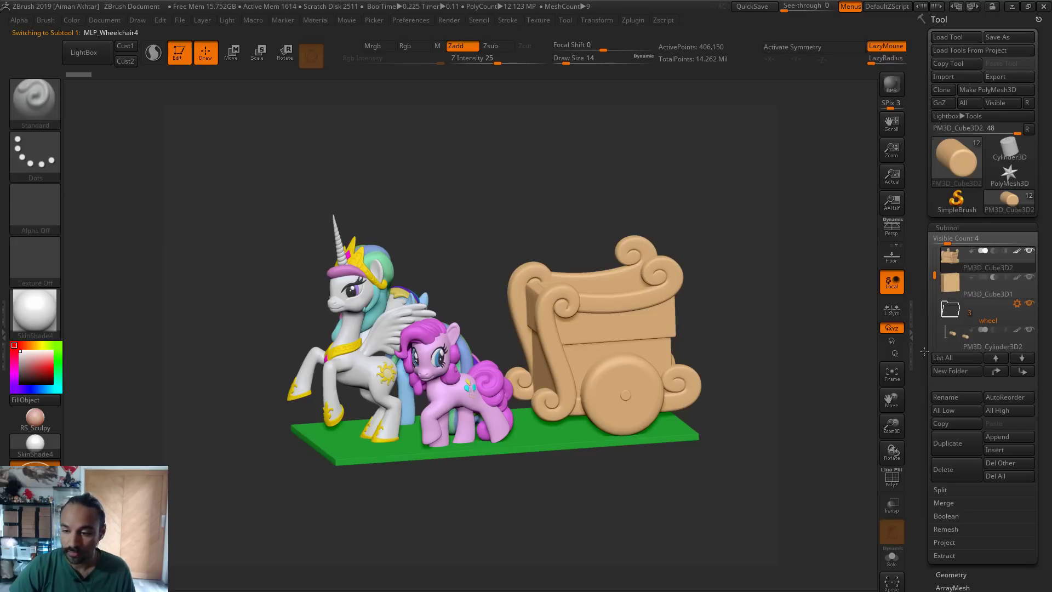
{"action": "left_click_drag", "start_coordinate": [595, 521], "coordinate": [592, 522]}
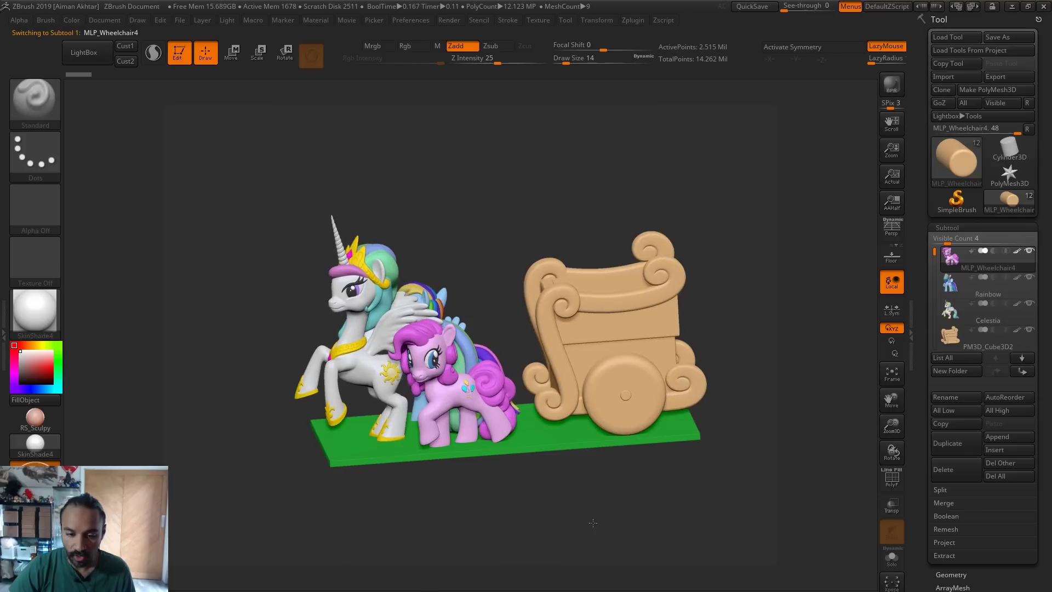
{"action": "key", "text": "f"}
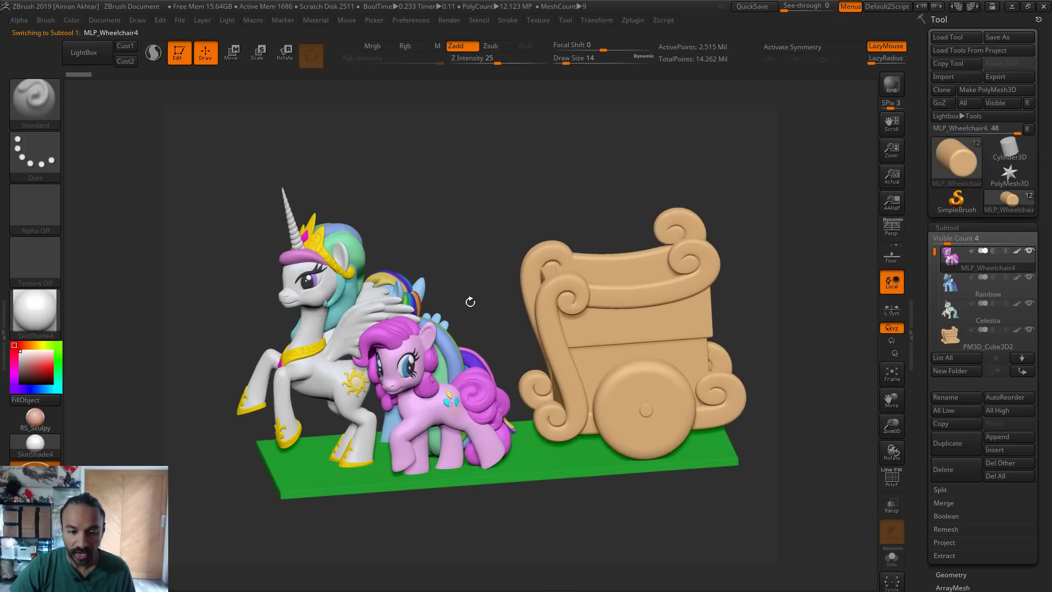
Examine how the three ponies and the carriage are arranged on the green base from high, side and low angles
{"action": "left_click_drag", "start_coordinate": [477, 366], "coordinate": [531, 293]}
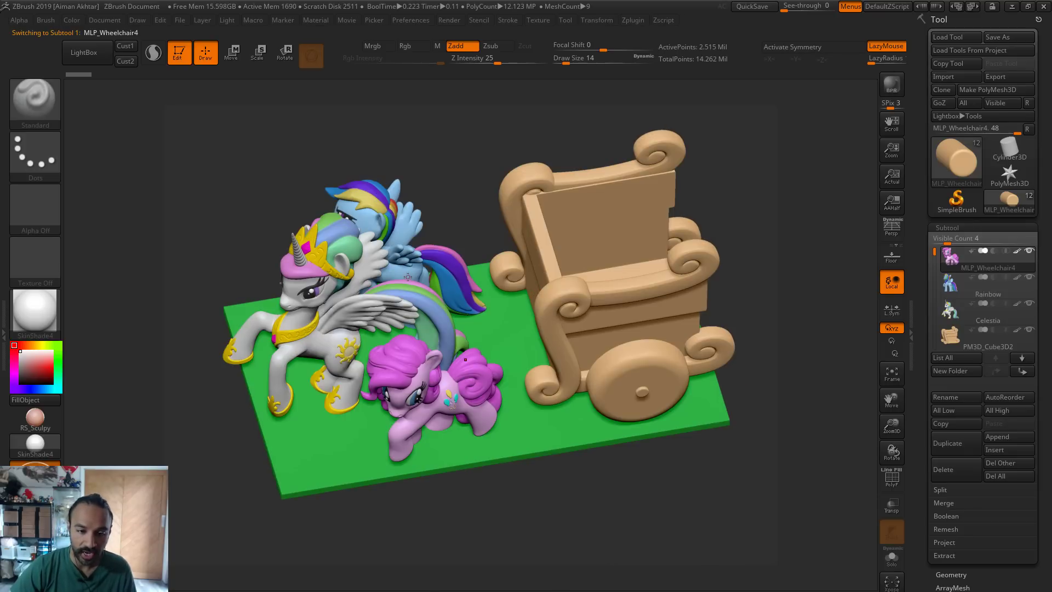
{"action": "left_click_drag", "start_coordinate": [576, 471], "coordinate": [521, 421]}
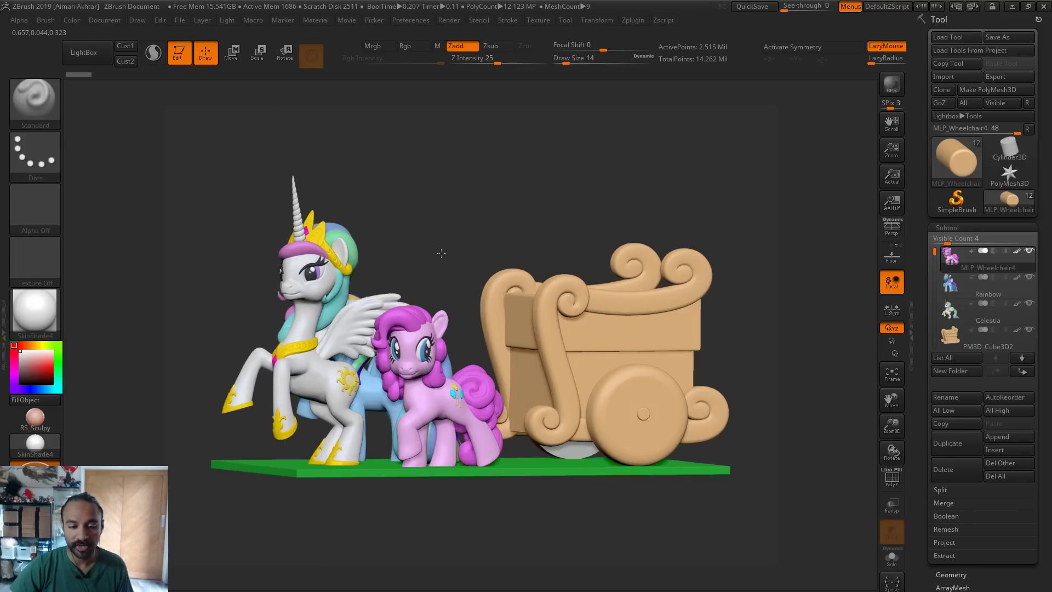
{"action": "left_click_drag", "start_coordinate": [441, 253], "coordinate": [427, 394]}
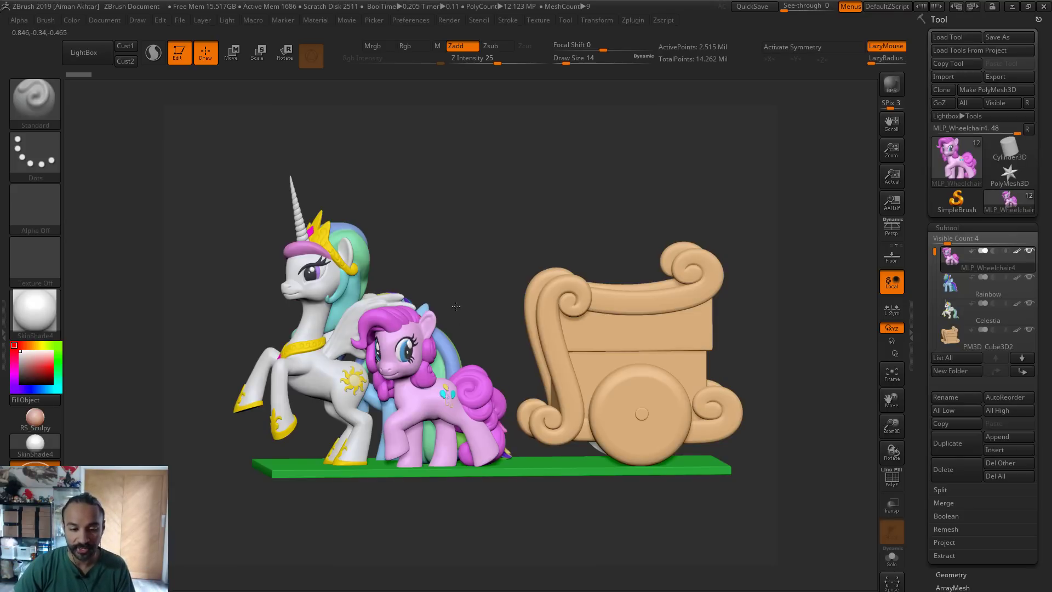
{"action": "left_click_drag", "start_coordinate": [456, 306], "coordinate": [523, 222]}
{"action": "left_click_drag", "start_coordinate": [524, 263], "coordinate": [465, 307]}
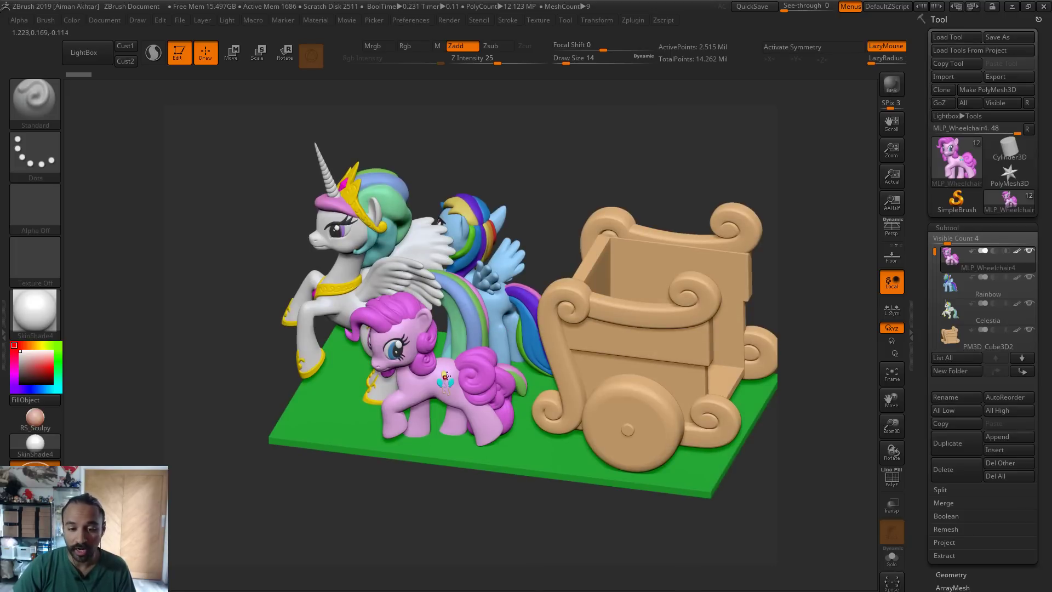
{"action": "left_click_drag", "start_coordinate": [562, 208], "coordinate": [571, 193]}
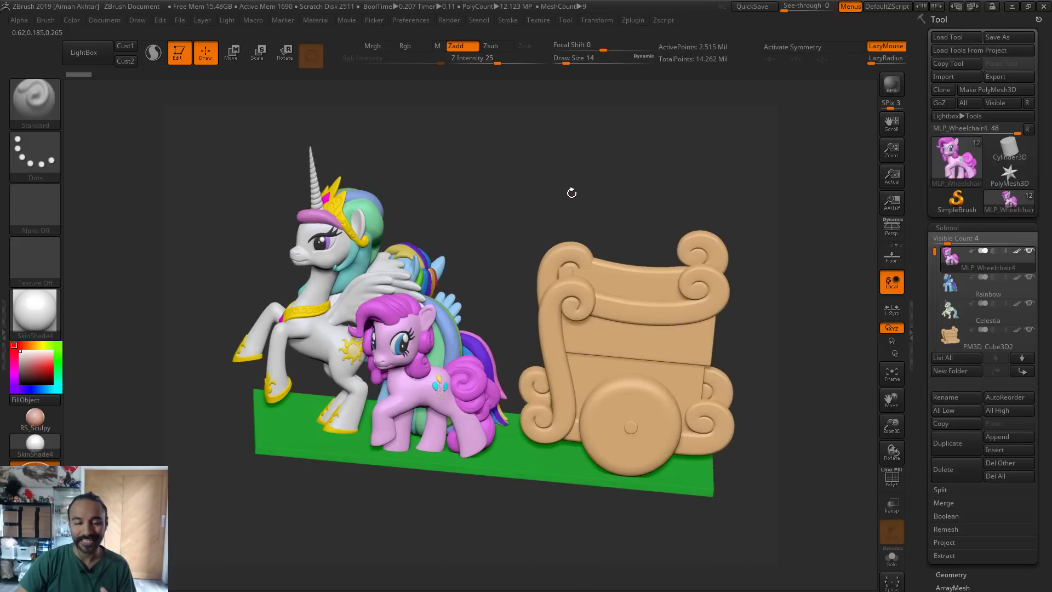
{"action": "mouse_move", "coordinate": [498, 236]}
{"action": "left_mouse_down"}
{"action": "mouse_move", "coordinate": [502, 220]}
{"action": "mouse_move", "coordinate": [487, 225]}
{"action": "left_mouse_up"}
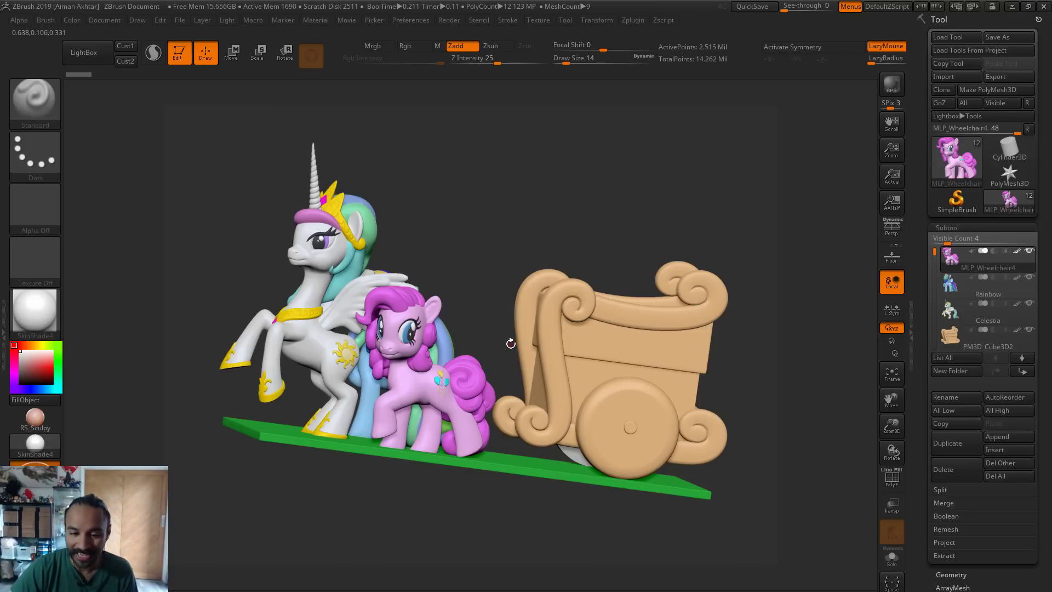
{"action": "left_click_drag", "start_coordinate": [484, 291], "coordinate": [484, 291]}
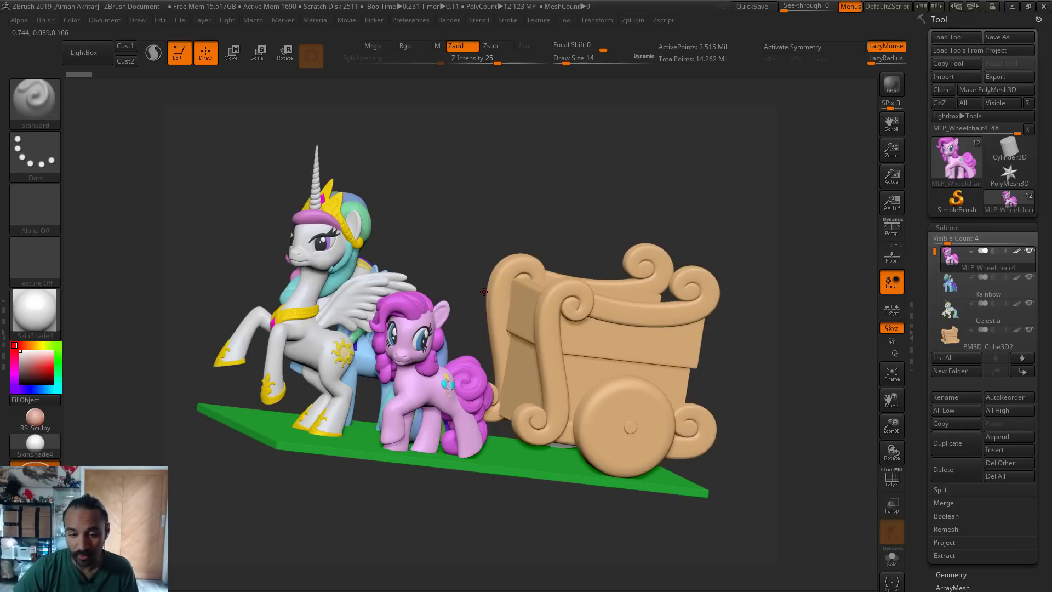
Select the carriage body PM3D_Cube3D2 and look through the IMM Ind. Parts, IMM Primitives and IMM PrimitivesH brushes
{"action": "left_click", "coordinate": [603, 301], "text": "alt"}
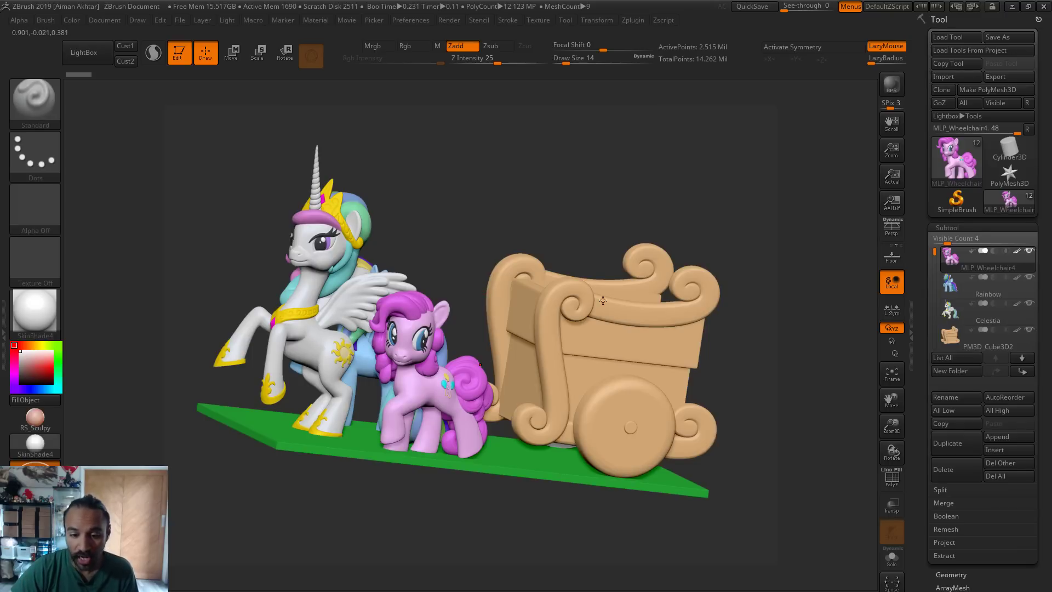
{"action": "left_click", "coordinate": [42, 122]}
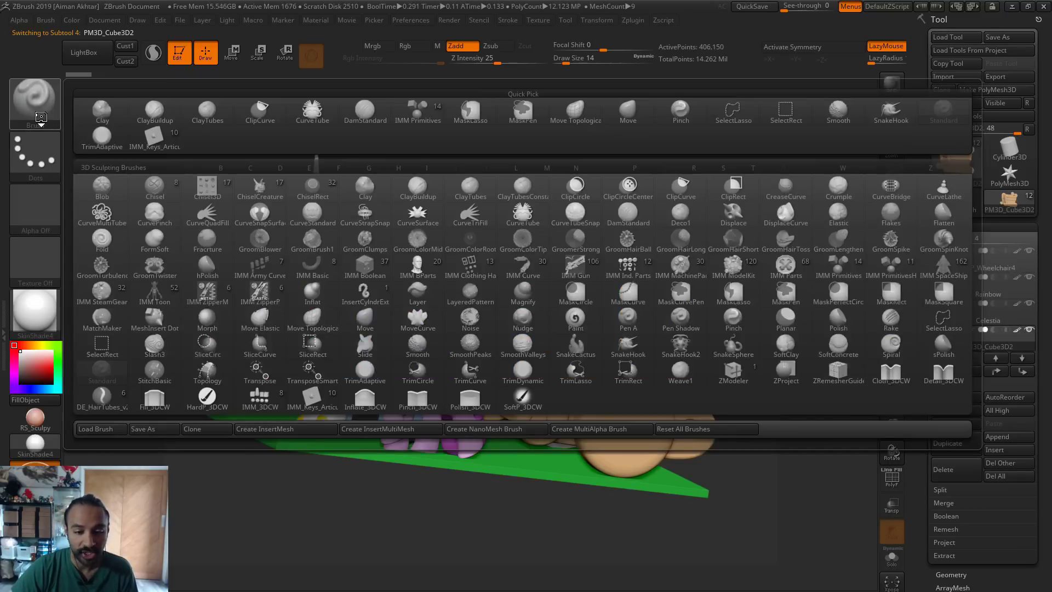
{"action": "left_click", "coordinate": [642, 277]}
{"action": "left_click", "coordinate": [34, 100]}
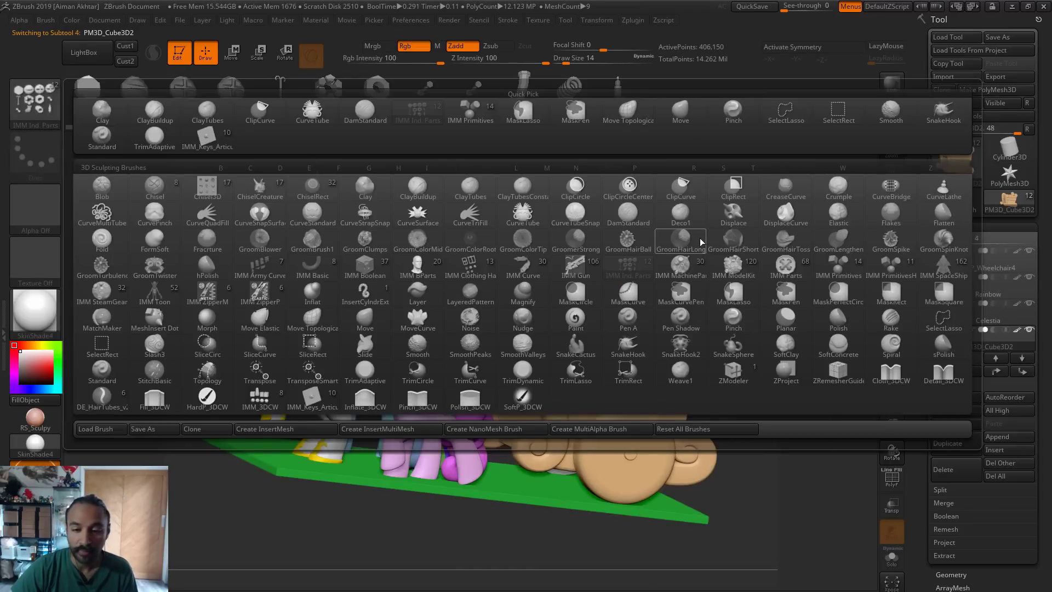
{"action": "left_click", "coordinate": [830, 273]}
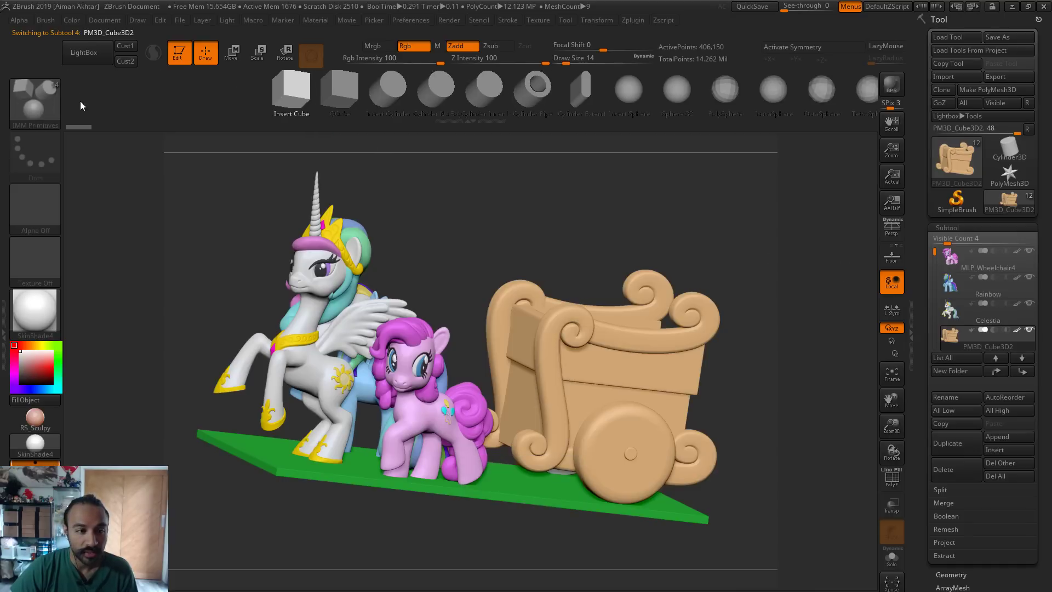
{"action": "left_click", "coordinate": [36, 103]}
{"action": "left_click", "coordinate": [888, 269]}
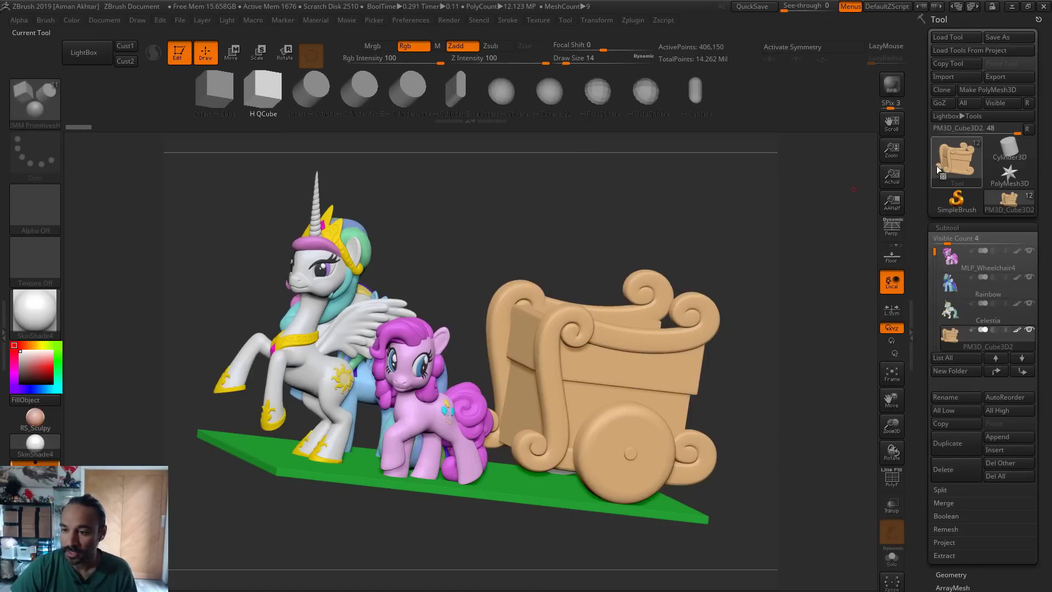
Switch to the Ring3D primitive, choose the Move brush, and convert the ring into a PolyMesh3D
{"action": "left_click", "coordinate": [956, 159]}
{"action": "left_click", "coordinate": [777, 222]}
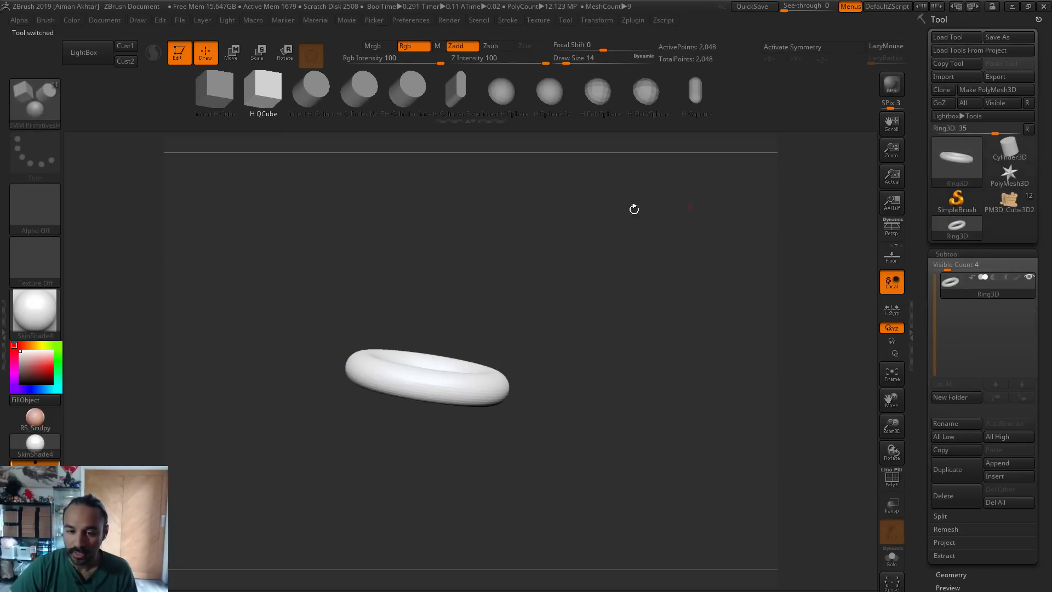
{"action": "key", "text": "b"}
{"action": "key", "text": "m"}
{"action": "key", "text": "v"}
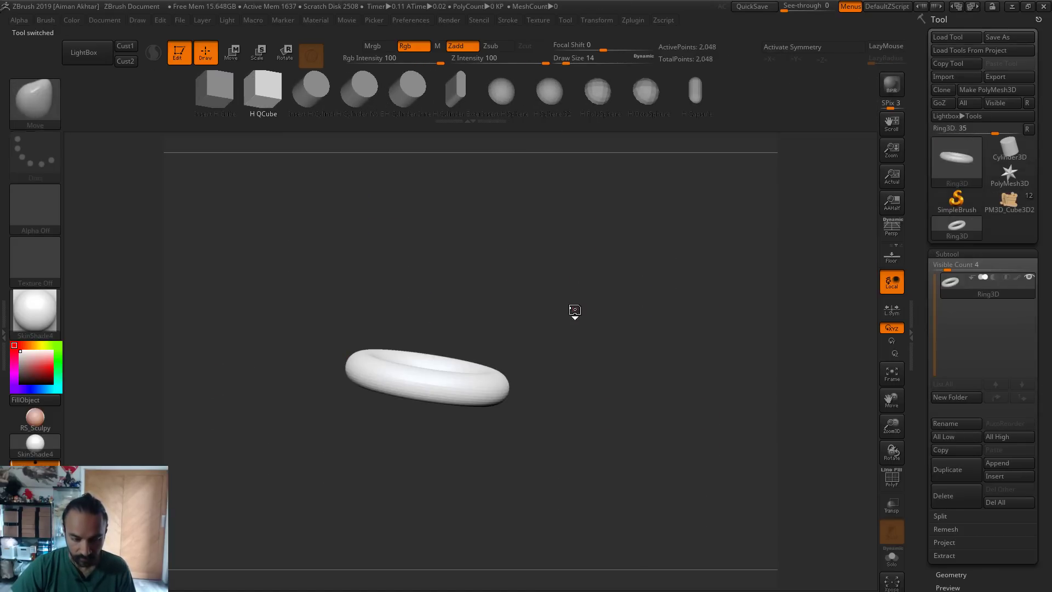
{"action": "mouse_move", "coordinate": [570, 308]}
{"action": "left_mouse_down"}
{"action": "mouse_move", "coordinate": [606, 380]}
{"action": "mouse_move", "coordinate": [580, 461]}
{"action": "mouse_move", "coordinate": [635, 434]}
{"action": "mouse_move", "coordinate": [577, 431]}
{"action": "mouse_move", "coordinate": [794, 284]}
{"action": "left_mouse_up"}
{"action": "left_click", "coordinate": [975, 90]}
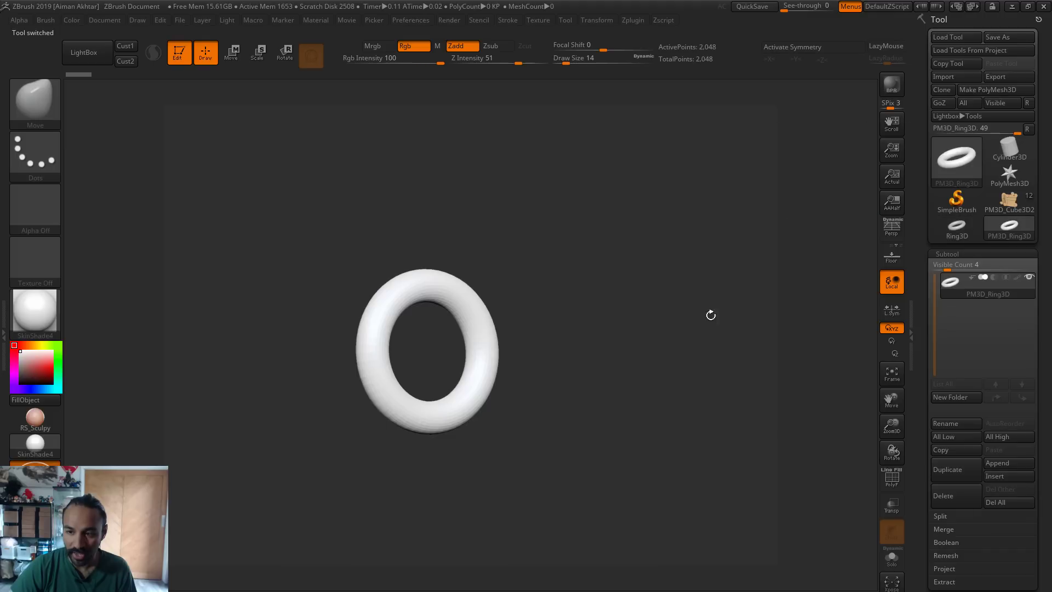
Turn the ring edge-on to the view and create a new InsertMesh brush from it
{"action": "left_click_drag", "start_coordinate": [675, 383], "coordinate": [656, 403]}
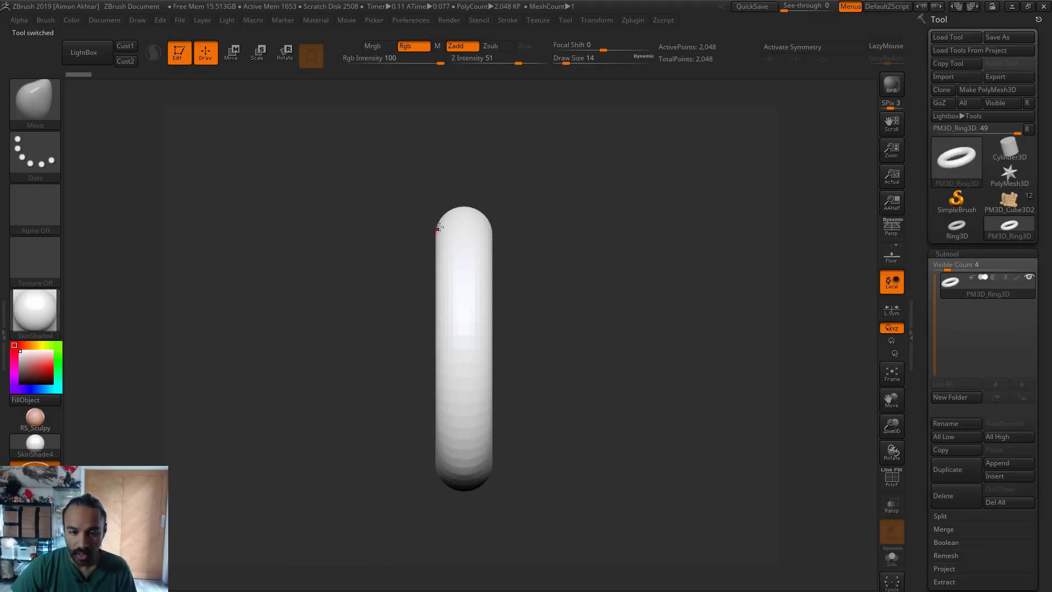
{"action": "left_click", "coordinate": [34, 100]}
{"action": "left_click", "coordinate": [284, 428]}
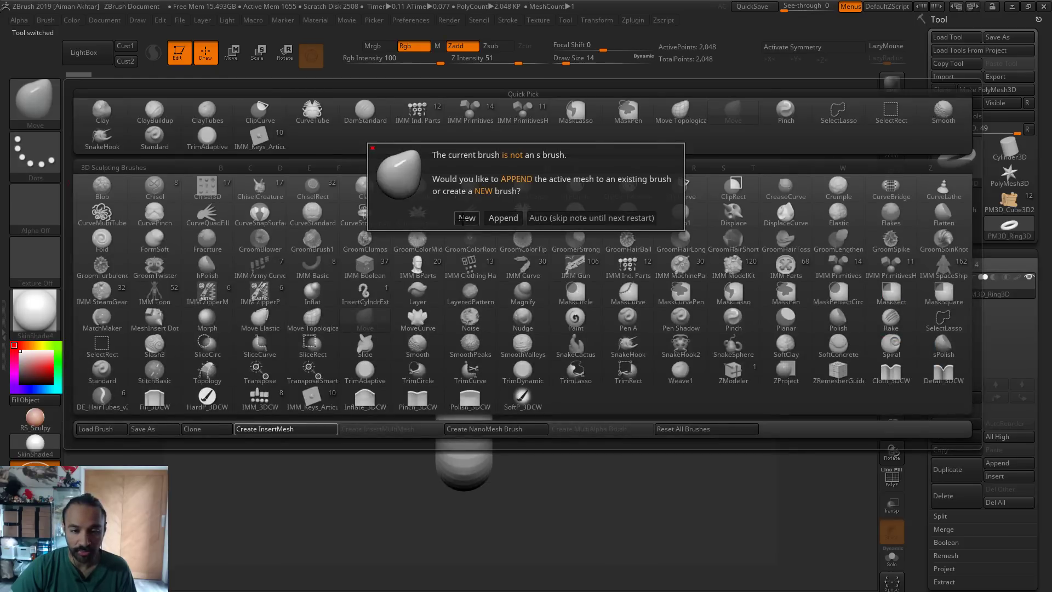
{"action": "left_click", "coordinate": [467, 218]}
Return to the carriage tool, isolate the carriage body with Solo, and face its front panel
{"action": "mouse_move", "coordinate": [507, 384]}
{"action": "left_mouse_down"}
{"action": "mouse_move", "coordinate": [567, 390]}
{"action": "mouse_move", "coordinate": [526, 384]}
{"action": "left_mouse_up"}
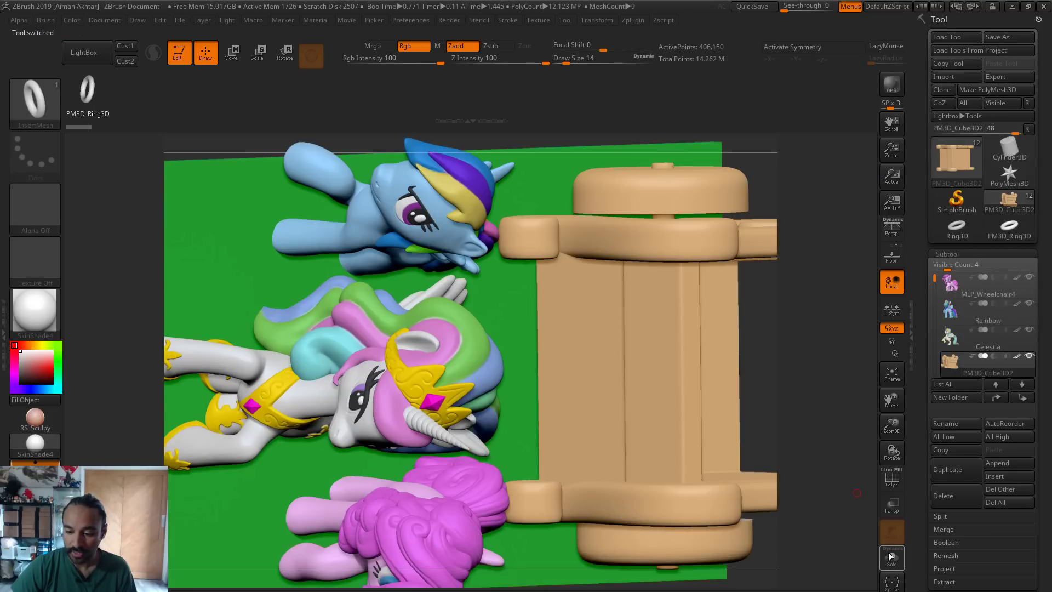
{"action": "left_click", "coordinate": [892, 556]}
{"action": "left_click_drag", "start_coordinate": [838, 460], "coordinate": [709, 340]}
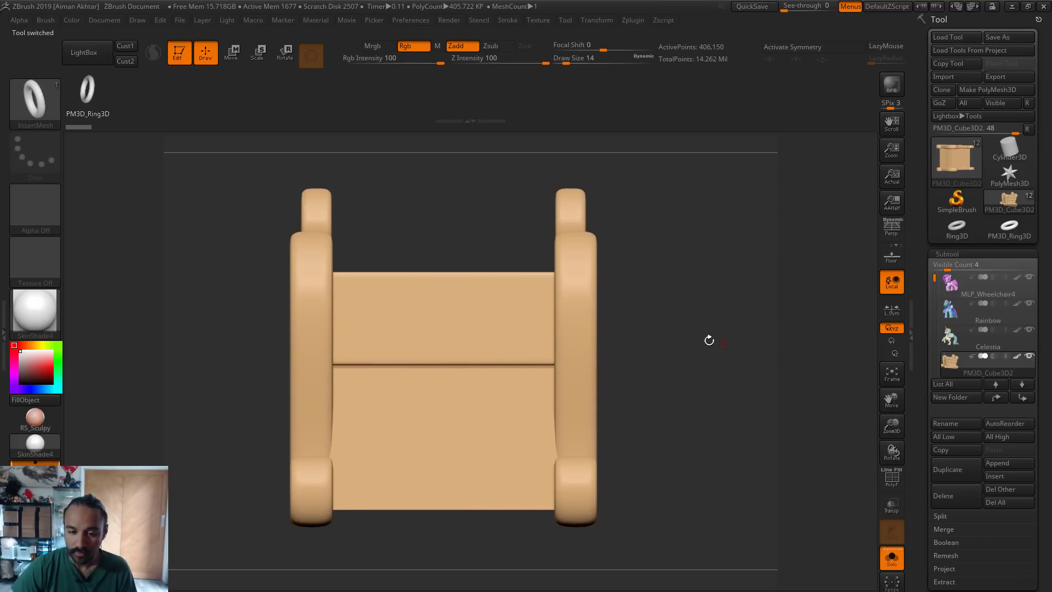
Turn on X symmetry, insert an upright ring at the centre of the carriage's upper front panel, and check it from the side
{"action": "key", "text": "x"}
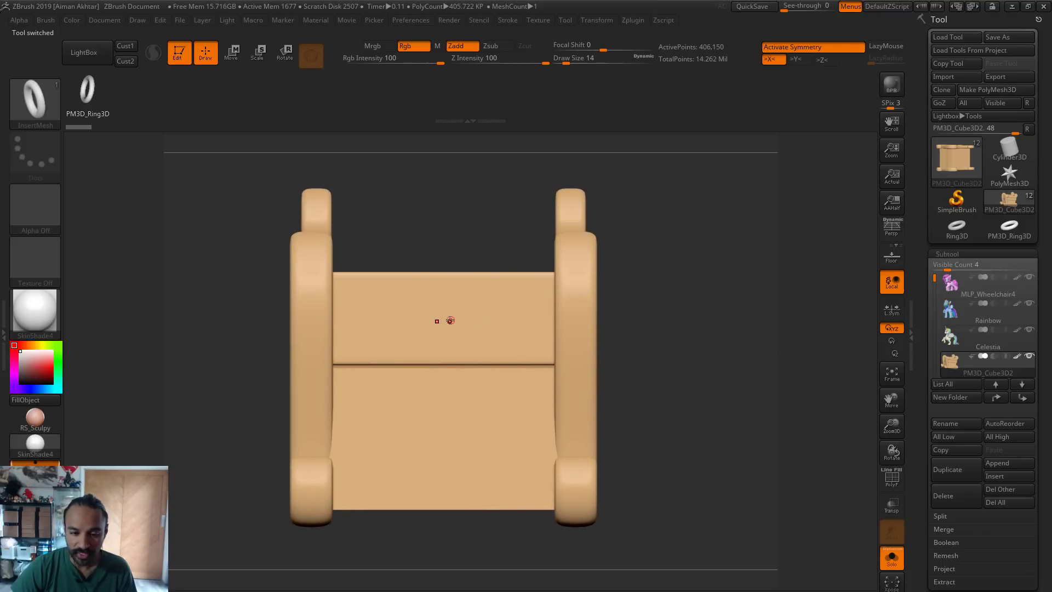
{"action": "left_click_drag", "start_coordinate": [444, 320], "coordinate": [446, 351]}
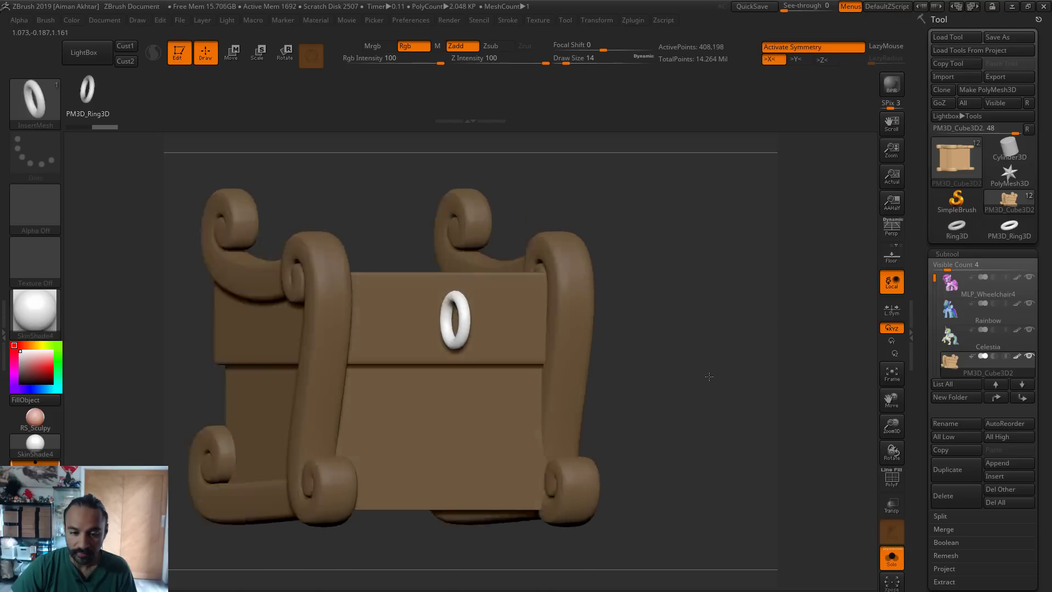
{"action": "left_click_drag", "start_coordinate": [709, 376], "coordinate": [383, 153]}
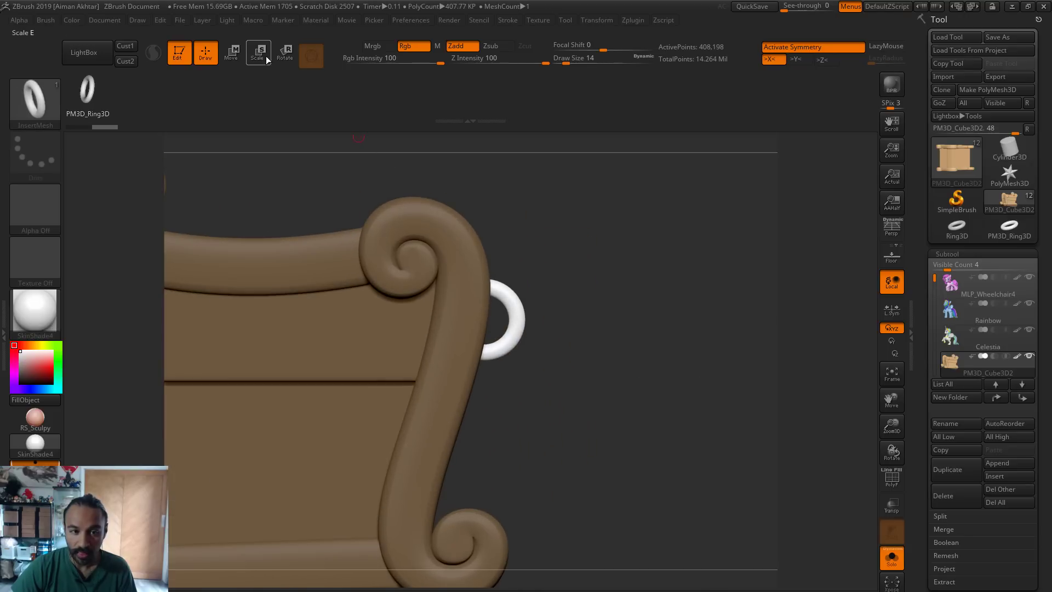
Check the ring's placement on the carriage front from several angles and turn off Solo to show the whole scene
{"action": "left_click", "coordinate": [231, 52]}
{"action": "left_click_drag", "start_coordinate": [634, 241], "coordinate": [321, 351]}
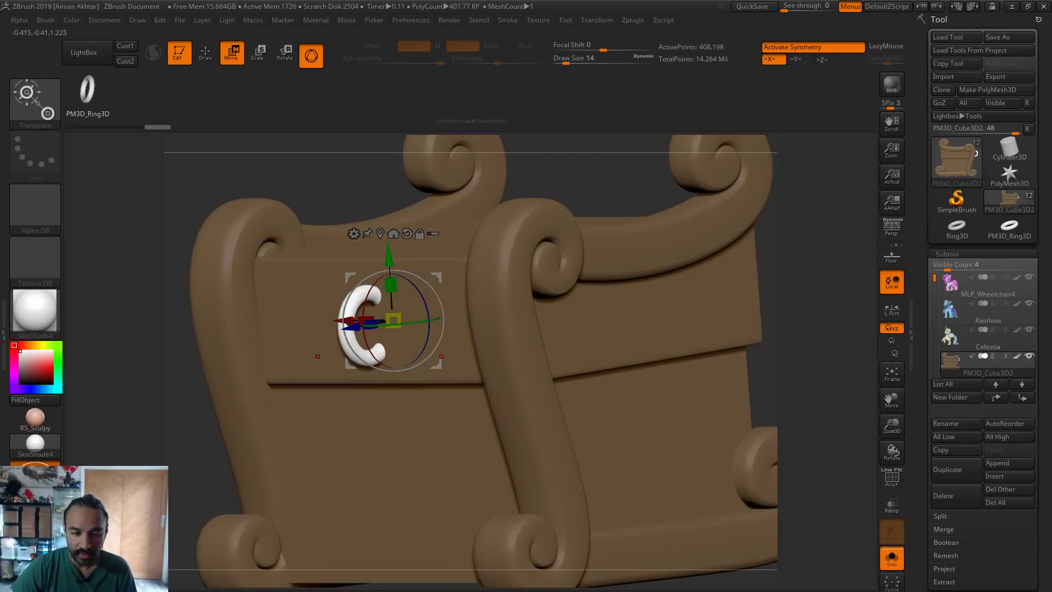
{"action": "left_click_drag", "start_coordinate": [146, 408], "coordinate": [236, 395]}
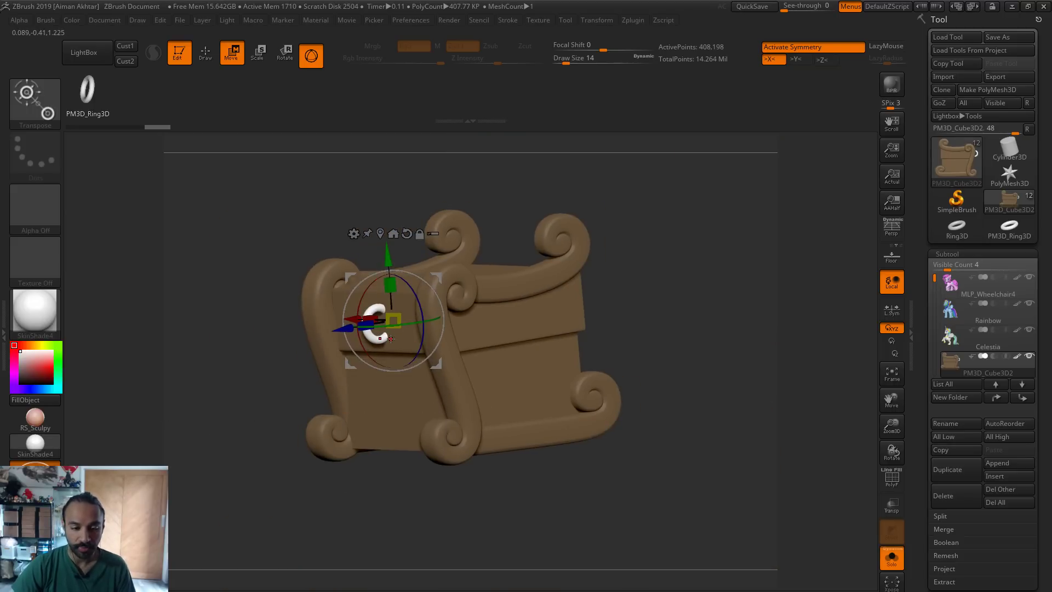
{"action": "left_click_drag", "start_coordinate": [493, 493], "coordinate": [523, 525]}
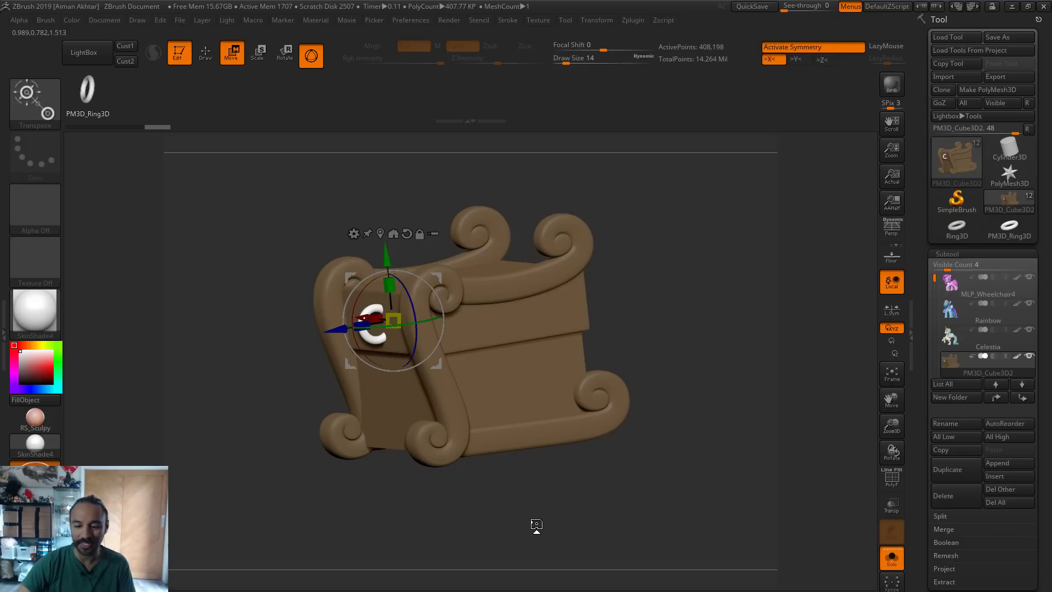
{"action": "left_click", "coordinate": [892, 556]}
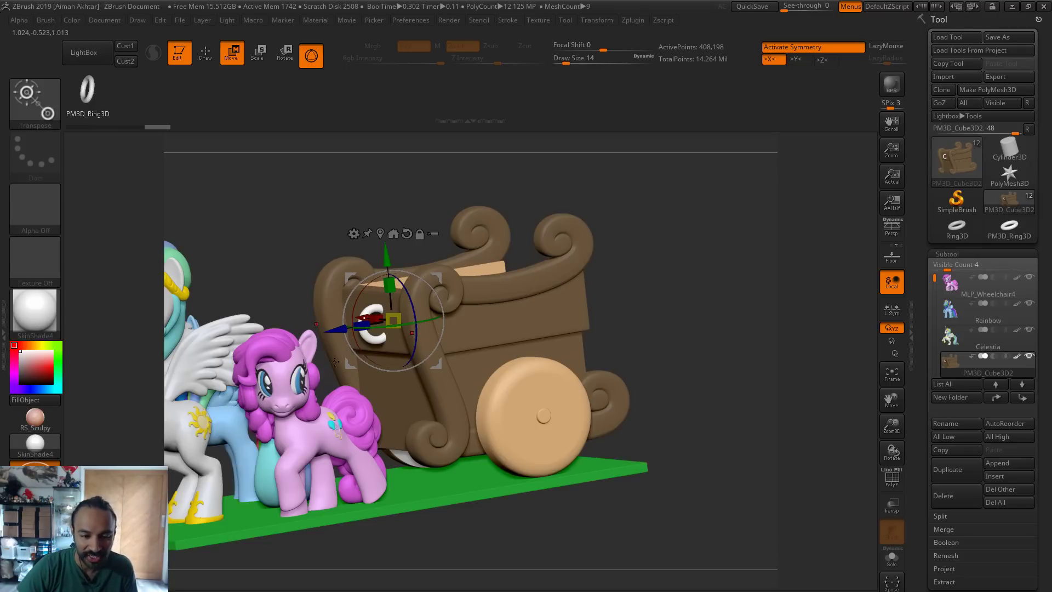
{"action": "left_click", "coordinate": [203, 64]}
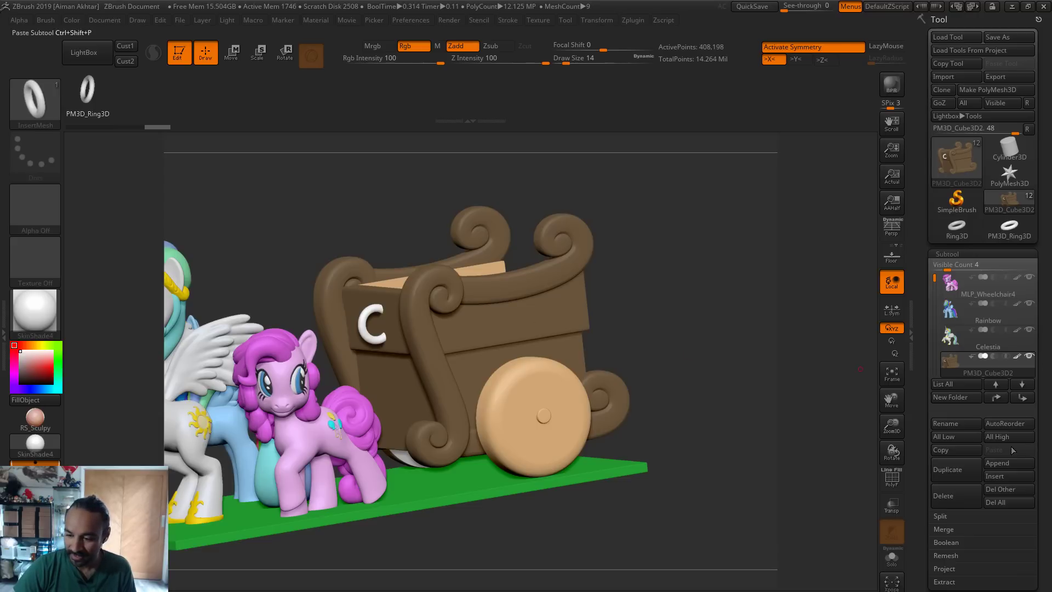
Split the unmasked ring off the carriage body into its own subtool and make that subtool active
{"action": "left_click", "coordinate": [953, 516]}
{"action": "left_click", "coordinate": [994, 555]}
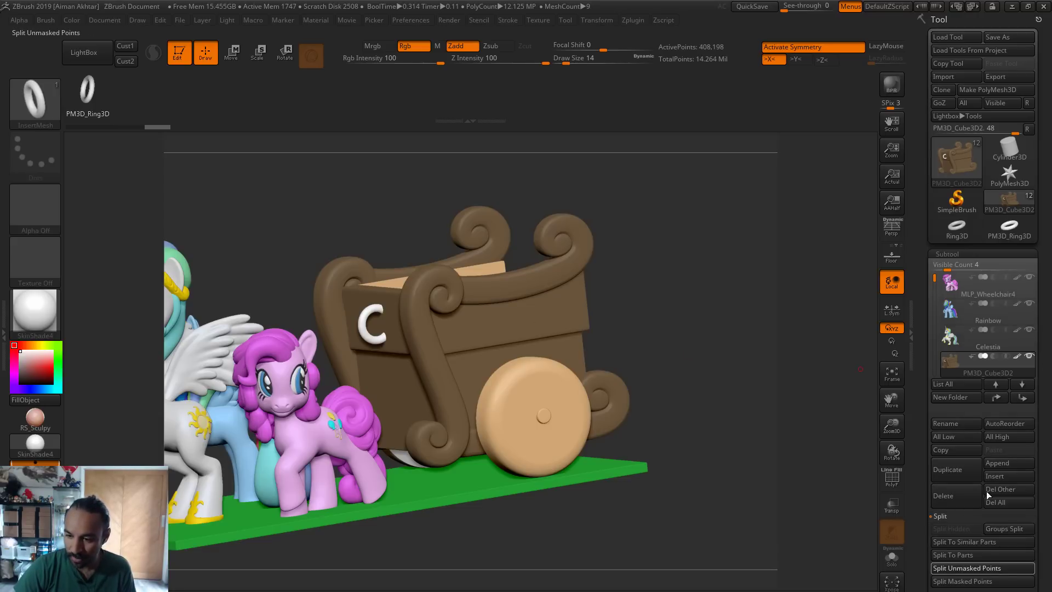
{"action": "left_click", "coordinate": [949, 343]}
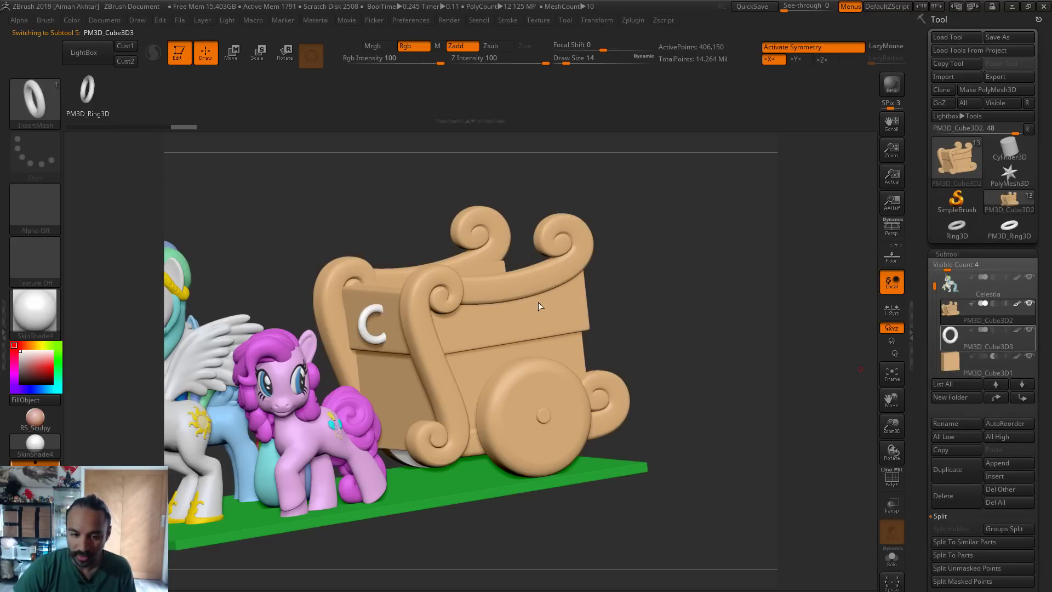
Pick the carriage's tan colour and fill the ring with it using the Mrgb channel
{"action": "left_click_drag", "start_coordinate": [32, 367], "coordinate": [481, 323]}
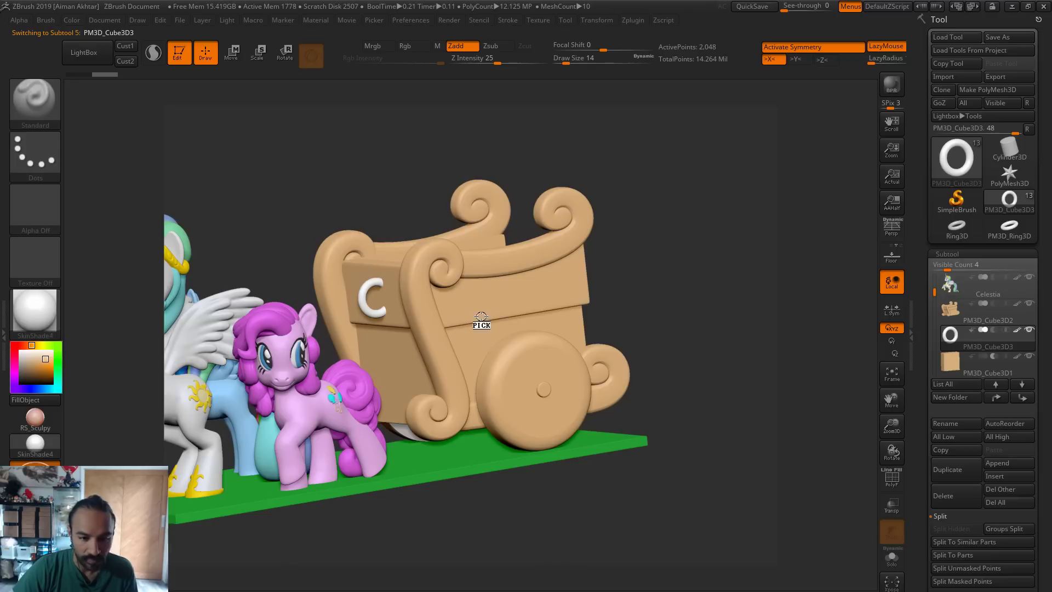
{"action": "left_click", "coordinate": [373, 46]}
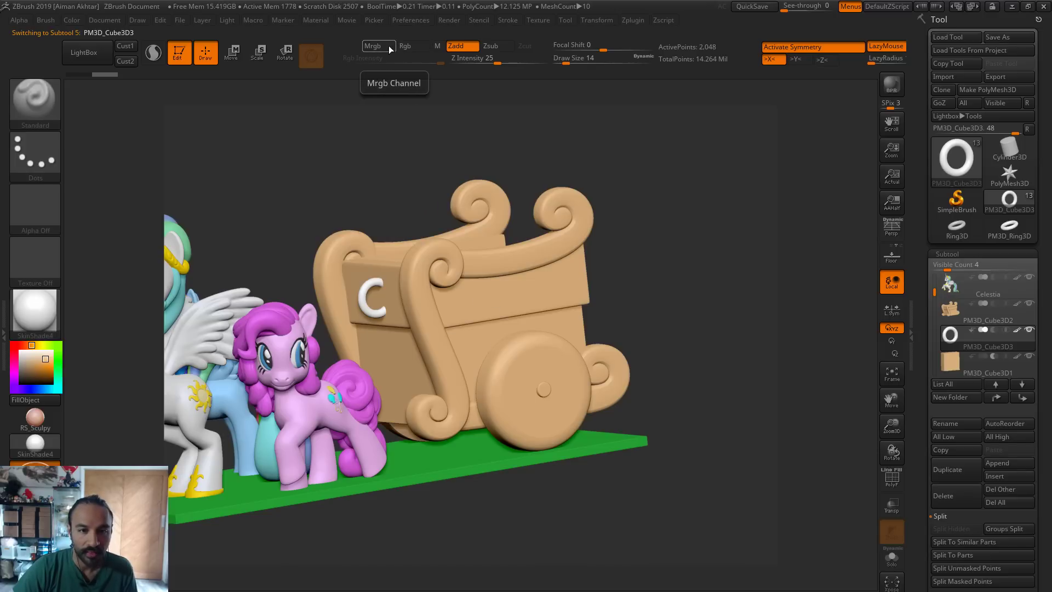
{"action": "left_click", "coordinate": [71, 20]}
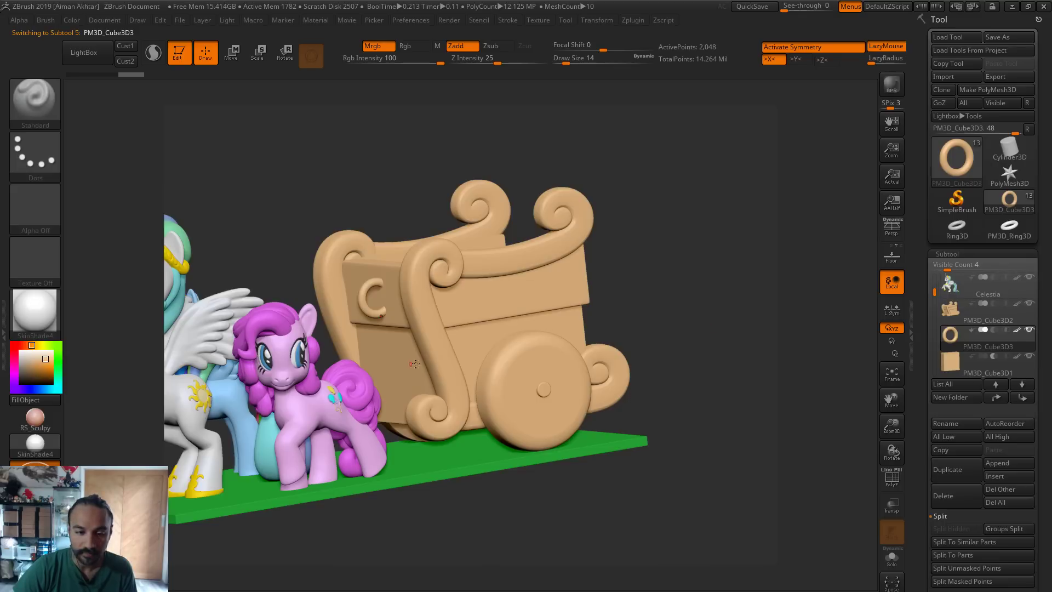
Hide the Celestia, Rainbow and MLP_Wheelchair4 pony subtools and bring the carriage front into close view
{"action": "left_click", "coordinate": [1029, 277]}
{"action": "left_click_drag", "start_coordinate": [933, 292], "coordinate": [933, 277]}
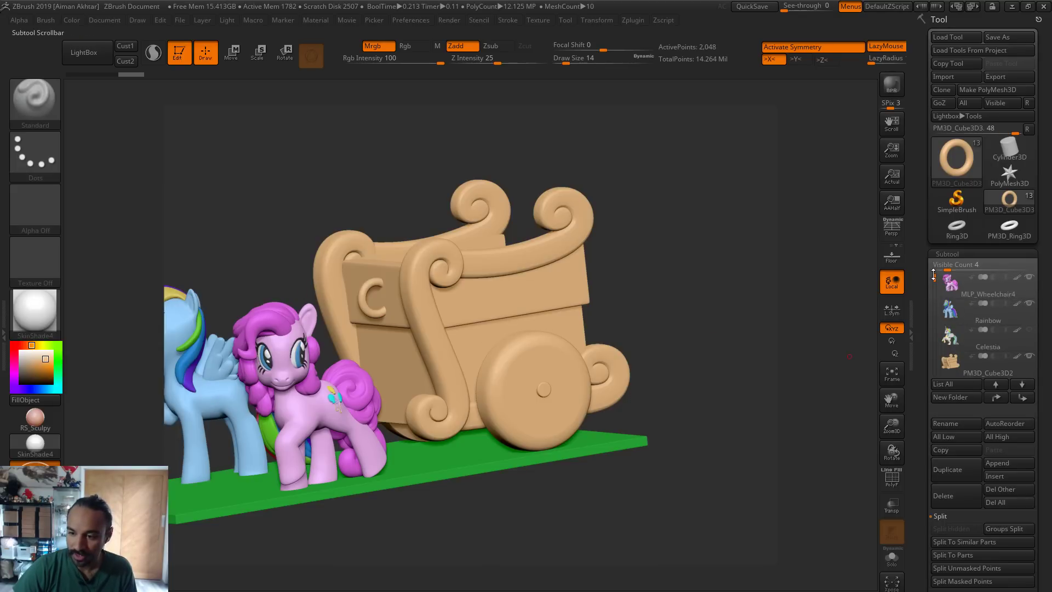
{"action": "left_click", "coordinate": [1029, 303]}
{"action": "left_click", "coordinate": [1029, 276]}
{"action": "mouse_move", "coordinate": [563, 500]}
{"action": "left_mouse_down", "text": "shift"}
{"action": "mouse_move", "coordinate": [604, 369]}
{"action": "mouse_move", "coordinate": [600, 322]}
{"action": "mouse_move", "coordinate": [656, 293]}
{"action": "mouse_move", "coordinate": [686, 328]}
{"action": "left_mouse_up", "text": "shift"}
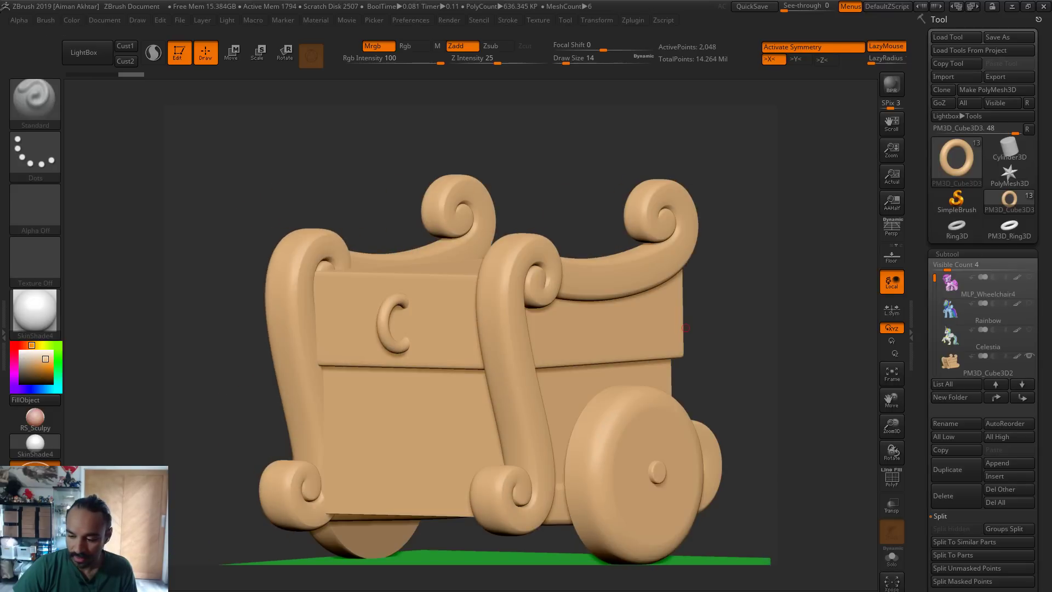
Thicken the ring slightly with the Inflate deformation and nudge it along the carriage's length
{"action": "scroll", "coordinate": [1039, 530], "scroll_direction": "down", "scroll_amount": 5}
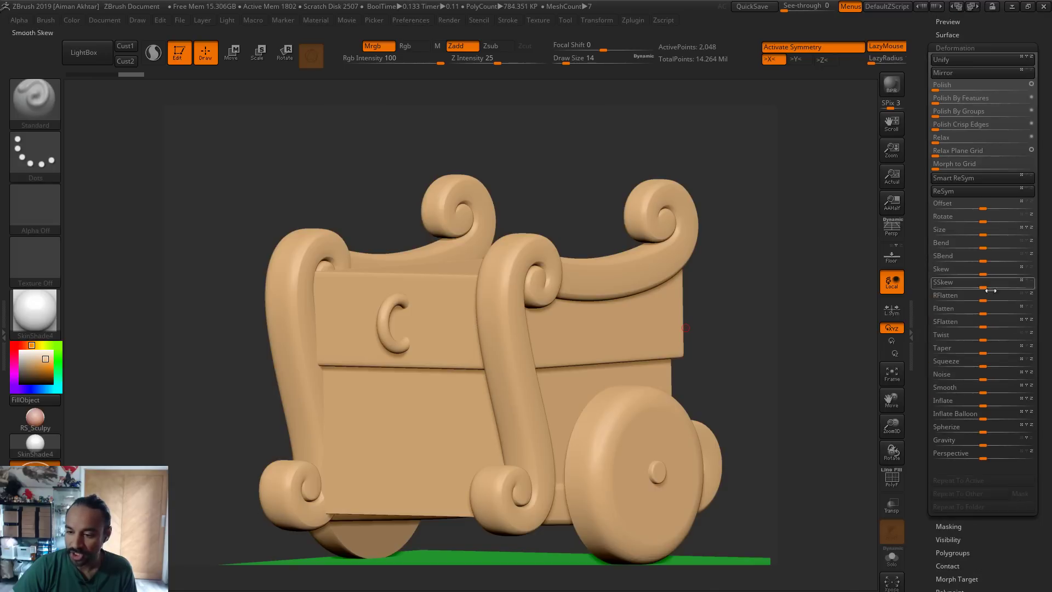
{"action": "left_click_drag", "start_coordinate": [986, 405], "coordinate": [989, 405]}
{"action": "left_click_drag", "start_coordinate": [793, 423], "coordinate": [356, 185]}
{"action": "left_click", "coordinate": [234, 60]}
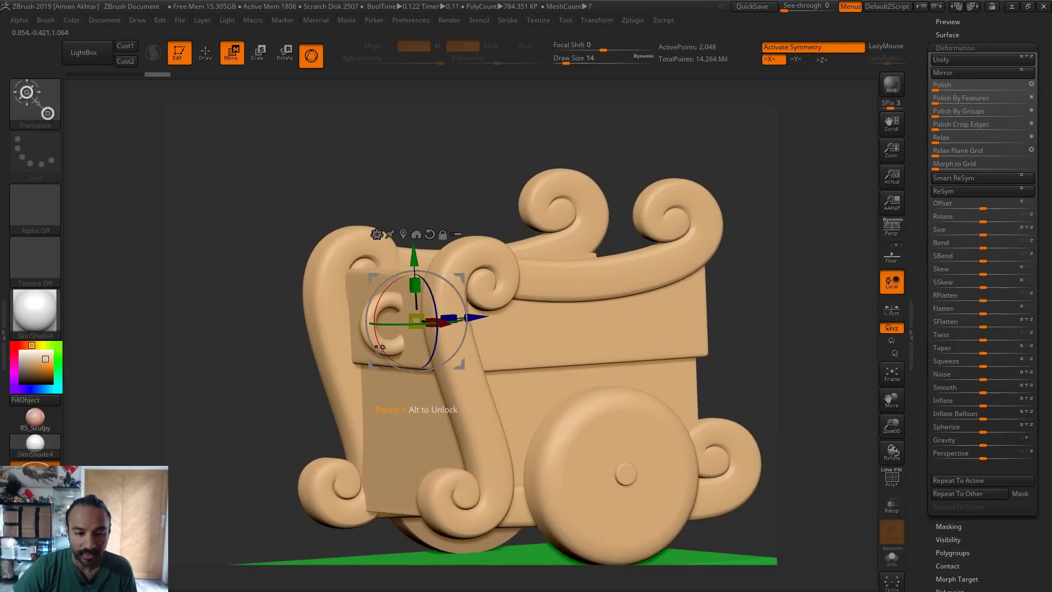
{"action": "left_click_drag", "start_coordinate": [483, 317], "coordinate": [482, 317]}
{"action": "key", "text": "q"}
{"action": "left_click_drag", "start_coordinate": [369, 162], "coordinate": [486, 165]}
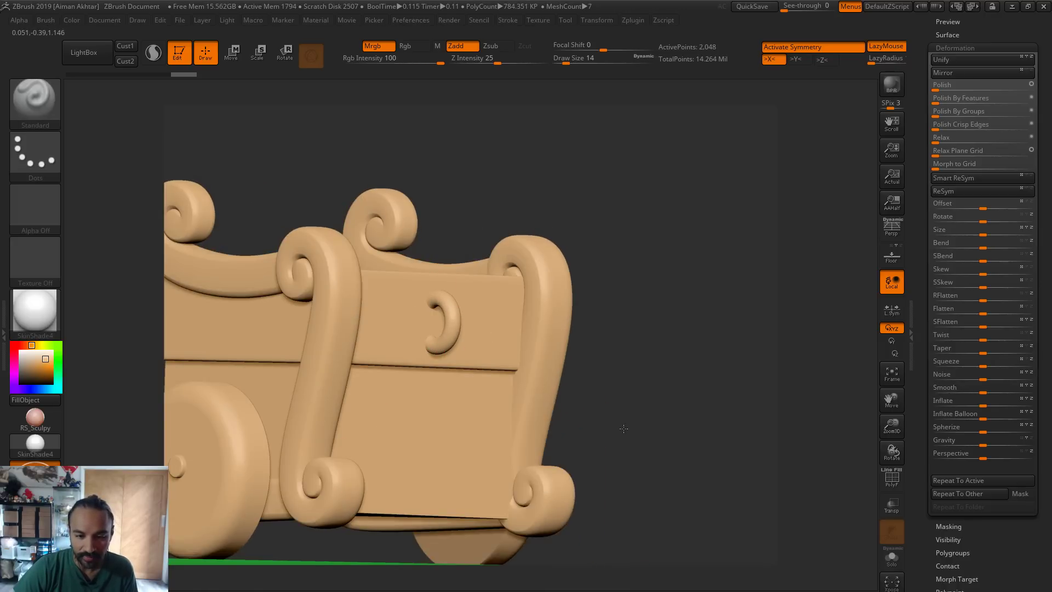
Build a soft symmetrical mask on the ring from a straight front view, protecting its centre and leaving its two sides free
{"action": "left_click_drag", "start_coordinate": [624, 429], "coordinate": [526, 428]}
{"action": "right_click_drag", "start_coordinate": [630, 427], "coordinate": [548, 384], "text": "shift"}
{"action": "key", "text": "ctrl"}
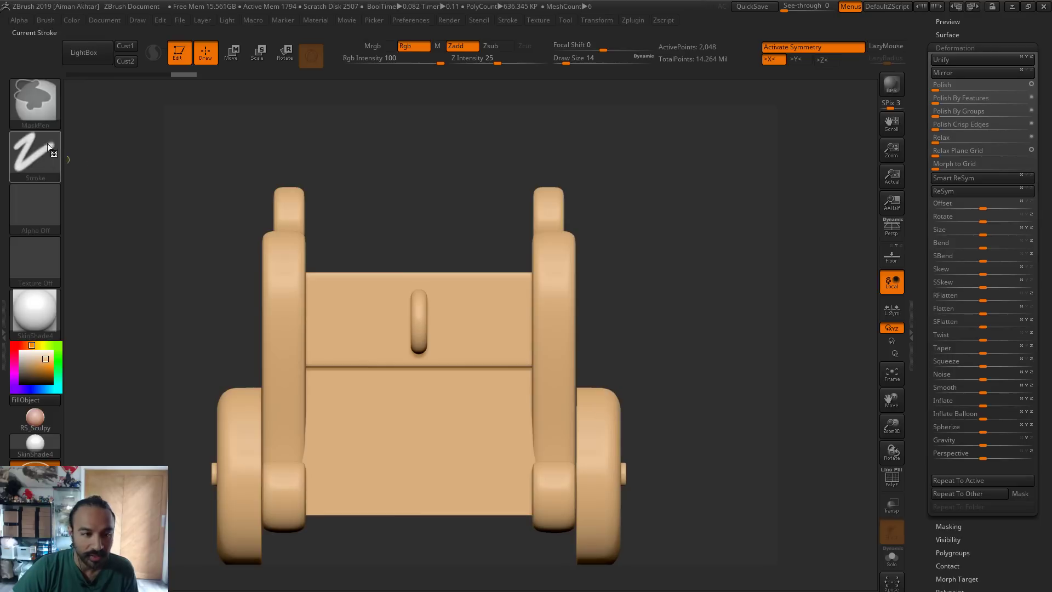
{"action": "key", "text": "ctrl"}
{"action": "left_click_drag", "start_coordinate": [452, 255], "coordinate": [422, 384], "text": "ctrl"}
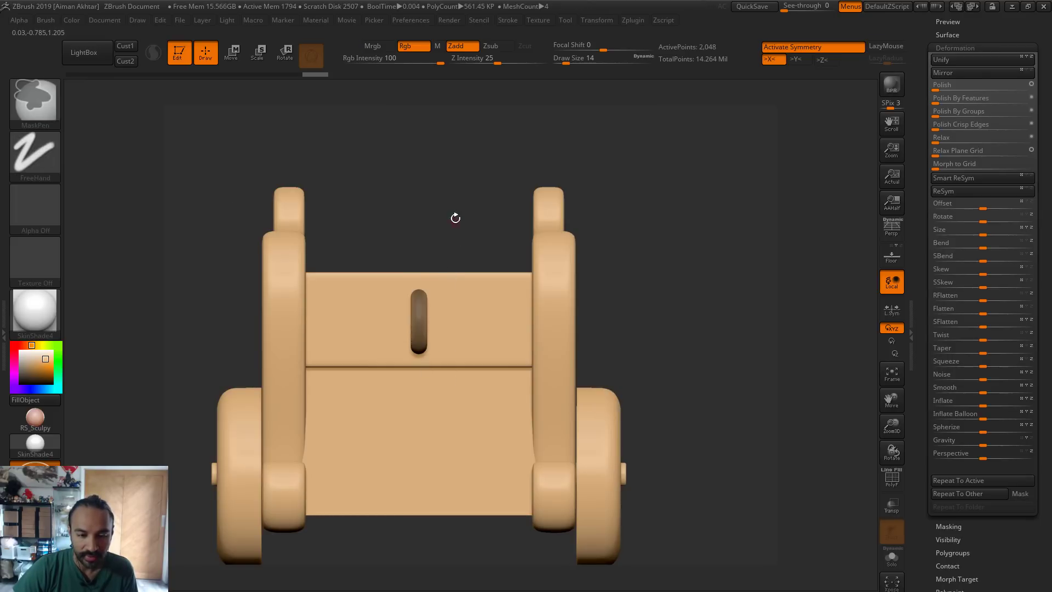
{"action": "right_click_drag", "start_coordinate": [472, 283], "coordinate": [323, 167], "text": "ctrl"}
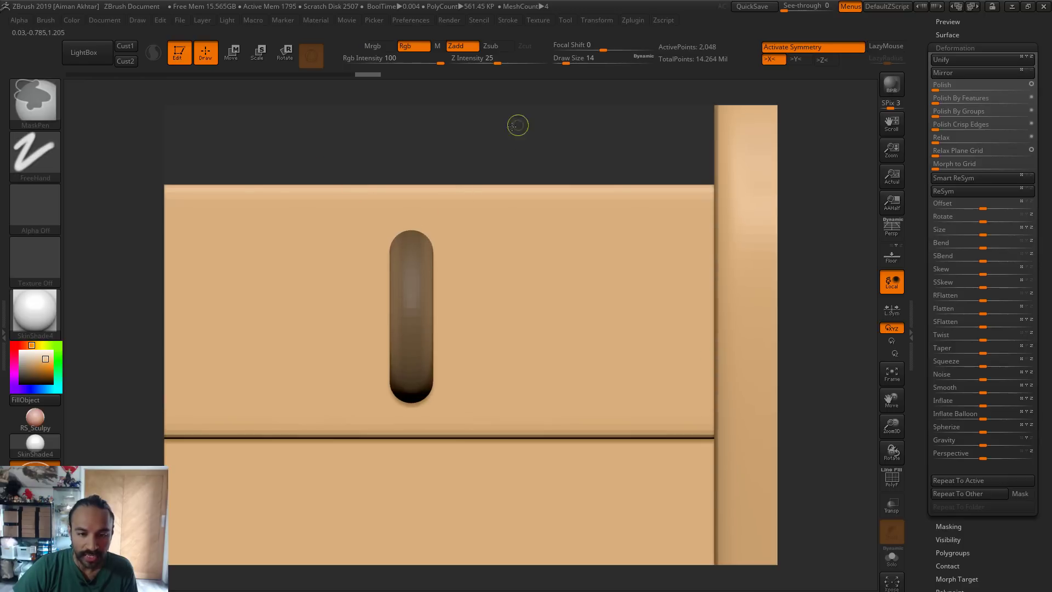
{"action": "left_click_drag", "start_coordinate": [512, 126], "coordinate": [415, 440], "text": "ctrl"}
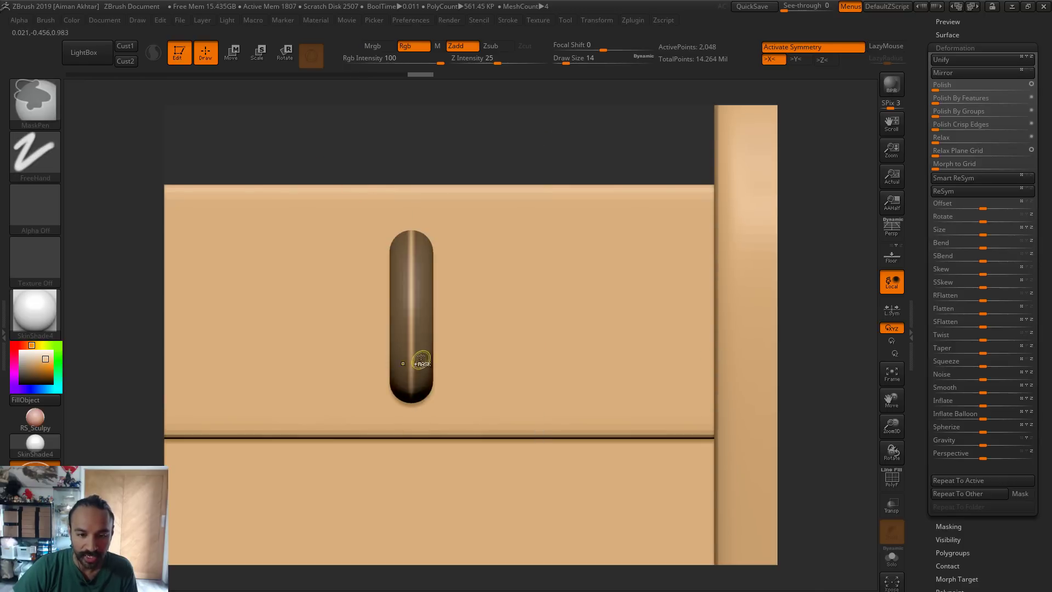
{"action": "left_click_drag", "start_coordinate": [509, 186], "coordinate": [509, 189], "text": "ctrl"}
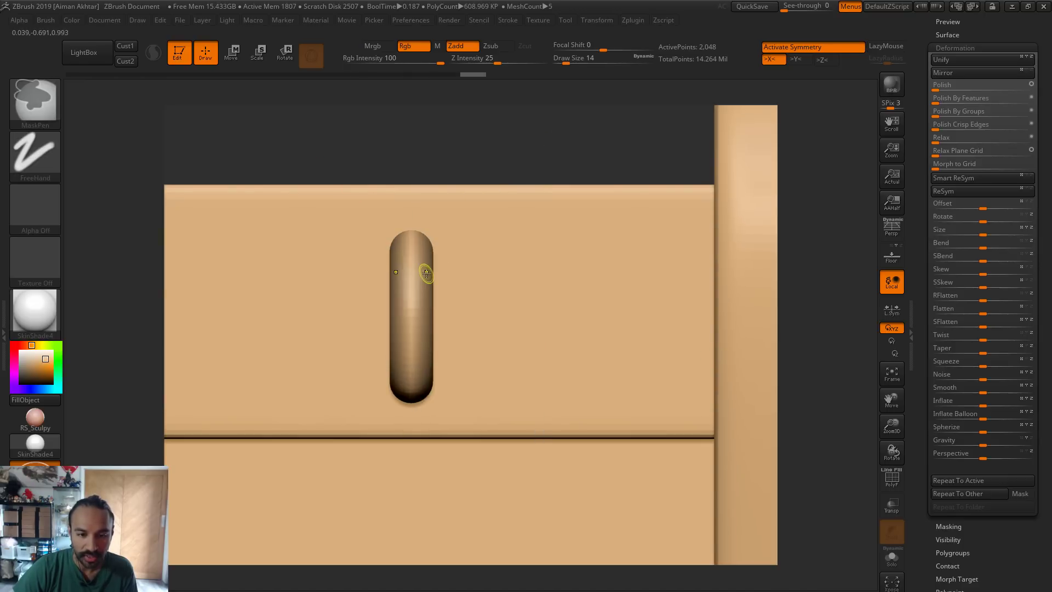
{"action": "left_click", "coordinate": [463, 147], "text": "ctrl"}
Widen the ring by moving its unmasked sides outward symmetrically, clear the mask, and check the carriage from an angle
{"action": "key", "text": "w"}
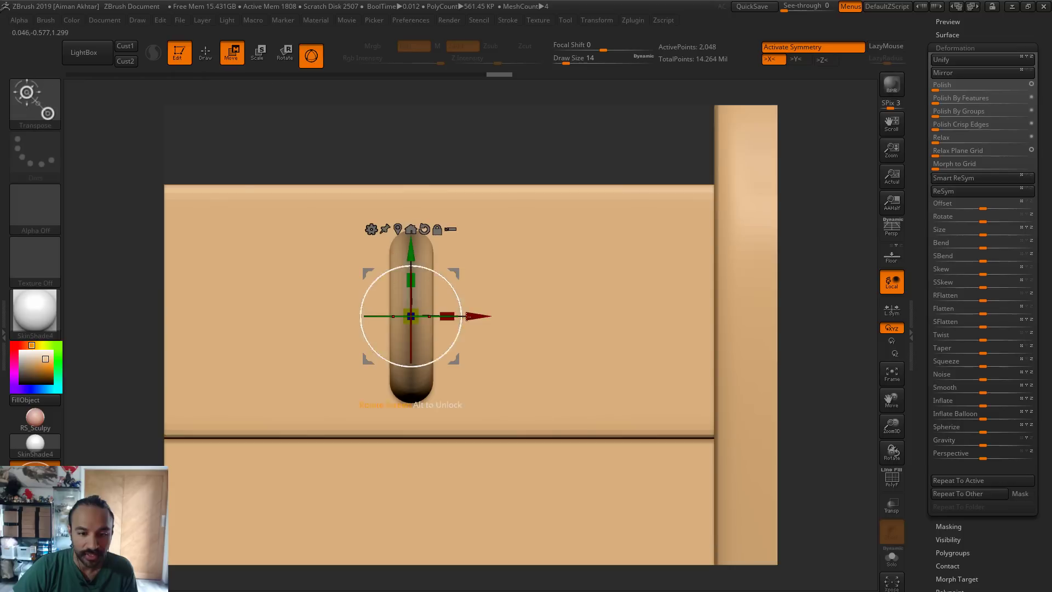
{"action": "left_click_drag", "start_coordinate": [481, 322], "coordinate": [505, 322]}
{"action": "left_click", "coordinate": [211, 57]}
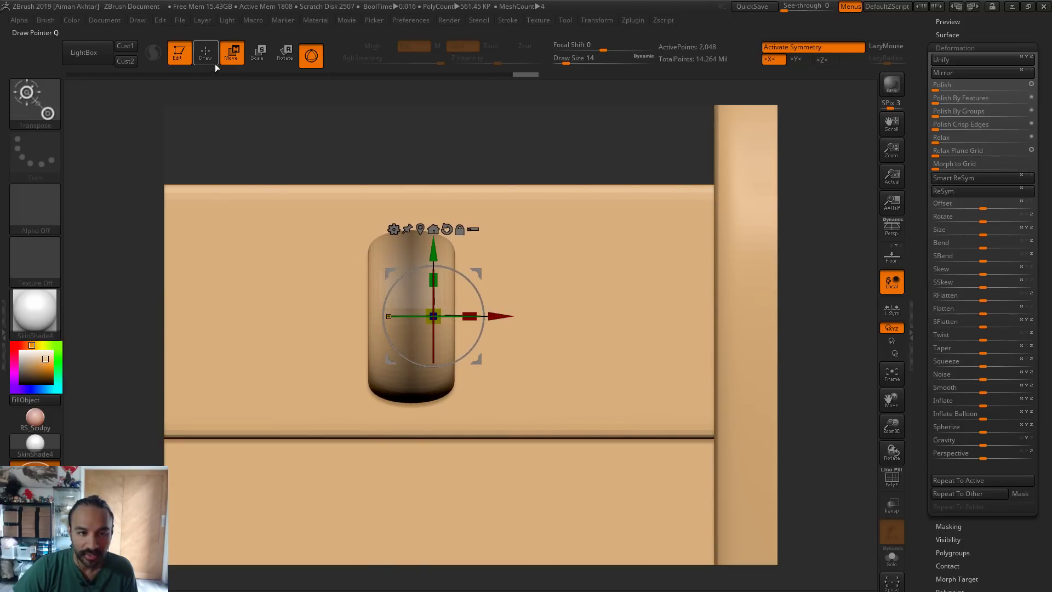
{"action": "left_click", "coordinate": [423, 143], "text": "ctrl"}
{"action": "key", "text": "f"}
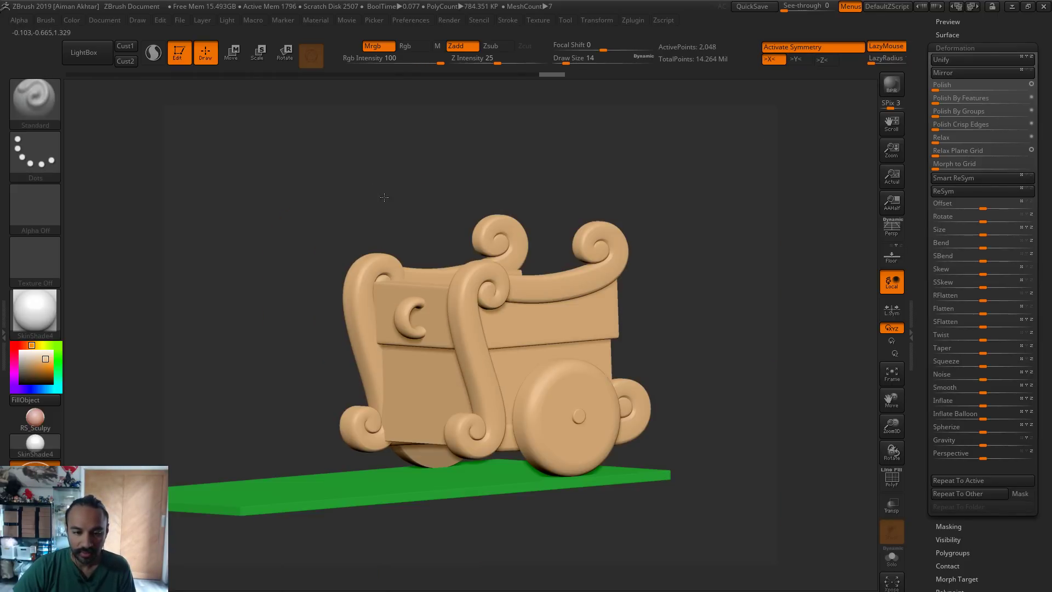
{"action": "left_click_drag", "start_coordinate": [385, 196], "coordinate": [476, 365]}
{"action": "left_click_drag", "start_coordinate": [667, 321], "coordinate": [709, 386]}
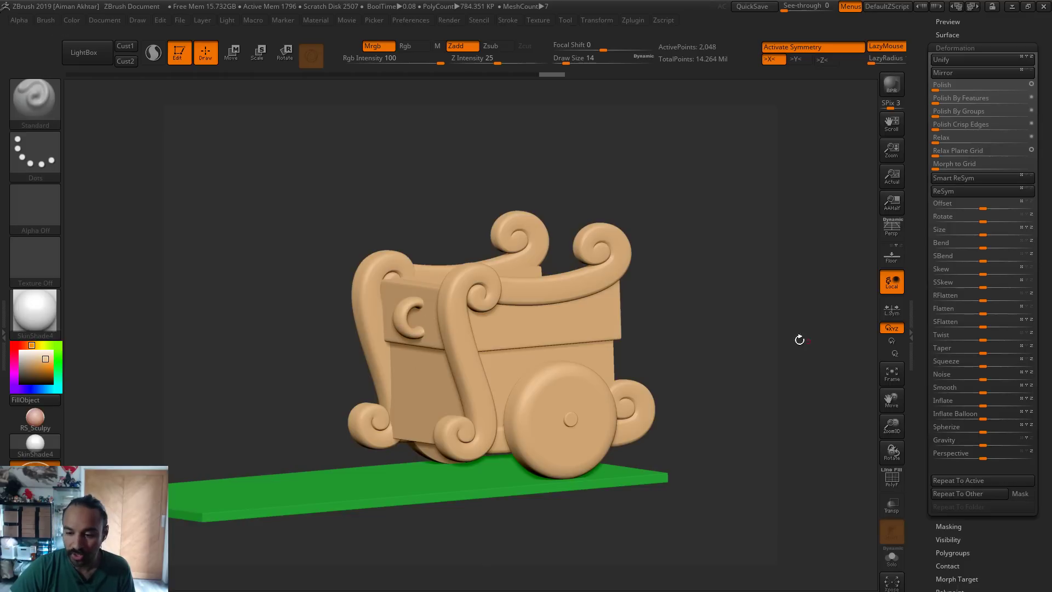
Keep Local transformations on and reopen the list of subtools
{"action": "left_click", "coordinate": [897, 292]}
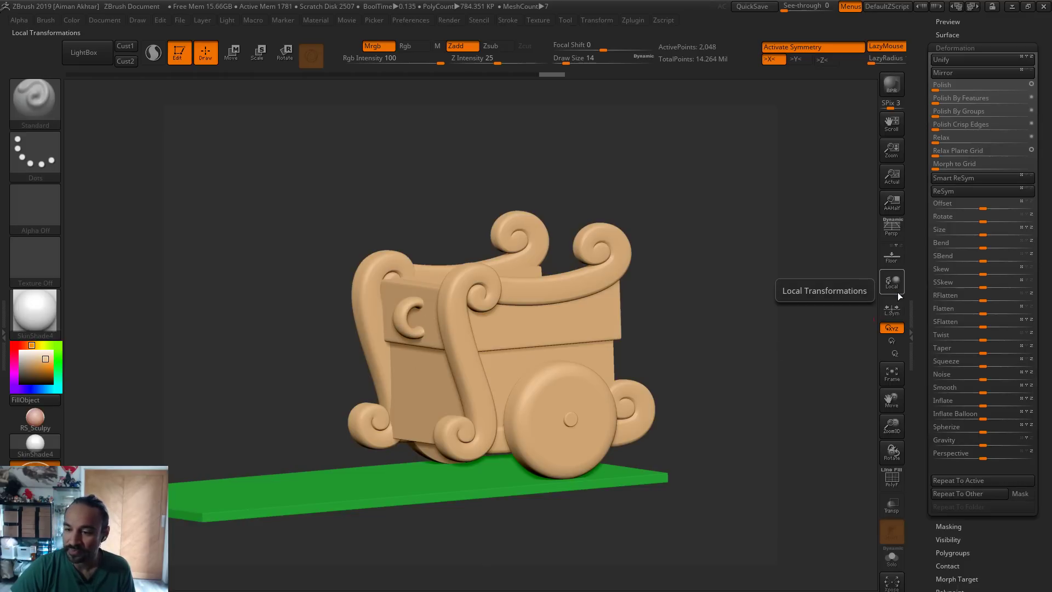
{"action": "left_click", "coordinate": [897, 291]}
{"action": "scroll", "coordinate": [955, 207], "scroll_direction": "up", "scroll_amount": 5}
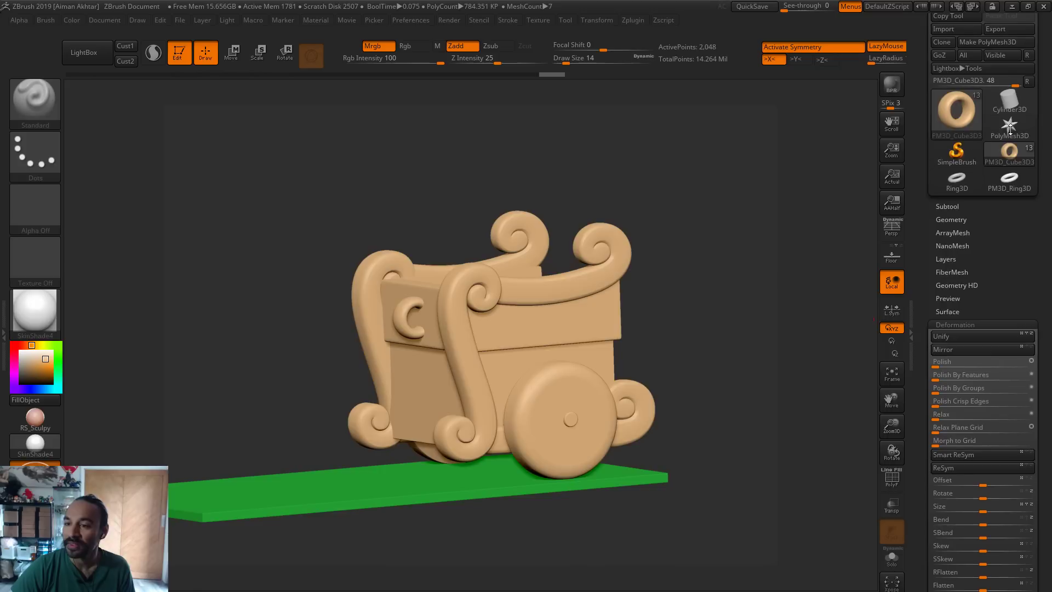
{"action": "left_click", "coordinate": [948, 209]}
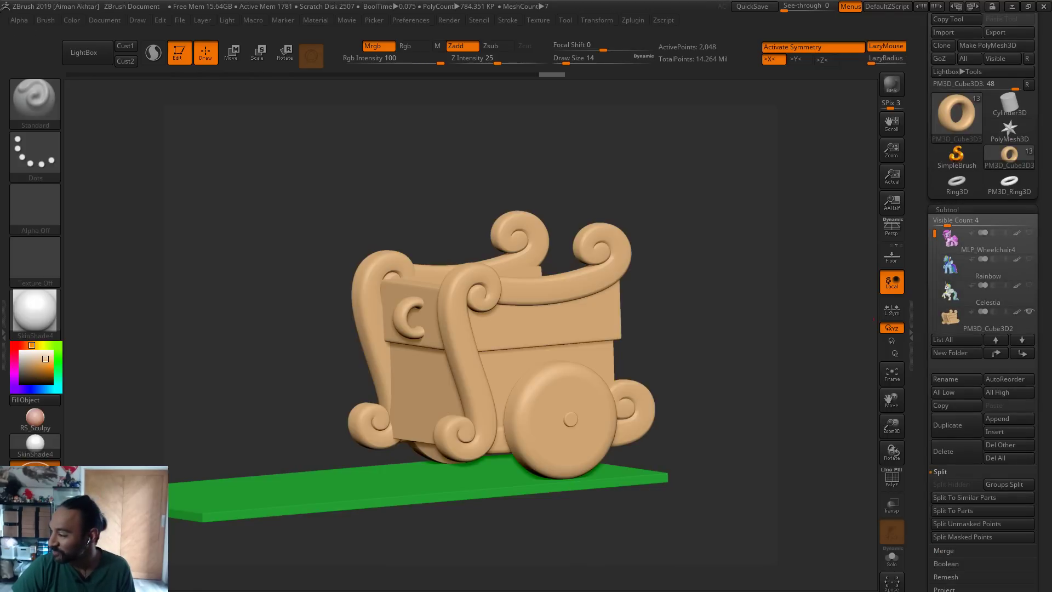
Switch to Chrome and search Google Images for "sparkly rope" in a new tab
{"action": "key", "text": "alt+Tab"}
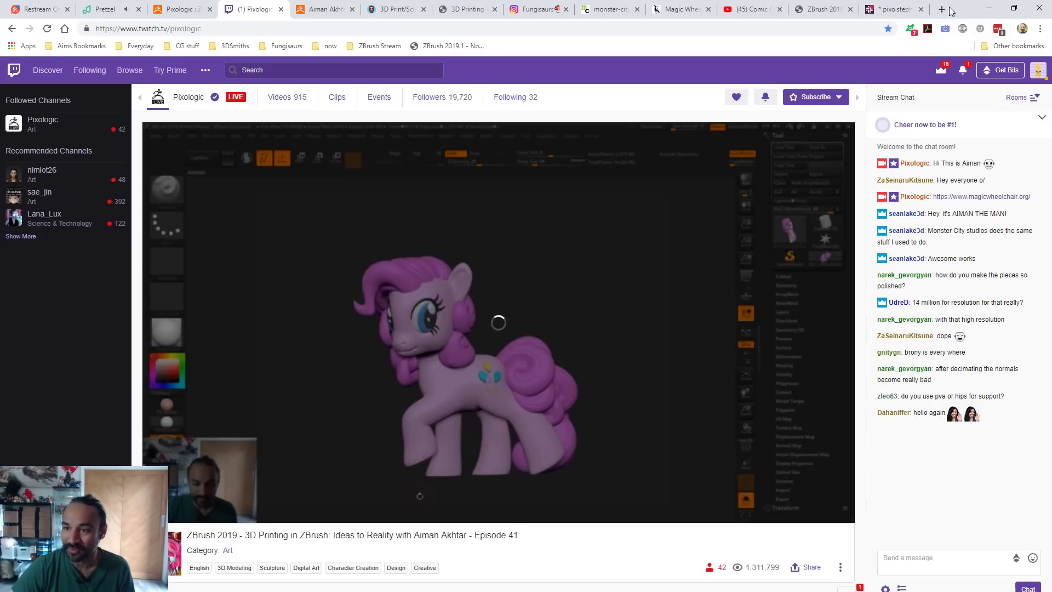
{"action": "left_click", "coordinate": [942, 9]}
{"action": "type", "text": "sparkly rope"}
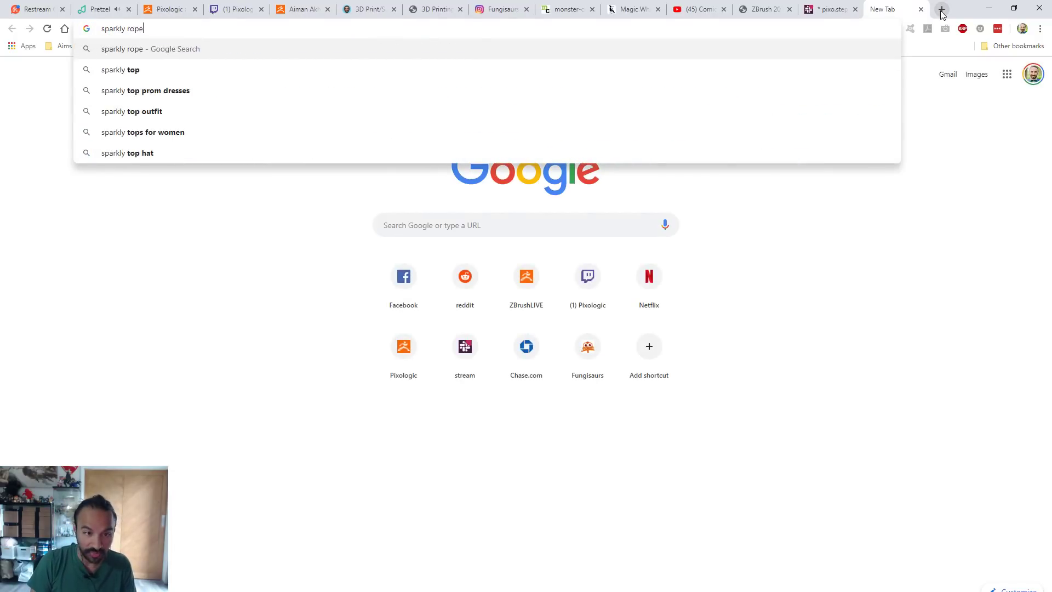
{"action": "key", "text": "Return"}
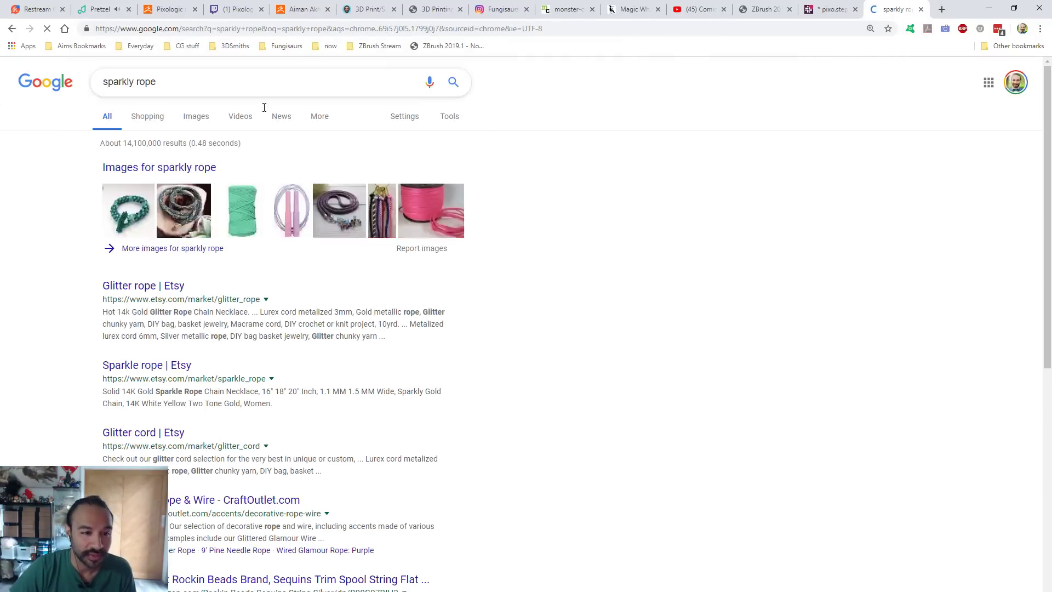
{"action": "left_click", "coordinate": [196, 117]}
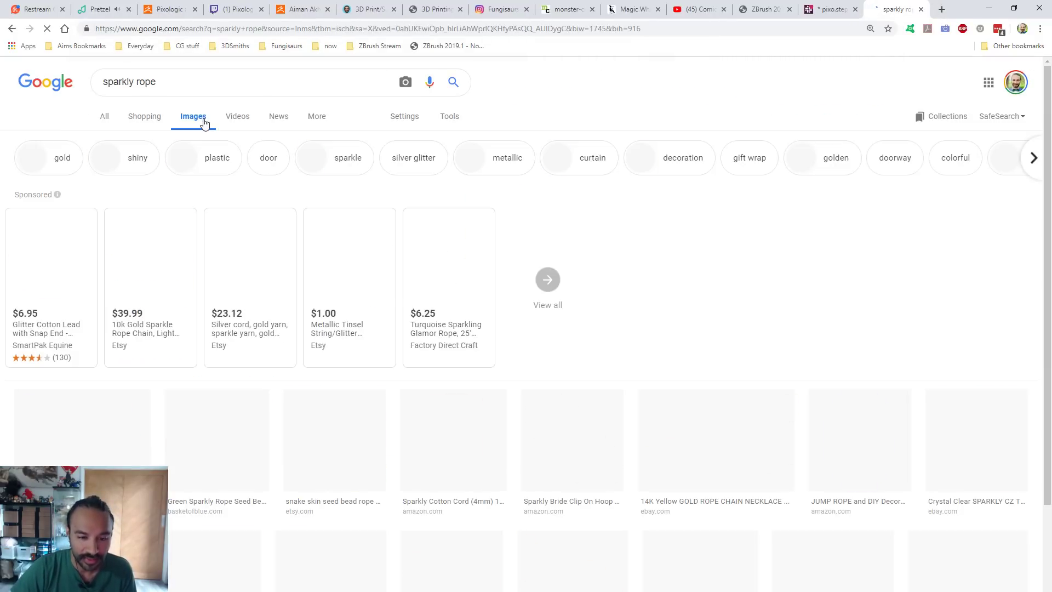
Browse the rope images, enlarge the Sparkly White Glitter Twine picture, close the search and return to ZBrush
{"action": "scroll", "coordinate": [415, 341], "scroll_direction": "down", "scroll_amount": 5}
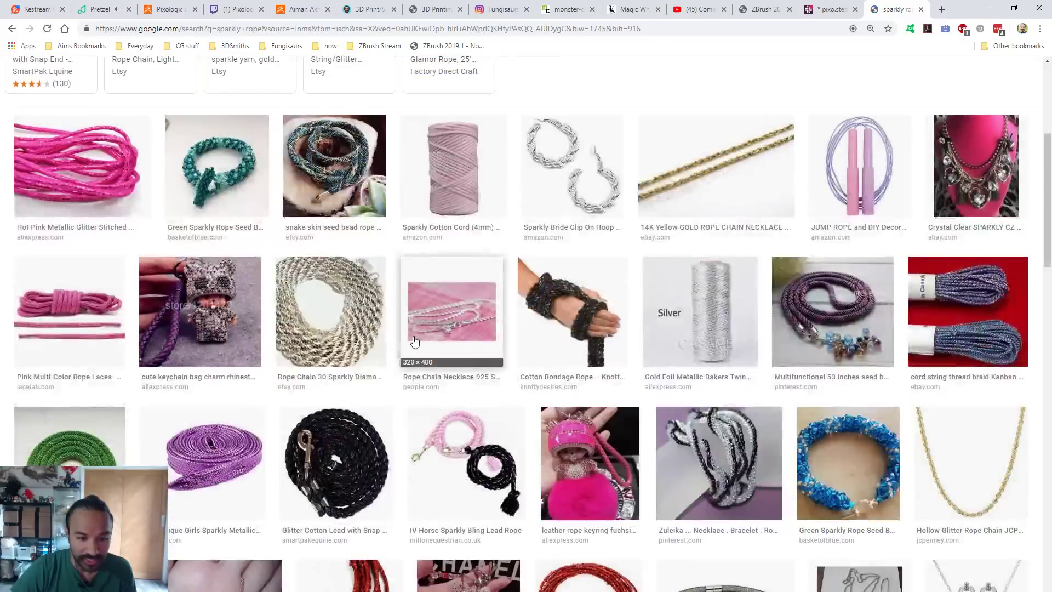
{"action": "scroll", "coordinate": [415, 341], "scroll_direction": "down", "scroll_amount": 5}
{"action": "scroll", "coordinate": [408, 339], "scroll_direction": "down", "scroll_amount": 10}
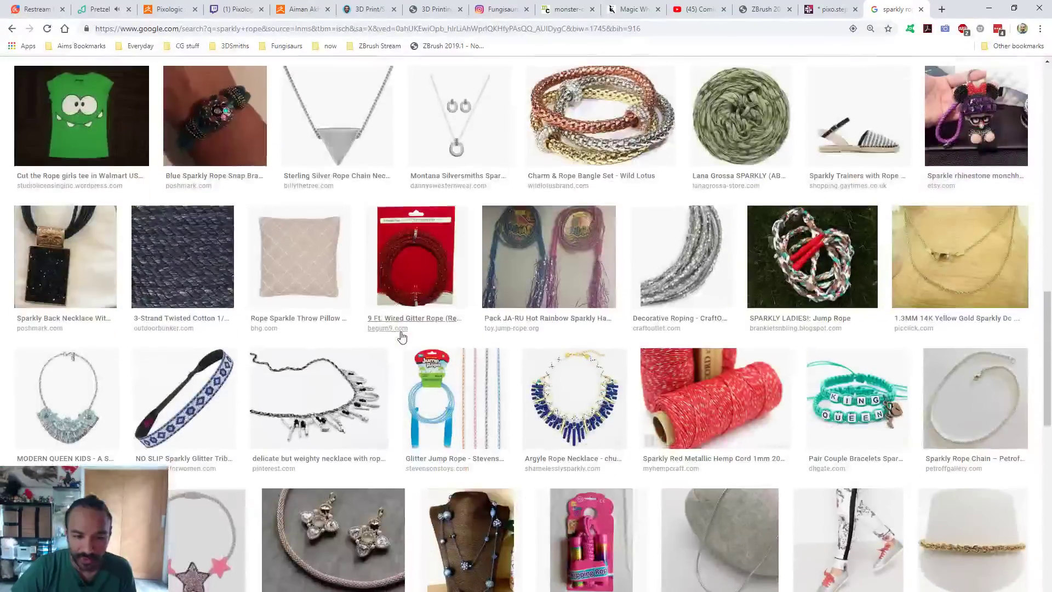
{"action": "scroll", "coordinate": [386, 334], "scroll_direction": "down", "scroll_amount": 7}
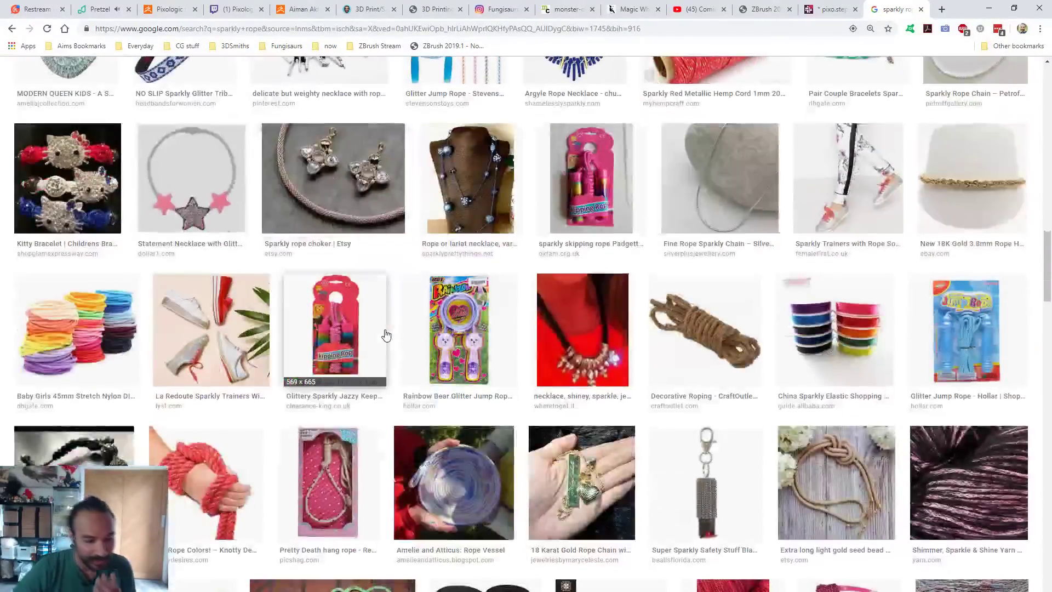
{"action": "scroll", "coordinate": [378, 332], "scroll_direction": "down", "scroll_amount": 8}
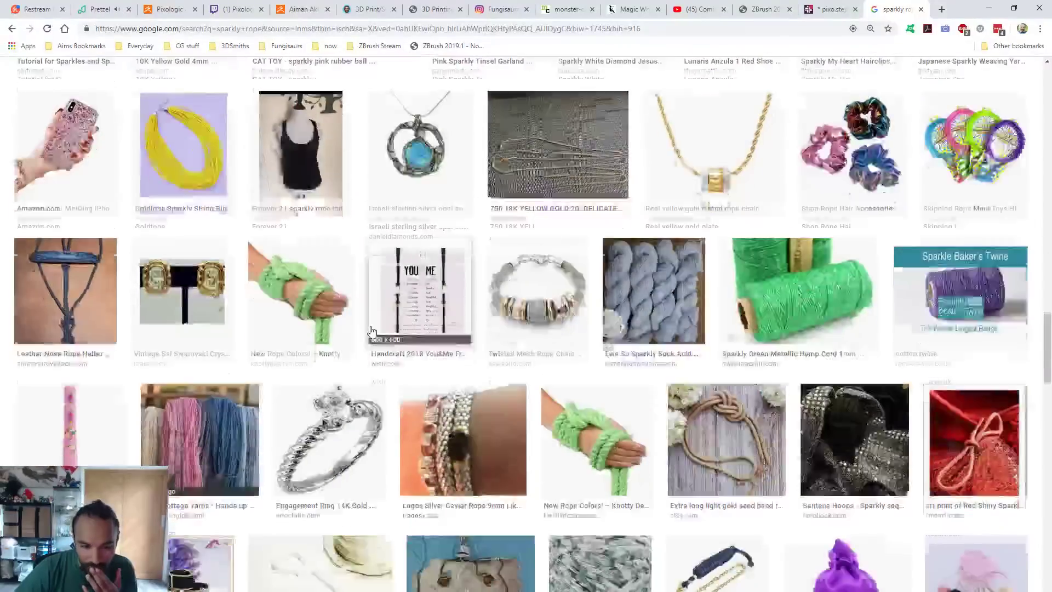
{"action": "scroll", "coordinate": [370, 331], "scroll_direction": "down", "scroll_amount": 7}
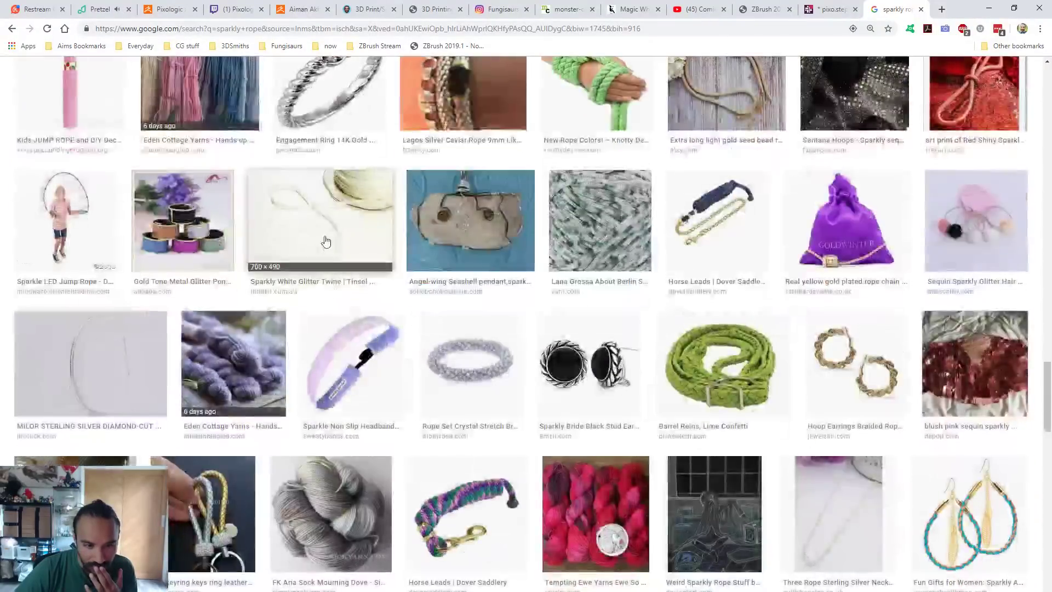
{"action": "left_click", "coordinate": [326, 241]}
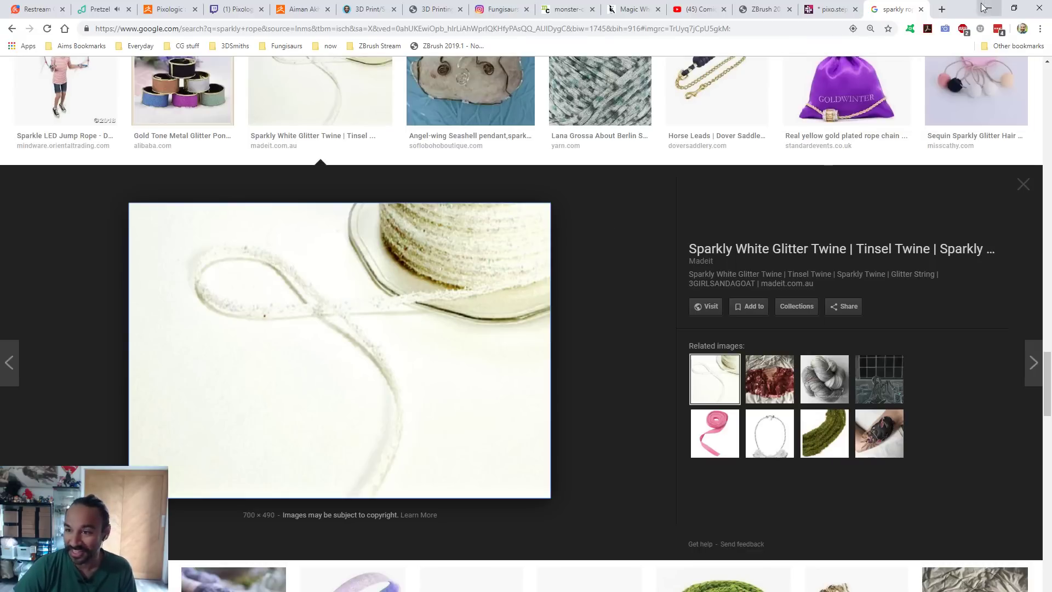
{"action": "left_click", "coordinate": [920, 9]}
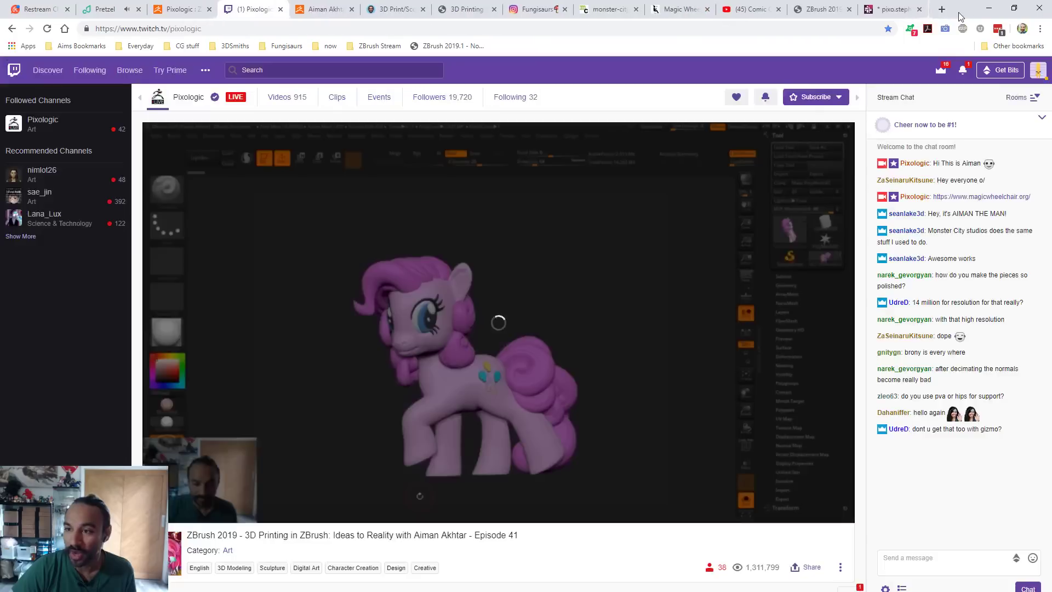
{"action": "left_click", "coordinate": [989, 8]}
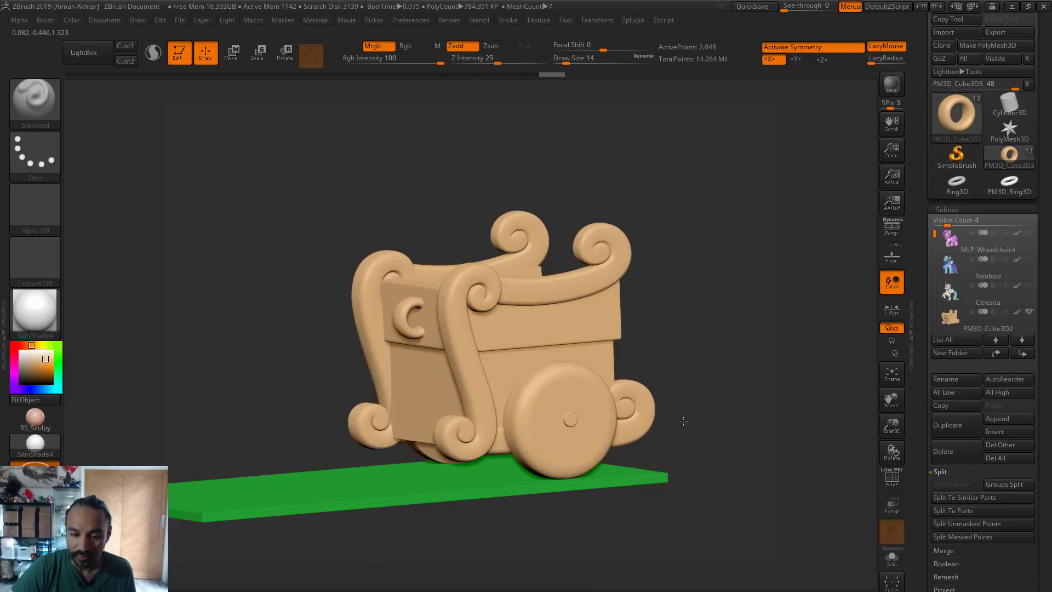
Make the carriage body PM3D_Cube3D2 the active subtool, turn off symmetry, and inspect its side panel and scrolls
{"action": "mouse_move", "coordinate": [684, 420]}
{"action": "left_mouse_down"}
{"action": "mouse_move", "coordinate": [657, 419]}
{"action": "mouse_move", "coordinate": [691, 418]}
{"action": "left_mouse_up"}
{"action": "left_click", "coordinate": [439, 310], "text": "alt"}
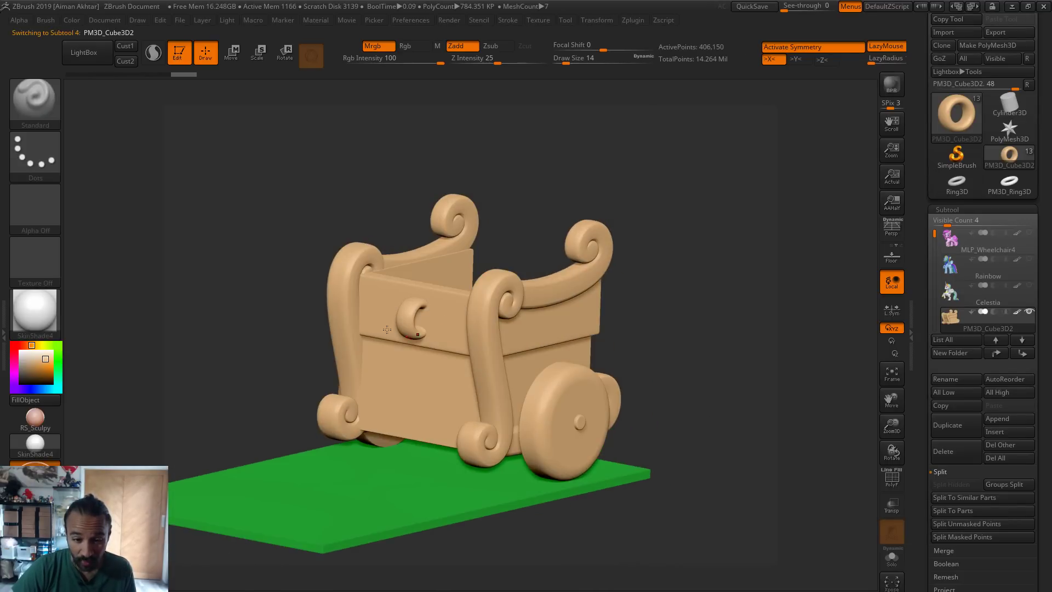
{"action": "key", "text": "x"}
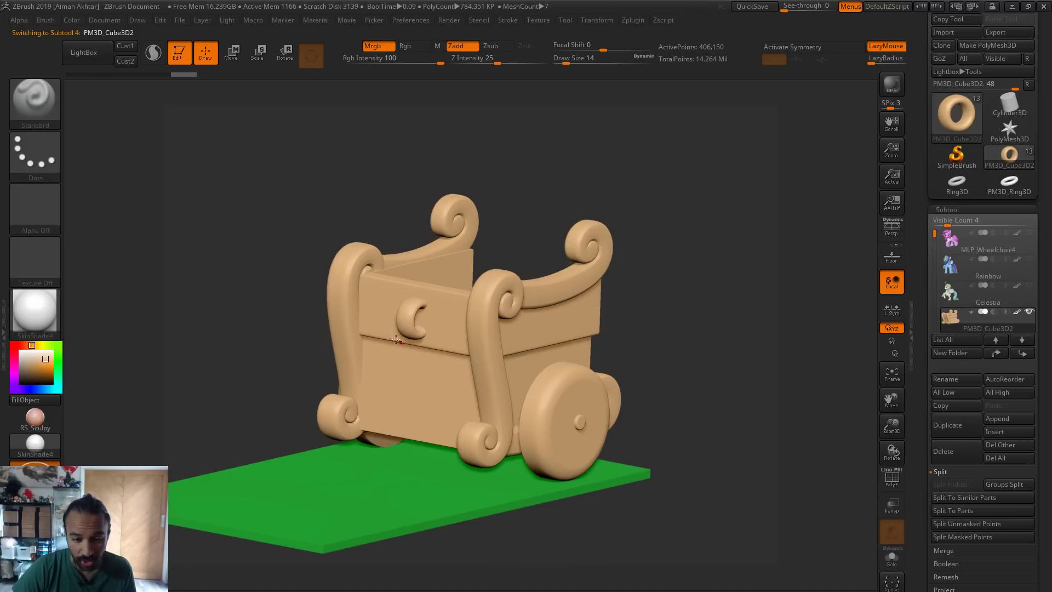
{"action": "left_click_drag", "start_coordinate": [657, 352], "coordinate": [664, 349]}
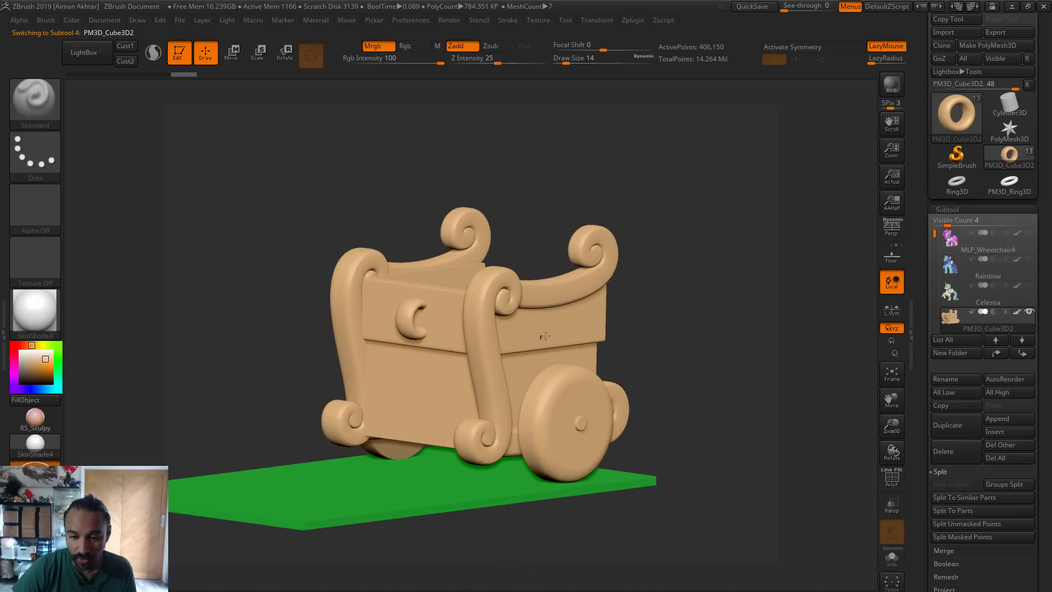
{"action": "left_click_drag", "start_coordinate": [639, 393], "coordinate": [485, 298]}
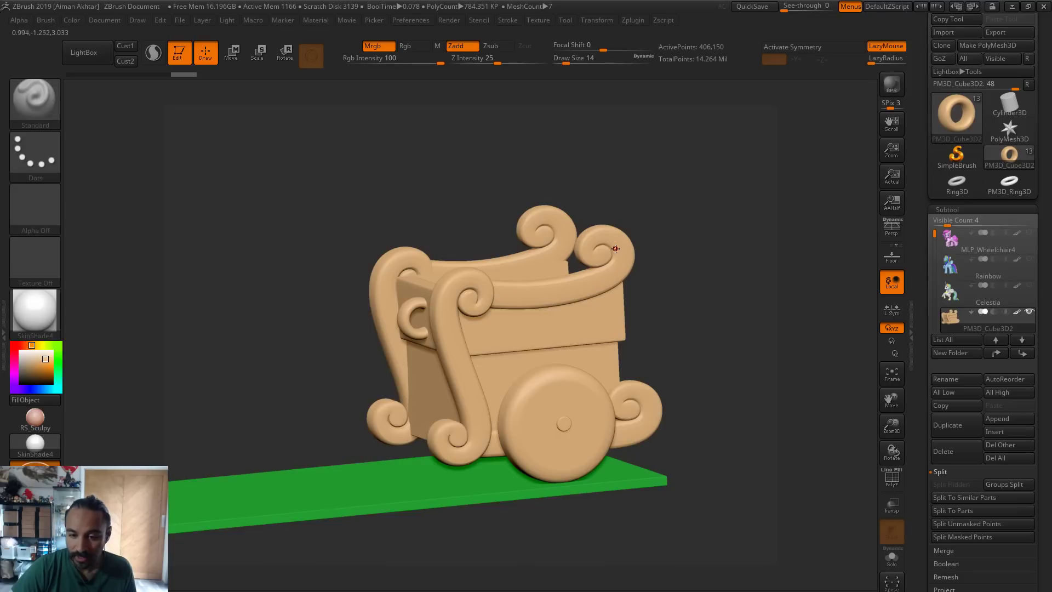
Switch to the pony carriage sketch in Photos and examine the ornaments on its side panel and scrolled rail up close
{"action": "key", "text": "alt+Tab"}
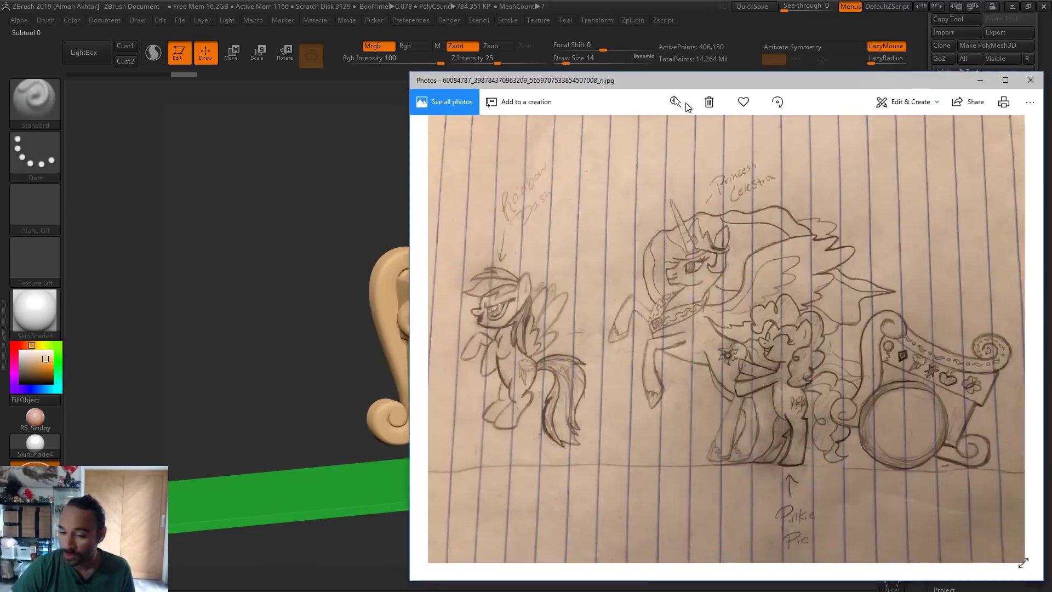
{"action": "mouse_move", "coordinate": [687, 107]}
{"action": "left_mouse_down"}
{"action": "mouse_move", "coordinate": [418, 83]}
{"action": "mouse_move", "coordinate": [398, 95]}
{"action": "left_mouse_up"}
{"action": "scroll", "coordinate": [653, 366], "scroll_direction": "up", "scroll_amount": 5}
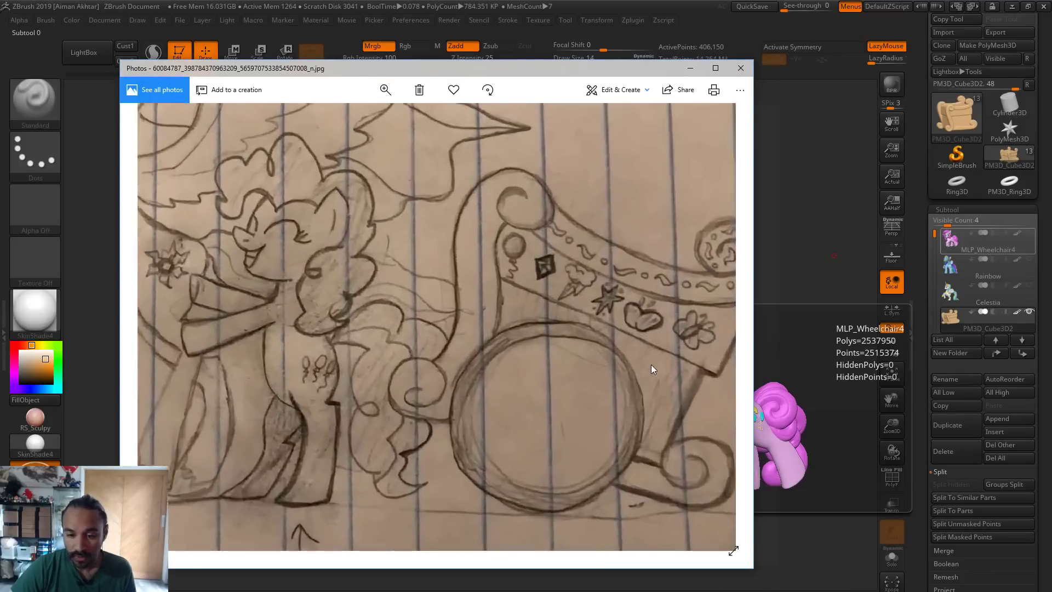
{"action": "scroll", "coordinate": [651, 364], "scroll_direction": "up", "scroll_amount": 3}
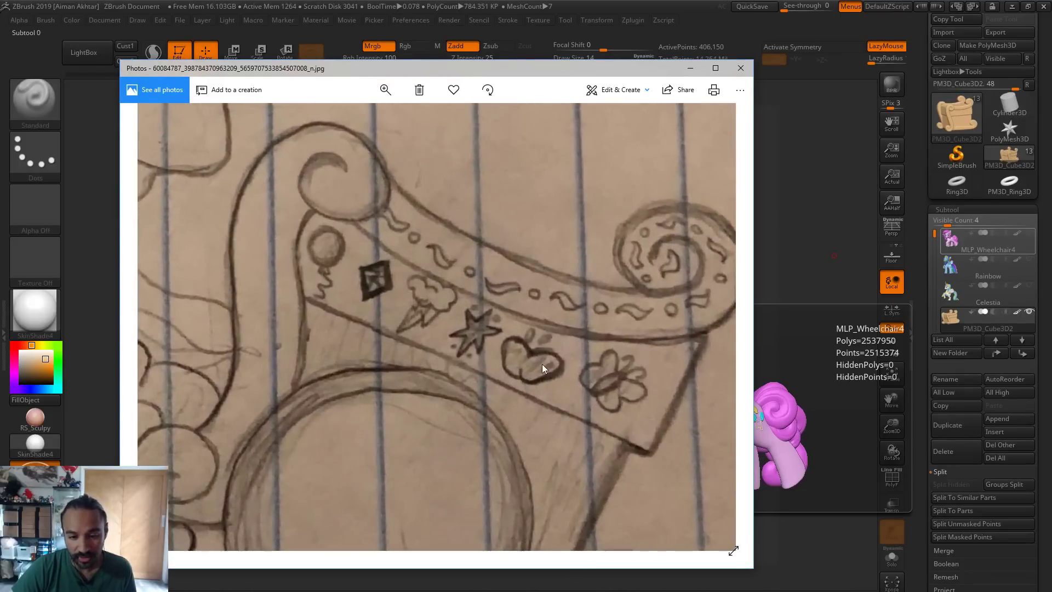
{"action": "mouse_move", "coordinate": [541, 364]}
{"action": "left_mouse_down"}
{"action": "mouse_move", "coordinate": [442, 373]}
{"action": "mouse_move", "coordinate": [497, 439]}
{"action": "left_mouse_up"}
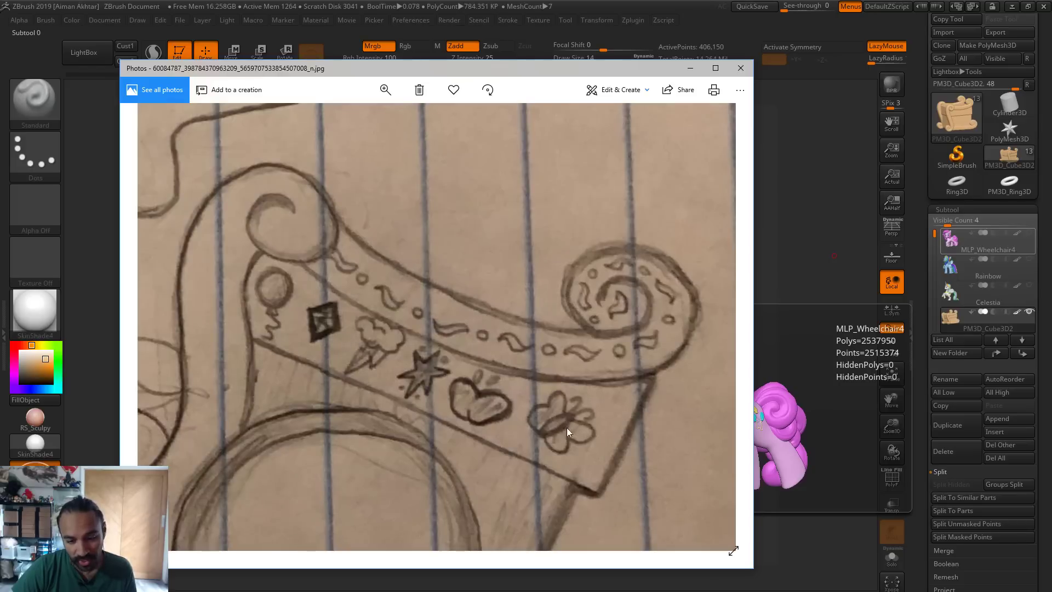
{"action": "scroll", "coordinate": [574, 342], "scroll_direction": "up", "scroll_amount": 3}
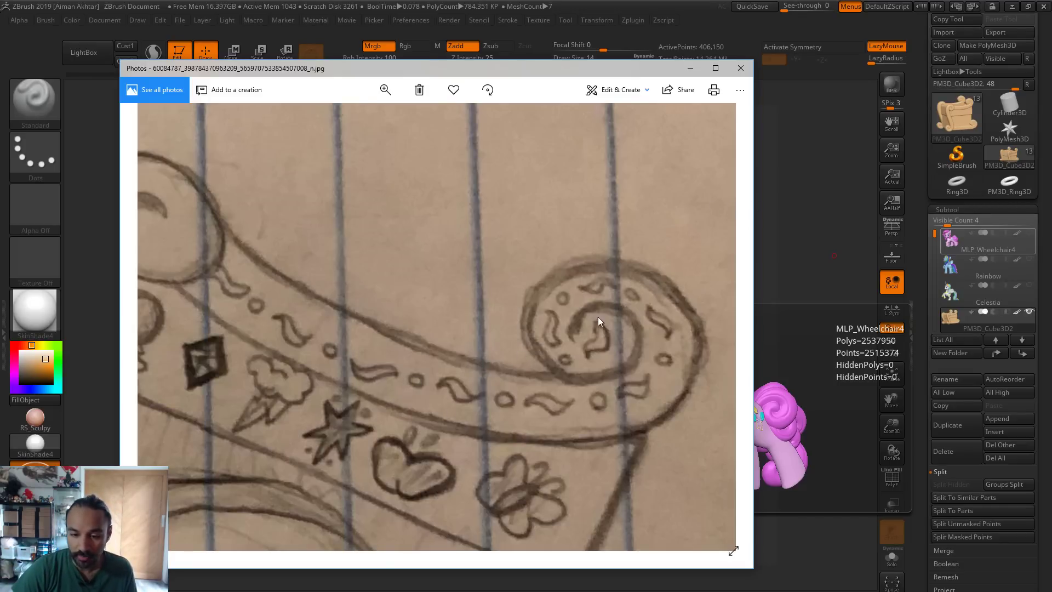
Return to ZBrush, leave Edit mode by switching to SimpleBrush, clear the canvas, and choose the Cube3D primitive
{"action": "left_click", "coordinate": [968, 153]}
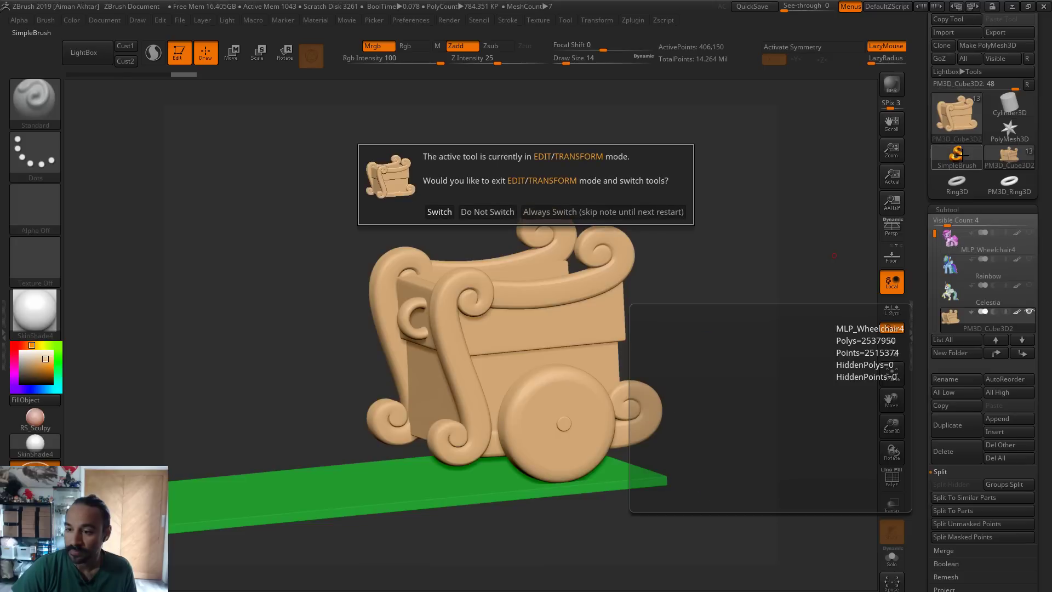
{"action": "left_click", "coordinate": [542, 214]}
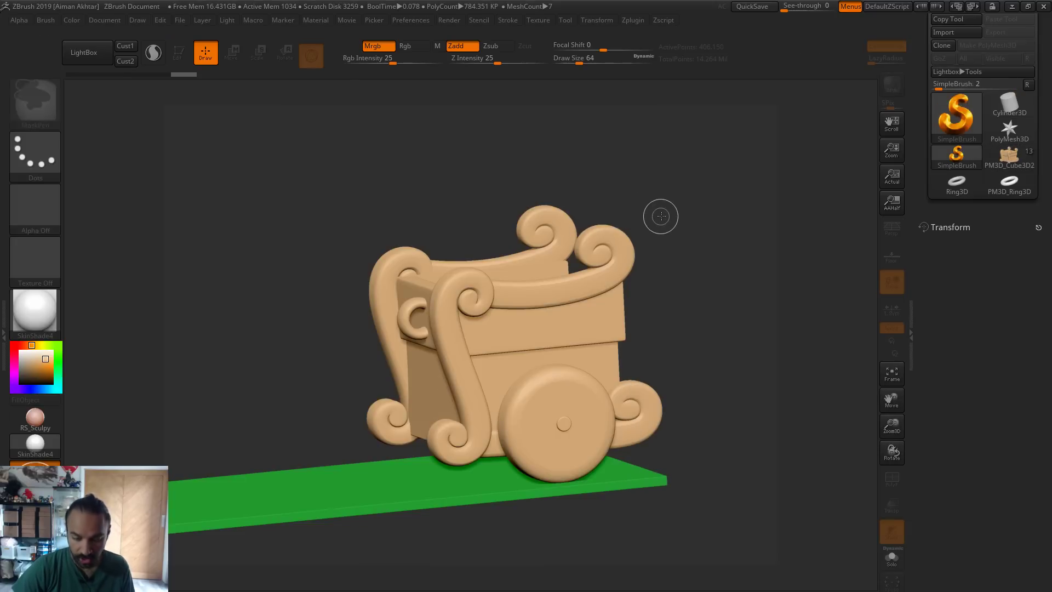
{"action": "key", "text": "ctrl+n"}
{"action": "left_click", "coordinate": [957, 115]}
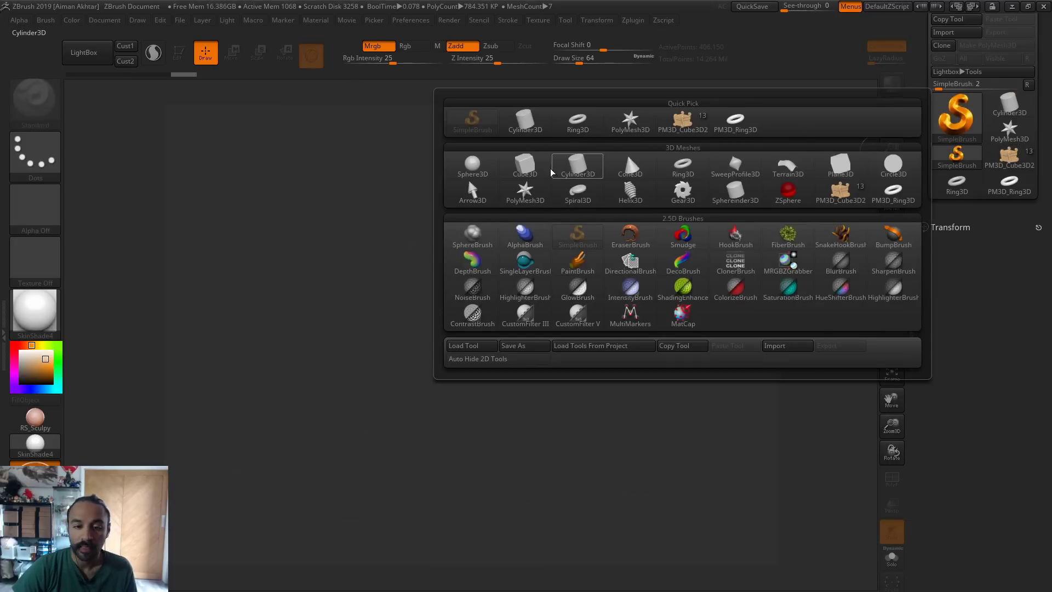
{"action": "mouse_move", "coordinate": [546, 172]}
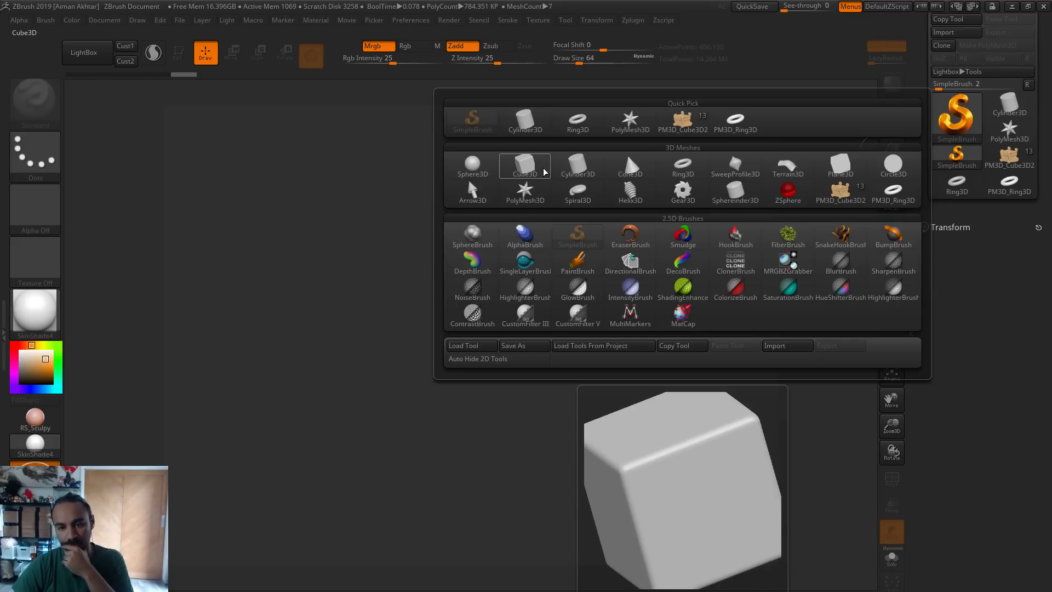
{"action": "left_click", "coordinate": [545, 172]}
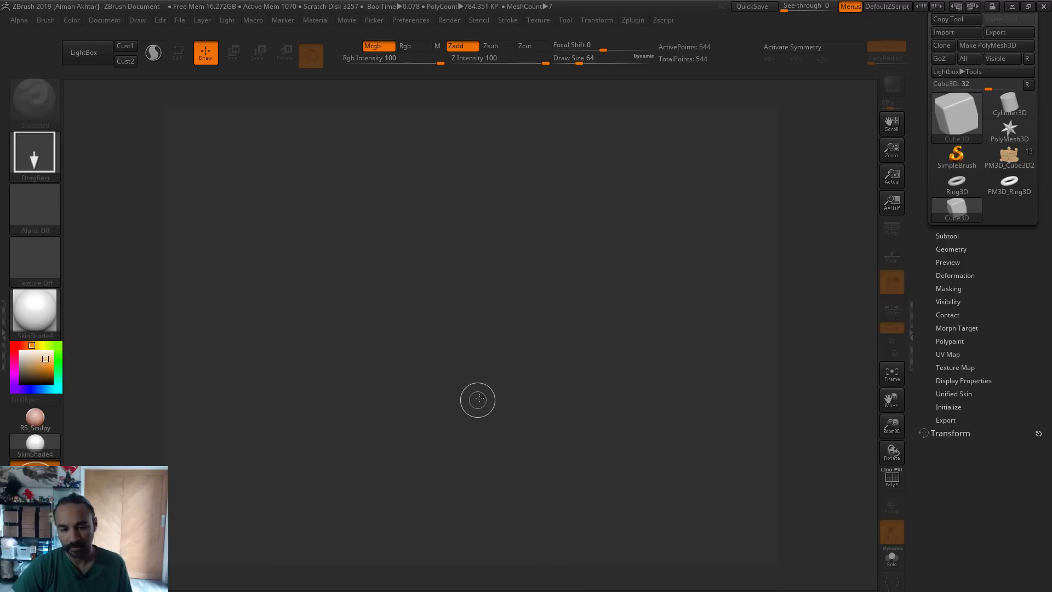
Draw a Cube3D on the canvas, enter edit mode and convert the cube to a PolyMesh3D
{"action": "left_click_drag", "start_coordinate": [488, 388], "coordinate": [395, 264]}
{"action": "key", "text": "t"}
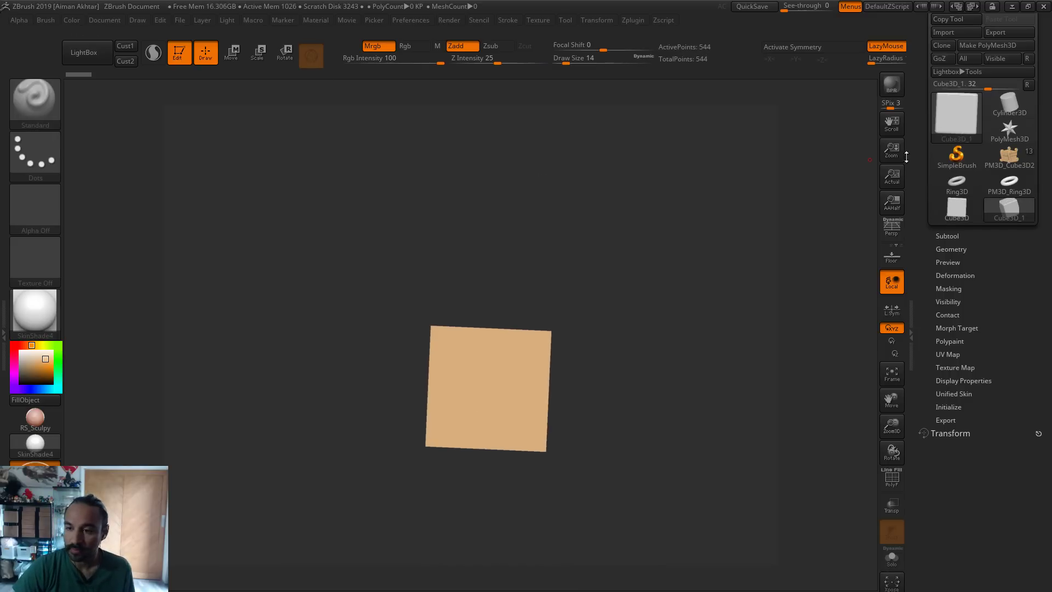
{"action": "mouse_move", "coordinate": [964, 165]}
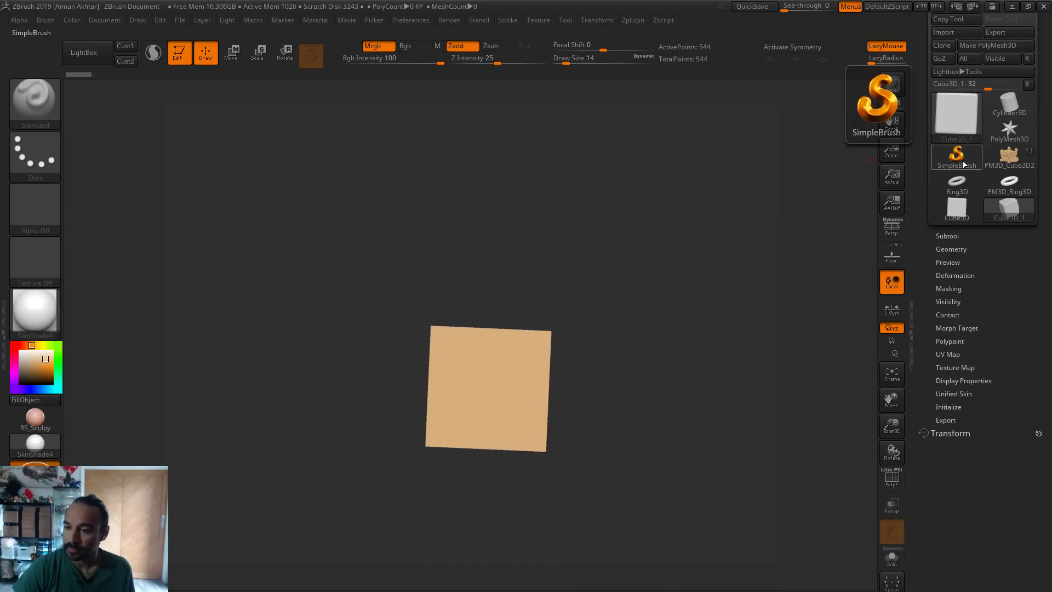
{"action": "left_click", "coordinate": [988, 45]}
Enable DynaMesh on the cube at resolution 128
{"action": "left_click", "coordinate": [958, 276]}
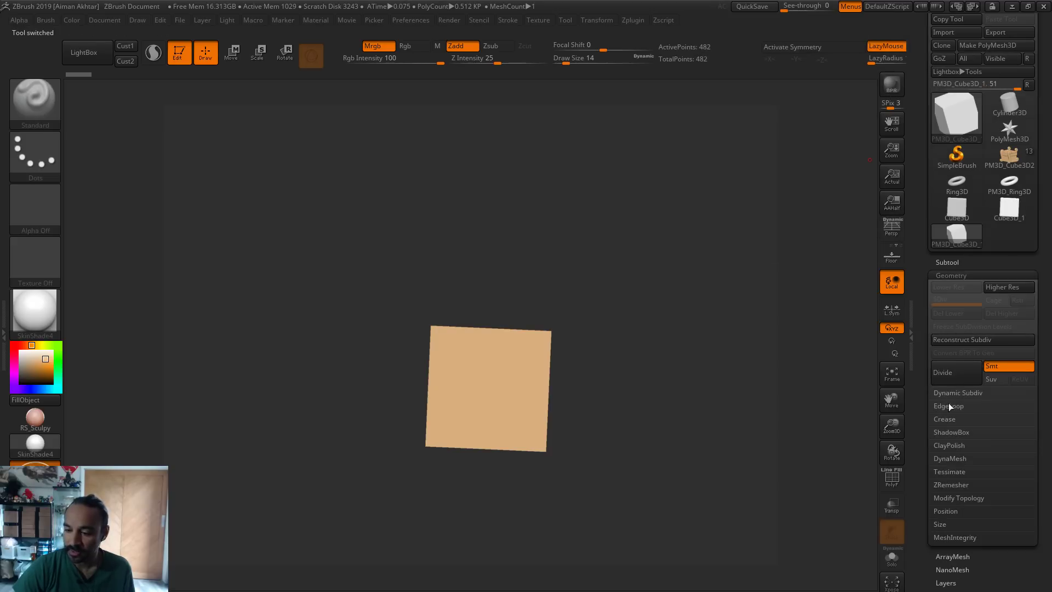
{"action": "left_click", "coordinate": [947, 459]}
{"action": "left_click", "coordinate": [947, 475]}
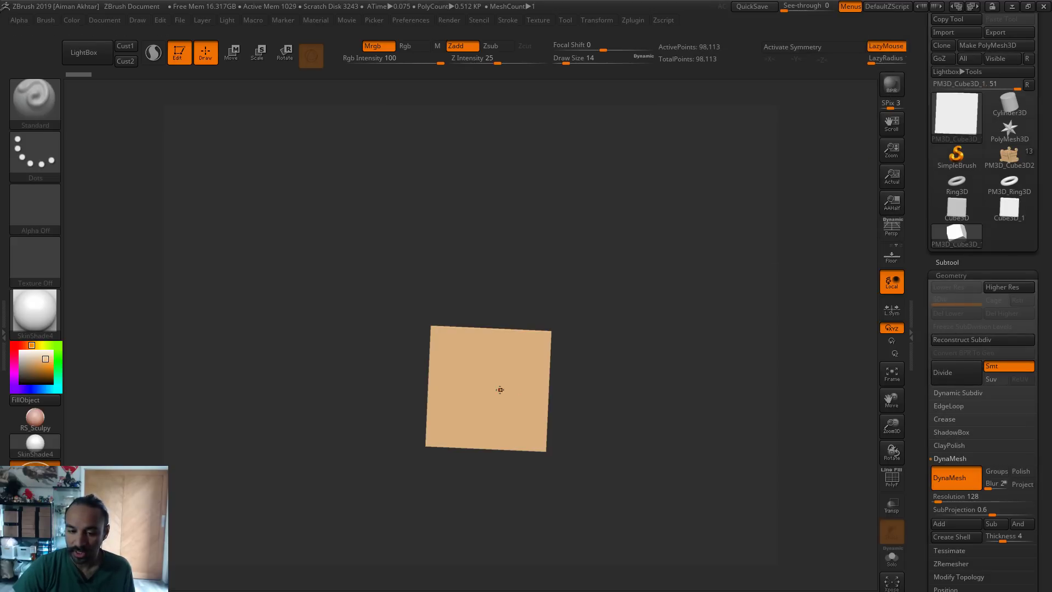
Snap to a straight front view, stretch the cube horizontally into a bar about three times as long, and remesh it with DynaMesh
{"action": "left_click_drag", "start_coordinate": [581, 405], "coordinate": [646, 423], "text": "shift"}
{"action": "key", "text": "w"}
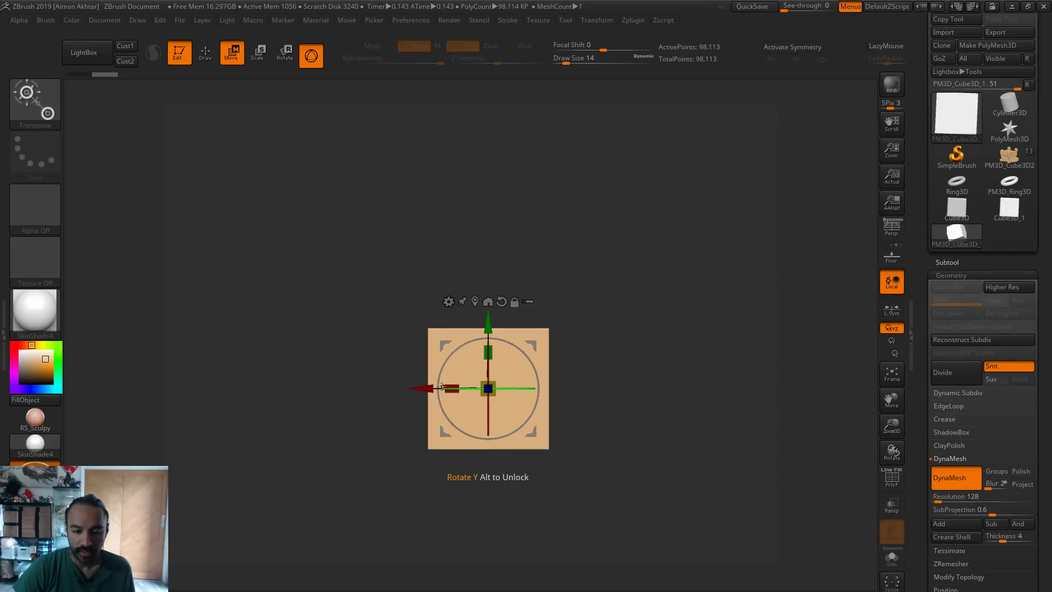
{"action": "left_click_drag", "start_coordinate": [452, 389], "coordinate": [272, 387]}
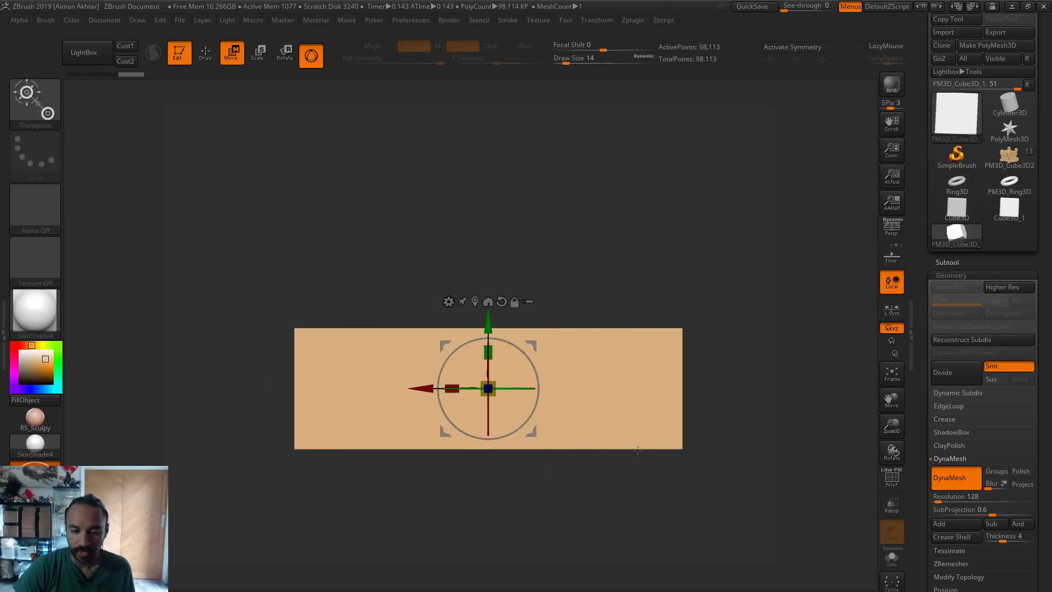
{"action": "left_click", "coordinate": [204, 52]}
{"action": "key", "text": "ctrl"}
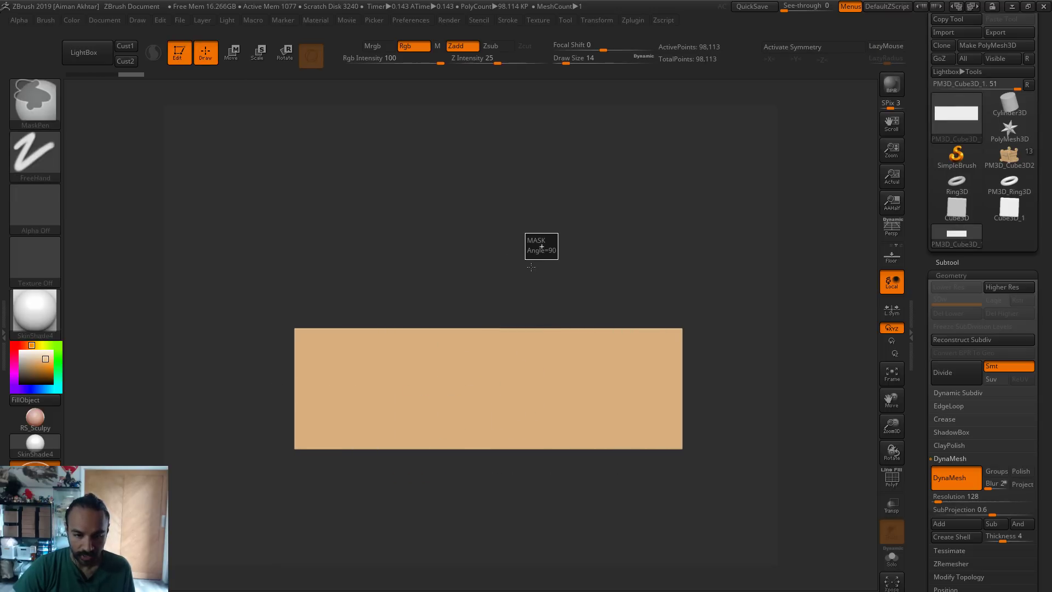
{"action": "left_click_drag", "start_coordinate": [542, 246], "coordinate": [531, 267], "text": "ctrl"}
Shrink the bar uniformly with the Size deformation at -100 and frame it in view
{"action": "scroll", "coordinate": [967, 454], "scroll_direction": "down", "scroll_amount": 1}
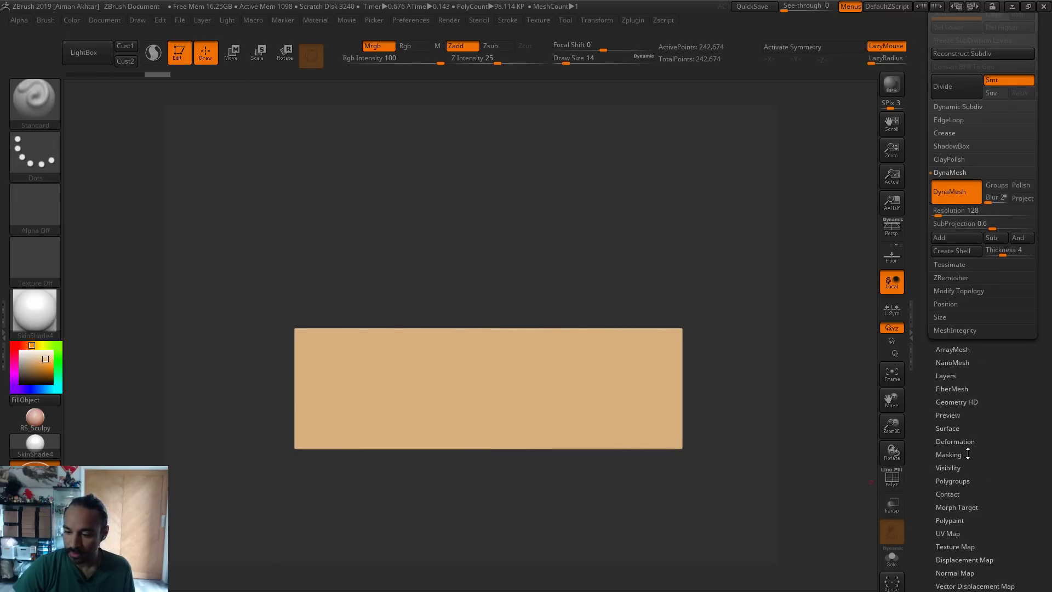
{"action": "left_click", "coordinate": [967, 453]}
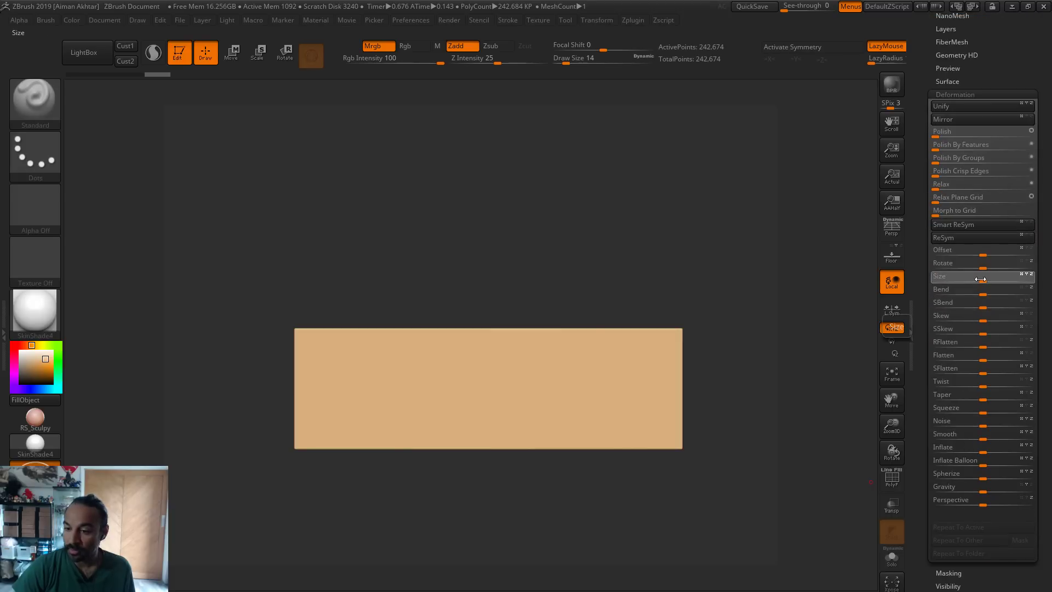
{"action": "mouse_move", "coordinate": [981, 276]}
{"action": "left_mouse_down"}
{"action": "mouse_move", "coordinate": [919, 278]}
{"action": "mouse_move", "coordinate": [963, 279]}
{"action": "left_mouse_up"}
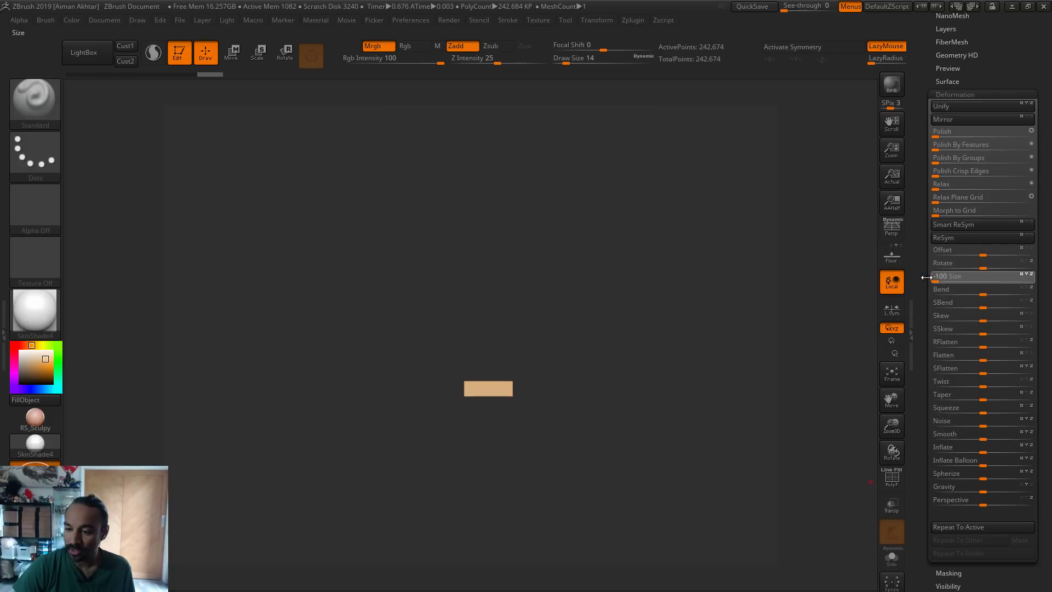
{"action": "left_click", "coordinate": [892, 374]}
{"action": "left_click_drag", "start_coordinate": [712, 491], "coordinate": [691, 491], "text": "alt"}
Set the draw size to 239, activate X symmetry, and remesh the shrunken bar to a coarser density
{"action": "key", "text": "s"}
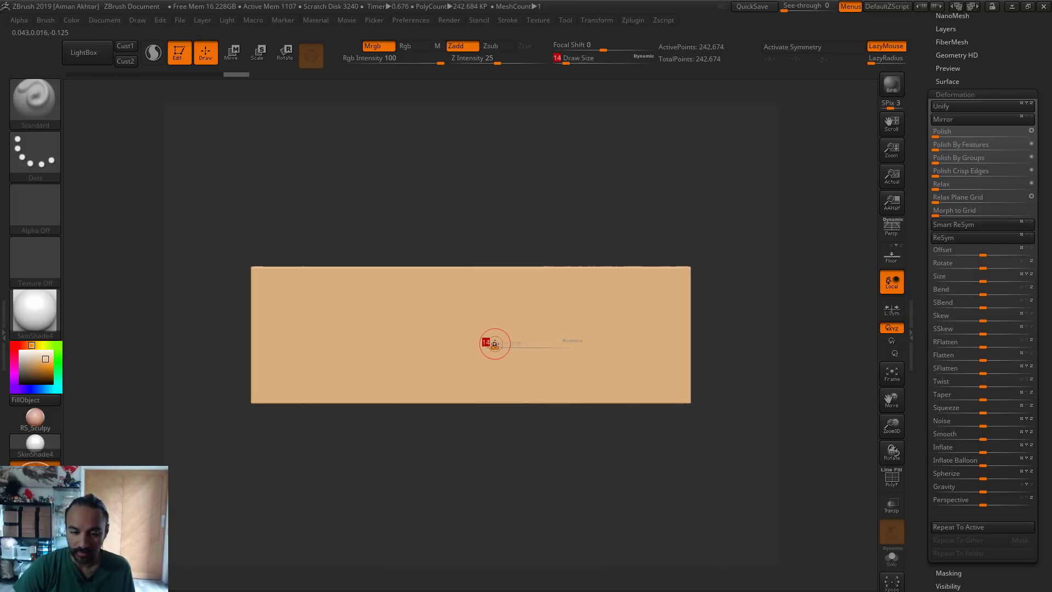
{"action": "left_click_drag", "start_coordinate": [493, 343], "coordinate": [533, 339]}
{"action": "key", "text": "x"}
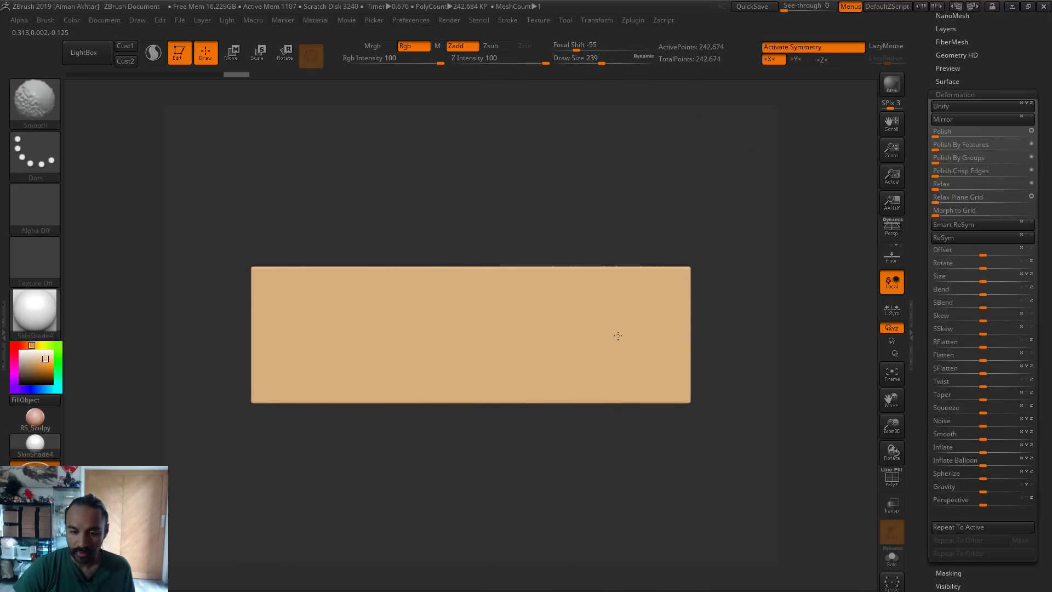
{"action": "key", "text": "shift+d"}
{"action": "key", "text": "shift+d"}
{"action": "key", "text": "shift+d"}
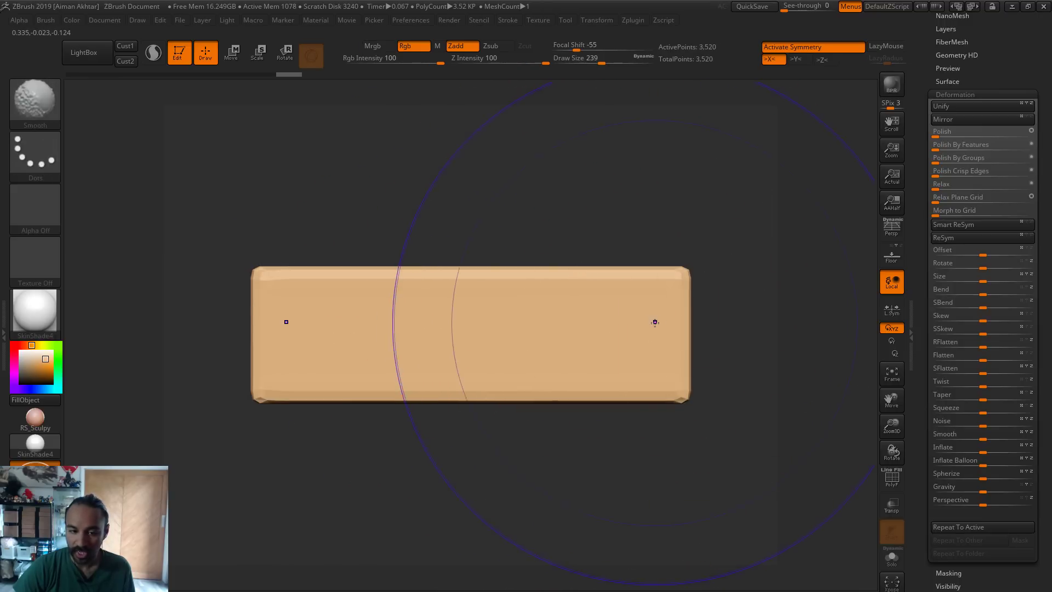
Smooth the bar's ends and body at draw sizes 239 and 149 into a slim rounded rod, checking its wireframe
{"action": "mouse_move", "coordinate": [653, 322]}
{"action": "left_mouse_down", "text": "shift"}
{"action": "mouse_move", "coordinate": [289, 308]}
{"action": "mouse_move", "coordinate": [601, 312]}
{"action": "mouse_move", "coordinate": [860, 437]}
{"action": "left_mouse_up", "text": "shift"}
{"action": "left_click", "coordinate": [890, 479]}
{"action": "key", "text": "s"}
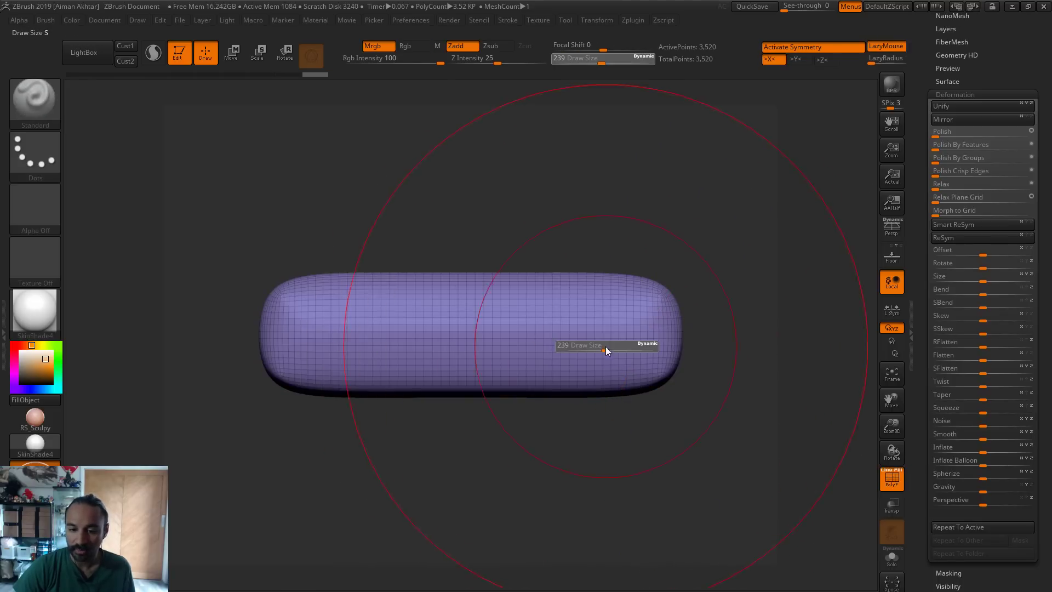
{"action": "left_click_drag", "start_coordinate": [606, 348], "coordinate": [596, 345]}
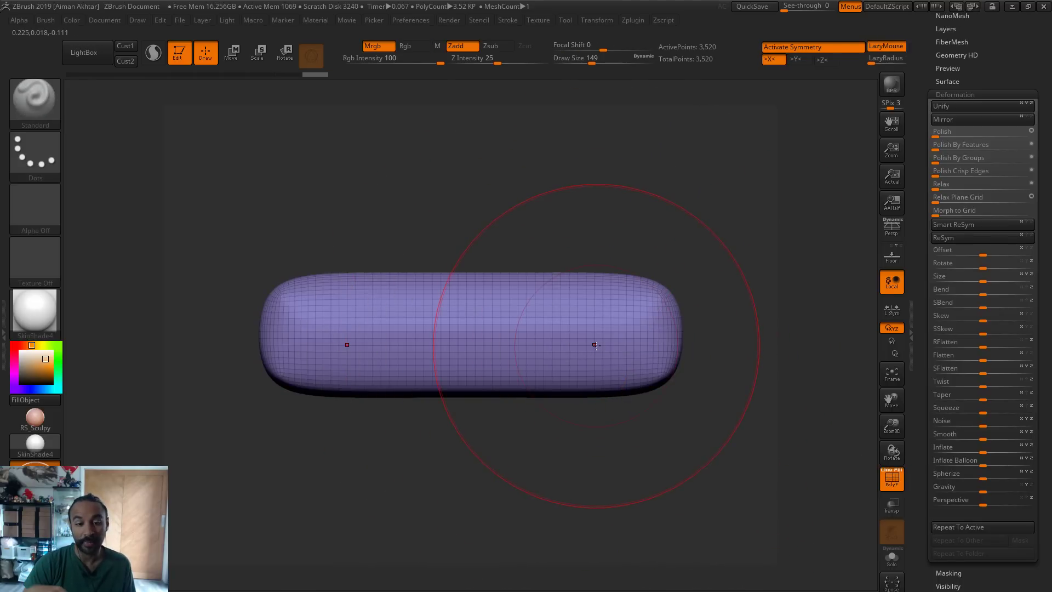
{"action": "mouse_move", "coordinate": [595, 345]}
{"action": "left_mouse_down", "text": "shift"}
{"action": "mouse_move", "coordinate": [619, 329]}
{"action": "mouse_move", "coordinate": [565, 328]}
{"action": "mouse_move", "coordinate": [633, 324]}
{"action": "mouse_move", "coordinate": [420, 330]}
{"action": "mouse_move", "coordinate": [444, 333]}
{"action": "left_mouse_up", "text": "shift"}
{"action": "left_click_drag", "start_coordinate": [499, 327], "coordinate": [630, 334], "text": "shift"}
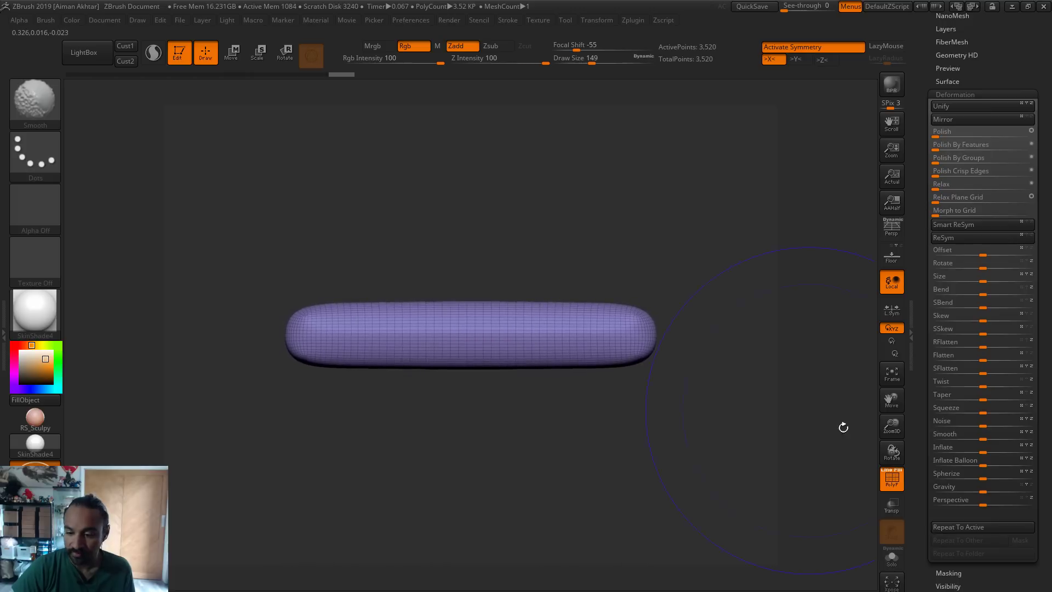
{"action": "left_click", "coordinate": [892, 478]}
{"action": "mouse_move", "coordinate": [562, 333]}
{"action": "left_mouse_down", "text": "shift"}
{"action": "mouse_move", "coordinate": [336, 331]}
{"action": "mouse_move", "coordinate": [433, 357]}
{"action": "left_mouse_up", "text": "shift"}
Switch to the Move brush with a draw size of 90
{"action": "key", "text": "b"}
{"action": "key", "text": "m"}
{"action": "key", "text": "v"}
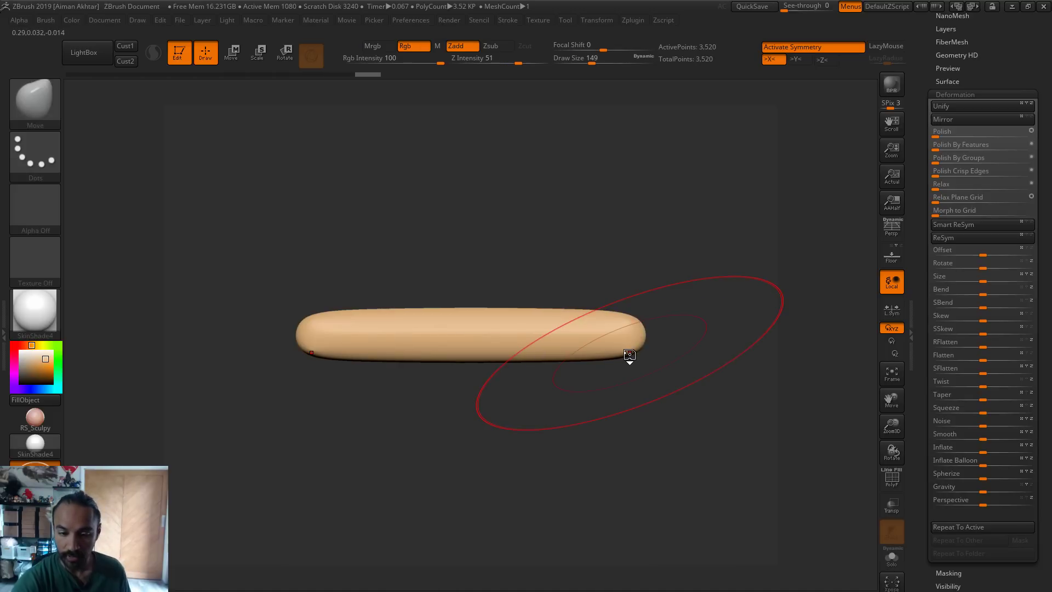
{"action": "key", "text": "s"}
{"action": "left_click_drag", "start_coordinate": [616, 342], "coordinate": [610, 340]}
{"action": "key", "text": "x"}
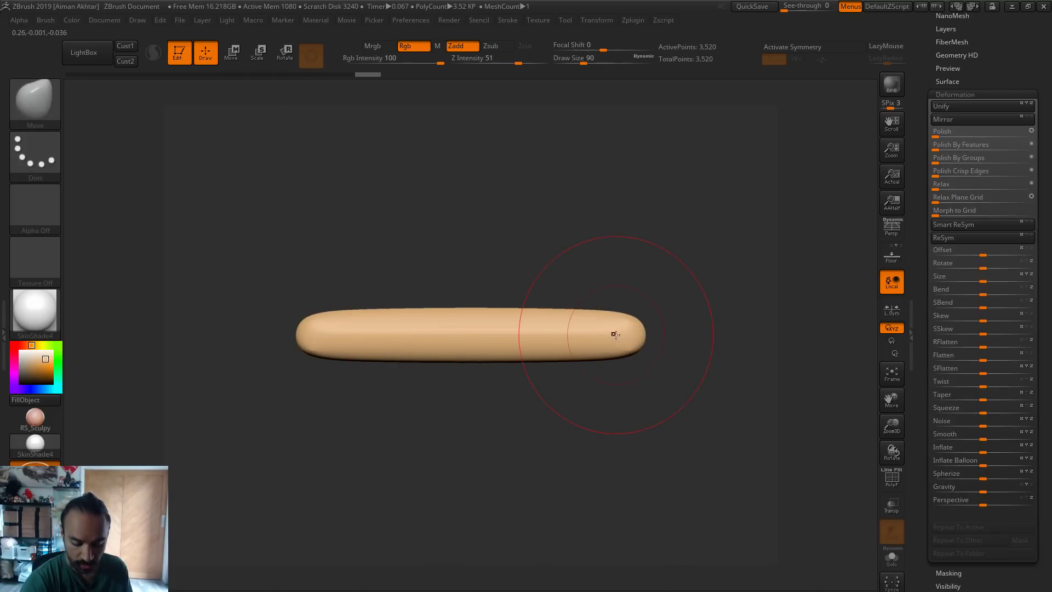
{"action": "key", "text": "x"}
{"action": "mouse_move", "coordinate": [616, 336]}
{"action": "left_mouse_down"}
{"action": "mouse_move", "coordinate": [615, 285]}
{"action": "mouse_move", "coordinate": [606, 394]}
{"action": "left_mouse_up"}
{"action": "key", "text": "ctrl+z"}
{"action": "key", "text": "ctrl+shift+z"}
{"action": "key", "text": "ctrl+z"}
{"action": "key", "text": "ctrl+z"}
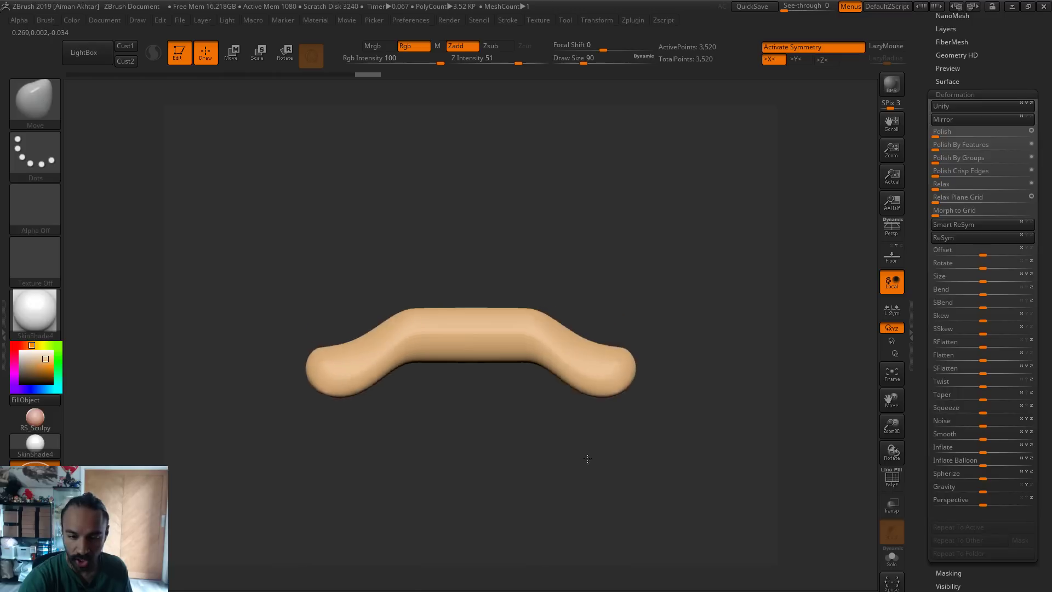
Turn off symmetry, lift the rod's right end at draw size 207, and pull its middle down at draw size 145
{"action": "key", "text": "x"}
{"action": "key", "text": "s"}
{"action": "mouse_move", "coordinate": [597, 337]}
{"action": "left_mouse_down"}
{"action": "mouse_move", "coordinate": [624, 339]}
{"action": "mouse_move", "coordinate": [637, 286]}
{"action": "mouse_move", "coordinate": [622, 219]}
{"action": "left_mouse_up"}
{"action": "key", "text": "s"}
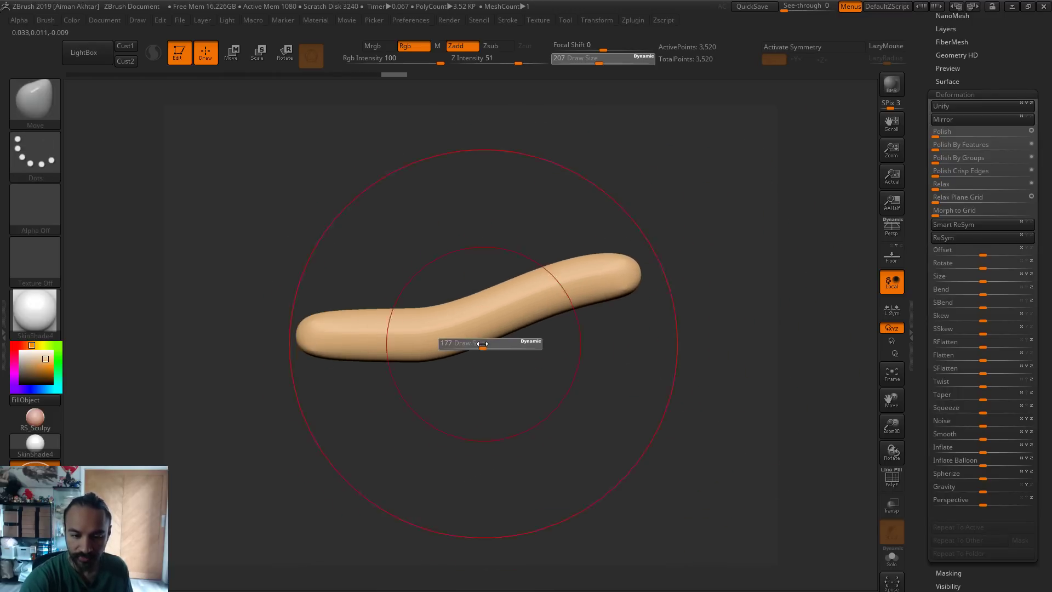
{"action": "mouse_move", "coordinate": [481, 341]}
{"action": "left_mouse_down"}
{"action": "mouse_move", "coordinate": [473, 336]}
{"action": "mouse_move", "coordinate": [460, 367]}
{"action": "left_mouse_up"}
Lift the left end and bend the right tip down at draw size 87, then reshape the left curve at draw size 124
{"action": "key", "text": "s"}
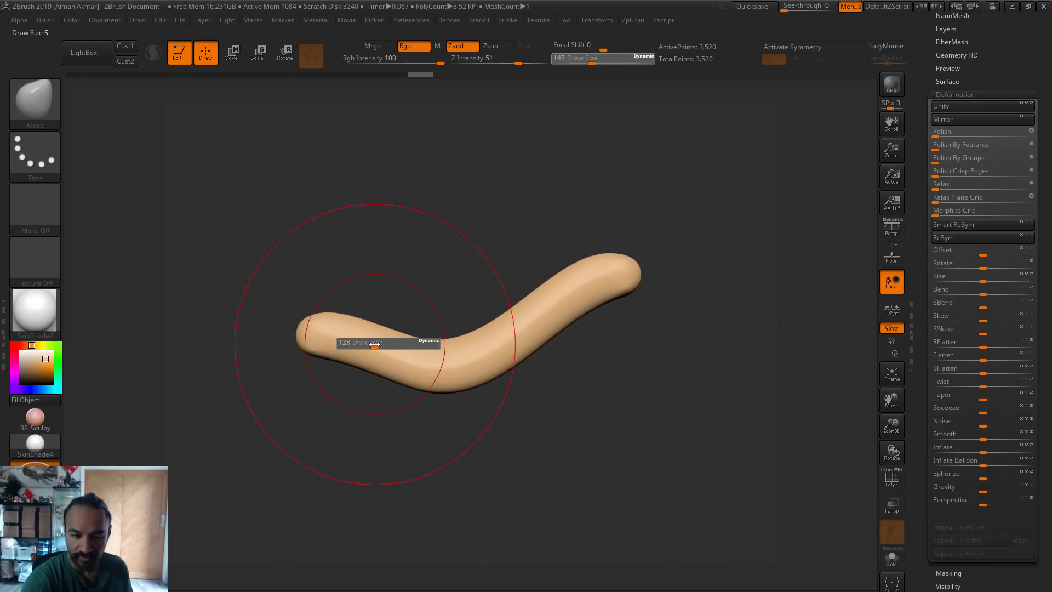
{"action": "mouse_move", "coordinate": [378, 346]}
{"action": "left_mouse_down"}
{"action": "mouse_move", "coordinate": [363, 354]}
{"action": "mouse_move", "coordinate": [329, 335]}
{"action": "left_mouse_up"}
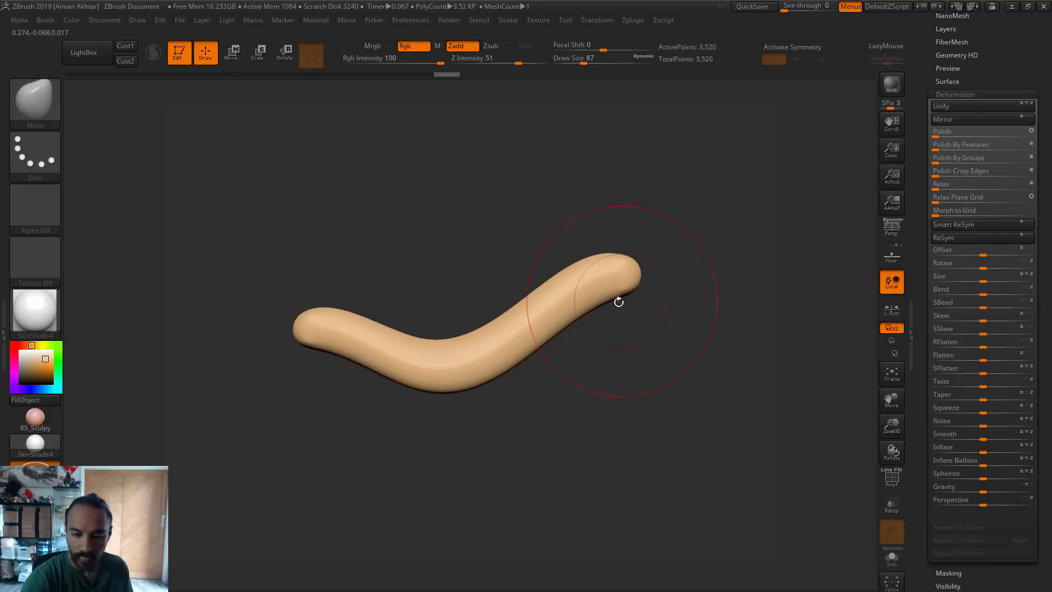
{"action": "mouse_move", "coordinate": [617, 301]}
{"action": "left_mouse_down"}
{"action": "mouse_move", "coordinate": [587, 279]}
{"action": "mouse_move", "coordinate": [627, 286]}
{"action": "mouse_move", "coordinate": [628, 297]}
{"action": "left_mouse_up"}
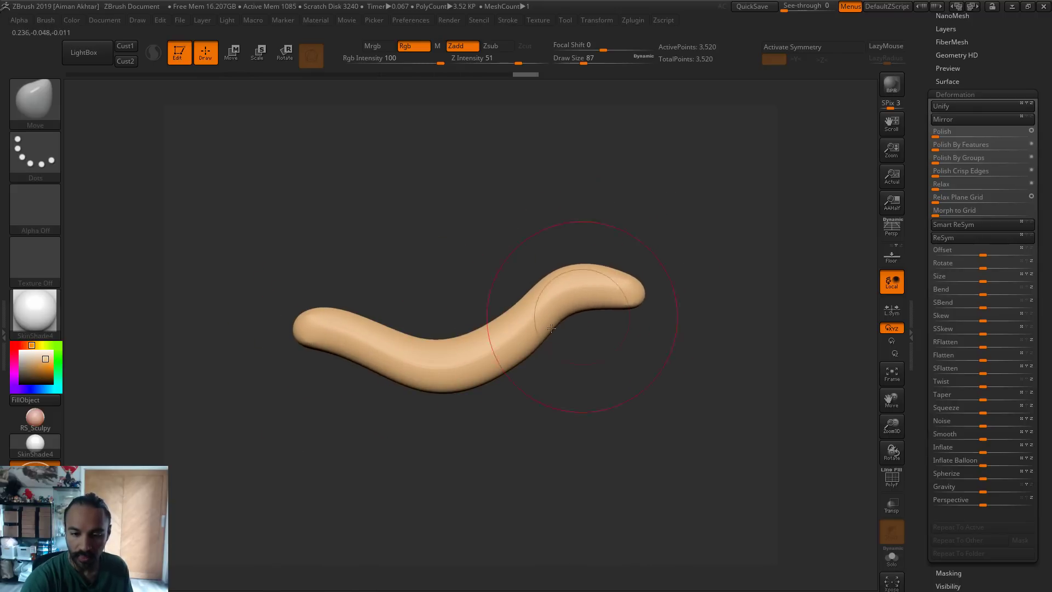
{"action": "mouse_move", "coordinate": [360, 355]}
{"action": "left_mouse_down"}
{"action": "mouse_move", "coordinate": [358, 372]}
{"action": "mouse_move", "coordinate": [418, 381]}
{"action": "left_mouse_up"}
{"action": "key", "text": "ctrl"}
{"action": "key", "text": "ctrl+z"}
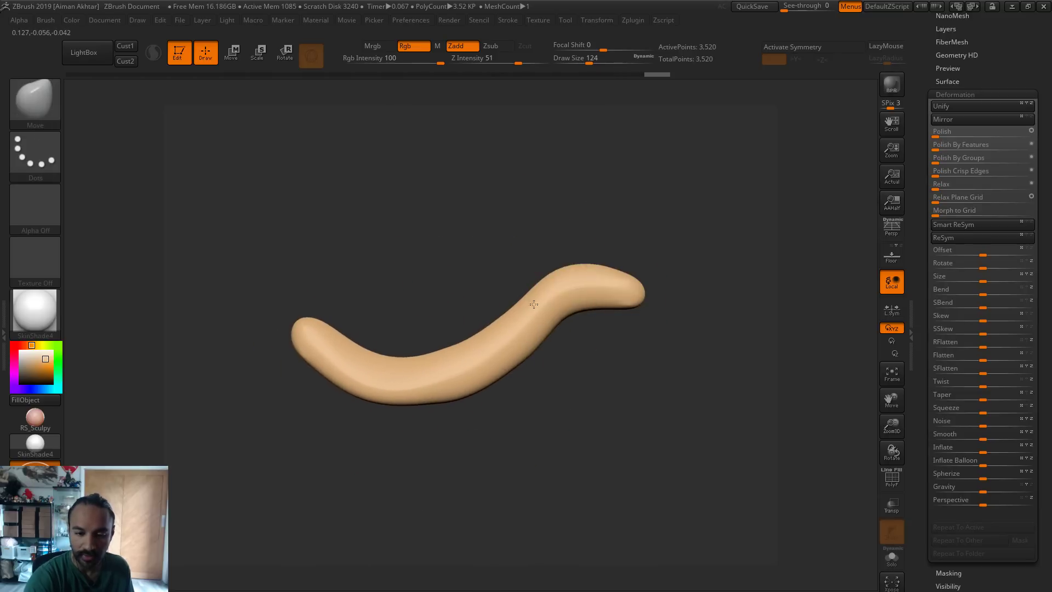
Refine the S-curve's middle, smooth its length to slim it, and reshape the left tip at draw size 51
{"action": "left_click_drag", "start_coordinate": [531, 300], "coordinate": [486, 313]}
{"action": "mouse_move", "coordinate": [502, 328]}
{"action": "left_mouse_down", "text": "shift"}
{"action": "mouse_move", "coordinate": [521, 322]}
{"action": "mouse_move", "coordinate": [318, 380]}
{"action": "mouse_move", "coordinate": [646, 294]}
{"action": "mouse_move", "coordinate": [609, 309]}
{"action": "left_mouse_up", "text": "shift"}
{"action": "key", "text": "s"}
{"action": "mouse_move", "coordinate": [632, 293]}
{"action": "left_mouse_down", "text": "shift"}
{"action": "mouse_move", "coordinate": [319, 352]}
{"action": "mouse_move", "coordinate": [467, 350]}
{"action": "left_mouse_up", "text": "shift"}
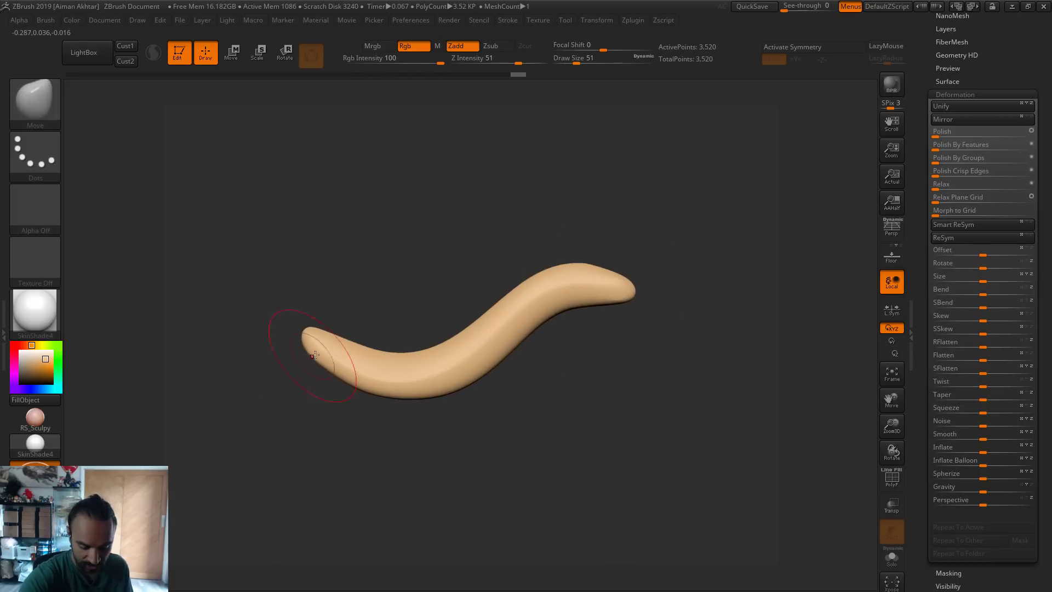
{"action": "mouse_move", "coordinate": [305, 342]}
{"action": "left_mouse_down"}
{"action": "mouse_move", "coordinate": [299, 325]}
{"action": "mouse_move", "coordinate": [336, 353]}
{"action": "left_mouse_up"}
Extend the right end with Move at draw size 80 and curl it downward into a smooth tapered hook
{"action": "key", "text": "s"}
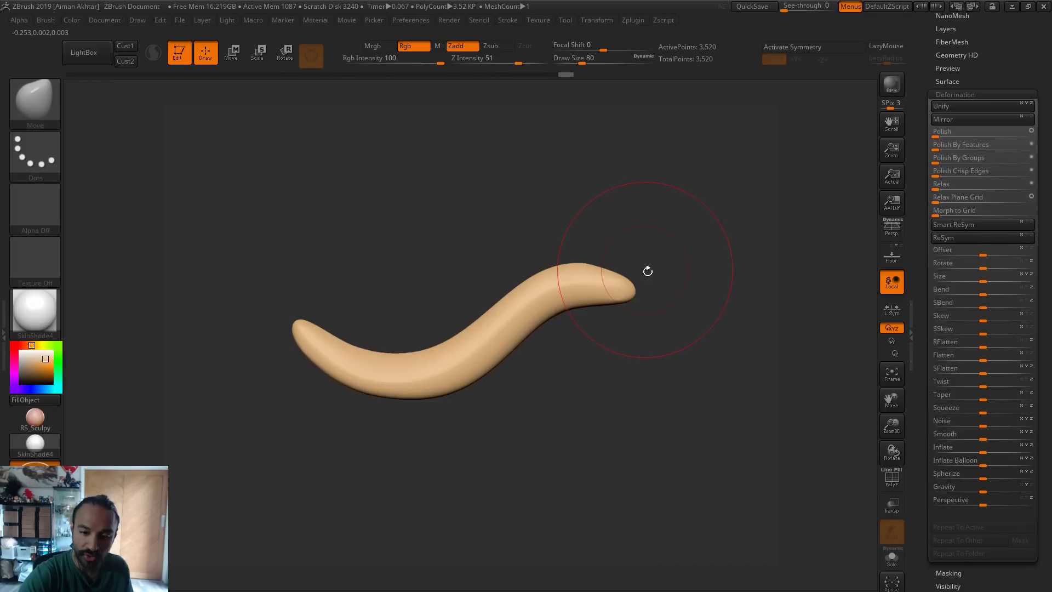
{"action": "mouse_move", "coordinate": [648, 271]}
{"action": "left_mouse_down"}
{"action": "mouse_move", "coordinate": [659, 279]}
{"action": "mouse_move", "coordinate": [616, 291]}
{"action": "left_mouse_up"}
{"action": "left_click_drag", "start_coordinate": [641, 340], "coordinate": [652, 342]}
{"action": "left_click_drag", "start_coordinate": [630, 290], "coordinate": [643, 284]}
{"action": "key", "text": "s"}
{"action": "left_click_drag", "start_coordinate": [578, 297], "coordinate": [514, 298]}
{"action": "mouse_move", "coordinate": [621, 295]}
{"action": "left_mouse_down", "text": "shift"}
{"action": "mouse_move", "coordinate": [635, 300]}
{"action": "mouse_move", "coordinate": [579, 291]}
{"action": "left_mouse_up", "text": "shift"}
{"action": "key", "text": "s"}
{"action": "left_click_drag", "start_coordinate": [663, 307], "coordinate": [651, 307]}
{"action": "left_click_drag", "start_coordinate": [650, 301], "coordinate": [652, 305]}
{"action": "left_click_drag", "start_coordinate": [677, 332], "coordinate": [645, 304]}
{"action": "mouse_move", "coordinate": [656, 312]}
{"action": "left_mouse_down"}
{"action": "mouse_move", "coordinate": [648, 297]}
{"action": "mouse_move", "coordinate": [652, 304]}
{"action": "left_mouse_up"}
Refine the left end's curve and taper with the Move brush
{"action": "key", "text": "s"}
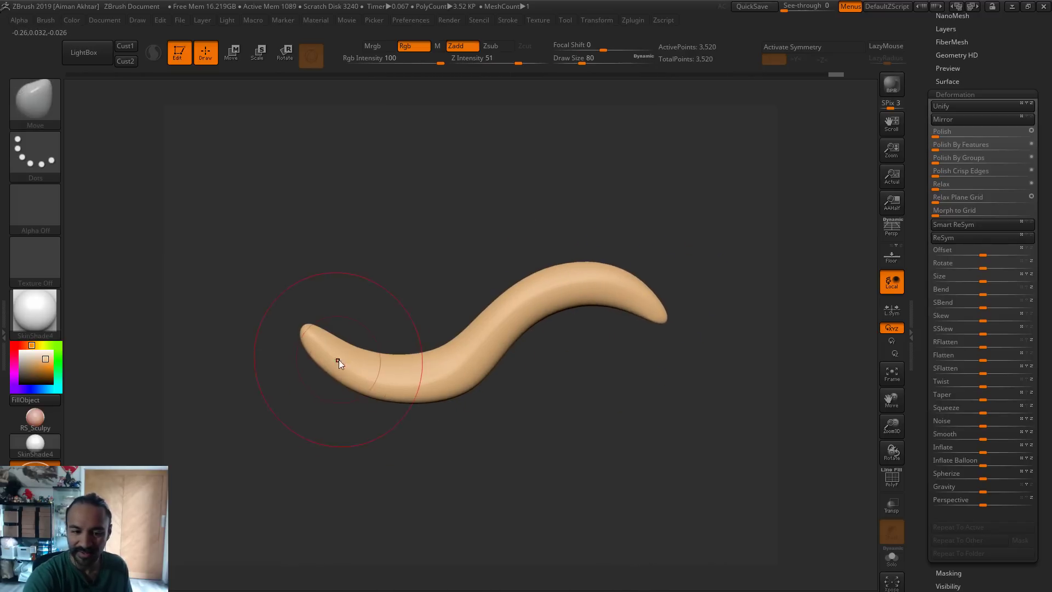
{"action": "key", "text": "s"}
{"action": "mouse_move", "coordinate": [338, 360]}
{"action": "left_mouse_down"}
{"action": "mouse_move", "coordinate": [306, 329]}
{"action": "mouse_move", "coordinate": [383, 371]}
{"action": "mouse_move", "coordinate": [304, 328]}
{"action": "mouse_move", "coordinate": [364, 368]}
{"action": "left_mouse_up"}
{"action": "key", "text": "s"}
{"action": "key", "text": "s"}
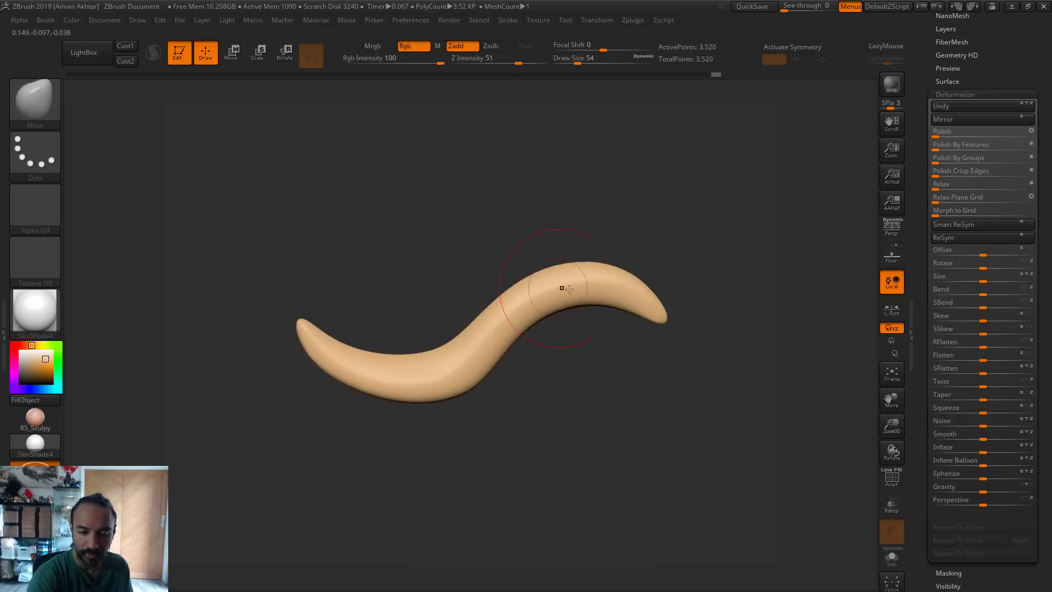
Switch to the Pinch brush and pinch the right tip and a ridge along the strand at draw sizes 12 and 13
{"action": "key", "text": "b"}
{"action": "key", "text": "p"}
{"action": "key", "text": "i"}
{"action": "key", "text": "s"}
{"action": "left_click_drag", "start_coordinate": [665, 320], "coordinate": [652, 318]}
{"action": "key", "text": "s"}
{"action": "left_click", "coordinate": [658, 313]}
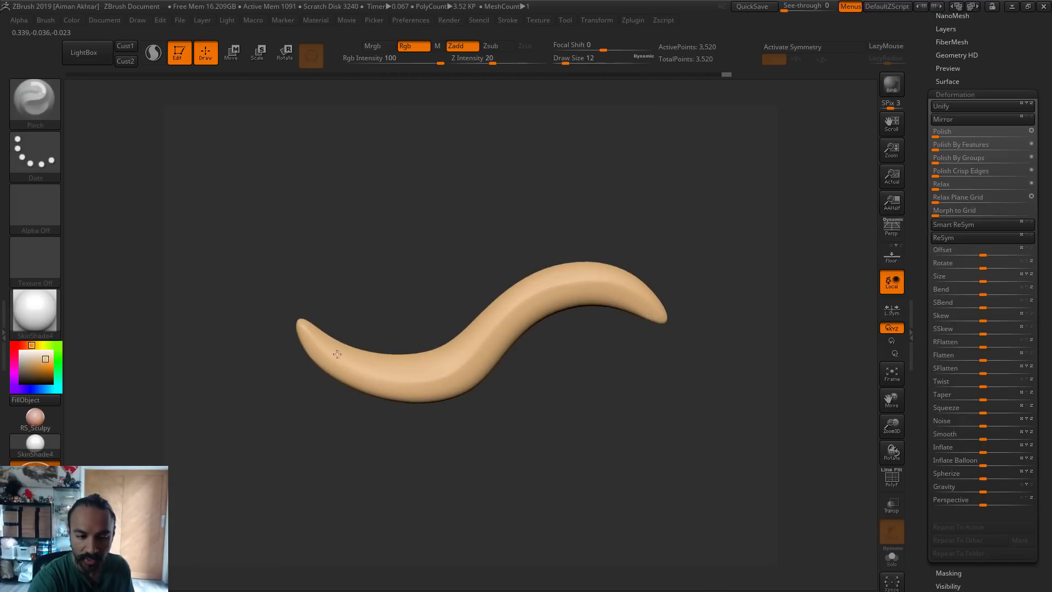
{"action": "key", "text": "s"}
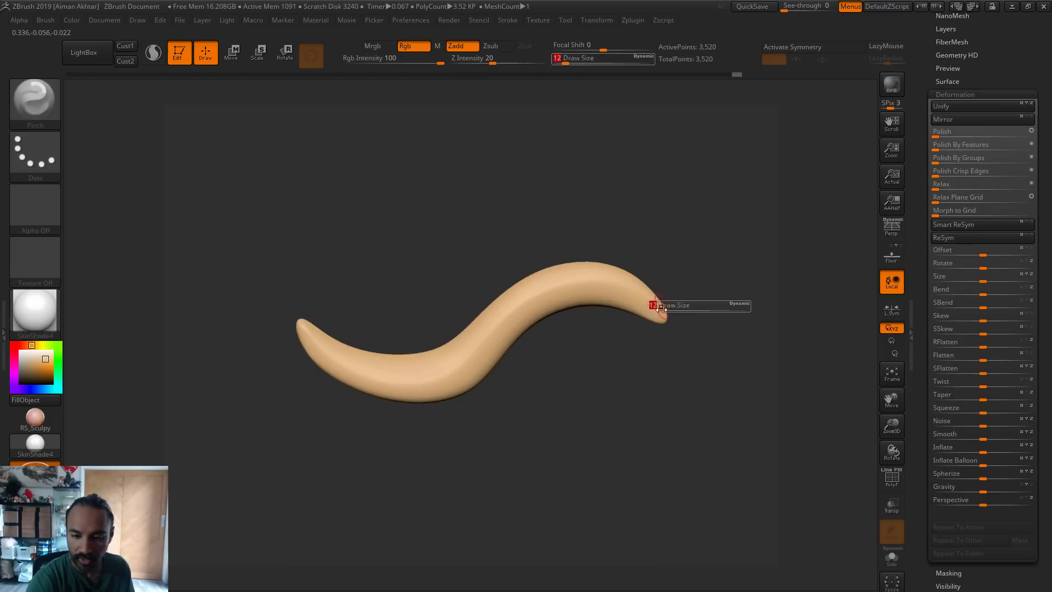
{"action": "left_click", "coordinate": [663, 312]}
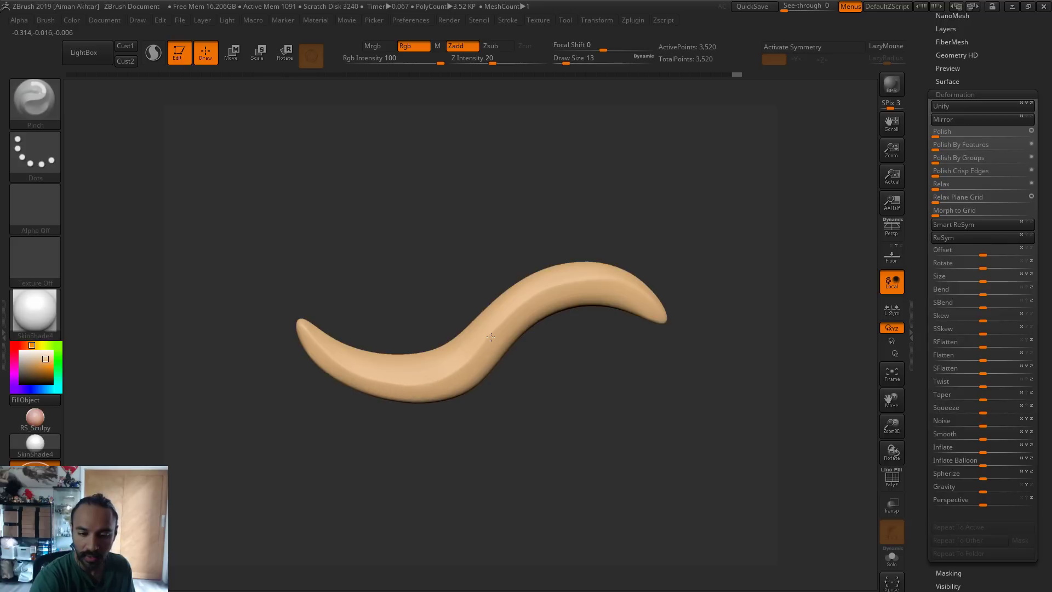
Set the Pinch draw size to 18 and sharpen the ridge along the left part of the strand
{"action": "left_click_drag", "start_coordinate": [669, 440], "coordinate": [588, 474], "text": "alt"}
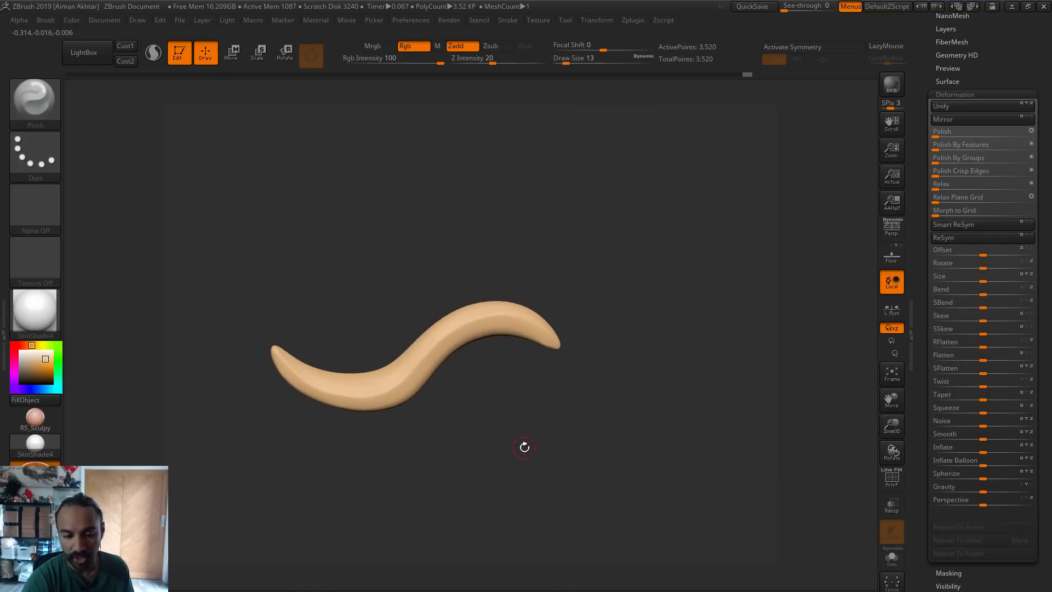
{"action": "left_click_drag", "start_coordinate": [524, 447], "coordinate": [512, 415]}
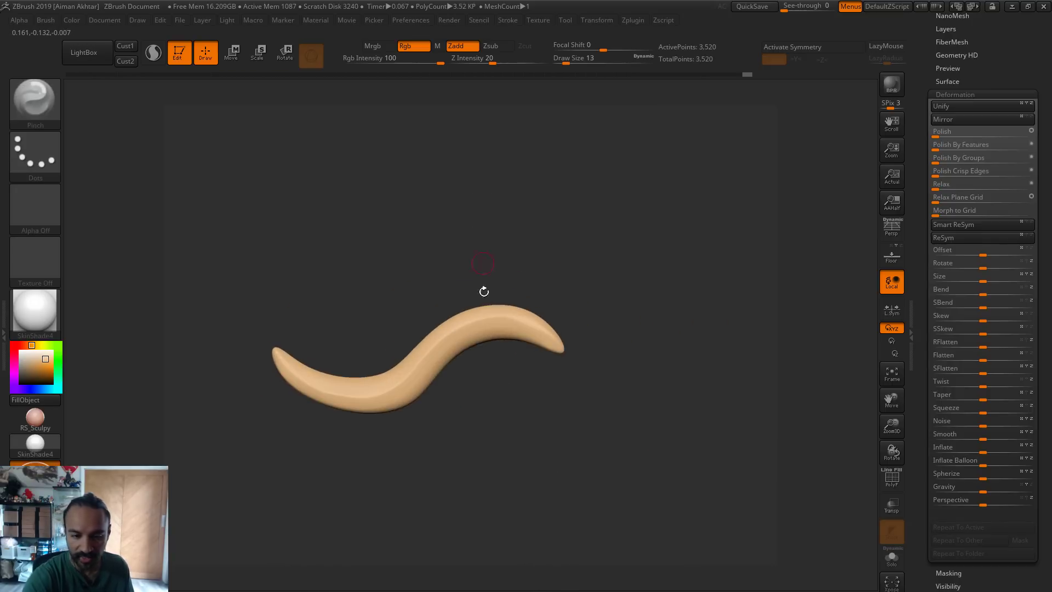
{"action": "key", "text": "s"}
{"action": "left_click_drag", "start_coordinate": [307, 382], "coordinate": [310, 382]}
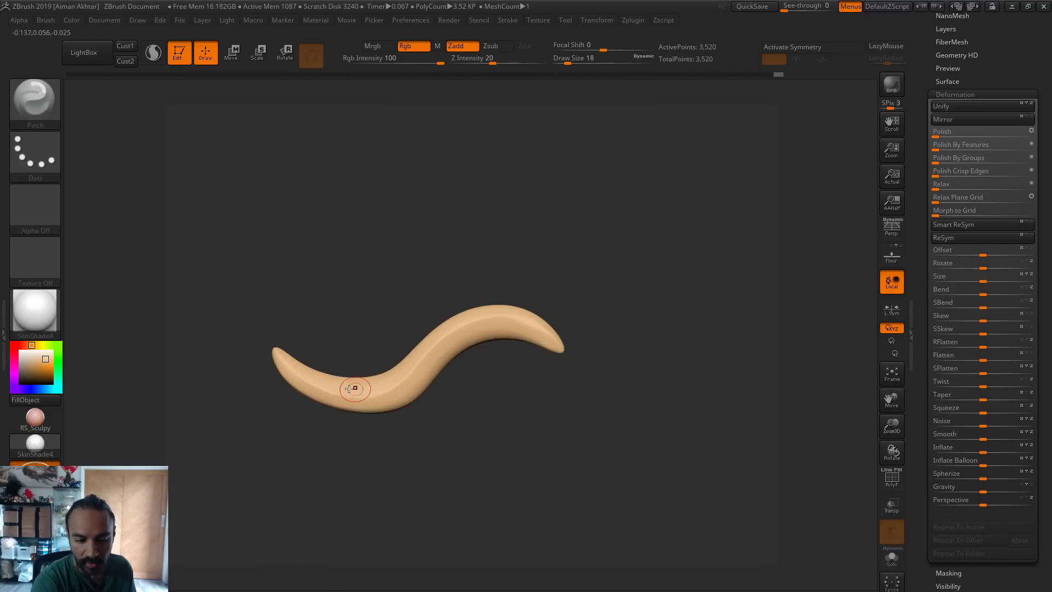
{"action": "key", "text": "shift"}
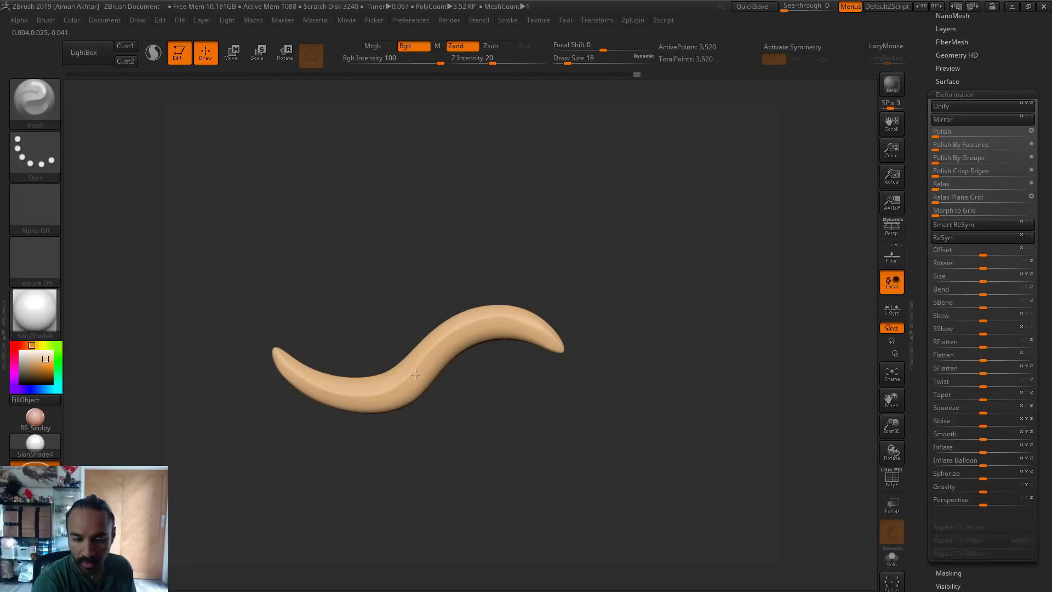
Try re-DynaMeshing the strand at resolution 128 with its wireframe shown, and undo the remesh
{"action": "key", "text": "s"}
{"action": "left_click_drag", "start_coordinate": [545, 333], "coordinate": [541, 333]}
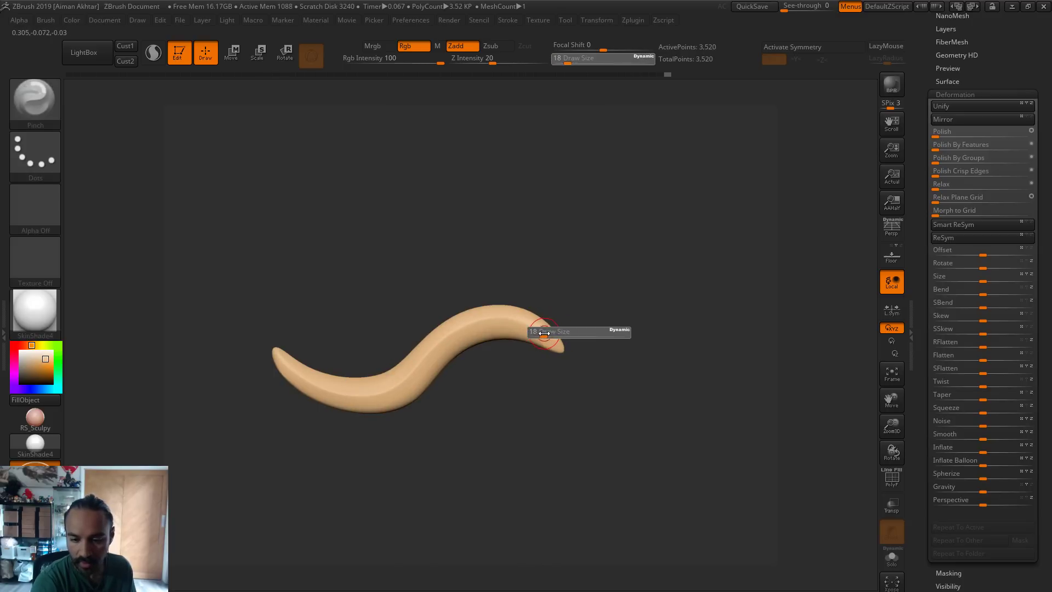
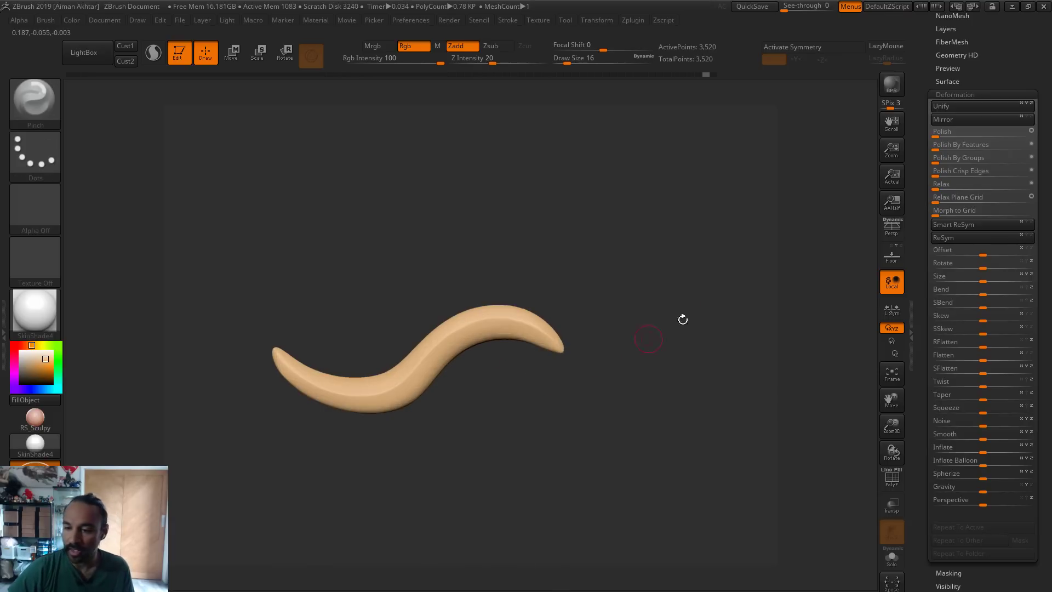
{"action": "left_click", "coordinate": [891, 476]}
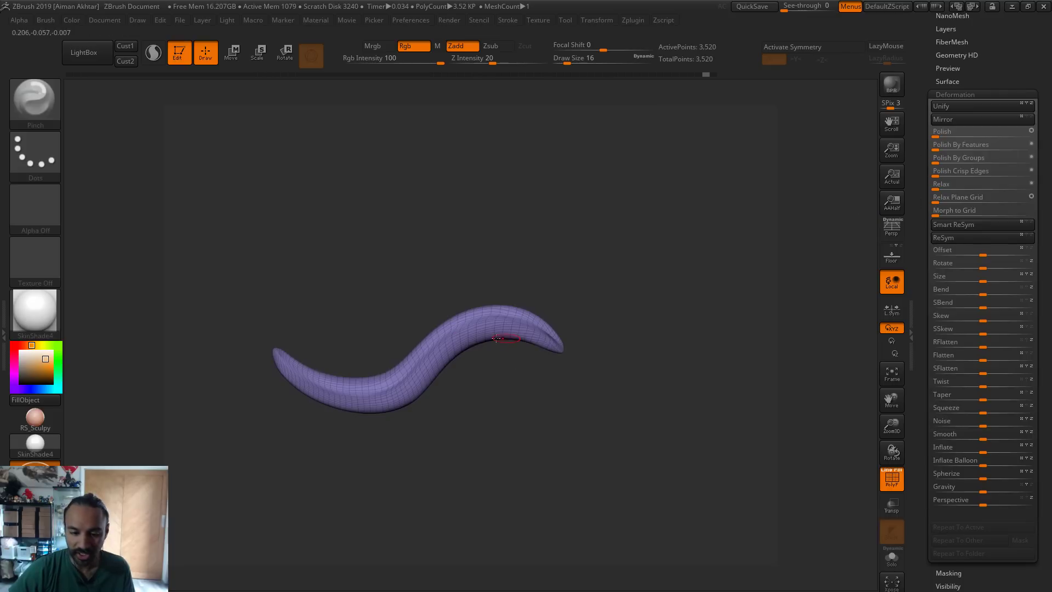
{"action": "scroll", "coordinate": [1014, 65], "scroll_direction": "up", "scroll_amount": 3}
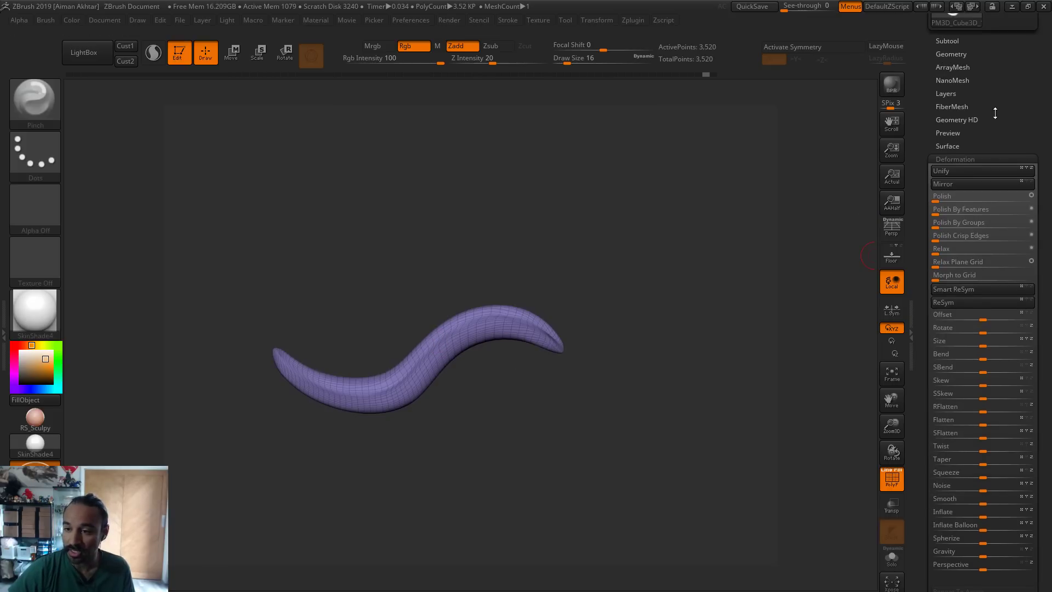
{"action": "left_click", "coordinate": [961, 60]}
{"action": "left_click_drag", "start_coordinate": [584, 376], "coordinate": [656, 403], "text": "ctrl"}
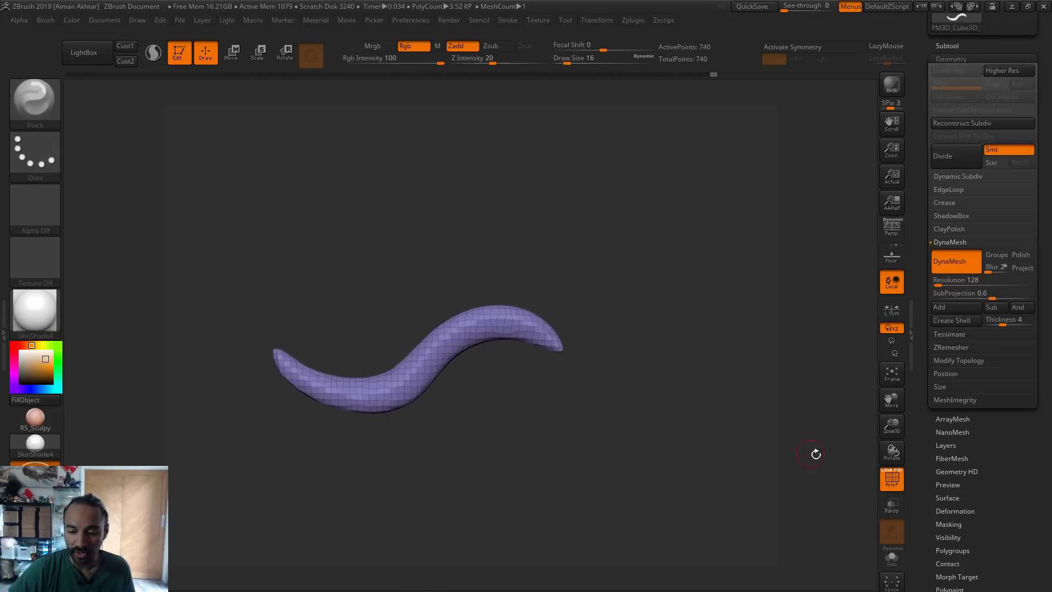
{"action": "key", "text": "shift+f"}
{"action": "key", "text": "ctrl+z"}
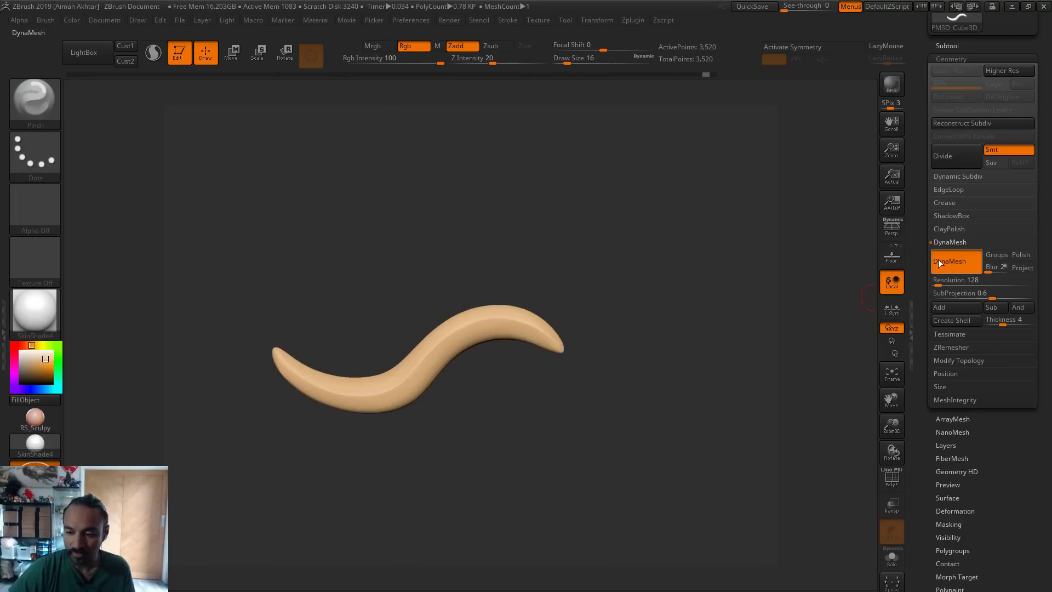
Set the DynaMesh resolution to 640, remesh the strand and check its new wireframe
{"action": "left_click", "coordinate": [937, 283]}
{"action": "type", "text": "640"}
{"action": "left_click_drag", "start_coordinate": [726, 322], "coordinate": [749, 360], "text": "ctrl"}
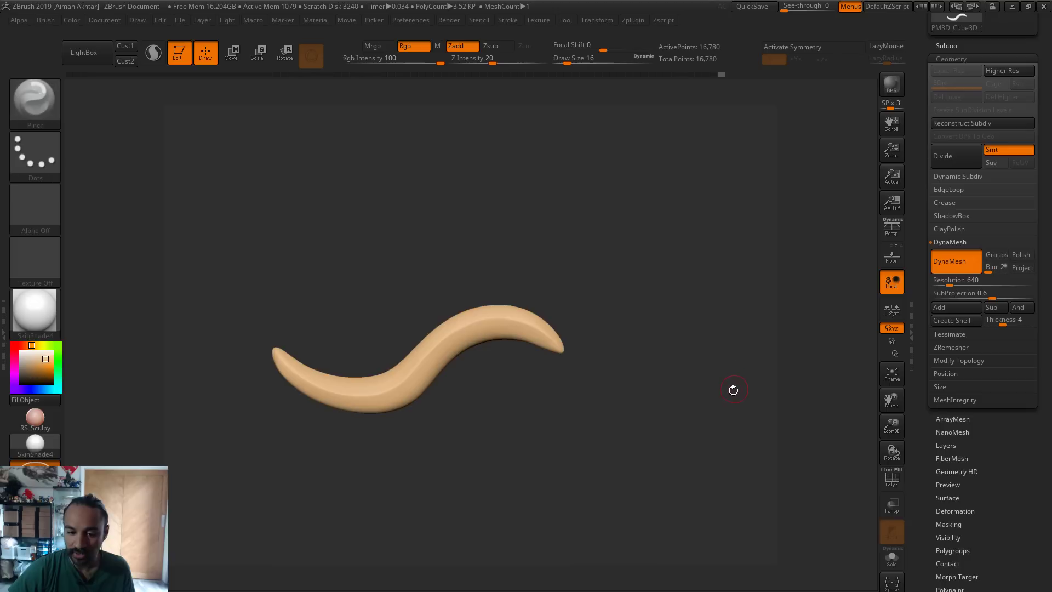
{"action": "left_click", "coordinate": [891, 478]}
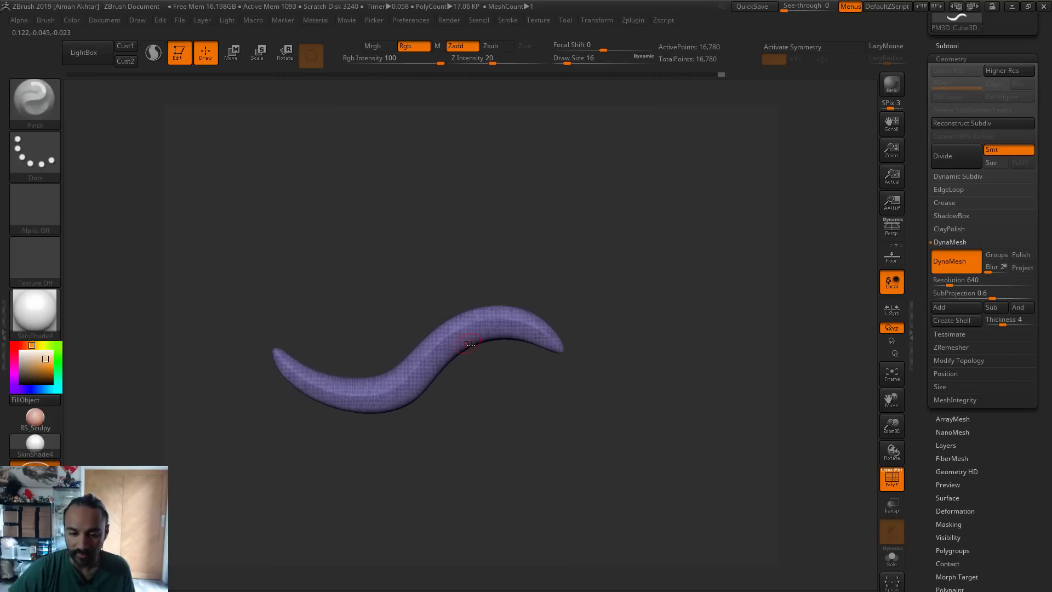
{"action": "left_click", "coordinate": [891, 478]}
Smooth the strand at draw size 51 and pinch the ridge along its right half at draw size 18
{"action": "left_click_drag", "start_coordinate": [603, 432], "coordinate": [705, 462]}
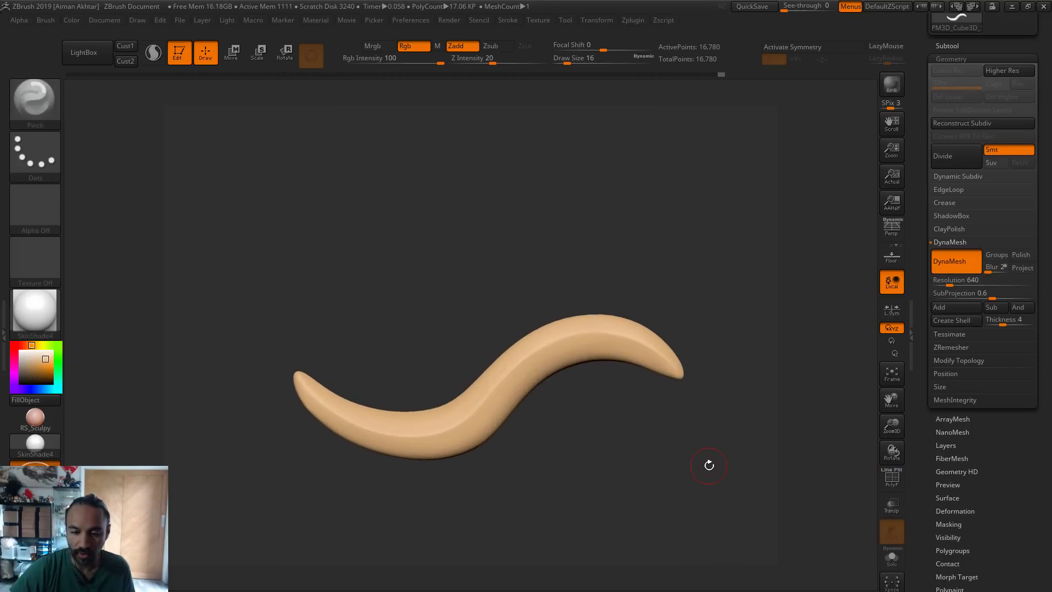
{"action": "key", "text": "s"}
{"action": "mouse_move", "coordinate": [648, 351]}
{"action": "left_mouse_down"}
{"action": "mouse_move", "coordinate": [657, 352]}
{"action": "mouse_move", "coordinate": [454, 435]}
{"action": "mouse_move", "coordinate": [324, 408]}
{"action": "left_mouse_up"}
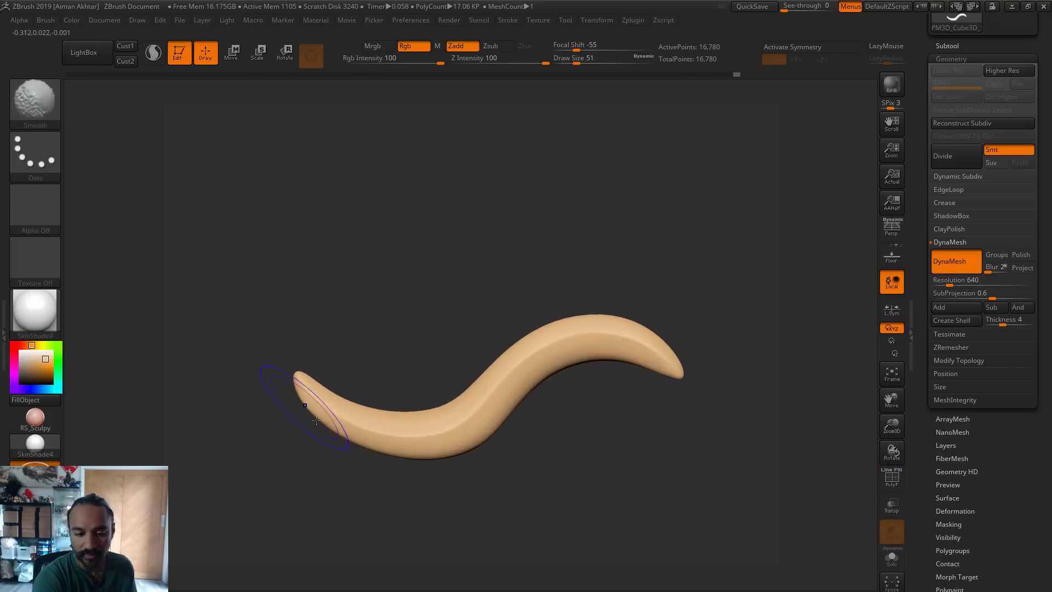
{"action": "key", "text": "s"}
{"action": "left_click_drag", "start_coordinate": [676, 368], "coordinate": [665, 366]}
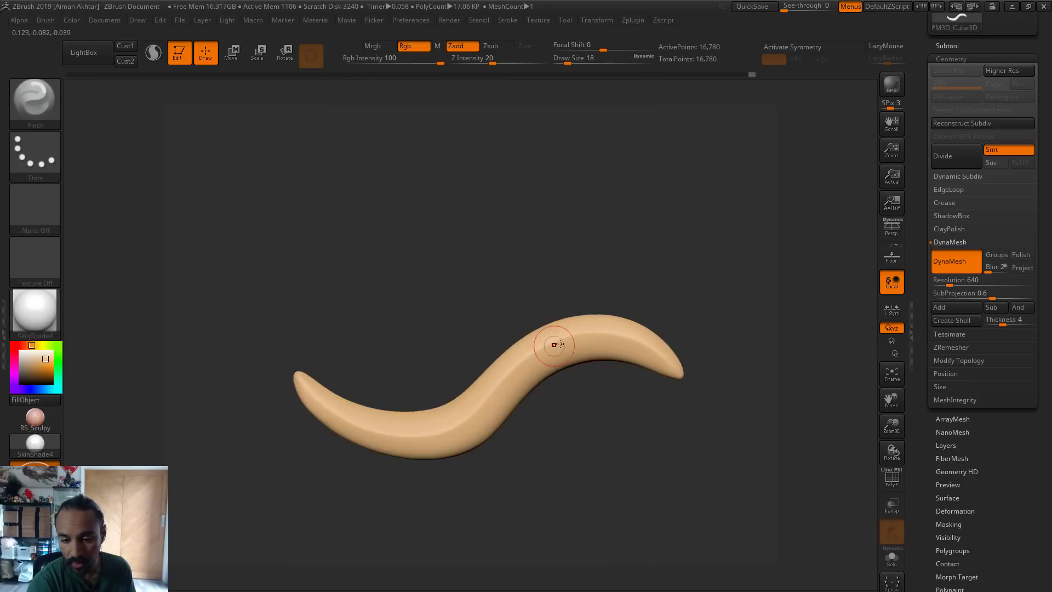
{"action": "left_click_drag", "start_coordinate": [554, 345], "coordinate": [510, 404]}
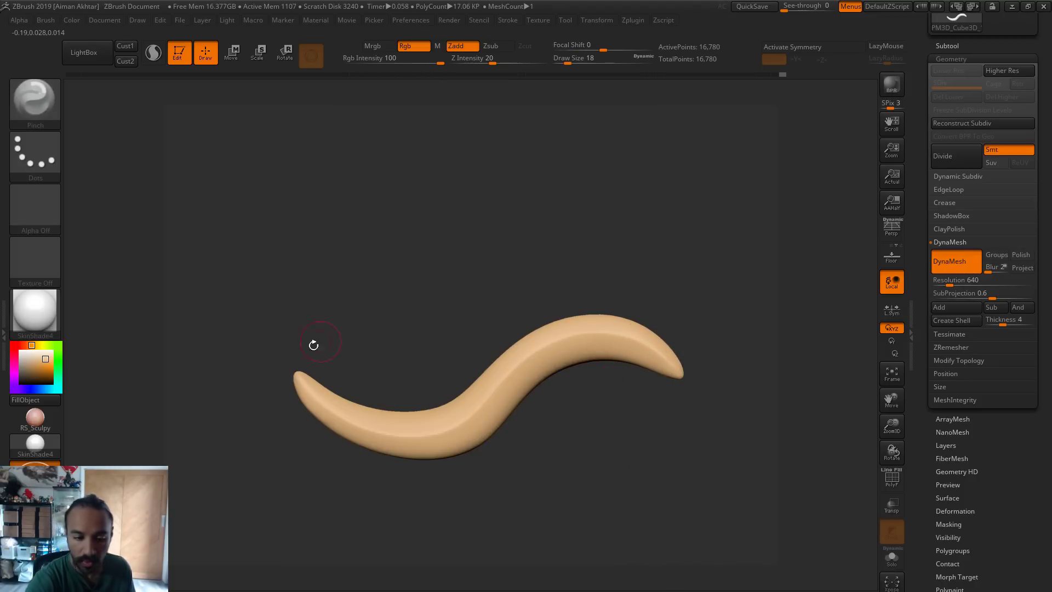
Pinch the ridge inward from both tips toward the middle of the strand with draw size 17
{"action": "key", "text": "s"}
{"action": "mouse_move", "coordinate": [321, 390]}
{"action": "left_mouse_down"}
{"action": "mouse_move", "coordinate": [355, 421]}
{"action": "mouse_move", "coordinate": [330, 401]}
{"action": "mouse_move", "coordinate": [394, 432]}
{"action": "left_mouse_up"}
{"action": "key", "text": "s"}
{"action": "key", "text": "s"}
{"action": "left_click_drag", "start_coordinate": [340, 410], "coordinate": [342, 409]}
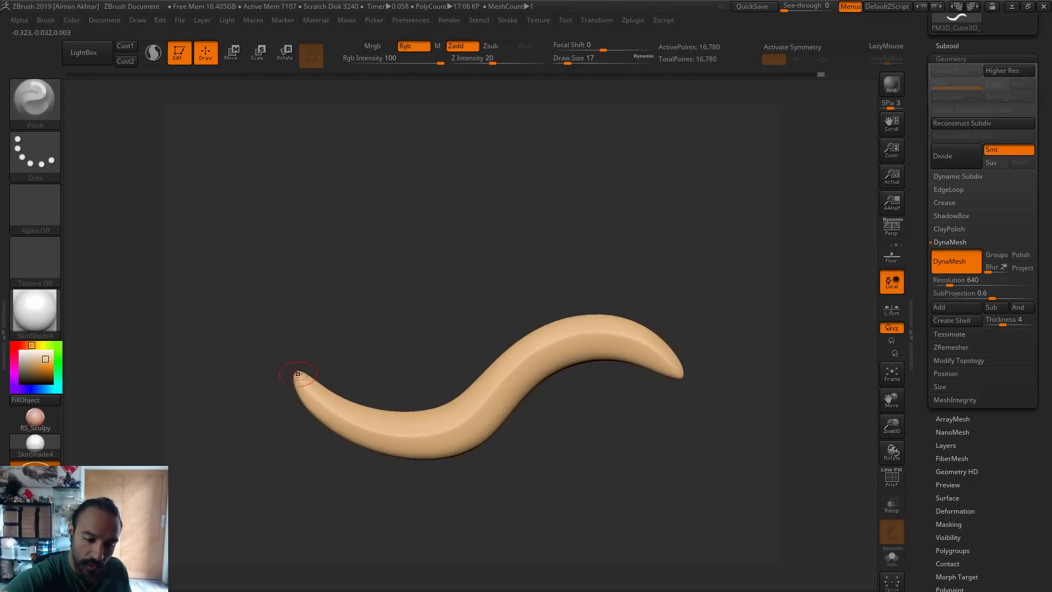
{"action": "mouse_move", "coordinate": [298, 374]}
{"action": "left_mouse_down"}
{"action": "mouse_move", "coordinate": [379, 429]}
{"action": "mouse_move", "coordinate": [364, 424]}
{"action": "mouse_move", "coordinate": [435, 425]}
{"action": "mouse_move", "coordinate": [482, 409]}
{"action": "left_mouse_up"}
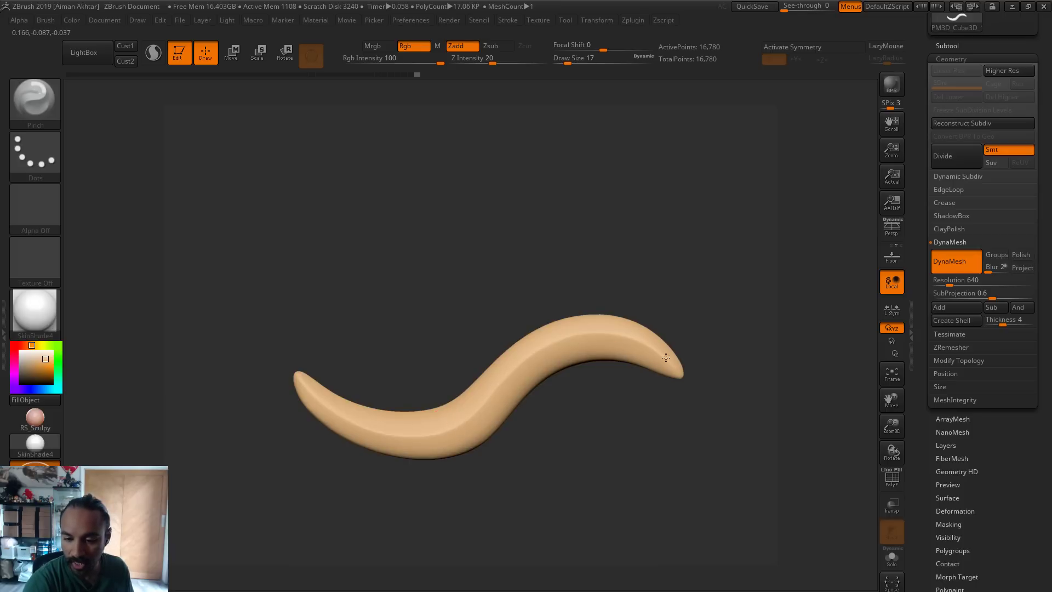
{"action": "left_click_drag", "start_coordinate": [687, 378], "coordinate": [516, 370]}
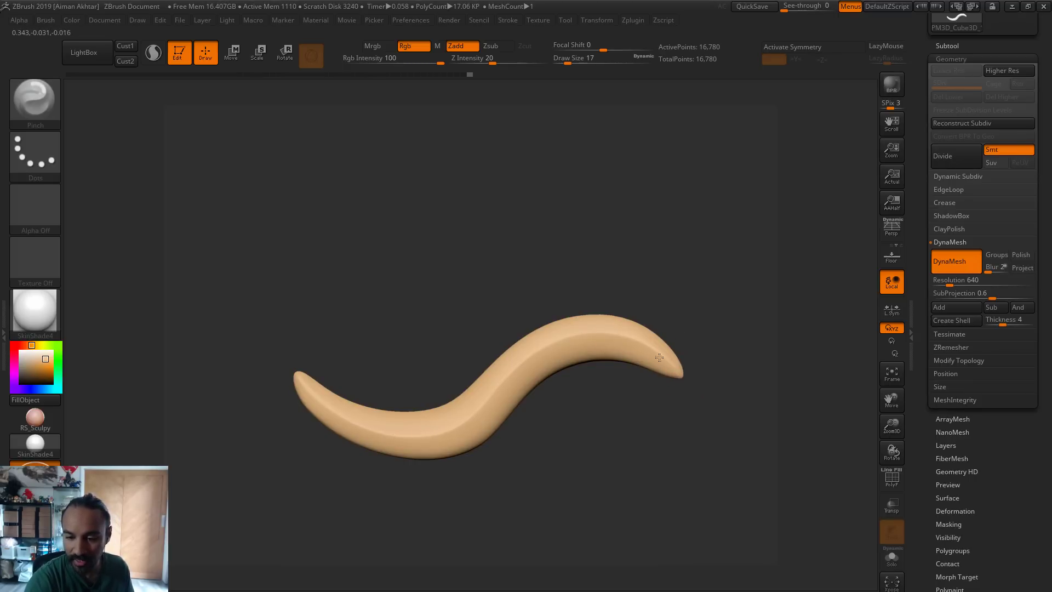
Smooth the surfaces beside the ridge along both halves of the strand at draw size 17
{"action": "left_click_drag", "start_coordinate": [663, 376], "coordinate": [664, 370], "text": "shift"}
{"action": "left_click_drag", "start_coordinate": [428, 434], "coordinate": [316, 405]}
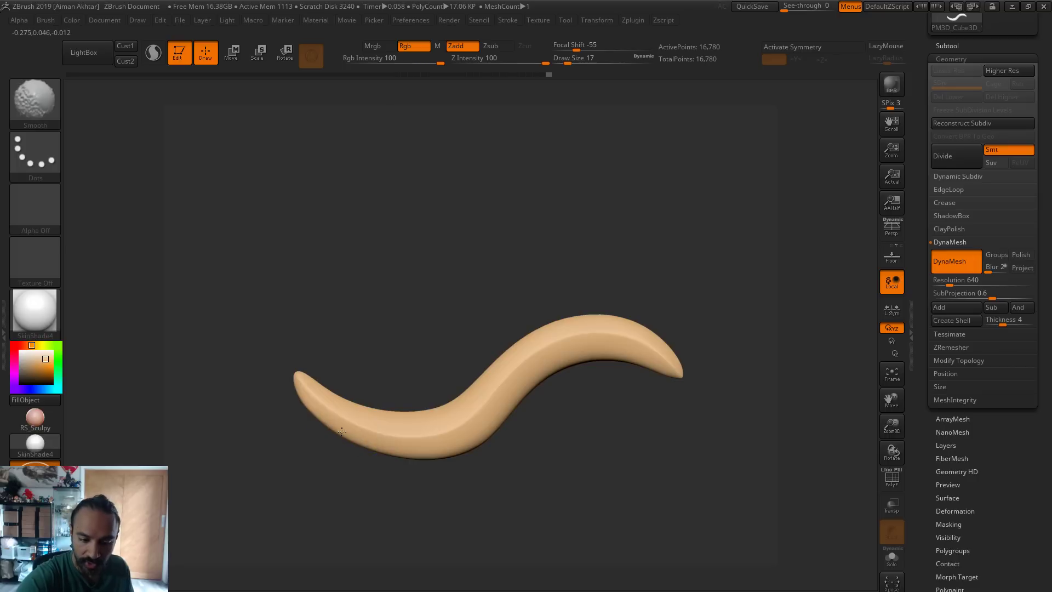
{"action": "left_click_drag", "start_coordinate": [474, 446], "coordinate": [521, 389], "text": "shift"}
{"action": "mouse_move", "coordinate": [657, 378]}
{"action": "left_mouse_down", "text": "shift"}
{"action": "mouse_move", "coordinate": [664, 348]}
{"action": "mouse_move", "coordinate": [545, 337]}
{"action": "left_mouse_up", "text": "shift"}
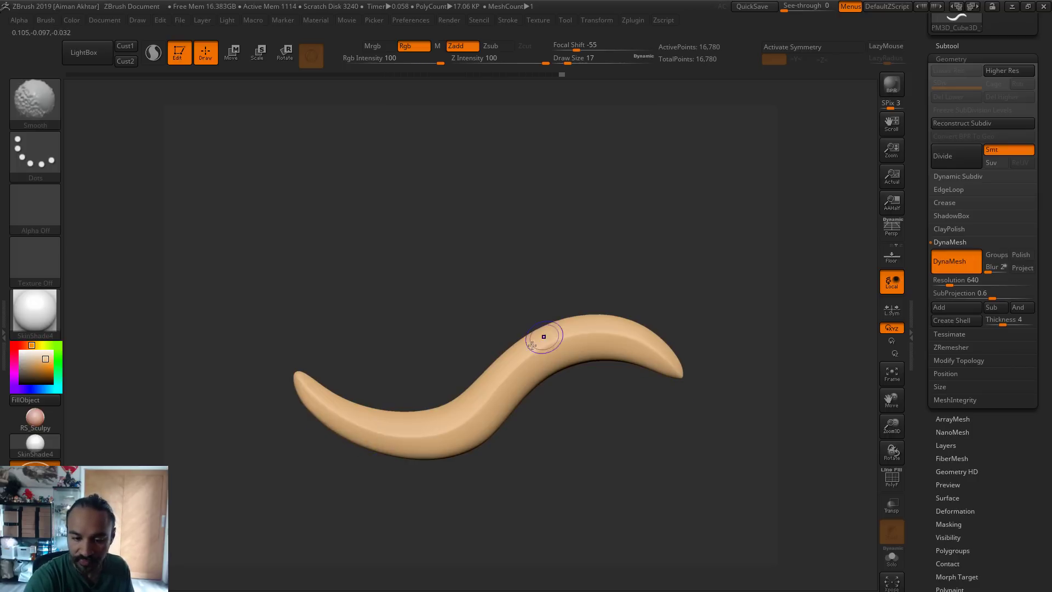
{"action": "left_click_drag", "start_coordinate": [312, 402], "coordinate": [315, 410], "text": "shift"}
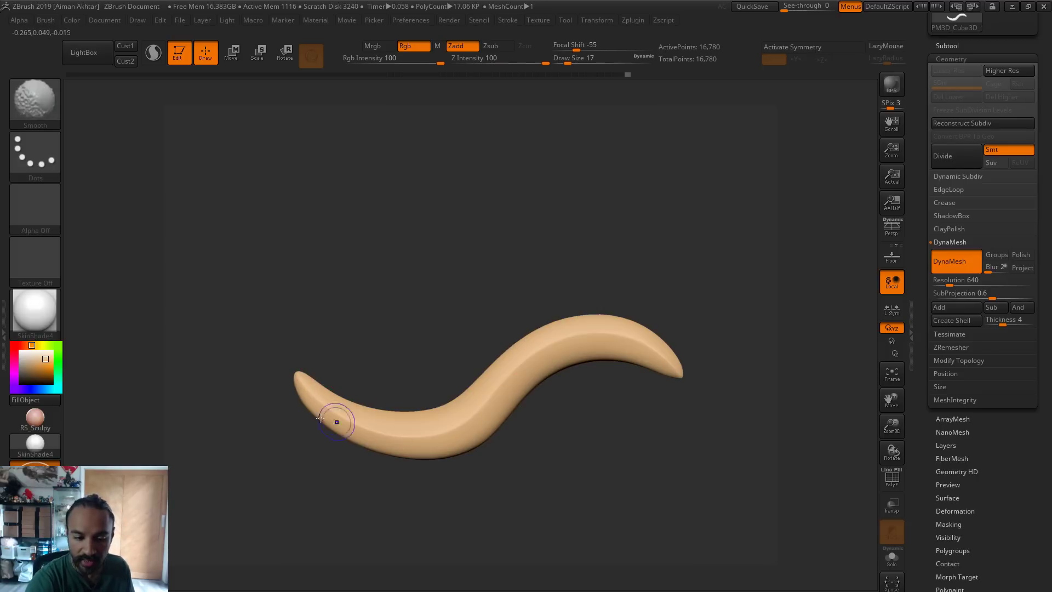
{"action": "left_click_drag", "start_coordinate": [336, 423], "coordinate": [352, 430], "text": "shift"}
{"action": "left_click_drag", "start_coordinate": [550, 364], "coordinate": [596, 342], "text": "shift"}
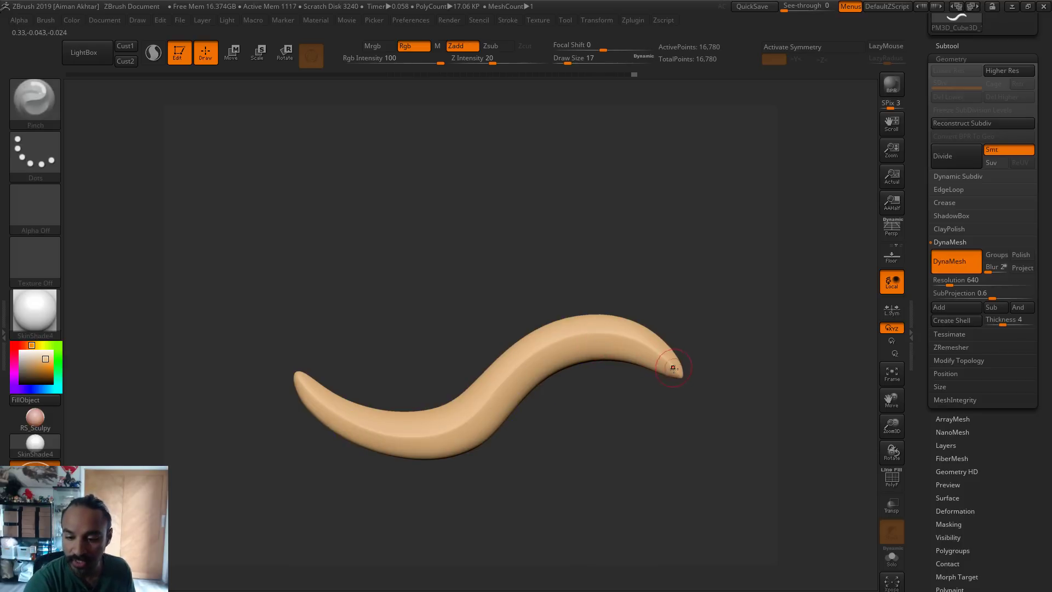
Pinch the ridge once more through the middle bend and smooth along the strand's upper side
{"action": "left_click_drag", "start_coordinate": [581, 344], "coordinate": [482, 403]}
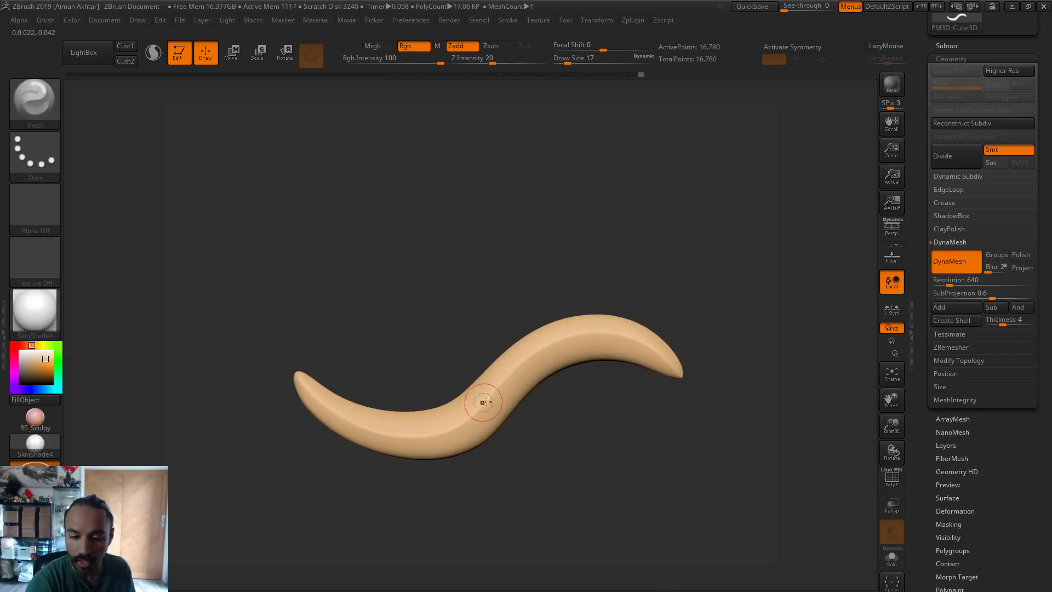
{"action": "mouse_move", "coordinate": [436, 431]}
{"action": "left_mouse_down"}
{"action": "mouse_move", "coordinate": [328, 407]}
{"action": "mouse_move", "coordinate": [442, 426]}
{"action": "mouse_move", "coordinate": [542, 374]}
{"action": "left_mouse_up"}
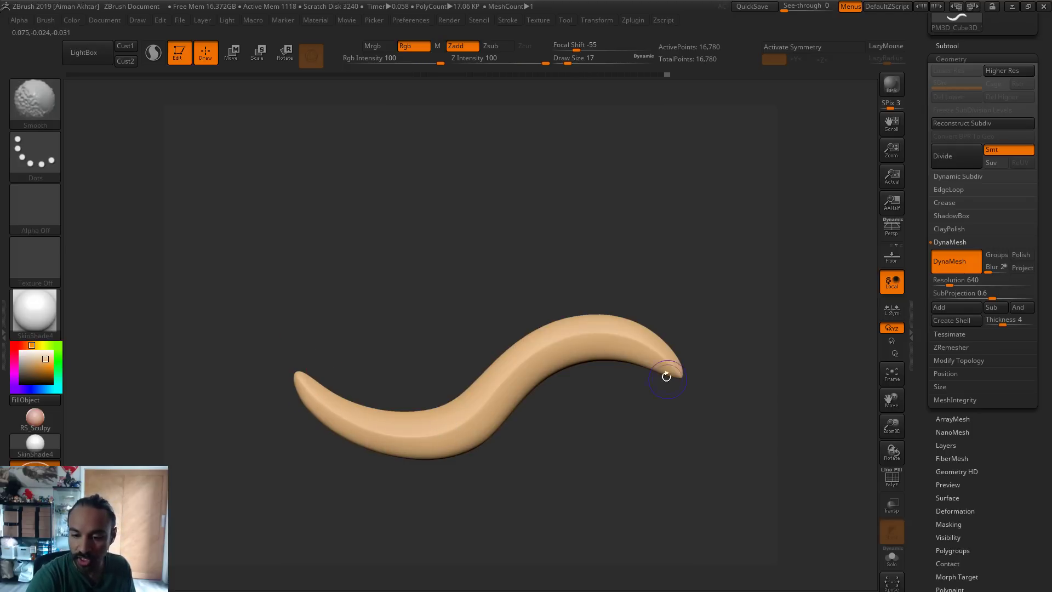
{"action": "mouse_move", "coordinate": [521, 338]}
{"action": "left_mouse_down", "text": "shift"}
{"action": "mouse_move", "coordinate": [455, 406]}
{"action": "mouse_move", "coordinate": [335, 392]}
{"action": "left_mouse_up", "text": "shift"}
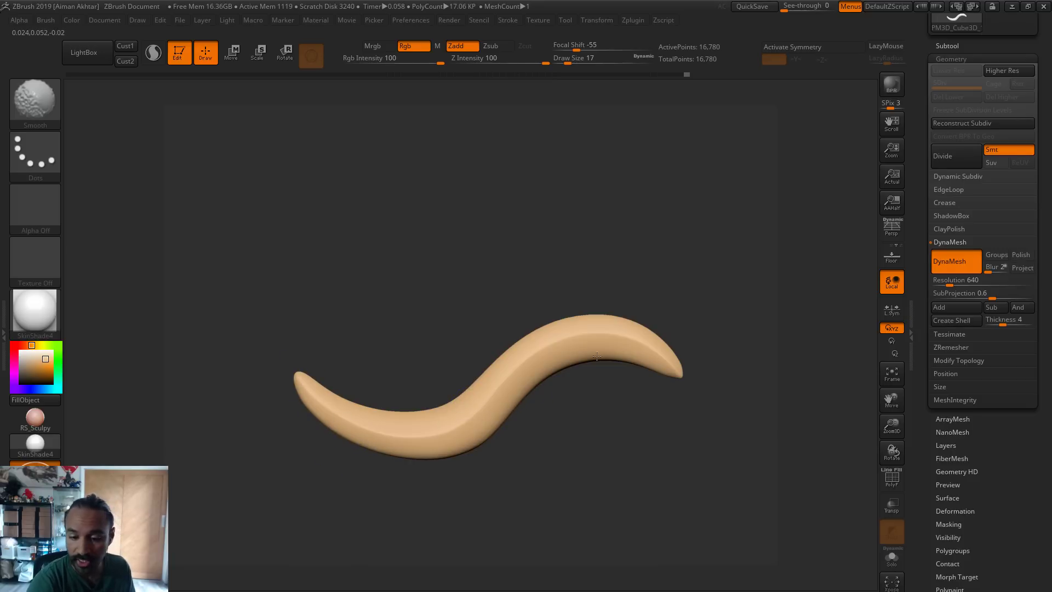
Pull the right tip outward into a longer point with the Move brush at draw size 39
{"action": "key", "text": "b"}
{"action": "key", "text": "m"}
{"action": "key", "text": "v"}
{"action": "key", "text": "s"}
{"action": "mouse_move", "coordinate": [680, 375]}
{"action": "left_mouse_down"}
{"action": "mouse_move", "coordinate": [669, 368]}
{"action": "mouse_move", "coordinate": [685, 367]}
{"action": "mouse_move", "coordinate": [675, 382]}
{"action": "mouse_move", "coordinate": [646, 366]}
{"action": "left_mouse_up"}
{"action": "key", "text": "s"}
{"action": "key", "text": "s"}
{"action": "key", "text": "s"}
{"action": "key", "text": "s"}
{"action": "key", "text": "s"}
{"action": "key", "text": "shift"}
{"action": "key", "text": "s"}
{"action": "key", "text": "shift"}
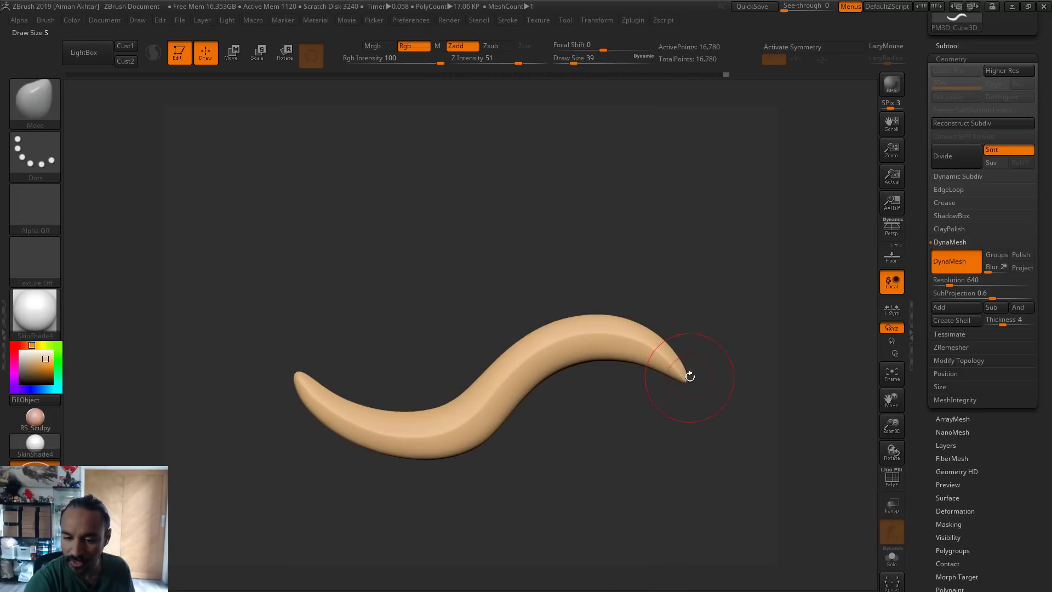
Thicken the strand's ends slightly with the Inflat brush at draw sizes 65 and 71, undoing excess strokes
{"action": "key", "text": "b"}
{"action": "key", "text": "i"}
{"action": "key", "text": "n"}
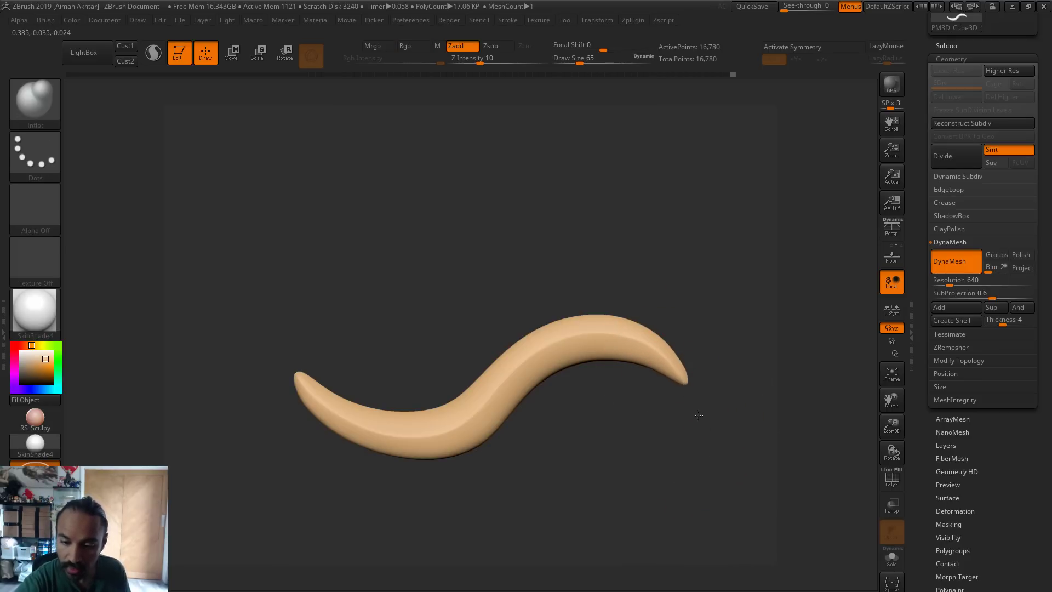
{"action": "left_click_drag", "start_coordinate": [699, 416], "coordinate": [700, 427]}
{"action": "mouse_move", "coordinate": [669, 361]}
{"action": "left_mouse_down"}
{"action": "mouse_move", "coordinate": [685, 392]}
{"action": "mouse_move", "coordinate": [677, 366]}
{"action": "left_mouse_up"}
{"action": "key", "text": "ctrl+z"}
{"action": "key", "text": "s"}
{"action": "mouse_move", "coordinate": [673, 365]}
{"action": "left_mouse_down"}
{"action": "mouse_move", "coordinate": [689, 395]}
{"action": "mouse_move", "coordinate": [691, 380]}
{"action": "left_mouse_up"}
{"action": "key", "text": "ctrl+z"}
{"action": "key", "text": "s"}
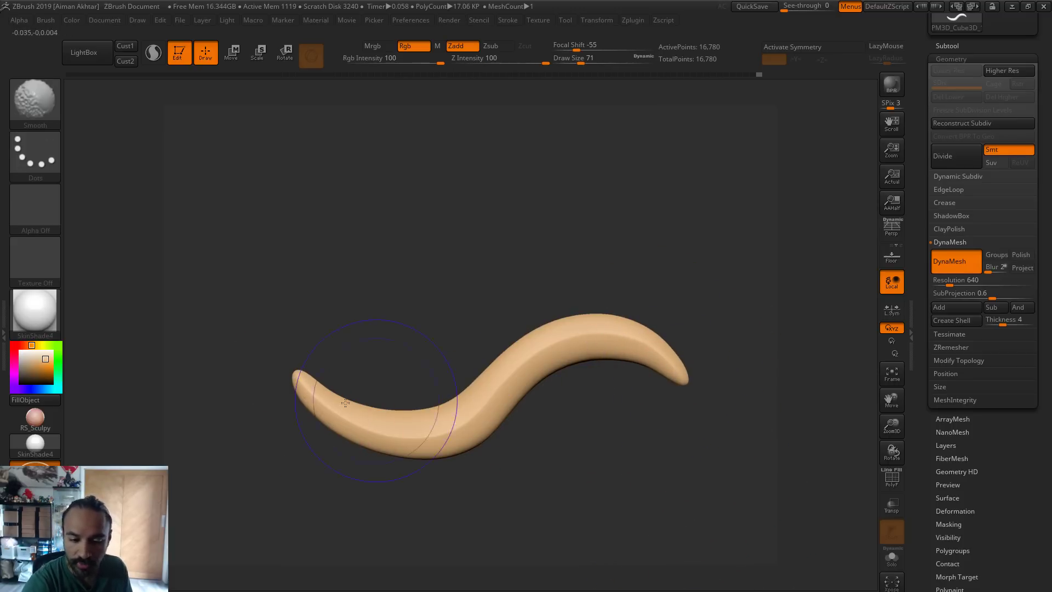
Widen and square off both ends of the strand edge-on with the Move brush at draw sizes 68 and 25
{"action": "mouse_move", "coordinate": [537, 462]}
{"action": "left_mouse_down"}
{"action": "mouse_move", "coordinate": [570, 495]}
{"action": "mouse_move", "coordinate": [593, 498]}
{"action": "left_mouse_up"}
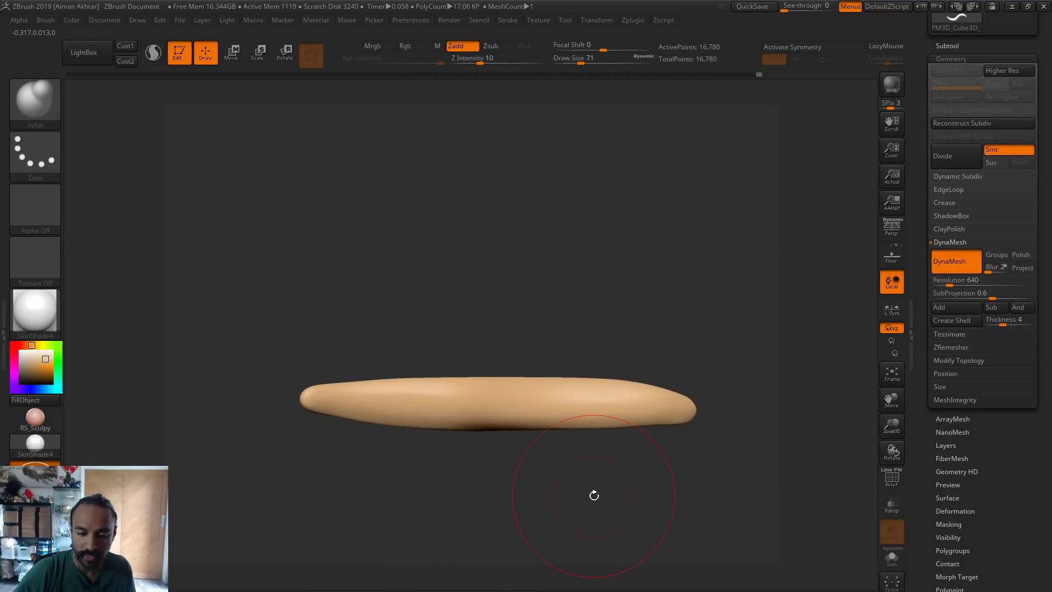
{"action": "key", "text": "b"}
{"action": "key", "text": "m"}
{"action": "key", "text": "v"}
{"action": "key", "text": "s"}
{"action": "left_click_drag", "start_coordinate": [661, 424], "coordinate": [656, 425]}
{"action": "key", "text": "s"}
{"action": "left_click_drag", "start_coordinate": [328, 412], "coordinate": [334, 412]}
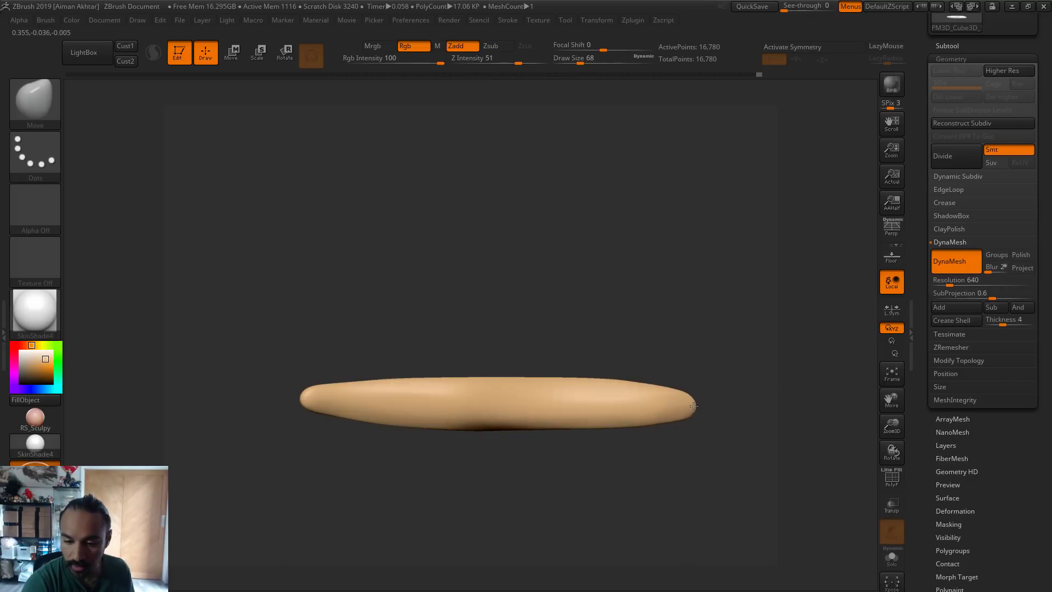
{"action": "key", "text": "s"}
{"action": "left_click_drag", "start_coordinate": [693, 406], "coordinate": [683, 391]}
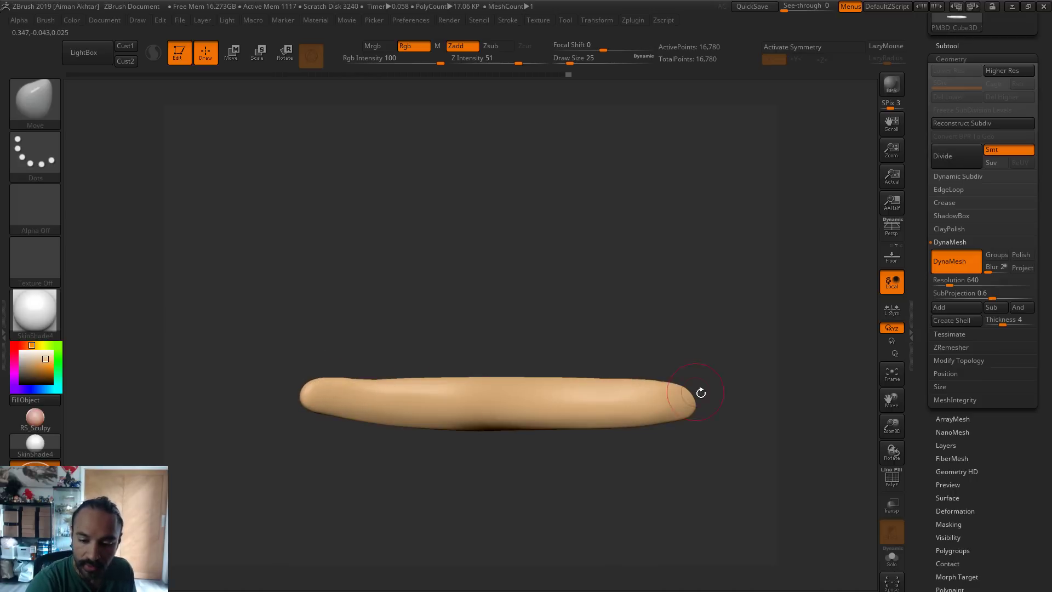
{"action": "left_click_drag", "start_coordinate": [705, 375], "coordinate": [723, 540], "text": "shift"}
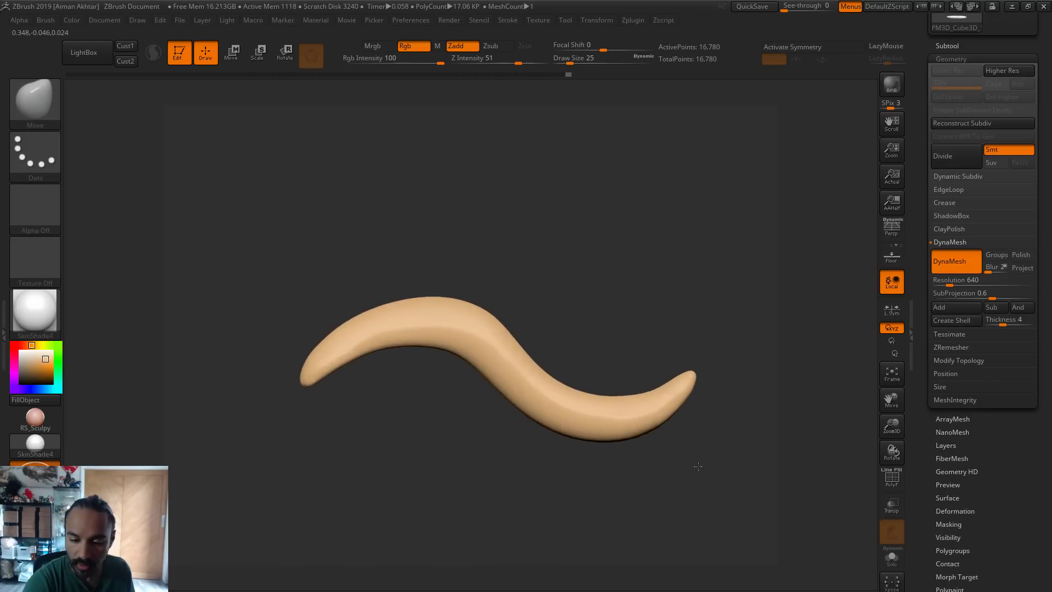
{"action": "left_click_drag", "start_coordinate": [699, 462], "coordinate": [700, 530], "text": "shift"}
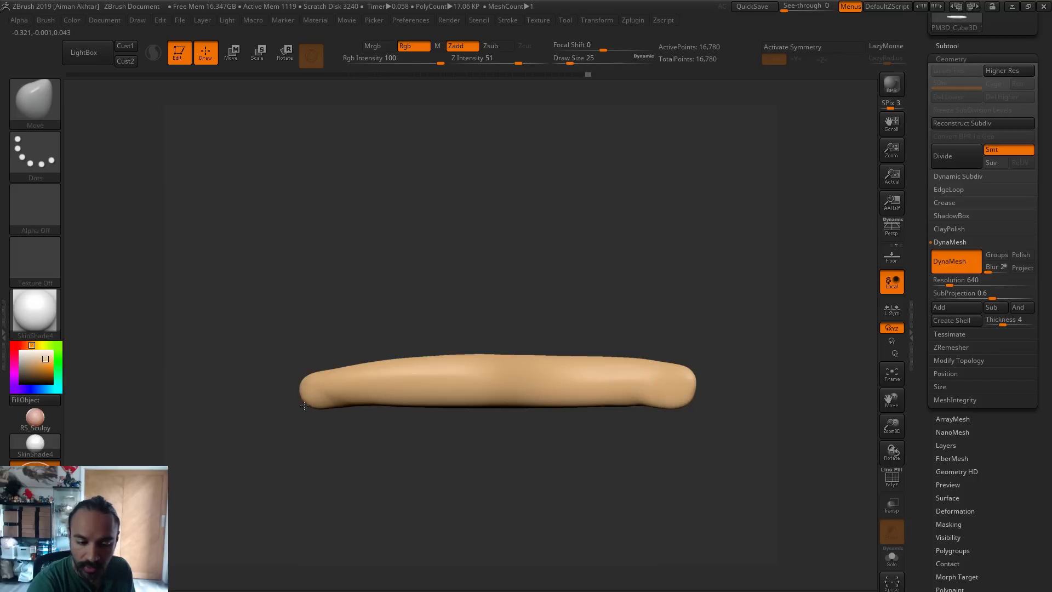
Mask the lower half of the strand's thickness in the edge-on view and invert the mask
{"action": "key", "text": "ctrl"}
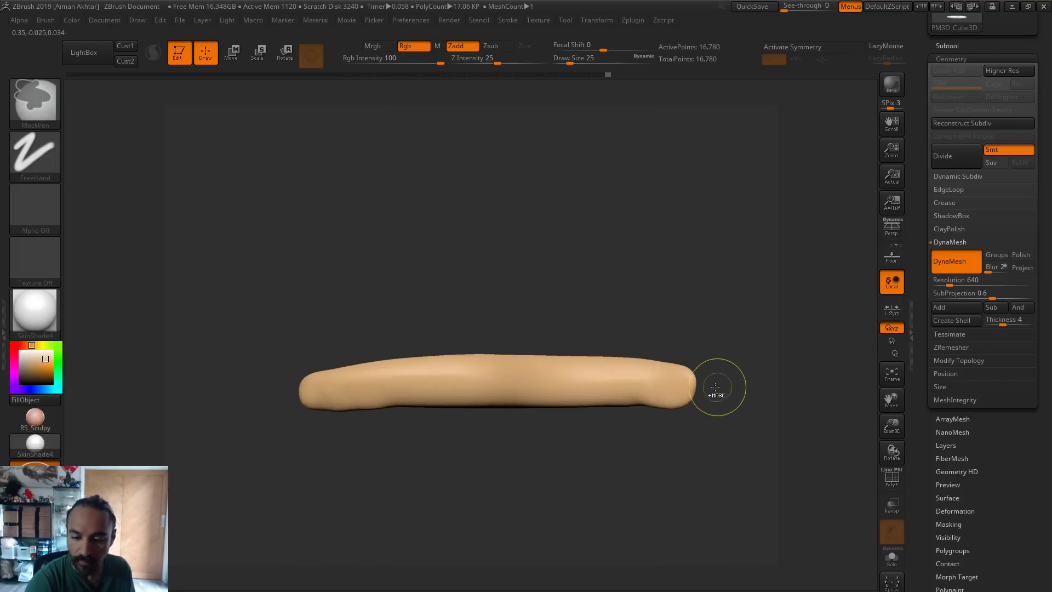
{"action": "left_click_drag", "start_coordinate": [724, 384], "coordinate": [207, 477], "text": "ctrl"}
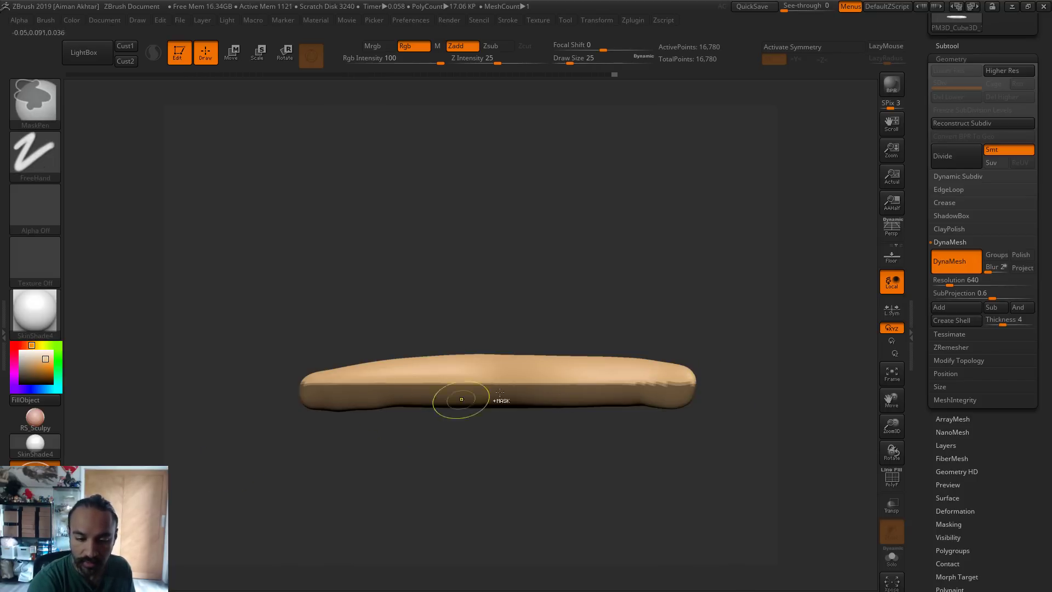
{"action": "left_click", "coordinate": [737, 388], "text": "ctrl"}
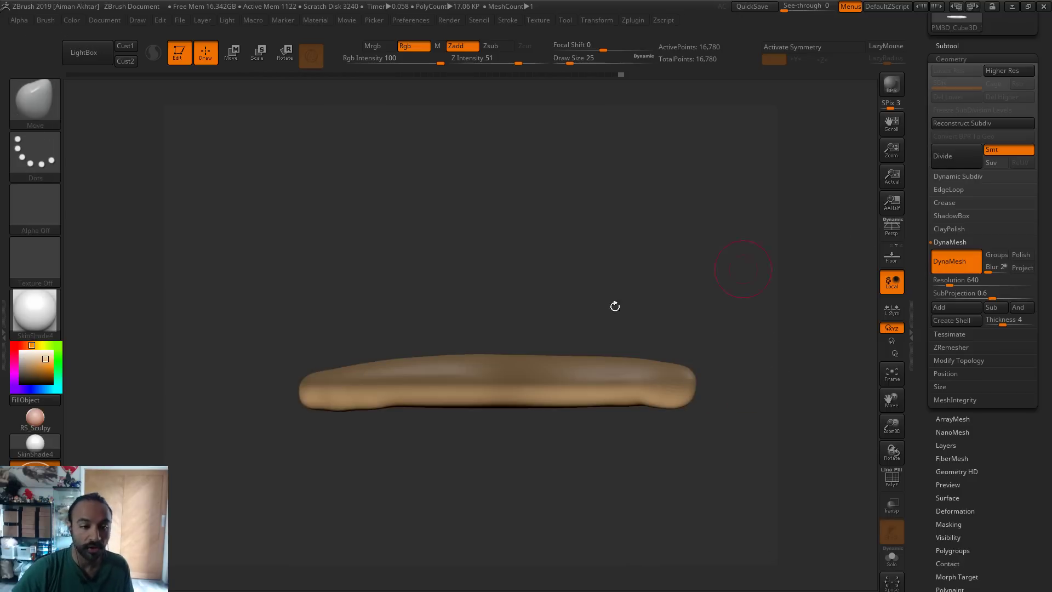
{"action": "key", "text": "w"}
{"action": "left_click_drag", "start_coordinate": [490, 312], "coordinate": [490, 351]}
{"action": "key", "text": "ctrl+z"}
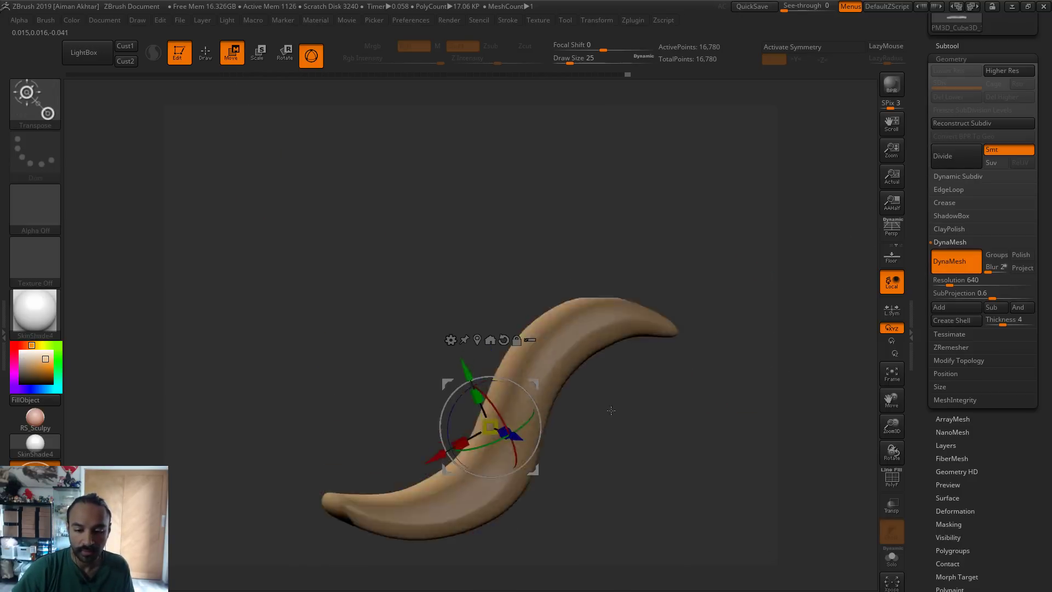
Reshape the strand's two ends in end-on views with the Move brush at draw sizes 65 and 59
{"action": "left_click_drag", "start_coordinate": [584, 473], "coordinate": [500, 390]}
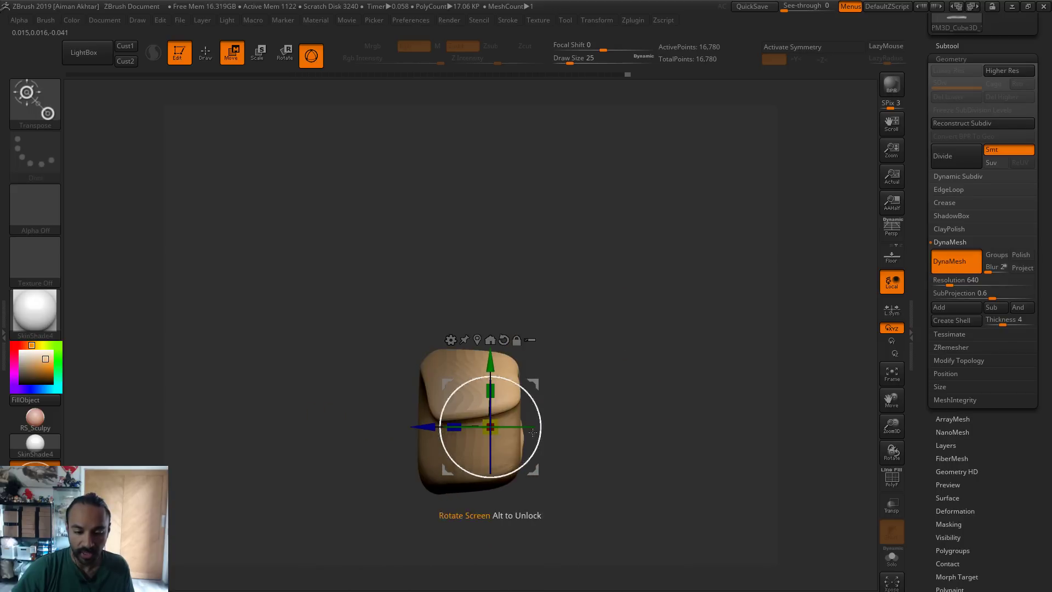
{"action": "left_click", "coordinate": [212, 64]}
{"action": "key", "text": "s"}
{"action": "left_click_drag", "start_coordinate": [492, 404], "coordinate": [503, 404]}
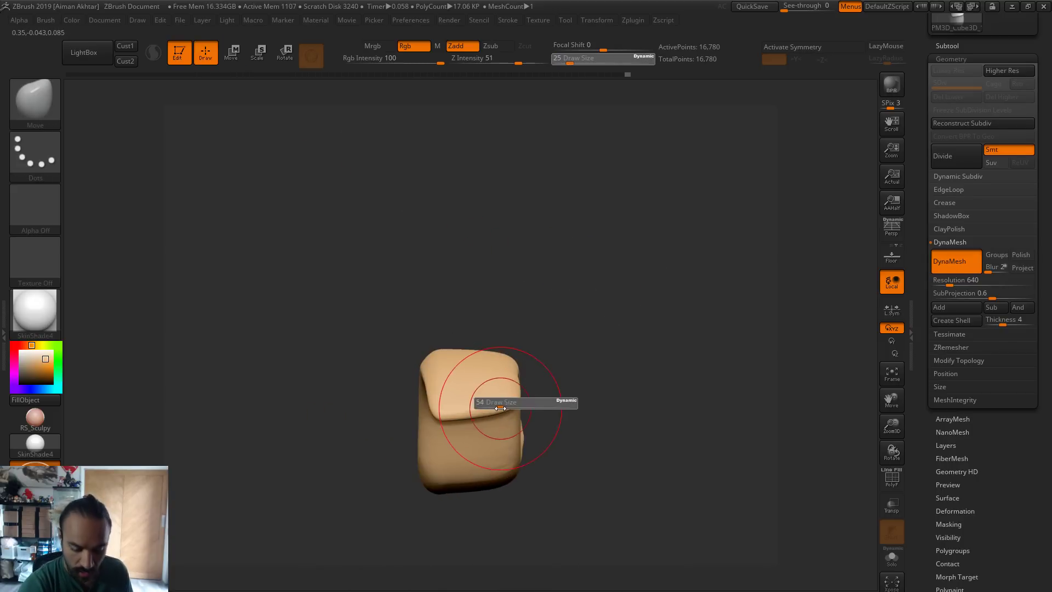
{"action": "key", "text": "s"}
{"action": "left_click_drag", "start_coordinate": [499, 481], "coordinate": [503, 490]}
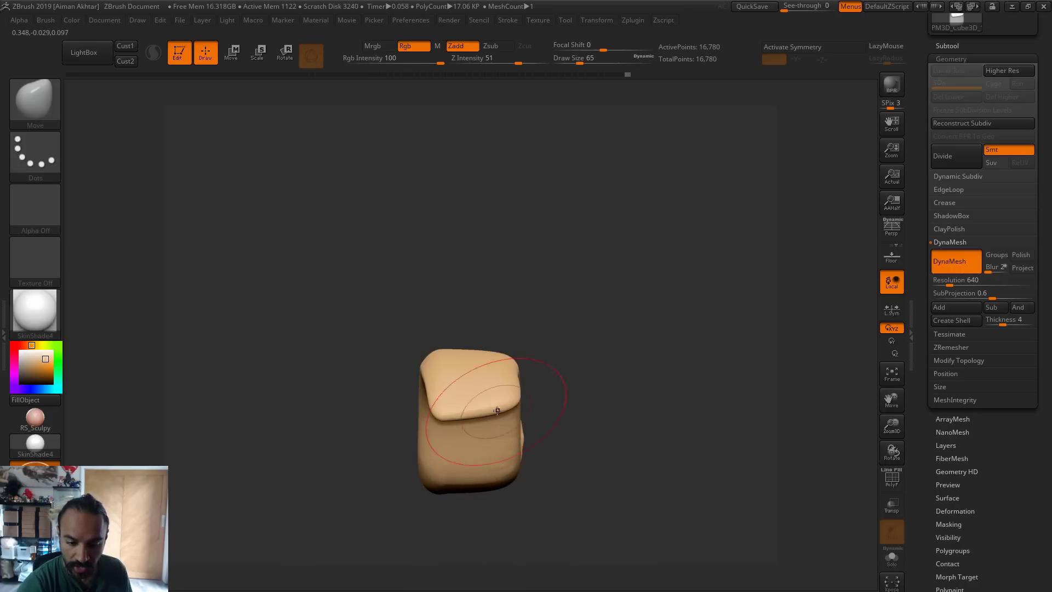
{"action": "left_click_drag", "start_coordinate": [500, 409], "coordinate": [502, 420]}
{"action": "key", "text": "s"}
{"action": "mouse_move", "coordinate": [540, 399]}
{"action": "left_mouse_down"}
{"action": "mouse_move", "coordinate": [702, 394]}
{"action": "mouse_move", "coordinate": [695, 336]}
{"action": "mouse_move", "coordinate": [499, 417]}
{"action": "left_mouse_up"}
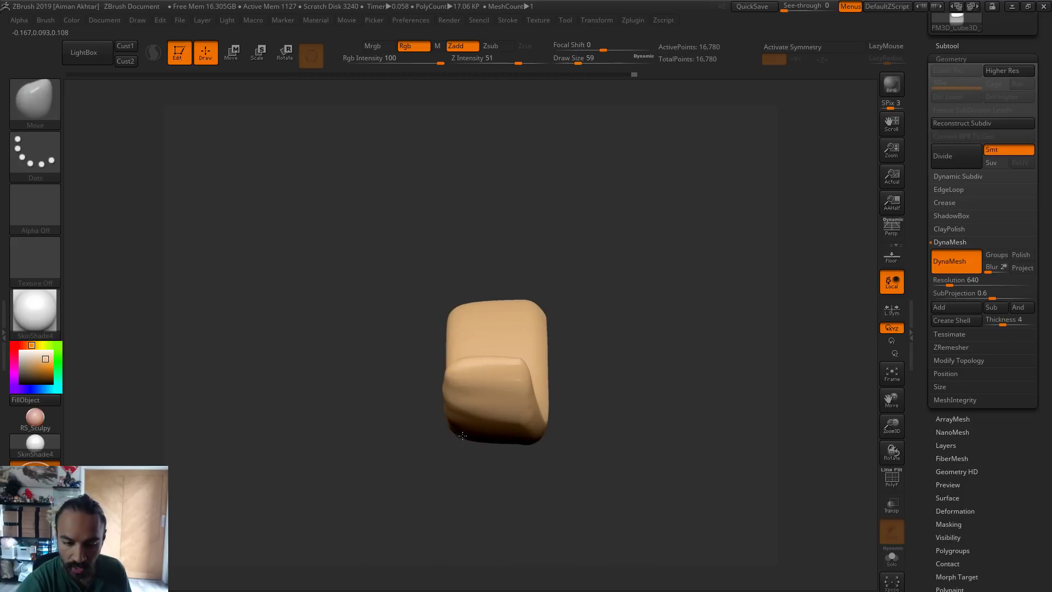
{"action": "left_click_drag", "start_coordinate": [422, 418], "coordinate": [440, 432]}
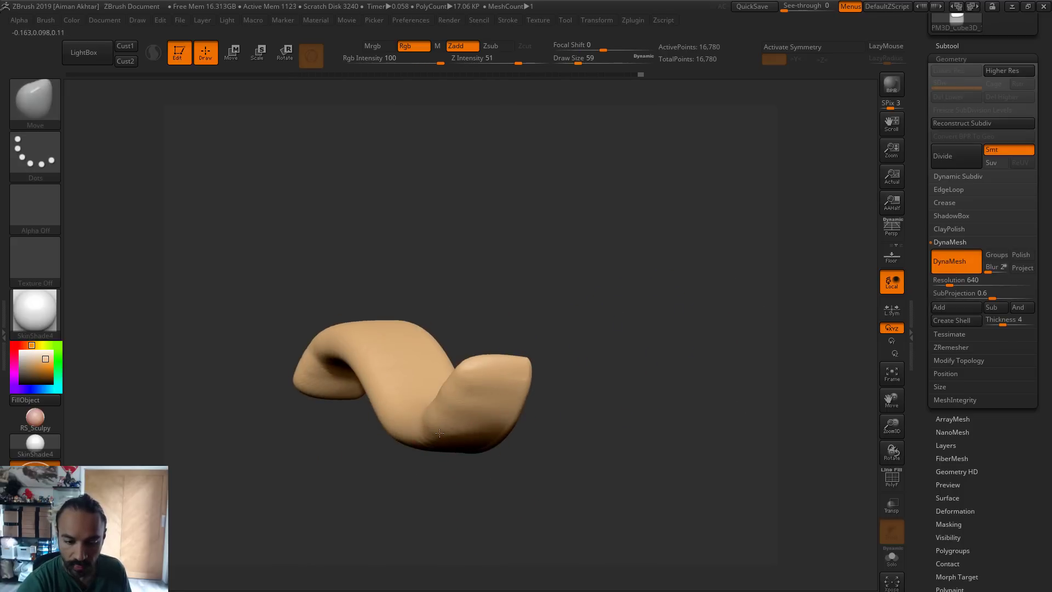
Remesh the strand with DynaMesh and smooth its ends and side surfaces
{"action": "left_click_drag", "start_coordinate": [627, 403], "coordinate": [594, 436], "text": "ctrl"}
{"action": "left_click_drag", "start_coordinate": [493, 378], "coordinate": [488, 400], "text": "shift"}
{"action": "mouse_move", "coordinate": [630, 439]}
{"action": "left_mouse_down"}
{"action": "mouse_move", "coordinate": [549, 447]}
{"action": "mouse_move", "coordinate": [551, 404]}
{"action": "mouse_move", "coordinate": [512, 394]}
{"action": "mouse_move", "coordinate": [546, 409]}
{"action": "mouse_move", "coordinate": [541, 427]}
{"action": "left_mouse_up"}
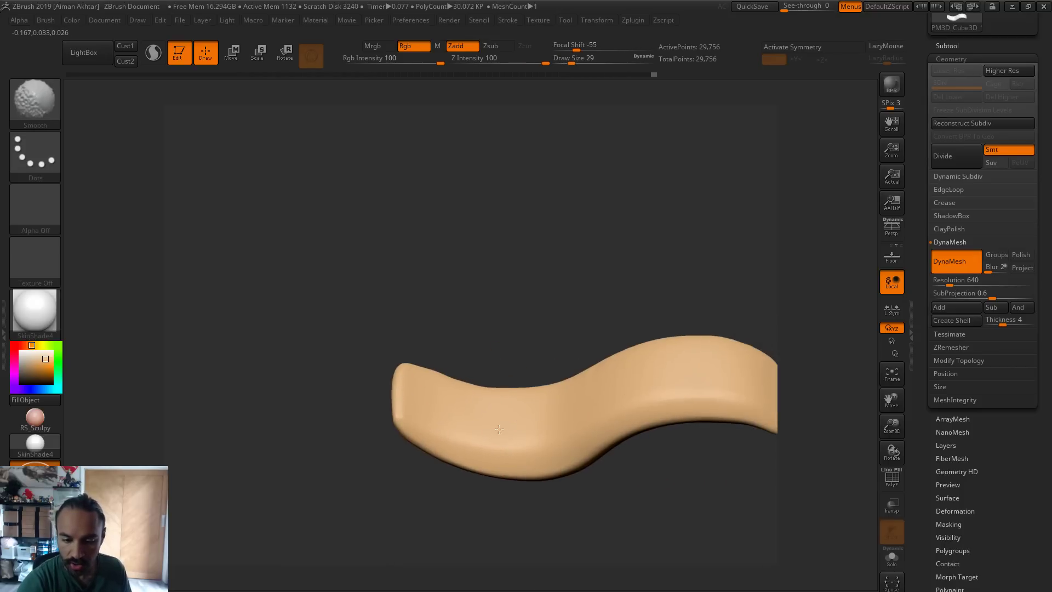
{"action": "left_click_drag", "start_coordinate": [440, 404], "coordinate": [406, 379], "text": "shift"}
{"action": "mouse_move", "coordinate": [630, 433]}
{"action": "left_mouse_down", "text": "alt"}
{"action": "mouse_move", "coordinate": [522, 425]}
{"action": "mouse_move", "coordinate": [575, 381]}
{"action": "mouse_move", "coordinate": [656, 390]}
{"action": "left_mouse_up", "text": "alt"}
{"action": "mouse_move", "coordinate": [731, 411]}
{"action": "left_mouse_down"}
{"action": "mouse_move", "coordinate": [618, 379]}
{"action": "mouse_move", "coordinate": [602, 351]}
{"action": "mouse_move", "coordinate": [630, 362]}
{"action": "left_mouse_up"}
{"action": "mouse_move", "coordinate": [684, 414]}
{"action": "left_mouse_down"}
{"action": "mouse_move", "coordinate": [698, 273]}
{"action": "mouse_move", "coordinate": [679, 284]}
{"action": "left_mouse_up"}
{"action": "left_click_drag", "start_coordinate": [614, 388], "coordinate": [559, 390], "text": "shift"}
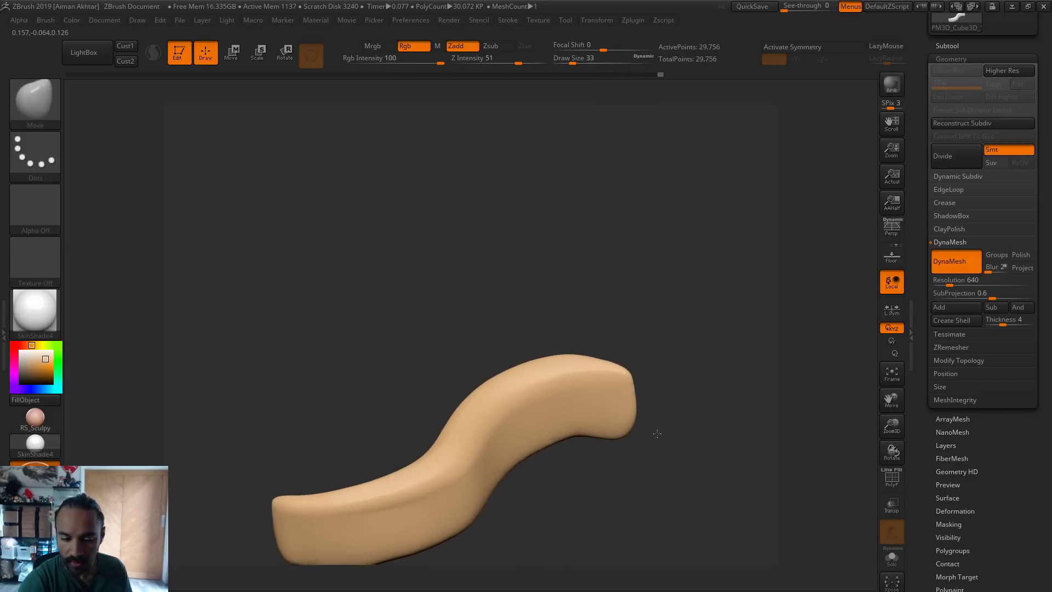
Sharpen the strand's right tip with the Pinch brush, reducing the draw size from 33 to 12
{"action": "left_click_drag", "start_coordinate": [653, 429], "coordinate": [438, 466]}
{"action": "mouse_move", "coordinate": [627, 498]}
{"action": "left_mouse_down"}
{"action": "mouse_move", "coordinate": [653, 465]}
{"action": "mouse_move", "coordinate": [536, 482]}
{"action": "mouse_move", "coordinate": [626, 423]}
{"action": "left_mouse_up"}
{"action": "key", "text": "b"}
{"action": "key", "text": "p"}
{"action": "key", "text": "i"}
{"action": "key", "text": "s"}
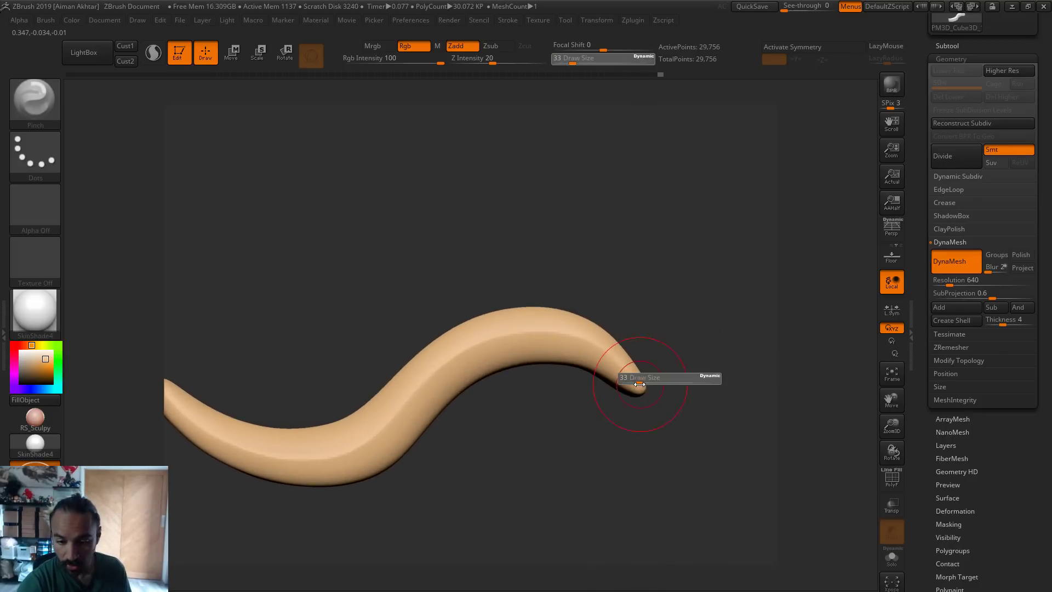
{"action": "left_click", "coordinate": [631, 381]}
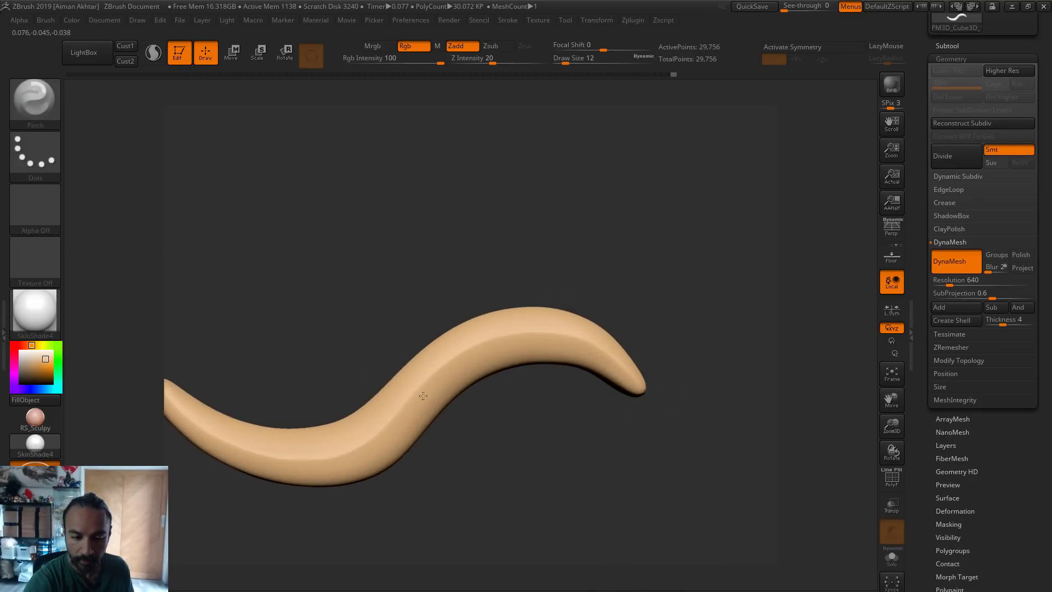
{"action": "right_click_drag", "start_coordinate": [423, 395], "coordinate": [532, 386], "text": "alt"}
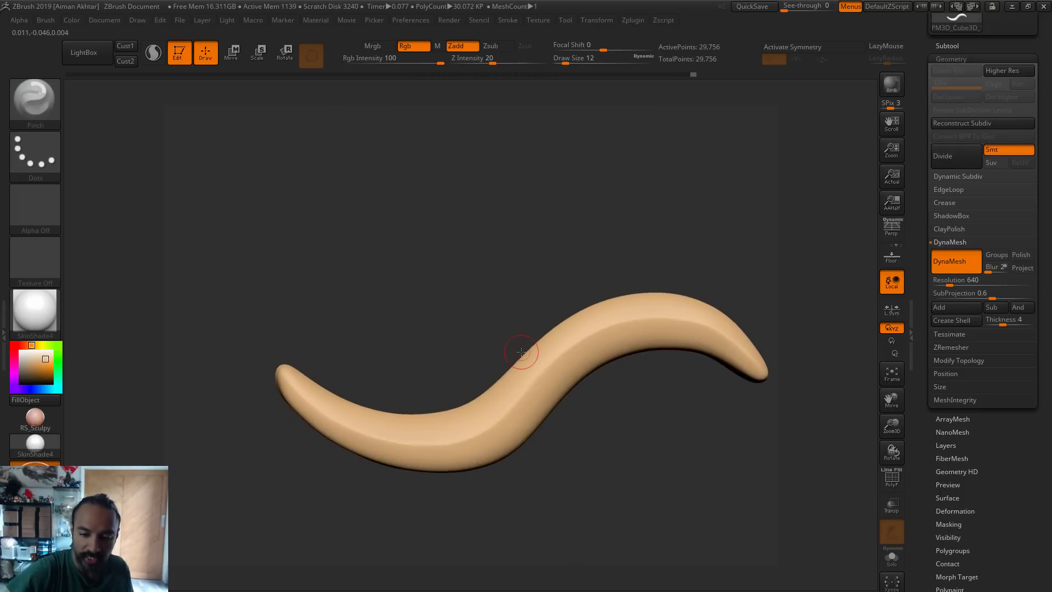
{"action": "right_click_drag", "start_coordinate": [720, 454], "coordinate": [645, 447], "text": "alt"}
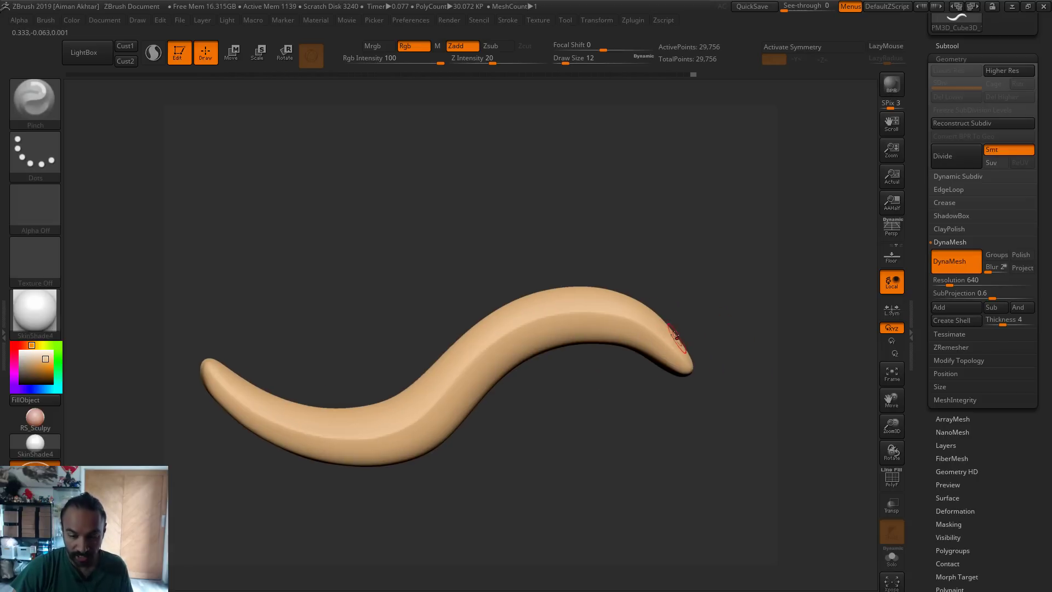
Adjust the strand's left end with the Move brush at draw sizes 116 and 39
{"action": "key", "text": "b"}
{"action": "key", "text": "m"}
{"action": "key", "text": "v"}
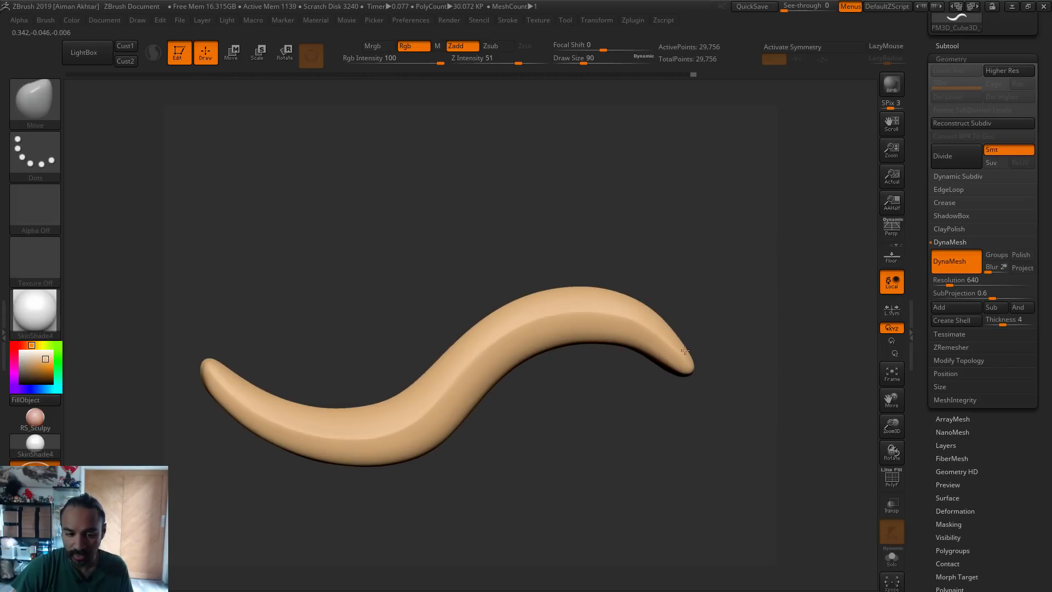
{"action": "right_click_drag", "start_coordinate": [635, 457], "coordinate": [618, 458], "text": "ctrl"}
{"action": "key", "text": "s"}
{"action": "left_click_drag", "start_coordinate": [382, 422], "coordinate": [386, 422]}
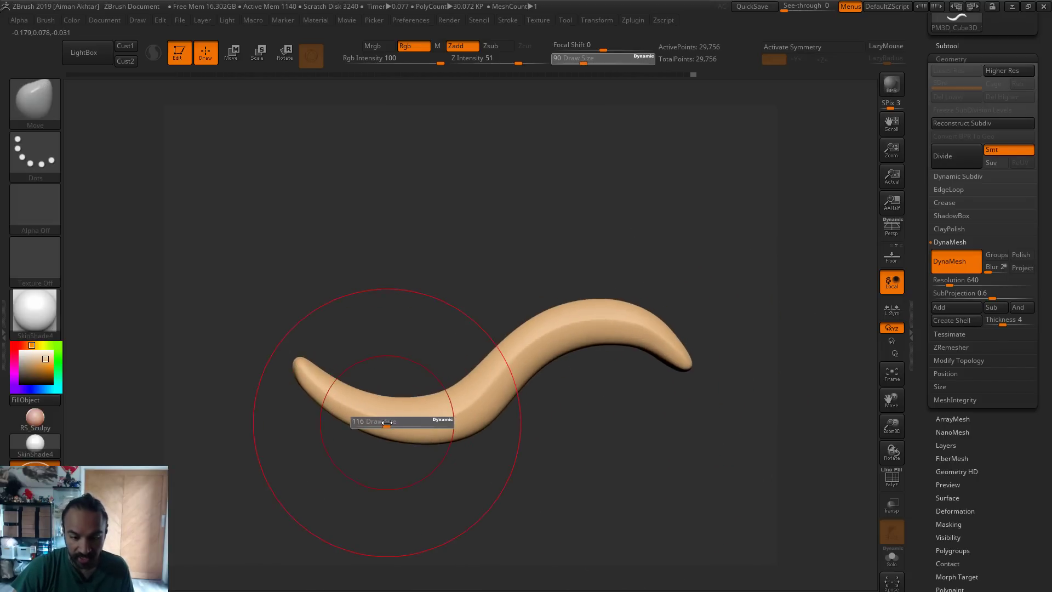
{"action": "mouse_move", "coordinate": [302, 367]}
{"action": "left_mouse_down"}
{"action": "mouse_move", "coordinate": [274, 383]}
{"action": "mouse_move", "coordinate": [301, 411]}
{"action": "left_mouse_up"}
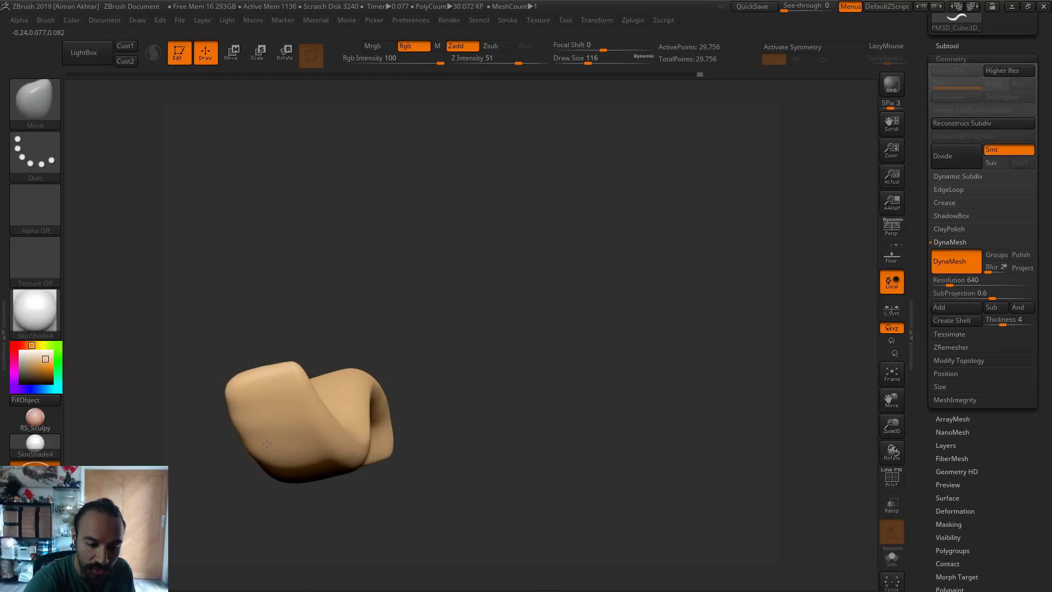
{"action": "left_click_drag", "start_coordinate": [267, 443], "coordinate": [422, 418]}
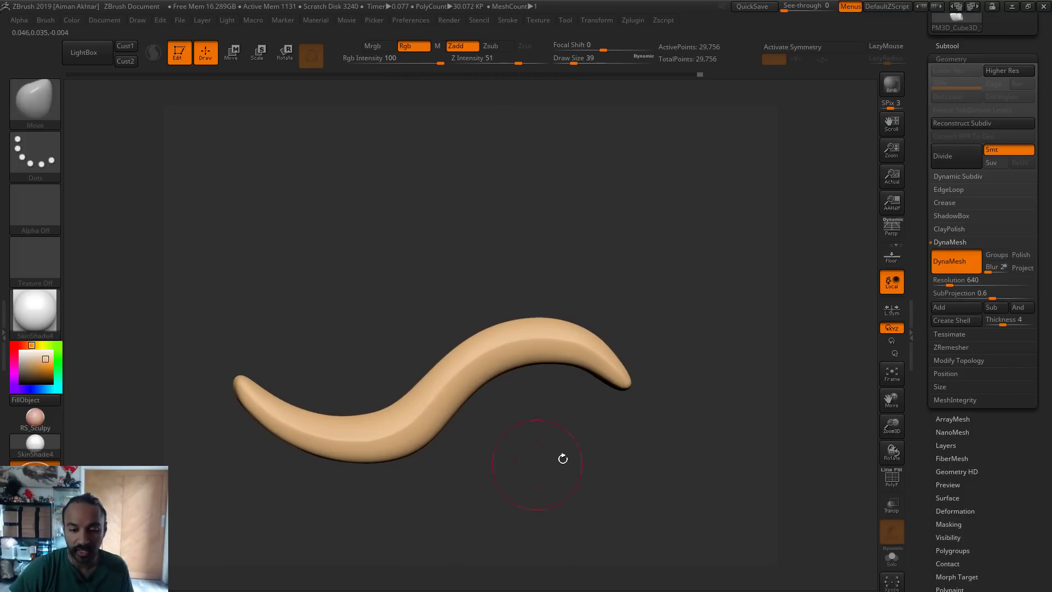
{"action": "mouse_move", "coordinate": [663, 432]}
{"action": "left_mouse_down"}
{"action": "mouse_move", "coordinate": [603, 382]}
{"action": "mouse_move", "coordinate": [615, 431]}
{"action": "left_mouse_up"}
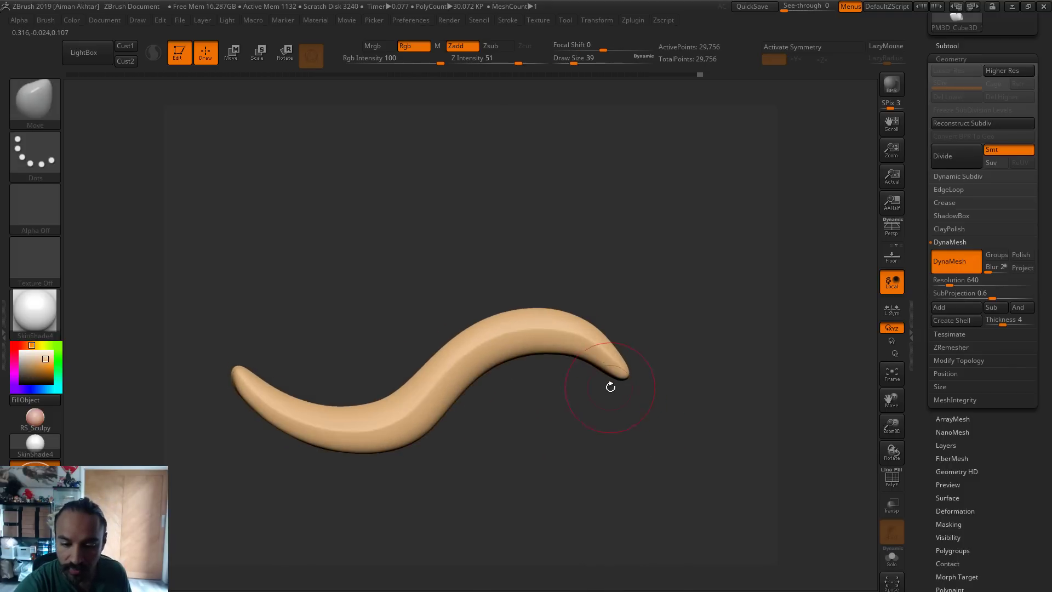
Refine the strand's S-curve and right tip with the Move brush at draw sizes 46, 182 and 112
{"action": "key", "text": "s"}
{"action": "mouse_move", "coordinate": [610, 385]}
{"action": "left_mouse_down"}
{"action": "mouse_move", "coordinate": [601, 373]}
{"action": "mouse_move", "coordinate": [625, 474]}
{"action": "left_mouse_up"}
{"action": "left_click_drag", "start_coordinate": [571, 525], "coordinate": [509, 460], "text": "alt"}
{"action": "key", "text": "s"}
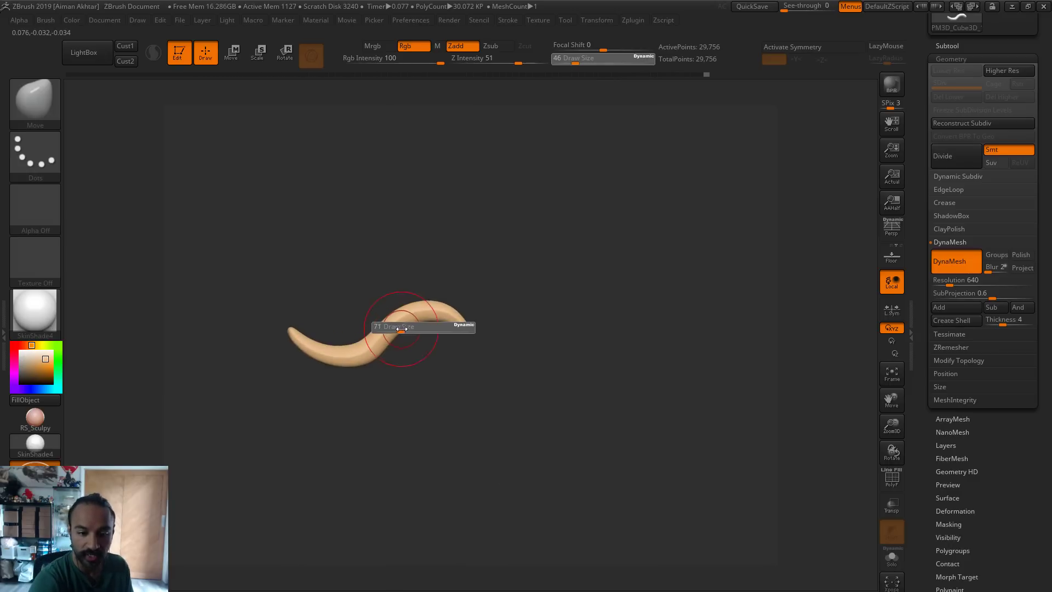
{"action": "left_click_drag", "start_coordinate": [422, 325], "coordinate": [433, 325]}
{"action": "key", "text": "s"}
{"action": "left_click_drag", "start_coordinate": [365, 360], "coordinate": [361, 362]}
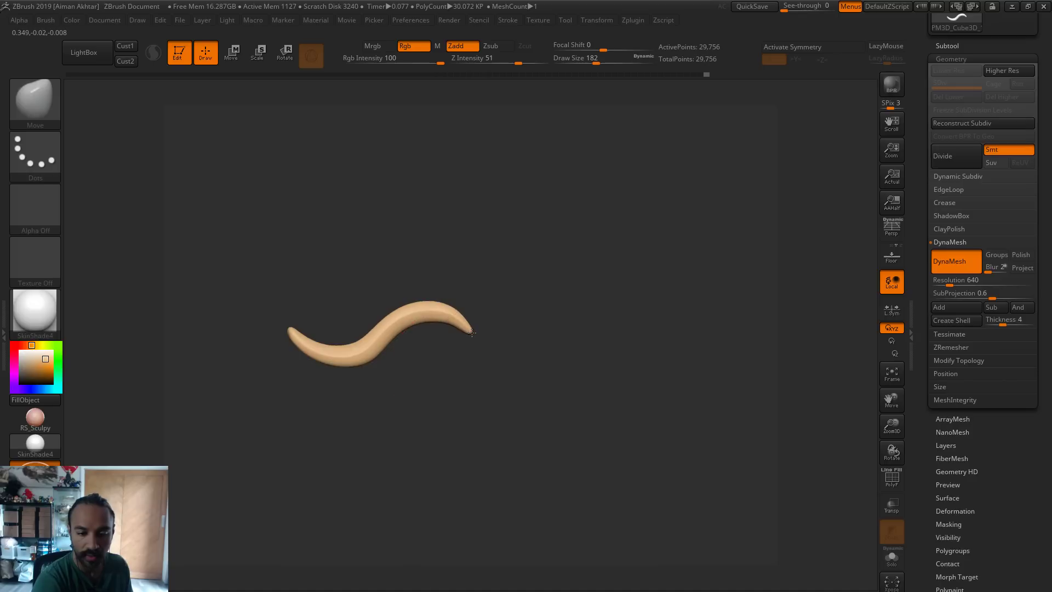
{"action": "key", "text": "s"}
{"action": "left_click_drag", "start_coordinate": [465, 333], "coordinate": [460, 329]}
{"action": "key", "text": "shift"}
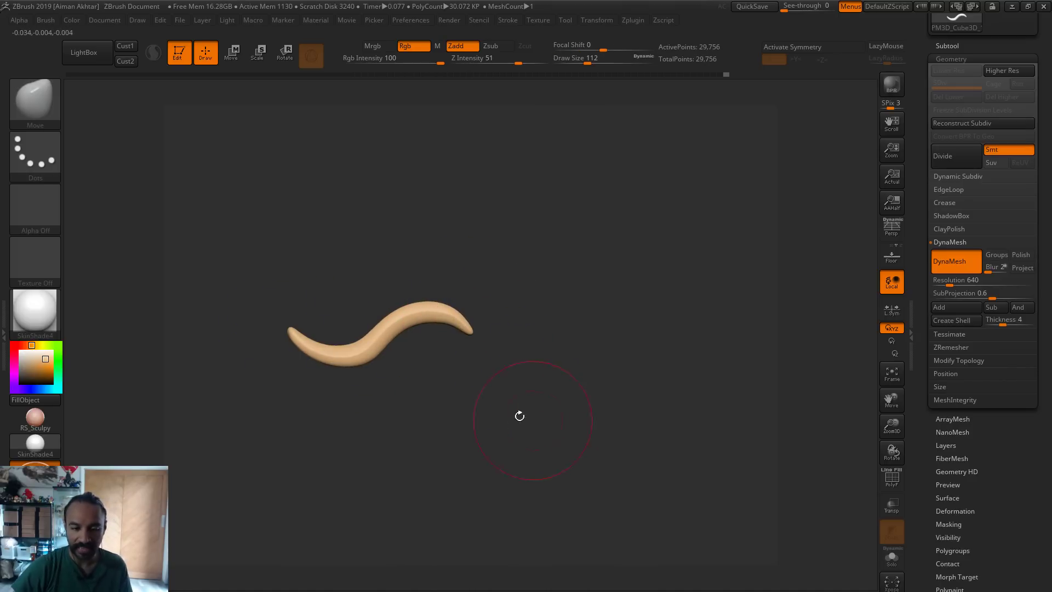
Touch up the strand's end in an angled side view with the Move brush at draw size 68
{"action": "left_click_drag", "start_coordinate": [374, 433], "coordinate": [446, 472]}
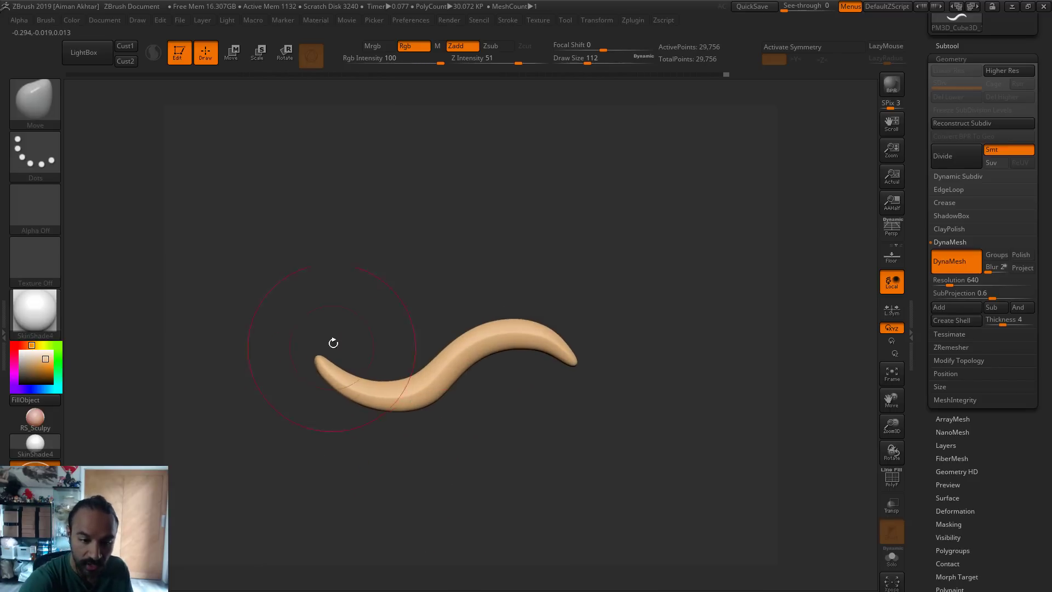
{"action": "mouse_move", "coordinate": [331, 343]}
{"action": "left_mouse_down"}
{"action": "mouse_move", "coordinate": [420, 287]}
{"action": "mouse_move", "coordinate": [383, 292]}
{"action": "left_mouse_up"}
{"action": "key", "text": "s"}
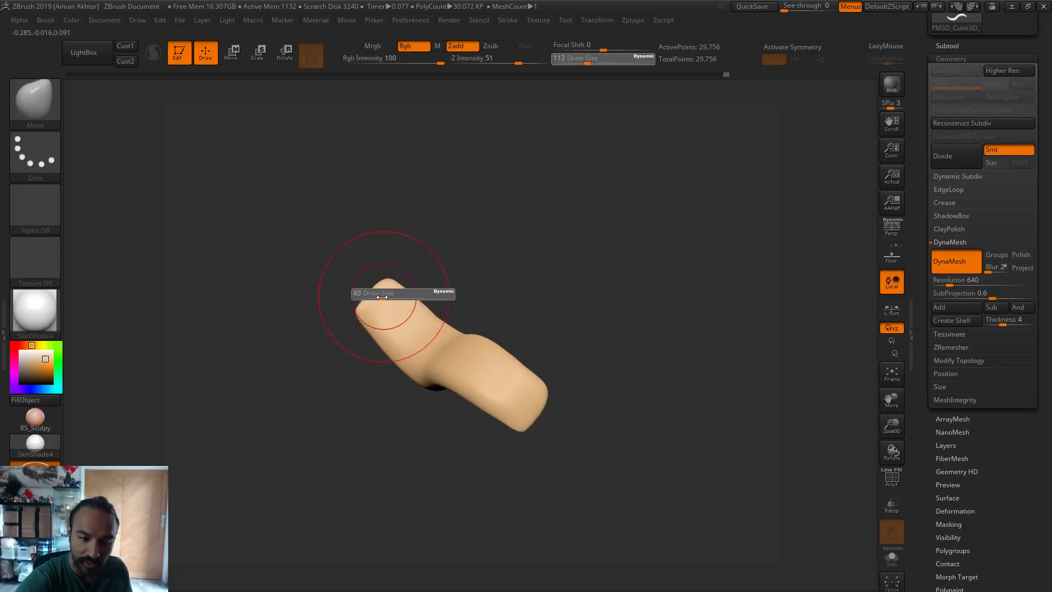
{"action": "left_click_drag", "start_coordinate": [440, 270], "coordinate": [535, 277], "text": "shift"}
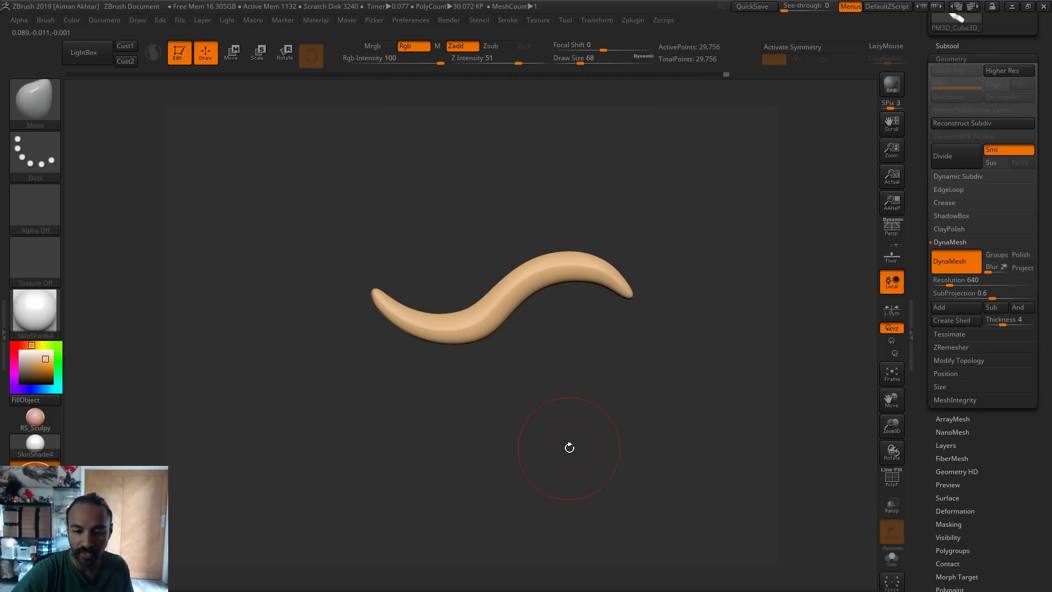
Pre-process the strand in Decimation Master and decimate it to 20 percent
{"action": "left_click", "coordinate": [640, 22]}
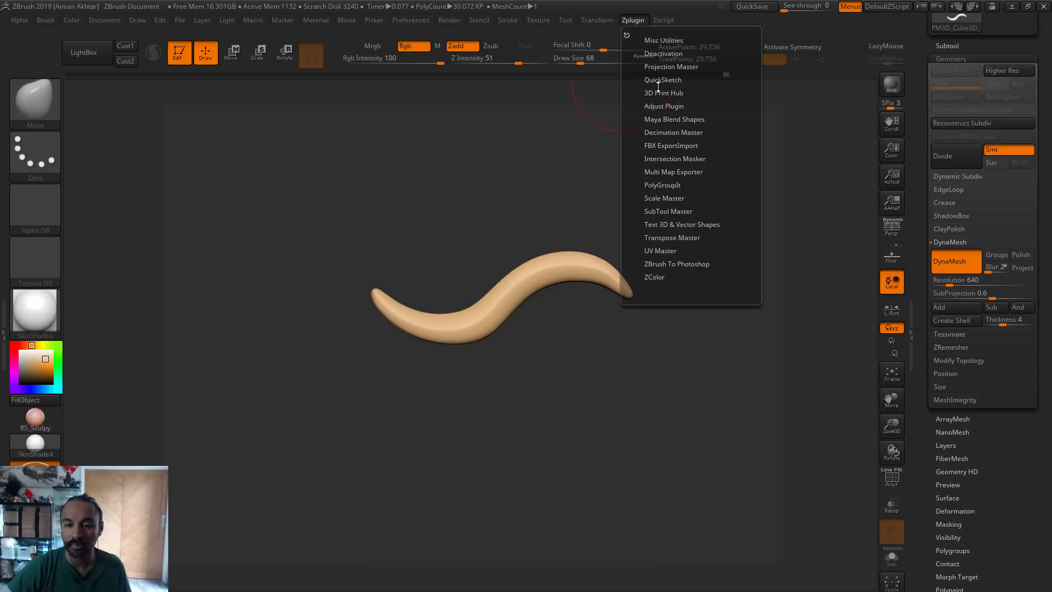
{"action": "left_click", "coordinate": [666, 132]}
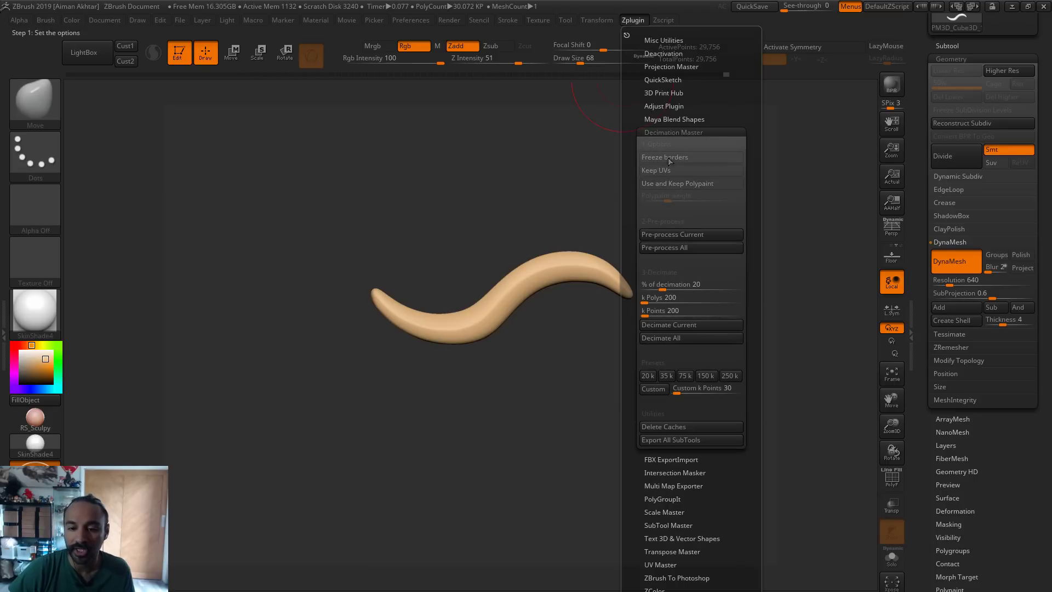
{"action": "left_click", "coordinate": [675, 237]}
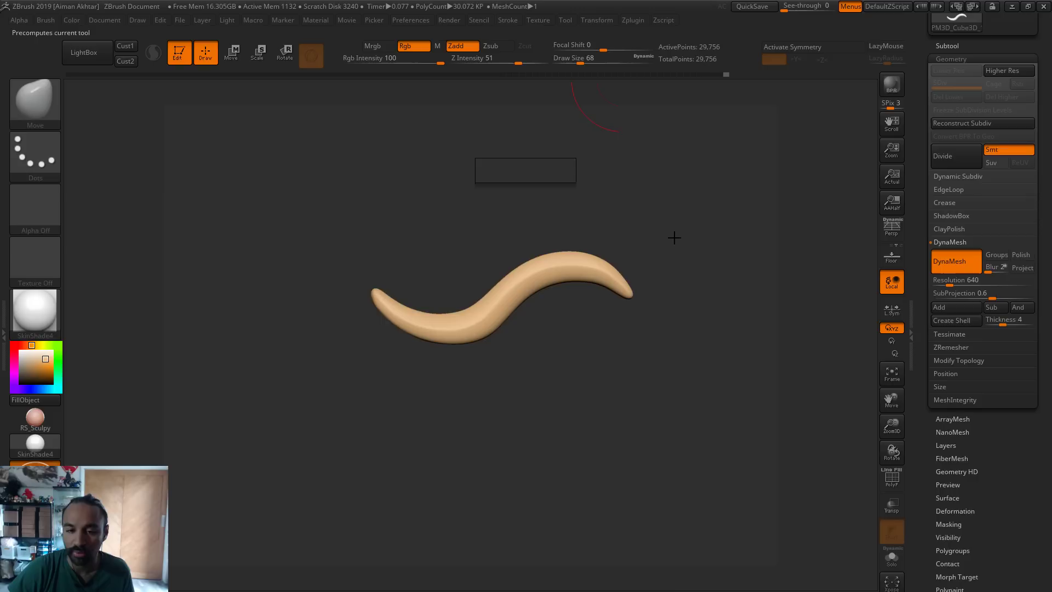
{"action": "left_click", "coordinate": [633, 20]}
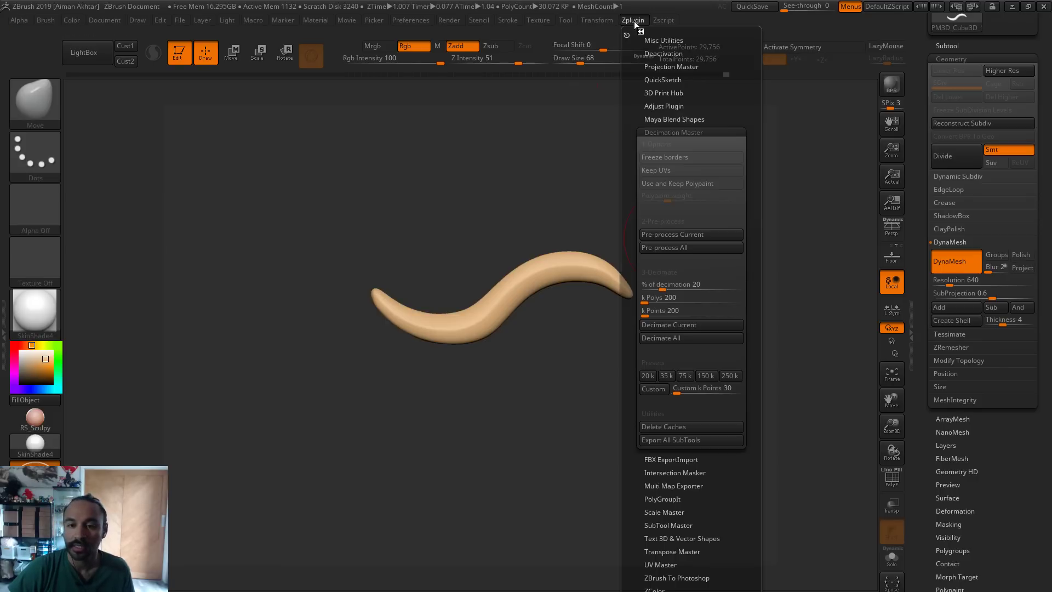
{"action": "left_click", "coordinate": [691, 329]}
Examine the decimated strand's mesh density with PolyFrame, and its smooth silhouette at close and far distance with PolyFrame off
{"action": "left_click", "coordinate": [892, 478]}
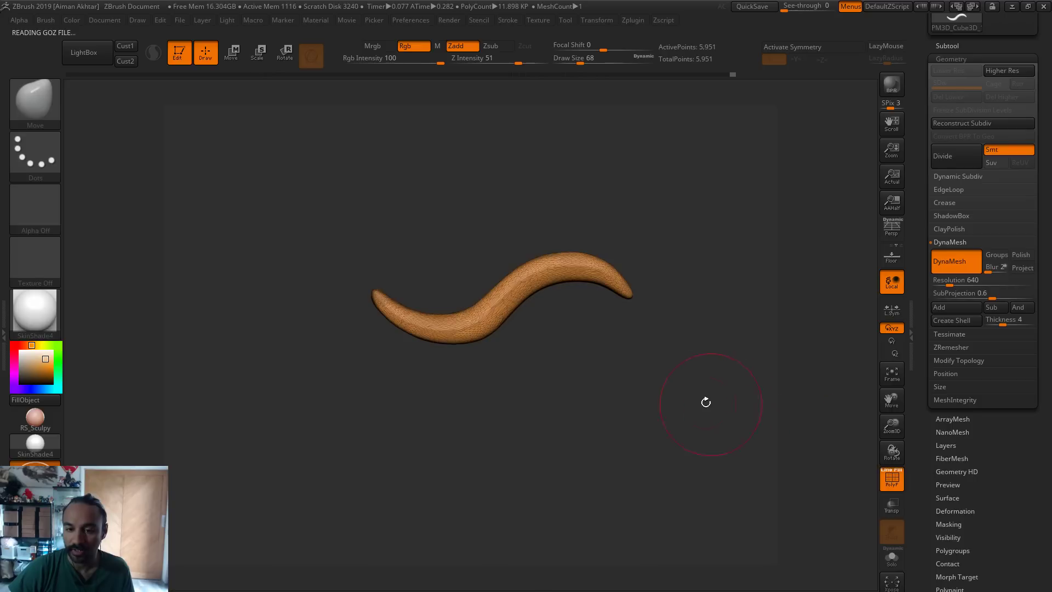
{"action": "left_click_drag", "start_coordinate": [714, 413], "coordinate": [582, 495], "text": "alt"}
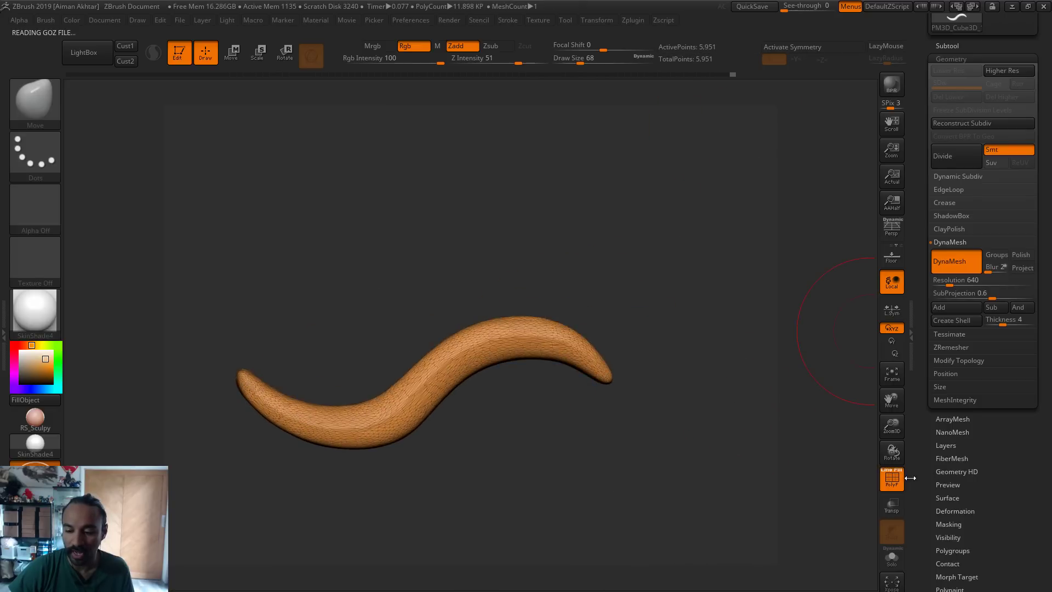
{"action": "left_click", "coordinate": [893, 478]}
{"action": "left_click_drag", "start_coordinate": [737, 463], "coordinate": [646, 462], "text": "alt"}
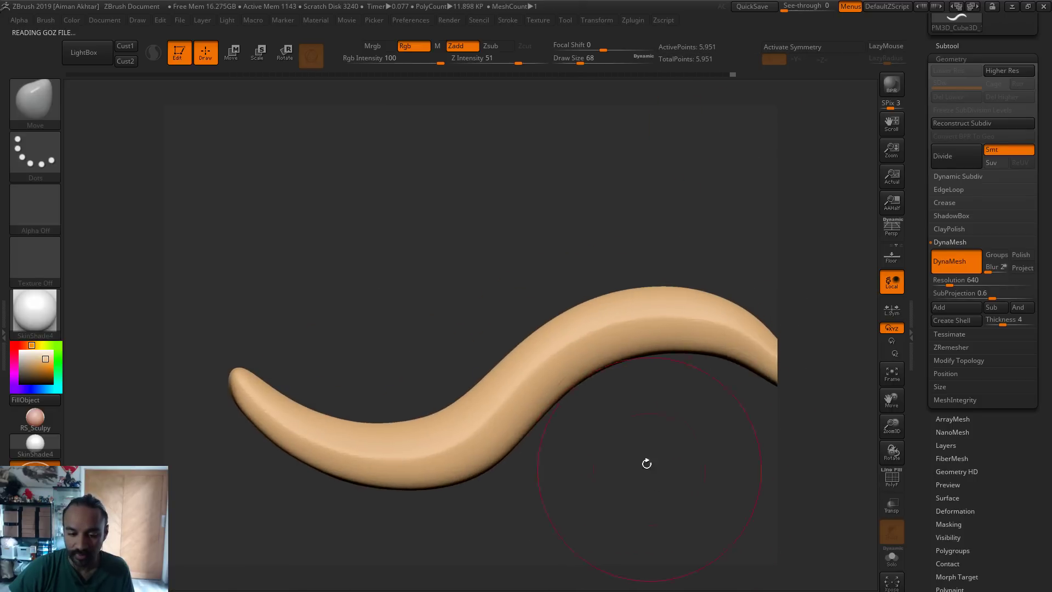
{"action": "left_click_drag", "start_coordinate": [778, 454], "coordinate": [624, 476], "text": "alt"}
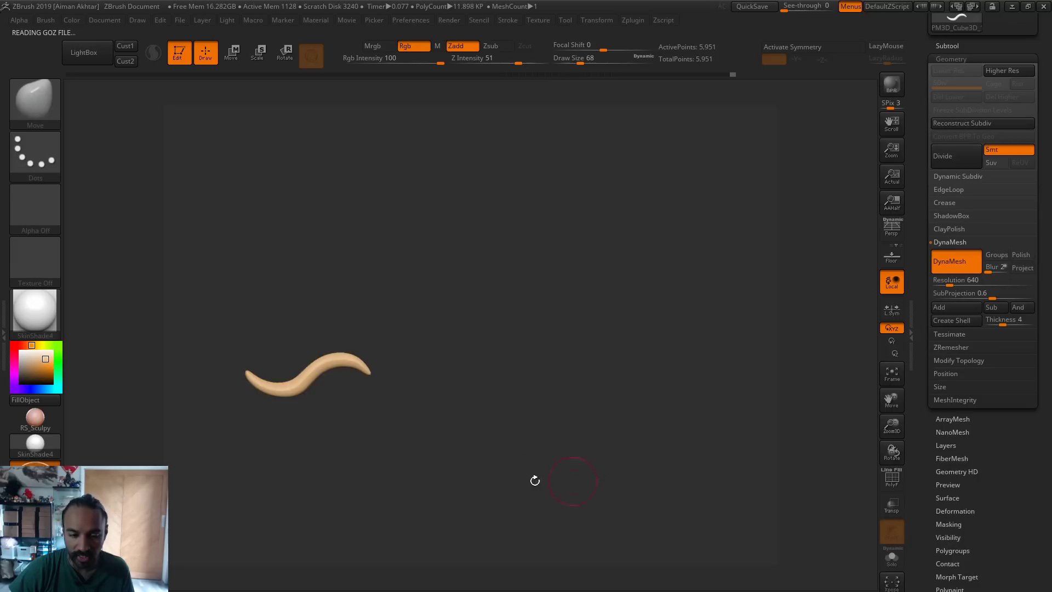
{"action": "left_click_drag", "start_coordinate": [494, 434], "coordinate": [743, 330], "text": "alt"}
{"action": "left_click_drag", "start_coordinate": [649, 381], "coordinate": [518, 458], "text": "alt"}
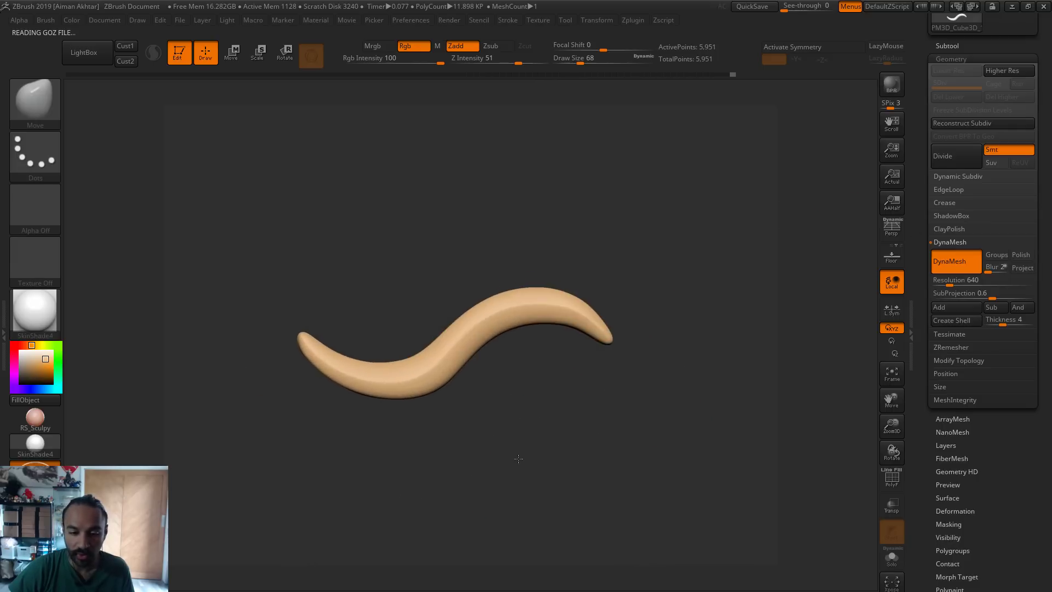
Select the InsertMesh brush and append the decimated S-shaped strand to it
{"action": "left_click", "coordinate": [27, 98]}
{"action": "left_click", "coordinate": [26, 100]}
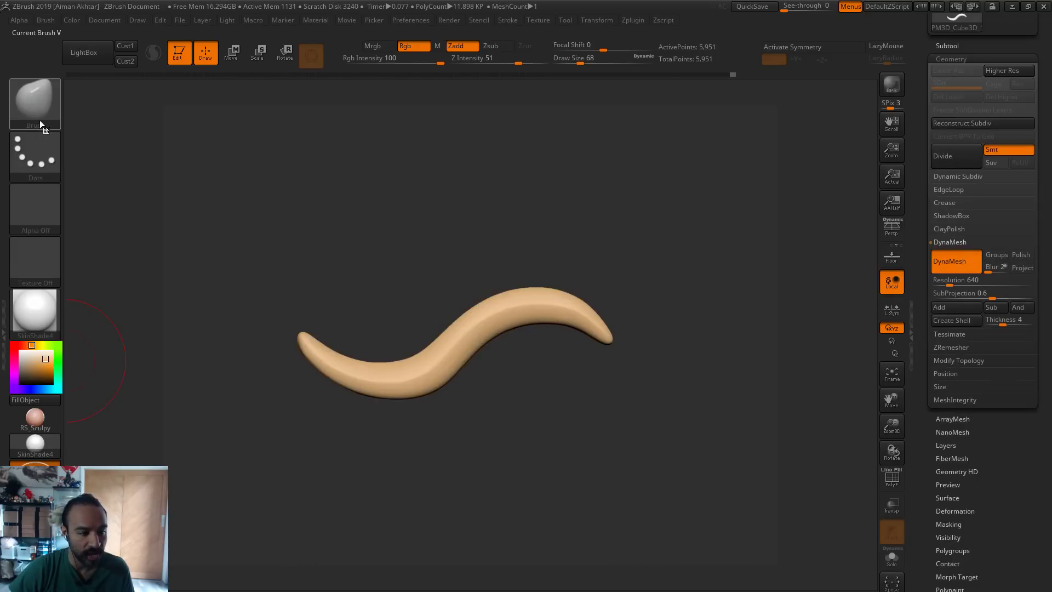
{"action": "left_click", "coordinate": [40, 120]}
{"action": "left_click", "coordinate": [154, 398]}
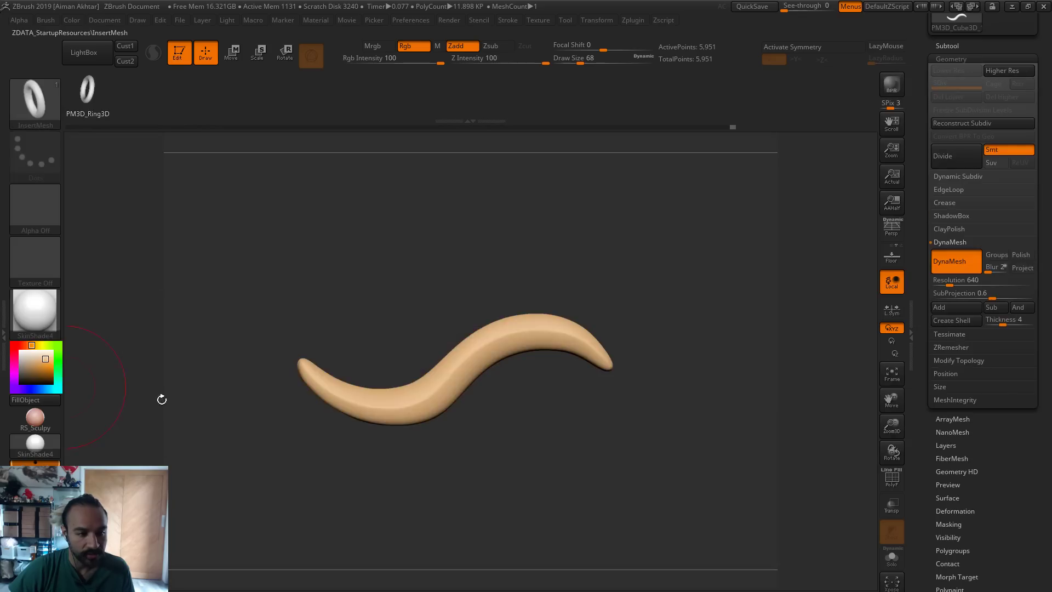
{"action": "left_click", "coordinate": [35, 104]}
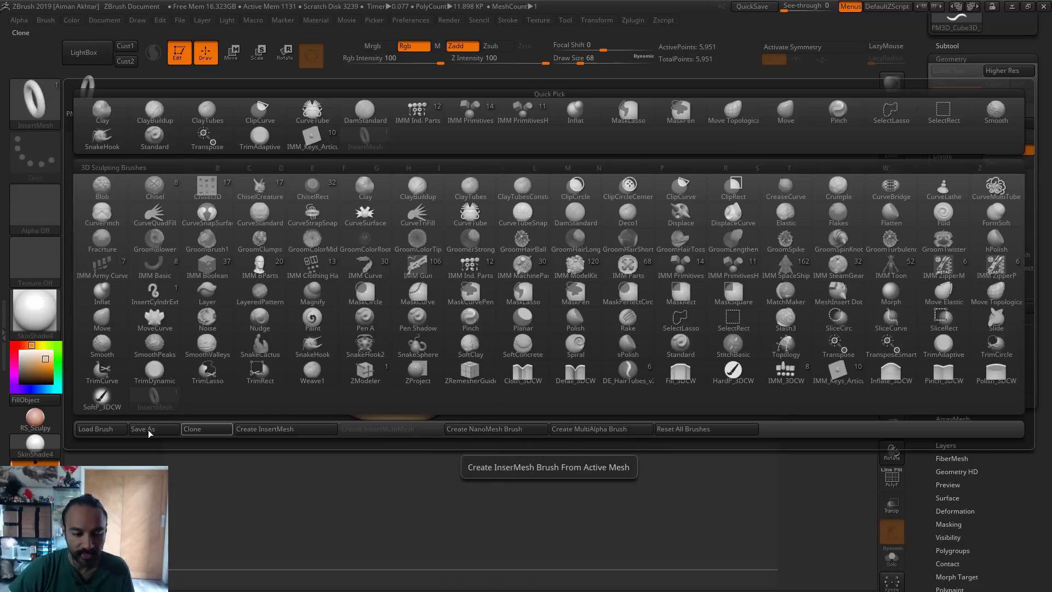
{"action": "left_click", "coordinate": [261, 432]}
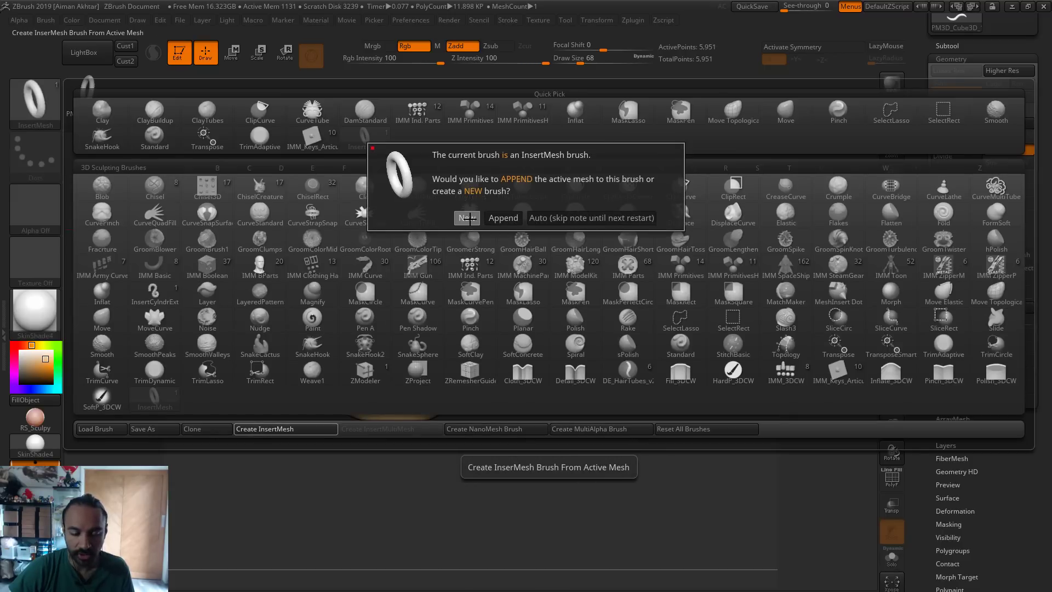
{"action": "left_click", "coordinate": [504, 218]}
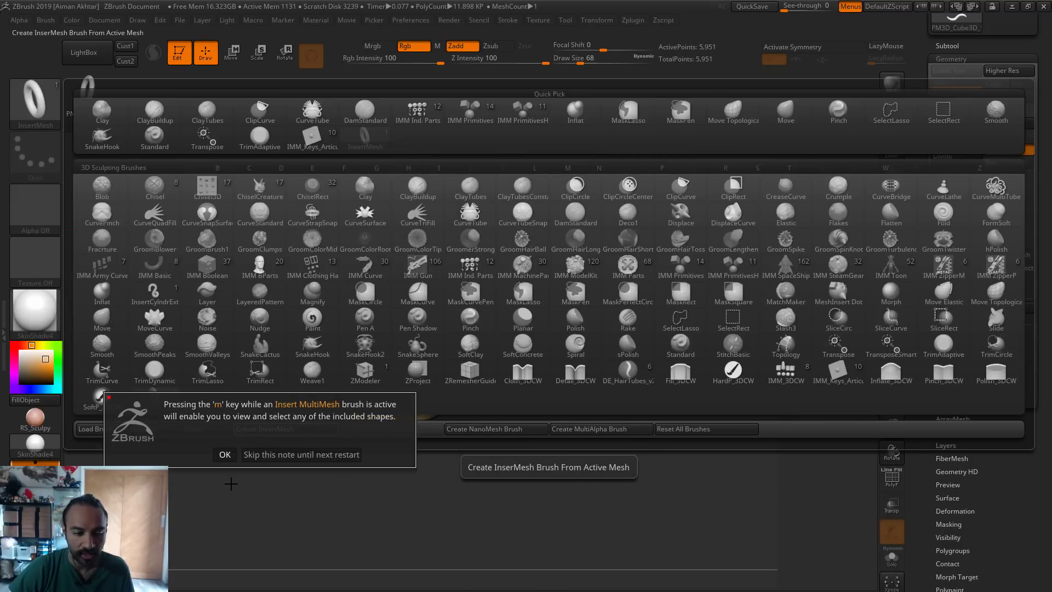
{"action": "left_click", "coordinate": [225, 455]}
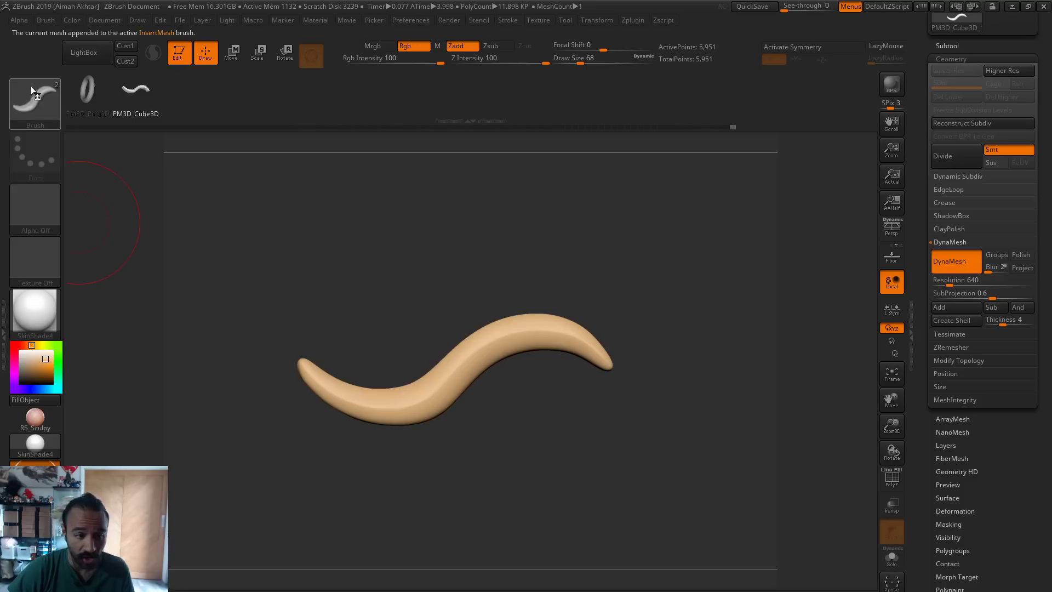
Switch the active tool to a Sphere3D primitive and frame the whole sphere in view
{"action": "scroll", "coordinate": [987, 165], "scroll_direction": "up", "scroll_amount": 5}
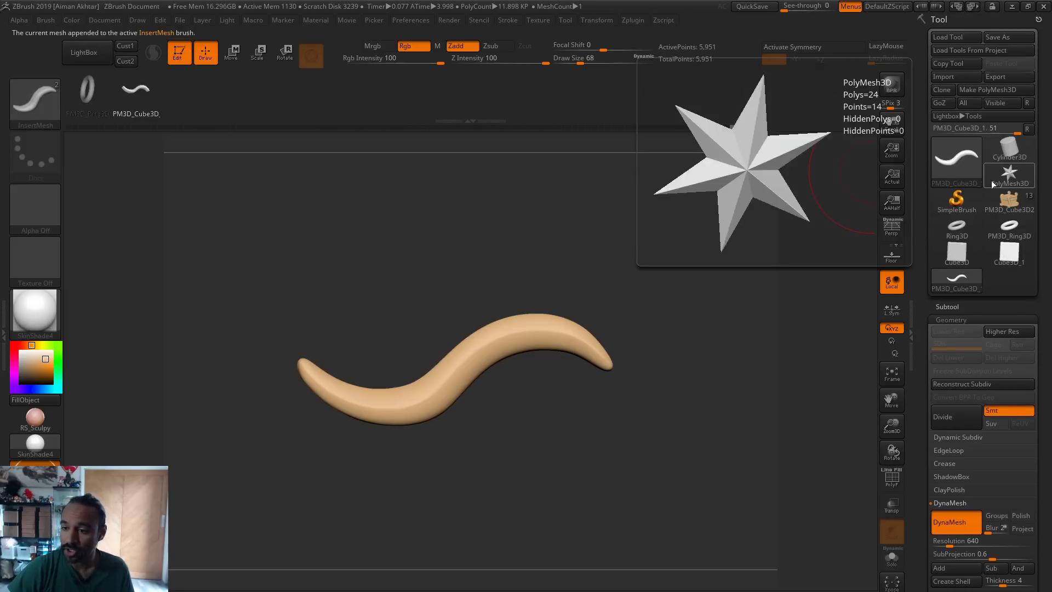
{"action": "left_click", "coordinate": [953, 186]}
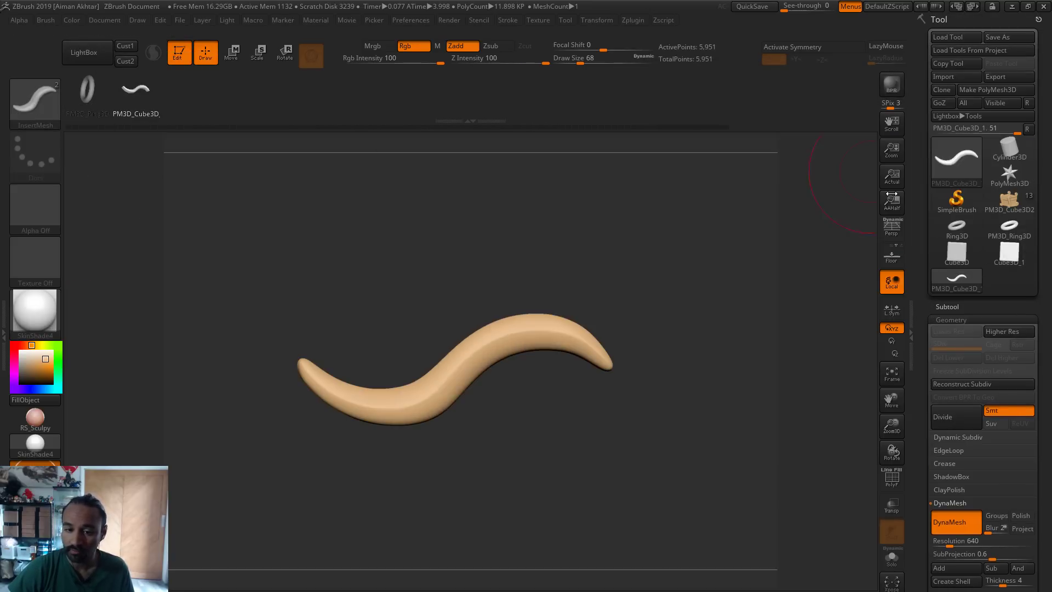
{"action": "left_click", "coordinate": [956, 159]}
{"action": "left_click", "coordinate": [473, 211]}
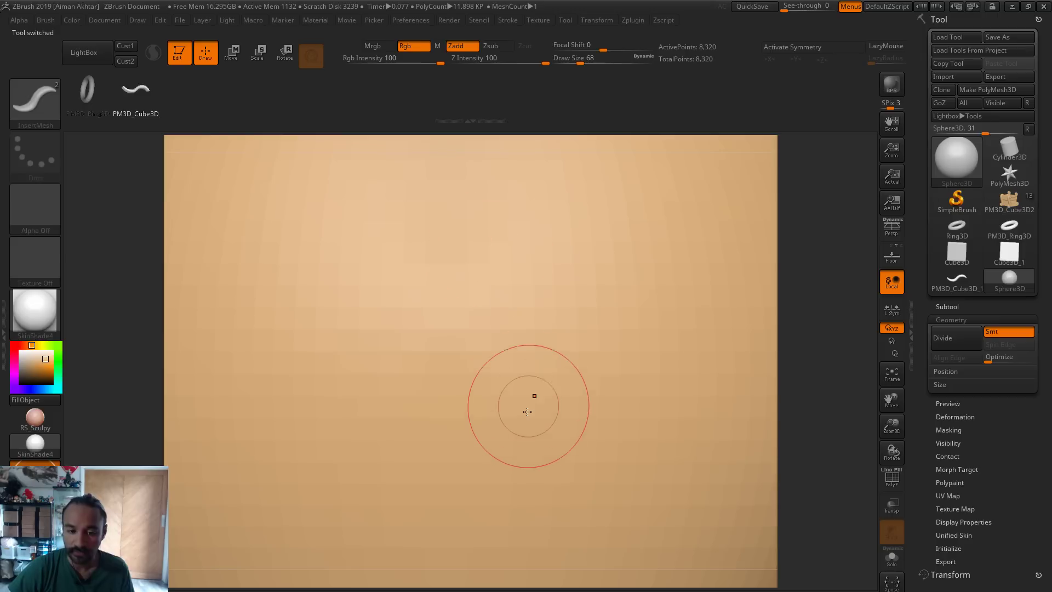
{"action": "key", "text": "f"}
{"action": "mouse_move", "coordinate": [621, 441]}
{"action": "left_mouse_down", "text": "alt"}
{"action": "mouse_move", "coordinate": [549, 422]}
{"action": "mouse_move", "coordinate": [559, 434]}
{"action": "mouse_move", "coordinate": [613, 436]}
{"action": "left_mouse_up", "text": "alt"}
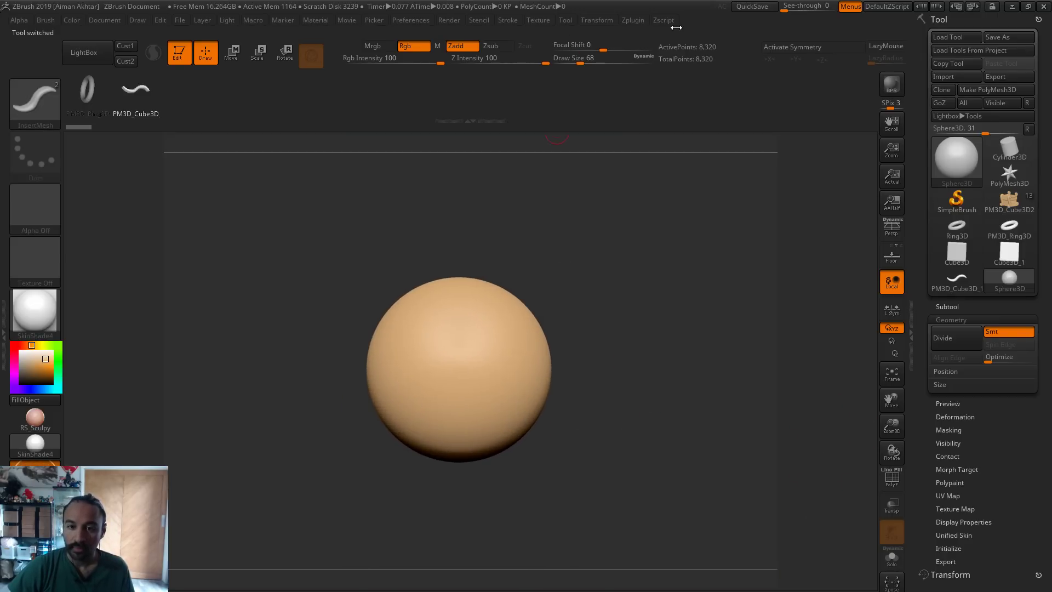
Convert the sphere to a PolyMesh3D and pre-process it in Decimation Master
{"action": "left_click", "coordinate": [628, 21]}
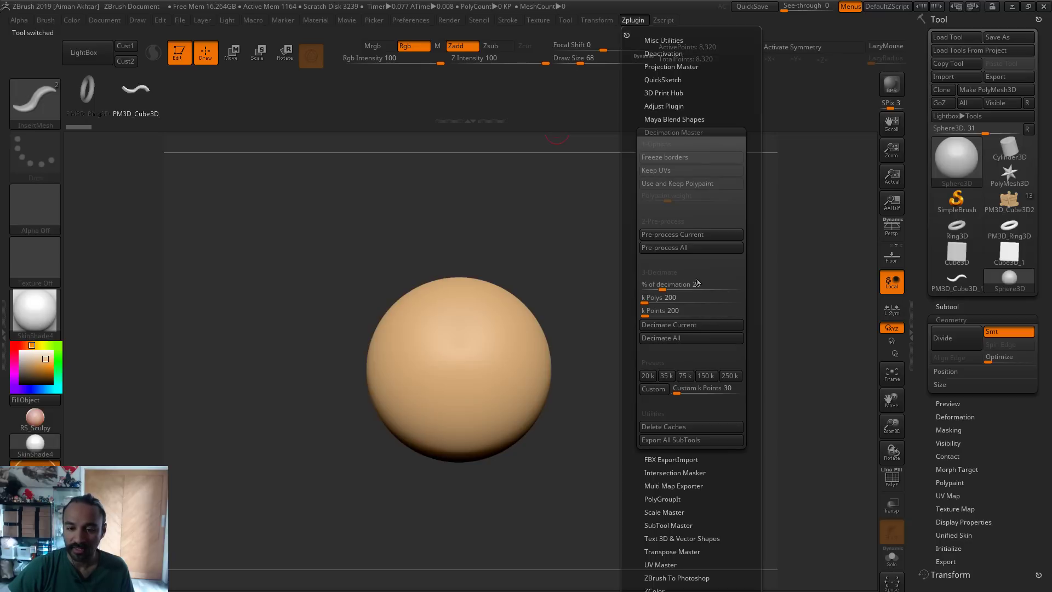
{"action": "left_click", "coordinate": [694, 234]}
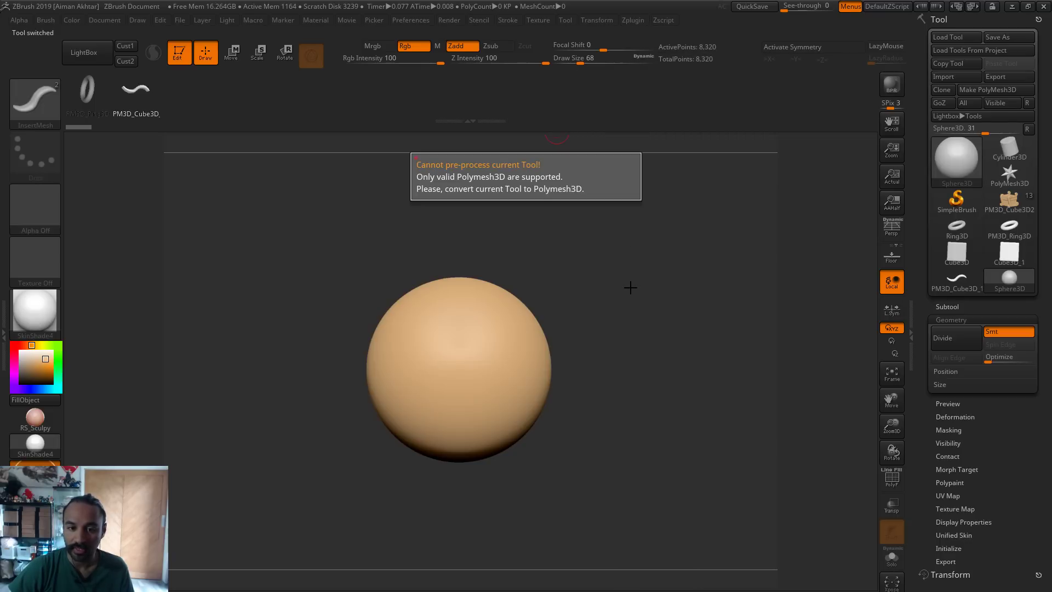
{"action": "left_click", "coordinate": [988, 90]}
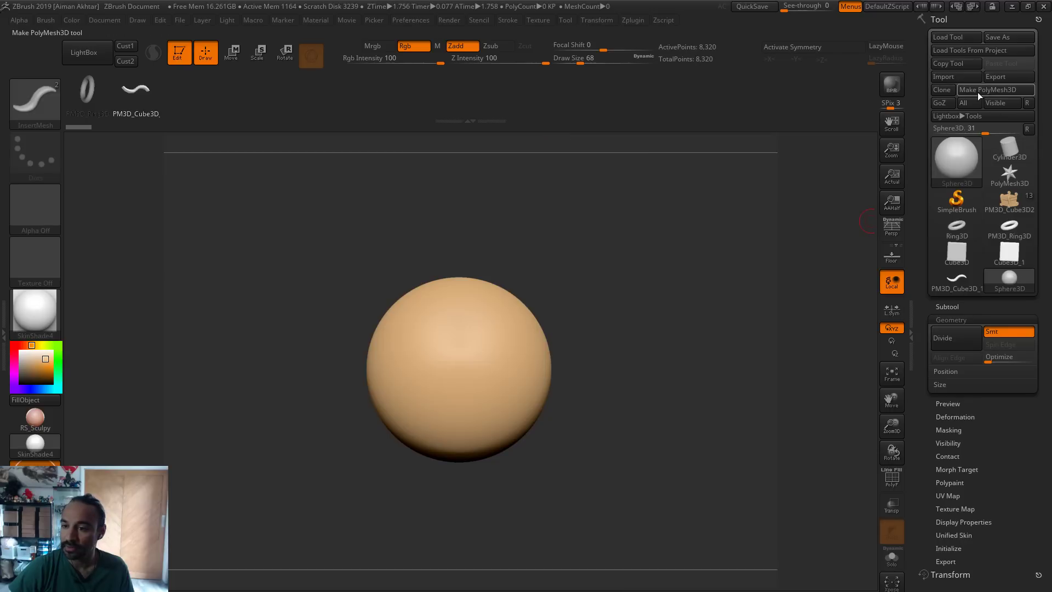
{"action": "left_click", "coordinate": [633, 22]}
{"action": "left_click", "coordinate": [683, 235]}
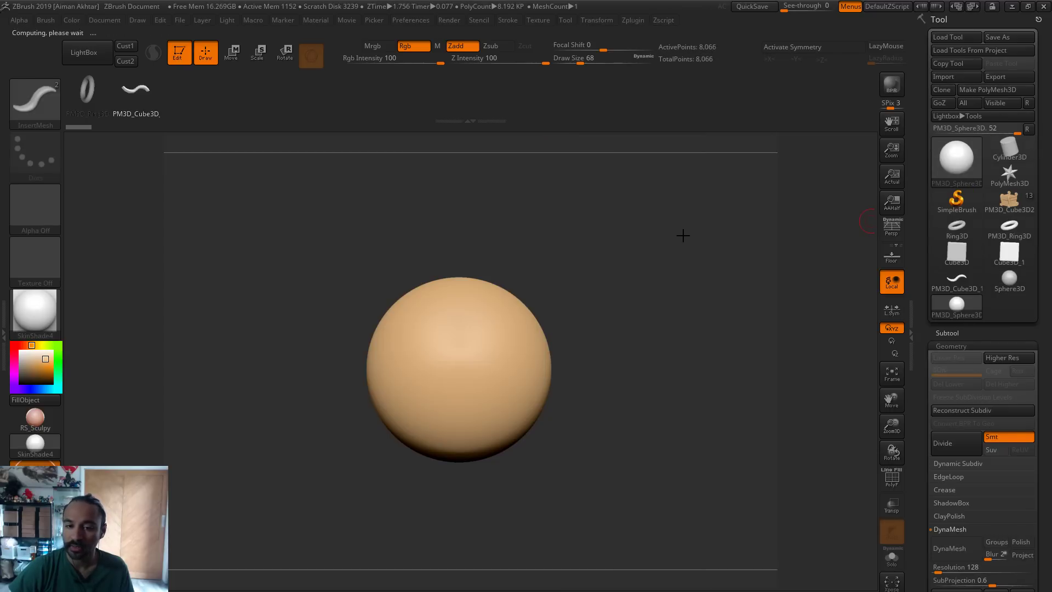
Try decimating the sphere to 20 percent, undo it, and decimate the sphere to 50 percent instead
{"action": "left_click", "coordinate": [633, 21]}
{"action": "left_click", "coordinate": [674, 321]}
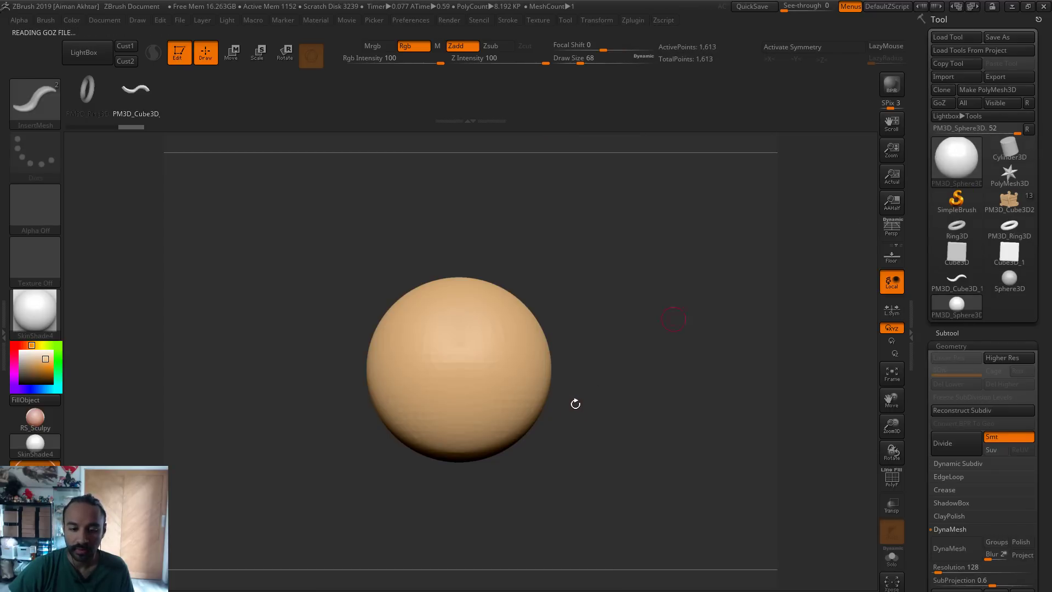
{"action": "left_click", "coordinate": [632, 22]}
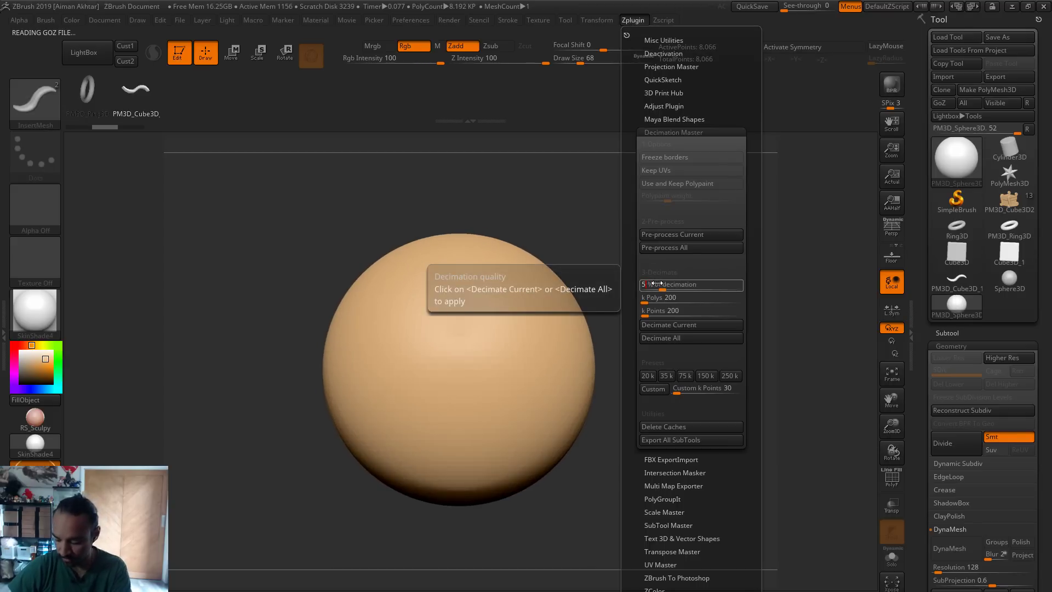
{"action": "left_click", "coordinate": [669, 324]}
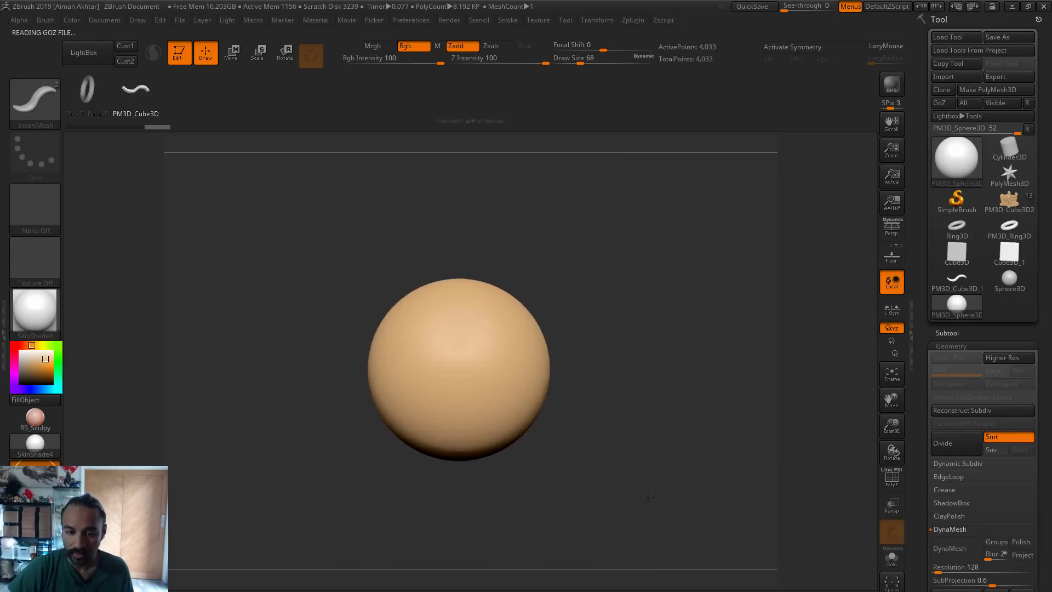
{"action": "left_click_drag", "start_coordinate": [649, 497], "coordinate": [256, 375], "text": "alt"}
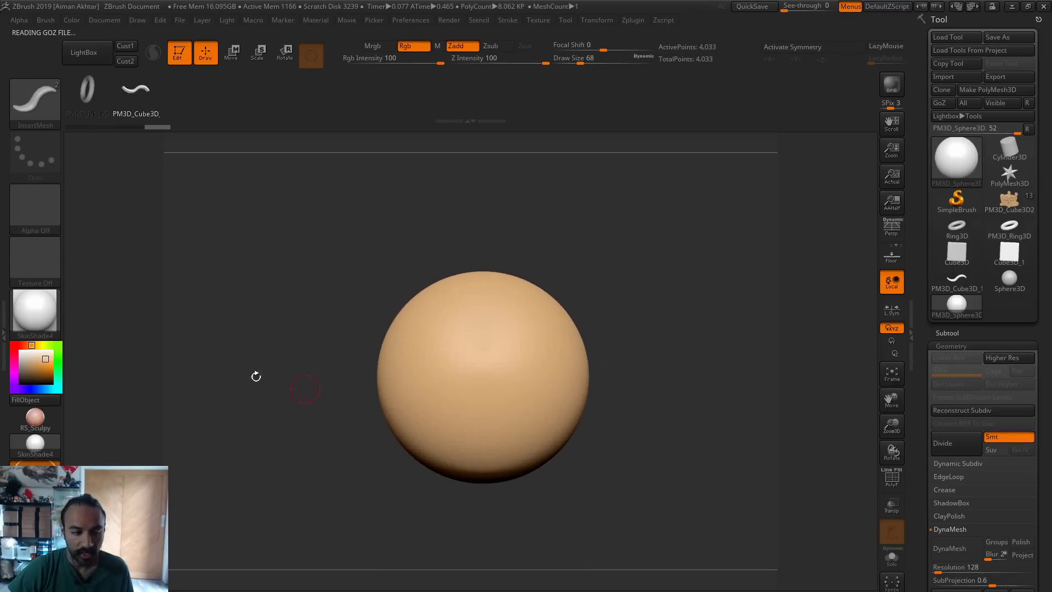
Append the decimated sphere to the InsertMesh brush that holds the ring and the strand
{"action": "left_click", "coordinate": [35, 113]}
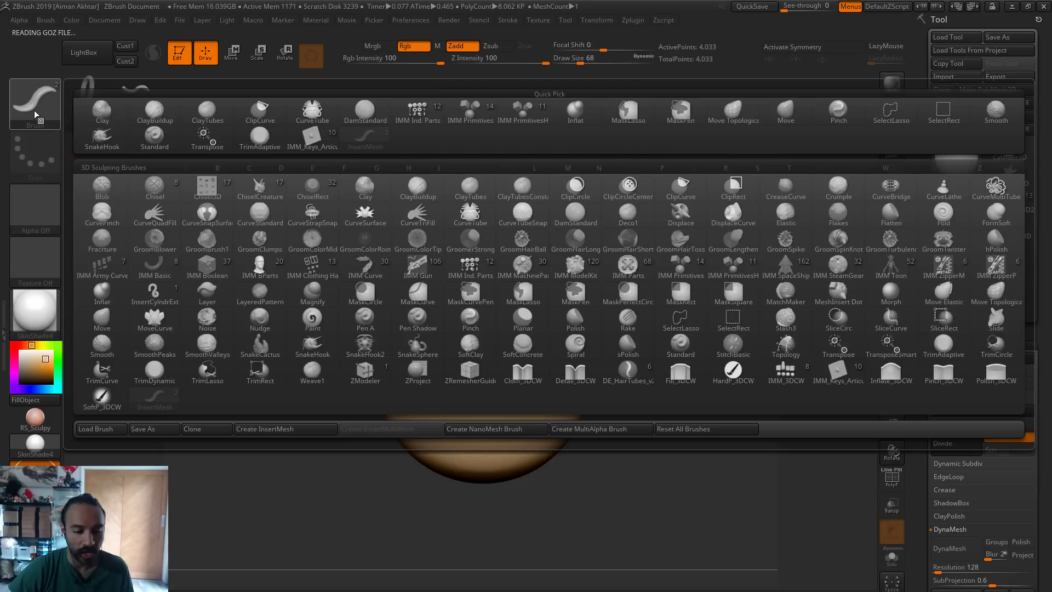
{"action": "left_click", "coordinate": [268, 429]}
{"action": "left_click", "coordinate": [505, 217]}
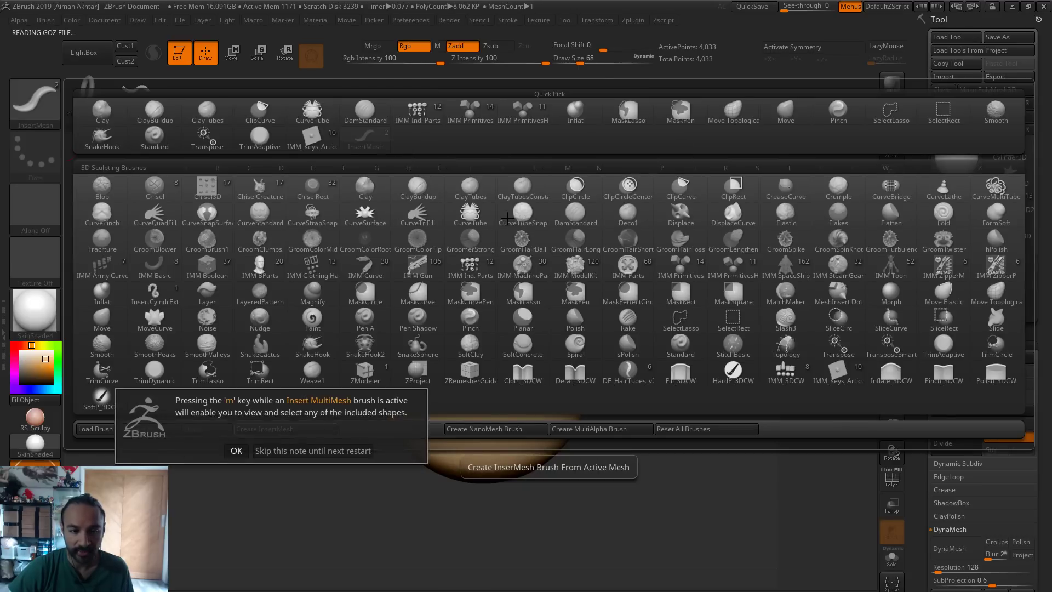
{"action": "left_click", "coordinate": [236, 451]}
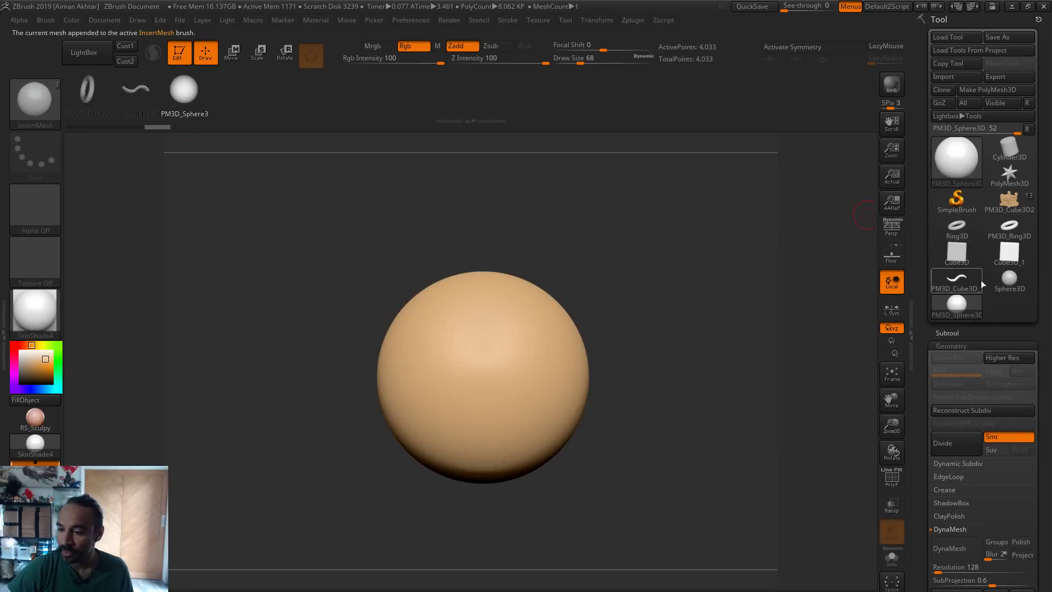
Switch to the scroll-shaped furniture model PM3D_Cube3D2 and frame its curved upper rail between the two spirals
{"action": "left_click", "coordinate": [1007, 204]}
{"action": "left_click_drag", "start_coordinate": [730, 363], "coordinate": [649, 400]}
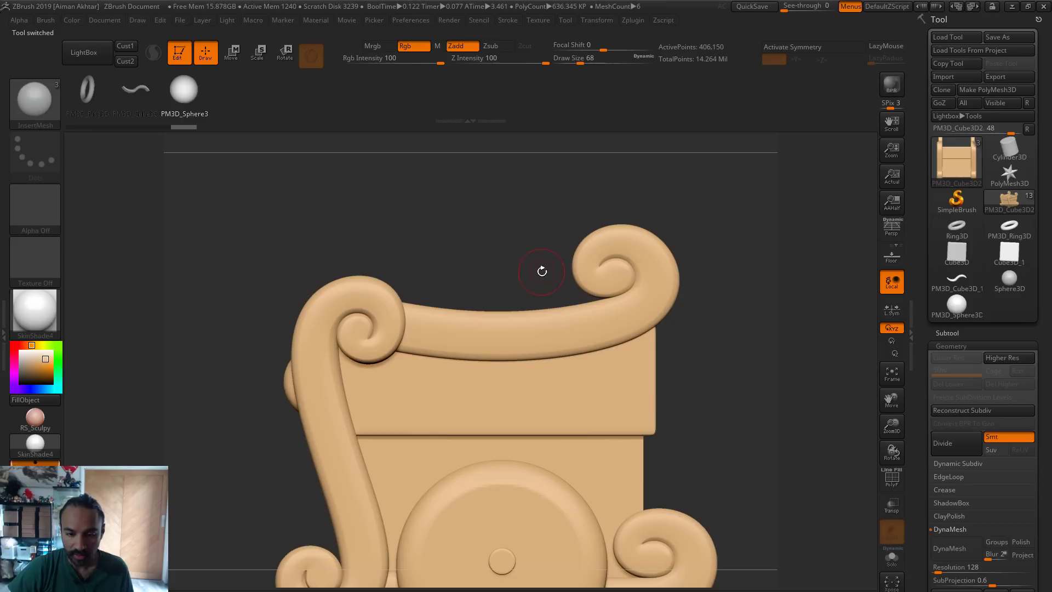
{"action": "left_click_drag", "start_coordinate": [549, 283], "coordinate": [500, 253], "text": "alt"}
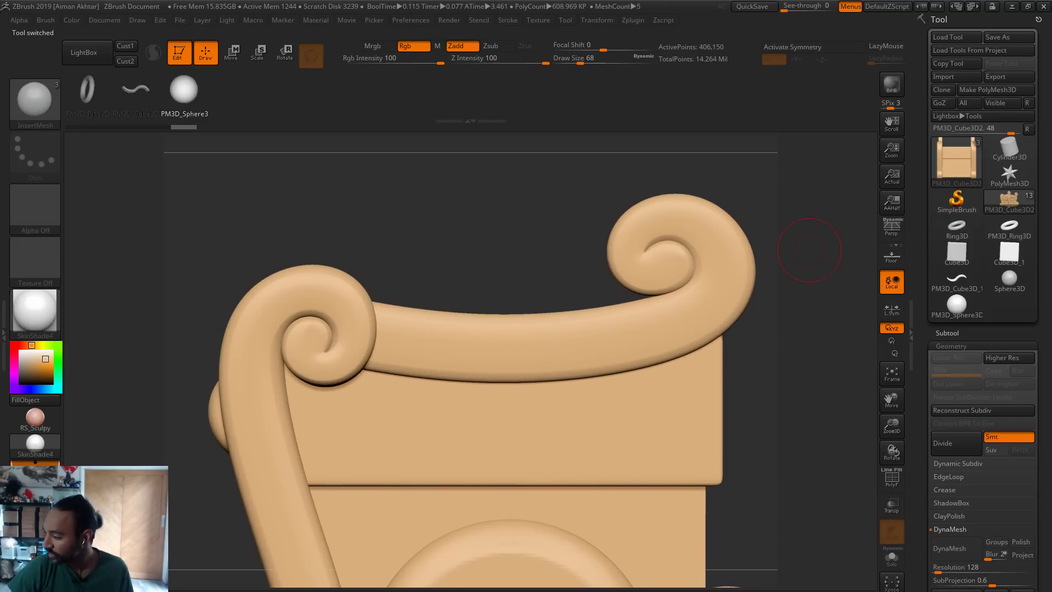
Switch to Photos and examine the reference sketch's pattern of wavy strands and dots along the scrolled rail
{"action": "key", "text": "alt+Tab"}
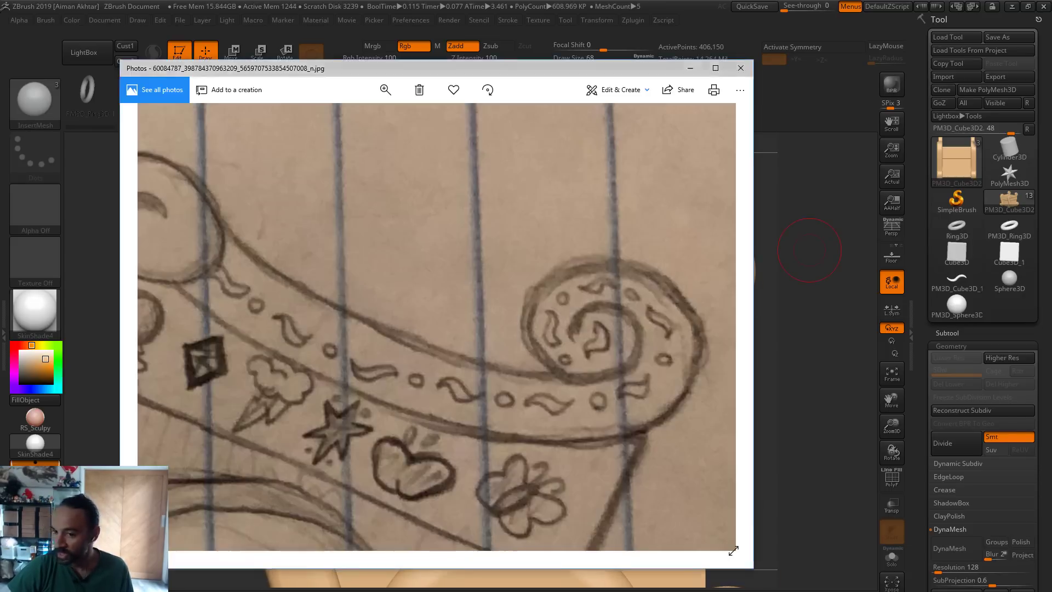
{"action": "scroll", "coordinate": [403, 356], "scroll_direction": "down", "scroll_amount": 2}
{"action": "scroll", "coordinate": [404, 360], "scroll_direction": "down", "scroll_amount": 2}
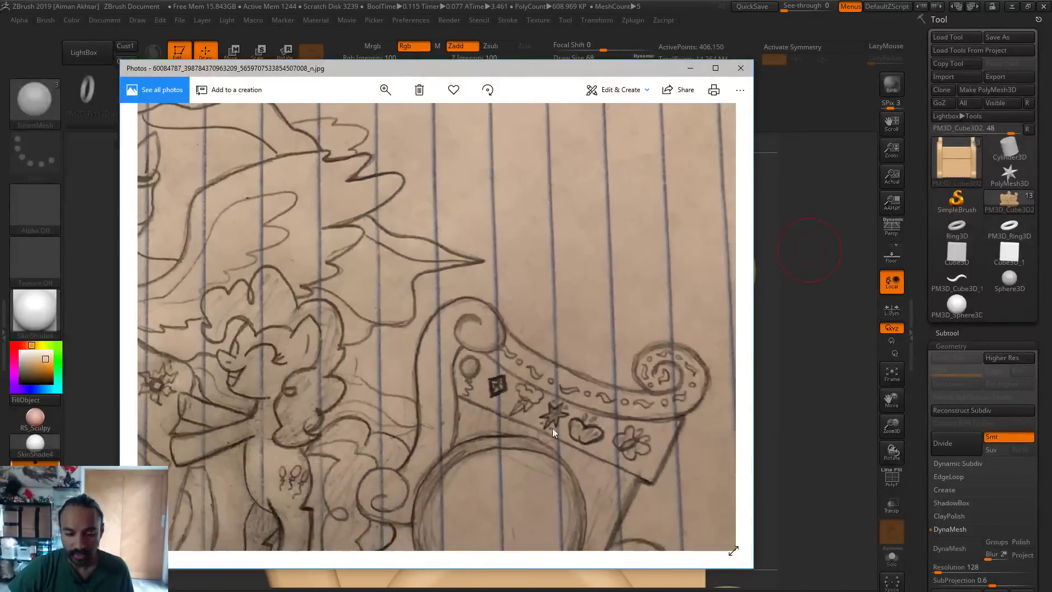
{"action": "left_click_drag", "start_coordinate": [552, 429], "coordinate": [508, 337]}
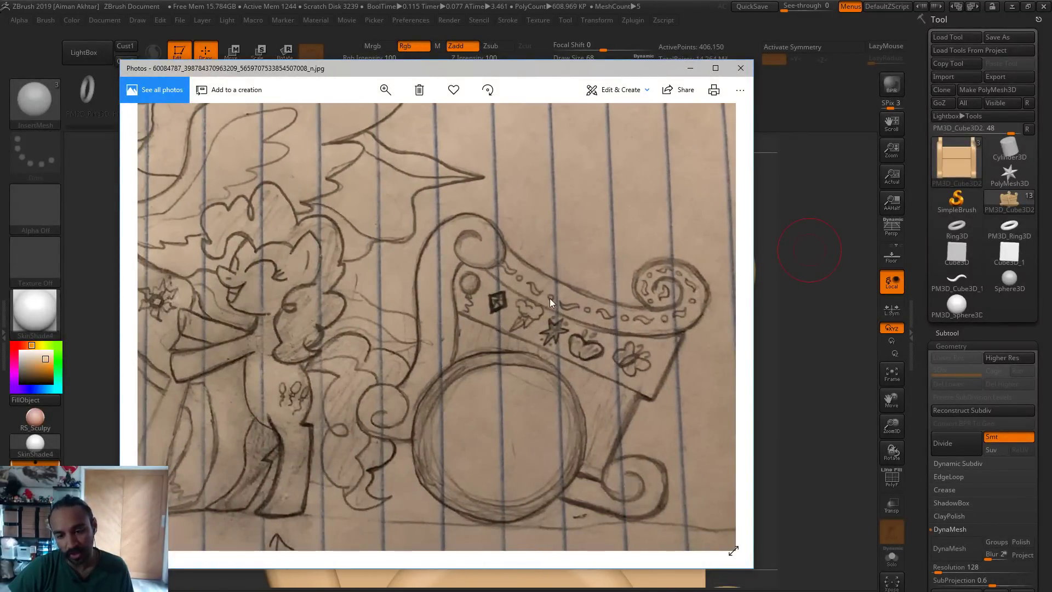
{"action": "scroll", "coordinate": [640, 304], "scroll_direction": "up", "scroll_amount": 1}
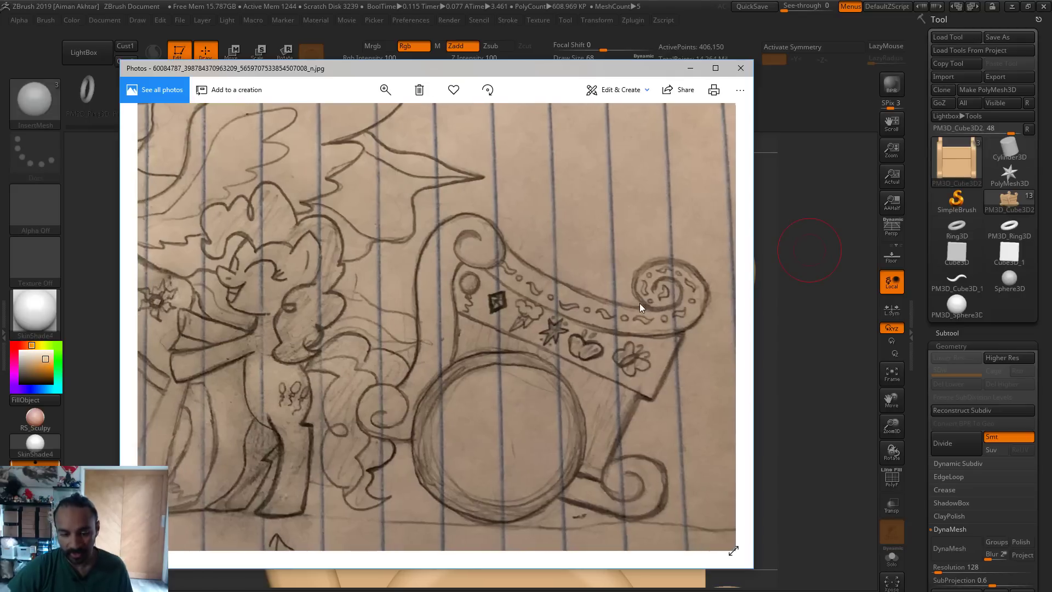
{"action": "scroll", "coordinate": [590, 336], "scroll_direction": "down", "scroll_amount": 1}
{"action": "scroll", "coordinate": [565, 340], "scroll_direction": "up", "scroll_amount": 2}
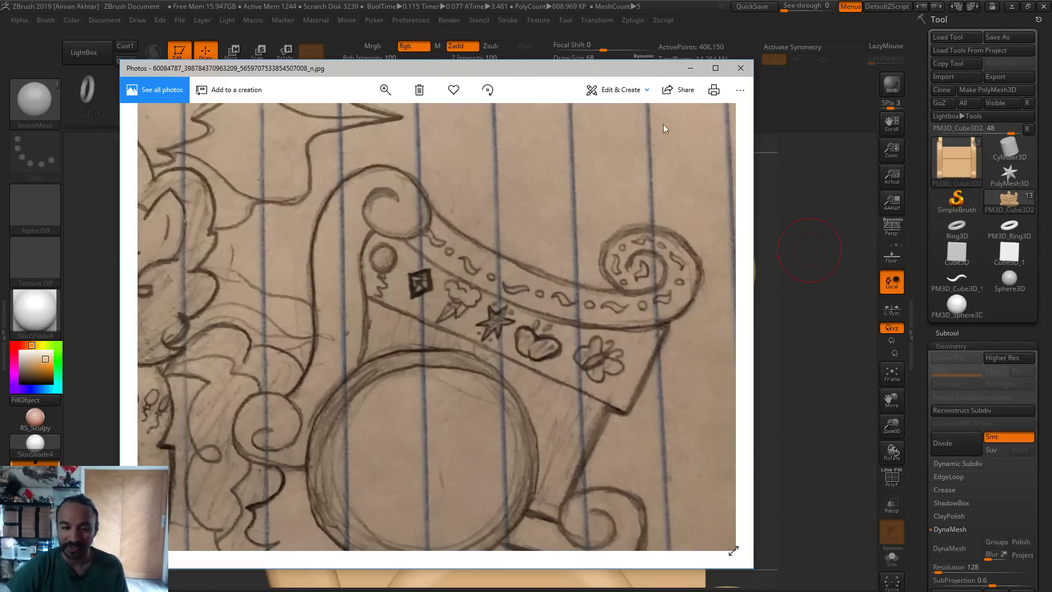
{"action": "left_click", "coordinate": [689, 69]}
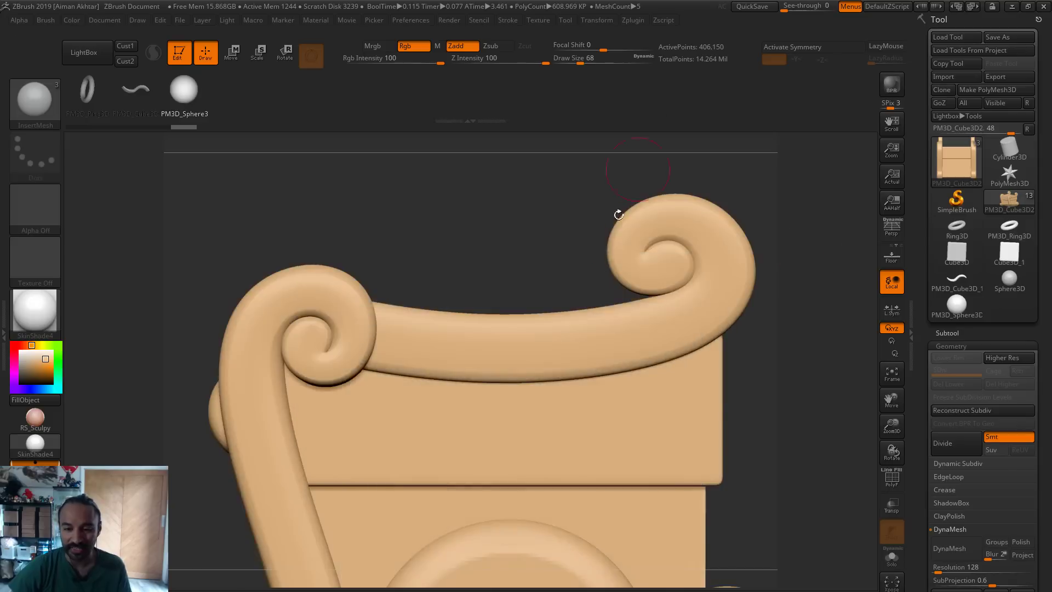
Try inserting the InsertMesh brush's S-shaped strand at draw size 49 in the right spiral's centre, inspect it side-on, and undo it
{"action": "left_click_drag", "start_coordinate": [733, 396], "coordinate": [691, 396], "text": "alt"}
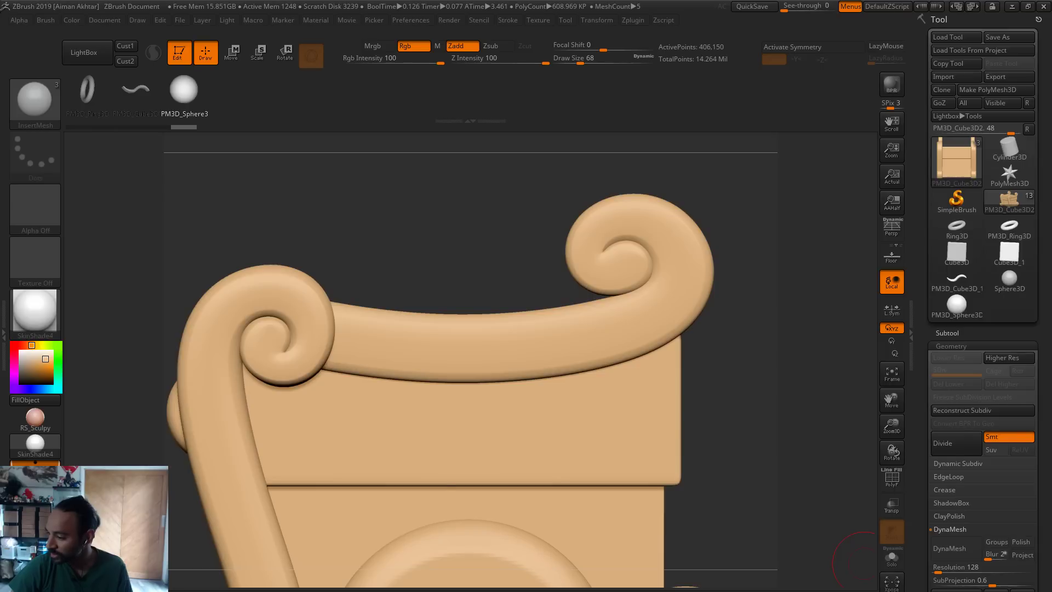
{"action": "mouse_move", "coordinate": [1051, 104]}
{"action": "left_mouse_down"}
{"action": "mouse_move", "coordinate": [580, 59]}
{"action": "mouse_move", "coordinate": [1051, 95]}
{"action": "left_mouse_up"}
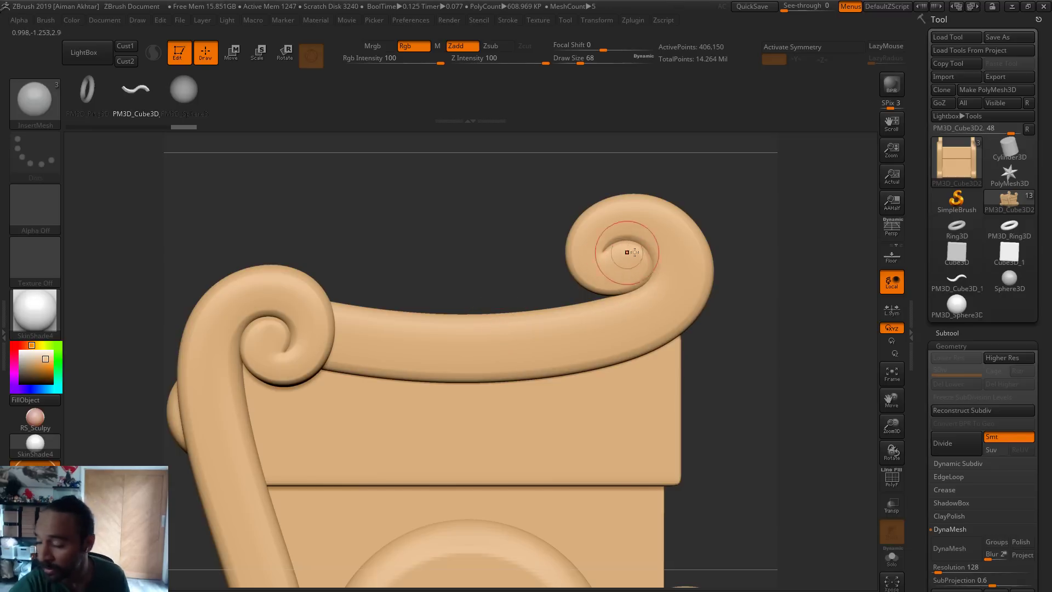
{"action": "key", "text": "s"}
{"action": "left_click_drag", "start_coordinate": [626, 270], "coordinate": [603, 280]}
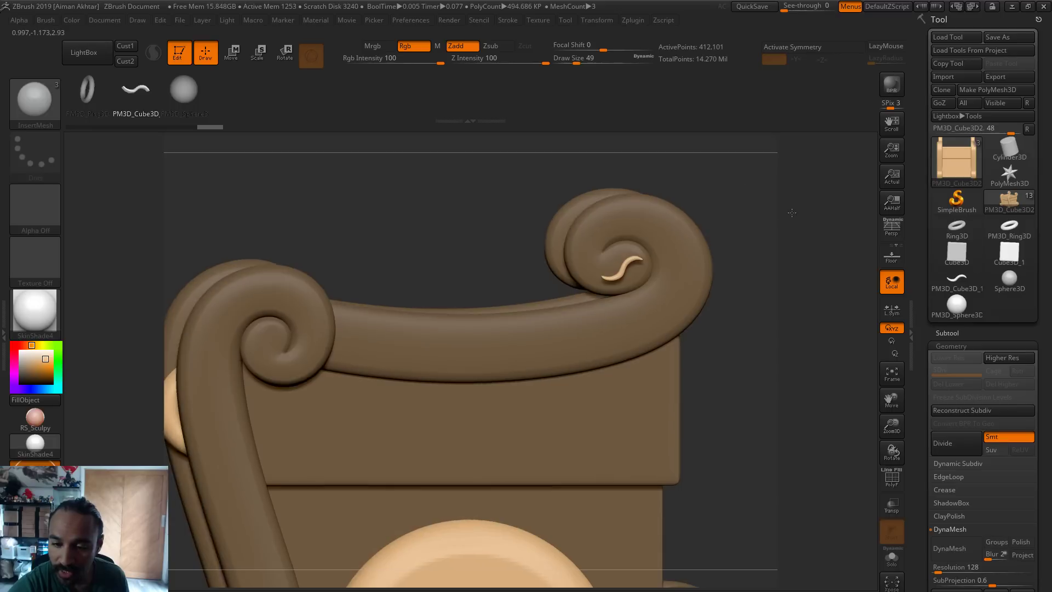
{"action": "left_click_drag", "start_coordinate": [792, 213], "coordinate": [765, 299]}
{"action": "mouse_move", "coordinate": [730, 252]}
{"action": "left_mouse_down"}
{"action": "mouse_move", "coordinate": [745, 259]}
{"action": "mouse_move", "coordinate": [635, 276]}
{"action": "left_mouse_up"}
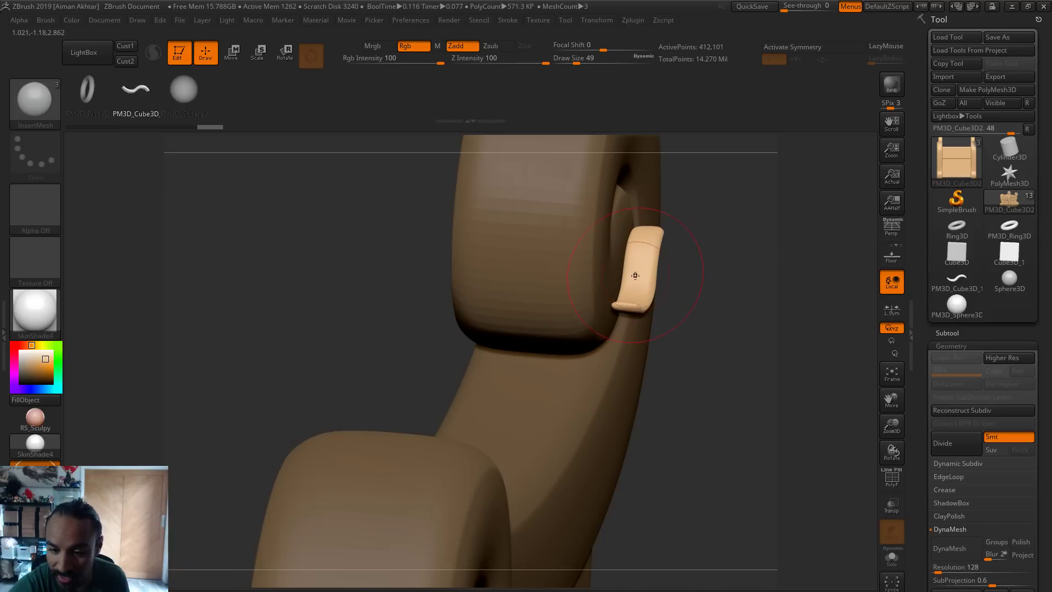
{"action": "key", "text": "ctrl+z"}
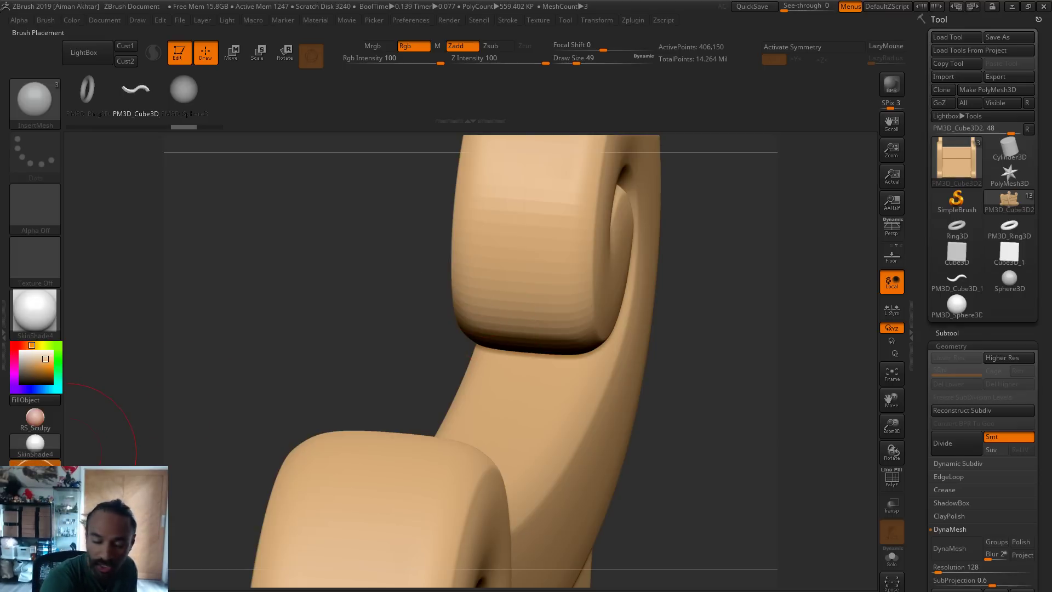
Set the InsertMesh brush's depth Imbed value to -28
{"action": "left_click", "coordinate": [51, 22]}
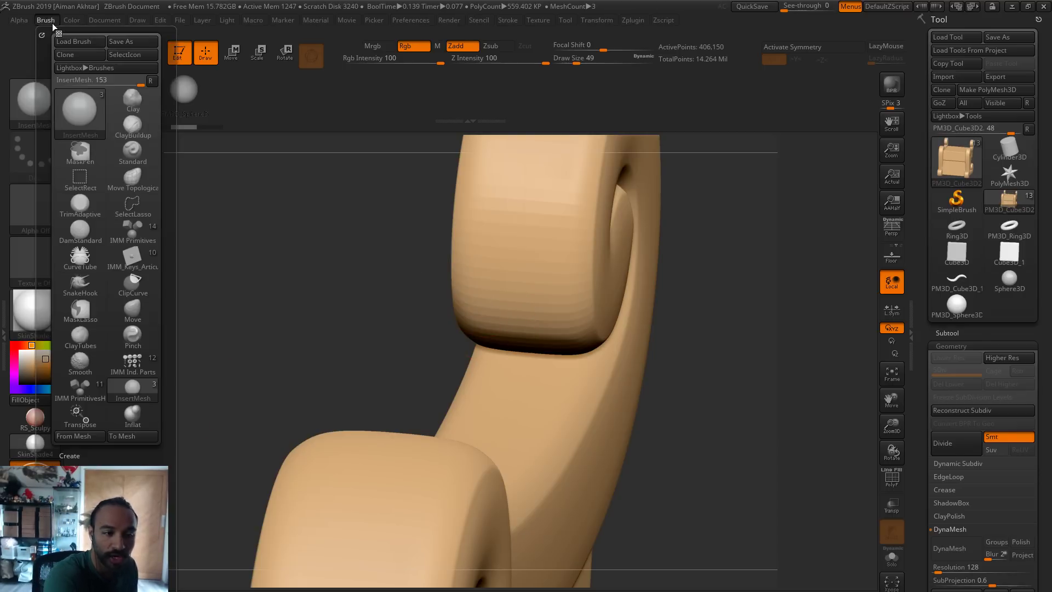
{"action": "scroll", "coordinate": [105, 302], "scroll_direction": "down", "scroll_amount": 5}
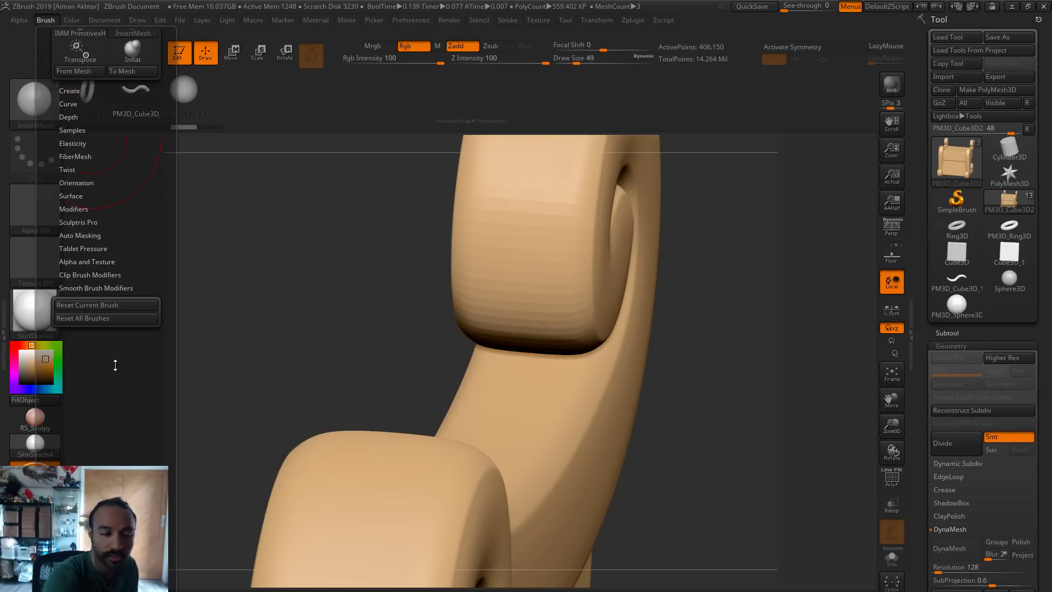
{"action": "left_click", "coordinate": [45, 21]}
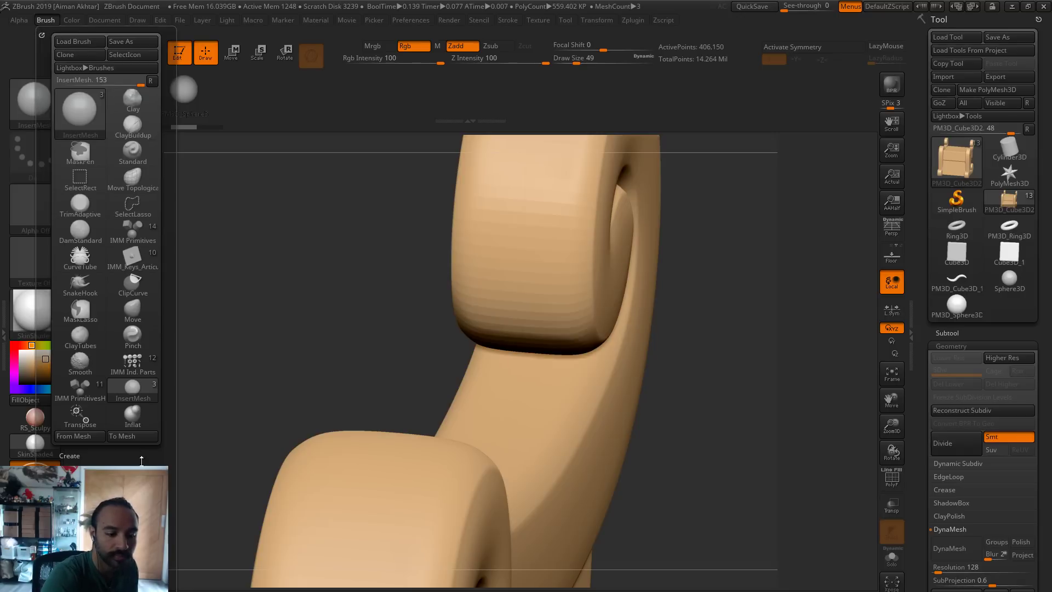
{"action": "scroll", "coordinate": [141, 328], "scroll_direction": "down", "scroll_amount": 5}
{"action": "scroll", "coordinate": [140, 342], "scroll_direction": "up", "scroll_amount": 2}
{"action": "left_click", "coordinate": [74, 121]}
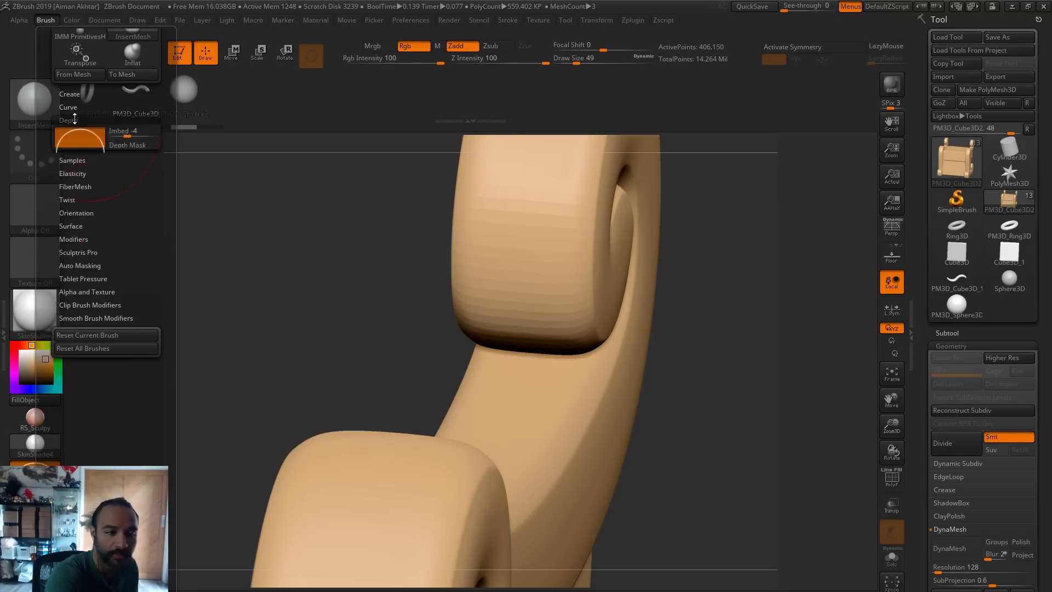
{"action": "left_click_drag", "start_coordinate": [80, 126], "coordinate": [80, 156]}
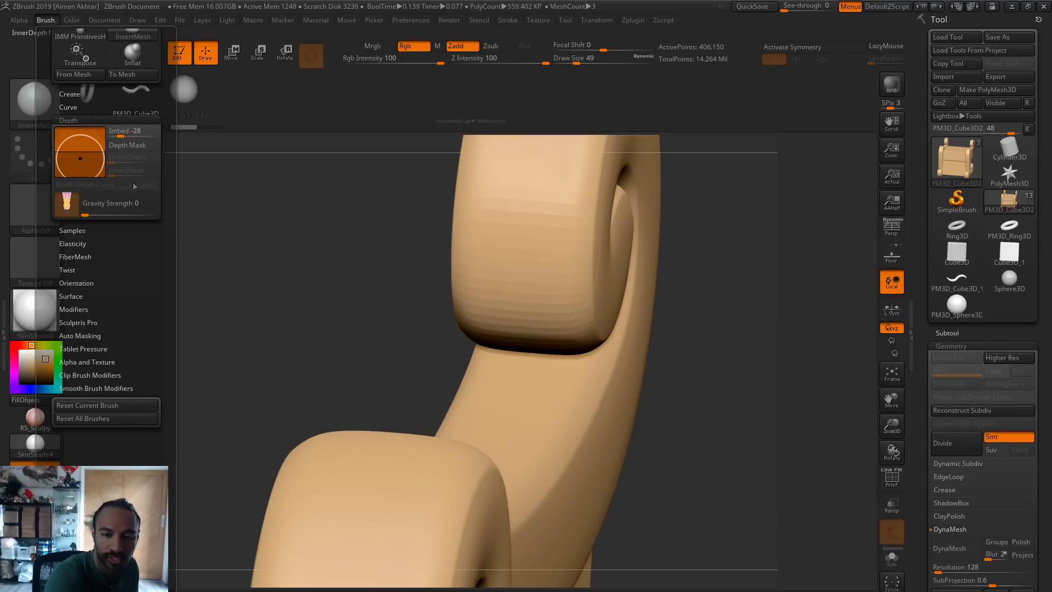
Try inserting the S-shaped strand in the right spiral's centre with the deeper imbed, and undo it
{"action": "left_click_drag", "start_coordinate": [692, 263], "coordinate": [658, 245]}
{"action": "right_click_drag", "start_coordinate": [658, 245], "coordinate": [622, 252]}
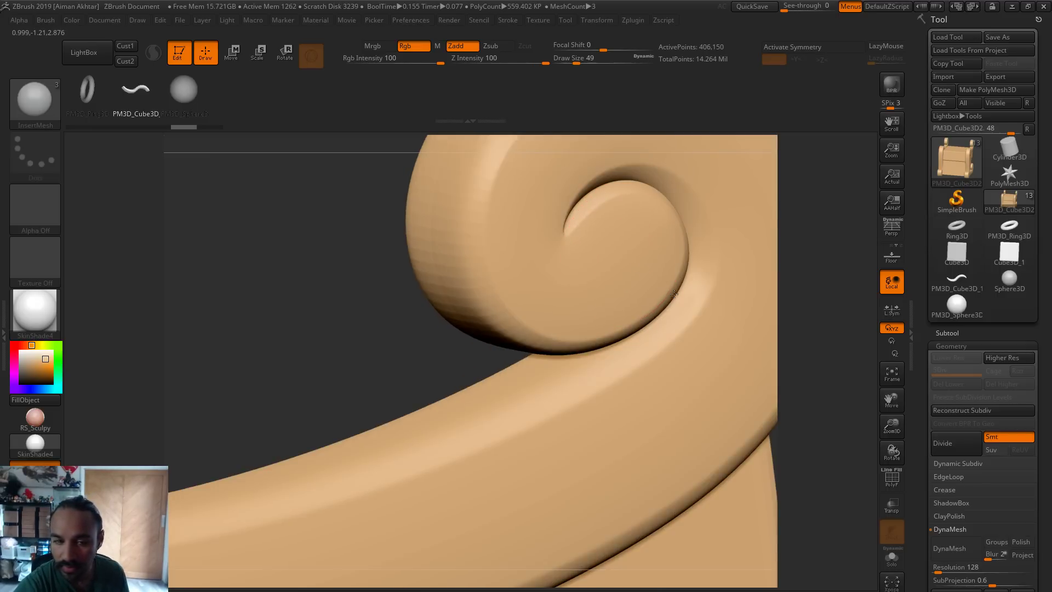
{"action": "left_click_drag", "start_coordinate": [697, 313], "coordinate": [703, 321]}
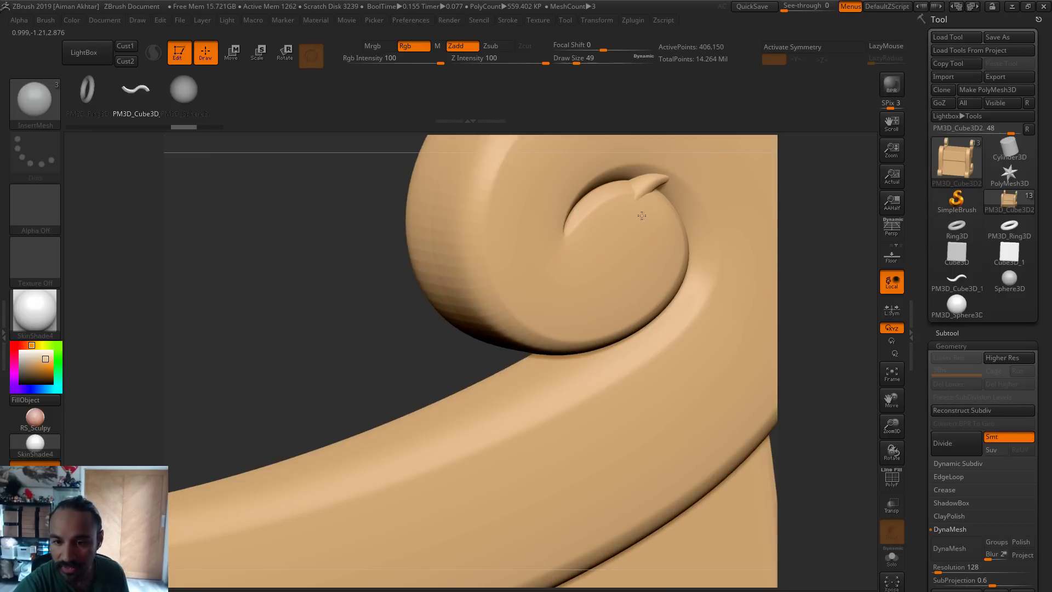
{"action": "key", "text": "ctrl+z"}
Readjust the brush's imbed depth, try the strand in the right spiral's centre, inspect it side-on, and undo it
{"action": "left_click", "coordinate": [39, 21]}
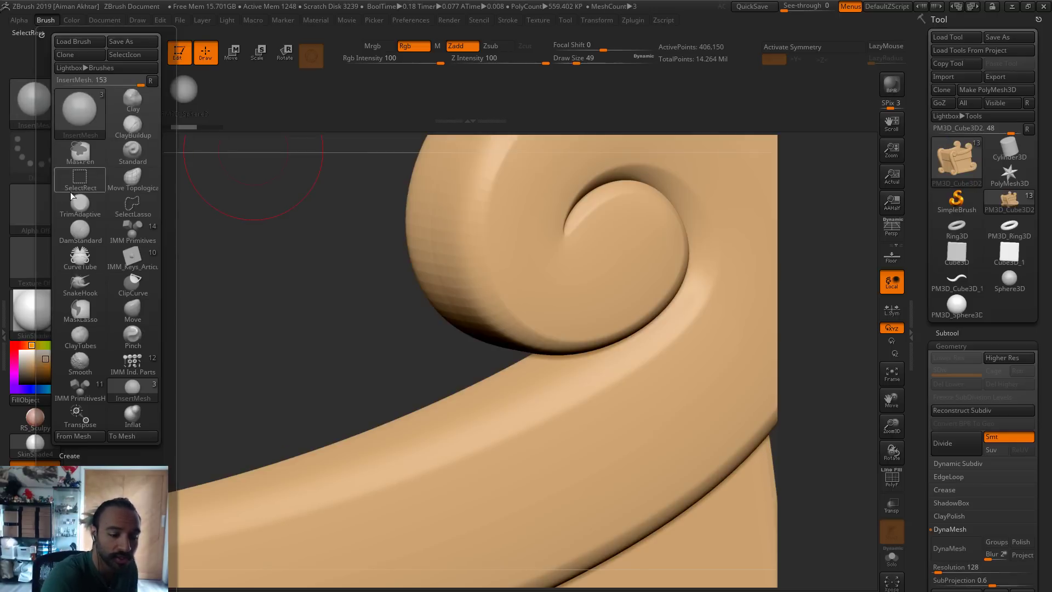
{"action": "scroll", "coordinate": [141, 336], "scroll_direction": "down", "scroll_amount": 5}
{"action": "scroll", "coordinate": [141, 336], "scroll_direction": "up", "scroll_amount": 5}
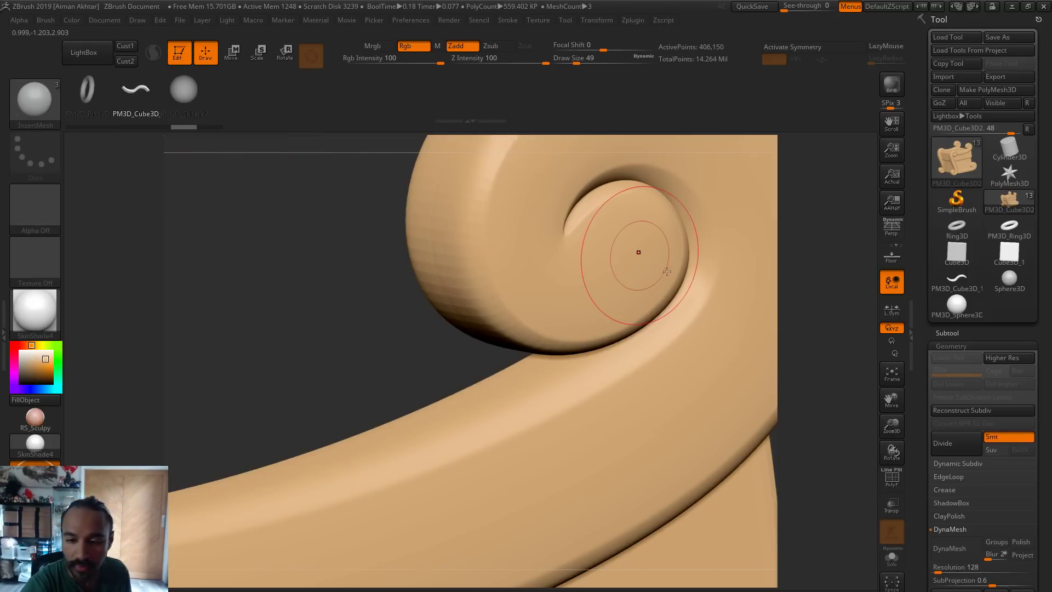
{"action": "left_click_drag", "start_coordinate": [639, 246], "coordinate": [663, 274]}
{"action": "mouse_move", "coordinate": [435, 346]}
{"action": "left_mouse_down"}
{"action": "mouse_move", "coordinate": [685, 274]}
{"action": "mouse_move", "coordinate": [711, 254]}
{"action": "mouse_move", "coordinate": [674, 259]}
{"action": "mouse_move", "coordinate": [682, 263]}
{"action": "left_mouse_up"}
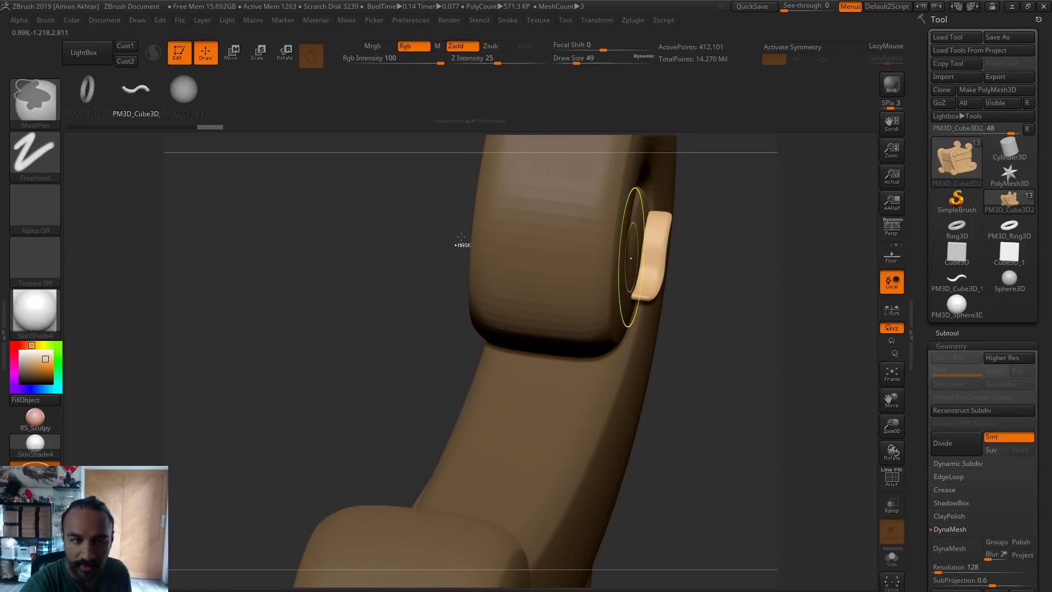
{"action": "key", "text": "ctrl+z"}
Fine-tune the brush's imbed depth and test the strand in the right spiral's centre, checking from several angles how far it protrudes
{"action": "left_click", "coordinate": [45, 19]}
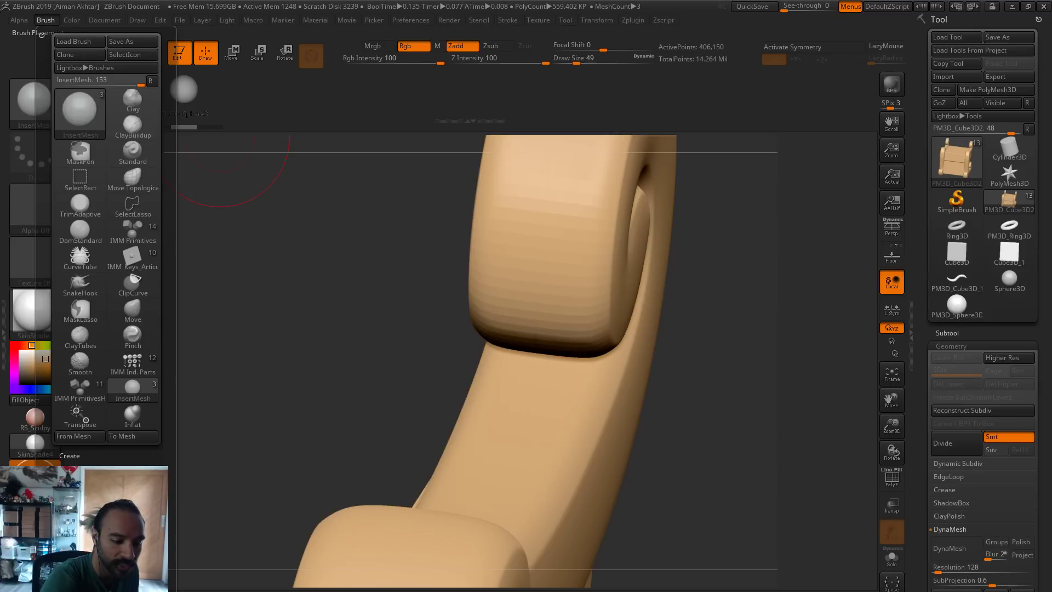
{"action": "mouse_move", "coordinate": [721, 258]}
{"action": "left_mouse_down"}
{"action": "mouse_move", "coordinate": [628, 257]}
{"action": "mouse_move", "coordinate": [656, 226]}
{"action": "left_mouse_up"}
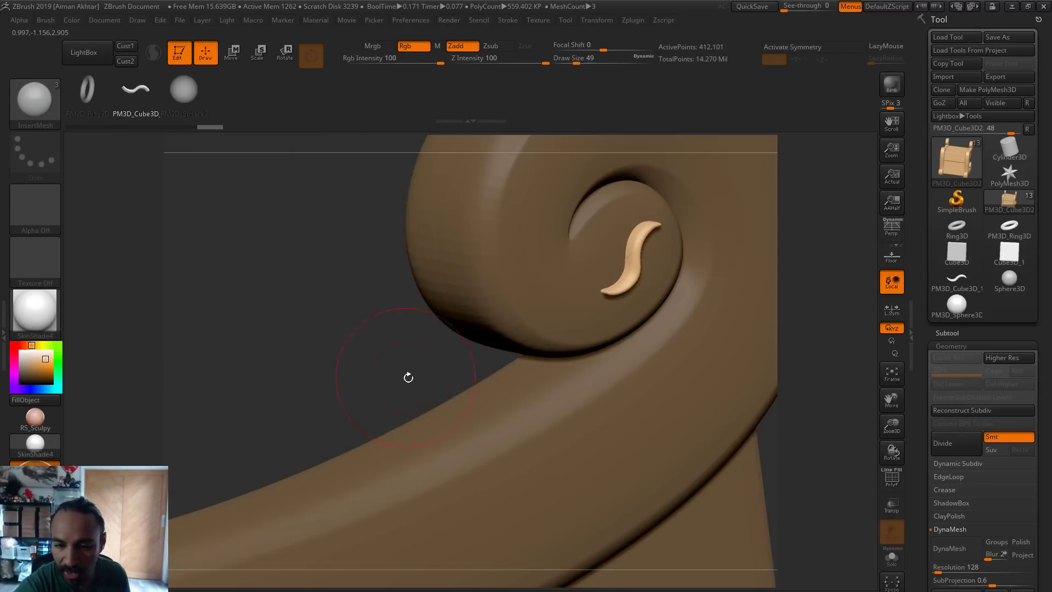
{"action": "mouse_move", "coordinate": [452, 379]}
{"action": "left_mouse_down"}
{"action": "mouse_move", "coordinate": [526, 373]}
{"action": "mouse_move", "coordinate": [510, 372]}
{"action": "mouse_move", "coordinate": [640, 265]}
{"action": "left_mouse_up"}
{"action": "left_click_drag", "start_coordinate": [754, 270], "coordinate": [718, 247]}
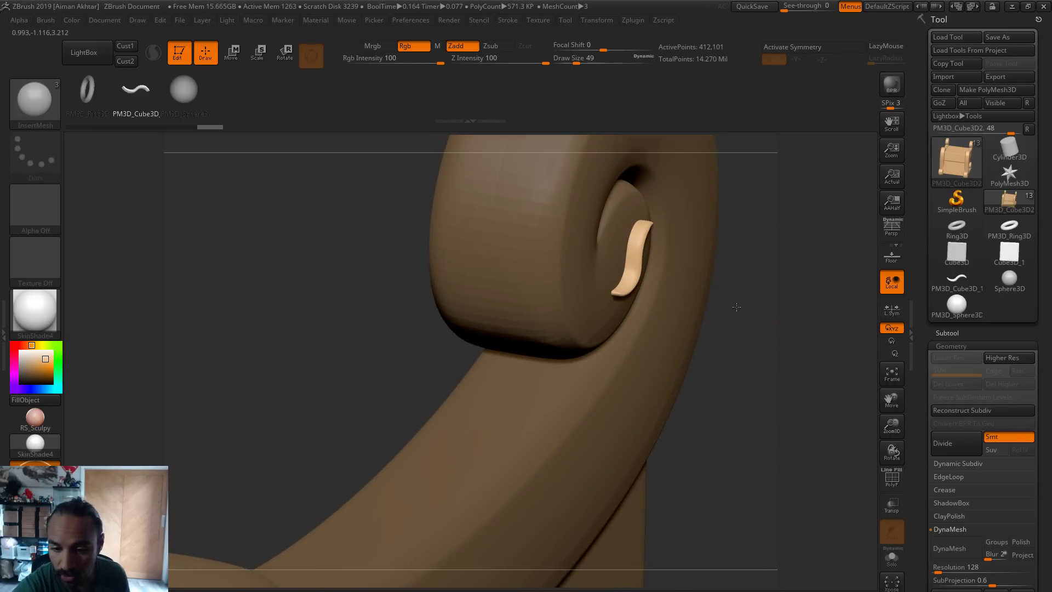
{"action": "left_click_drag", "start_coordinate": [726, 302], "coordinate": [747, 242]}
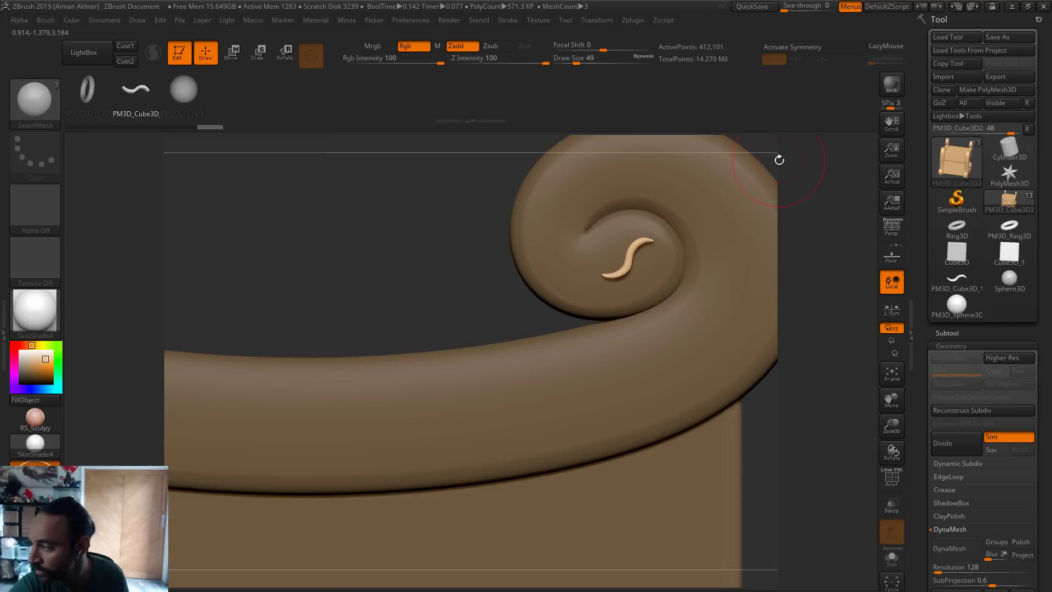
Replace the test strand with a smaller, steeply slanted S-shaped strand in the right spiral's centre at draw size 49
{"action": "left_click_drag", "start_coordinate": [805, 202], "coordinate": [723, 240], "text": "alt"}
{"action": "left_click", "coordinate": [565, 293], "text": "alt"}
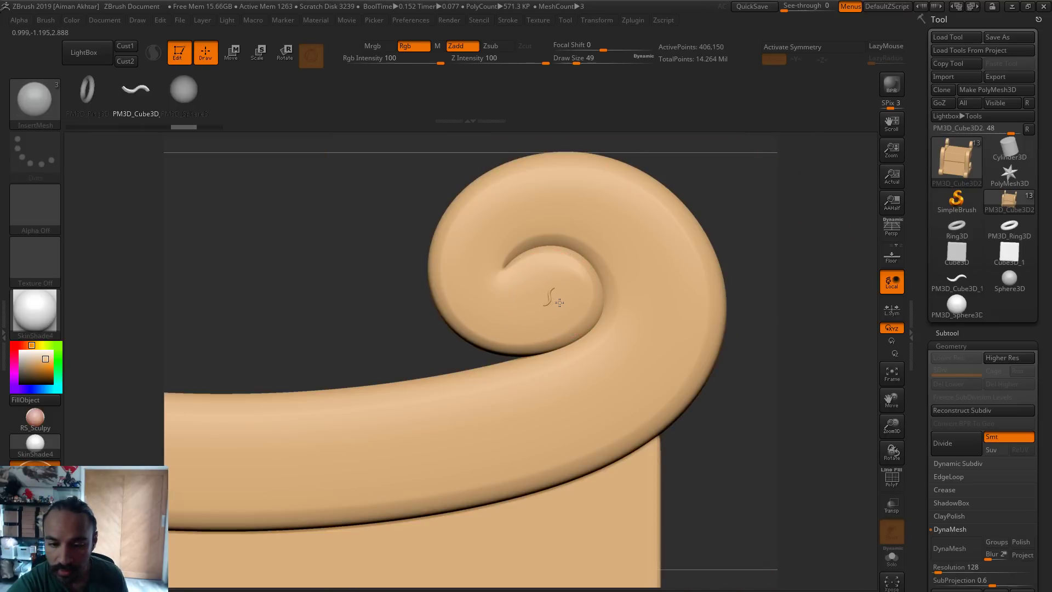
{"action": "left_click_drag", "start_coordinate": [564, 311], "coordinate": [572, 316]}
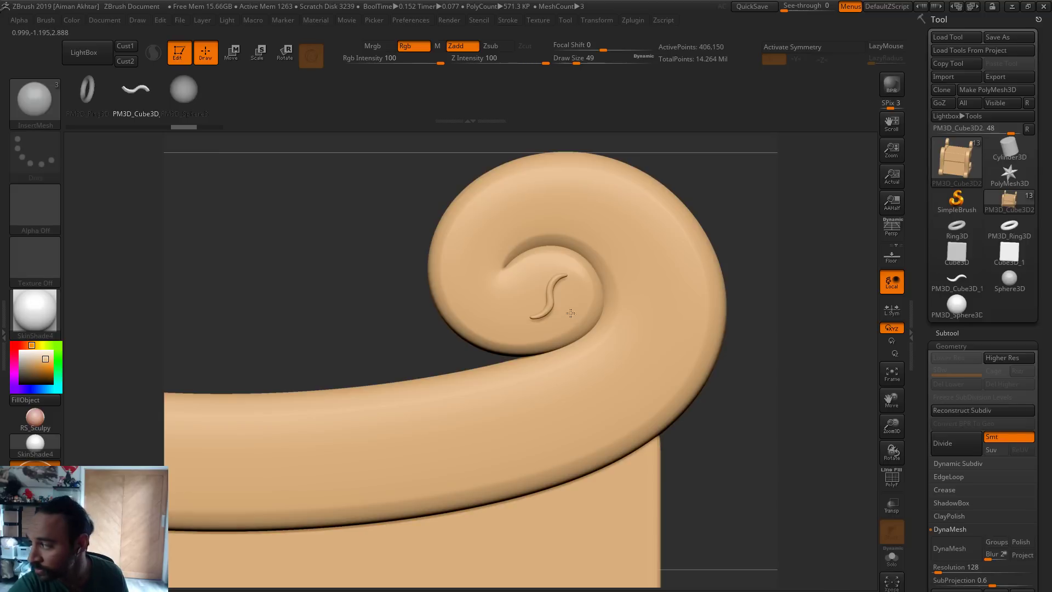
{"action": "left_click", "coordinate": [557, 276], "text": "alt"}
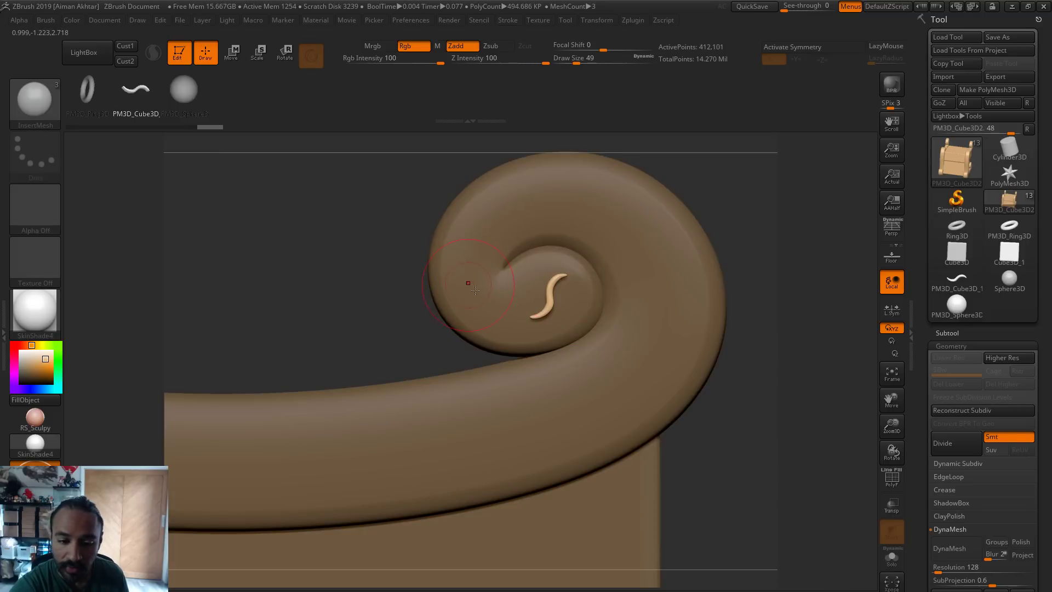
Insert a strand on the left part of the right spiral's outer band, sloping down to the right, redoing it until well placed
{"action": "mouse_move", "coordinate": [468, 286]}
{"action": "left_mouse_down"}
{"action": "mouse_move", "coordinate": [483, 299]}
{"action": "mouse_move", "coordinate": [494, 282]}
{"action": "mouse_move", "coordinate": [470, 284]}
{"action": "mouse_move", "coordinate": [472, 248]}
{"action": "mouse_move", "coordinate": [466, 303]}
{"action": "mouse_move", "coordinate": [490, 317]}
{"action": "mouse_move", "coordinate": [463, 293]}
{"action": "mouse_move", "coordinate": [446, 301]}
{"action": "mouse_move", "coordinate": [451, 291]}
{"action": "left_mouse_up"}
{"action": "key", "text": "ctrl+z"}
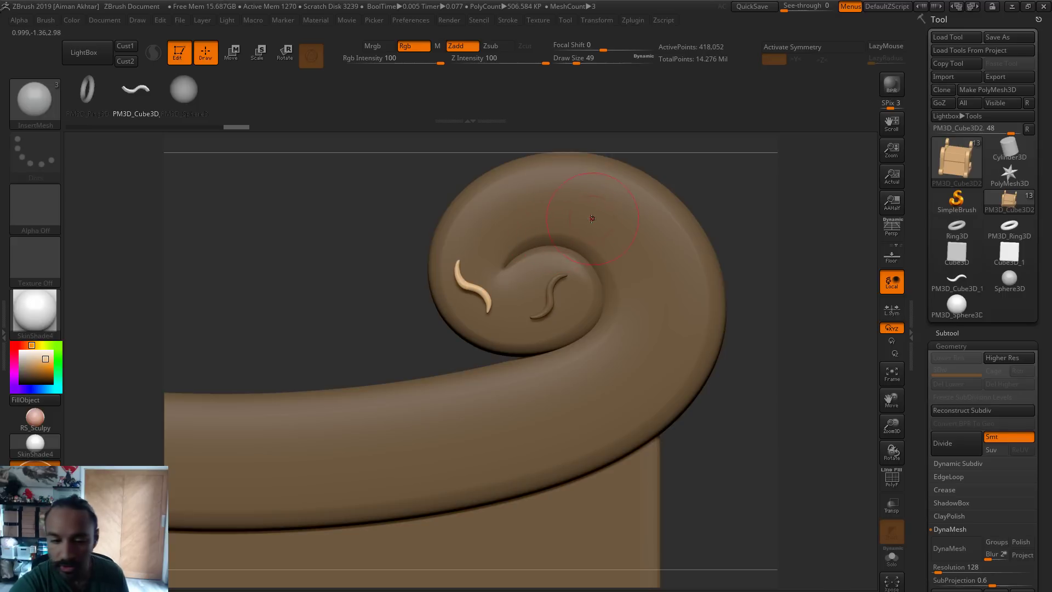
{"action": "key", "text": "ctrl+z"}
{"action": "left_click_drag", "start_coordinate": [466, 282], "coordinate": [449, 293]}
{"action": "key", "text": "ctrl+z"}
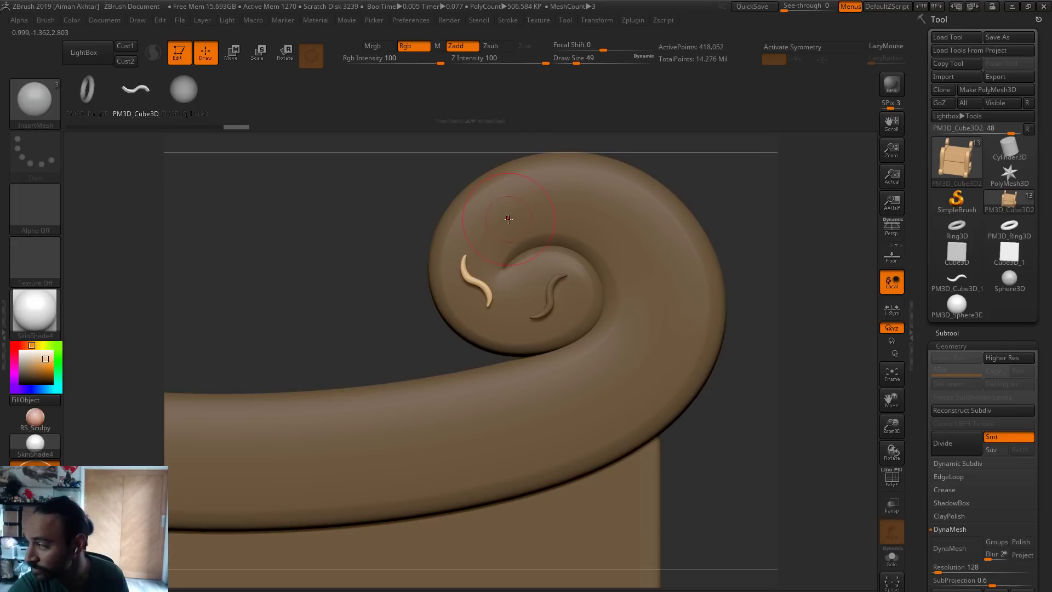
Insert two strands along the upper part of the spiral's band, one rising at upper left and one sloping down at upper right
{"action": "left_click_drag", "start_coordinate": [522, 214], "coordinate": [528, 235]}
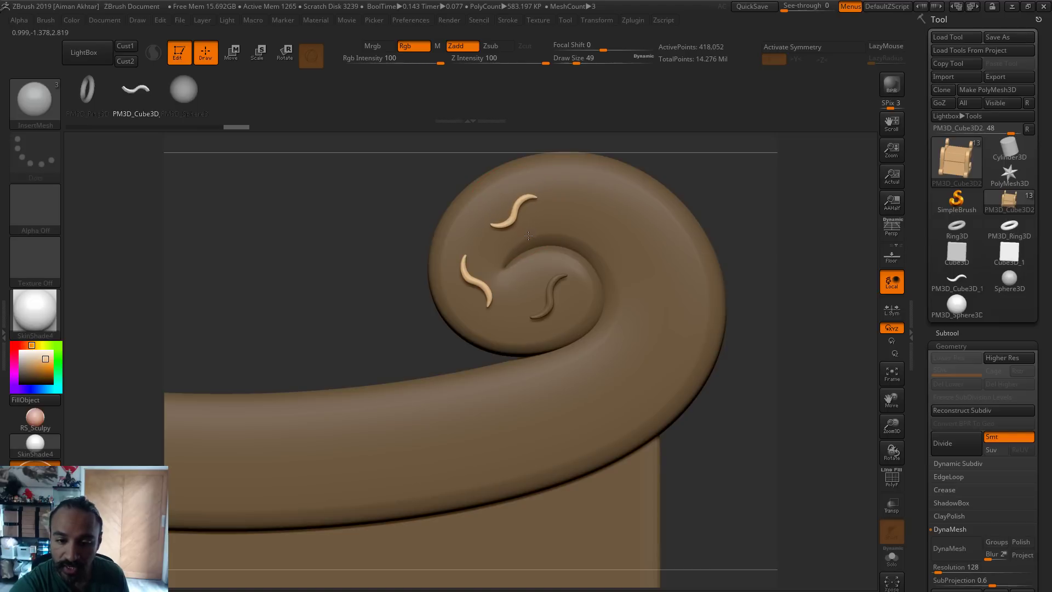
{"action": "left_click", "coordinate": [572, 219]}
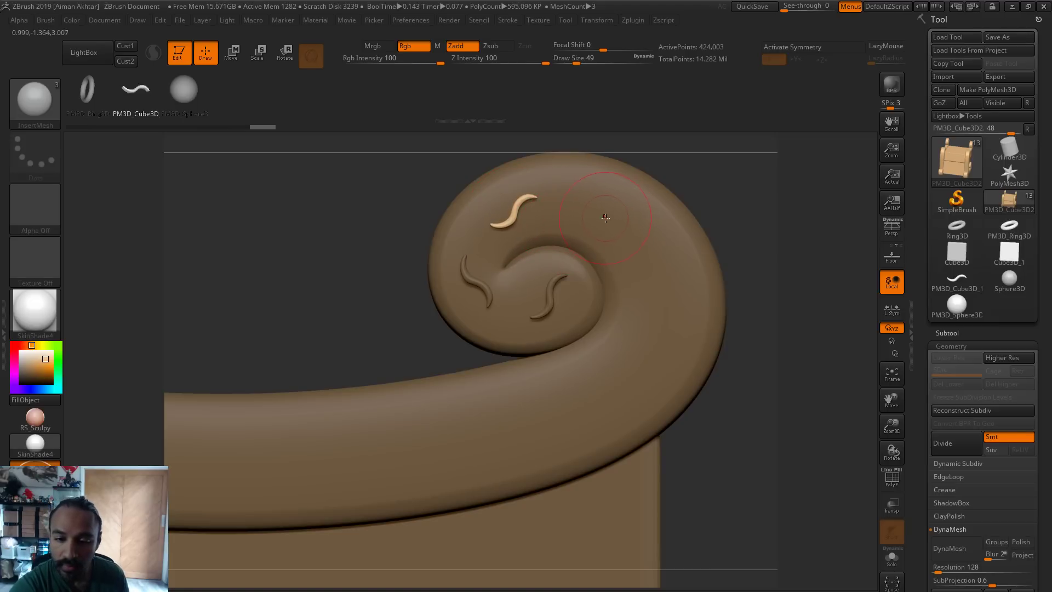
{"action": "left_click_drag", "start_coordinate": [600, 215], "coordinate": [620, 219]}
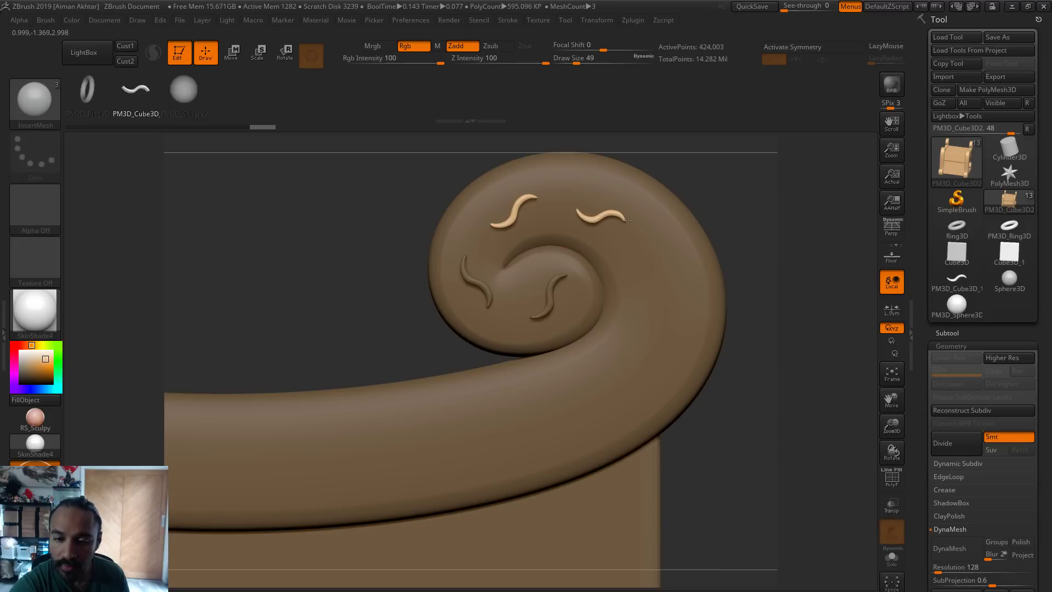
{"action": "key", "text": "ctrl+z"}
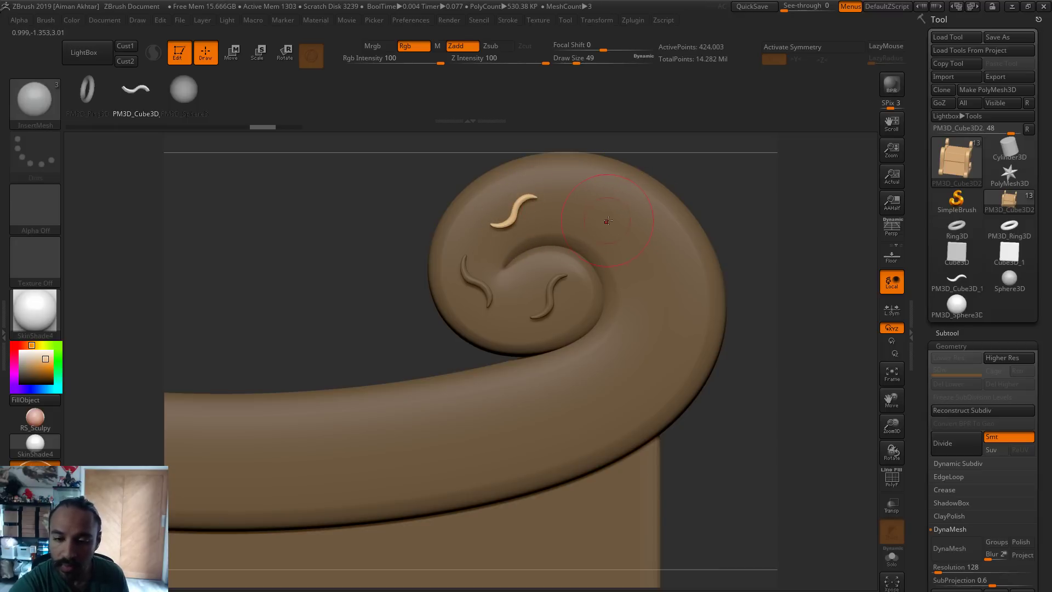
{"action": "left_click_drag", "start_coordinate": [608, 220], "coordinate": [623, 224]}
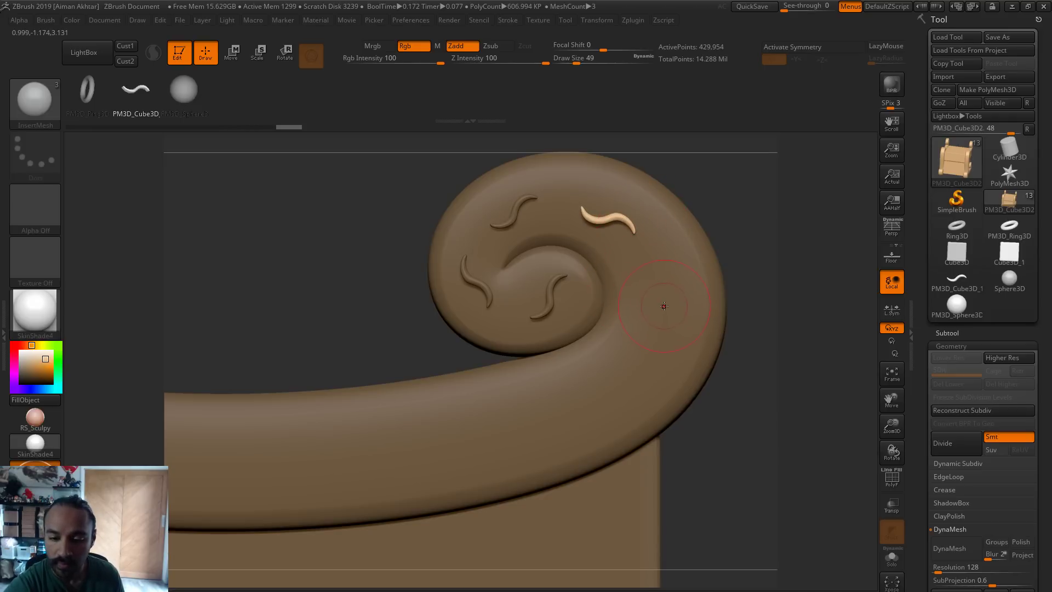
Insert a nearly vertical strand on the right side of the spiral's outer band, undoing the tilted attempts
{"action": "mouse_move", "coordinate": [673, 315]}
{"action": "left_mouse_down"}
{"action": "mouse_move", "coordinate": [689, 296]}
{"action": "mouse_move", "coordinate": [683, 285]}
{"action": "left_mouse_up"}
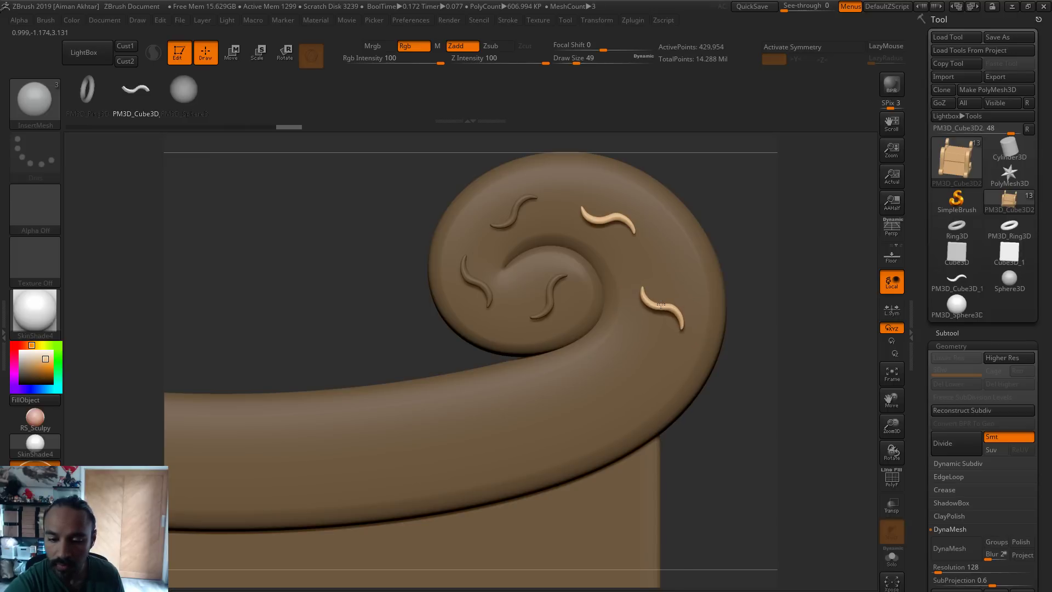
{"action": "key", "text": "ctrl+z"}
{"action": "left_click_drag", "start_coordinate": [656, 327], "coordinate": [693, 310]}
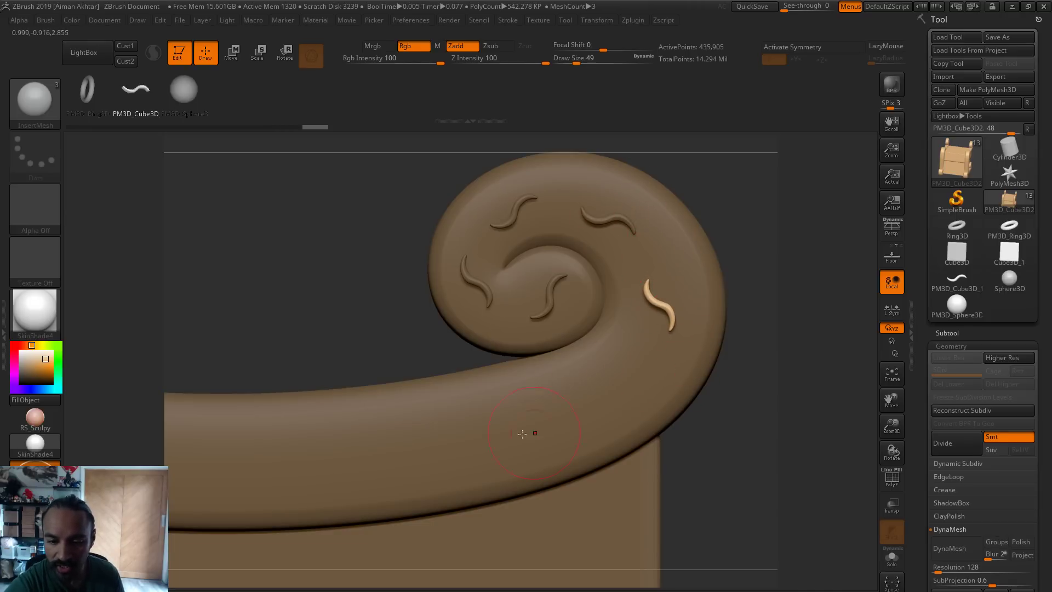
{"action": "key", "text": "ctrl+z"}
{"action": "mouse_move", "coordinate": [663, 312]}
{"action": "left_mouse_down"}
{"action": "mouse_move", "coordinate": [691, 310]}
{"action": "mouse_move", "coordinate": [678, 308]}
{"action": "left_mouse_up"}
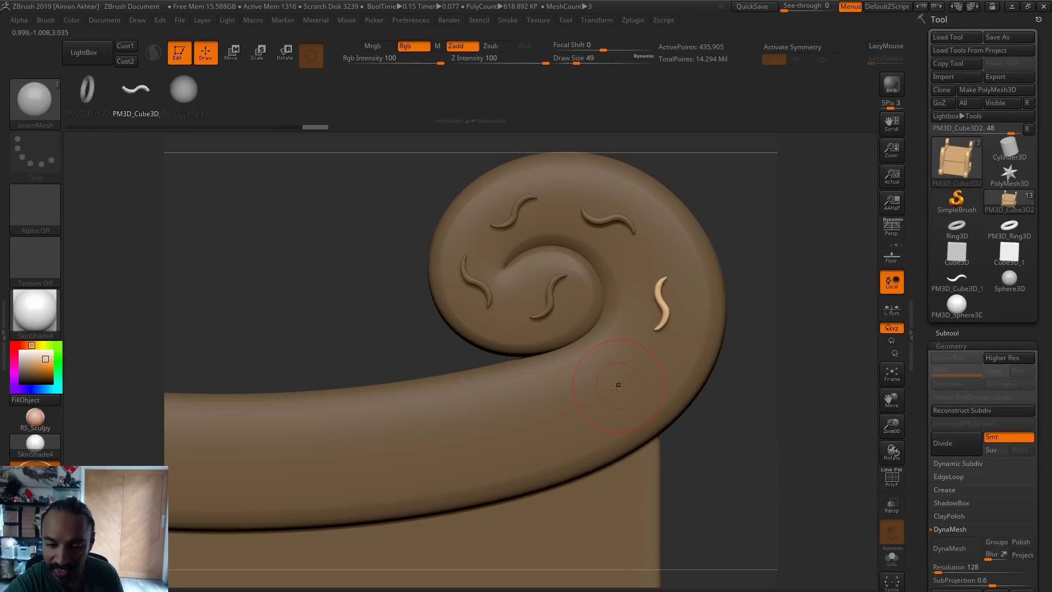
Insert two strands where the rail leaves the right spiral, a gently rising one below the spiral and a steep one farther left
{"action": "left_click_drag", "start_coordinate": [617, 386], "coordinate": [626, 415]}
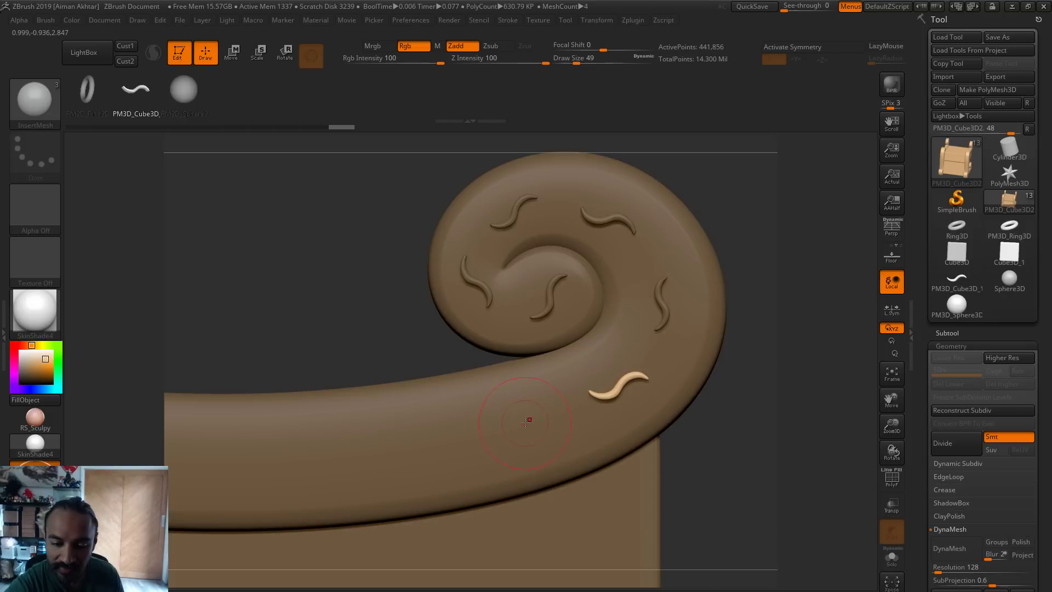
{"action": "left_click_drag", "start_coordinate": [515, 436], "coordinate": [538, 454]}
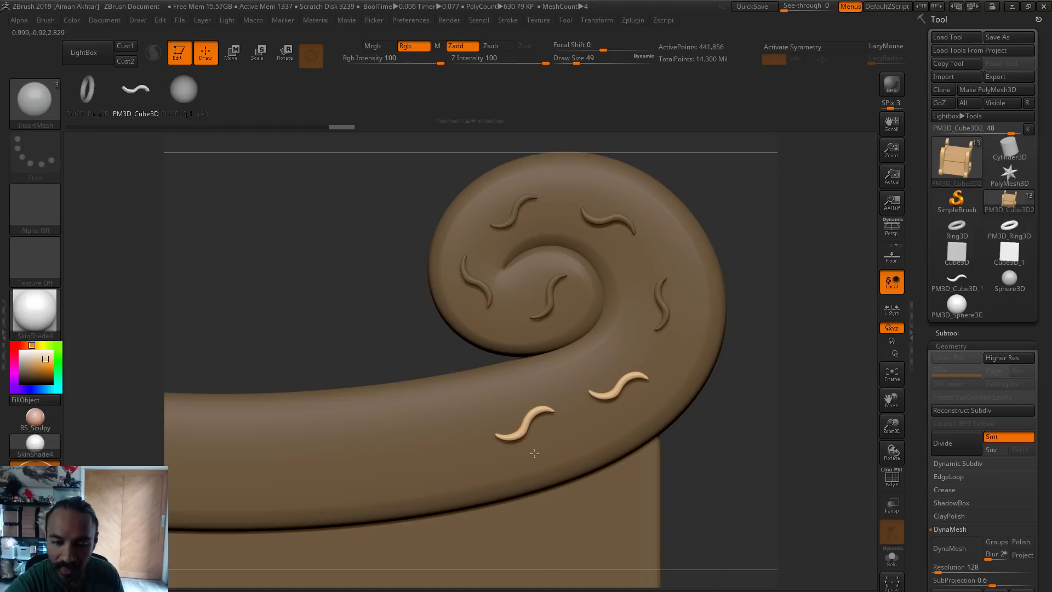
{"action": "key", "text": "ctrl+z"}
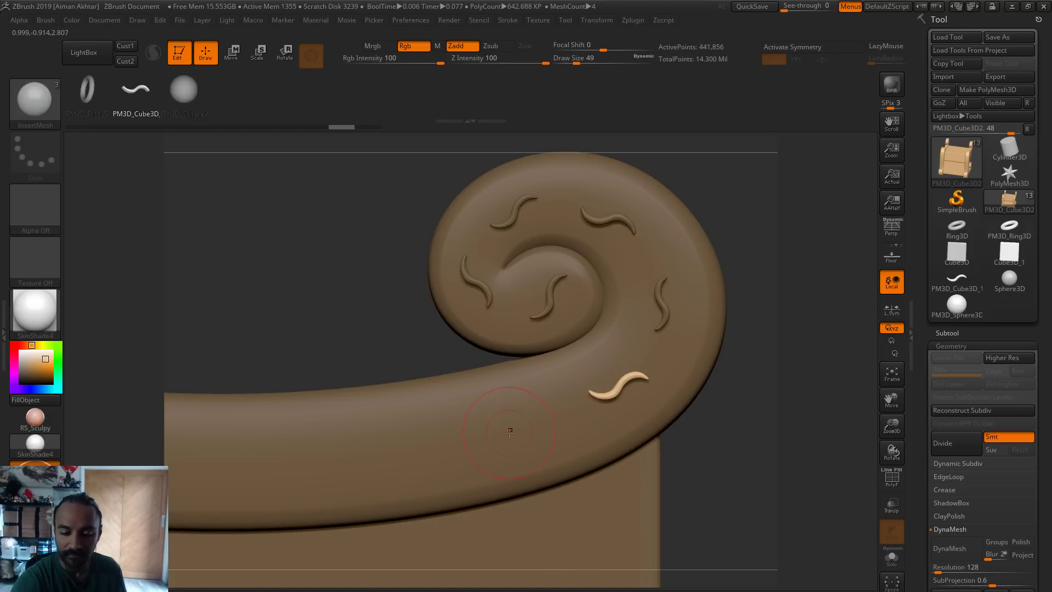
{"action": "left_click_drag", "start_coordinate": [512, 449], "coordinate": [531, 457]}
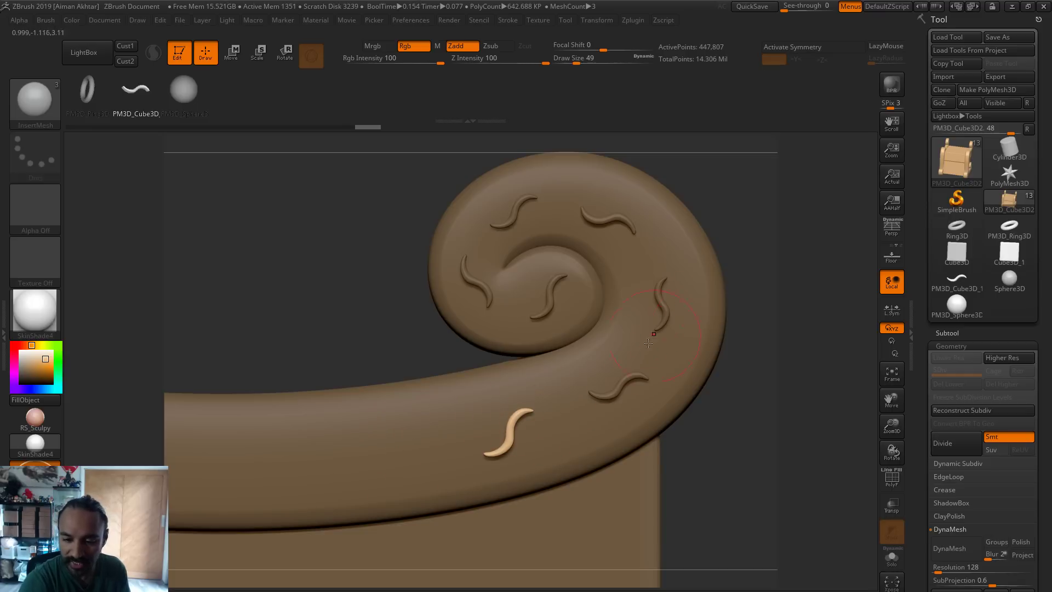
{"action": "key", "text": "ctrl+z"}
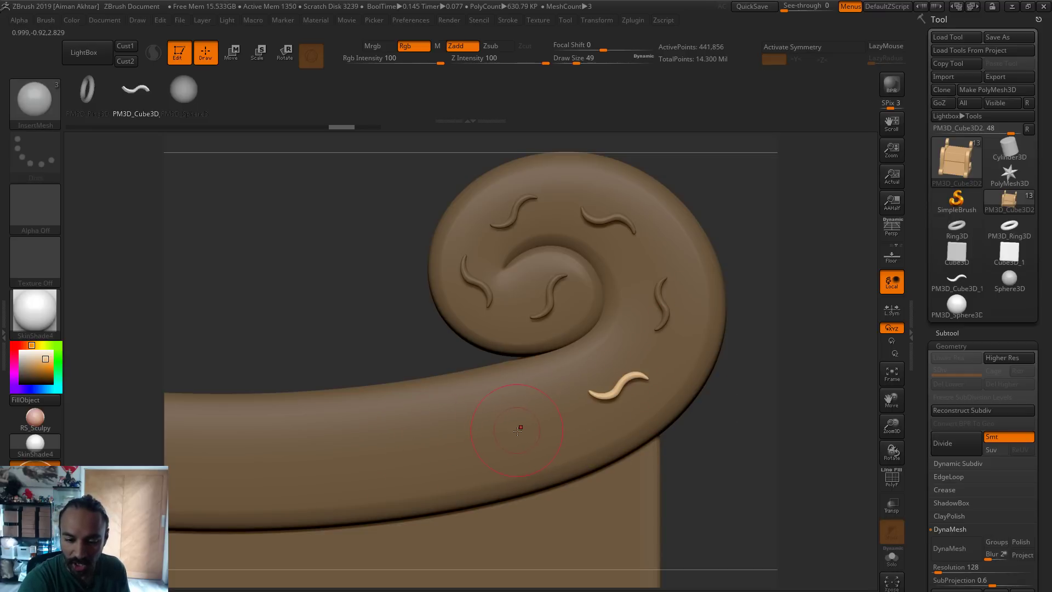
{"action": "left_click_drag", "start_coordinate": [537, 447], "coordinate": [568, 431]}
Insert a nearly horizontal strand on the rail to the left of the steep one, undoing the misplaced attempt
{"action": "left_click_drag", "start_coordinate": [779, 419], "coordinate": [848, 413], "text": "alt"}
{"action": "left_click_drag", "start_coordinate": [491, 436], "coordinate": [464, 479]}
{"action": "key", "text": "ctrl+z"}
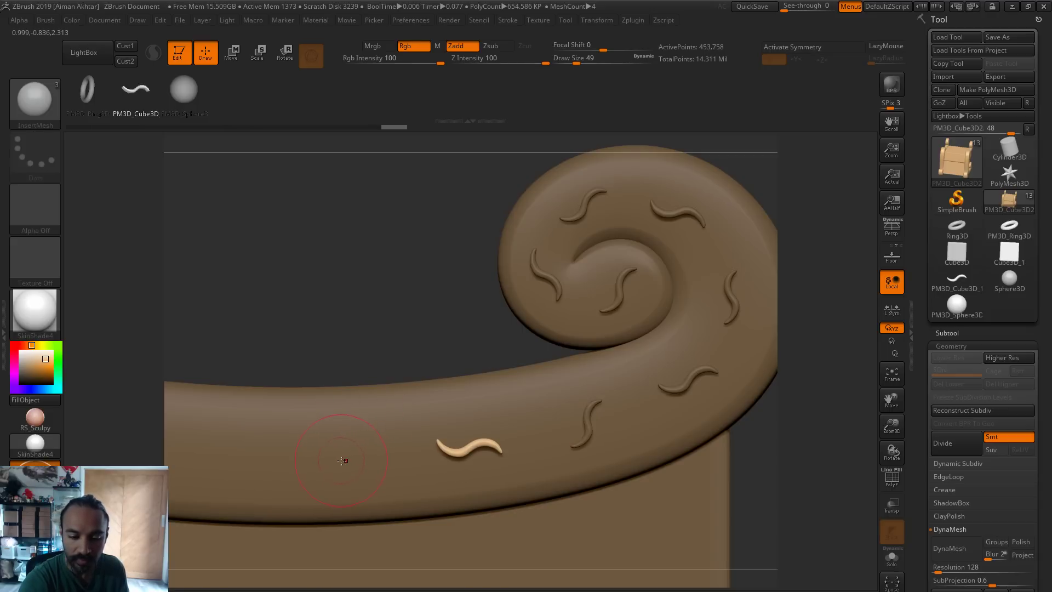
Continue the pattern towards the left spiral with two more strands on the rail's middle, one sloping down and one rising to the right
{"action": "mouse_move", "coordinate": [338, 456]}
{"action": "left_mouse_down"}
{"action": "mouse_move", "coordinate": [319, 435]}
{"action": "mouse_move", "coordinate": [361, 428]}
{"action": "mouse_move", "coordinate": [310, 432]}
{"action": "mouse_move", "coordinate": [306, 474]}
{"action": "left_mouse_up"}
{"action": "left_click_drag", "start_coordinate": [394, 322], "coordinate": [578, 309], "text": "alt"}
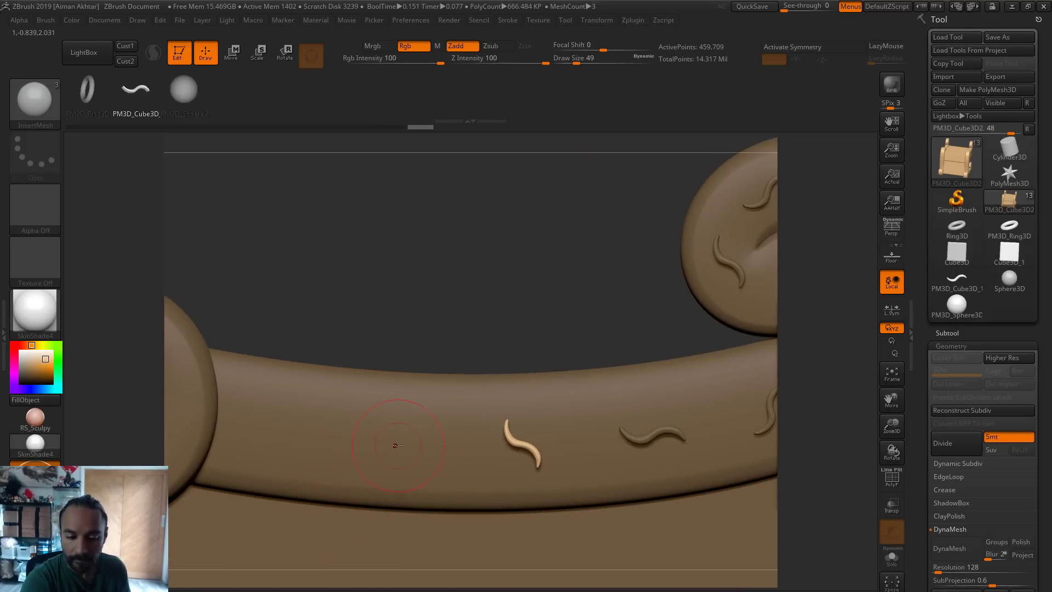
{"action": "left_click_drag", "start_coordinate": [385, 457], "coordinate": [411, 478]}
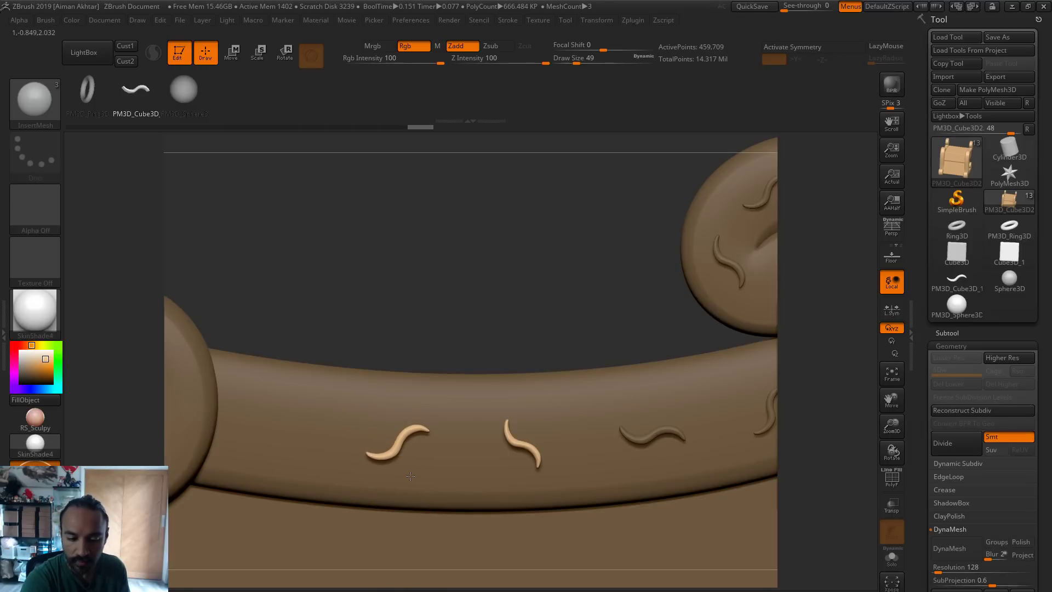
Insert a strand sloping down to the right on the rail beside the left spiral, and clear the mask from the model
{"action": "left_click", "coordinate": [261, 432]}
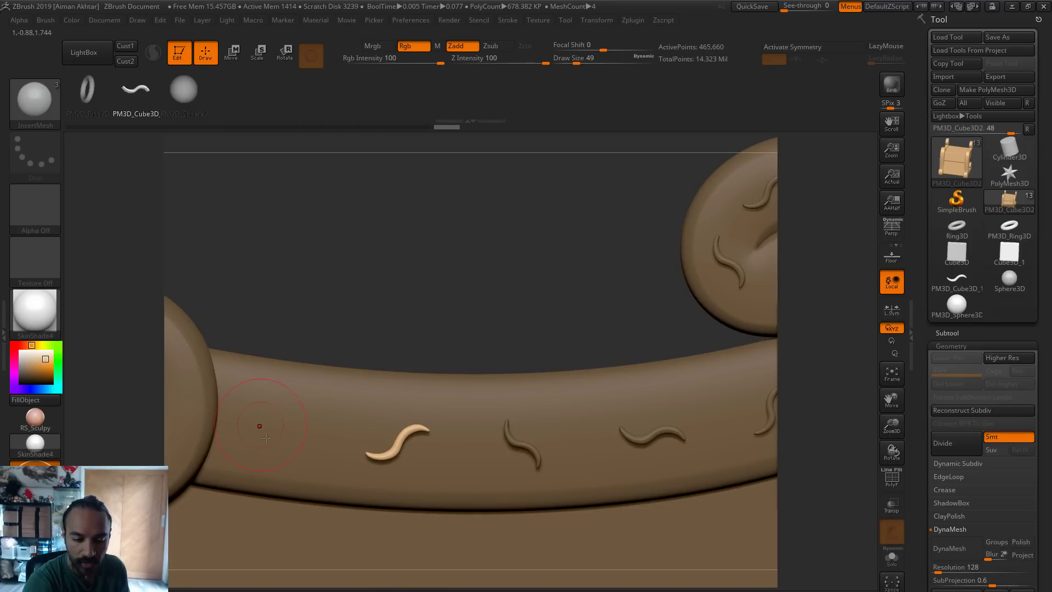
{"action": "left_click_drag", "start_coordinate": [266, 438], "coordinate": [276, 393]}
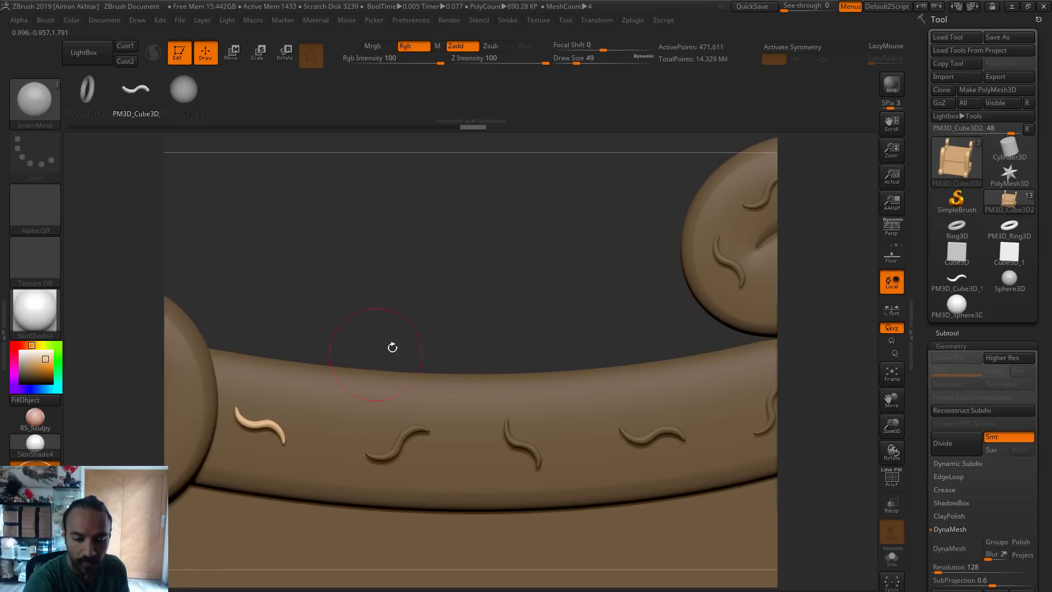
{"action": "left_click_drag", "start_coordinate": [500, 307], "coordinate": [505, 298], "text": "alt"}
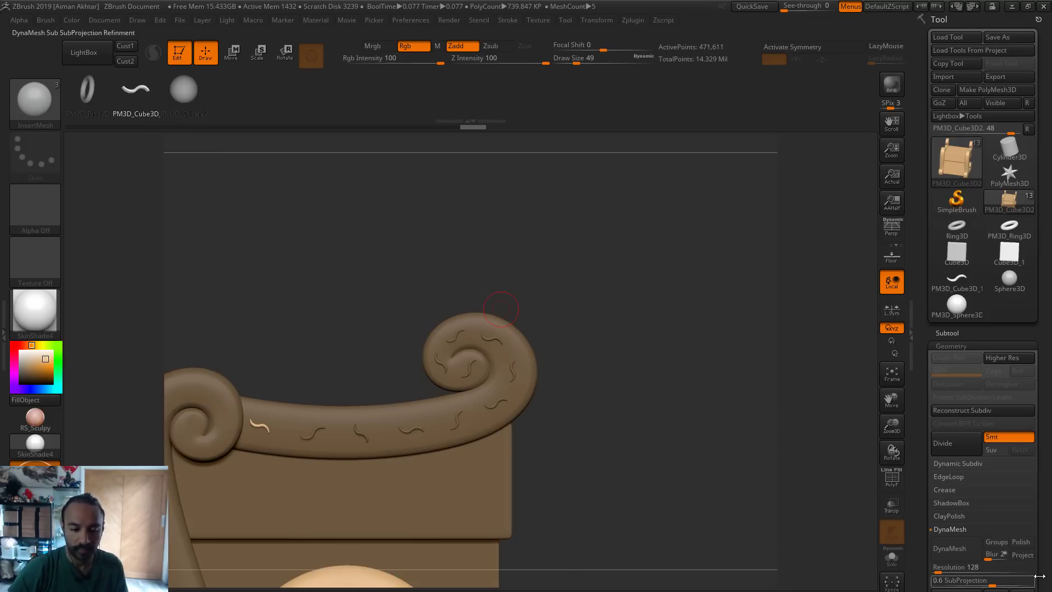
{"action": "left_click_drag", "start_coordinate": [641, 431], "coordinate": [665, 460], "text": "ctrl"}
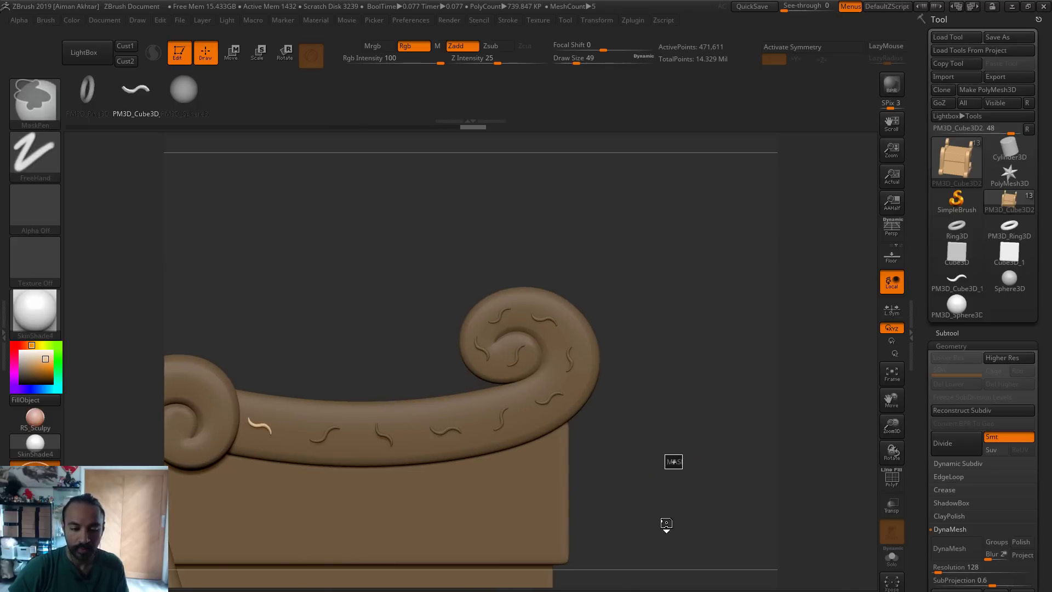
{"action": "left_click_drag", "start_coordinate": [669, 501], "coordinate": [415, 300]}
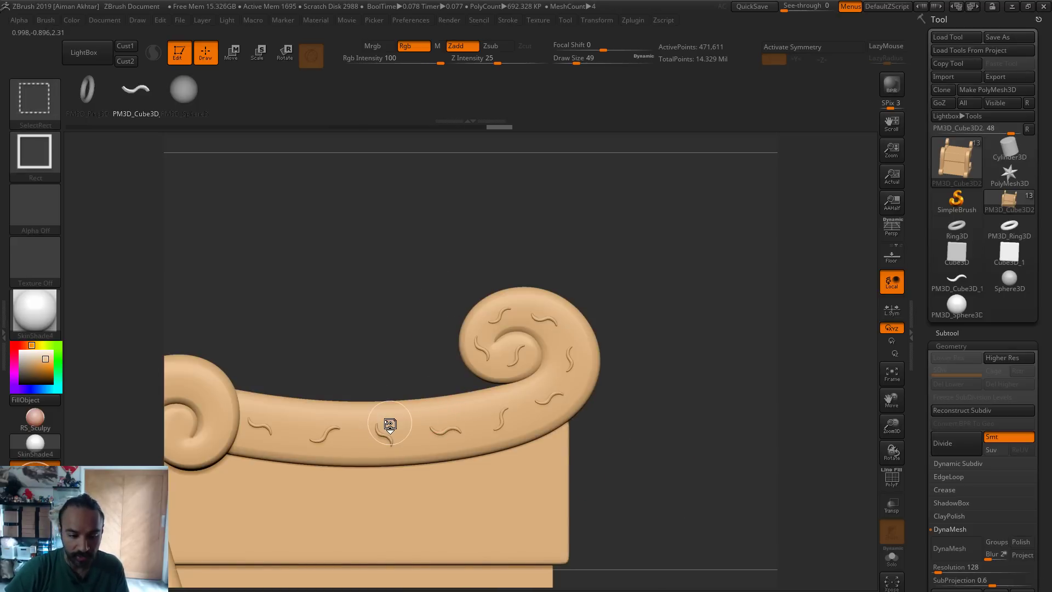
Hide the scrolled rail, the side panels and the scrolled post by polygroup so the inserted strands stand clear
{"action": "left_click", "coordinate": [389, 421], "text": "ctrl+shift"}
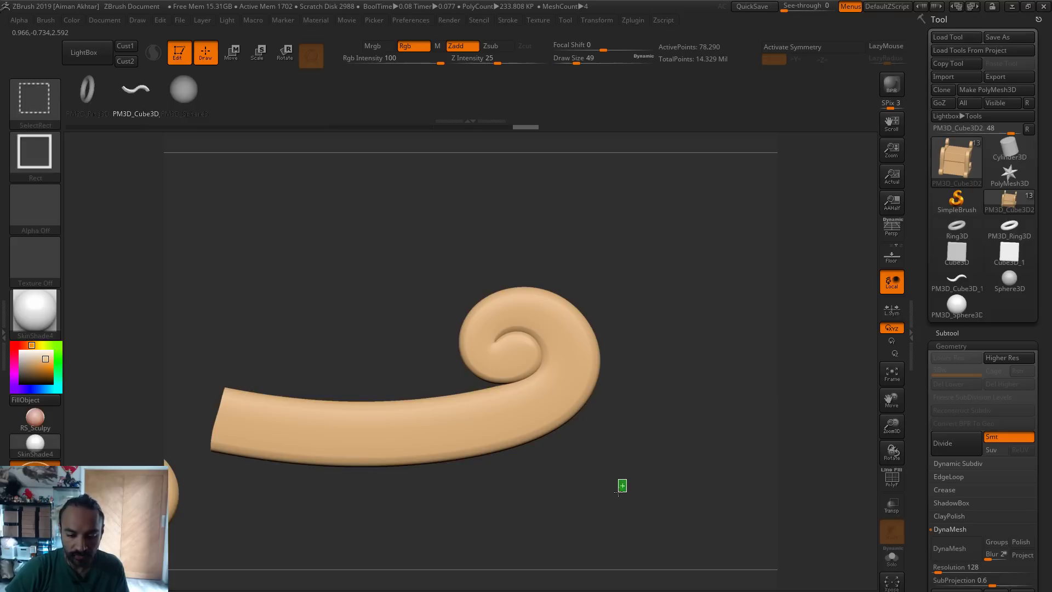
{"action": "left_click", "coordinate": [622, 486], "text": "ctrl+shift"}
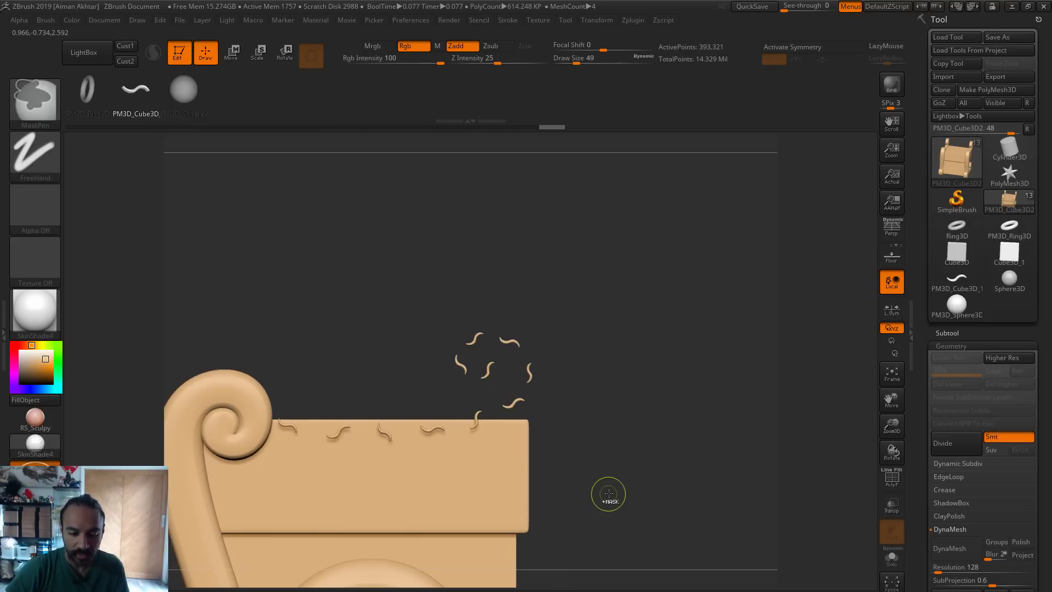
{"action": "mouse_move", "coordinate": [608, 493]}
{"action": "left_mouse_down", "text": "ctrl+shift"}
{"action": "mouse_move", "coordinate": [274, 332]}
{"action": "mouse_move", "coordinate": [271, 282]}
{"action": "left_mouse_up", "text": "ctrl+shift"}
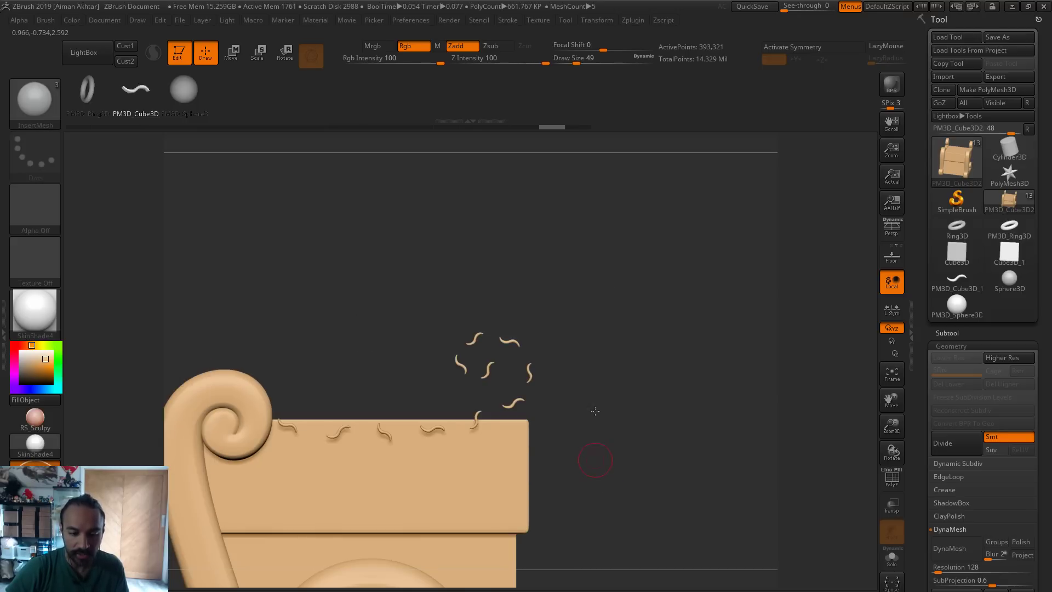
{"action": "left_click_drag", "start_coordinate": [595, 411], "coordinate": [590, 329]}
{"action": "left_click", "coordinate": [520, 450], "text": "ctrl+shift"}
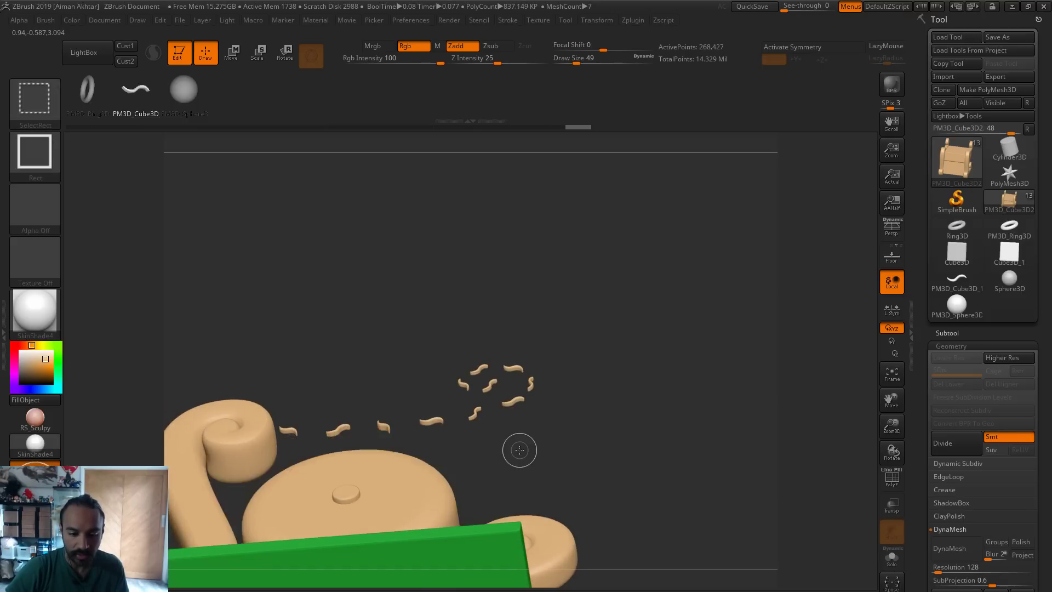
{"action": "left_click", "coordinate": [256, 445], "text": "ctrl+shift"}
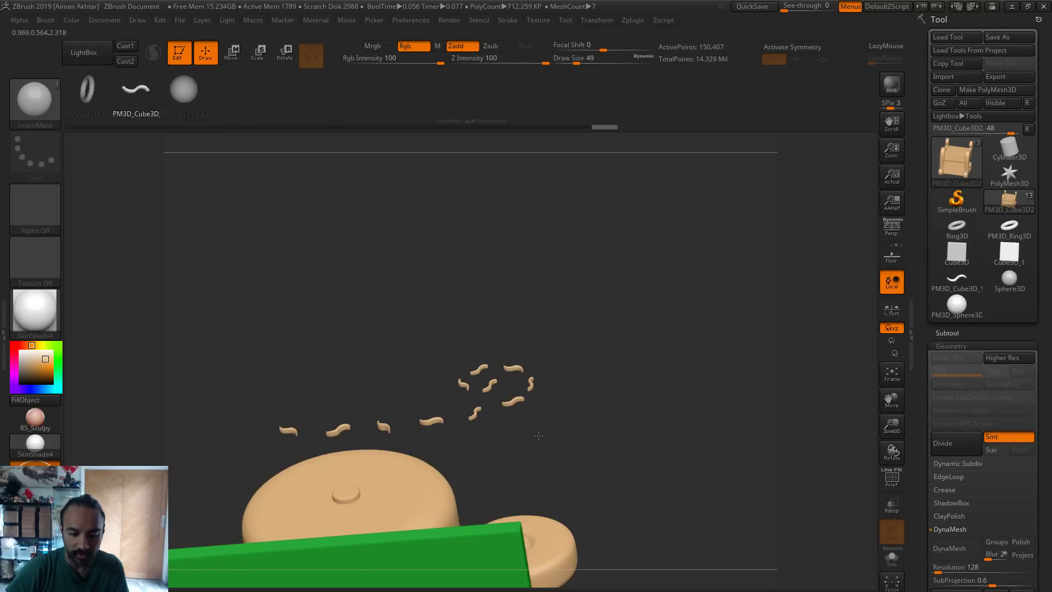
Mask the isolated strands, invert the mask and unhide the whole part so only the strands are left unmasked
{"action": "left_click_drag", "start_coordinate": [539, 435], "coordinate": [553, 411]}
{"action": "mouse_move", "coordinate": [606, 302]}
{"action": "left_mouse_down", "text": "ctrl"}
{"action": "mouse_move", "coordinate": [255, 428]}
{"action": "mouse_move", "coordinate": [241, 443]}
{"action": "left_mouse_up", "text": "ctrl"}
{"action": "left_click", "coordinate": [587, 415], "text": "ctrl+shift"}
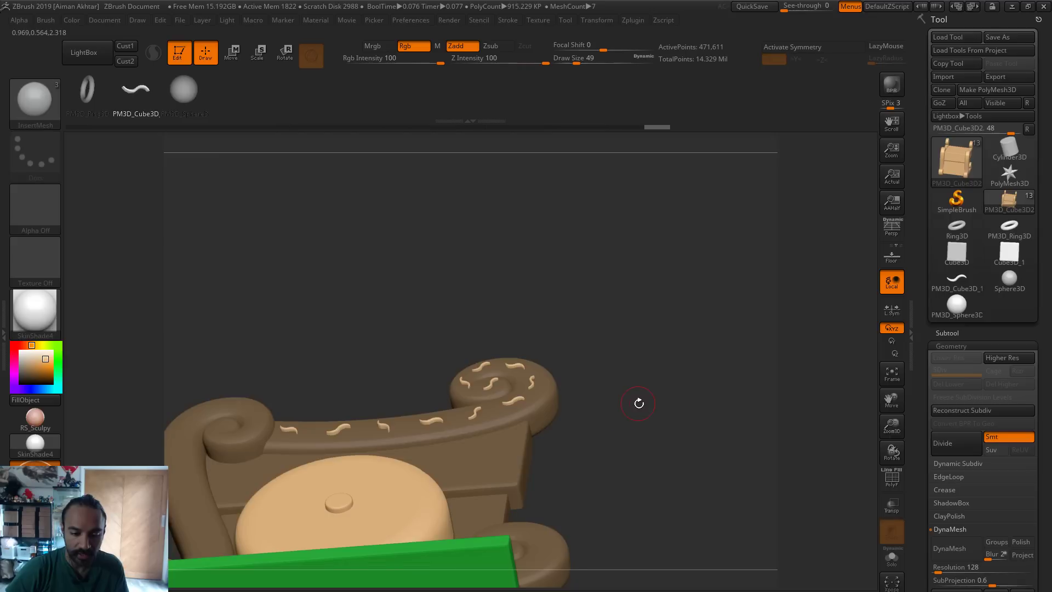
{"action": "left_click_drag", "start_coordinate": [642, 456], "coordinate": [666, 387]}
Split the unmasked strands into a separate subtool and make that subtool active
{"action": "left_click", "coordinate": [968, 332]}
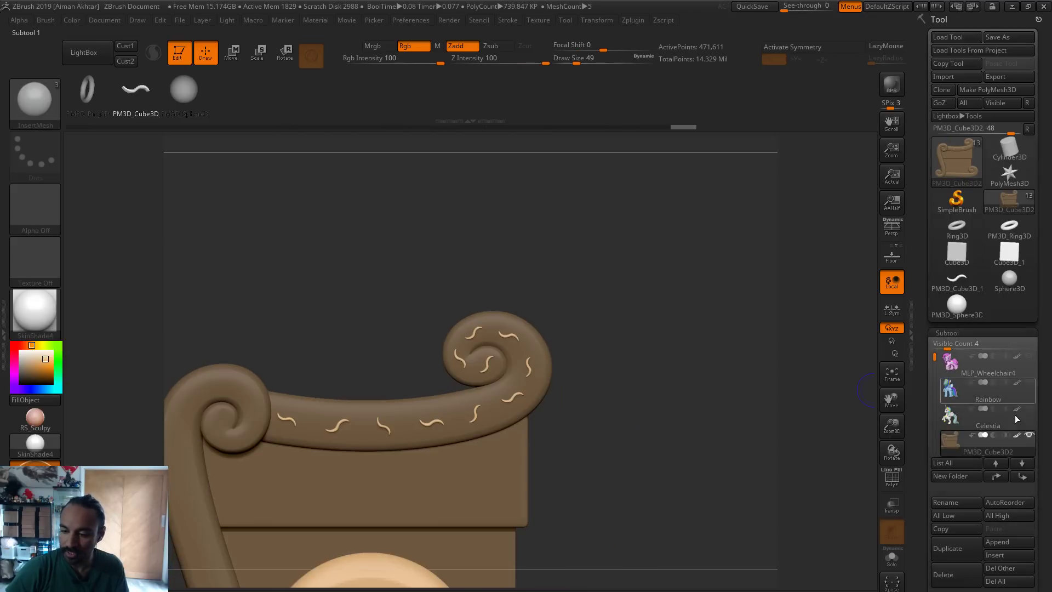
{"action": "scroll", "coordinate": [1019, 493], "scroll_direction": "down", "scroll_amount": 3}
{"action": "left_click", "coordinate": [940, 458]}
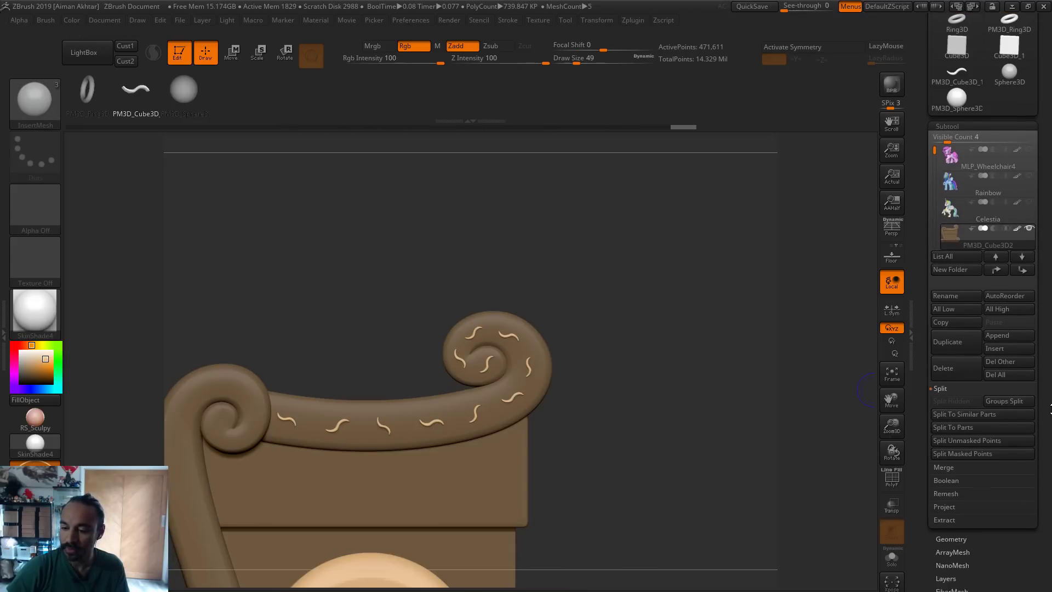
{"action": "left_click", "coordinate": [972, 441]}
{"action": "left_click_drag", "start_coordinate": [934, 147], "coordinate": [936, 161]}
{"action": "left_click", "coordinate": [975, 179]}
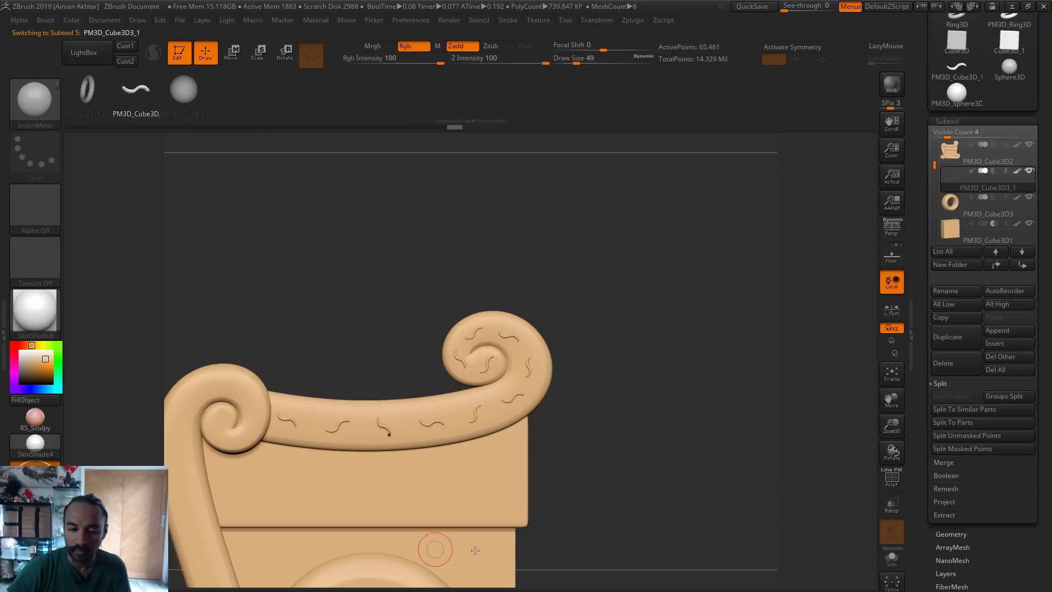
Check the new strand subtool with the polyframe display and turn the display off again
{"action": "left_click", "coordinate": [892, 479]}
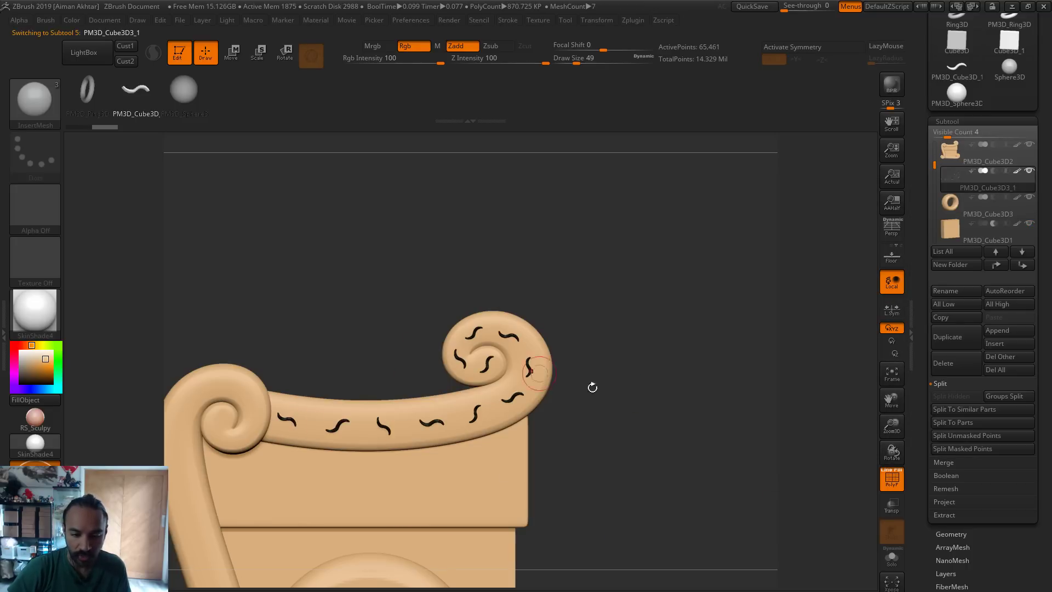
{"action": "left_click_drag", "start_coordinate": [641, 400], "coordinate": [854, 482]}
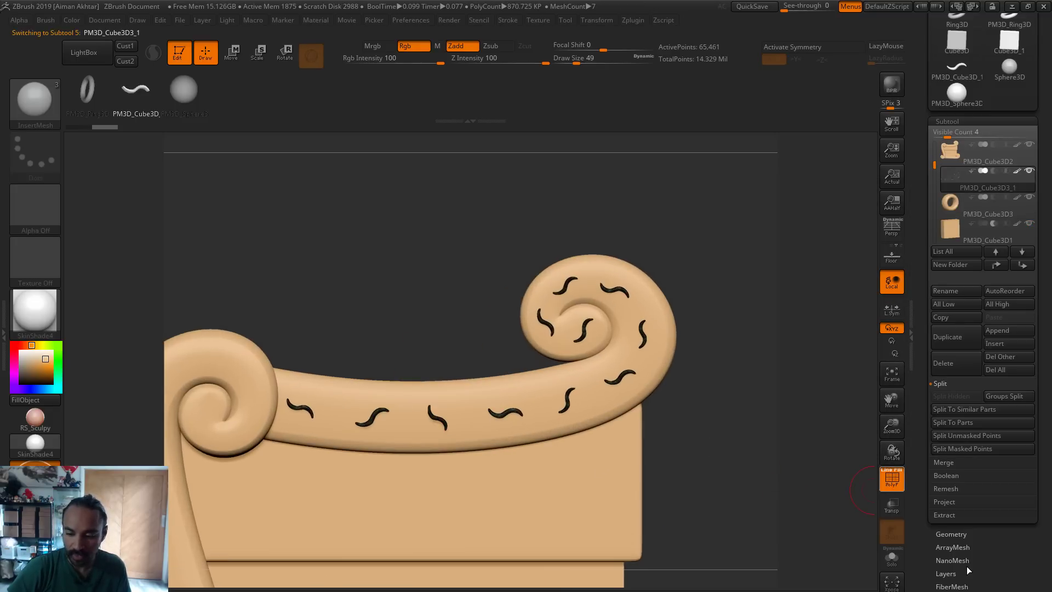
{"action": "key", "text": "shift+f"}
Thicken the strands with an Inflate deformation of 4, undoing the first inflate attempt
{"action": "scroll", "coordinate": [998, 583], "scroll_direction": "down", "scroll_amount": 2}
{"action": "left_click", "coordinate": [957, 588]}
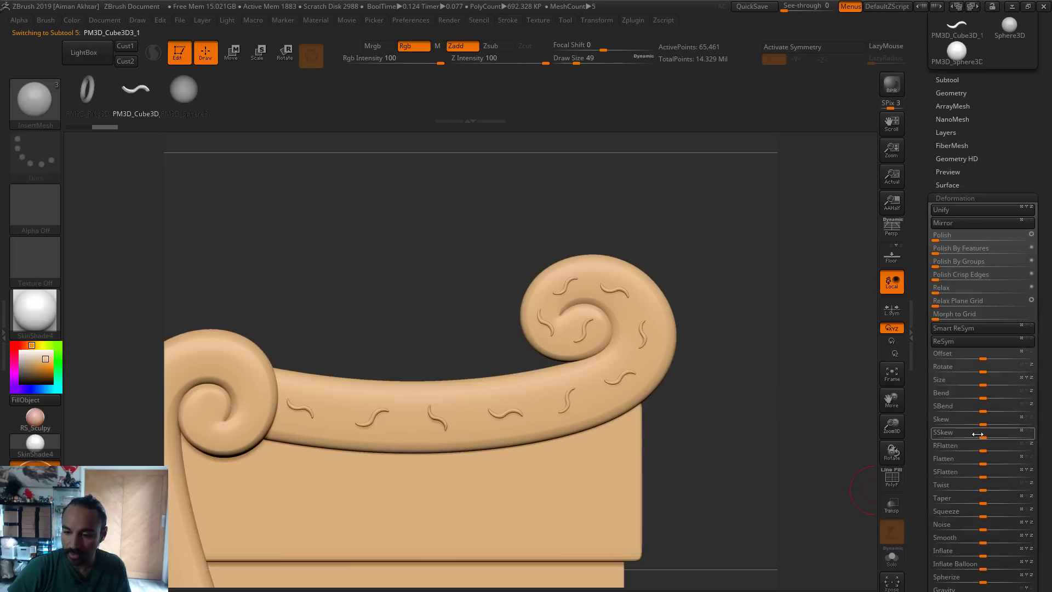
{"action": "left_click_drag", "start_coordinate": [984, 555], "coordinate": [987, 555]}
{"action": "left_click_drag", "start_coordinate": [762, 518], "coordinate": [666, 487]}
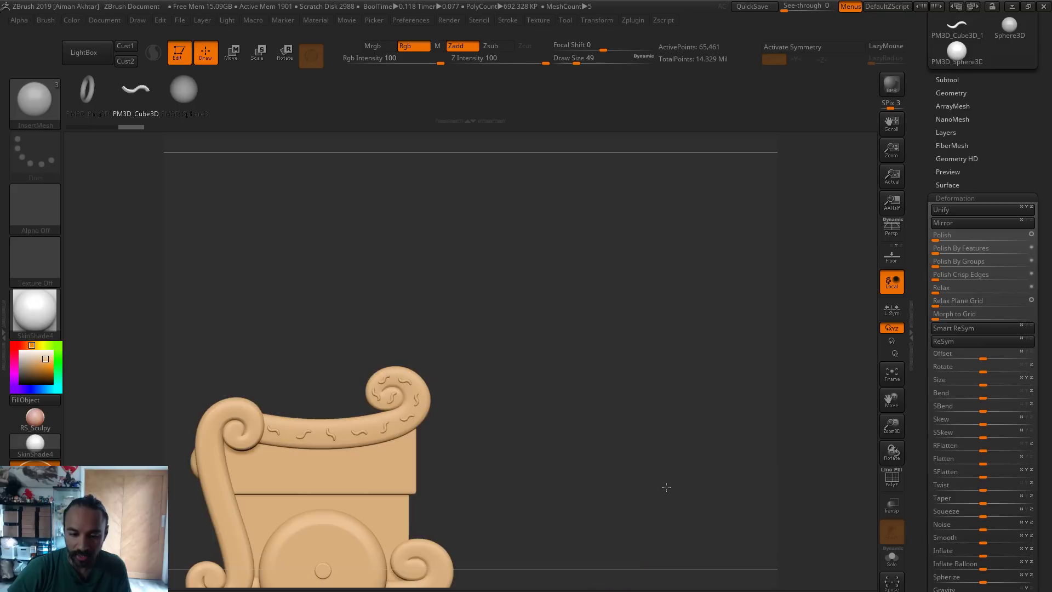
{"action": "left_click_drag", "start_coordinate": [614, 510], "coordinate": [720, 445], "text": "alt"}
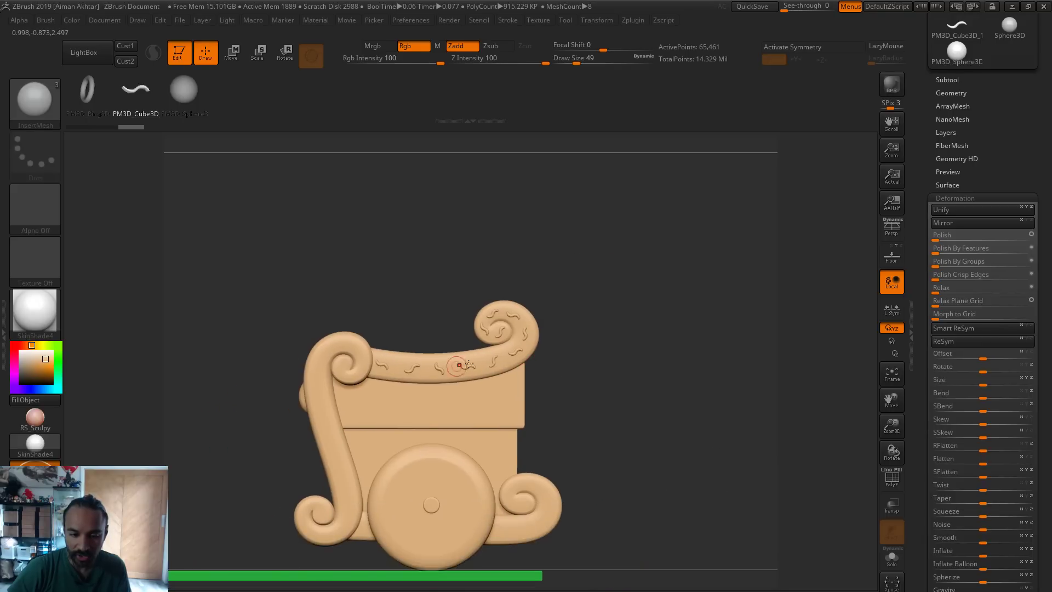
{"action": "left_click_drag", "start_coordinate": [624, 391], "coordinate": [683, 453], "text": "alt"}
{"action": "key", "text": "ctrl+z"}
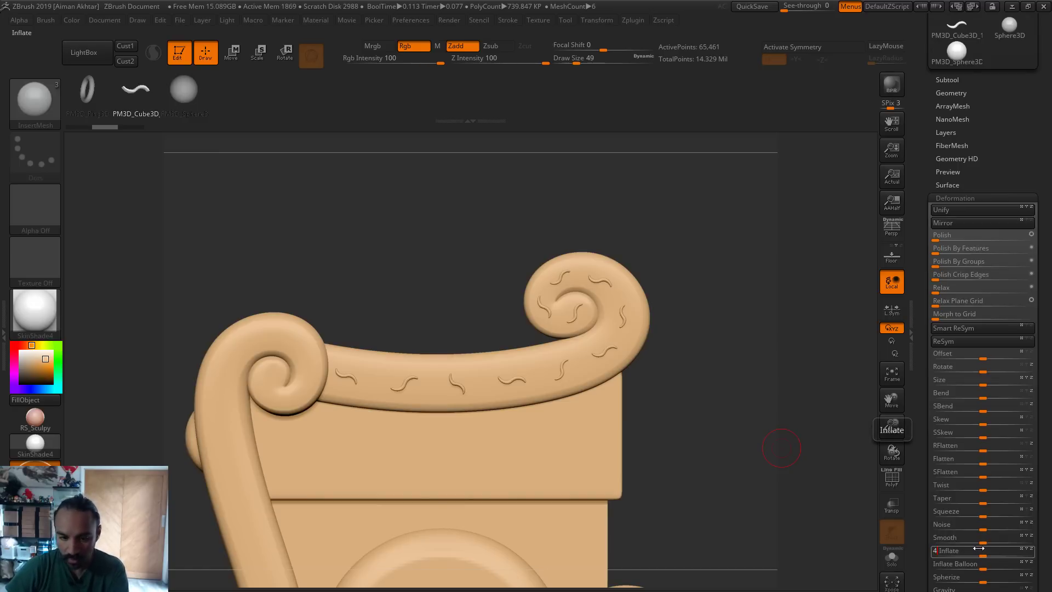
{"action": "key", "text": "Return"}
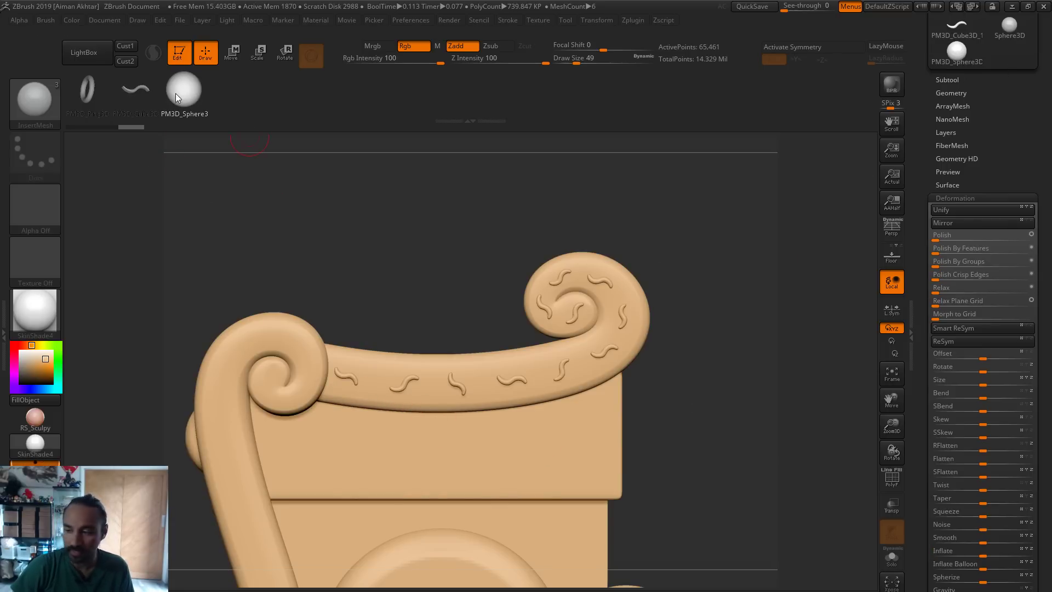
Try placing a sphere from the InsertMesh brush between the two strands nearest the left spiral, redoing the first placement
{"action": "key", "text": "ctrl+z"}
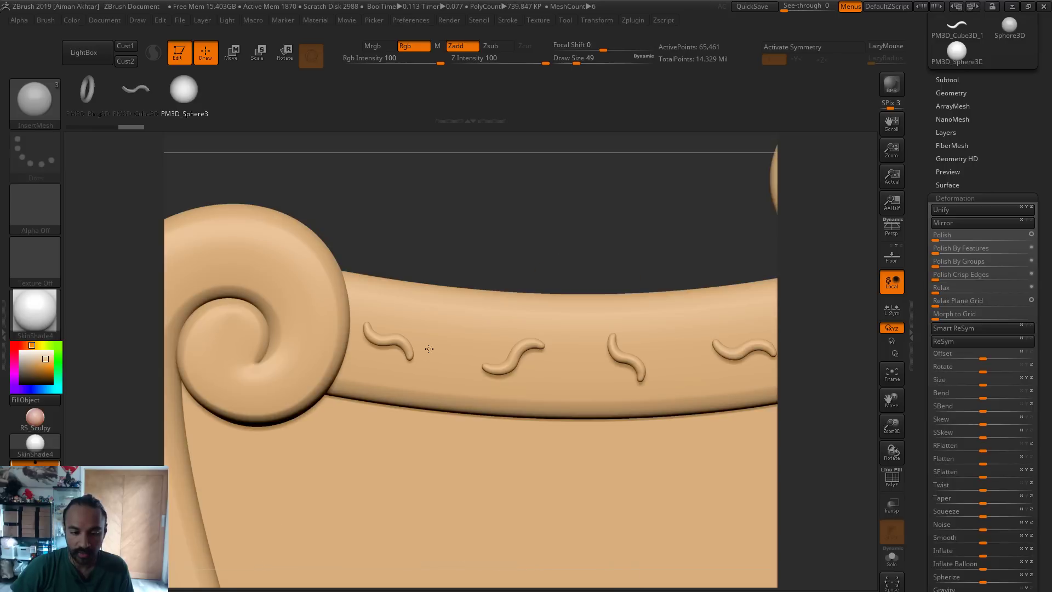
{"action": "mouse_move", "coordinate": [447, 359]}
{"action": "left_mouse_down"}
{"action": "mouse_move", "coordinate": [482, 378]}
{"action": "mouse_move", "coordinate": [493, 356]}
{"action": "mouse_move", "coordinate": [452, 365]}
{"action": "left_mouse_up"}
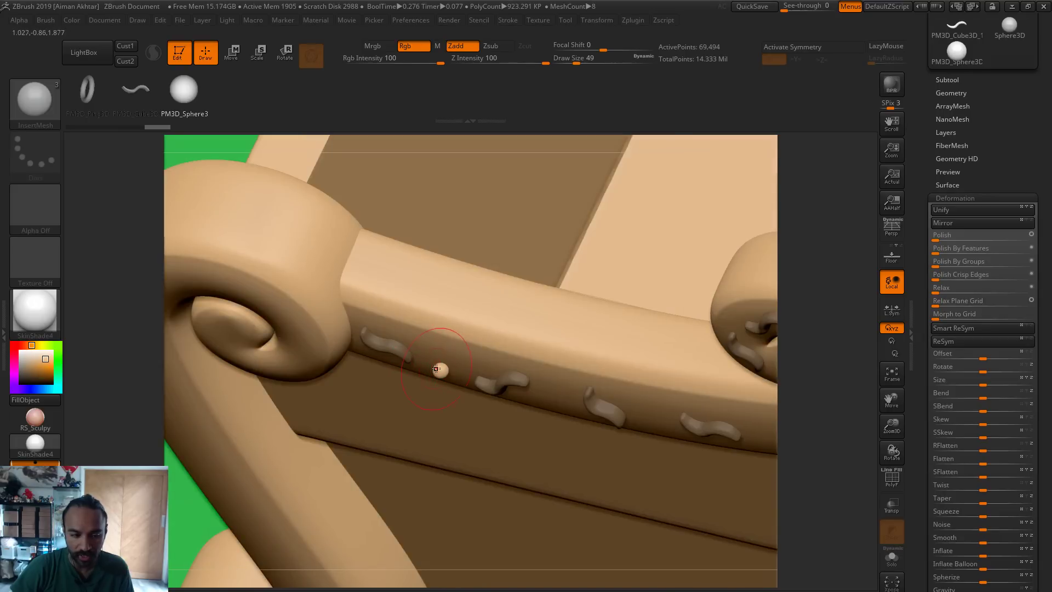
{"action": "key", "text": "ctrl+z"}
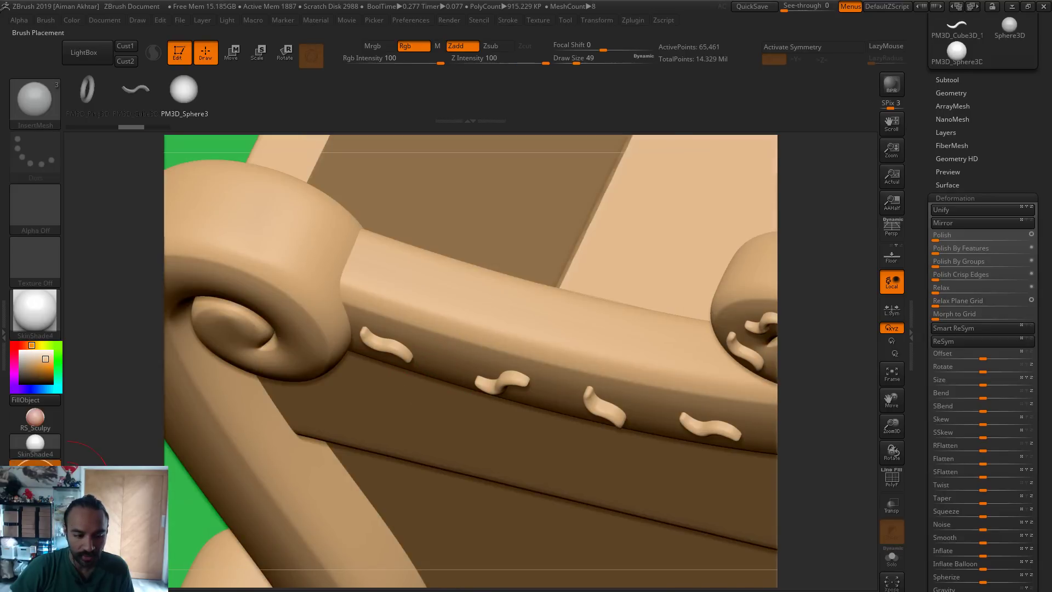
{"action": "left_click_drag", "start_coordinate": [442, 366], "coordinate": [445, 378]}
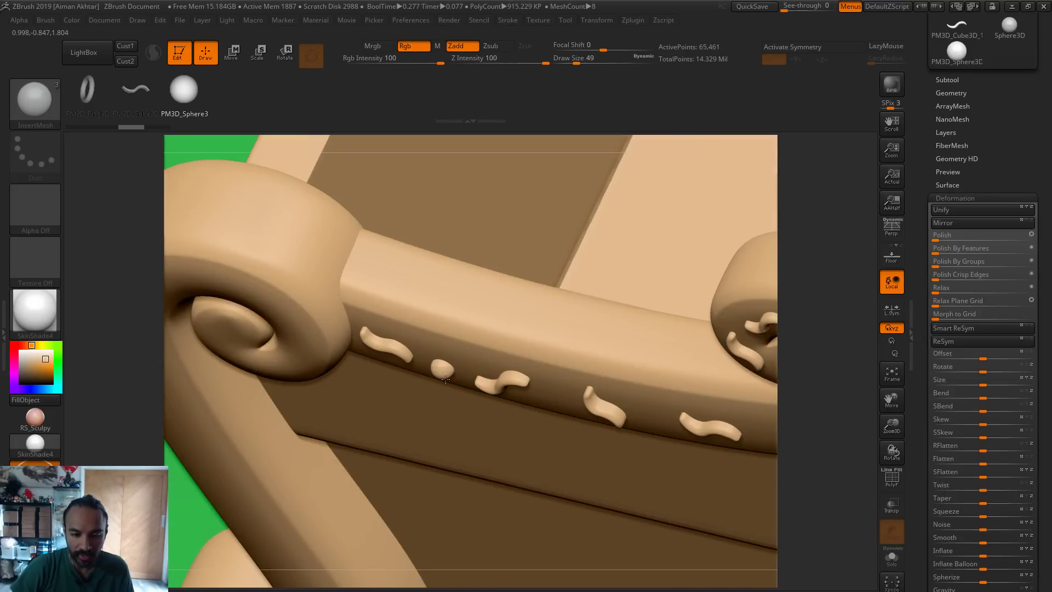
{"action": "left_click_drag", "start_coordinate": [820, 461], "coordinate": [824, 366]}
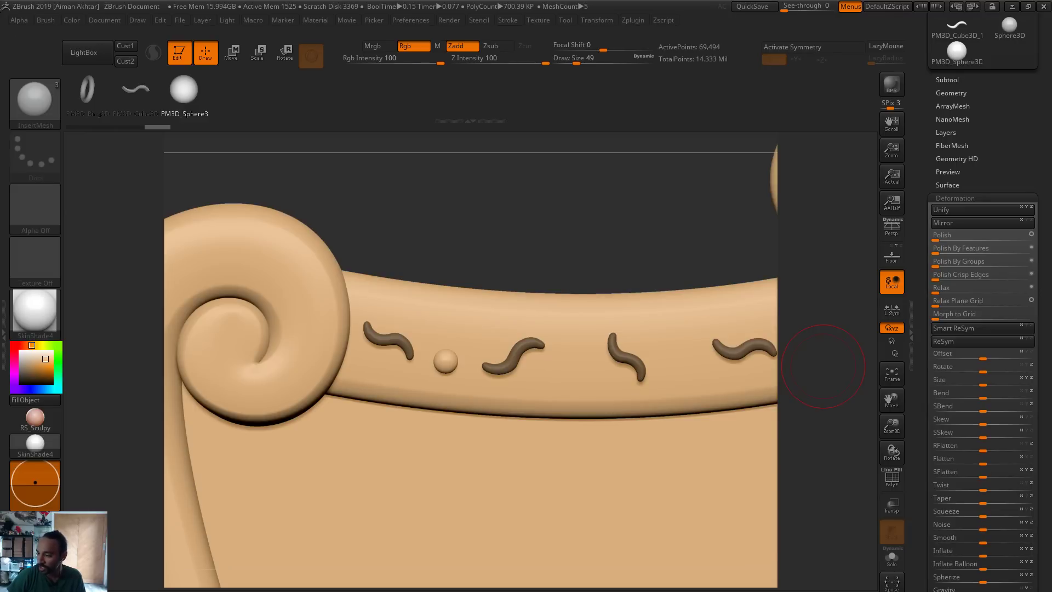
Review the InsertMesh brush's depth settings and undo the sphere inserted on the rail
{"action": "left_click", "coordinate": [45, 20]}
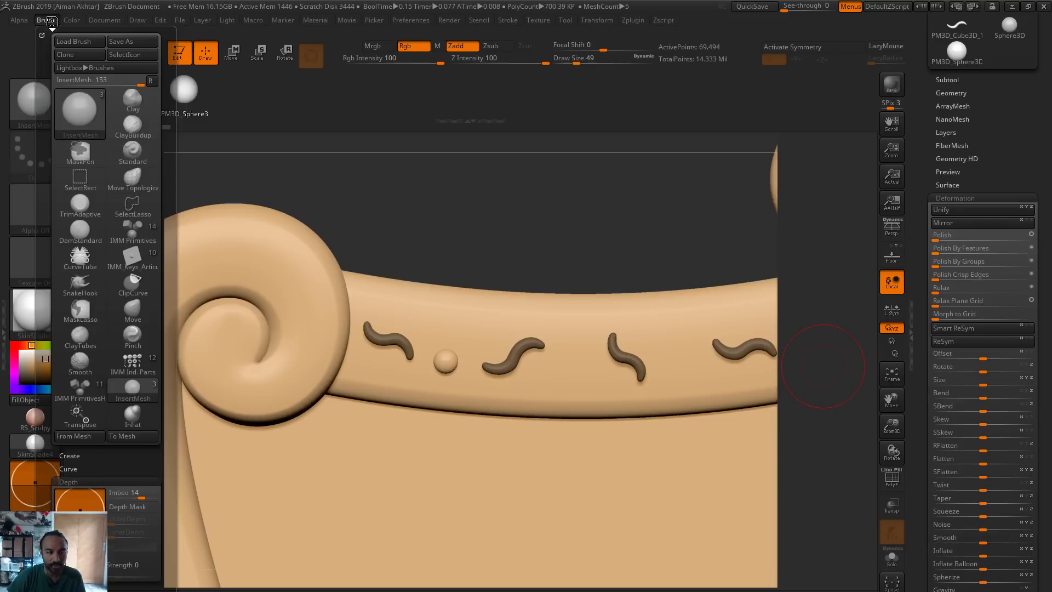
{"action": "scroll", "coordinate": [80, 384], "scroll_direction": "down", "scroll_amount": 5}
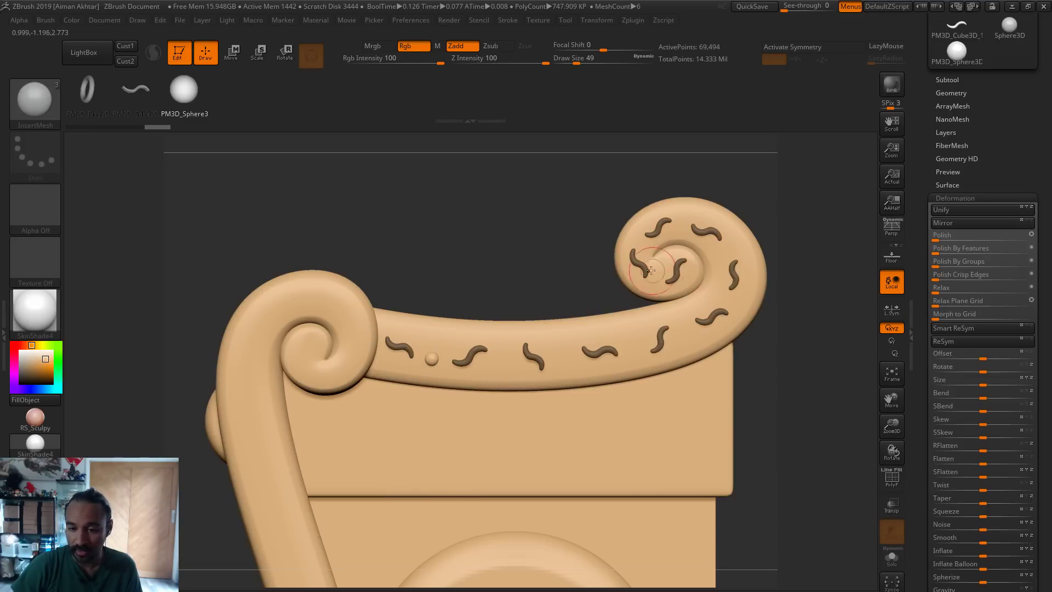
{"action": "key", "text": "ctrl"}
{"action": "key", "text": "ctrl+z"}
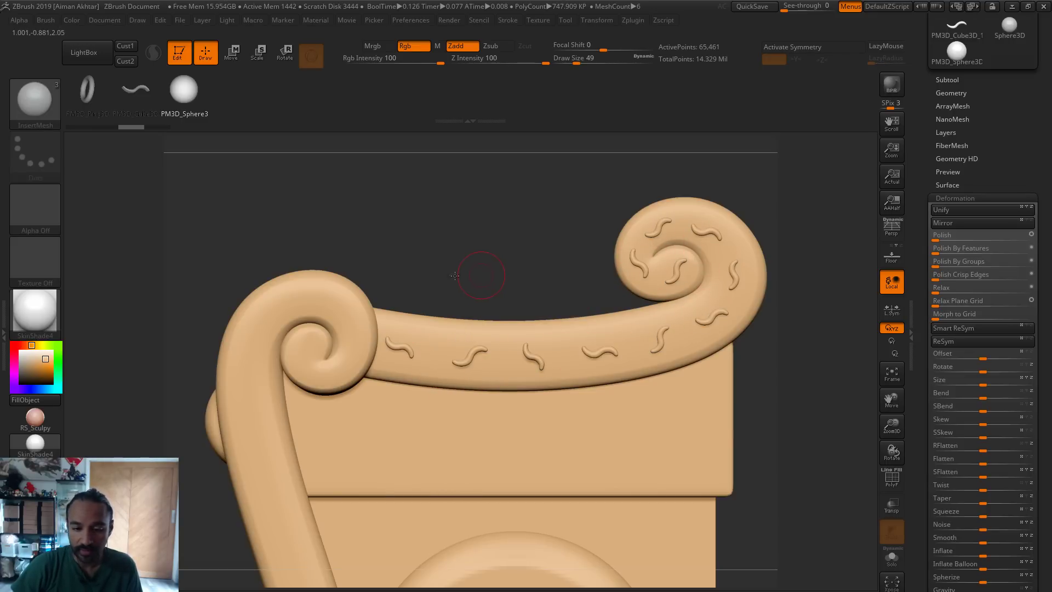
{"action": "left_click_drag", "start_coordinate": [454, 275], "coordinate": [446, 278], "text": "alt"}
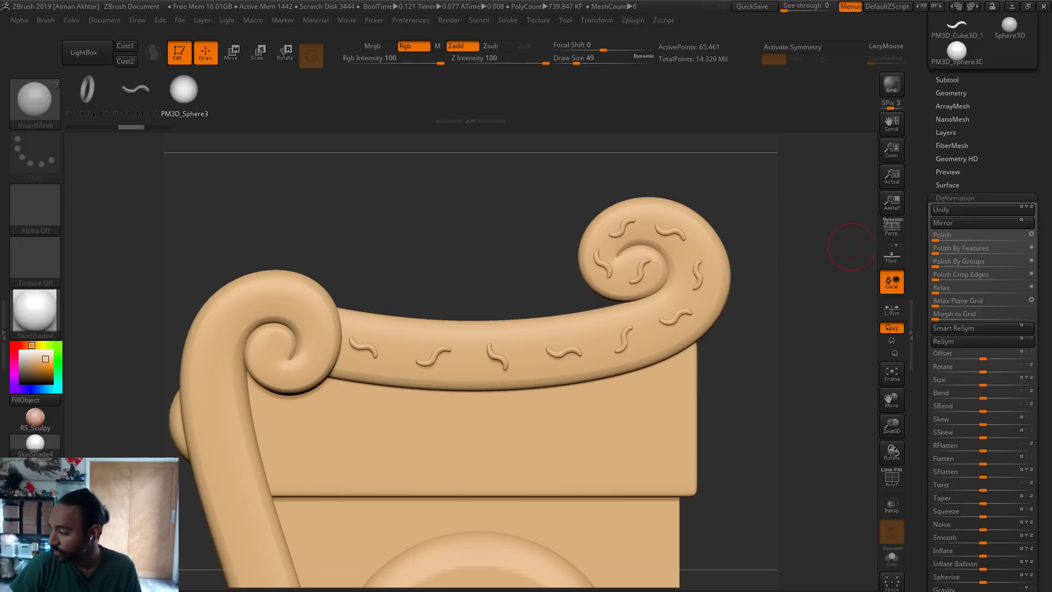
Switch to the browser and read the viewers' questions in the Restream chat
{"action": "key", "text": "alt+Tab"}
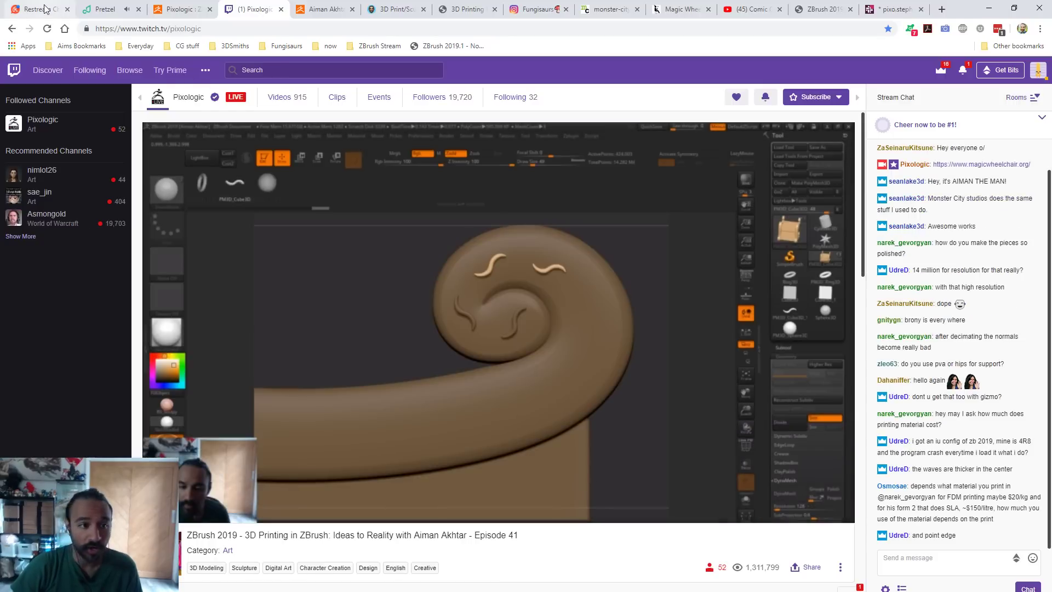
{"action": "left_click", "coordinate": [46, 8]}
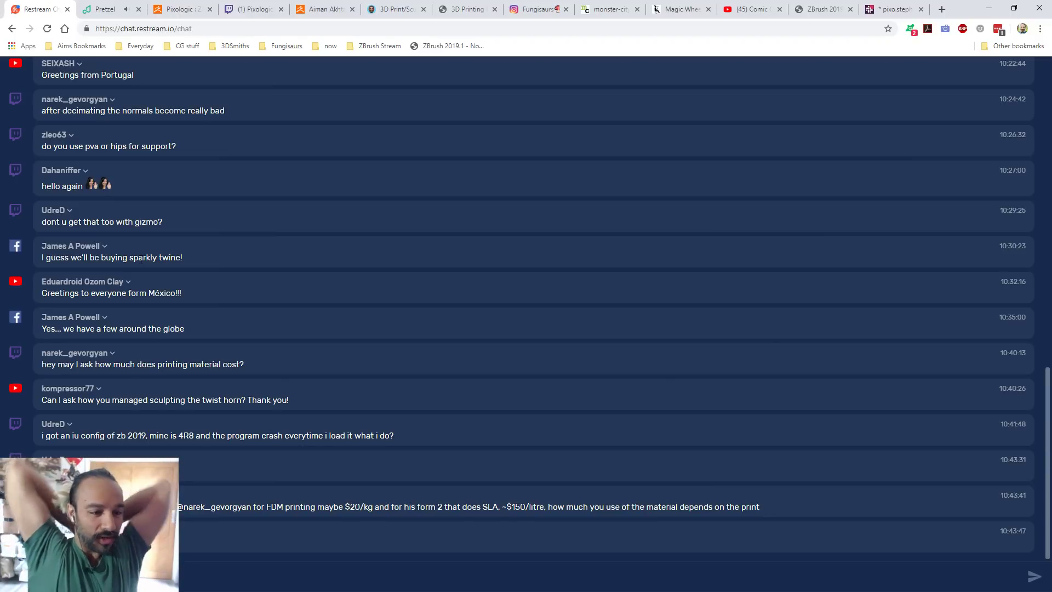
{"action": "scroll", "coordinate": [144, 261], "scroll_direction": "up", "scroll_amount": 3}
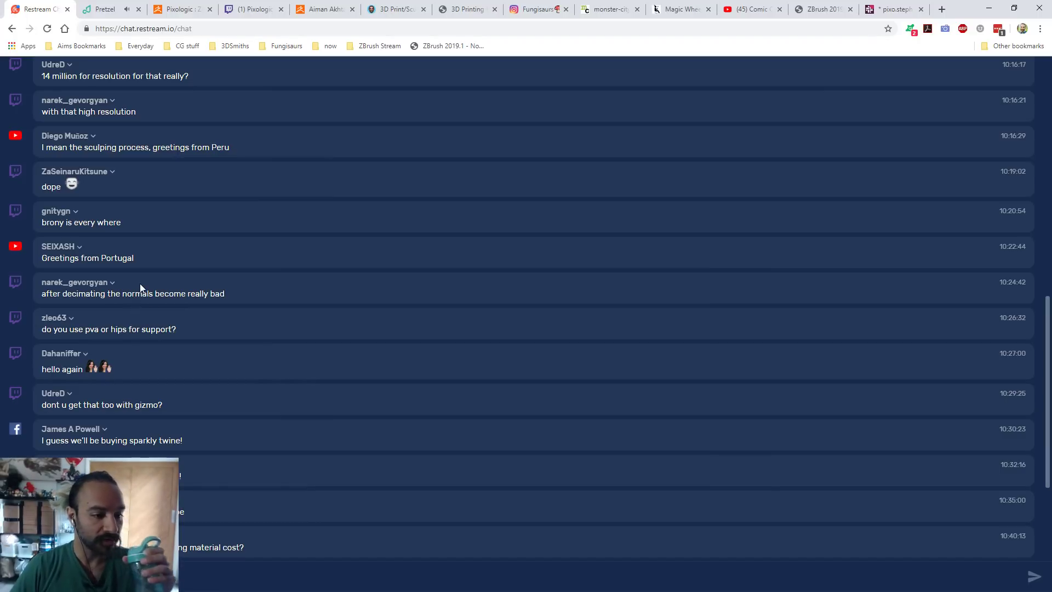
{"action": "scroll", "coordinate": [145, 282], "scroll_direction": "down", "scroll_amount": 2}
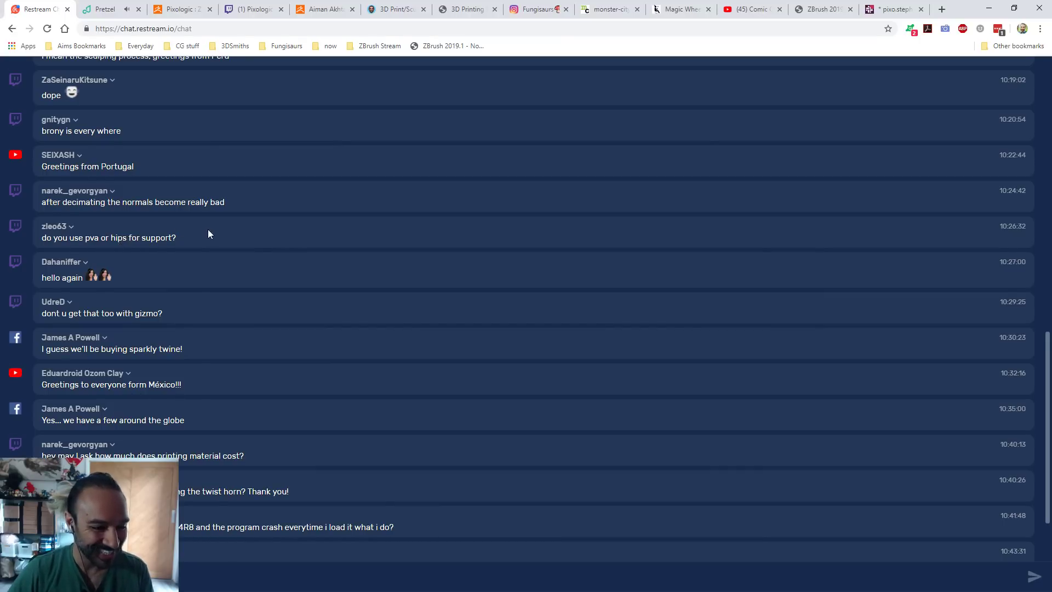
{"action": "scroll", "coordinate": [104, 230], "scroll_direction": "down", "scroll_amount": 2}
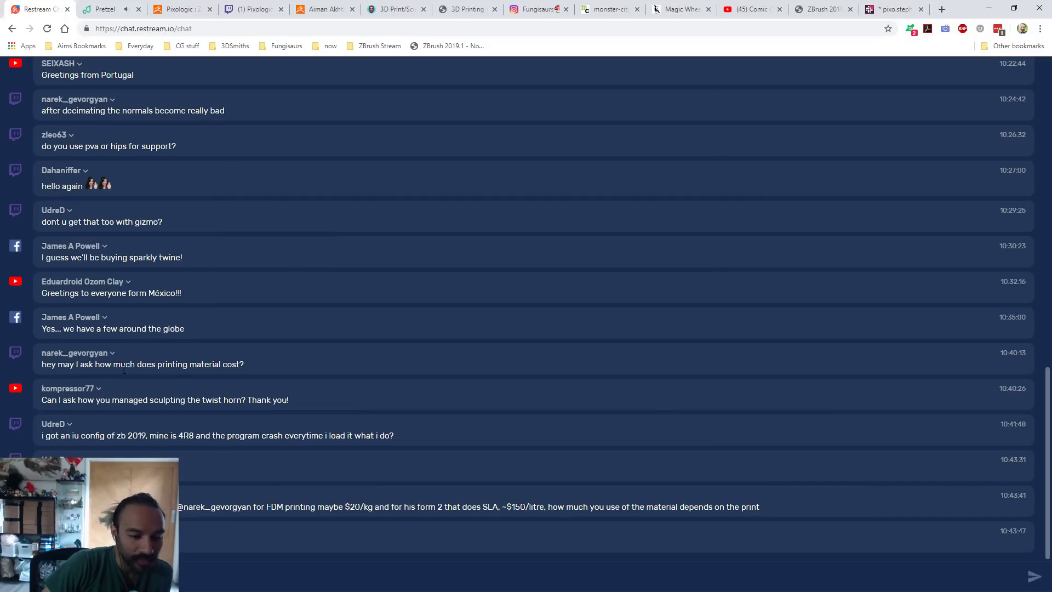
Read the viewers' chat questions about printing material cost, sculpting the twist horn and the ZBrush 2019 interface config
{"action": "left_click_drag", "start_coordinate": [64, 368], "coordinate": [41, 363]}
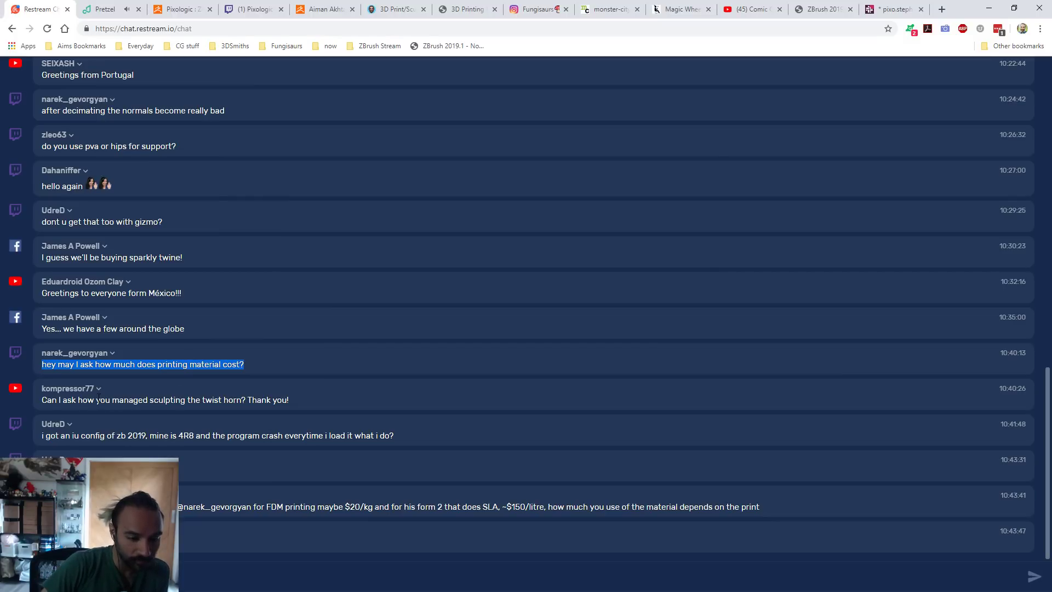
{"action": "left_click_drag", "start_coordinate": [96, 400], "coordinate": [231, 400]}
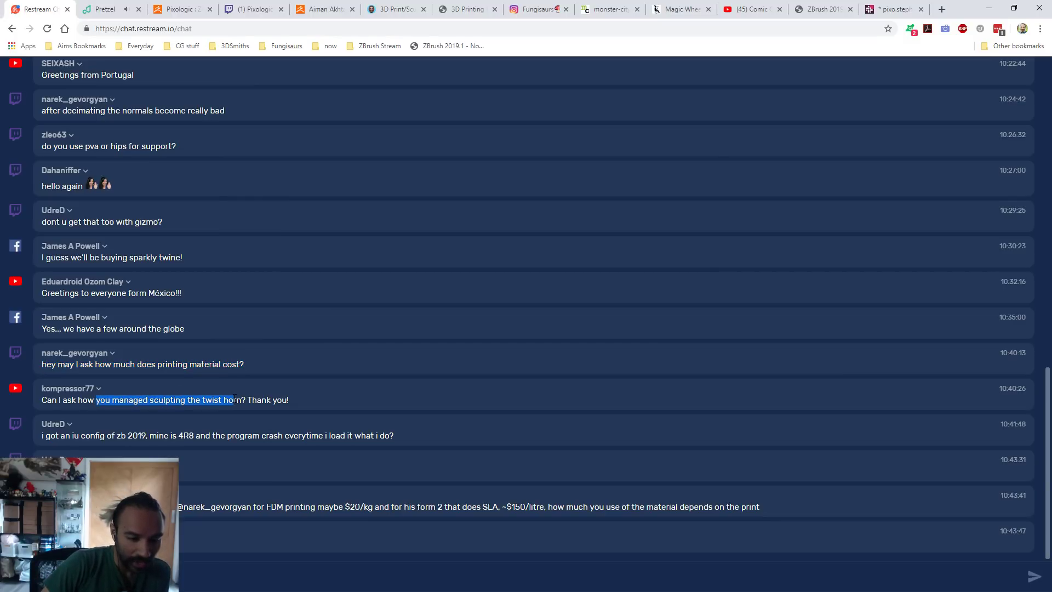
{"action": "mouse_move", "coordinate": [133, 399]}
{"action": "left_mouse_down"}
{"action": "mouse_move", "coordinate": [257, 405]}
{"action": "mouse_move", "coordinate": [41, 390]}
{"action": "left_mouse_up"}
{"action": "left_click", "coordinate": [285, 399]}
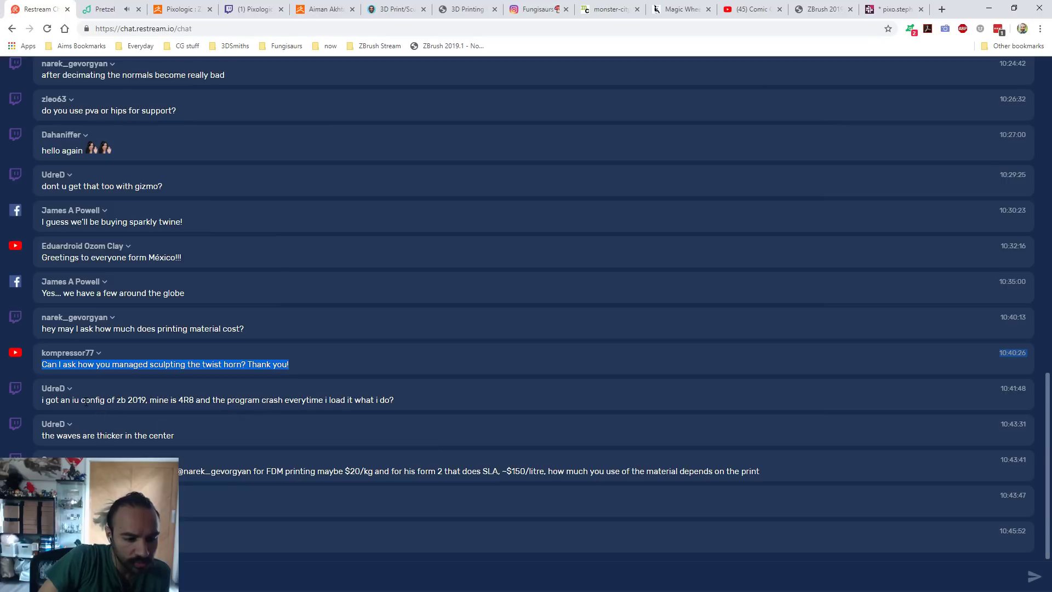
{"action": "left_click", "coordinate": [57, 397]}
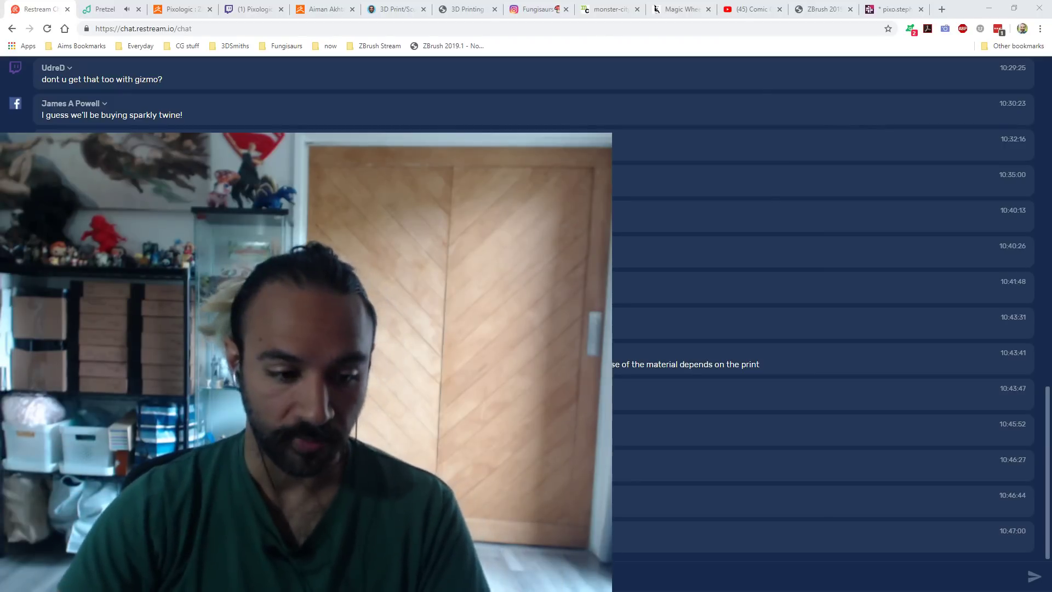
Switch back to ZBrush and reduce the InsertMesh brush's draw size to 27
{"action": "left_click", "coordinate": [998, 11]}
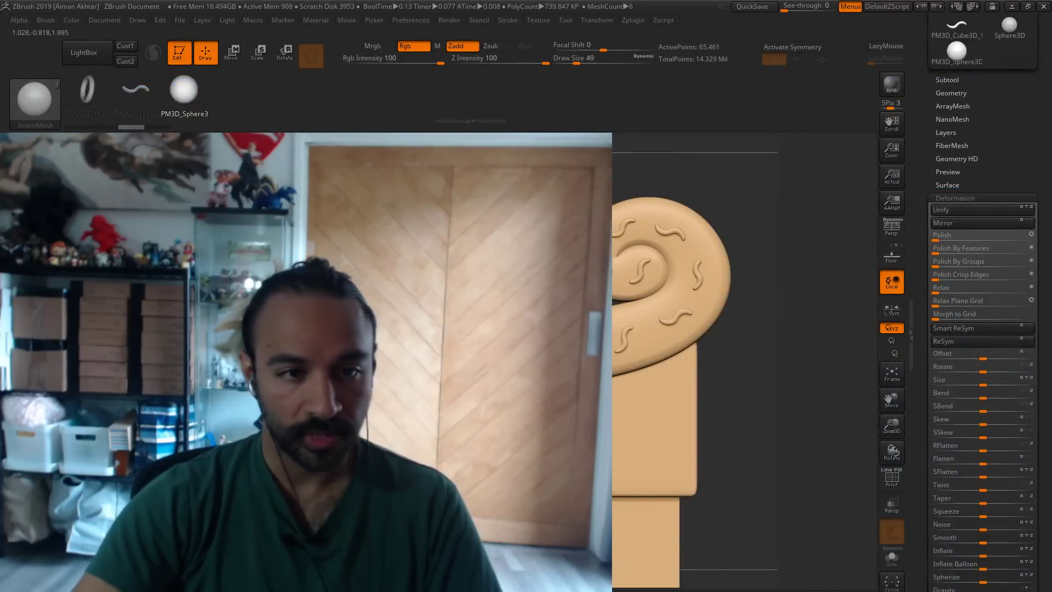
{"action": "right_click_drag", "start_coordinate": [383, 340], "coordinate": [383, 394], "text": "ctrl"}
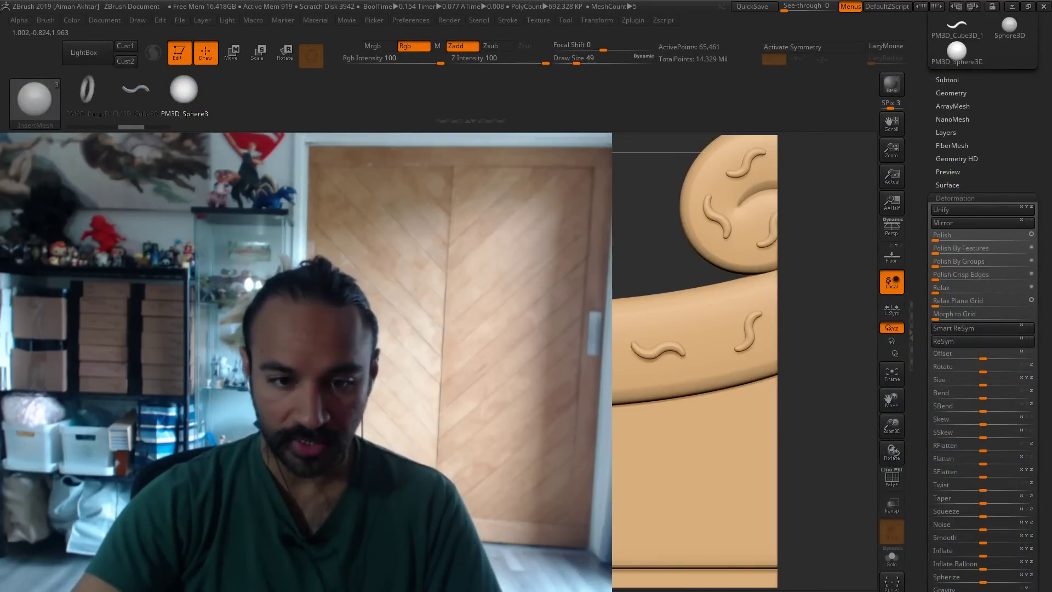
{"action": "key", "text": "bracketleft"}
{"action": "key", "text": "bracketleft"}
{"action": "key", "text": "bracketleft"}
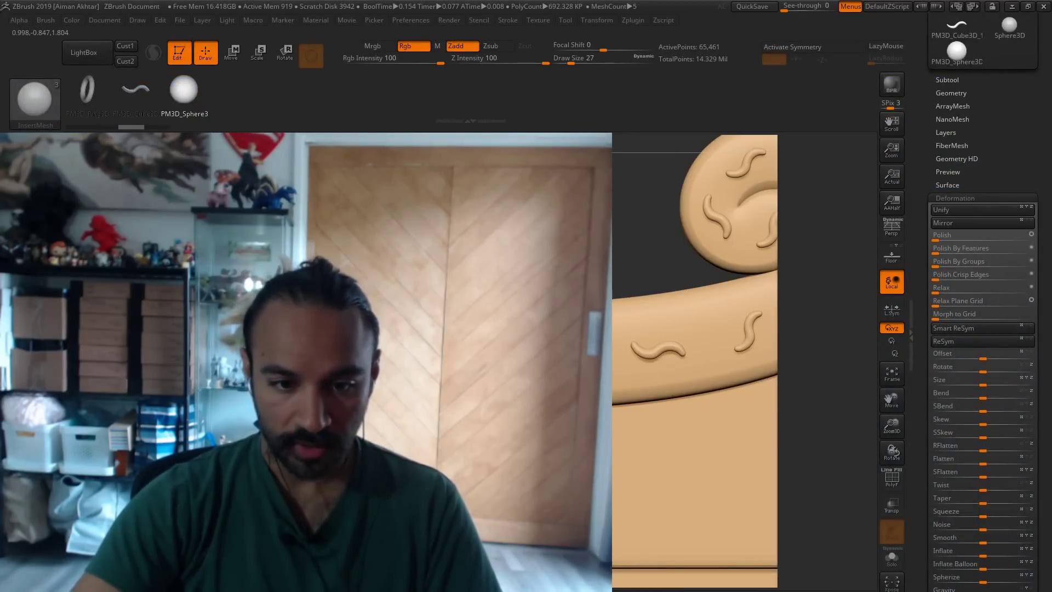
Try placing small spheres between the strands along the rail and around its right spiral, and undo them
{"action": "mouse_move", "coordinate": [384, 350]}
{"action": "left_mouse_down"}
{"action": "mouse_move", "coordinate": [386, 362]}
{"action": "mouse_move", "coordinate": [420, 362]}
{"action": "left_mouse_up"}
{"action": "right_click_drag", "start_coordinate": [419, 362], "coordinate": [316, 352], "text": "alt"}
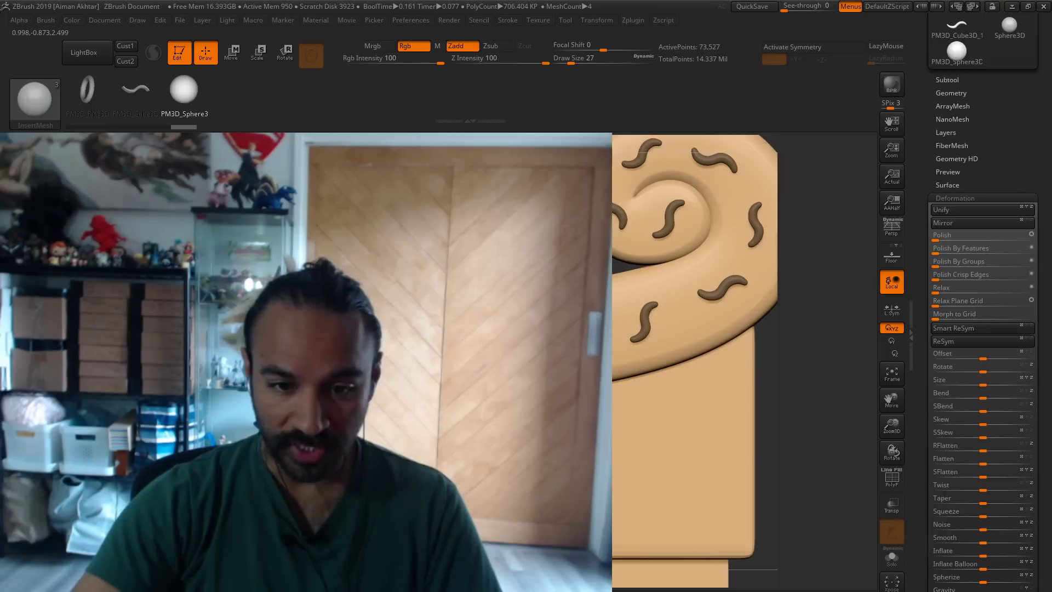
{"action": "left_click_drag", "start_coordinate": [593, 325], "coordinate": [597, 341]}
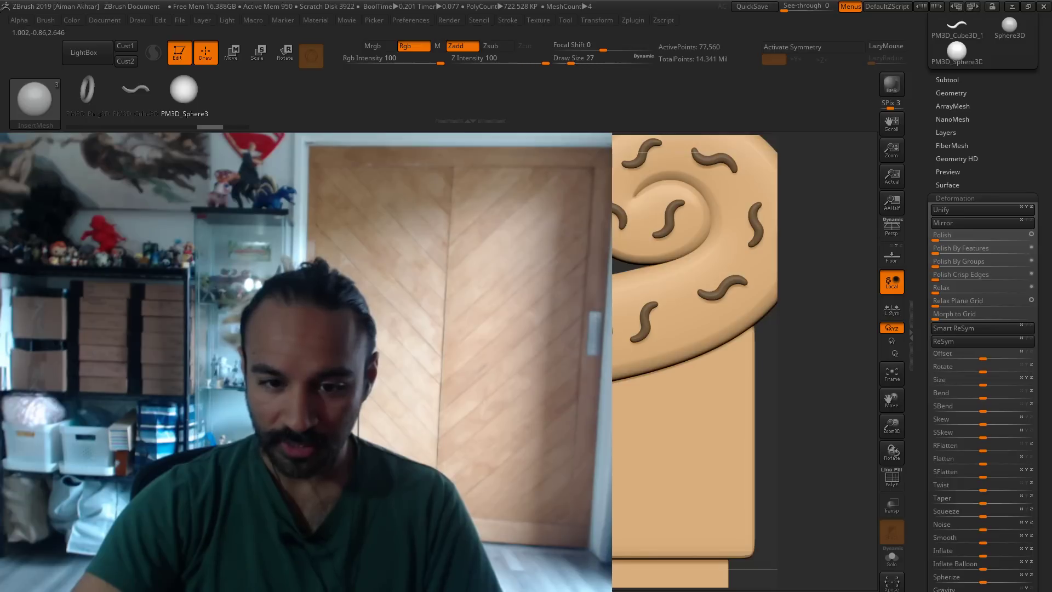
{"action": "left_click_drag", "start_coordinate": [599, 337], "coordinate": [602, 343]}
{"action": "right_click_drag", "start_coordinate": [598, 340], "coordinate": [469, 348], "text": "alt"}
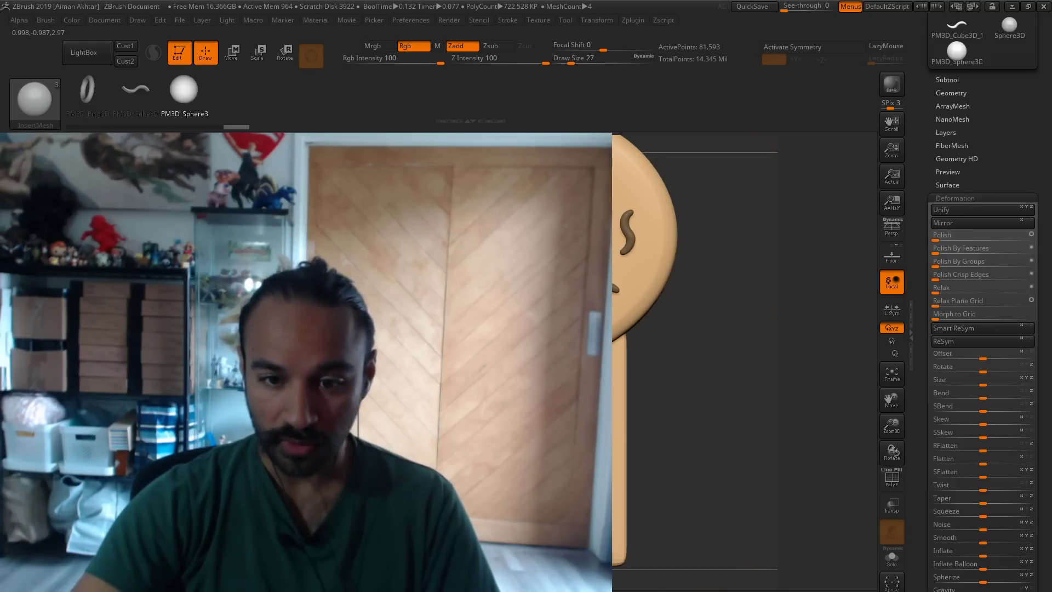
{"action": "left_click_drag", "start_coordinate": [637, 290], "coordinate": [641, 285]}
{"action": "key", "text": "ctrl+z"}
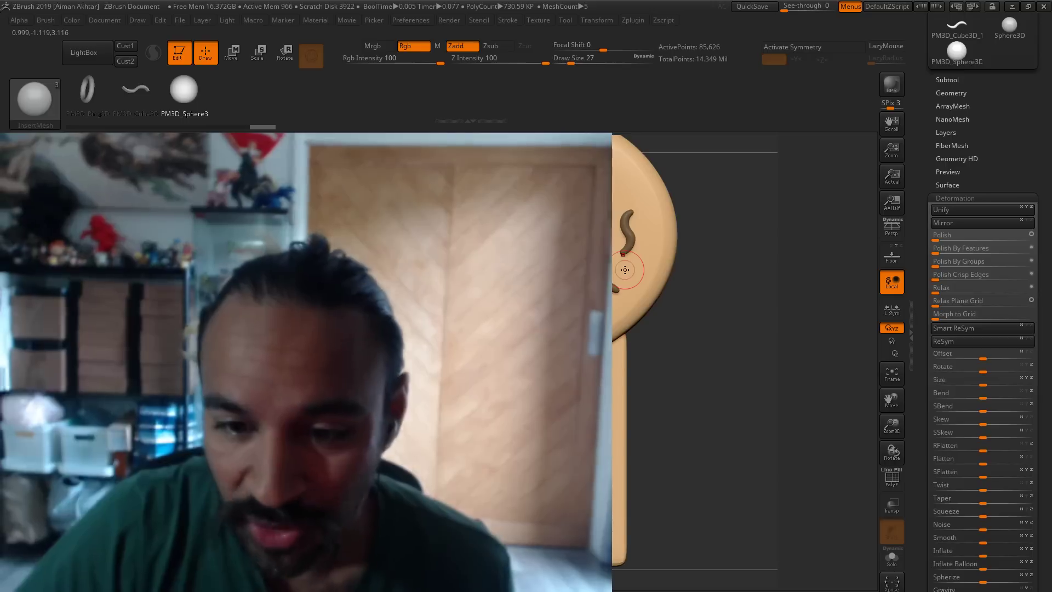
{"action": "key", "text": "ctrl+shift+z"}
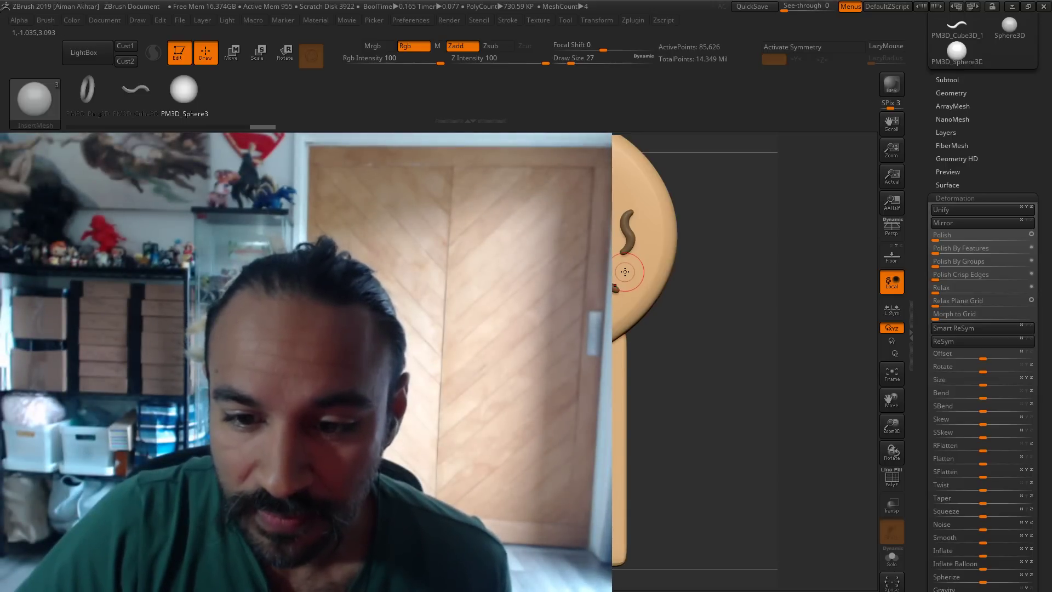
{"action": "left_click_drag", "start_coordinate": [730, 283], "coordinate": [753, 367], "text": "alt"}
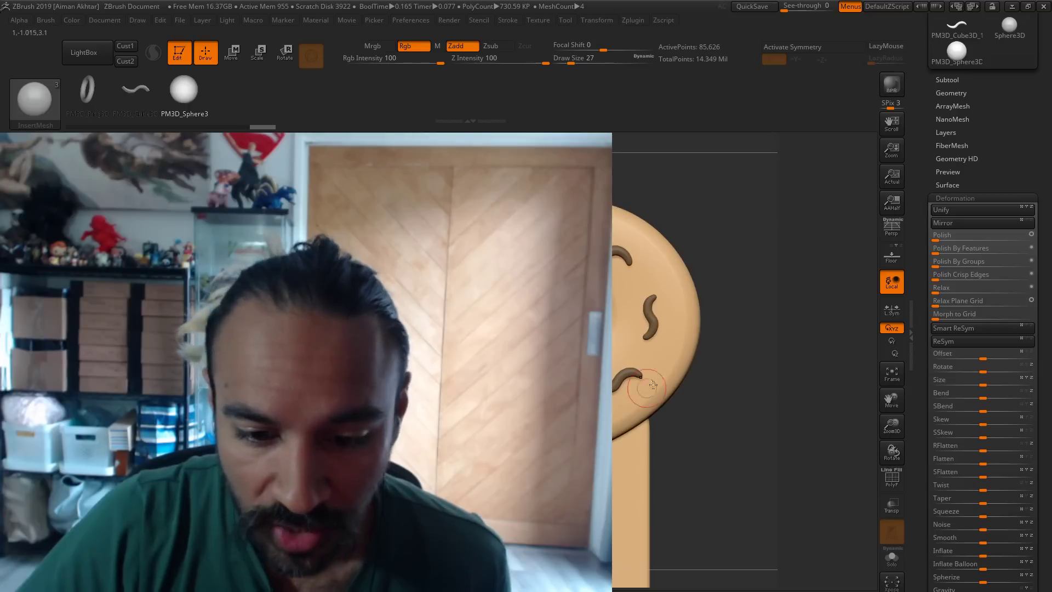
{"action": "left_click_drag", "start_coordinate": [704, 486], "coordinate": [790, 461], "text": "alt"}
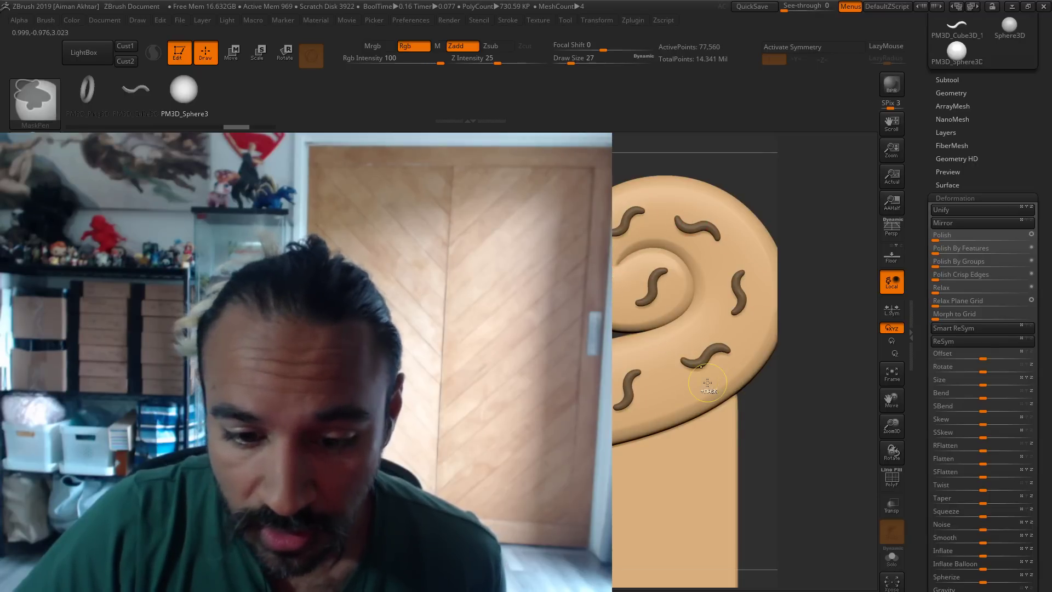
{"action": "key", "text": "ctrl+z"}
{"action": "key", "text": "ctrl+z"}
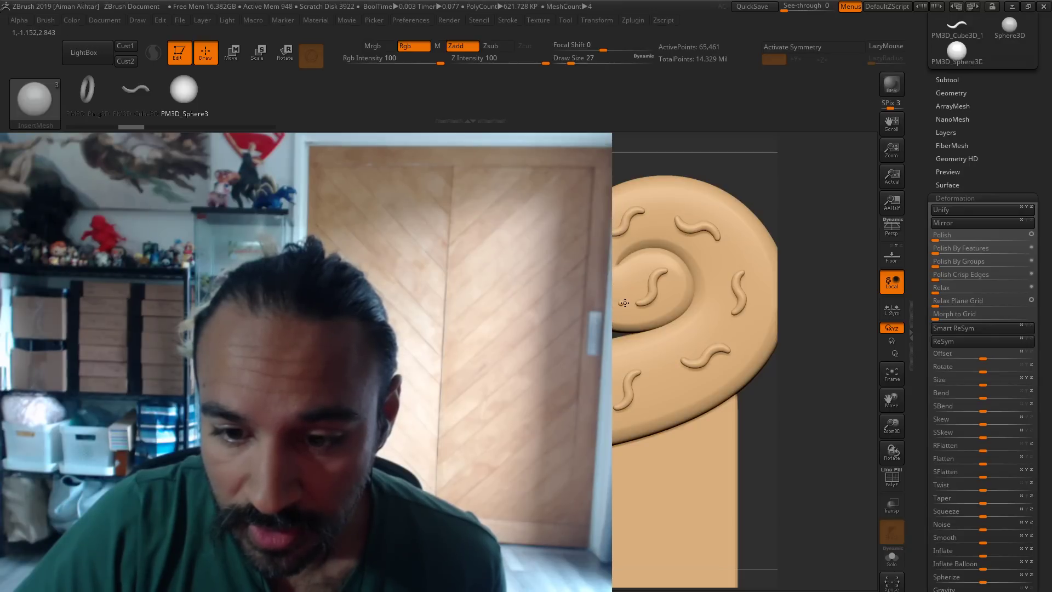
Insert small spheres between the strands around the inner and upper part of the rail's right spiral
{"action": "left_click_drag", "start_coordinate": [616, 268], "coordinate": [614, 244]}
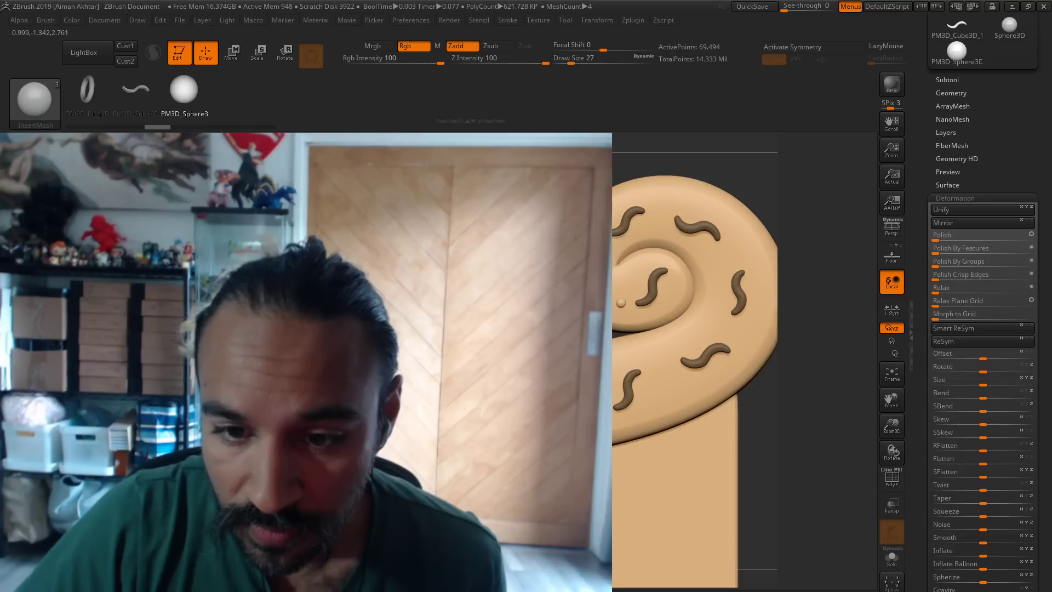
{"action": "left_click_drag", "start_coordinate": [664, 219], "coordinate": [662, 214]}
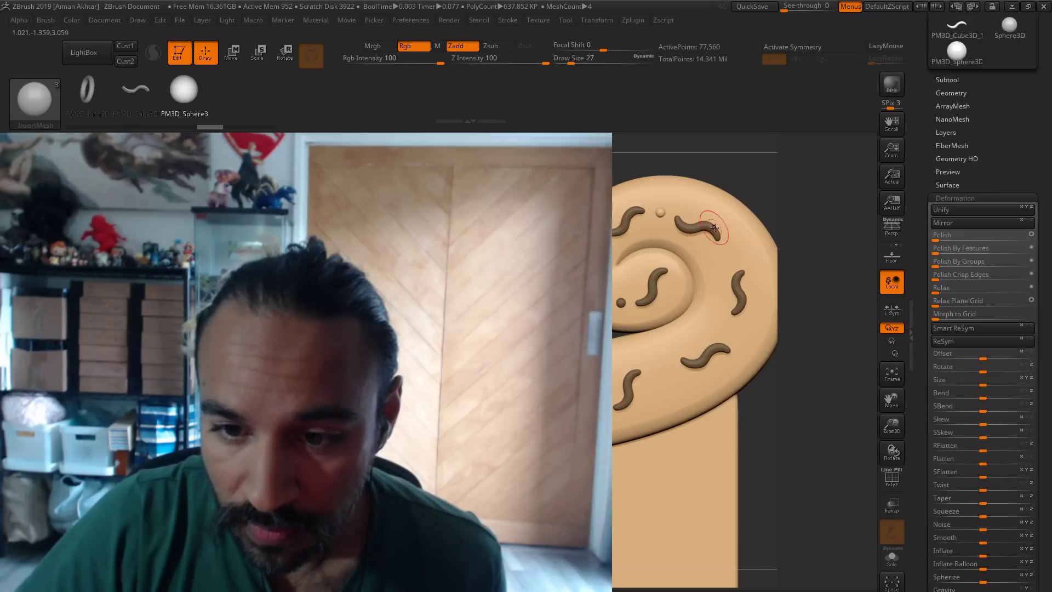
{"action": "left_click_drag", "start_coordinate": [733, 257], "coordinate": [733, 259]}
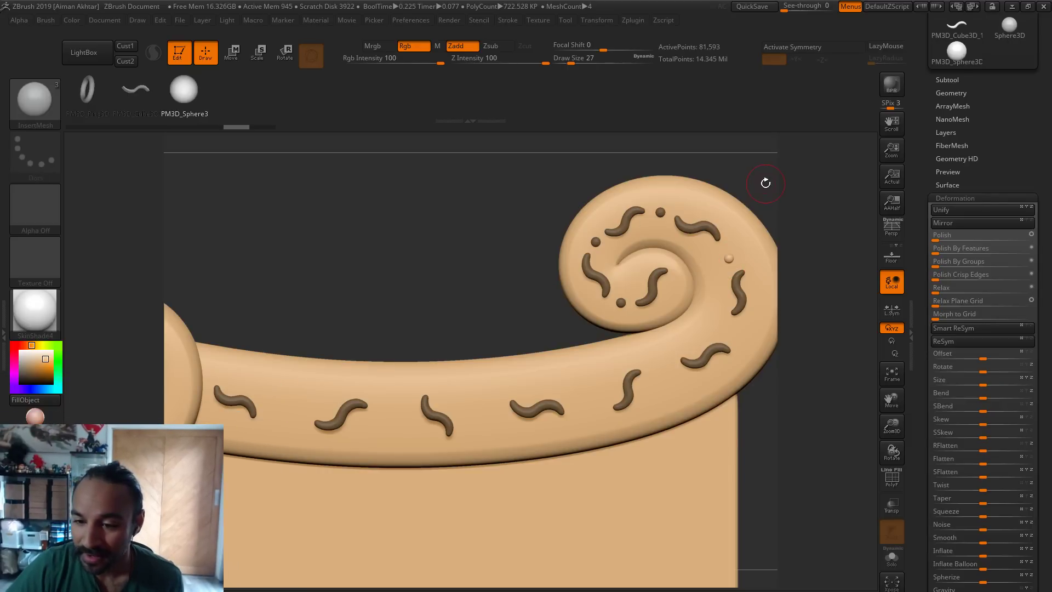
Try two larger spheres between the strands on the left half of the rail, and undo both
{"action": "left_click_drag", "start_coordinate": [765, 183], "coordinate": [747, 182], "text": "alt"}
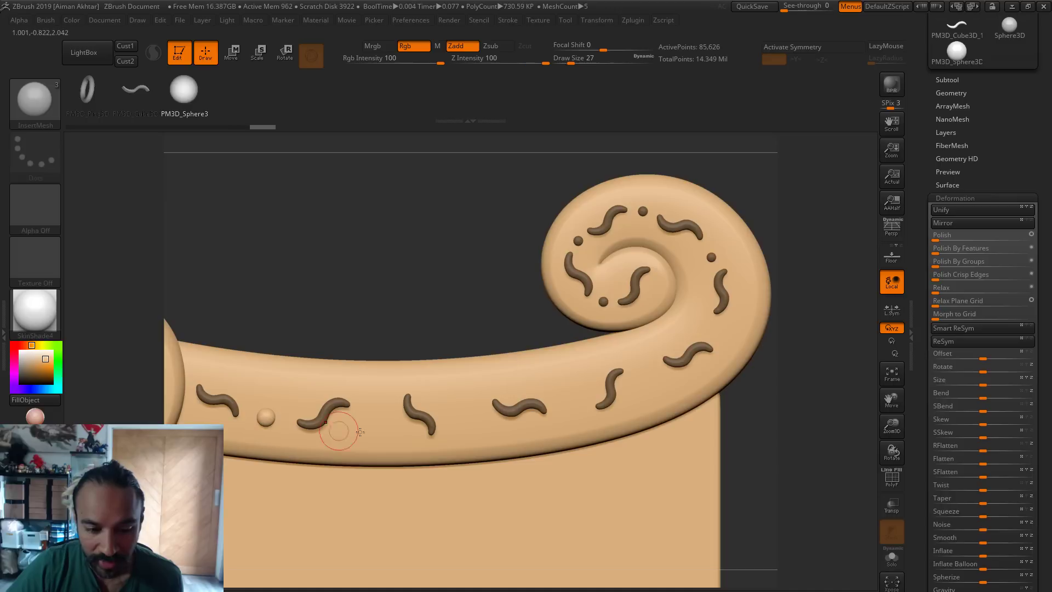
{"action": "left_click", "coordinate": [381, 406]}
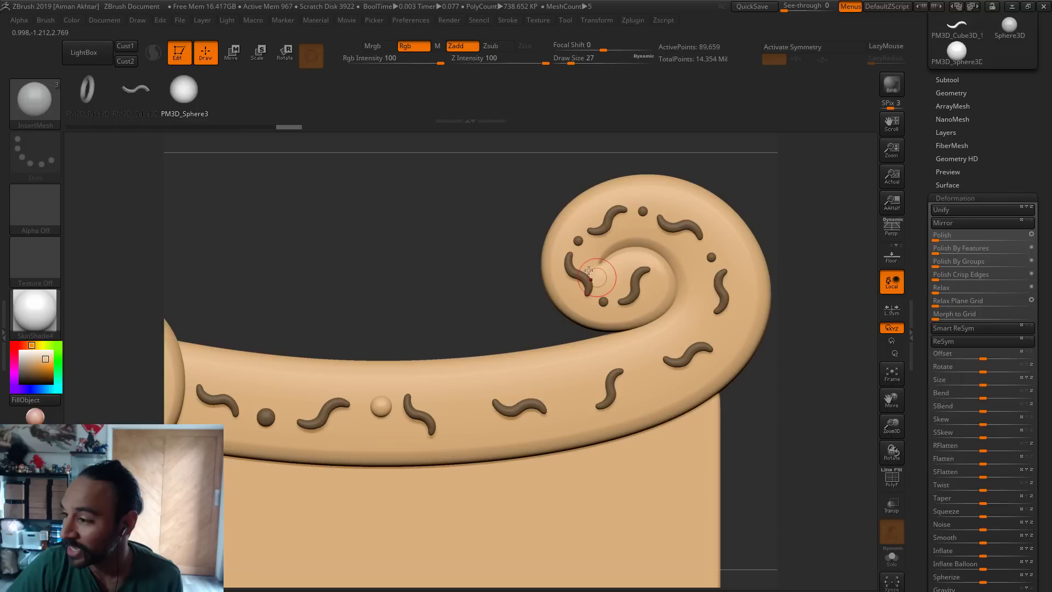
{"action": "key", "text": "ctrl+z"}
{"action": "key", "text": "ctrl+z"}
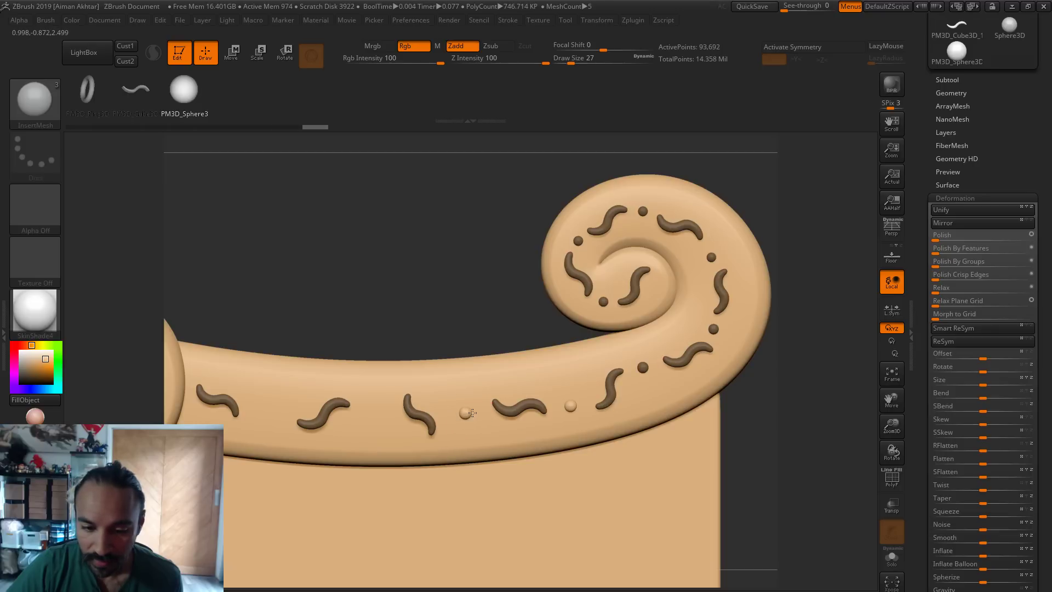
Insert small spheres between the remaining strands, from the lower curve of the right spiral to the rail's left end
{"action": "left_click", "coordinate": [377, 405]}
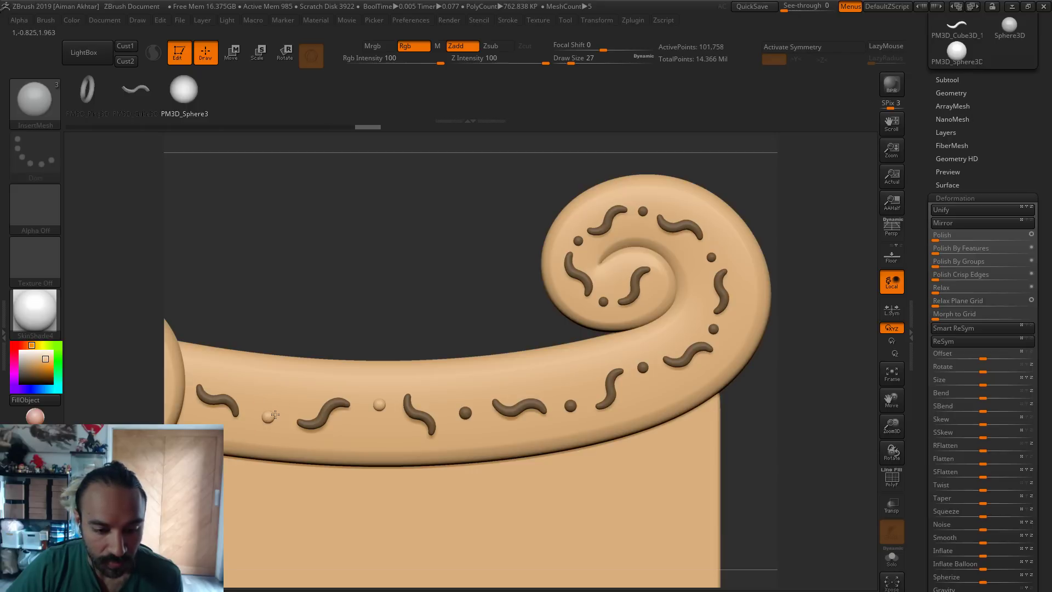
{"action": "right_click_drag", "start_coordinate": [332, 301], "coordinate": [578, 414], "text": "ctrl"}
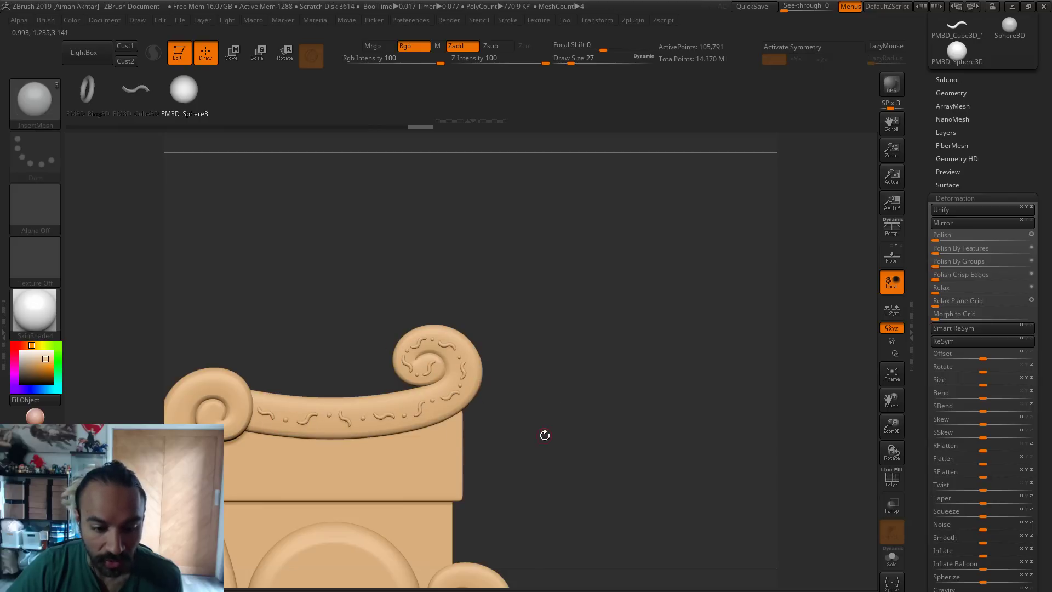
{"action": "right_click_drag", "start_coordinate": [545, 435], "coordinate": [661, 373], "text": "ctrl"}
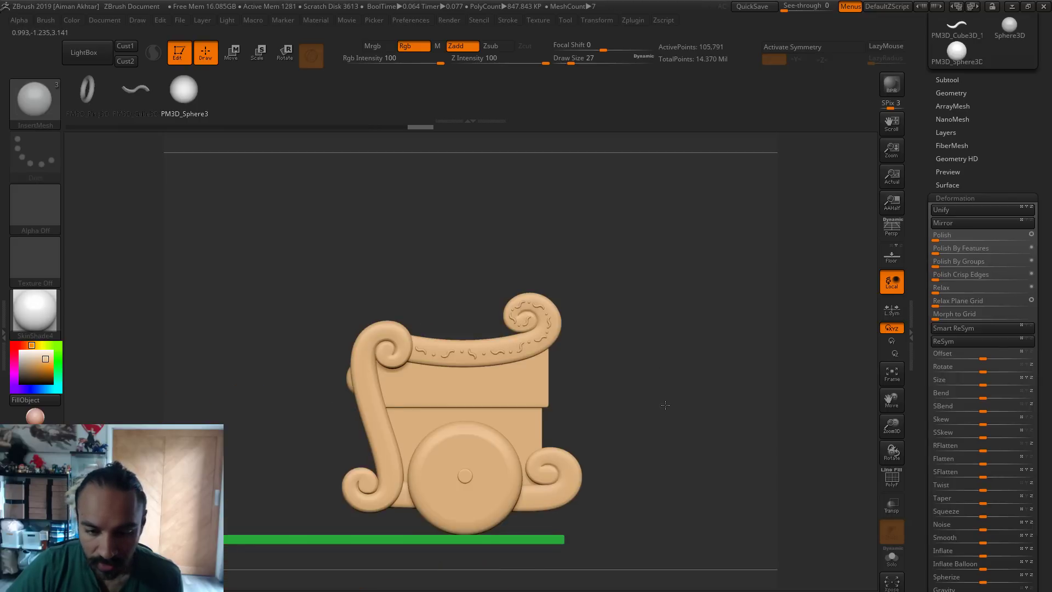
Use Mirror And Weld to copy the strands and spheres onto the rail at the opposite side of the cart
{"action": "key", "text": "f"}
{"action": "right_click_drag", "start_coordinate": [717, 427], "coordinate": [689, 433]}
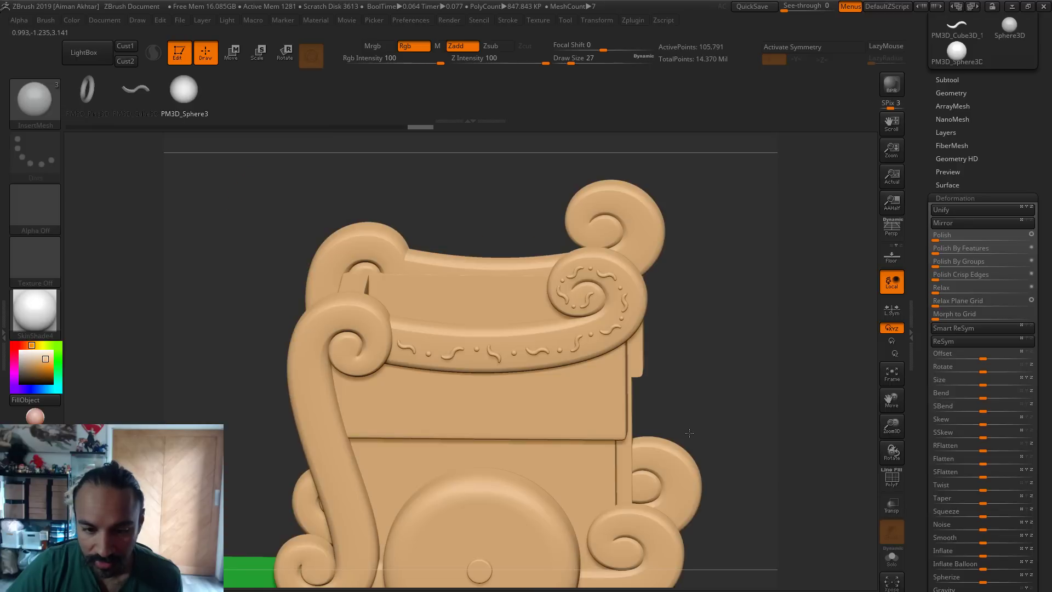
{"action": "left_click", "coordinate": [947, 80]}
{"action": "key", "text": "f"}
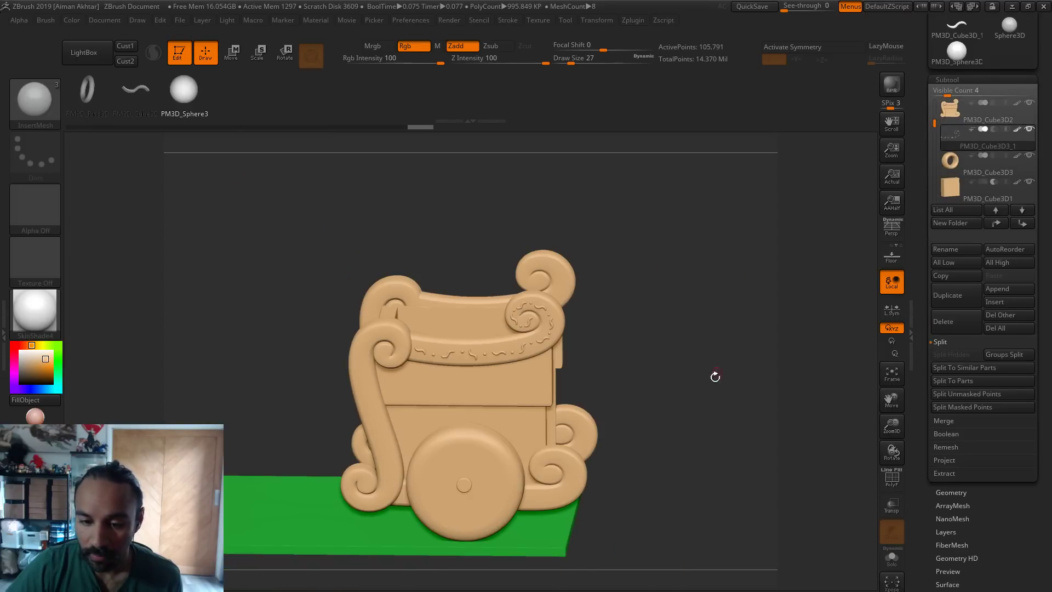
{"action": "right_click_drag", "start_coordinate": [714, 376], "coordinate": [821, 366]}
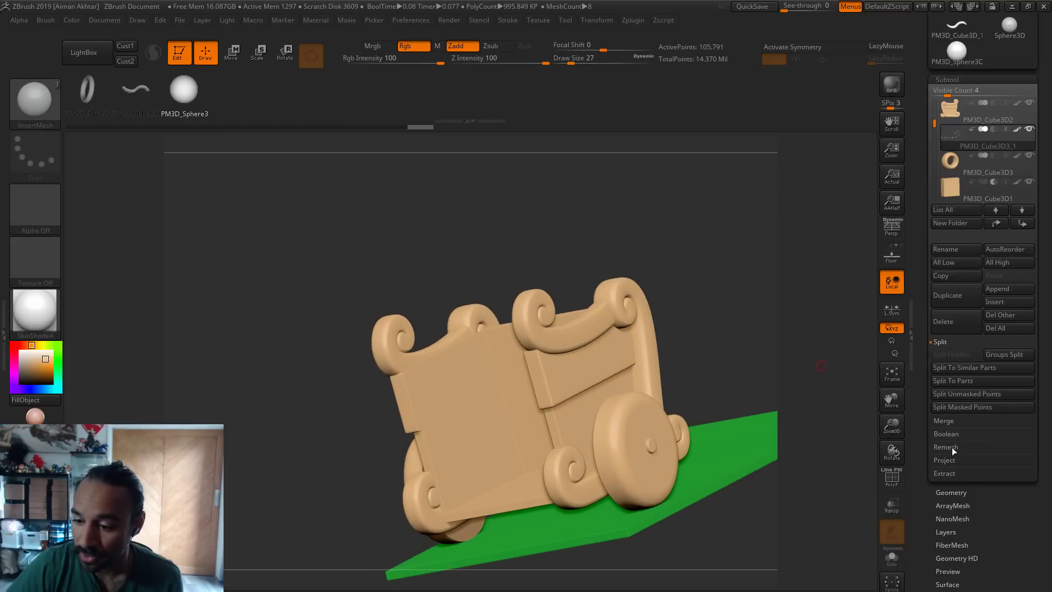
{"action": "left_click", "coordinate": [951, 492]}
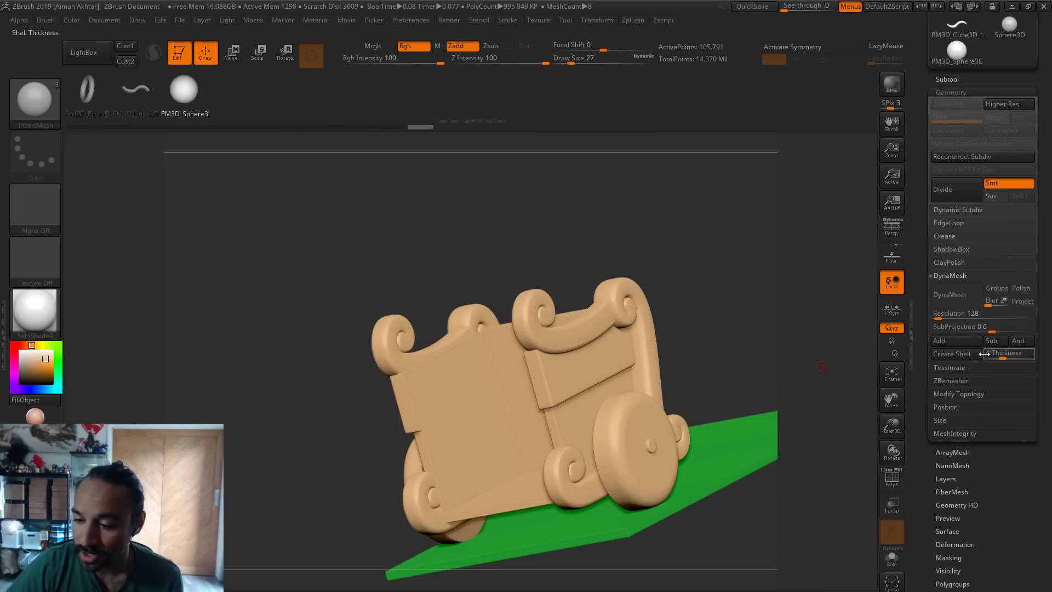
{"action": "left_click", "coordinate": [956, 392]}
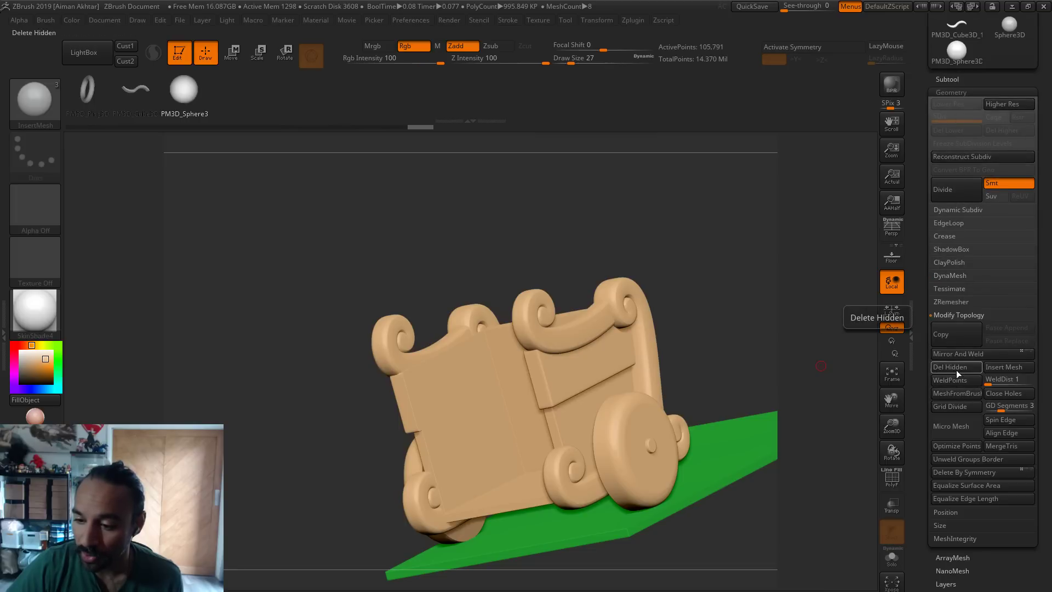
{"action": "left_click", "coordinate": [963, 358]}
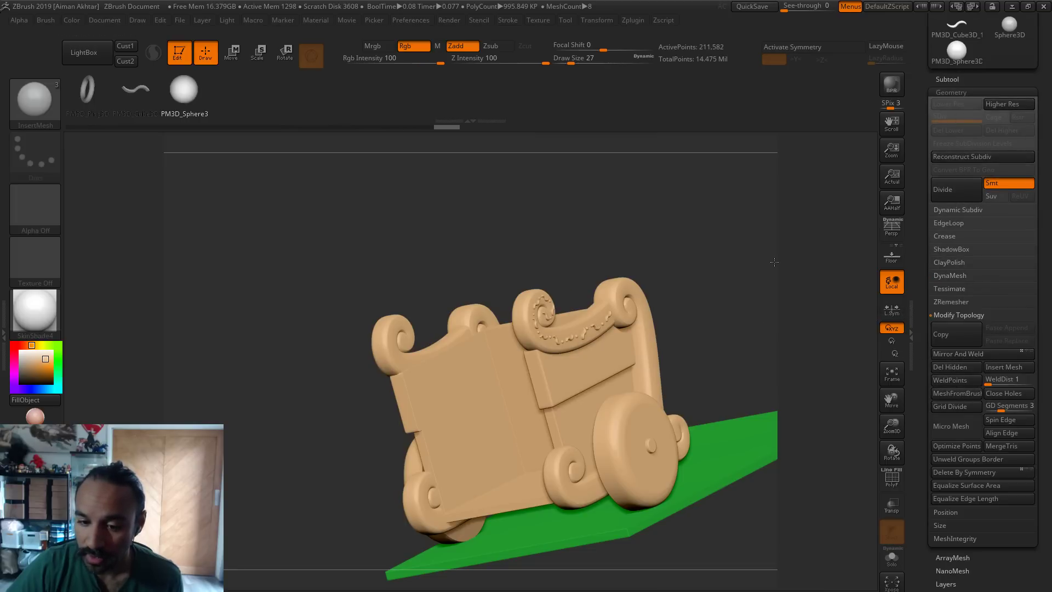
{"action": "left_click_drag", "start_coordinate": [706, 272], "coordinate": [686, 282]}
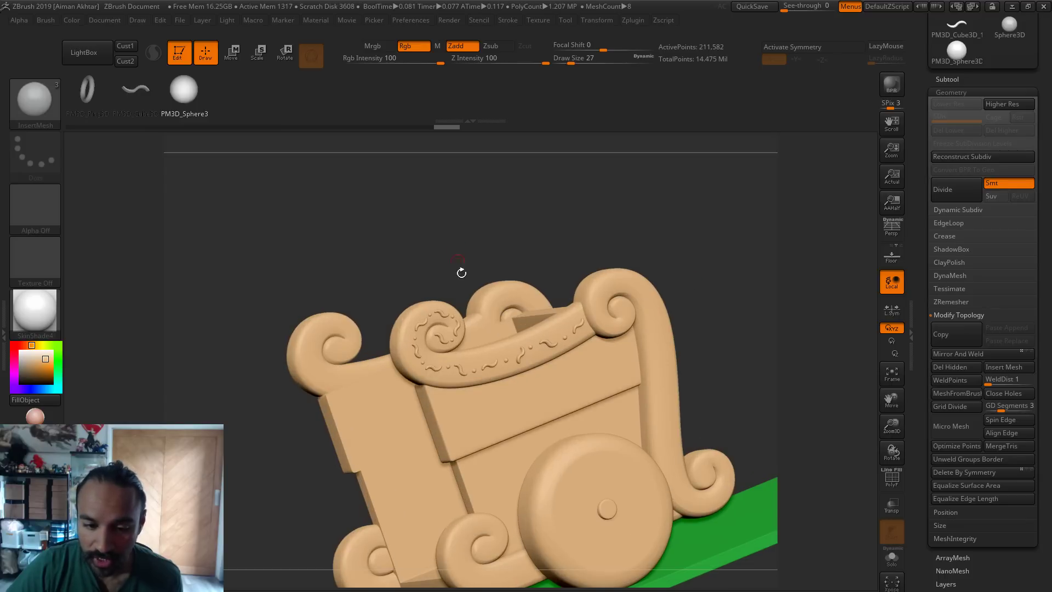
Switch to the Standard brush at draw size 20 and make the scrolled rail's subtool active
{"action": "left_click_drag", "start_coordinate": [450, 263], "coordinate": [483, 241]}
{"action": "key", "text": "s"}
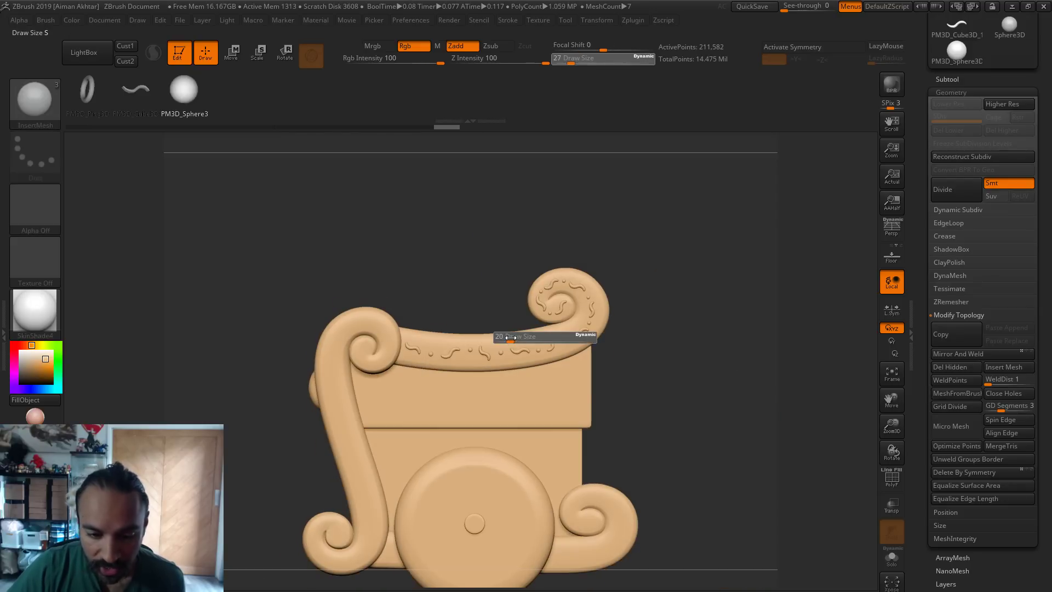
{"action": "left_click", "coordinate": [510, 338]}
{"action": "key", "text": "b"}
{"action": "key", "text": "s"}
{"action": "key", "text": "t"}
{"action": "left_click", "coordinate": [484, 336], "text": "alt"}
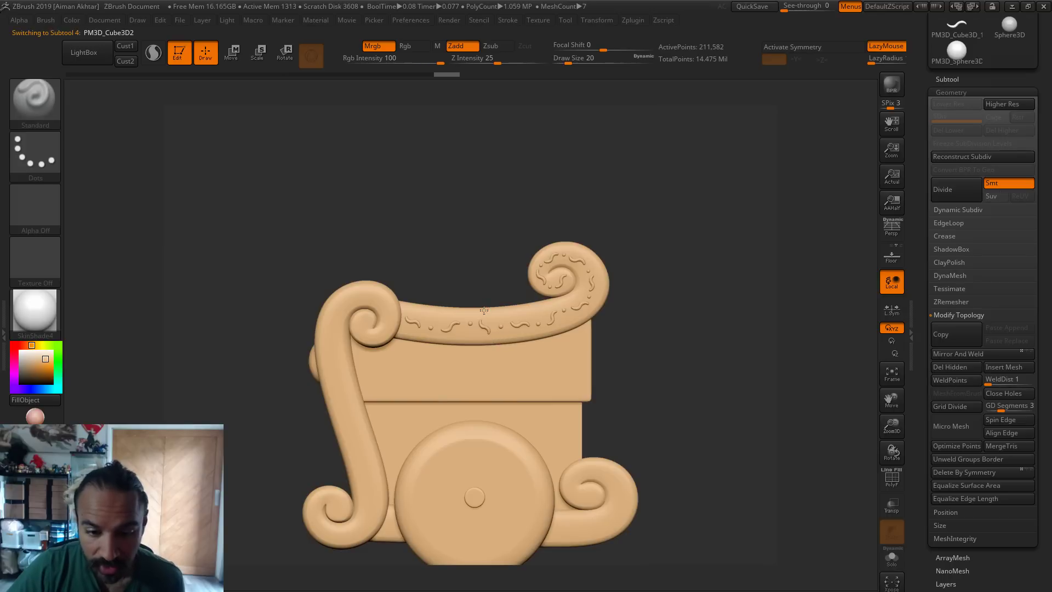
Pick a pink colour (R 229, G 144, B 162), isolate the scrolled side rails' polygroup, fill it, and restore the hidden cart parts
{"action": "left_click_drag", "start_coordinate": [83, 345], "coordinate": [70, 385], "text": "alt"}
{"action": "left_click", "coordinate": [15, 345]}
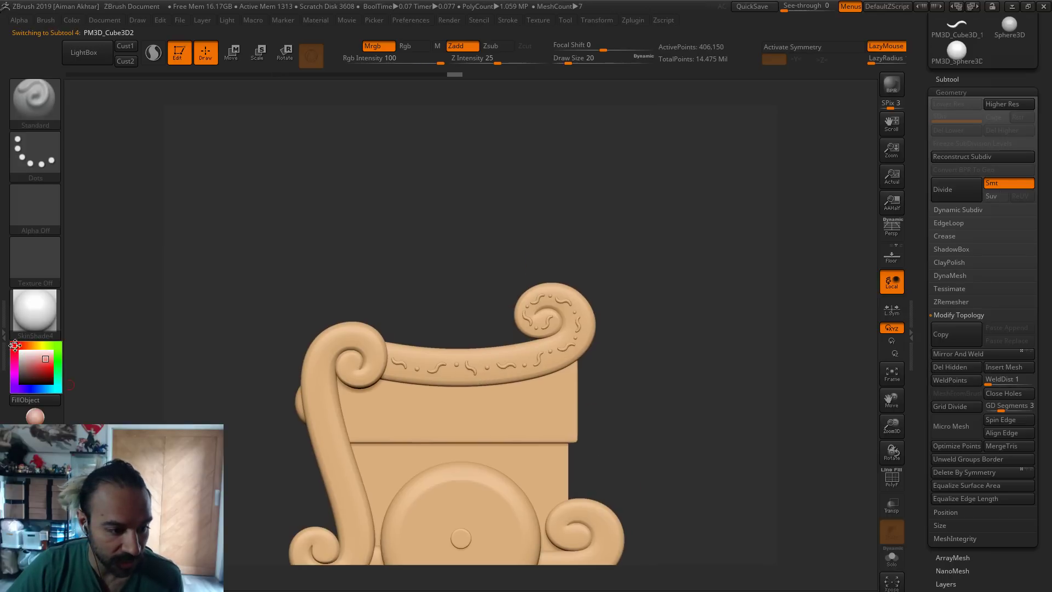
{"action": "left_click", "coordinate": [13, 356]}
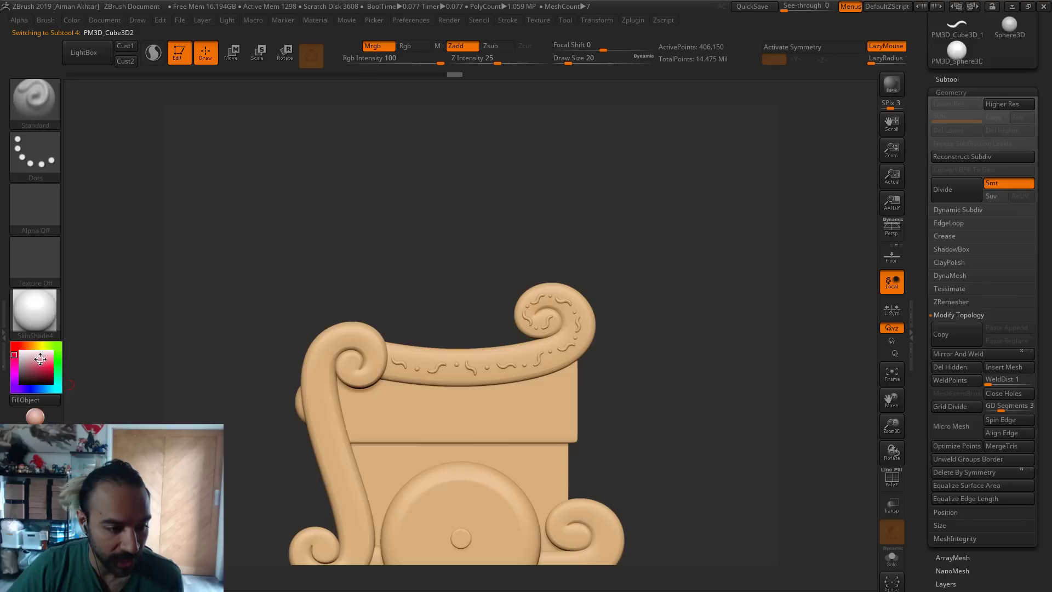
{"action": "left_click", "coordinate": [504, 354], "text": "ctrl+shift"}
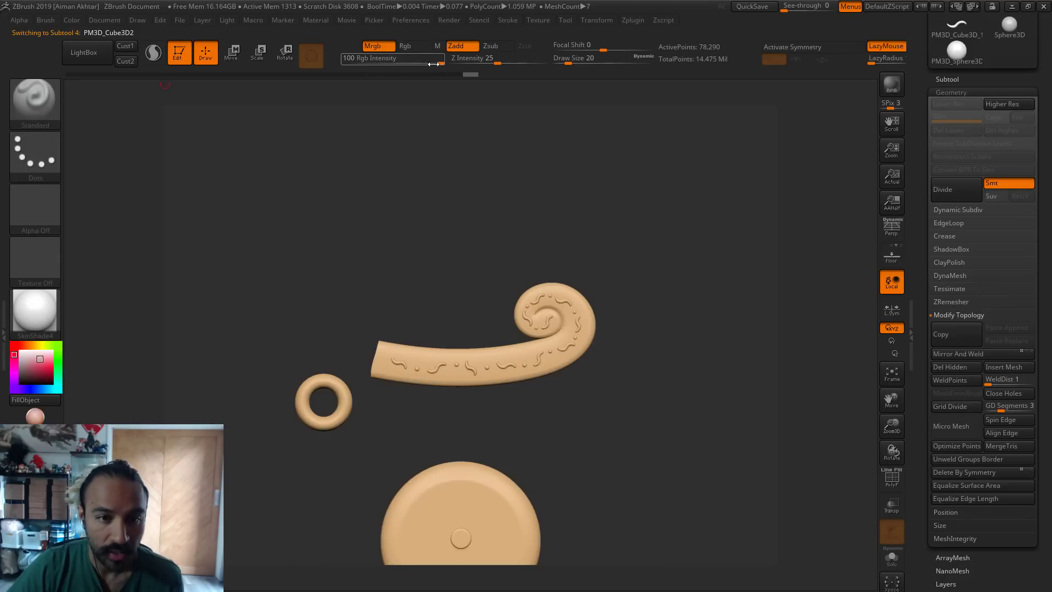
{"action": "left_click", "coordinate": [66, 20]}
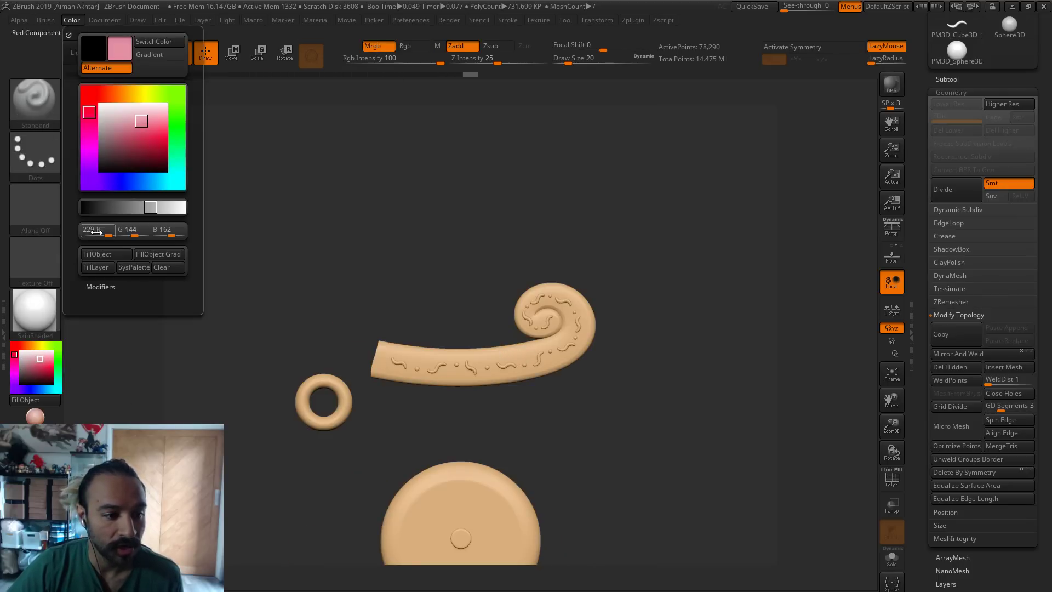
{"action": "left_click", "coordinate": [101, 254]}
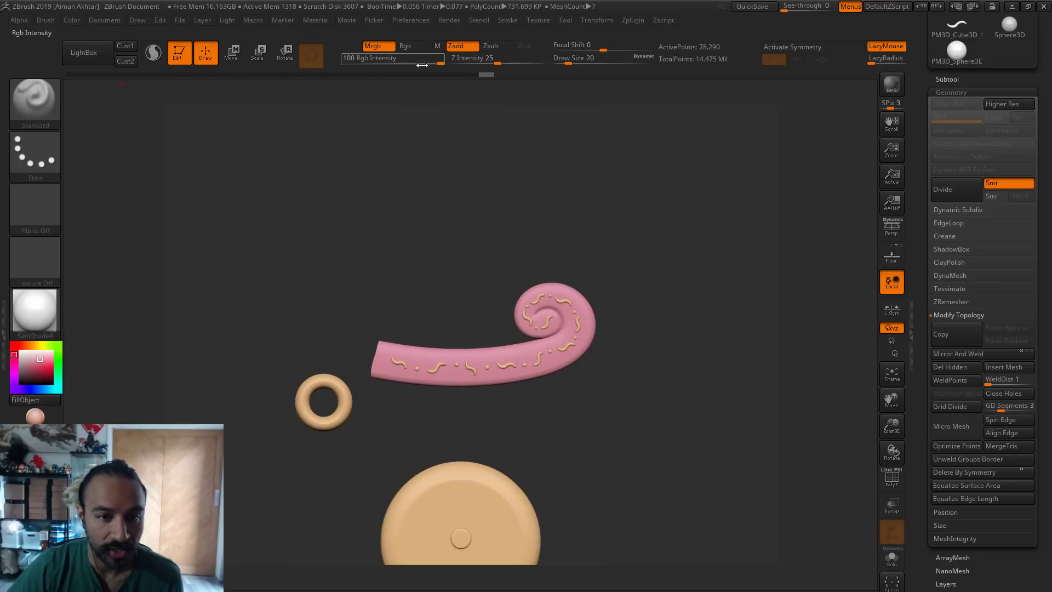
{"action": "left_click", "coordinate": [650, 285], "text": "ctrl+shift"}
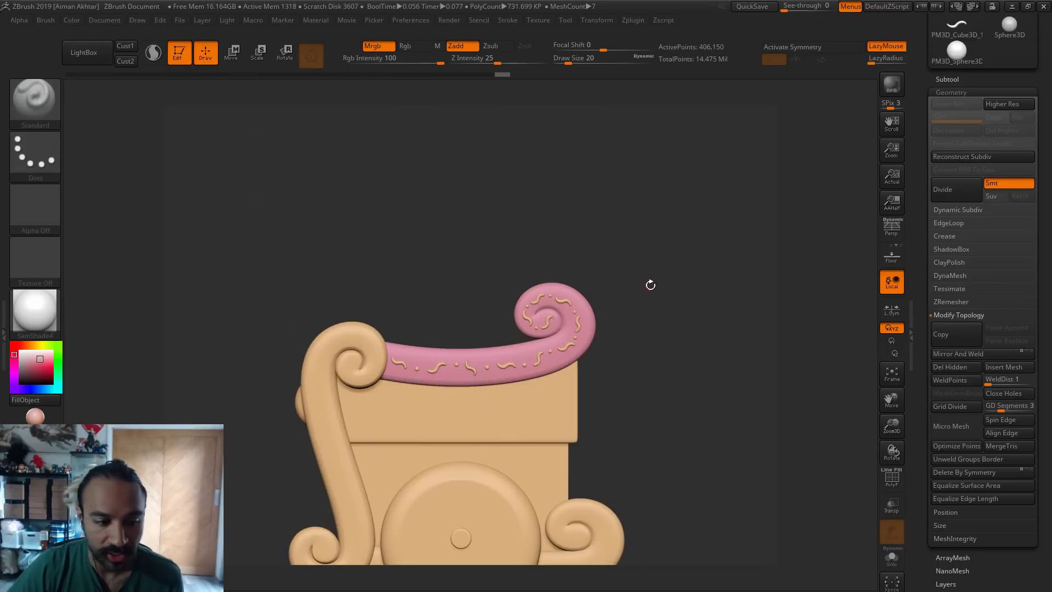
Make the rail ornament subtool with the strands and spheres active and duplicate it
{"action": "mouse_move", "coordinate": [714, 350]}
{"action": "left_mouse_down"}
{"action": "mouse_move", "coordinate": [591, 355]}
{"action": "mouse_move", "coordinate": [702, 360]}
{"action": "left_mouse_up"}
{"action": "left_click_drag", "start_coordinate": [595, 304], "coordinate": [570, 355]}
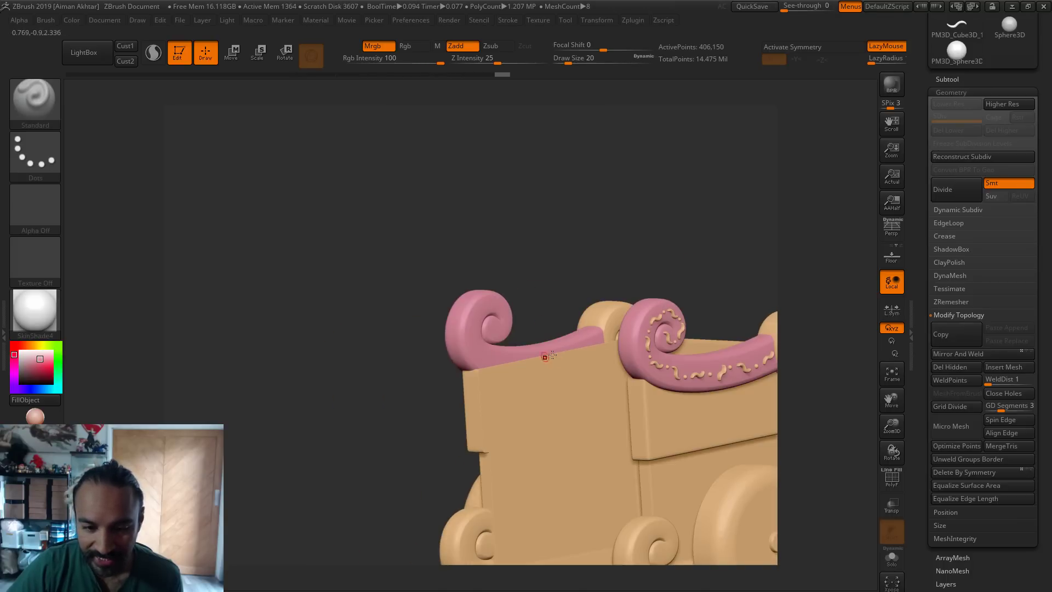
{"action": "left_click_drag", "start_coordinate": [552, 268], "coordinate": [502, 429]}
{"action": "left_click", "coordinate": [509, 400], "text": "alt"}
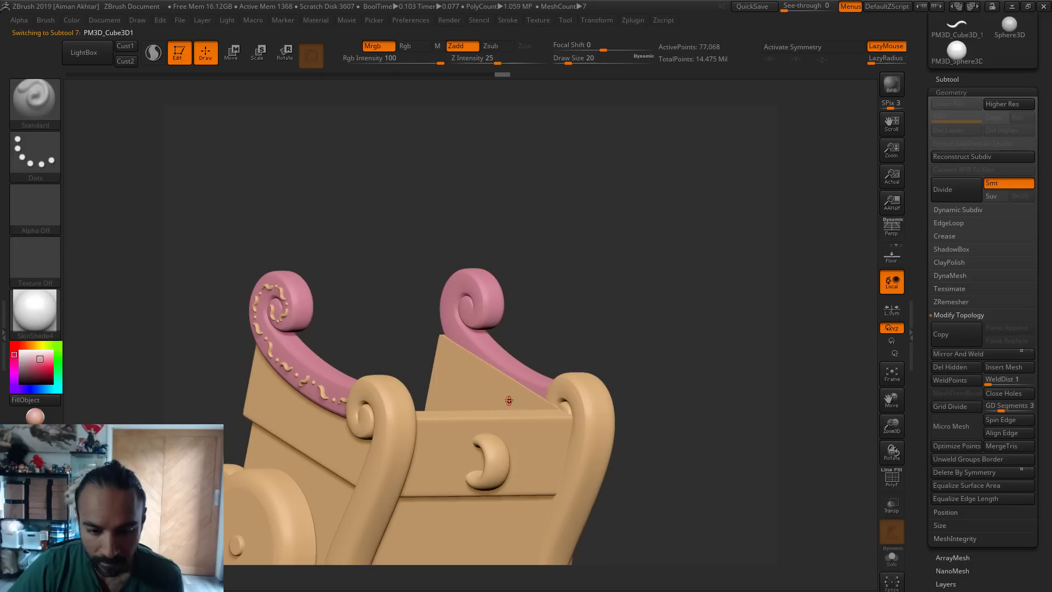
{"action": "left_click", "coordinate": [322, 392], "text": "alt"}
{"action": "left_click", "coordinate": [947, 78]}
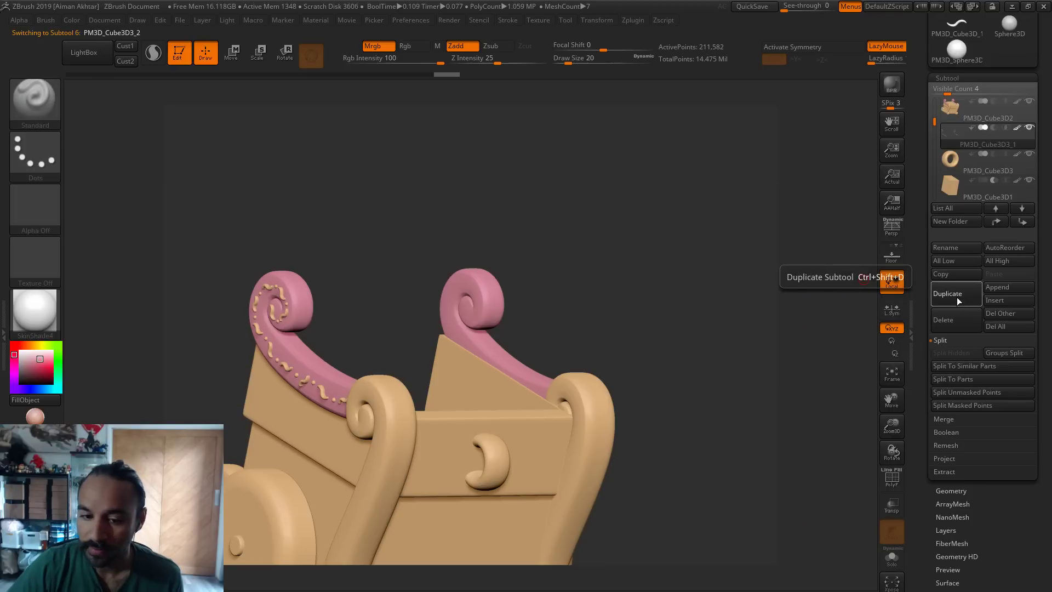
{"action": "left_click", "coordinate": [958, 301]}
Try to shift the duplicated ornaments sideways with X symmetry on, undo the move, and turn symmetry back off
{"action": "left_click", "coordinate": [232, 52]}
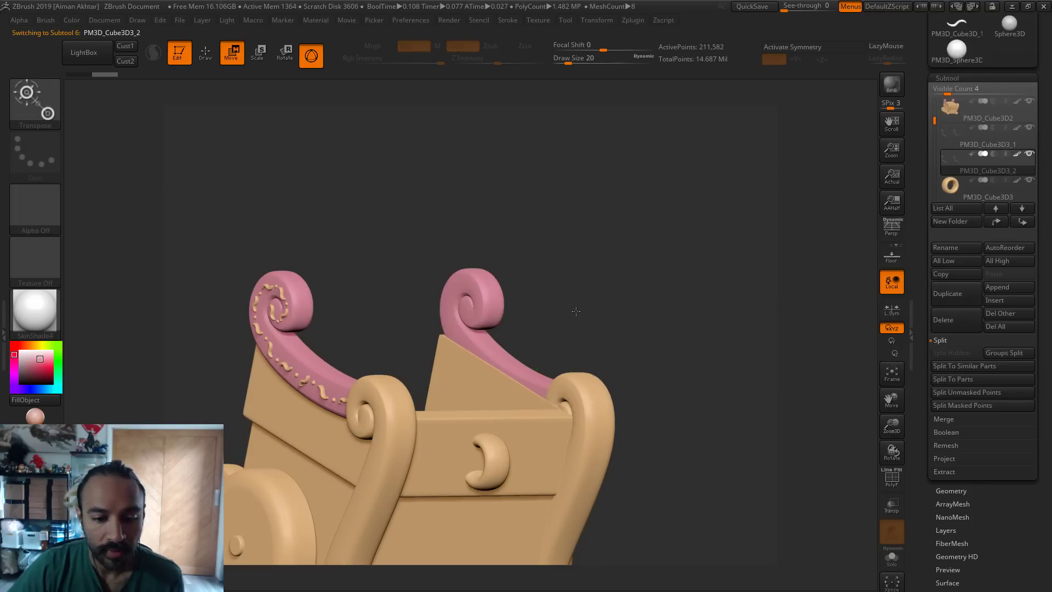
{"action": "left_click_drag", "start_coordinate": [575, 307], "coordinate": [391, 395]}
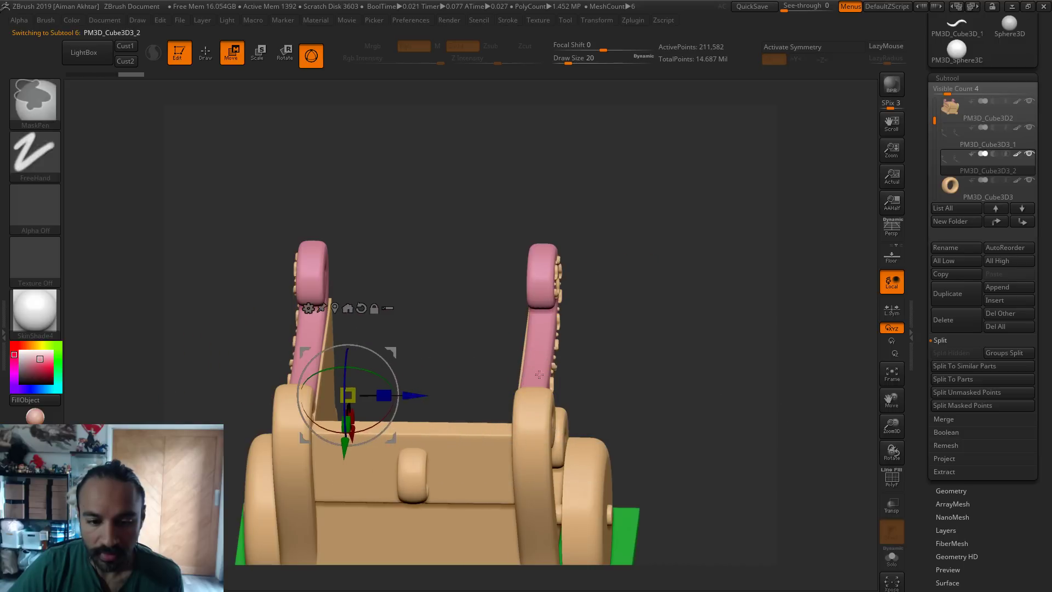
{"action": "key", "text": "ctrl+z"}
{"action": "key", "text": "x"}
{"action": "left_click_drag", "start_coordinate": [622, 399], "coordinate": [677, 405]}
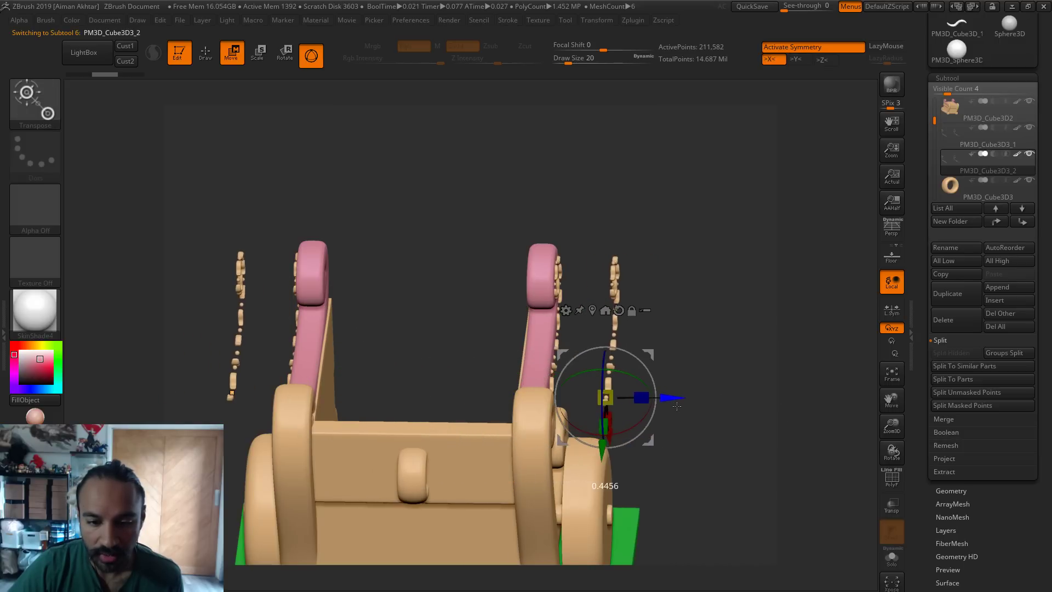
{"action": "key", "text": "ctrl+z"}
{"action": "key", "text": "x"}
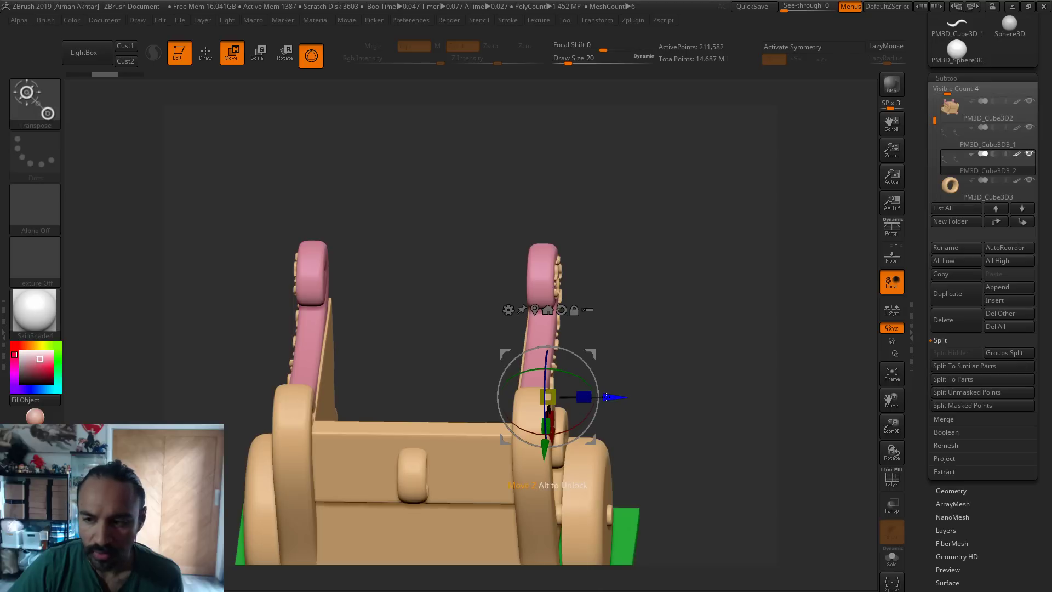
{"action": "left_click_drag", "start_coordinate": [606, 397], "coordinate": [578, 398]}
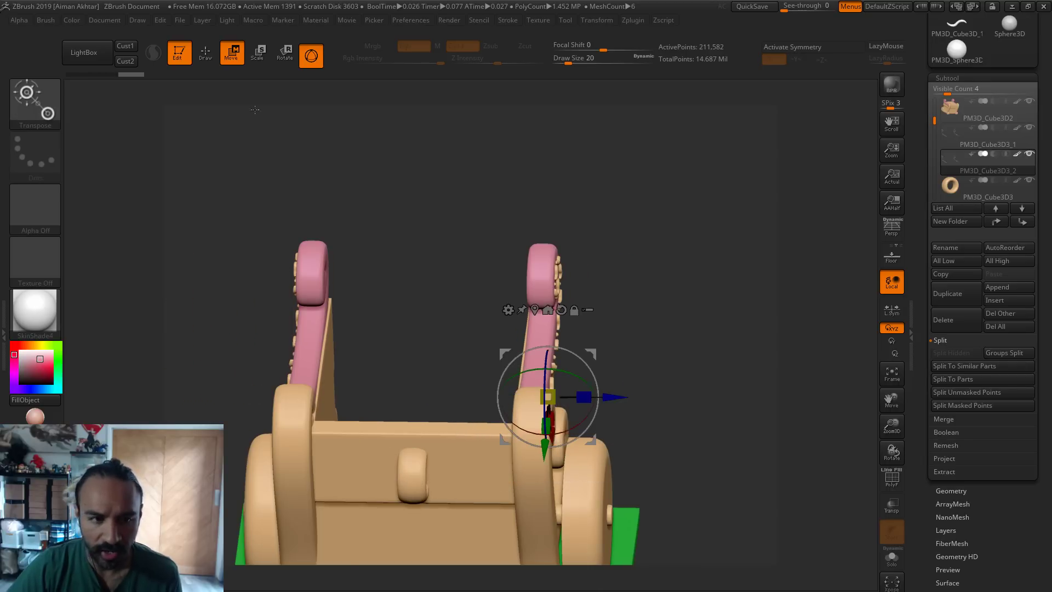
Solo the duplicated ornaments and delete the set on the right rail, keeping only the left rail's strands and spheres
{"action": "left_click", "coordinate": [311, 56]}
{"action": "left_click_drag", "start_coordinate": [542, 344], "coordinate": [841, 352]}
{"action": "left_click", "coordinate": [897, 569]}
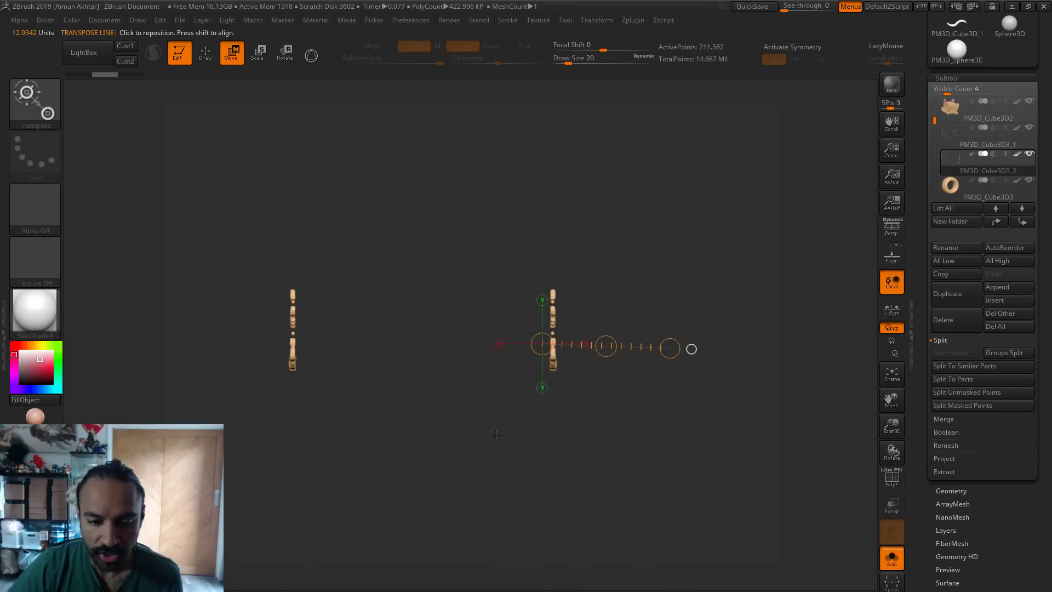
{"action": "key", "text": "q"}
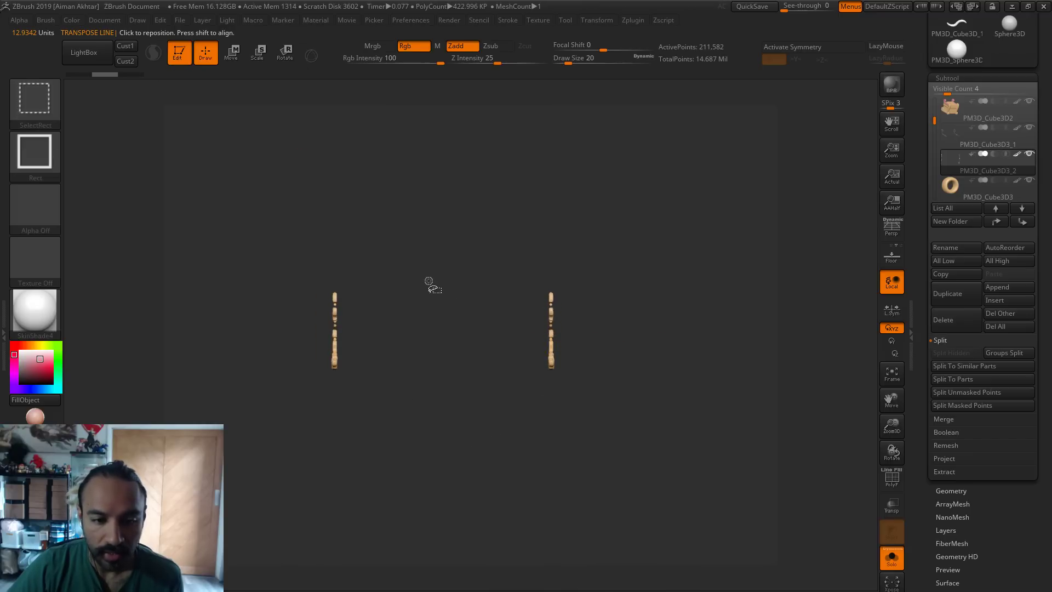
{"action": "left_click_drag", "start_coordinate": [425, 235], "coordinate": [278, 406], "text": "ctrl+shift"}
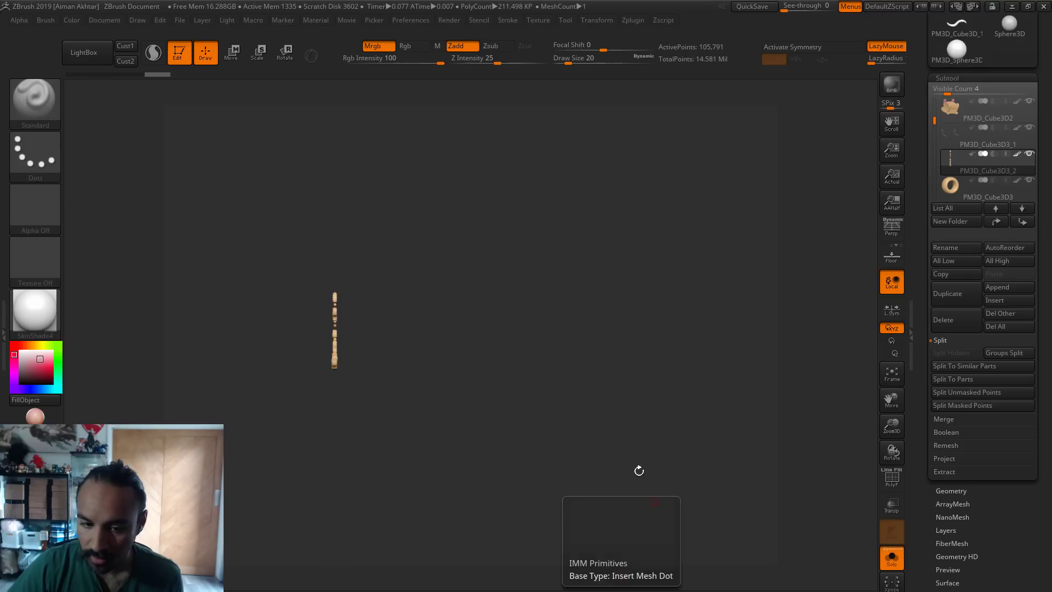
Move the remaining ornament set straight across with a transpose line to just outside the right rail, and leave Solo mode
{"action": "left_click", "coordinate": [239, 49]}
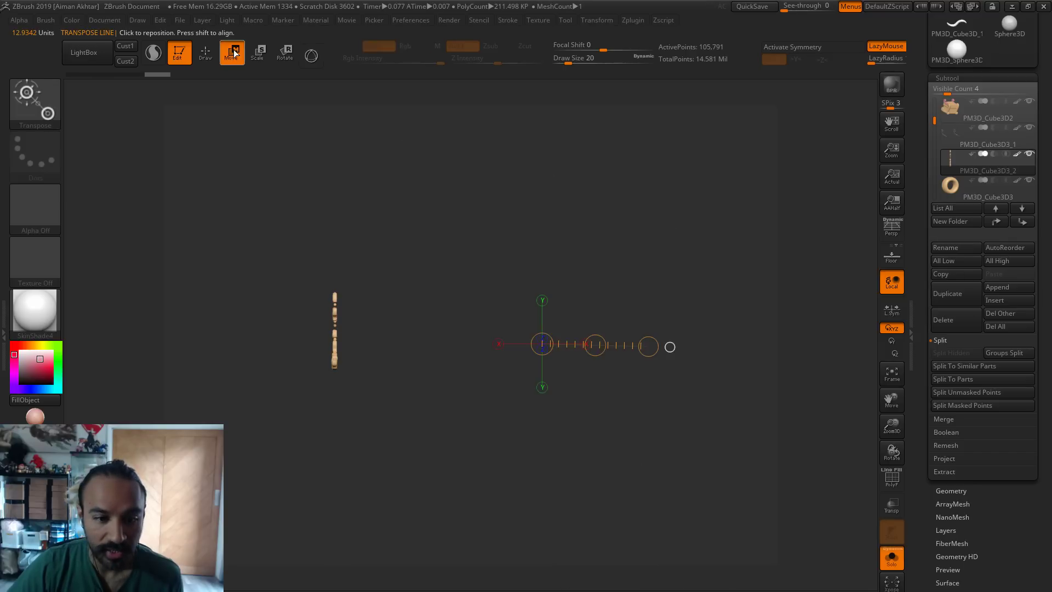
{"action": "left_click_drag", "start_coordinate": [336, 346], "coordinate": [593, 346]}
{"action": "left_click_drag", "start_coordinate": [467, 348], "coordinate": [751, 317]}
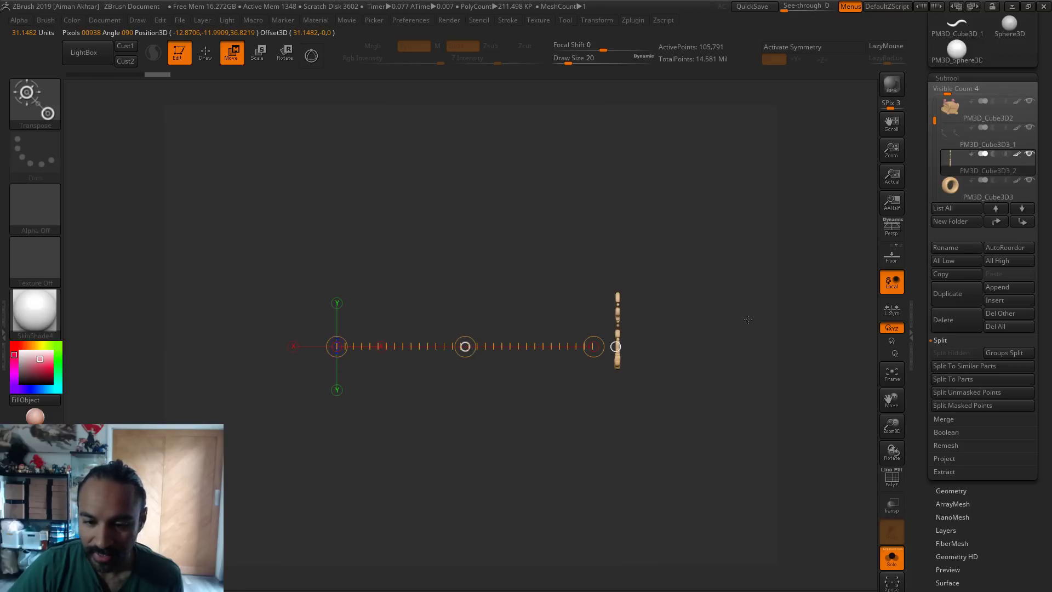
{"action": "left_click", "coordinate": [892, 557]}
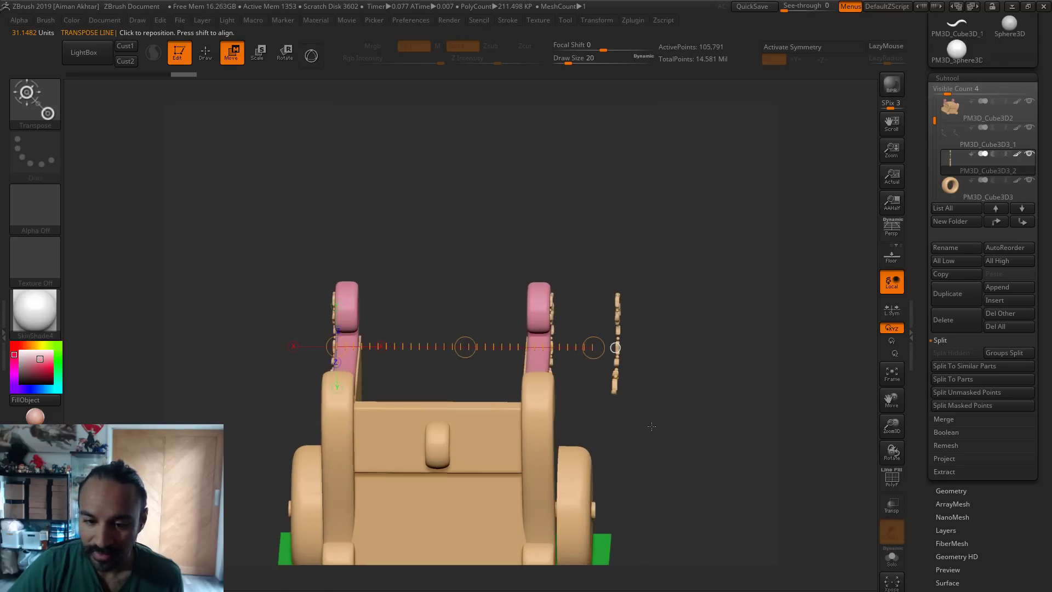
{"action": "left_click_drag", "start_coordinate": [654, 434], "coordinate": [675, 482]}
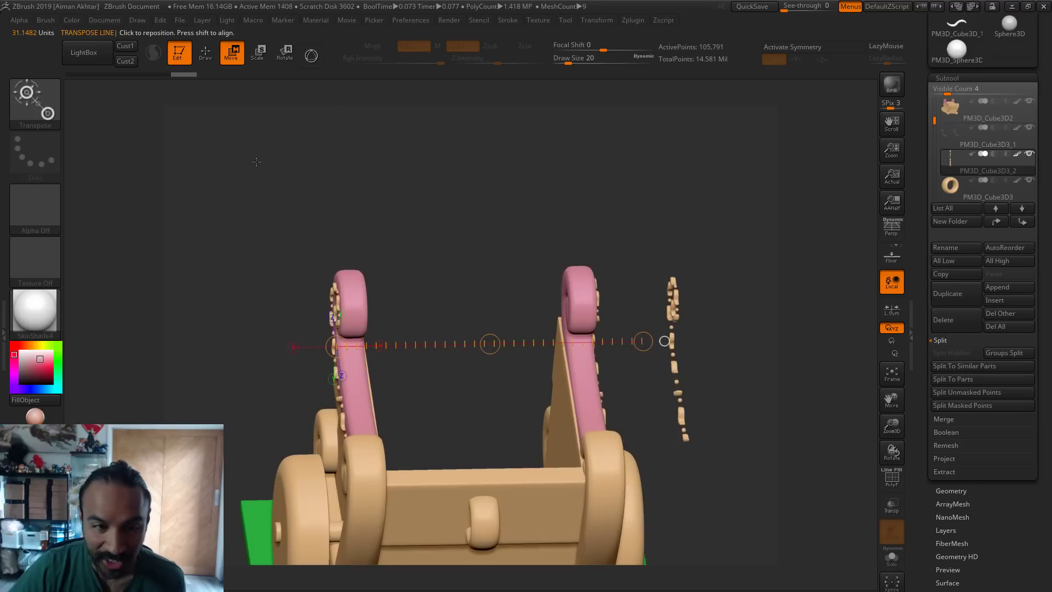
Make the PM3D_Cube3D1 box active and temporarily switch it from subtractive to additive to examine its full shape inside the cart
{"action": "key", "text": "q"}
{"action": "left_click", "coordinate": [563, 387], "text": "alt"}
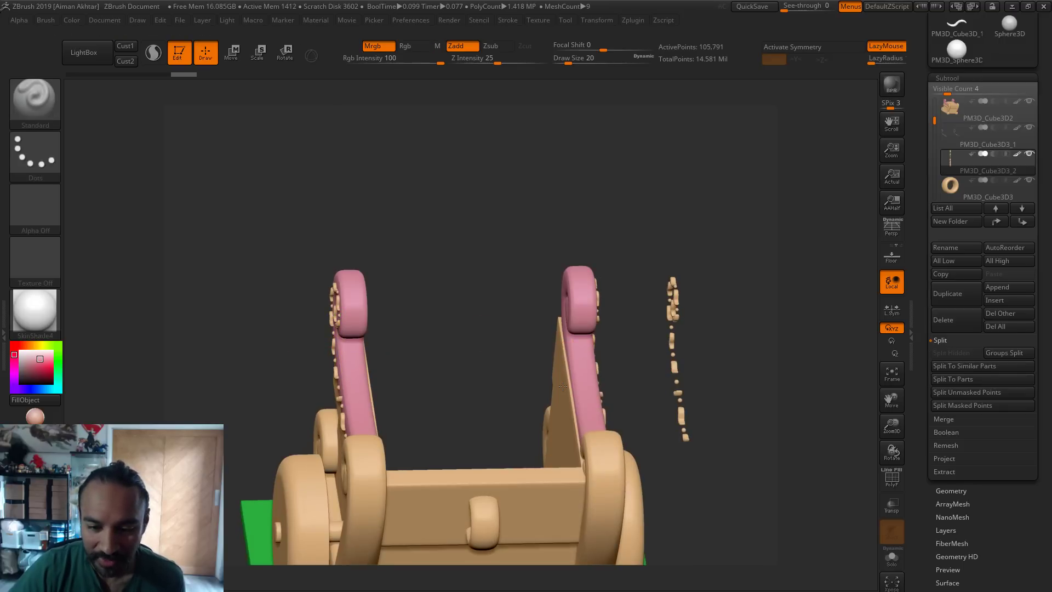
{"action": "left_click_drag", "start_coordinate": [627, 375], "coordinate": [570, 308]}
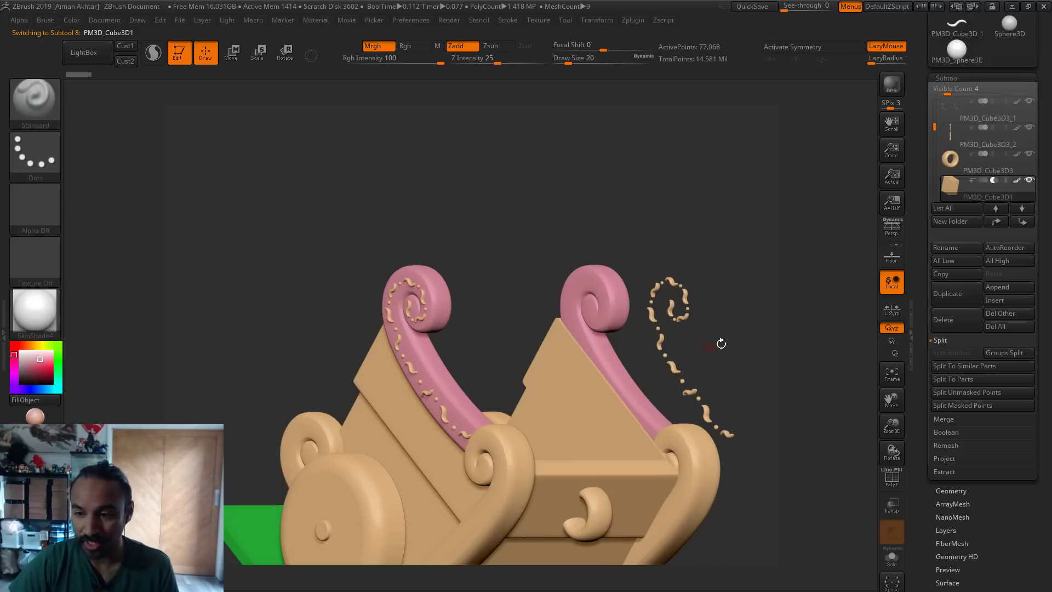
{"action": "mouse_move", "coordinate": [935, 127]}
{"action": "left_mouse_down"}
{"action": "mouse_move", "coordinate": [939, 160]}
{"action": "mouse_move", "coordinate": [941, 128]}
{"action": "left_mouse_up"}
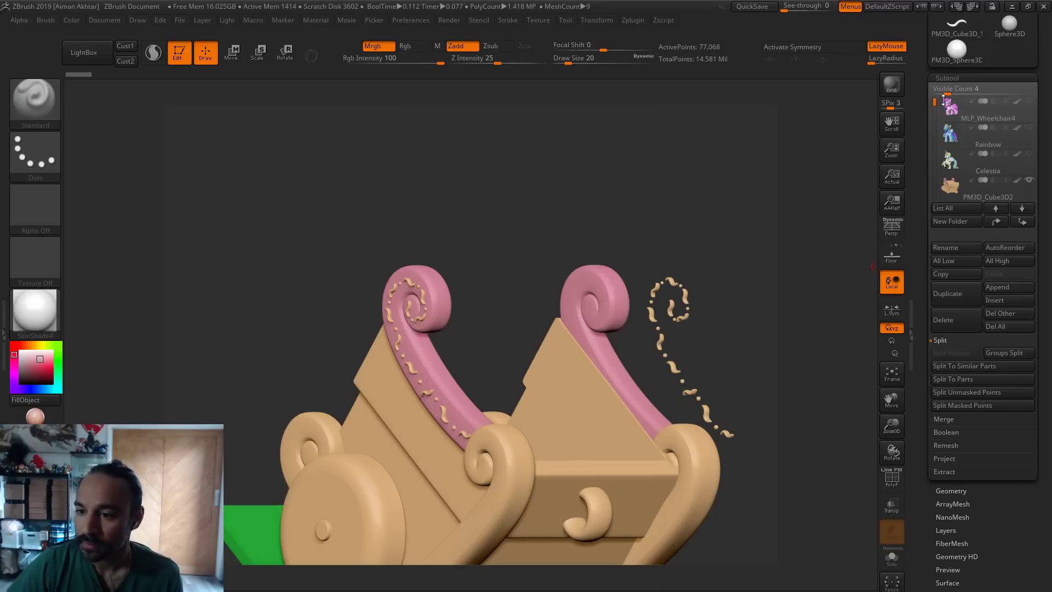
{"action": "mouse_move", "coordinate": [943, 122]}
{"action": "left_mouse_down"}
{"action": "mouse_move", "coordinate": [942, 133]}
{"action": "mouse_move", "coordinate": [938, 104]}
{"action": "mouse_move", "coordinate": [934, 157]}
{"action": "mouse_move", "coordinate": [934, 138]}
{"action": "left_mouse_up"}
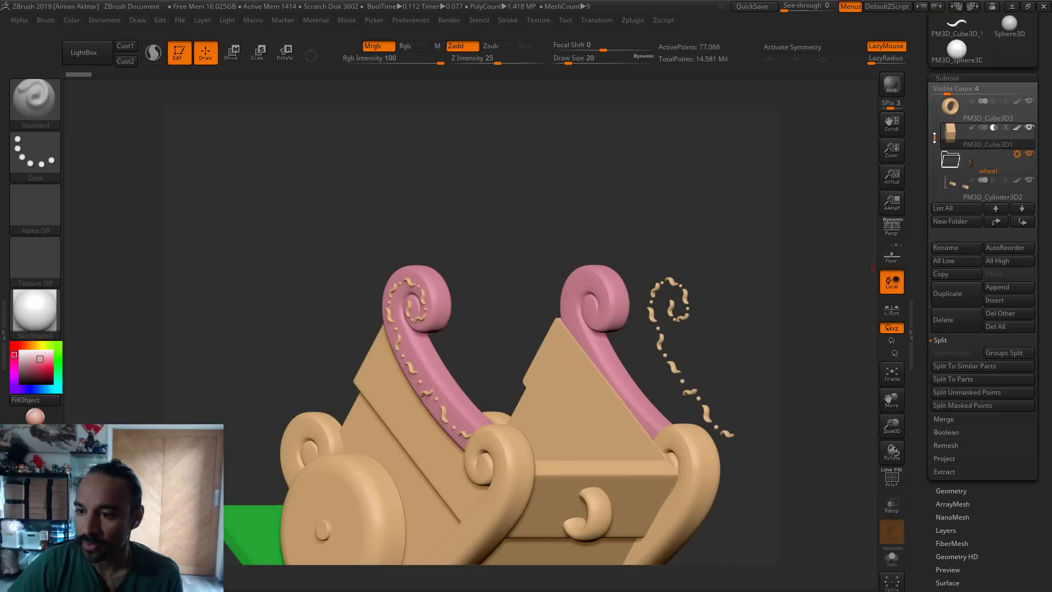
{"action": "mouse_move", "coordinate": [954, 154]}
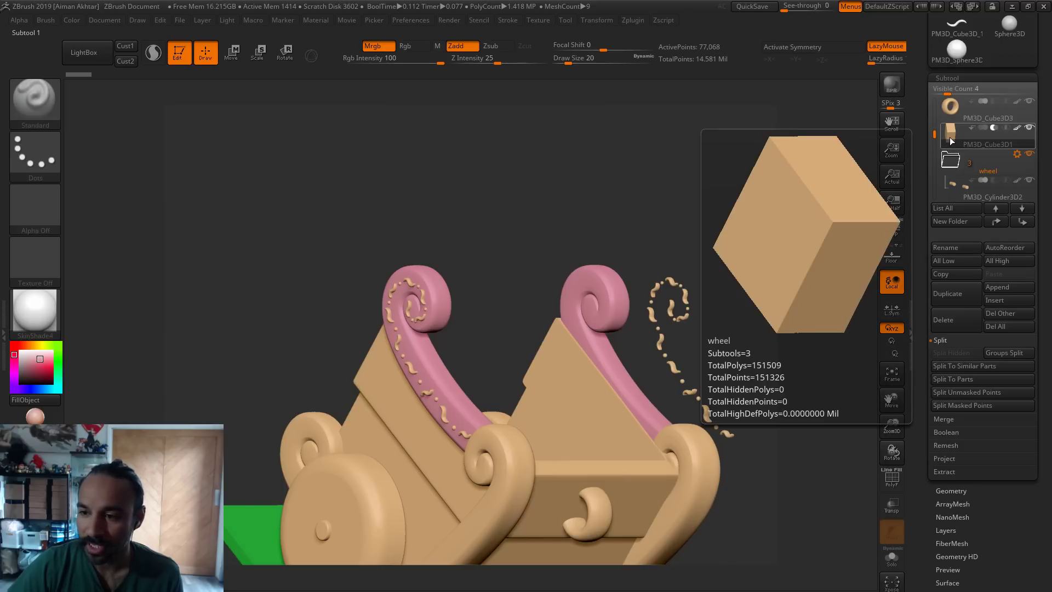
{"action": "left_click", "coordinate": [986, 126]}
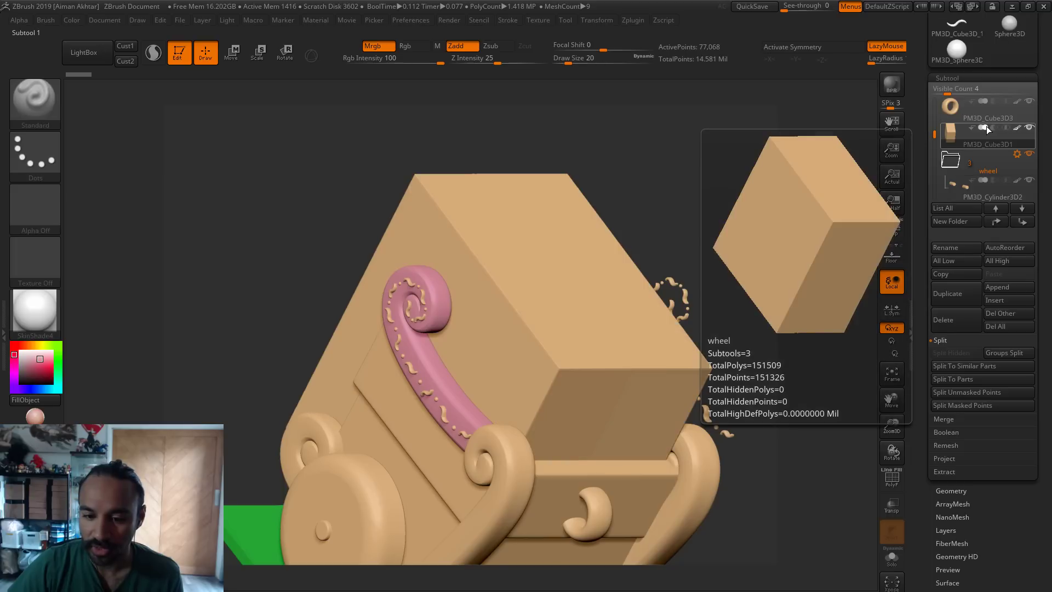
{"action": "left_click_drag", "start_coordinate": [726, 350], "coordinate": [719, 351], "text": "alt"}
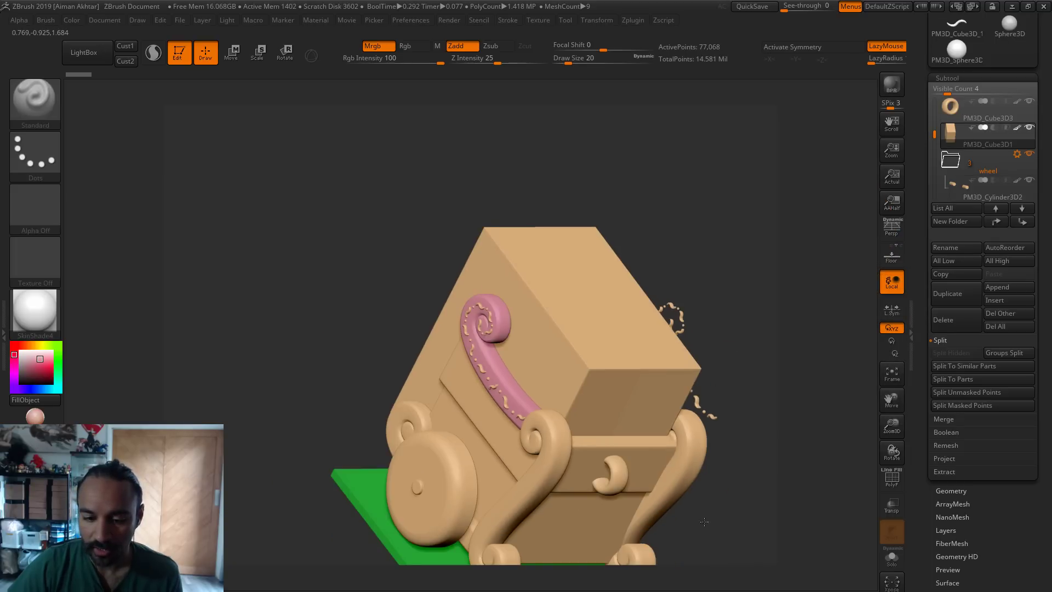
{"action": "left_click_drag", "start_coordinate": [704, 521], "coordinate": [739, 418]}
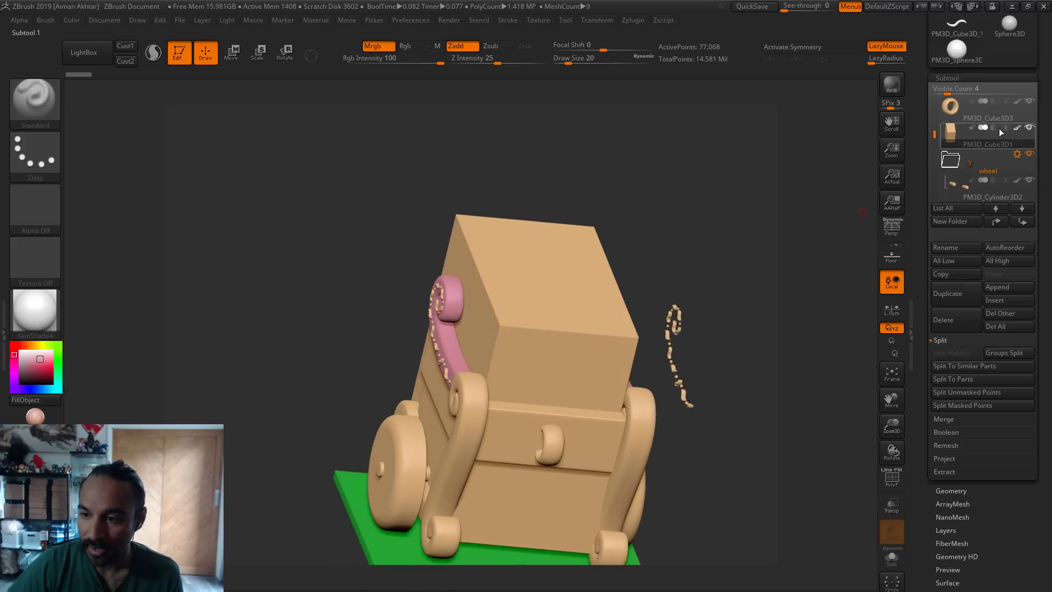
{"action": "left_click", "coordinate": [993, 128]}
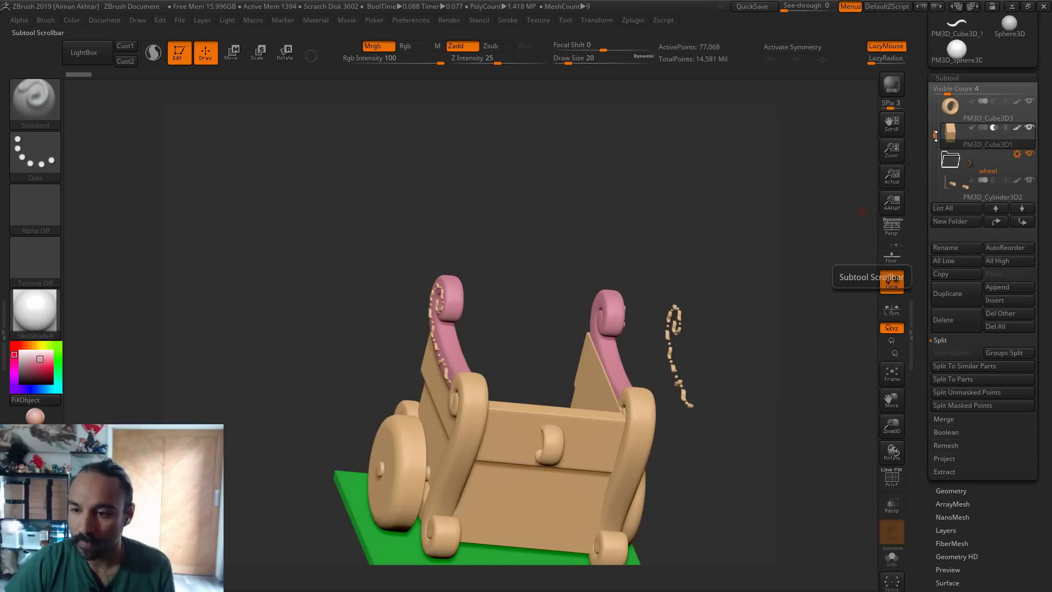
Isolate the pink scrolled rails in PM3D_Cube3D2 and split them from the cart body with Split Hidden
{"action": "left_click_drag", "start_coordinate": [936, 135], "coordinate": [941, 118]}
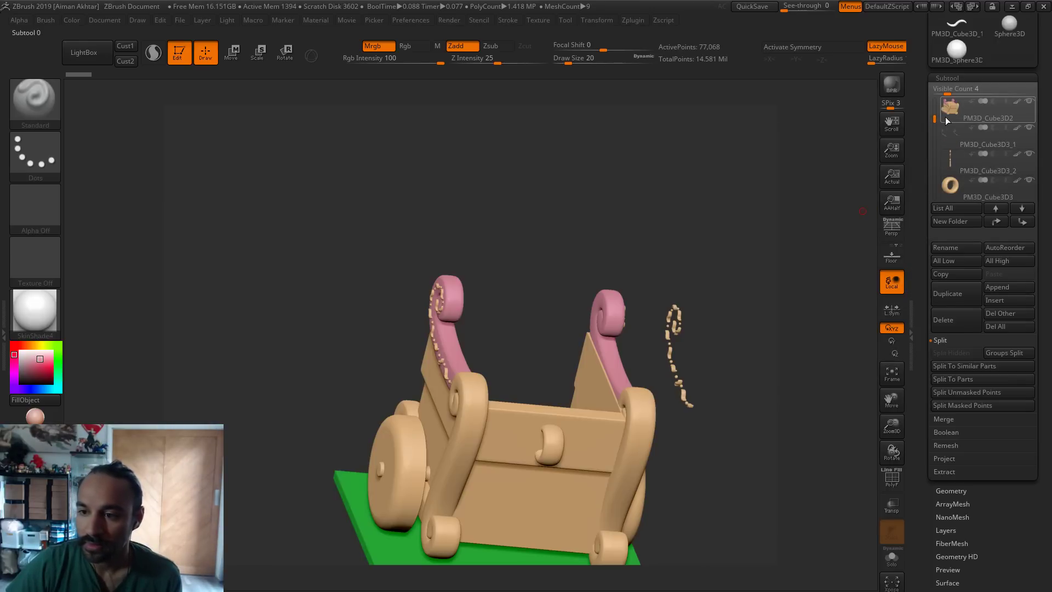
{"action": "left_click", "coordinate": [945, 117]}
{"action": "left_click", "coordinate": [620, 327], "text": "ctrl+shift"}
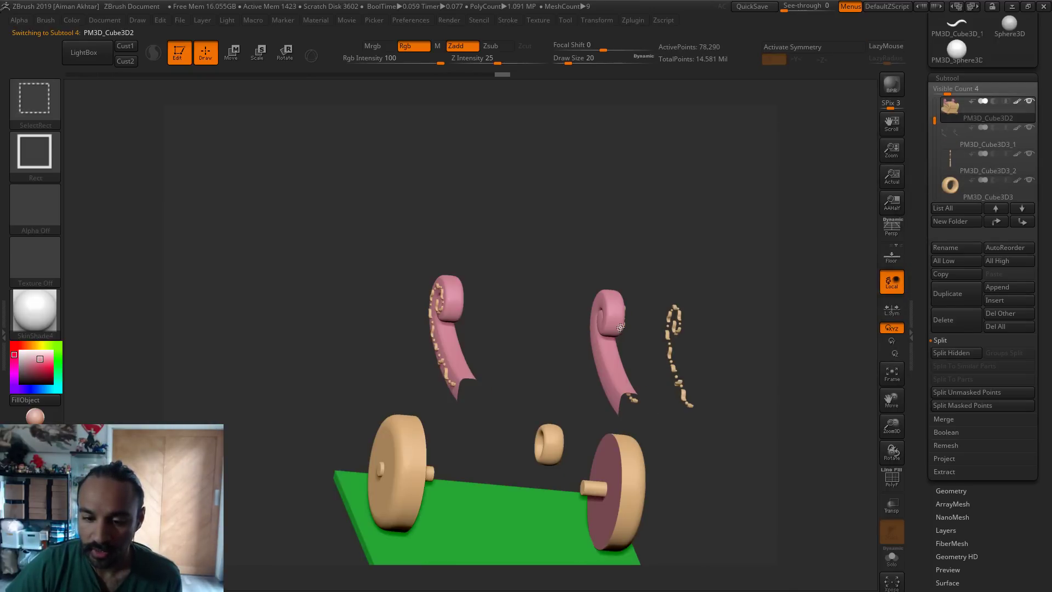
{"action": "left_click", "coordinate": [950, 353]}
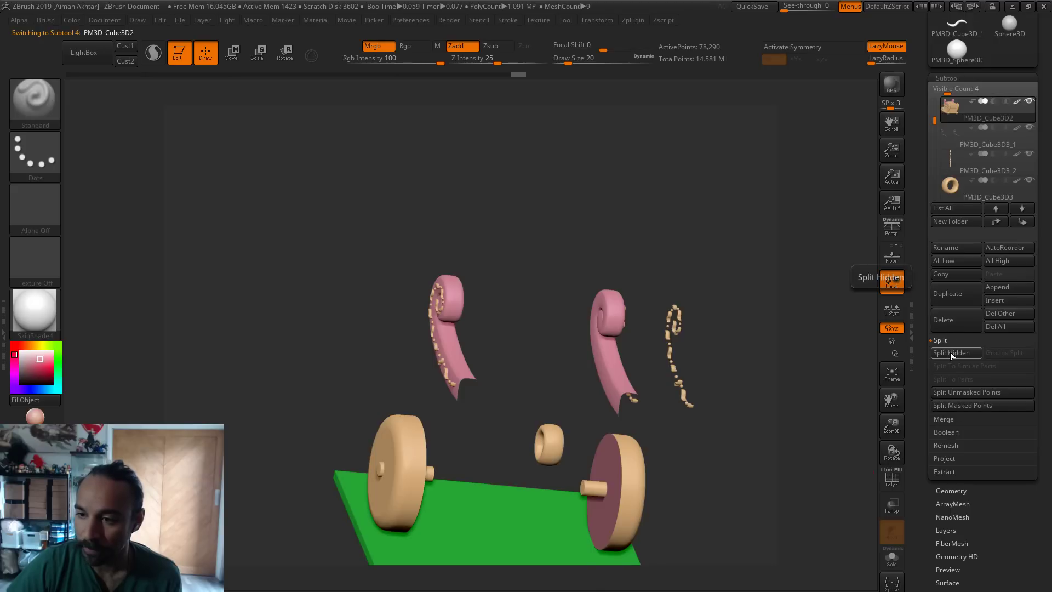
Move the pink rails' subtool and the copied ornament subtool PM3D_Cube3D3_2 below the PM3D_Cube3D1 box in the subtool order
{"action": "left_click", "coordinate": [1022, 222], "text": "shift"}
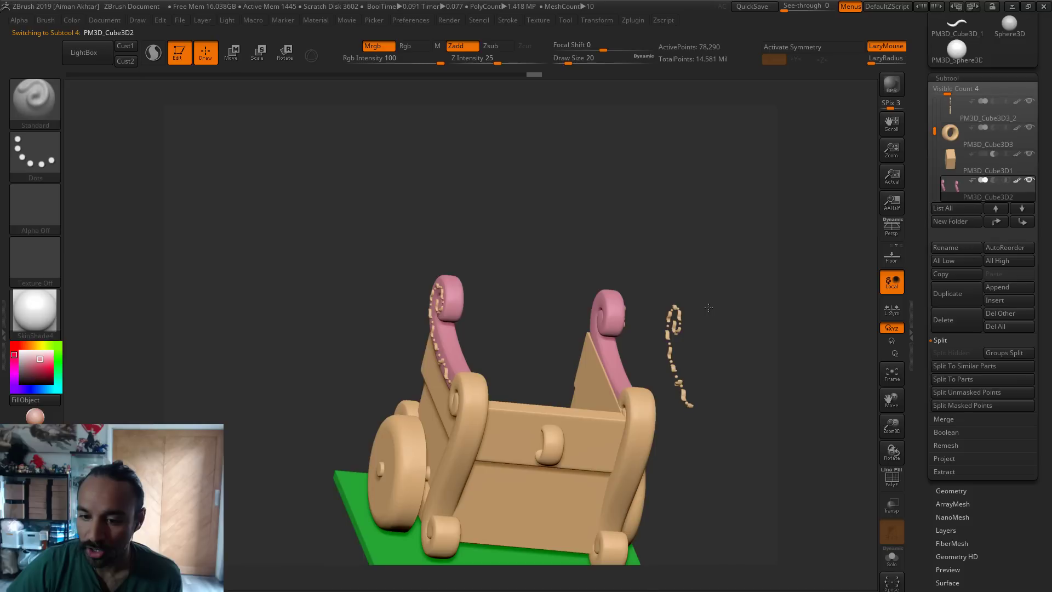
{"action": "left_click", "coordinate": [680, 318], "text": "alt"}
{"action": "left_click", "coordinate": [1023, 222]}
{"action": "left_click", "coordinate": [1023, 222]}
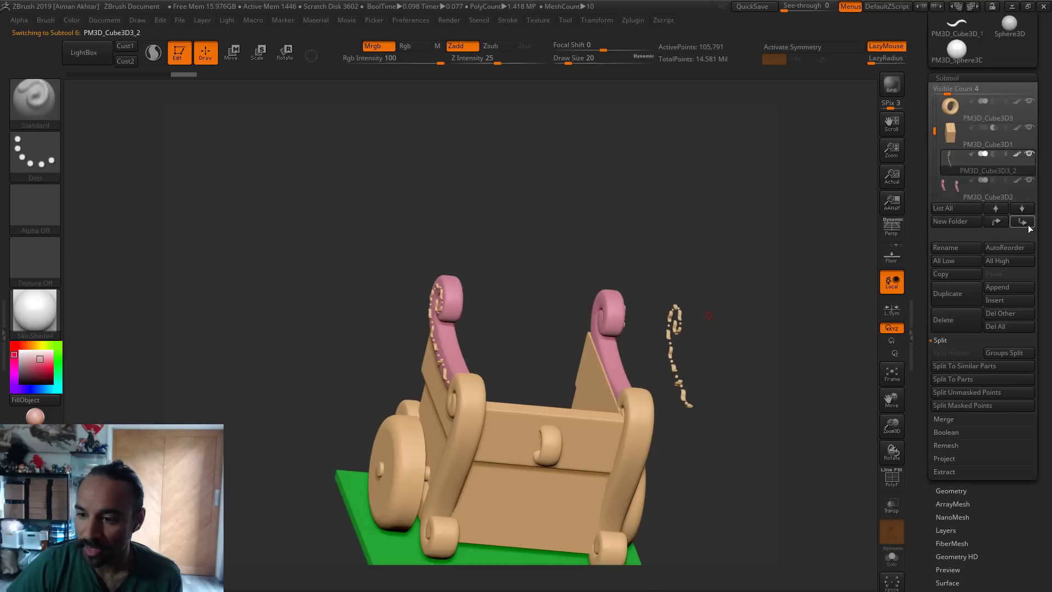
Move the copied ornaments PM3D_Cube3D3_2 below the pink rails in the subtool order and slide them across to the right rail's inner side
{"action": "left_click", "coordinate": [1023, 222]}
{"action": "left_click_drag", "start_coordinate": [723, 315], "coordinate": [720, 353]}
{"action": "left_click", "coordinate": [230, 53]}
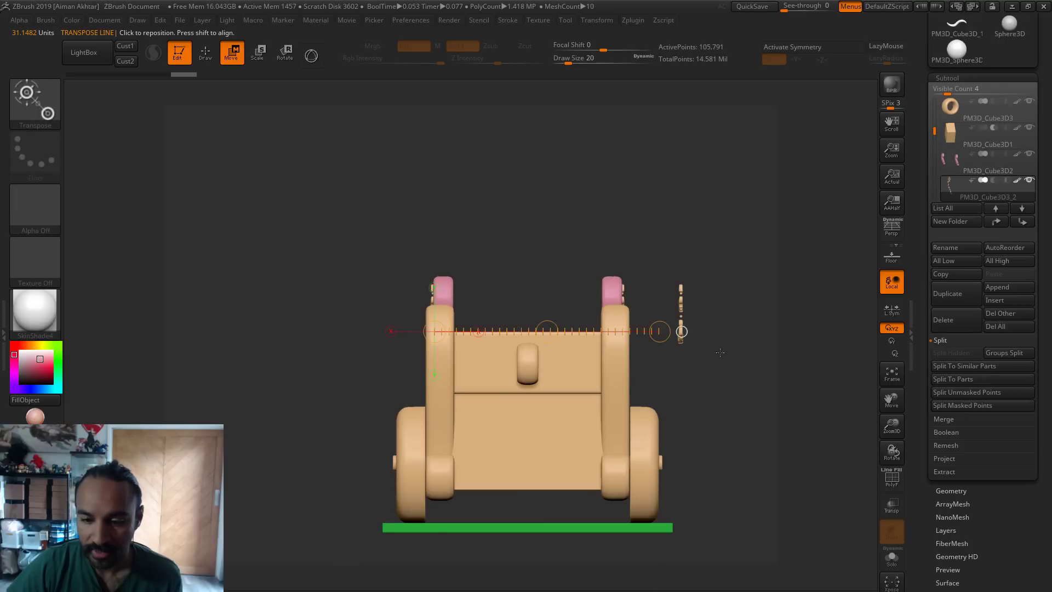
{"action": "left_click_drag", "start_coordinate": [548, 332], "coordinate": [416, 329]}
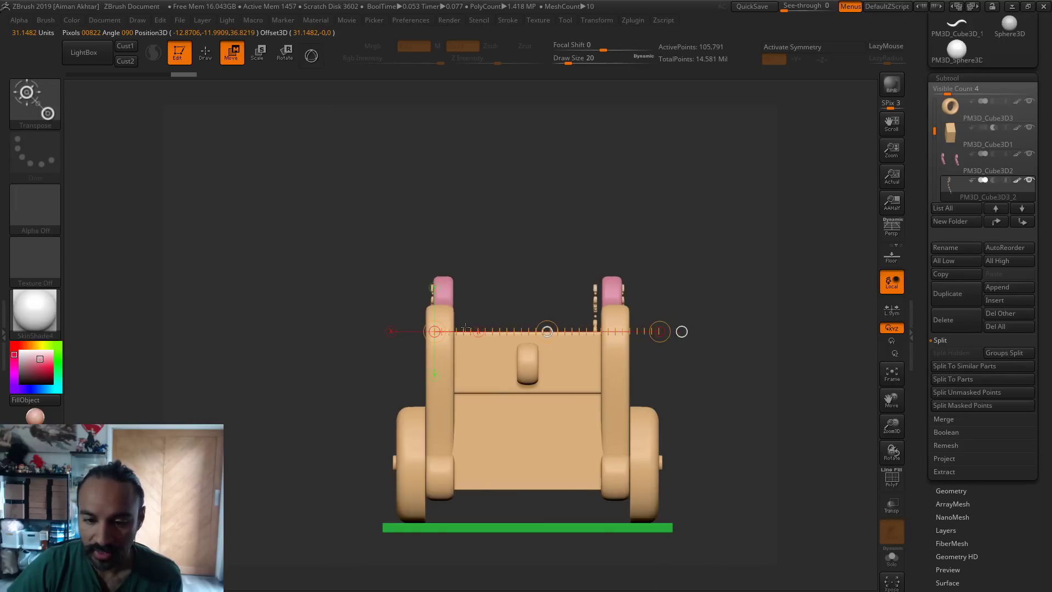
{"action": "left_click_drag", "start_coordinate": [729, 329], "coordinate": [761, 332]}
{"action": "left_click_drag", "start_coordinate": [666, 279], "coordinate": [674, 282], "text": "alt"}
{"action": "left_click_drag", "start_coordinate": [623, 256], "coordinate": [580, 291]}
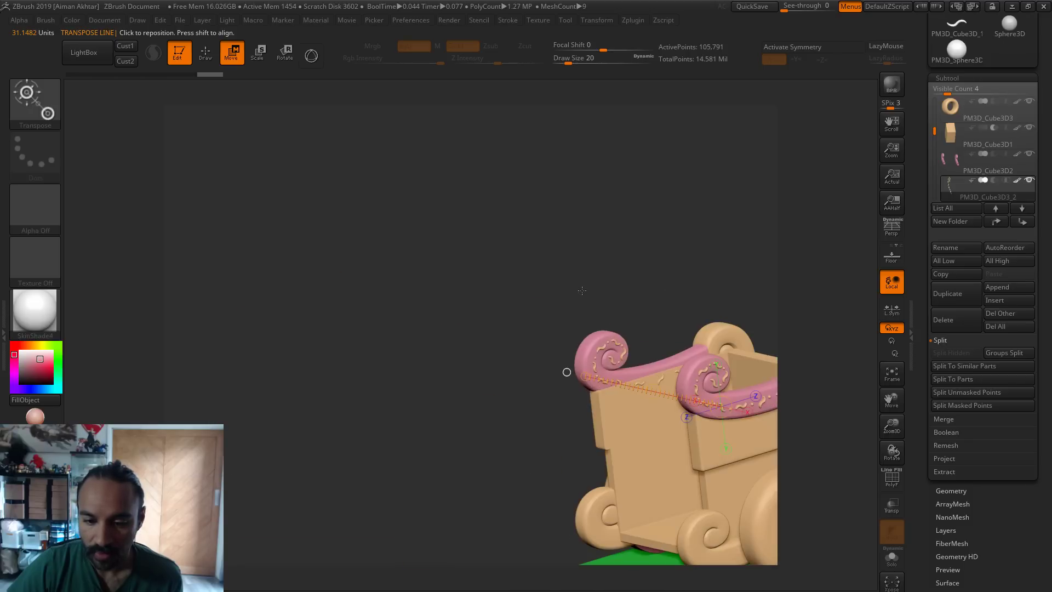
{"action": "left_click_drag", "start_coordinate": [623, 252], "coordinate": [630, 305]}
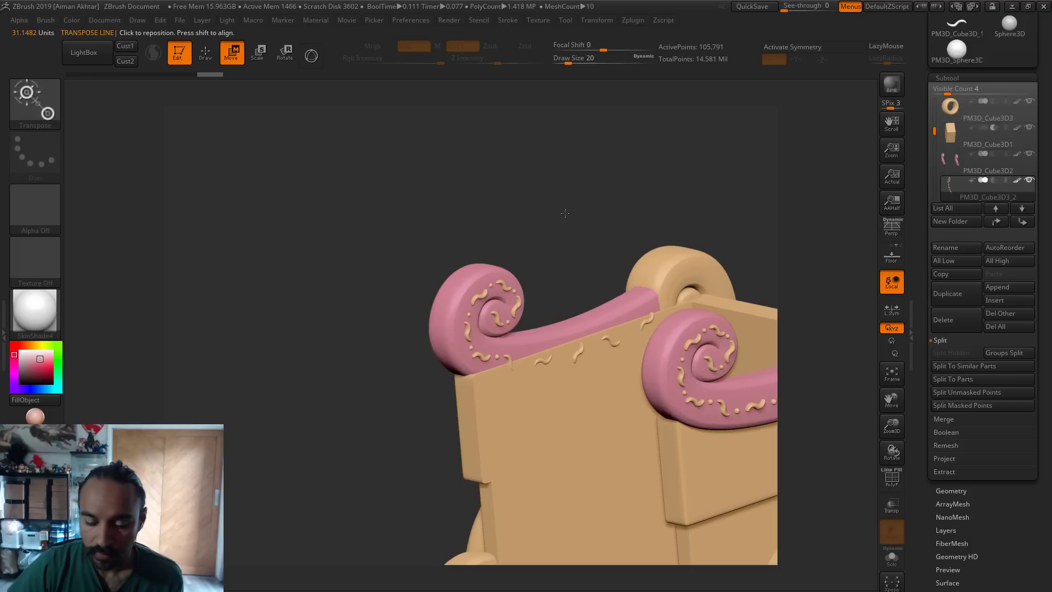
Fine-tune the copied ornaments' sideways position against the rail's inner face using a short horizontal transpose line
{"action": "left_click_drag", "start_coordinate": [575, 216], "coordinate": [365, 166], "text": "alt"}
{"action": "left_click_drag", "start_coordinate": [515, 226], "coordinate": [591, 228], "text": "alt"}
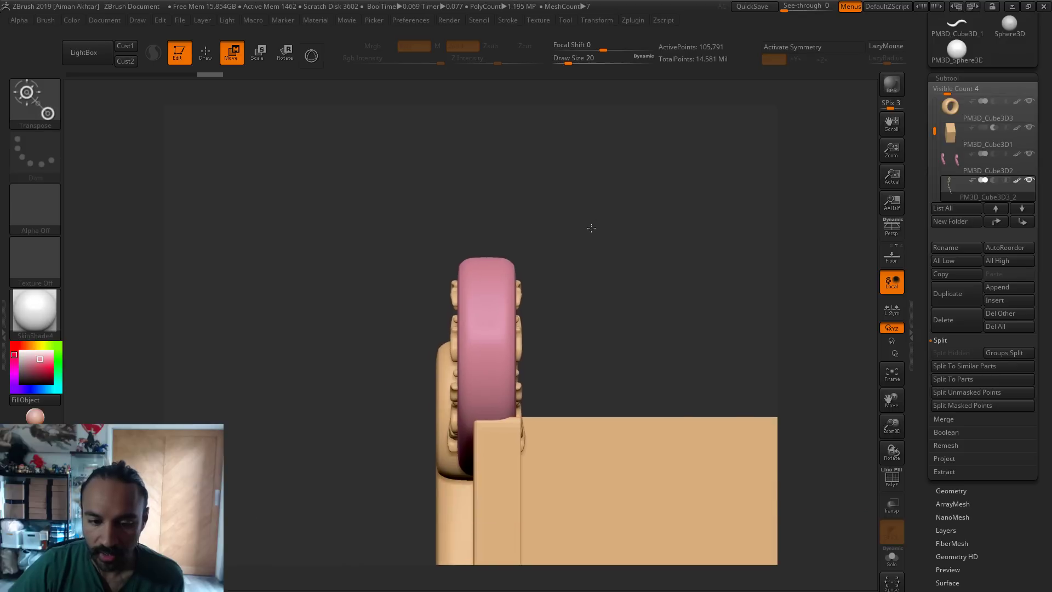
{"action": "left_click_drag", "start_coordinate": [602, 298], "coordinate": [802, 303], "text": "shift"}
{"action": "left_click_drag", "start_coordinate": [615, 255], "coordinate": [643, 362], "text": "alt"}
{"action": "left_click_drag", "start_coordinate": [454, 293], "coordinate": [601, 294]}
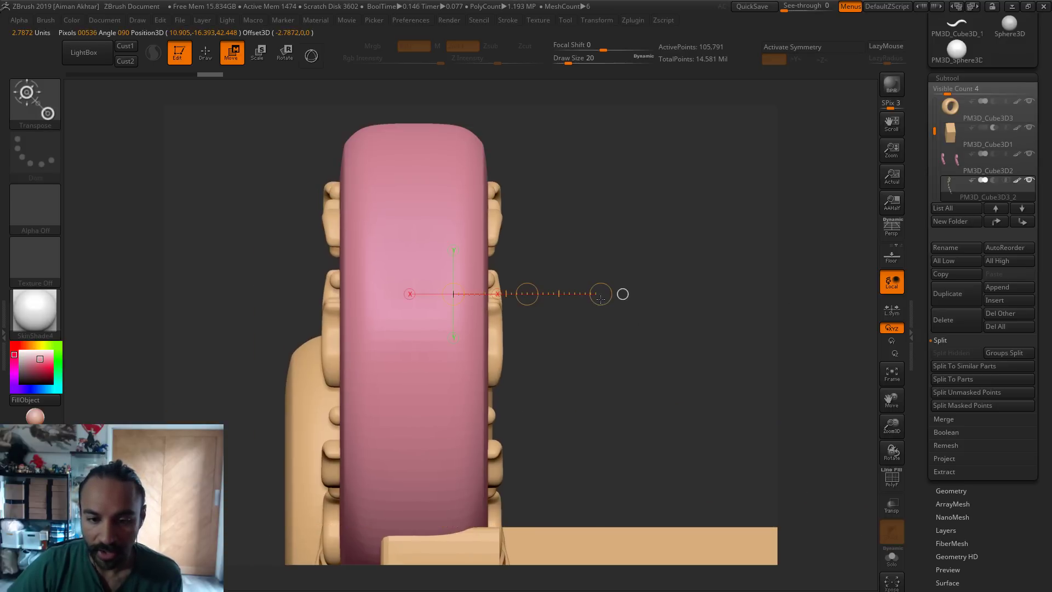
{"action": "mouse_move", "coordinate": [533, 295]}
{"action": "left_mouse_down"}
{"action": "mouse_move", "coordinate": [545, 295]}
{"action": "mouse_move", "coordinate": [526, 294]}
{"action": "left_mouse_up"}
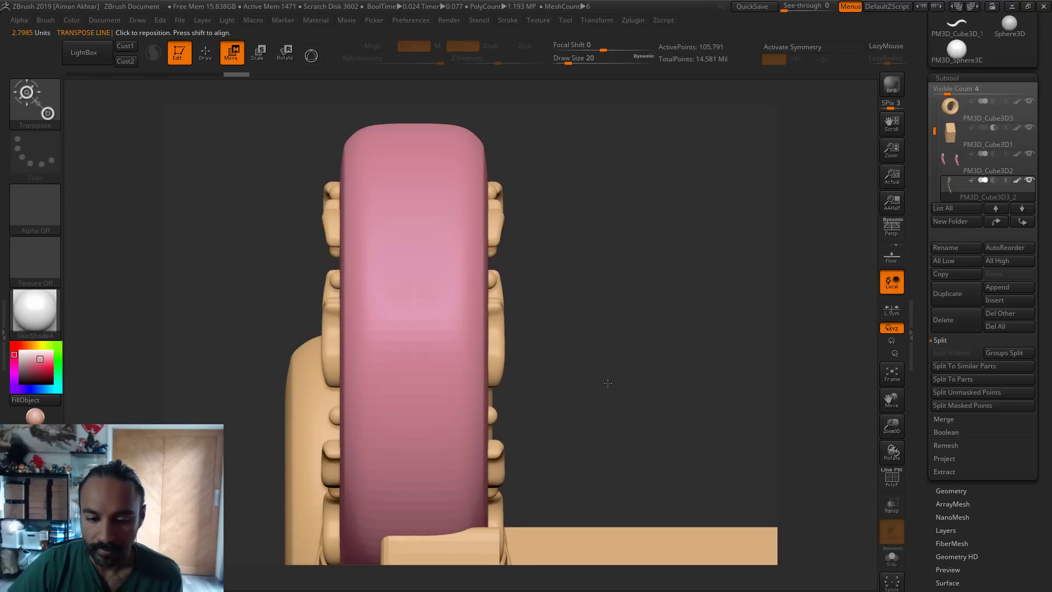
{"action": "left_click_drag", "start_coordinate": [607, 383], "coordinate": [606, 381], "text": "alt"}
{"action": "left_click_drag", "start_coordinate": [639, 276], "coordinate": [592, 307]}
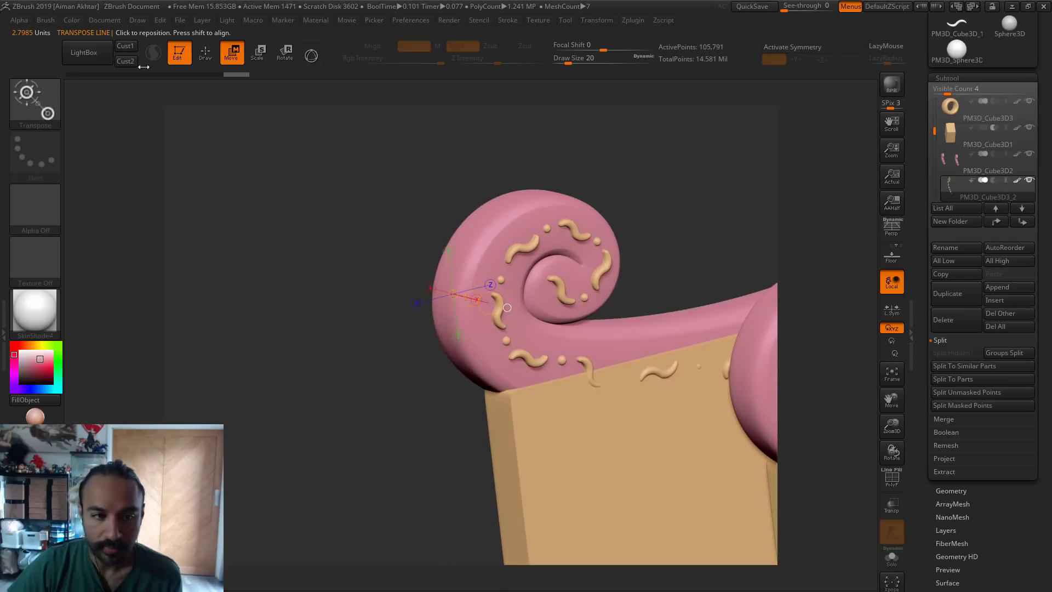
Return to Draw mode and widen the subtractive box PM3D_Cube3D1 with a Size deformation of 7 along X
{"action": "left_click", "coordinate": [204, 53]}
{"action": "mouse_move", "coordinate": [331, 470]}
{"action": "left_mouse_down"}
{"action": "mouse_move", "coordinate": [307, 466]}
{"action": "mouse_move", "coordinate": [324, 463]}
{"action": "left_mouse_up"}
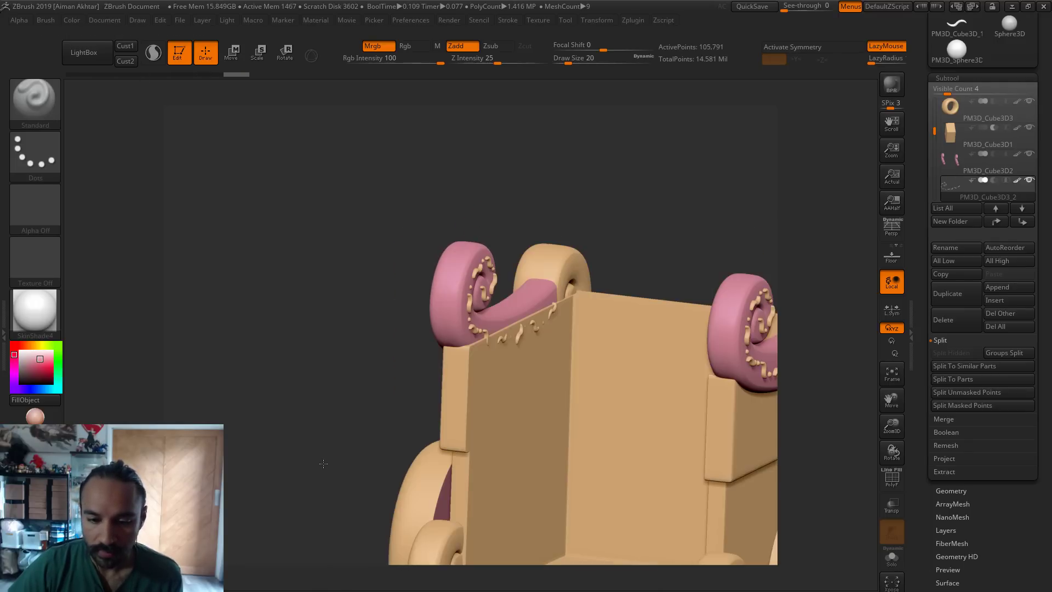
{"action": "left_click", "coordinate": [534, 416], "text": "alt"}
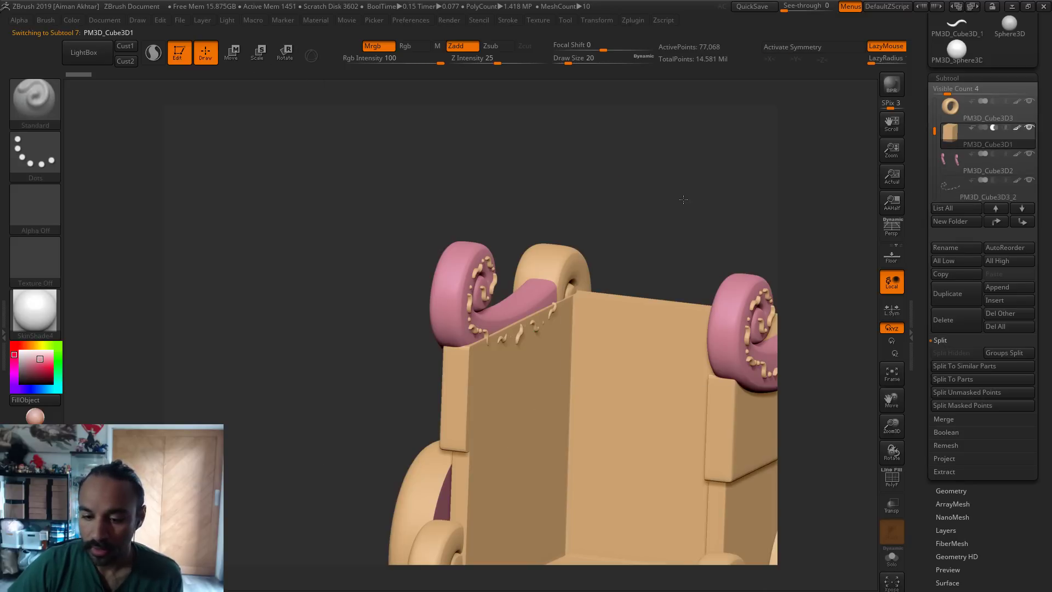
{"action": "left_click_drag", "start_coordinate": [683, 199], "coordinate": [617, 157], "text": "alt"}
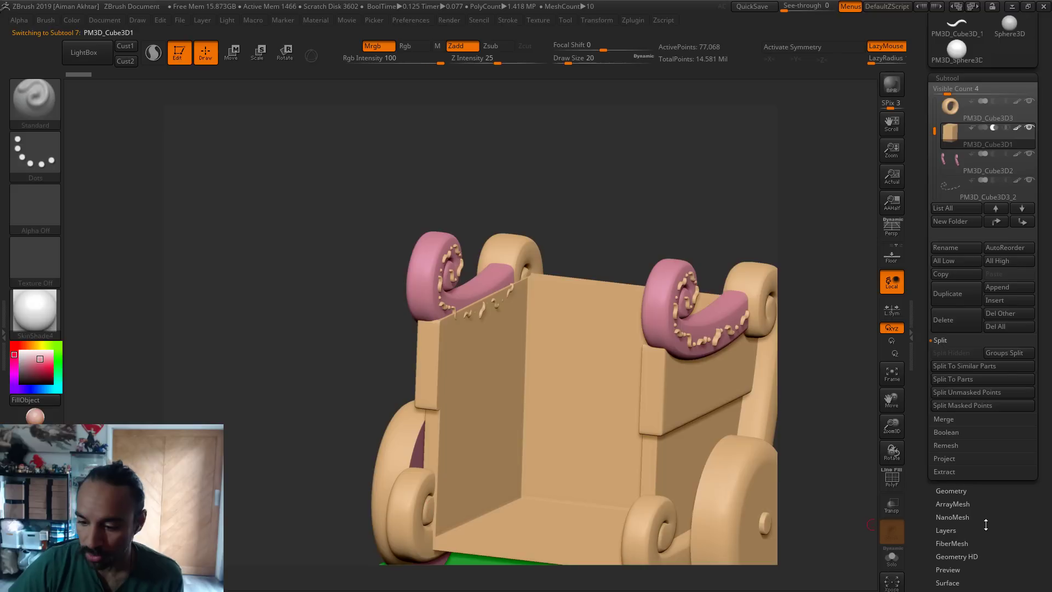
{"action": "left_click", "coordinate": [969, 590]}
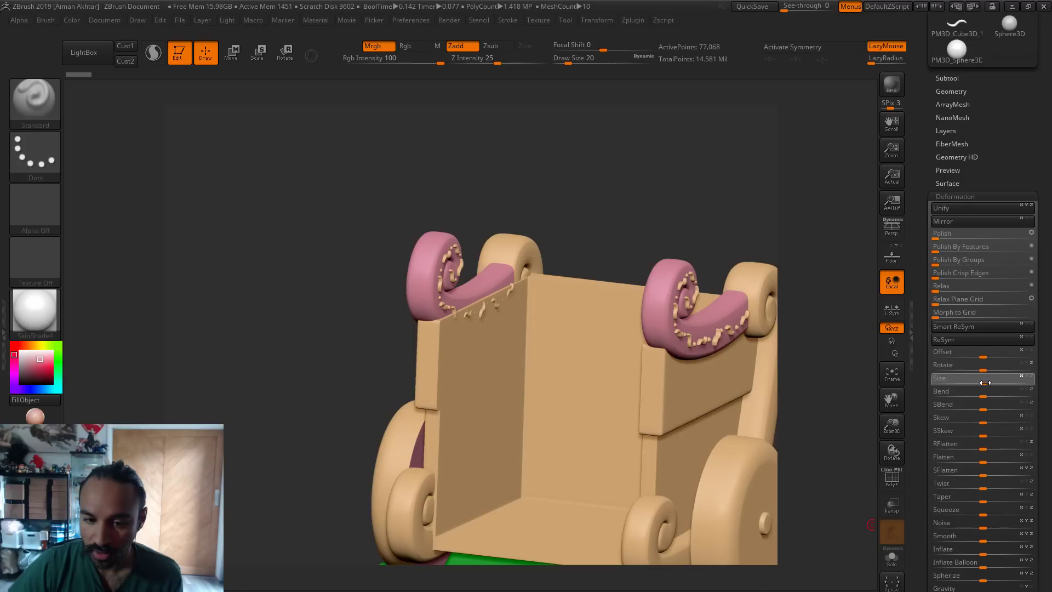
{"action": "left_click_drag", "start_coordinate": [985, 383], "coordinate": [988, 383]}
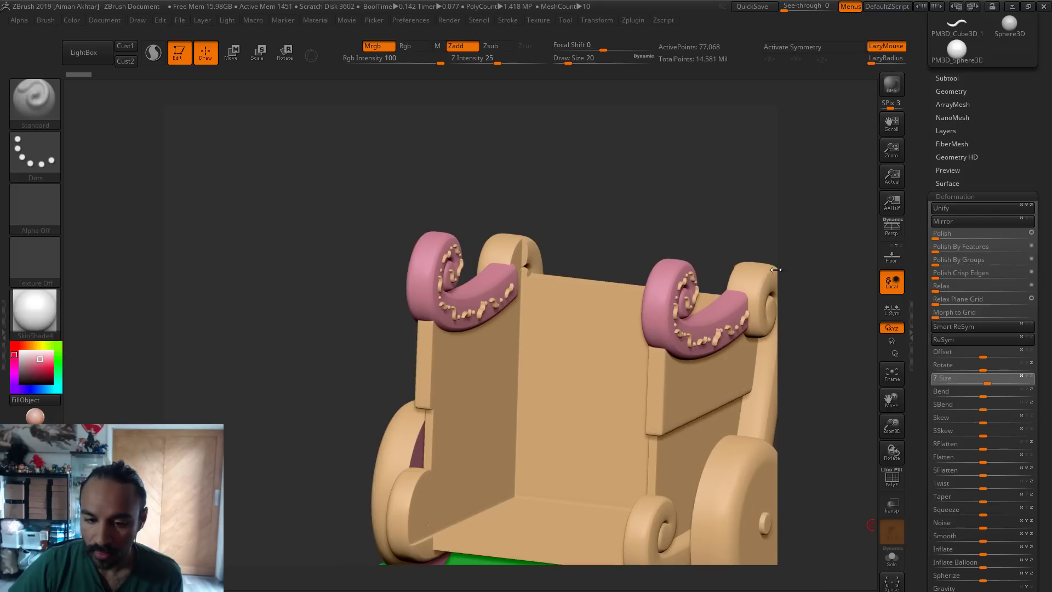
{"action": "left_click_drag", "start_coordinate": [610, 189], "coordinate": [492, 268], "text": "shift"}
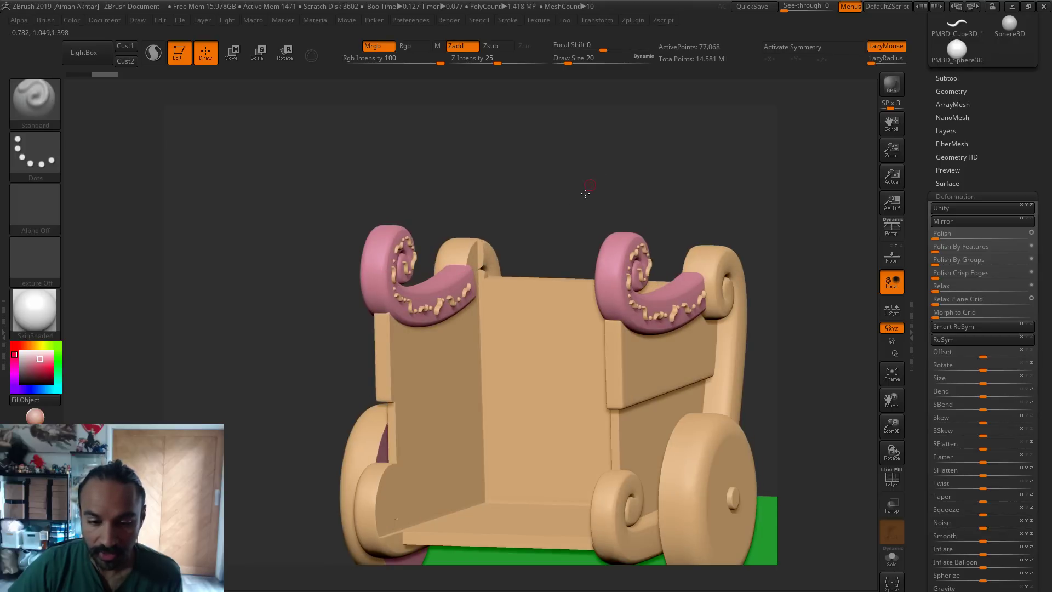
Select the inner ornament set PM3D_Cube3D3_2 and copy it to the opposite rail with Mirror And Weld along X
{"action": "left_click_drag", "start_coordinate": [585, 194], "coordinate": [397, 328]}
{"action": "left_click", "coordinate": [397, 323], "text": "alt"}
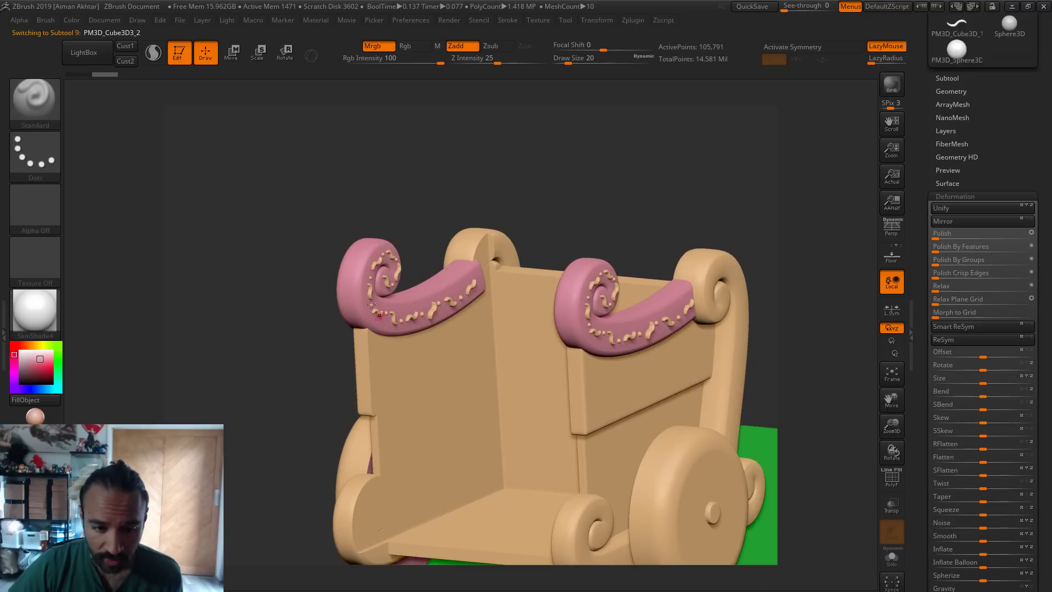
{"action": "left_click", "coordinate": [946, 78]}
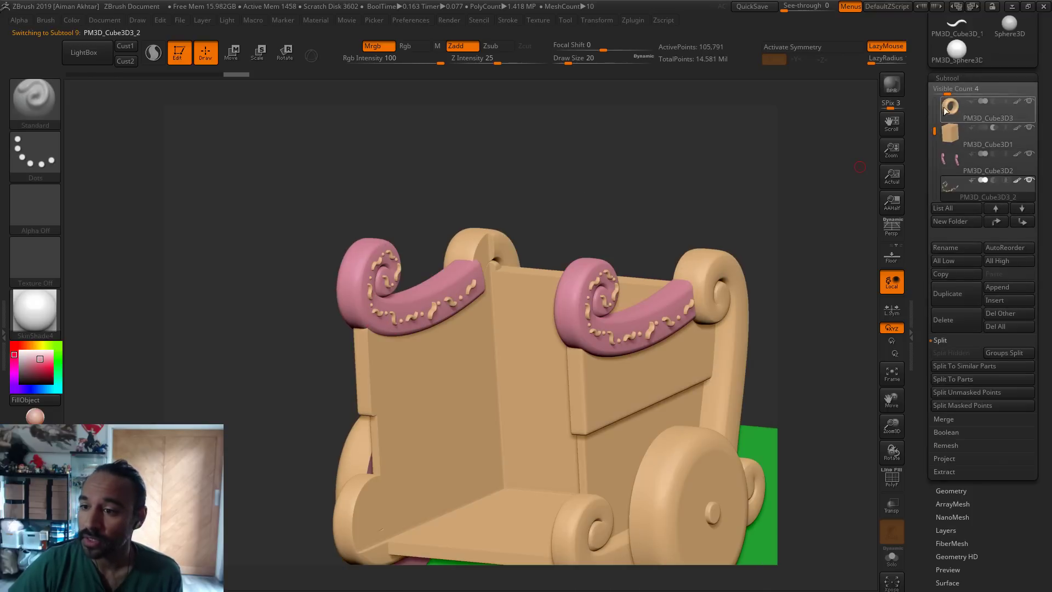
{"action": "left_click_drag", "start_coordinate": [705, 170], "coordinate": [706, 170]}
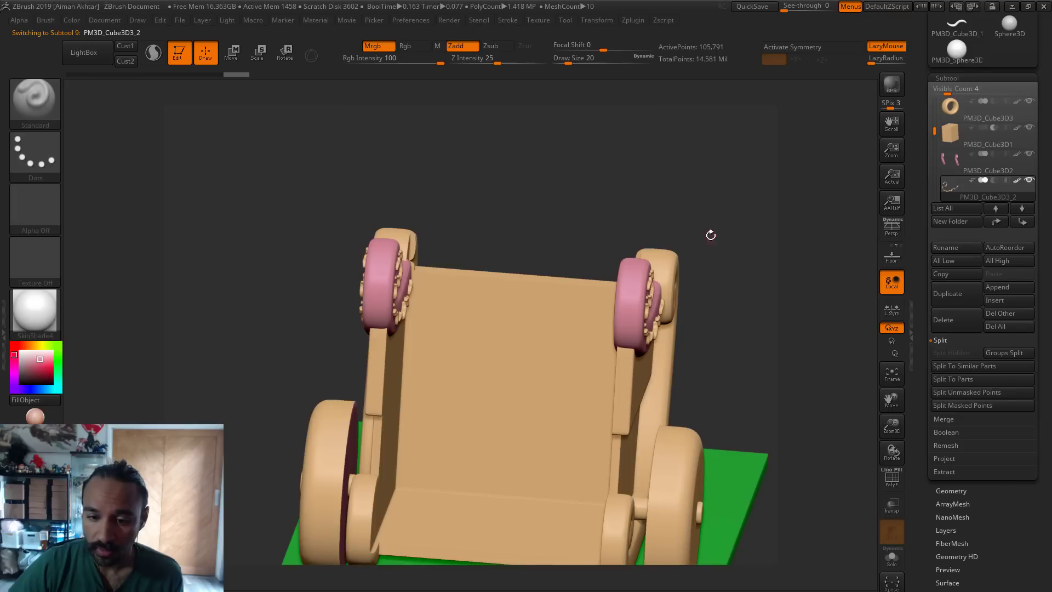
{"action": "left_click_drag", "start_coordinate": [711, 235], "coordinate": [679, 321]}
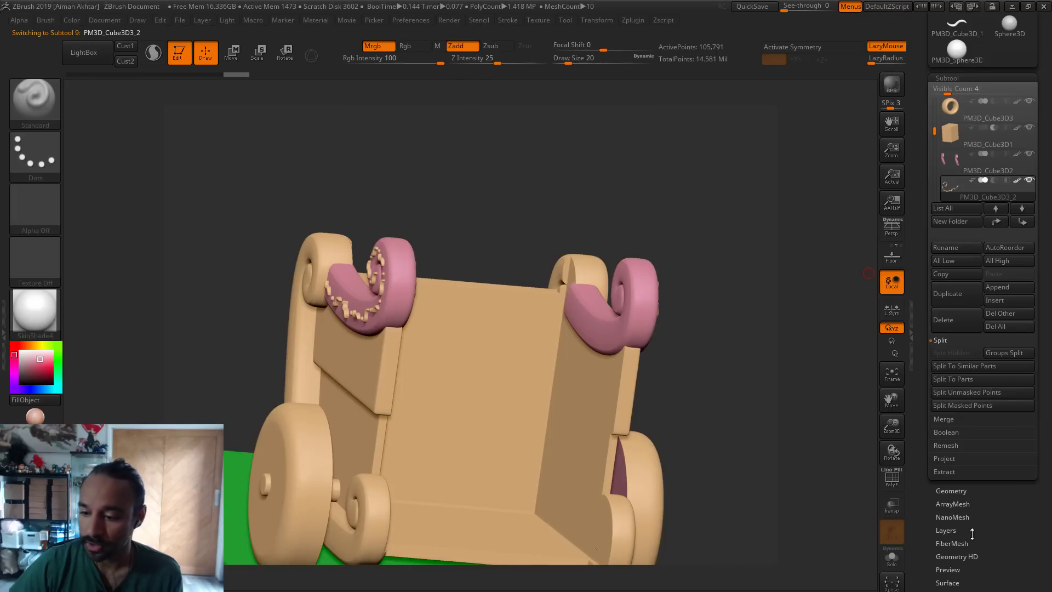
{"action": "scroll", "coordinate": [972, 533], "scroll_direction": "down", "scroll_amount": 2}
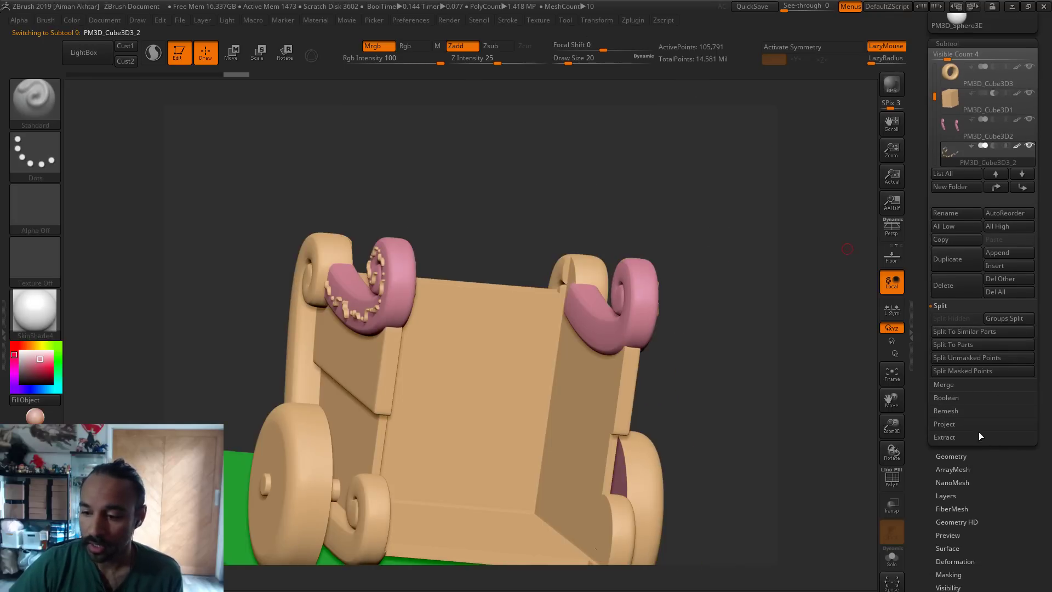
{"action": "left_click_drag", "start_coordinate": [1023, 477], "coordinate": [986, 356]}
{"action": "left_click", "coordinate": [950, 251]}
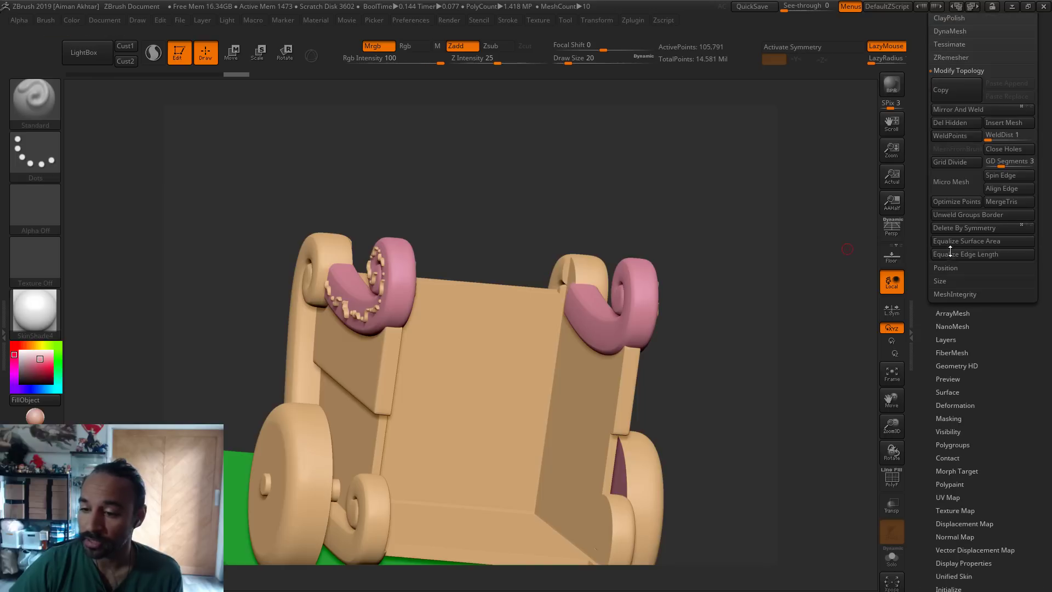
{"action": "left_click", "coordinate": [963, 110]}
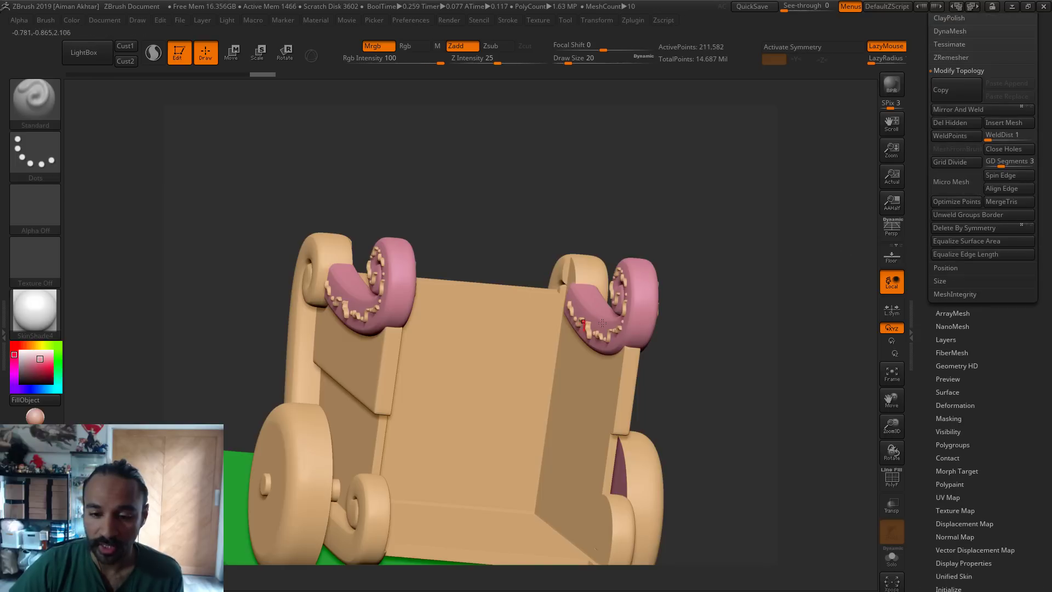
{"action": "left_click_drag", "start_coordinate": [686, 332], "coordinate": [437, 255]}
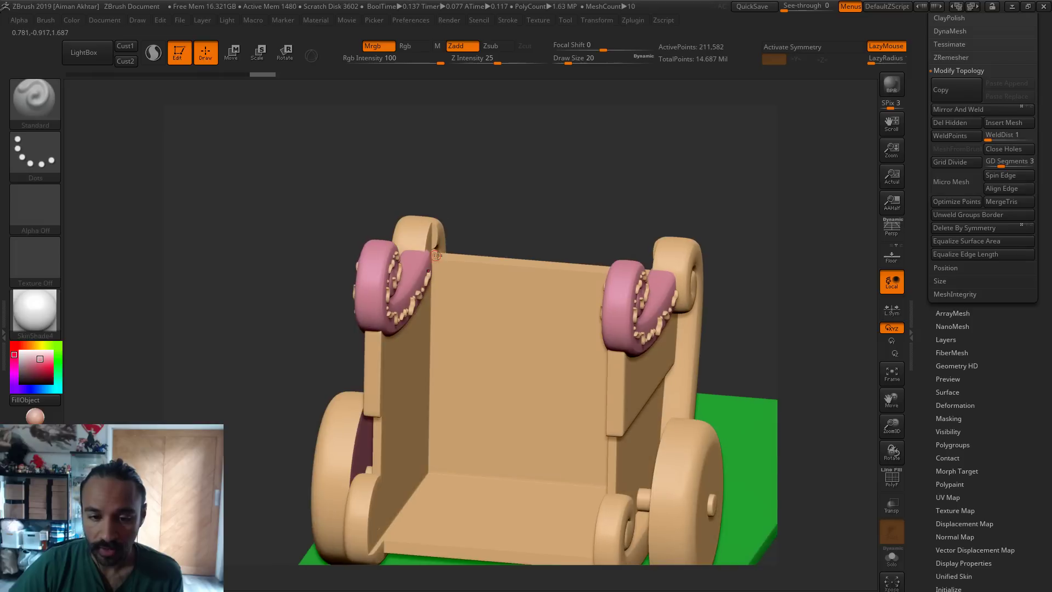
Isolate the cart's tall scrolled posts and its round handle in PM3D_Cube3D3_3 and separate them from the body with Split Hidden
{"action": "left_click", "coordinate": [422, 236], "text": "alt"}
{"action": "left_click", "coordinate": [412, 228], "text": "ctrl+shift"}
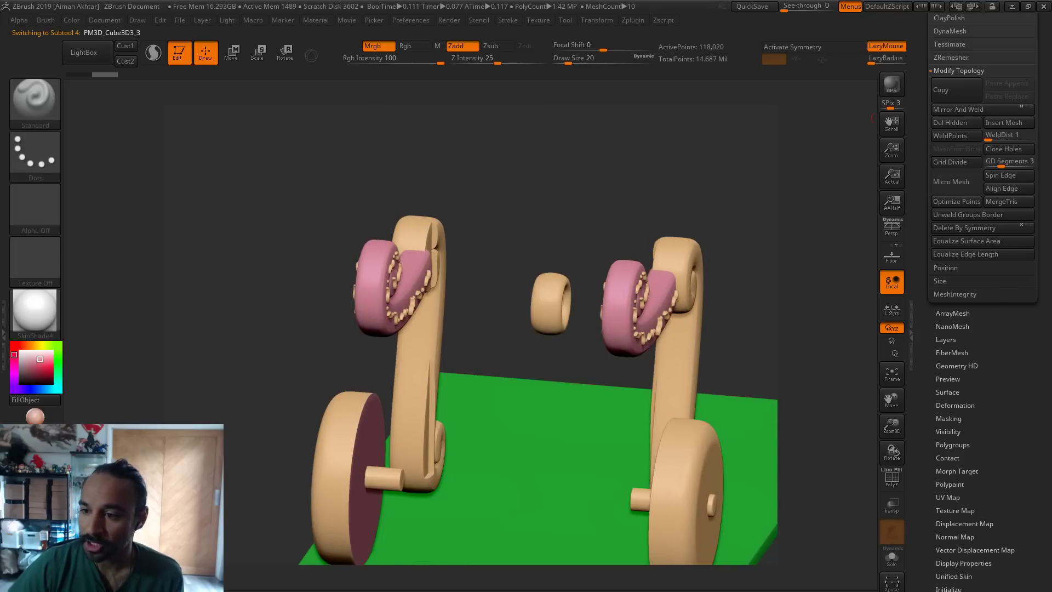
{"action": "scroll", "coordinate": [1030, 93], "scroll_direction": "up", "scroll_amount": 5}
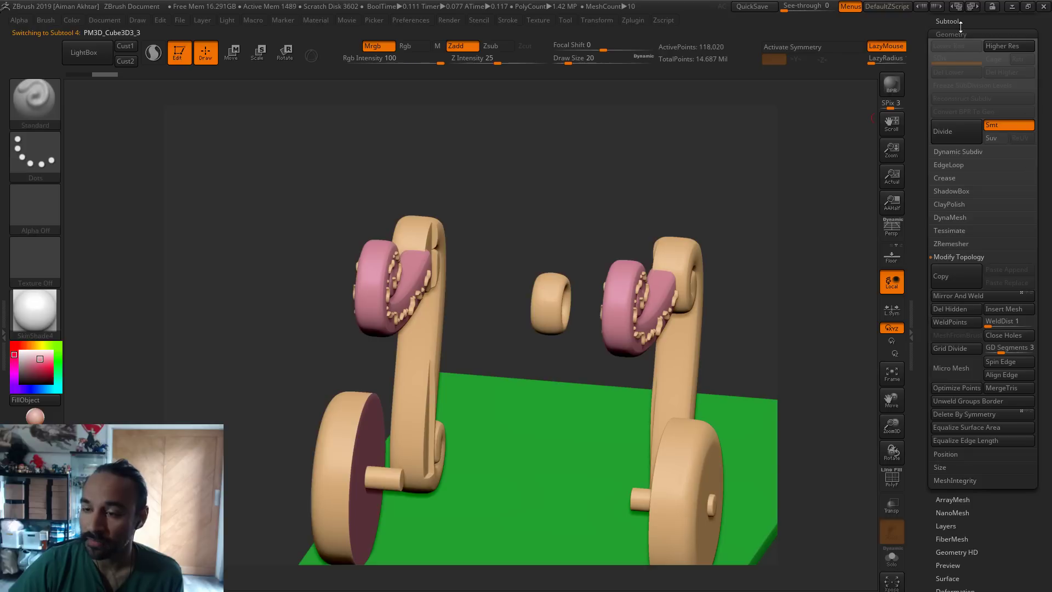
{"action": "left_click", "coordinate": [959, 22]}
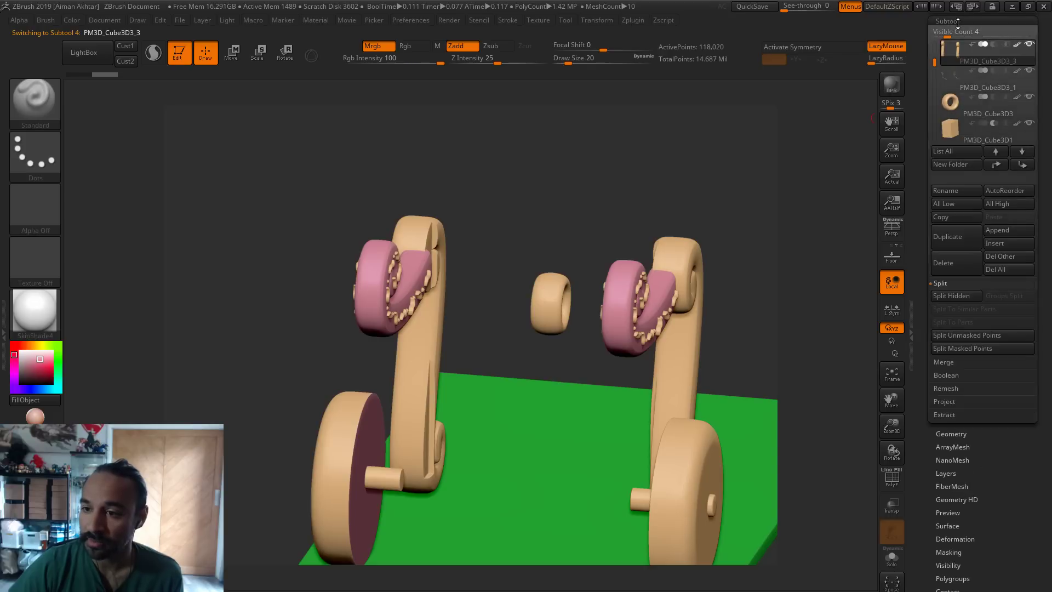
{"action": "left_click", "coordinate": [954, 295]}
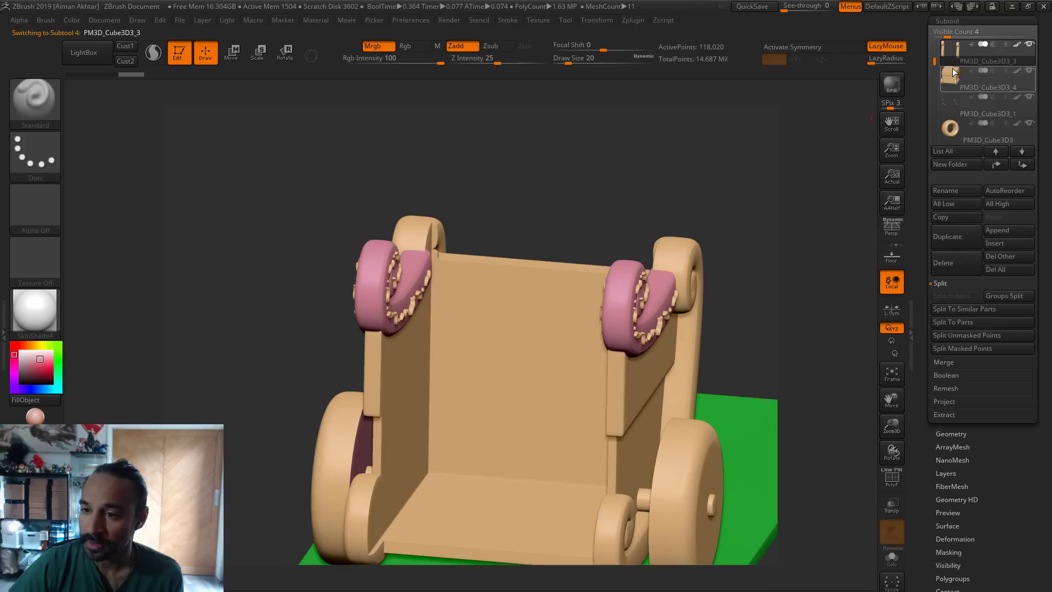
Move the scrolled posts' subtool PM3D_Cube3D3_3 below the PM3D_Cube3D1 box in the subtool order and examine the cart with the posts hidden and shown
{"action": "left_click", "coordinate": [1020, 164], "text": "shift"}
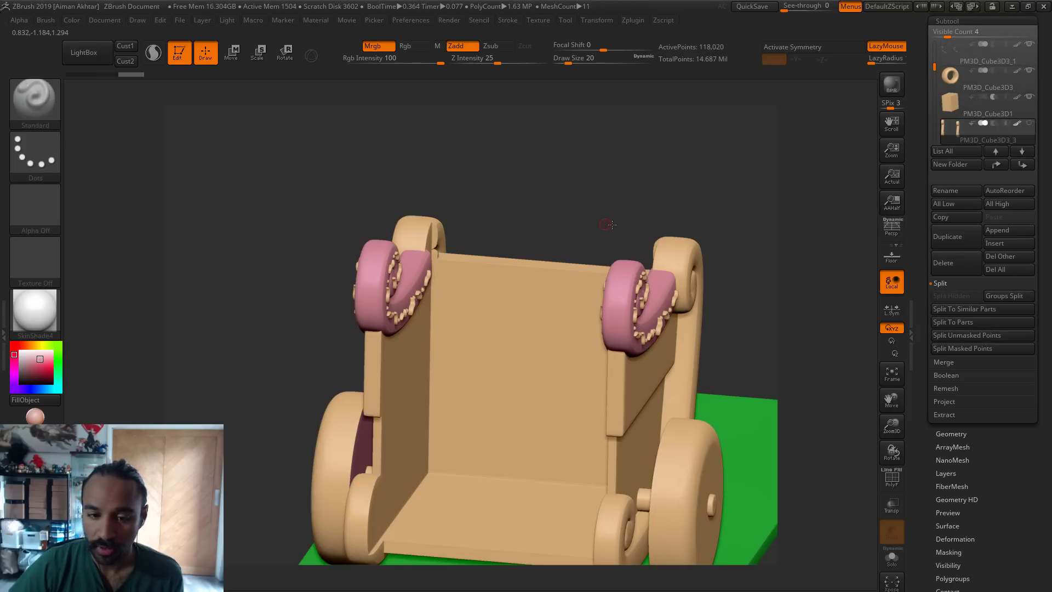
{"action": "left_click_drag", "start_coordinate": [608, 224], "coordinate": [598, 226]}
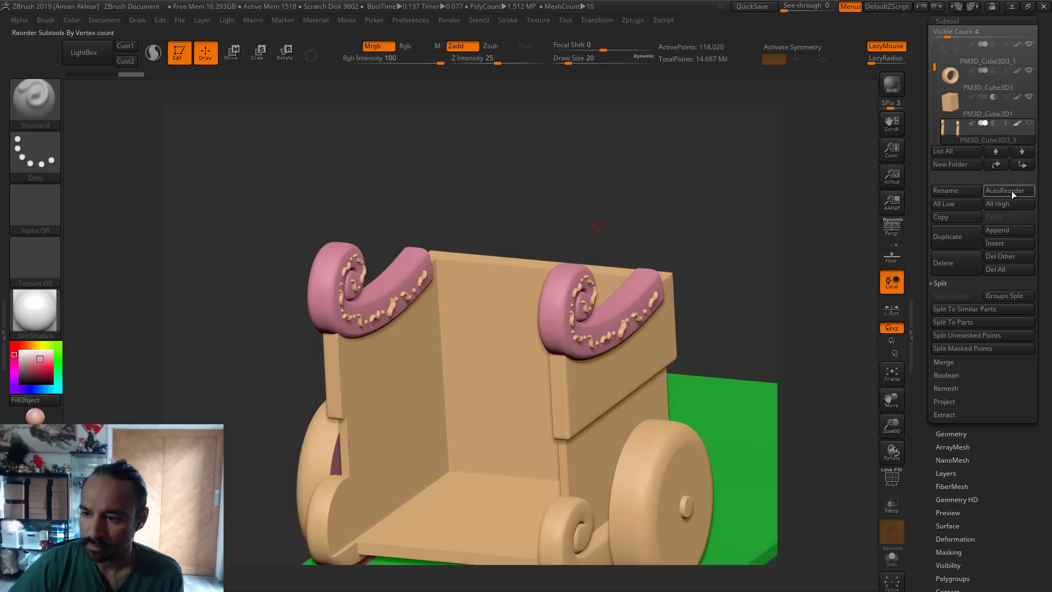
{"action": "left_click", "coordinate": [1005, 166]}
{"action": "left_click_drag", "start_coordinate": [716, 156], "coordinate": [599, 188]}
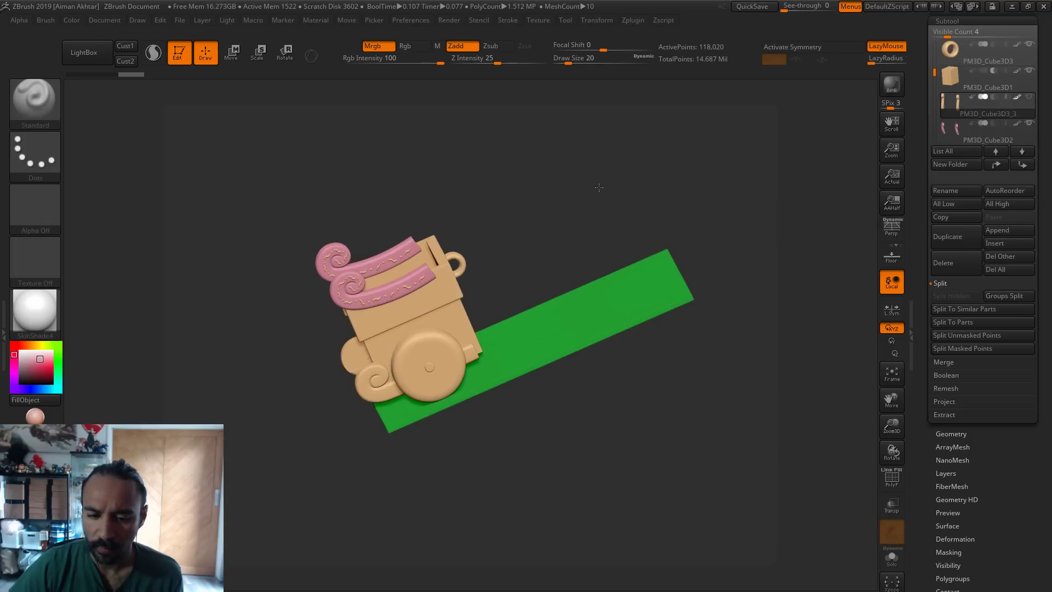
{"action": "left_click_drag", "start_coordinate": [611, 434], "coordinate": [658, 405]}
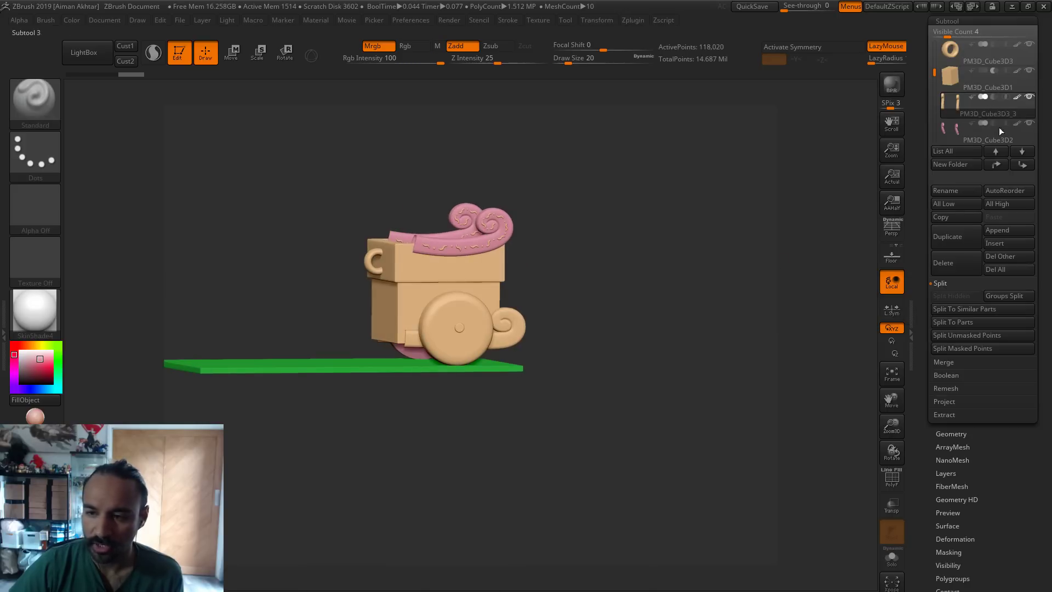
{"action": "left_click", "coordinate": [958, 85]}
{"action": "left_click", "coordinate": [973, 107]}
{"action": "left_click_drag", "start_coordinate": [594, 324], "coordinate": [574, 289]}
{"action": "left_click_drag", "start_coordinate": [529, 227], "coordinate": [535, 246], "text": "alt"}
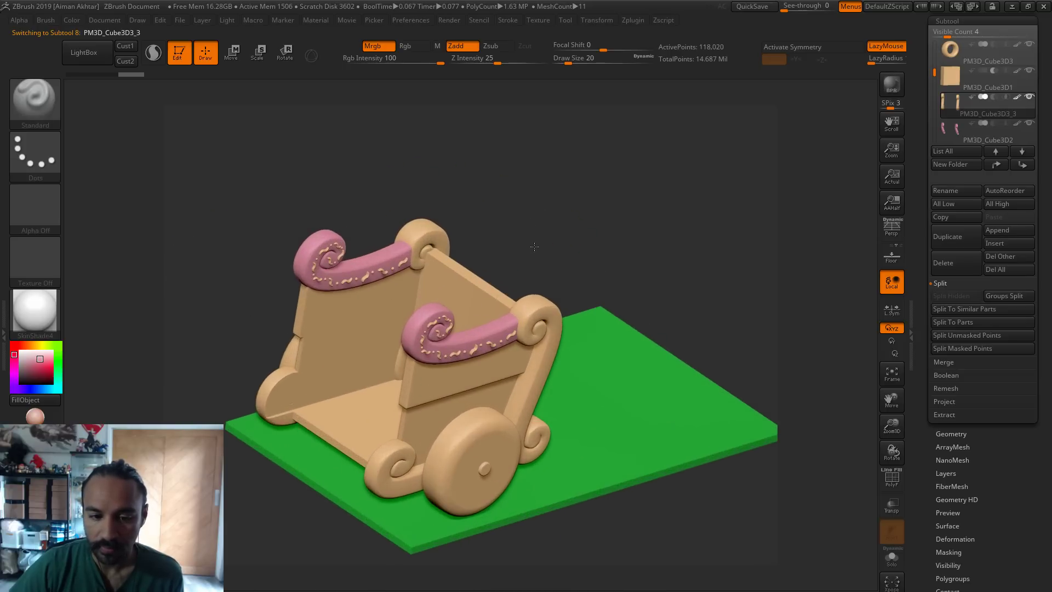
{"action": "left_click_drag", "start_coordinate": [540, 208], "coordinate": [520, 200]}
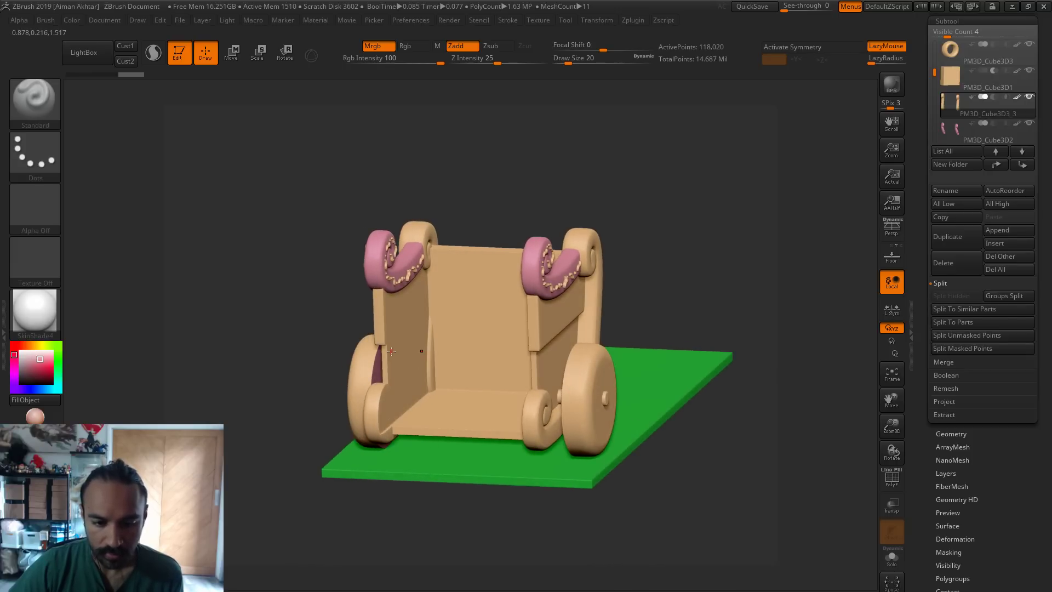
{"action": "left_click_drag", "start_coordinate": [465, 175], "coordinate": [463, 176]}
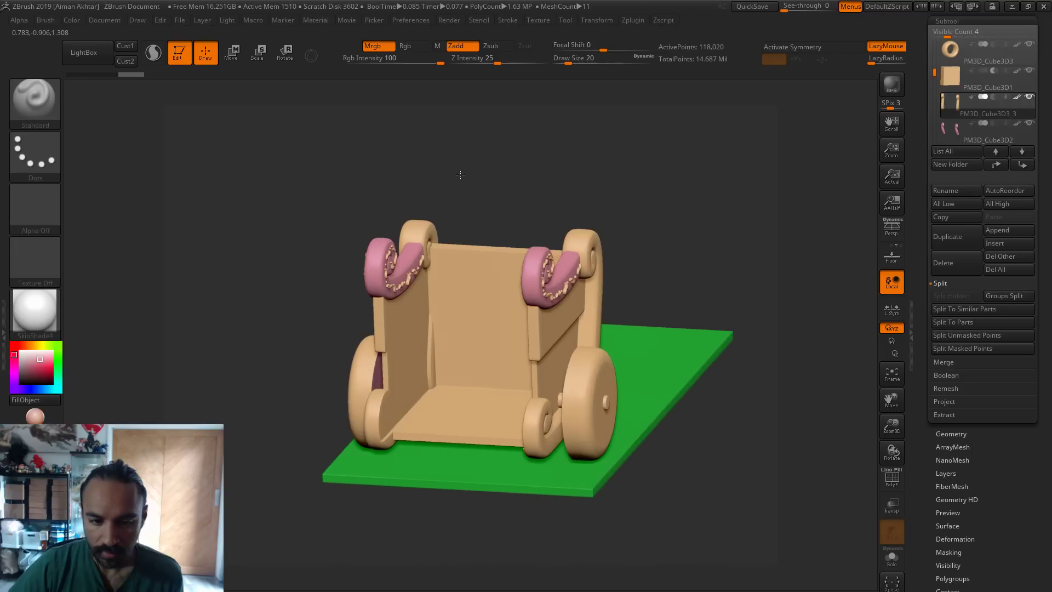
Select the subtractive box PM3D_Cube3D1 and narrow it with a Size deformation of -12 along X
{"action": "left_click", "coordinate": [959, 78]}
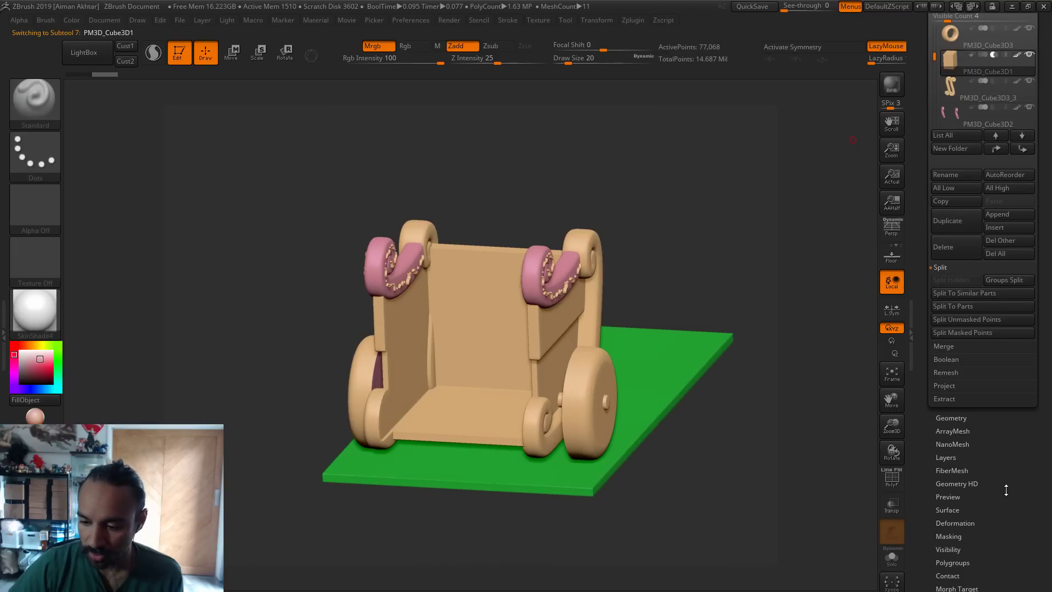
{"action": "left_click", "coordinate": [959, 523]}
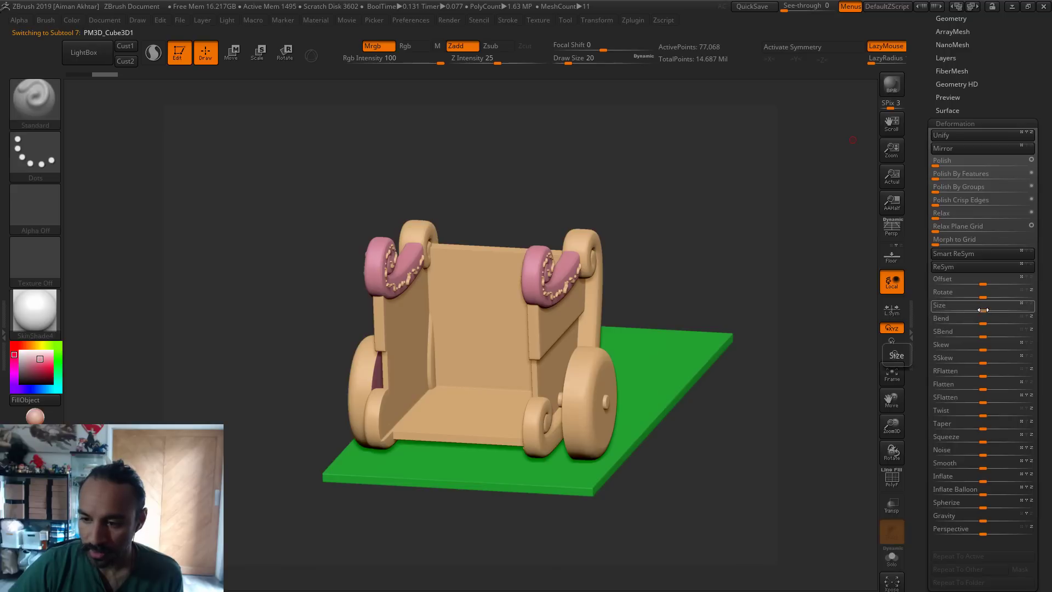
{"action": "left_click_drag", "start_coordinate": [981, 309], "coordinate": [976, 308]}
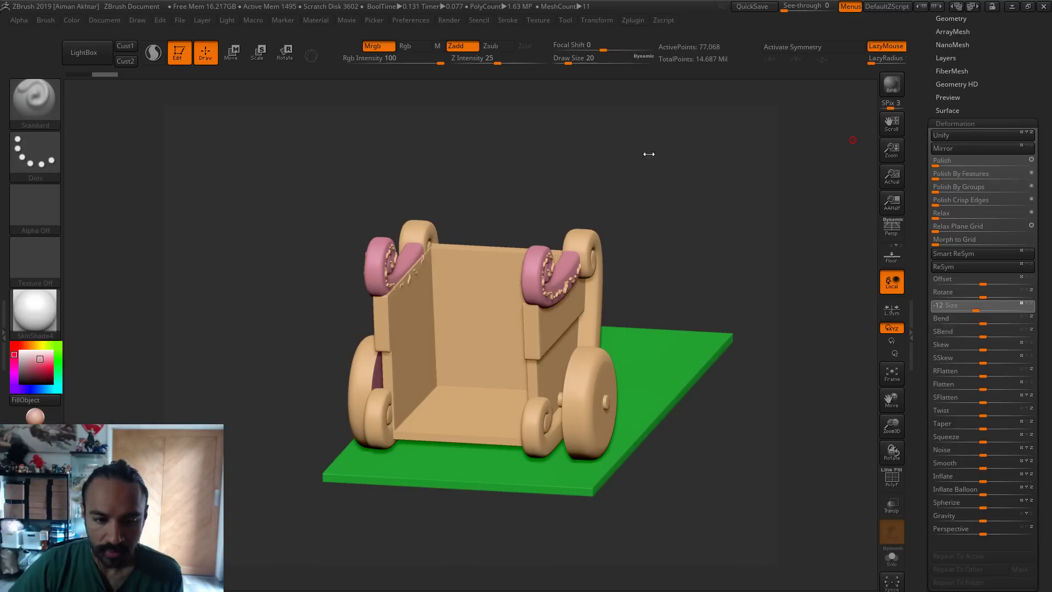
Select the pink rails PM3D_Cube3D2, turn on X symmetry and move both rails slightly inward along X with the transpose line
{"action": "left_click_drag", "start_coordinate": [521, 130], "coordinate": [485, 181], "text": "alt"}
{"action": "left_click", "coordinate": [360, 273], "text": "alt"}
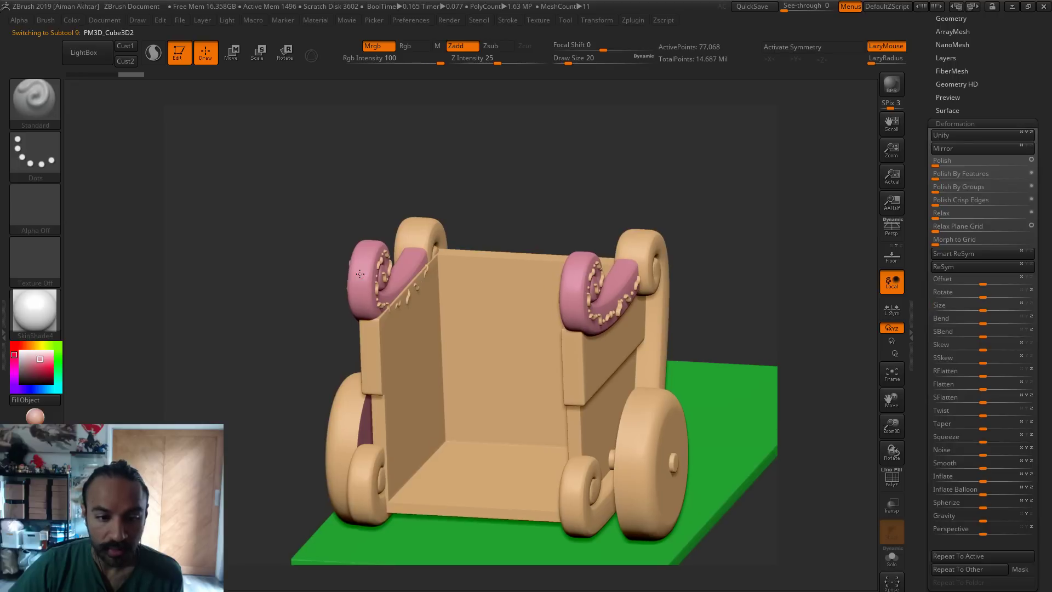
{"action": "key", "text": "w"}
{"action": "left_click_drag", "start_coordinate": [487, 180], "coordinate": [489, 179], "text": "shift"}
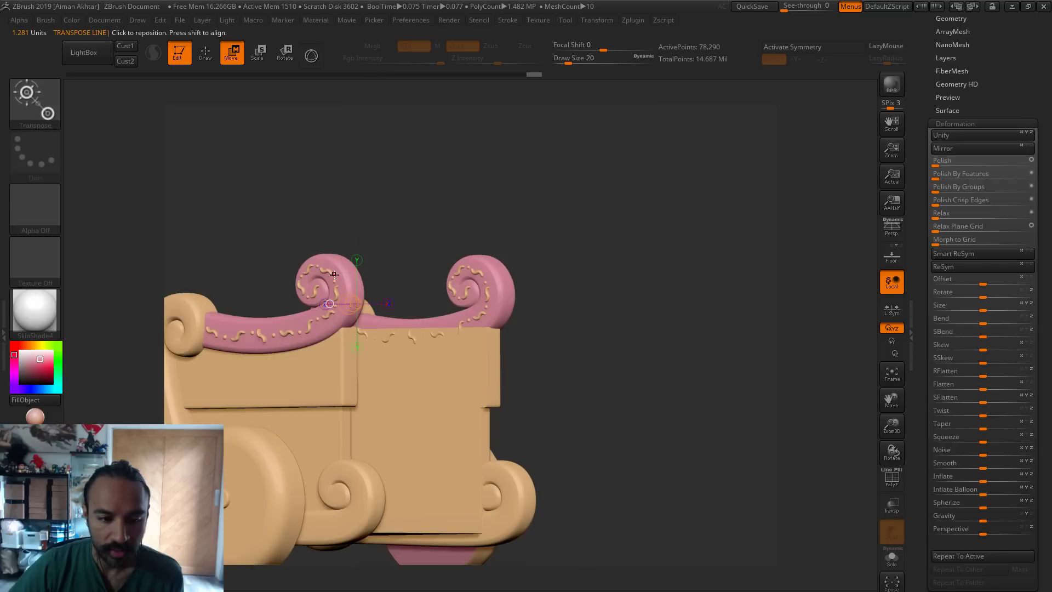
{"action": "left_click", "coordinate": [336, 275]}
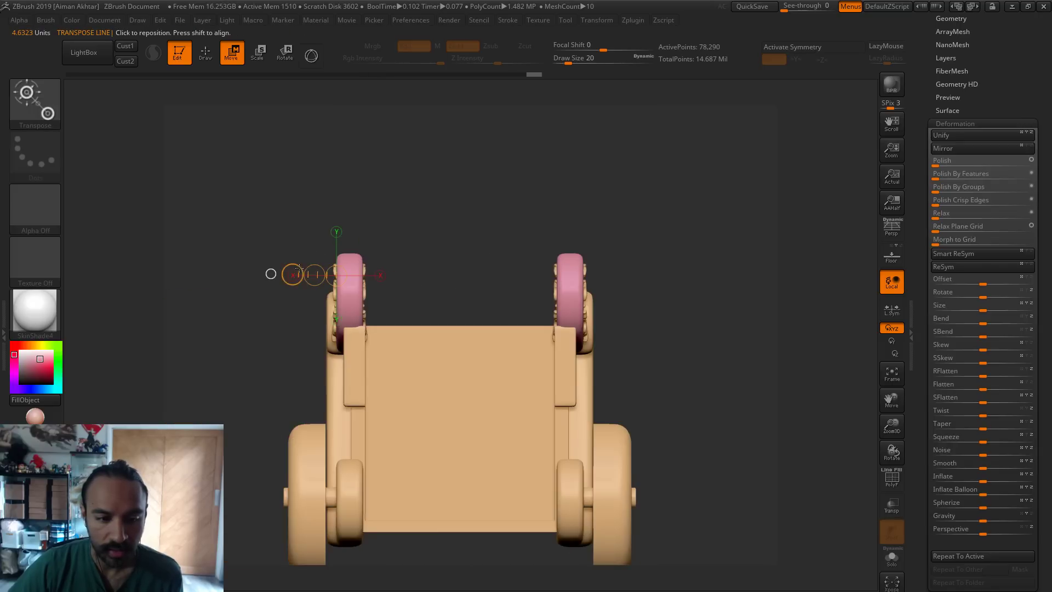
{"action": "left_click_drag", "start_coordinate": [295, 275], "coordinate": [286, 276]}
{"action": "key", "text": "ctrl+z"}
{"action": "key", "text": "x"}
{"action": "key", "text": "ctrl+z"}
{"action": "left_click_drag", "start_coordinate": [336, 296], "coordinate": [281, 296], "text": "shift"}
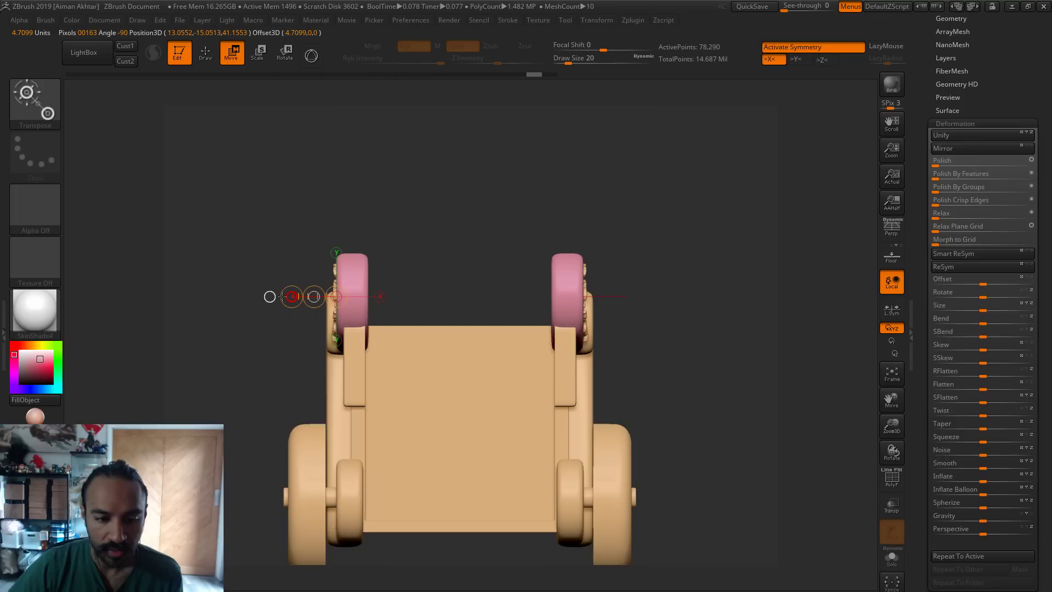
Select the inner ornament set PM3D_Cube3D3_2 and move it inward along X until it protrudes from the rail's inner face
{"action": "mouse_move", "coordinate": [723, 213]}
{"action": "left_mouse_down"}
{"action": "mouse_move", "coordinate": [618, 227]}
{"action": "mouse_move", "coordinate": [734, 230]}
{"action": "left_mouse_up"}
{"action": "left_click_drag", "start_coordinate": [1006, 78], "coordinate": [1006, 119]}
{"action": "left_click", "coordinate": [965, 45]}
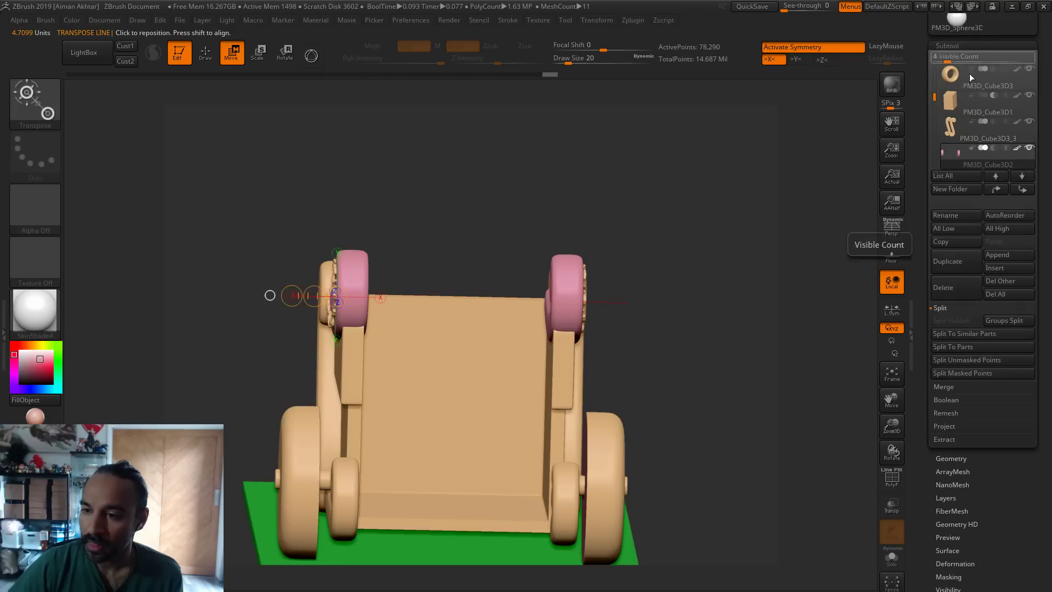
{"action": "left_click_drag", "start_coordinate": [701, 281], "coordinate": [754, 458]}
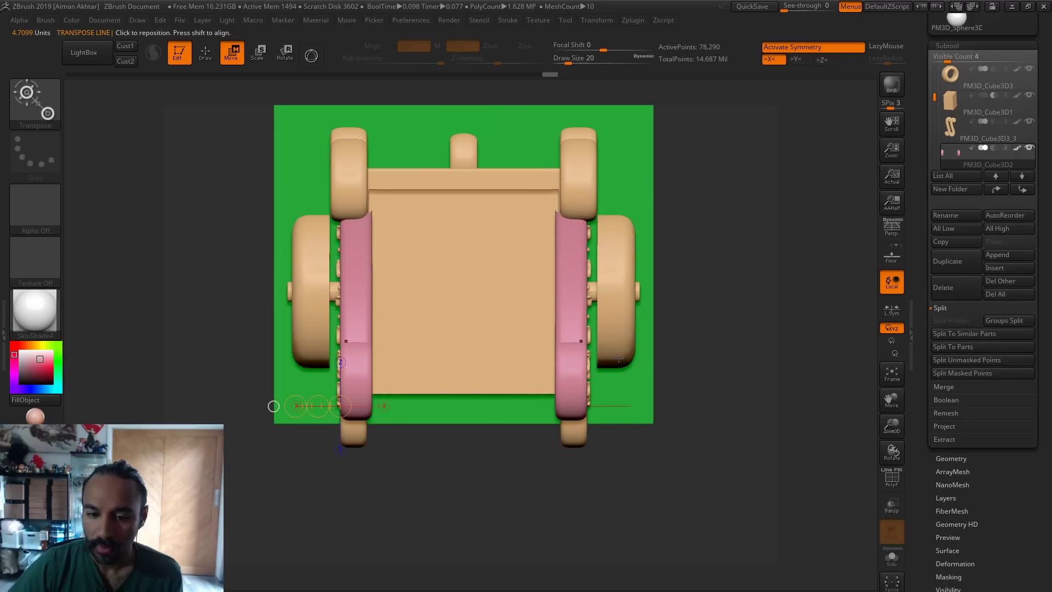
{"action": "scroll", "coordinate": [950, 134], "scroll_direction": "down", "scroll_amount": 2}
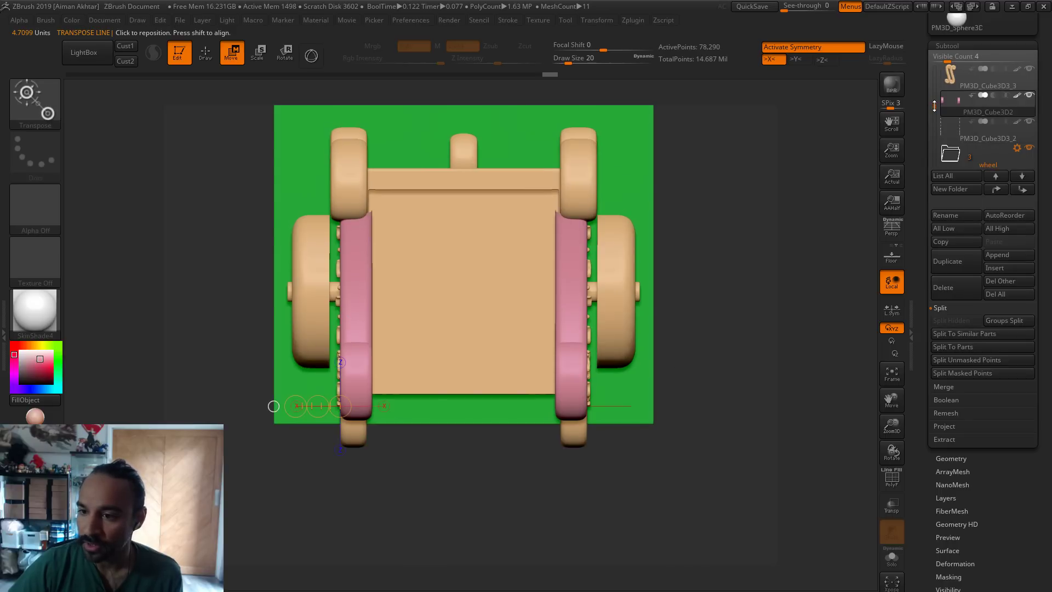
{"action": "left_click", "coordinate": [950, 134]}
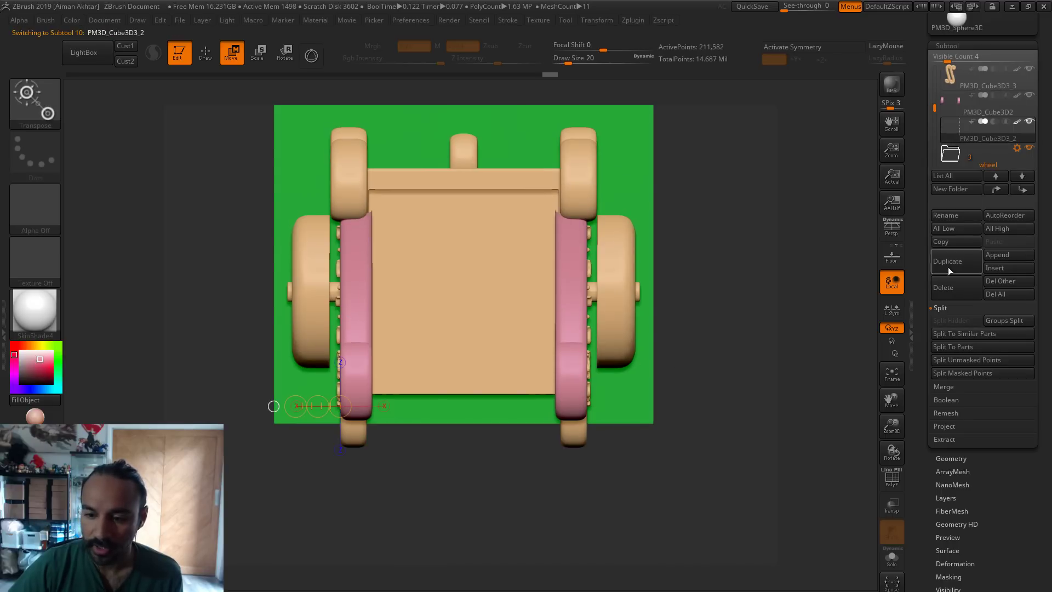
{"action": "left_click", "coordinate": [890, 486]}
{"action": "left_click_drag", "start_coordinate": [365, 326], "coordinate": [431, 326]}
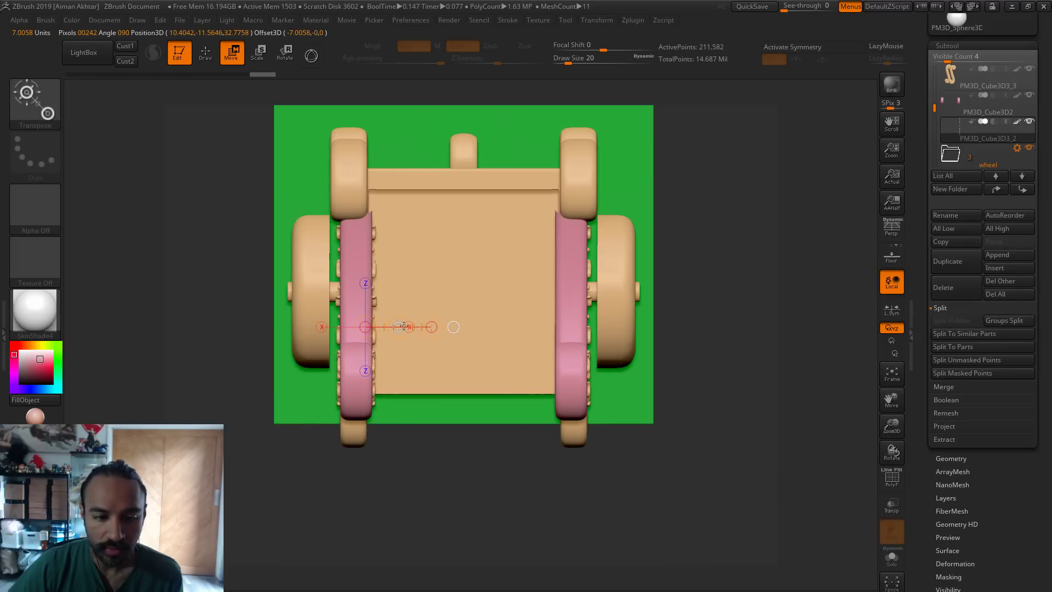
{"action": "left_click_drag", "start_coordinate": [469, 348], "coordinate": [500, 285]}
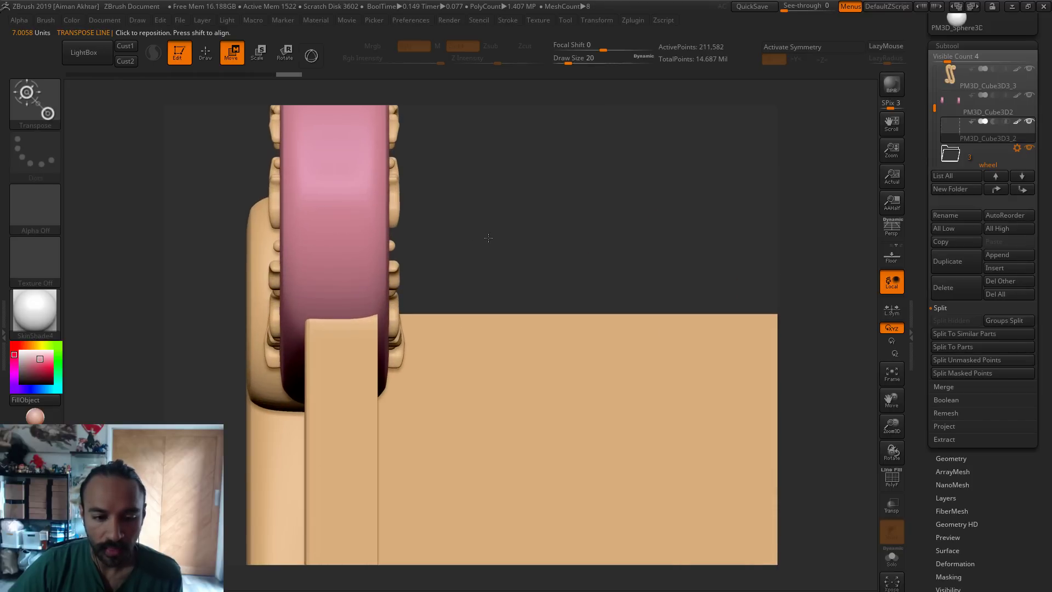
{"action": "key", "text": "f"}
{"action": "left_click_drag", "start_coordinate": [476, 238], "coordinate": [481, 218]}
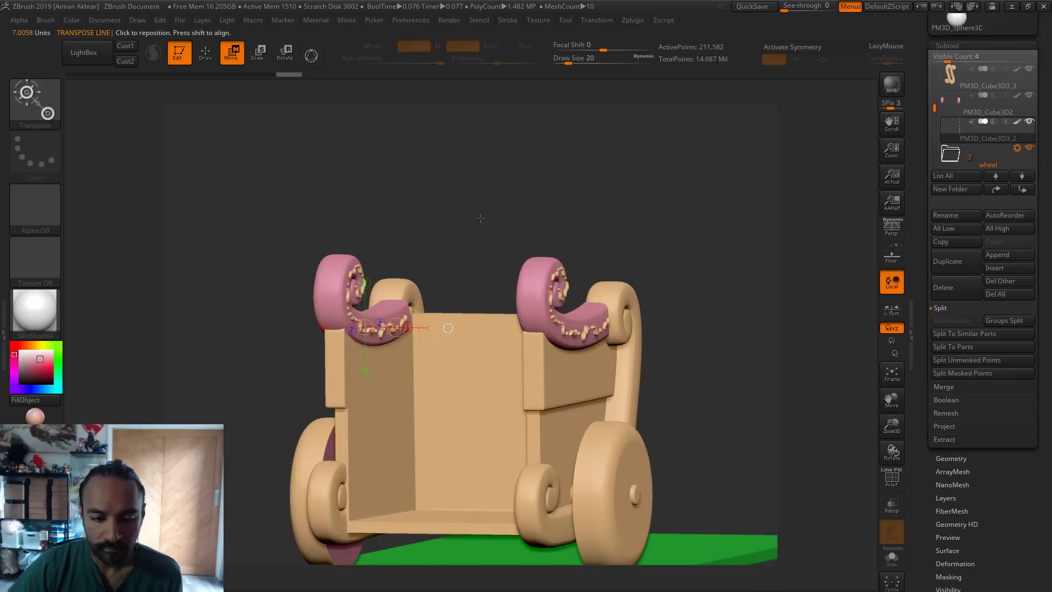
{"action": "left_click_drag", "start_coordinate": [430, 280], "coordinate": [403, 256]}
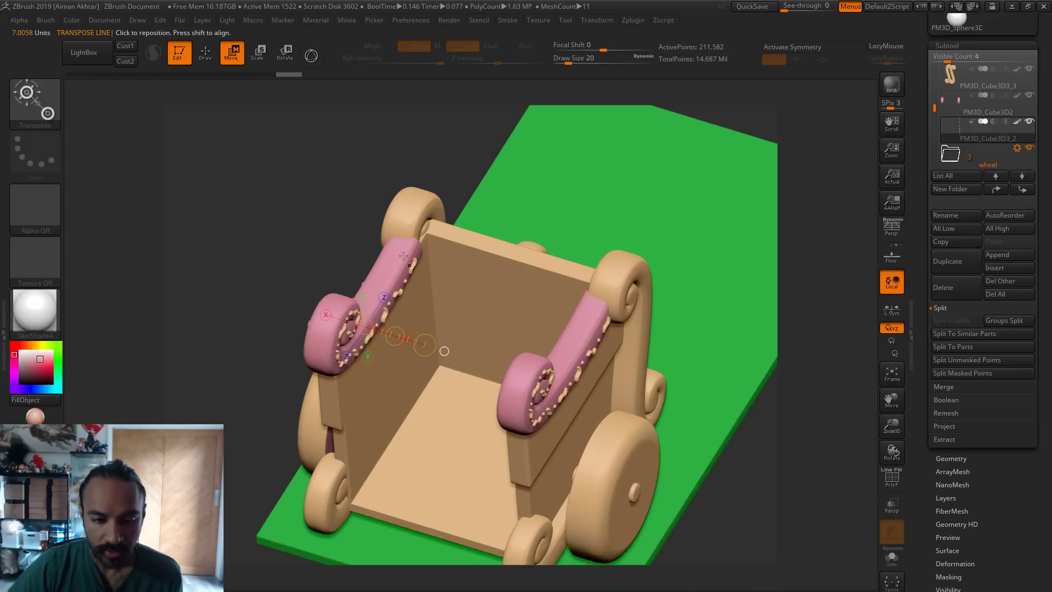
Return to Draw mode and select the tall scrolled posts' subtool PM3D_Cube3D3_3 with the cart seen from above
{"action": "key", "text": "q"}
{"action": "left_click", "coordinate": [409, 229], "text": "alt"}
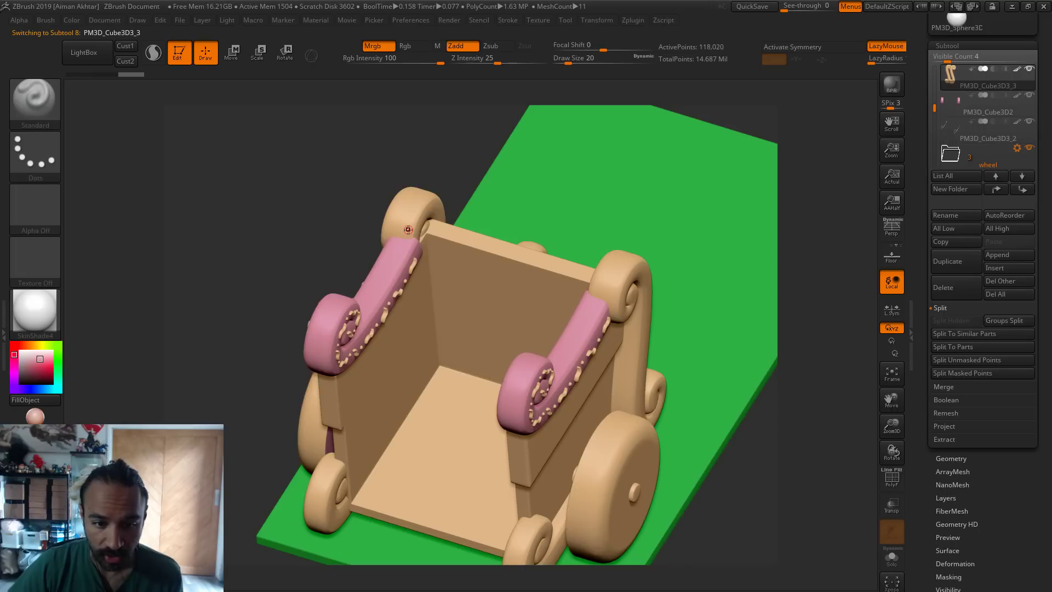
{"action": "left_click_drag", "start_coordinate": [255, 222], "coordinate": [286, 184]}
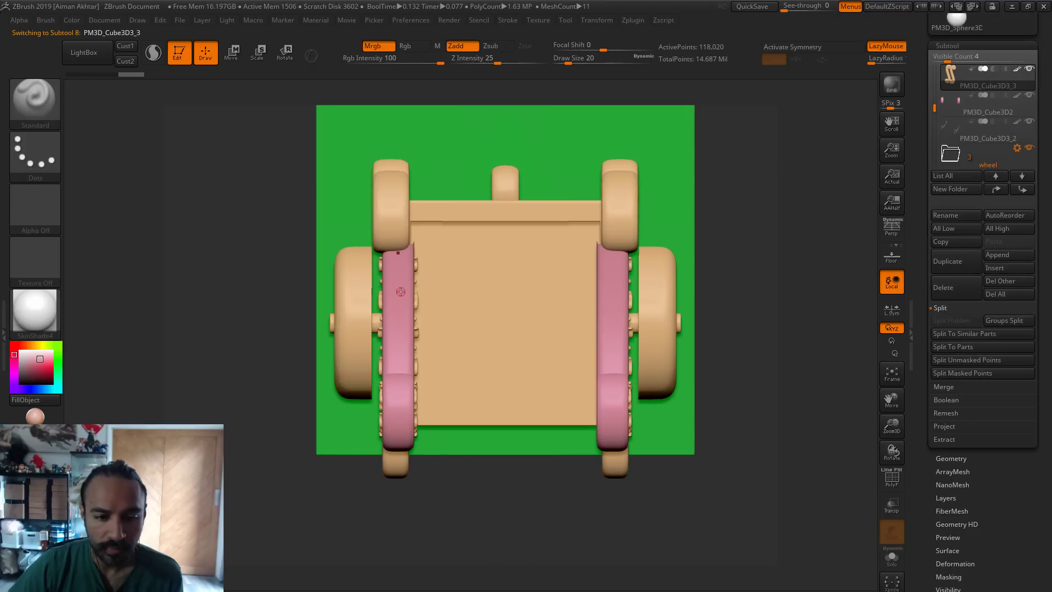
Narrow the pink armrest rails along X with the Transpose line, pulling their inner edges outward
{"action": "left_click", "coordinate": [400, 291], "text": "alt"}
{"action": "left_click", "coordinate": [232, 53]}
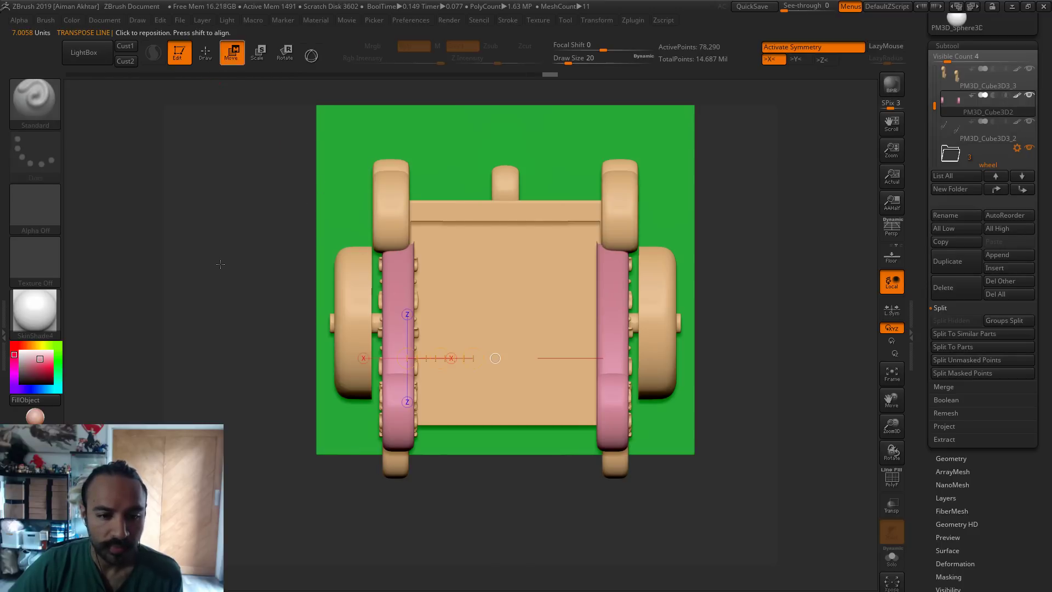
{"action": "left_click_drag", "start_coordinate": [218, 263], "coordinate": [420, 260]}
{"action": "left_click", "coordinate": [390, 289]}
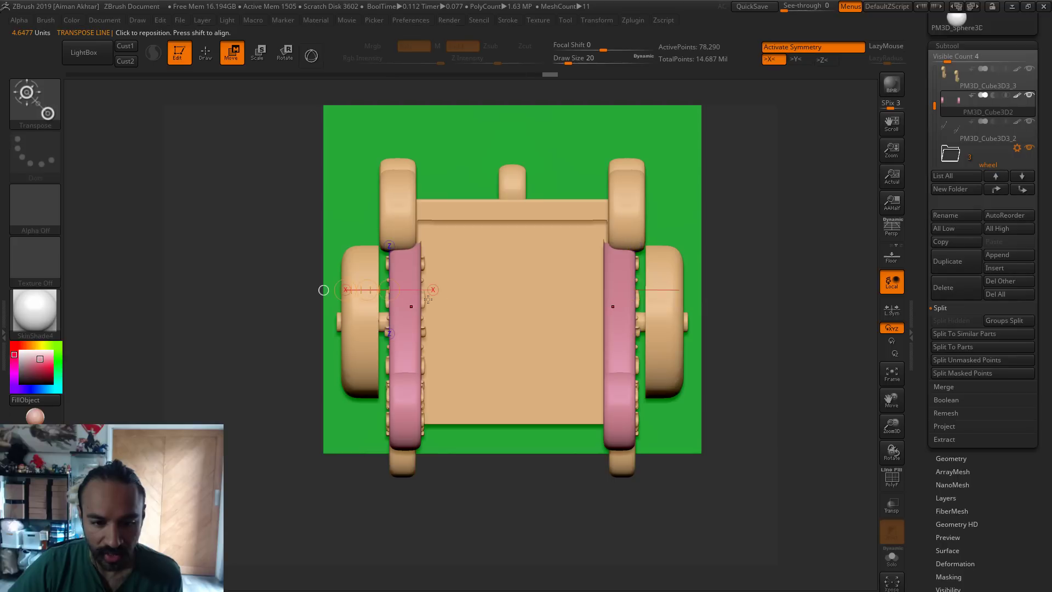
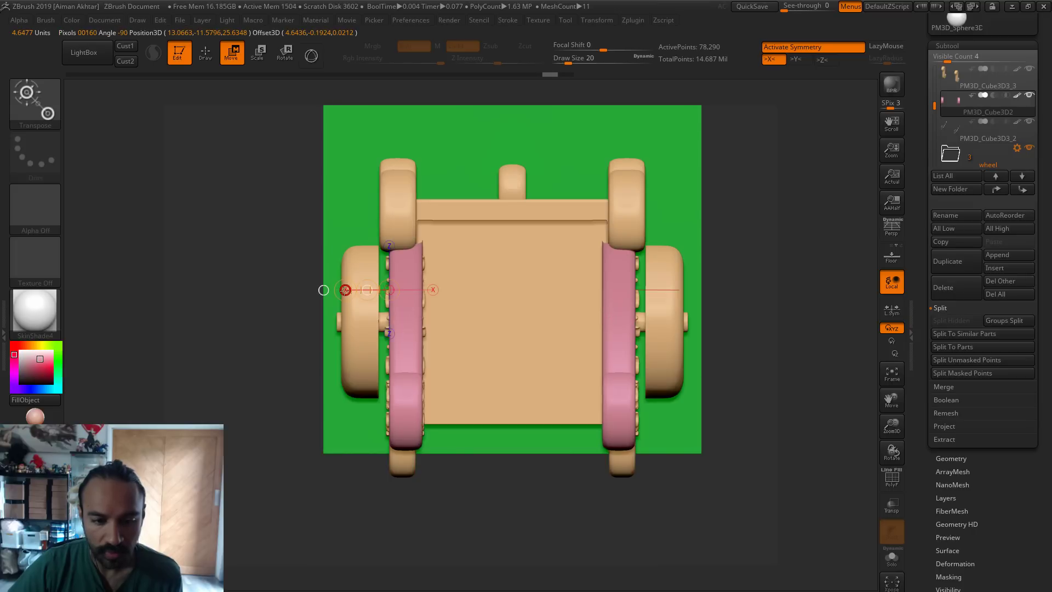
{"action": "left_click_drag", "start_coordinate": [345, 289], "coordinate": [351, 292]}
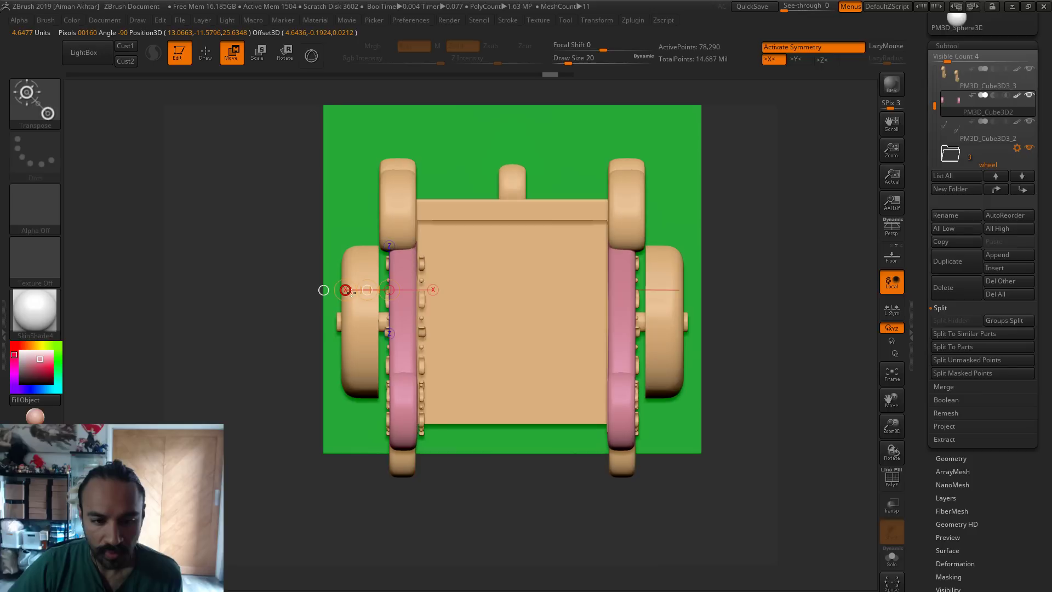
Select the tan scroll supports, activate X symmetry and stretch them slightly wider toward the inside of the carriage
{"action": "left_click", "coordinate": [389, 186], "text": "alt"}
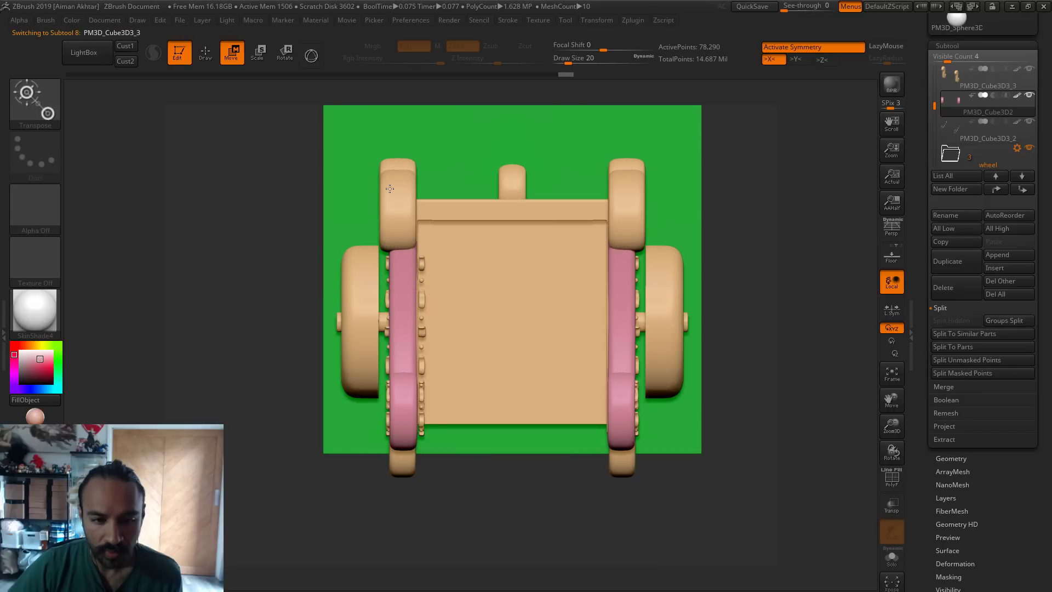
{"action": "left_click_drag", "start_coordinate": [259, 232], "coordinate": [323, 231]}
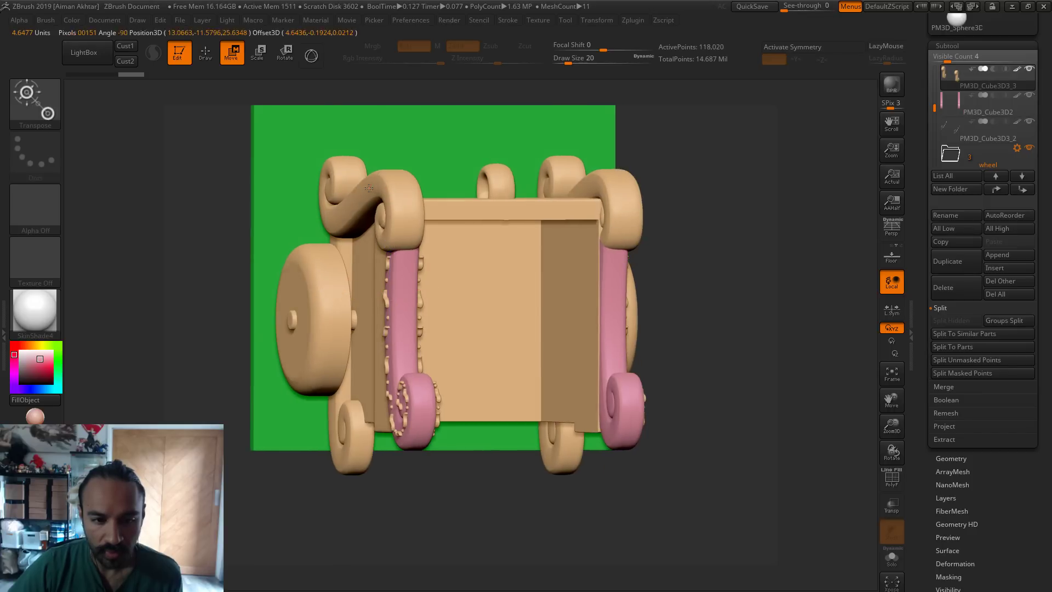
{"action": "left_click_drag", "start_coordinate": [682, 230], "coordinate": [392, 203], "text": "shift"}
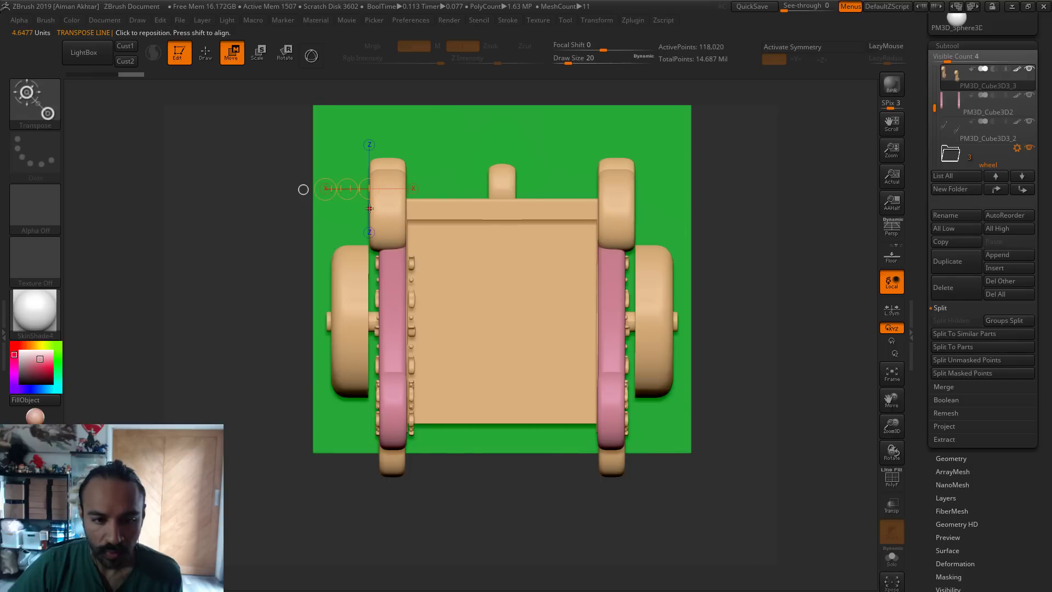
{"action": "left_click_drag", "start_coordinate": [303, 189], "coordinate": [319, 209]}
{"action": "key", "text": "x"}
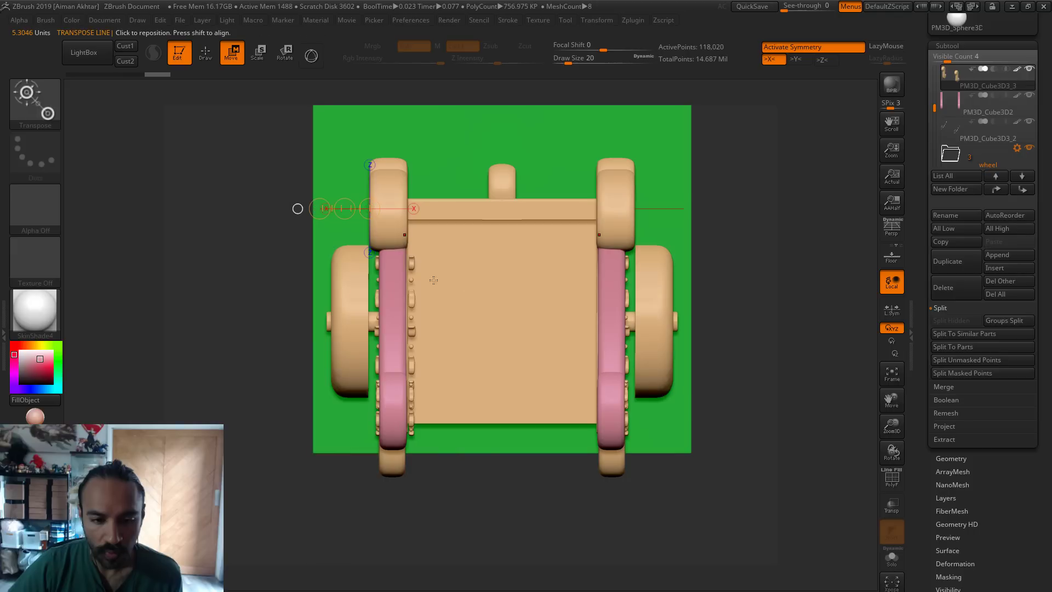
Activate X symmetry for the inner swirl ornaments and shift them outward against the narrowed armrest rails
{"action": "left_click", "coordinate": [413, 266], "text": "alt"}
{"action": "mouse_move", "coordinate": [414, 267]}
{"action": "left_mouse_down"}
{"action": "mouse_move", "coordinate": [467, 267]}
{"action": "mouse_move", "coordinate": [436, 267]}
{"action": "left_mouse_up"}
{"action": "key", "text": "ctrl+z"}
{"action": "key", "text": "x"}
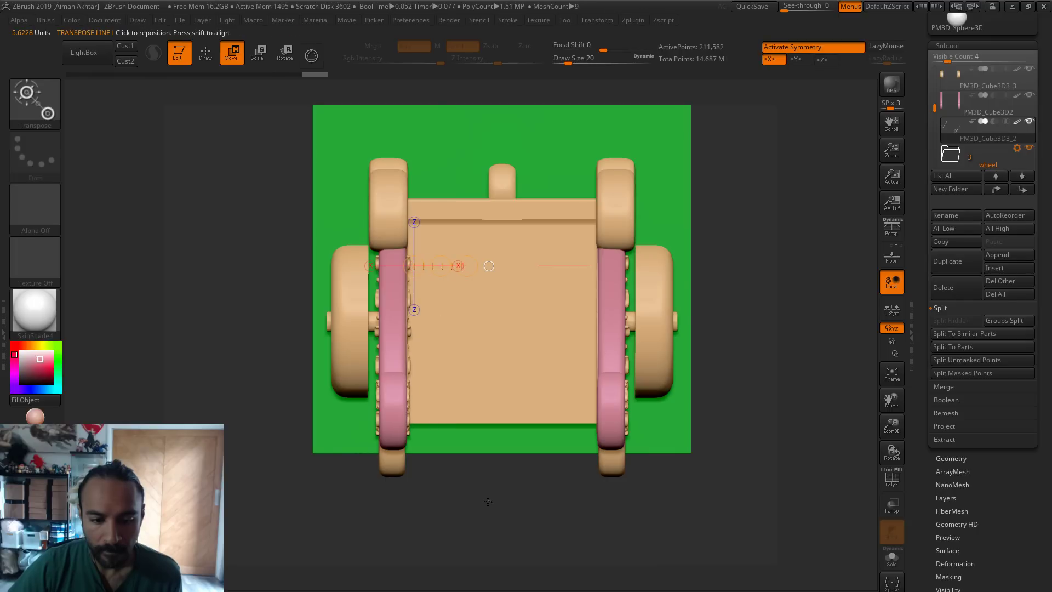
Delete the subtool PM3D_Cube3D3_2 with the swirl ornaments on the inner faces of the armrest rails
{"action": "right_click_drag", "start_coordinate": [469, 411], "coordinate": [378, 291]}
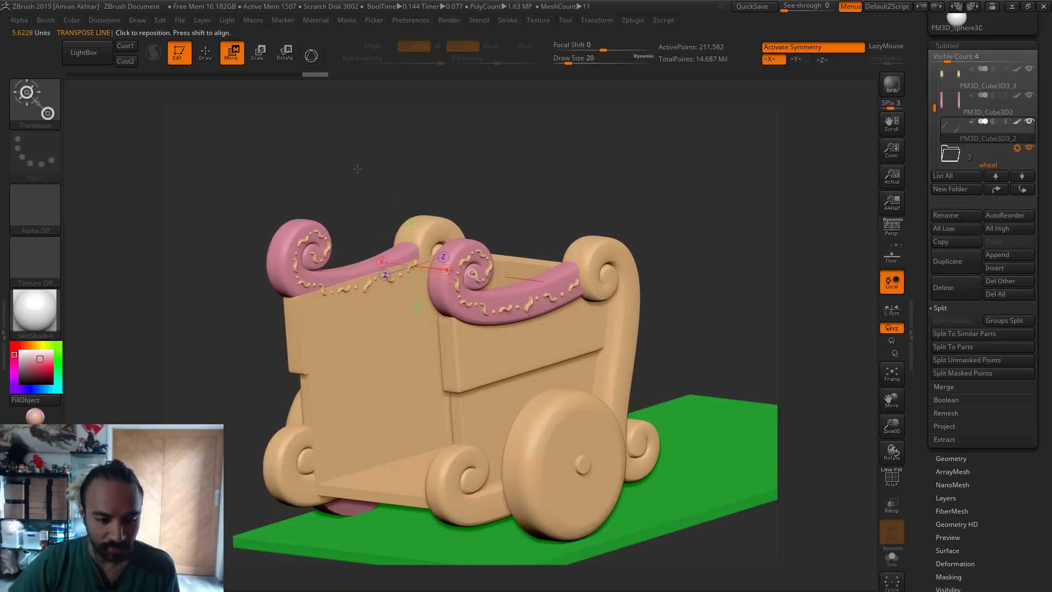
{"action": "right_click_drag", "start_coordinate": [472, 272], "coordinate": [483, 273]}
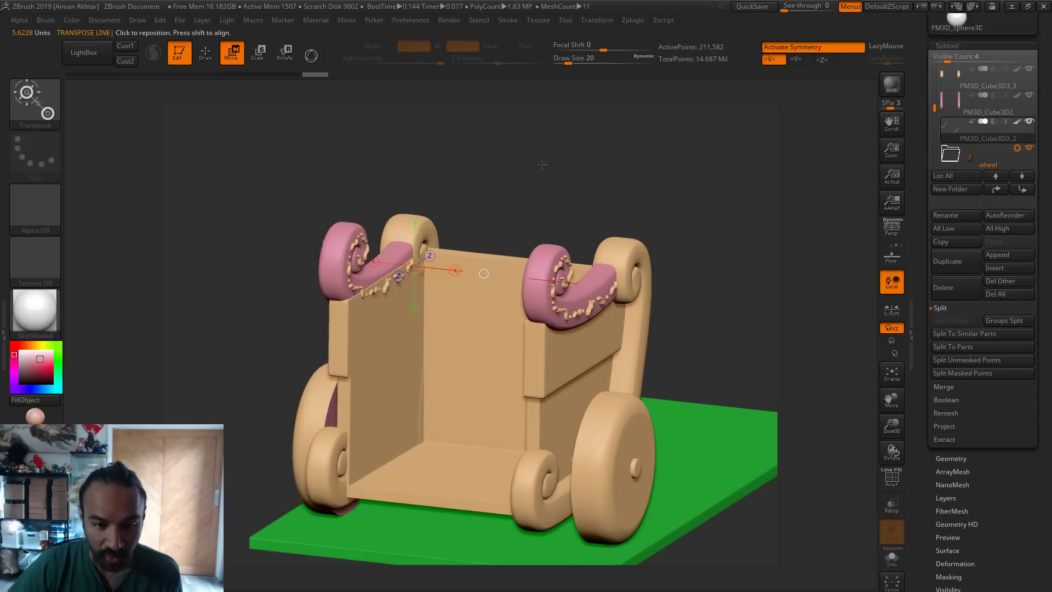
{"action": "right_click_drag", "start_coordinate": [542, 164], "coordinate": [587, 172]}
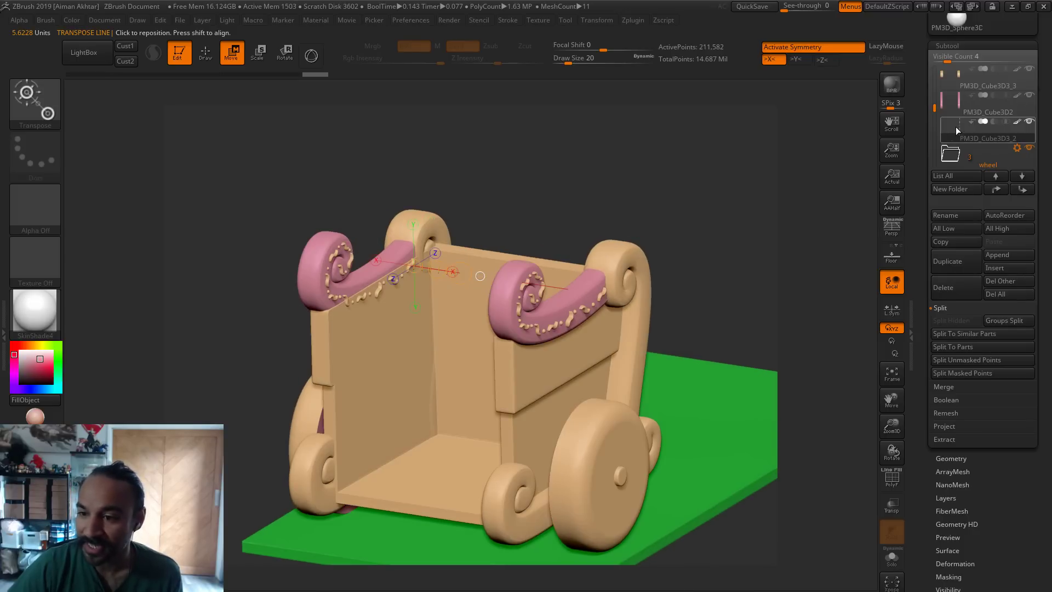
{"action": "left_click", "coordinate": [962, 109]}
{"action": "right_click_drag", "start_coordinate": [587, 170], "coordinate": [610, 166]}
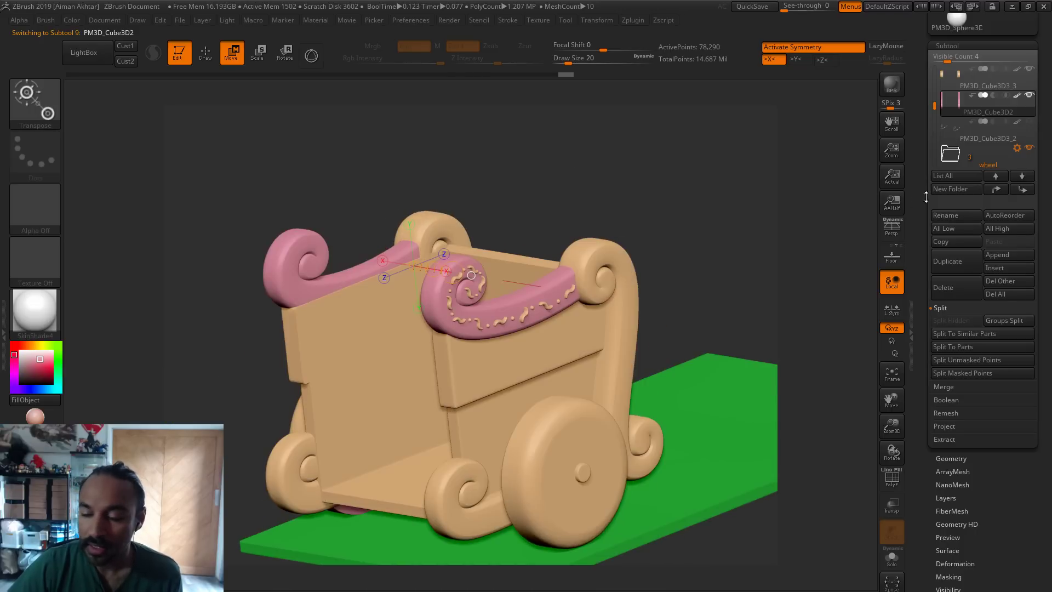
{"action": "left_click", "coordinate": [951, 126]}
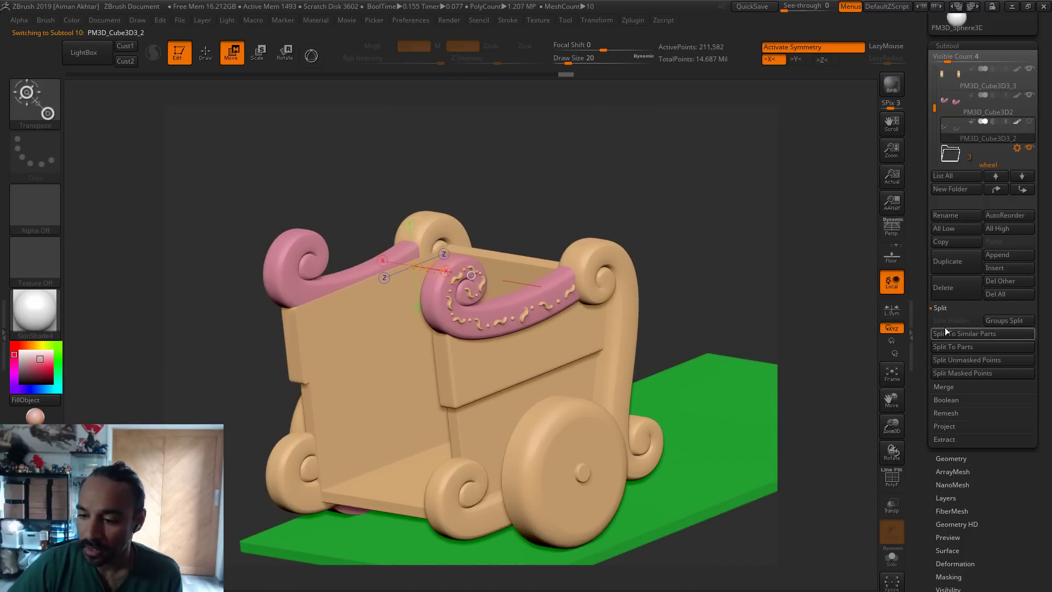
{"action": "left_click", "coordinate": [949, 289]}
{"action": "left_click", "coordinate": [856, 309]}
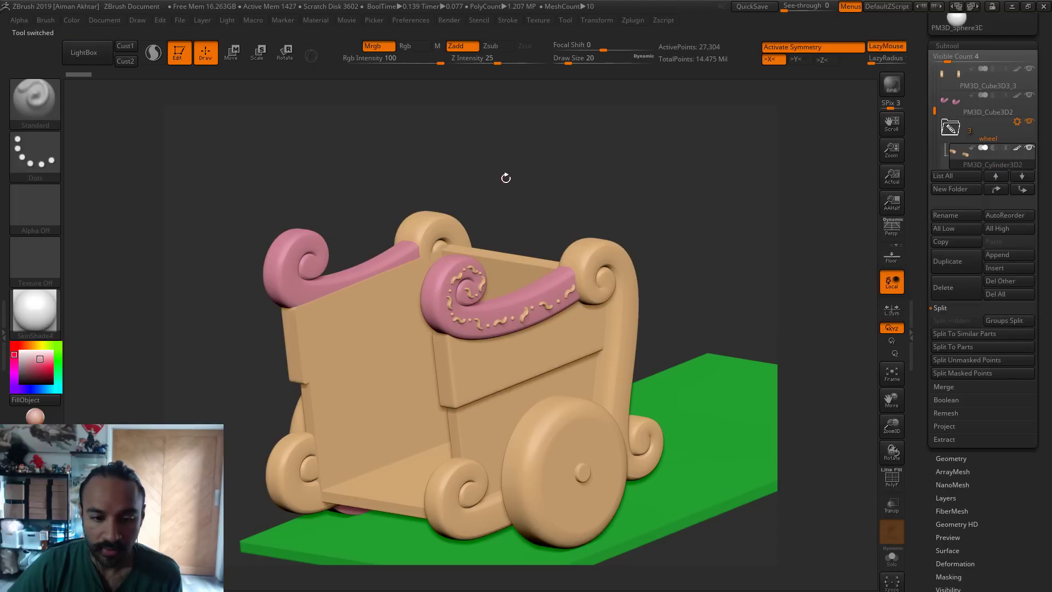
Activate the Move brush and make the tall tan scroll supports the active subtool
{"action": "left_click_drag", "start_coordinate": [554, 171], "coordinate": [584, 175]}
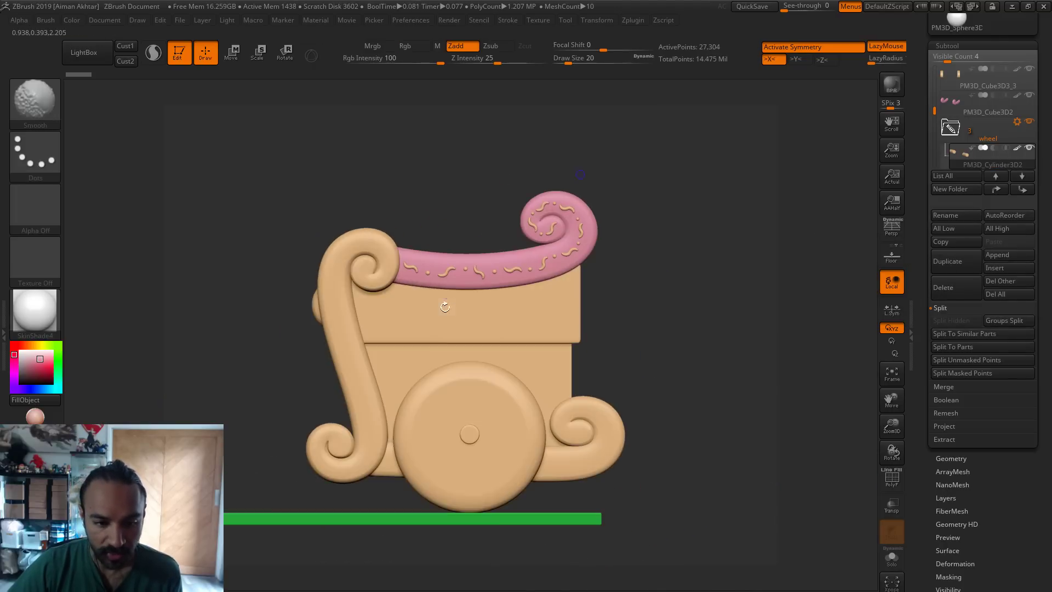
{"action": "key", "text": "b"}
{"action": "key", "text": "m"}
{"action": "key", "text": "v"}
{"action": "left_click", "coordinate": [348, 338], "text": "alt"}
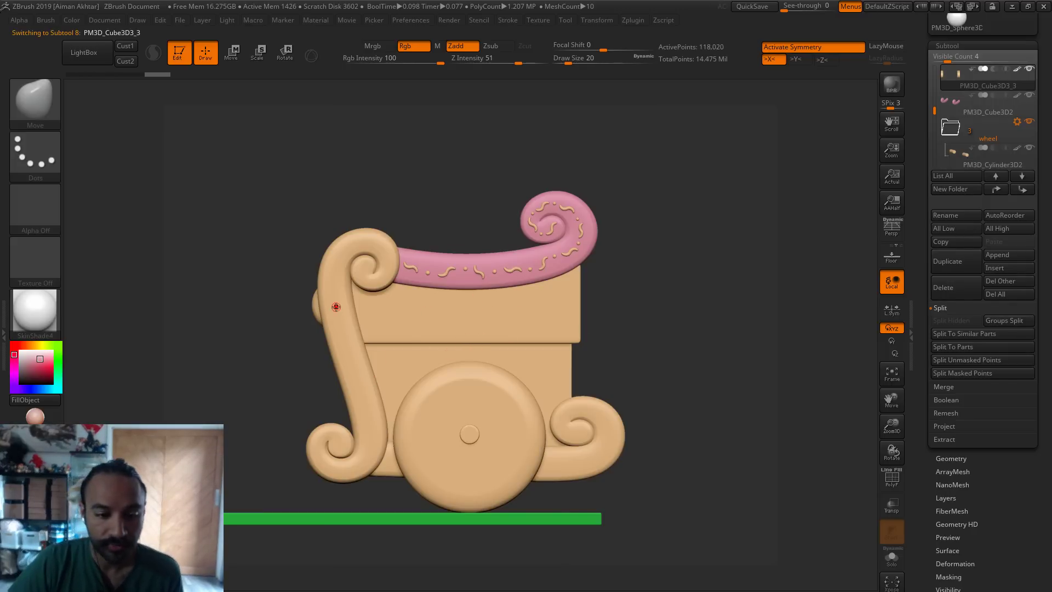
{"action": "left_click_drag", "start_coordinate": [798, 437], "coordinate": [879, 420], "text": "alt"}
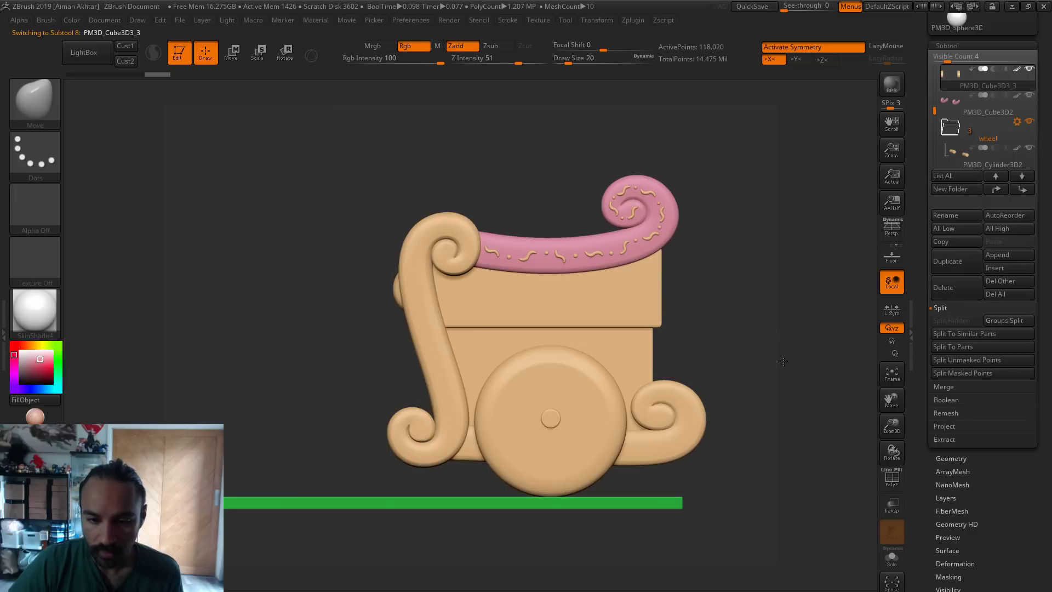
{"action": "left_click_drag", "start_coordinate": [783, 362], "coordinate": [452, 245]}
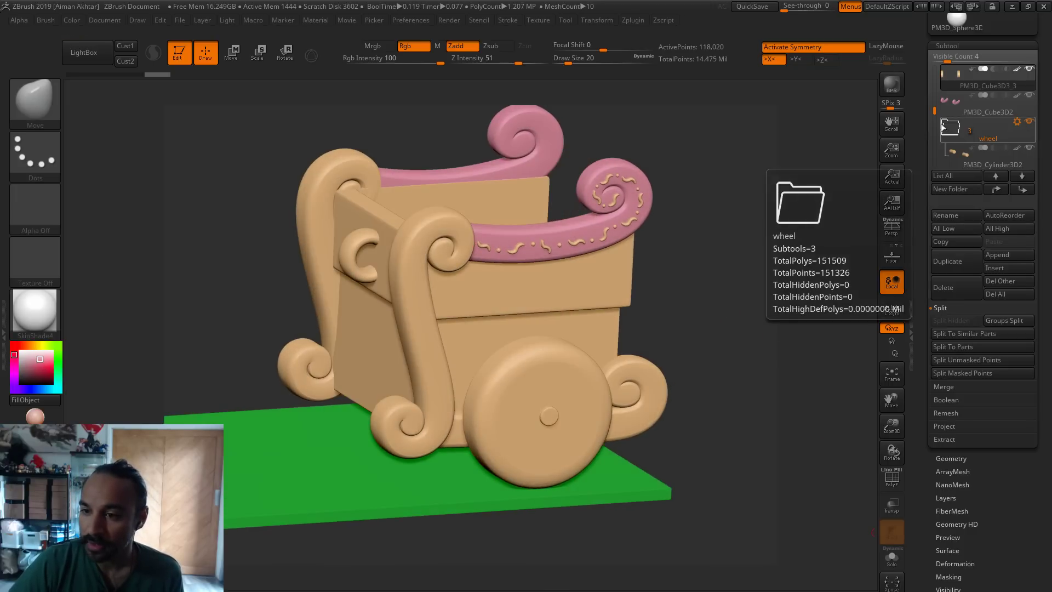
Show the Rainbow pony subtool and sample the light blue of its body as the current colour
{"action": "left_click_drag", "start_coordinate": [935, 111], "coordinate": [936, 63]}
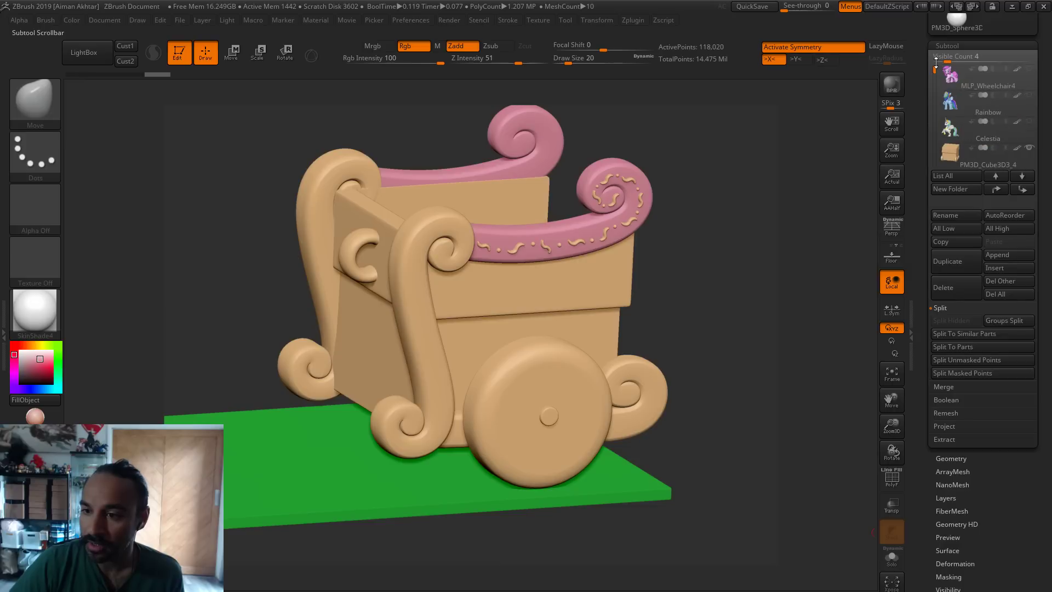
{"action": "left_click", "coordinate": [1030, 95]}
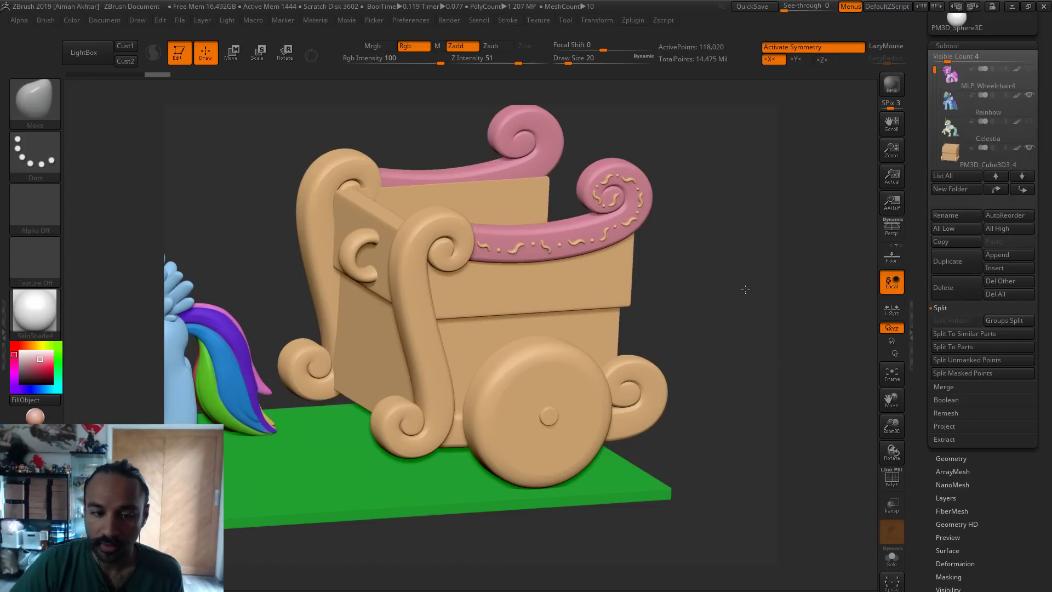
{"action": "left_click_drag", "start_coordinate": [44, 364], "coordinate": [223, 329]}
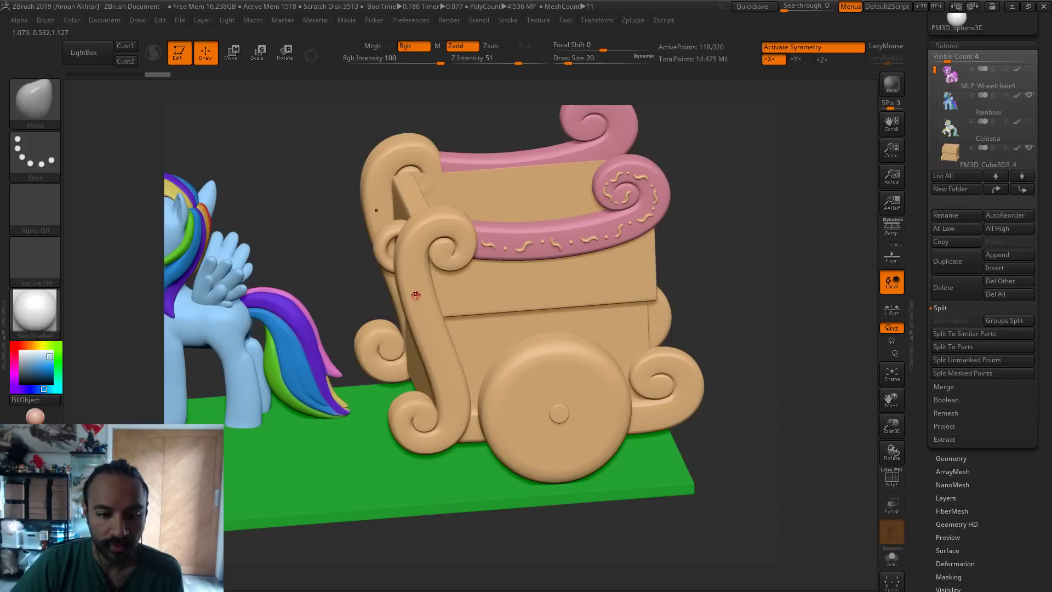
Fill the tall scroll supports with the light blue (R 154, G 210, B 250) using the Mrgb channel
{"action": "left_click", "coordinate": [75, 19]}
{"action": "left_click", "coordinate": [375, 45]}
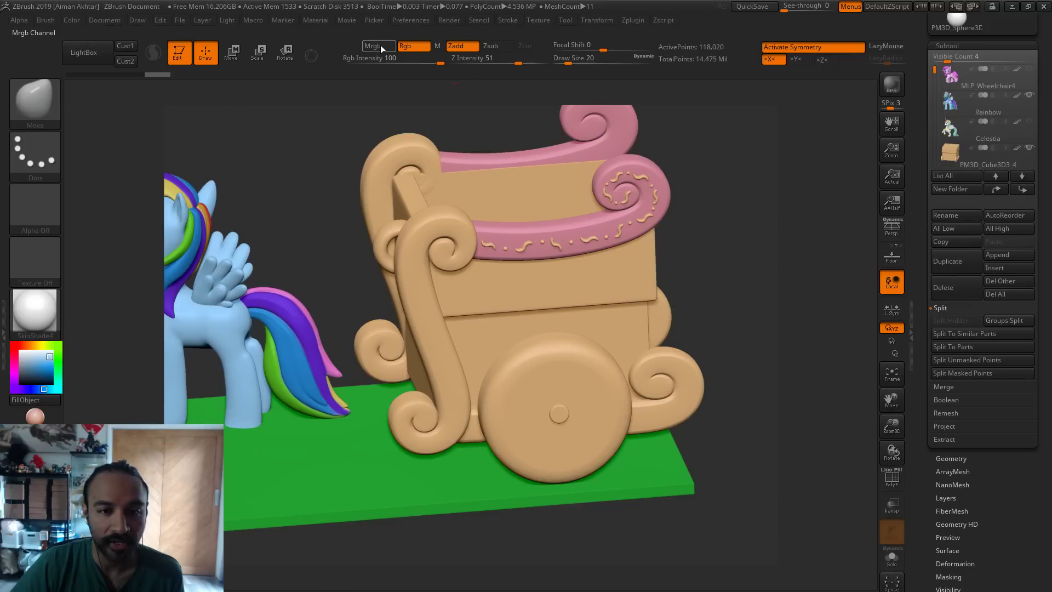
{"action": "left_click", "coordinate": [55, 20]}
{"action": "mouse_move", "coordinate": [72, 20]}
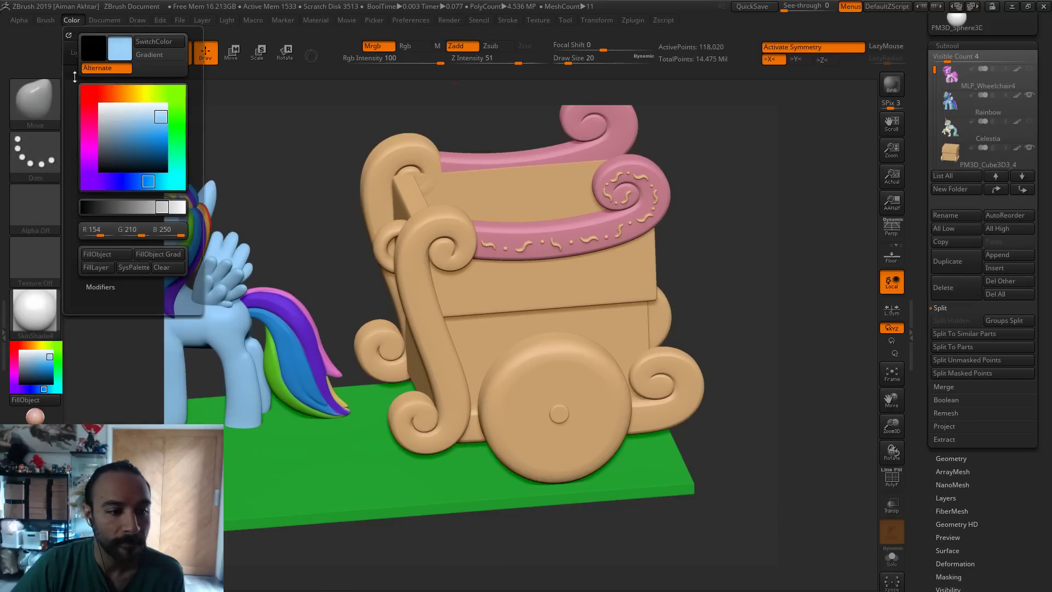
{"action": "left_click", "coordinate": [110, 252]}
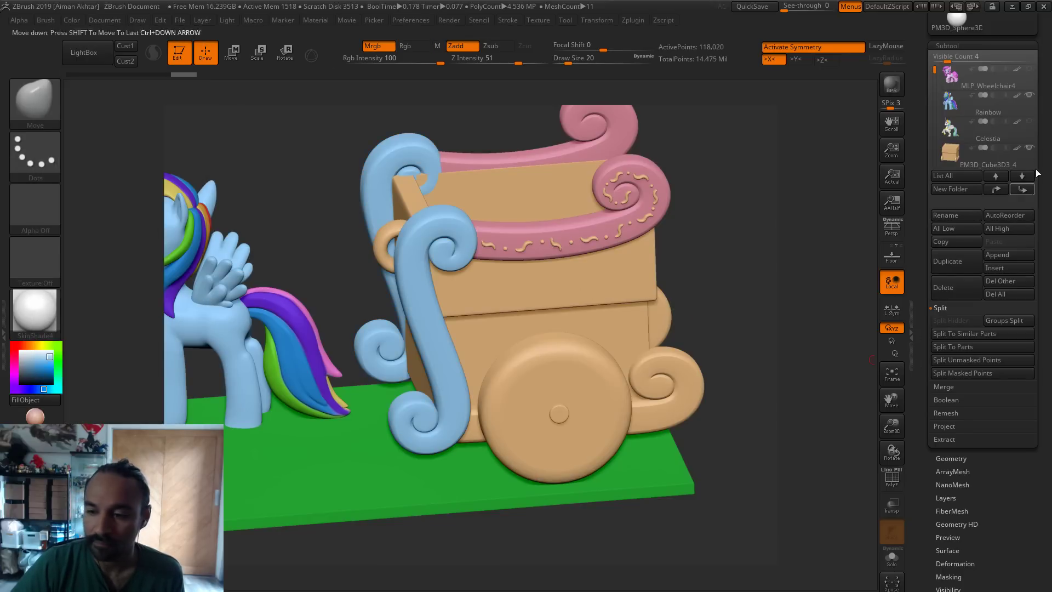
Show the pink pony subtool MLP_Wheelchair4 and sample its pink as the current colour
{"action": "left_click", "coordinate": [960, 80]}
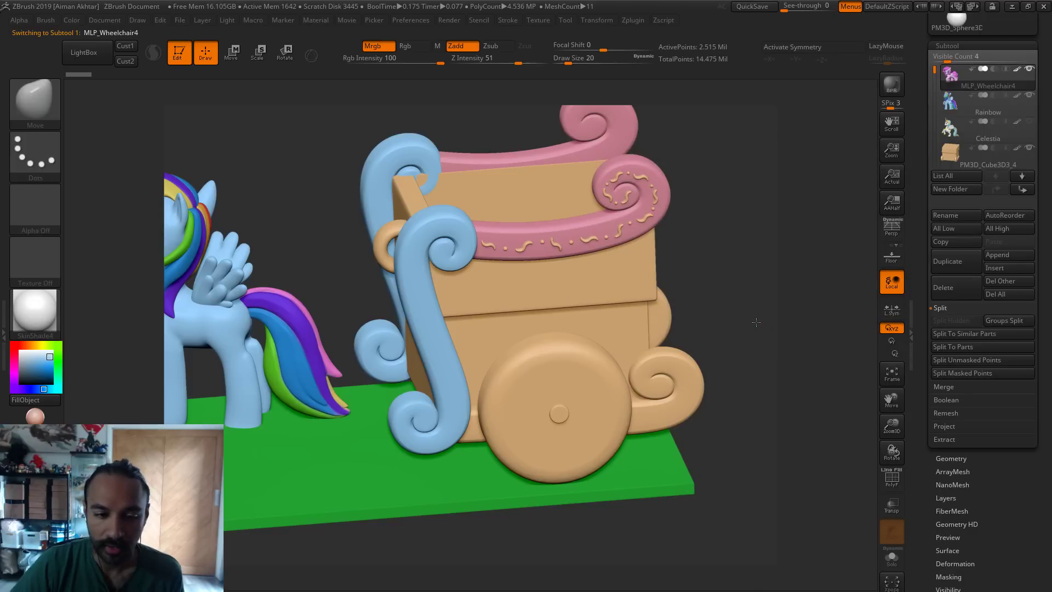
{"action": "left_click_drag", "start_coordinate": [756, 322], "coordinate": [757, 323]}
{"action": "key", "text": "c"}
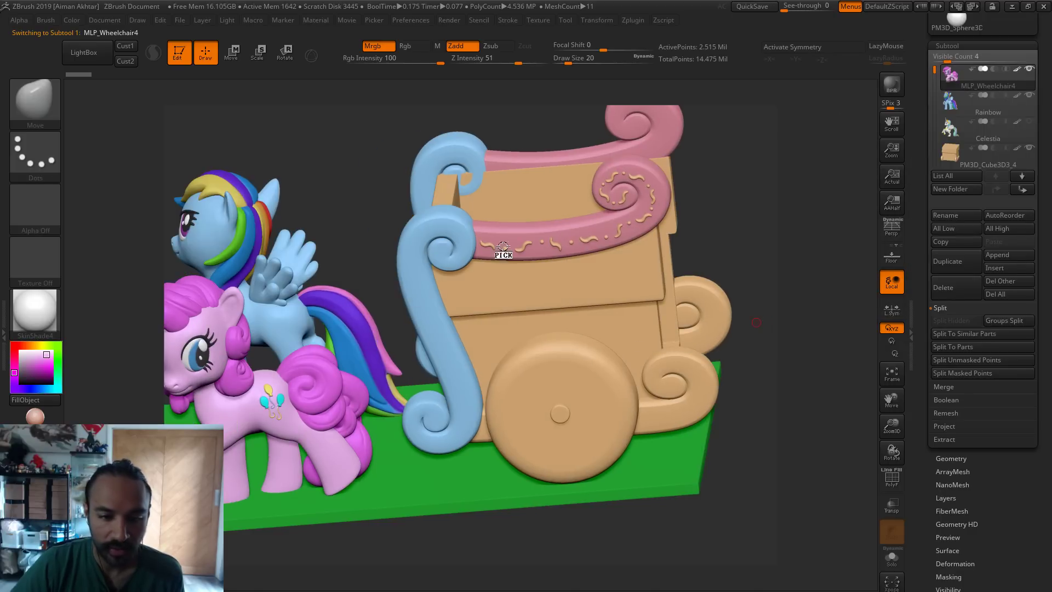
{"action": "key", "text": "ctrl+shift"}
{"action": "left_click", "coordinate": [333, 355], "text": "ctrl+shift"}
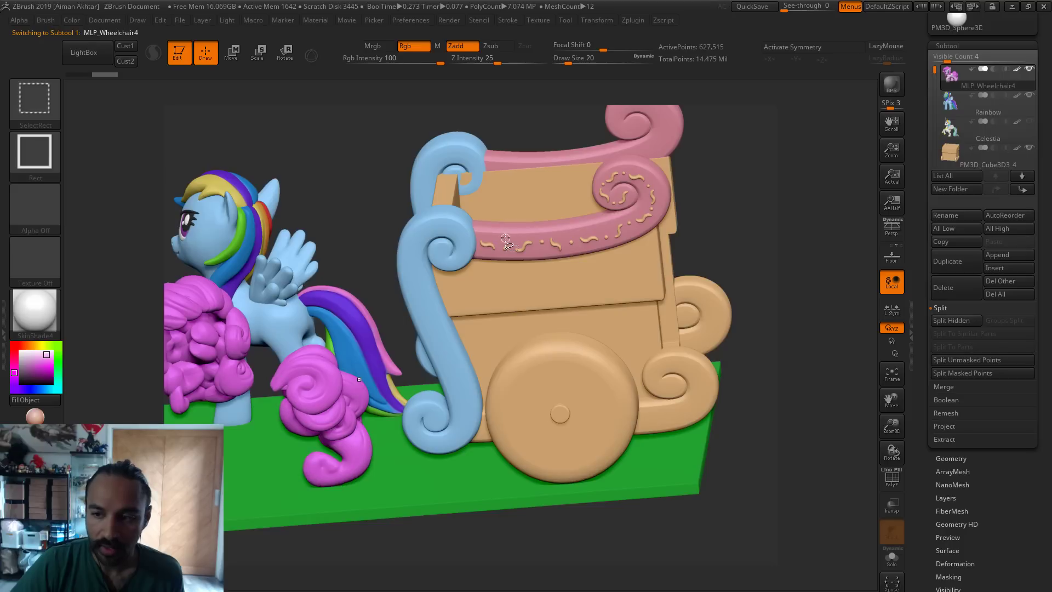
{"action": "left_click", "coordinate": [340, 200], "text": "ctrl+shift"}
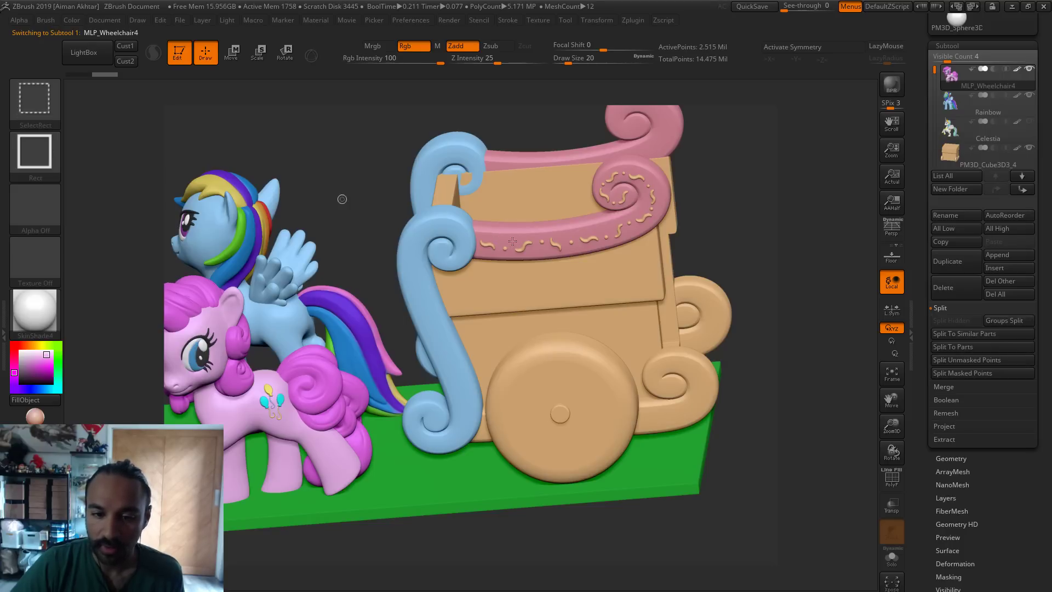
Select the armrest rails and fill them with the pony's light pink, followed by its magenta
{"action": "left_click", "coordinate": [510, 239], "text": "alt"}
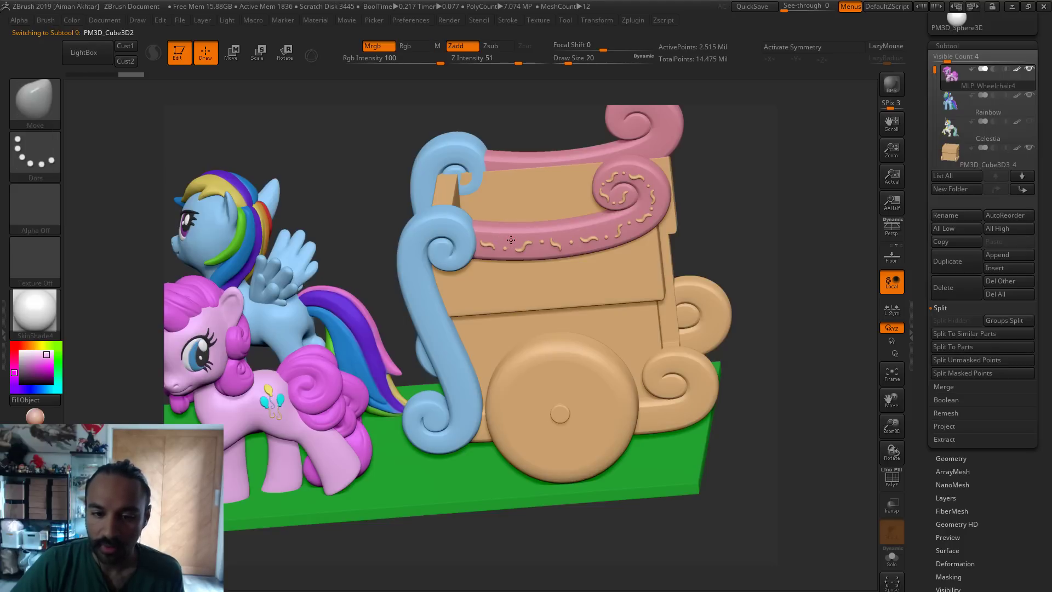
{"action": "left_click", "coordinate": [75, 22]}
{"action": "left_click", "coordinate": [103, 255]}
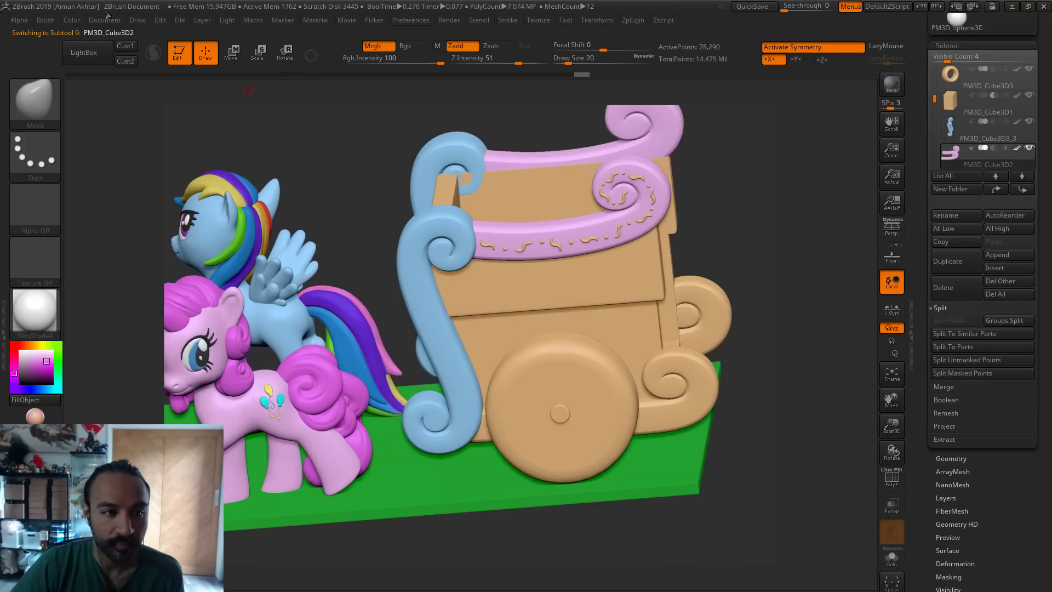
{"action": "left_click", "coordinate": [71, 20]}
{"action": "left_click", "coordinate": [97, 254]}
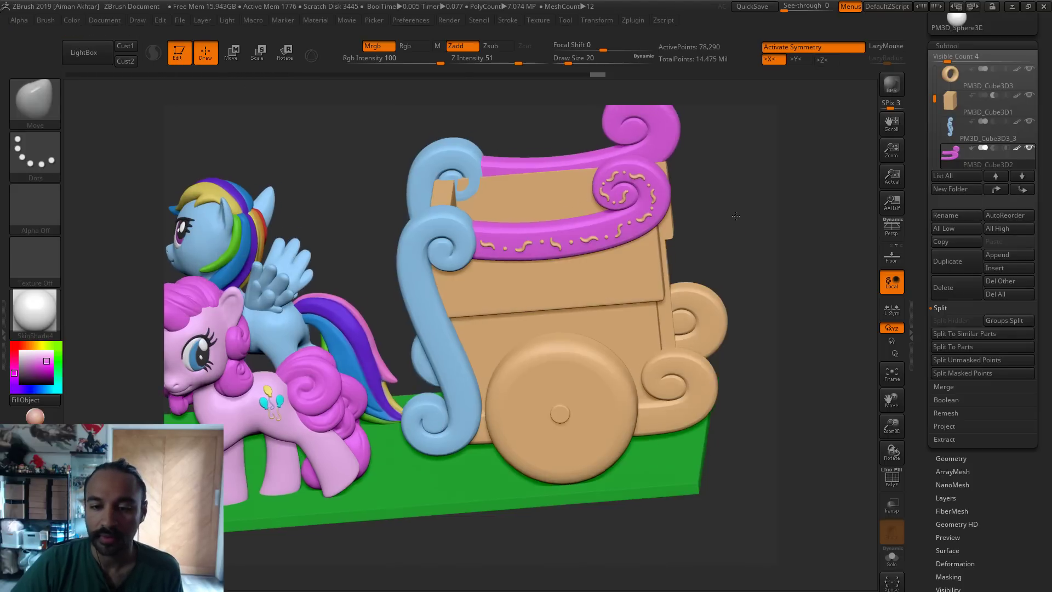
{"action": "left_click_drag", "start_coordinate": [736, 216], "coordinate": [735, 216], "text": "shift"}
{"action": "left_click_drag", "start_coordinate": [711, 326], "coordinate": [712, 326]}
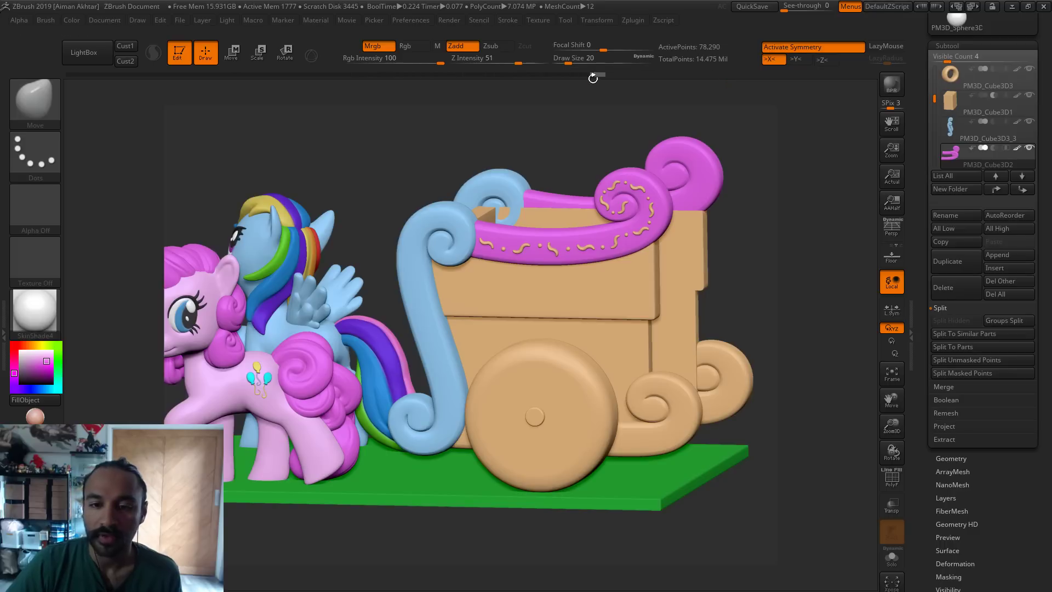
Restore the armrest rails' earlier dusty pink from the undo history, and sample the yellow of the Rainbow pony's mane
{"action": "mouse_move", "coordinate": [596, 78]}
{"action": "left_click_drag", "start_coordinate": [596, 78], "coordinate": [569, 79]}
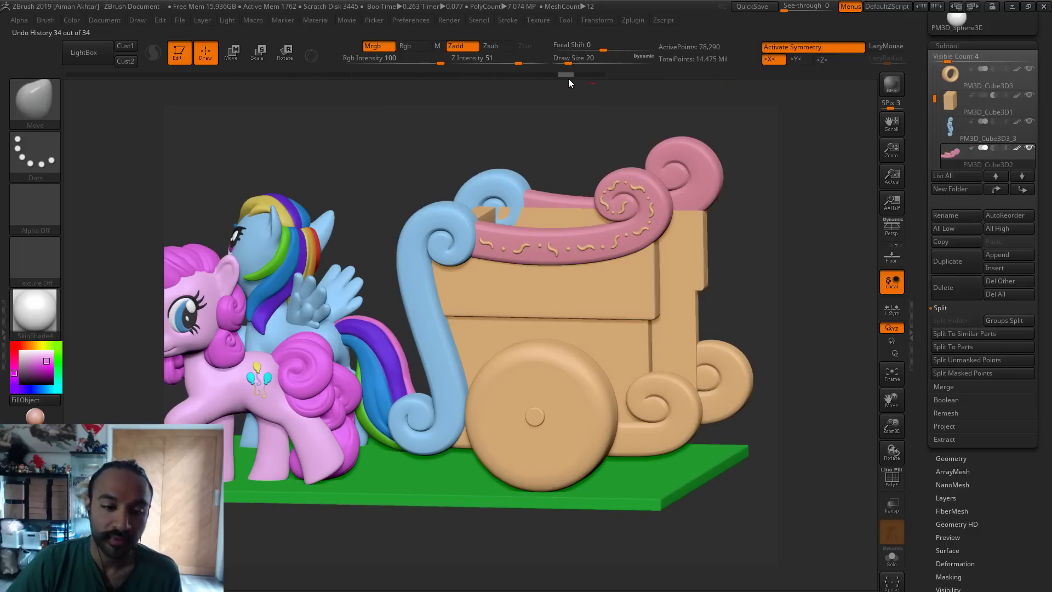
{"action": "left_click_drag", "start_coordinate": [39, 367], "coordinate": [284, 217]}
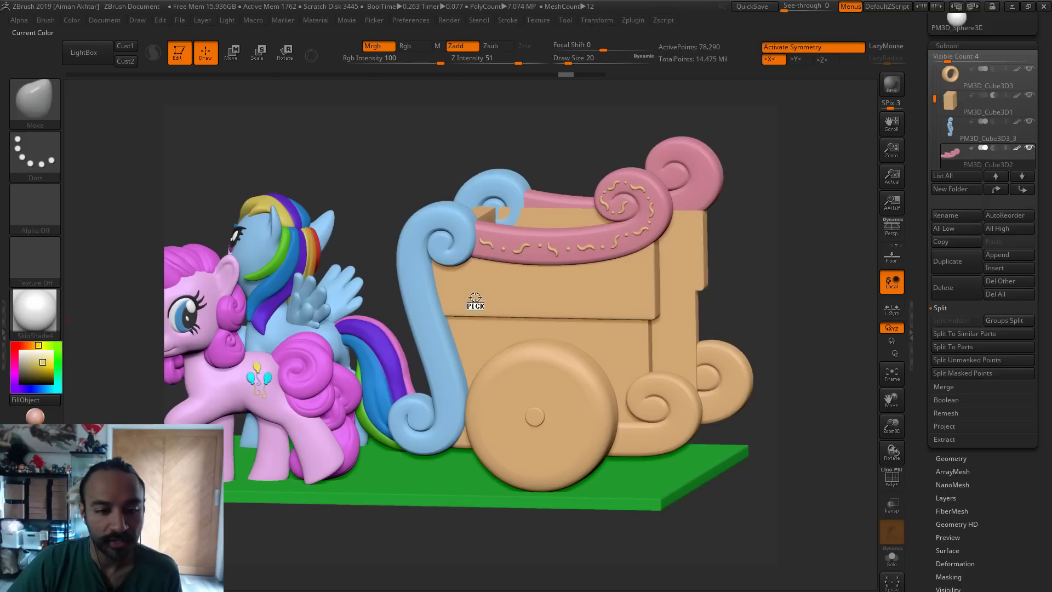
Try filling the carriage's upper and lower boxes together with the sampled yellow (R 227, G 206, B 95)
{"action": "left_click", "coordinate": [520, 302], "text": "alt"}
{"action": "left_click", "coordinate": [528, 295], "text": "ctrl+shift"}
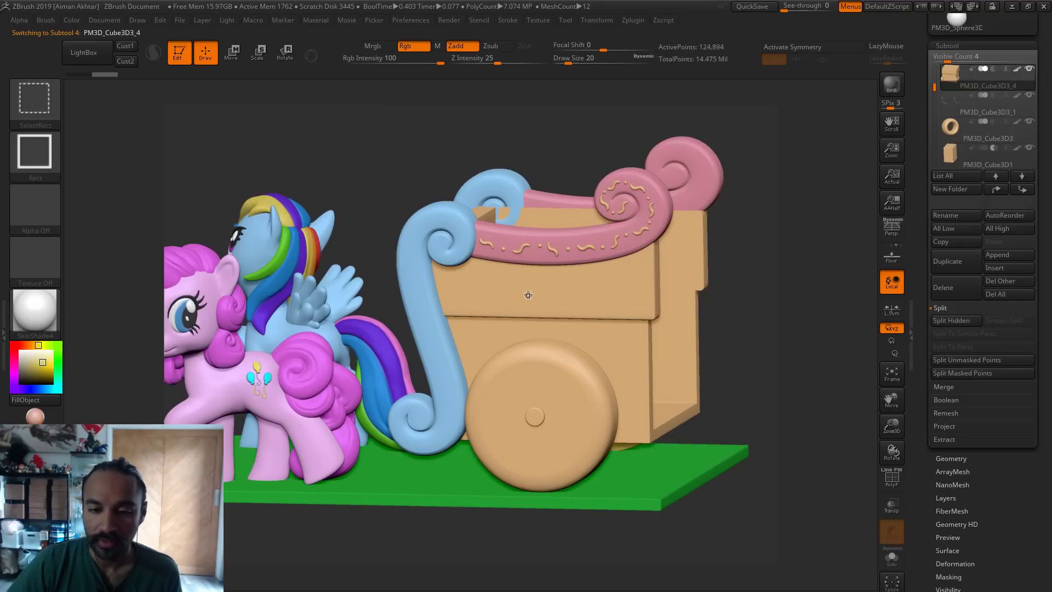
{"action": "left_click", "coordinate": [79, 20]}
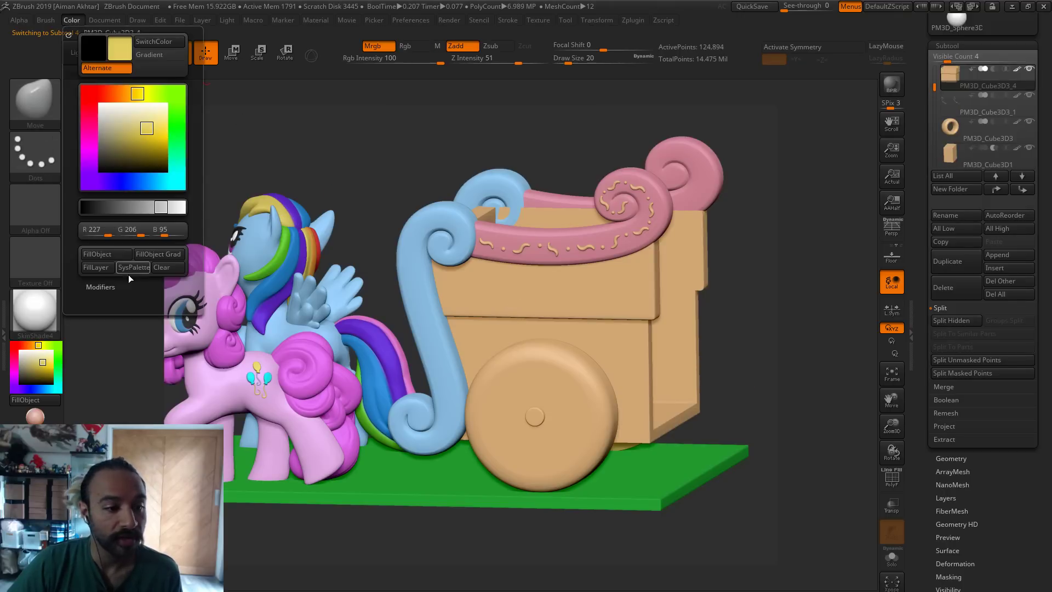
{"action": "left_click", "coordinate": [110, 251]}
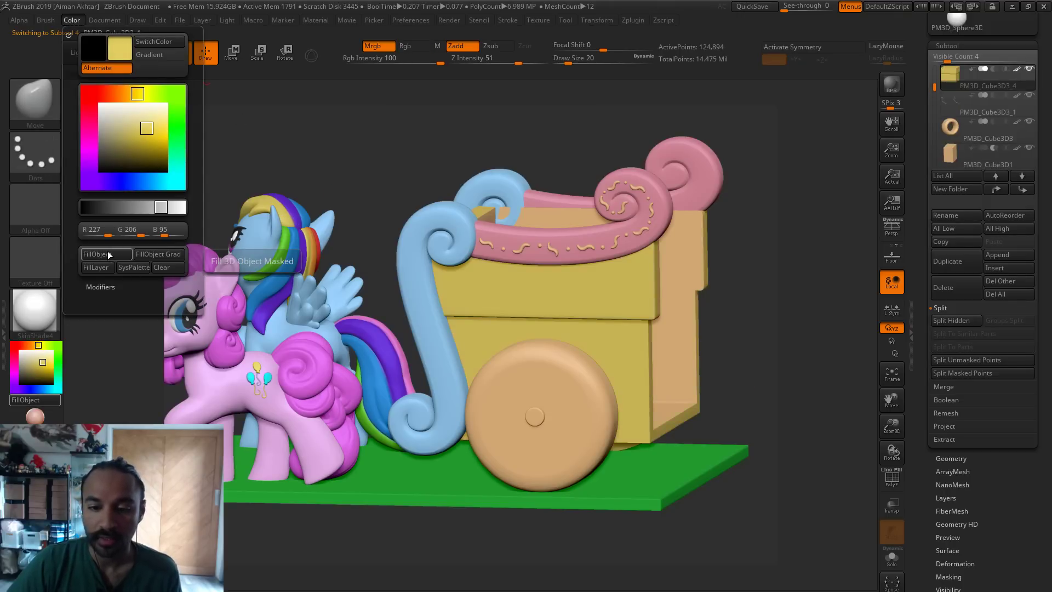
{"action": "left_click", "coordinate": [560, 306], "text": "ctrl+alt+shift"}
{"action": "left_click", "coordinate": [717, 301], "text": "ctrl+shift"}
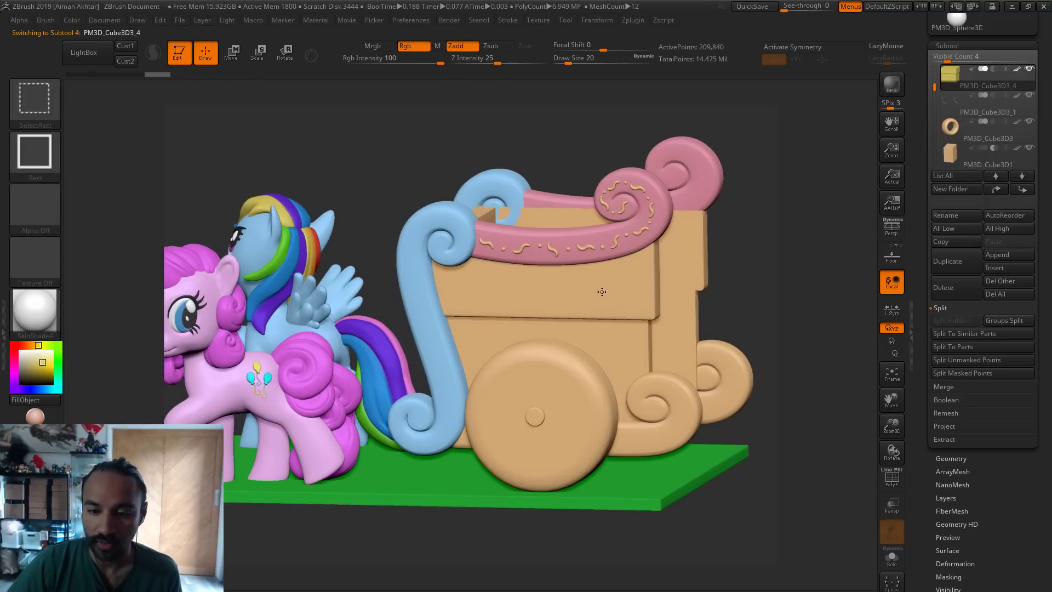
Isolate the carriage's two boxes in Solo mode with Polyframe on, and split them into separate polygroups
{"action": "left_click", "coordinate": [601, 291], "text": "ctrl+shift"}
{"action": "left_click", "coordinate": [892, 558]}
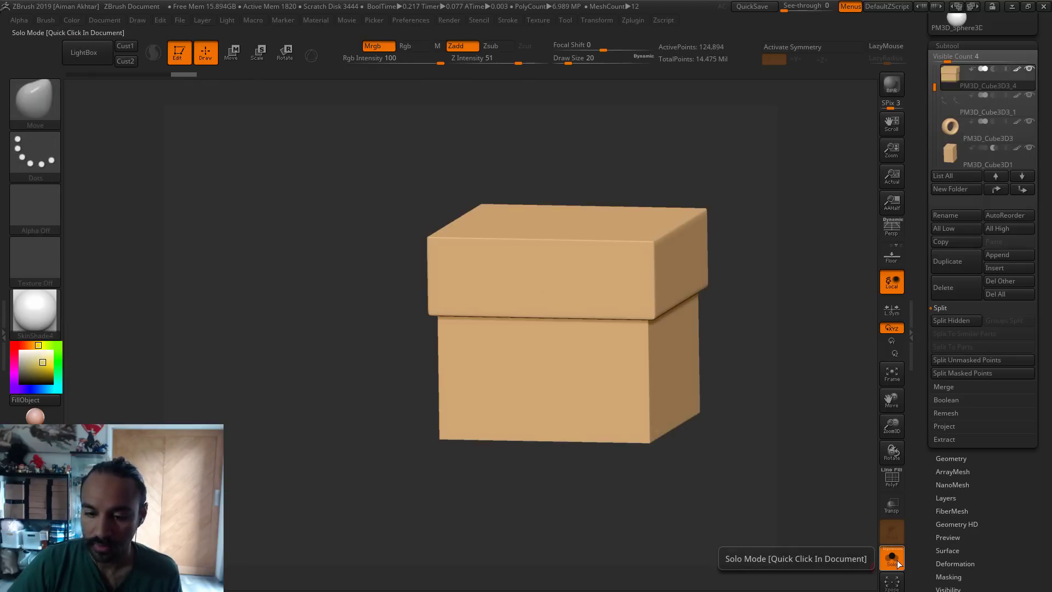
{"action": "left_click_drag", "start_coordinate": [804, 520], "coordinate": [918, 487]}
{"action": "key", "text": "shift+f"}
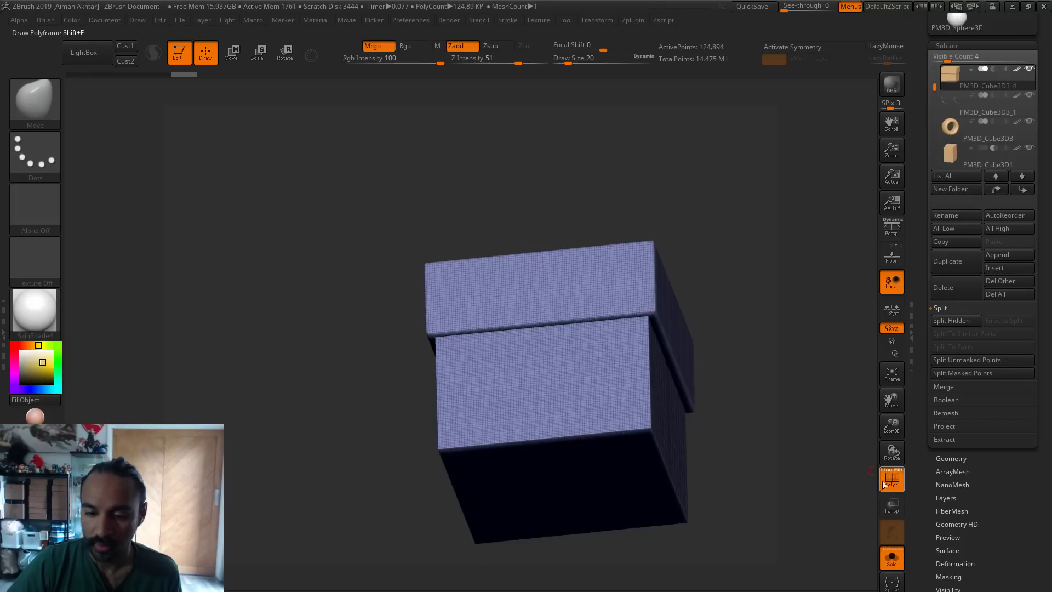
{"action": "left_click_drag", "start_coordinate": [757, 374], "coordinate": [701, 396], "text": "alt"}
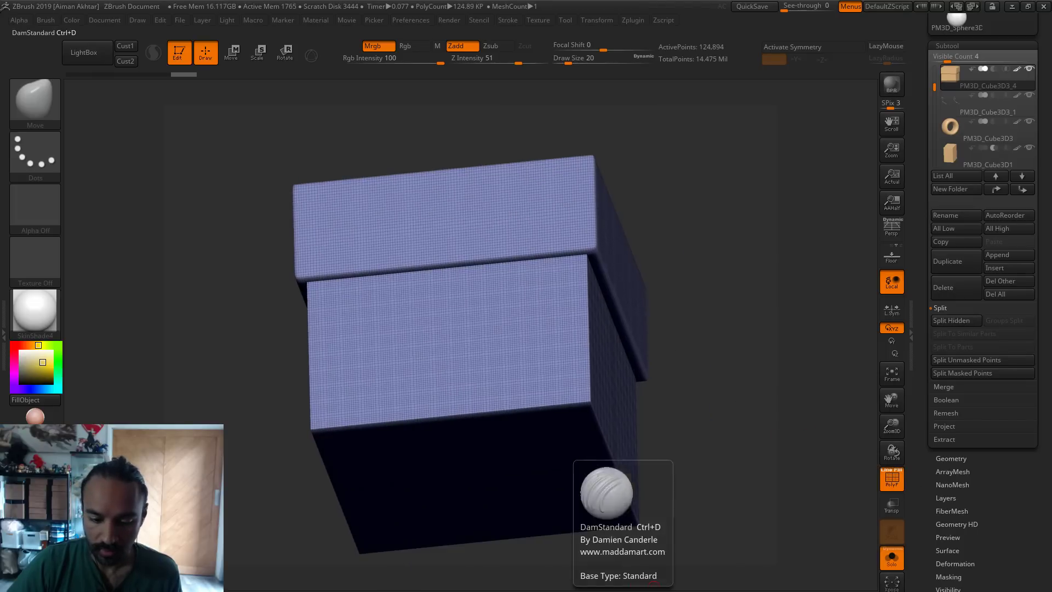
{"action": "left_click", "coordinate": [586, 591]}
{"action": "left_click_drag", "start_coordinate": [706, 350], "coordinate": [713, 368]}
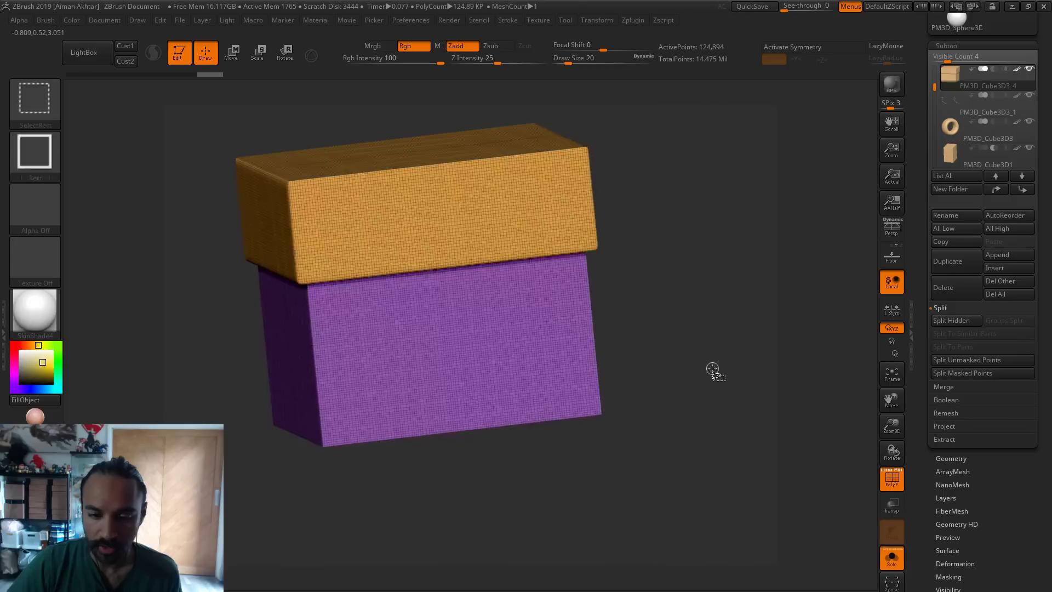
Fill the isolated upper box with yellow (R 227, G 206, B 95), followed by the whole carriage body including its rear scrolls
{"action": "left_click", "coordinate": [515, 246], "text": "ctrl+shift"}
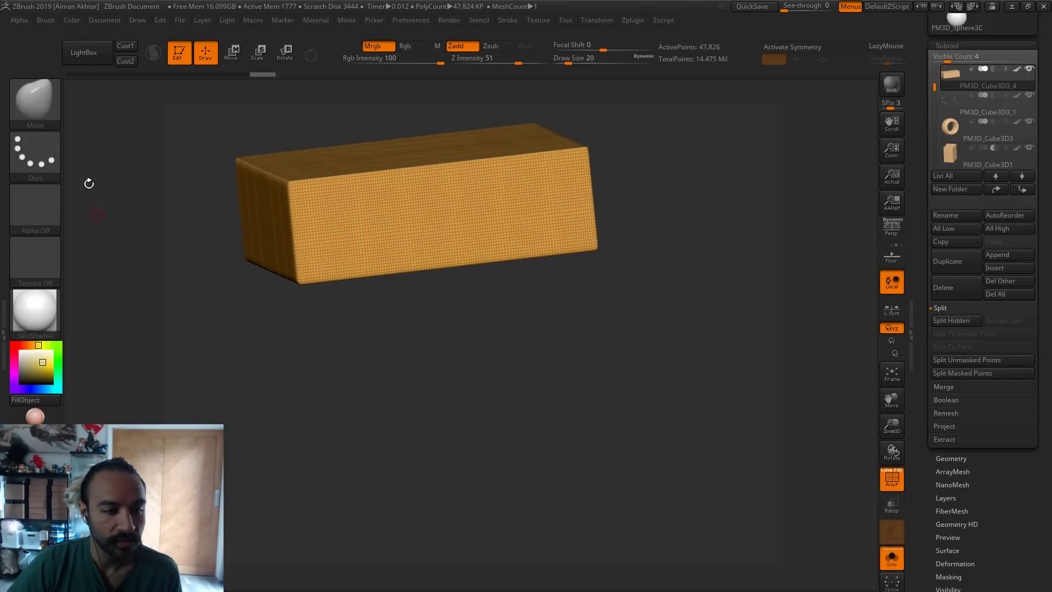
{"action": "left_click", "coordinate": [71, 20]}
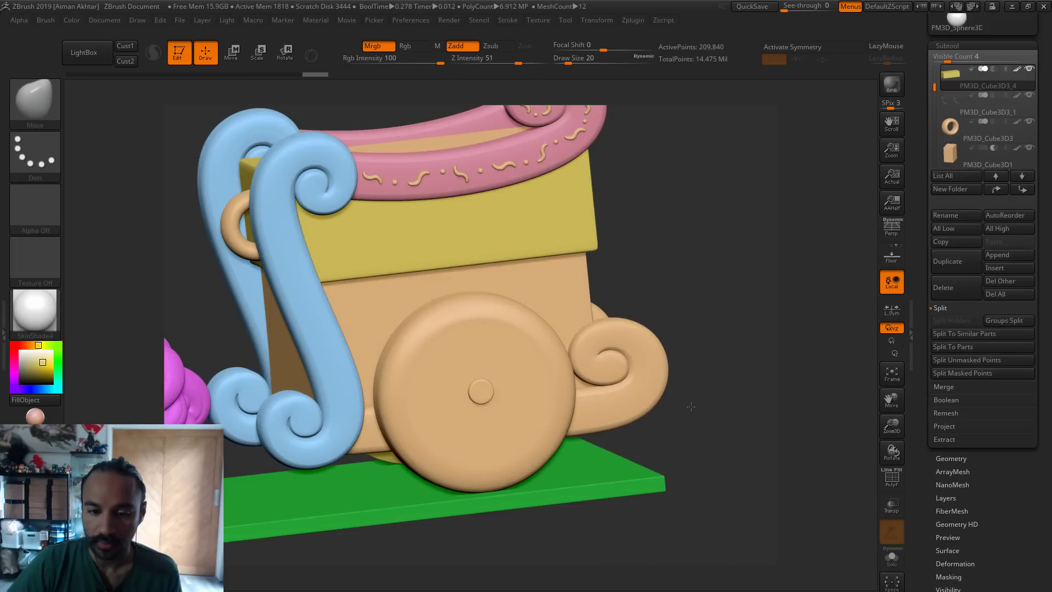
{"action": "left_click_drag", "start_coordinate": [691, 407], "coordinate": [592, 484], "text": "alt"}
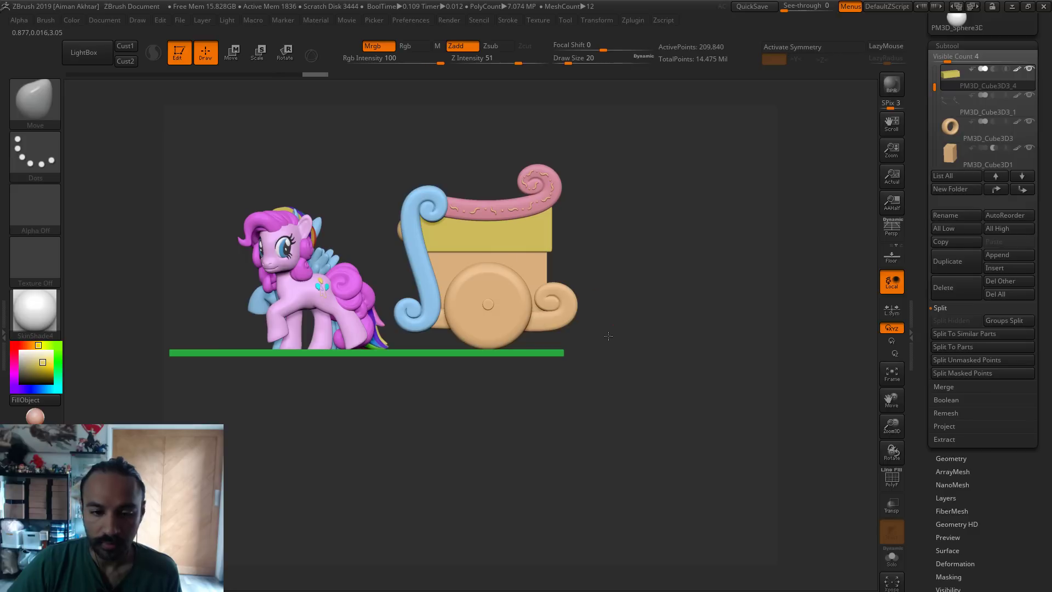
{"action": "left_click_drag", "start_coordinate": [611, 298], "coordinate": [614, 335]}
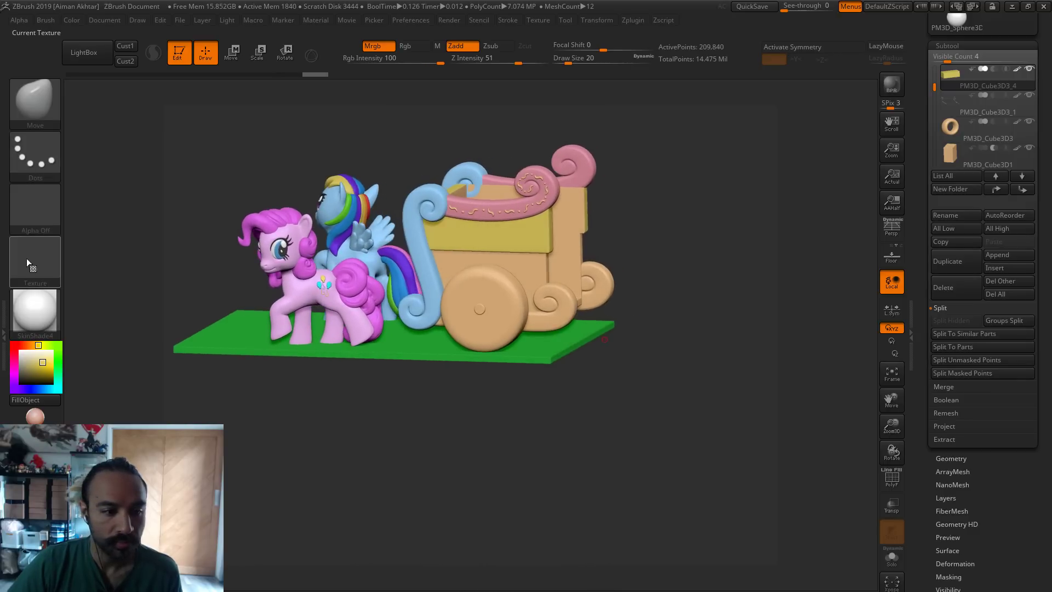
{"action": "left_click", "coordinate": [72, 20]}
{"action": "left_click", "coordinate": [107, 254]}
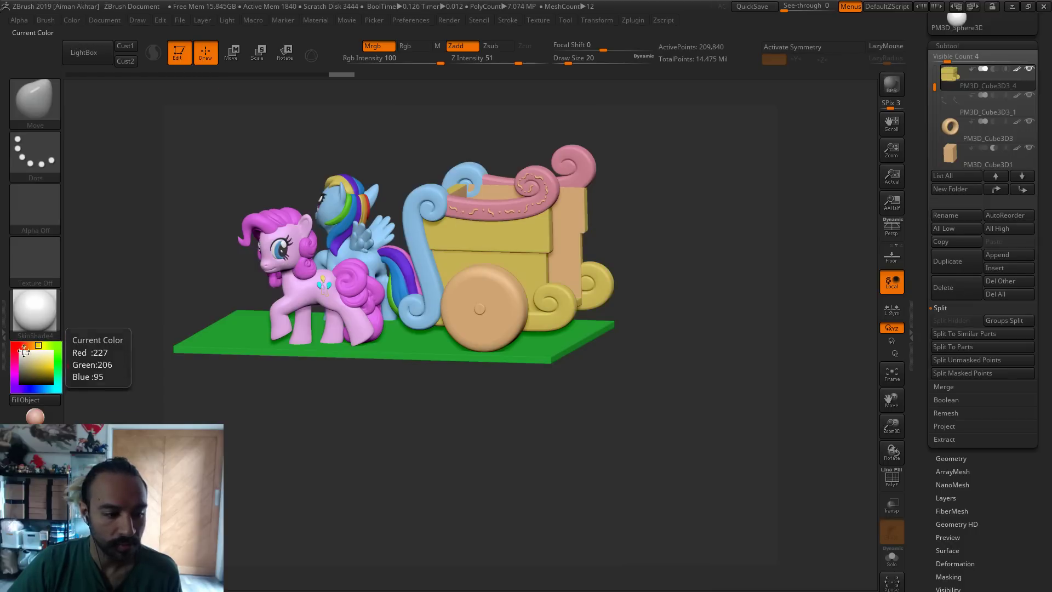
Isolate the carriage's upper box, fill it with white (R 255, G 255, B 255) and unhide the remaining parts
{"action": "left_click", "coordinate": [462, 234], "text": "ctrl+shift"}
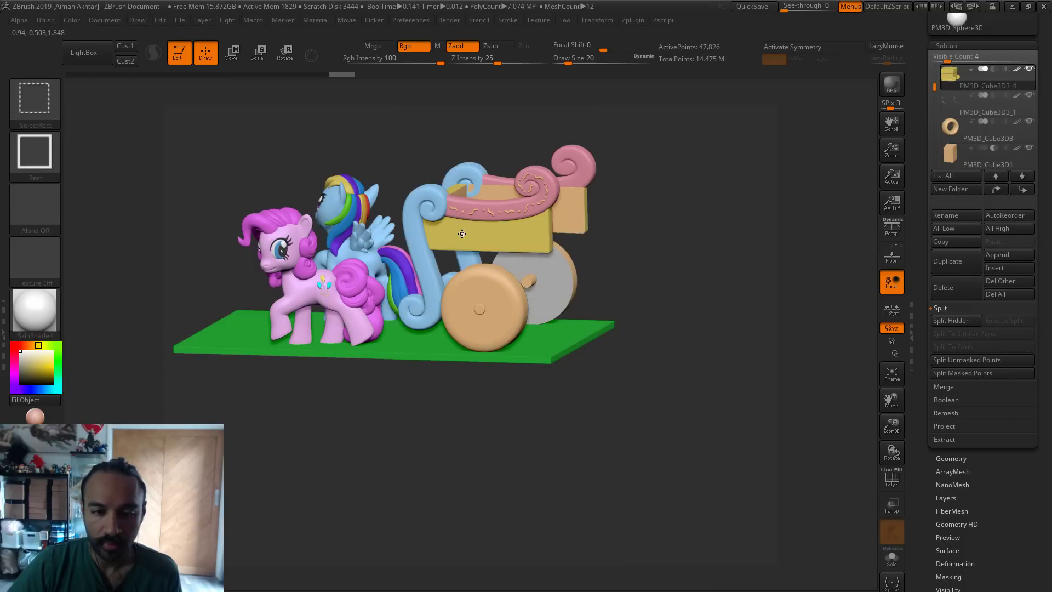
{"action": "left_click", "coordinate": [71, 21]}
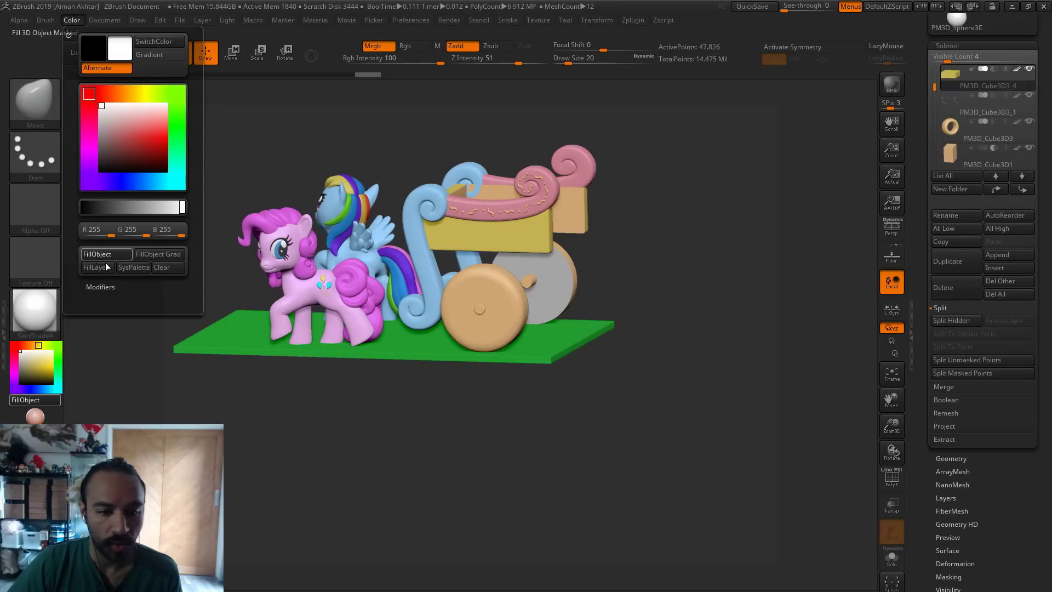
{"action": "left_click", "coordinate": [107, 255]}
{"action": "left_click", "coordinate": [482, 450], "text": "ctrl+shift"}
{"action": "left_click_drag", "start_coordinate": [548, 436], "coordinate": [552, 472]}
Select the ring on the carriage's front and fill it with white
{"action": "left_click", "coordinate": [378, 209], "text": "alt"}
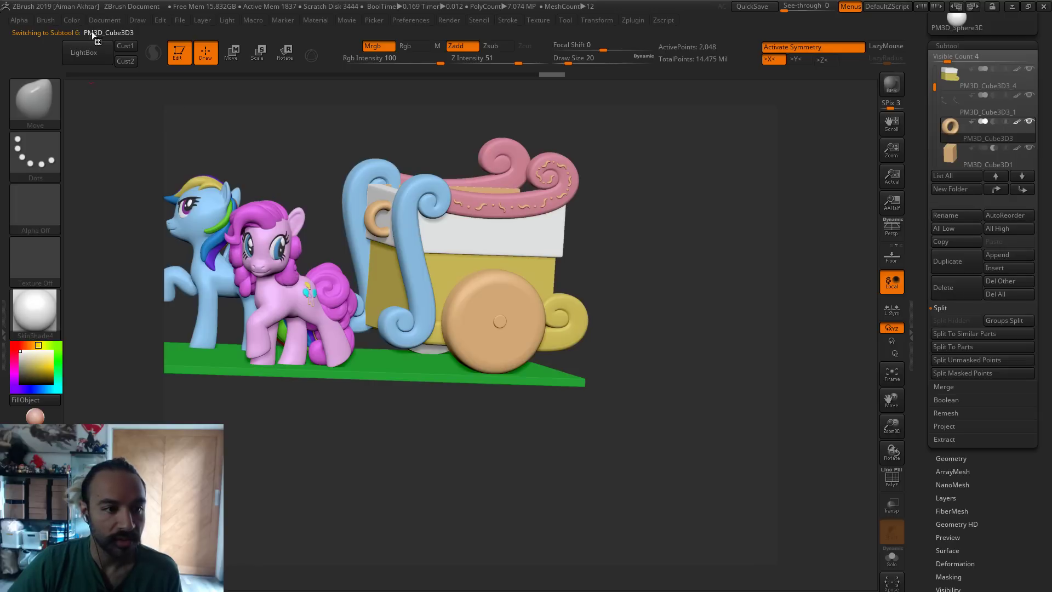
{"action": "key", "text": "ctrl+shift"}
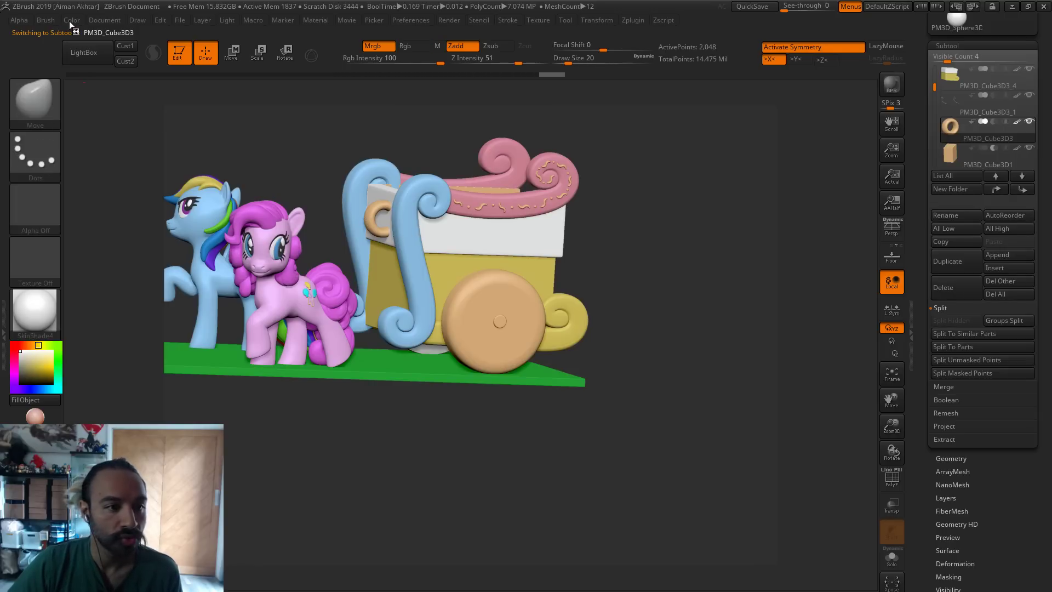
{"action": "left_click", "coordinate": [69, 21]}
{"action": "left_click", "coordinate": [99, 249]}
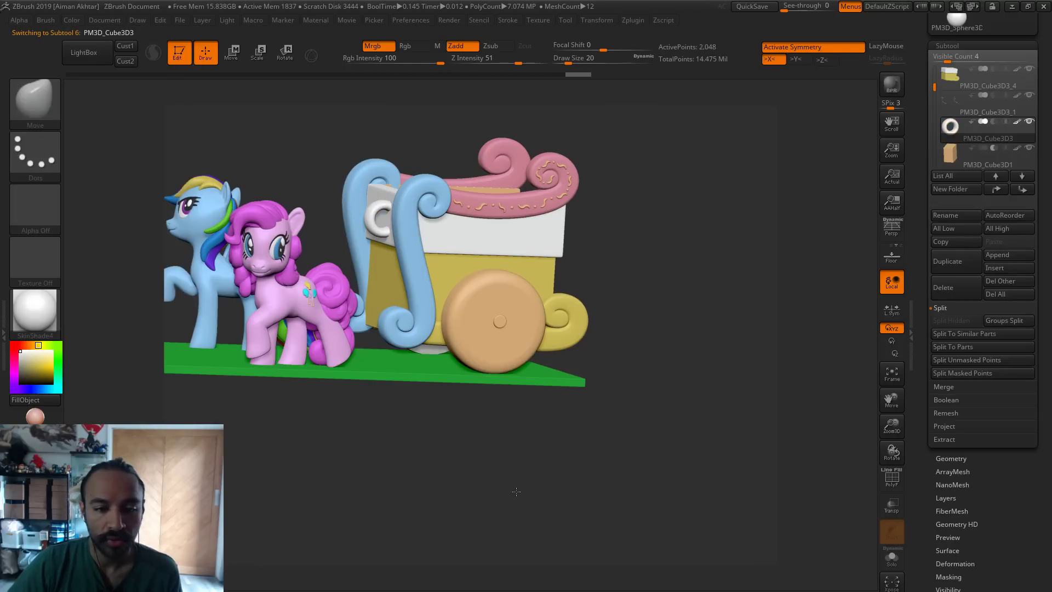
Isolate the carriage's lower rear scrolls and fill them with green (R 100, G 213, B 38) sampled from the Rainbow pony's mane
{"action": "left_click_drag", "start_coordinate": [516, 491], "coordinate": [503, 323]}
{"action": "left_click", "coordinate": [450, 274], "text": "alt"}
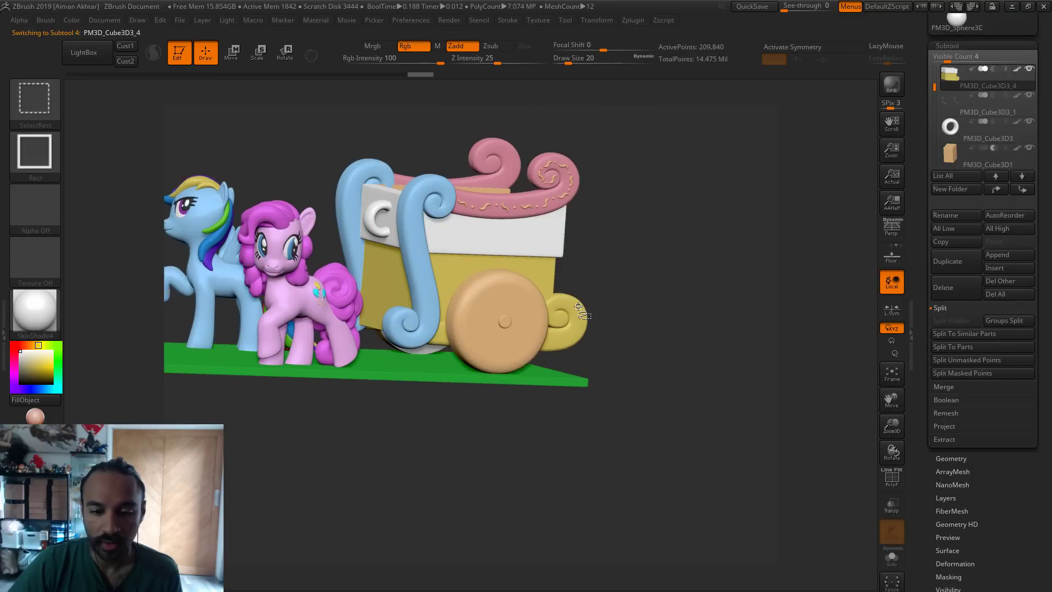
{"action": "left_click_drag", "start_coordinate": [669, 345], "coordinate": [653, 346]}
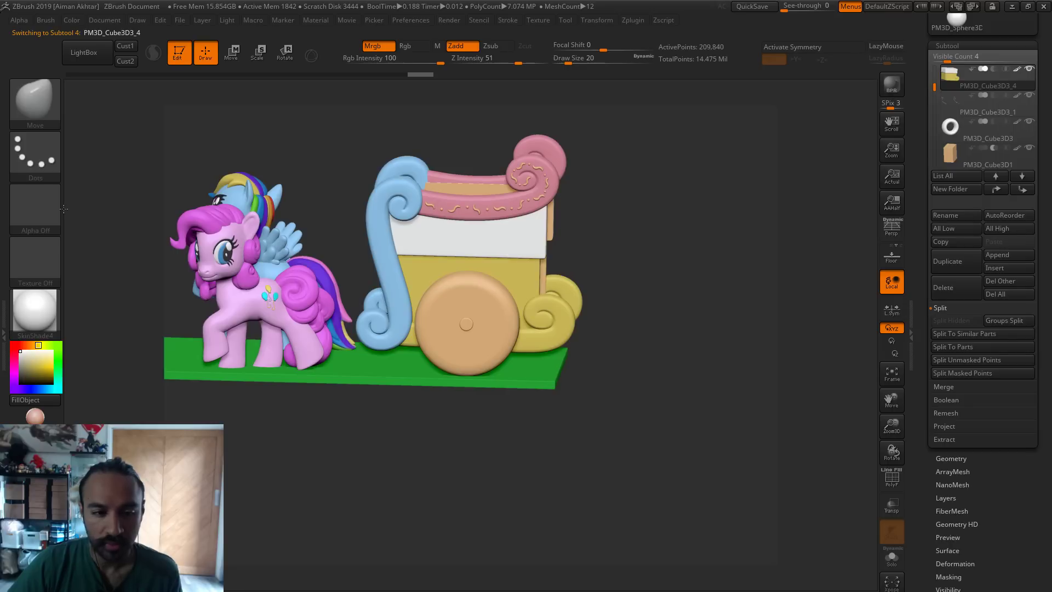
{"action": "left_click_drag", "start_coordinate": [58, 348], "coordinate": [252, 204]}
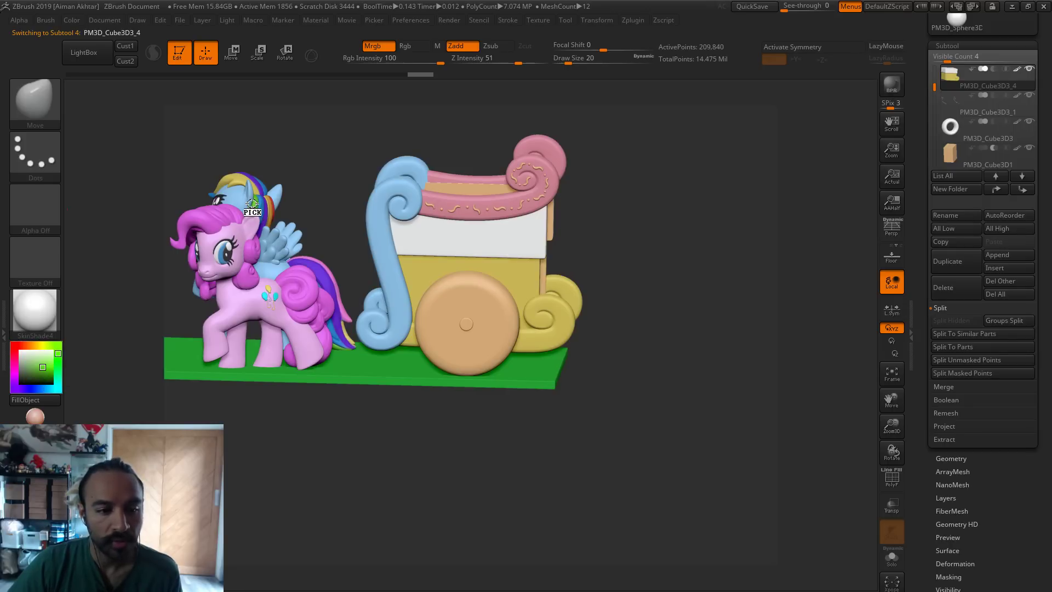
{"action": "left_click", "coordinate": [563, 321], "text": "ctrl+shift"}
{"action": "left_click", "coordinate": [70, 20]}
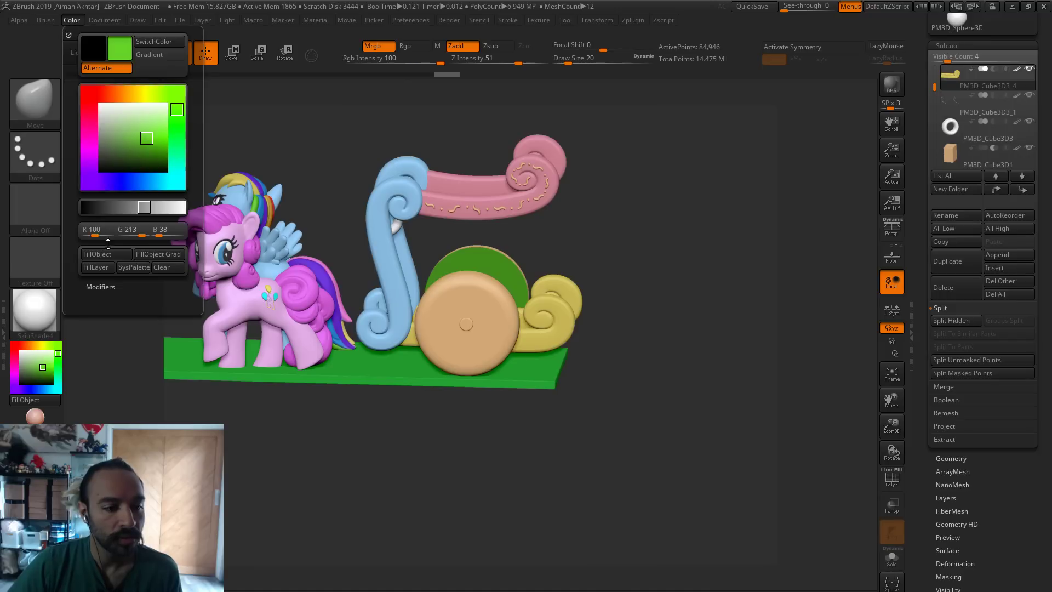
{"action": "left_click", "coordinate": [108, 253]}
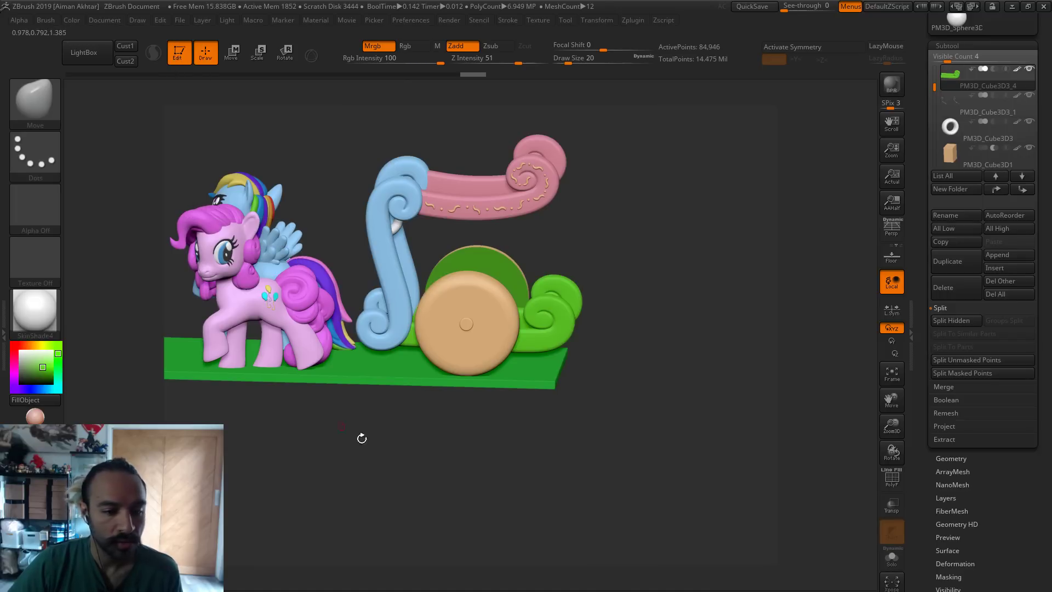
{"action": "left_click", "coordinate": [430, 466], "text": "ctrl+shift"}
Fill the carriage's isolated rear scrolls with a purple sampled from the Rainbow pony and unhide the remaining parts
{"action": "left_click_drag", "start_coordinate": [524, 469], "coordinate": [423, 451]}
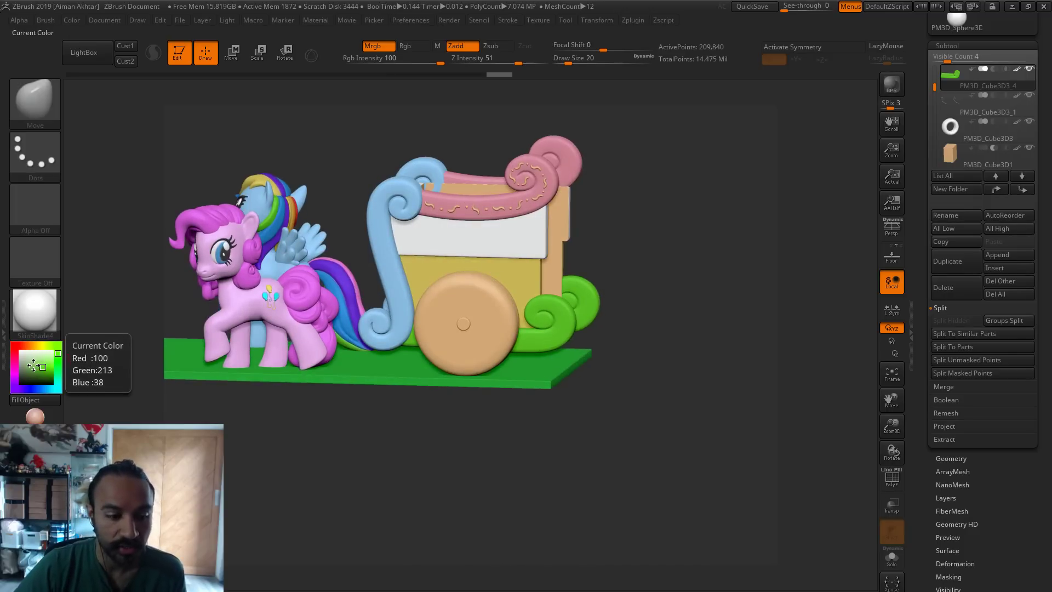
{"action": "left_click", "coordinate": [531, 340], "text": "ctrl+shift"}
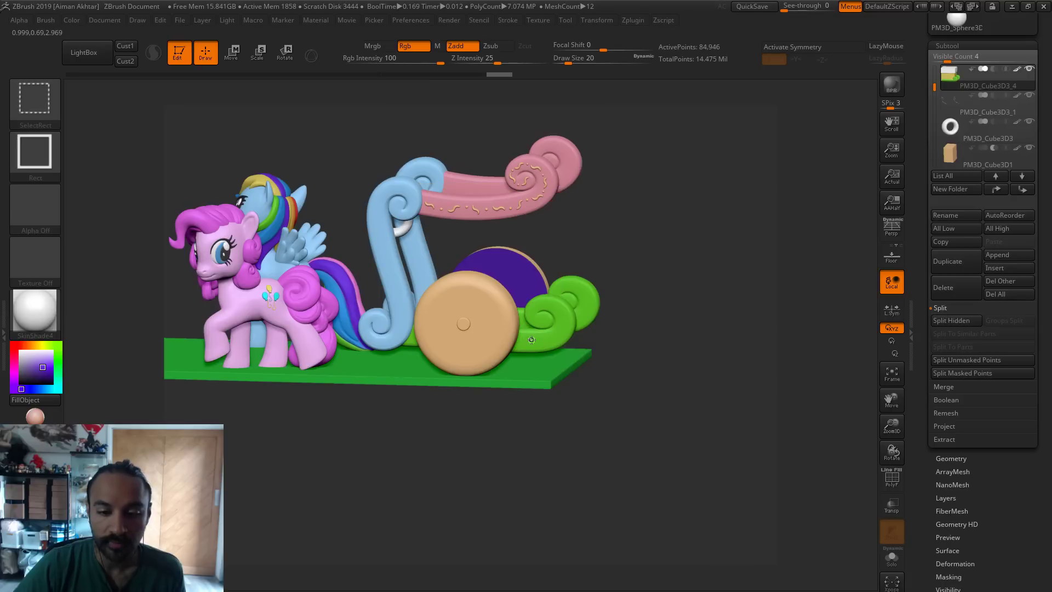
{"action": "left_click", "coordinate": [73, 20]}
{"action": "left_click", "coordinate": [100, 251]}
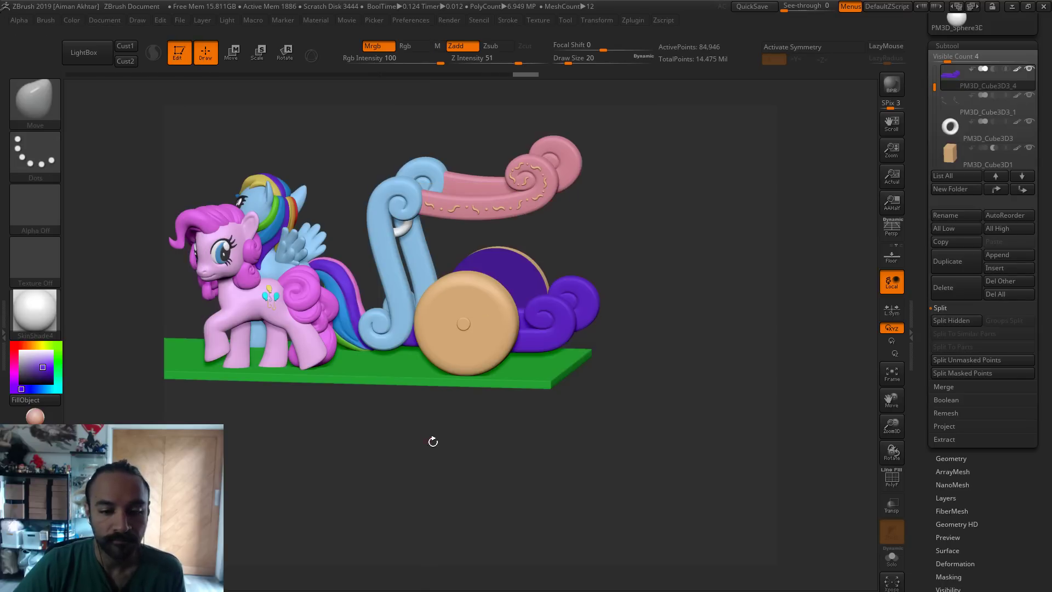
{"action": "left_click", "coordinate": [476, 452], "text": "ctrl+shift"}
{"action": "mouse_move", "coordinate": [477, 452]}
{"action": "left_mouse_down"}
{"action": "mouse_move", "coordinate": [469, 438]}
{"action": "mouse_move", "coordinate": [482, 434]}
{"action": "mouse_move", "coordinate": [463, 455]}
{"action": "left_mouse_up"}
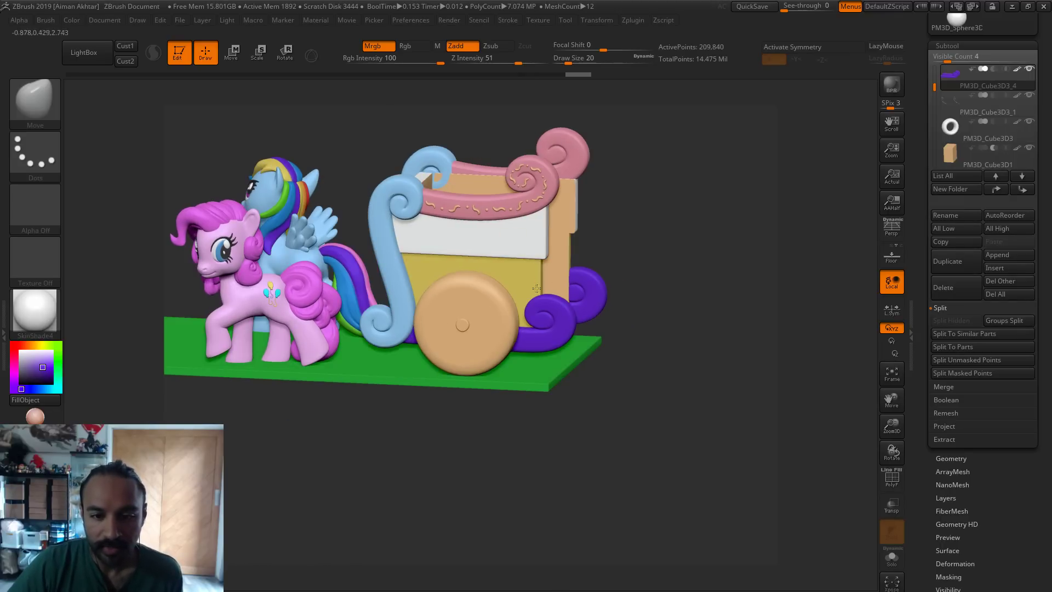
Sample the mane's yellow again and fill the whole carriage body, both boxes and the rear scrolls, with it
{"action": "left_click_drag", "start_coordinate": [662, 305], "coordinate": [509, 336]}
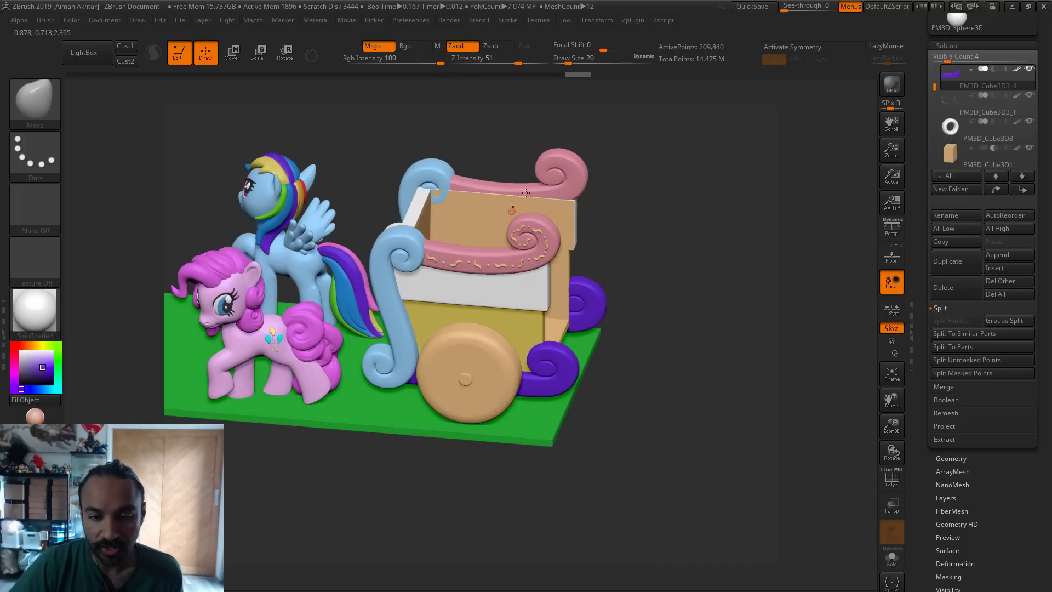
{"action": "left_click_drag", "start_coordinate": [650, 361], "coordinate": [395, 346]}
{"action": "key", "text": "c"}
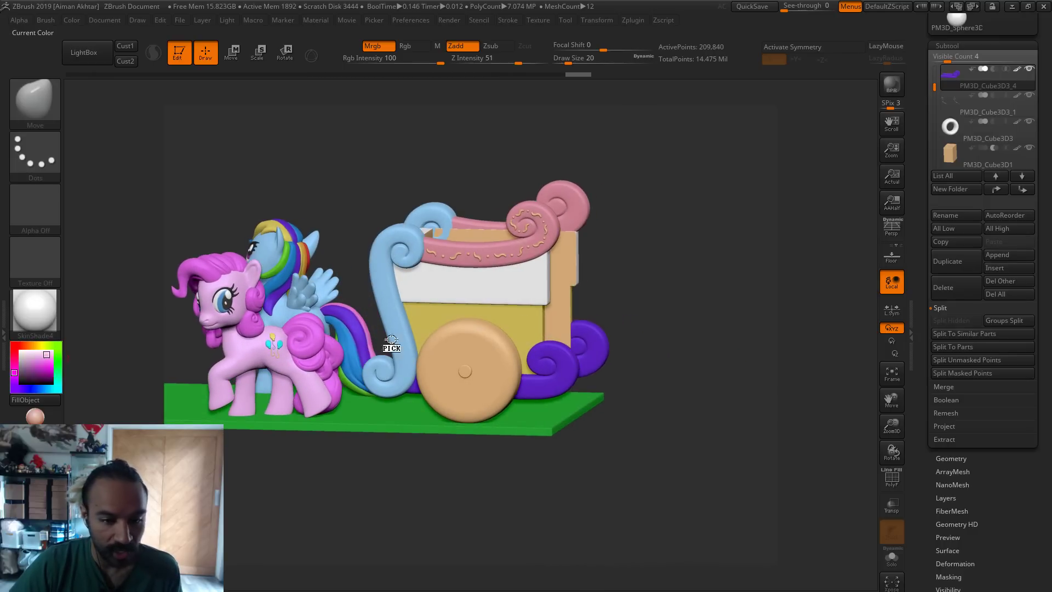
{"action": "left_click", "coordinate": [71, 20]}
{"action": "left_click", "coordinate": [102, 251]}
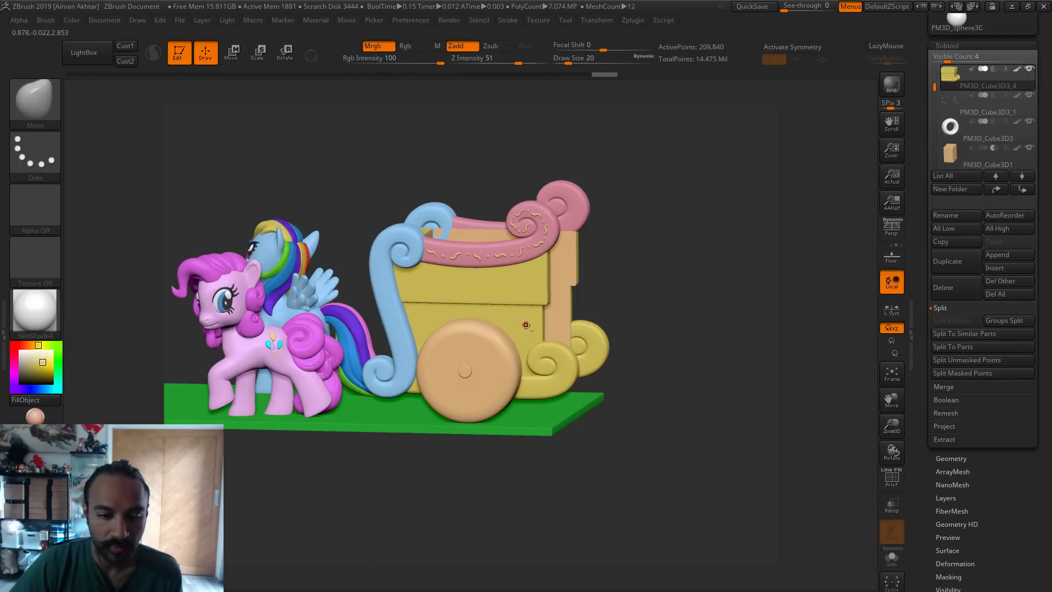
Isolate the carriage's lower box, fill it with white (R 255, G 255, B 255) and unhide the other parts
{"action": "left_click", "coordinate": [425, 338], "text": "ctrl+shift"}
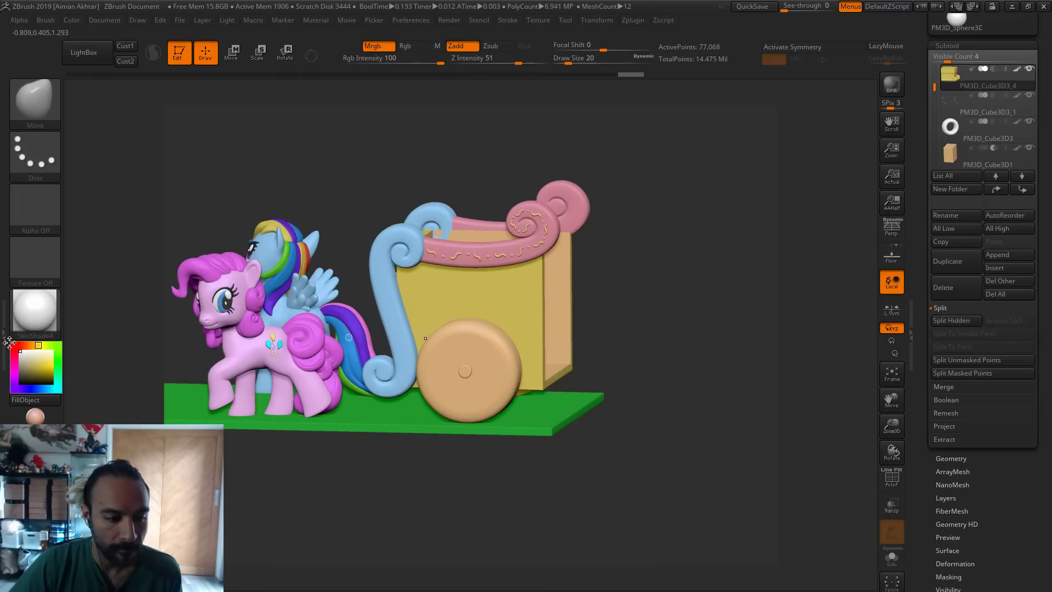
{"action": "left_click", "coordinate": [71, 20]}
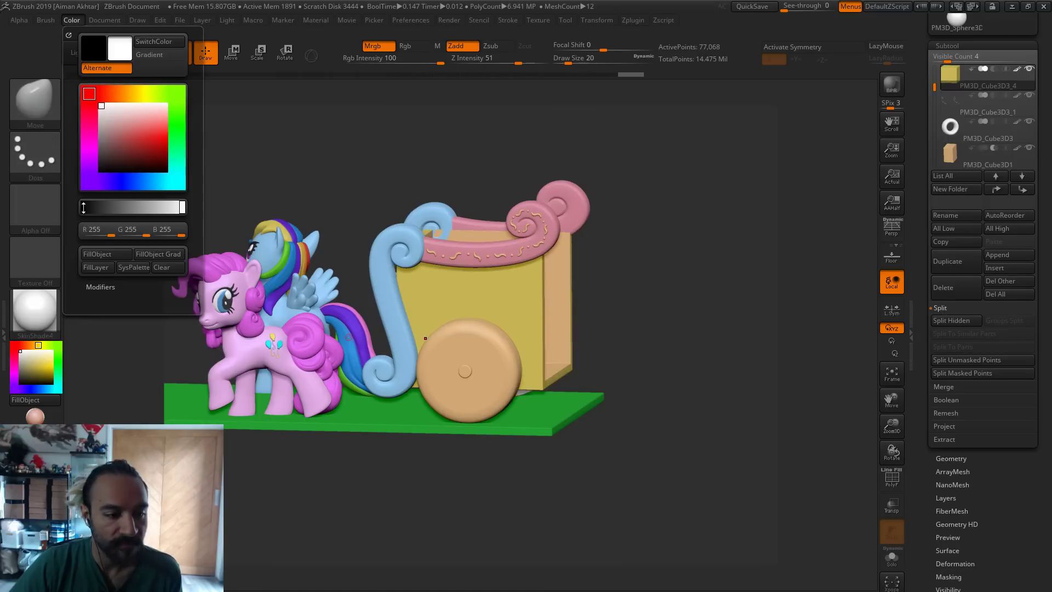
{"action": "left_click", "coordinate": [102, 251]}
{"action": "left_click", "coordinate": [634, 289], "text": "ctrl+shift"}
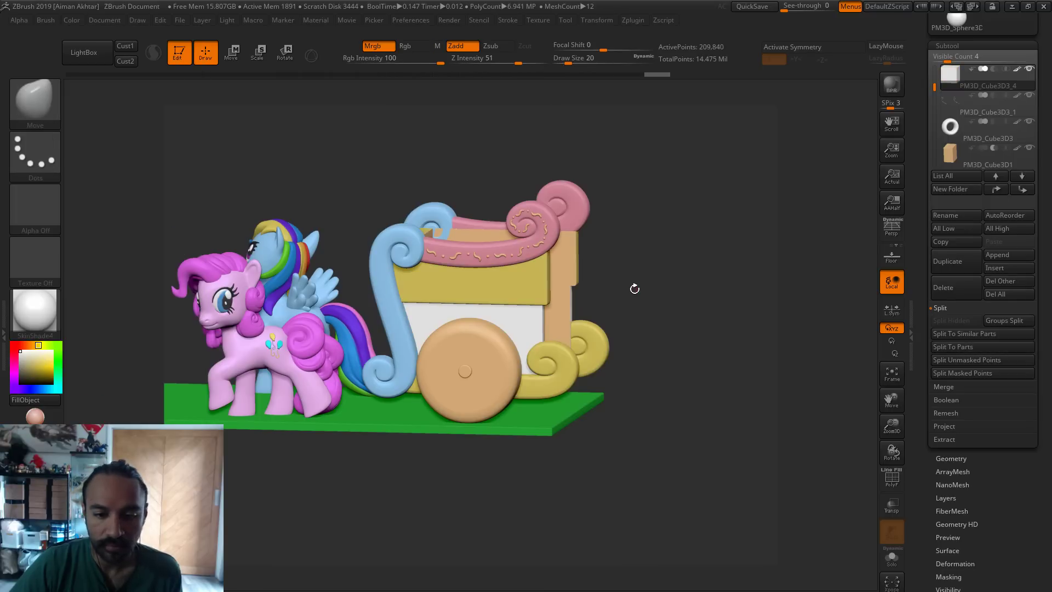
Isolate the carriage's lower rear scrolls, fill them with light blue (R 154, G 209, B 250) sampled from the Rainbow pony, and unhide the rest
{"action": "left_click", "coordinate": [563, 383], "text": "ctrl+shift"}
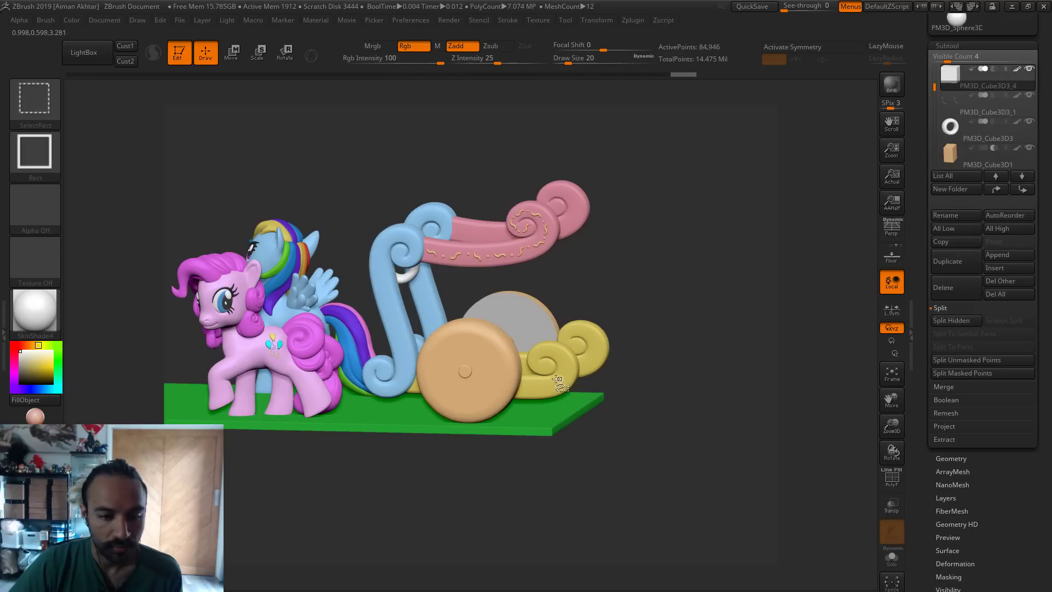
{"action": "left_click_drag", "start_coordinate": [45, 357], "coordinate": [247, 265]}
{"action": "left_click", "coordinate": [72, 20]}
{"action": "left_click", "coordinate": [112, 254]}
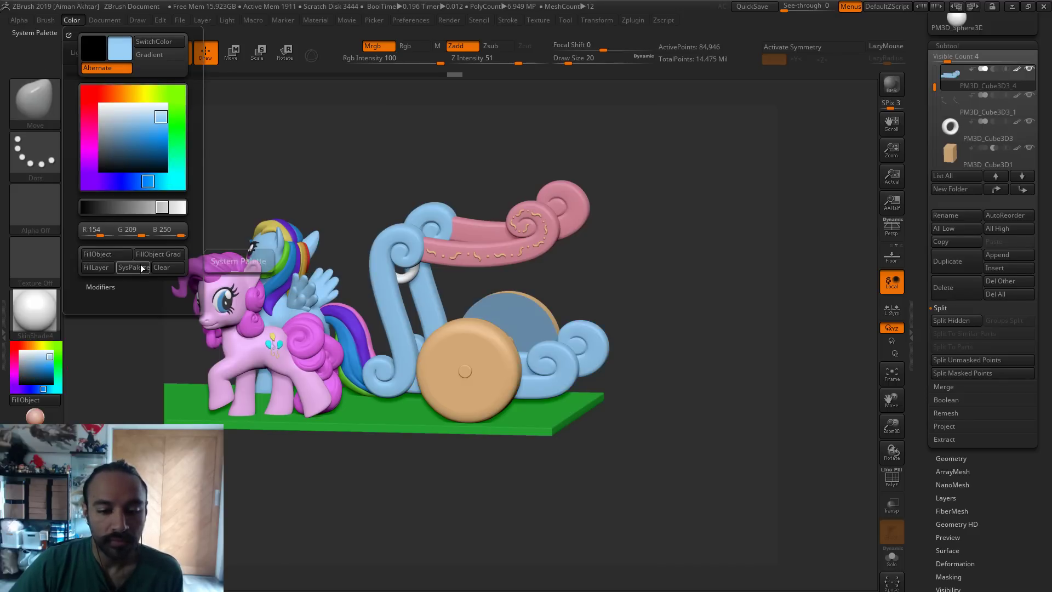
{"action": "left_click", "coordinate": [653, 383], "text": "ctrl+shift"}
{"action": "left_click_drag", "start_coordinate": [665, 380], "coordinate": [482, 346]}
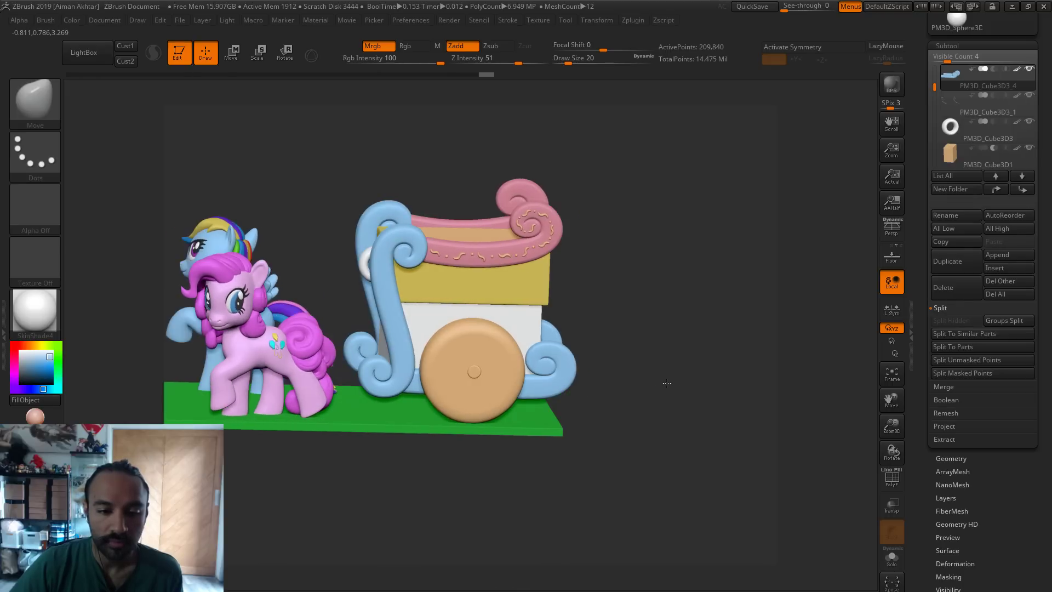
Fill both of the carriage's front S-shaped supports with orange (R 218, G 136, B 49) sampled from the Rainbow pony
{"action": "left_click", "coordinate": [386, 299], "text": "alt"}
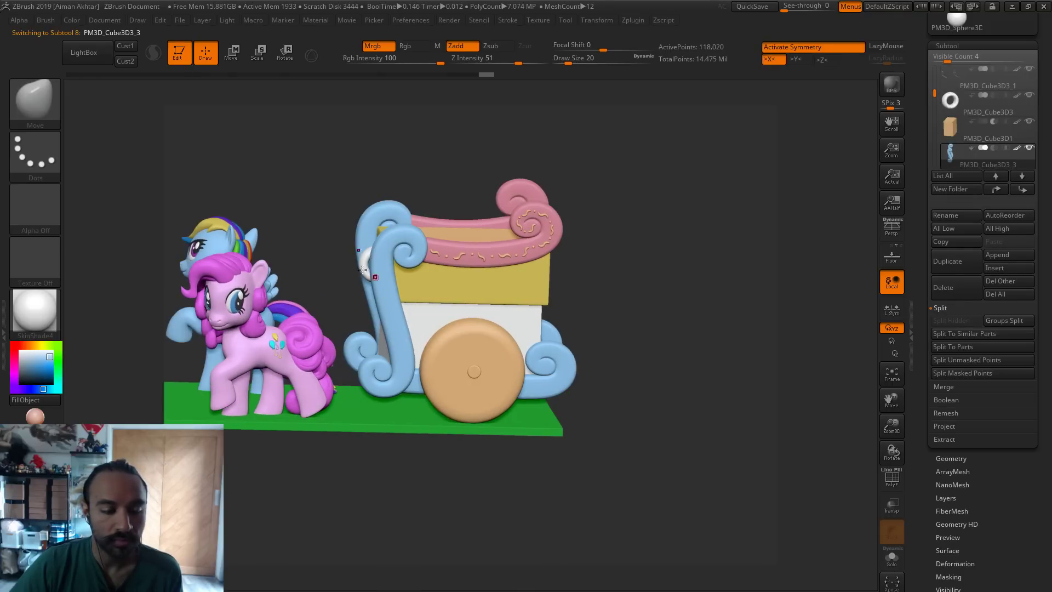
{"action": "left_click_drag", "start_coordinate": [285, 197], "coordinate": [499, 299], "text": "alt"}
{"action": "key", "text": "c"}
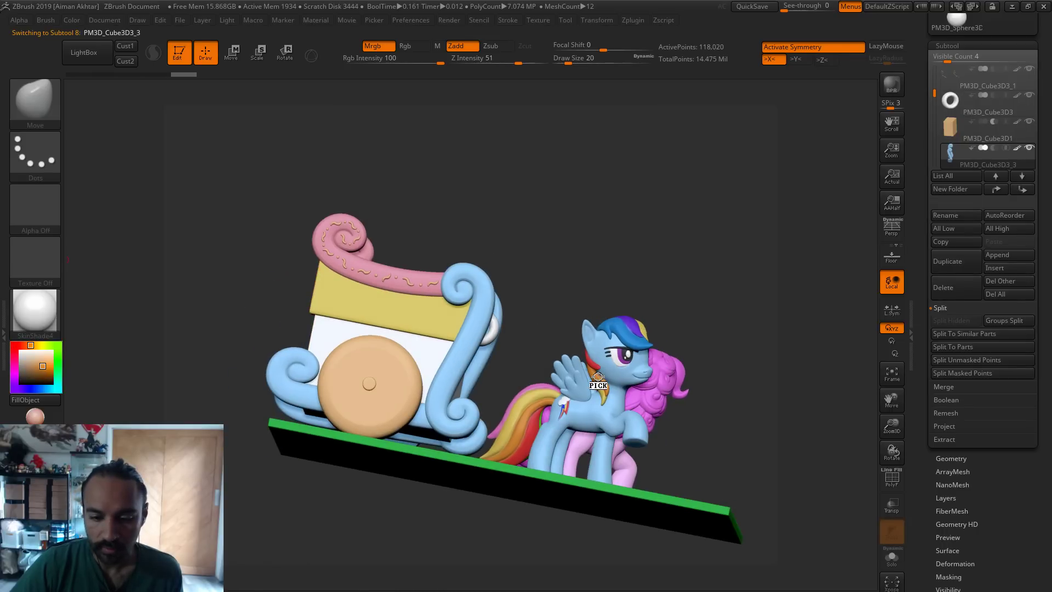
{"action": "key", "text": "ctrl+shift"}
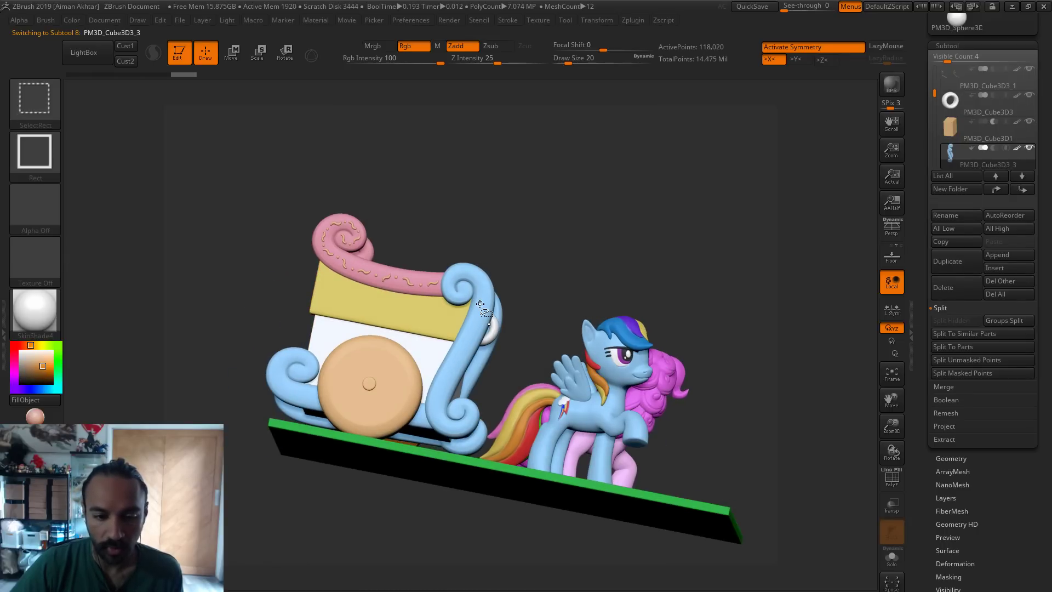
{"action": "left_click", "coordinate": [71, 20]}
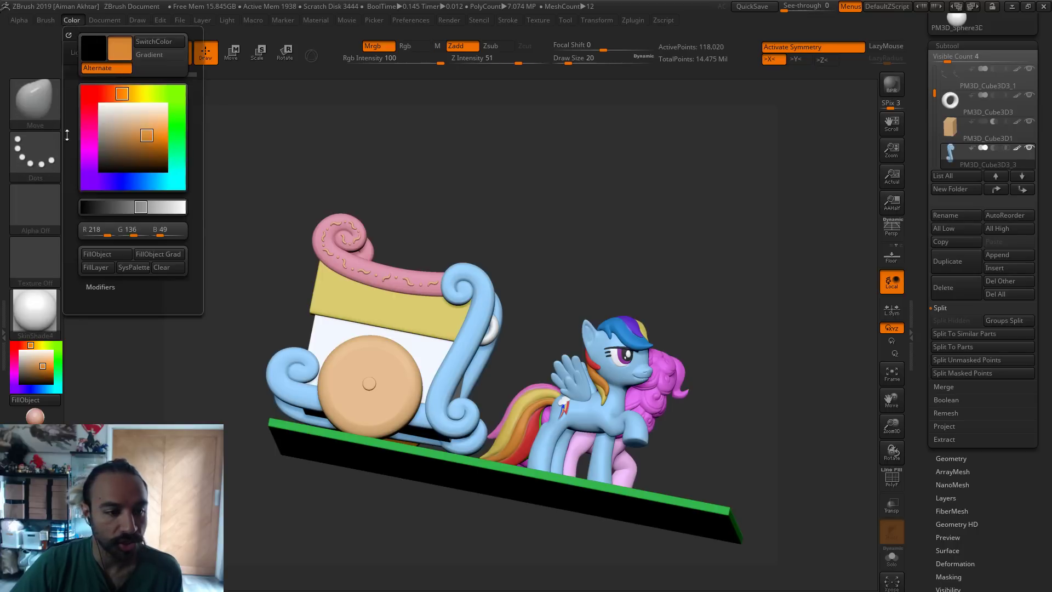
{"action": "left_click", "coordinate": [107, 254]}
{"action": "mouse_move", "coordinate": [477, 251]}
{"action": "left_mouse_down"}
{"action": "mouse_move", "coordinate": [442, 266]}
{"action": "mouse_move", "coordinate": [700, 312]}
{"action": "mouse_move", "coordinate": [622, 301]}
{"action": "mouse_move", "coordinate": [651, 327]}
{"action": "mouse_move", "coordinate": [696, 338]}
{"action": "left_mouse_up"}
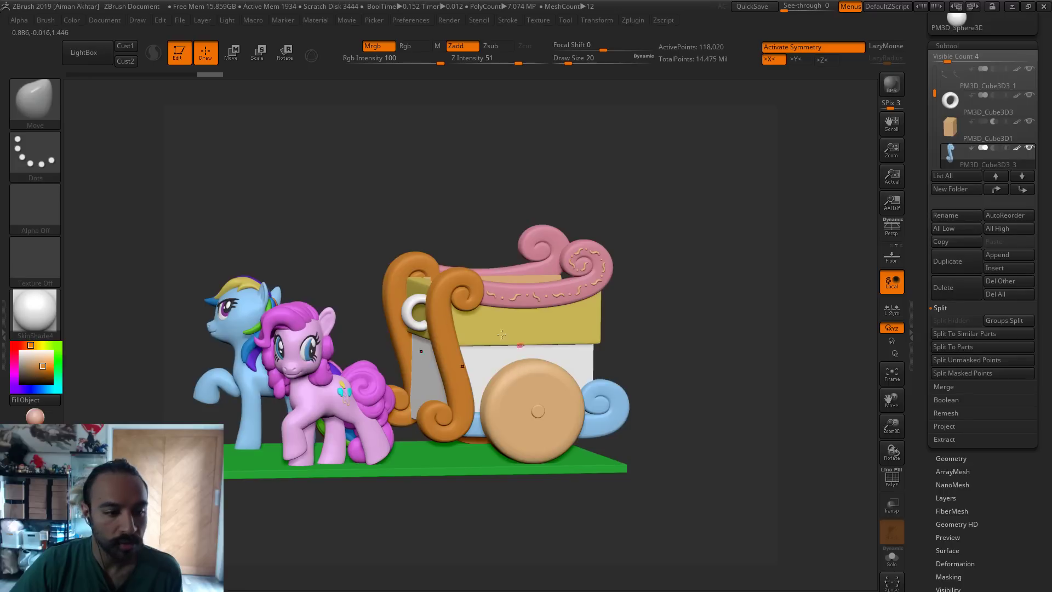
Isolate the front S-shaped support on the Rainbow pony's side and fill it with red (R 218, G 49, B 49)
{"action": "mouse_move", "coordinate": [34, 347]}
{"action": "left_mouse_down"}
{"action": "mouse_move", "coordinate": [53, 344]}
{"action": "mouse_move", "coordinate": [15, 345]}
{"action": "left_mouse_up"}
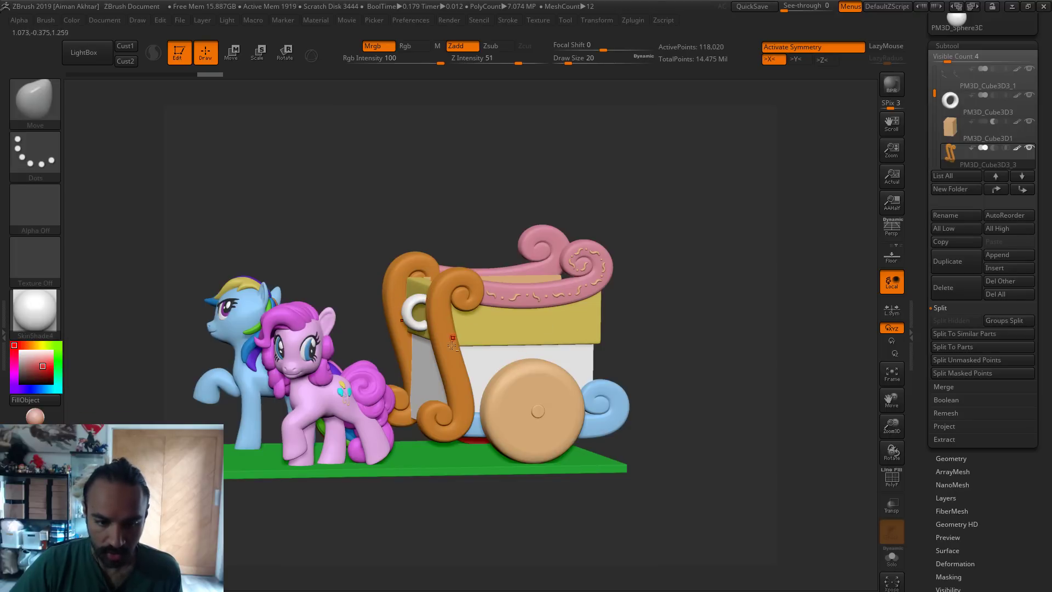
{"action": "left_click", "coordinate": [423, 372], "text": "alt"}
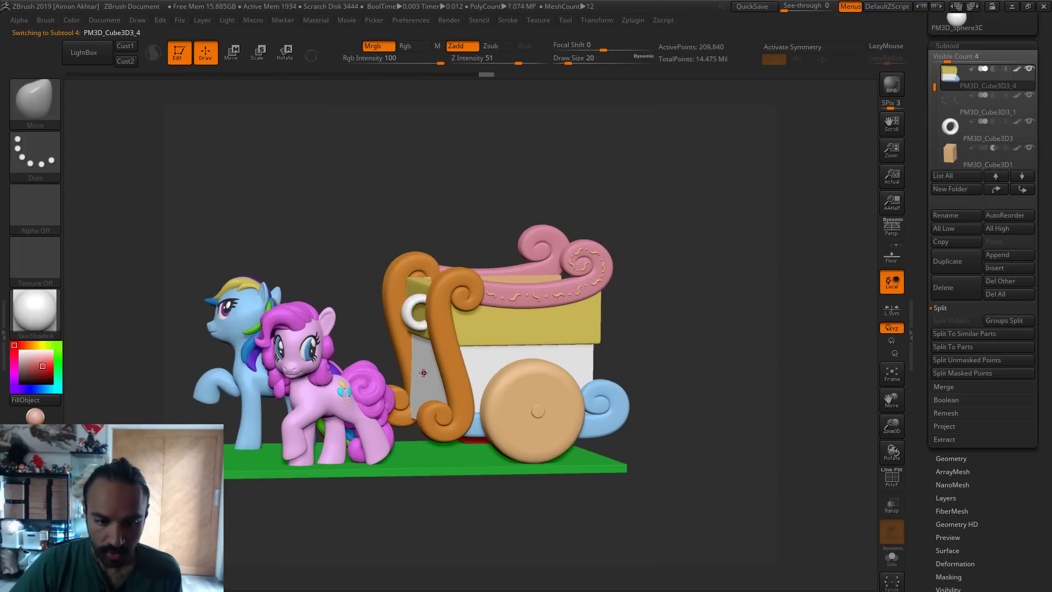
{"action": "left_click", "coordinate": [398, 317], "text": "alt"}
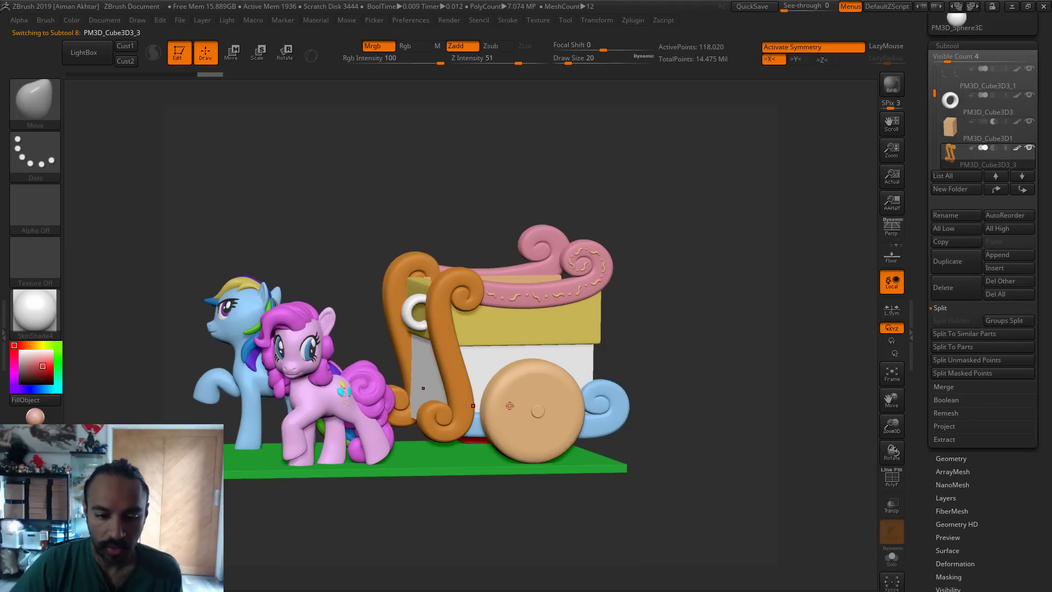
{"action": "key", "text": "x"}
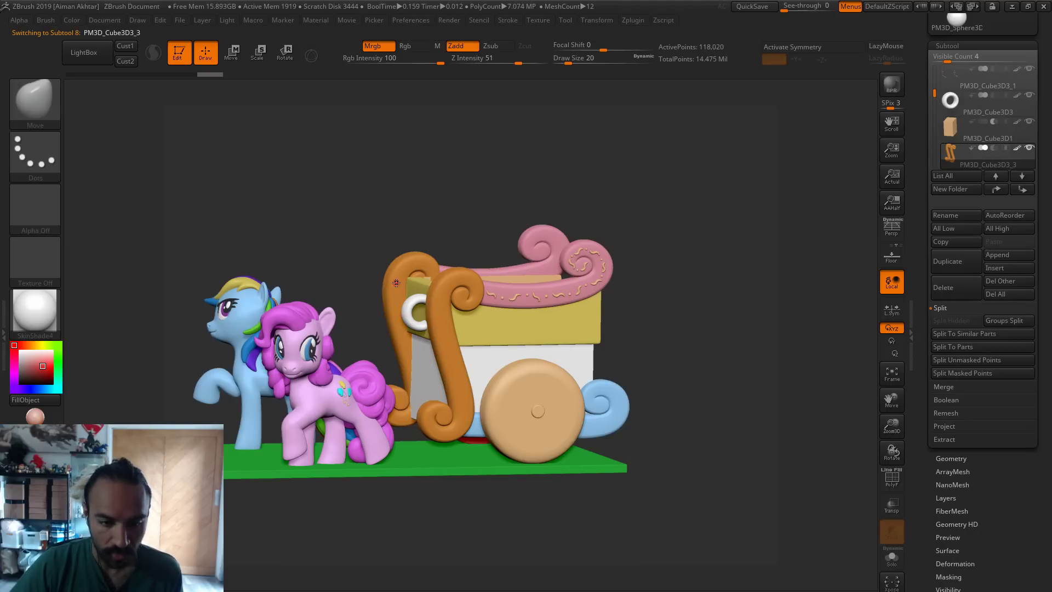
{"action": "key", "text": "ctrl+shift"}
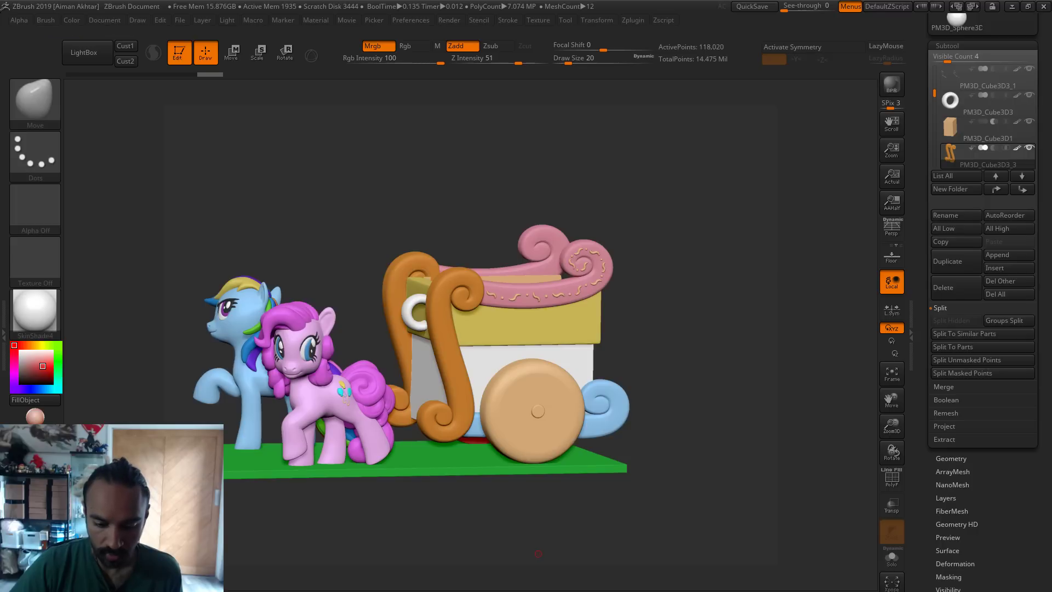
{"action": "left_click", "coordinate": [393, 288], "text": "ctrl+shift"}
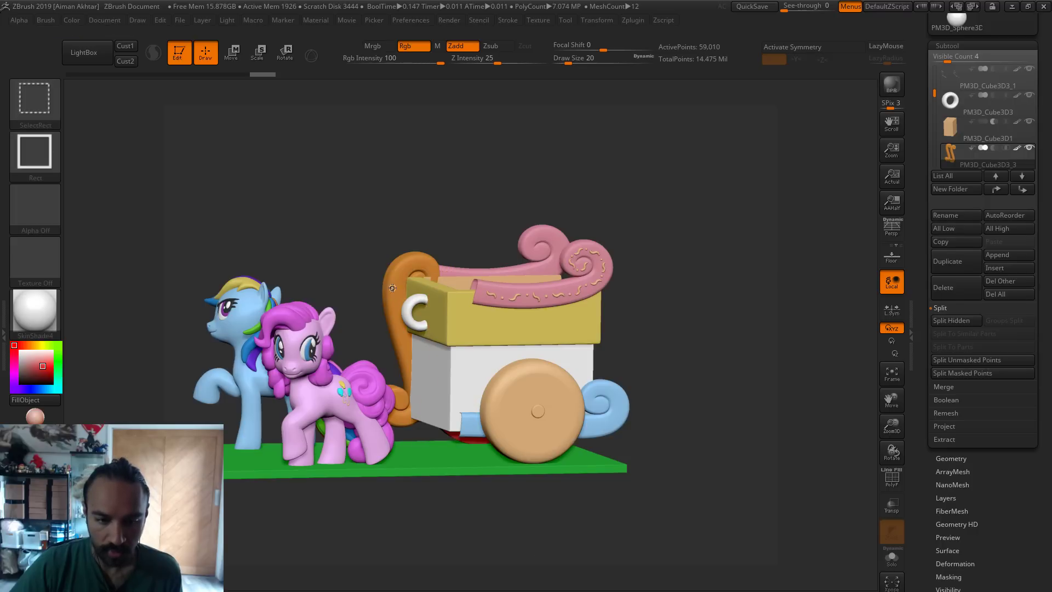
{"action": "left_click", "coordinate": [76, 21]}
{"action": "left_click", "coordinate": [127, 254]}
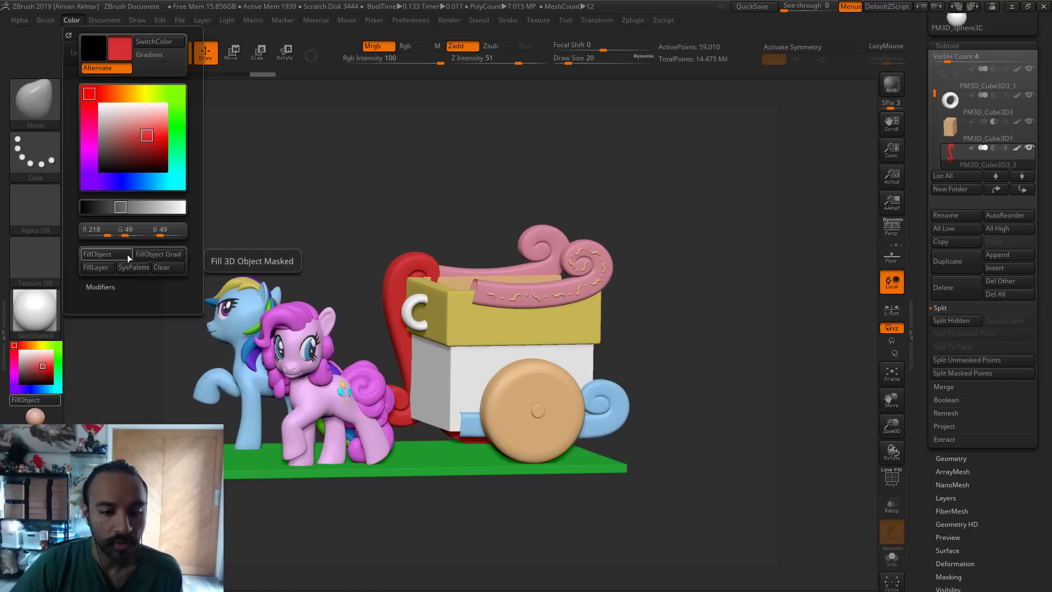
Try a lighter red (R 228, G 97, B 97) on the isolated front support
{"action": "left_click", "coordinate": [147, 128]}
{"action": "left_click", "coordinate": [72, 21]}
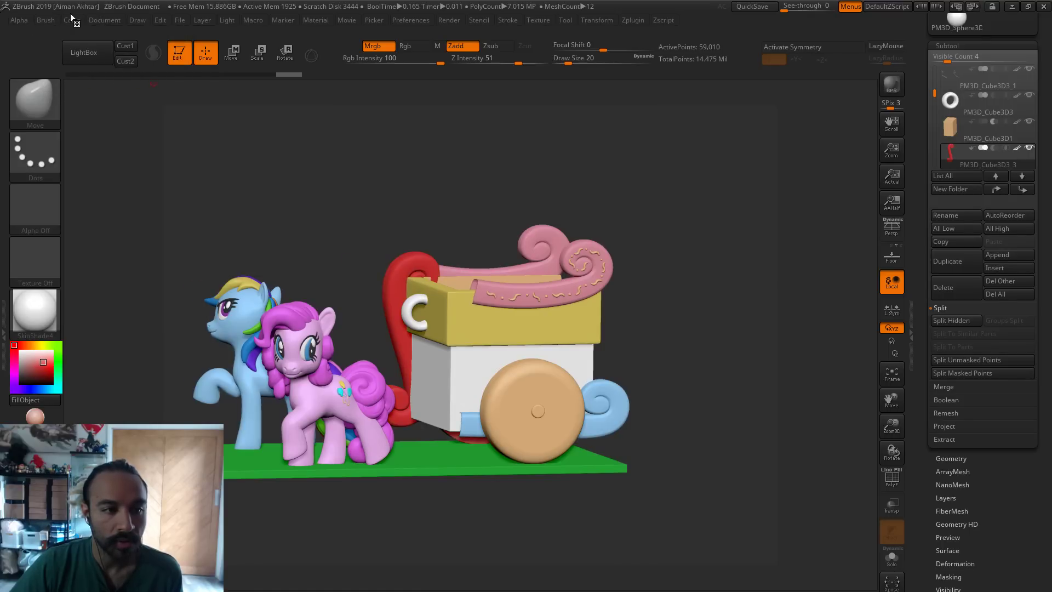
{"action": "left_click", "coordinate": [71, 21]}
{"action": "left_click", "coordinate": [117, 252]}
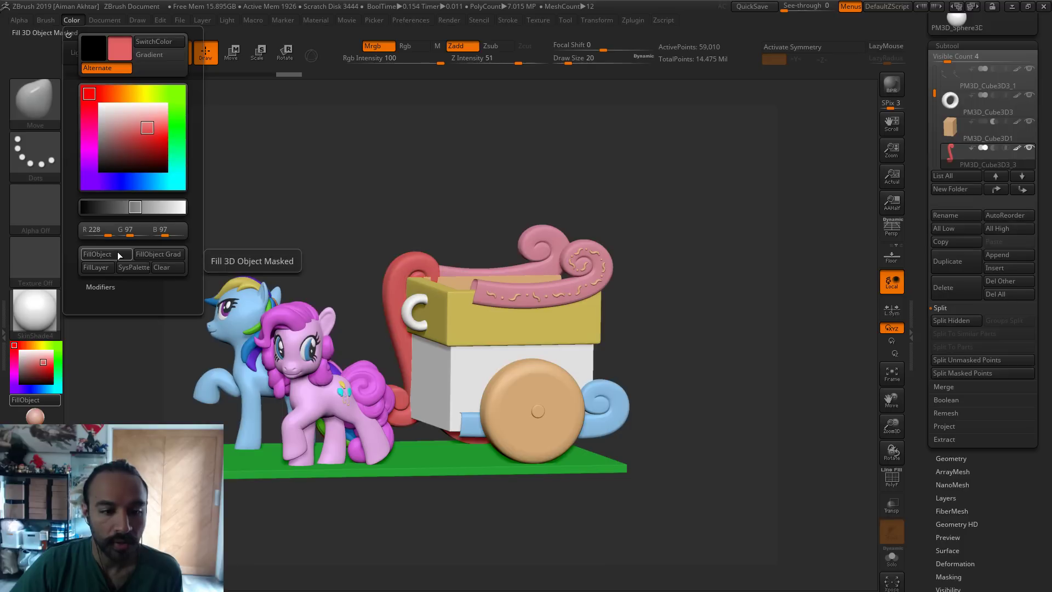
Fill the isolated front support with a deeper red (R 218, G 67, B 67) and unhide the other support
{"action": "left_click", "coordinate": [144, 135]}
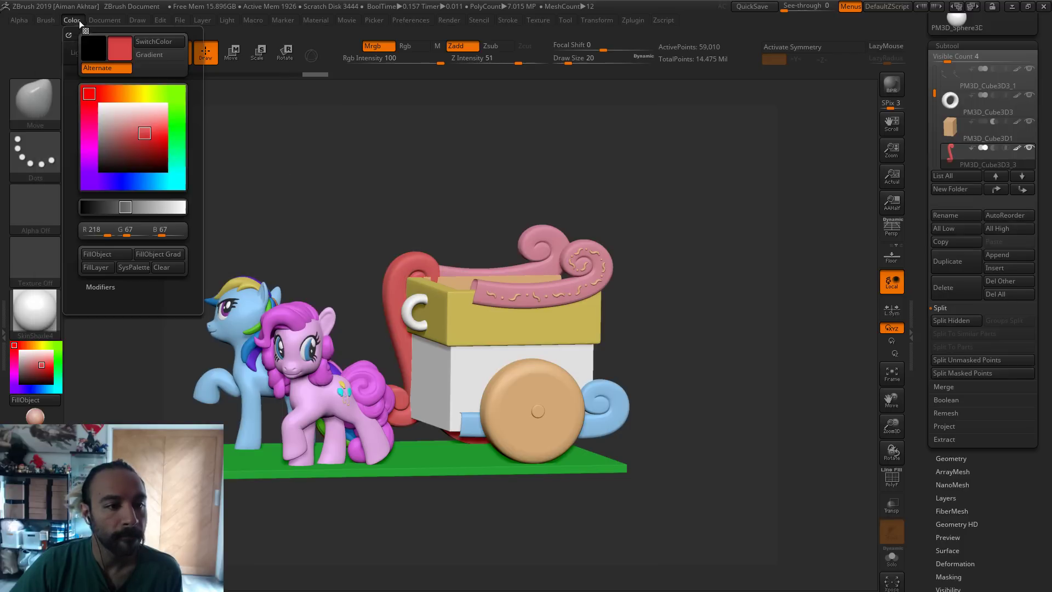
{"action": "left_click", "coordinate": [118, 253]}
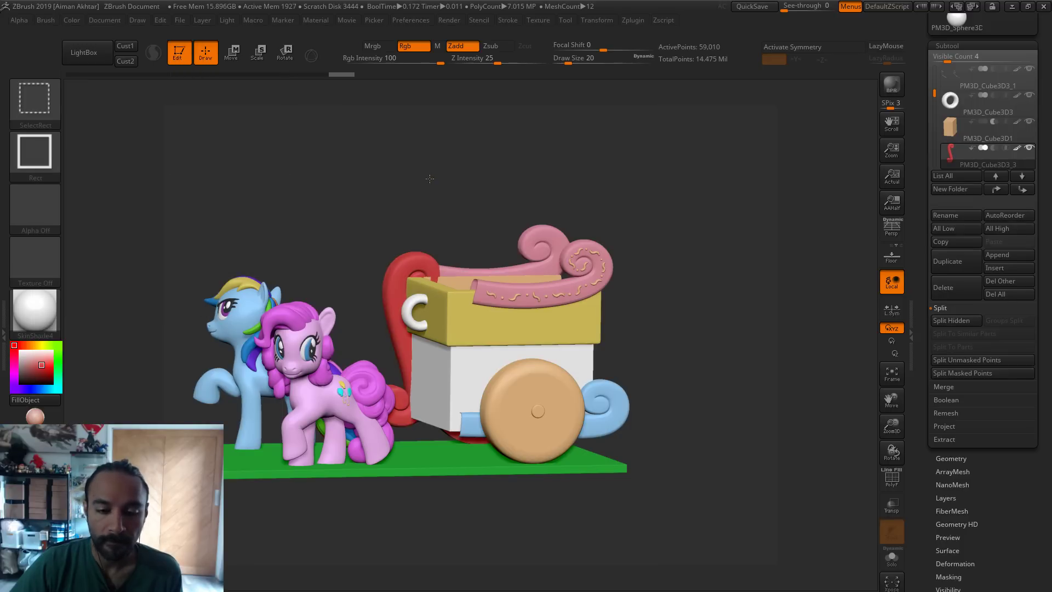
{"action": "left_click", "coordinate": [435, 181], "text": "ctrl+shift"}
Isolate the armrest on the Rainbow pony's side, fill it with magenta and unhide the other armrest
{"action": "left_click_drag", "start_coordinate": [680, 373], "coordinate": [542, 264]}
{"action": "left_click", "coordinate": [542, 265], "text": "alt"}
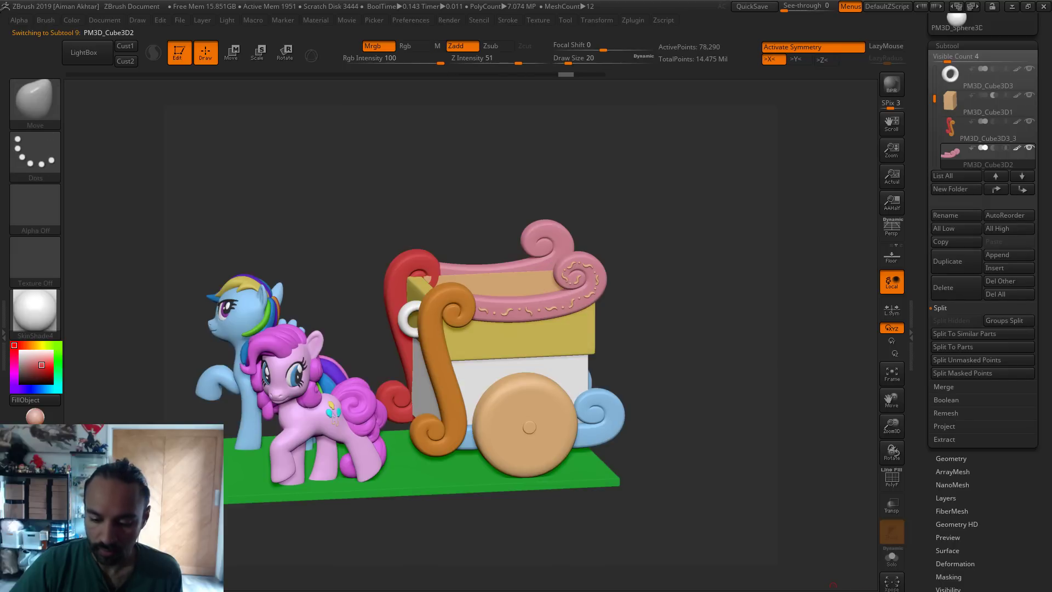
{"action": "left_click", "coordinate": [544, 264], "text": "ctrl+shift"}
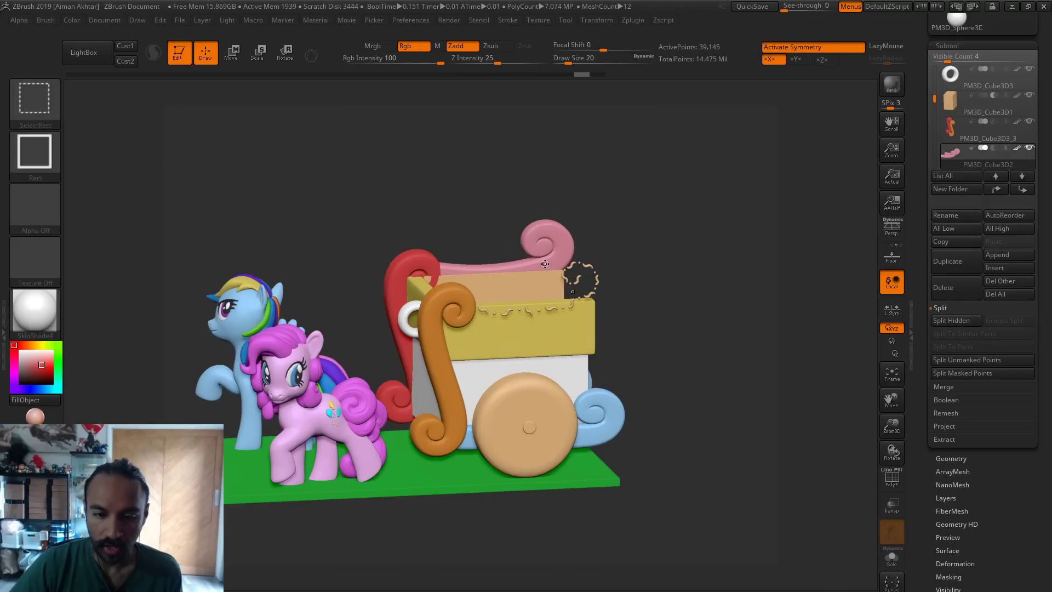
{"action": "left_click", "coordinate": [14, 367]}
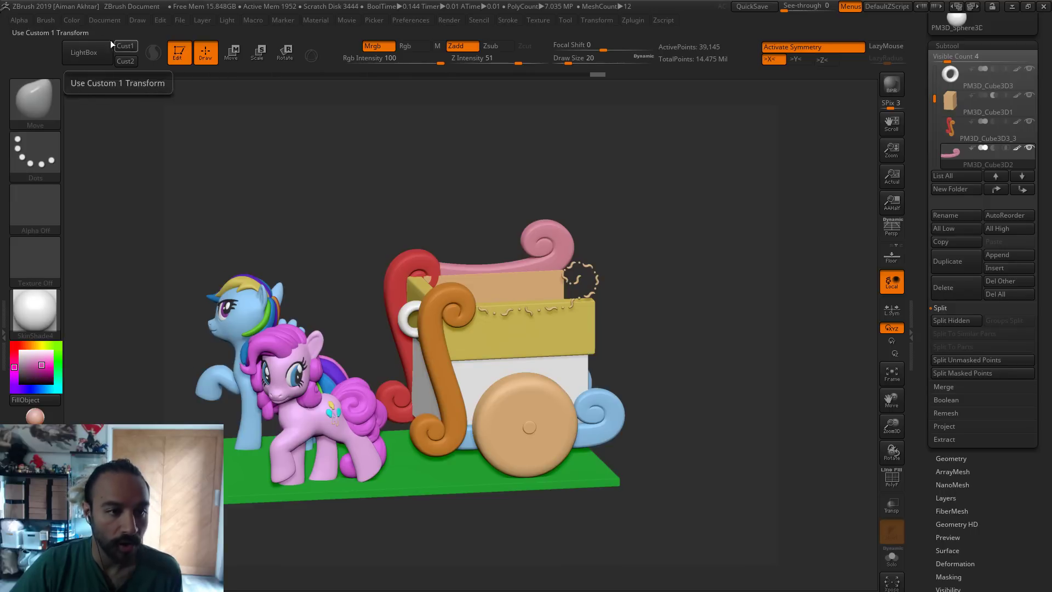
{"action": "left_click", "coordinate": [72, 20]}
{"action": "left_click", "coordinate": [113, 254]}
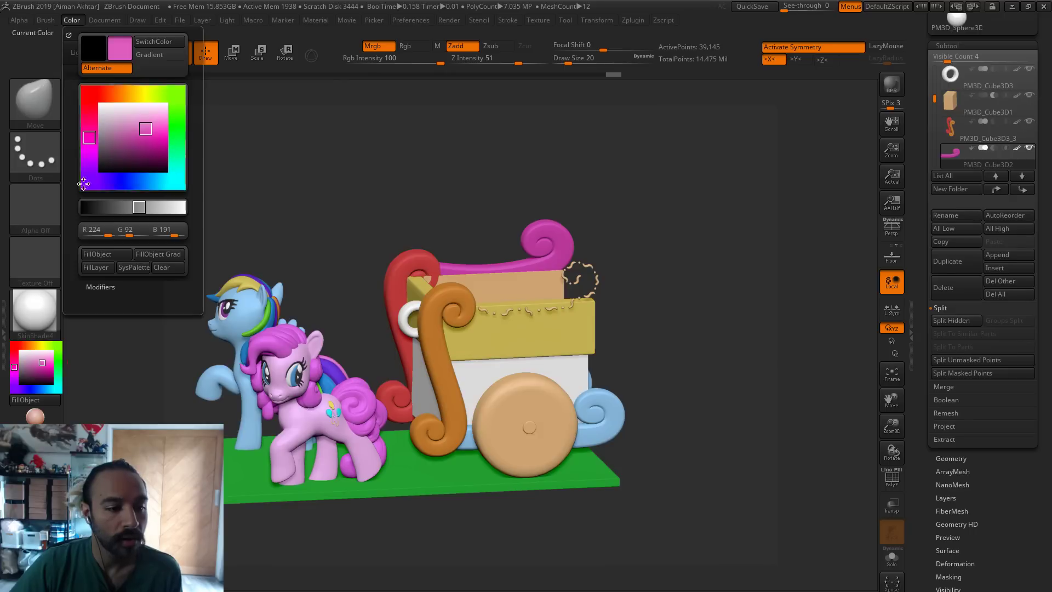
{"action": "key", "text": "ctrl+shift"}
{"action": "left_click", "coordinate": [400, 177], "text": "ctrl+shift"}
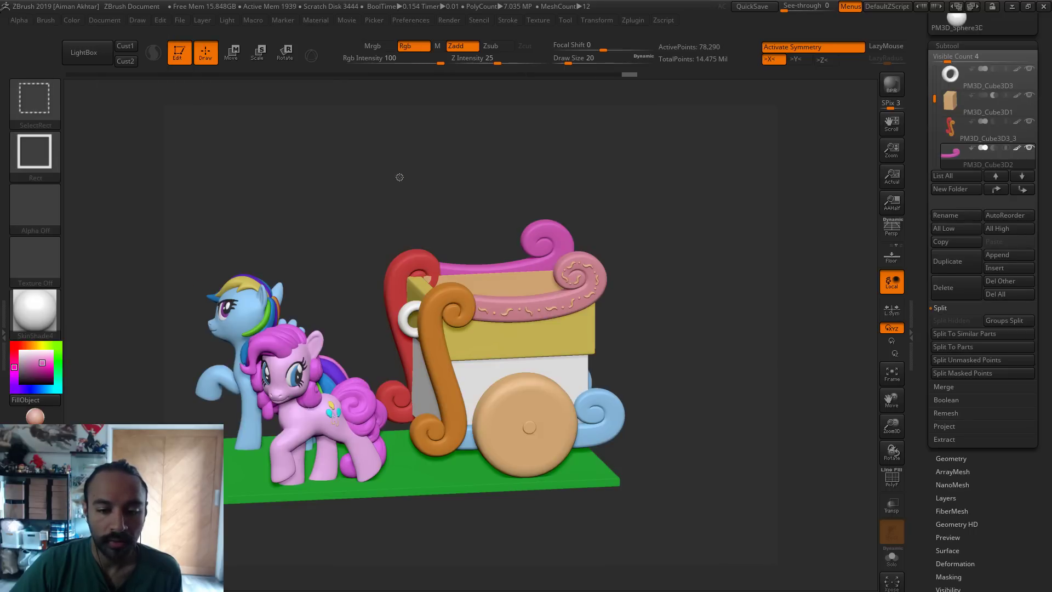
Shift the colour to purple, fill the isolated armrest on the Rainbow pony's side with it and unhide the other armrest
{"action": "left_click_drag", "start_coordinate": [14, 367], "coordinate": [13, 384]}
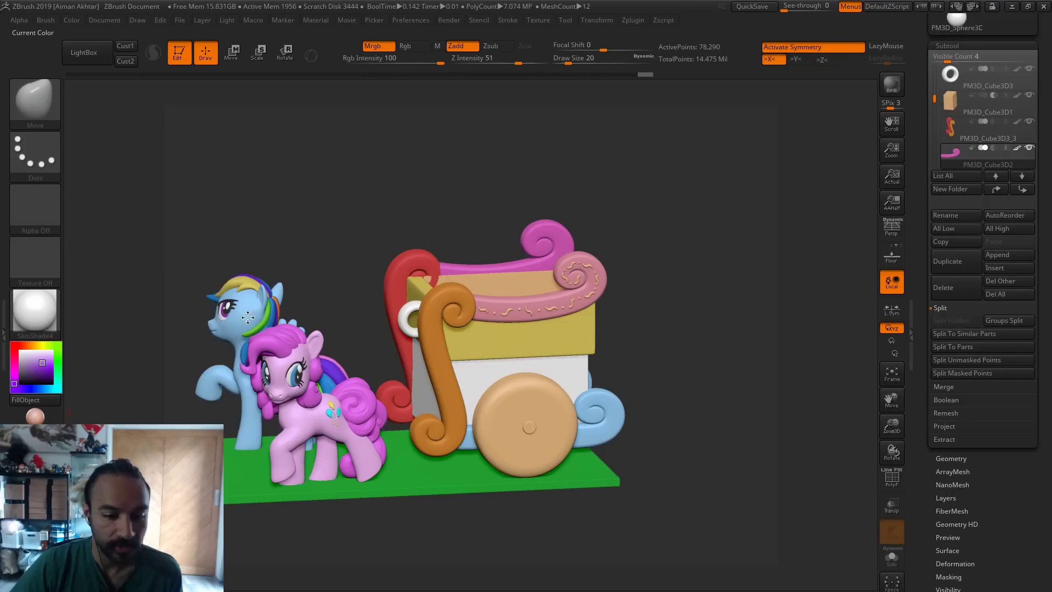
{"action": "left_click", "coordinate": [546, 245], "text": "ctrl+shift"}
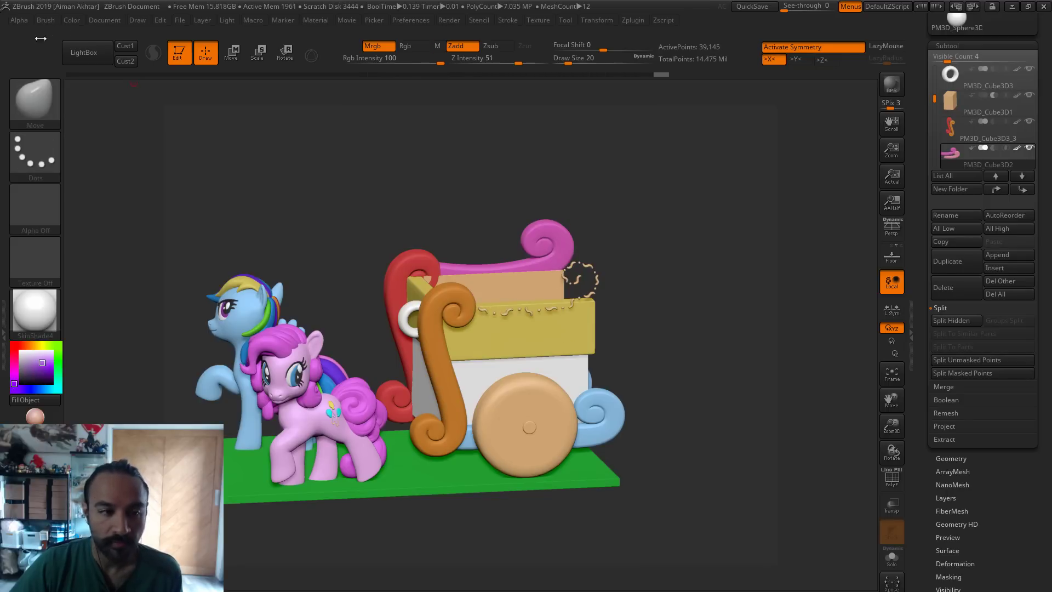
{"action": "left_click", "coordinate": [72, 21]}
{"action": "left_click", "coordinate": [98, 255]}
{"action": "left_click", "coordinate": [636, 265], "text": "ctrl+shift"}
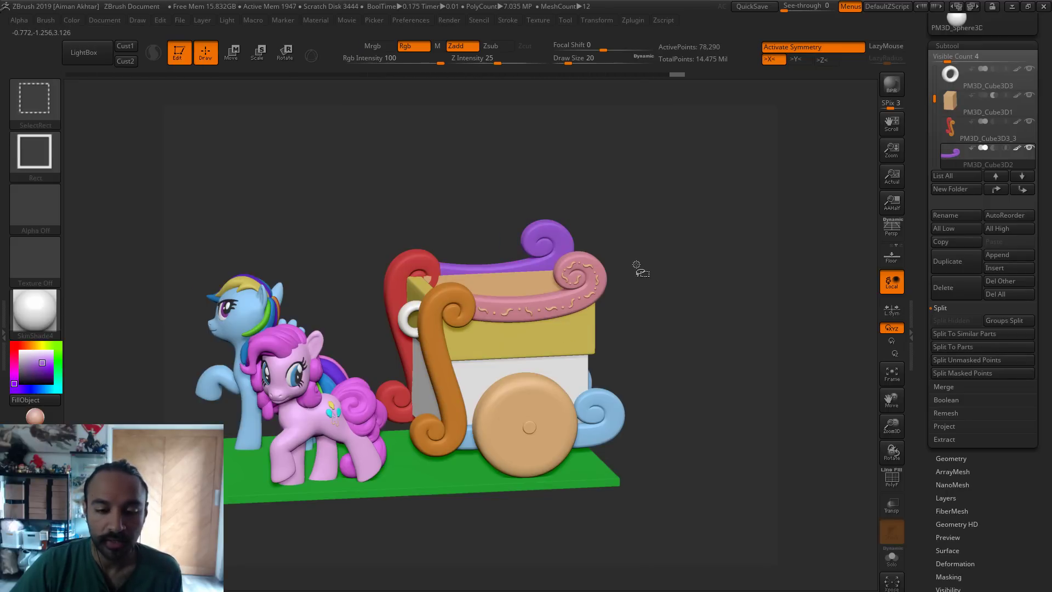
Select the ring on the carriage's front and fill it with the yellow sampled from the upper box
{"action": "mouse_move", "coordinate": [668, 327]}
{"action": "left_mouse_down"}
{"action": "mouse_move", "coordinate": [695, 322]}
{"action": "mouse_move", "coordinate": [672, 328]}
{"action": "left_mouse_up"}
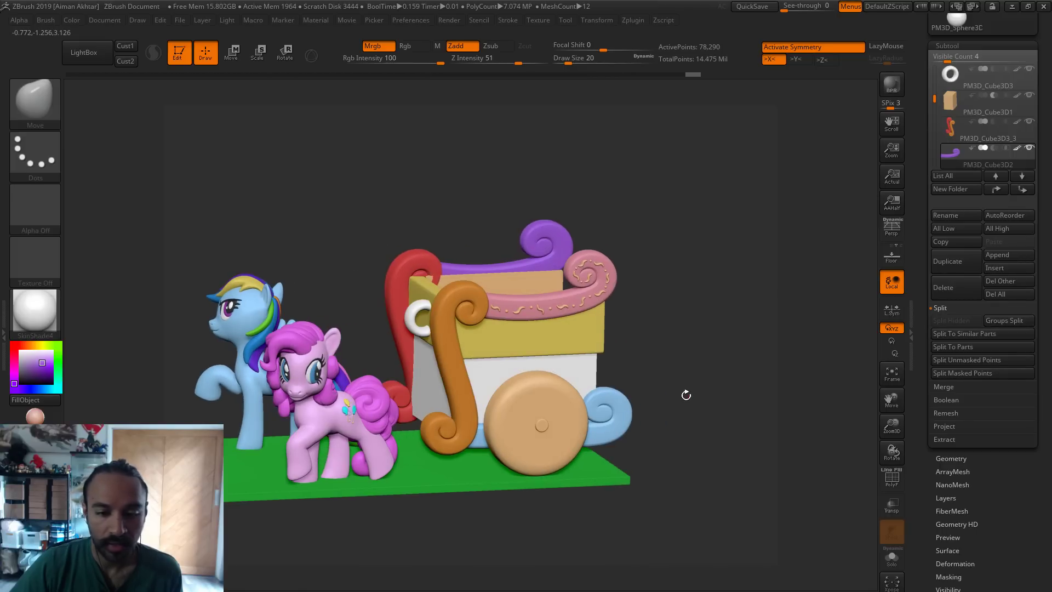
{"action": "left_click_drag", "start_coordinate": [686, 395], "coordinate": [474, 346]}
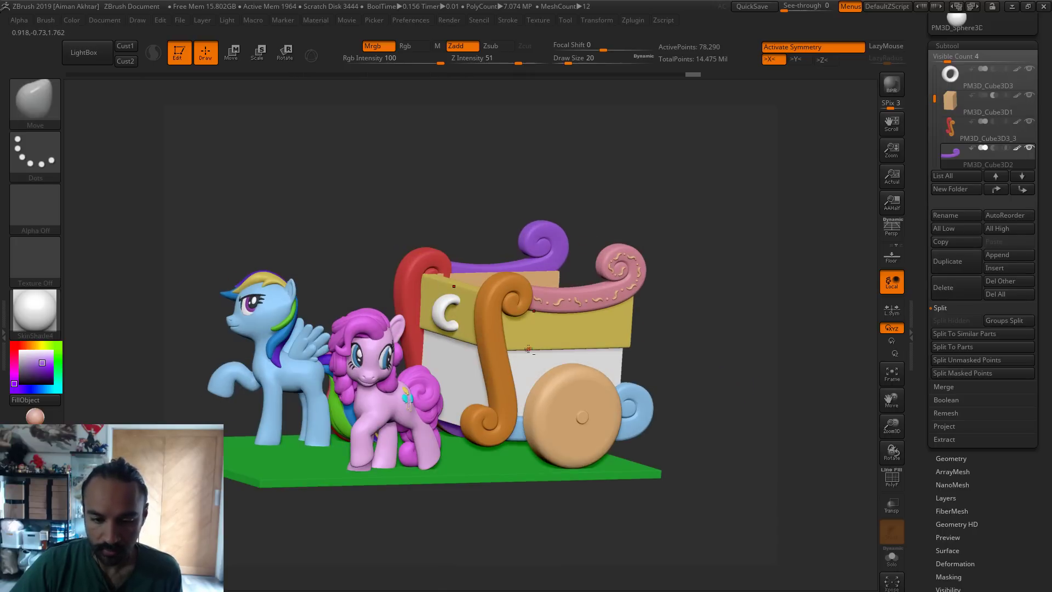
{"action": "left_click", "coordinate": [442, 318], "text": "alt"}
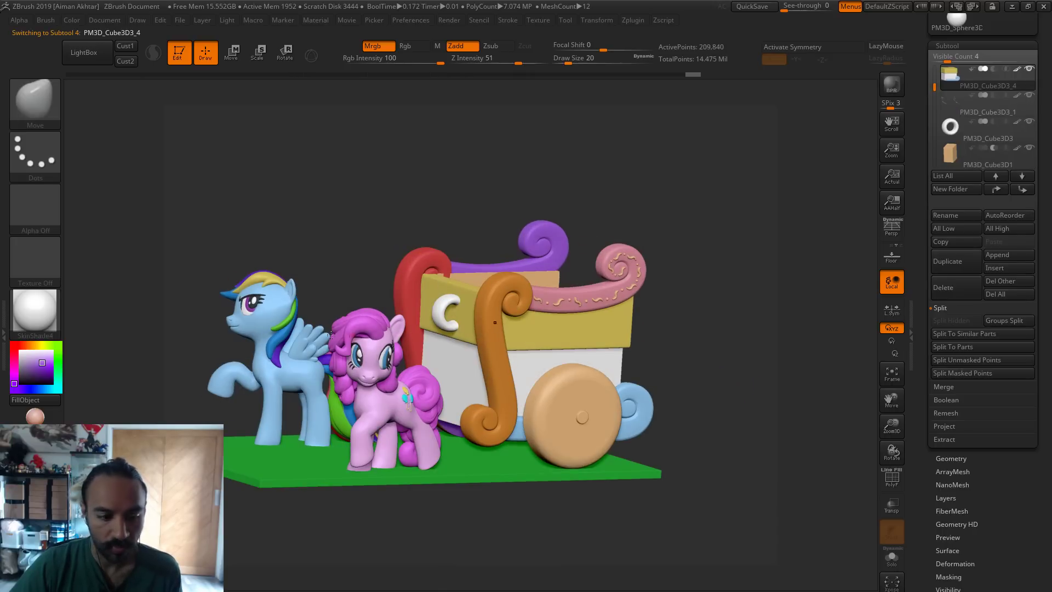
{"action": "left_click", "coordinate": [440, 316], "text": "alt"}
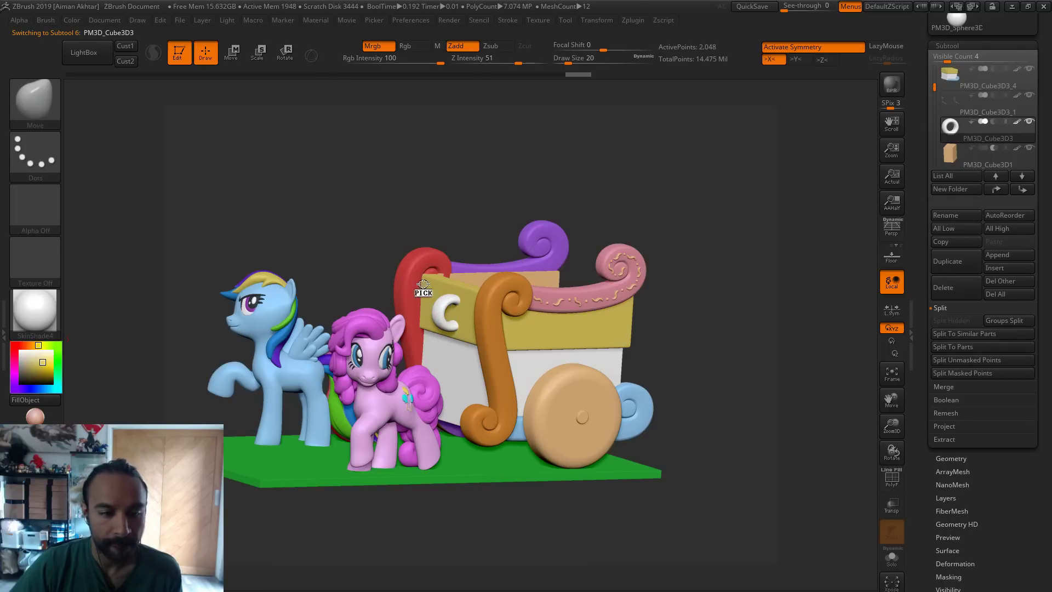
{"action": "left_click", "coordinate": [73, 20]}
{"action": "left_click", "coordinate": [124, 251]}
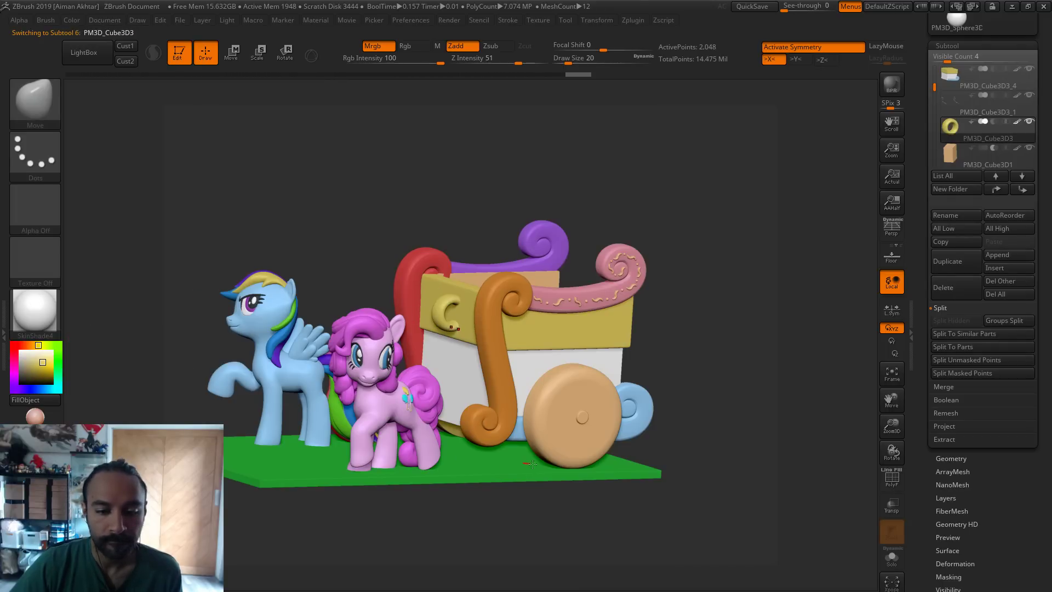
{"action": "mouse_move", "coordinate": [658, 551]}
{"action": "left_mouse_down"}
{"action": "mouse_move", "coordinate": [609, 550]}
{"action": "mouse_move", "coordinate": [650, 543]}
{"action": "left_mouse_up"}
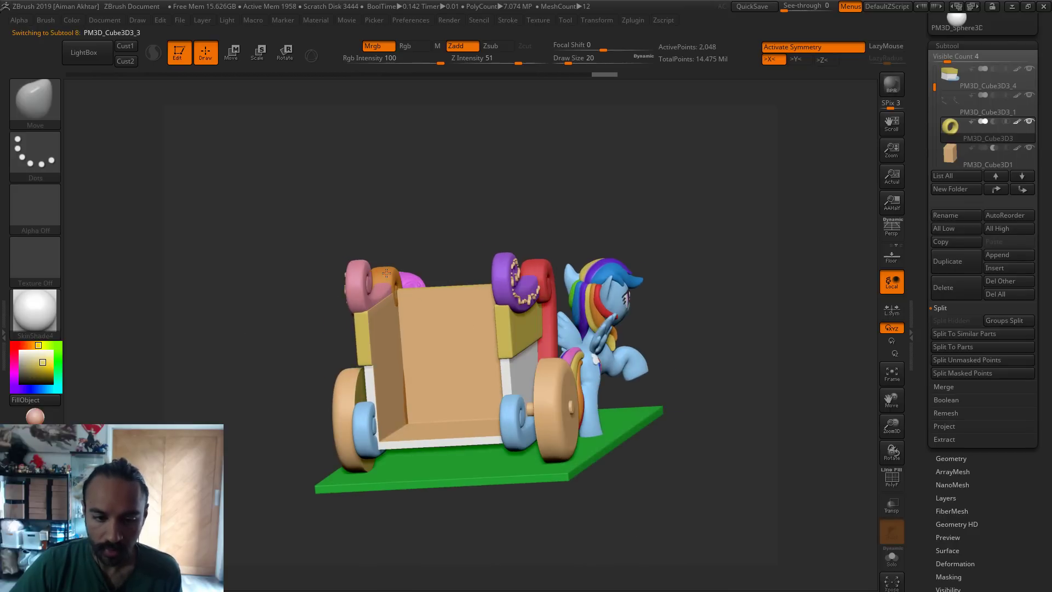
{"action": "left_click", "coordinate": [231, 52]}
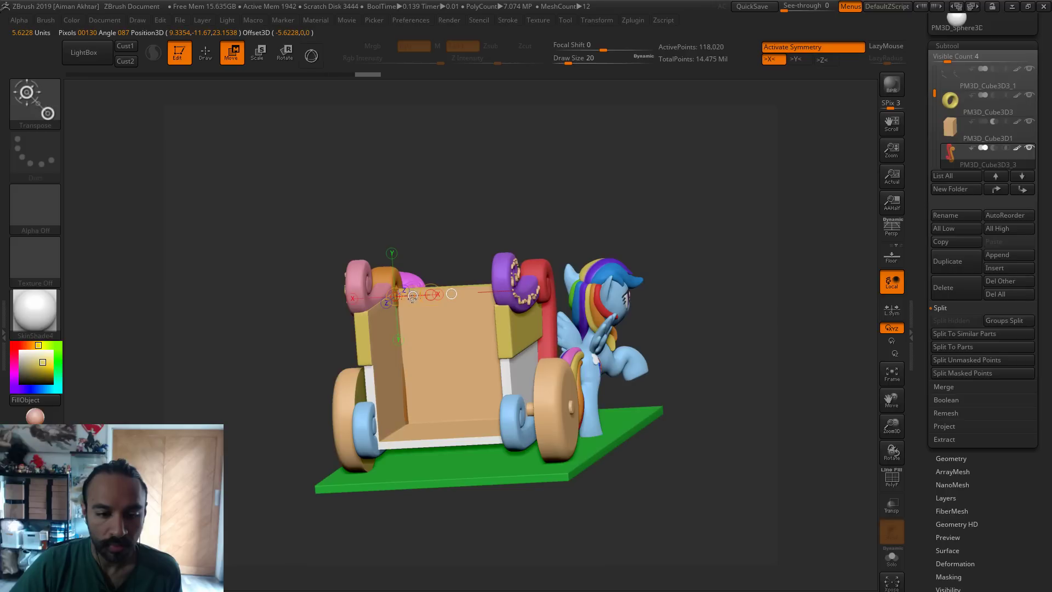
{"action": "left_click_drag", "start_coordinate": [467, 186], "coordinate": [466, 253]}
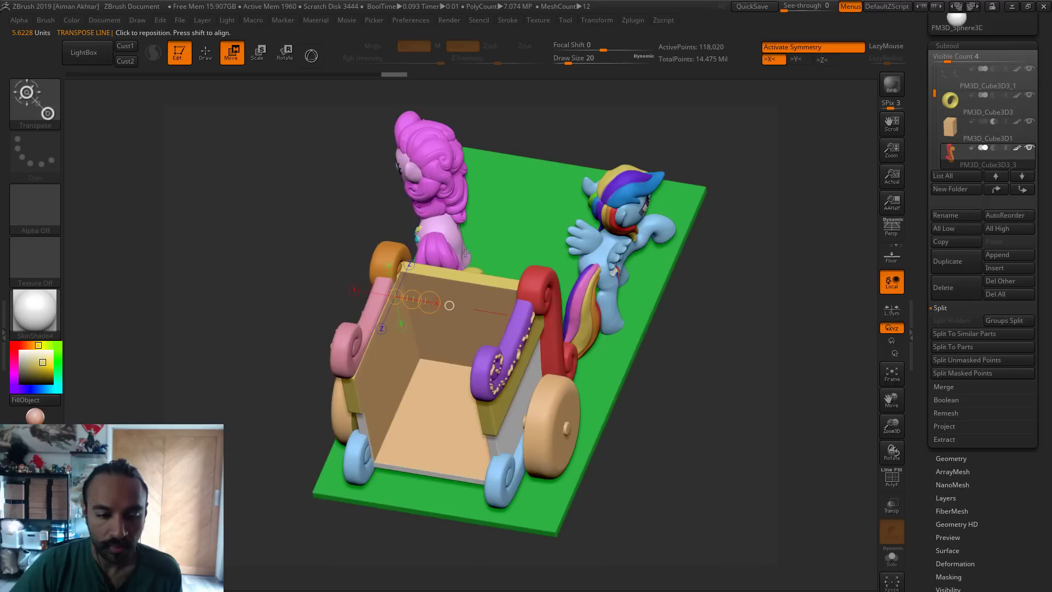
{"action": "left_click", "coordinate": [205, 53]}
Select the small armrest ornaments and fill them with the red (R 218, G 67, B 67) sampled from the front support
{"action": "left_click_drag", "start_coordinate": [261, 235], "coordinate": [174, 229]}
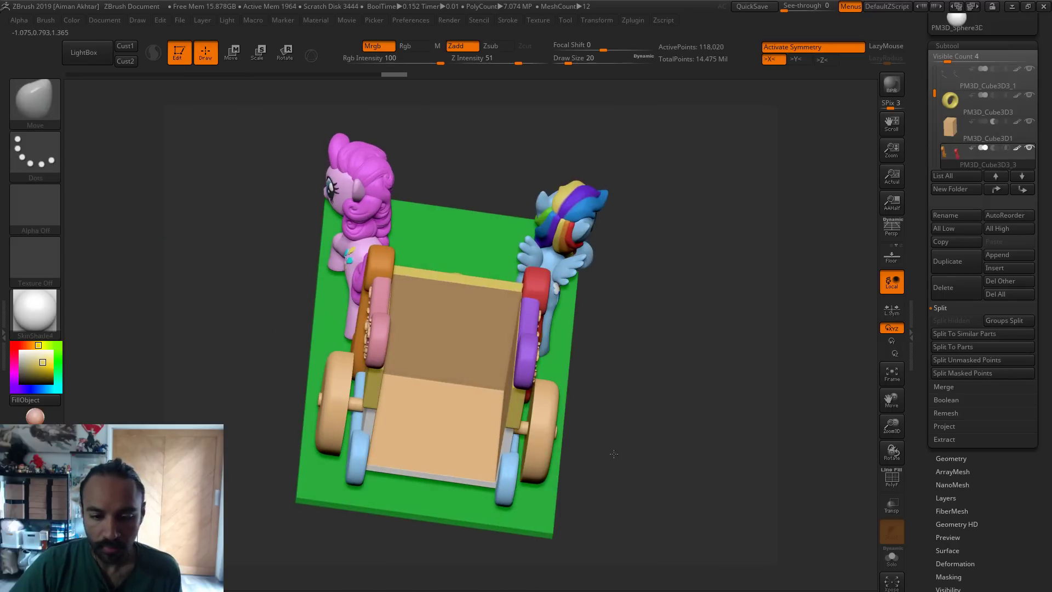
{"action": "left_click_drag", "start_coordinate": [614, 454], "coordinate": [481, 342]}
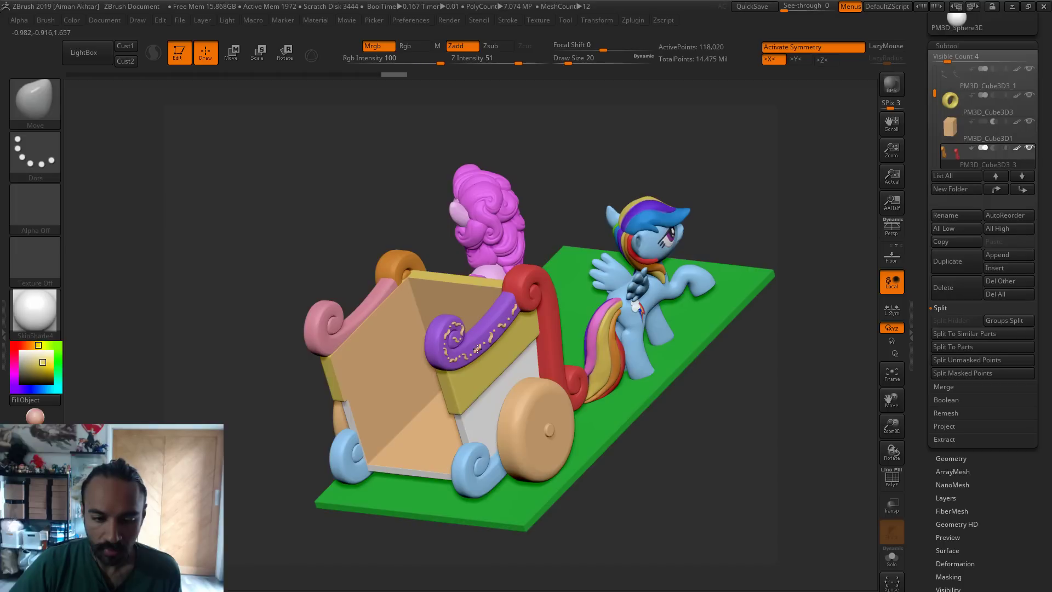
{"action": "left_click", "coordinate": [478, 349], "text": "alt"}
{"action": "key", "text": "c"}
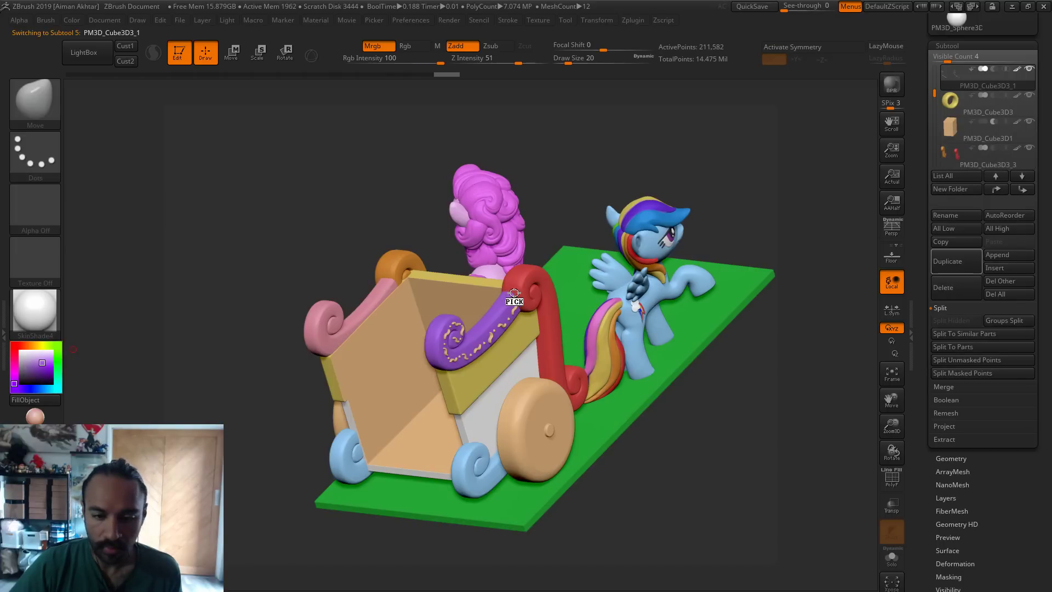
{"action": "left_click", "coordinate": [71, 20]}
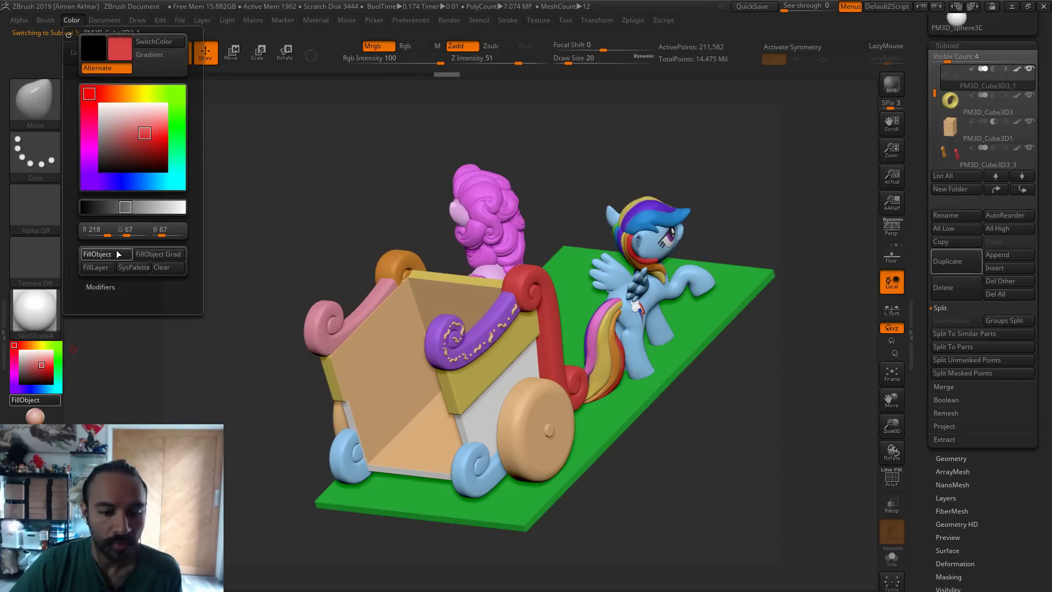
{"action": "left_click", "coordinate": [117, 254]}
Select the carriage's inner box (PM3D_Cube3D1) and fill it with white
{"action": "left_click_drag", "start_coordinate": [647, 496], "coordinate": [574, 514], "text": "shift"}
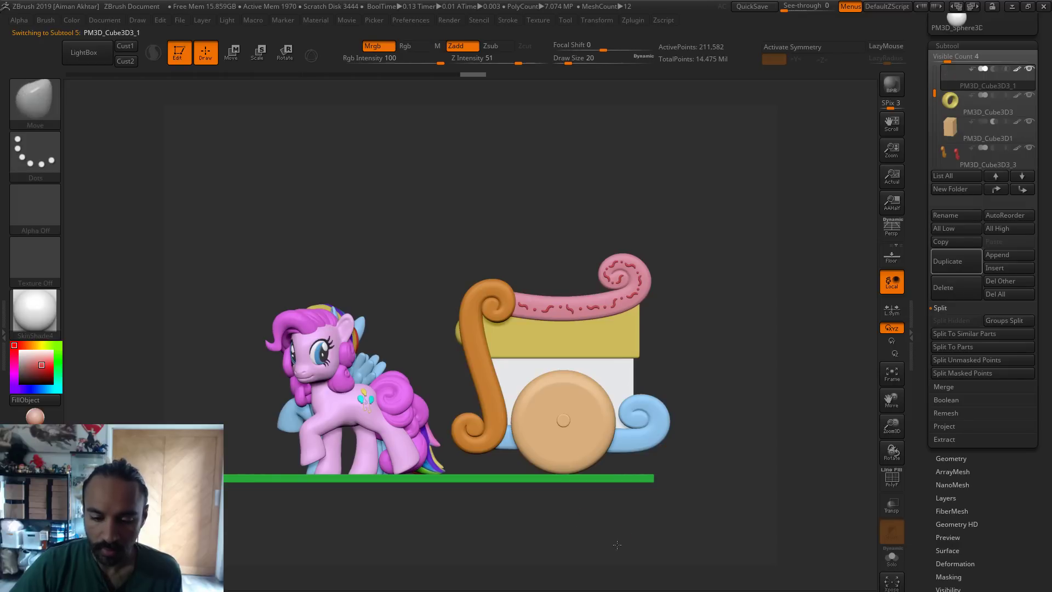
{"action": "left_click_drag", "start_coordinate": [617, 544], "coordinate": [530, 523]}
{"action": "left_click", "coordinate": [535, 385], "text": "alt"}
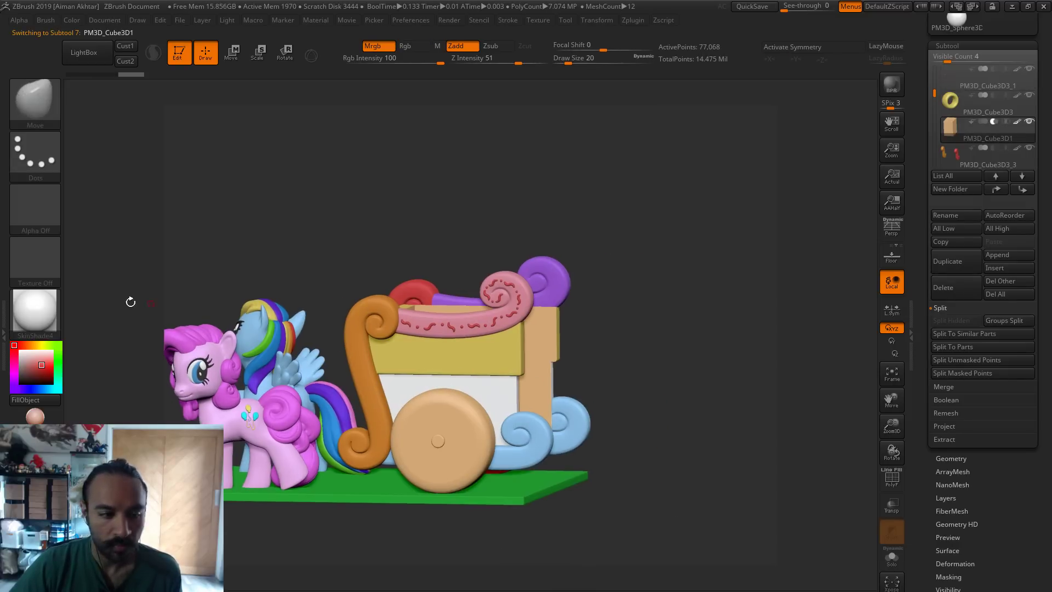
{"action": "left_click_drag", "start_coordinate": [32, 356], "coordinate": [17, 348]}
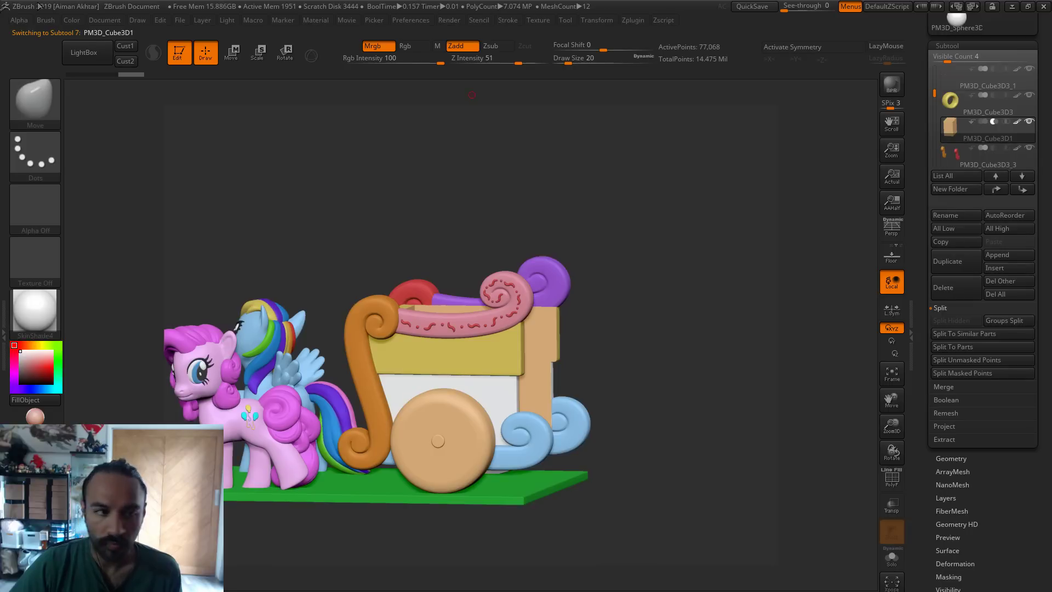
{"action": "left_click", "coordinate": [71, 21]}
{"action": "left_click", "coordinate": [114, 255]}
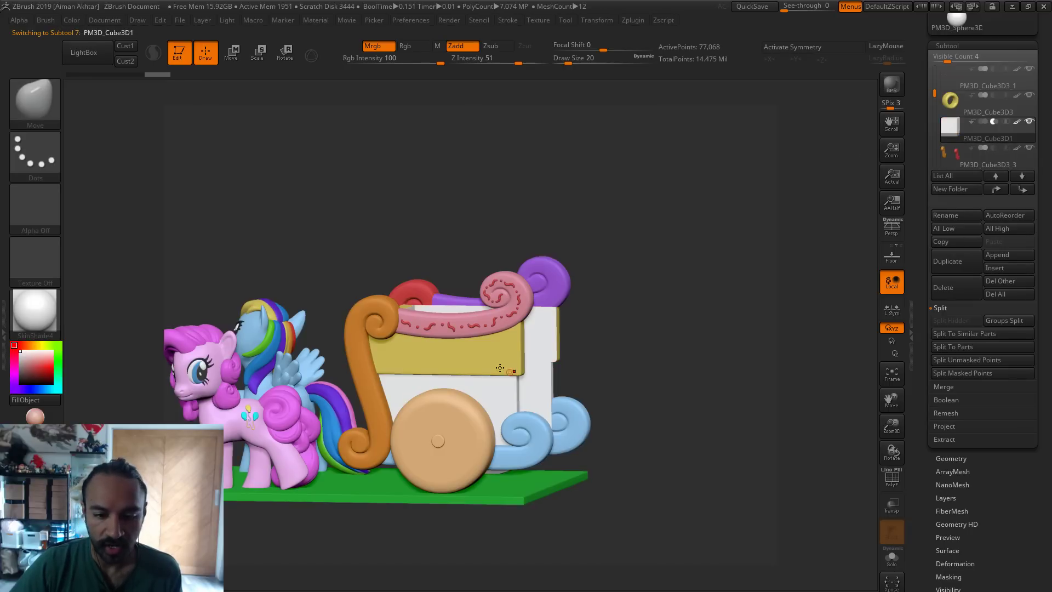
Select the carriage body subtool PM3D_Cube3D3_4 and make the Celestia model visible beside the other ponies
{"action": "left_click_drag", "start_coordinate": [617, 389], "coordinate": [795, 453]}
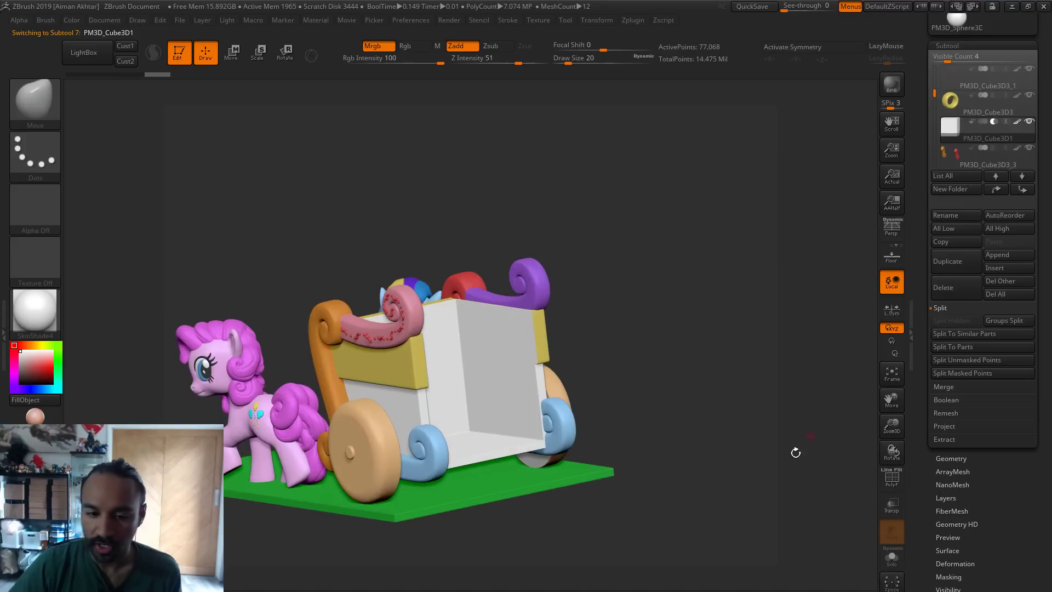
{"action": "mouse_move", "coordinate": [739, 475]}
{"action": "left_mouse_down"}
{"action": "mouse_move", "coordinate": [765, 469]}
{"action": "mouse_move", "coordinate": [613, 445]}
{"action": "mouse_move", "coordinate": [730, 467]}
{"action": "left_mouse_up"}
{"action": "key", "text": "alt+Up"}
{"action": "key", "text": "alt+Up"}
{"action": "key", "text": "alt+Up"}
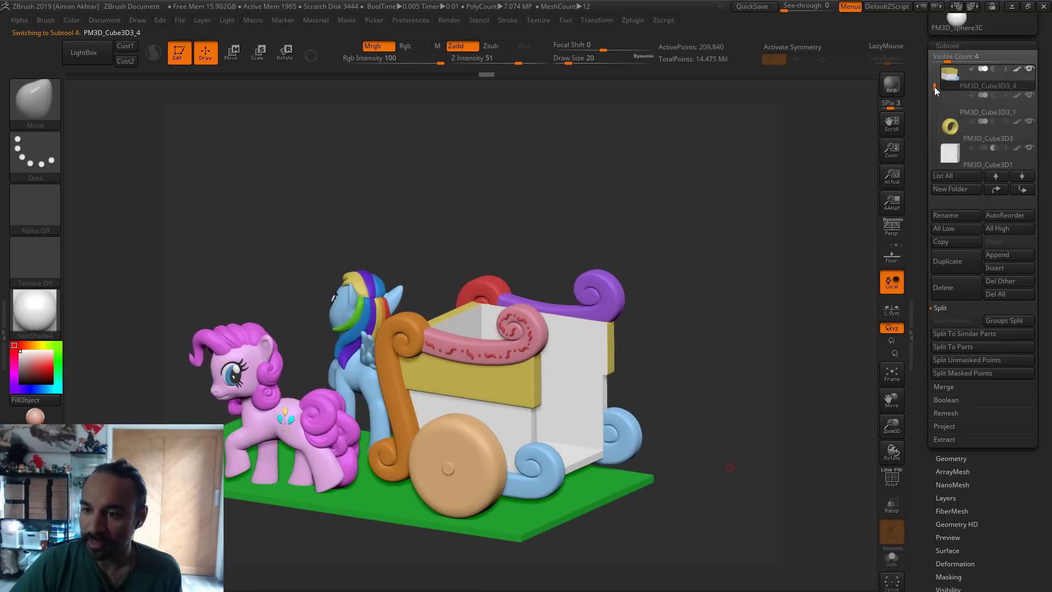
{"action": "left_click_drag", "start_coordinate": [935, 87], "coordinate": [935, 64]}
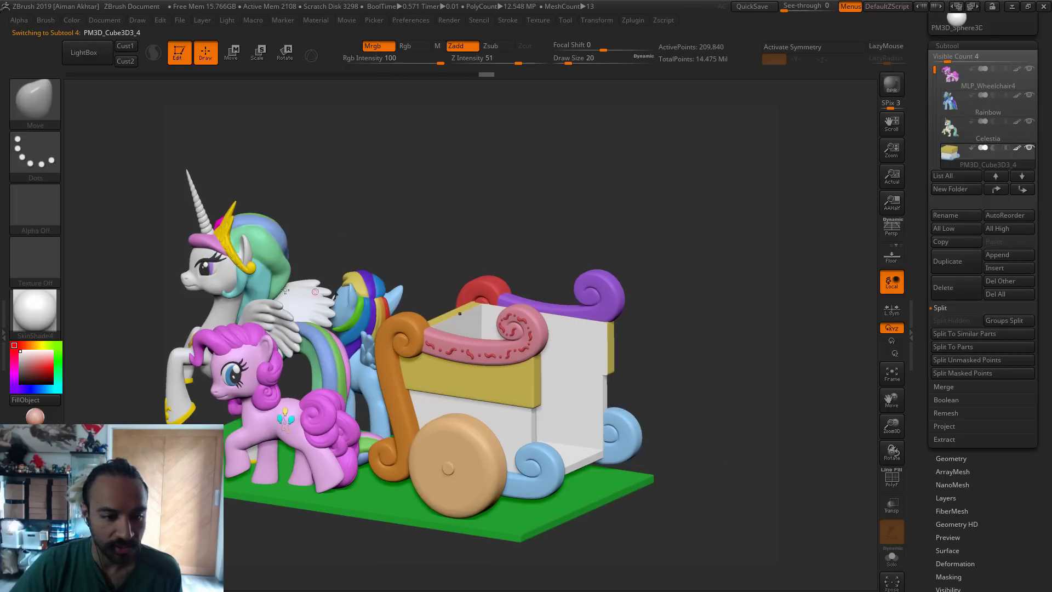
Sample green (R 137, G 233, B 173) from Celestia's mane, isolate the lower scroll rail on the pink pony's side and fill it
{"action": "key", "text": "c"}
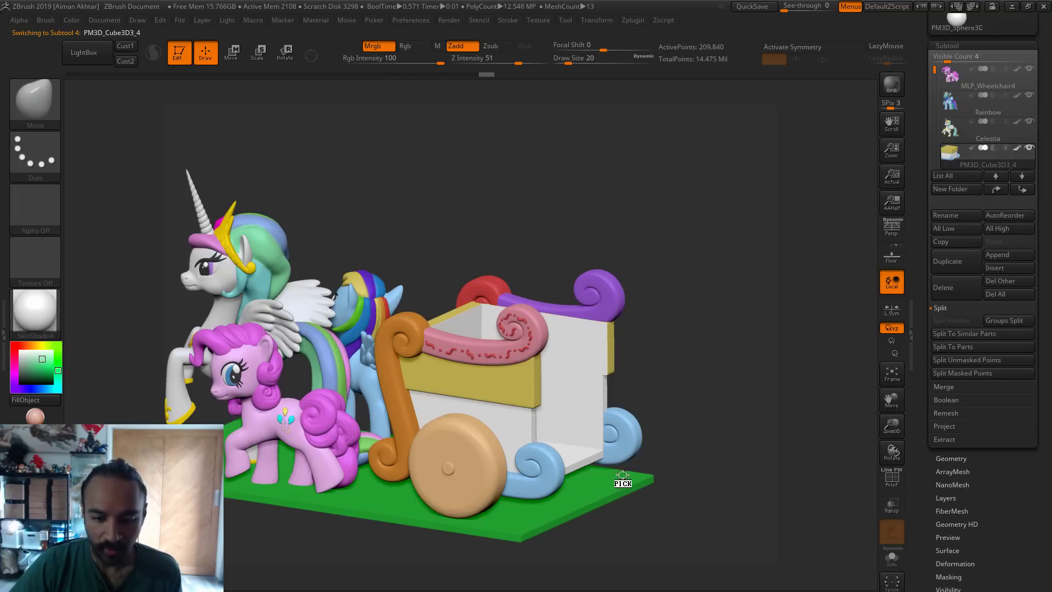
{"action": "left_click", "coordinate": [562, 463], "text": "ctrl+alt+shift"}
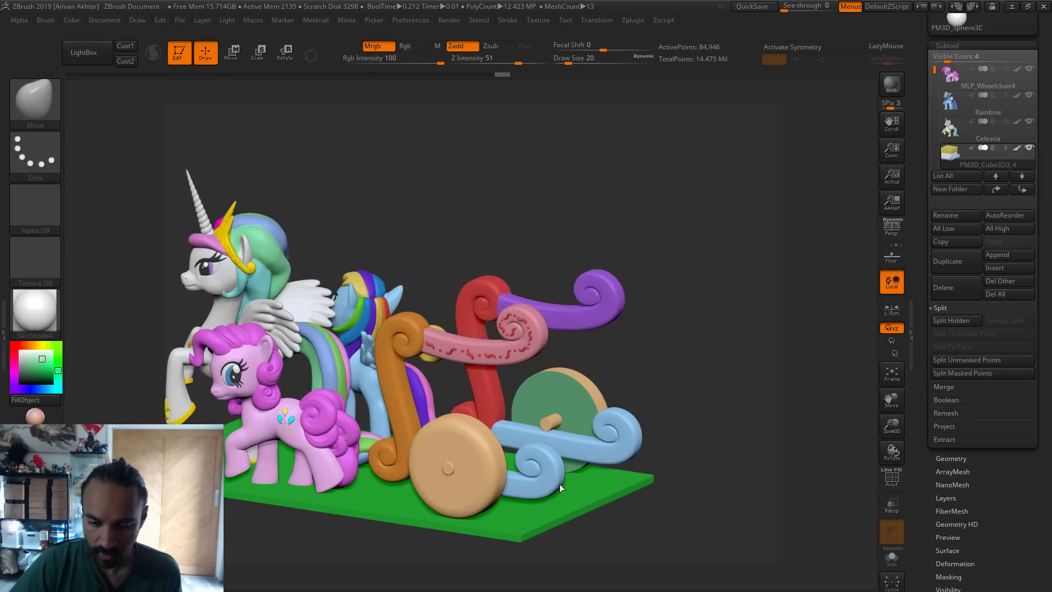
{"action": "left_click", "coordinate": [545, 473], "text": "ctrl+alt+shift"}
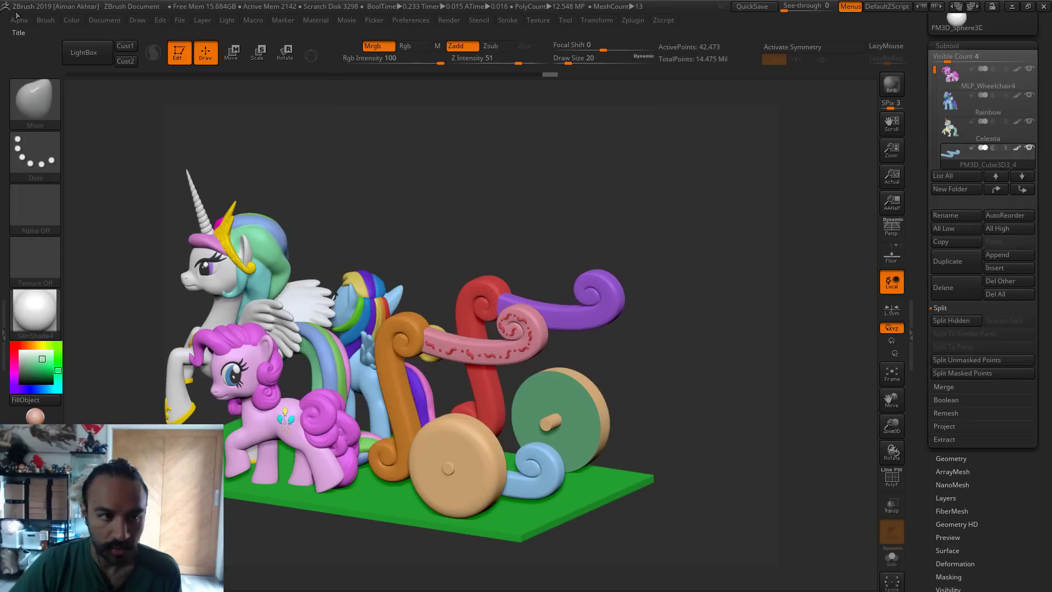
{"action": "left_click", "coordinate": [72, 20]}
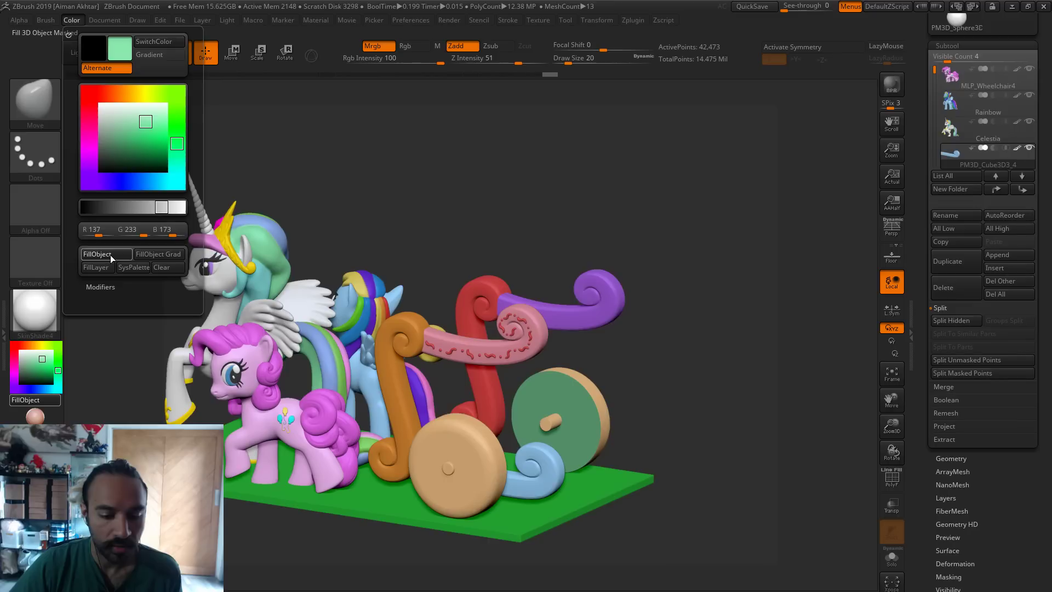
{"action": "left_click", "coordinate": [104, 254]}
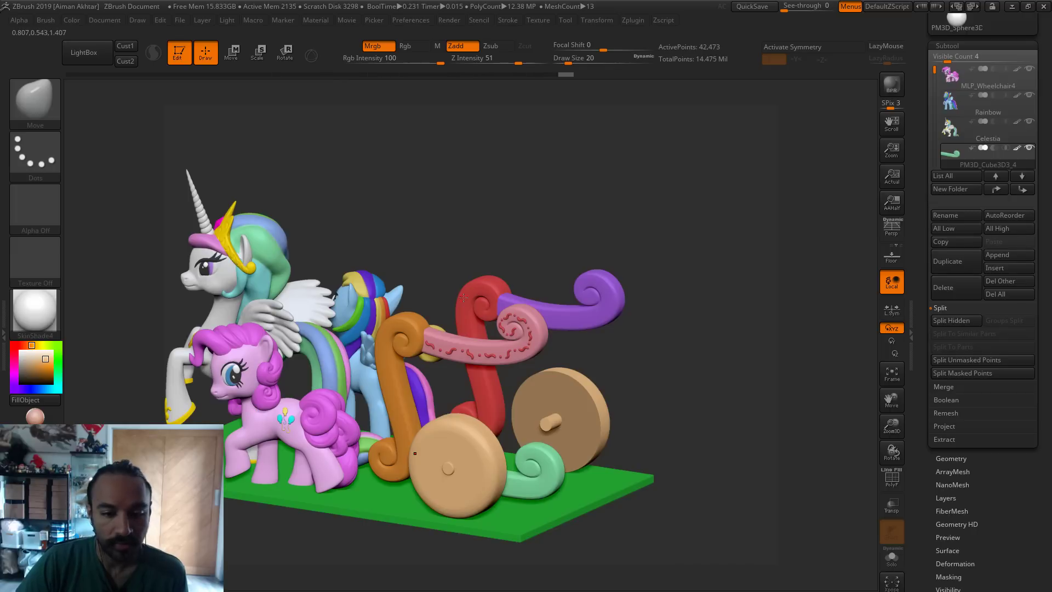
Isolate the front support on the Rainbow pony's side, fill it with light blue (R 133, G 170, B 240) and unhide the other support
{"action": "left_click", "coordinate": [471, 318], "text": "alt"}
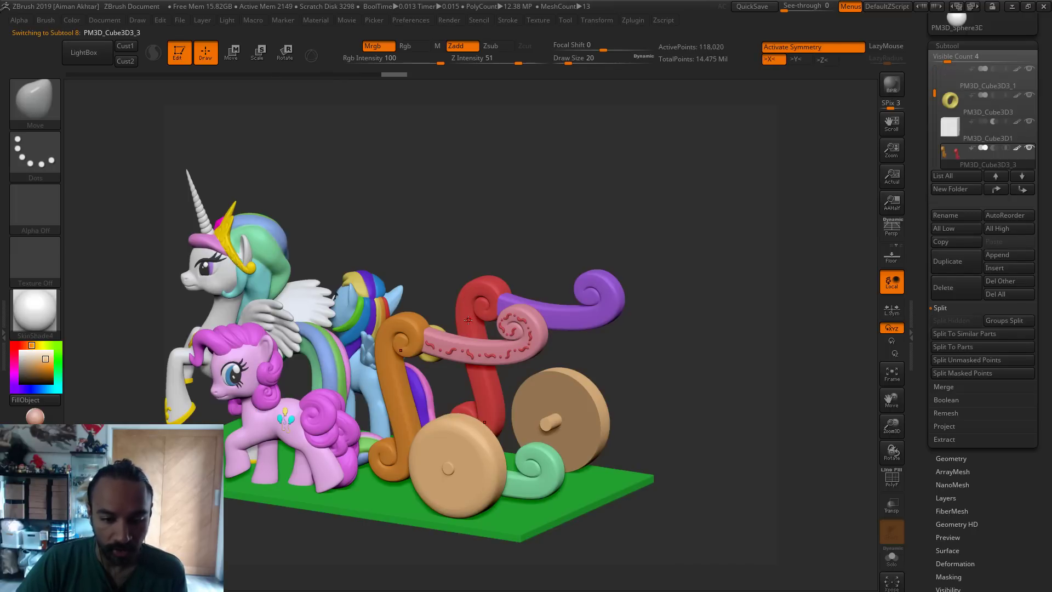
{"action": "left_click", "coordinate": [478, 308], "text": "ctrl+shift"}
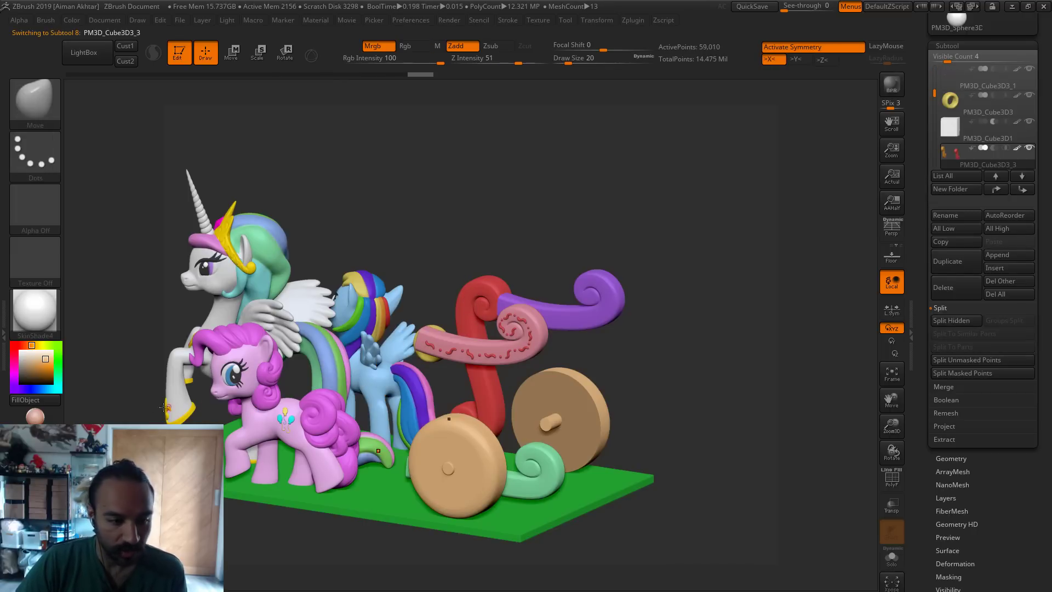
{"action": "left_click_drag", "start_coordinate": [30, 344], "coordinate": [38, 389]}
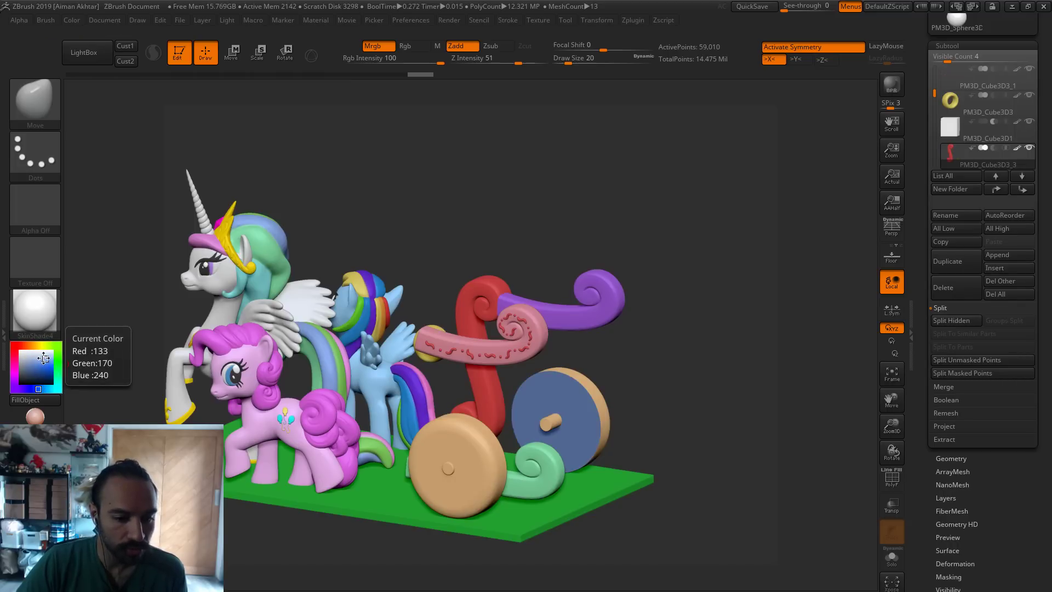
{"action": "left_click", "coordinate": [71, 20]}
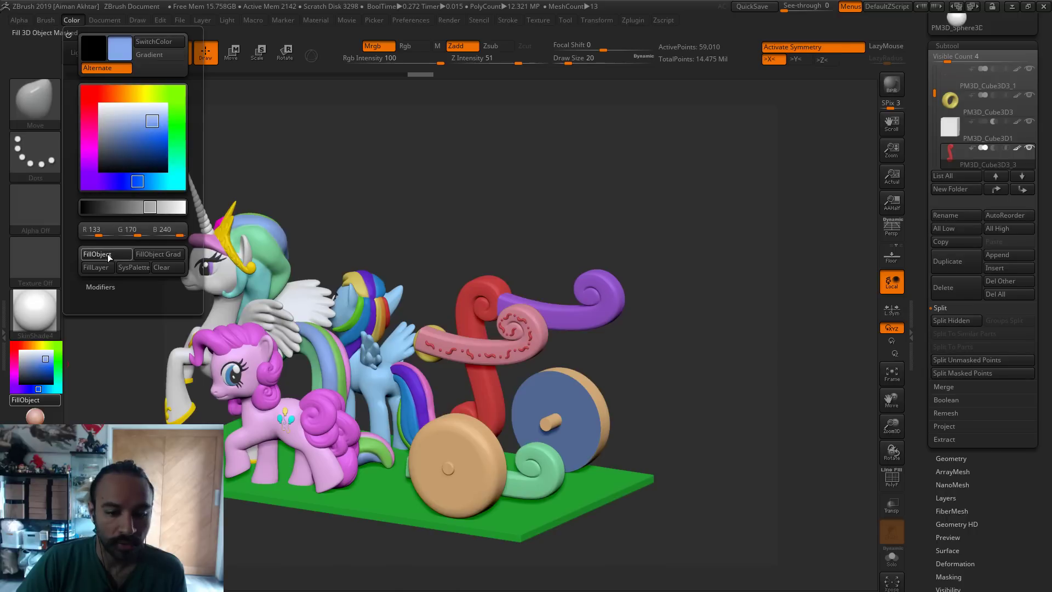
{"action": "left_click", "coordinate": [94, 255]}
{"action": "left_click", "coordinate": [698, 433], "text": "ctrl+shift"}
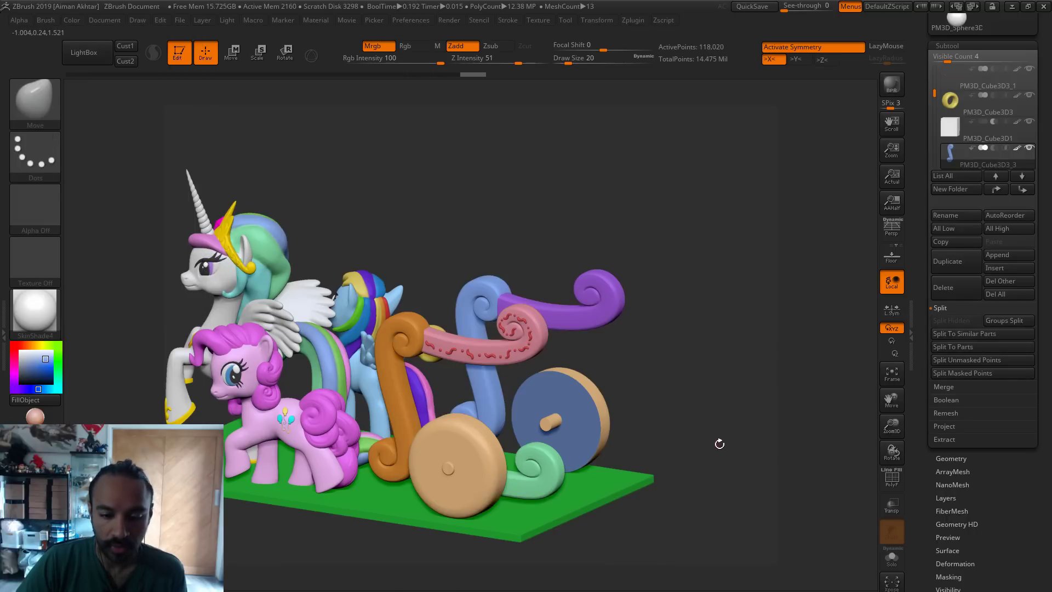
Isolate the lower scroll rail on the Rainbow pony's side, fill it with violet (R 142, G 133, B 240) and unhide the carriage body
{"action": "left_click_drag", "start_coordinate": [684, 495], "coordinate": [485, 480]}
{"action": "left_click", "coordinate": [485, 480], "text": "alt"}
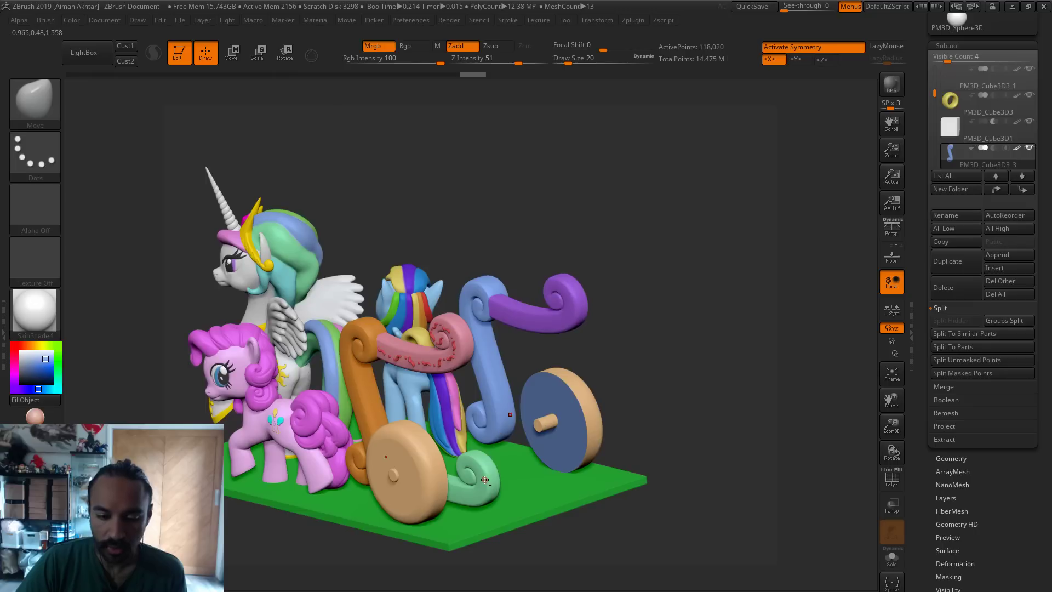
{"action": "left_click", "coordinate": [677, 463], "text": "ctrl+shift"}
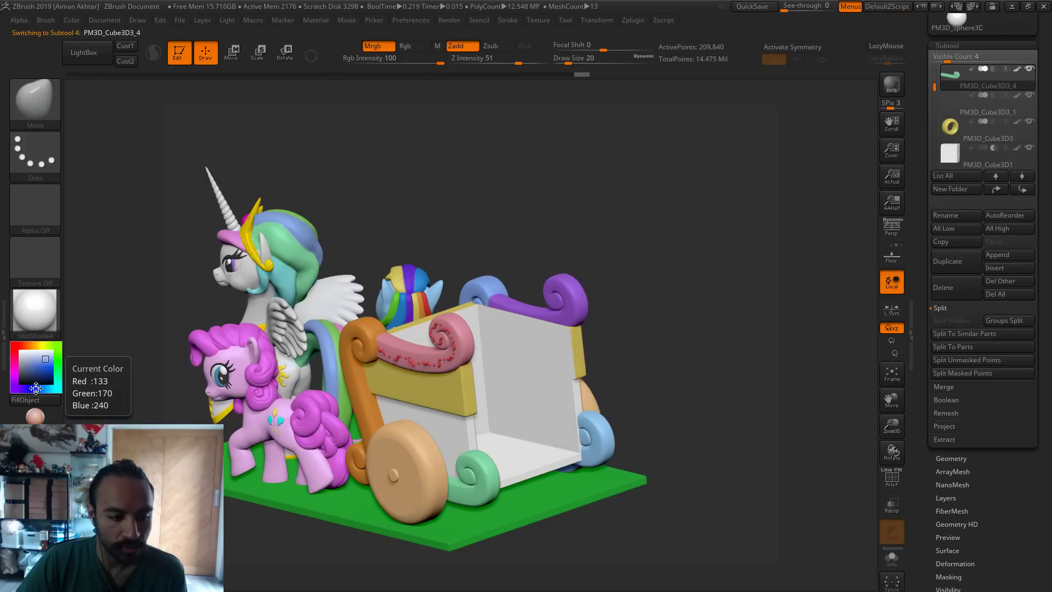
{"action": "left_click", "coordinate": [607, 439], "text": "ctrl+shift"}
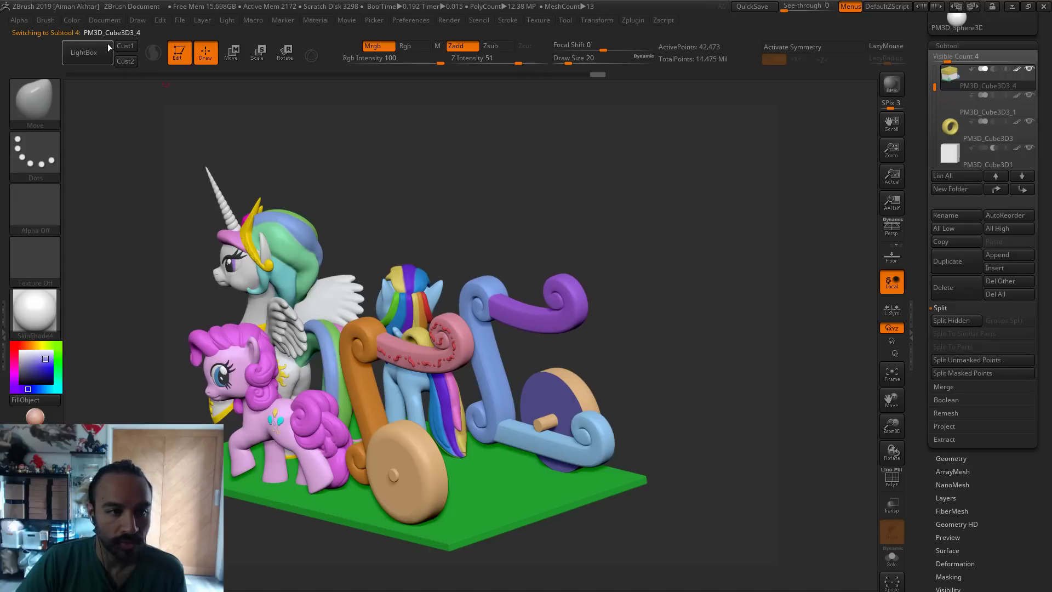
{"action": "left_click", "coordinate": [77, 18]}
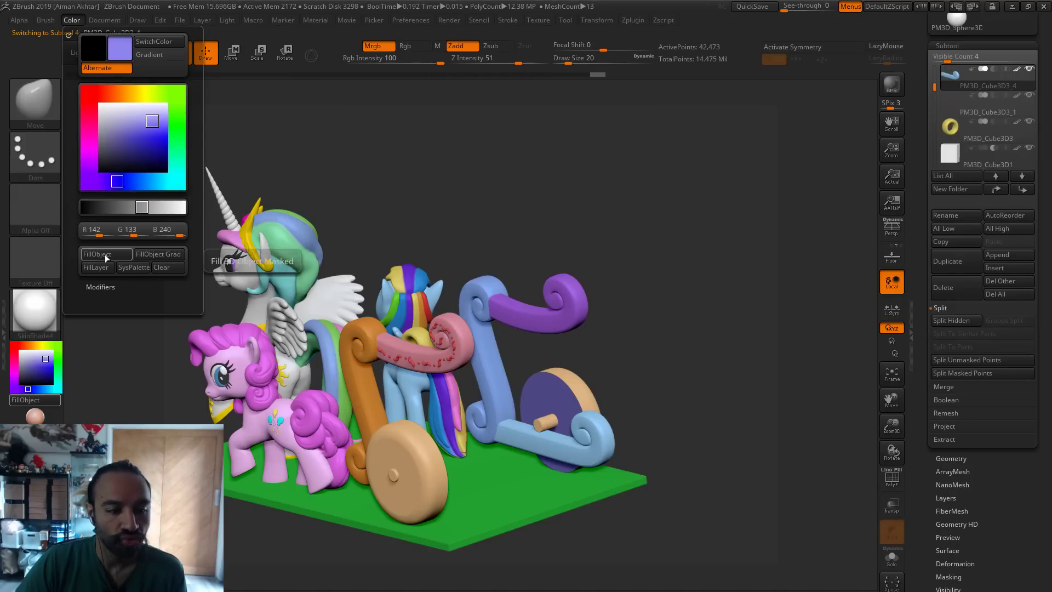
{"action": "left_click", "coordinate": [724, 360], "text": "ctrl+shift"}
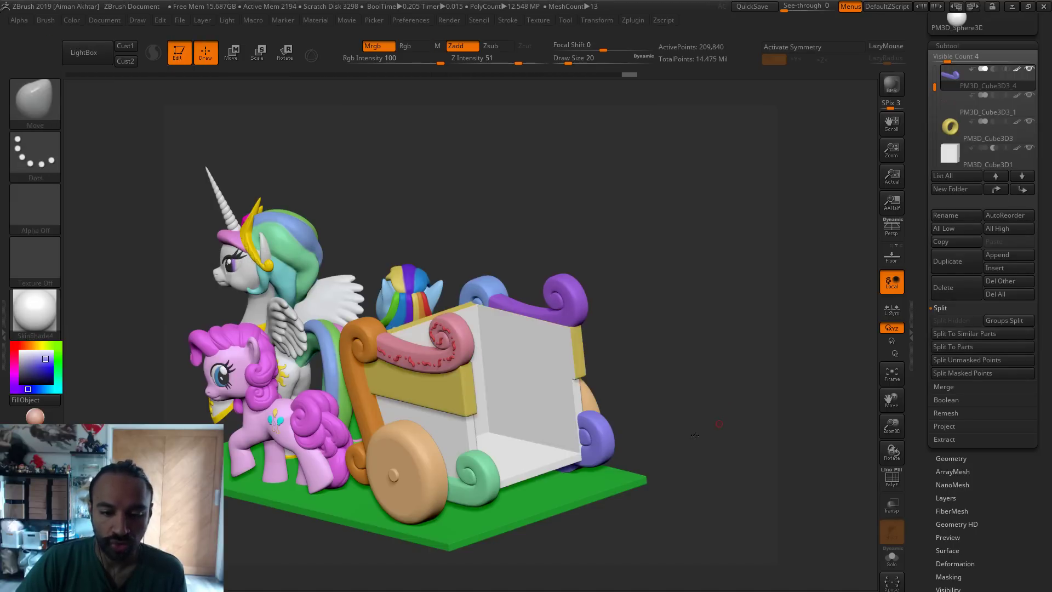
Isolate the white lower box, fill it with yellow (R 227, G 206, B 95) sampled from the carriage and unhide the other body parts
{"action": "mouse_move", "coordinate": [693, 437]}
{"action": "left_mouse_down"}
{"action": "mouse_move", "coordinate": [523, 462]}
{"action": "mouse_move", "coordinate": [590, 502]}
{"action": "left_mouse_up"}
{"action": "left_click_drag", "start_coordinate": [603, 398], "coordinate": [748, 437]}
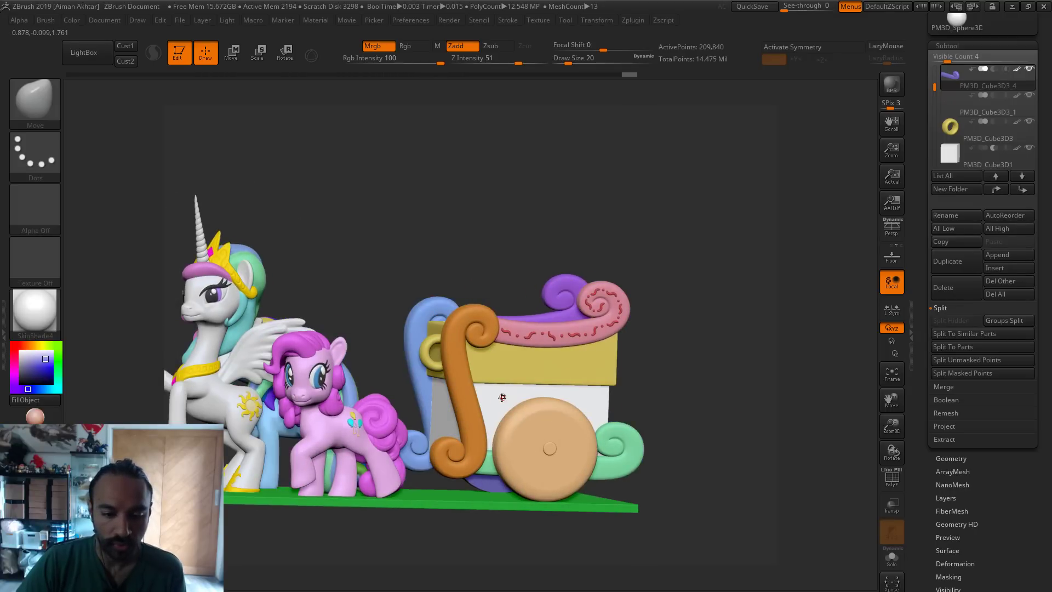
{"action": "left_click_drag", "start_coordinate": [36, 364], "coordinate": [453, 364]}
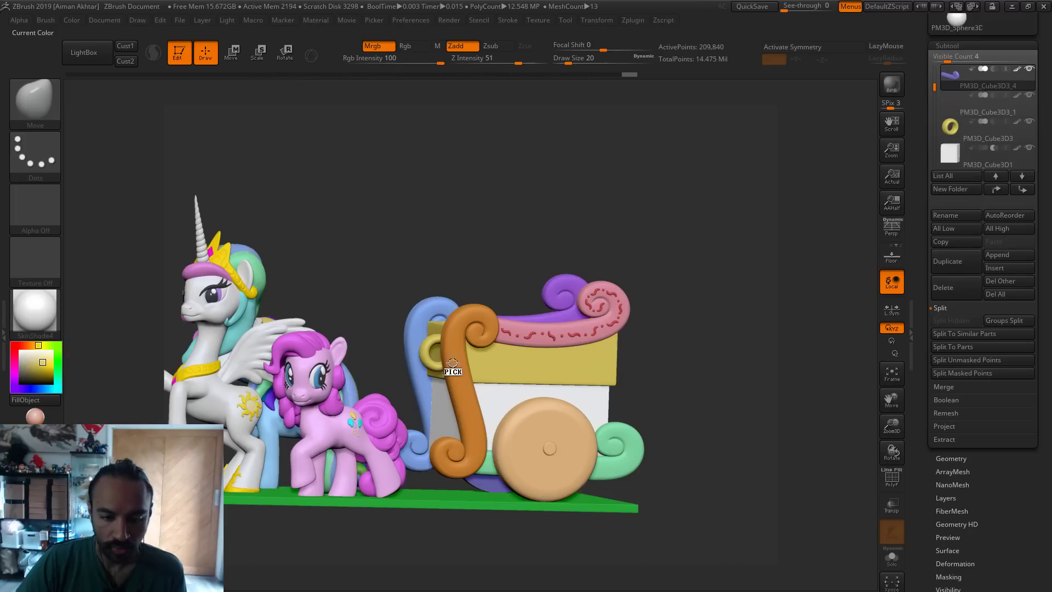
{"action": "left_click", "coordinate": [491, 400], "text": "alt"}
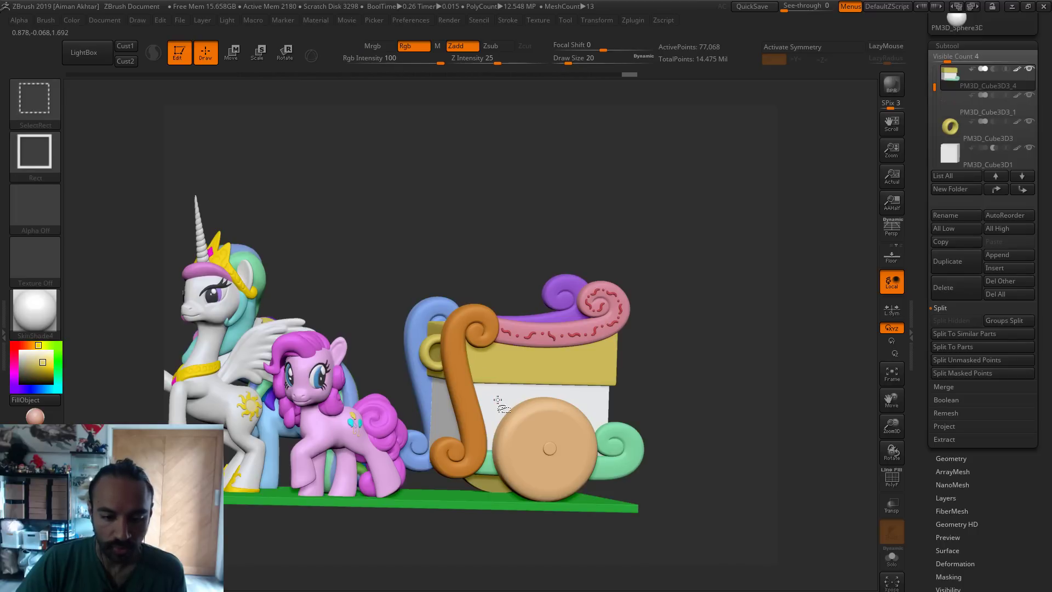
{"action": "left_click", "coordinate": [498, 400], "text": "ctrl+shift"}
{"action": "left_click", "coordinate": [72, 20]}
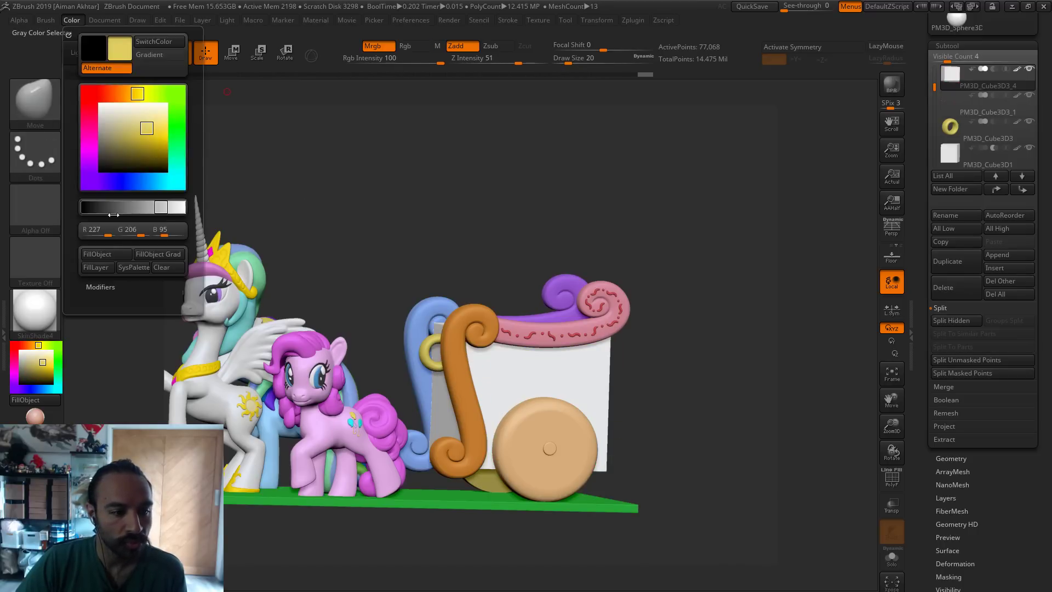
{"action": "left_click", "coordinate": [107, 254]}
{"action": "left_click", "coordinate": [701, 362], "text": "ctrl+shift"}
Select the inner box (PM3D_Cube3D1) and fill it with the same yellow as the outer boxes
{"action": "left_click_drag", "start_coordinate": [671, 457], "coordinate": [660, 457]}
{"action": "left_click", "coordinate": [981, 156]}
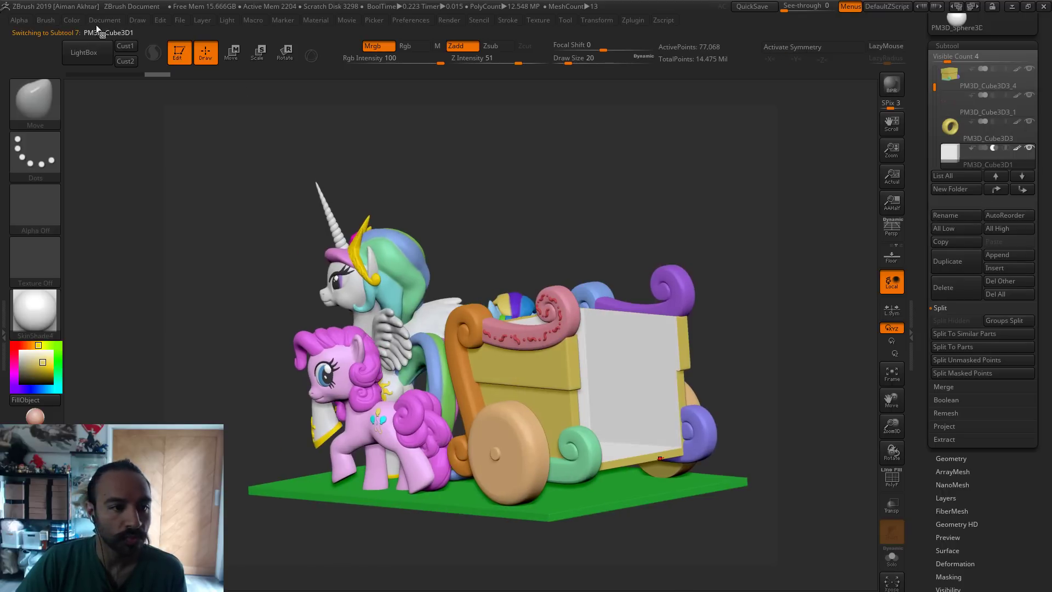
{"action": "left_click", "coordinate": [72, 21]}
{"action": "left_click", "coordinate": [107, 254]}
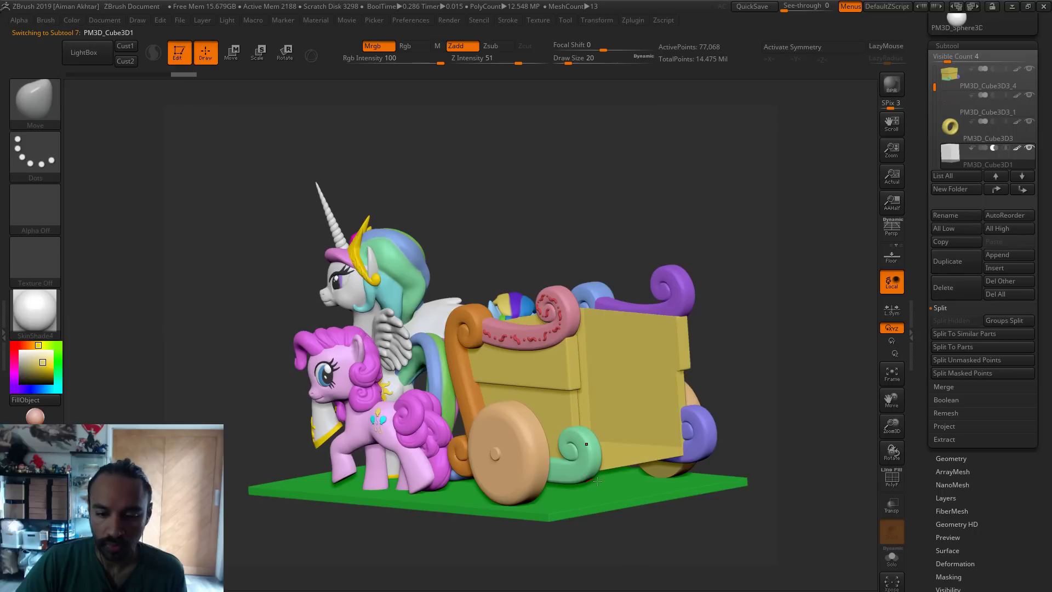
Isolate the carriage body's upper side panels, fill them with white and unhide the rest of the body
{"action": "left_click", "coordinate": [501, 477], "text": "alt"}
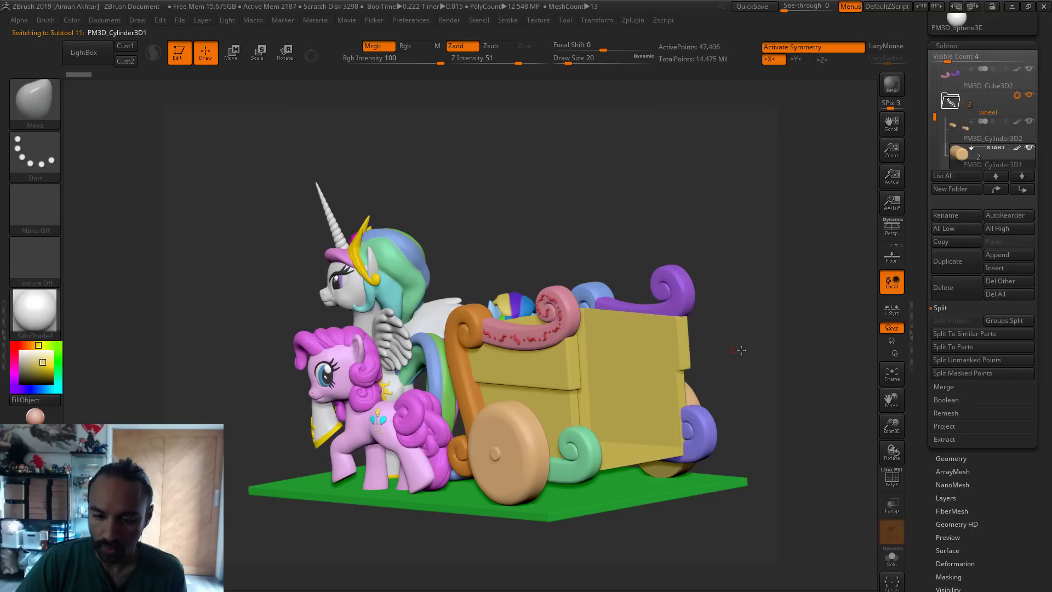
{"action": "left_click_drag", "start_coordinate": [740, 350], "coordinate": [569, 399]}
{"action": "left_click", "coordinate": [588, 375], "text": "alt"}
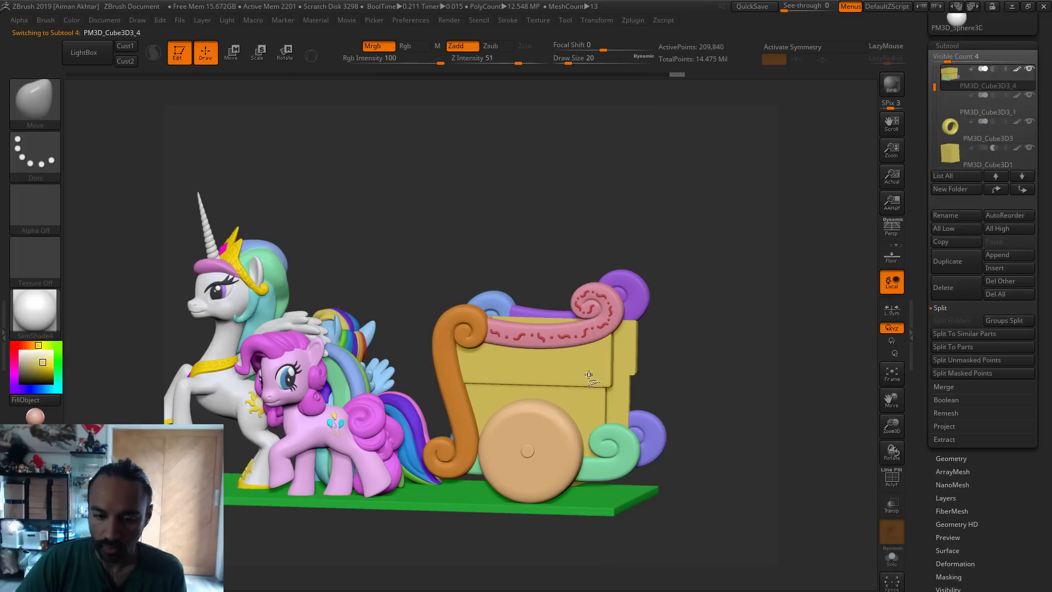
{"action": "left_click", "coordinate": [589, 375], "text": "ctrl+shift"}
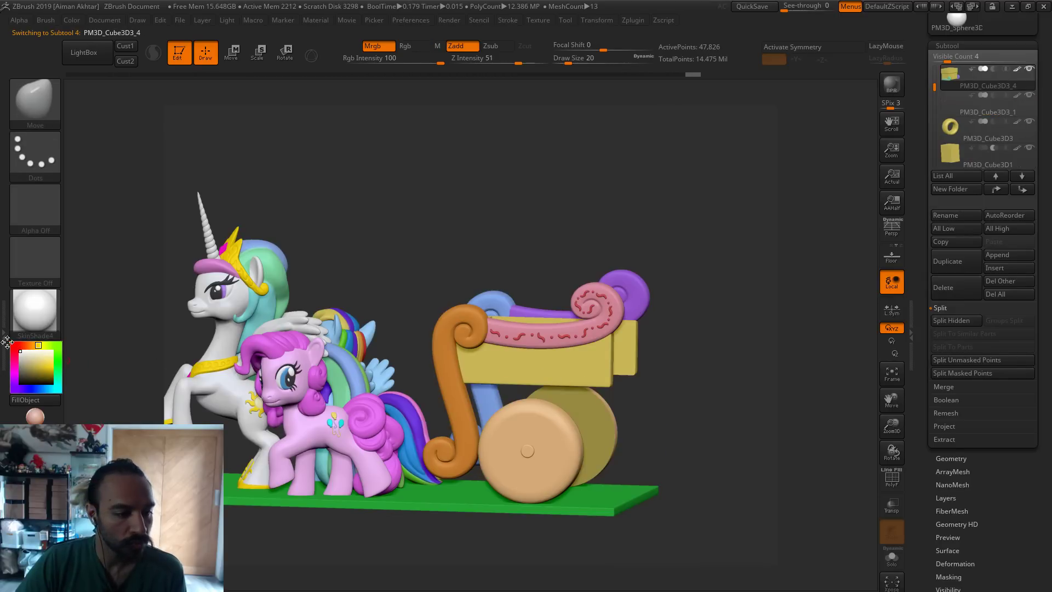
{"action": "left_click", "coordinate": [71, 20]}
{"action": "left_click", "coordinate": [105, 254]}
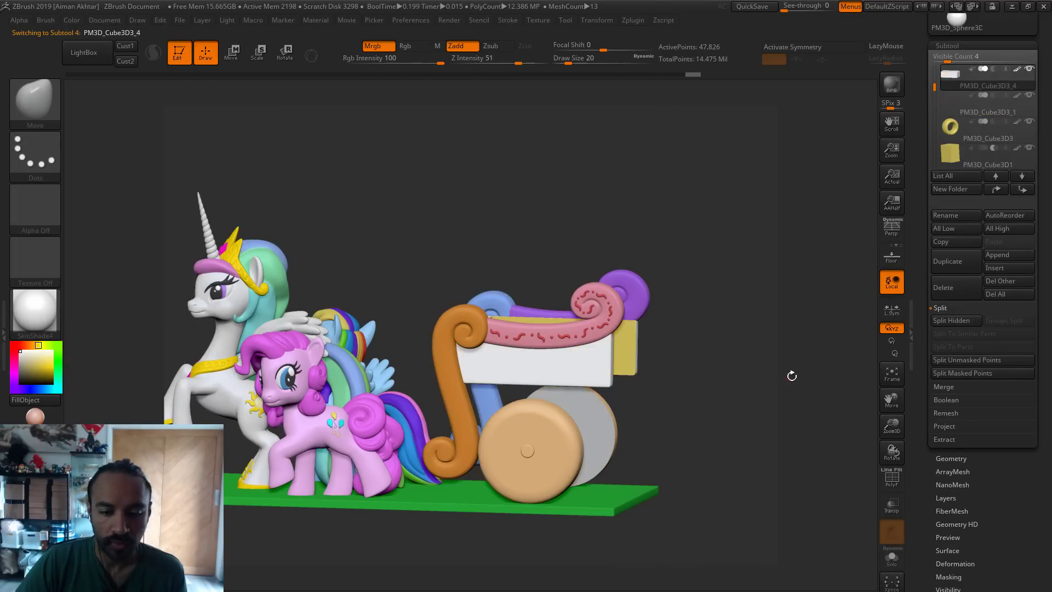
{"action": "left_click", "coordinate": [709, 393], "text": "ctrl+shift"}
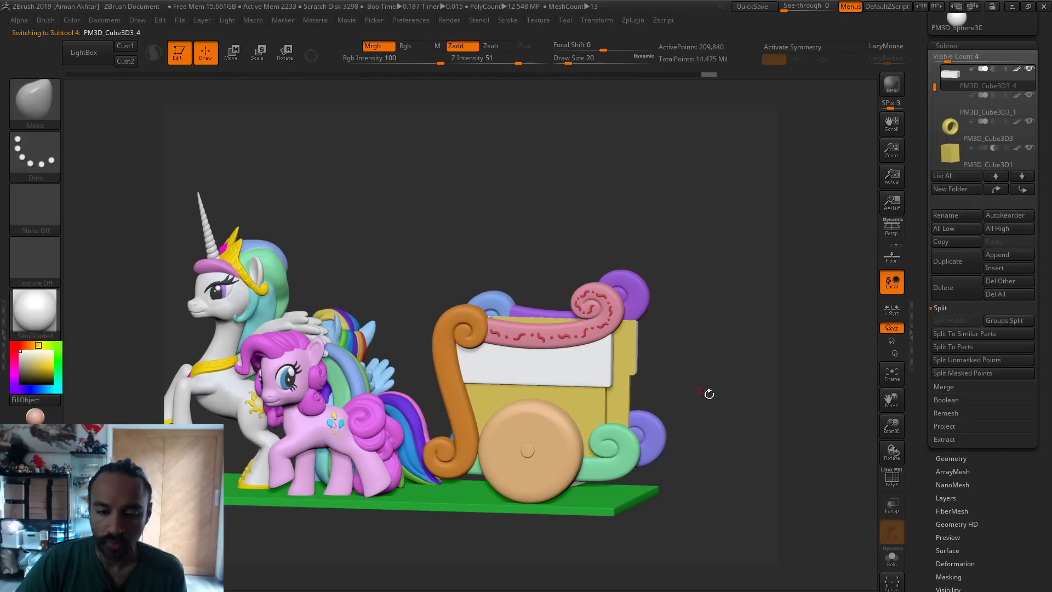
Select the wheel cylinder (PM3D_Cylinder3D1) and fill it with white
{"action": "left_click_drag", "start_coordinate": [754, 396], "coordinate": [483, 438]}
{"action": "left_click", "coordinate": [482, 439], "text": "alt"}
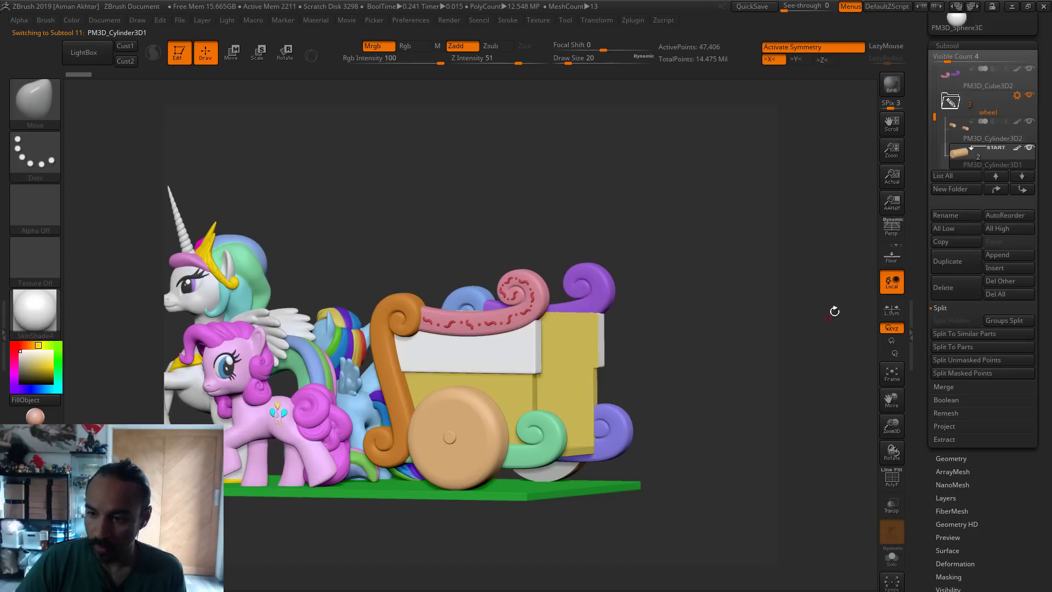
{"action": "left_click_drag", "start_coordinate": [935, 117], "coordinate": [935, 125]}
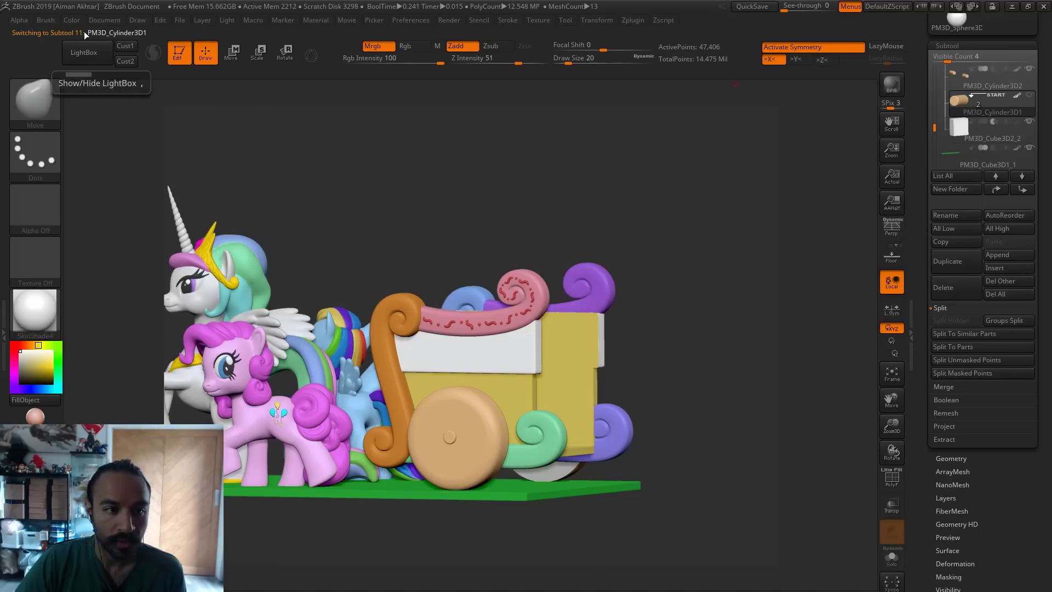
{"action": "left_click", "coordinate": [72, 20]}
{"action": "left_click", "coordinate": [98, 254]}
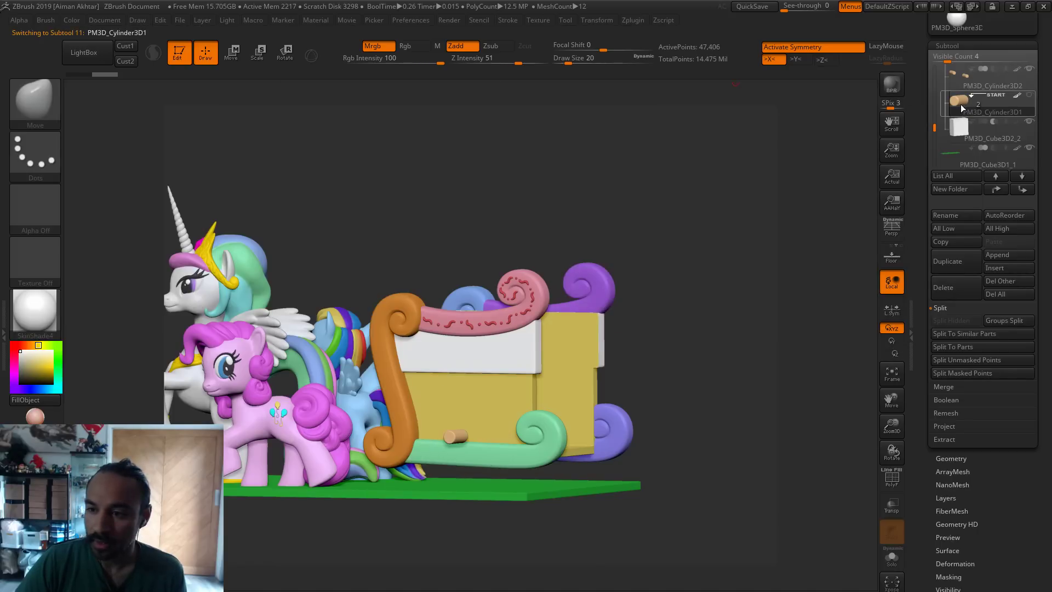
Select the wheel hubs (PM3D_Cylinder3D2) and fill them with red (R 213, G 55, B 55)
{"action": "mouse_move", "coordinate": [959, 107]}
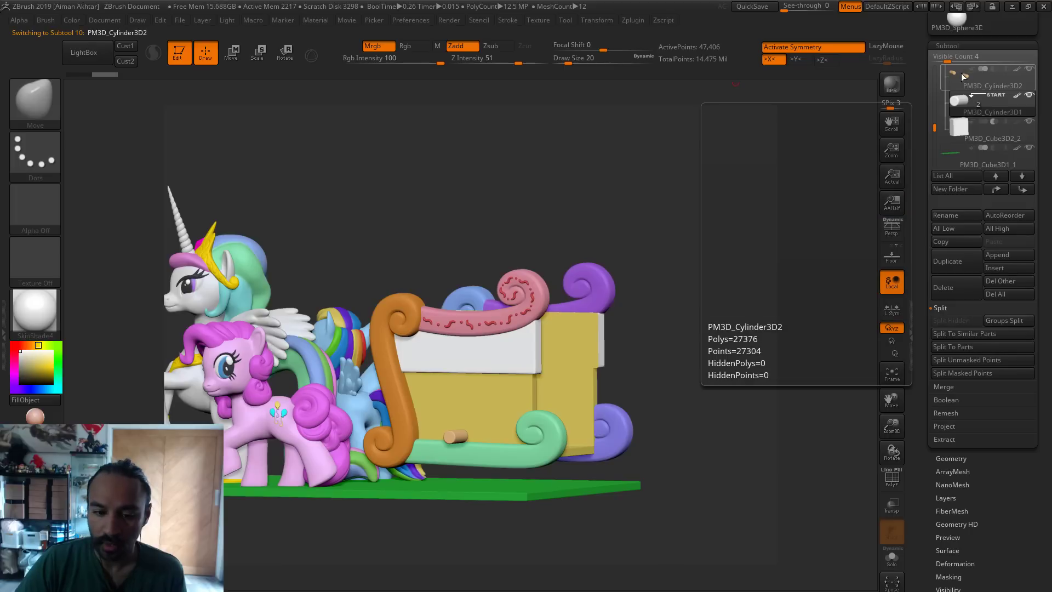
{"action": "left_click", "coordinate": [964, 78]}
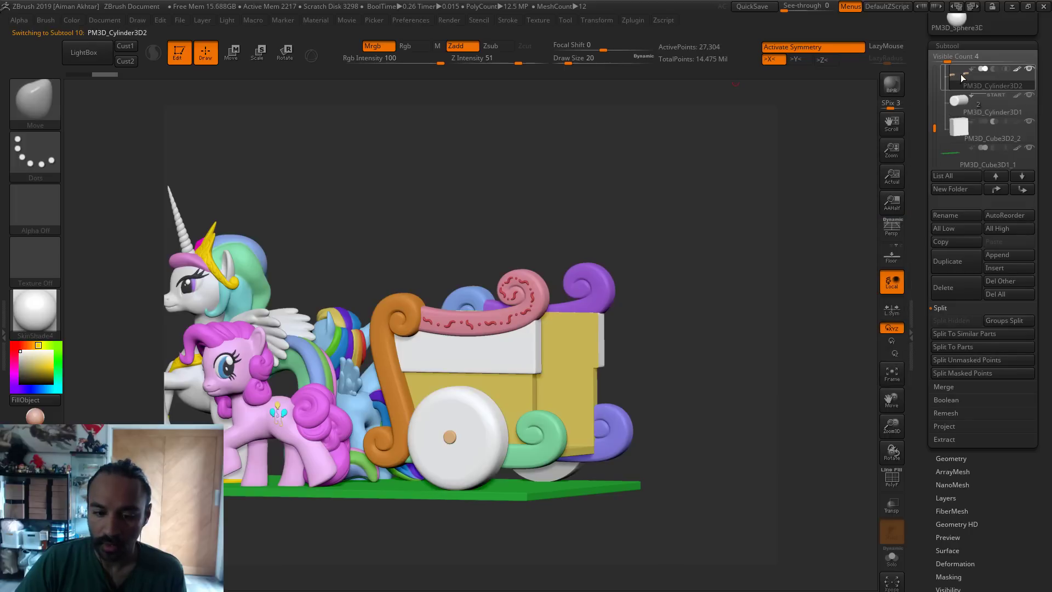
{"action": "left_click", "coordinate": [15, 345]}
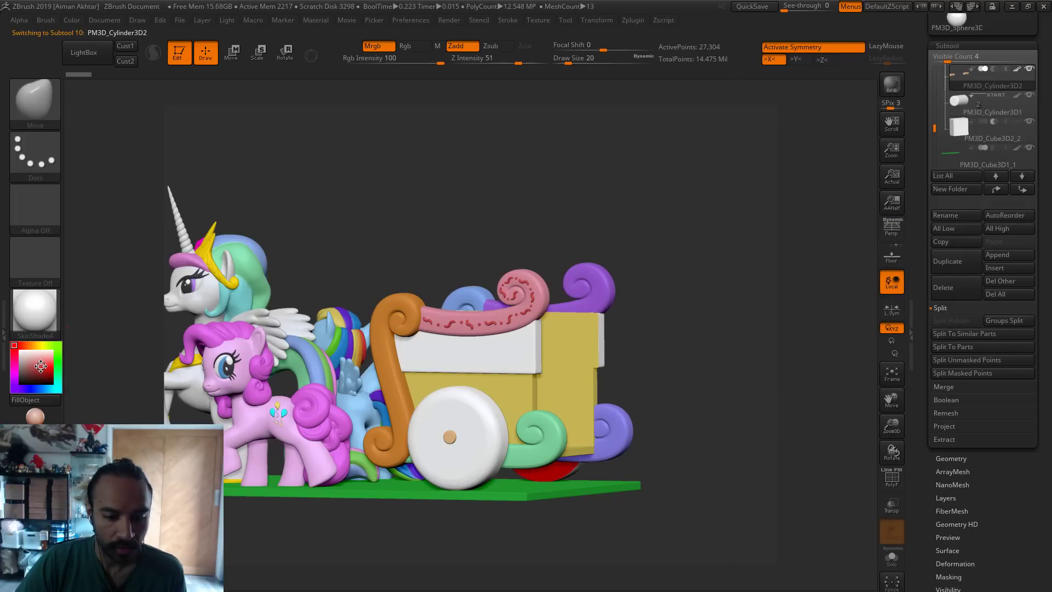
{"action": "left_click", "coordinate": [41, 366]}
{"action": "left_click", "coordinate": [72, 20]}
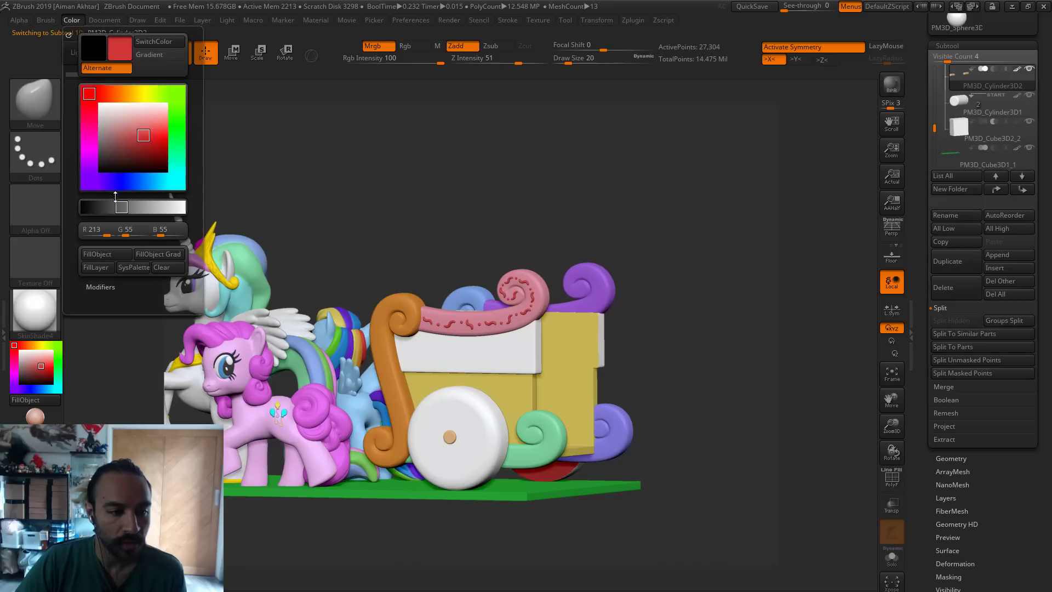
{"action": "left_click", "coordinate": [102, 255]}
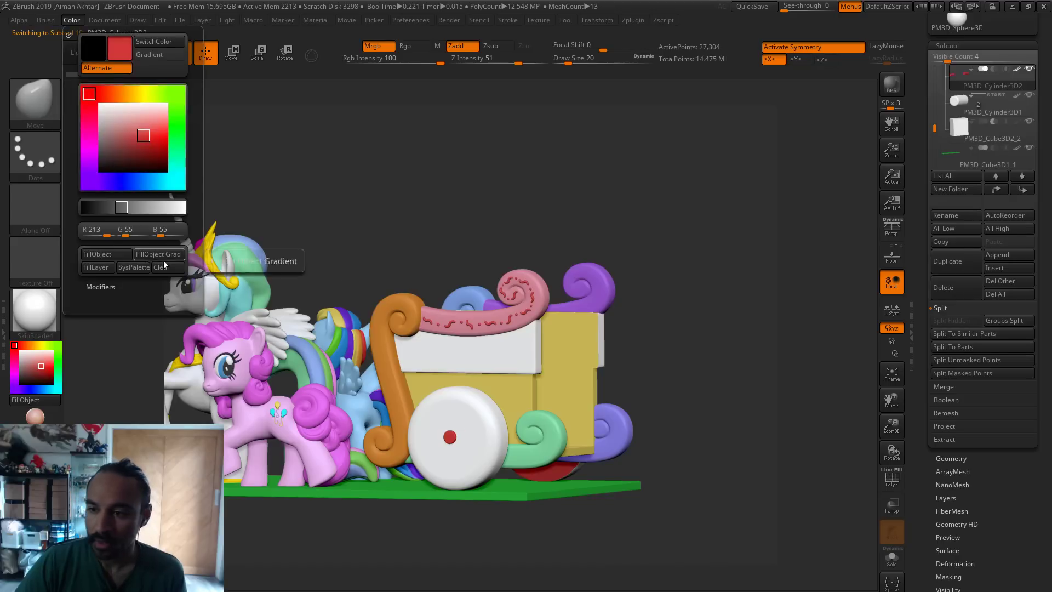
Select the subtractive box in the wheel folder (PM3D_Cube3D2_2) and fill it with white (R 255, G 255, B 255)
{"action": "left_click", "coordinate": [962, 138]}
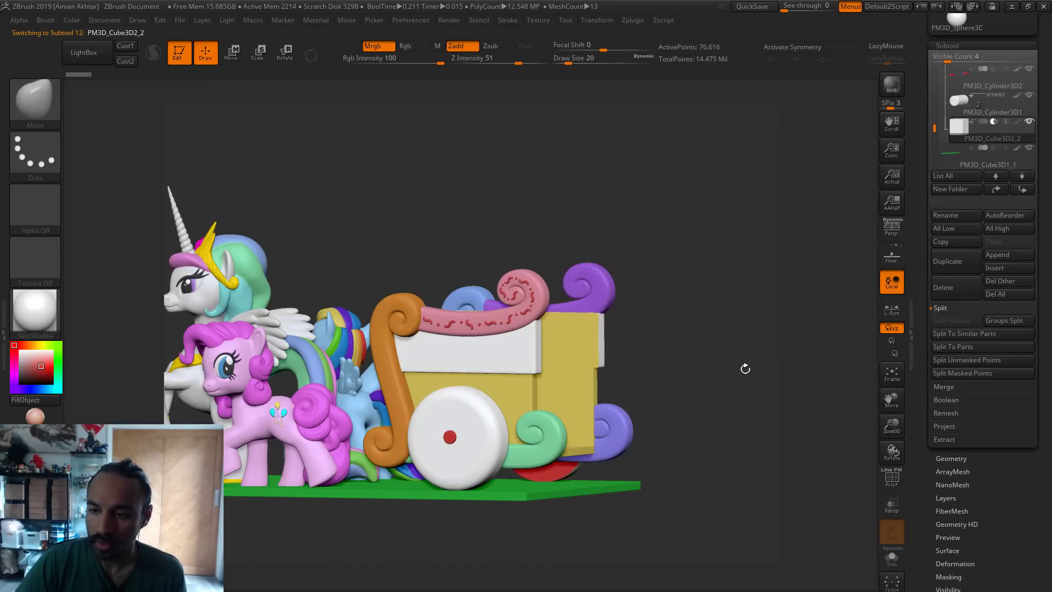
{"action": "left_click", "coordinate": [20, 351]}
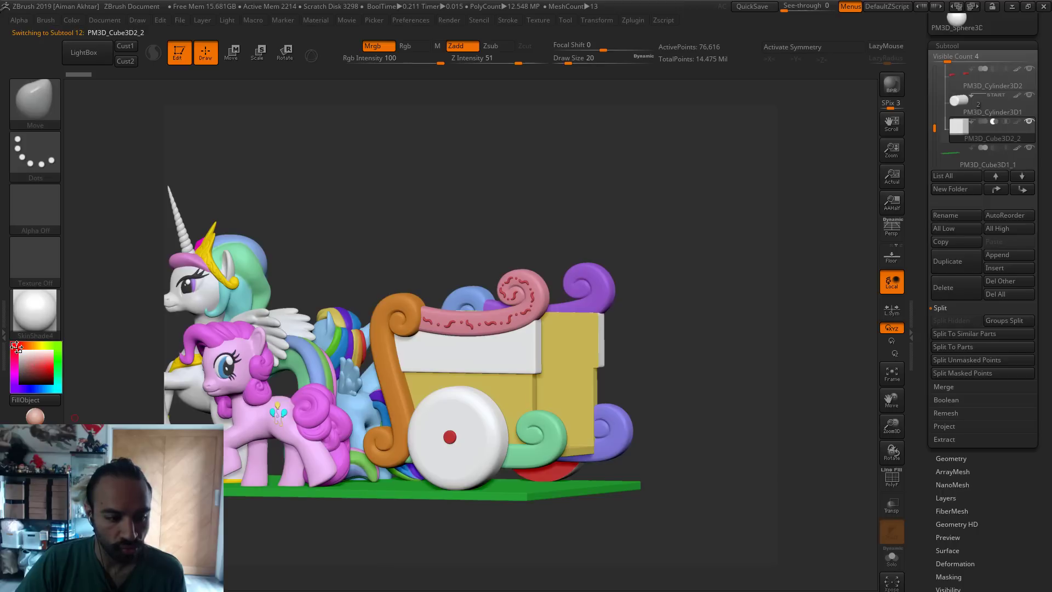
{"action": "left_click", "coordinate": [36, 400]}
{"action": "left_click", "coordinate": [71, 19]}
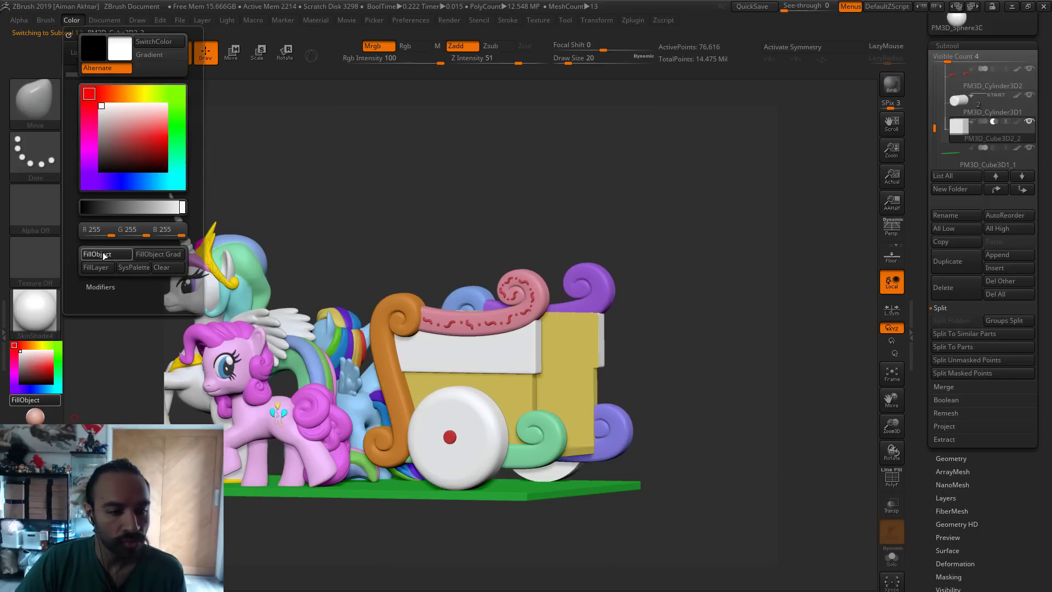
Select the wheels again in a straight side view and set up the Standard brush for colour only, with draw size 44
{"action": "left_click_drag", "start_coordinate": [701, 448], "coordinate": [778, 455], "text": "shift"}
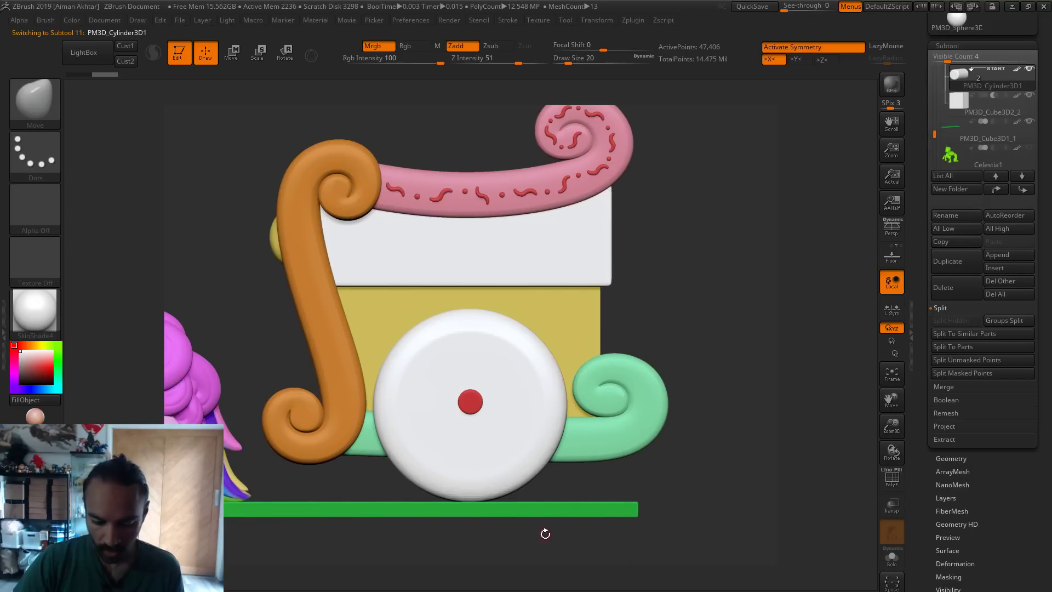
{"action": "key", "text": "b"}
{"action": "key", "text": "s"}
{"action": "key", "text": "t"}
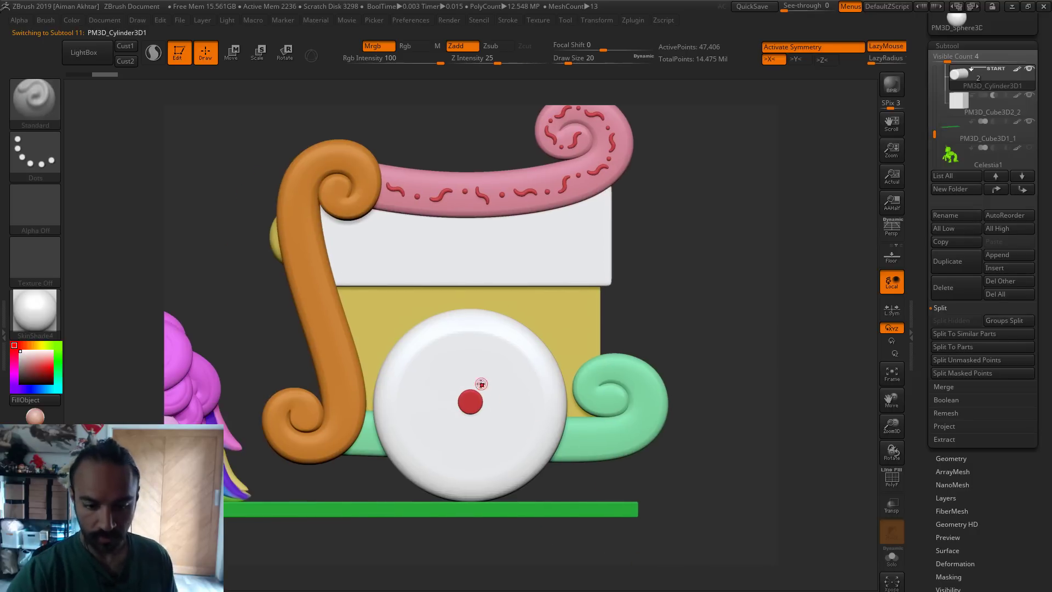
{"action": "key", "text": "s"}
{"action": "key", "text": "s"}
{"action": "left_click", "coordinate": [484, 393]}
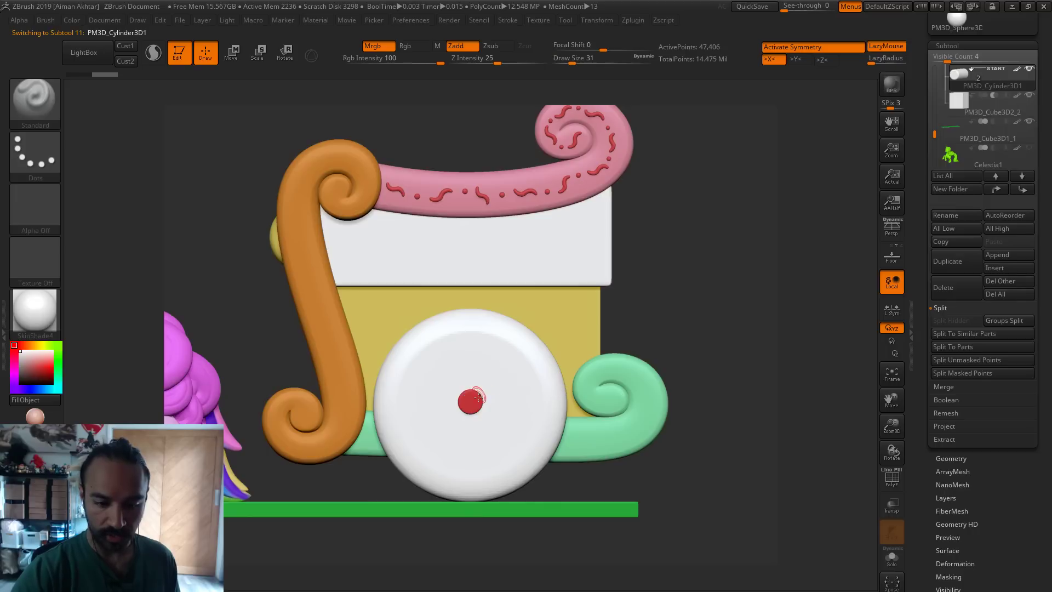
{"action": "key", "text": "s"}
{"action": "left_click", "coordinate": [492, 363]}
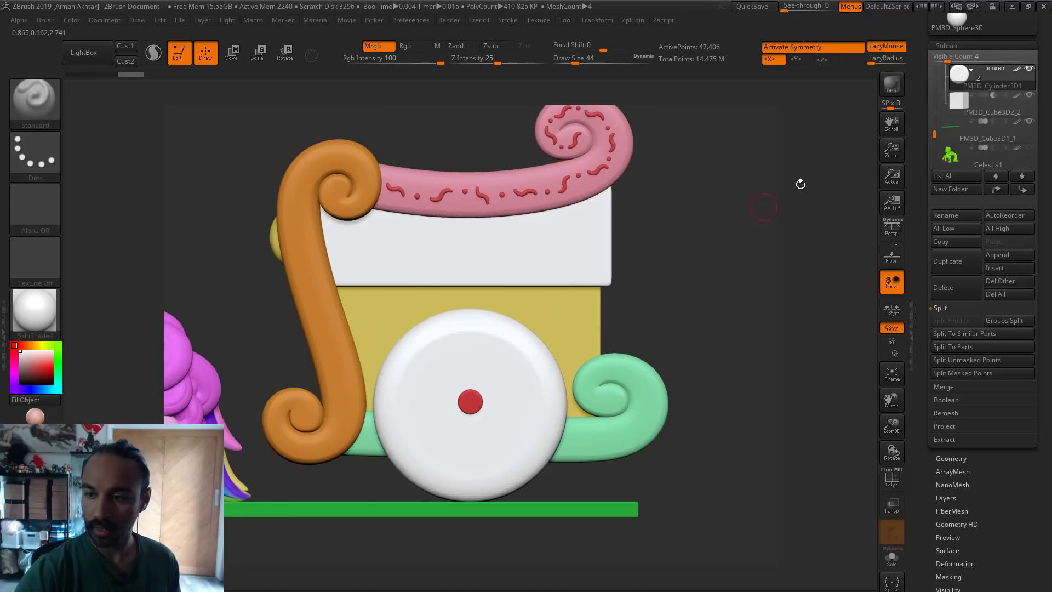
Paint six stripes in the hub's red radiating from the centre to the edge of the wheel's face
{"action": "left_click", "coordinate": [41, 366]}
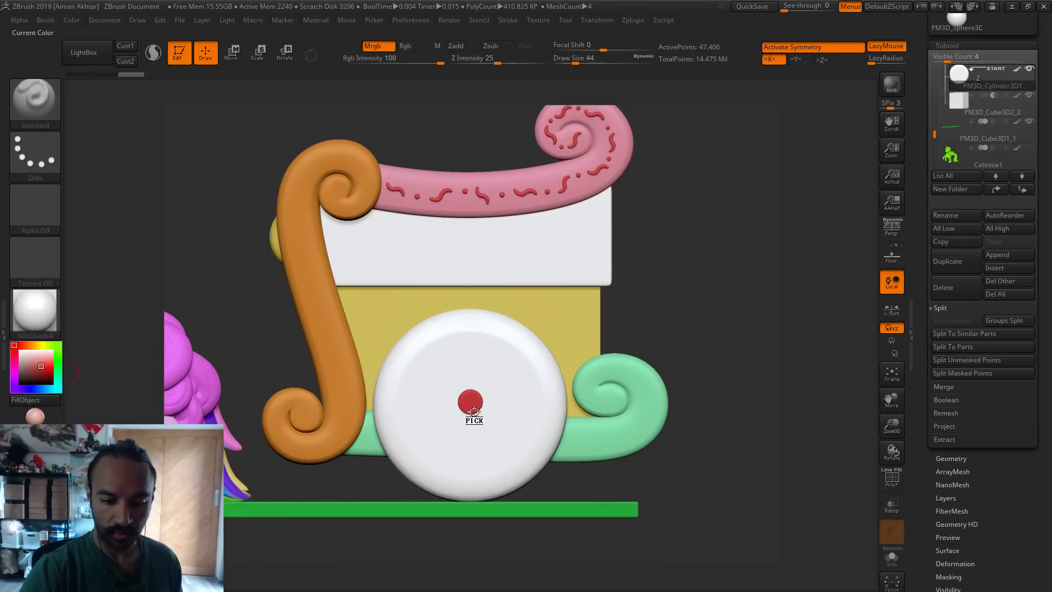
{"action": "mouse_move", "coordinate": [473, 396]}
{"action": "left_mouse_down"}
{"action": "mouse_move", "coordinate": [500, 336]}
{"action": "mouse_move", "coordinate": [477, 390]}
{"action": "mouse_move", "coordinate": [564, 402]}
{"action": "left_mouse_up"}
{"action": "mouse_move", "coordinate": [471, 409]}
{"action": "left_mouse_down"}
{"action": "mouse_move", "coordinate": [535, 482]}
{"action": "mouse_move", "coordinate": [477, 412]}
{"action": "mouse_move", "coordinate": [433, 484]}
{"action": "mouse_move", "coordinate": [459, 407]}
{"action": "mouse_move", "coordinate": [378, 410]}
{"action": "mouse_move", "coordinate": [446, 382]}
{"action": "mouse_move", "coordinate": [435, 359]}
{"action": "mouse_move", "coordinate": [464, 395]}
{"action": "mouse_move", "coordinate": [498, 350]}
{"action": "mouse_move", "coordinate": [509, 351]}
{"action": "mouse_move", "coordinate": [499, 368]}
{"action": "left_mouse_up"}
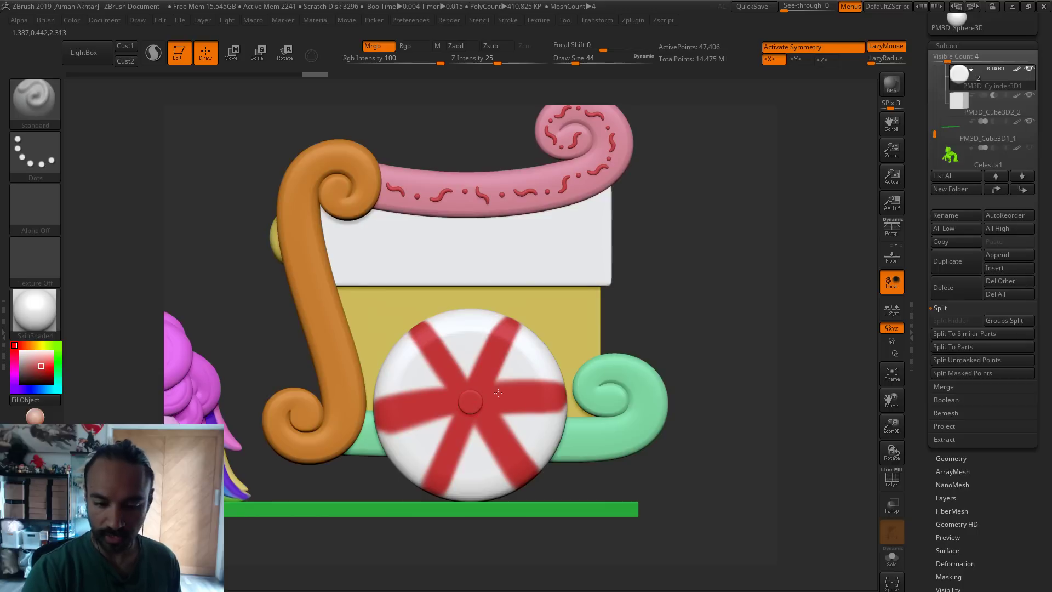
{"action": "left_click_drag", "start_coordinate": [501, 416], "coordinate": [486, 416]}
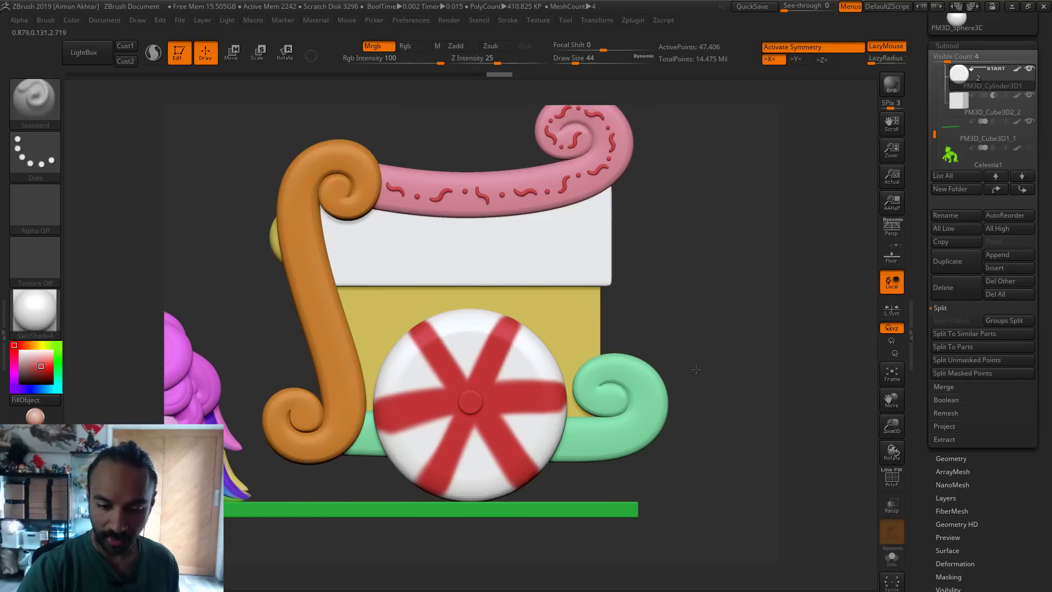
{"action": "left_click_drag", "start_coordinate": [515, 364], "coordinate": [512, 340]}
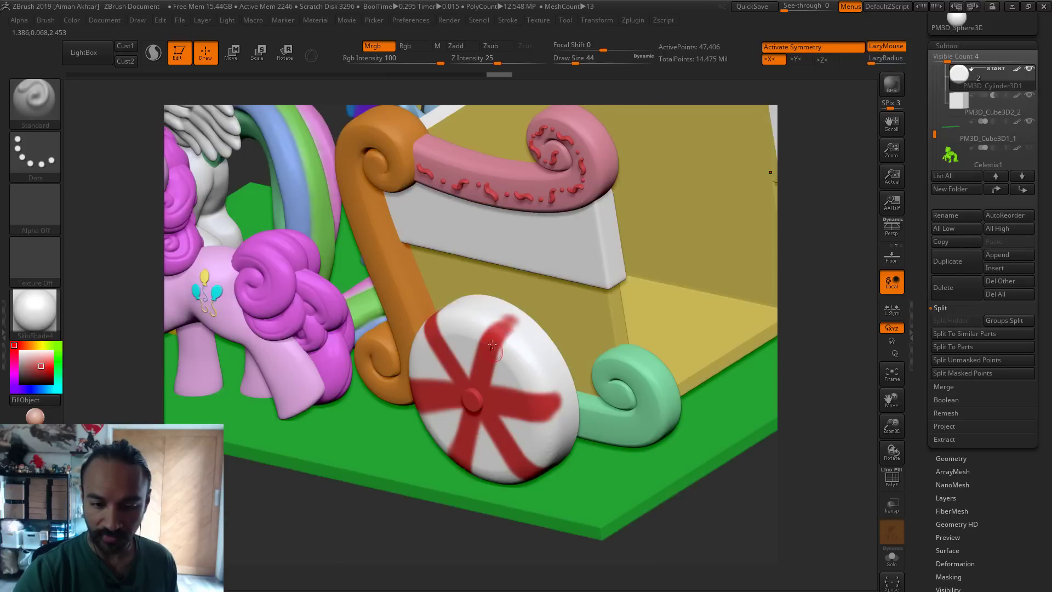
Show the wheel cylinder alone, continue each red stripe over the rim and along its side, and bring the other parts back
{"action": "left_click", "coordinate": [892, 556]}
{"action": "left_click_drag", "start_coordinate": [744, 530], "coordinate": [652, 529]}
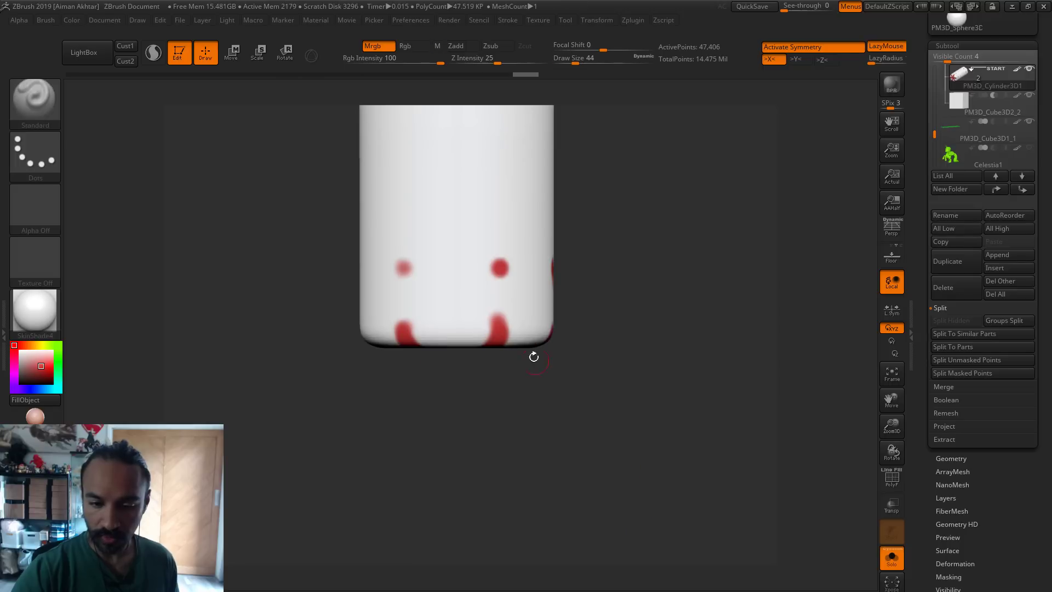
{"action": "mouse_move", "coordinate": [499, 268]}
{"action": "left_mouse_down"}
{"action": "mouse_move", "coordinate": [498, 335]}
{"action": "mouse_move", "coordinate": [500, 255]}
{"action": "left_mouse_up"}
{"action": "mouse_move", "coordinate": [404, 334]}
{"action": "left_mouse_down"}
{"action": "mouse_move", "coordinate": [404, 265]}
{"action": "mouse_move", "coordinate": [405, 333]}
{"action": "left_mouse_up"}
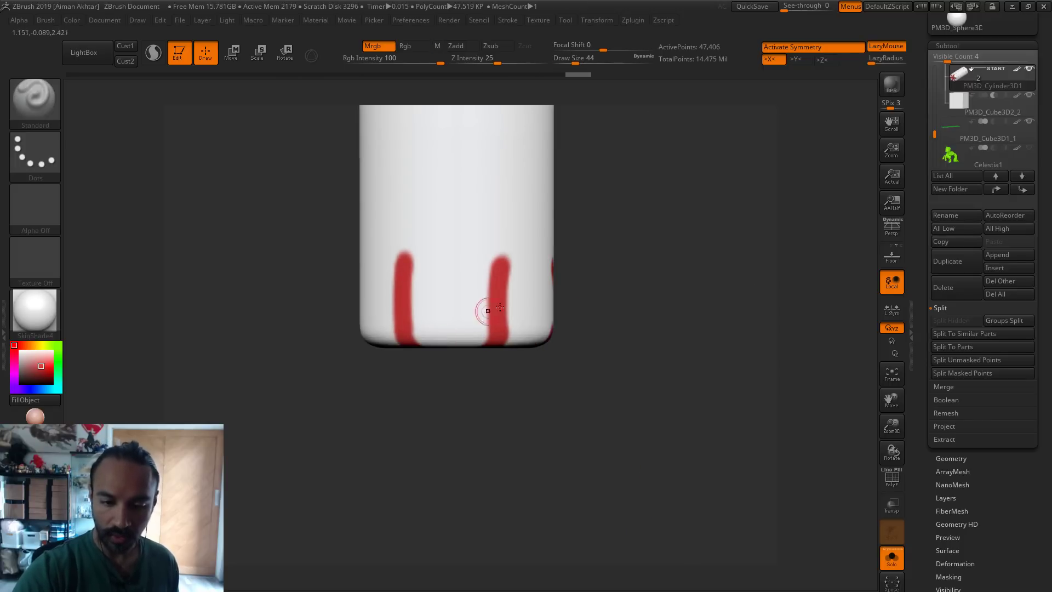
{"action": "left_click_drag", "start_coordinate": [654, 300], "coordinate": [578, 297]}
{"action": "mouse_move", "coordinate": [530, 264]}
{"action": "left_mouse_down"}
{"action": "mouse_move", "coordinate": [527, 328]}
{"action": "mouse_move", "coordinate": [528, 263]}
{"action": "left_mouse_up"}
{"action": "left_click_drag", "start_coordinate": [658, 298], "coordinate": [603, 294]}
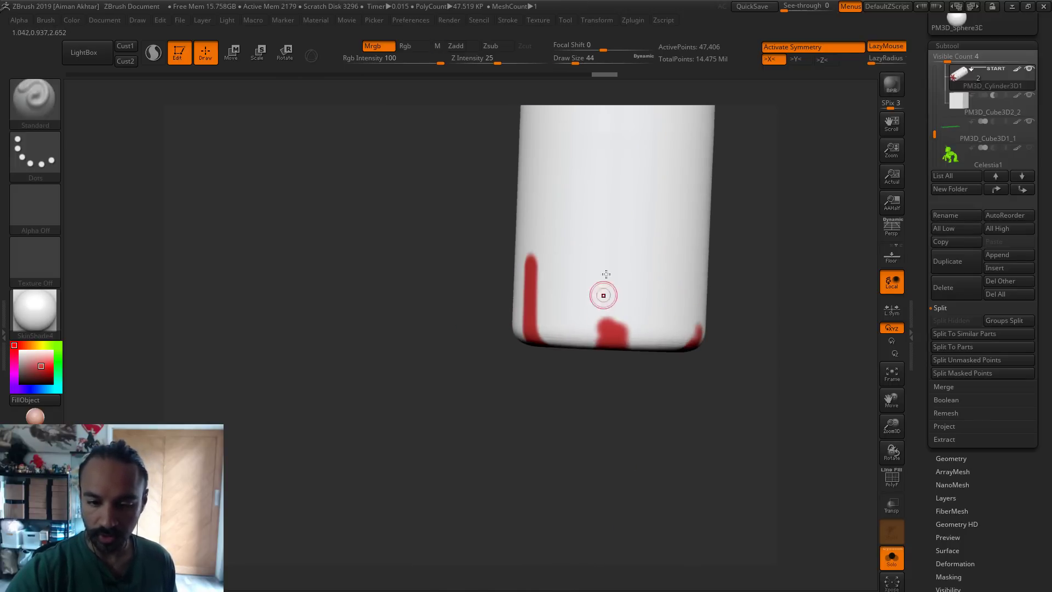
{"action": "mouse_move", "coordinate": [608, 336]}
{"action": "left_mouse_down"}
{"action": "mouse_move", "coordinate": [611, 252]}
{"action": "mouse_move", "coordinate": [614, 329]}
{"action": "left_mouse_up"}
{"action": "left_click_drag", "start_coordinate": [655, 401], "coordinate": [568, 412]}
{"action": "mouse_move", "coordinate": [605, 348]}
{"action": "left_mouse_down"}
{"action": "mouse_move", "coordinate": [608, 269]}
{"action": "mouse_move", "coordinate": [605, 346]}
{"action": "left_mouse_up"}
{"action": "left_click_drag", "start_coordinate": [707, 373], "coordinate": [627, 373]}
{"action": "left_click_drag", "start_coordinate": [685, 335], "coordinate": [684, 283]}
{"action": "mouse_move", "coordinate": [685, 373]}
{"action": "left_mouse_down"}
{"action": "mouse_move", "coordinate": [686, 282]}
{"action": "mouse_move", "coordinate": [679, 357]}
{"action": "left_mouse_up"}
{"action": "mouse_move", "coordinate": [675, 442]}
{"action": "left_mouse_down", "text": "alt"}
{"action": "mouse_move", "coordinate": [597, 439]}
{"action": "mouse_move", "coordinate": [636, 402]}
{"action": "mouse_move", "coordinate": [616, 364]}
{"action": "mouse_move", "coordinate": [693, 368]}
{"action": "left_mouse_up", "text": "alt"}
{"action": "left_click", "coordinate": [891, 558]}
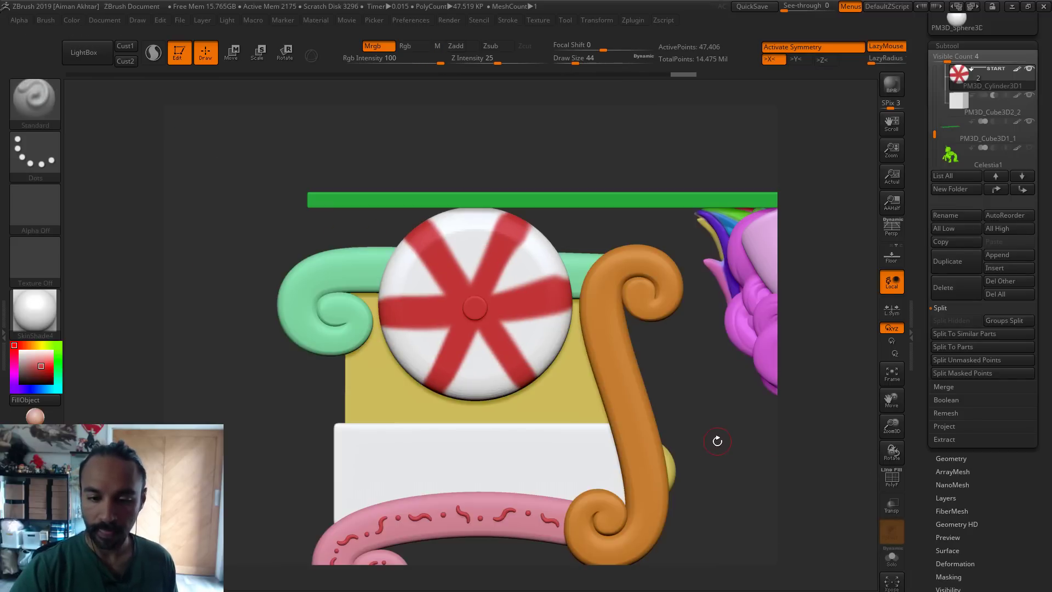
Turn the whole scene to a straight side view and save the tool as MLP_Wheelchair5 in the Magic Wheelchair folder
{"action": "key", "text": "f"}
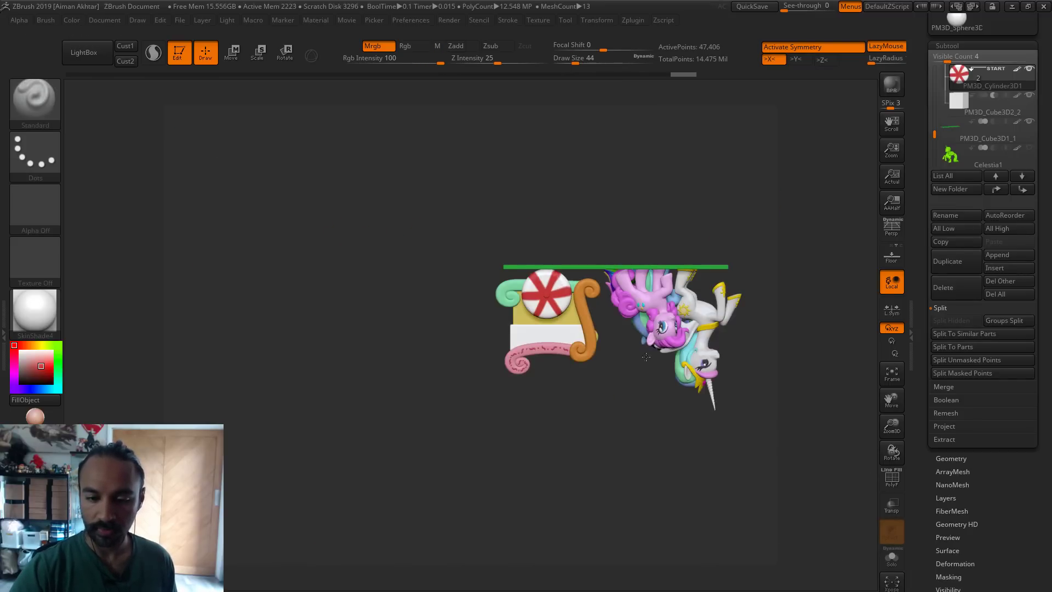
{"action": "left_click_drag", "start_coordinate": [646, 357], "coordinate": [630, 433]}
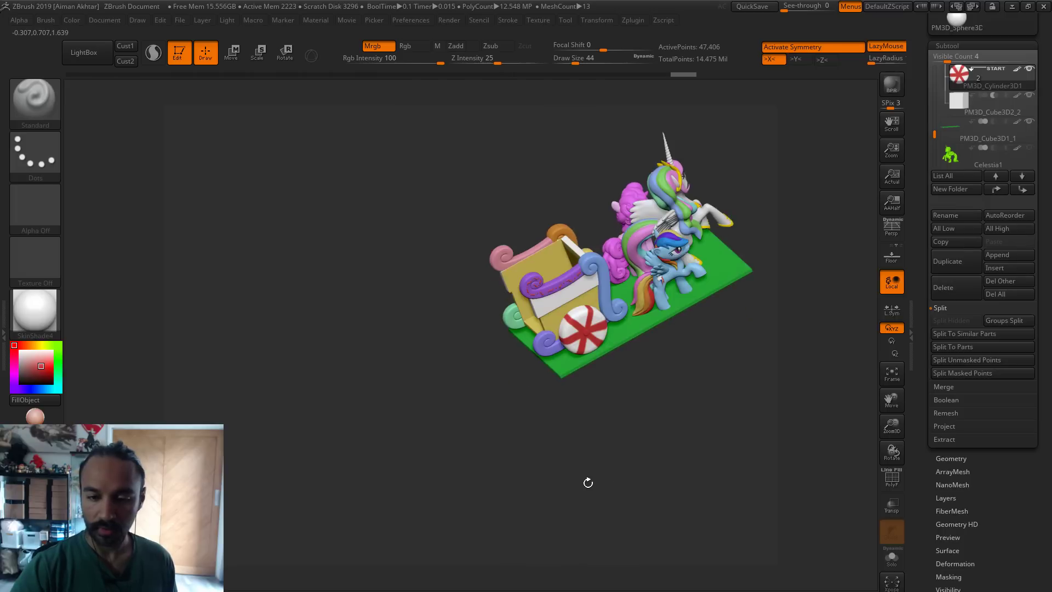
{"action": "mouse_move", "coordinate": [588, 482]}
{"action": "left_mouse_down", "text": "shift"}
{"action": "mouse_move", "coordinate": [691, 466]}
{"action": "mouse_move", "coordinate": [676, 446]}
{"action": "left_mouse_up", "text": "shift"}
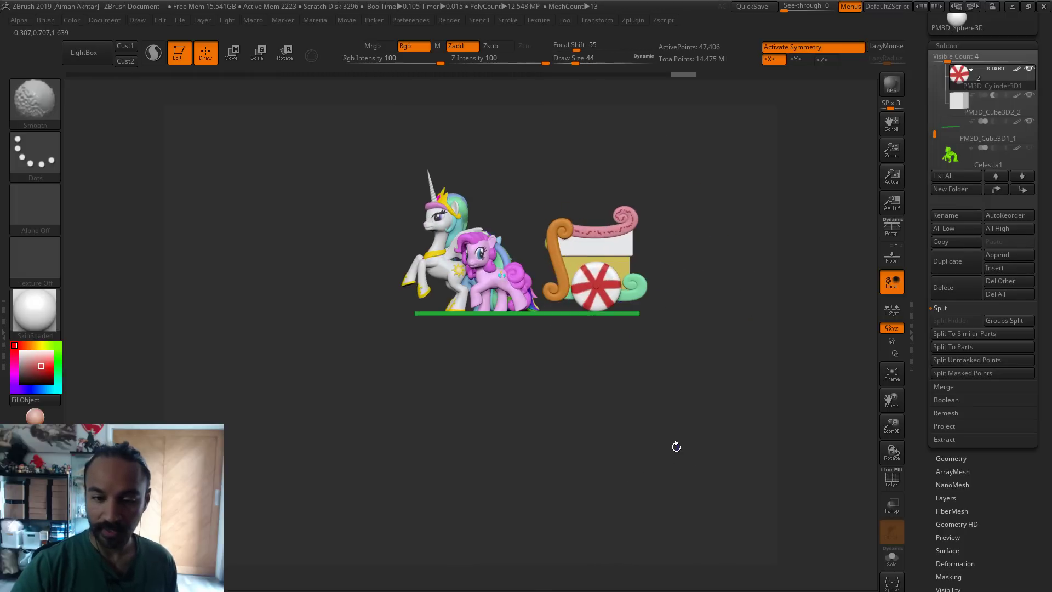
{"action": "left_click_drag", "start_coordinate": [589, 423], "coordinate": [586, 383], "text": "alt"}
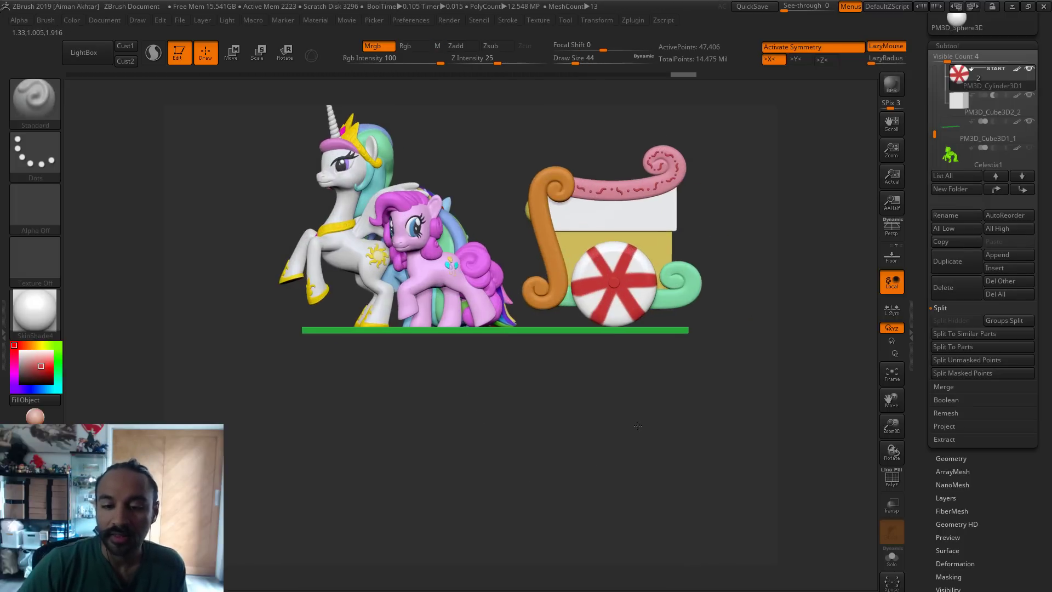
{"action": "left_click_drag", "start_coordinate": [531, 204], "coordinate": [530, 349], "text": "alt"}
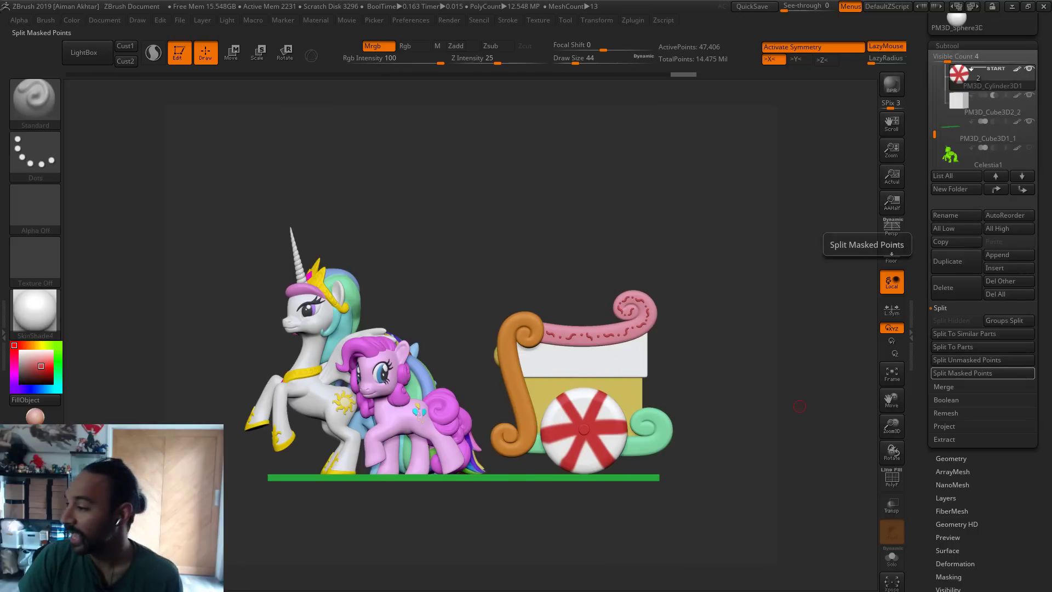
{"action": "scroll", "coordinate": [1041, 36], "scroll_direction": "up", "scroll_amount": 5}
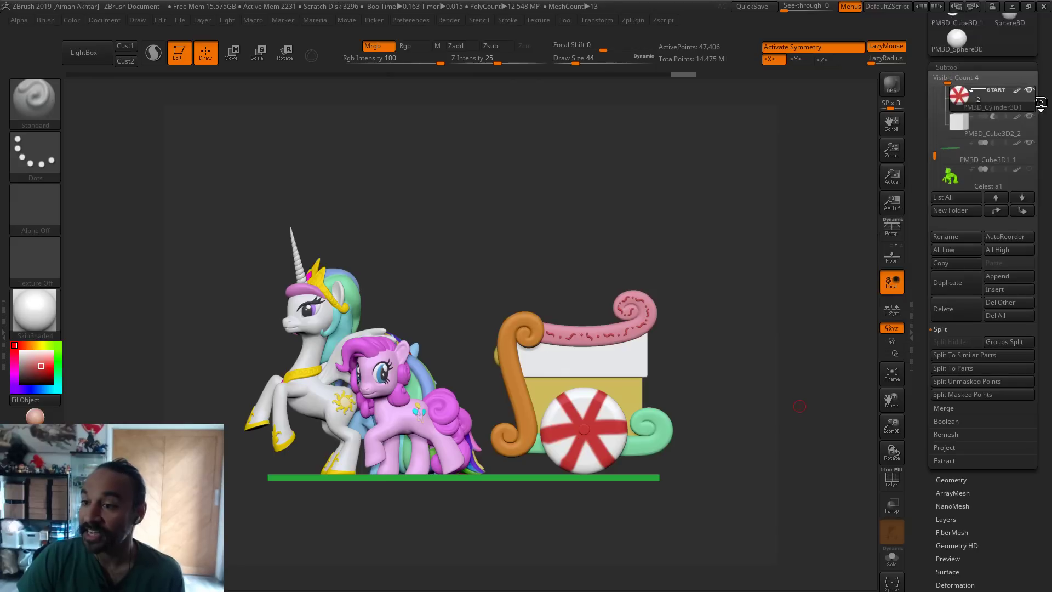
{"action": "scroll", "coordinate": [1041, 36], "scroll_direction": "up", "scroll_amount": 3}
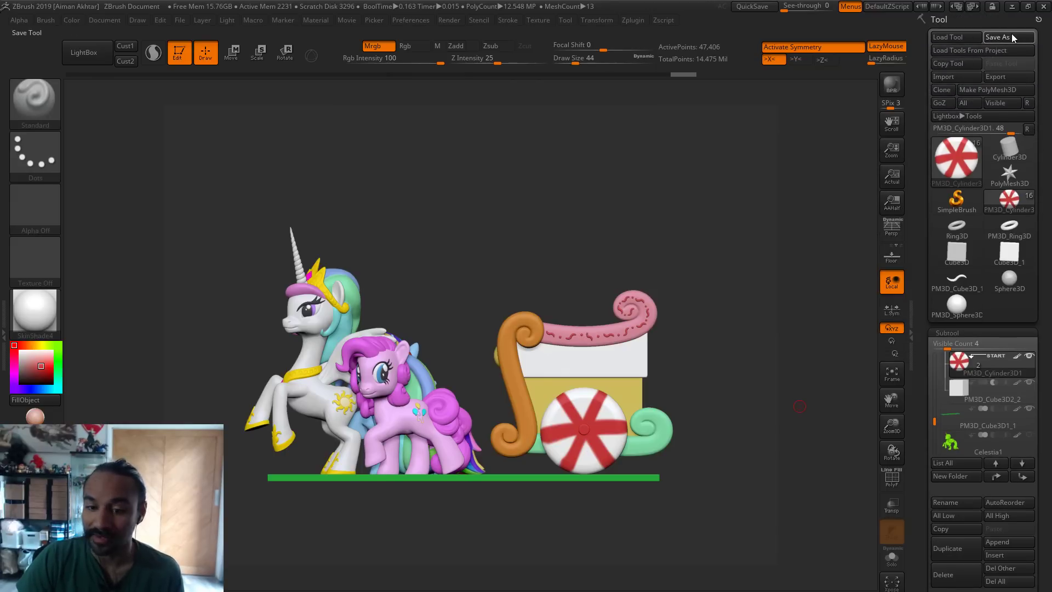
{"action": "left_click", "coordinate": [1008, 37]}
{"action": "left_click", "coordinate": [410, 480]}
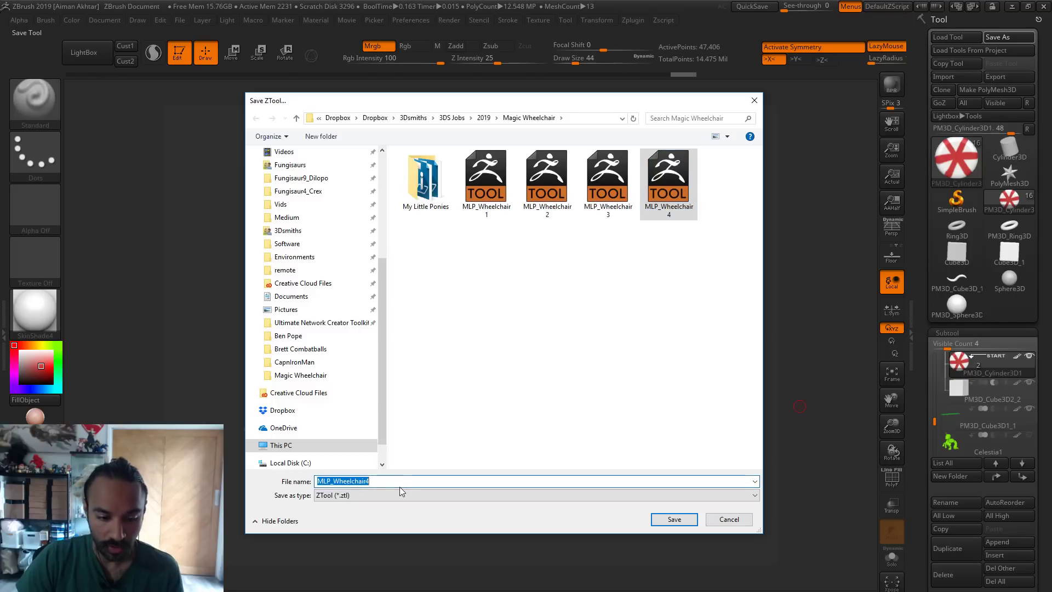
{"action": "key", "text": "BackSpace"}
{"action": "type", "text": "5"}
{"action": "key", "text": "Return"}
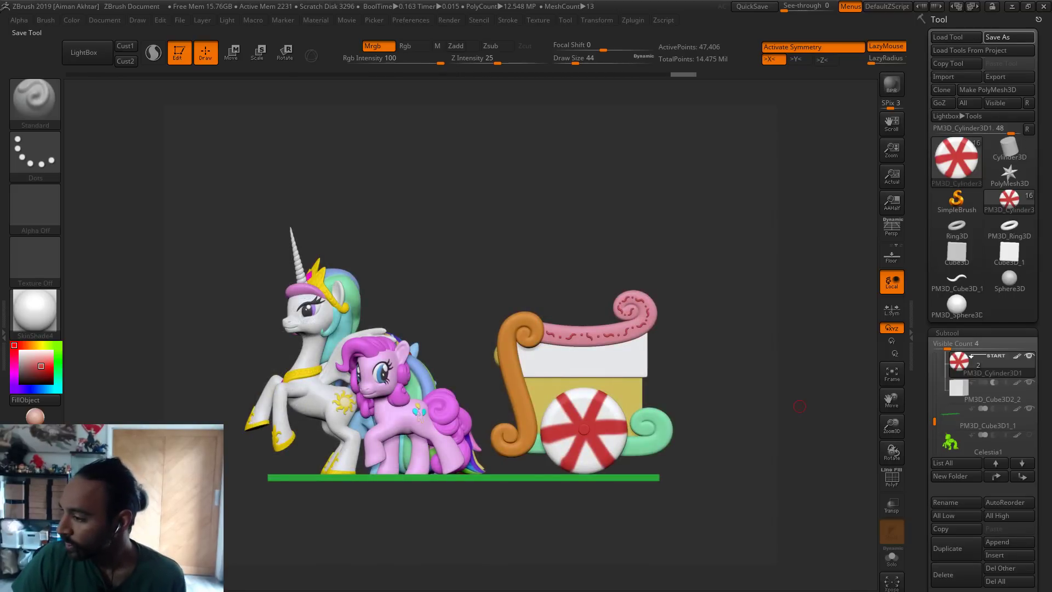
Switch to Chrome and search Google Images for "Candy cane wheel" in a new tab
{"action": "key", "text": "alt+Tab"}
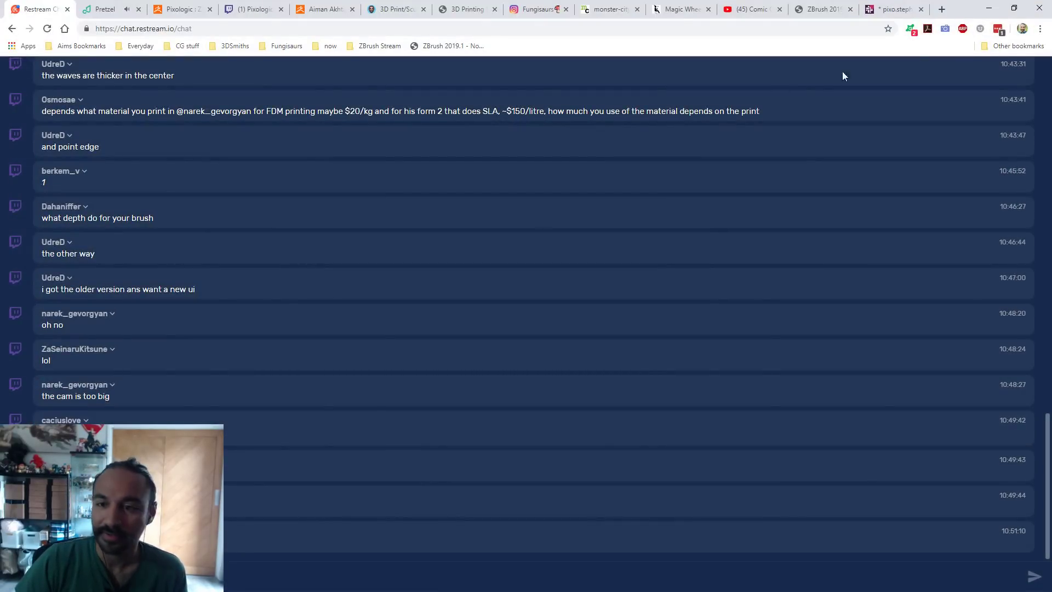
{"action": "left_click", "coordinate": [941, 9]}
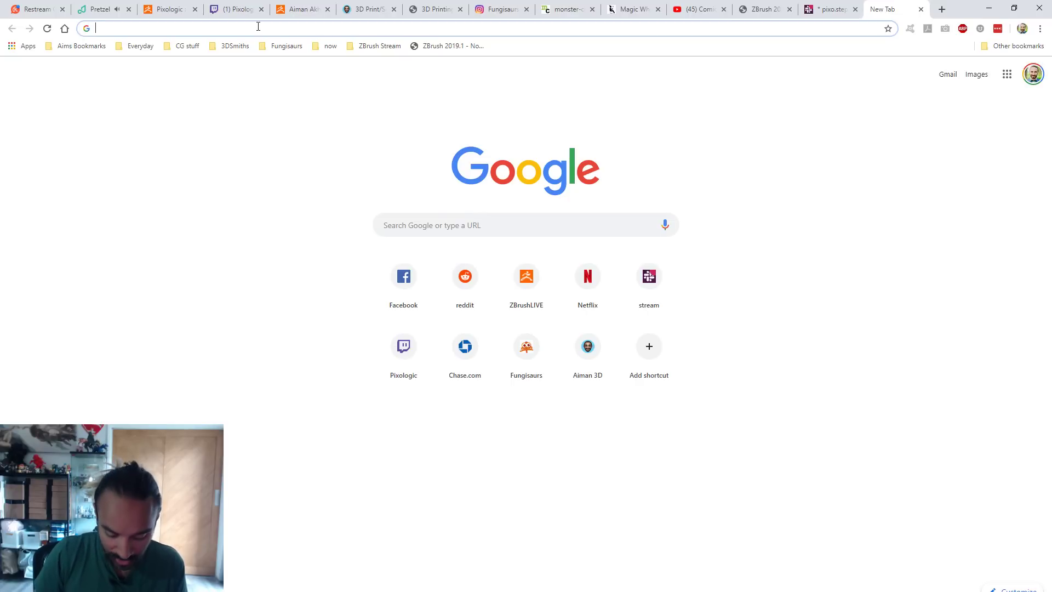
{"action": "type", "text": "Candy"}
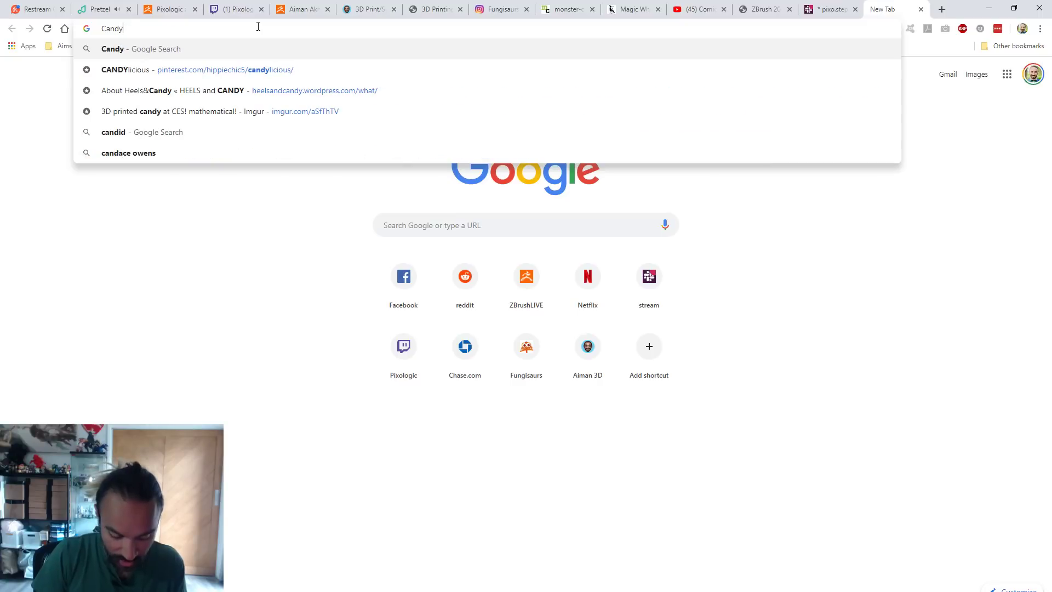
{"action": "type", "text": " cane wheel"}
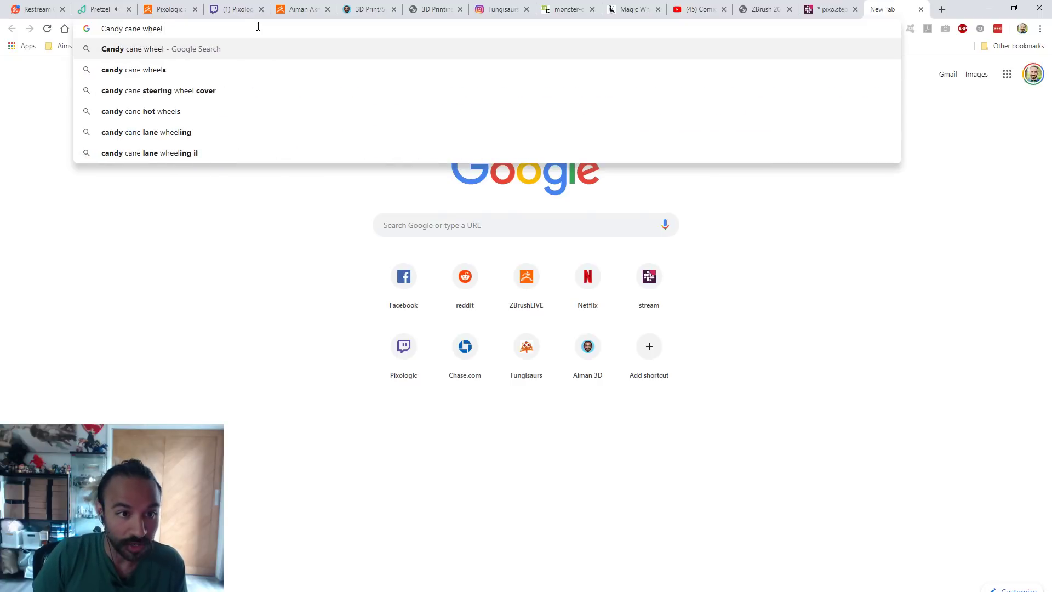
{"action": "key", "text": "Return"}
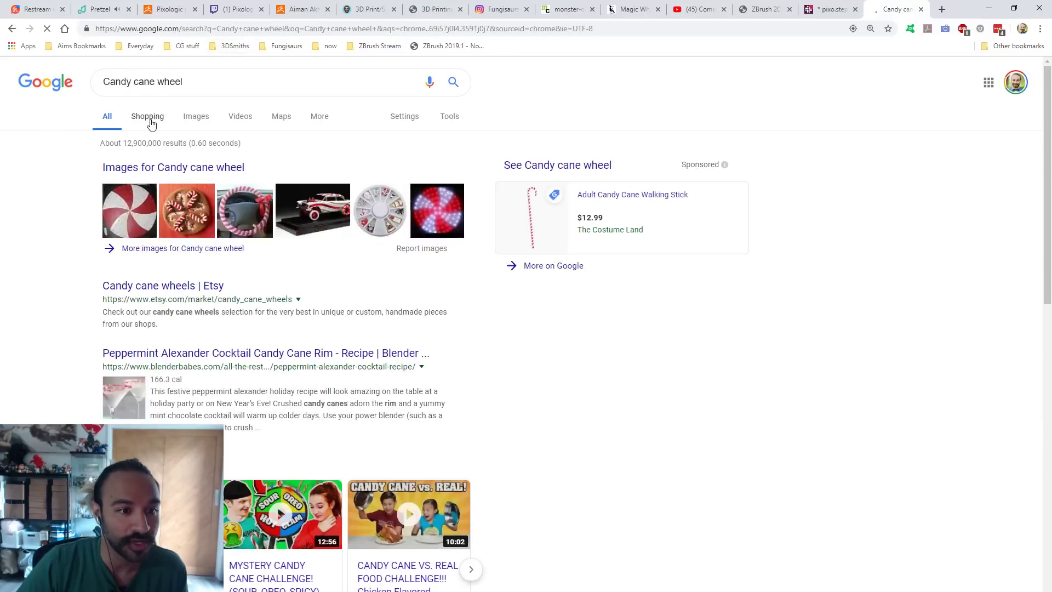
{"action": "left_click", "coordinate": [194, 118]}
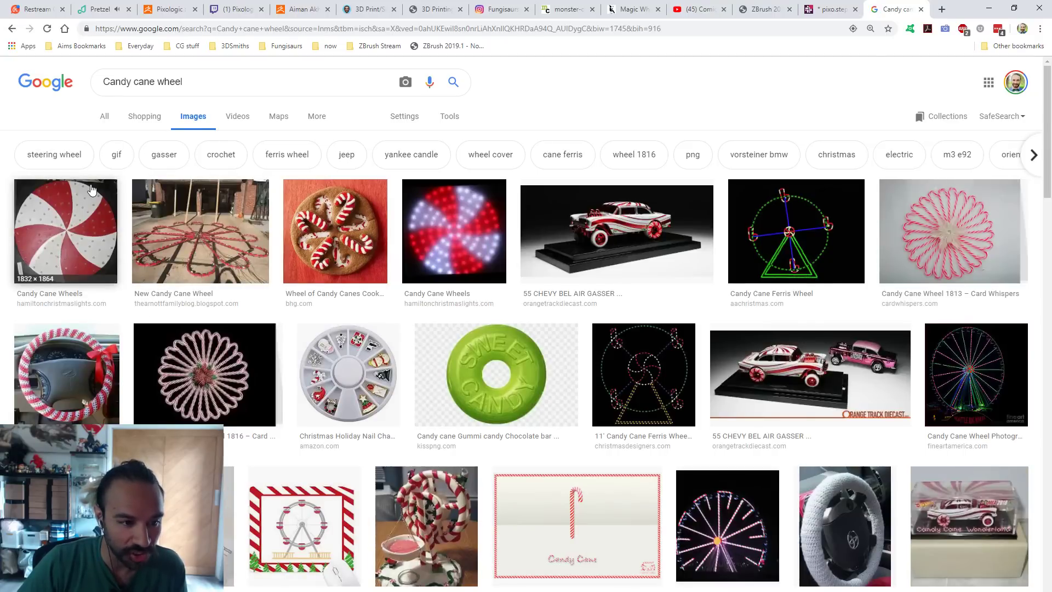
Examine the swirling stripe patterns in the round candy cane images, including the art4clip and kisspng pictures
{"action": "left_click", "coordinate": [69, 224]}
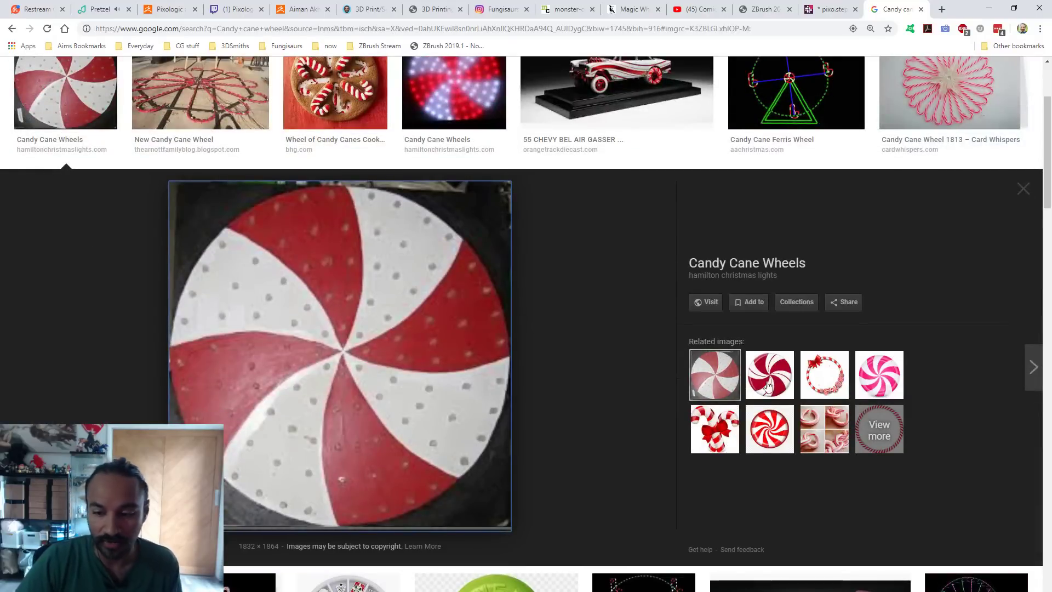
{"action": "key", "text": "Right"}
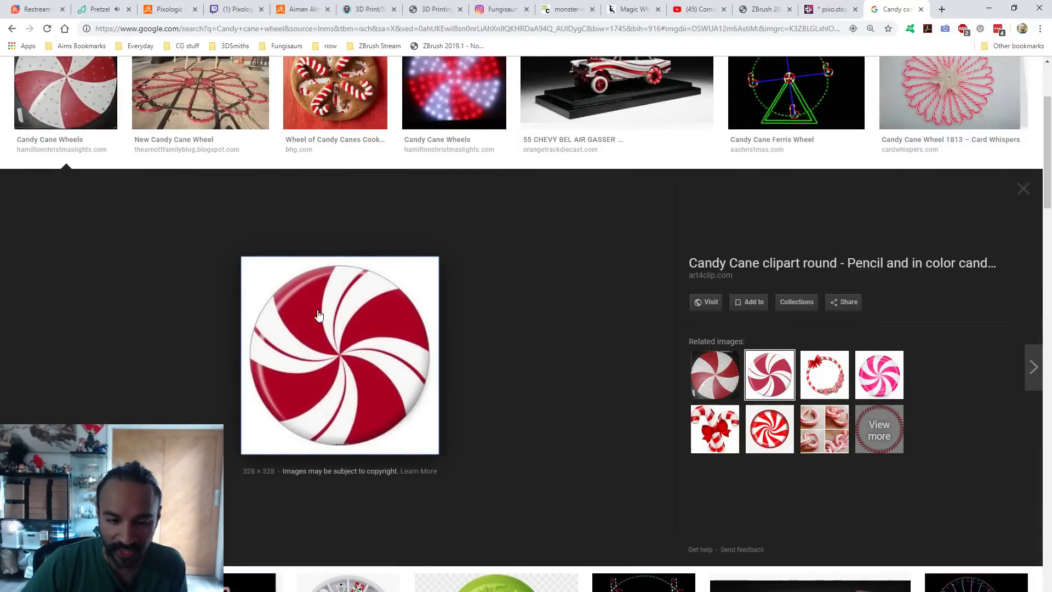
{"action": "left_click", "coordinate": [770, 429]}
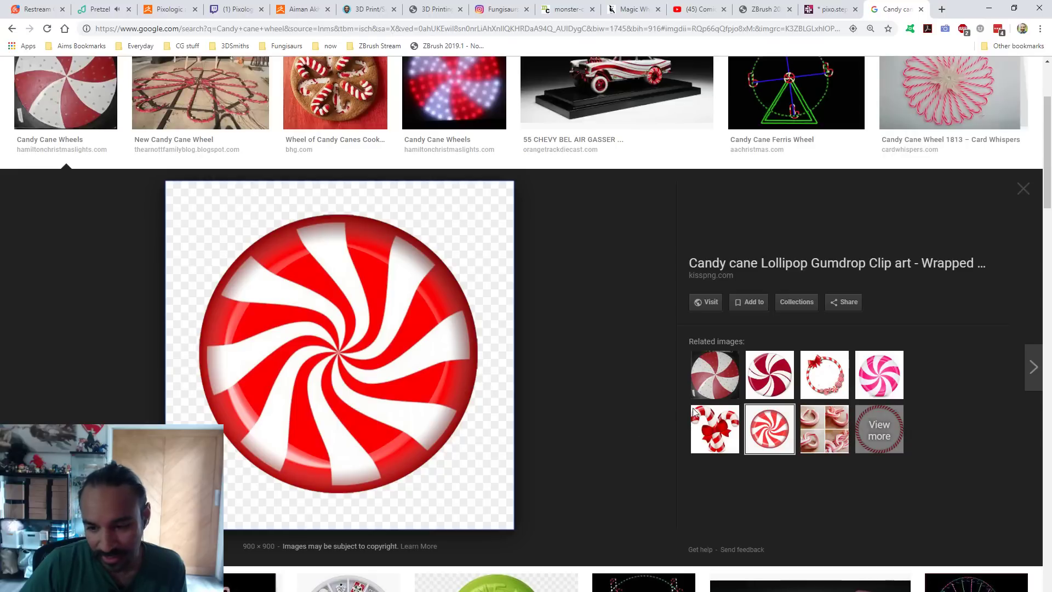
{"action": "left_click", "coordinate": [760, 378]}
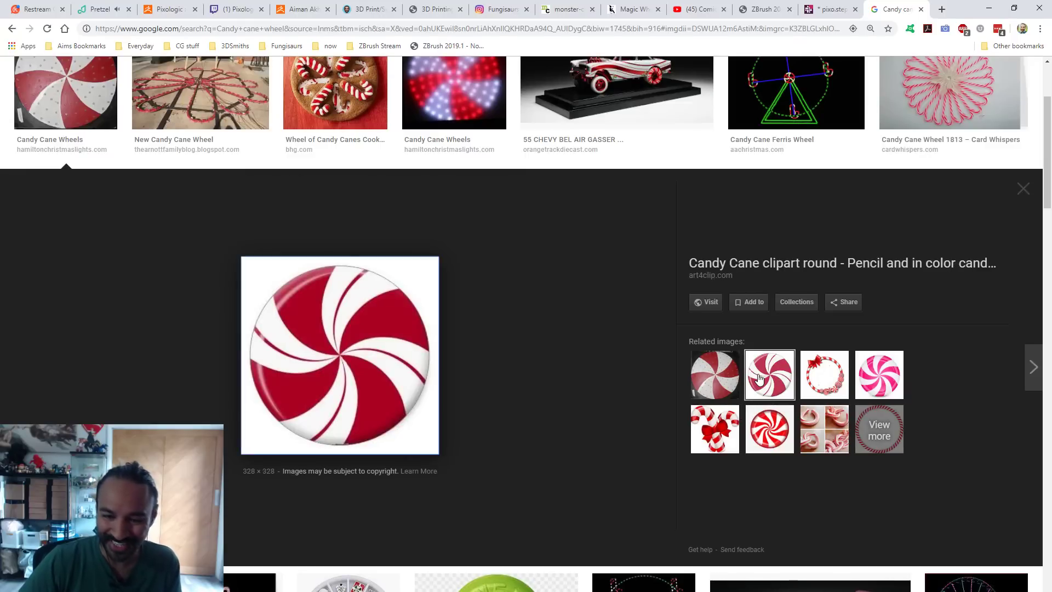
{"action": "left_click", "coordinate": [989, 7]}
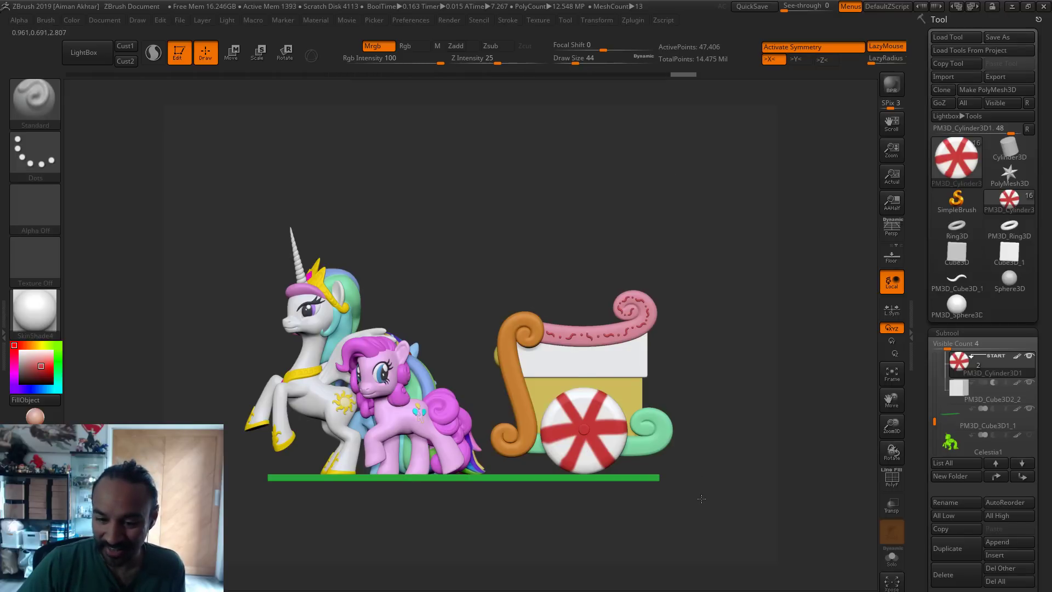
Return to ZBrush, fill the striped wheel cylinder with white (R 255, G 255, B 255), and sample the hub's red as the current colour
{"action": "right_click_drag", "start_coordinate": [701, 499], "coordinate": [703, 499], "text": "ctrl"}
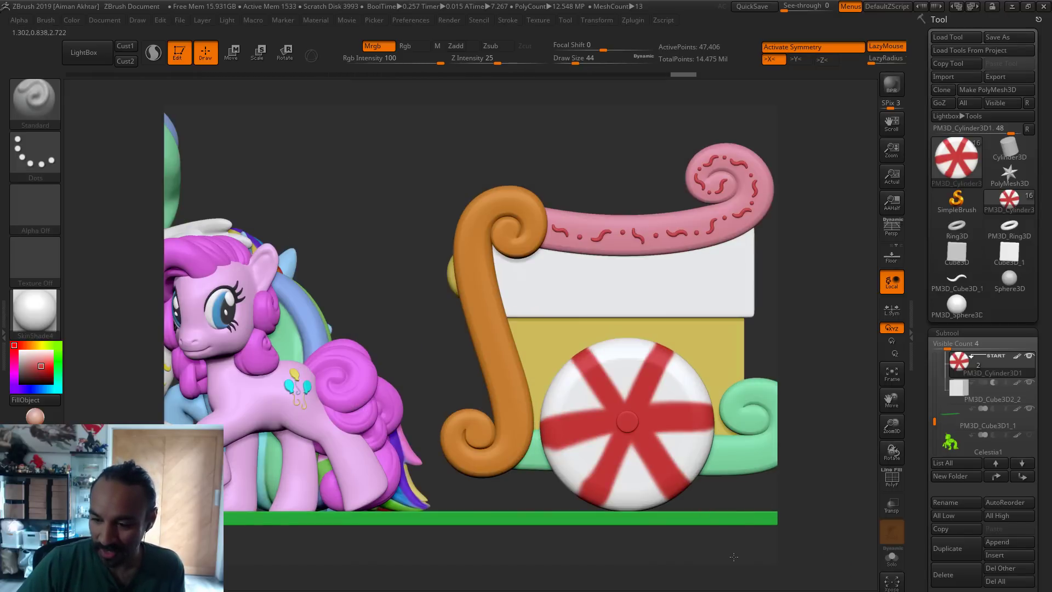
{"action": "right_click_drag", "start_coordinate": [734, 557], "coordinate": [655, 531], "text": "alt"}
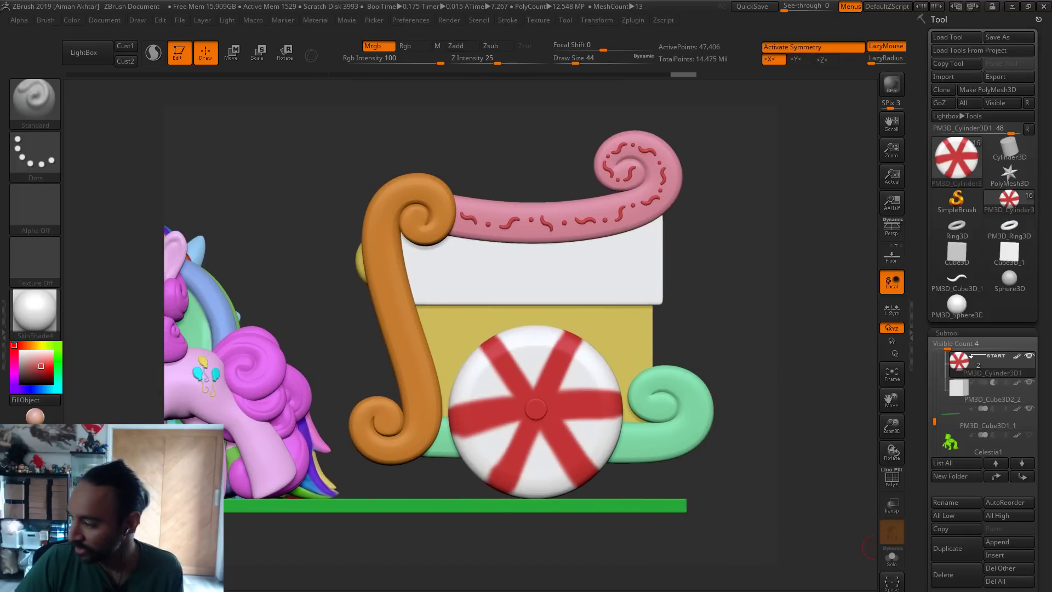
{"action": "key", "text": "alt+Tab"}
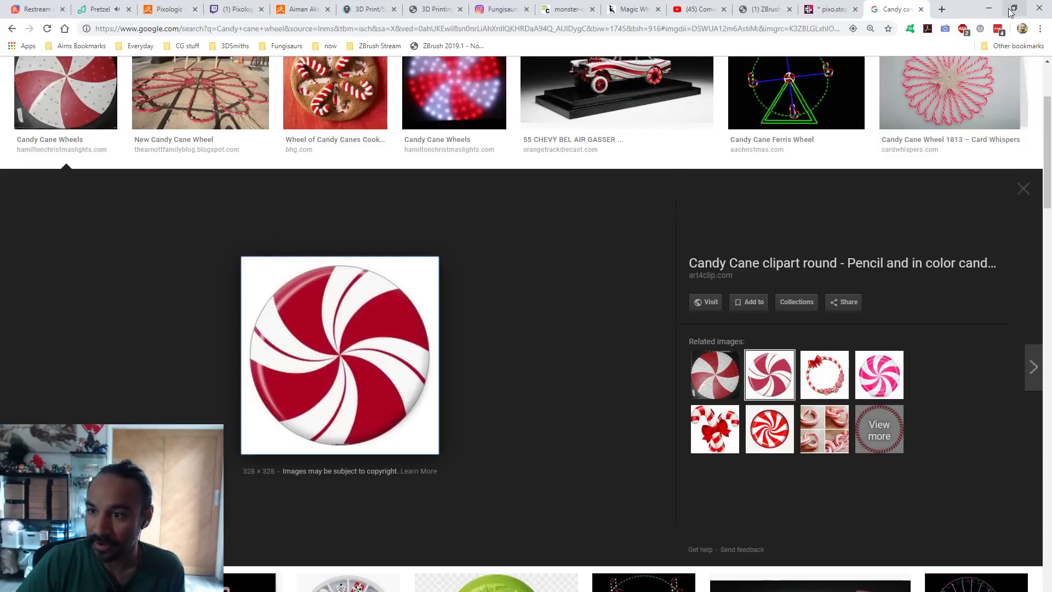
{"action": "key", "text": "alt+Tab"}
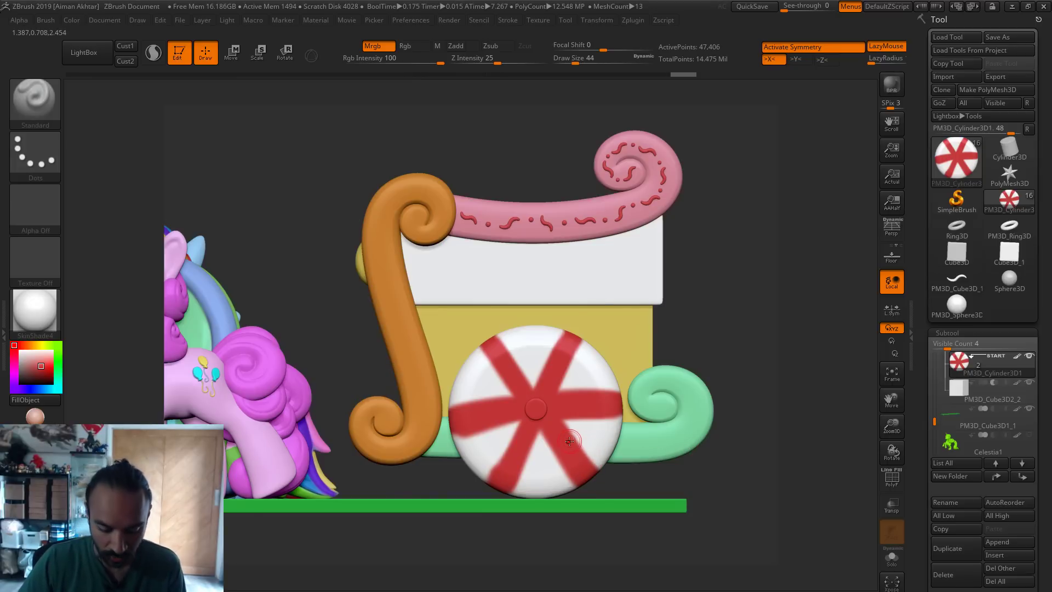
{"action": "left_click", "coordinate": [20, 351]}
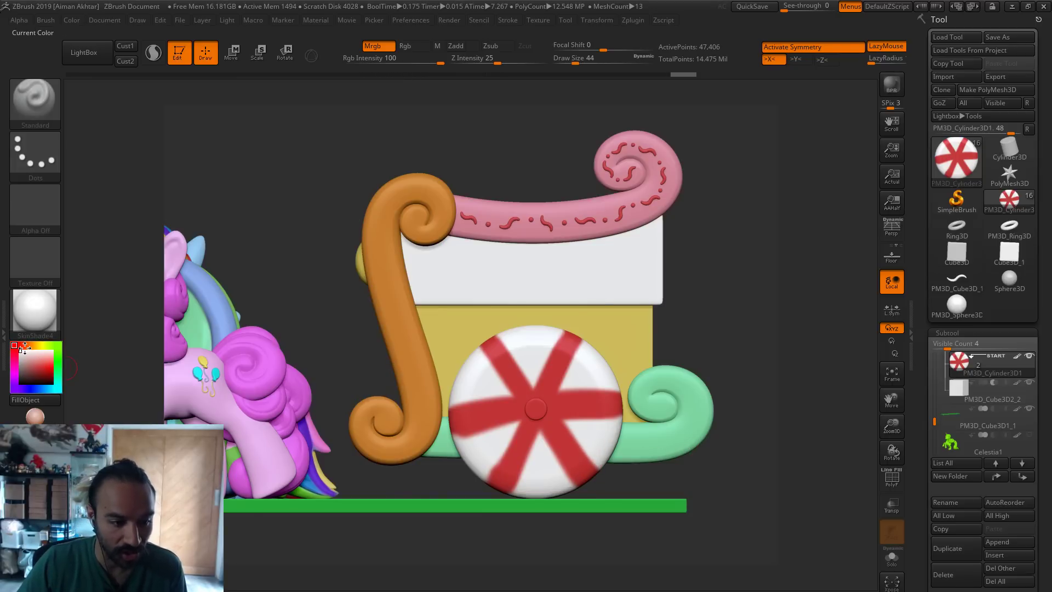
{"action": "left_click", "coordinate": [72, 19]}
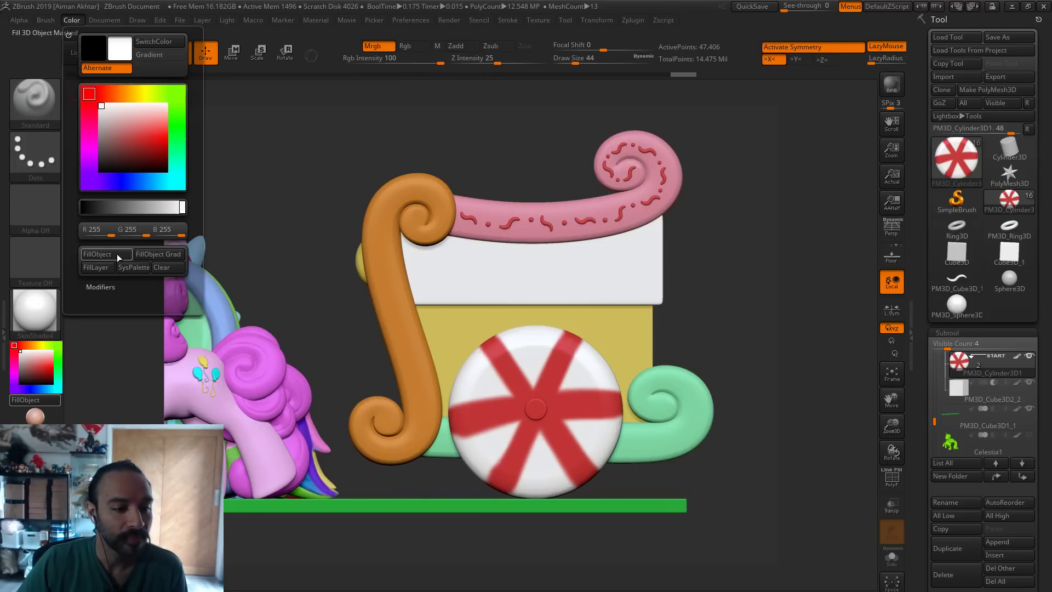
{"action": "left_click", "coordinate": [25, 399]}
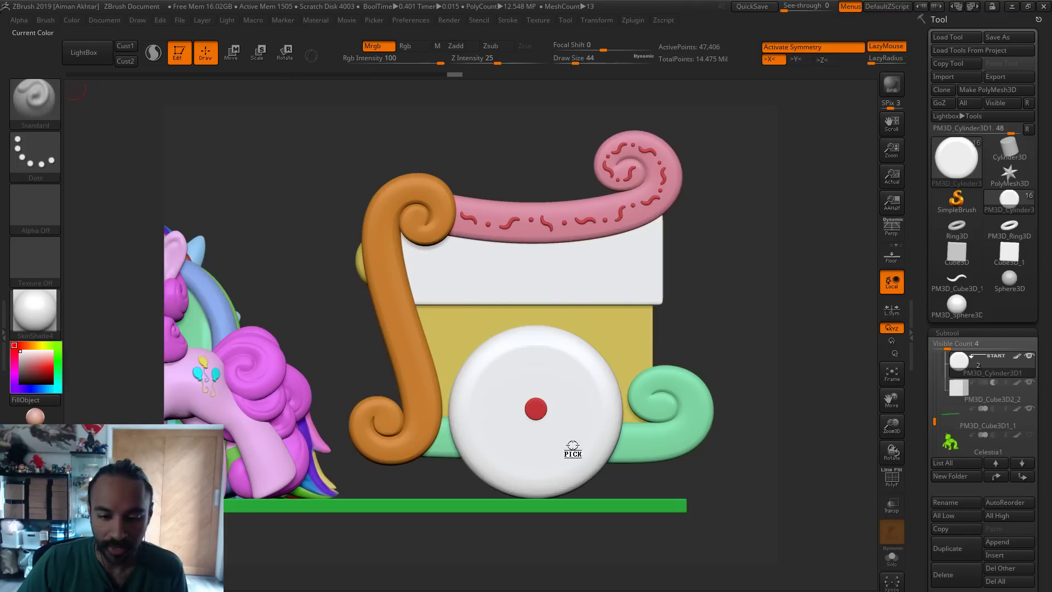
{"action": "key", "text": "c"}
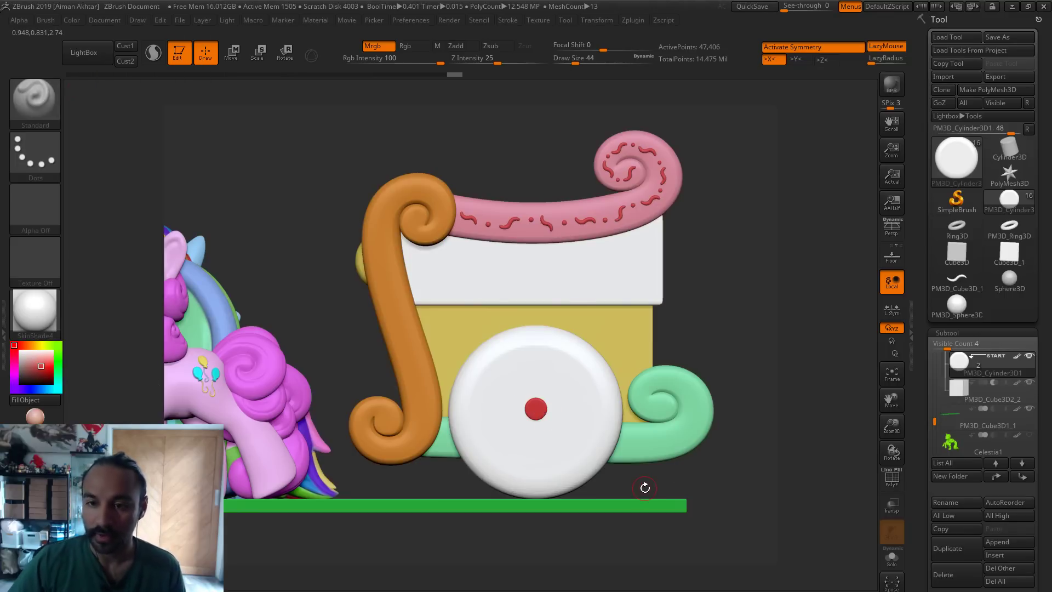
Subdivide the wheel cylinder twice to SDiv 3 and briefly isolate it to check the smooth surface
{"action": "left_click_drag", "start_coordinate": [1031, 588], "coordinate": [1029, 543]}
{"action": "left_click", "coordinate": [946, 207]}
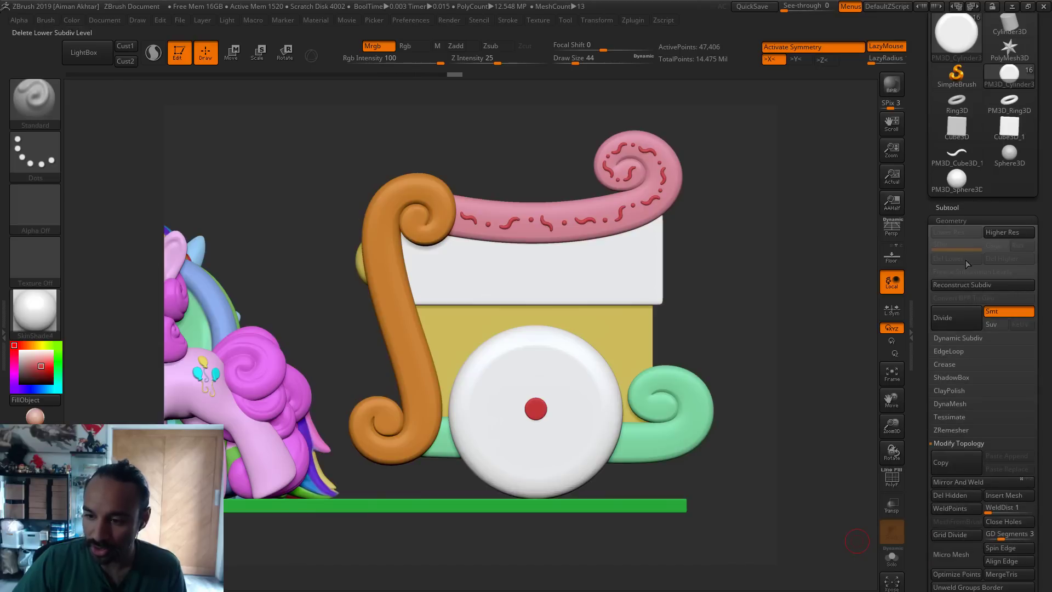
{"action": "left_click", "coordinate": [954, 316]}
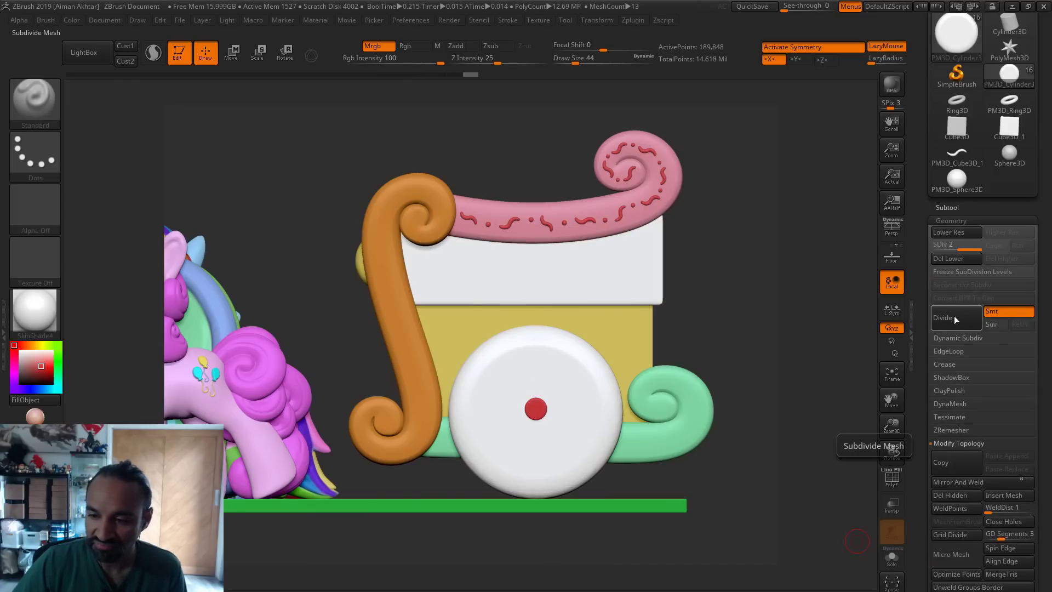
{"action": "left_click", "coordinate": [955, 315]}
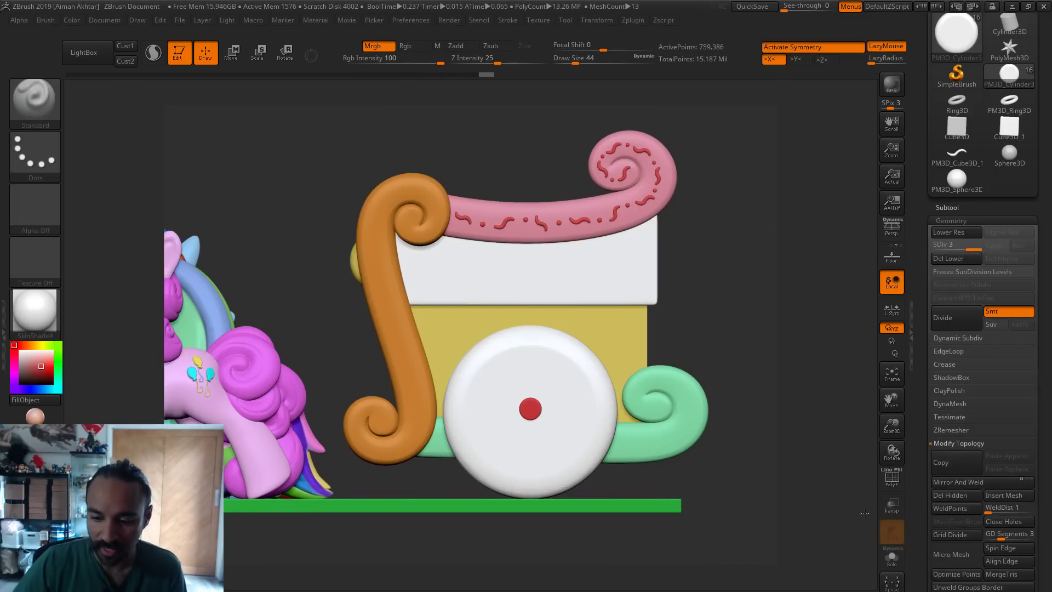
{"action": "left_click", "coordinate": [892, 557]}
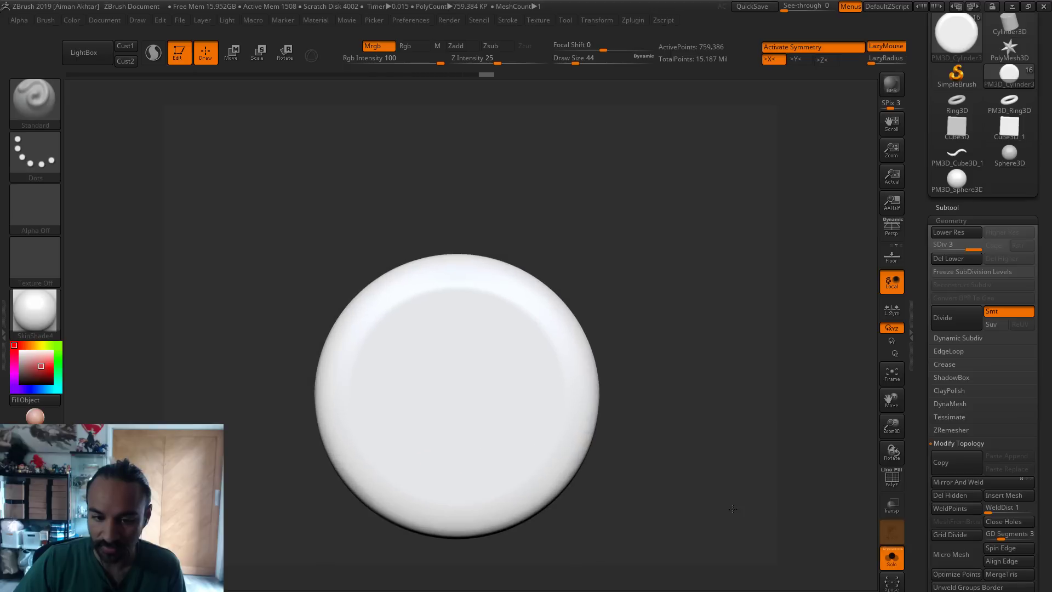
{"action": "left_click", "coordinate": [892, 558]}
Show the full model, enable local symmetry, and try rectangular masks on the wheel's upper side
{"action": "key", "text": "x"}
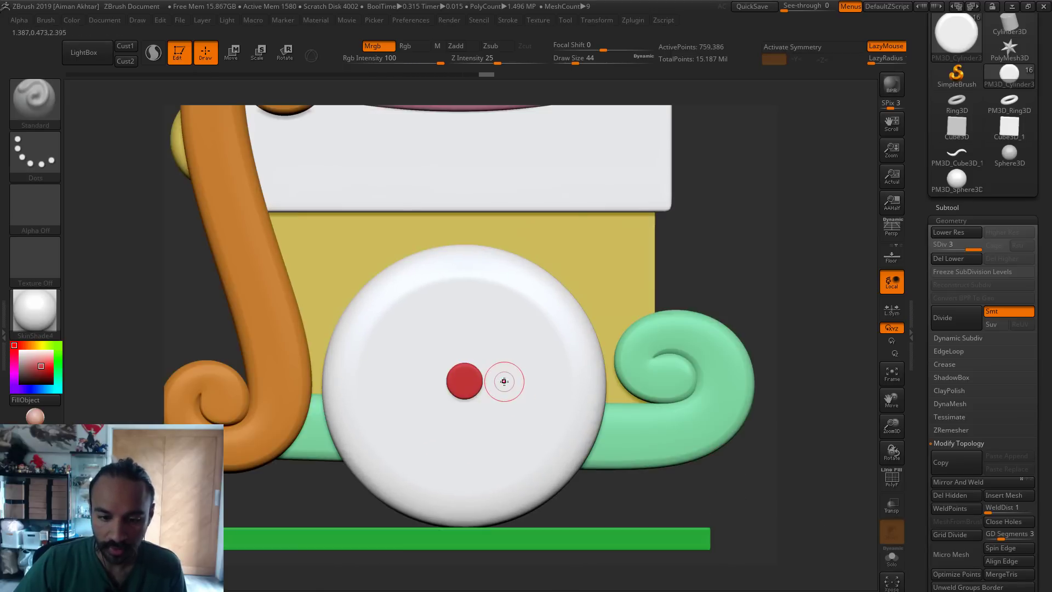
{"action": "left_click", "coordinate": [892, 310]}
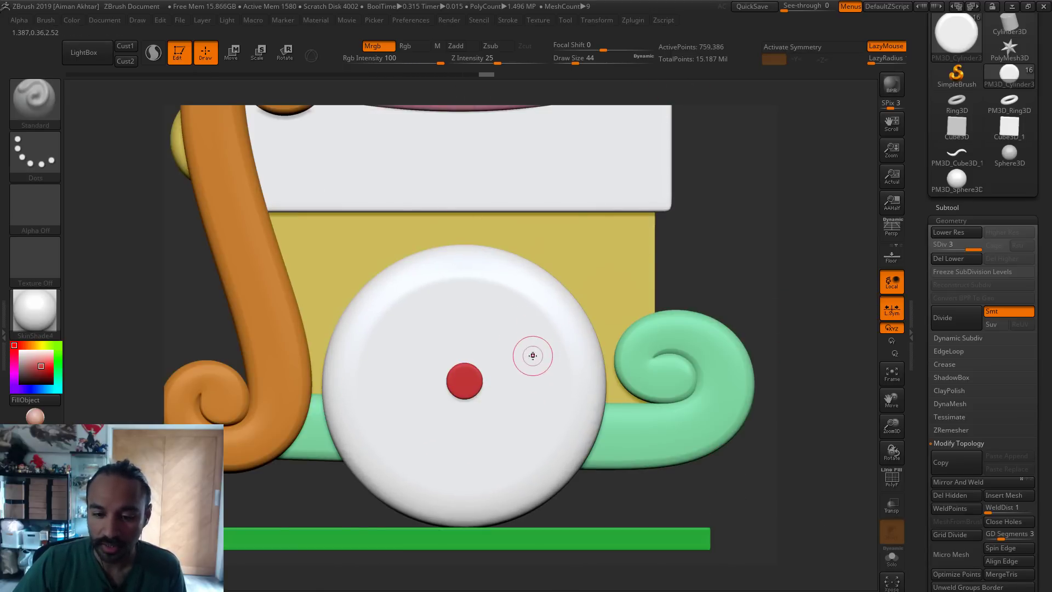
{"action": "left_click_drag", "start_coordinate": [728, 235], "coordinate": [588, 366], "text": "ctrl"}
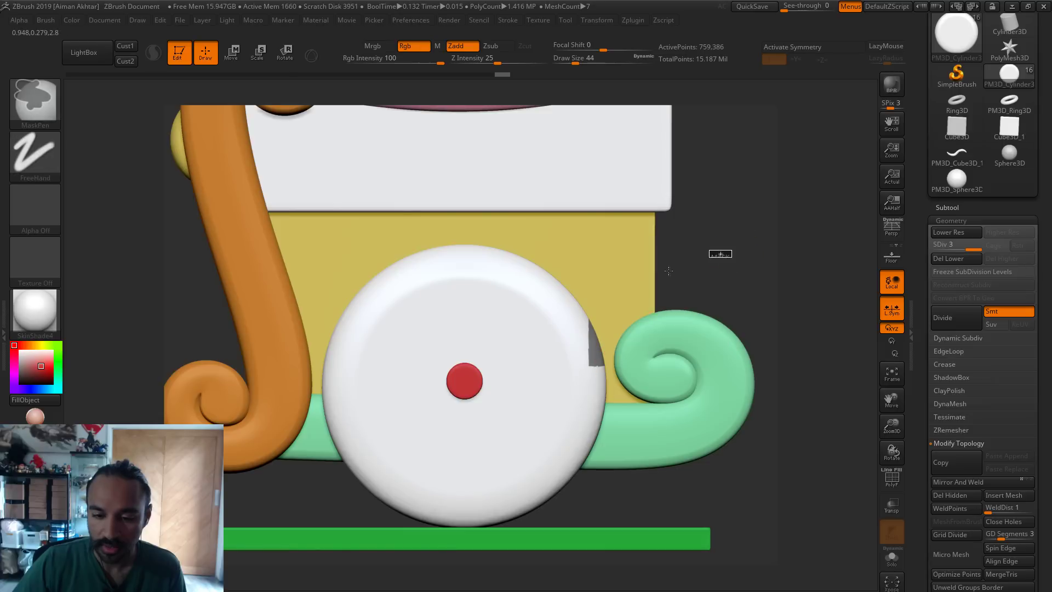
{"action": "left_click_drag", "start_coordinate": [732, 251], "coordinate": [531, 346], "text": "ctrl"}
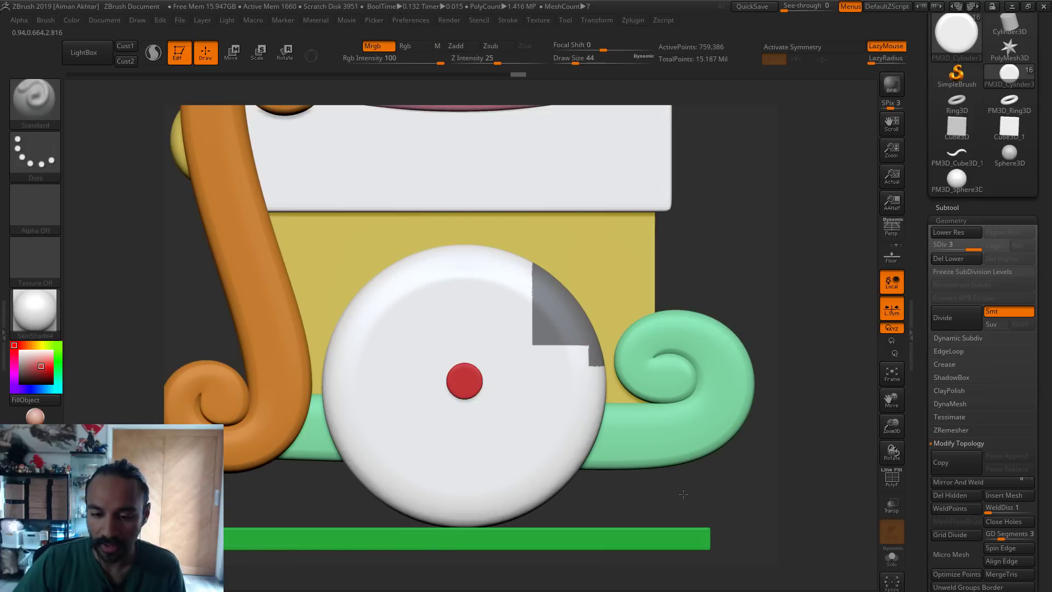
{"action": "mouse_move", "coordinate": [697, 457]}
{"action": "left_mouse_down", "text": "alt"}
{"action": "mouse_move", "coordinate": [731, 471]}
{"action": "mouse_move", "coordinate": [405, 474]}
{"action": "mouse_move", "coordinate": [170, 387]}
{"action": "left_mouse_up", "text": "alt"}
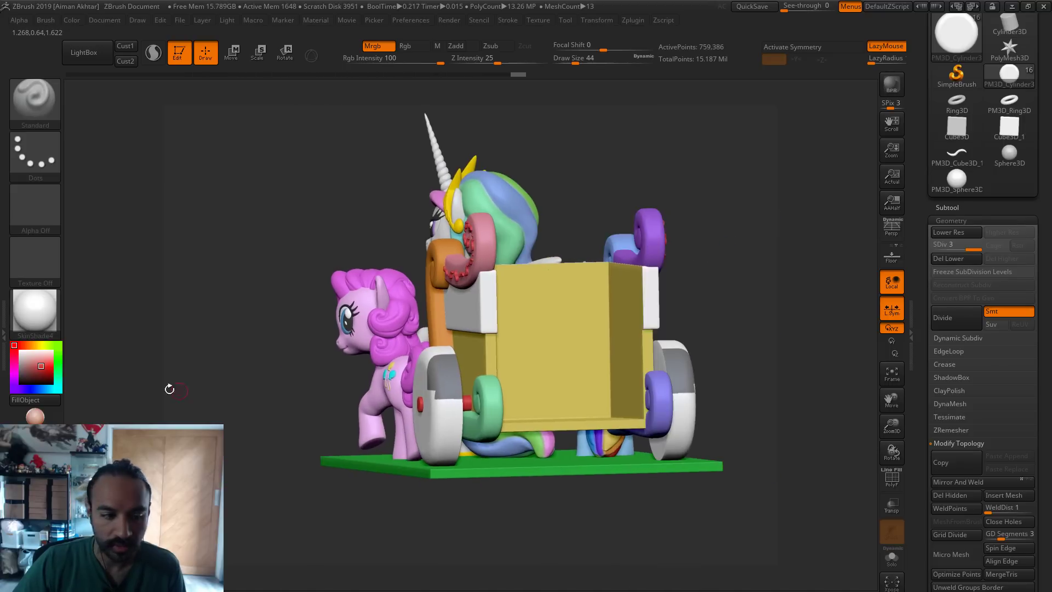
Choose MaskLasso as the masking brush and activate symmetry across X
{"action": "left_click", "coordinate": [48, 127], "text": "ctrl"}
{"action": "left_click", "coordinate": [118, 122]}
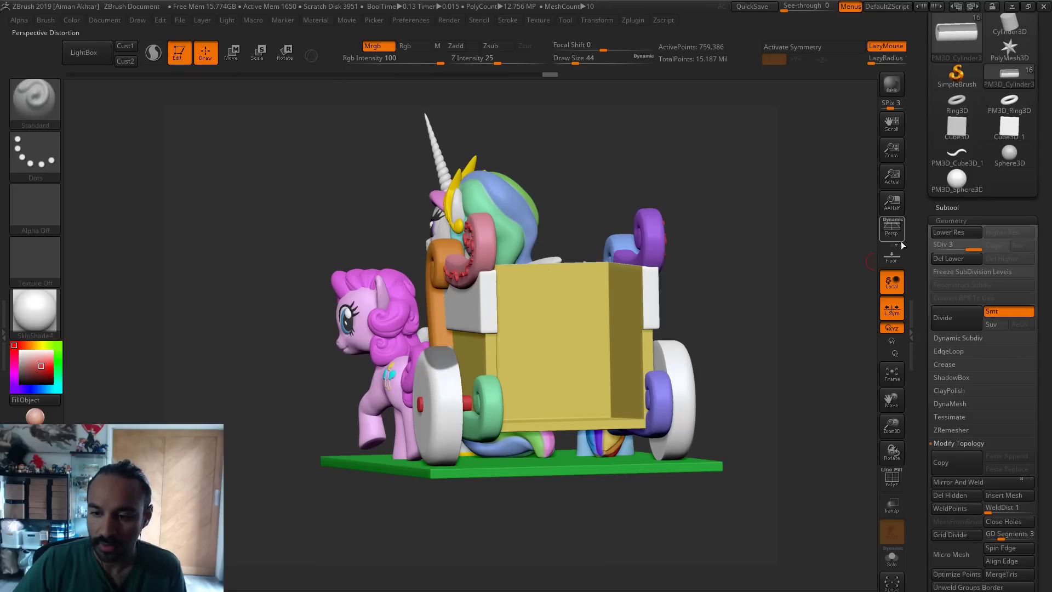
{"action": "scroll", "coordinate": [1049, 351], "scroll_direction": "down", "scroll_amount": 4}
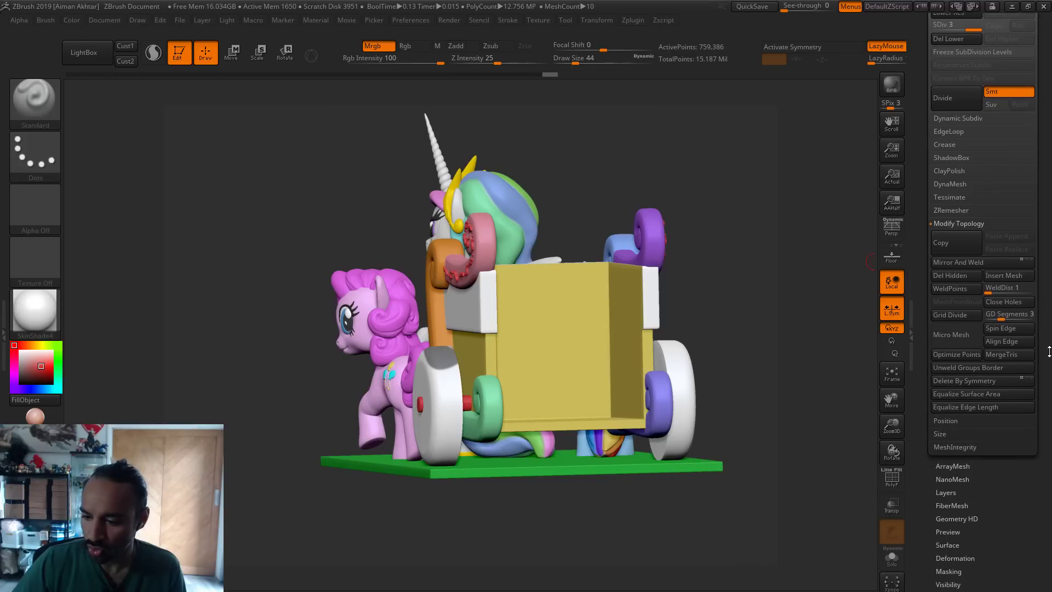
{"action": "left_click", "coordinate": [597, 20]}
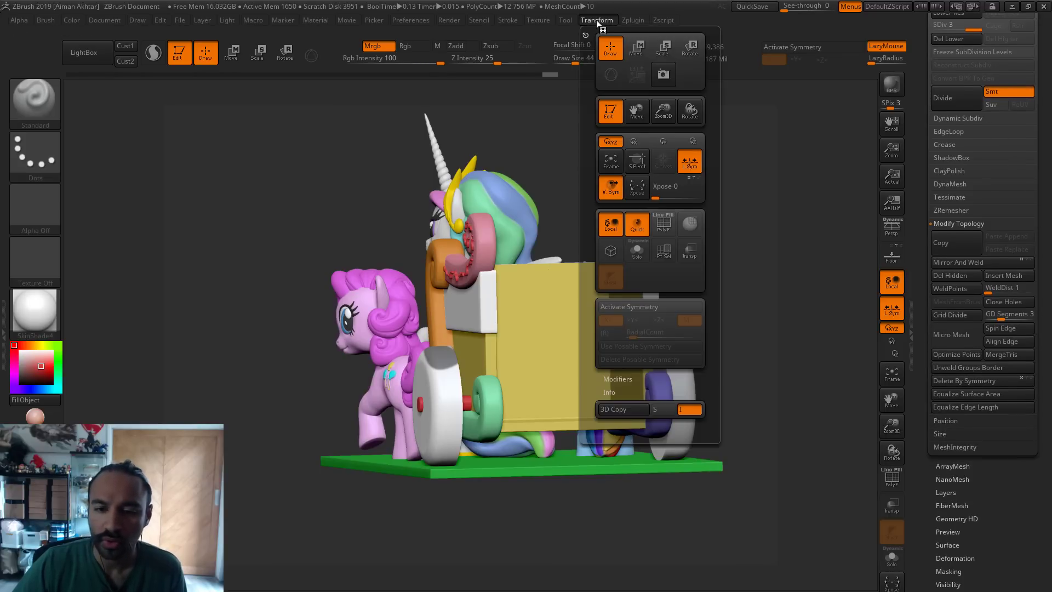
{"action": "left_click", "coordinate": [628, 306]}
Clear the existing wheel mask and try a lasso mask across the top of the wheel
{"action": "key", "text": "ctrl"}
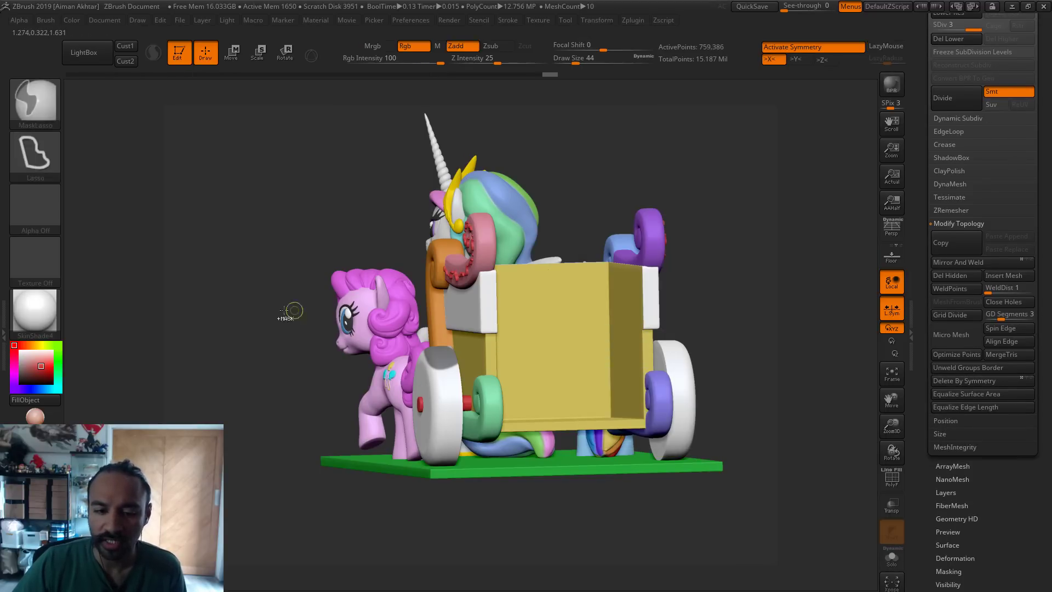
{"action": "left_click", "coordinate": [285, 311], "text": "ctrl"}
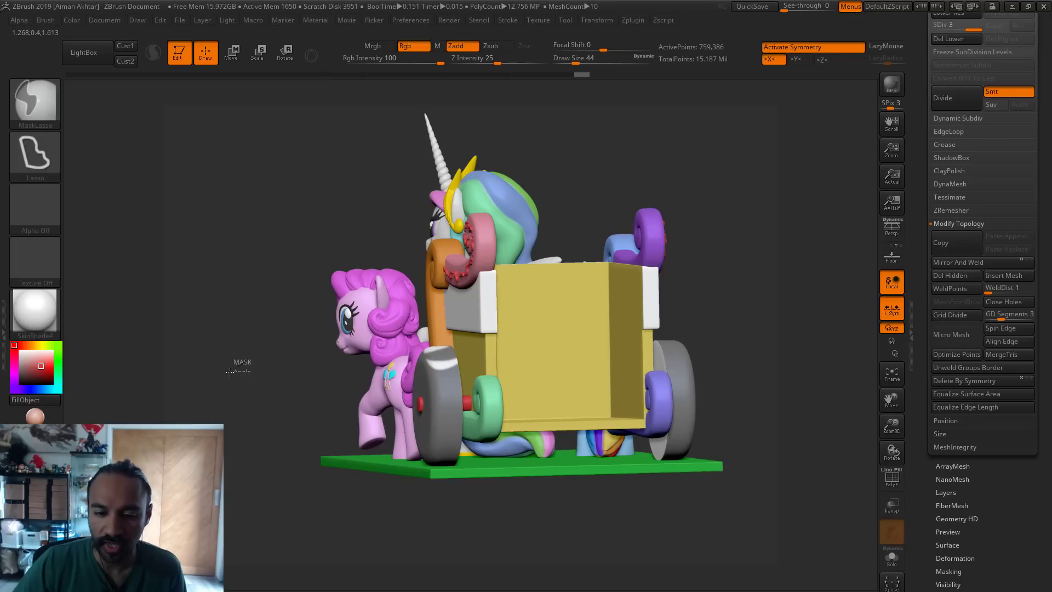
{"action": "left_click", "coordinate": [229, 372], "text": "ctrl"}
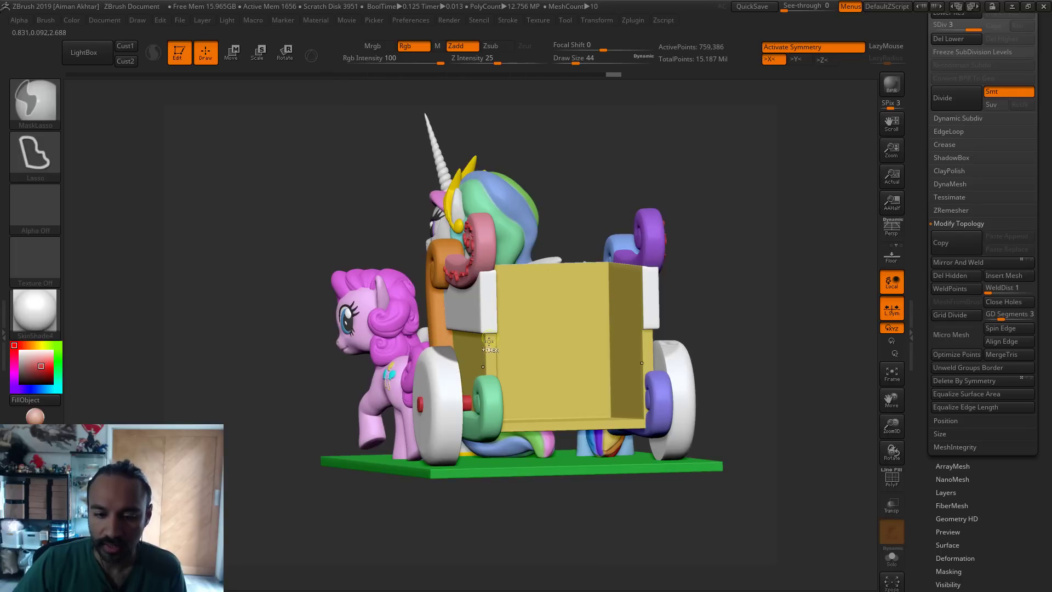
{"action": "mouse_move", "coordinate": [490, 343]}
{"action": "left_mouse_down", "text": "ctrl"}
{"action": "mouse_move", "coordinate": [400, 351]}
{"action": "mouse_move", "coordinate": [485, 351]}
{"action": "left_mouse_up", "text": "ctrl"}
{"action": "left_click_drag", "start_coordinate": [699, 386], "coordinate": [421, 171]}
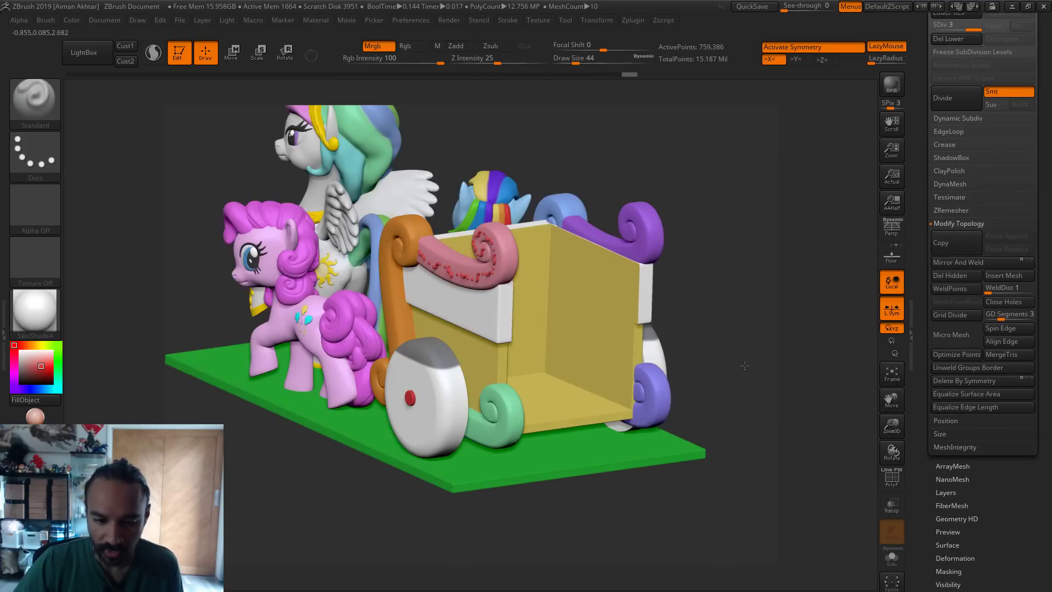
Add Z-axis symmetry, test it with lasso masks on the wheel's rim, and clear the mask in side view
{"action": "left_click", "coordinate": [607, 20]}
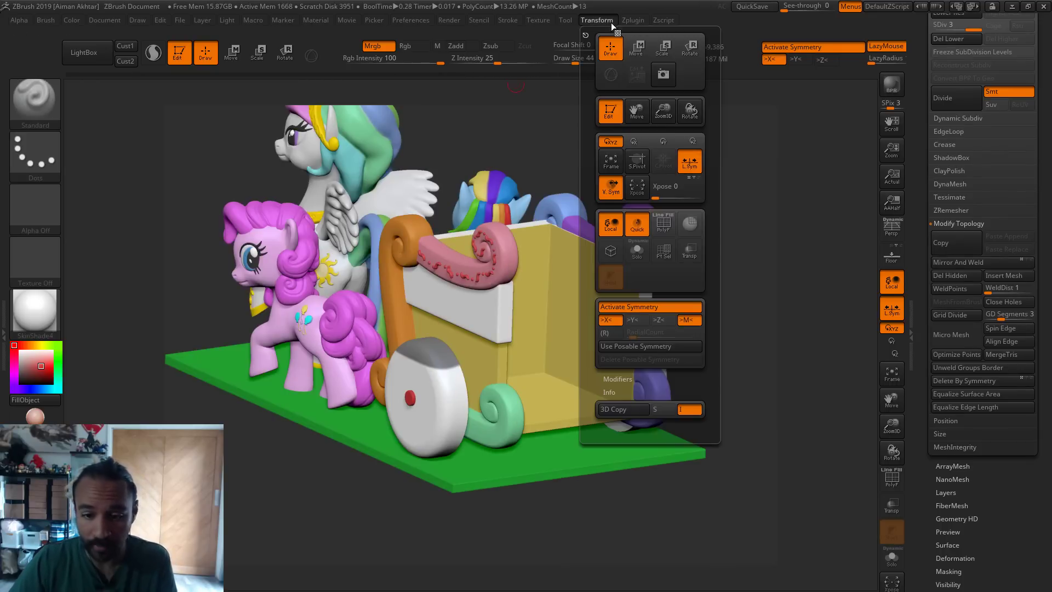
{"action": "left_click", "coordinate": [667, 324]}
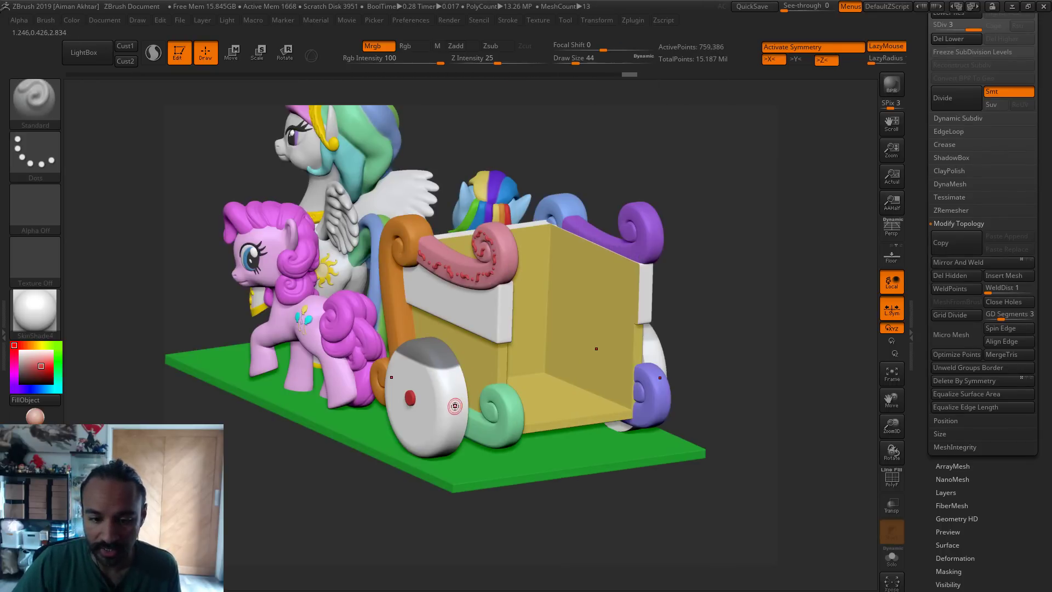
{"action": "left_click_drag", "start_coordinate": [475, 400], "coordinate": [454, 431], "text": "ctrl"}
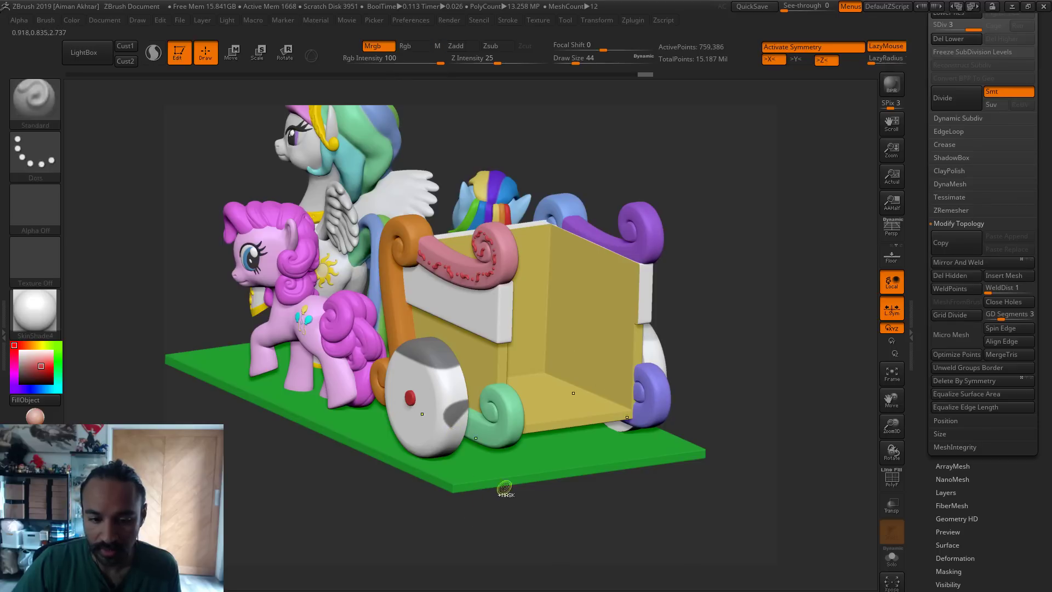
{"action": "mouse_move", "coordinate": [504, 472]}
{"action": "left_mouse_down", "text": "ctrl"}
{"action": "mouse_move", "coordinate": [422, 416]}
{"action": "mouse_move", "coordinate": [505, 390]}
{"action": "left_mouse_up", "text": "ctrl"}
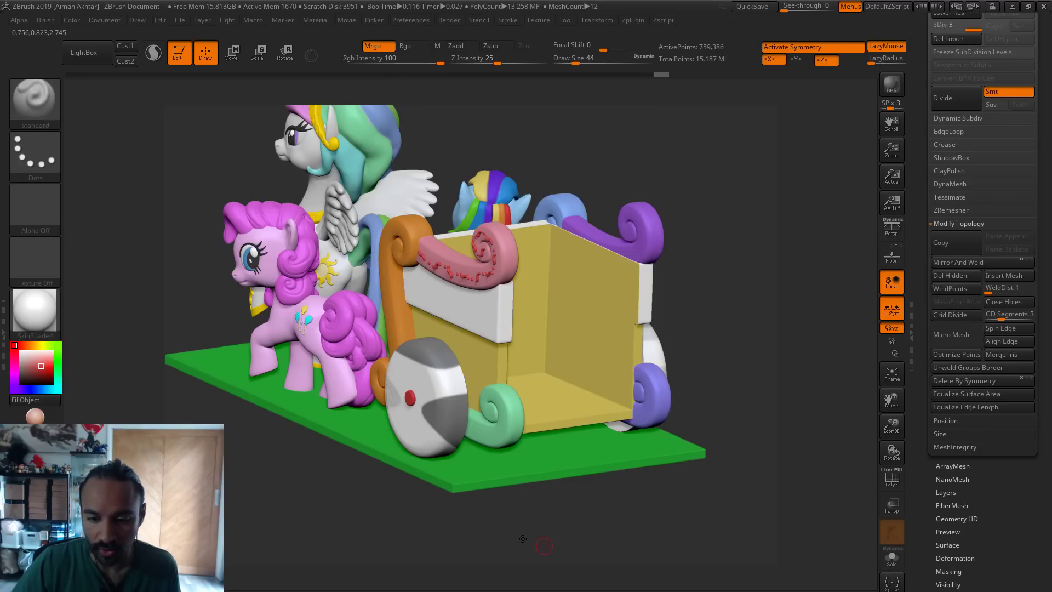
{"action": "mouse_move", "coordinate": [527, 532]}
{"action": "left_mouse_down"}
{"action": "mouse_move", "coordinate": [699, 411]}
{"action": "mouse_move", "coordinate": [701, 493]}
{"action": "left_mouse_up"}
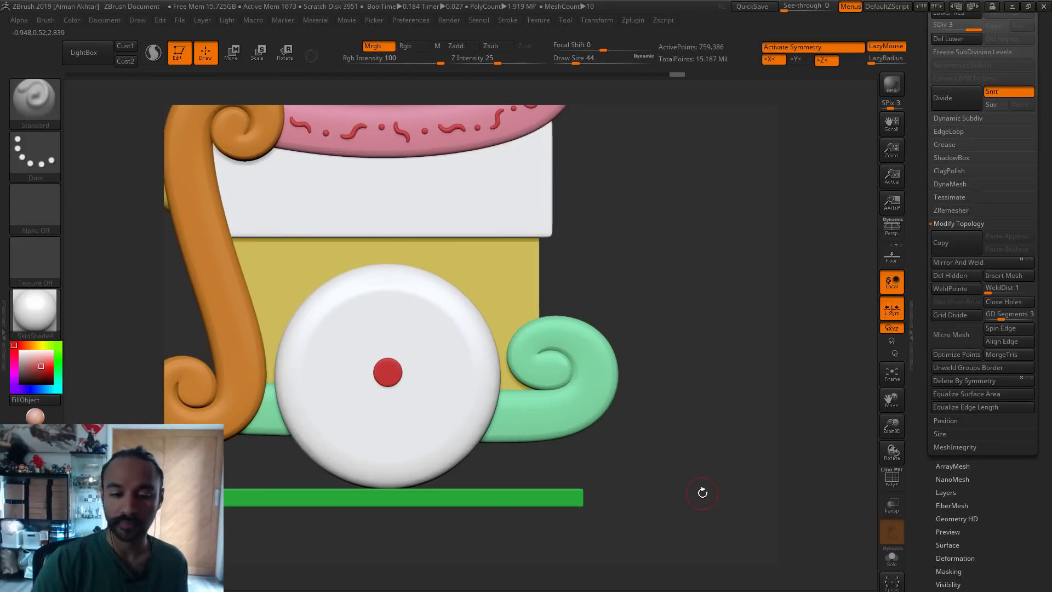
Isolate the wheel and lasso-mask mirrored upper and lower wedges that meet at its centre
{"action": "left_click", "coordinate": [891, 558]}
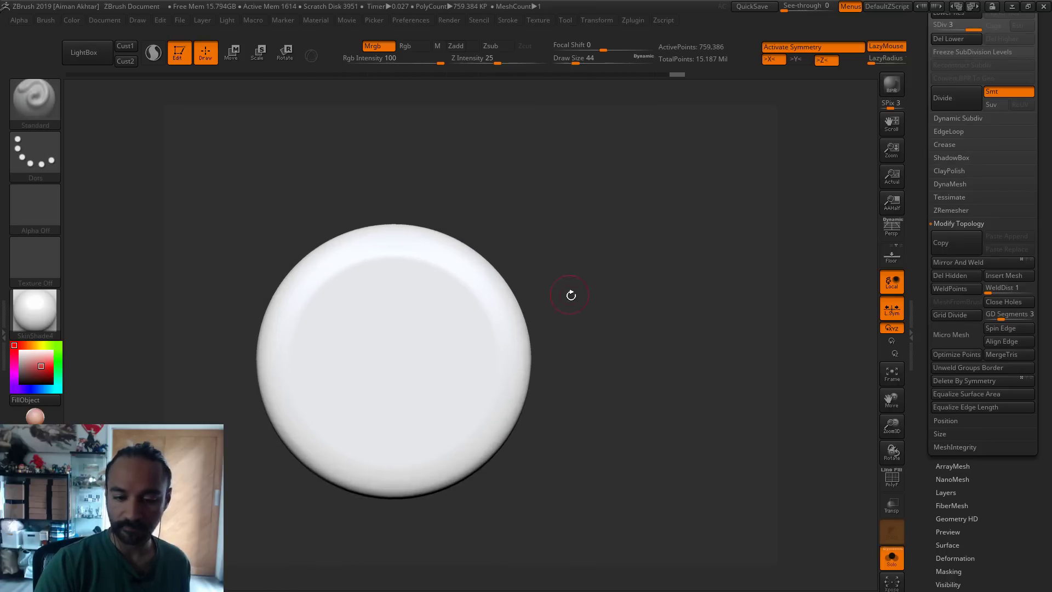
{"action": "mouse_move", "coordinate": [539, 235]}
{"action": "left_mouse_down", "text": "ctrl"}
{"action": "mouse_move", "coordinate": [627, 295]}
{"action": "mouse_move", "coordinate": [432, 384]}
{"action": "left_mouse_up", "text": "ctrl"}
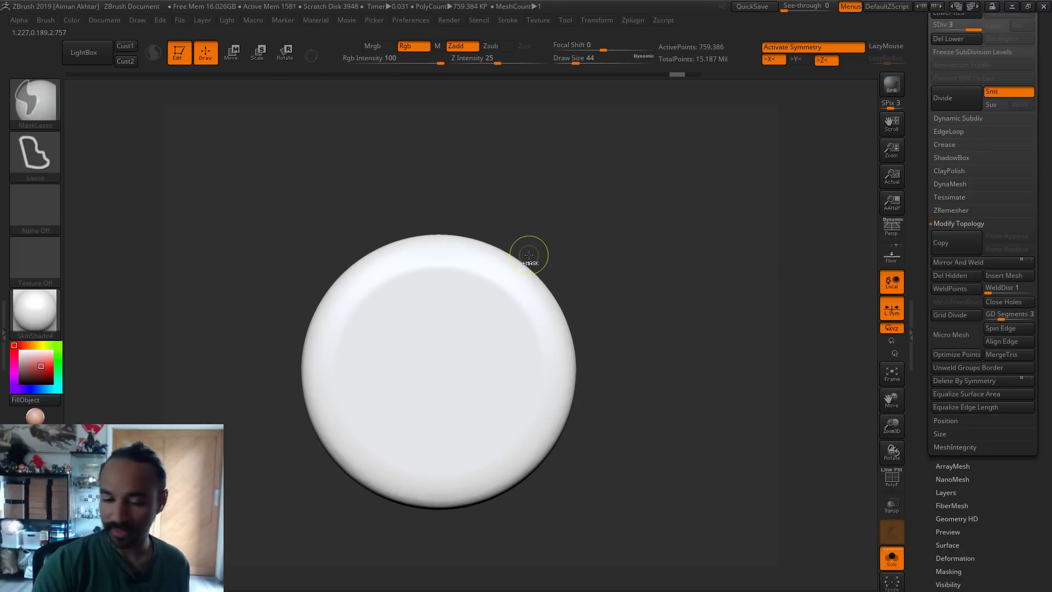
{"action": "mouse_move", "coordinate": [521, 241]}
{"action": "left_mouse_down"}
{"action": "mouse_move", "coordinate": [625, 315]}
{"action": "mouse_move", "coordinate": [438, 386]}
{"action": "left_mouse_up"}
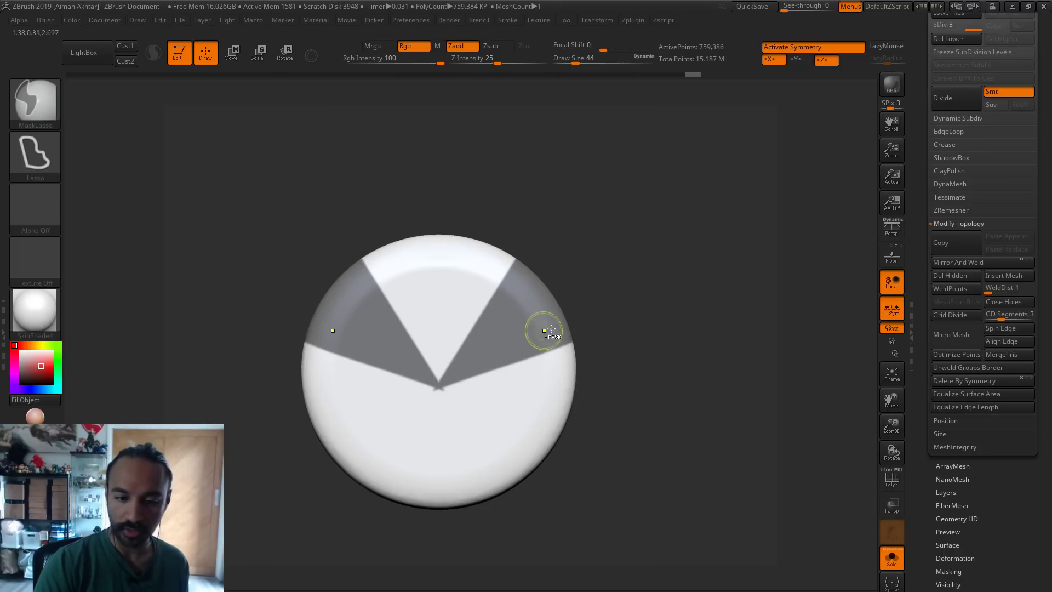
{"action": "mouse_move", "coordinate": [593, 462]}
{"action": "left_mouse_down"}
{"action": "mouse_move", "coordinate": [566, 526]}
{"action": "mouse_move", "coordinate": [439, 387]}
{"action": "left_mouse_up"}
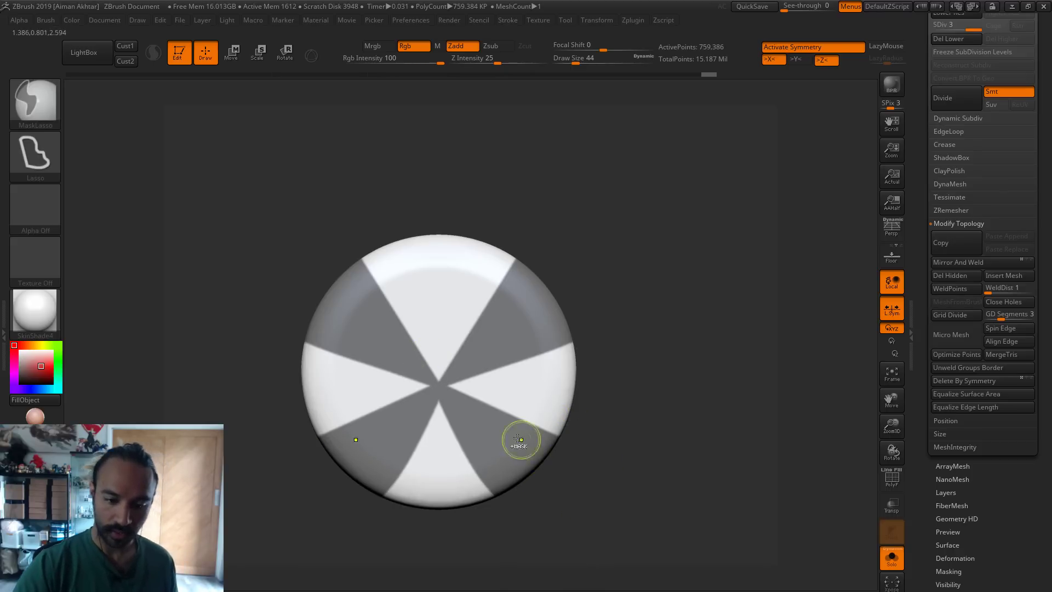
Unmask the area between the lower wedges with the lasso to sharpen their meeting point at the centre
{"action": "left_click_drag", "start_coordinate": [442, 392], "coordinate": [540, 585], "text": "ctrl+alt"}
{"action": "key", "text": "ctrl+z"}
{"action": "left_click_drag", "start_coordinate": [469, 437], "coordinate": [432, 587], "text": "ctrl+alt"}
{"action": "key", "text": "ctrl+z"}
{"action": "left_click_drag", "start_coordinate": [452, 416], "coordinate": [436, 587], "text": "ctrl+alt"}
{"action": "key", "text": "ctrl+z"}
{"action": "mouse_move", "coordinate": [438, 392]}
{"action": "left_mouse_down", "text": "ctrl+alt"}
{"action": "mouse_move", "coordinate": [504, 568]}
{"action": "mouse_move", "coordinate": [528, 564]}
{"action": "left_mouse_up", "text": "ctrl+alt"}
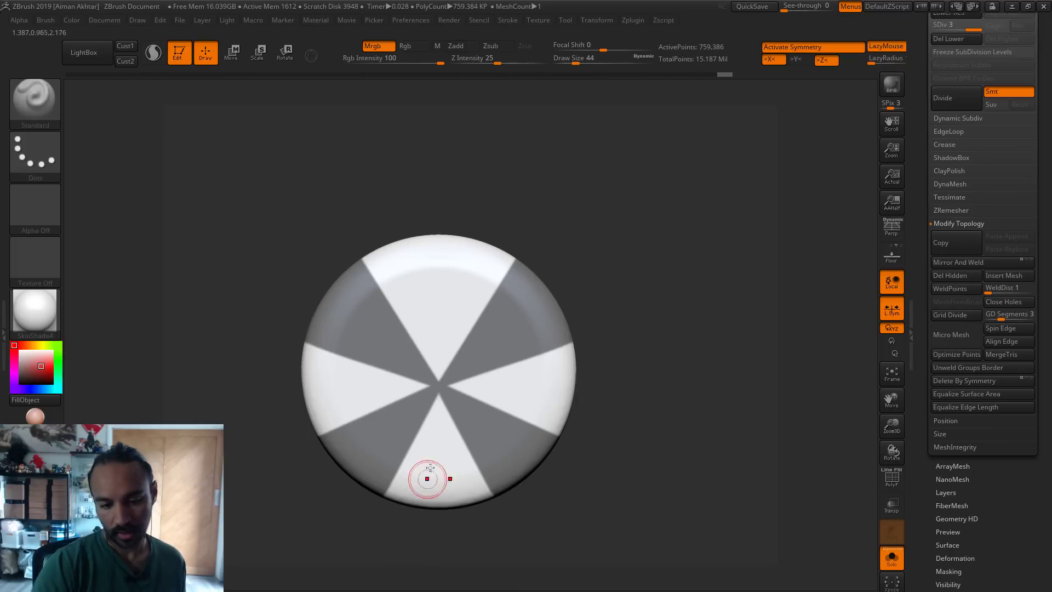
Try widening the unmasked gap at the wheel's bottom by trimming the lower wedges' inner edges
{"action": "key", "text": "ctrl"}
{"action": "mouse_move", "coordinate": [438, 392]}
{"action": "left_mouse_down", "text": "ctrl+alt"}
{"action": "mouse_move", "coordinate": [411, 503]}
{"action": "mouse_move", "coordinate": [353, 548]}
{"action": "mouse_move", "coordinate": [438, 402]}
{"action": "mouse_move", "coordinate": [384, 526]}
{"action": "mouse_move", "coordinate": [355, 543]}
{"action": "mouse_move", "coordinate": [439, 405]}
{"action": "mouse_move", "coordinate": [358, 532]}
{"action": "left_mouse_up", "text": "ctrl+alt"}
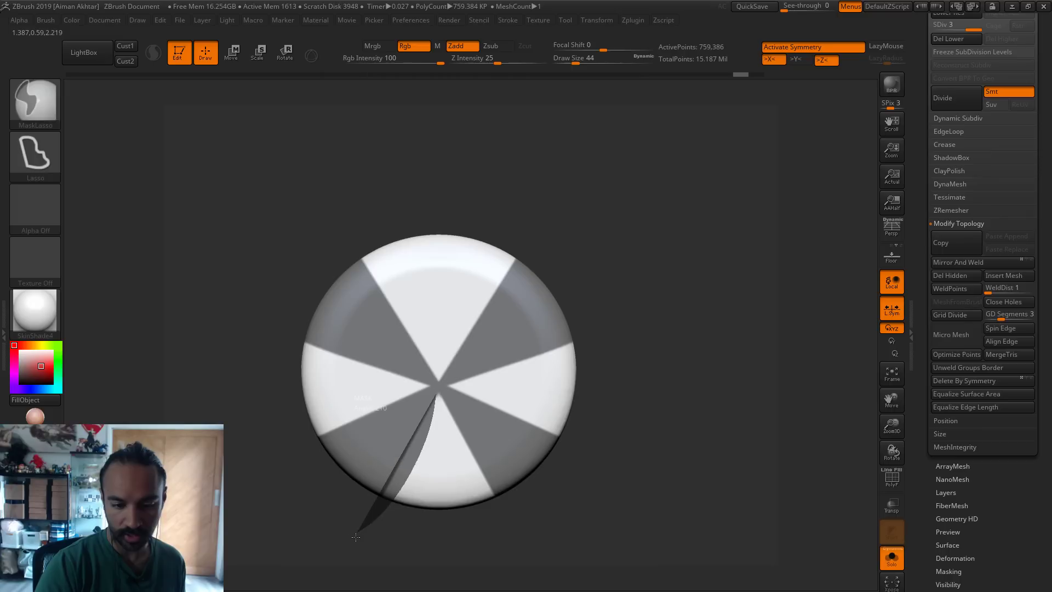
{"action": "left_click_drag", "start_coordinate": [355, 537], "coordinate": [357, 535], "text": "ctrl+alt"}
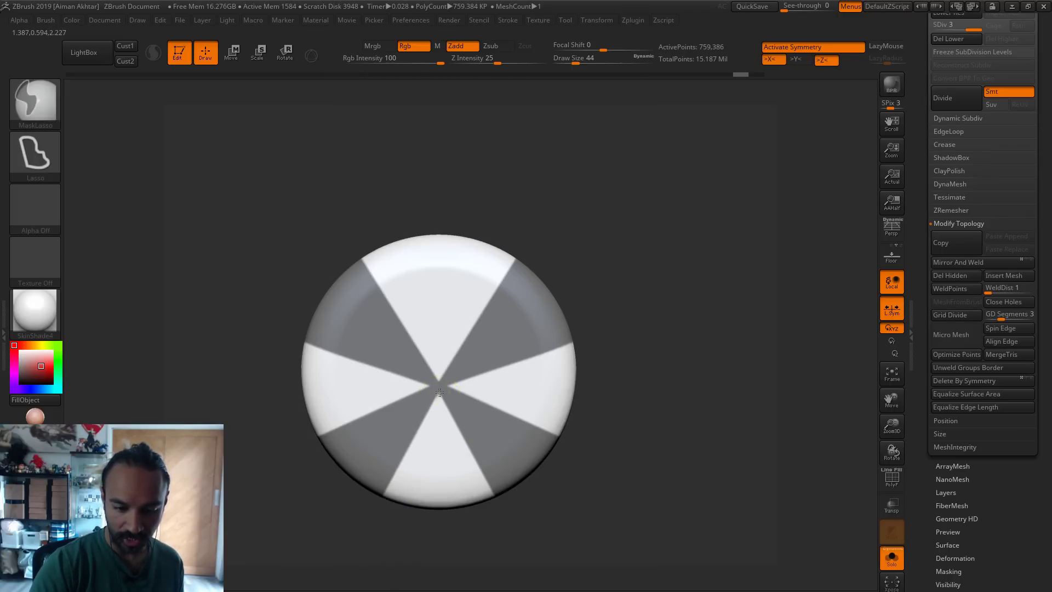
{"action": "mouse_move", "coordinate": [439, 392]}
{"action": "left_mouse_down", "text": "ctrl+alt"}
{"action": "mouse_move", "coordinate": [396, 549]}
{"action": "mouse_move", "coordinate": [362, 567]}
{"action": "mouse_move", "coordinate": [353, 557]}
{"action": "left_mouse_up", "text": "ctrl+alt"}
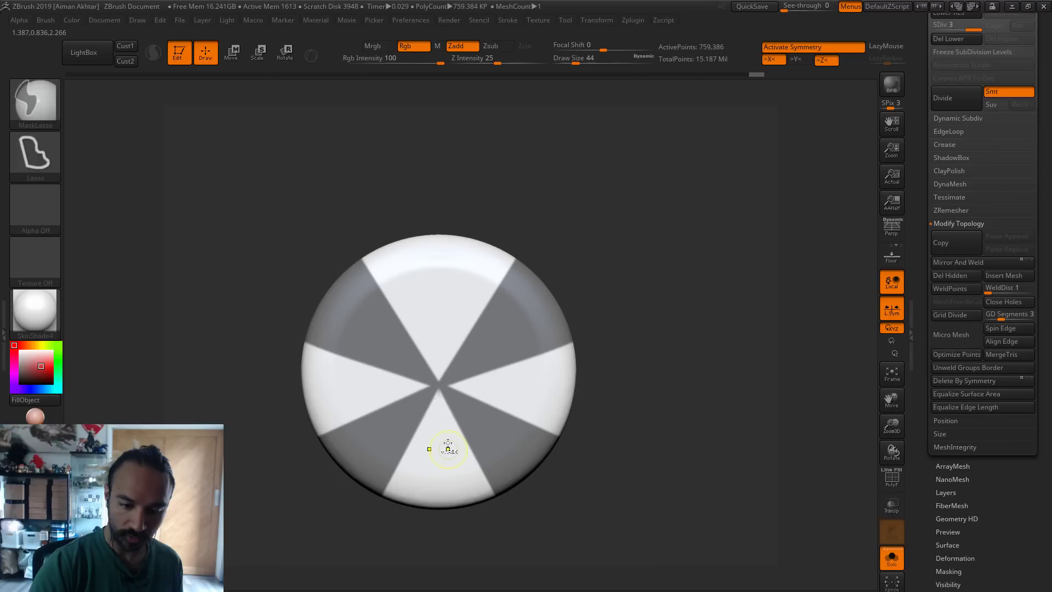
{"action": "left_click_drag", "start_coordinate": [431, 523], "coordinate": [436, 392], "text": "ctrl+alt"}
{"action": "mouse_move", "coordinate": [613, 460]}
{"action": "left_mouse_down"}
{"action": "mouse_move", "coordinate": [690, 455]}
{"action": "mouse_move", "coordinate": [622, 461]}
{"action": "left_mouse_up"}
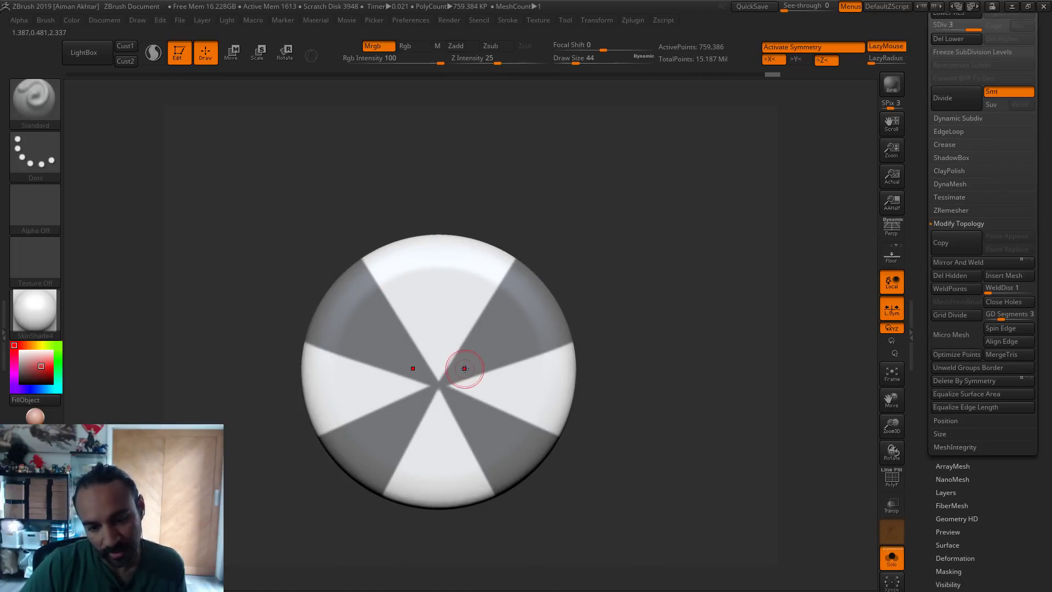
Clear the mask and lasso a new mirrored pair of wider upper wedges on the wheel
{"action": "key", "text": "ctrl"}
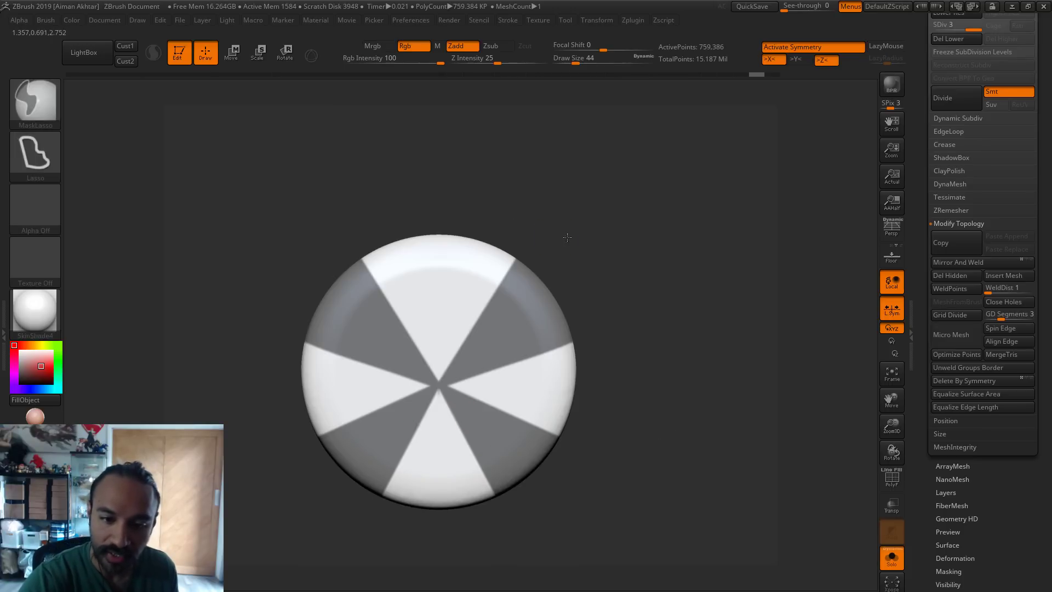
{"action": "left_click", "coordinate": [504, 228], "text": "ctrl"}
{"action": "mouse_move", "coordinate": [505, 228]}
{"action": "left_mouse_down", "text": "ctrl"}
{"action": "mouse_move", "coordinate": [602, 310]}
{"action": "mouse_move", "coordinate": [472, 383]}
{"action": "mouse_move", "coordinate": [443, 383]}
{"action": "mouse_move", "coordinate": [505, 368]}
{"action": "left_mouse_up", "text": "ctrl"}
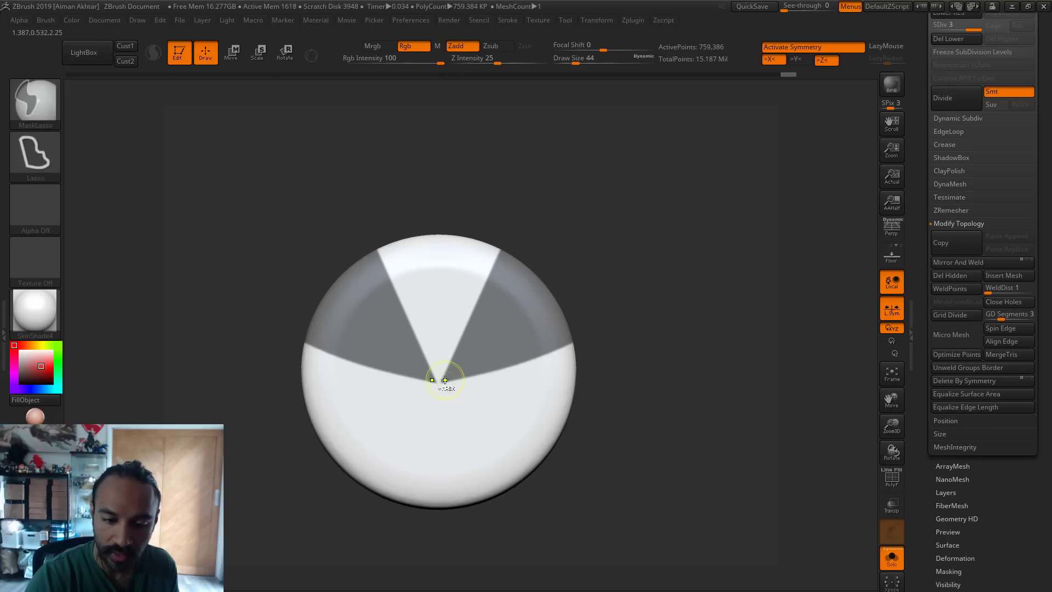
{"action": "mouse_move", "coordinate": [444, 382]}
{"action": "left_mouse_down", "text": "ctrl"}
{"action": "mouse_move", "coordinate": [548, 482]}
{"action": "mouse_move", "coordinate": [463, 569]}
{"action": "left_mouse_up", "text": "ctrl"}
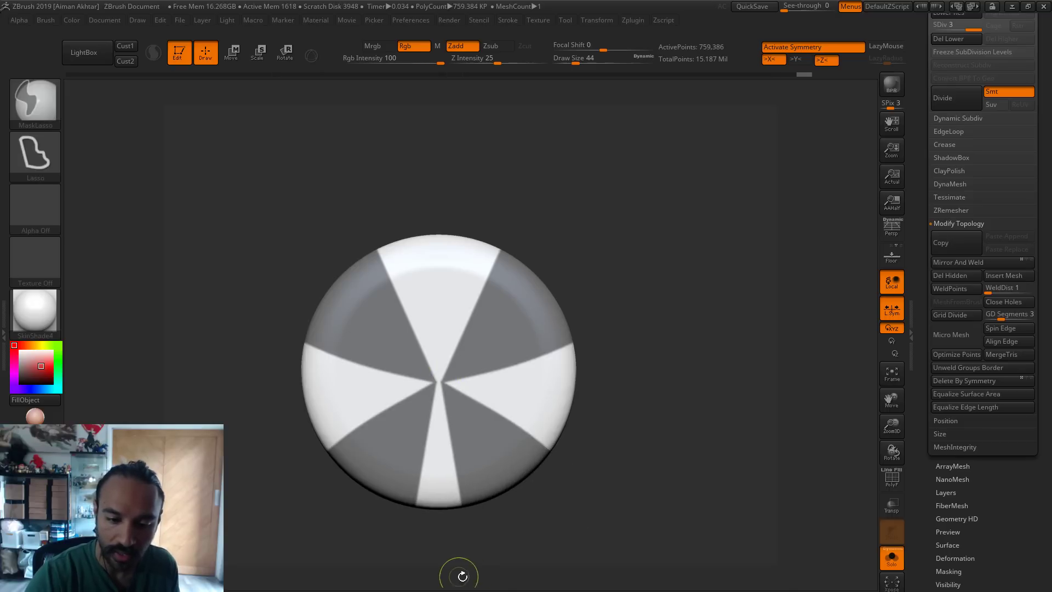
{"action": "key", "text": "ctrl+z"}
{"action": "mouse_move", "coordinate": [441, 378]}
{"action": "left_mouse_down", "text": "ctrl"}
{"action": "mouse_move", "coordinate": [603, 462]}
{"action": "mouse_move", "coordinate": [475, 551]}
{"action": "left_mouse_up", "text": "ctrl"}
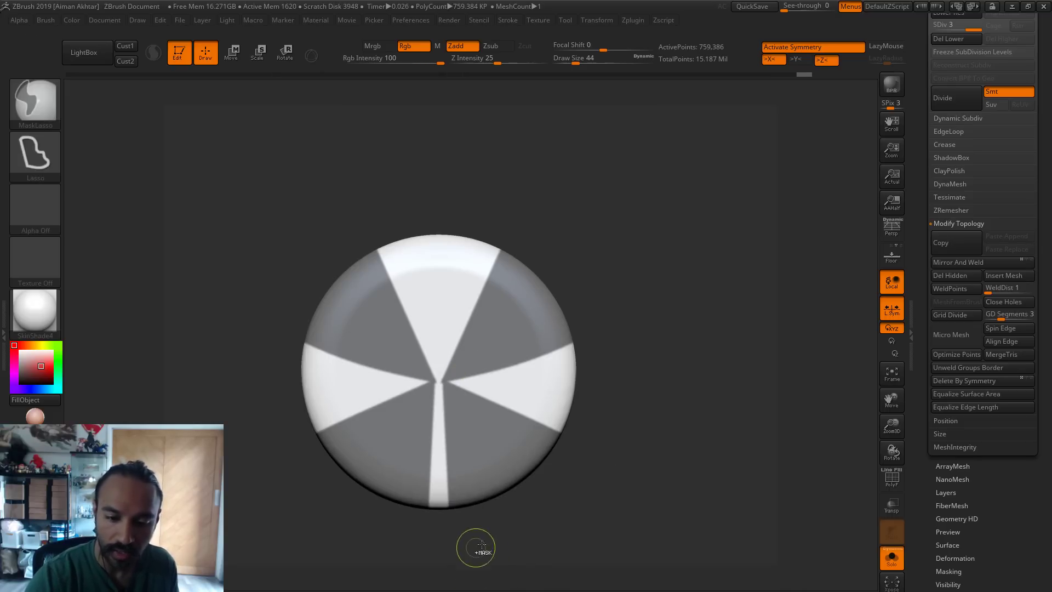
{"action": "key", "text": "ctrl+z"}
{"action": "mouse_move", "coordinate": [437, 383]}
{"action": "left_mouse_down", "text": "ctrl"}
{"action": "mouse_move", "coordinate": [400, 504]}
{"action": "mouse_move", "coordinate": [258, 390]}
{"action": "mouse_move", "coordinate": [245, 391]}
{"action": "left_mouse_up", "text": "ctrl"}
{"action": "key", "text": "ctrl+z"}
{"action": "mouse_move", "coordinate": [437, 381]}
{"action": "left_mouse_down", "text": "ctrl"}
{"action": "mouse_move", "coordinate": [348, 544]}
{"action": "mouse_move", "coordinate": [246, 481]}
{"action": "mouse_move", "coordinate": [247, 390]}
{"action": "left_mouse_up", "text": "ctrl"}
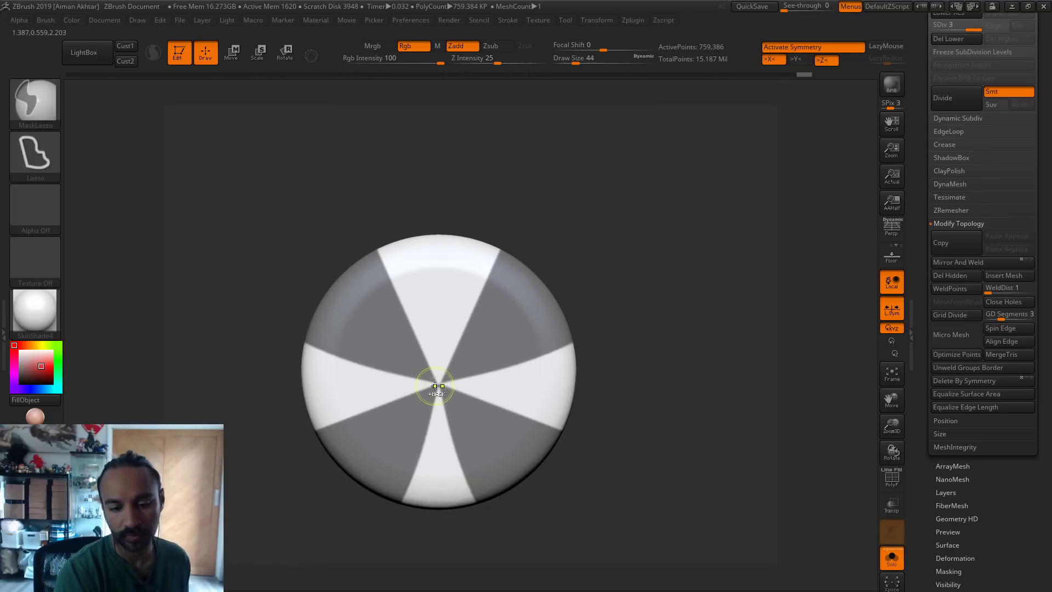
{"action": "key", "text": "ctrl+z"}
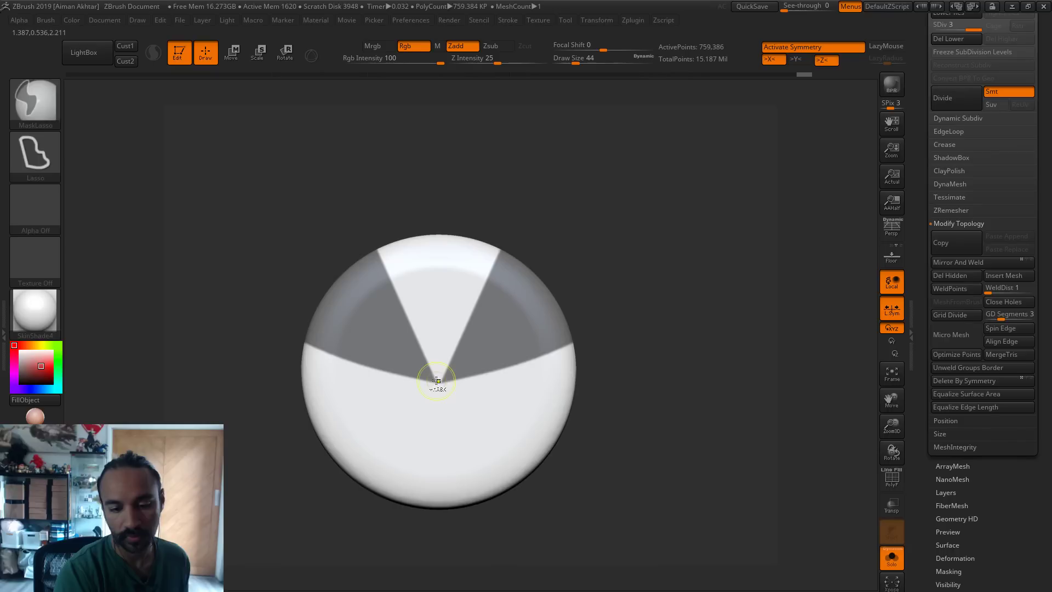
Lasso-mask mirrored lower wedges on the wheel and refine their inner edges so they meet at its centre
{"action": "mouse_move", "coordinate": [437, 381]}
{"action": "left_mouse_down", "text": "ctrl"}
{"action": "mouse_move", "coordinate": [364, 540]}
{"action": "mouse_move", "coordinate": [260, 459]}
{"action": "left_mouse_up", "text": "ctrl"}
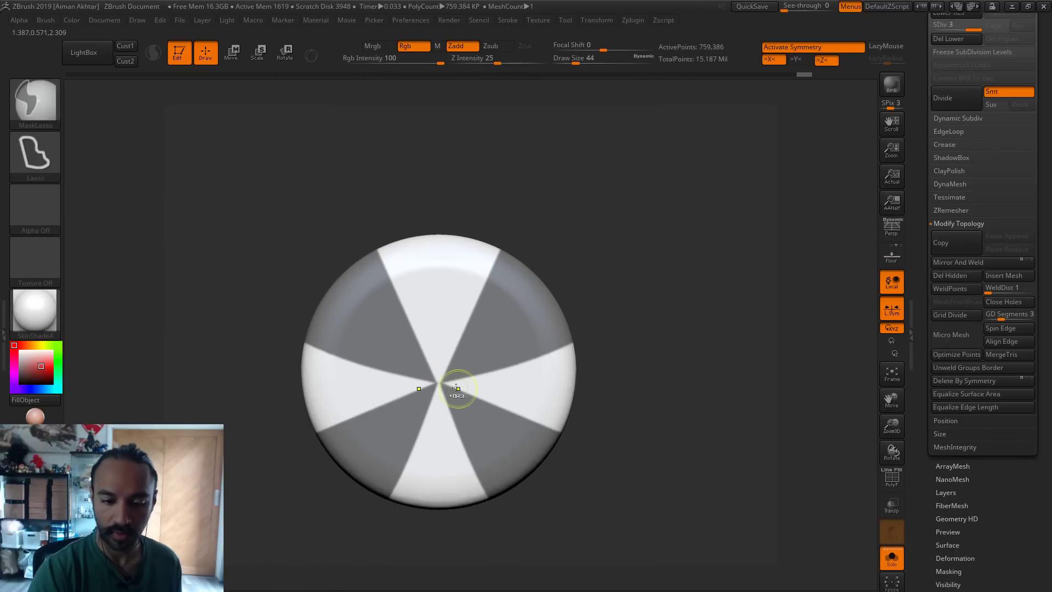
{"action": "left_click_drag", "start_coordinate": [400, 463], "coordinate": [373, 501], "text": "ctrl"}
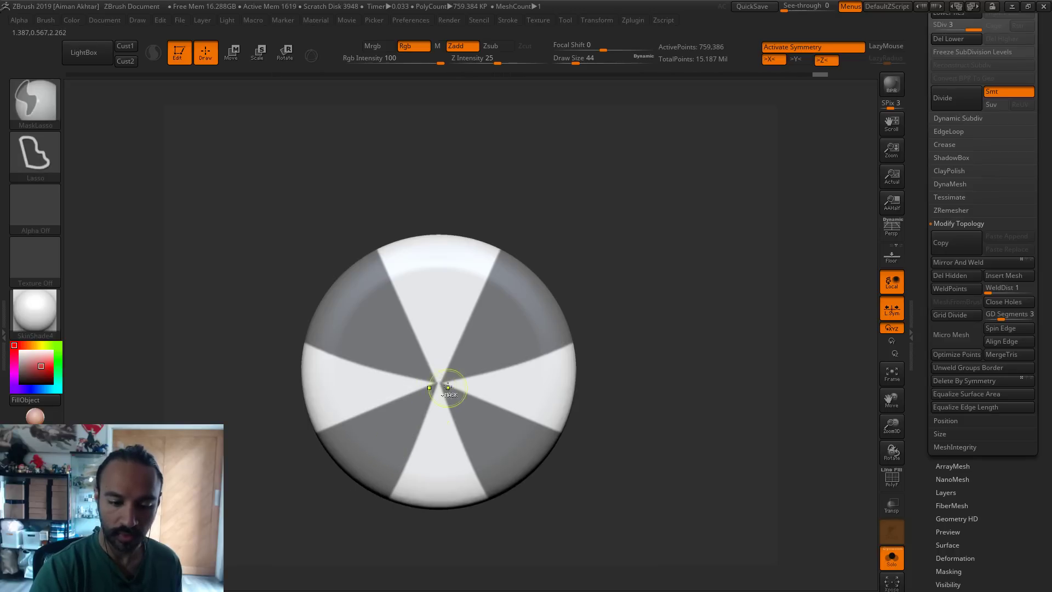
{"action": "left_click_drag", "start_coordinate": [438, 384], "coordinate": [339, 527], "text": "ctrl"}
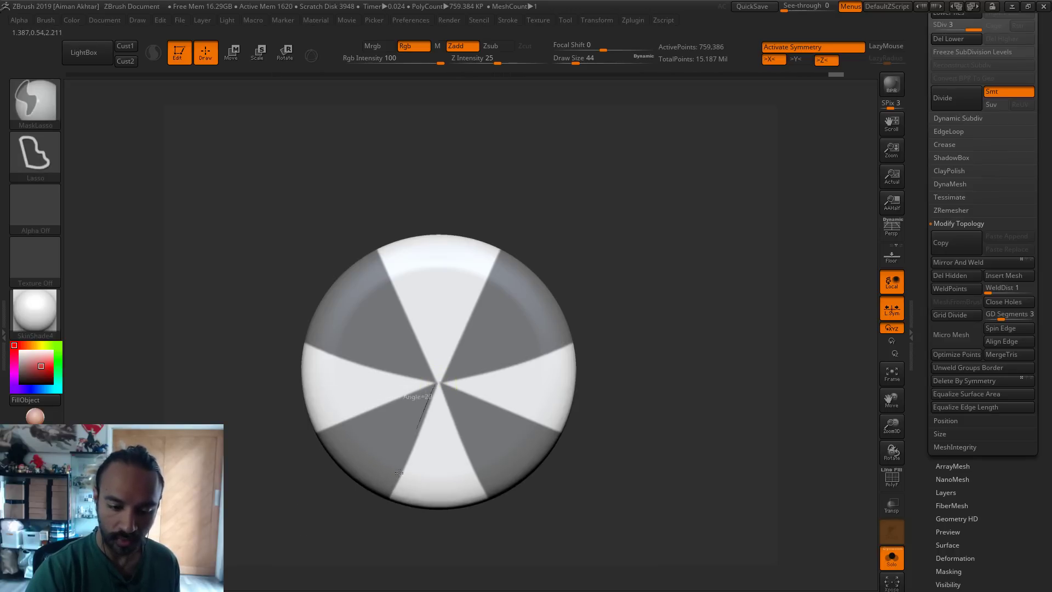
{"action": "left_click_drag", "start_coordinate": [435, 385], "coordinate": [326, 520], "text": "ctrl"}
{"action": "left_click_drag", "start_coordinate": [436, 446], "coordinate": [375, 530], "text": "ctrl"}
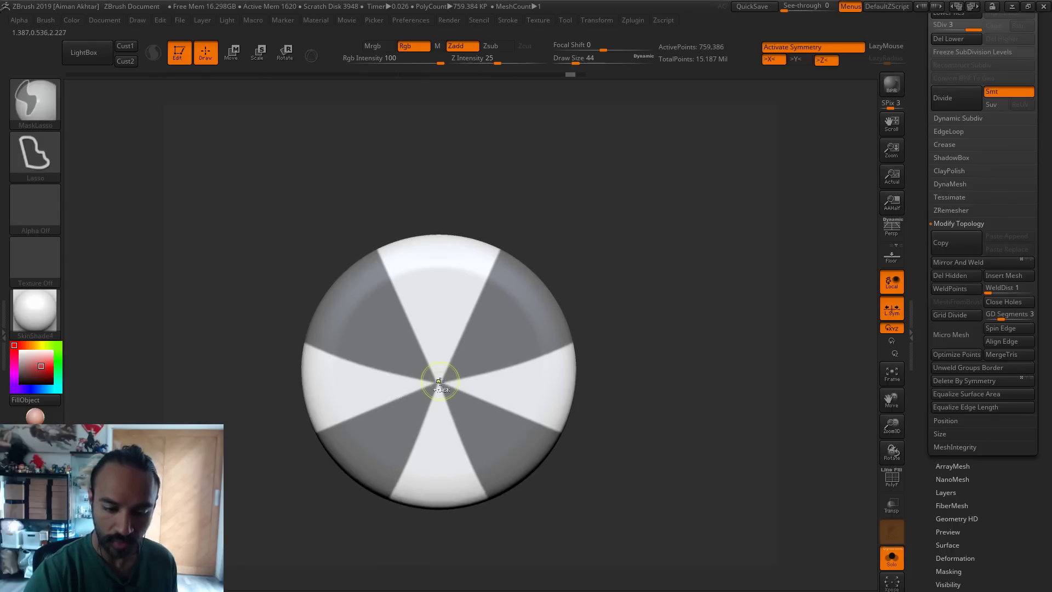
Extend the upper wedges' mask with the lasso to straighten their lower edges and narrow the gap at the wheel's top
{"action": "mouse_move", "coordinate": [380, 523]}
{"action": "left_mouse_down", "text": "ctrl"}
{"action": "mouse_move", "coordinate": [321, 399]}
{"action": "mouse_move", "coordinate": [285, 397]}
{"action": "left_mouse_up", "text": "ctrl"}
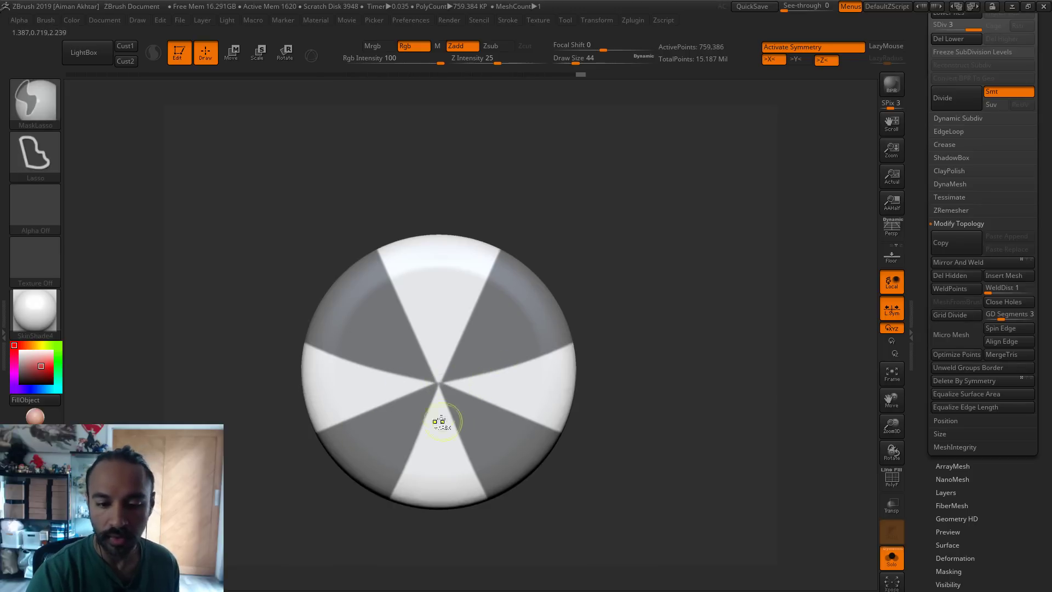
{"action": "mouse_move", "coordinate": [426, 383]}
{"action": "left_mouse_down", "text": "ctrl"}
{"action": "mouse_move", "coordinate": [270, 346]}
{"action": "mouse_move", "coordinate": [271, 332]}
{"action": "mouse_move", "coordinate": [302, 378]}
{"action": "left_mouse_up", "text": "ctrl"}
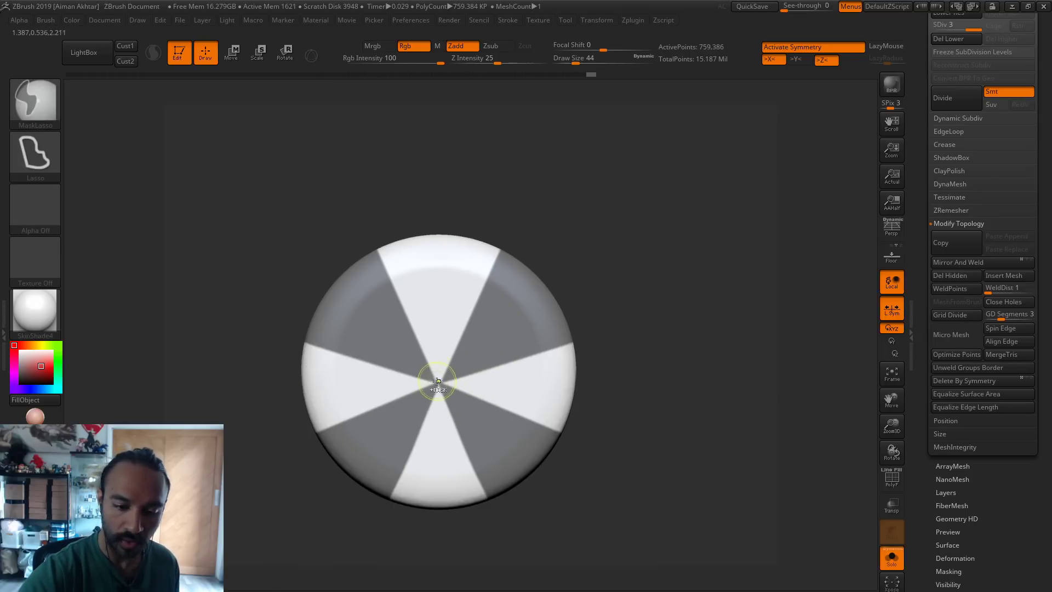
{"action": "mouse_move", "coordinate": [407, 363]}
{"action": "left_mouse_down", "text": "ctrl"}
{"action": "mouse_move", "coordinate": [353, 211]}
{"action": "mouse_move", "coordinate": [414, 164]}
{"action": "left_mouse_up", "text": "ctrl"}
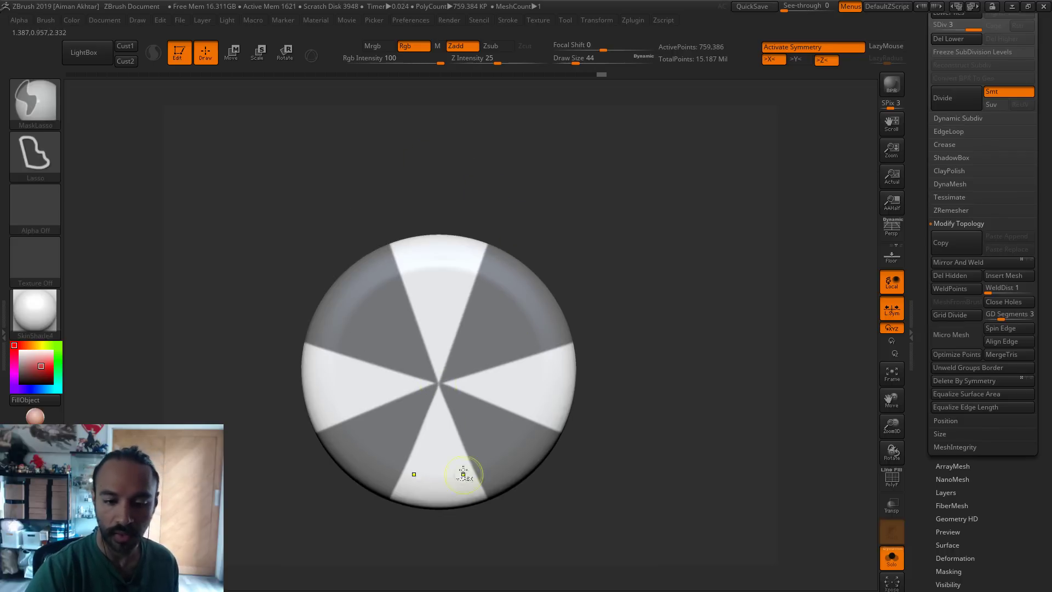
Clear the wheel's mask, show the whole carriage, and lasso-mask new mirrored upper and lower wedges converging on the red hub
{"action": "left_click_drag", "start_coordinate": [652, 396], "coordinate": [669, 421], "text": "ctrl"}
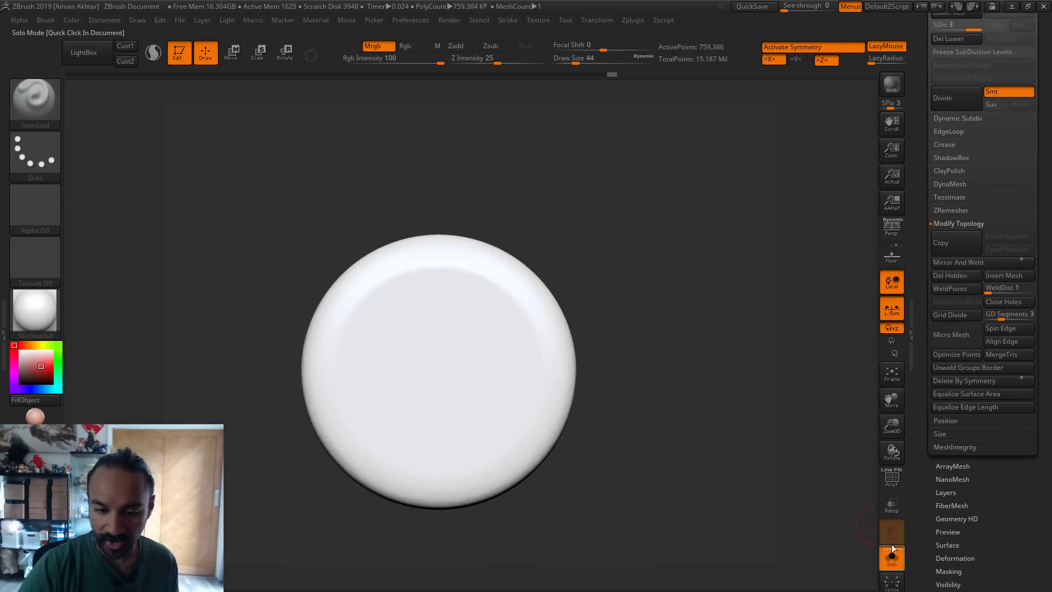
{"action": "left_click", "coordinate": [892, 548]}
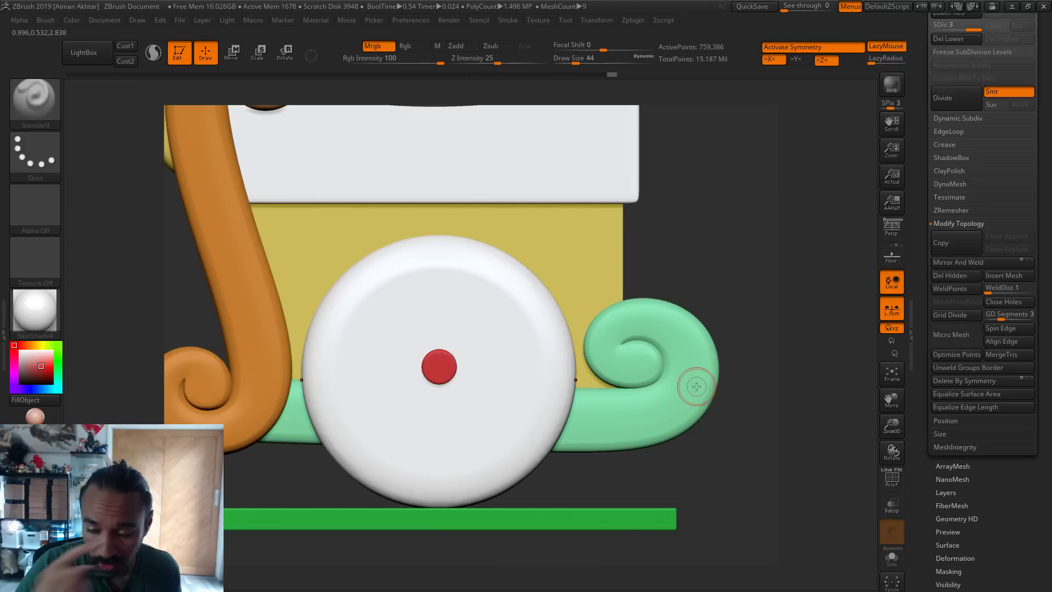
{"action": "key", "text": "ctrl"}
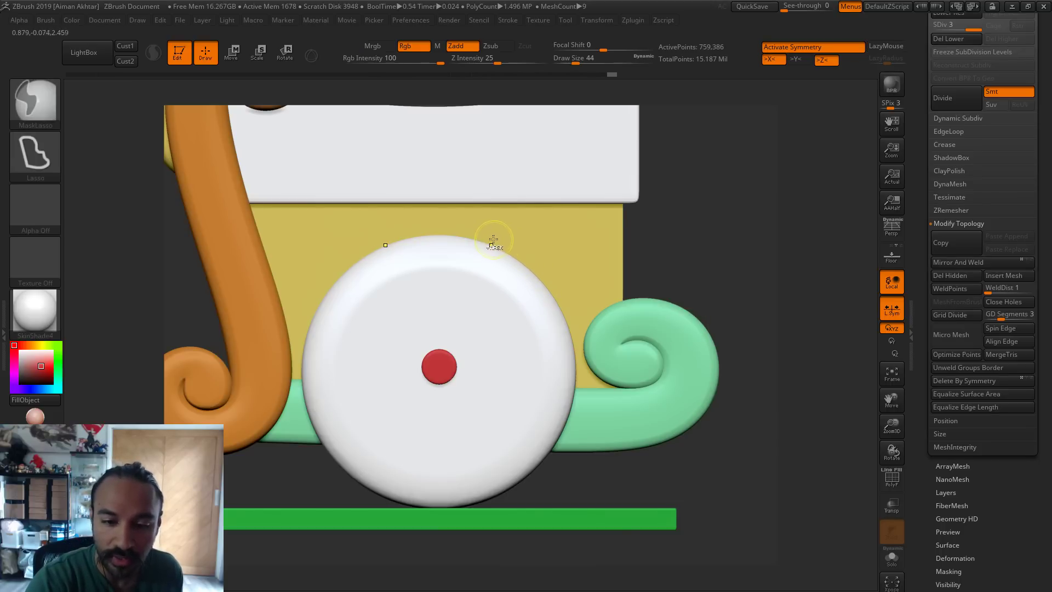
{"action": "mouse_move", "coordinate": [494, 239]}
{"action": "left_mouse_down", "text": "ctrl"}
{"action": "mouse_move", "coordinate": [584, 287]}
{"action": "mouse_move", "coordinate": [469, 364]}
{"action": "mouse_move", "coordinate": [439, 369]}
{"action": "mouse_move", "coordinate": [508, 349]}
{"action": "left_mouse_up", "text": "ctrl"}
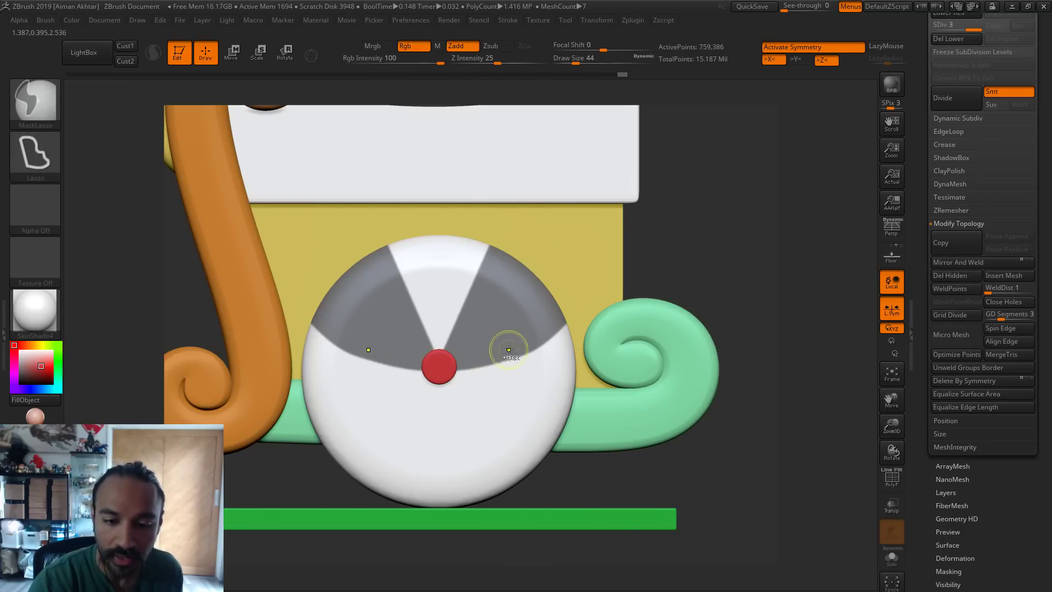
{"action": "mouse_move", "coordinate": [507, 239]}
{"action": "left_mouse_down", "text": "ctrl"}
{"action": "mouse_move", "coordinate": [575, 271]}
{"action": "mouse_move", "coordinate": [439, 366]}
{"action": "mouse_move", "coordinate": [509, 354]}
{"action": "left_mouse_up", "text": "ctrl"}
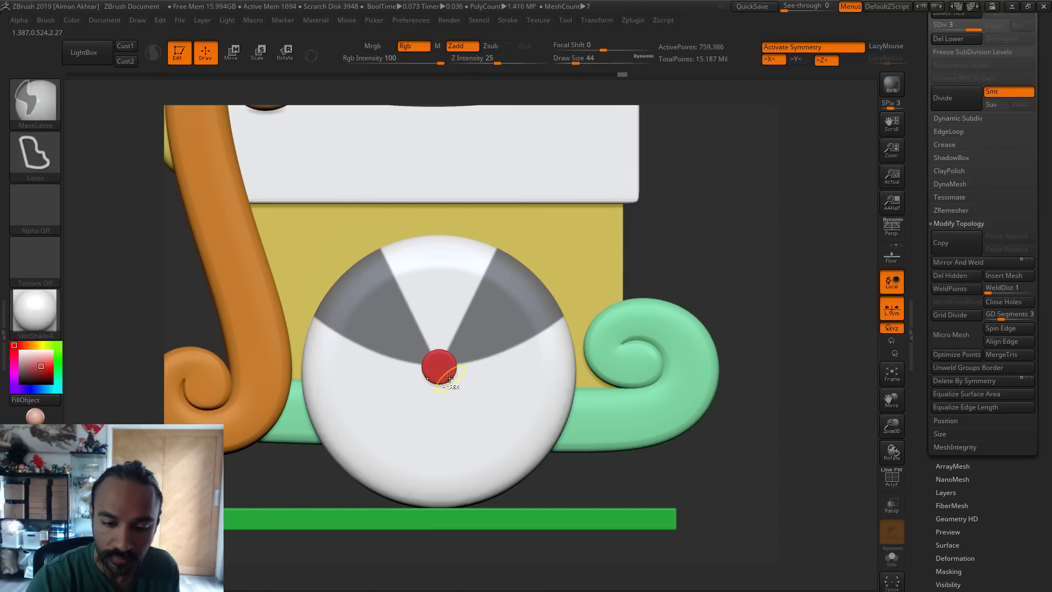
{"action": "left_click_drag", "start_coordinate": [449, 378], "coordinate": [482, 511], "text": "ctrl"}
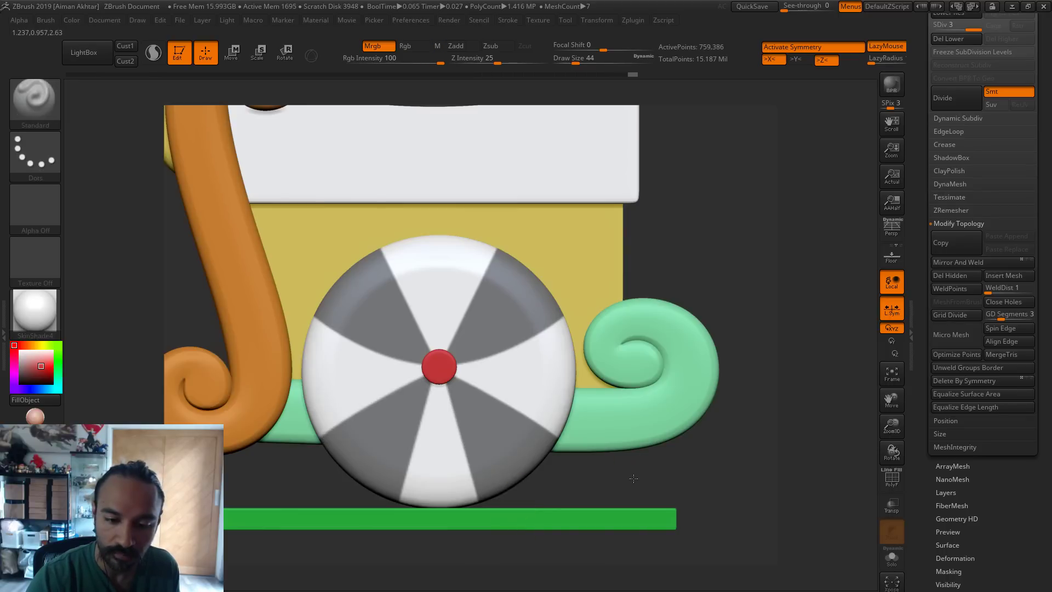
Try to widen the unmasked gap at the wheel's bottom by trimming the lower wedges, and undo the trim
{"action": "key", "text": "ctrl+z"}
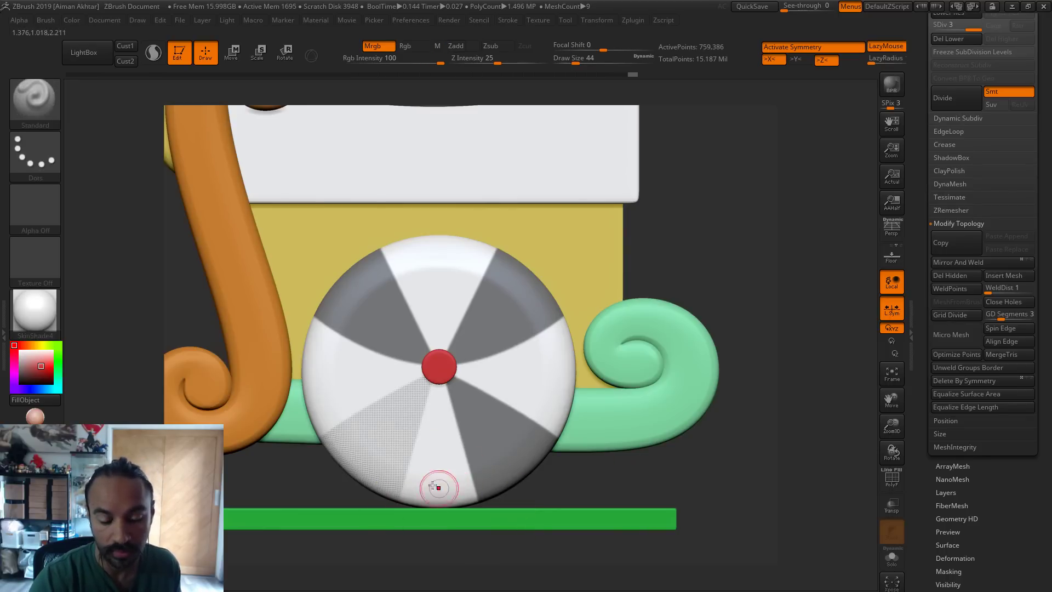
{"action": "left_click_drag", "start_coordinate": [652, 470], "coordinate": [654, 470]}
{"action": "left_click_drag", "start_coordinate": [466, 429], "coordinate": [469, 438], "text": "shift"}
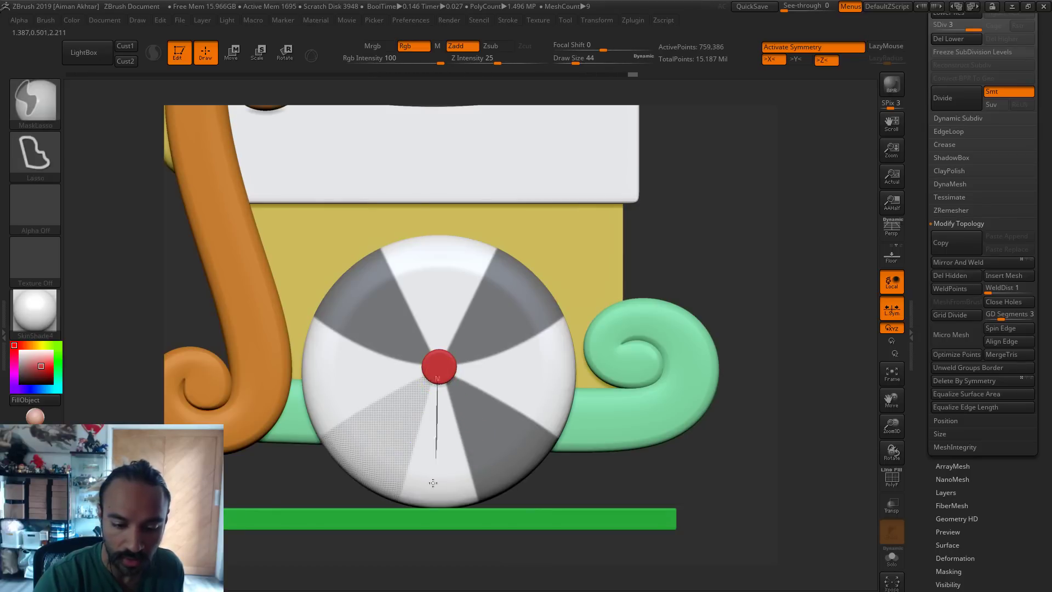
{"action": "mouse_move", "coordinate": [433, 482]}
{"action": "left_mouse_down", "text": "ctrl"}
{"action": "mouse_move", "coordinate": [406, 542]}
{"action": "mouse_move", "coordinate": [370, 544]}
{"action": "left_mouse_up", "text": "ctrl"}
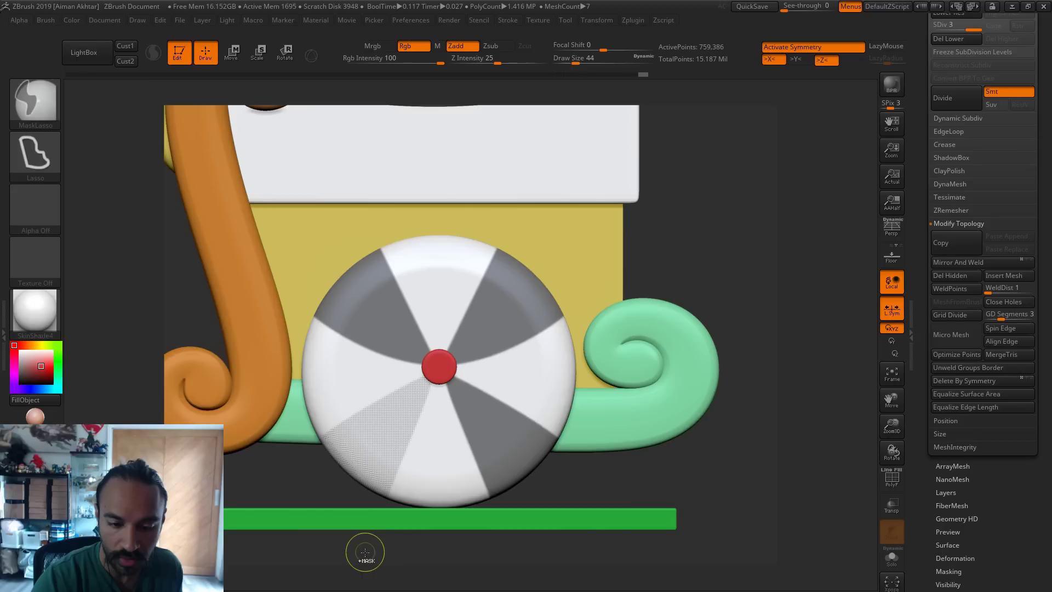
{"action": "key", "text": "ctrl+z"}
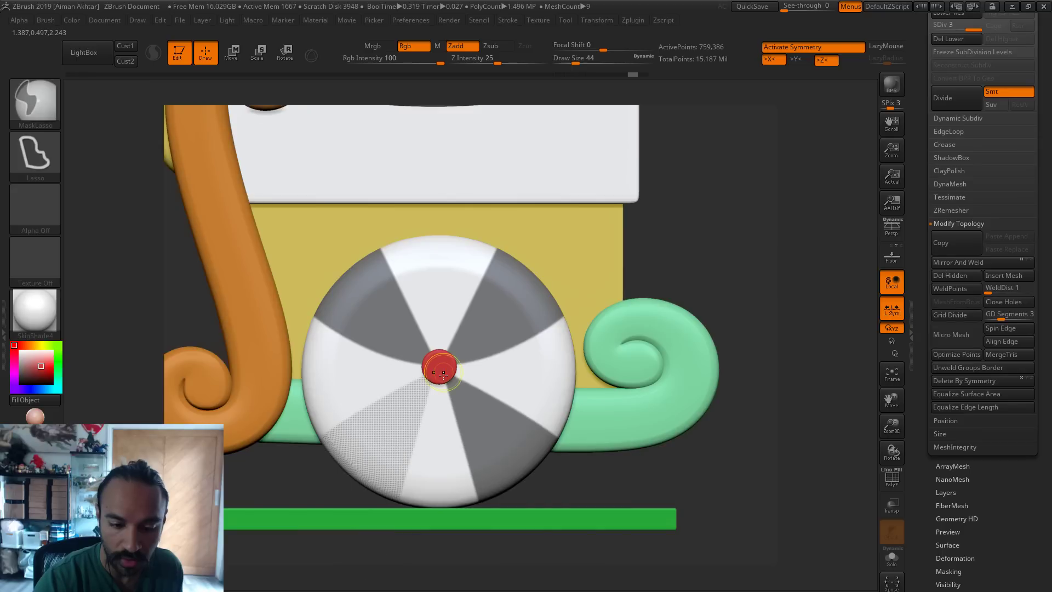
Widen the unmasked gap between the lower wedges and extend the masked wedges sideways to even out the side gaps
{"action": "mouse_move", "coordinate": [442, 374]}
{"action": "left_mouse_down", "text": "ctrl"}
{"action": "mouse_move", "coordinate": [366, 540]}
{"action": "mouse_move", "coordinate": [368, 558]}
{"action": "mouse_move", "coordinate": [346, 566]}
{"action": "left_mouse_up", "text": "ctrl"}
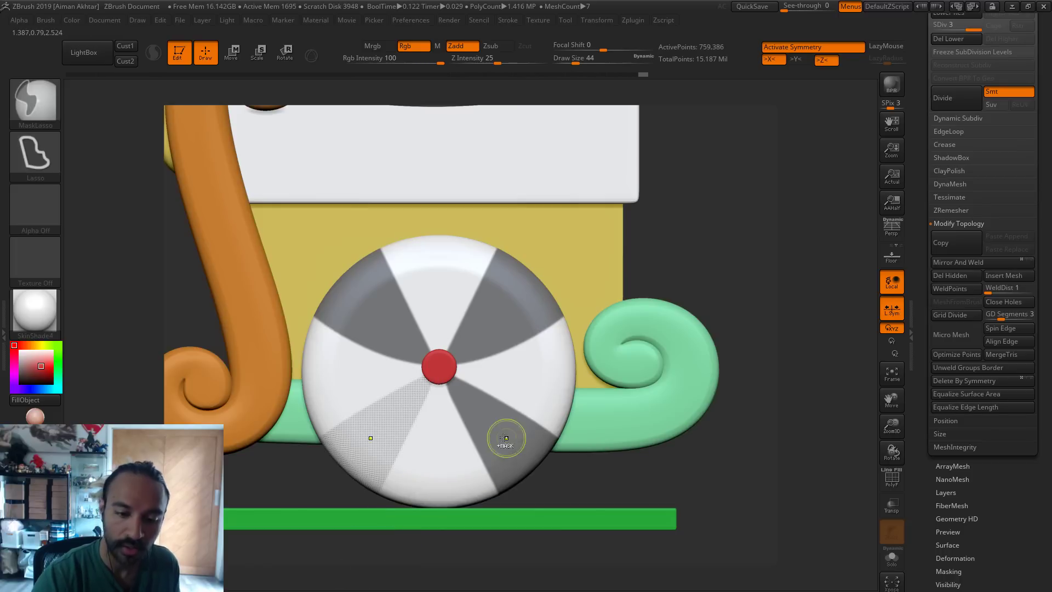
{"action": "mouse_move", "coordinate": [438, 374]}
{"action": "left_mouse_down", "text": "ctrl"}
{"action": "mouse_move", "coordinate": [433, 504]}
{"action": "mouse_move", "coordinate": [352, 548]}
{"action": "left_mouse_up", "text": "ctrl"}
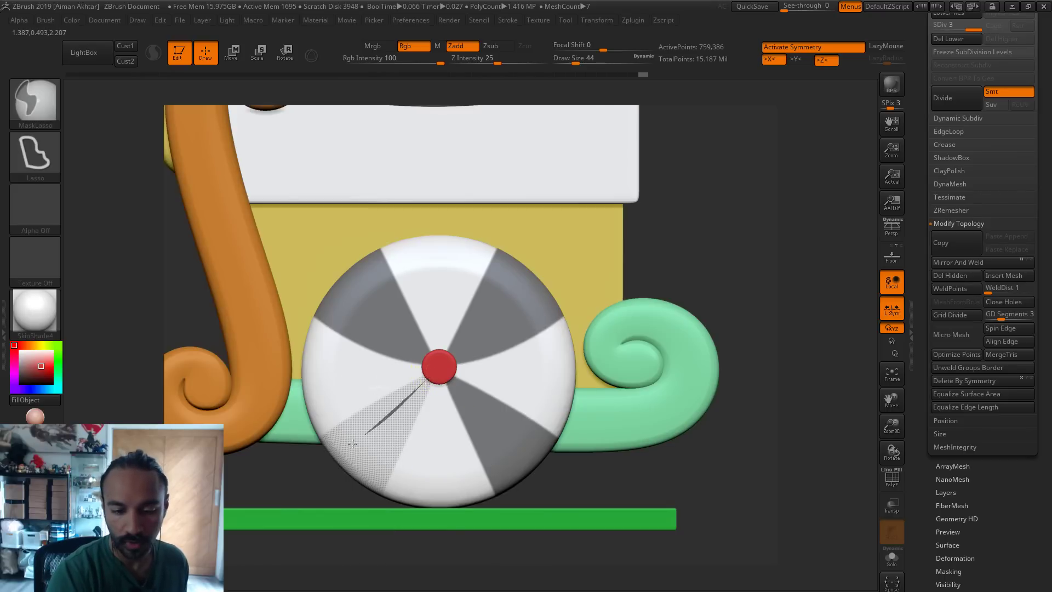
{"action": "mouse_move", "coordinate": [352, 443]}
{"action": "left_mouse_down", "text": "ctrl"}
{"action": "mouse_move", "coordinate": [256, 458]}
{"action": "mouse_move", "coordinate": [257, 436]}
{"action": "left_mouse_up", "text": "ctrl"}
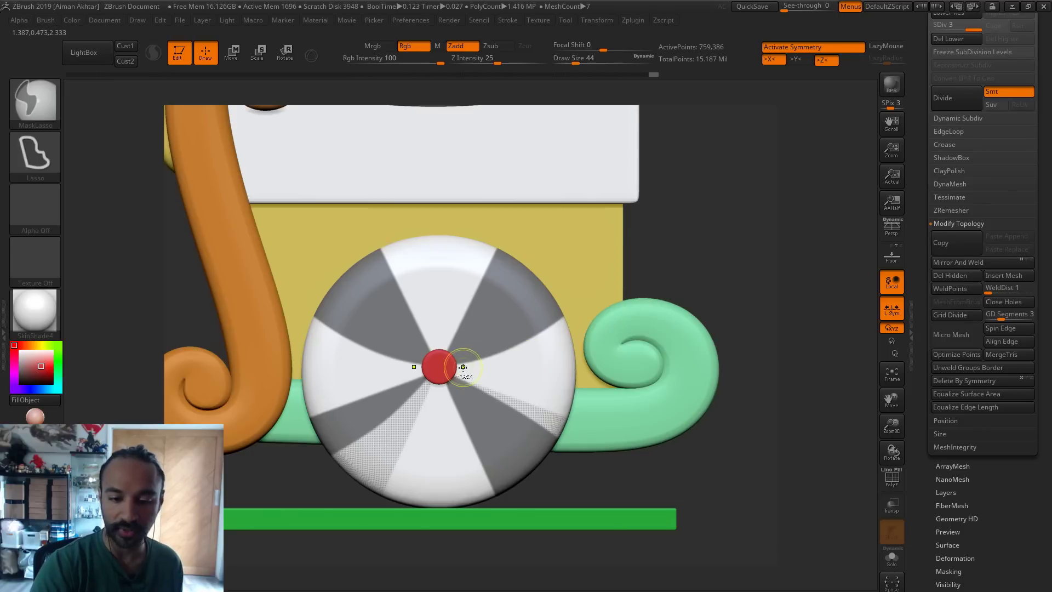
{"action": "left_click_drag", "start_coordinate": [448, 364], "coordinate": [648, 324], "text": "ctrl"}
{"action": "left_click", "coordinate": [737, 269], "text": "ctrl"}
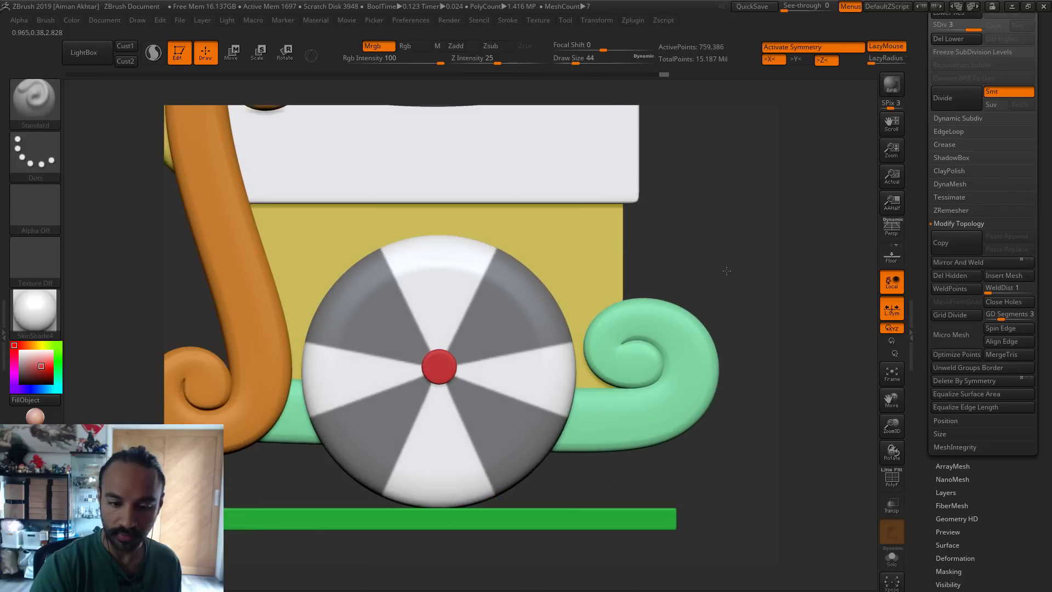
{"action": "key", "text": "ctrl+z"}
{"action": "left_click_drag", "start_coordinate": [588, 329], "coordinate": [443, 366], "text": "ctrl"}
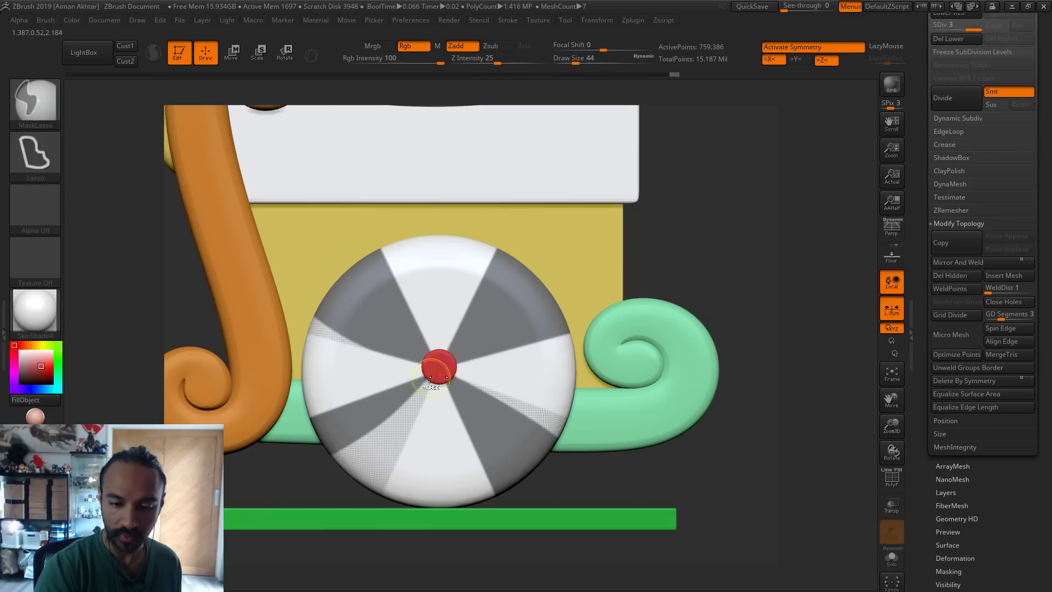
Isolate the wheel, invert its mask, and fill the exposed wedges with red (213, 55, 55)
{"action": "mouse_move", "coordinate": [717, 236]}
{"action": "left_mouse_down"}
{"action": "mouse_move", "coordinate": [739, 264]}
{"action": "mouse_move", "coordinate": [726, 289]}
{"action": "left_mouse_up"}
{"action": "left_click", "coordinate": [892, 558]}
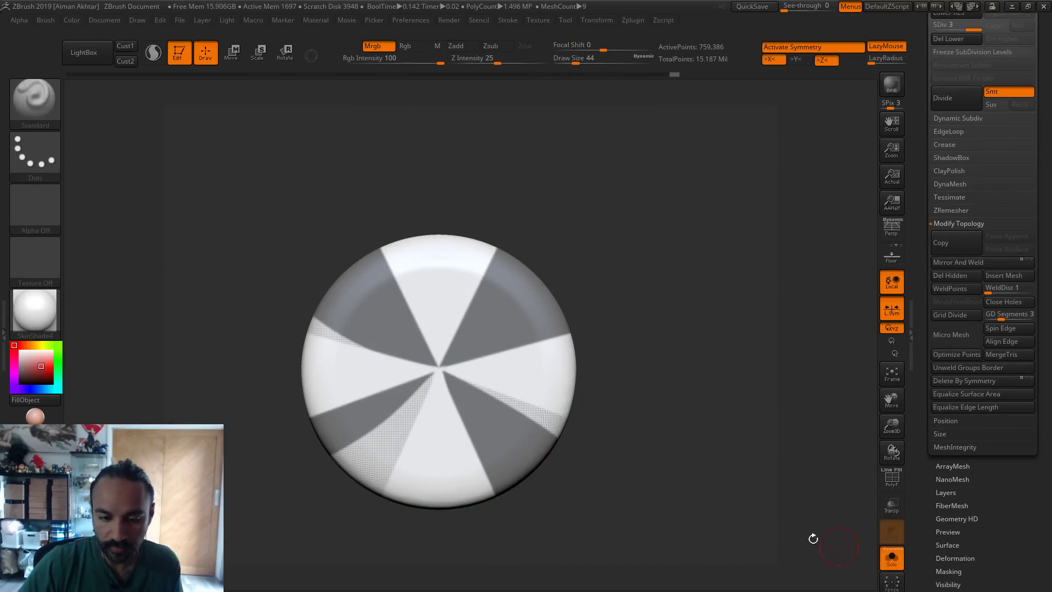
{"action": "left_click_drag", "start_coordinate": [639, 414], "coordinate": [596, 435]}
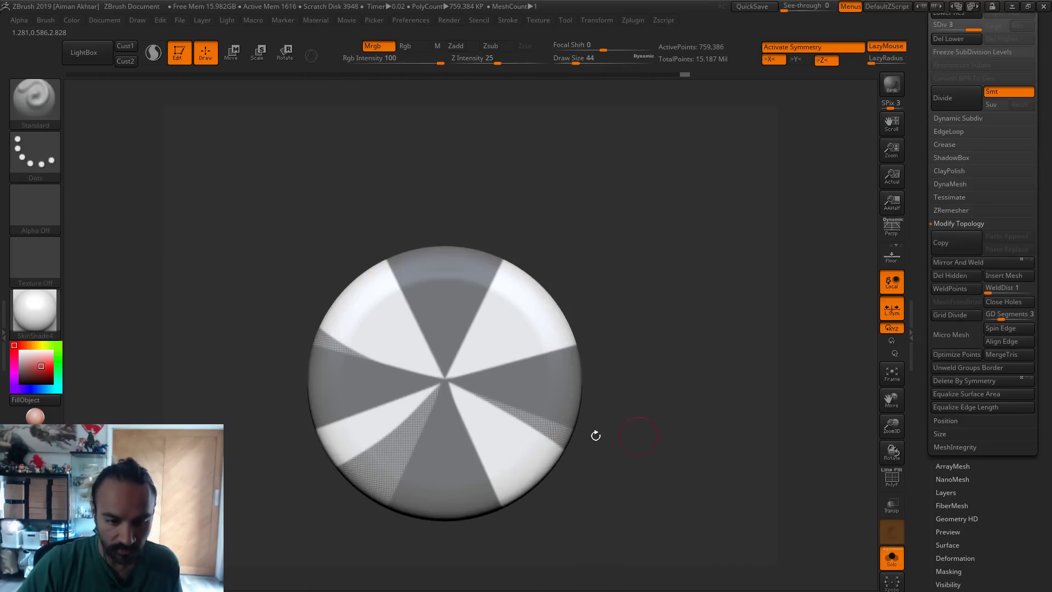
{"action": "left_click", "coordinate": [892, 558]}
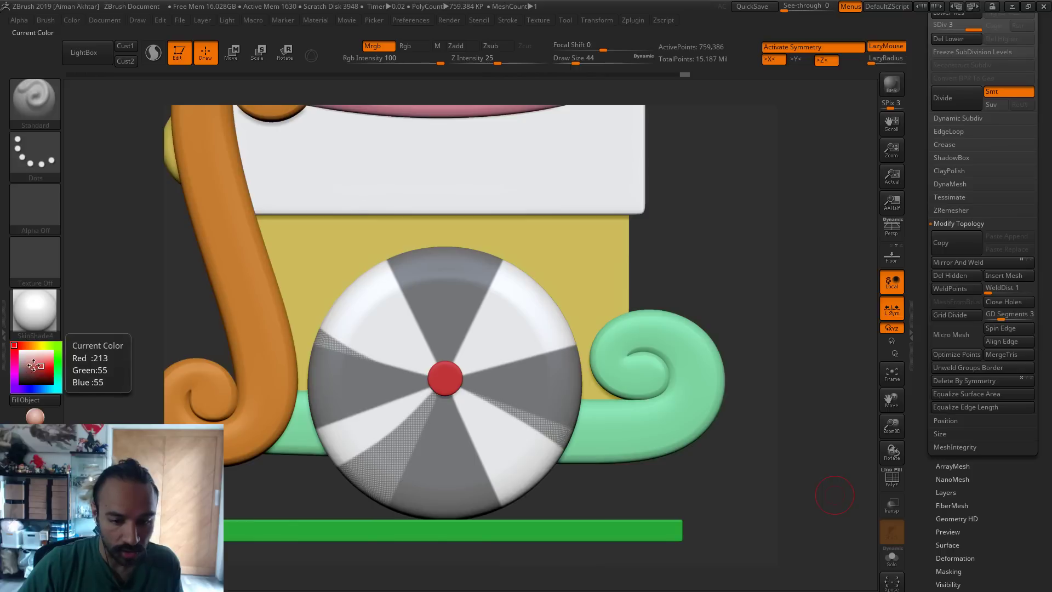
{"action": "left_click", "coordinate": [892, 560]}
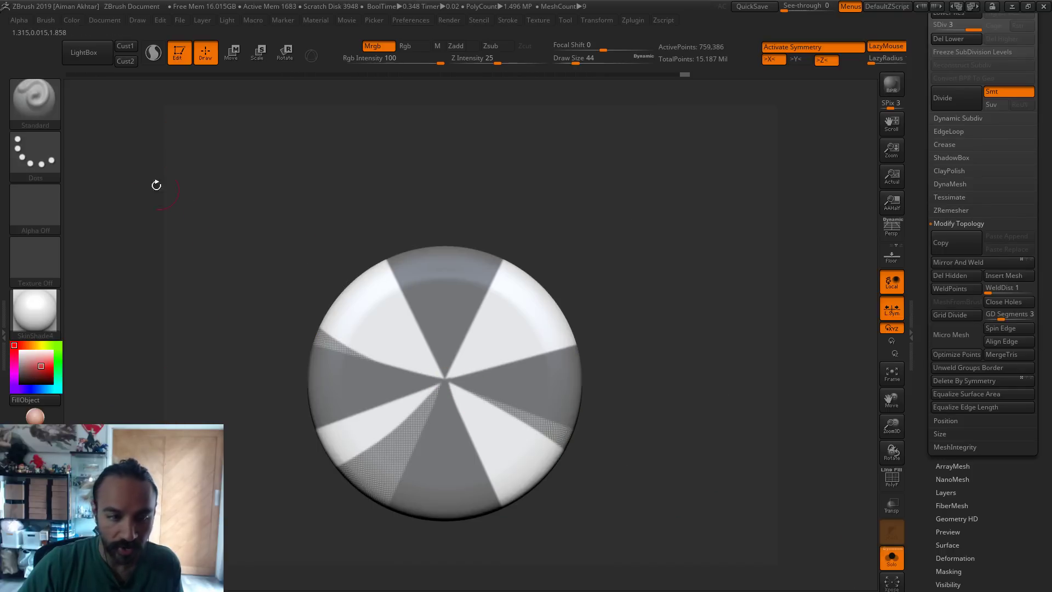
{"action": "left_click", "coordinate": [74, 18]}
{"action": "left_click", "coordinate": [122, 263]}
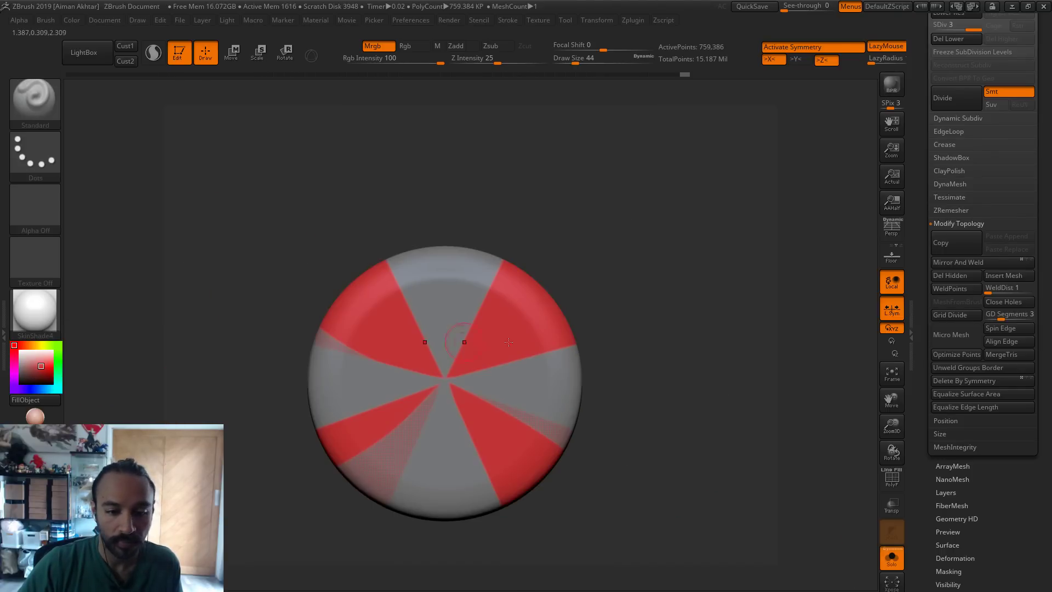
Clear the mask to inspect the red stripes along the wheel's full width, and undo the clearing
{"action": "key", "text": "ctrl"}
{"action": "mouse_move", "coordinate": [654, 340]}
{"action": "left_mouse_down", "text": "ctrl"}
{"action": "mouse_move", "coordinate": [712, 407]}
{"action": "mouse_move", "coordinate": [721, 480]}
{"action": "mouse_move", "coordinate": [710, 502]}
{"action": "mouse_move", "coordinate": [481, 517]}
{"action": "mouse_move", "coordinate": [579, 518]}
{"action": "mouse_move", "coordinate": [587, 470]}
{"action": "mouse_move", "coordinate": [601, 486]}
{"action": "mouse_move", "coordinate": [533, 498]}
{"action": "mouse_move", "coordinate": [540, 505]}
{"action": "mouse_move", "coordinate": [534, 491]}
{"action": "left_mouse_up", "text": "ctrl"}
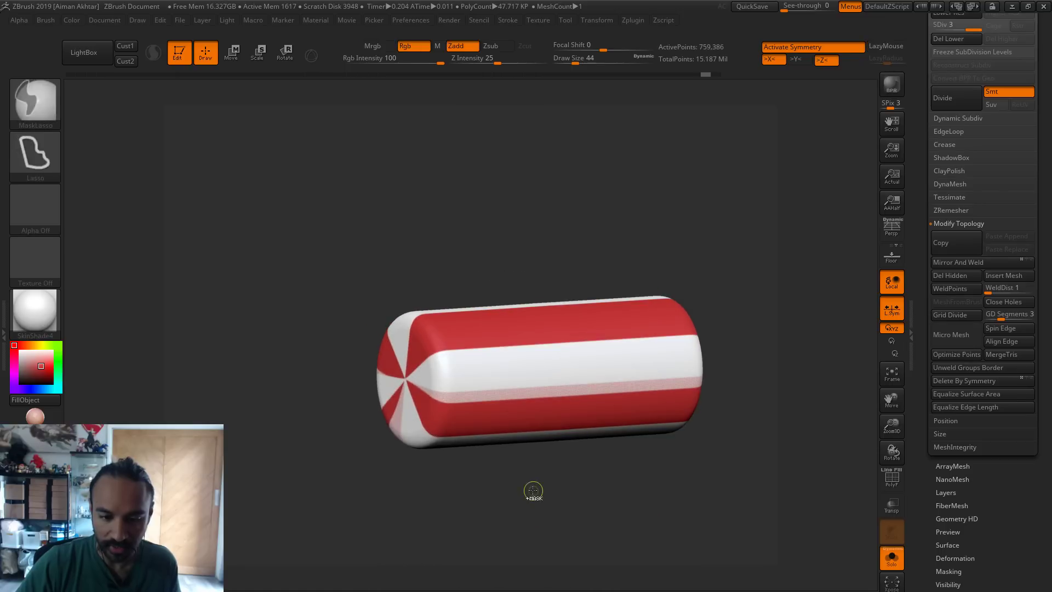
{"action": "key", "text": "ctrl+z"}
{"action": "left_click_drag", "start_coordinate": [549, 538], "coordinate": [630, 511]}
Invert the mask, try filling the white wedges with red, and undo that fill
{"action": "left_click", "coordinate": [567, 512], "text": "ctrl"}
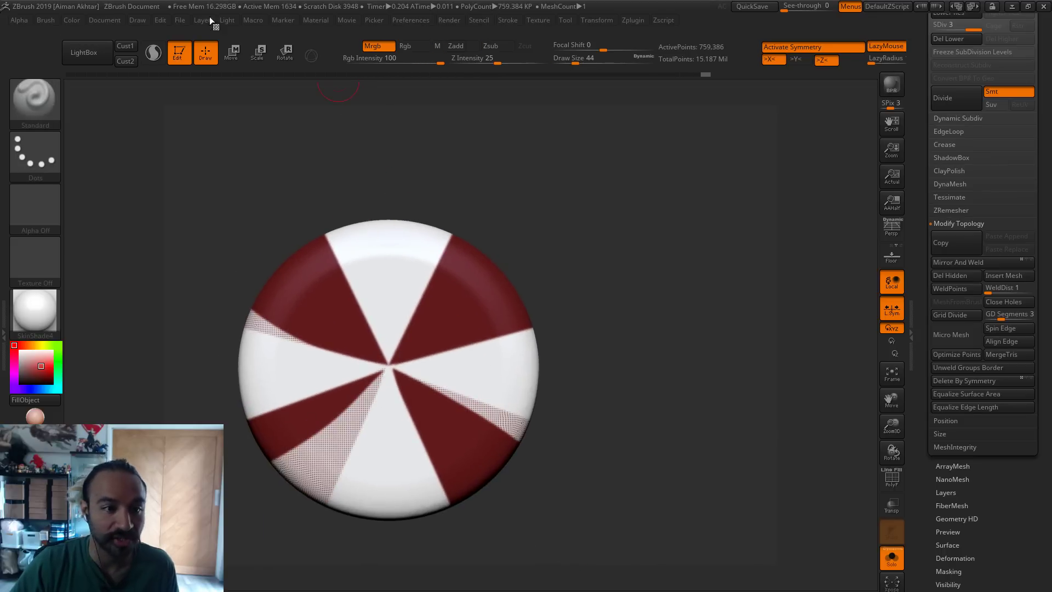
{"action": "left_click", "coordinate": [79, 21]}
{"action": "left_click", "coordinate": [105, 258]}
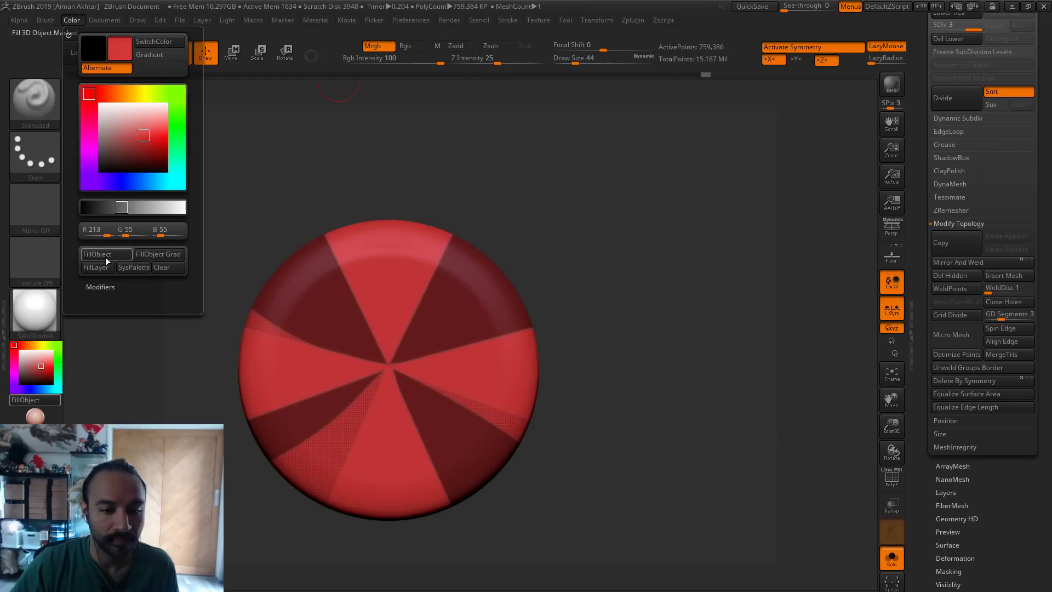
{"action": "key", "text": "ctrl"}
{"action": "key", "text": "ctrl+z"}
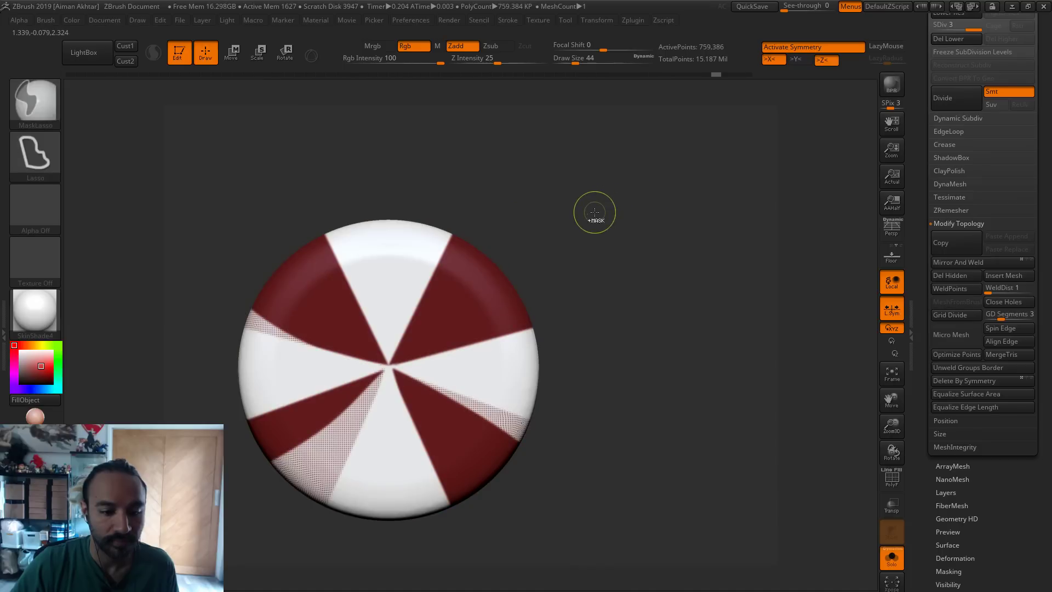
Invert the mask again, refill the exposed wedges with red (213, 55, 55), and show the wheel unmasked with the whole carriage
{"action": "left_click_drag", "start_coordinate": [594, 212], "coordinate": [587, 211], "text": "ctrl"}
{"action": "left_click", "coordinate": [64, 18]}
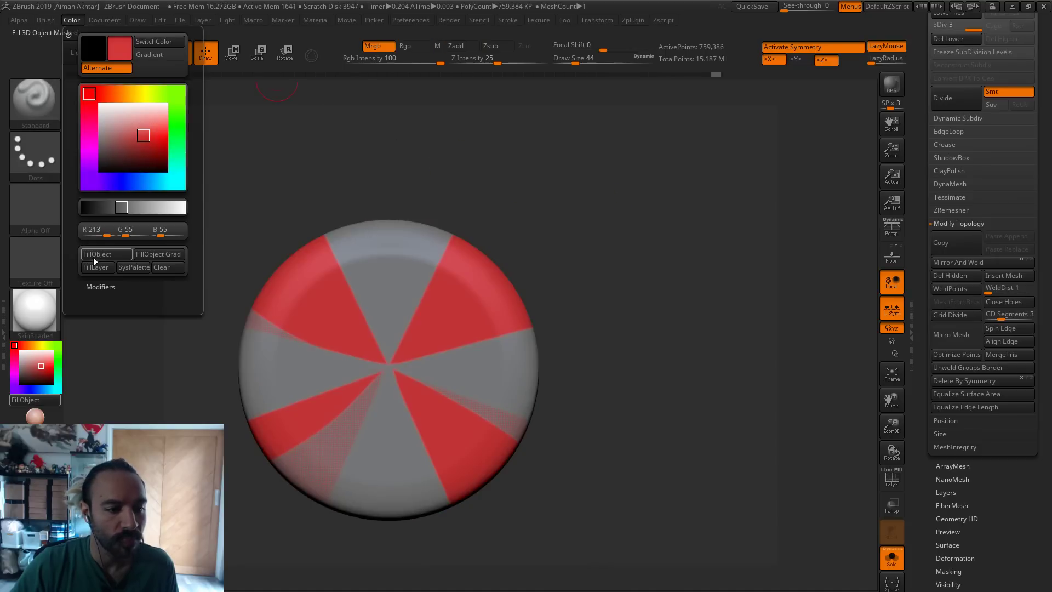
{"action": "key", "text": "ctrl"}
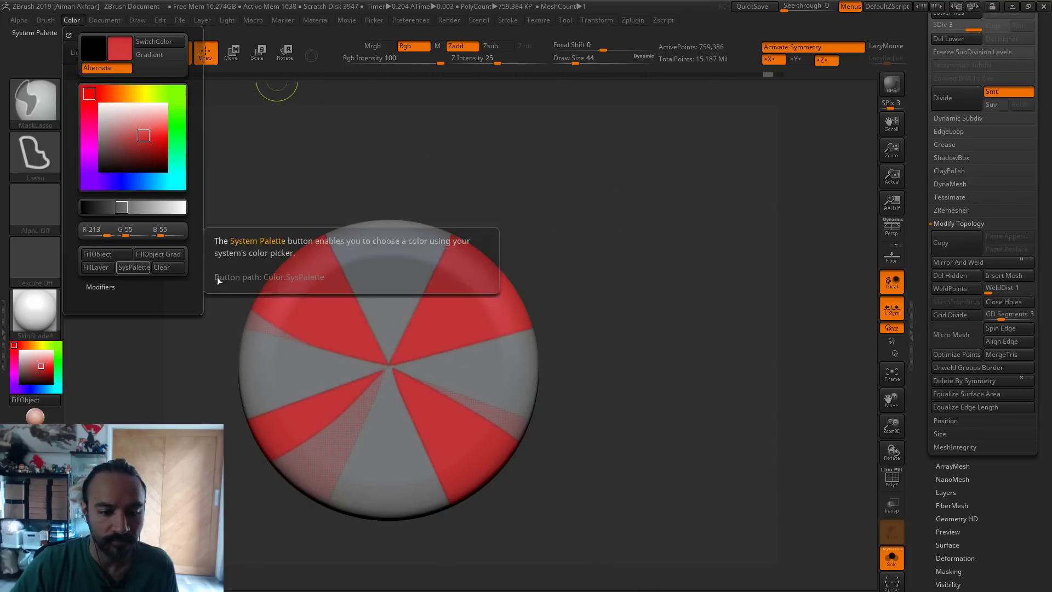
{"action": "left_click", "coordinate": [892, 558]}
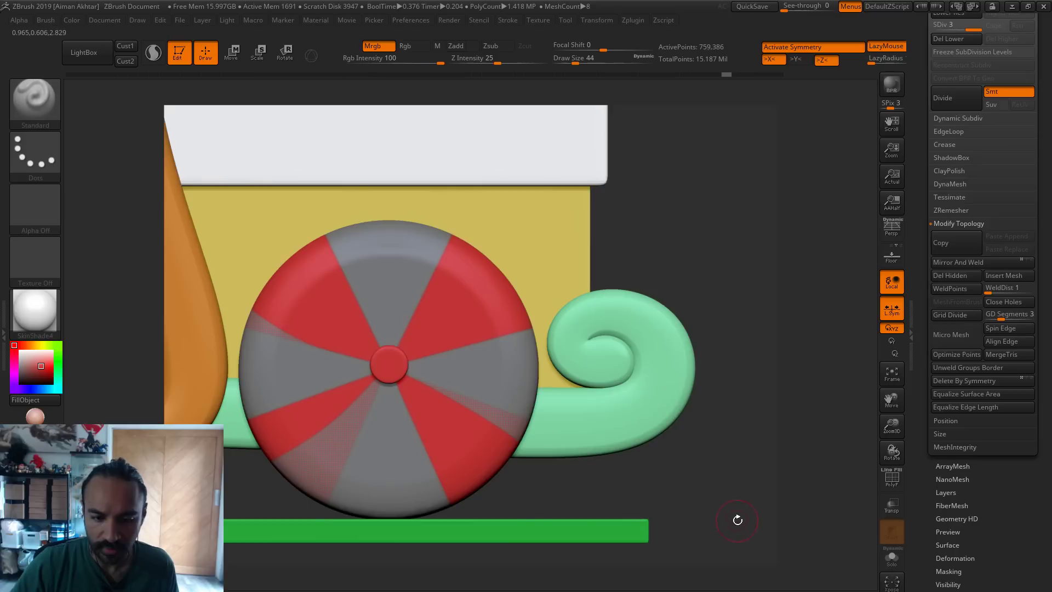
{"action": "left_click_drag", "start_coordinate": [737, 521], "coordinate": [424, 375], "text": "alt"}
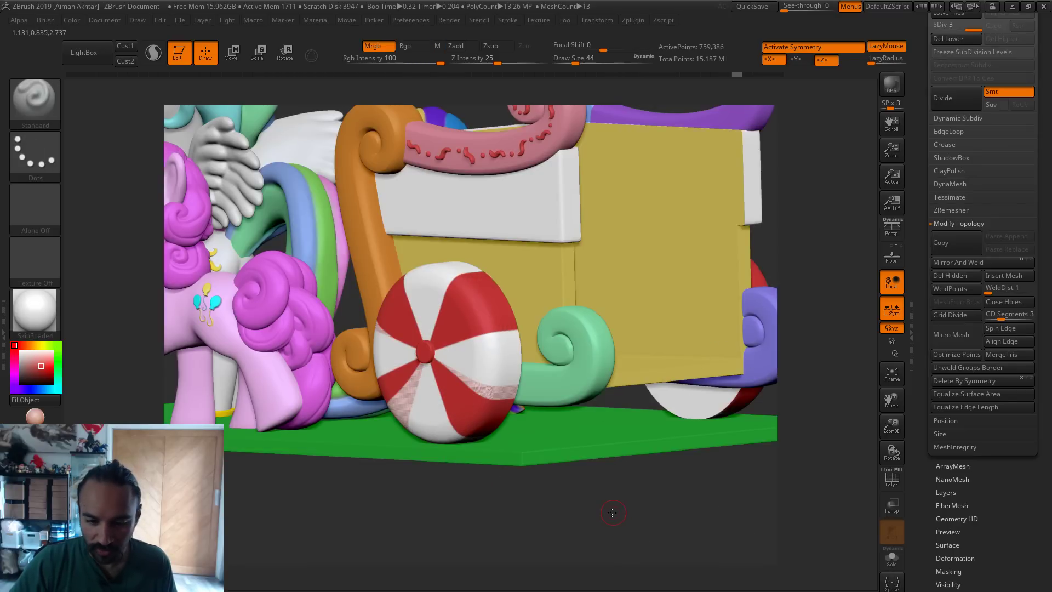
Try placing PM3D_Cube3D2_2 above the wheel cylinder in the subtool order, and check the effect on the wheel
{"action": "mouse_move", "coordinate": [612, 513]}
{"action": "left_mouse_down"}
{"action": "mouse_move", "coordinate": [601, 514]}
{"action": "mouse_move", "coordinate": [623, 512]}
{"action": "left_mouse_up"}
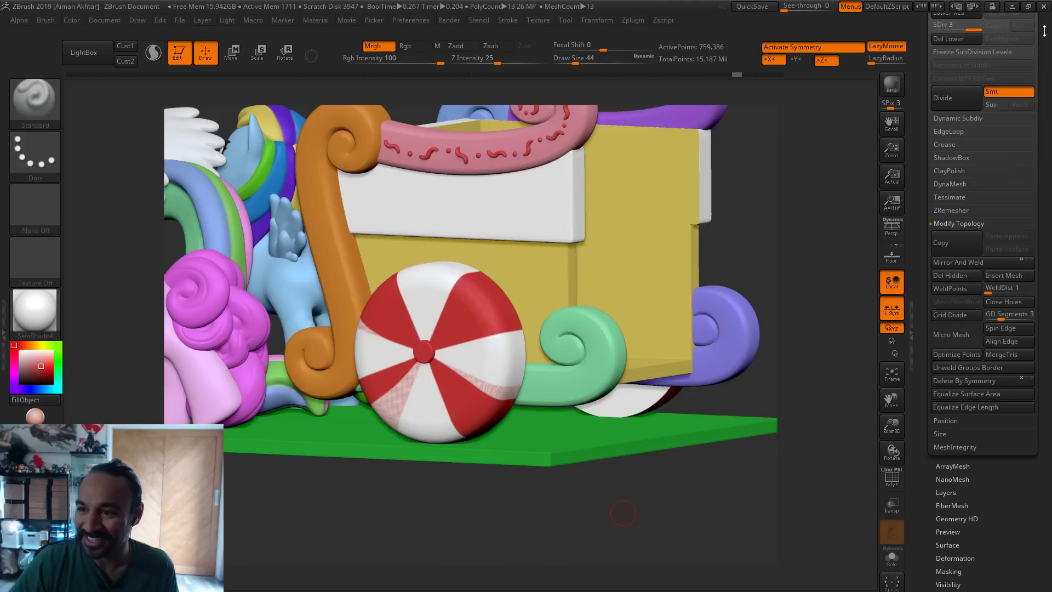
{"action": "left_click_drag", "start_coordinate": [1044, 30], "coordinate": [1044, 329]}
{"action": "left_click", "coordinate": [981, 258]}
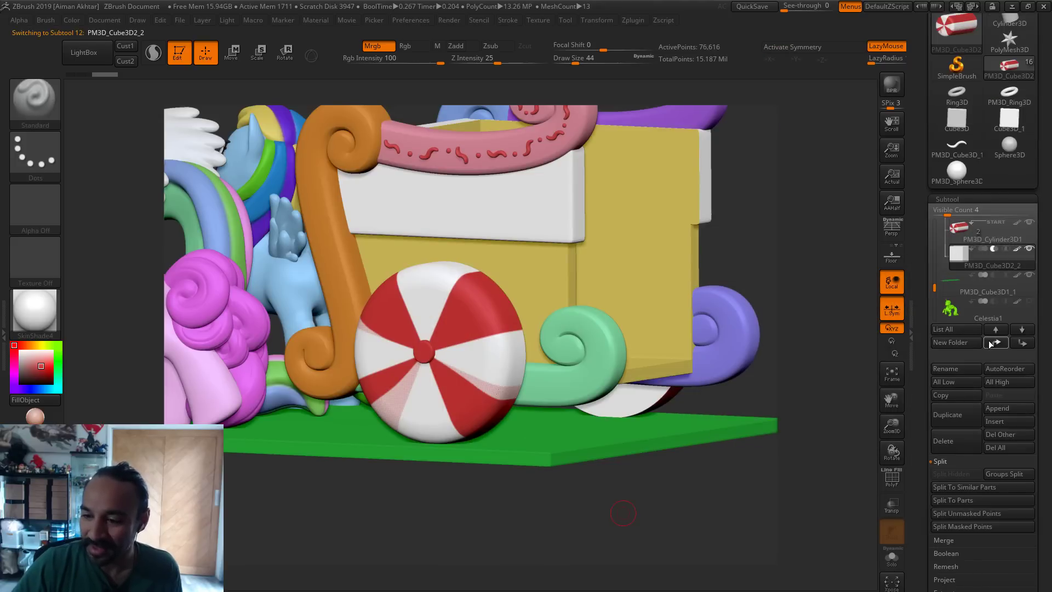
{"action": "left_click", "coordinate": [988, 340]}
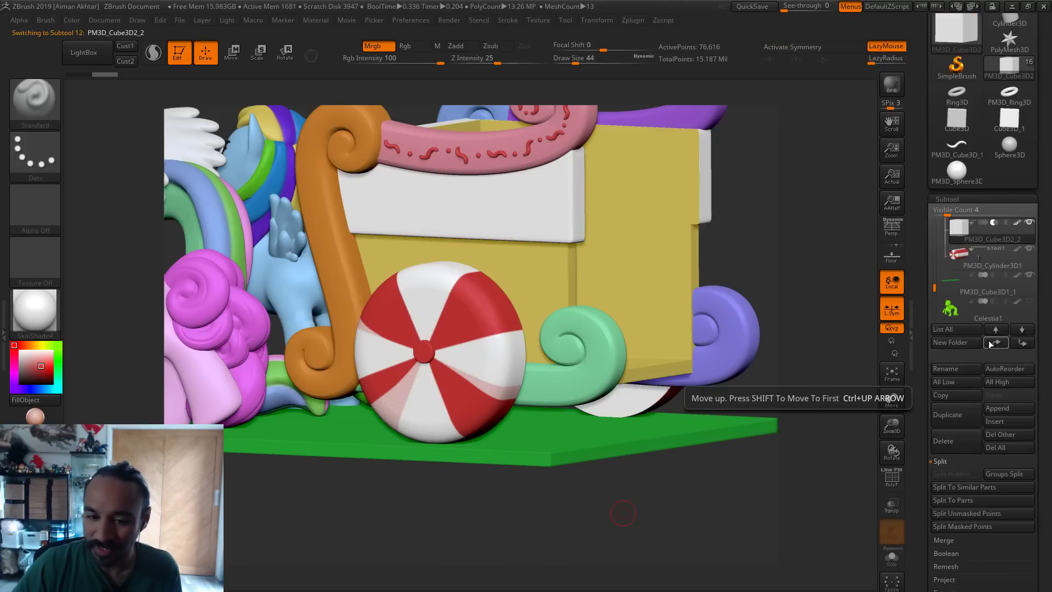
{"action": "left_click", "coordinate": [962, 262]}
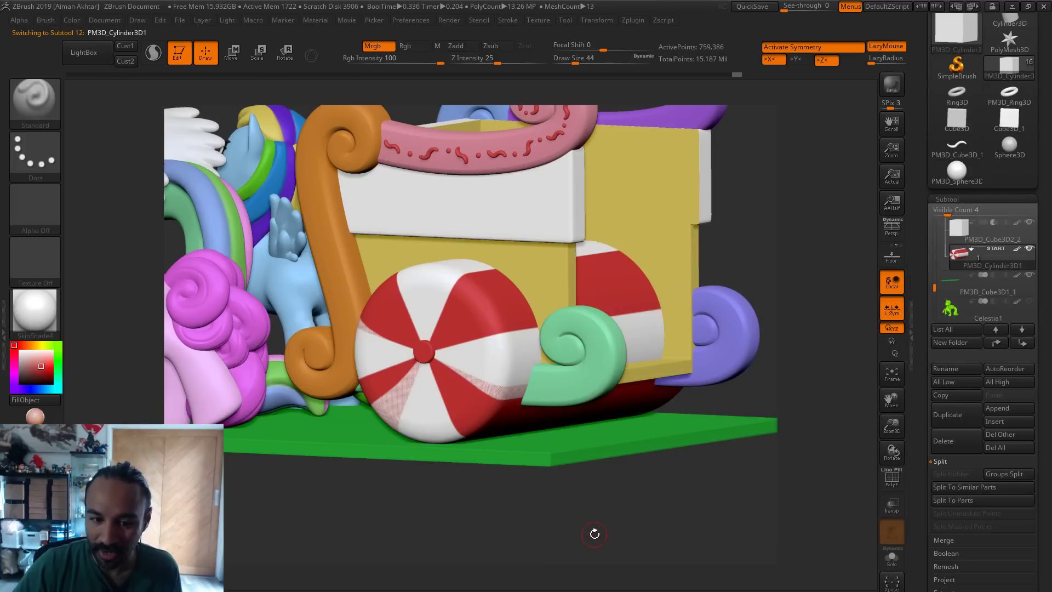
{"action": "left_click_drag", "start_coordinate": [594, 534], "coordinate": [614, 532], "text": "shift"}
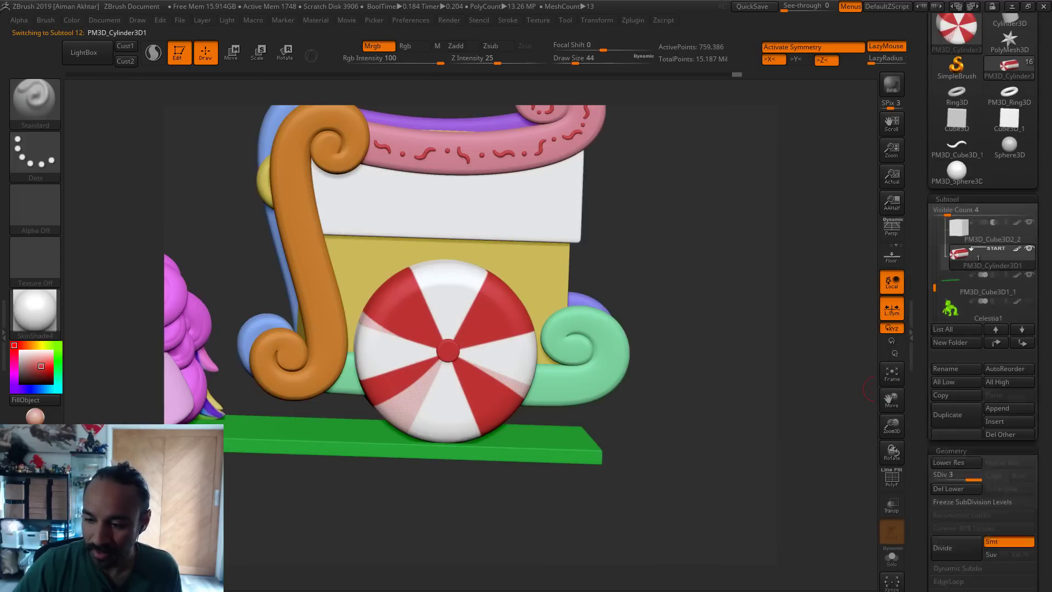
Restore PM3D_Cube3D2_2 below the wheel cylinder in the subtool order, and reselect the wheel in a side view
{"action": "left_click", "coordinate": [947, 199]}
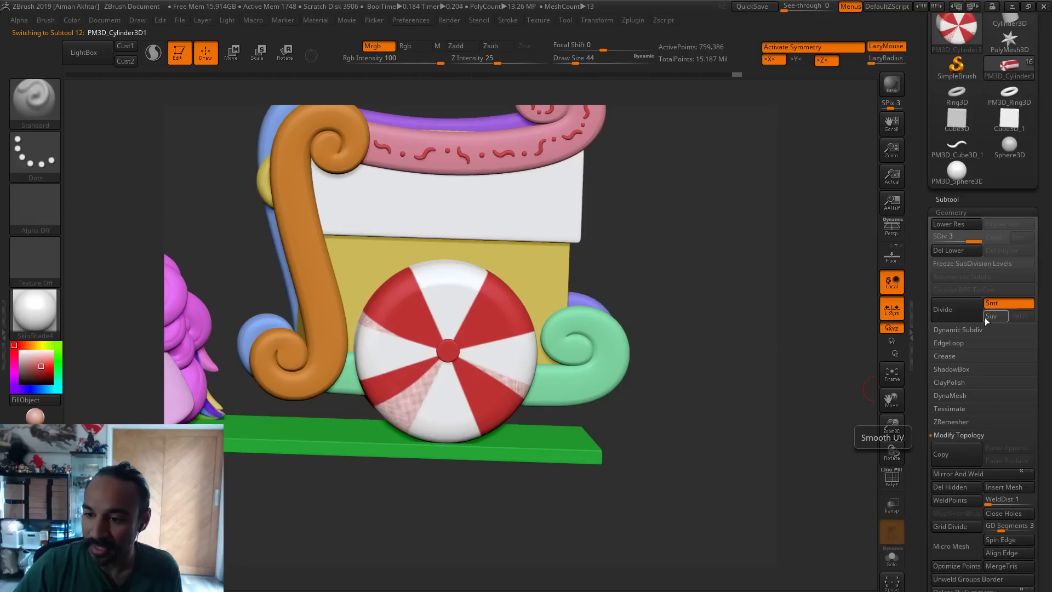
{"action": "left_click", "coordinate": [956, 251]}
{"action": "left_click_drag", "start_coordinate": [703, 483], "coordinate": [674, 488]}
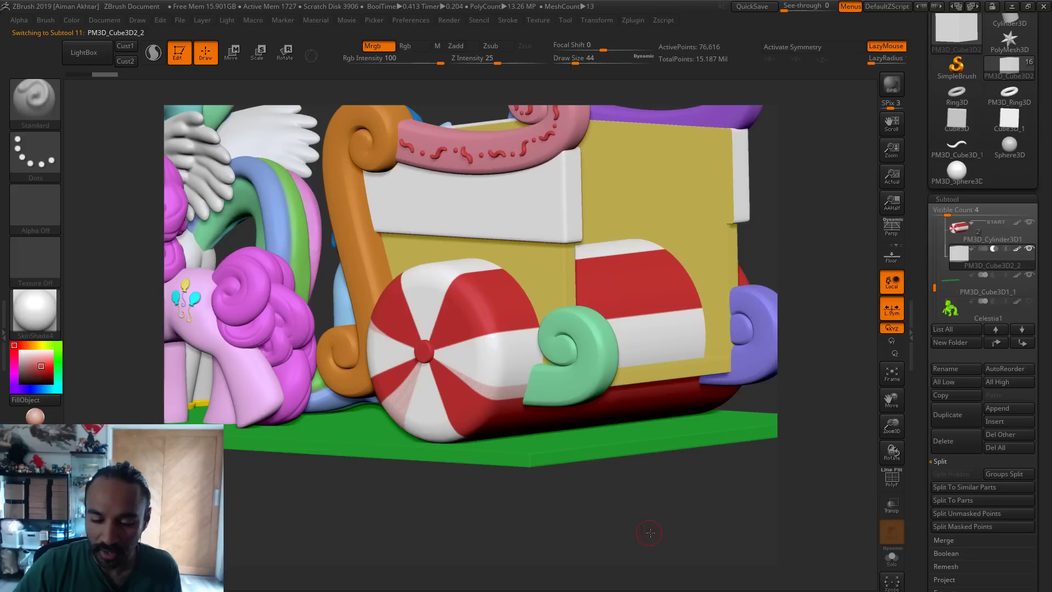
{"action": "left_click_drag", "start_coordinate": [650, 531], "coordinate": [696, 531]}
{"action": "left_click", "coordinate": [498, 378], "text": "alt"}
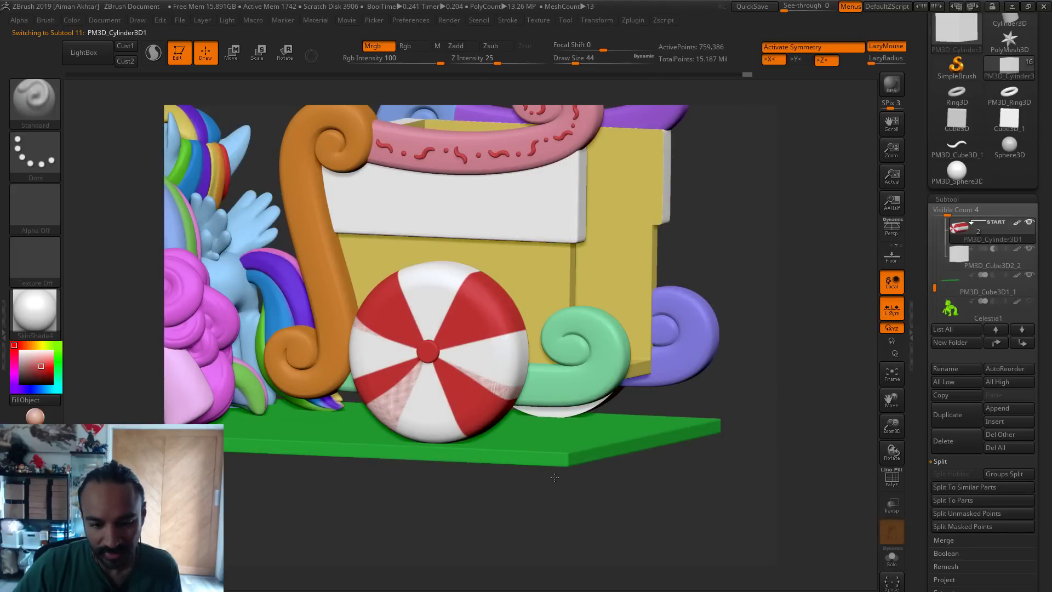
{"action": "left_click_drag", "start_coordinate": [554, 477], "coordinate": [749, 542], "text": "shift"}
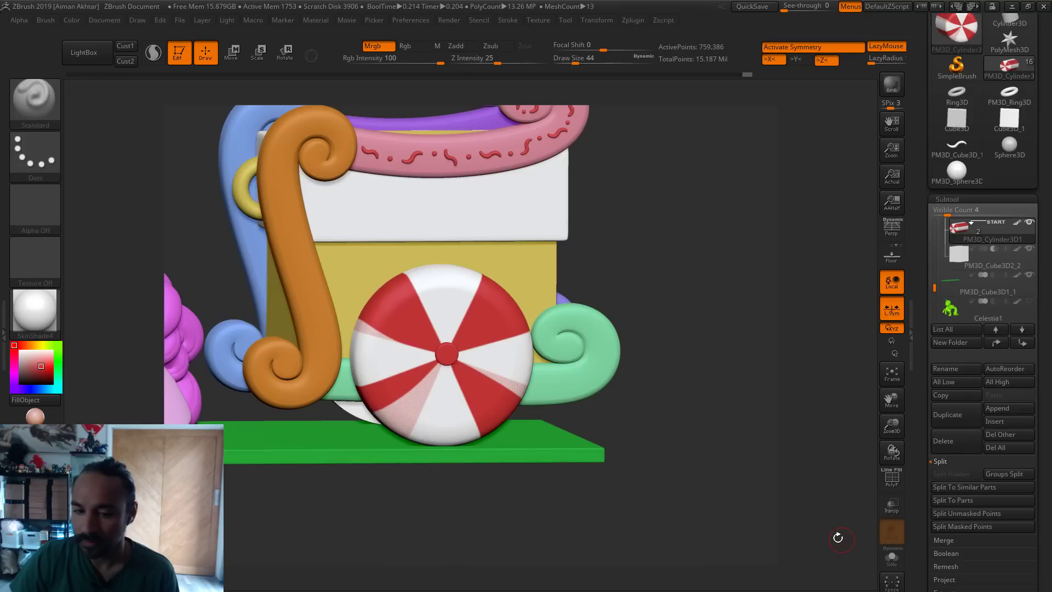
{"action": "left_click_drag", "start_coordinate": [838, 538], "coordinate": [822, 553]}
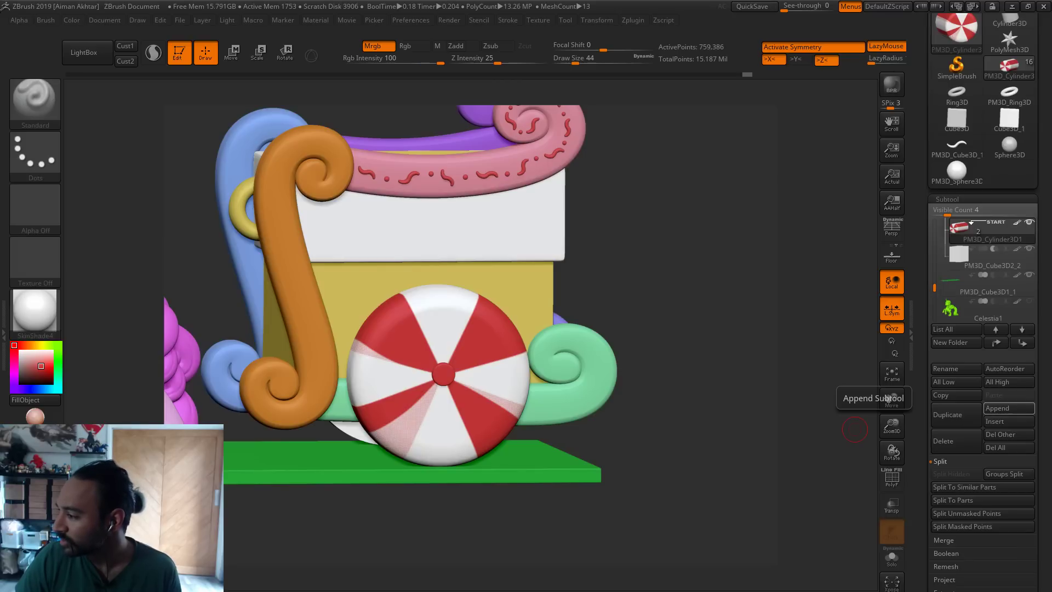
Switch to the browser's Facebook photo viewer and compare the winged pony's foam sculpture with its coloured renders
{"action": "key", "text": "alt+Tab"}
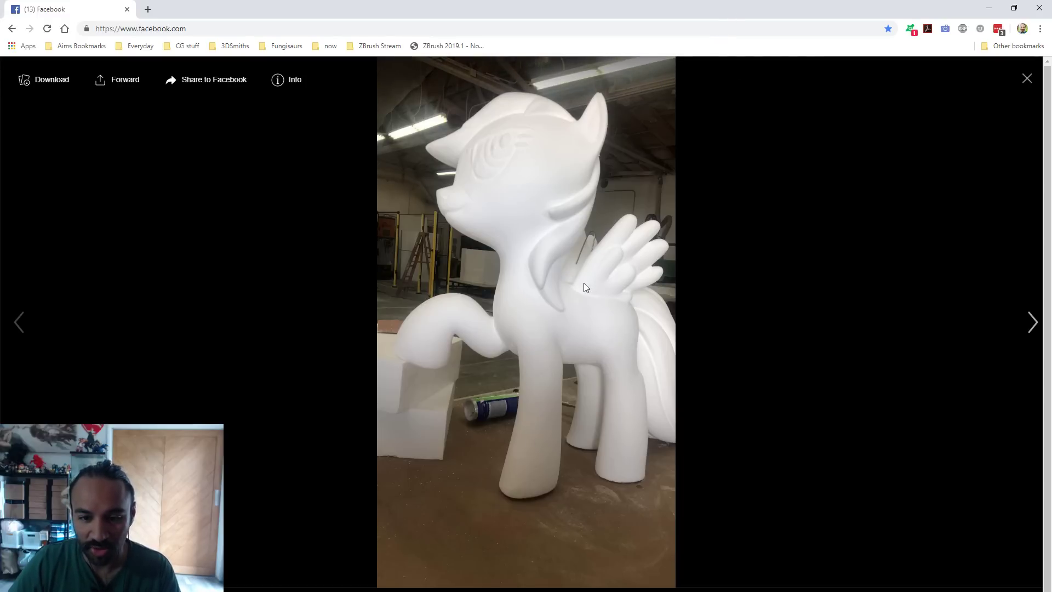
{"action": "left_click", "coordinate": [514, 425]}
{"action": "left_click", "coordinate": [514, 424]}
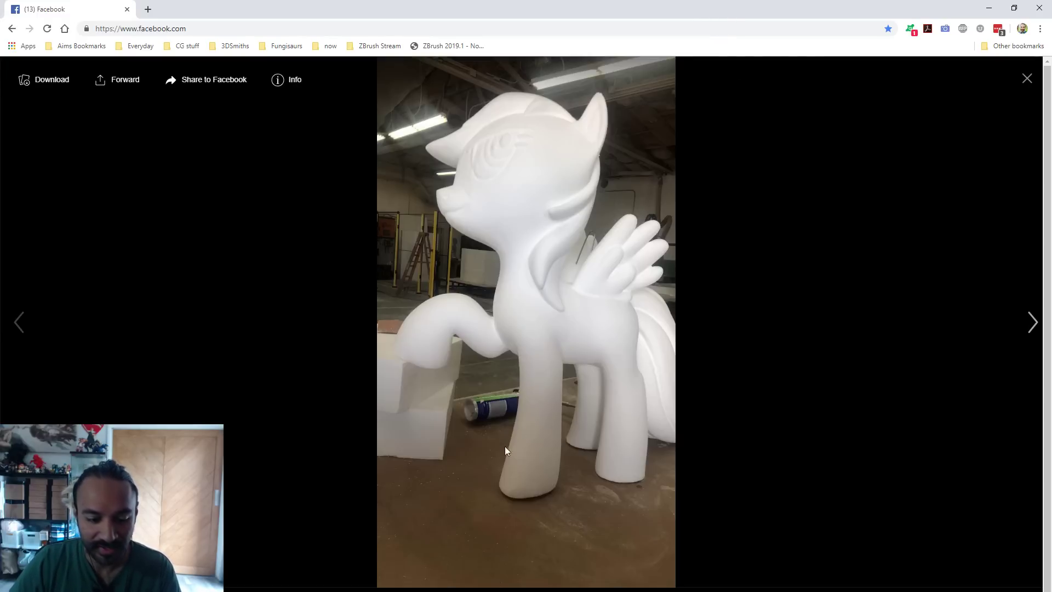
{"action": "left_click", "coordinate": [504, 446]}
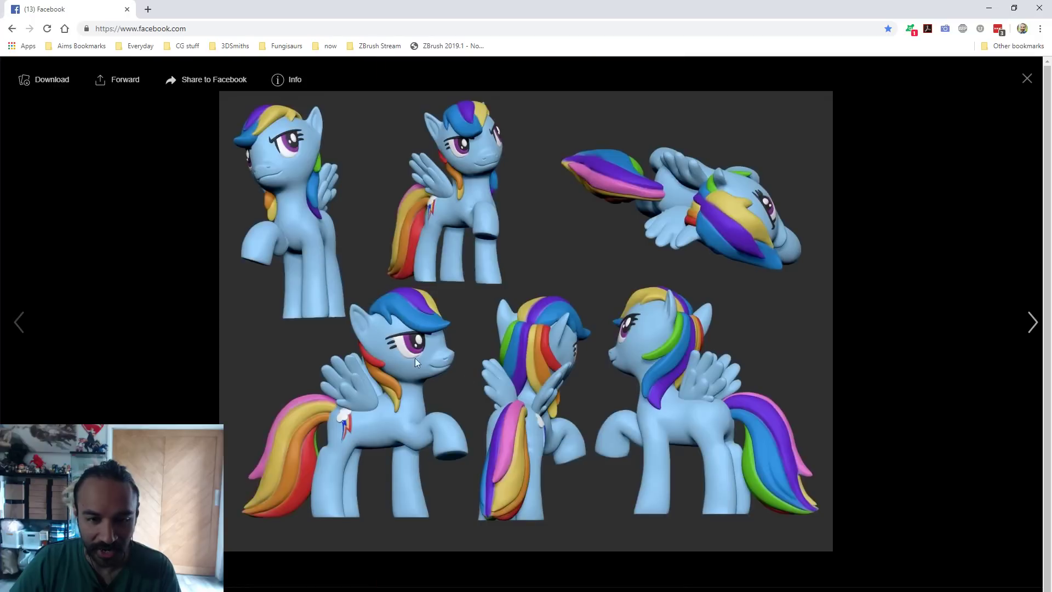
{"action": "left_click", "coordinate": [352, 429]}
{"action": "left_click", "coordinate": [802, 409]}
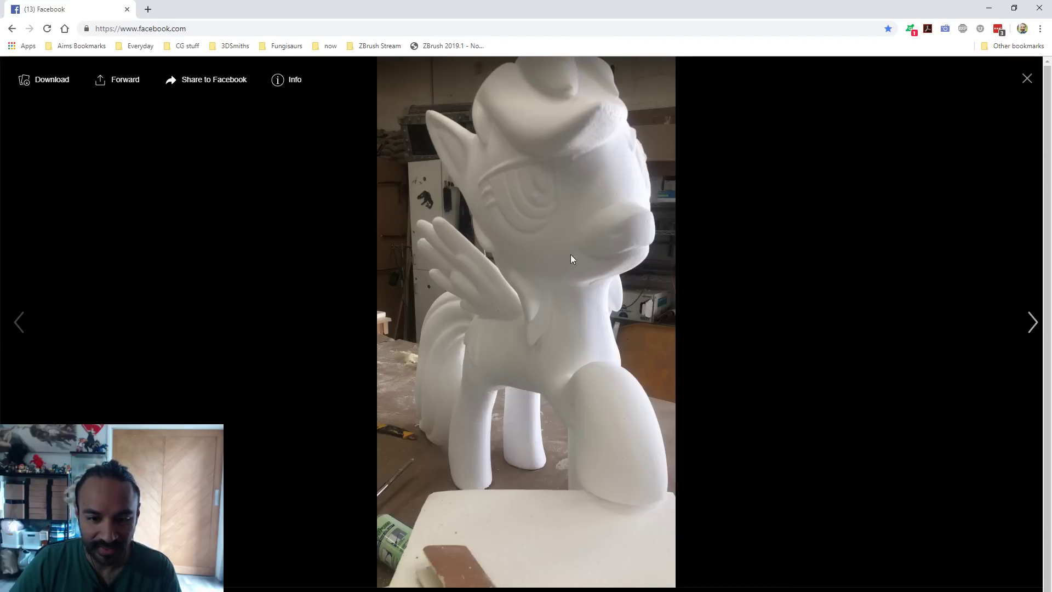
Look through the photos of the robot-carved unicorn and winged pony sculptures, and return to ZBrush
{"action": "left_click", "coordinate": [616, 368]}
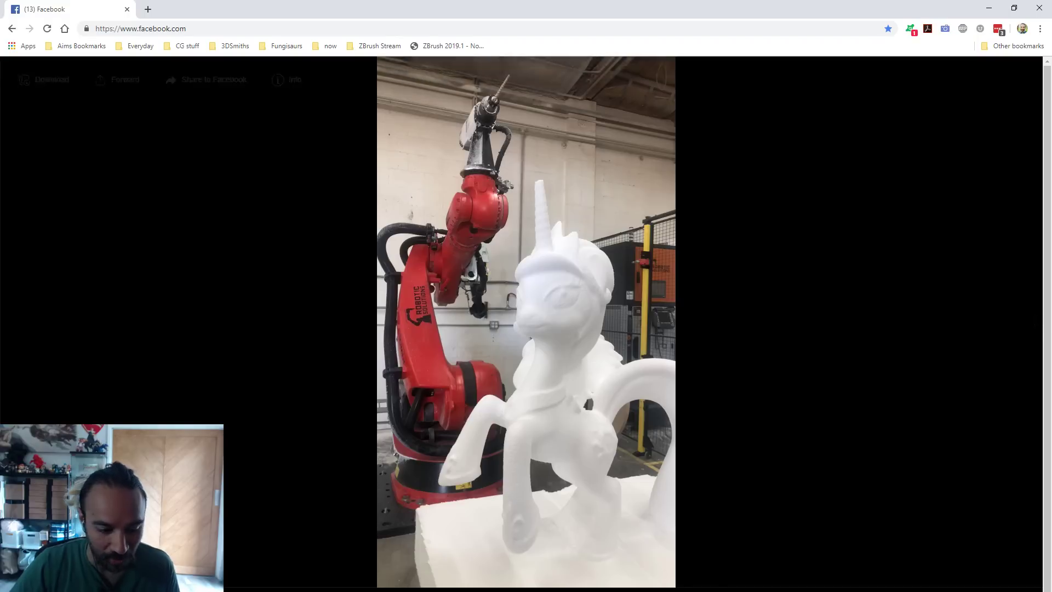
{"action": "left_click", "coordinate": [590, 173]}
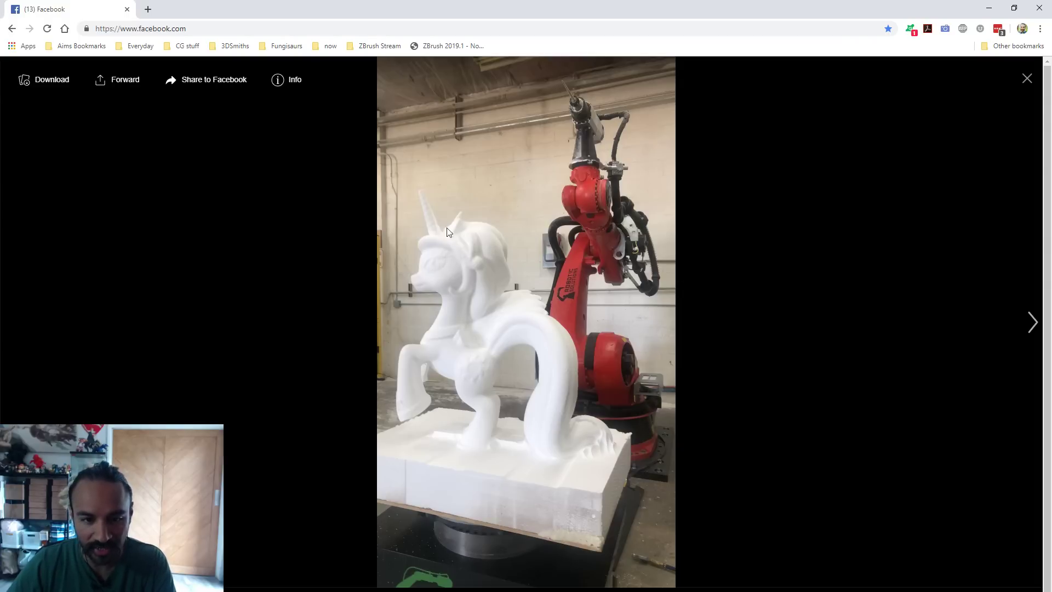
{"action": "left_click", "coordinate": [474, 259]}
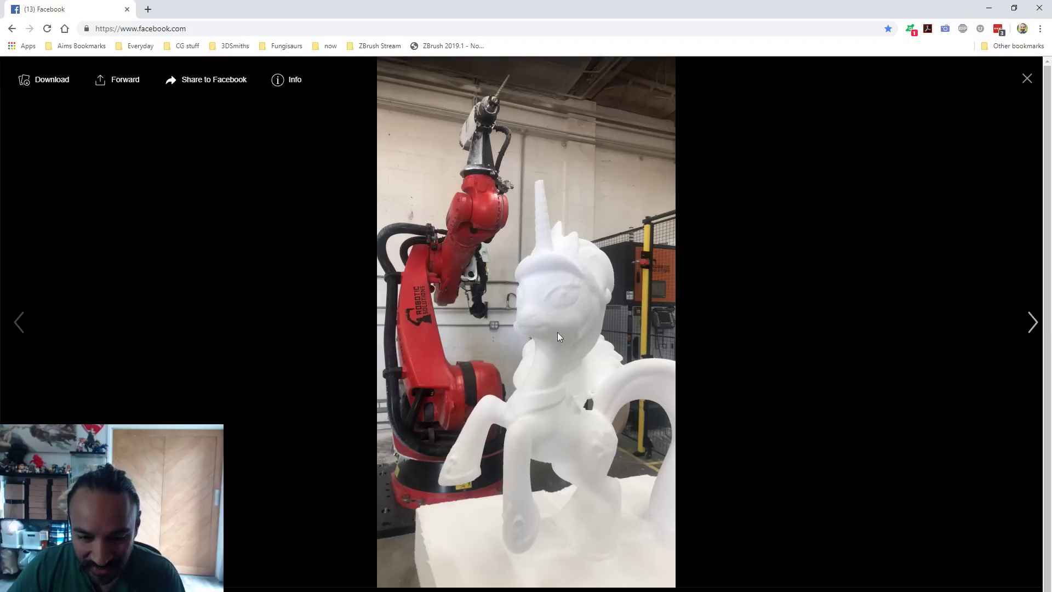
{"action": "left_click", "coordinate": [514, 126]}
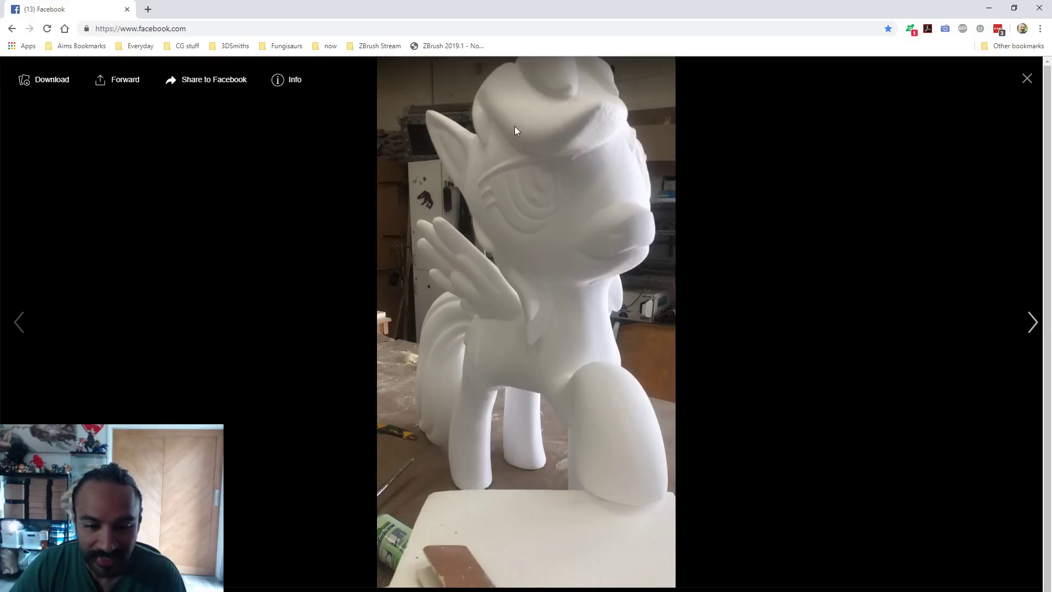
{"action": "left_click", "coordinate": [613, 196]}
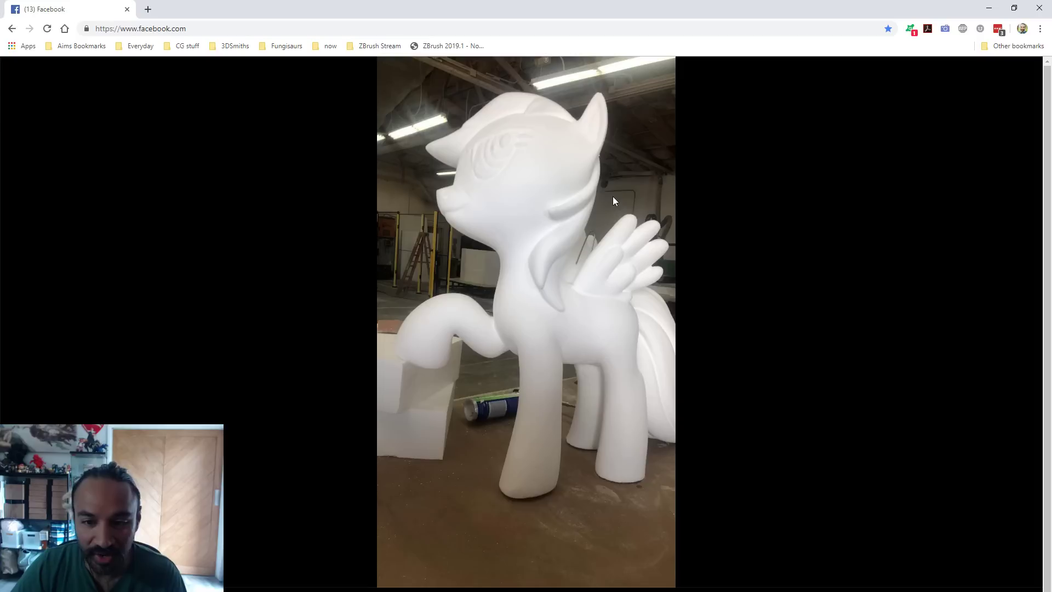
{"action": "left_click", "coordinate": [520, 370]}
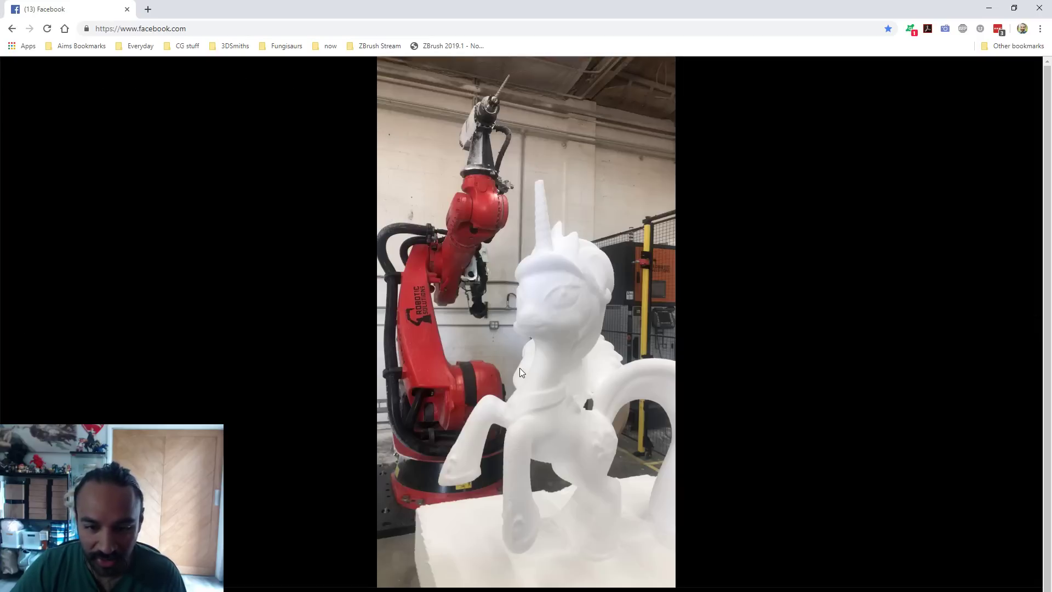
{"action": "left_click", "coordinate": [519, 367]}
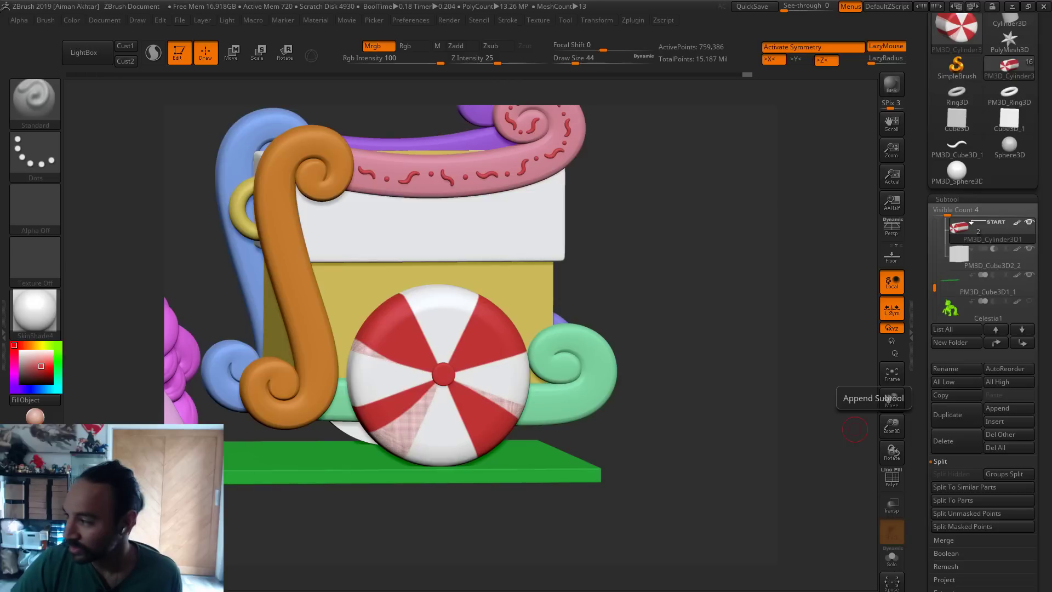
Isolate the wheel, fill it entirely with white to remove the uneven red stripes, and show the surrounding carriage again
{"action": "left_click_drag", "start_coordinate": [614, 535], "coordinate": [622, 532]}
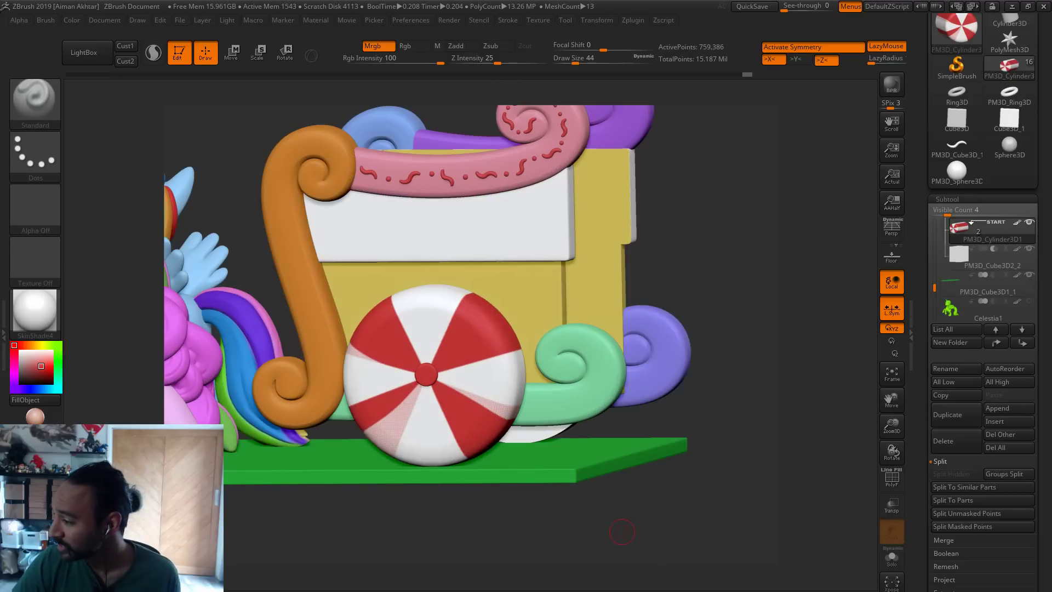
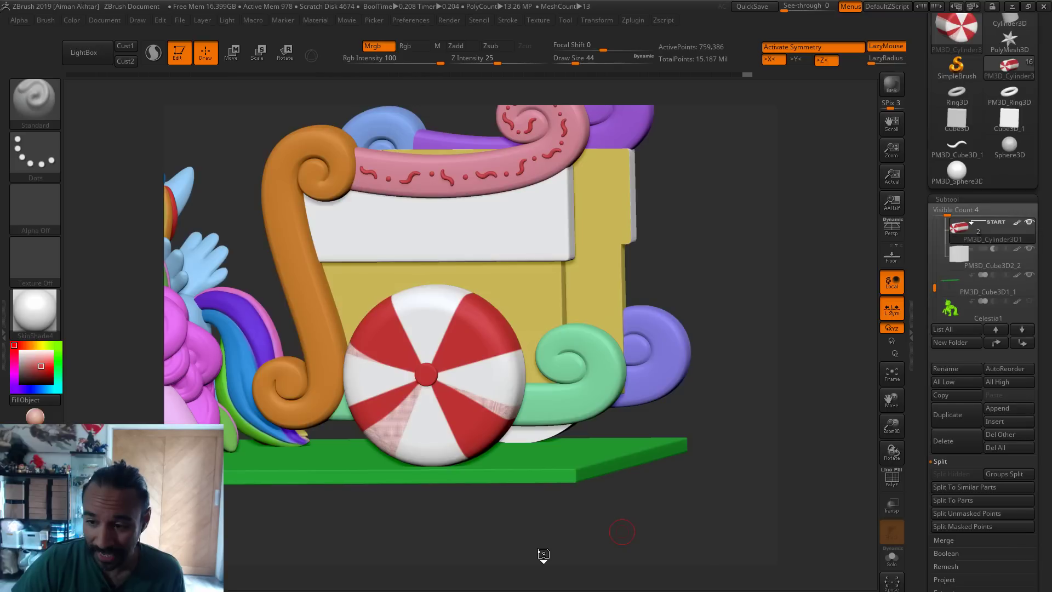
{"action": "left_click", "coordinate": [891, 558]}
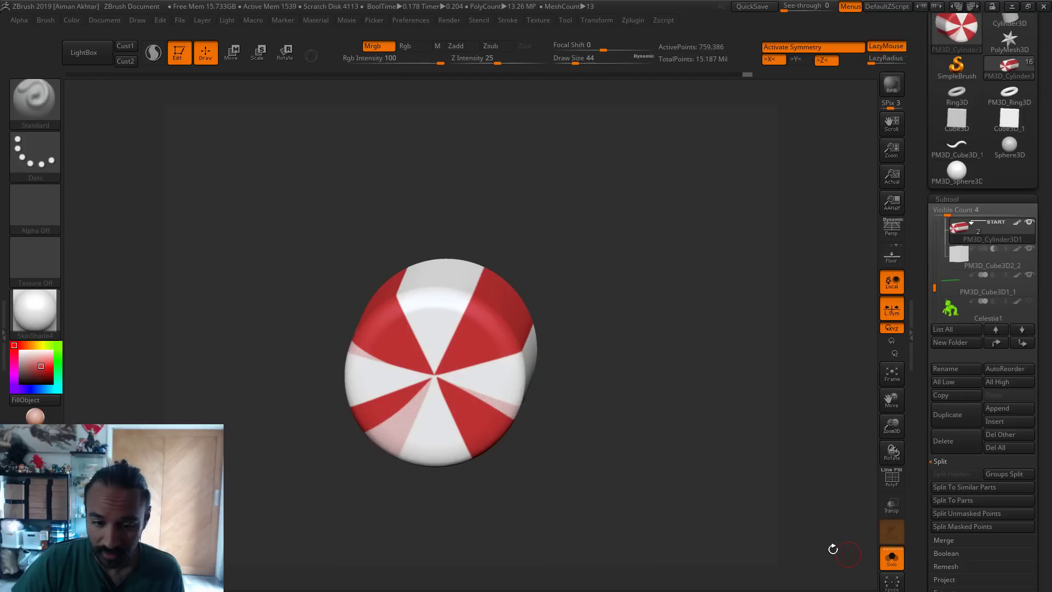
{"action": "left_click_drag", "start_coordinate": [832, 549], "coordinate": [751, 503]}
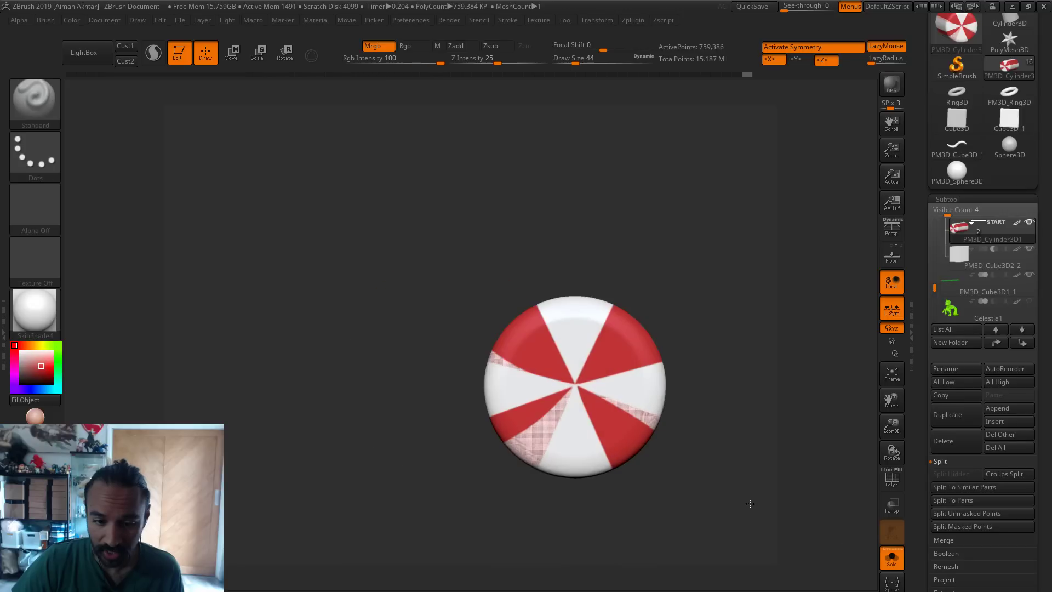
{"action": "key", "text": "f"}
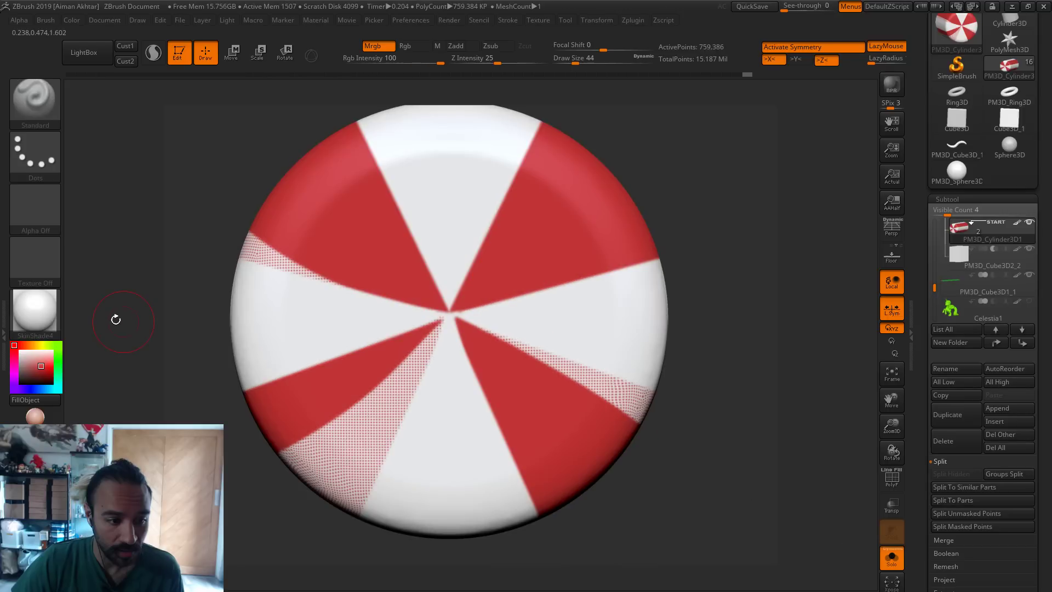
{"action": "left_click", "coordinate": [72, 21]}
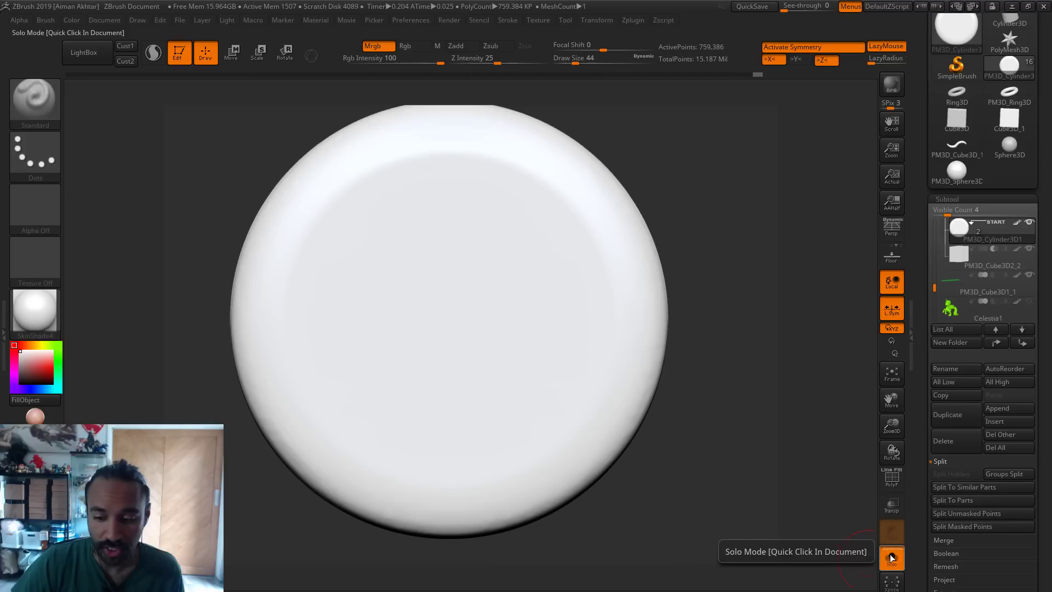
{"action": "left_click", "coordinate": [892, 557]}
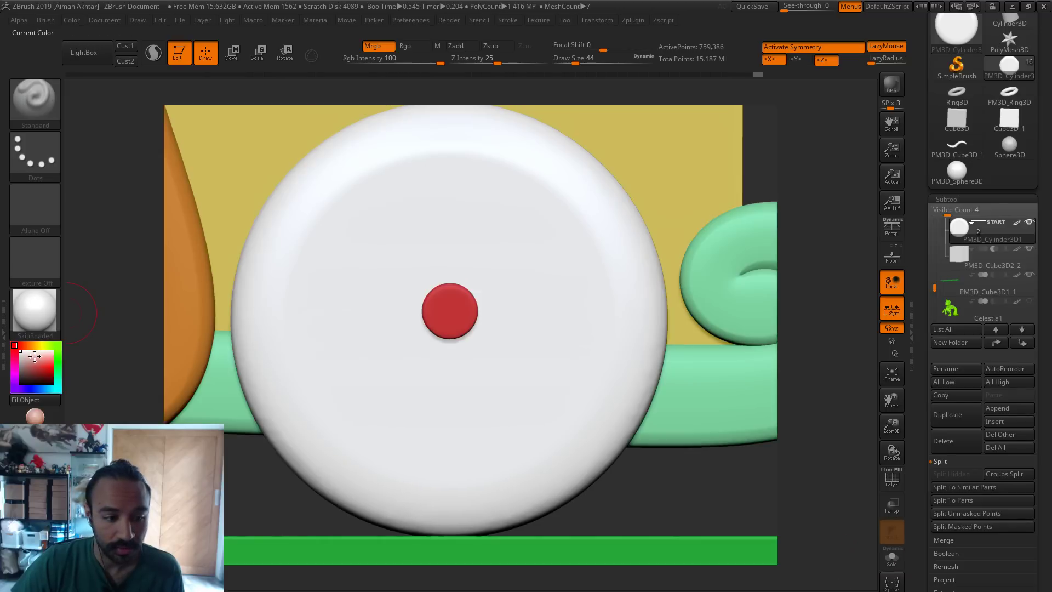
Sample the hub's red and lasso-mask symmetrical pairs of upper and lower wedges on the white wheel
{"action": "left_click_drag", "start_coordinate": [34, 356], "coordinate": [436, 308]}
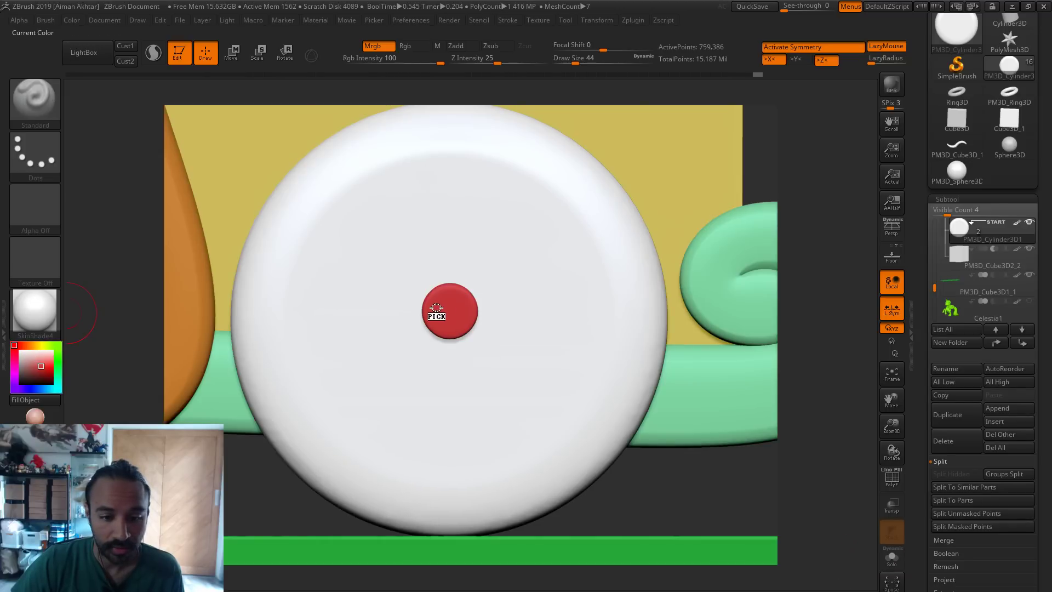
{"action": "mouse_move", "coordinate": [676, 462]}
{"action": "left_mouse_down", "text": "ctrl"}
{"action": "mouse_move", "coordinate": [482, 400]}
{"action": "mouse_move", "coordinate": [448, 315]}
{"action": "left_mouse_up", "text": "ctrl"}
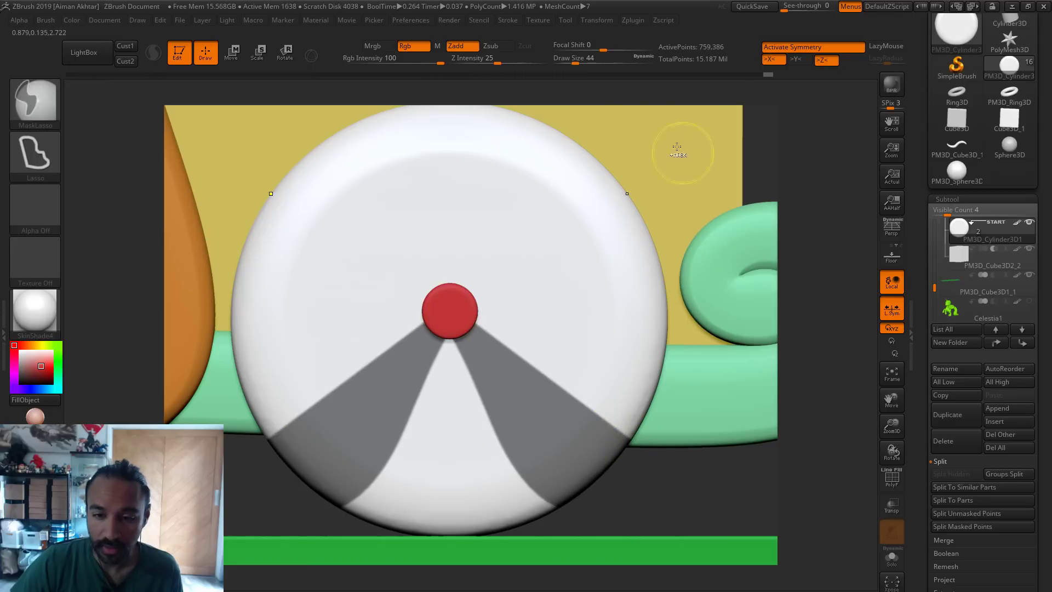
{"action": "mouse_move", "coordinate": [581, 109]}
{"action": "left_mouse_down", "text": "ctrl"}
{"action": "mouse_move", "coordinate": [704, 200]}
{"action": "mouse_move", "coordinate": [505, 317]}
{"action": "mouse_move", "coordinate": [448, 308]}
{"action": "left_mouse_up", "text": "ctrl"}
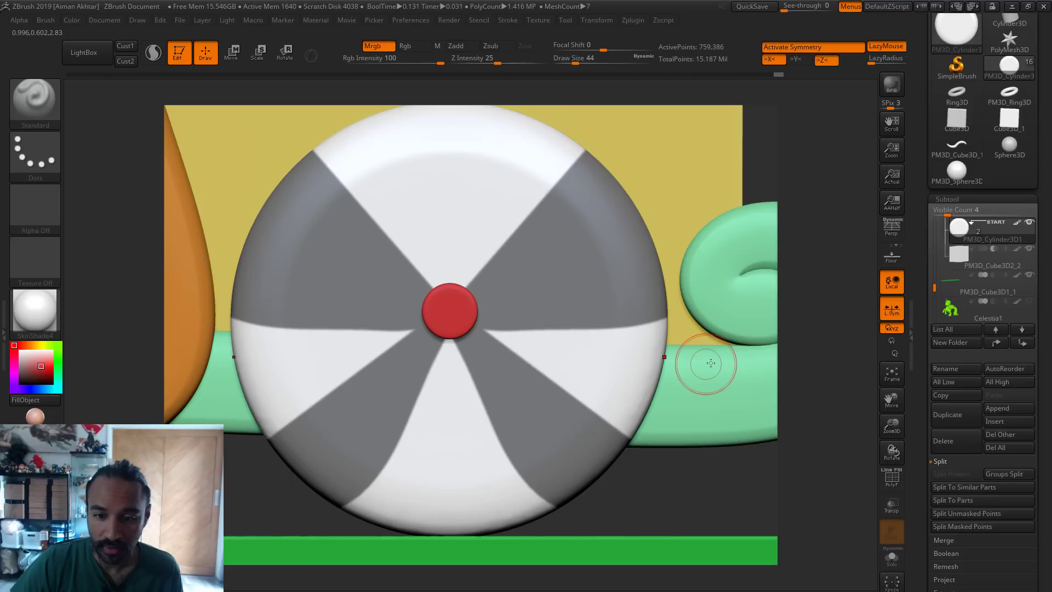
{"action": "mouse_move", "coordinate": [770, 479]}
{"action": "left_mouse_down"}
{"action": "mouse_move", "coordinate": [726, 493]}
{"action": "mouse_move", "coordinate": [639, 449]}
{"action": "left_mouse_up"}
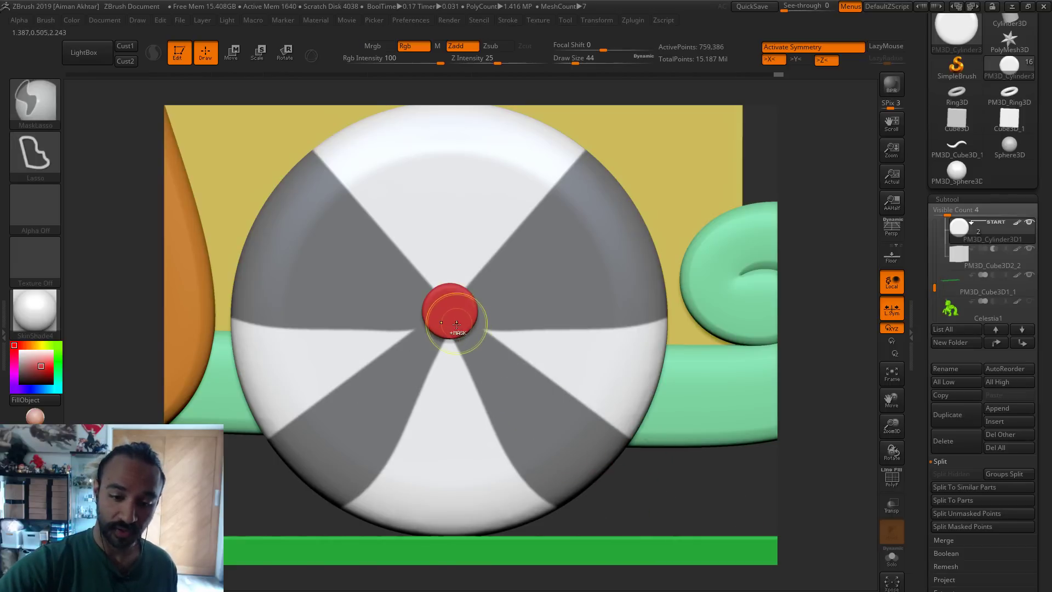
Refine the lasso mask into straight-edged, evenly spaced wedges by reshaping the lower pair and shifting the upper pair toward the wheel's top
{"action": "mouse_move", "coordinate": [456, 326]}
{"action": "left_mouse_down", "text": "ctrl"}
{"action": "mouse_move", "coordinate": [494, 392]}
{"action": "mouse_move", "coordinate": [540, 549]}
{"action": "left_mouse_up", "text": "ctrl"}
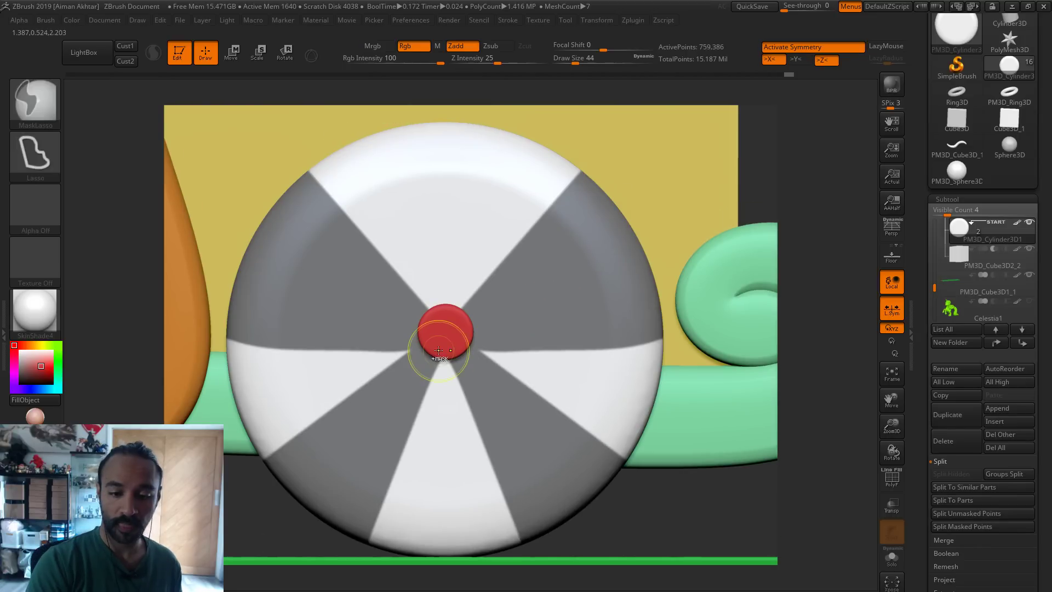
{"action": "mouse_move", "coordinate": [439, 350]}
{"action": "left_mouse_down", "text": "ctrl"}
{"action": "mouse_move", "coordinate": [212, 423]}
{"action": "mouse_move", "coordinate": [440, 341]}
{"action": "mouse_move", "coordinate": [236, 447]}
{"action": "mouse_move", "coordinate": [221, 482]}
{"action": "mouse_move", "coordinate": [224, 337]}
{"action": "mouse_move", "coordinate": [198, 324]}
{"action": "mouse_move", "coordinate": [262, 342]}
{"action": "mouse_move", "coordinate": [449, 329]}
{"action": "mouse_move", "coordinate": [630, 126]}
{"action": "mouse_move", "coordinate": [578, 73]}
{"action": "left_mouse_up", "text": "ctrl"}
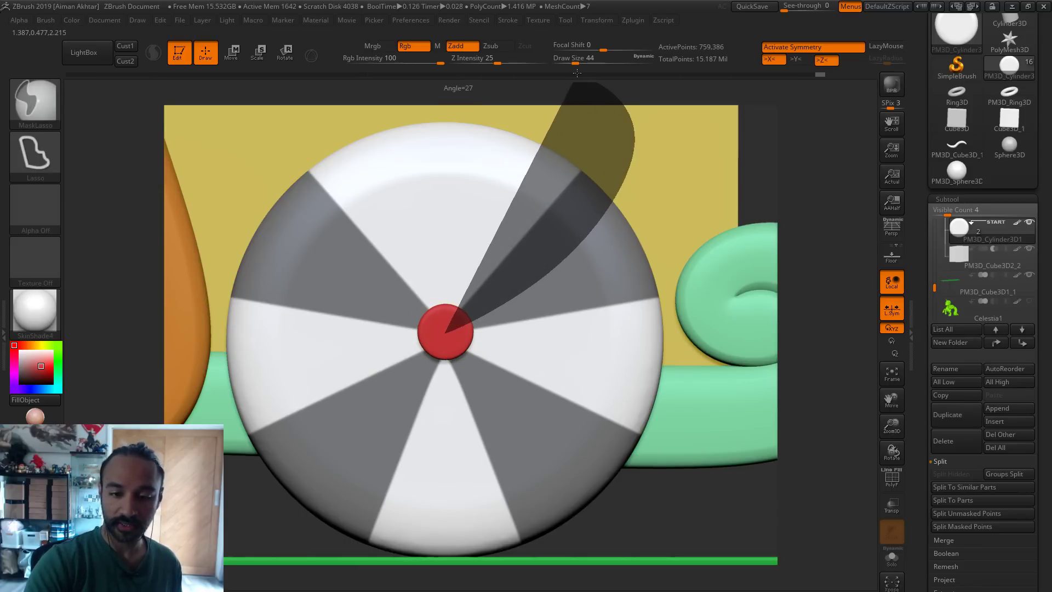
{"action": "left_click_drag", "start_coordinate": [565, 138], "coordinate": [567, 134], "text": "ctrl"}
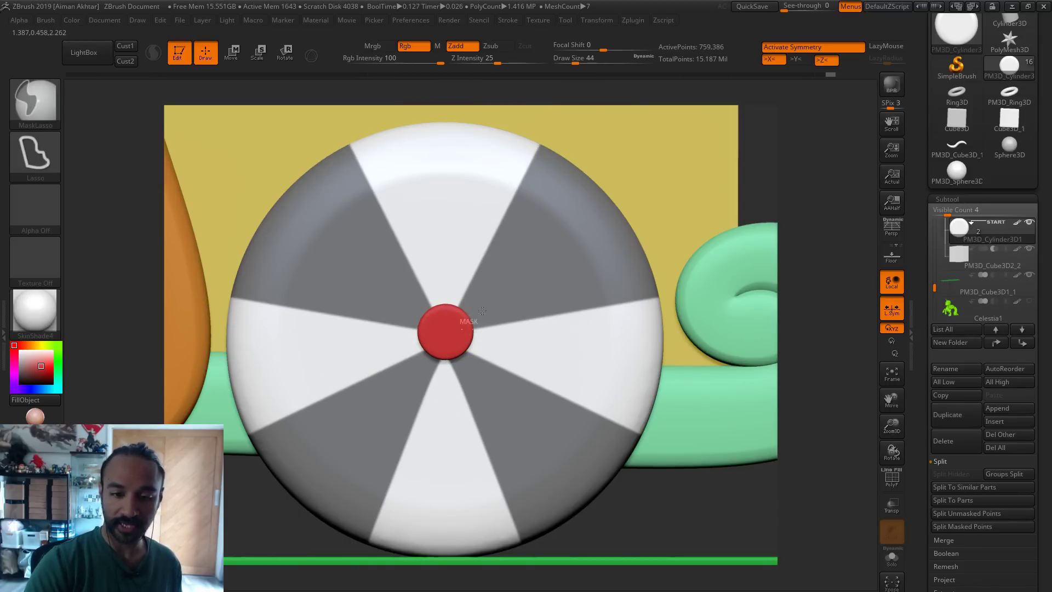
Reshape the lower and upper pairs of lasso-masked wedges on the wheel to even out the unmasked gaps between them
{"action": "mouse_move", "coordinate": [462, 324]}
{"action": "left_mouse_down", "text": "ctrl"}
{"action": "mouse_move", "coordinate": [570, 87]}
{"action": "mouse_move", "coordinate": [566, 115]}
{"action": "mouse_move", "coordinate": [563, 99]}
{"action": "mouse_move", "coordinate": [549, 109]}
{"action": "mouse_move", "coordinate": [562, 113]}
{"action": "left_mouse_up", "text": "ctrl"}
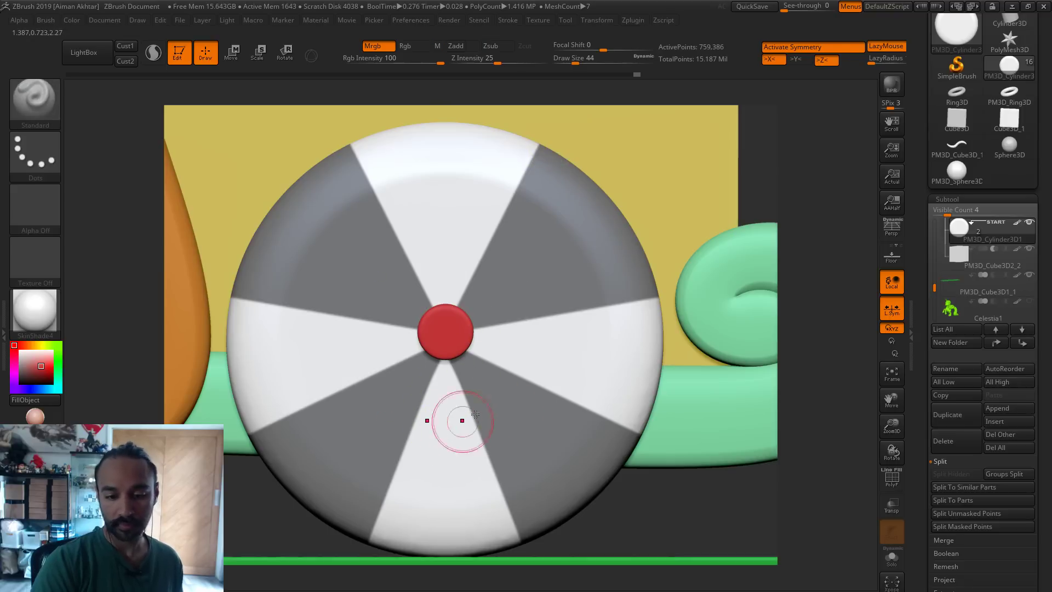
{"action": "mouse_move", "coordinate": [442, 352]}
{"action": "left_mouse_down", "text": "ctrl"}
{"action": "mouse_move", "coordinate": [244, 459]}
{"action": "mouse_move", "coordinate": [226, 454]}
{"action": "left_mouse_up", "text": "ctrl"}
{"action": "mouse_move", "coordinate": [436, 337]}
{"action": "left_mouse_down", "text": "ctrl"}
{"action": "mouse_move", "coordinate": [305, 296]}
{"action": "mouse_move", "coordinate": [176, 288]}
{"action": "mouse_move", "coordinate": [427, 342]}
{"action": "mouse_move", "coordinate": [329, 450]}
{"action": "mouse_move", "coordinate": [179, 448]}
{"action": "left_mouse_up", "text": "ctrl"}
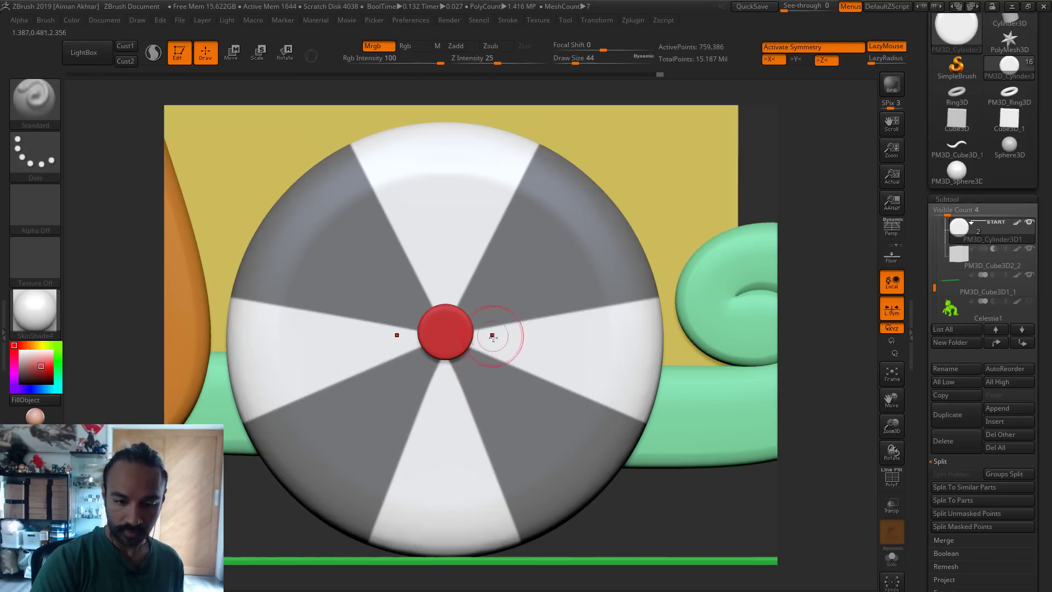
{"action": "mouse_move", "coordinate": [443, 353]}
{"action": "left_mouse_down", "text": "ctrl"}
{"action": "mouse_move", "coordinate": [445, 412]}
{"action": "mouse_move", "coordinate": [378, 574]}
{"action": "mouse_move", "coordinate": [354, 568]}
{"action": "mouse_move", "coordinate": [368, 562]}
{"action": "left_mouse_up", "text": "ctrl"}
{"action": "mouse_move", "coordinate": [445, 346]}
{"action": "left_mouse_down", "text": "ctrl"}
{"action": "mouse_move", "coordinate": [431, 505]}
{"action": "mouse_move", "coordinate": [400, 554]}
{"action": "mouse_move", "coordinate": [357, 561]}
{"action": "left_mouse_up", "text": "ctrl"}
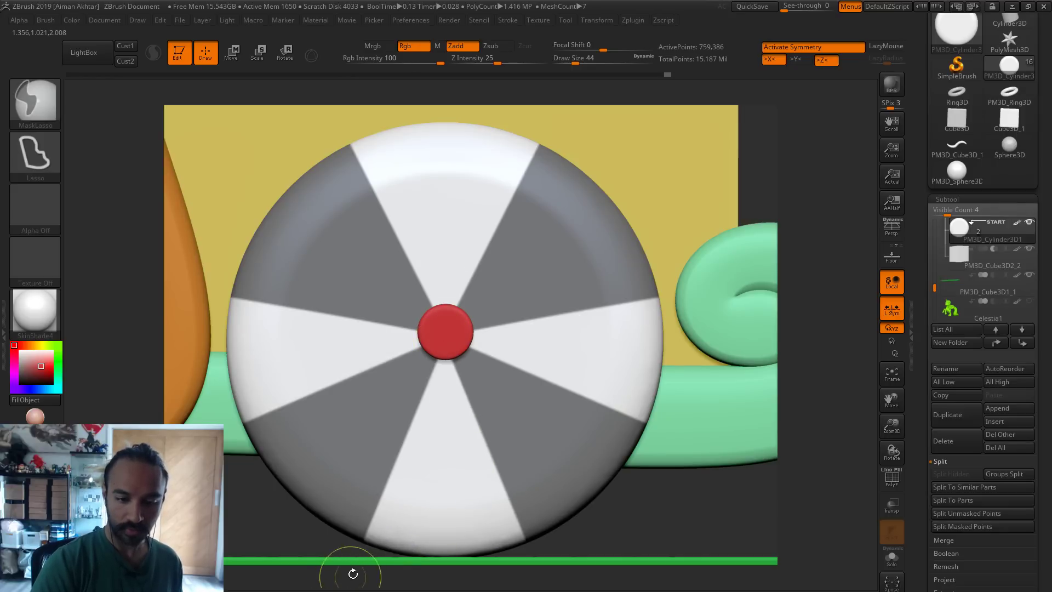
{"action": "left_click_drag", "start_coordinate": [435, 349], "coordinate": [218, 445], "text": "ctrl"}
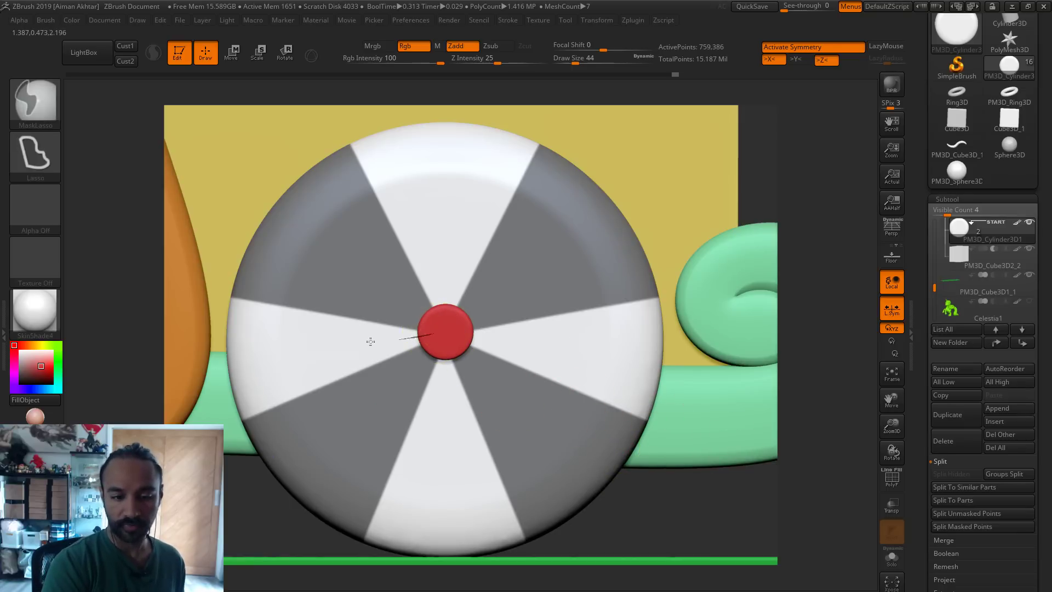
{"action": "left_click_drag", "start_coordinate": [434, 333], "coordinate": [197, 271], "text": "ctrl"}
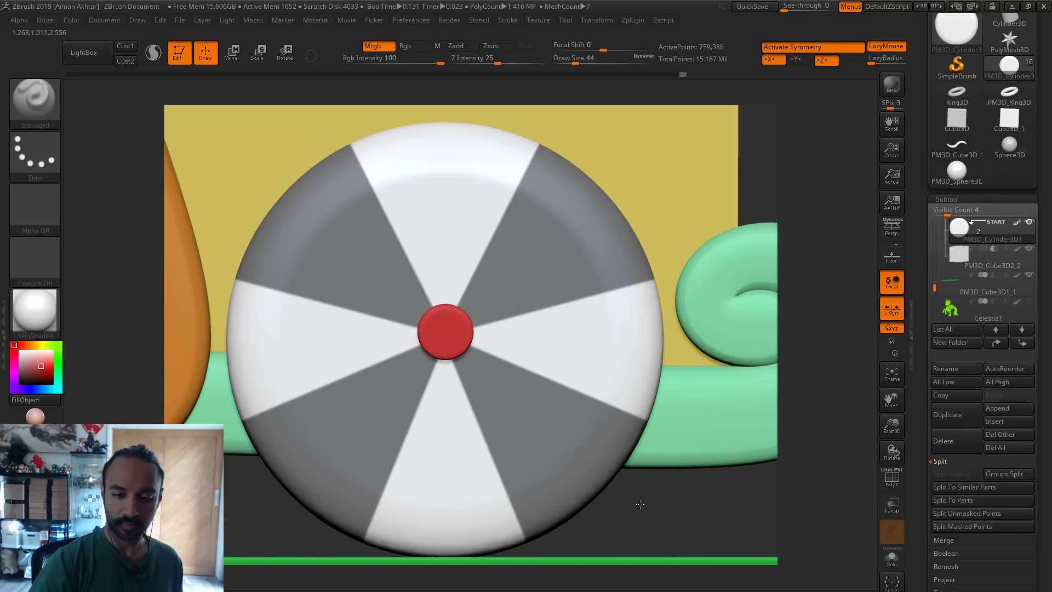
Invert the wheel's mask, fill the unmasked wedges with the hub's red (R 213, G 55, B 55), and clear the mask
{"action": "left_click_drag", "start_coordinate": [637, 502], "coordinate": [669, 482], "text": "alt"}
{"action": "left_click", "coordinate": [702, 457], "text": "ctrl"}
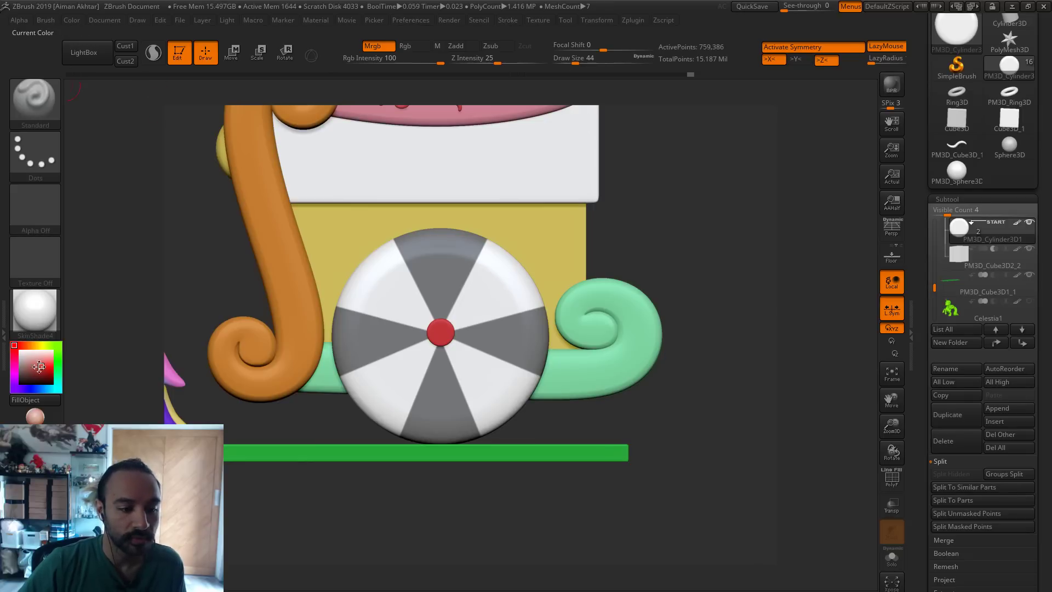
{"action": "left_click_drag", "start_coordinate": [474, 338], "coordinate": [440, 333]}
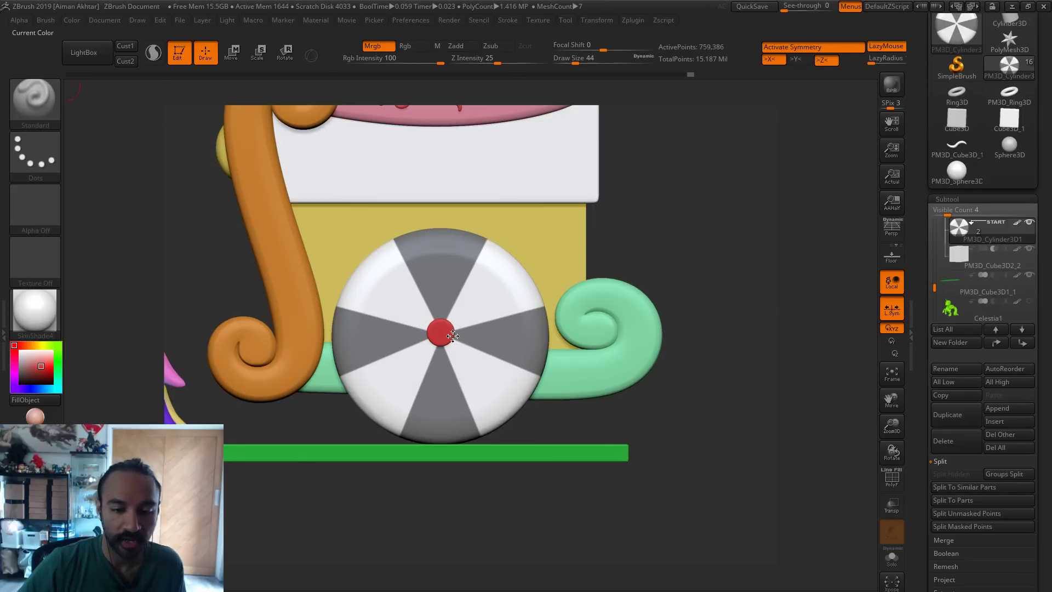
{"action": "left_click", "coordinate": [71, 19]}
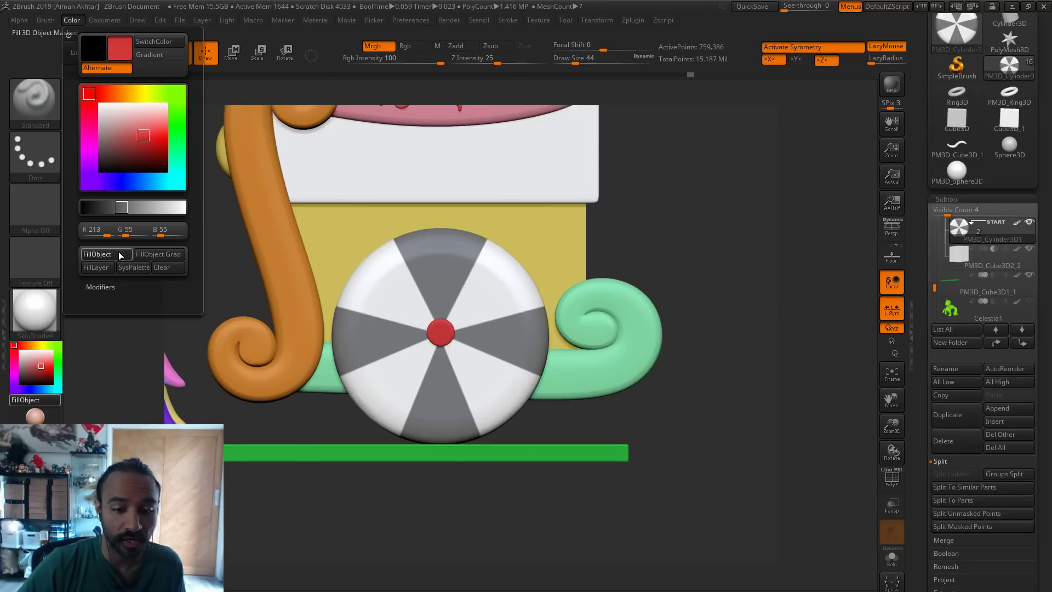
{"action": "left_click", "coordinate": [120, 255]}
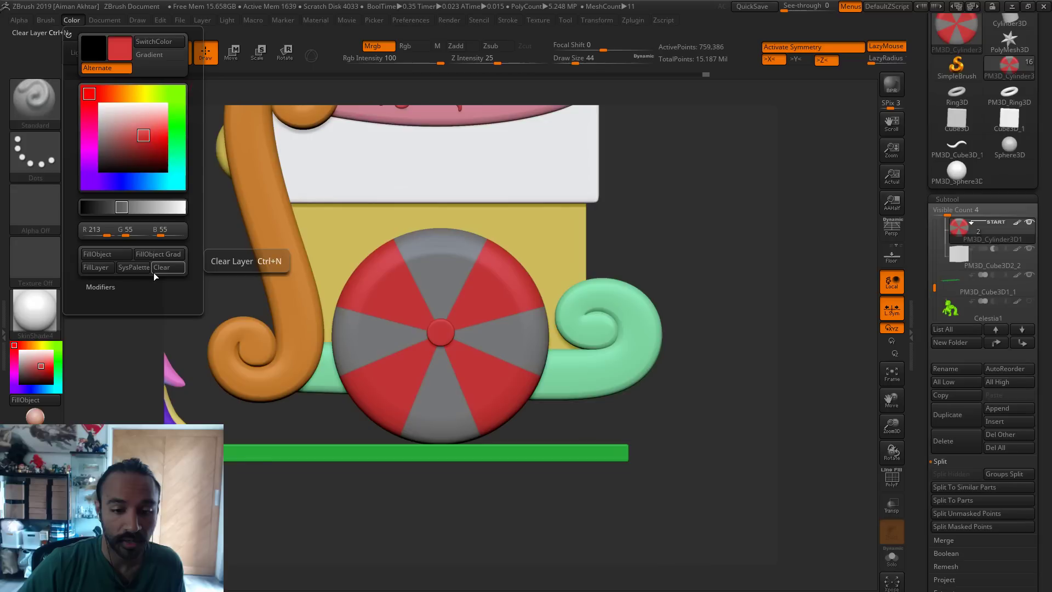
{"action": "left_click", "coordinate": [730, 499], "text": "ctrl"}
{"action": "left_click_drag", "start_coordinate": [695, 509], "coordinate": [726, 511]}
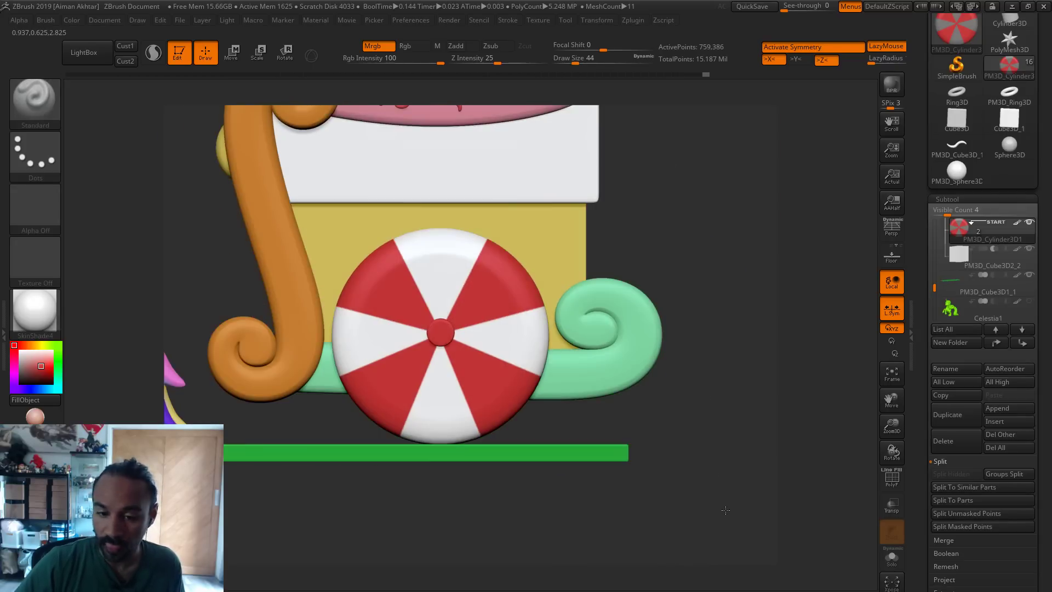
{"action": "left_click", "coordinate": [1017, 343]}
{"action": "left_click", "coordinate": [997, 343]}
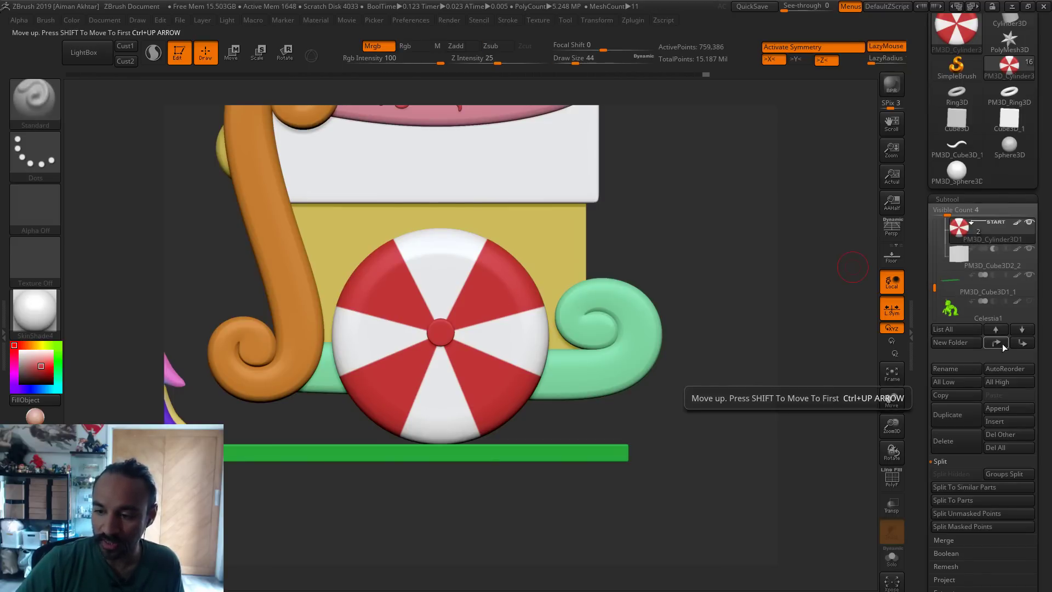
{"action": "mouse_move", "coordinate": [617, 478]}
{"action": "left_mouse_down"}
{"action": "mouse_move", "coordinate": [656, 473]}
{"action": "mouse_move", "coordinate": [616, 466]}
{"action": "left_mouse_up"}
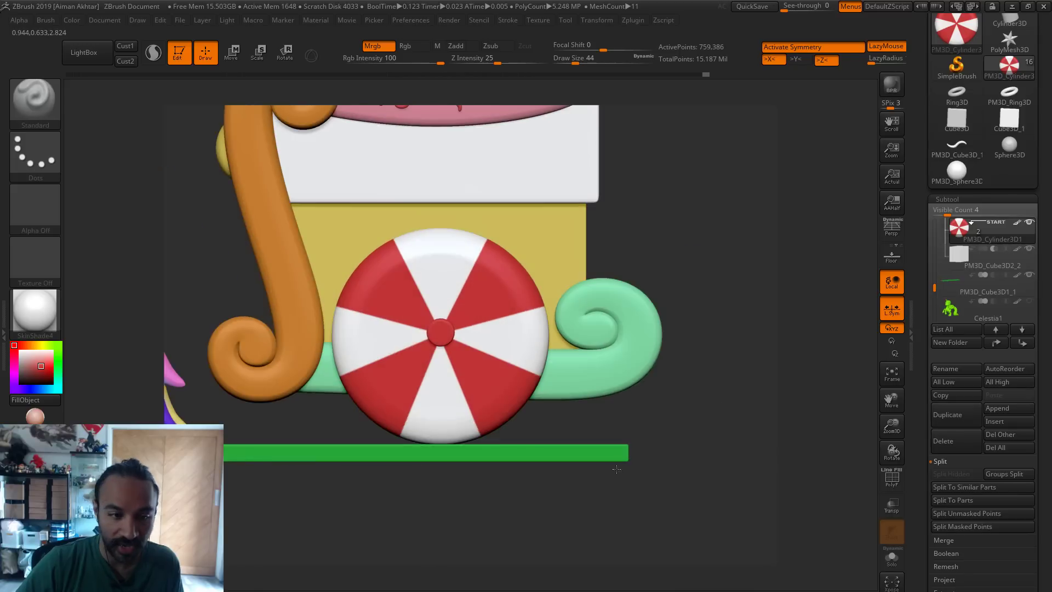
Choose the Spiral brush, enlarge its draw size to 192, and turn off Z symmetry while keeping X symmetry
{"action": "left_click", "coordinate": [27, 117]}
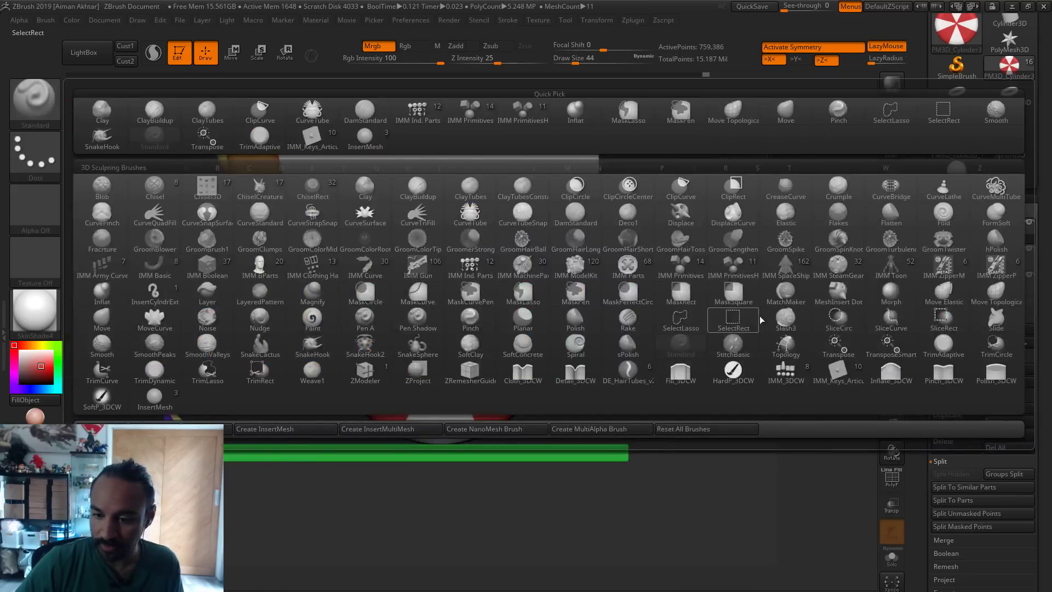
{"action": "left_click", "coordinate": [576, 345]}
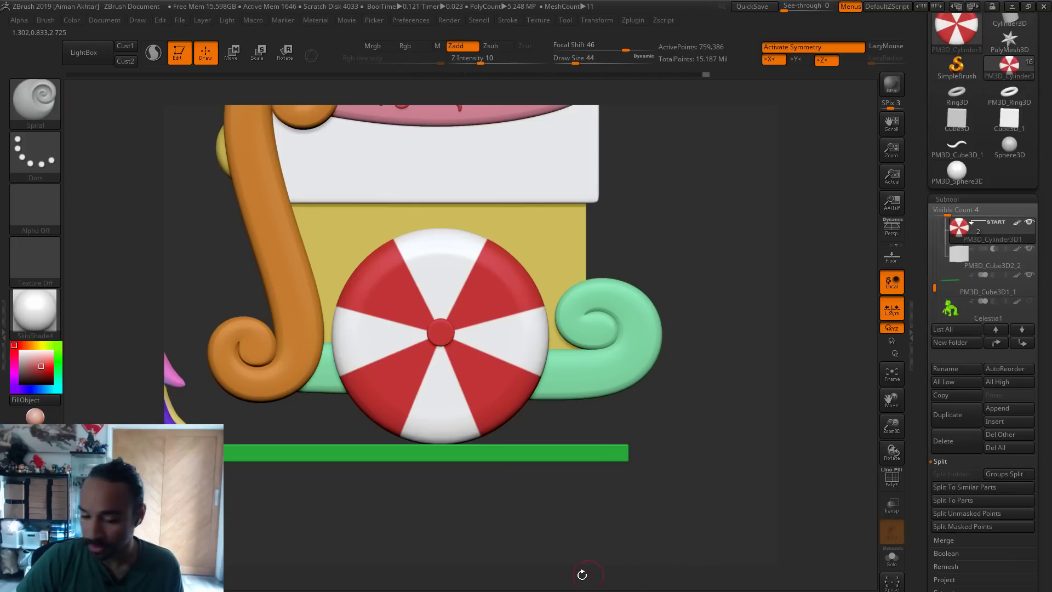
{"action": "scroll", "coordinate": [582, 581], "scroll_direction": "up", "scroll_amount": 2}
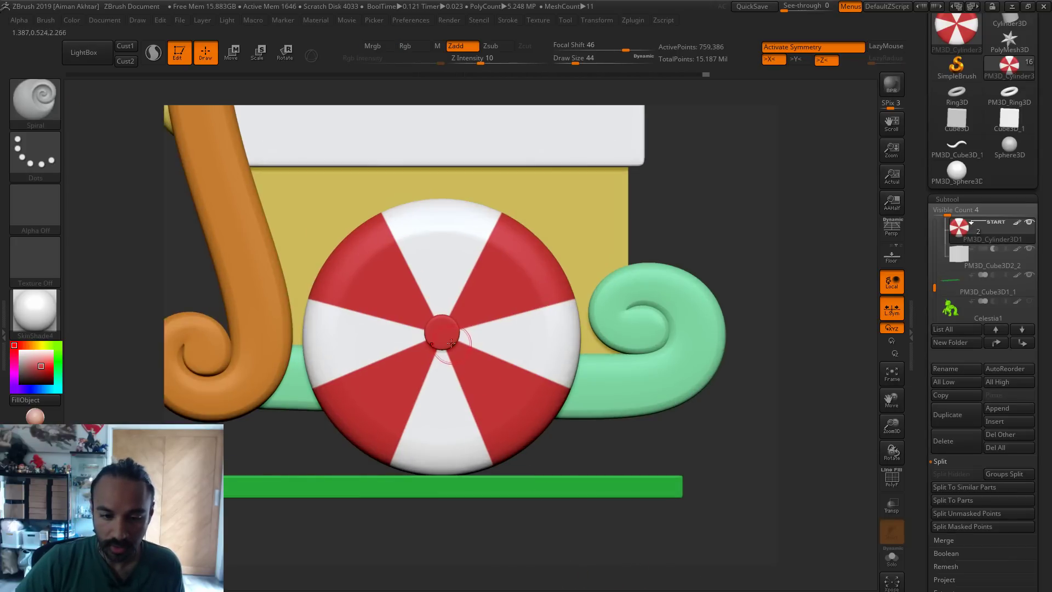
{"action": "key", "text": "s"}
{"action": "left_click_drag", "start_coordinate": [444, 340], "coordinate": [453, 340]}
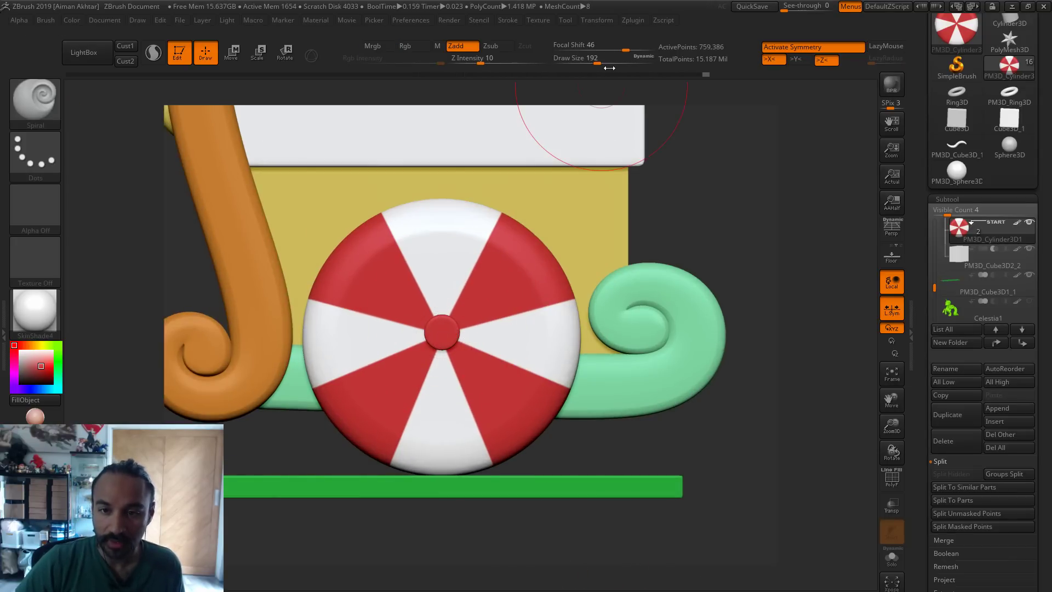
{"action": "left_click", "coordinate": [631, 18]}
{"action": "mouse_move", "coordinate": [613, 20]}
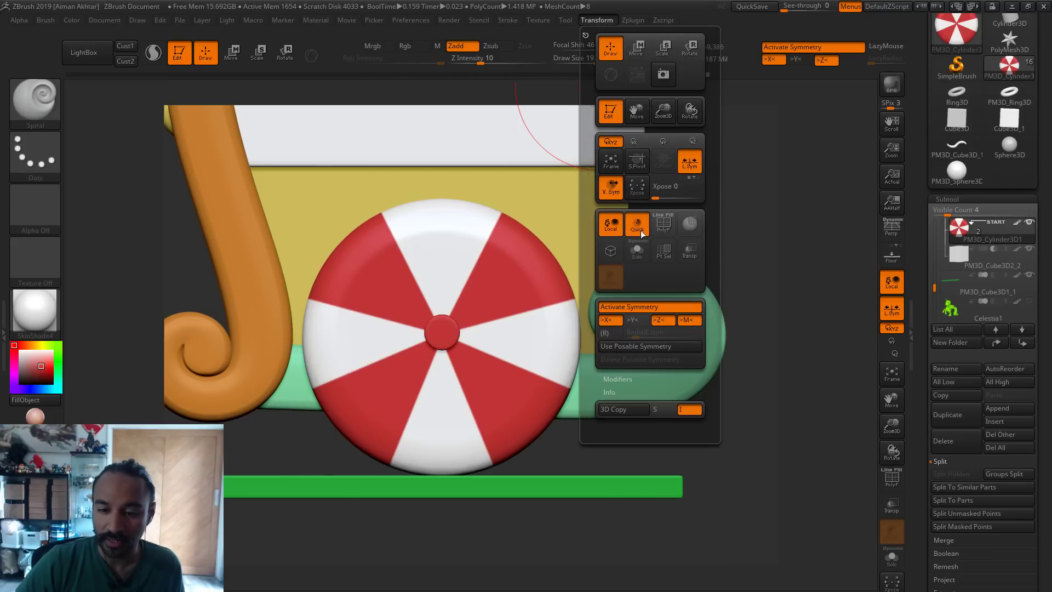
{"action": "left_click", "coordinate": [662, 321]}
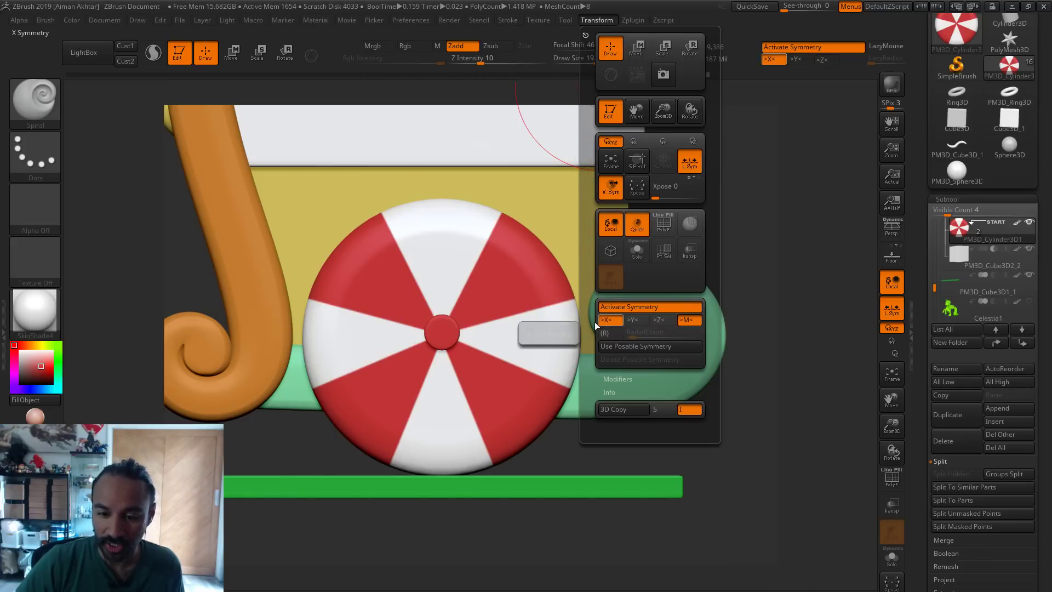
Try twisting the wheel's stripes around the hub with a Spiral draw size of 251, and undo the stroke
{"action": "key", "text": "s"}
{"action": "left_click_drag", "start_coordinate": [441, 333], "coordinate": [428, 335]}
{"action": "key", "text": "ctrl+z"}
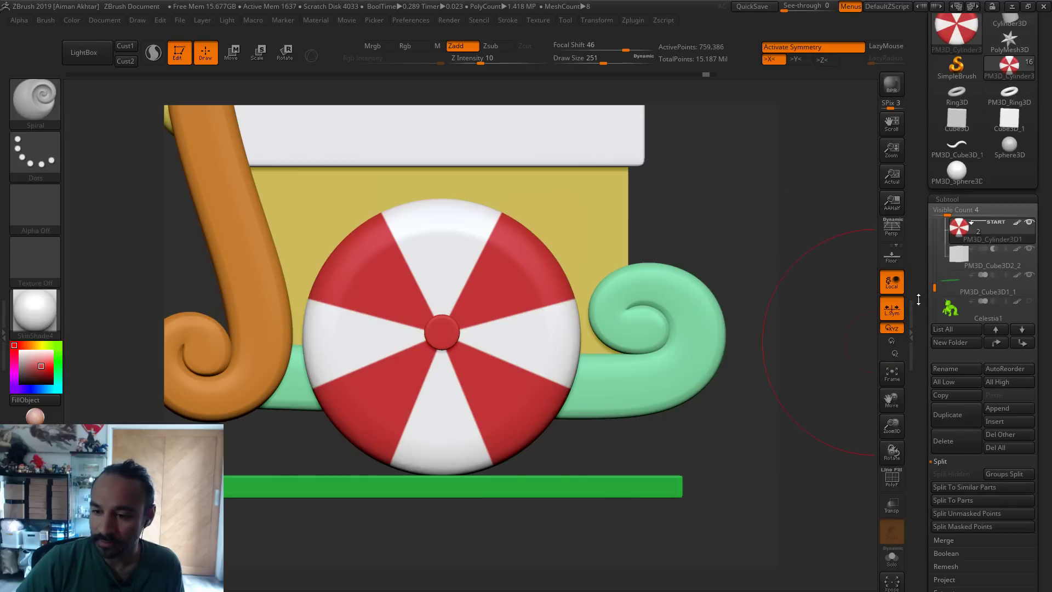
Twist the wheel's stripes into a swirl with a Spiral draw size of 365, inspect the wheel's profile, and undo the twist
{"action": "left_click_drag", "start_coordinate": [928, 289], "coordinate": [929, 273]}
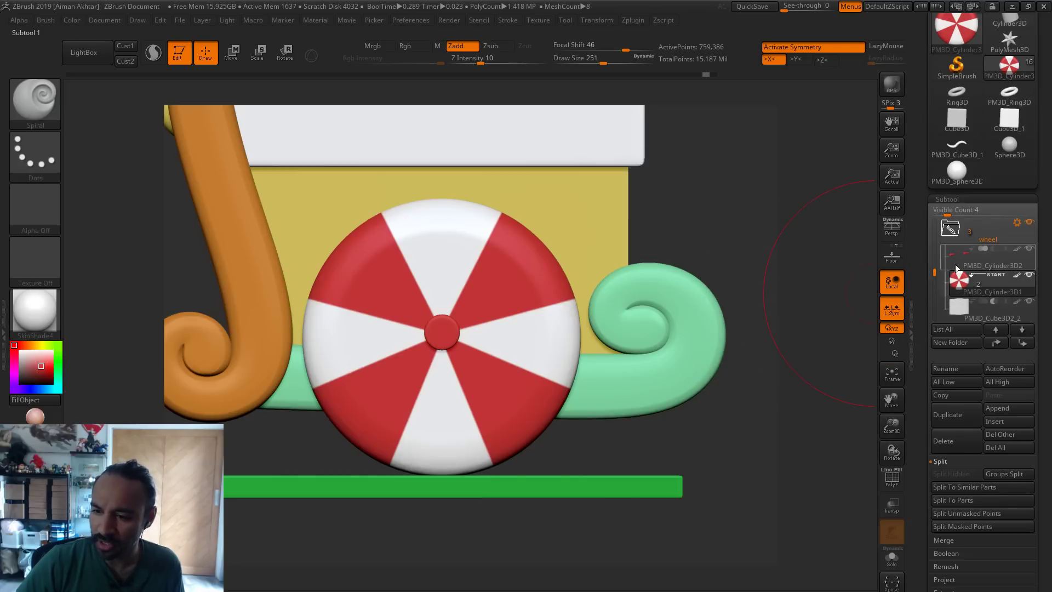
{"action": "key", "text": "s"}
{"action": "mouse_move", "coordinate": [446, 329]}
{"action": "left_mouse_down"}
{"action": "mouse_move", "coordinate": [466, 329]}
{"action": "mouse_move", "coordinate": [432, 333]}
{"action": "mouse_move", "coordinate": [474, 364]}
{"action": "left_mouse_up"}
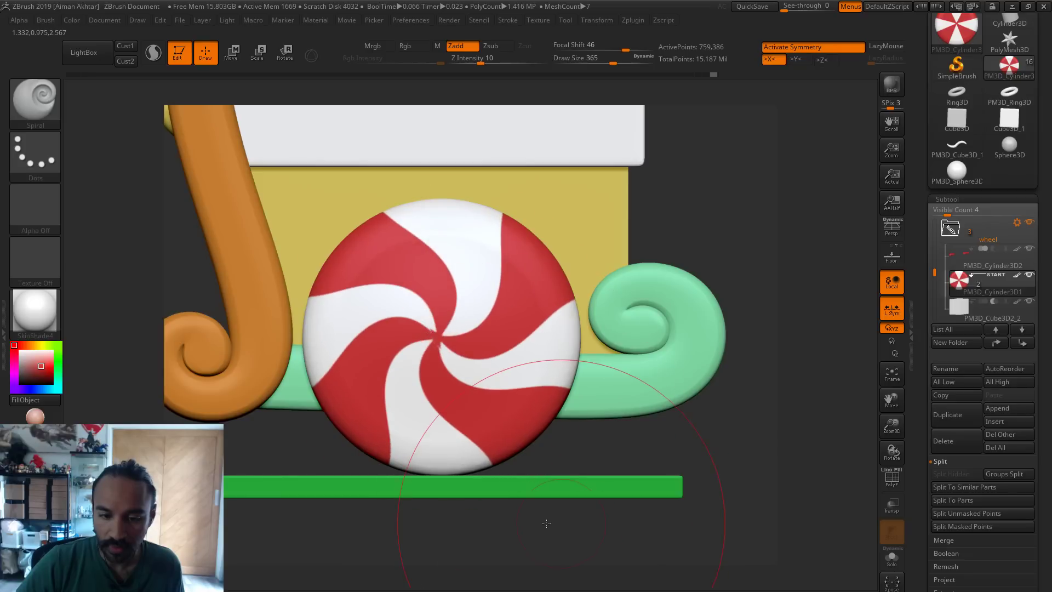
{"action": "left_click_drag", "start_coordinate": [531, 523], "coordinate": [504, 525]}
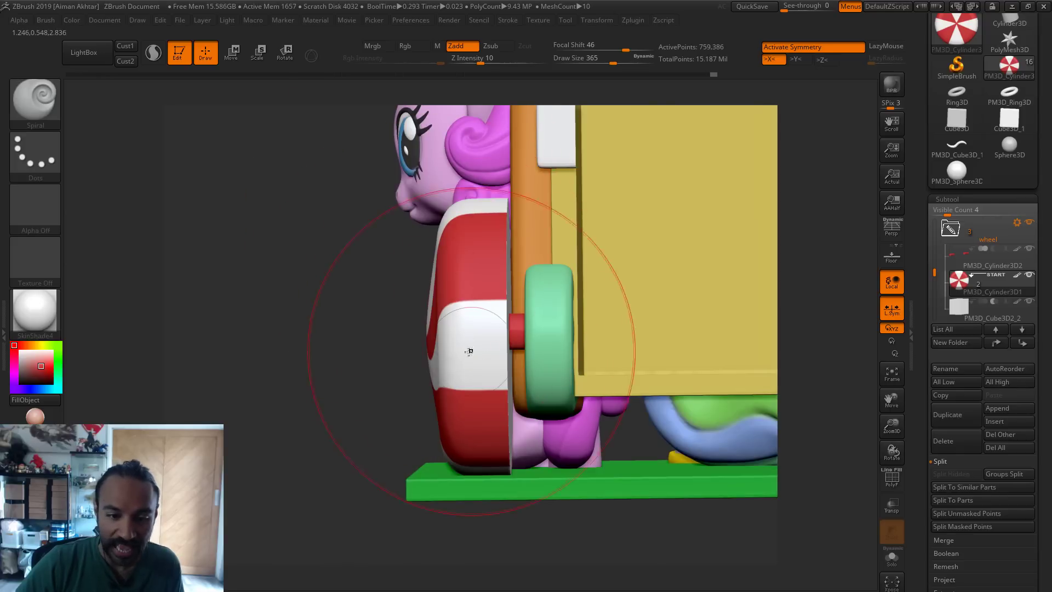
{"action": "key", "text": "ctrl"}
{"action": "key", "text": "ctrl+z"}
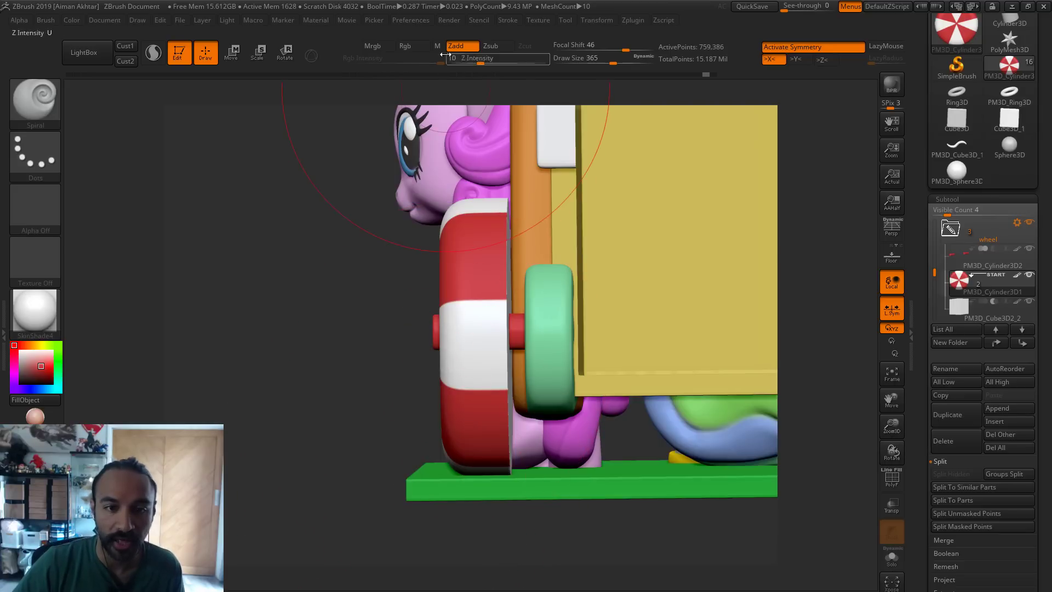
Set the Spiral brush to Mrgb without Zadd, test a stroke on the wheel's rim, and undo it
{"action": "left_click", "coordinate": [378, 46]}
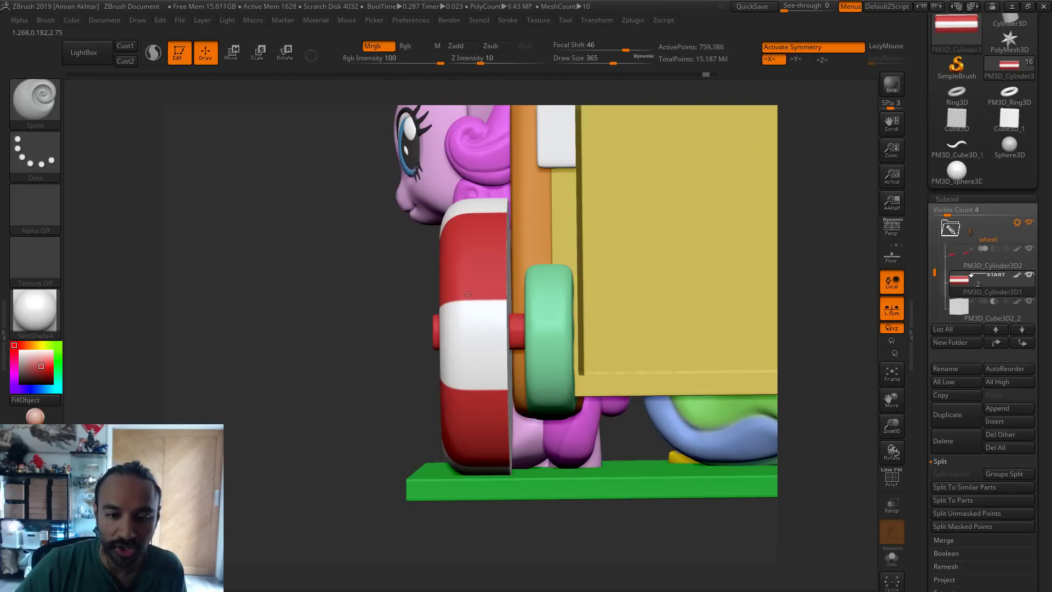
{"action": "mouse_move", "coordinate": [466, 257]}
{"action": "left_mouse_down"}
{"action": "mouse_move", "coordinate": [466, 329]}
{"action": "mouse_move", "coordinate": [466, 300]}
{"action": "left_mouse_up"}
{"action": "key", "text": "ctrl+z"}
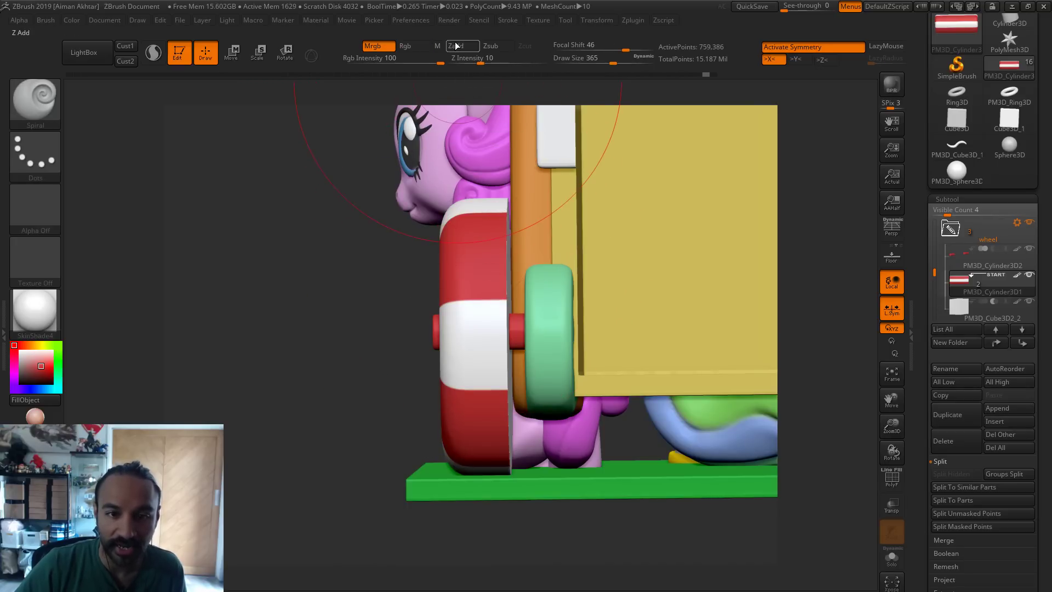
Twist the wheel's red and white stripes into a swirl around its hub using the Spiral brush without colour at draw size 492
{"action": "left_click", "coordinate": [387, 48]}
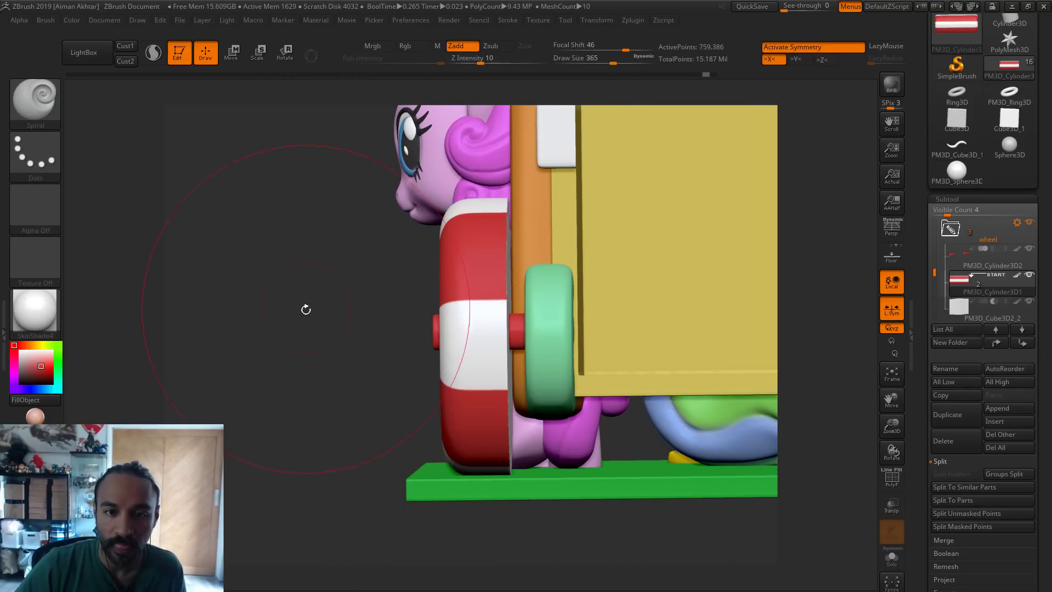
{"action": "left_click_drag", "start_coordinate": [292, 344], "coordinate": [493, 350]}
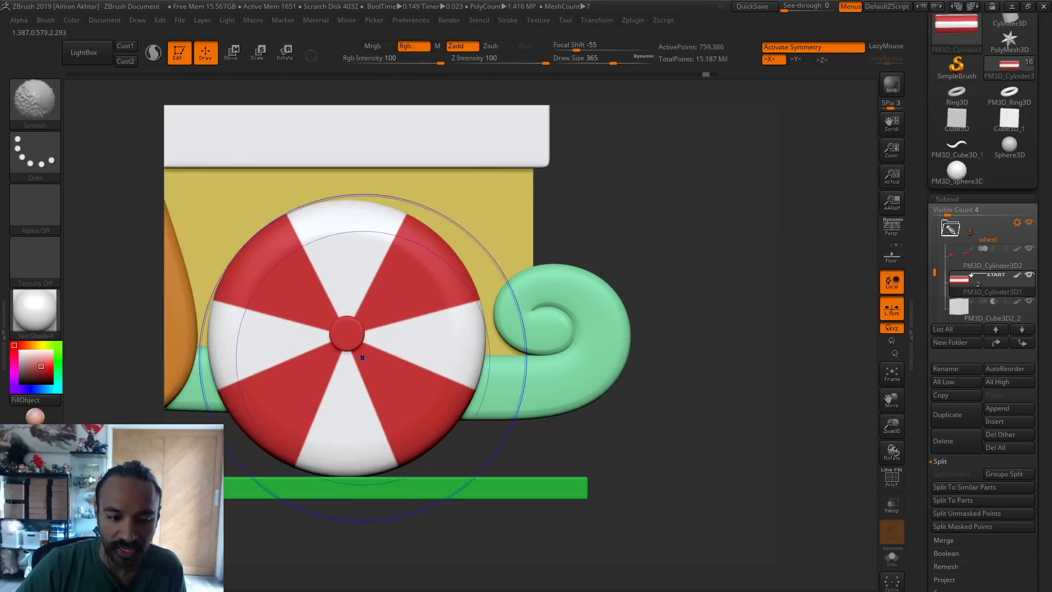
{"action": "key", "text": "s"}
{"action": "mouse_move", "coordinate": [345, 332]}
{"action": "left_mouse_down"}
{"action": "mouse_move", "coordinate": [359, 332]}
{"action": "mouse_move", "coordinate": [343, 334]}
{"action": "left_mouse_up"}
{"action": "key", "text": "s"}
{"action": "key", "text": "ctrl+z"}
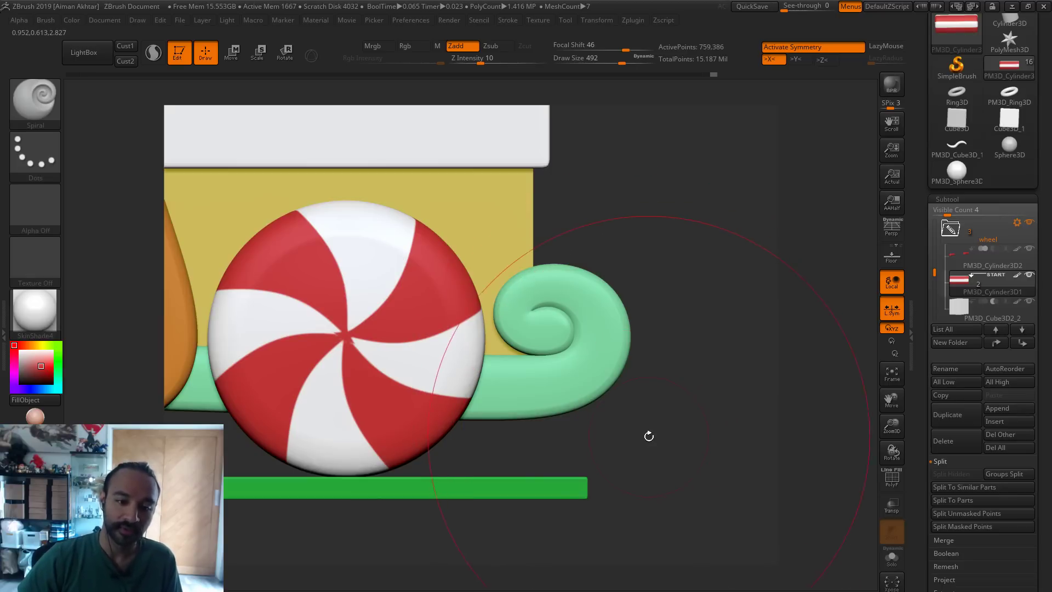
{"action": "key", "text": "s"}
{"action": "left_click_drag", "start_coordinate": [343, 341], "coordinate": [322, 334]}
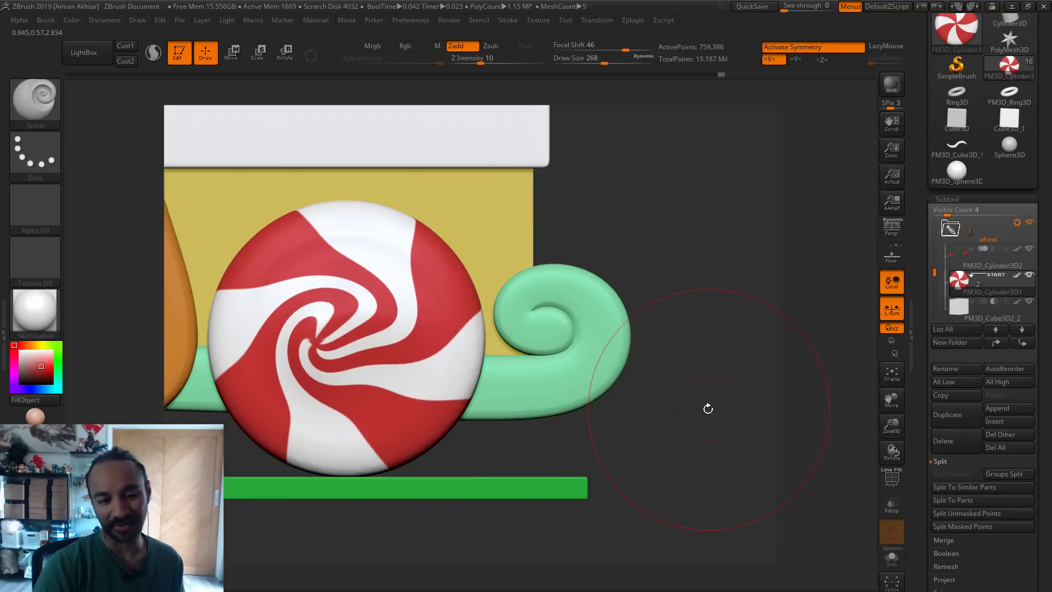
{"action": "key", "text": "ctrl+z"}
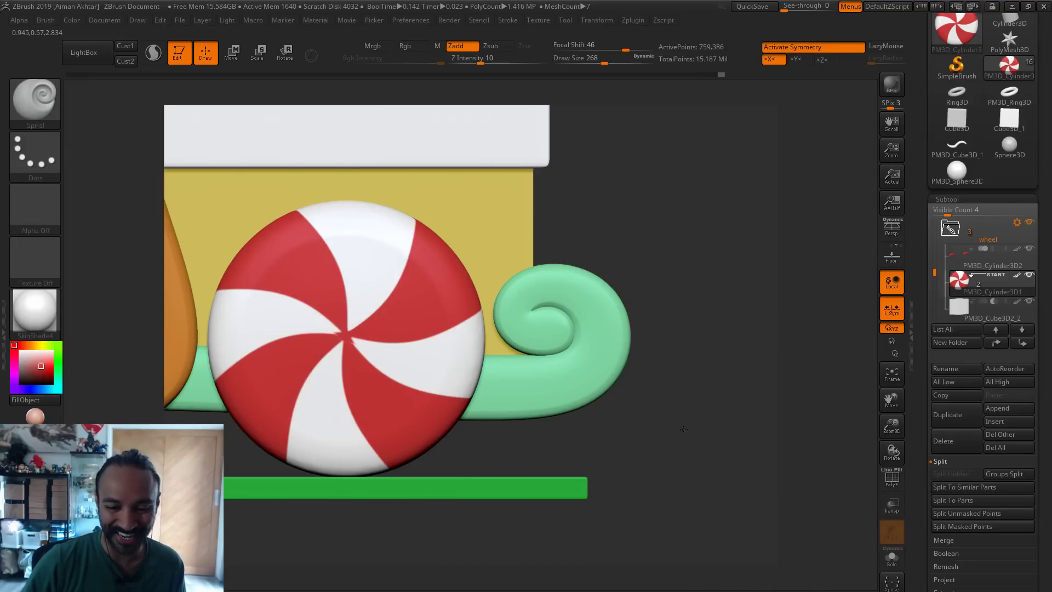
Trim the wheel's bulging outer face flat with a vertical ClipCurve cut so the centre hub sticks out
{"action": "left_click_drag", "start_coordinate": [646, 428], "coordinate": [526, 427]}
{"action": "left_click", "coordinate": [19, 109]}
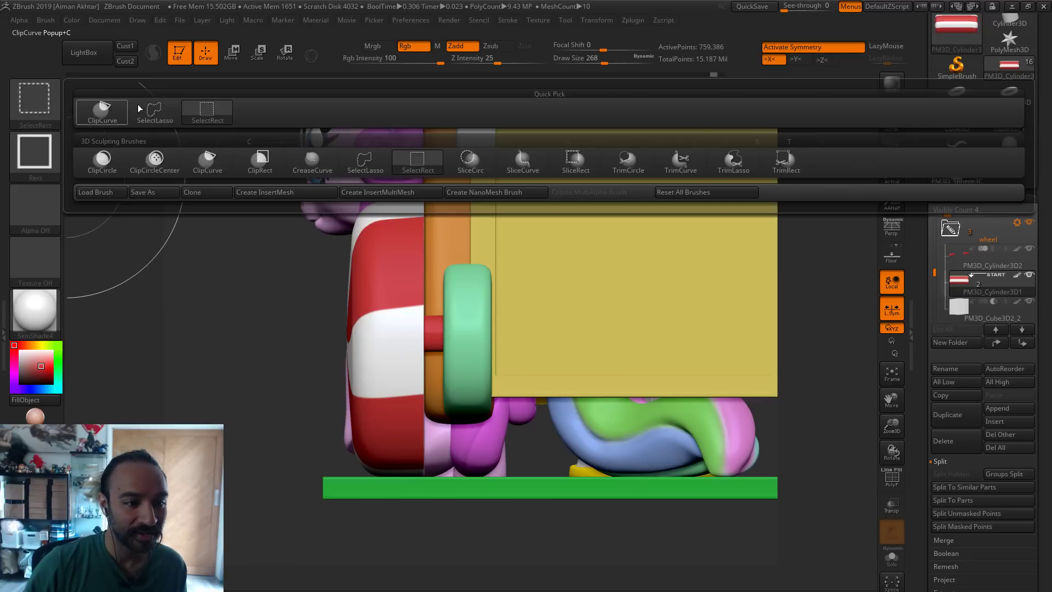
{"action": "left_click", "coordinate": [153, 110]}
{"action": "left_click_drag", "start_coordinate": [355, 503], "coordinate": [347, 174], "text": "ctrl+shift"}
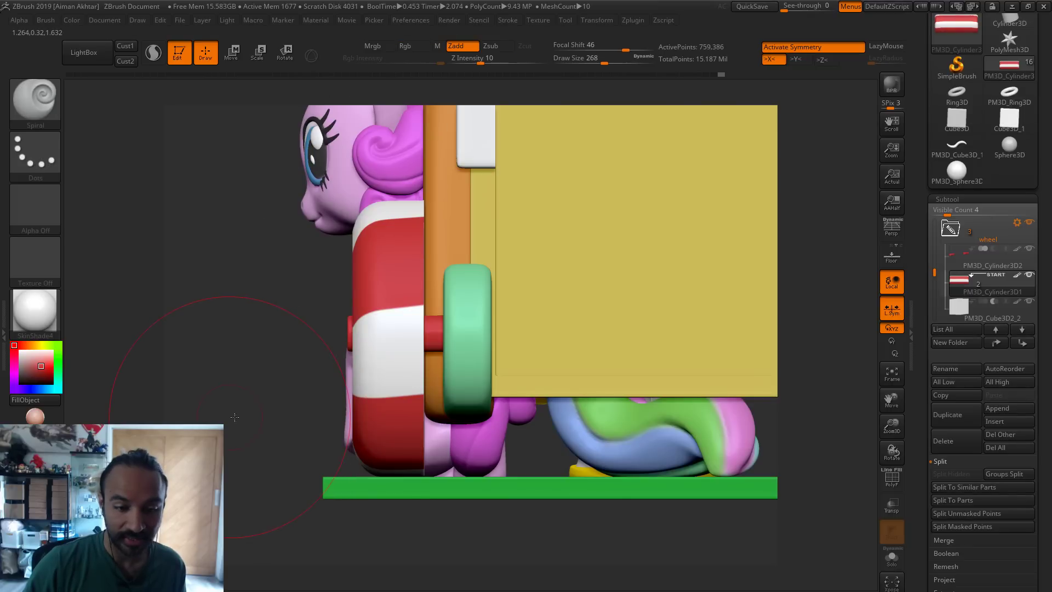
{"action": "left_click_drag", "start_coordinate": [292, 419], "coordinate": [297, 419], "text": "shift"}
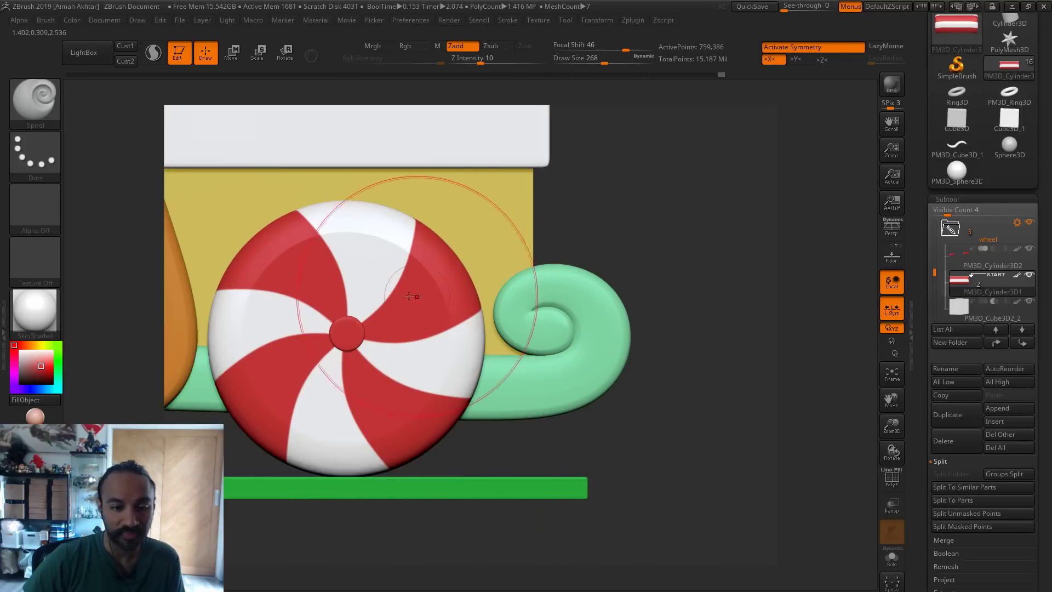
Set the draw size to 51 and smooth the clipped face of the wheel
{"action": "key", "text": "s"}
{"action": "left_click_drag", "start_coordinate": [378, 281], "coordinate": [352, 280]}
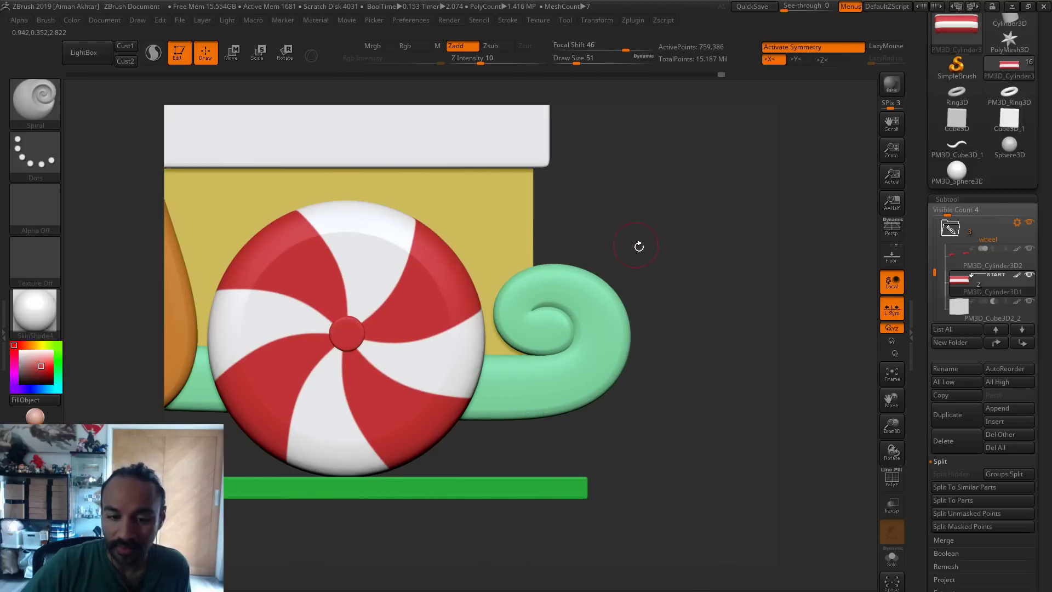
{"action": "key", "text": "shift"}
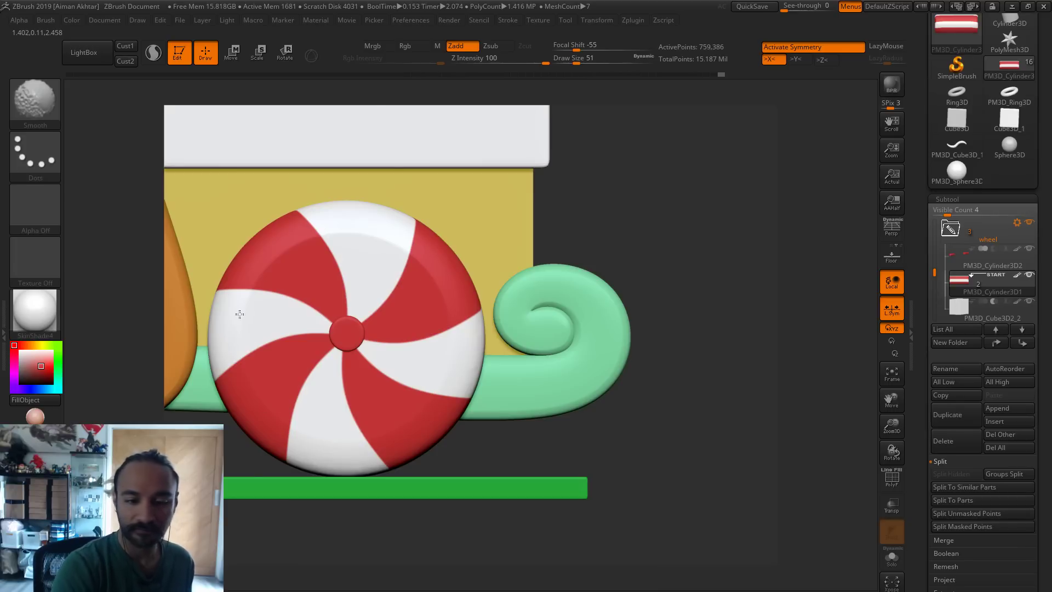
Remesh the candy wheel with DynaMesh at a resolution of 456
{"action": "left_click", "coordinate": [948, 200]}
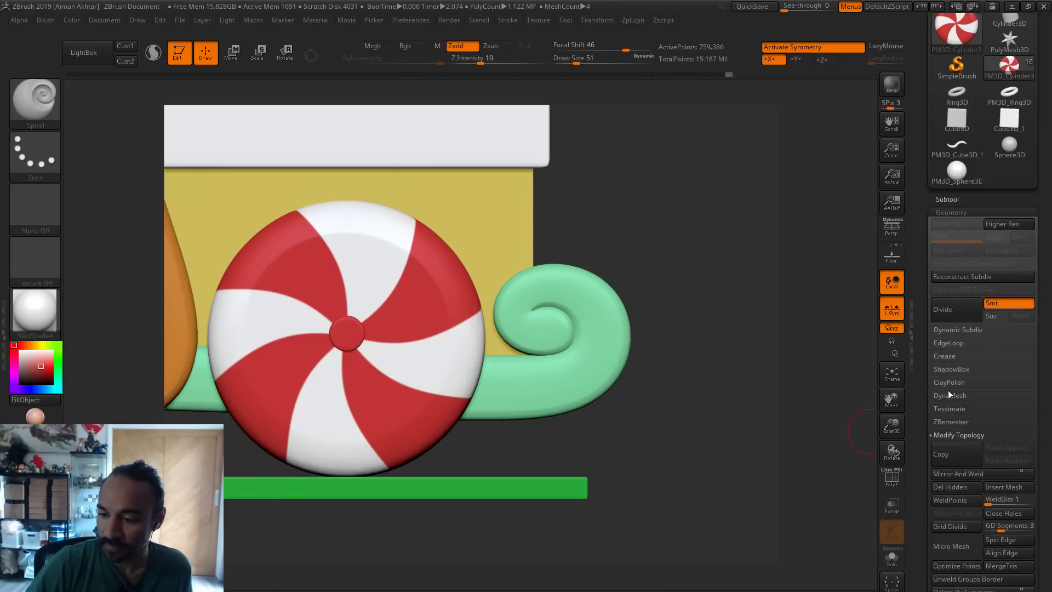
{"action": "left_click", "coordinate": [950, 394]}
{"action": "key", "text": "ctrl"}
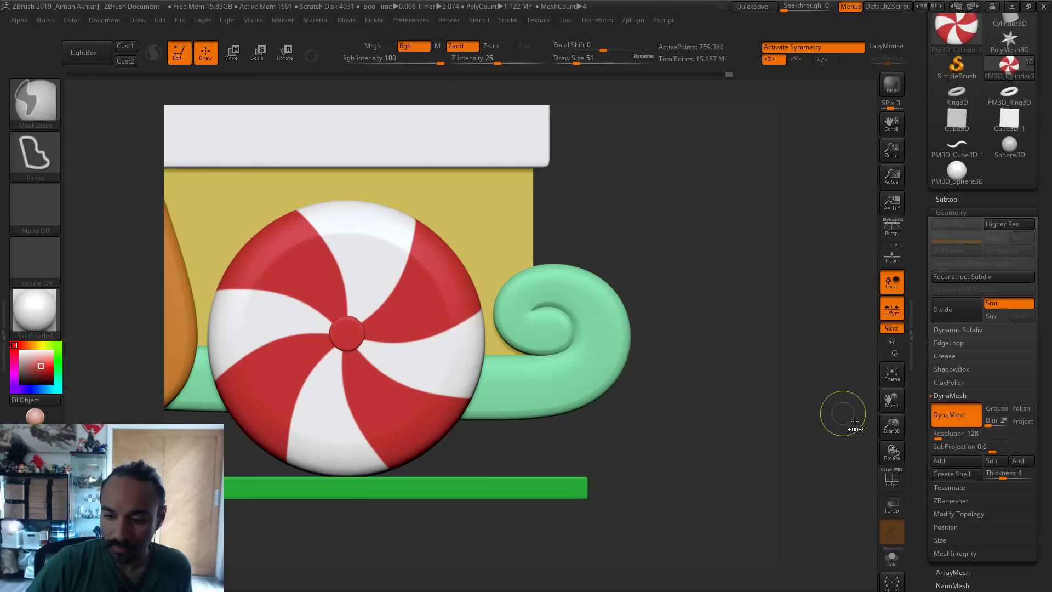
{"action": "mouse_move", "coordinate": [702, 404]}
{"action": "left_mouse_down", "text": "ctrl"}
{"action": "mouse_move", "coordinate": [715, 420]}
{"action": "mouse_move", "coordinate": [685, 429]}
{"action": "left_mouse_up", "text": "ctrl"}
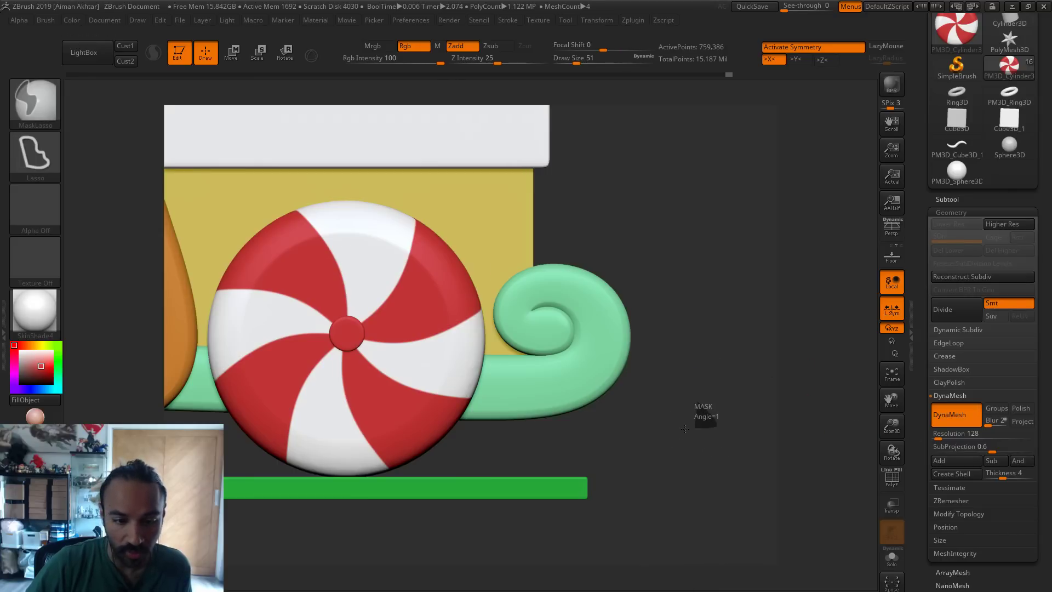
{"action": "key", "text": "ctrl"}
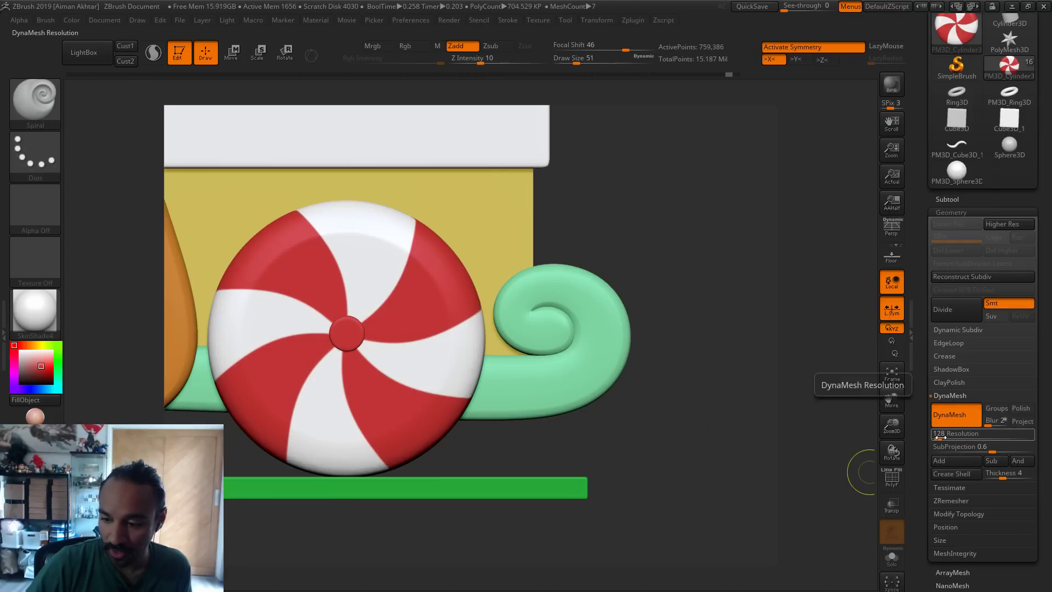
{"action": "type", "text": "456"}
{"action": "key", "text": "Return"}
{"action": "mouse_move", "coordinate": [715, 386]}
{"action": "left_mouse_down", "text": "ctrl"}
{"action": "mouse_move", "coordinate": [731, 406]}
{"action": "mouse_move", "coordinate": [685, 418]}
{"action": "left_mouse_up", "text": "ctrl"}
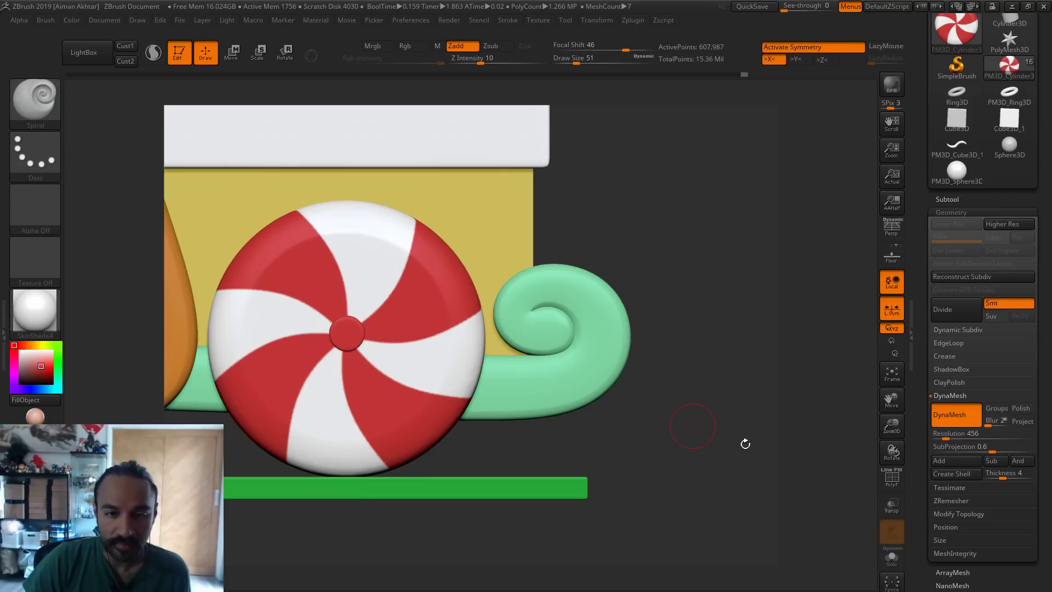
Load the Smooth Stronger brush from the Smooth folder of the LightBox brush library
{"action": "left_click_drag", "start_coordinate": [726, 450], "coordinate": [741, 450]}
{"action": "key", "text": "shift"}
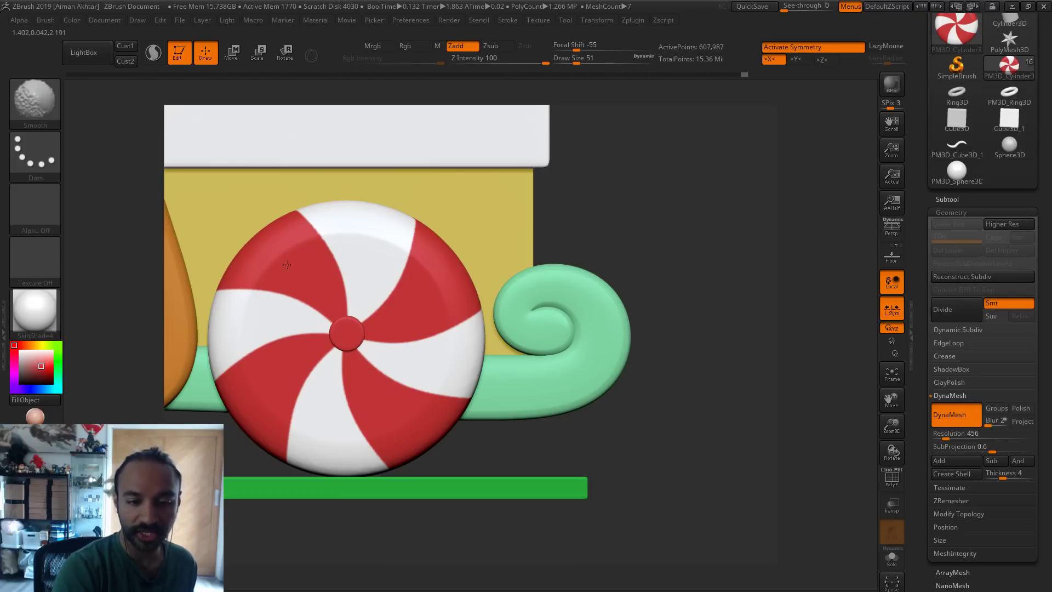
{"action": "left_click", "coordinate": [90, 52]}
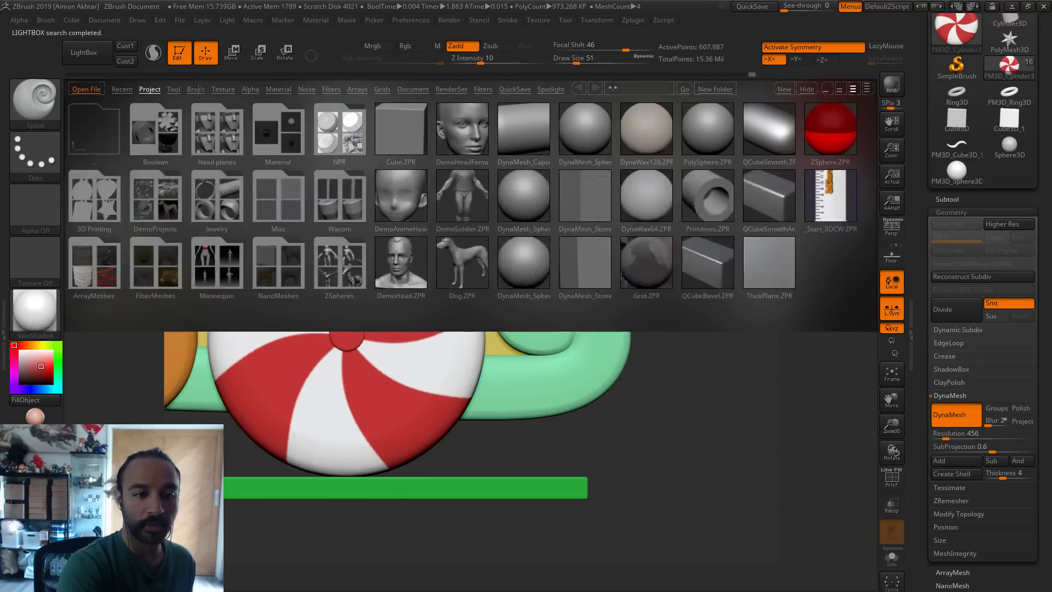
{"action": "left_click", "coordinate": [196, 88]}
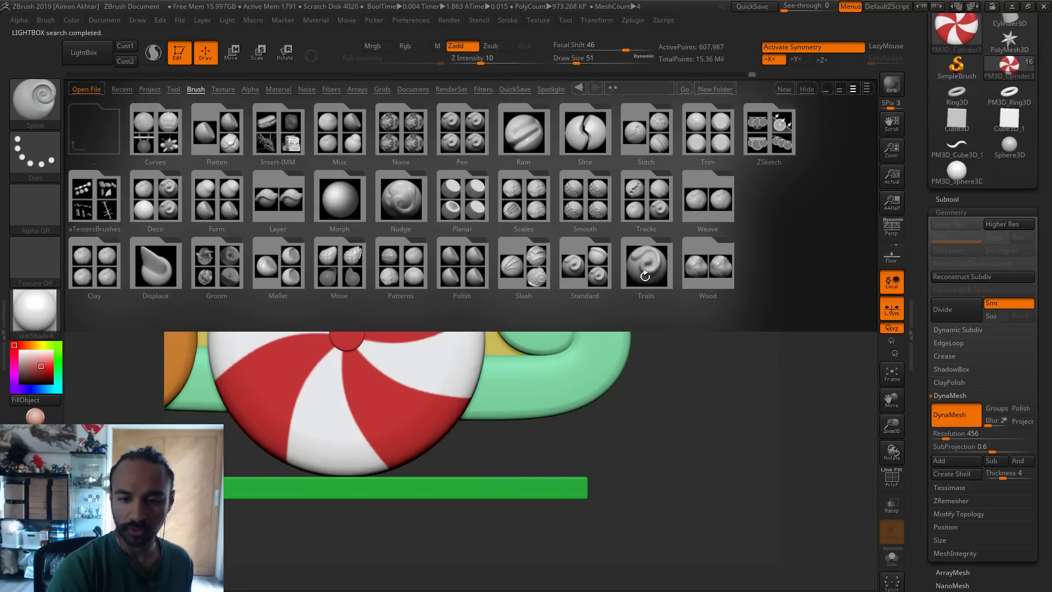
{"action": "left_click", "coordinate": [645, 275]}
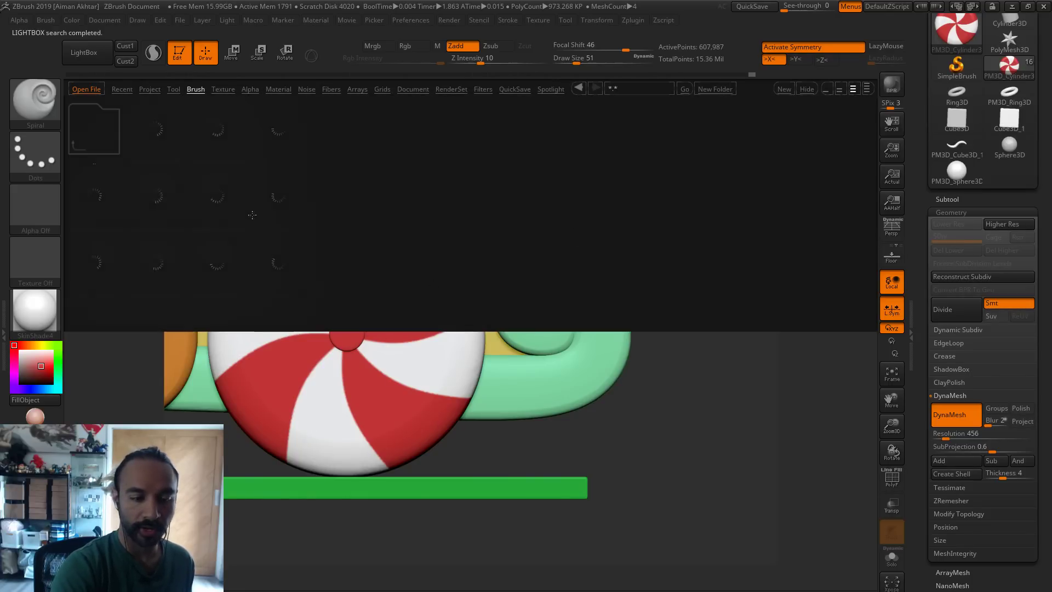
{"action": "double_click", "coordinate": [154, 277]}
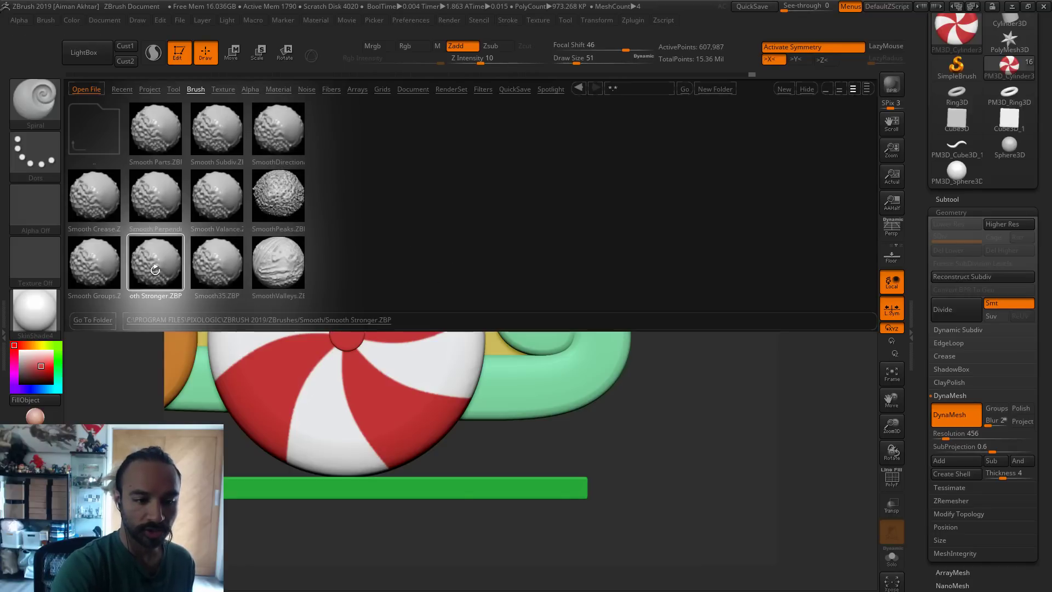
{"action": "left_click", "coordinate": [122, 297]}
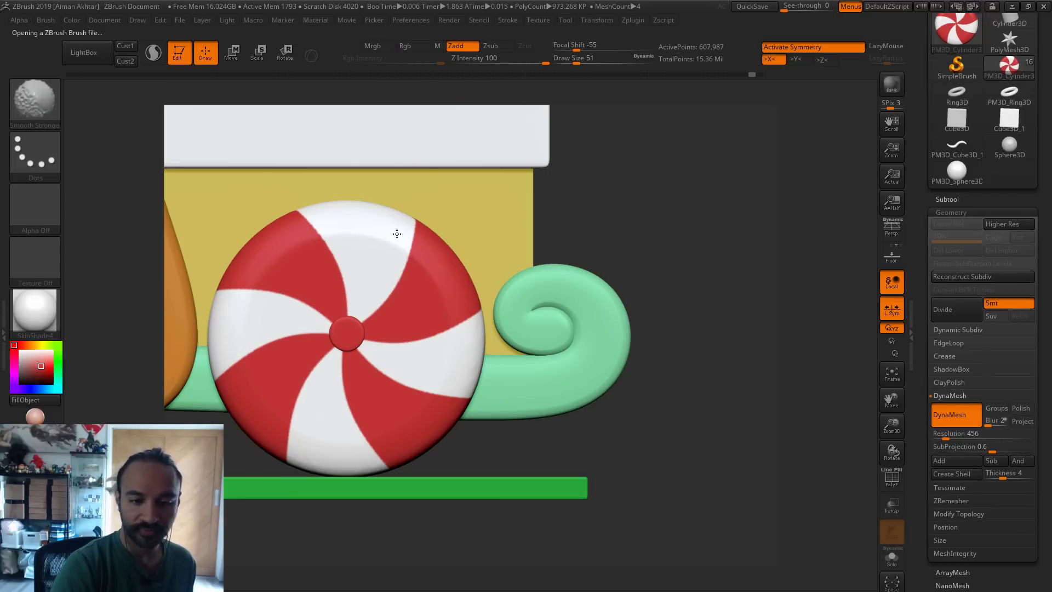
Smooth the rim and face of the wheel with Smooth Stronger at draw sizes 74 and 94
{"action": "key", "text": "s"}
{"action": "left_click", "coordinate": [342, 315]}
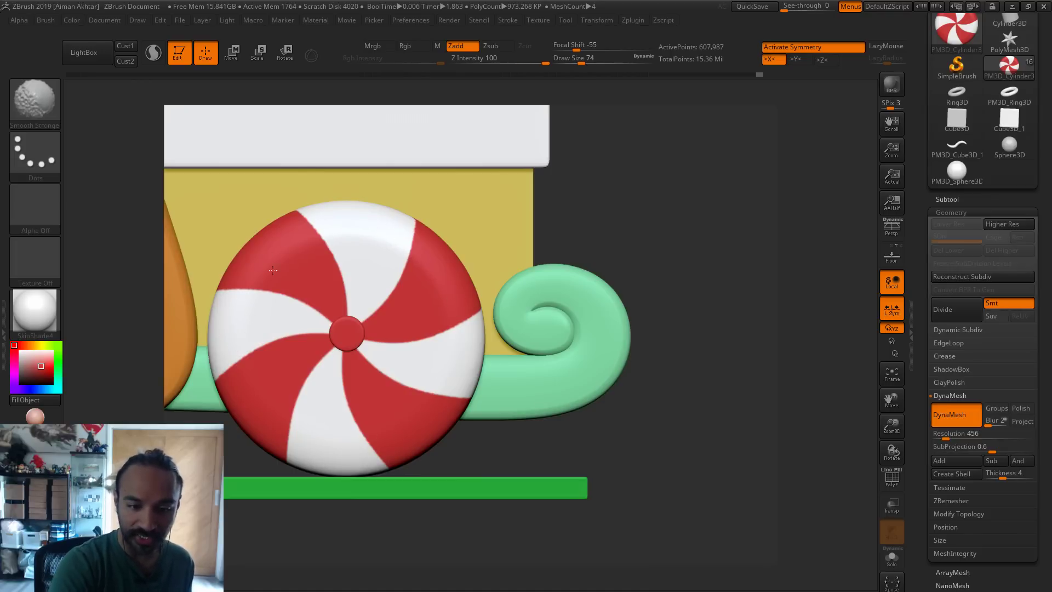
{"action": "key", "text": "s"}
{"action": "left_click_drag", "start_coordinate": [326, 360], "coordinate": [354, 360]}
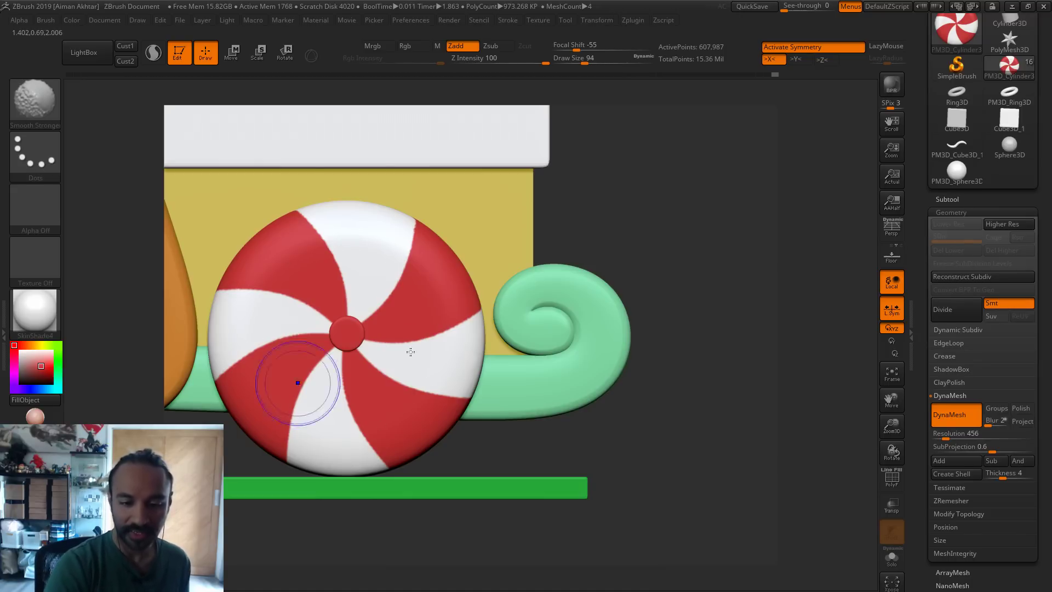
{"action": "key", "text": "shift"}
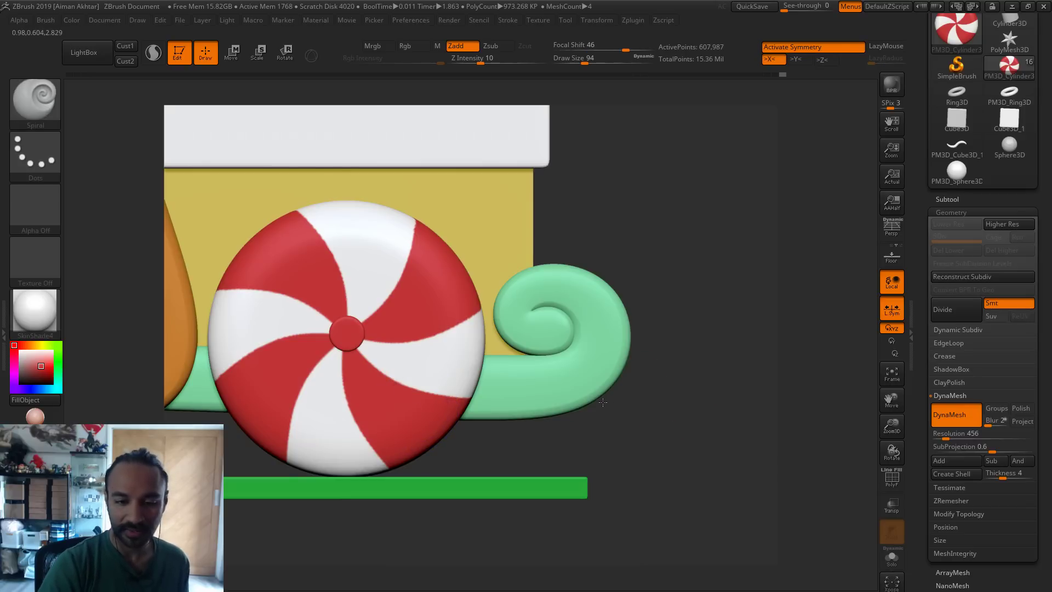
Set the draw size to 49 and make the squiggle and dot decorations on the pink scroll the active subtool
{"action": "mouse_move", "coordinate": [602, 402]}
{"action": "left_mouse_down", "text": "alt"}
{"action": "mouse_move", "coordinate": [634, 410]}
{"action": "mouse_move", "coordinate": [556, 478]}
{"action": "mouse_move", "coordinate": [567, 482]}
{"action": "left_mouse_up", "text": "alt"}
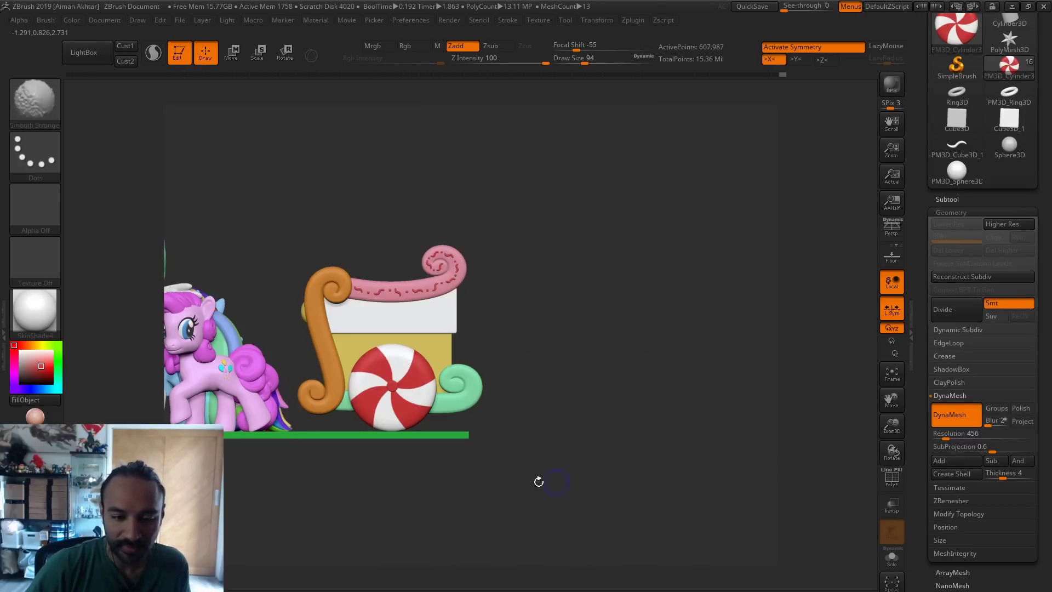
{"action": "left_click_drag", "start_coordinate": [616, 511], "coordinate": [730, 537], "text": "alt"}
{"action": "key", "text": "s"}
{"action": "left_click_drag", "start_coordinate": [511, 377], "coordinate": [502, 376]}
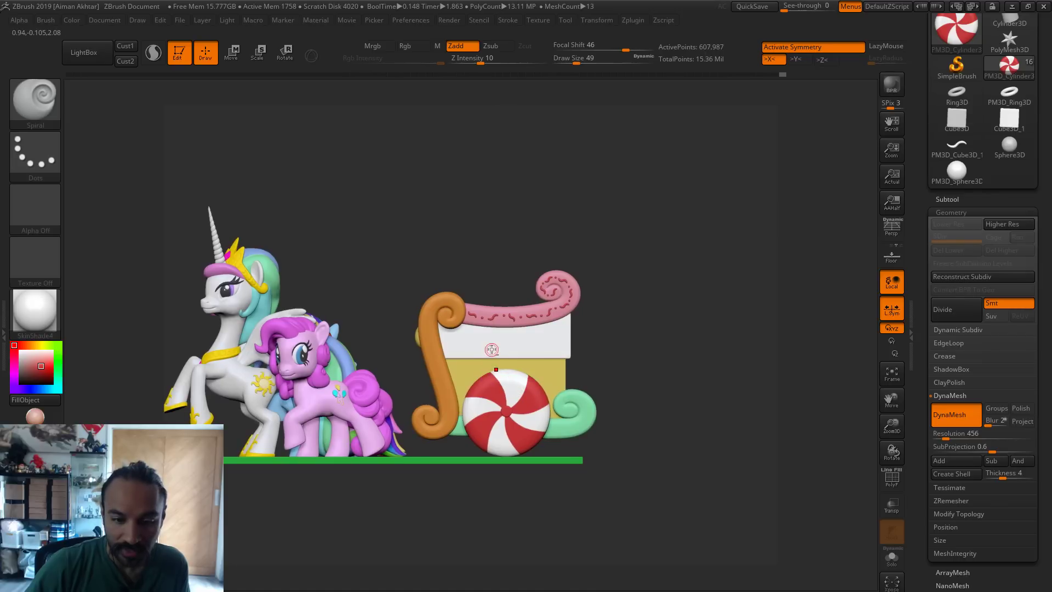
{"action": "left_click", "coordinate": [492, 350], "text": "alt"}
{"action": "left_click_drag", "start_coordinate": [628, 361], "coordinate": [480, 340]}
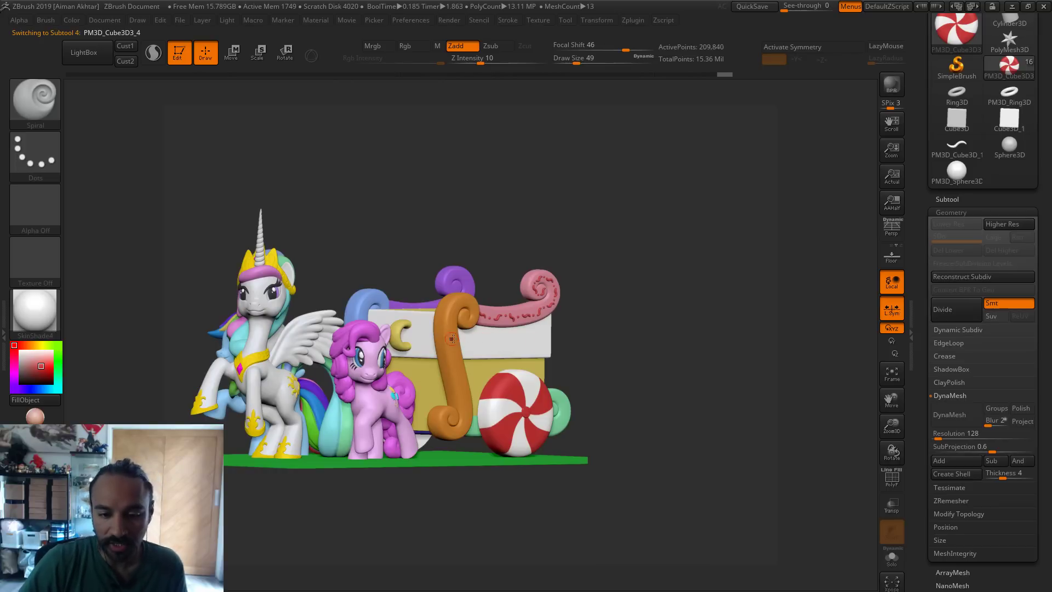
{"action": "mouse_move", "coordinate": [652, 353]}
{"action": "left_mouse_down"}
{"action": "mouse_move", "coordinate": [620, 348]}
{"action": "mouse_move", "coordinate": [628, 331]}
{"action": "mouse_move", "coordinate": [611, 343]}
{"action": "left_mouse_up"}
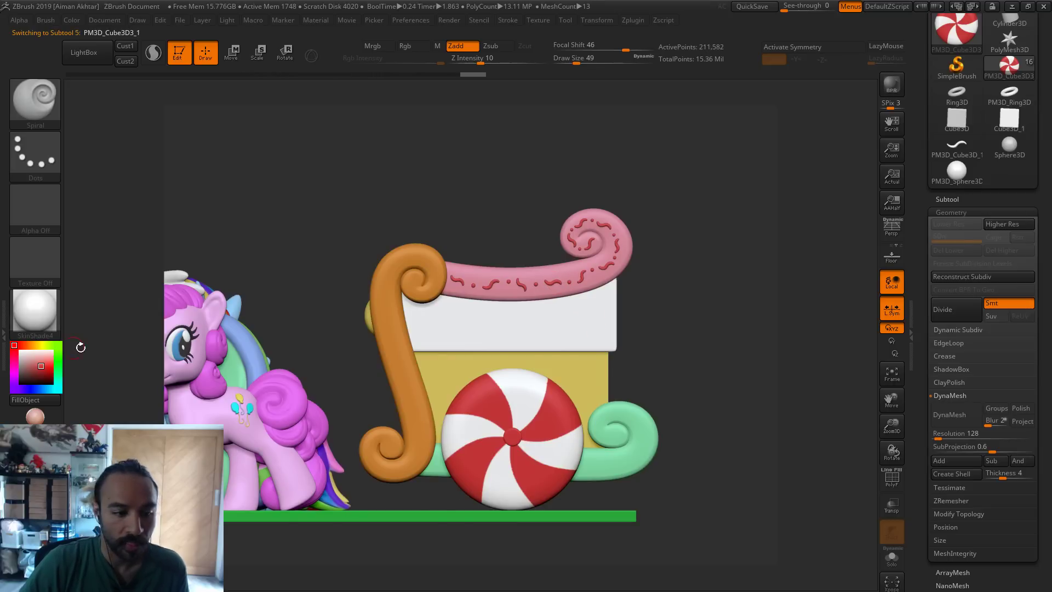
Fill the squiggle and dot decorations on the pink scroll with white
{"action": "left_click", "coordinate": [20, 351]}
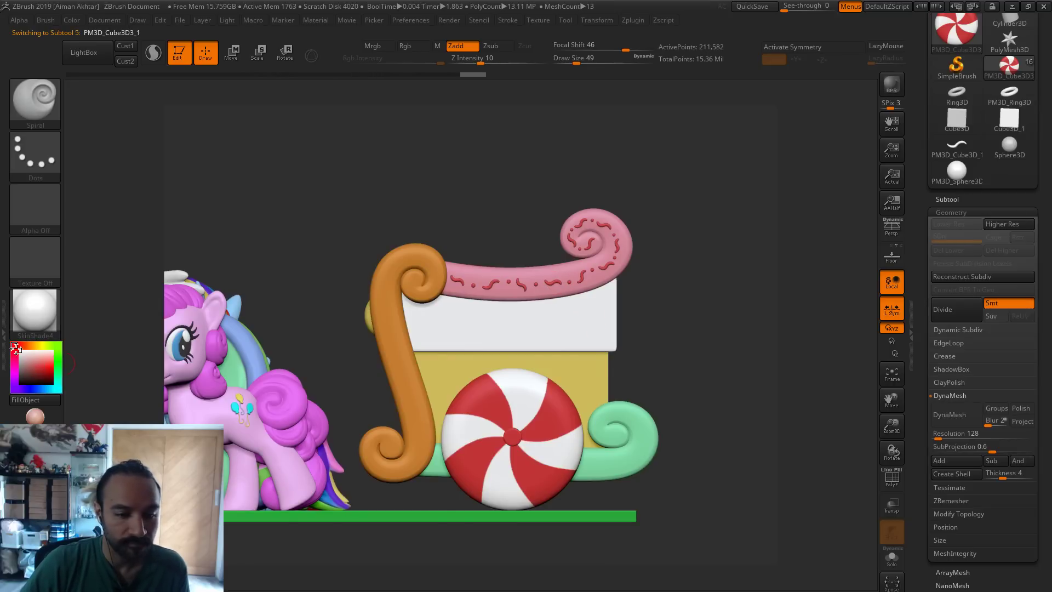
{"action": "left_click", "coordinate": [78, 20]}
{"action": "left_click", "coordinate": [112, 256]}
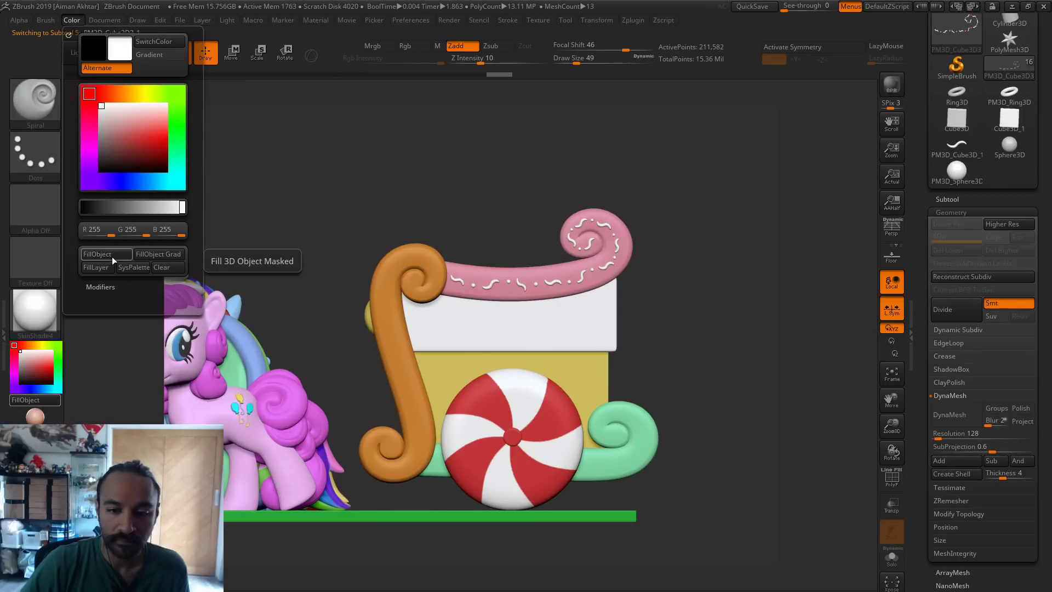
Refill the squiggle and dot decorations on the pink scroll with red
{"action": "left_click", "coordinate": [41, 366]}
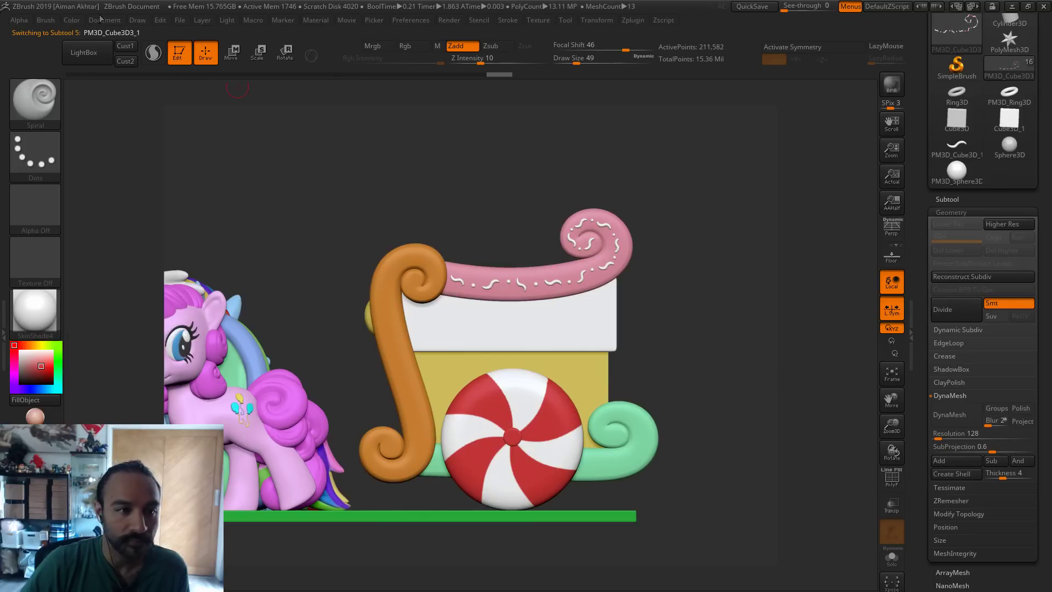
{"action": "left_click", "coordinate": [73, 20]}
{"action": "left_click", "coordinate": [110, 254]}
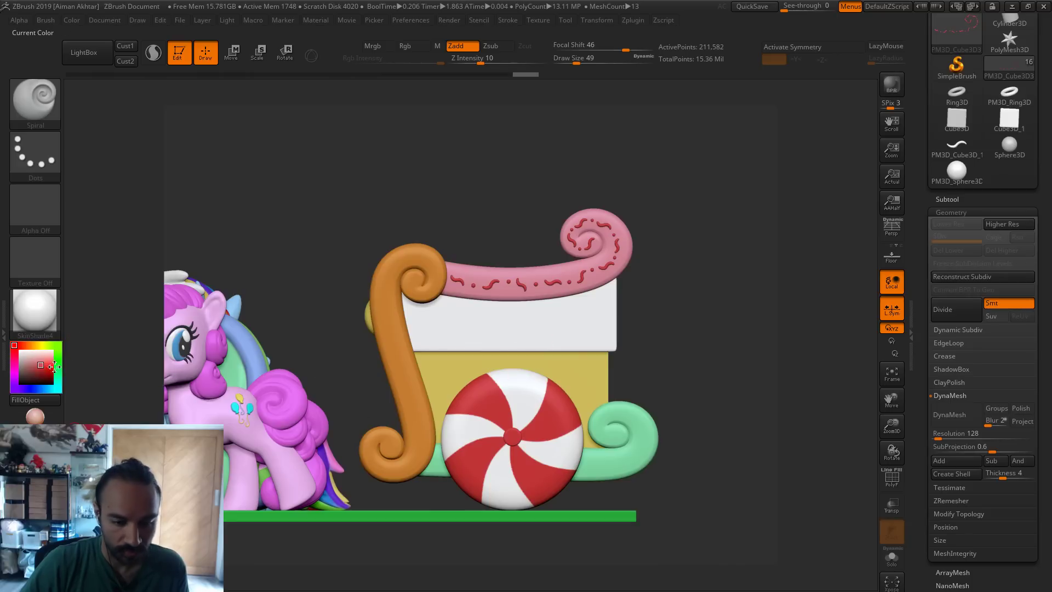
Sample white as the paint colour and switch to the Standard brush, framing the pink scroll's decorations
{"action": "key", "text": "c"}
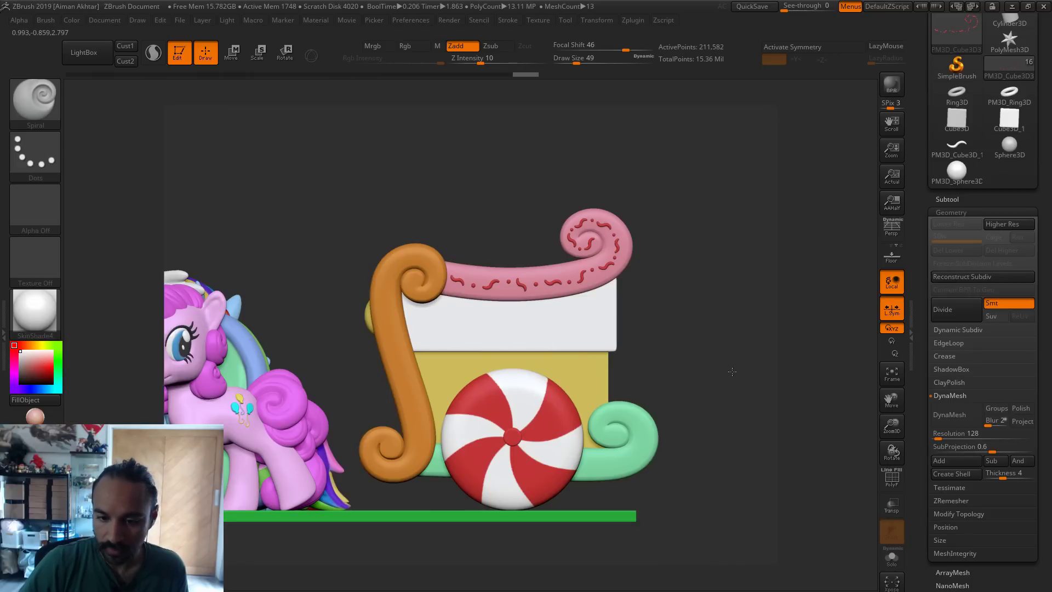
{"action": "left_click_drag", "start_coordinate": [732, 372], "coordinate": [773, 364], "text": "alt"}
{"action": "key", "text": "b"}
{"action": "key", "text": "s"}
{"action": "key", "text": "t"}
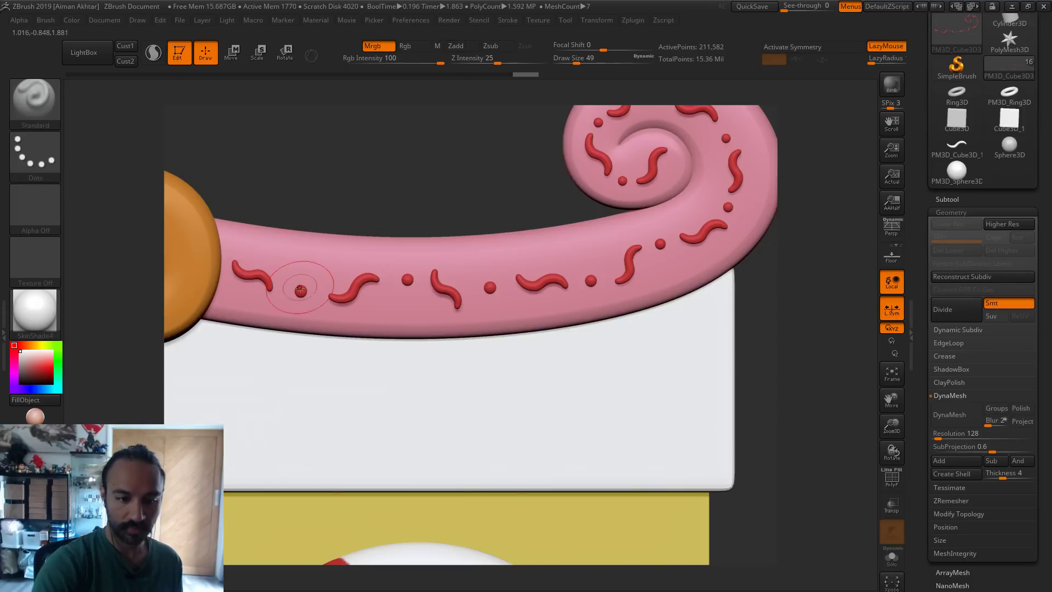
Paint the three dots nearest the orange scroll white, reducing the draw size to 27
{"action": "key", "text": "s"}
{"action": "left_click", "coordinate": [303, 292]}
{"action": "left_click_drag", "start_coordinate": [302, 289], "coordinate": [304, 302]}
{"action": "key", "text": "s"}
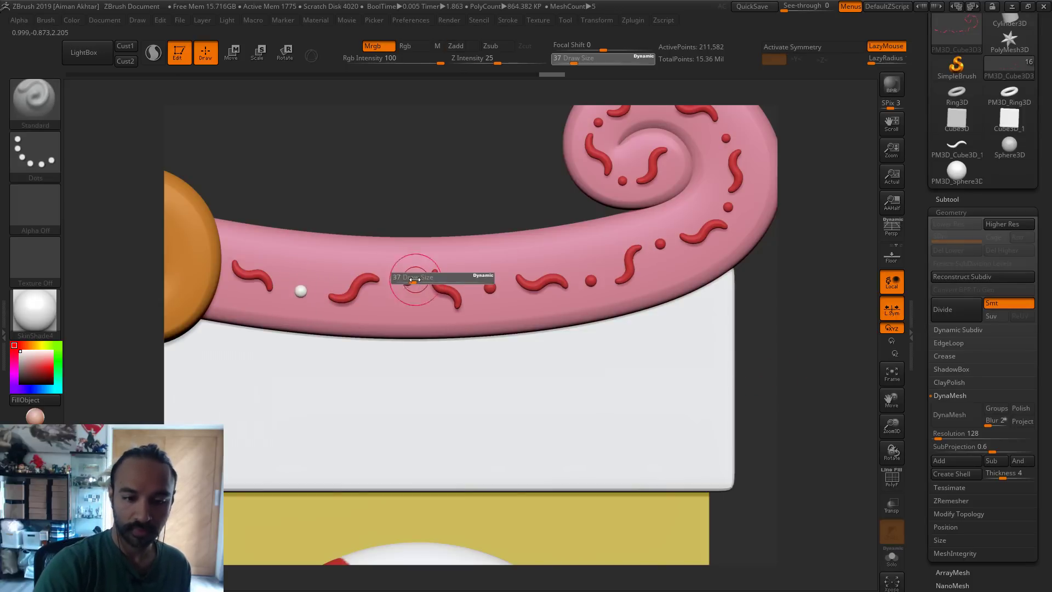
{"action": "left_click", "coordinate": [408, 278]}
{"action": "left_click", "coordinate": [407, 280]}
{"action": "key", "text": "s"}
{"action": "left_click", "coordinate": [492, 292]}
{"action": "left_click", "coordinate": [489, 286]}
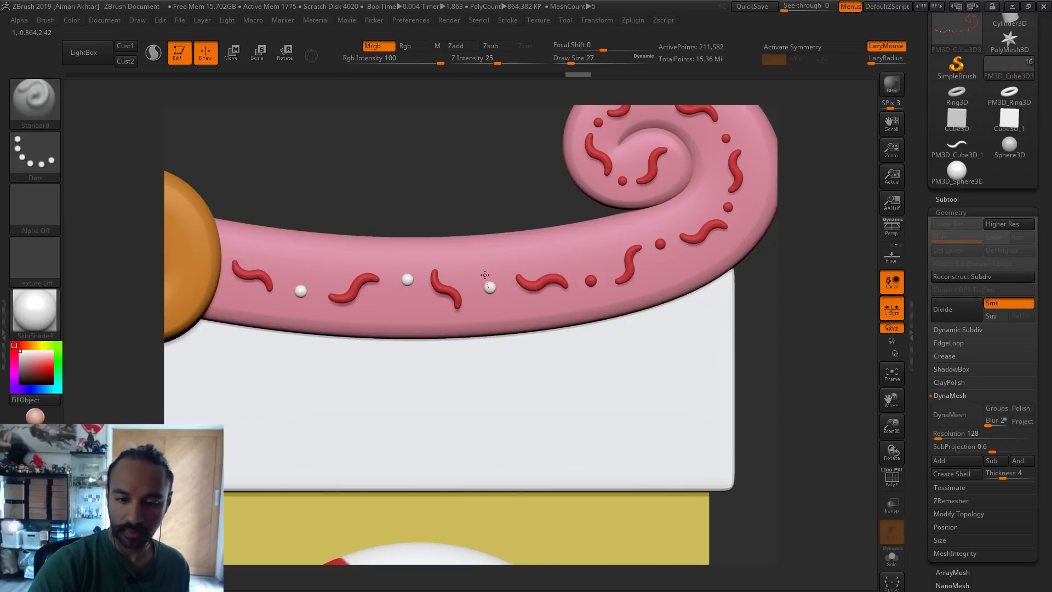
Paint the next three dots along the pink scroll's rising curve white, reducing the draw size to 18
{"action": "left_click", "coordinate": [591, 280]}
{"action": "key", "text": "s"}
{"action": "left_click_drag", "start_coordinate": [663, 246], "coordinate": [660, 246]}
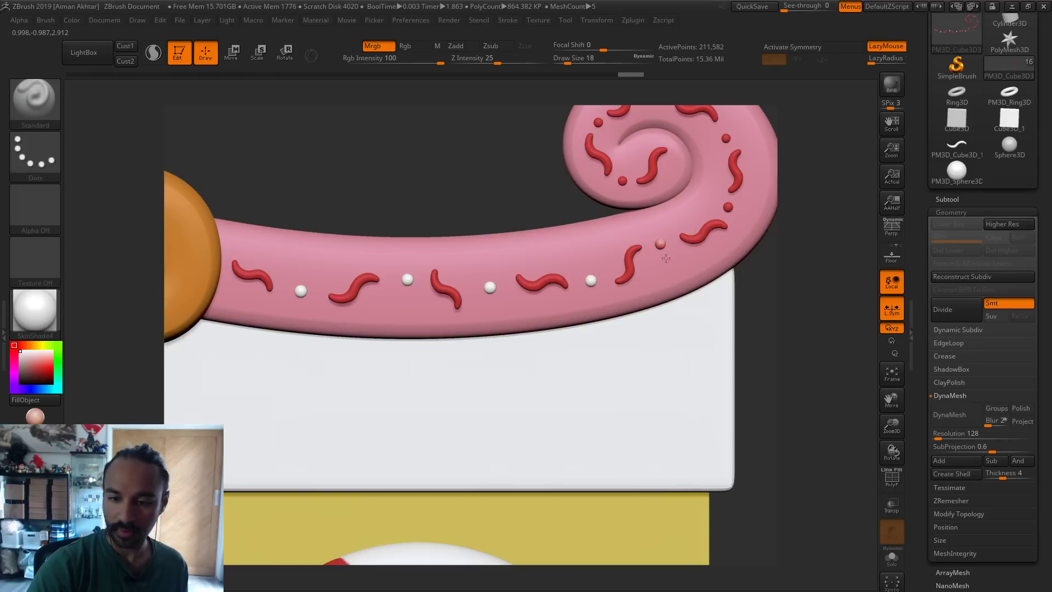
{"action": "left_click", "coordinate": [660, 244]}
{"action": "left_click", "coordinate": [727, 206]}
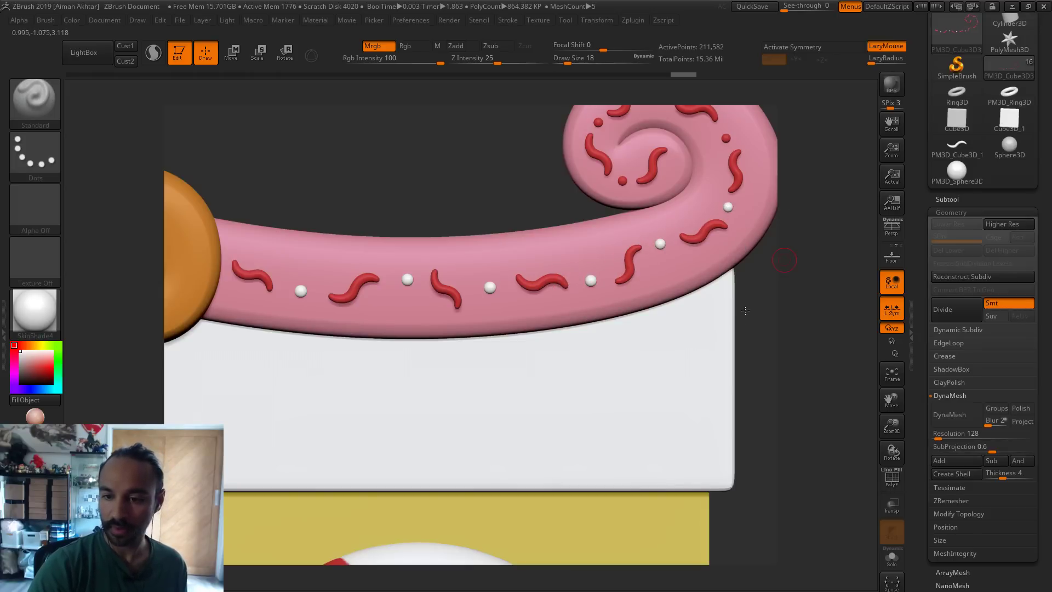
Paint the remaining dots in the pink scroll's spiral end white at draw size 12
{"action": "left_click_drag", "start_coordinate": [717, 162], "coordinate": [691, 191], "text": "alt"}
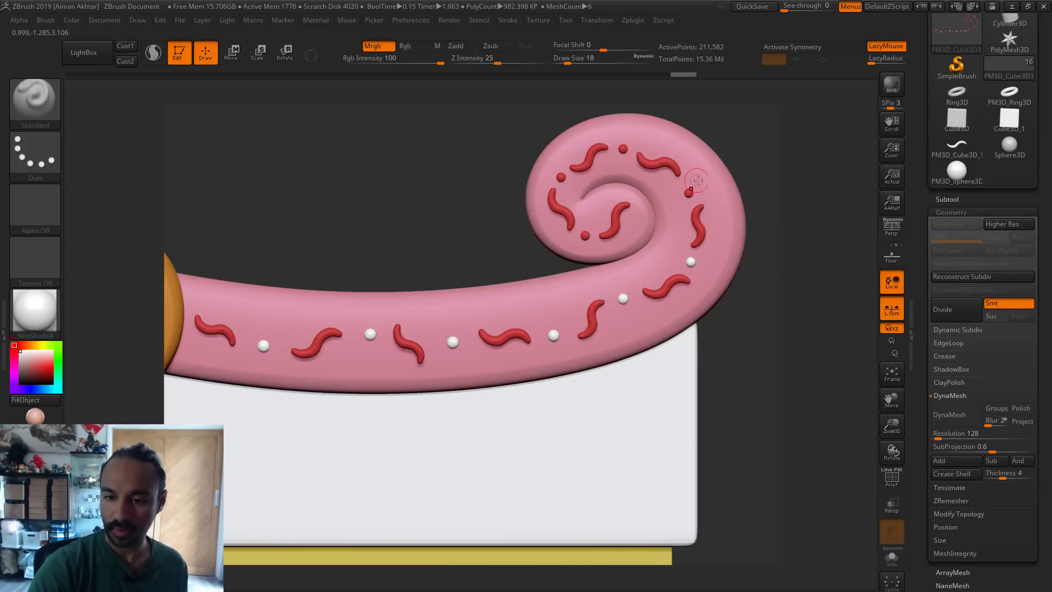
{"action": "key", "text": "s"}
{"action": "left_click_drag", "start_coordinate": [626, 144], "coordinate": [623, 144]}
{"action": "left_click", "coordinate": [623, 146]}
{"action": "left_click", "coordinate": [562, 177]}
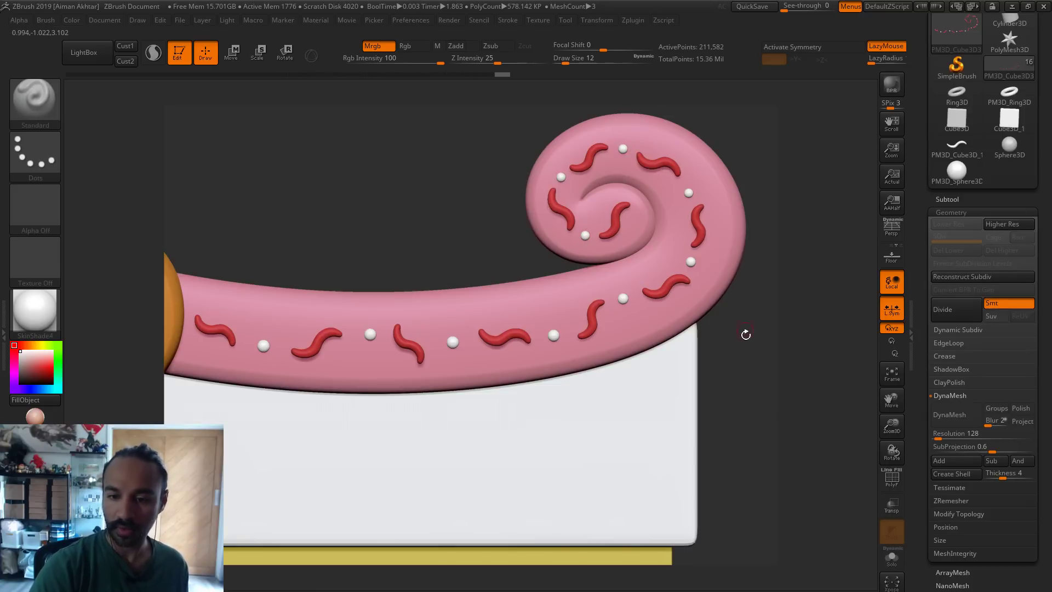
Isolate the decorations, hide the set on the purple scroll's side with SelectRect, and delete the hidden geometry
{"action": "key", "text": "shift+s"}
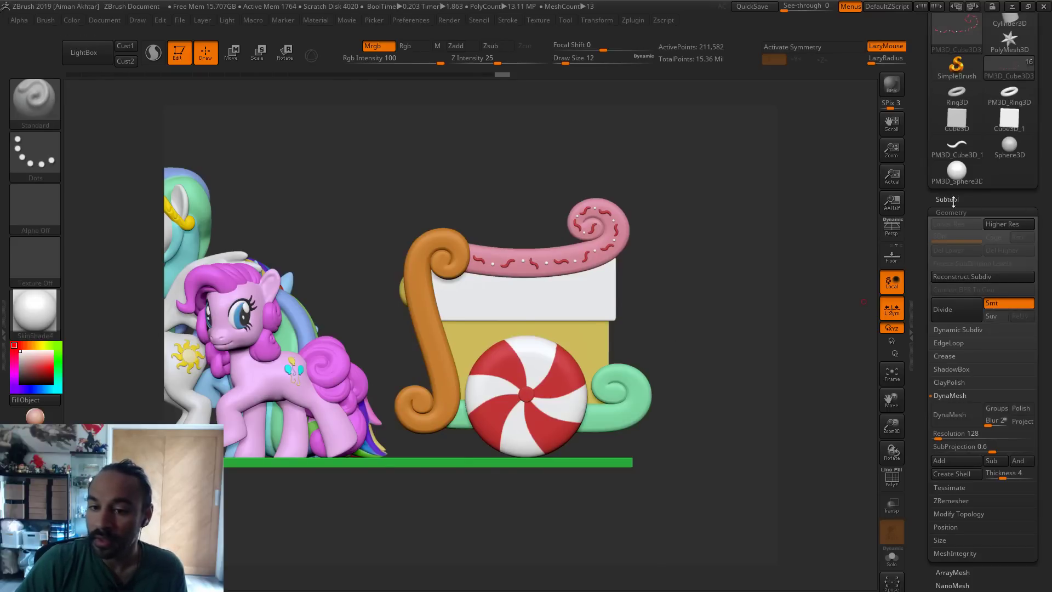
{"action": "left_click_drag", "start_coordinate": [734, 301], "coordinate": [765, 308]}
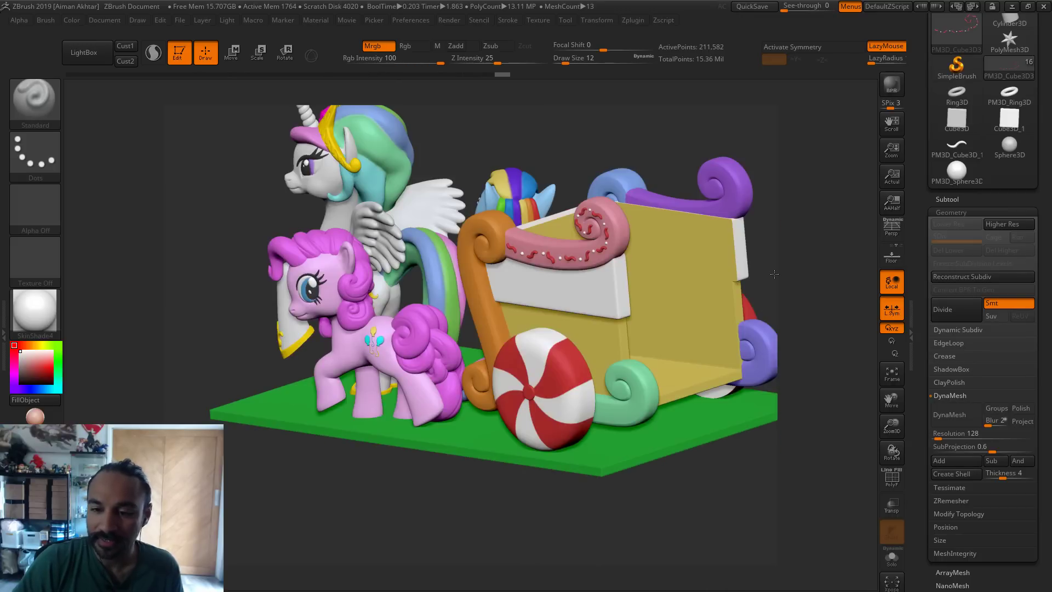
{"action": "left_click_drag", "start_coordinate": [563, 342], "coordinate": [593, 305]}
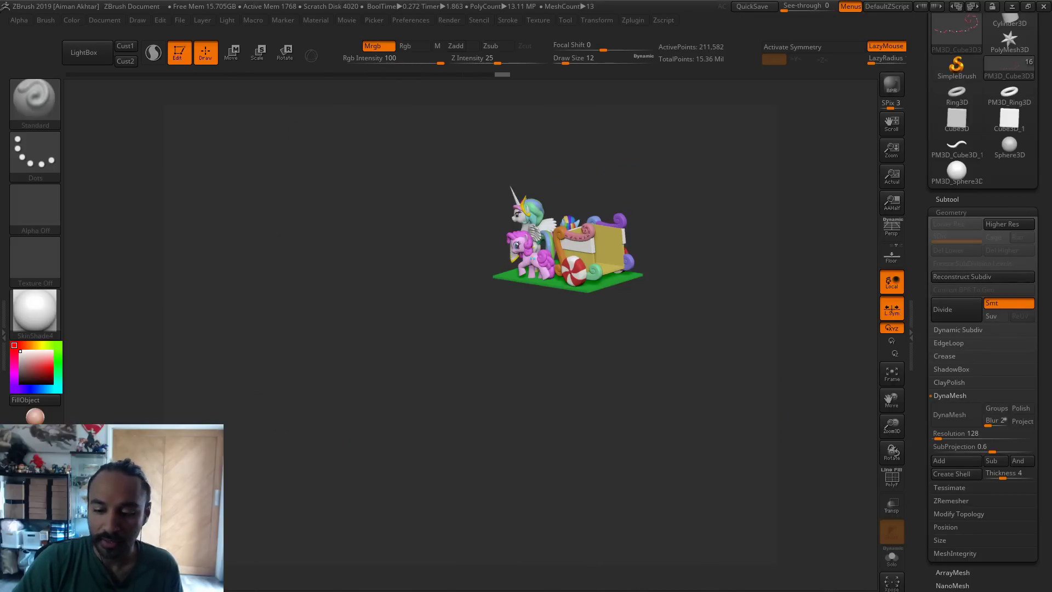
{"action": "left_click", "coordinate": [897, 559]}
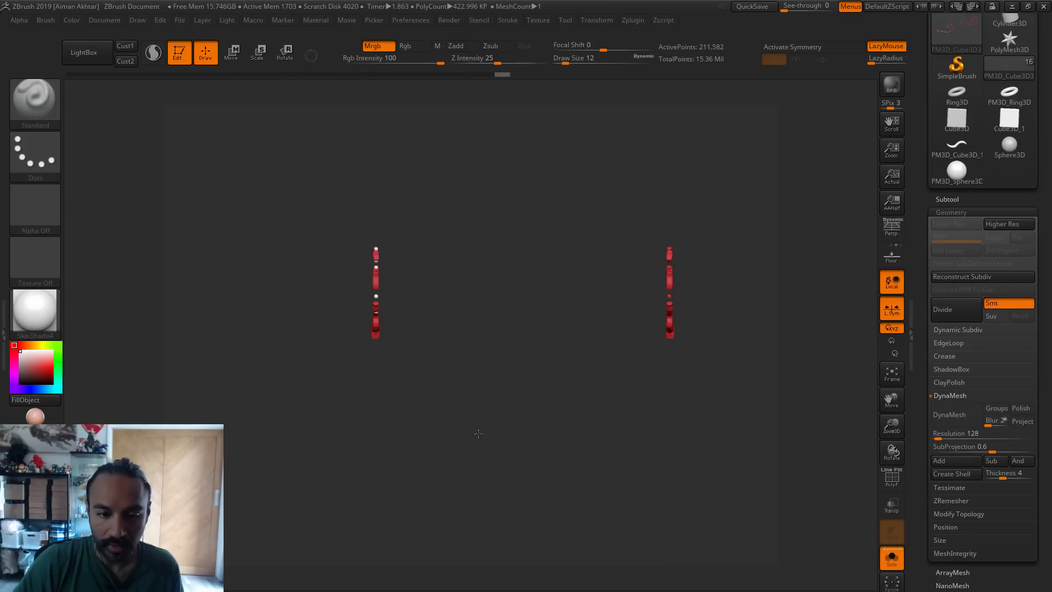
{"action": "key", "text": "ctrl+shift"}
{"action": "left_click", "coordinate": [35, 98], "text": "ctrl+shift"}
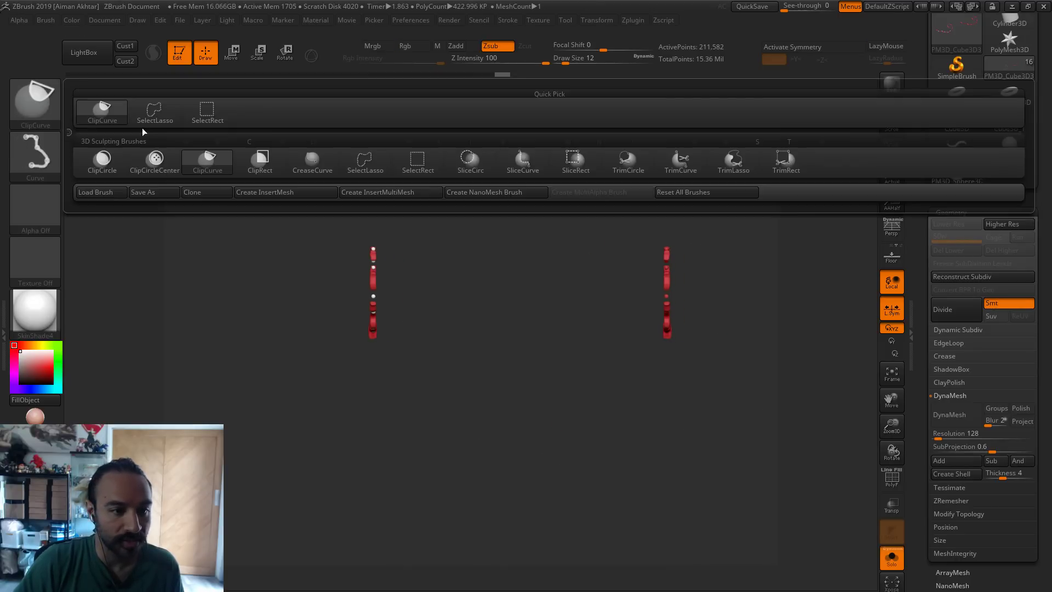
{"action": "left_click", "coordinate": [208, 112]}
{"action": "left_click_drag", "start_coordinate": [446, 200], "coordinate": [286, 386], "text": "ctrl+alt+shift"}
{"action": "left_click", "coordinate": [400, 584]}
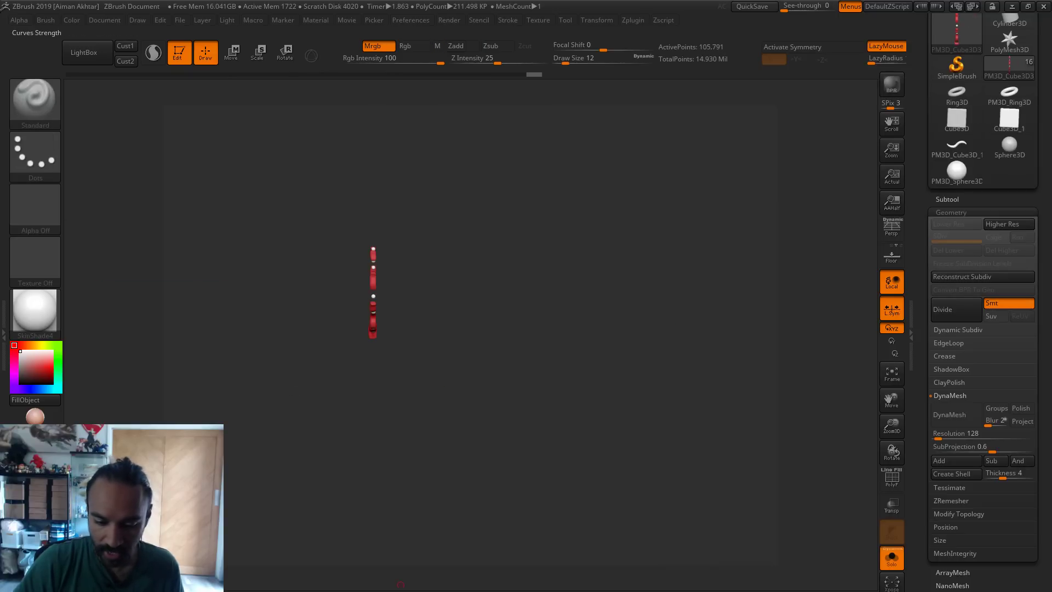
Try Mirror And Weld on the remaining set of decorations
{"action": "left_click", "coordinate": [401, 584]}
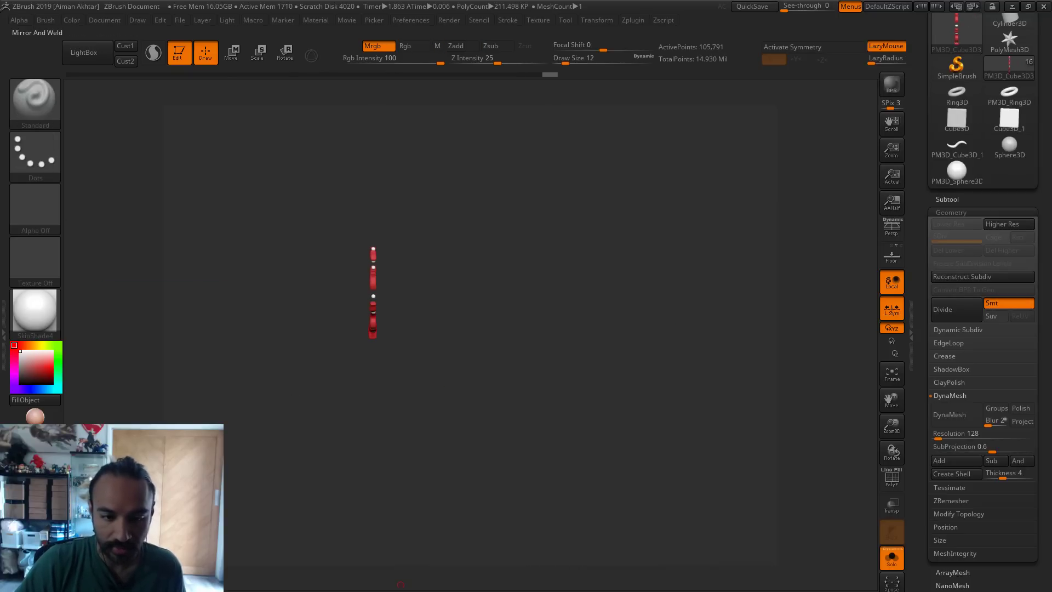
{"action": "key", "text": "ctrl+z"}
With Local off, mirror the decorations across the X axis with SubTool Master, appended as a new subtool, and show the whole model
{"action": "left_click", "coordinate": [892, 282]}
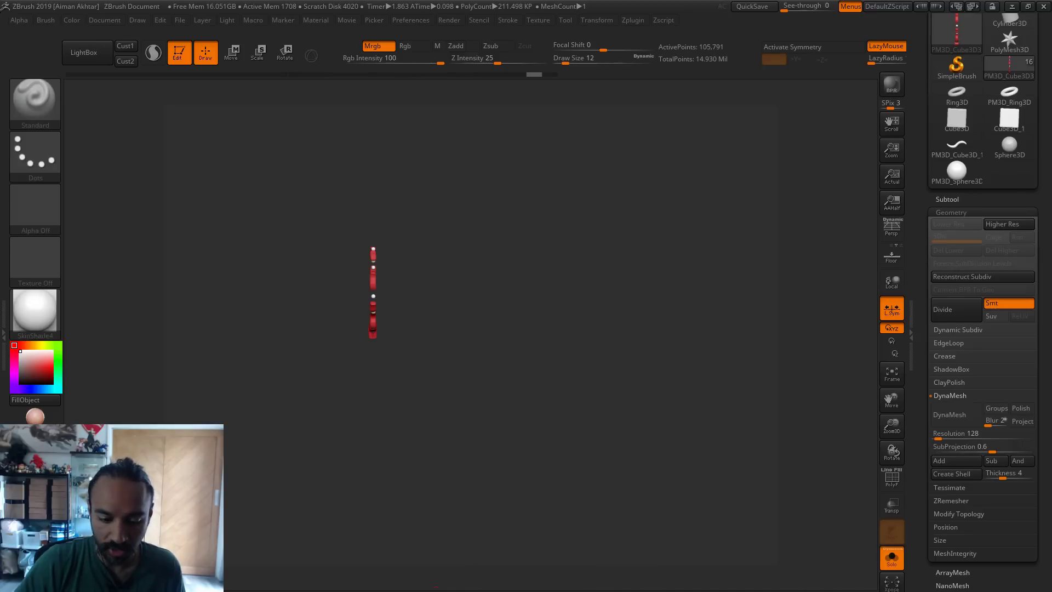
{"action": "mouse_move", "coordinate": [439, 572]}
{"action": "left_mouse_down"}
{"action": "mouse_move", "coordinate": [518, 524]}
{"action": "mouse_move", "coordinate": [504, 507]}
{"action": "mouse_move", "coordinate": [520, 481]}
{"action": "left_mouse_up"}
{"action": "key", "text": "ctrl"}
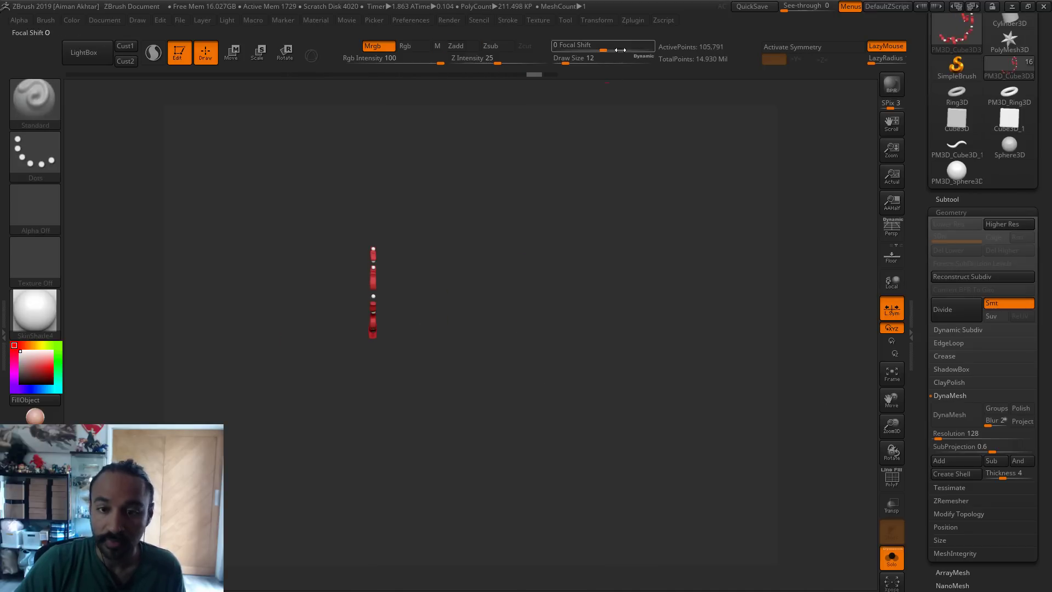
{"action": "left_click", "coordinate": [645, 20]}
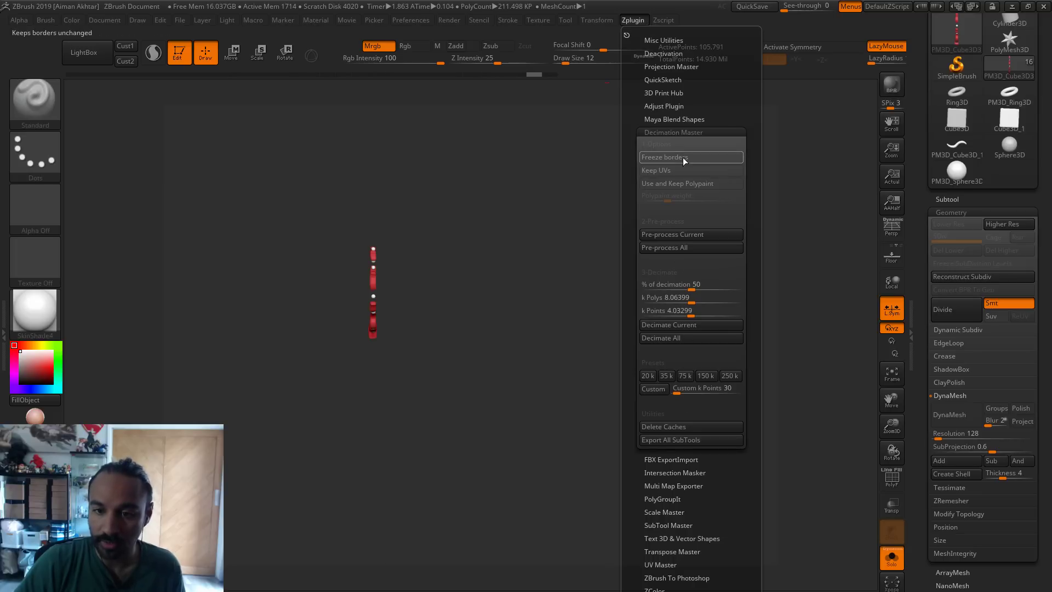
{"action": "left_click", "coordinate": [682, 132]}
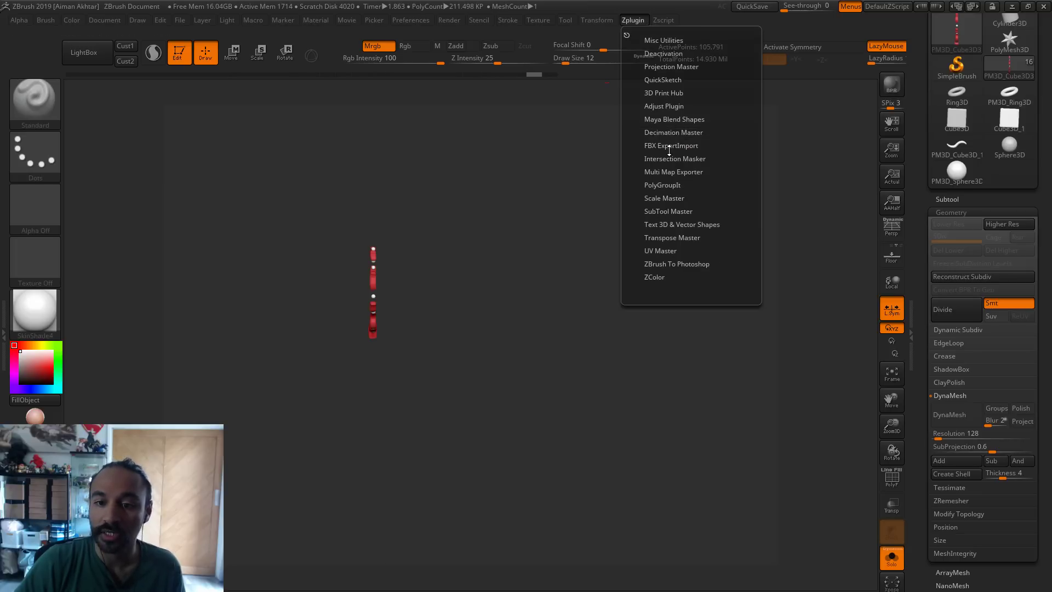
{"action": "left_click", "coordinate": [670, 210]}
{"action": "left_click", "coordinate": [715, 262]}
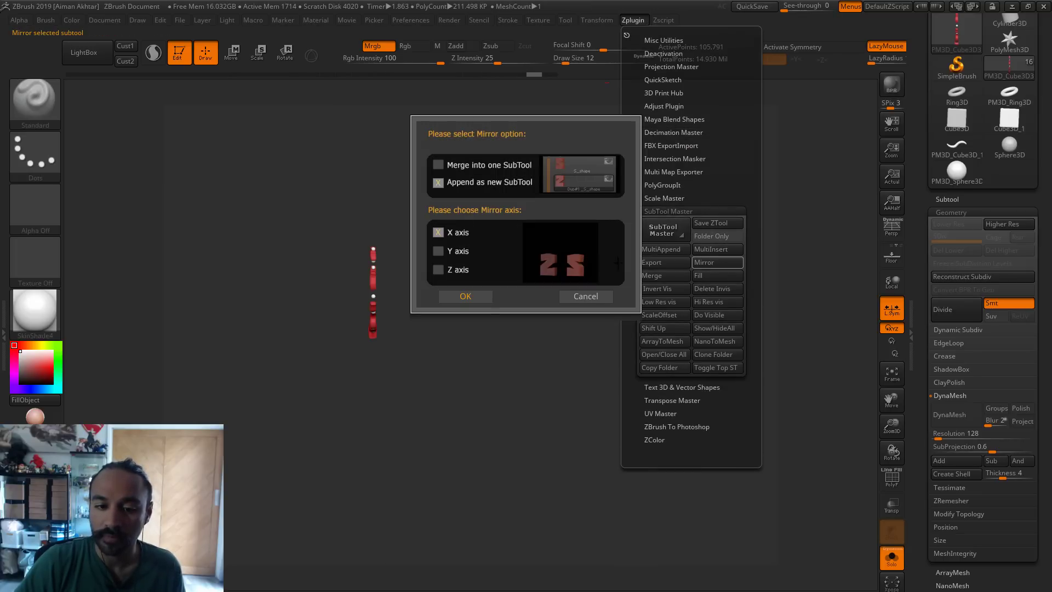
{"action": "left_click", "coordinate": [466, 297]}
{"action": "left_click_drag", "start_coordinate": [596, 349], "coordinate": [652, 395]}
{"action": "left_click", "coordinate": [888, 564]}
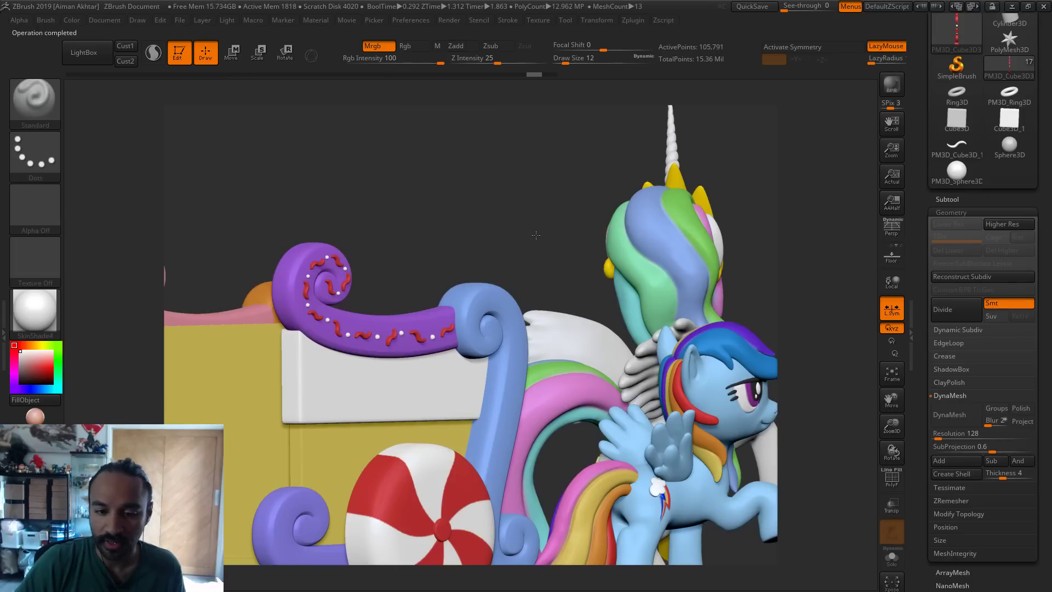
Duplicate the subtool holding the pink scroll's squiggle and dot decorations
{"action": "left_click_drag", "start_coordinate": [536, 235], "coordinate": [541, 236]}
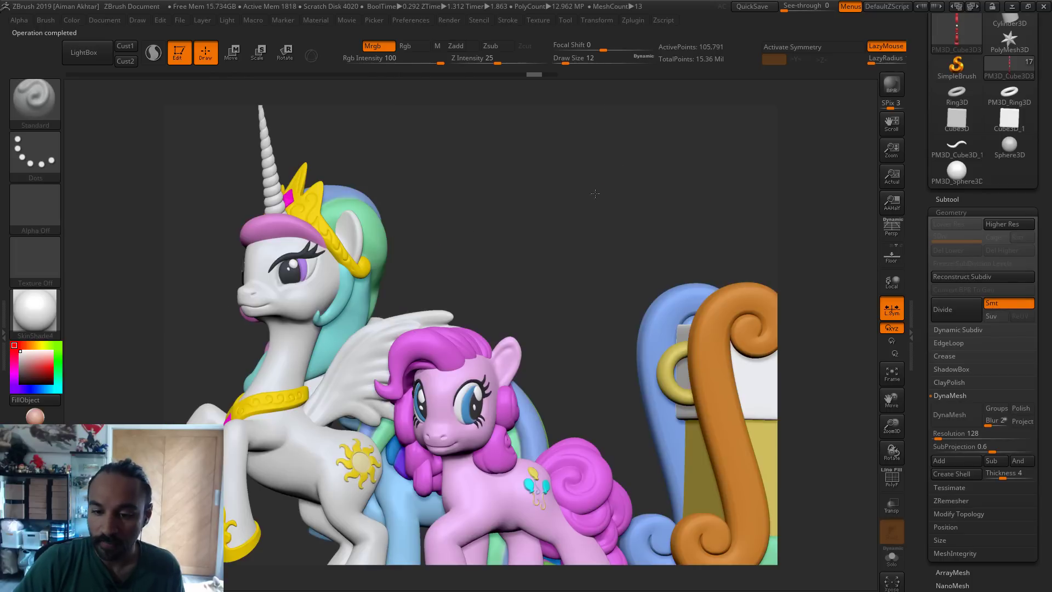
{"action": "left_click_drag", "start_coordinate": [383, 164], "coordinate": [362, 165]}
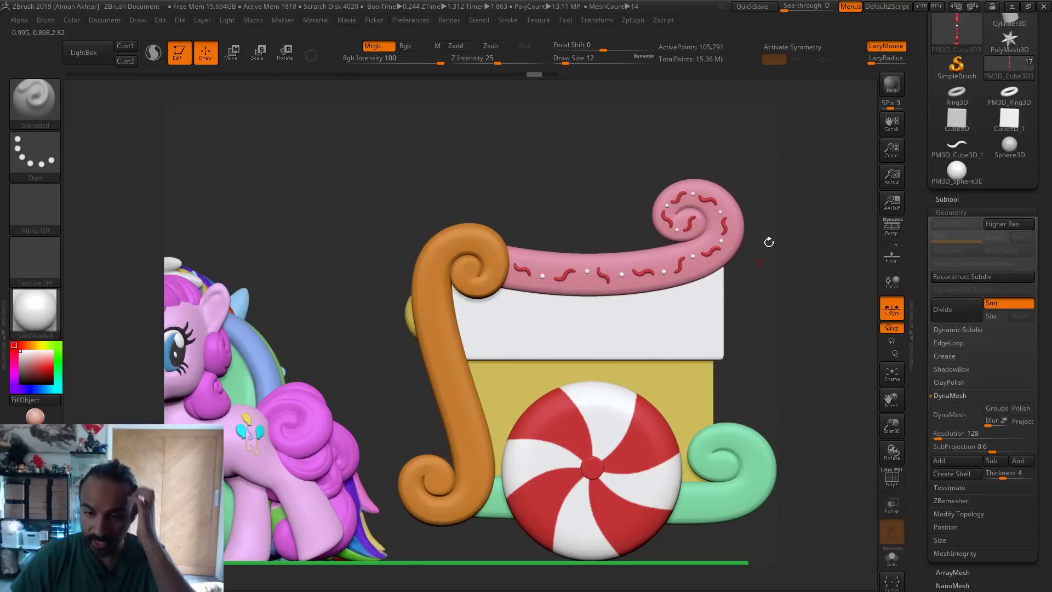
{"action": "left_click", "coordinate": [987, 199]}
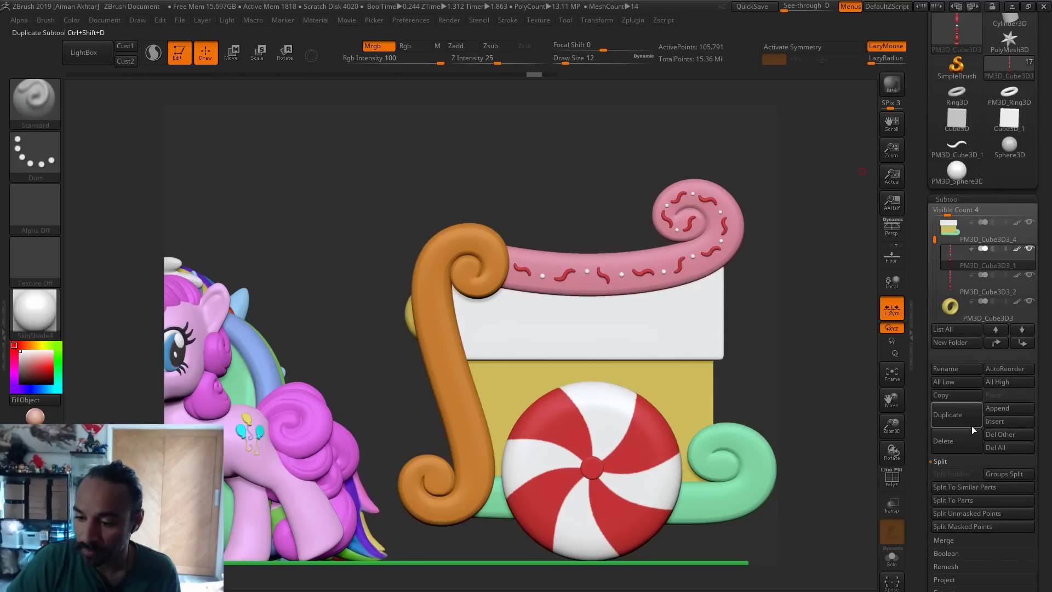
{"action": "left_click", "coordinate": [956, 415]}
Move the duplicated decorations down onto the green scroll behind the peppermint wheel, aligning them with its spiral
{"action": "key", "text": "w"}
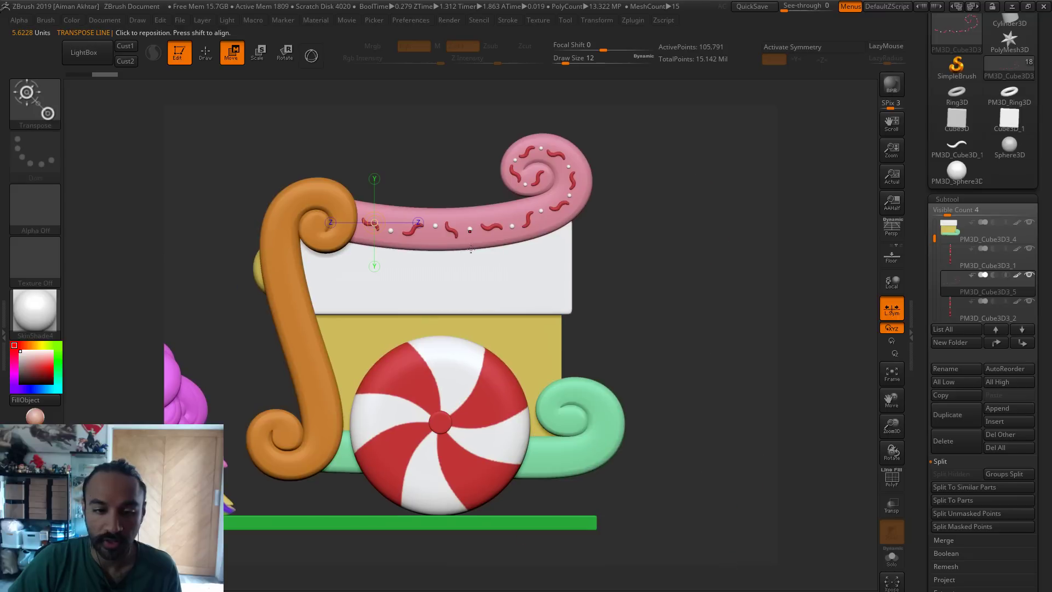
{"action": "left_click_drag", "start_coordinate": [475, 244], "coordinate": [474, 110], "text": "shift"}
{"action": "left_click_drag", "start_coordinate": [474, 177], "coordinate": [474, 195], "text": "ctrl+shift"}
{"action": "mouse_move", "coordinate": [483, 291]}
{"action": "left_mouse_down"}
{"action": "mouse_move", "coordinate": [510, 420]}
{"action": "mouse_move", "coordinate": [728, 423]}
{"action": "left_mouse_up"}
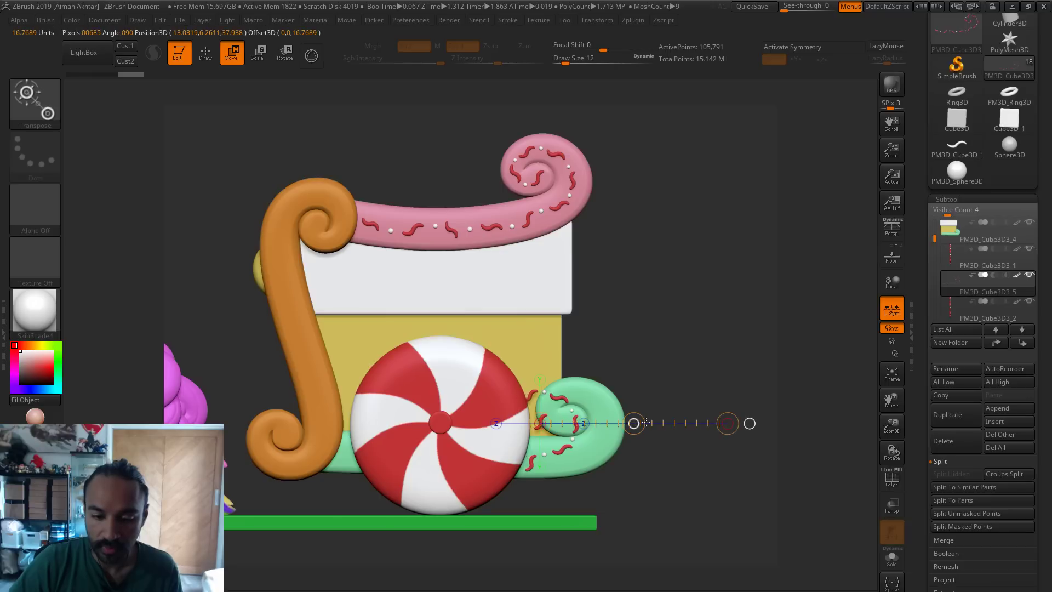
{"action": "left_click_drag", "start_coordinate": [647, 423], "coordinate": [668, 426]}
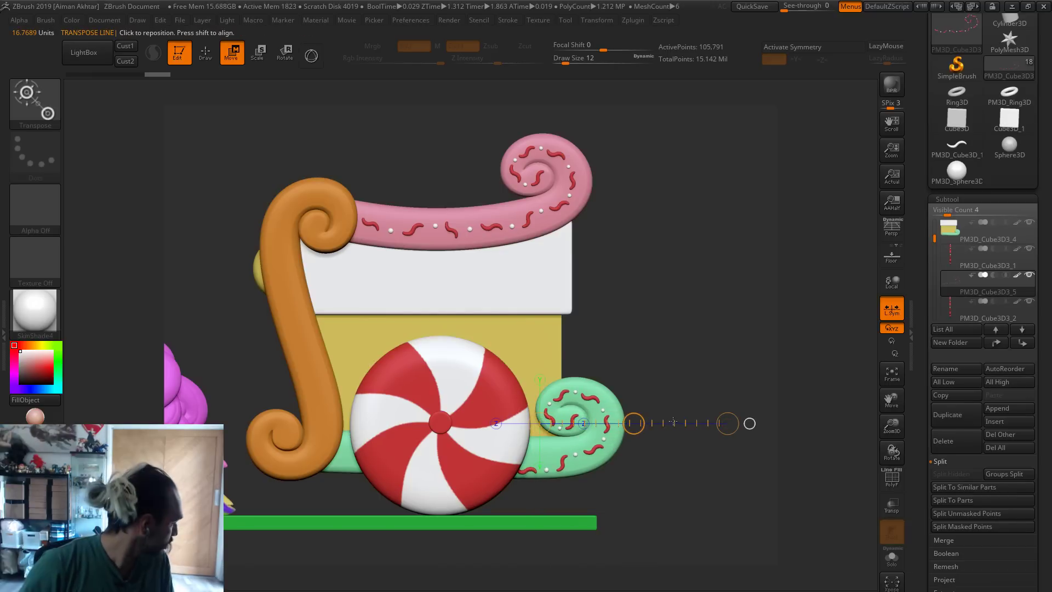
{"action": "mouse_move", "coordinate": [589, 396]}
{"action": "left_mouse_down", "text": "shift"}
{"action": "mouse_move", "coordinate": [591, 343]}
{"action": "mouse_move", "coordinate": [589, 368]}
{"action": "left_mouse_up", "text": "shift"}
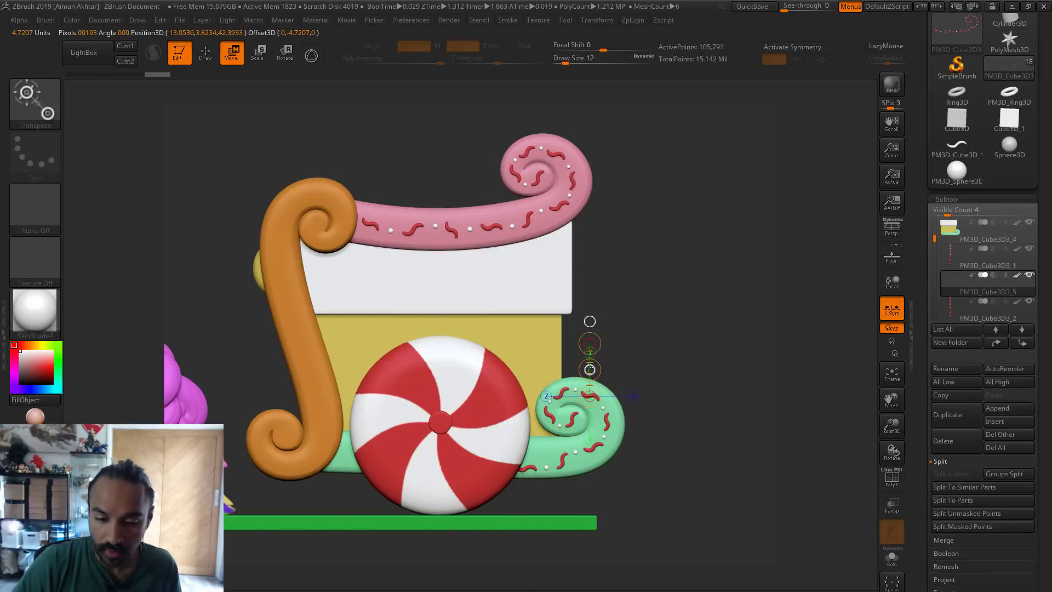
Rotate the duplicated decorations slightly about the green spiral's centre to follow the scroll's curve, and return to Draw mode
{"action": "left_click_drag", "start_coordinate": [572, 415], "coordinate": [572, 327], "text": "shift"}
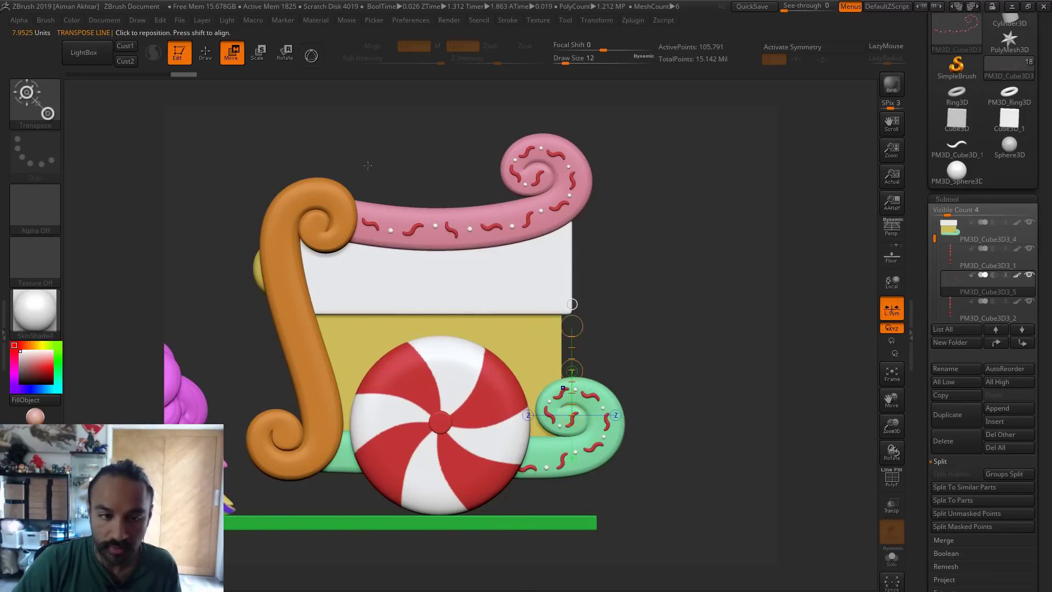
{"action": "left_click", "coordinate": [285, 52]}
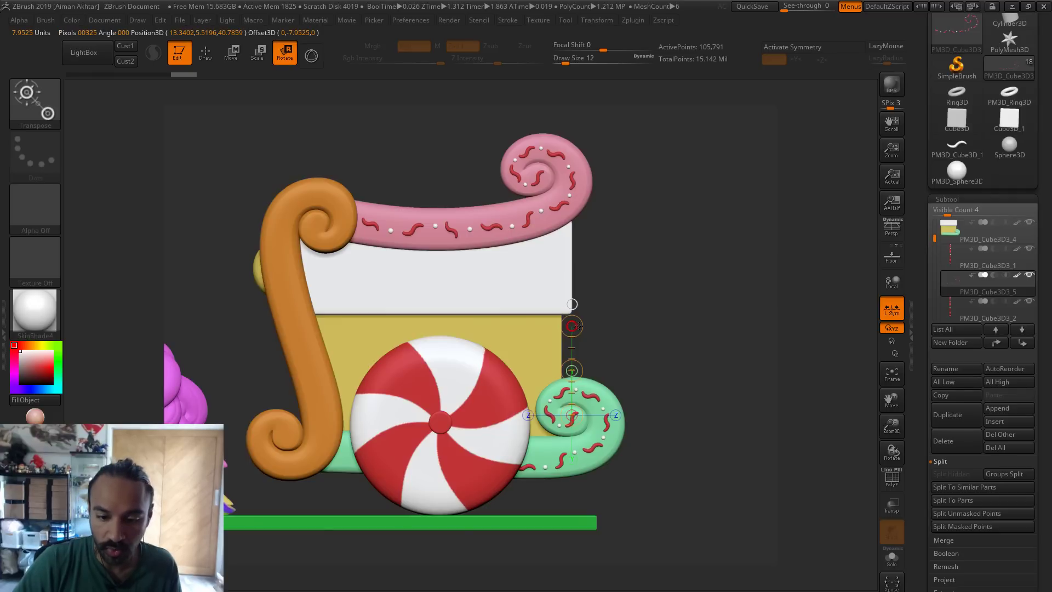
{"action": "left_click_drag", "start_coordinate": [581, 326], "coordinate": [588, 329]}
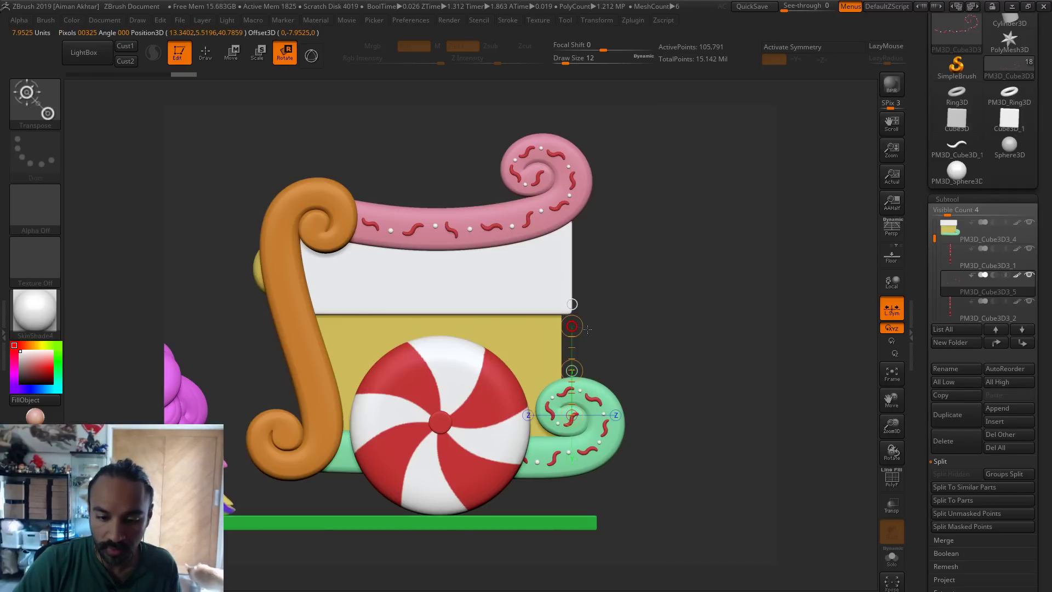
{"action": "left_click", "coordinate": [204, 53]}
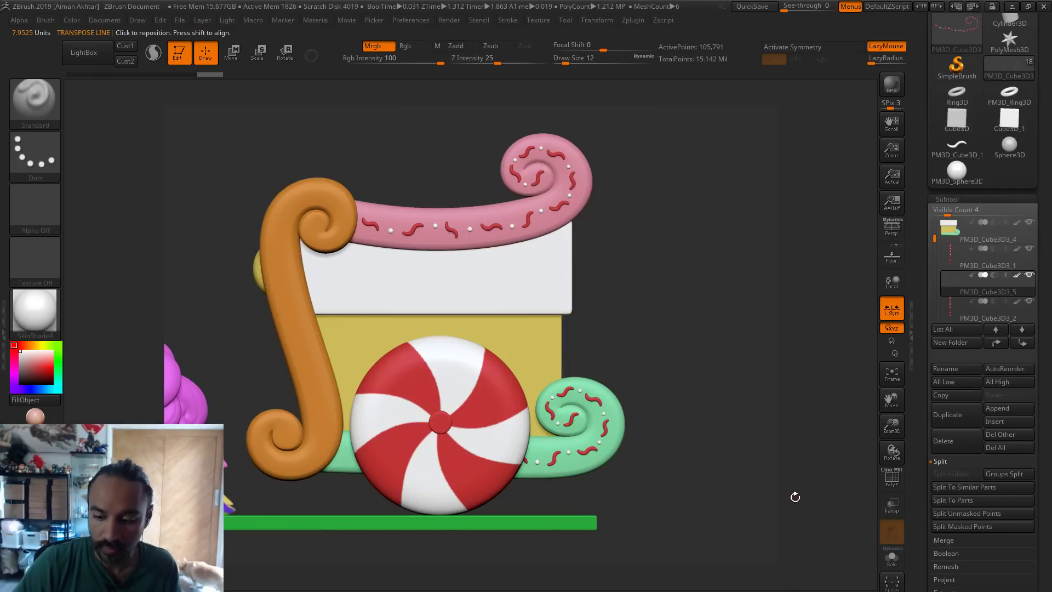
Isolate the duplicated decorations and use SelectLasso to remove the pieces covered by the wheel, then show the whole model
{"action": "left_click", "coordinate": [892, 558]}
{"action": "key", "text": "ctrl+shift"}
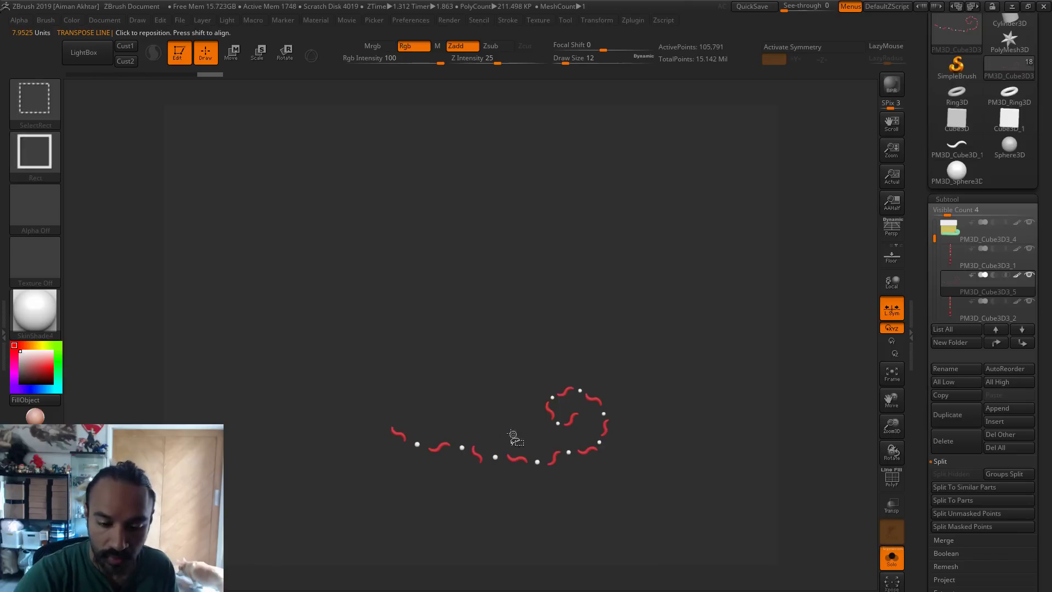
{"action": "left_click", "coordinate": [34, 98]}
{"action": "left_click", "coordinate": [153, 112]}
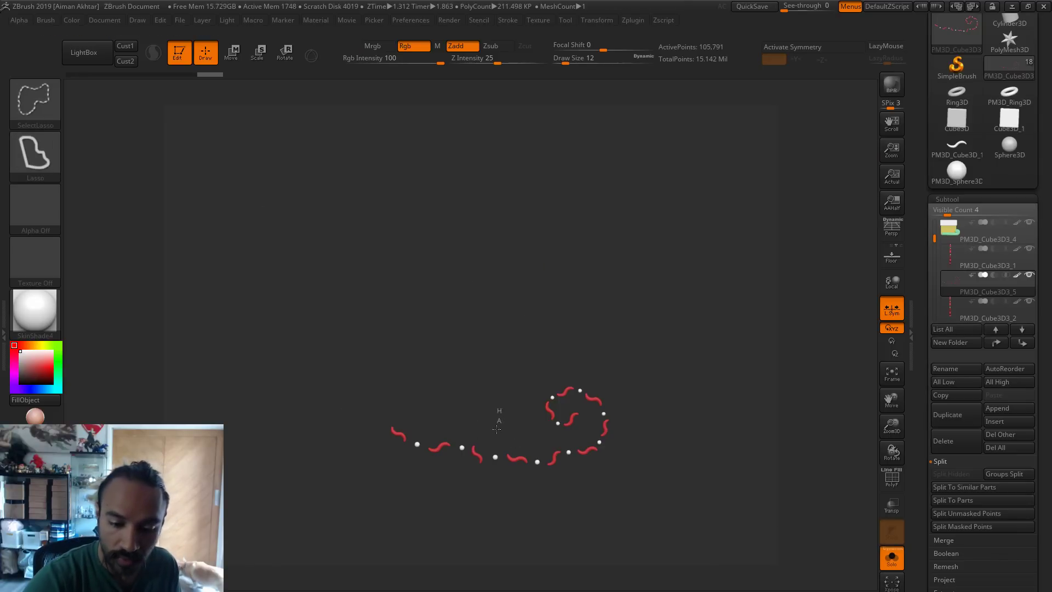
{"action": "mouse_move", "coordinate": [497, 429]}
{"action": "left_mouse_down", "text": "ctrl+shift"}
{"action": "mouse_move", "coordinate": [493, 482]}
{"action": "mouse_move", "coordinate": [496, 422]}
{"action": "left_mouse_up", "text": "ctrl+shift"}
{"action": "left_click", "coordinate": [892, 558]}
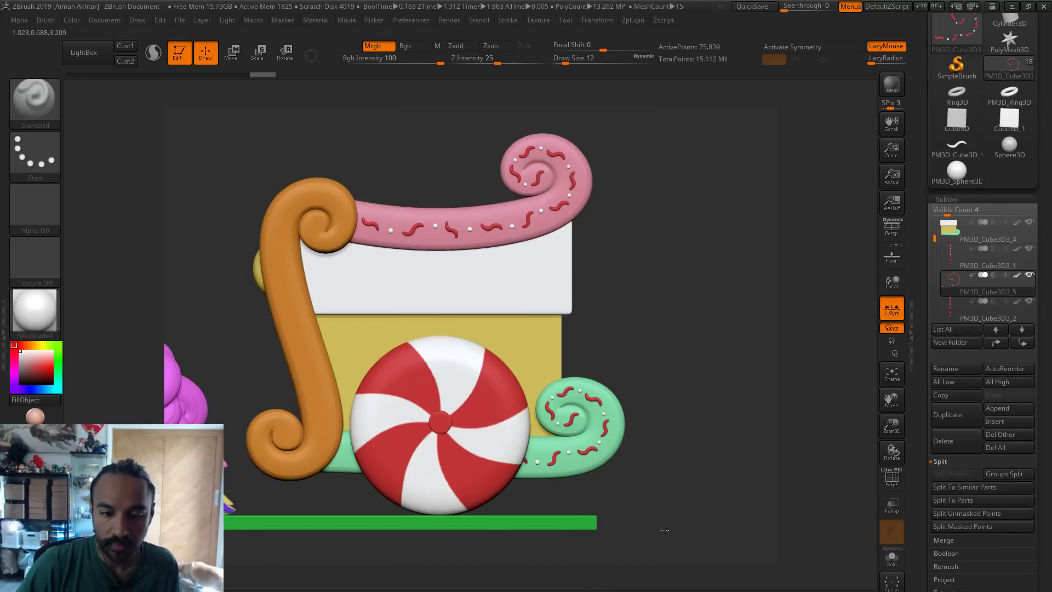
Try to mirror the green scroll's decorations to the opposite side of the cart with Mirror And Weld, and undo it
{"action": "left_click_drag", "start_coordinate": [645, 530], "coordinate": [592, 528], "text": "alt"}
{"action": "left_click_drag", "start_coordinate": [486, 458], "coordinate": [679, 479], "text": "alt"}
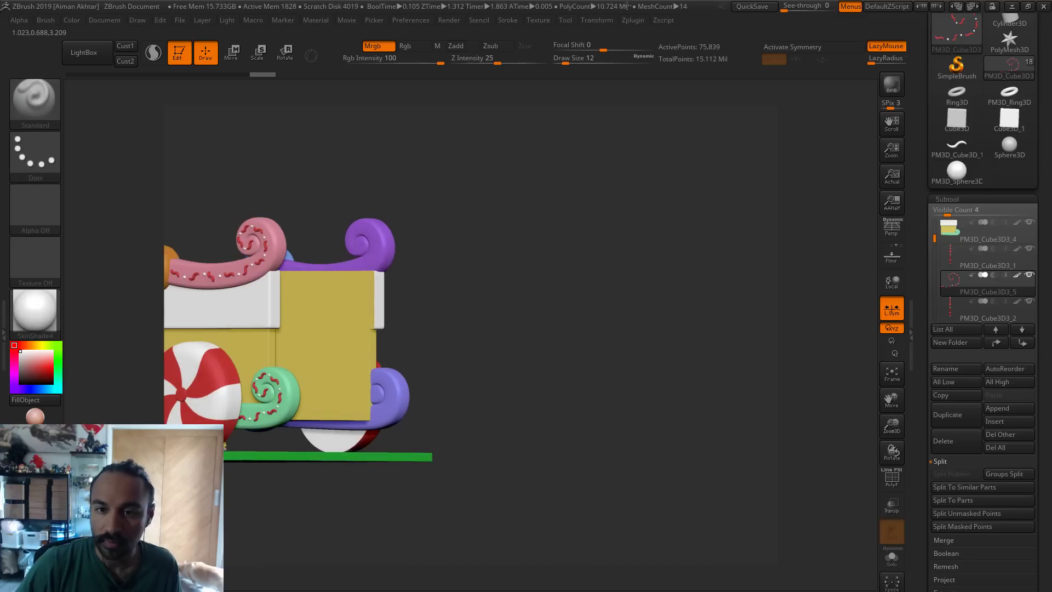
{"action": "left_click", "coordinate": [948, 199]}
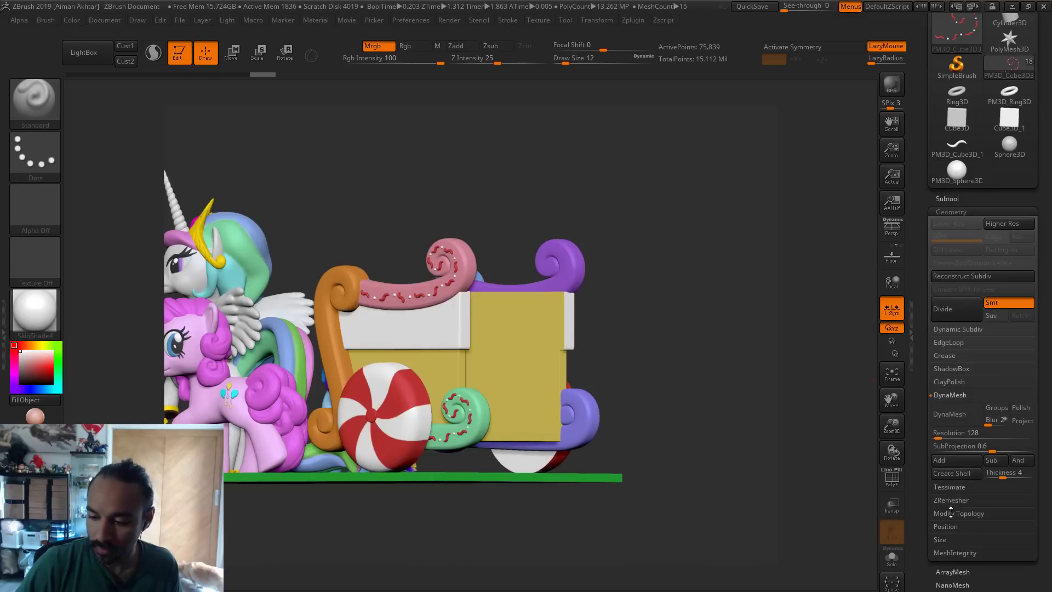
{"action": "left_click", "coordinate": [954, 513]}
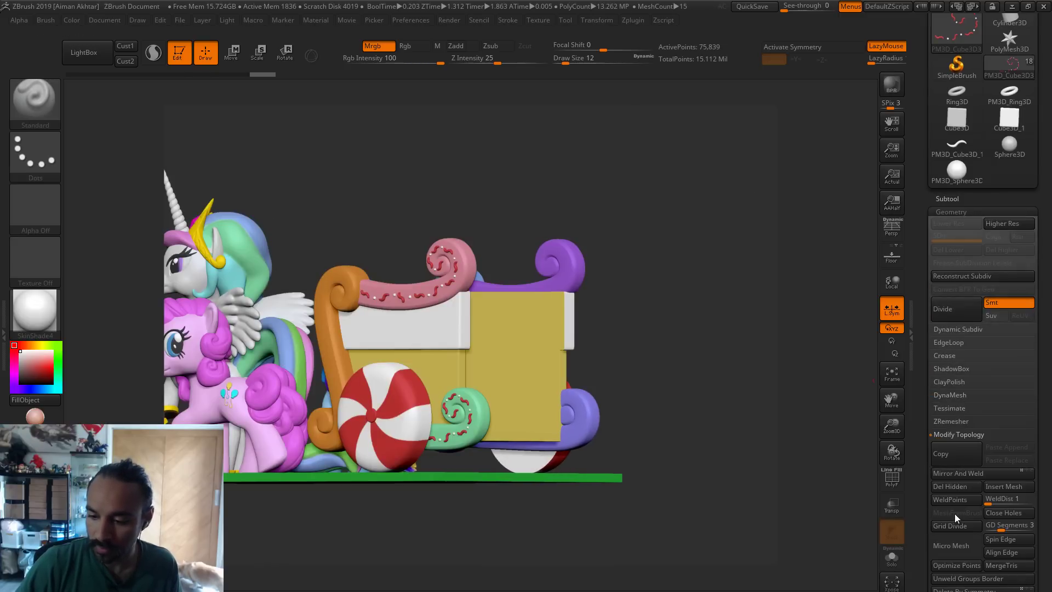
{"action": "left_click", "coordinate": [954, 474]}
{"action": "left_click_drag", "start_coordinate": [624, 507], "coordinate": [466, 506]}
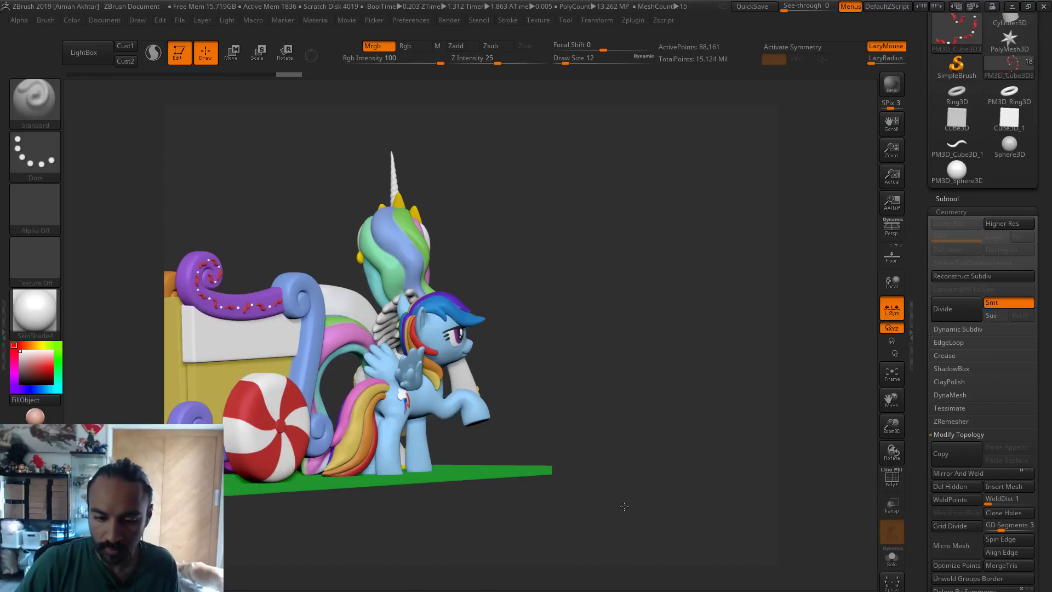
{"action": "left_click_drag", "start_coordinate": [632, 503], "coordinate": [642, 503]}
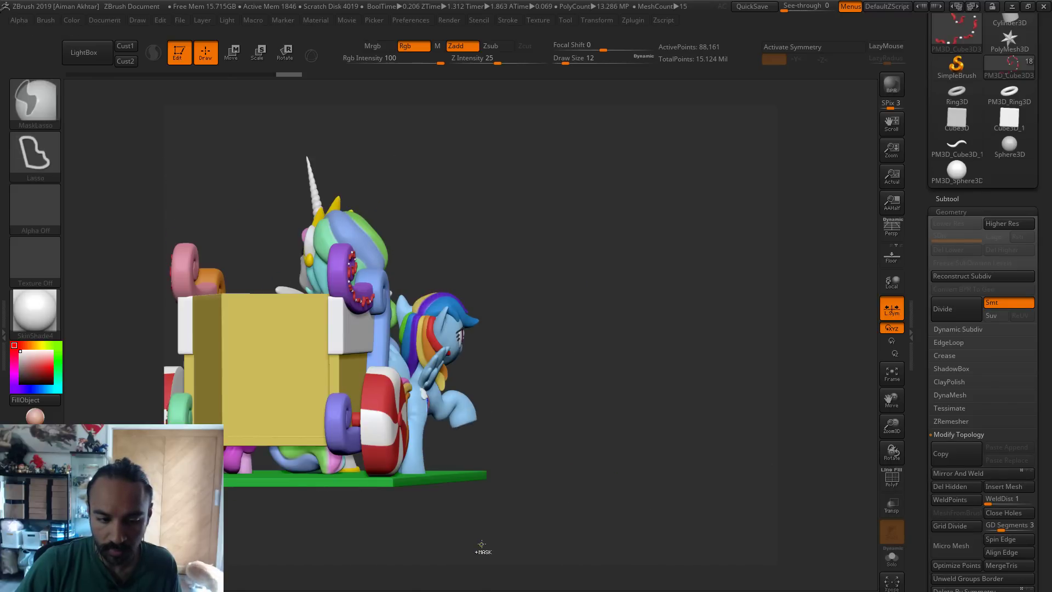
{"action": "left_click_drag", "start_coordinate": [500, 548], "coordinate": [603, 548]}
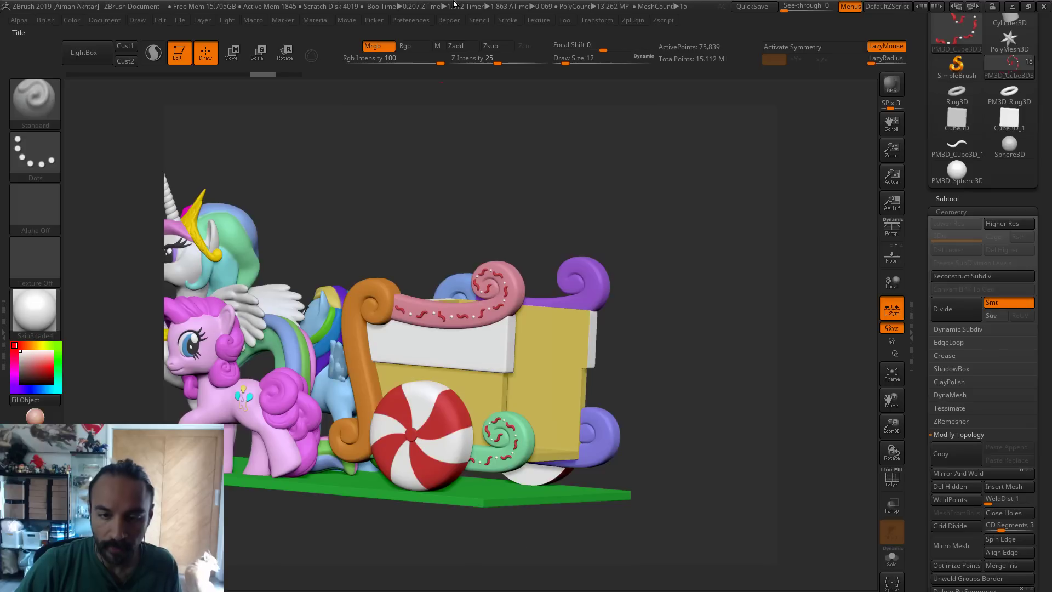
Mirror the green scroll's decorations to the opposite side of the cart as a new subtool using SubTool Master
{"action": "left_click", "coordinate": [643, 21]}
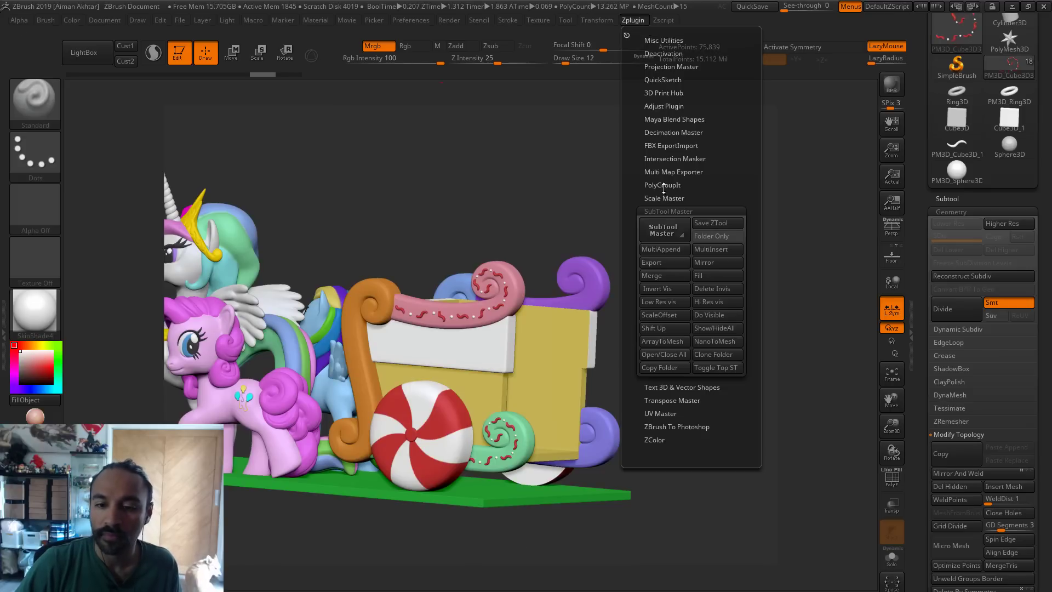
{"action": "left_click", "coordinate": [707, 260]}
{"action": "left_click", "coordinate": [459, 296]}
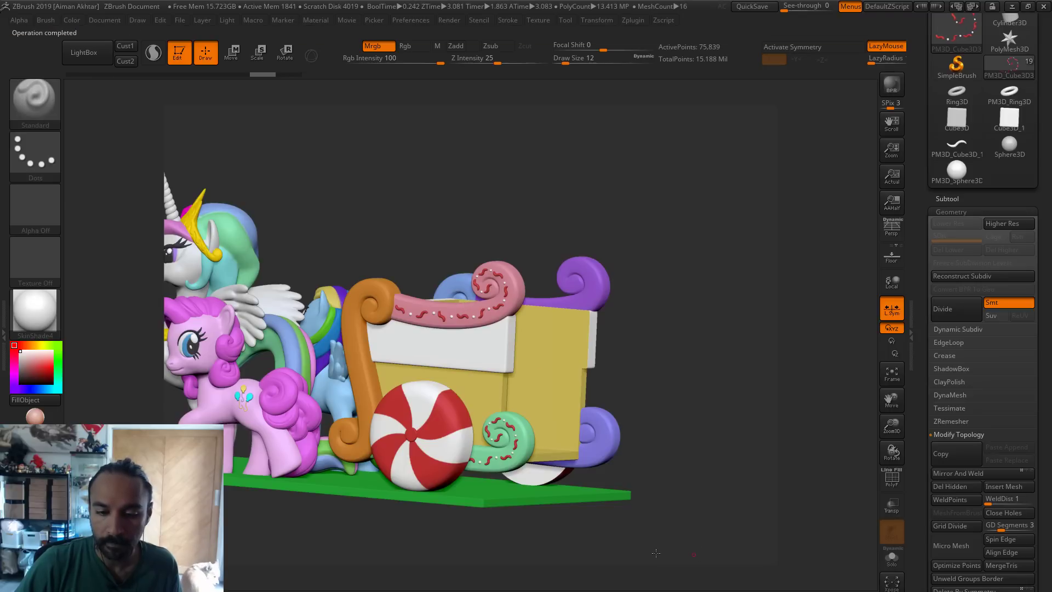
{"action": "left_click_drag", "start_coordinate": [700, 553], "coordinate": [499, 526]}
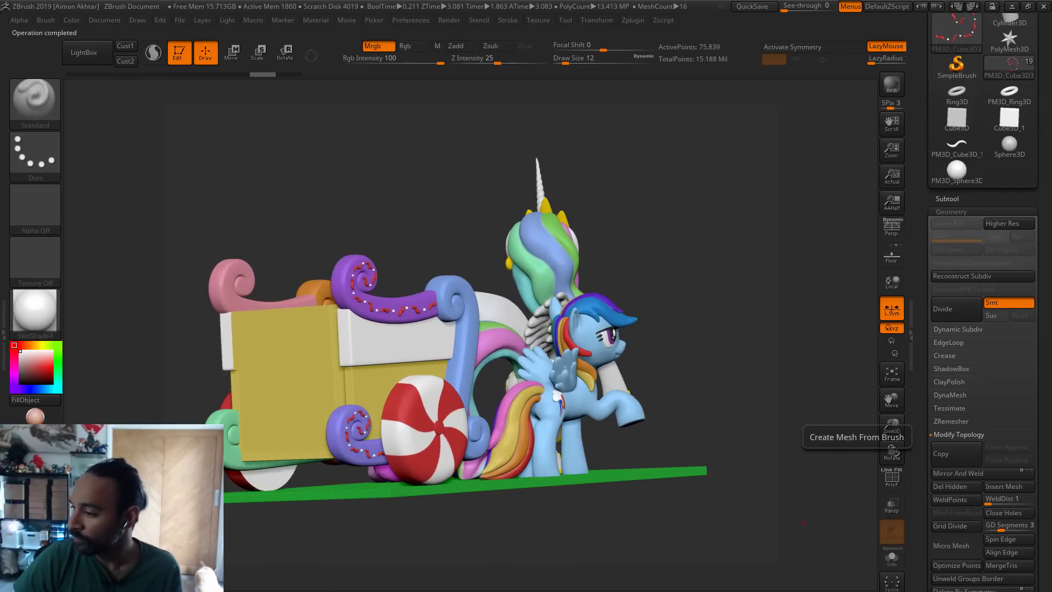
Select the squiggle and dot decorations on the near side's pink scroll and duplicate their subtool
{"action": "left_click_drag", "start_coordinate": [520, 523], "coordinate": [642, 540]}
{"action": "left_click_drag", "start_coordinate": [547, 534], "coordinate": [630, 531]}
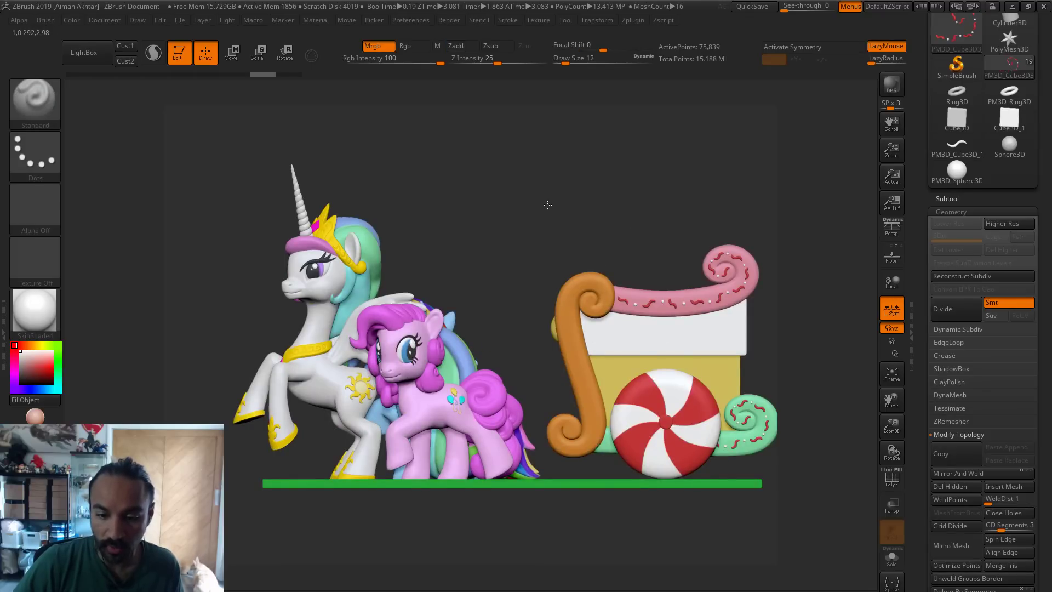
{"action": "left_click_drag", "start_coordinate": [547, 205], "coordinate": [461, 182], "text": "alt"}
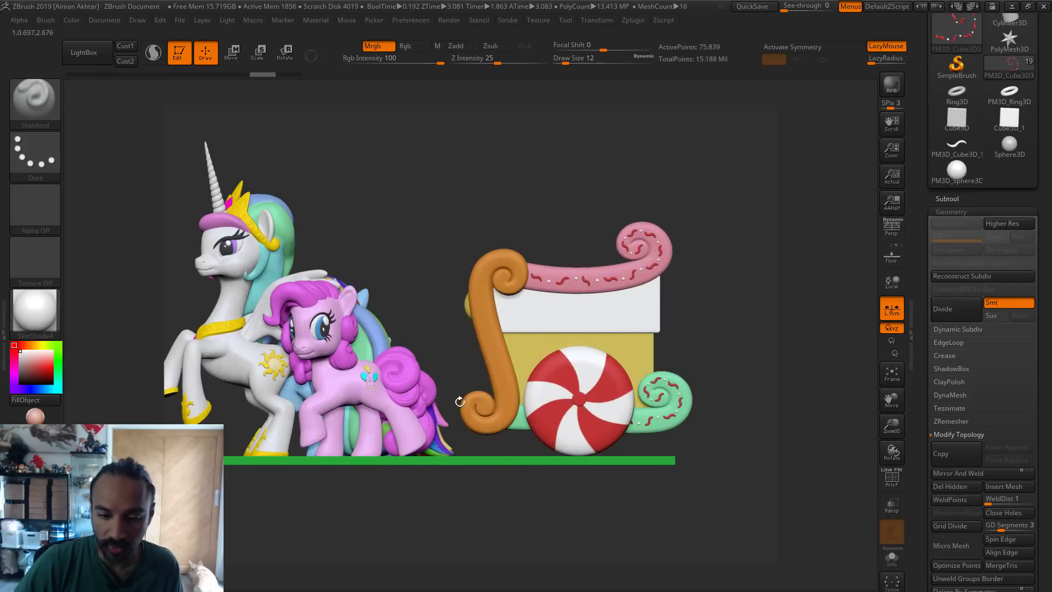
{"action": "left_click", "coordinate": [584, 278], "text": "alt"}
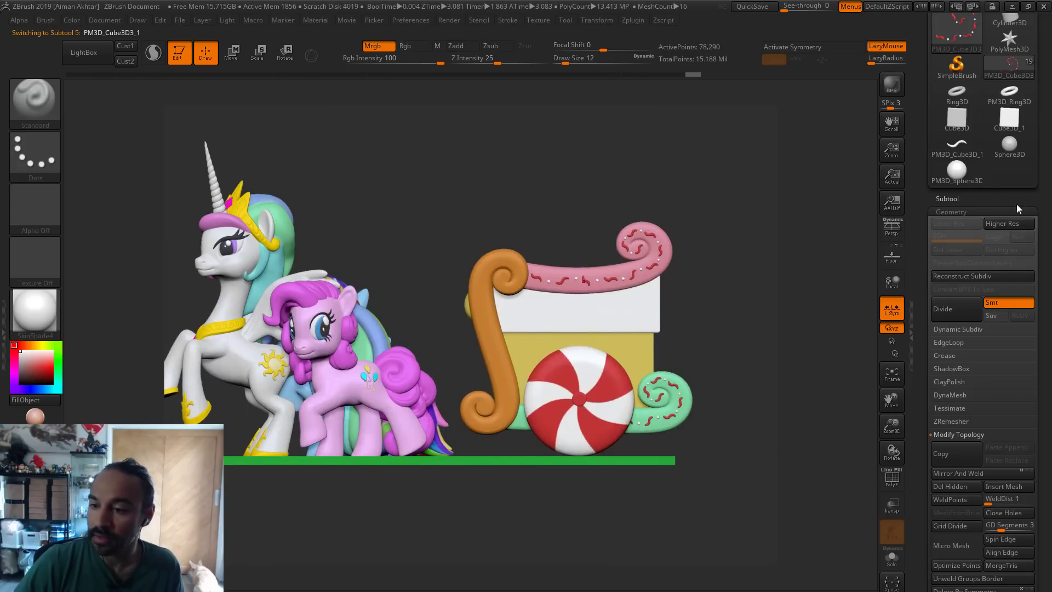
{"action": "left_click", "coordinate": [948, 199]}
{"action": "left_click", "coordinate": [960, 415]}
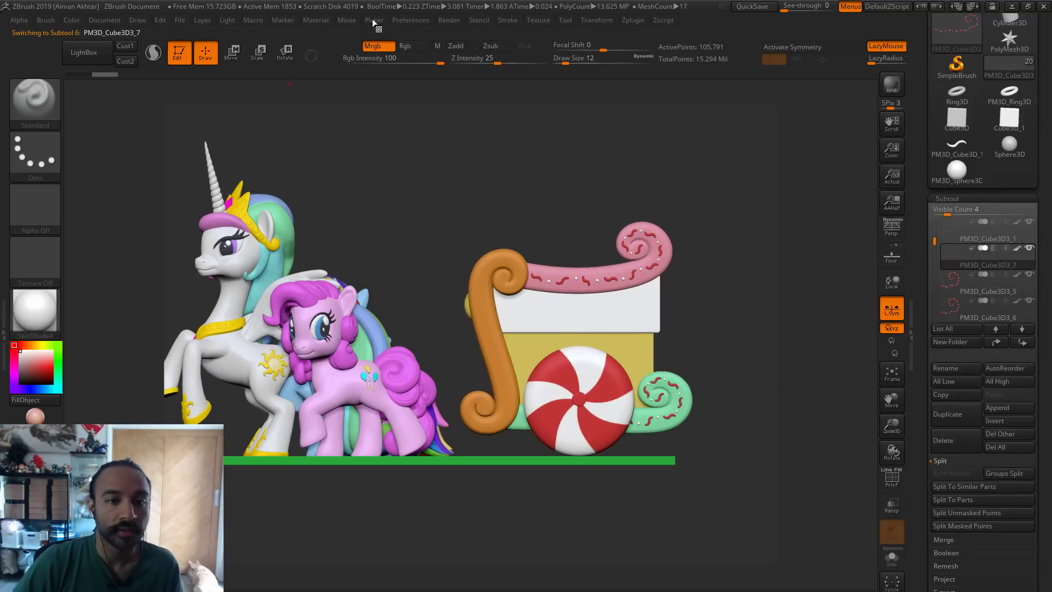
Rotate the duplicated decorations about the pink scroll's inner end until they stand upright with the spiral at the top
{"action": "left_click", "coordinate": [284, 53]}
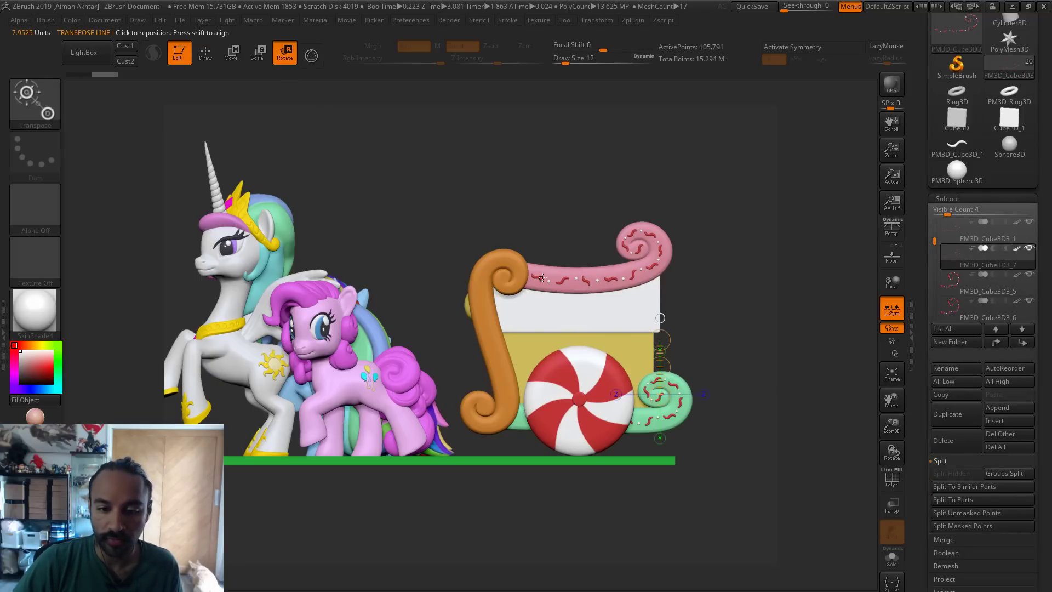
{"action": "mouse_move", "coordinate": [542, 278]}
{"action": "left_mouse_down", "text": "shift"}
{"action": "mouse_move", "coordinate": [548, 186]}
{"action": "mouse_move", "coordinate": [340, 178]}
{"action": "mouse_move", "coordinate": [329, 186]}
{"action": "left_mouse_up", "text": "shift"}
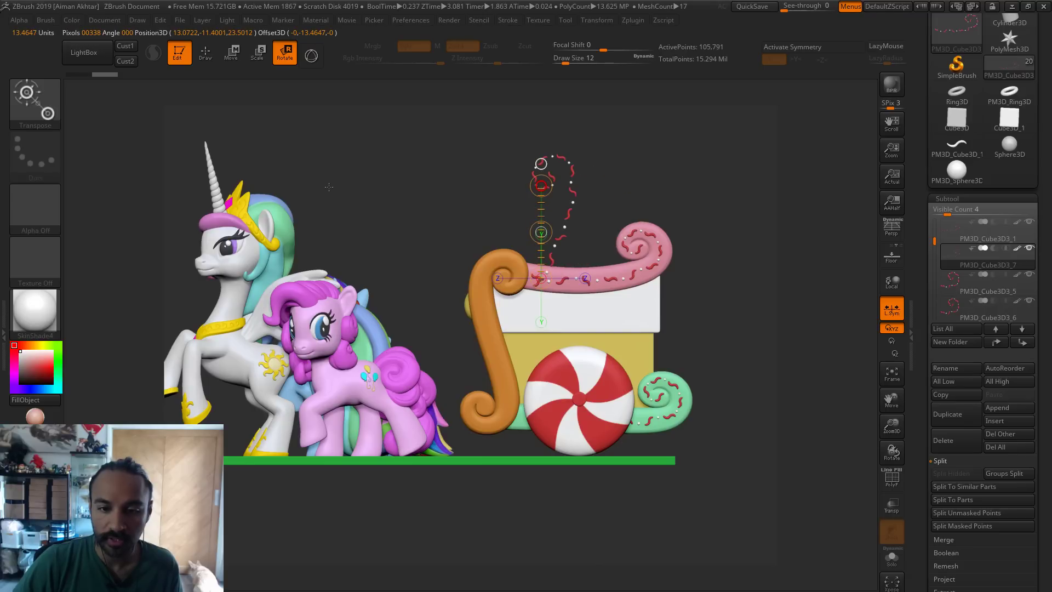
{"action": "left_click_drag", "start_coordinate": [541, 185], "coordinate": [527, 187]}
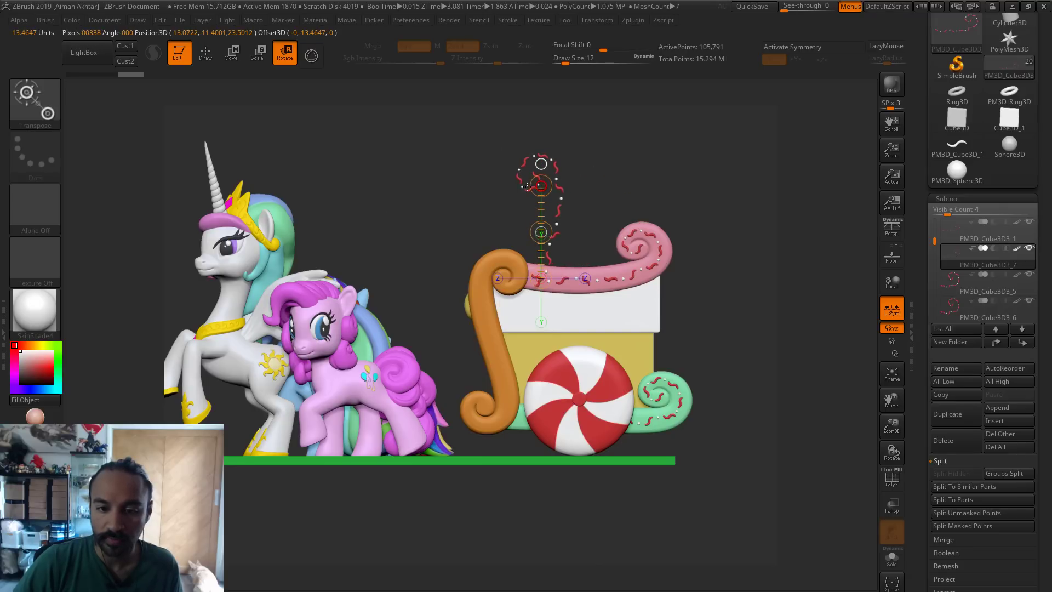
Move the upright decorations over to the orange scroll and shift them sideways to sit on its outer face
{"action": "left_click", "coordinate": [229, 57]}
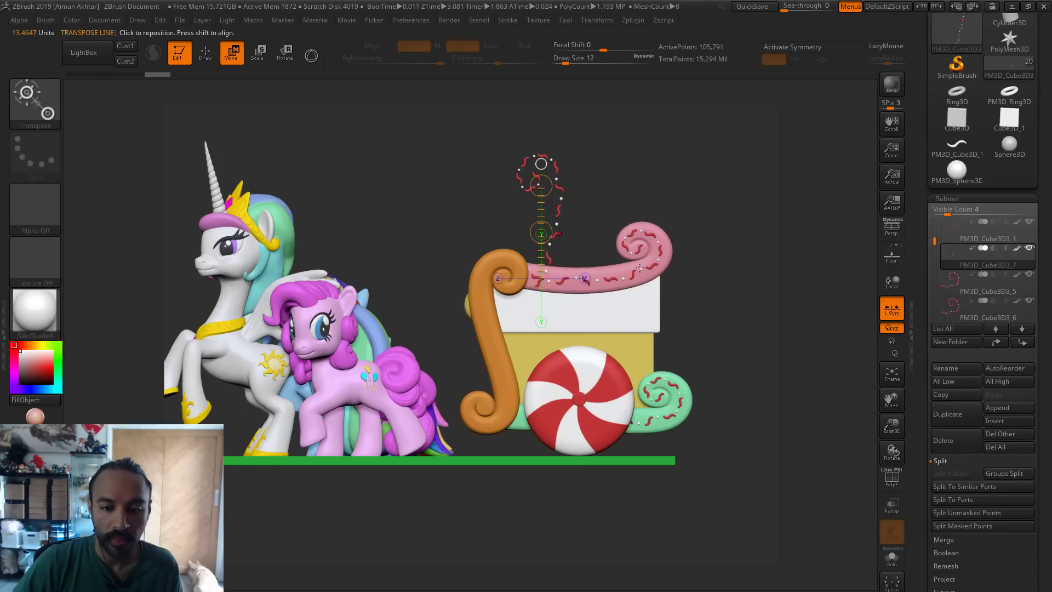
{"action": "mouse_move", "coordinate": [542, 232]}
{"action": "left_mouse_down"}
{"action": "mouse_move", "coordinate": [513, 359]}
{"action": "mouse_move", "coordinate": [474, 395]}
{"action": "mouse_move", "coordinate": [471, 386]}
{"action": "left_mouse_up"}
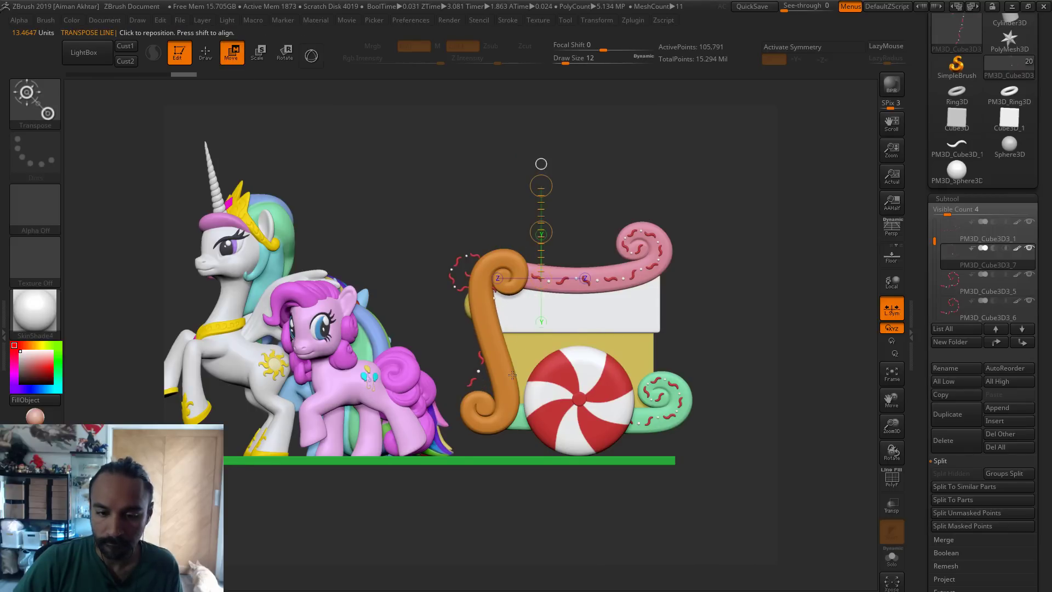
{"action": "right_click_drag", "start_coordinate": [512, 375], "coordinate": [511, 384], "text": "shift"}
{"action": "left_click_drag", "start_coordinate": [479, 440], "coordinate": [481, 528]}
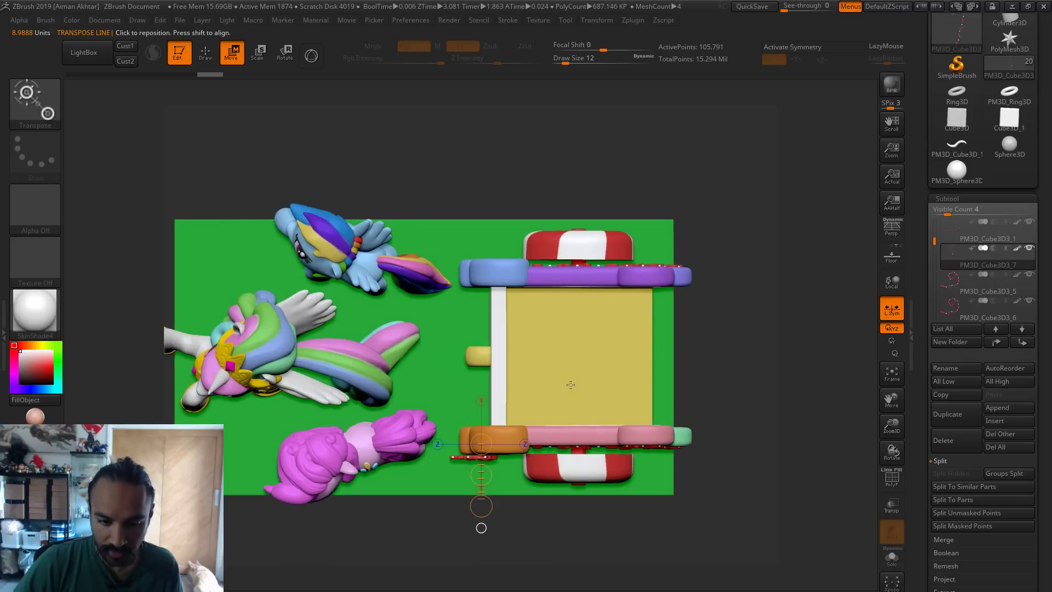
{"action": "right_click_drag", "start_coordinate": [570, 385], "coordinate": [571, 395], "text": "shift"}
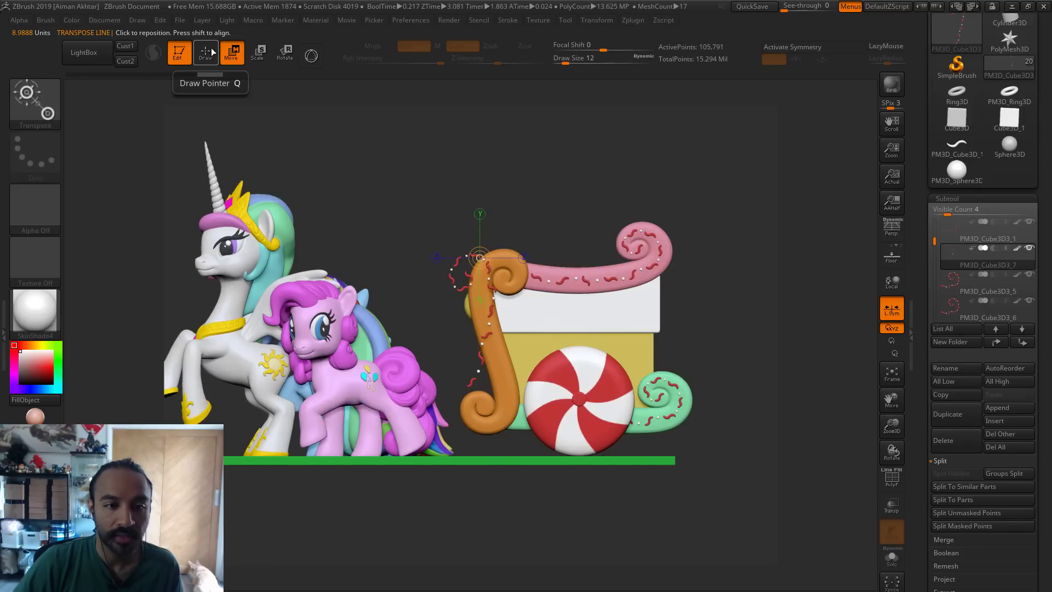
Return to Draw mode and mirror the upright decorations across the Z axis as a new subtool with SubTool Master
{"action": "left_click", "coordinate": [208, 52]}
{"action": "left_click", "coordinate": [951, 591]}
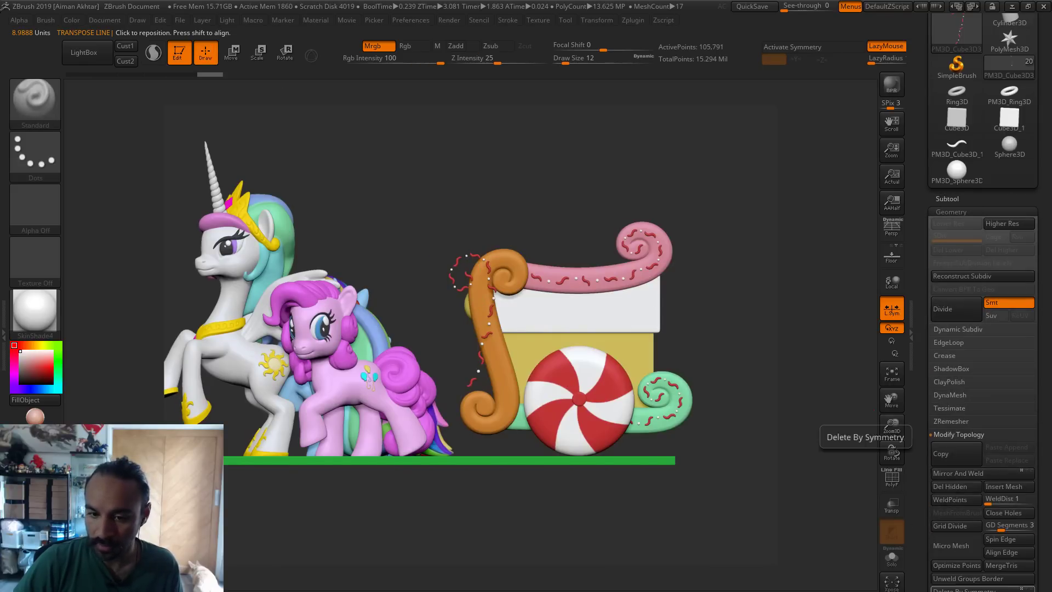
{"action": "left_click", "coordinate": [959, 435]}
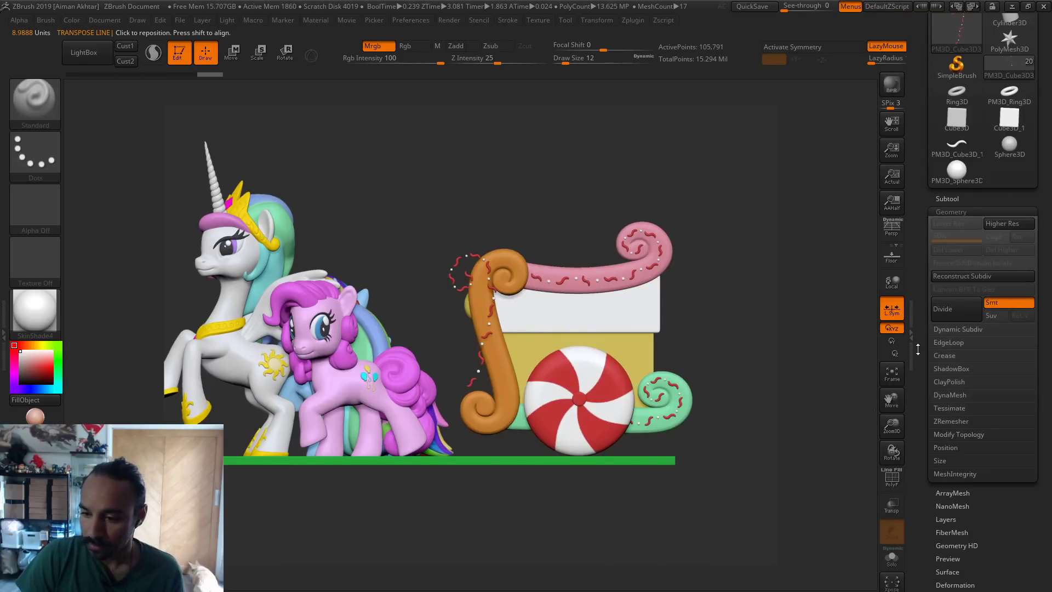
{"action": "left_click", "coordinate": [631, 19]}
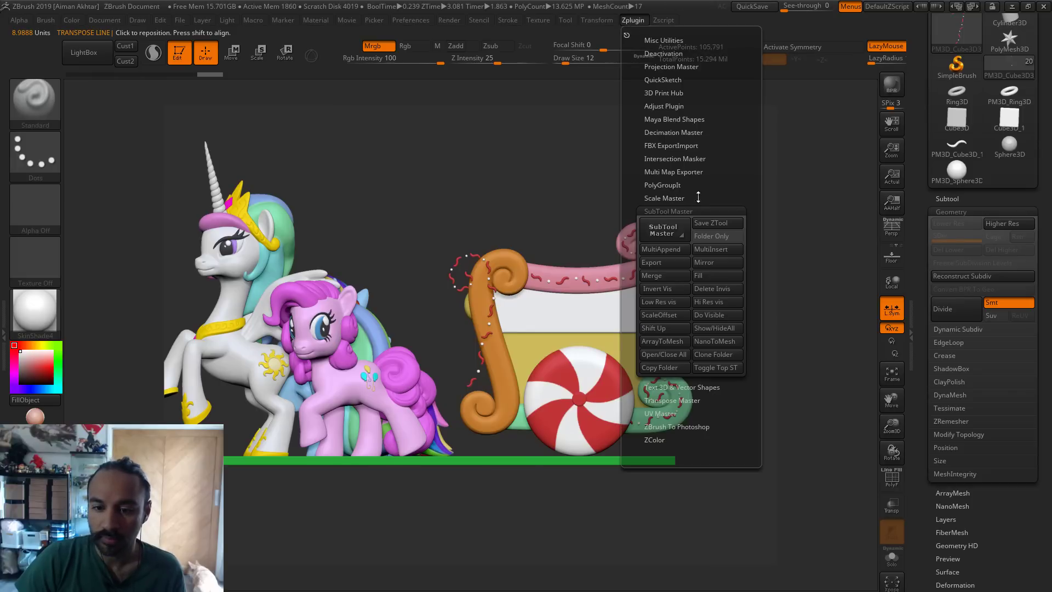
{"action": "left_click", "coordinate": [704, 257]}
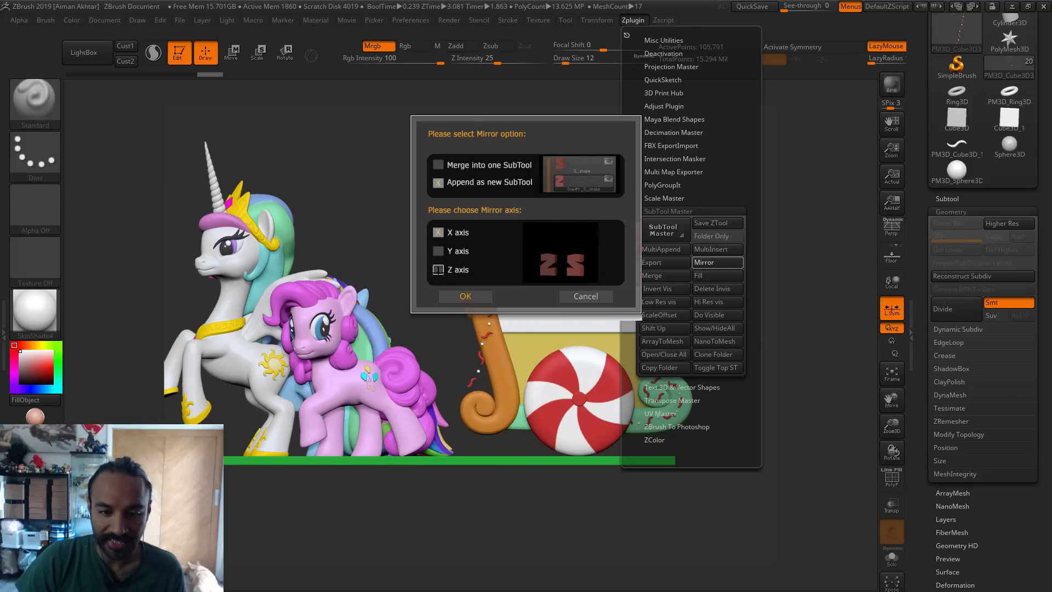
{"action": "left_click", "coordinate": [438, 269]}
{"action": "left_click", "coordinate": [465, 296]}
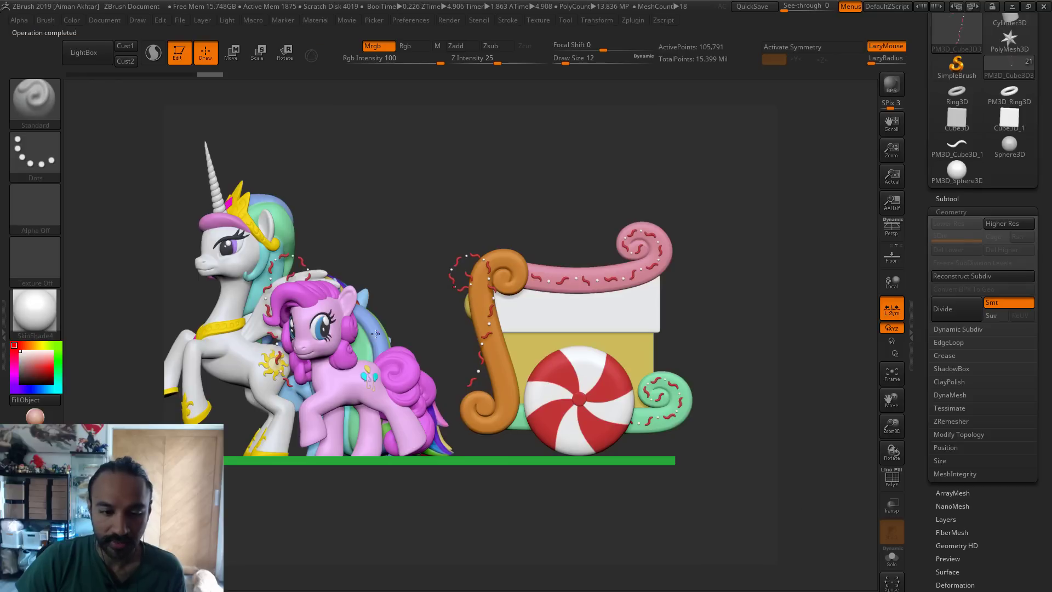
Move the unmirrored upright decorations away from the orange scroll and delete their subtool
{"action": "key", "text": "w"}
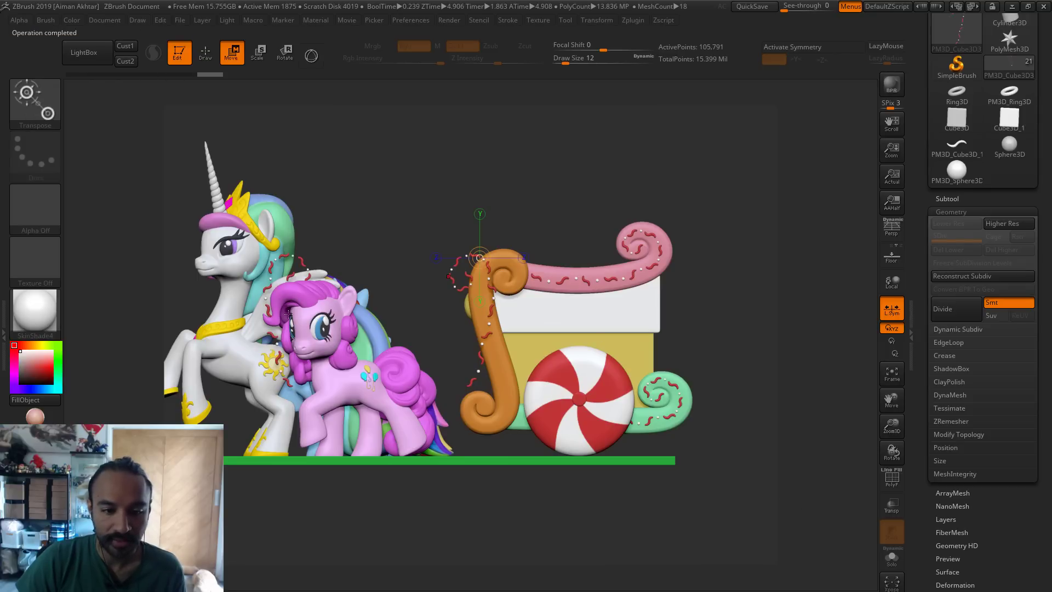
{"action": "left_click_drag", "start_coordinate": [521, 334], "coordinate": [756, 323]}
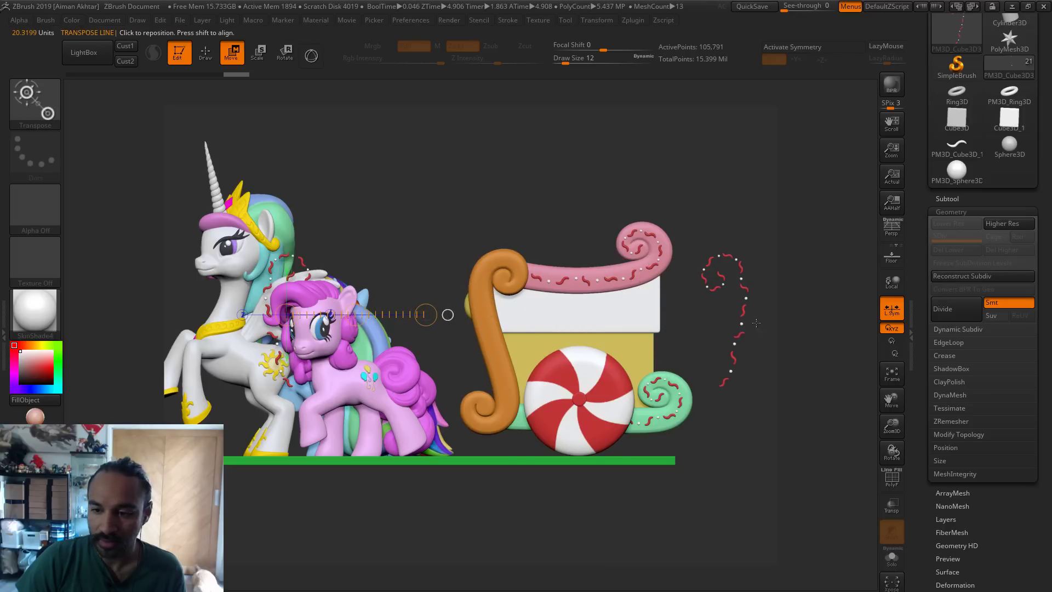
{"action": "left_click", "coordinate": [959, 198]}
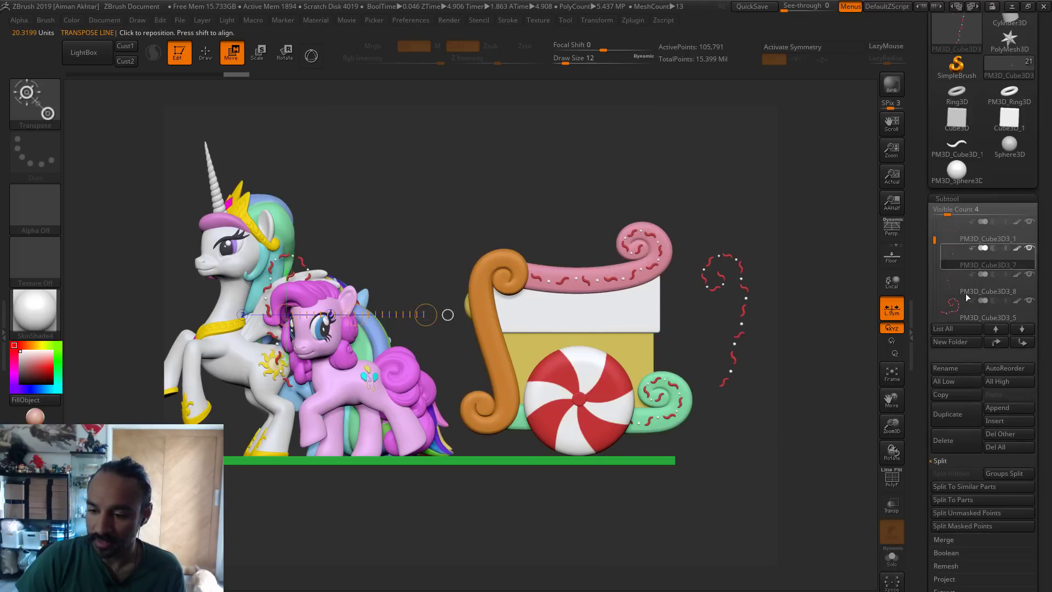
{"action": "left_click", "coordinate": [956, 441]}
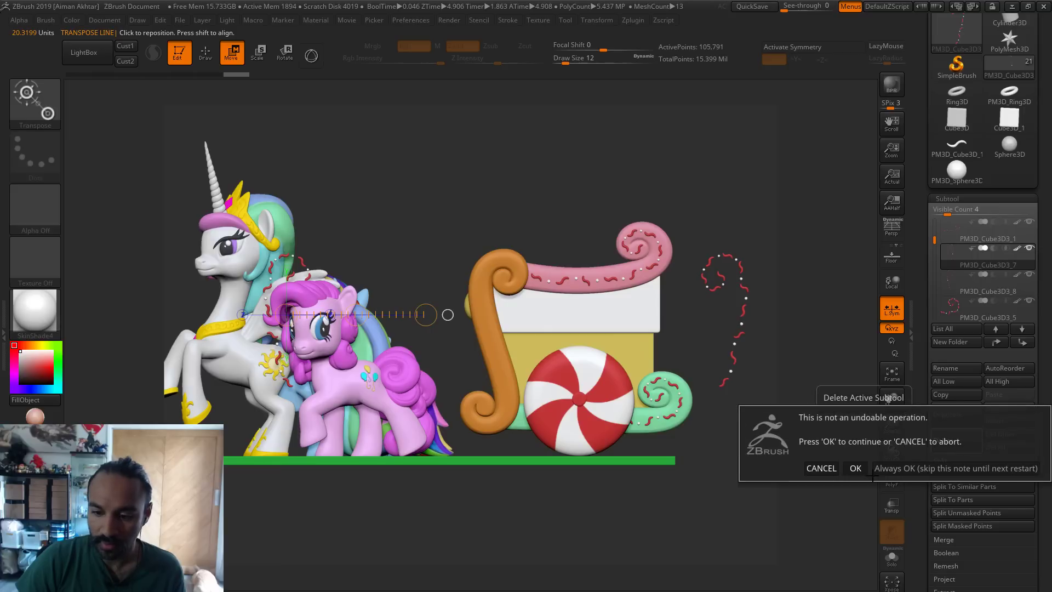
{"action": "left_click", "coordinate": [822, 468]}
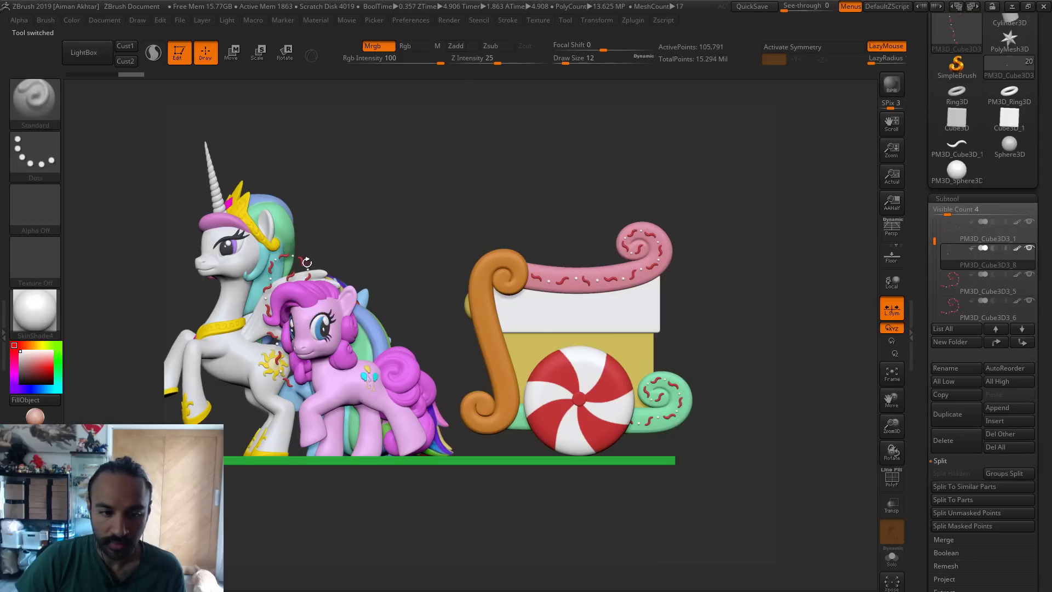
Move the mirrored decorations from the ponies onto the orange scroll, fitting them to its upper spiral and stem
{"action": "key", "text": "shift"}
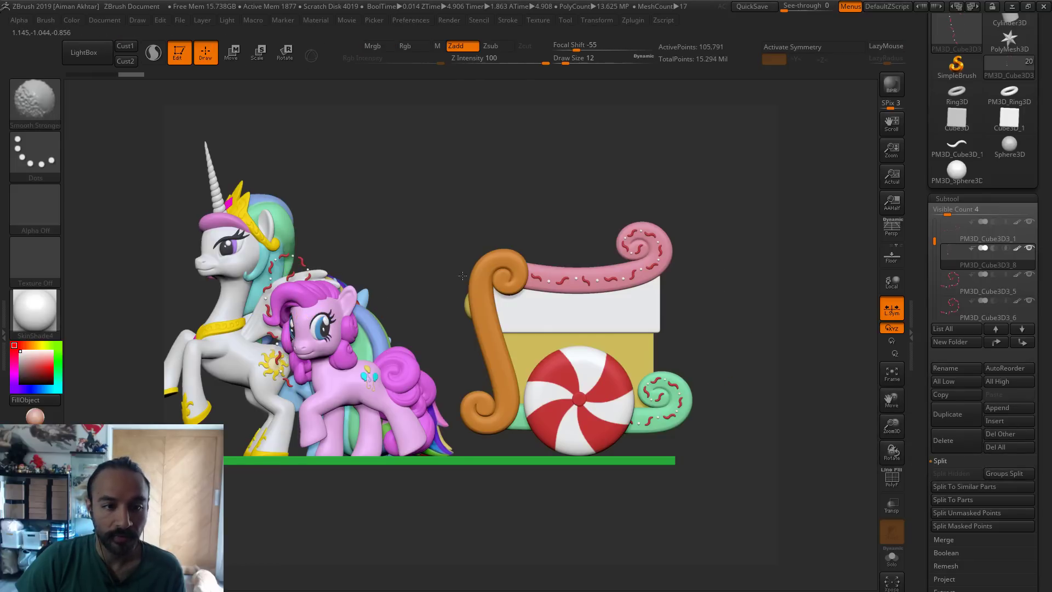
{"action": "left_click", "coordinate": [230, 53]}
{"action": "left_click_drag", "start_coordinate": [303, 265], "coordinate": [448, 267]}
{"action": "left_click_drag", "start_coordinate": [375, 265], "coordinate": [586, 277]}
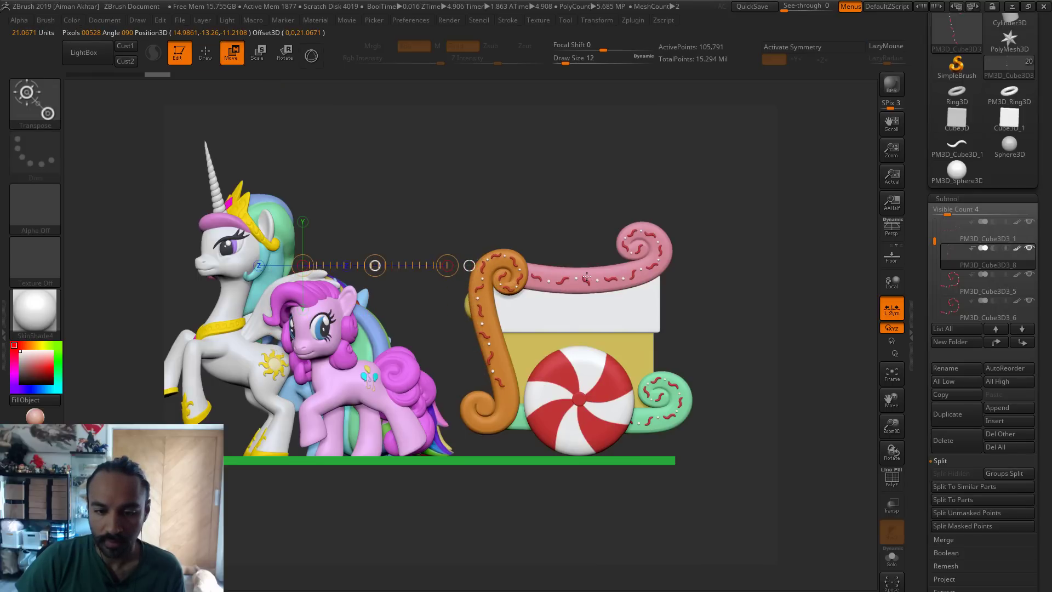
{"action": "left_click", "coordinate": [627, 536]}
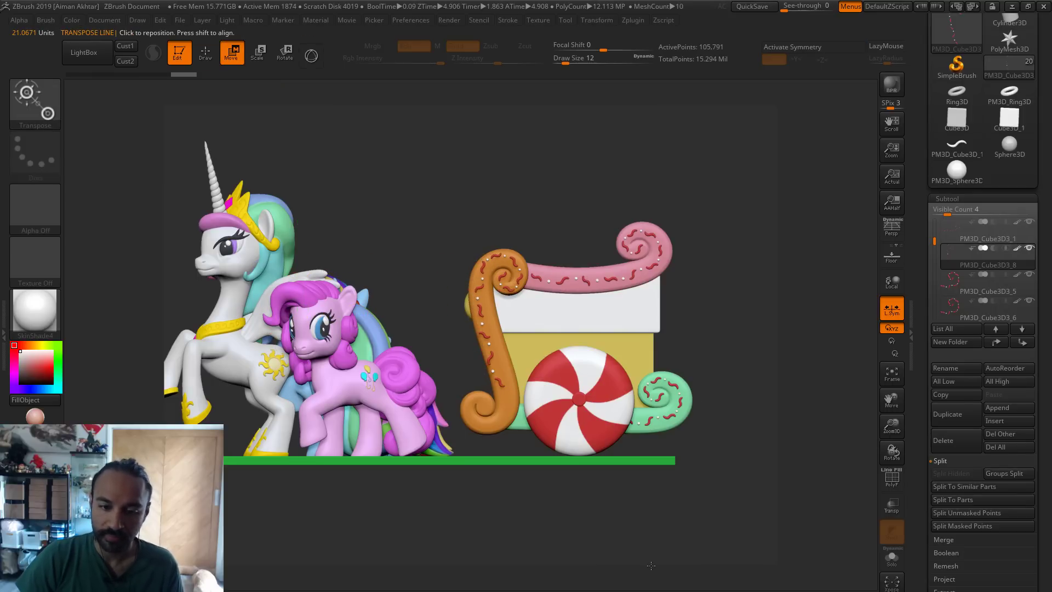
{"action": "key", "text": "f"}
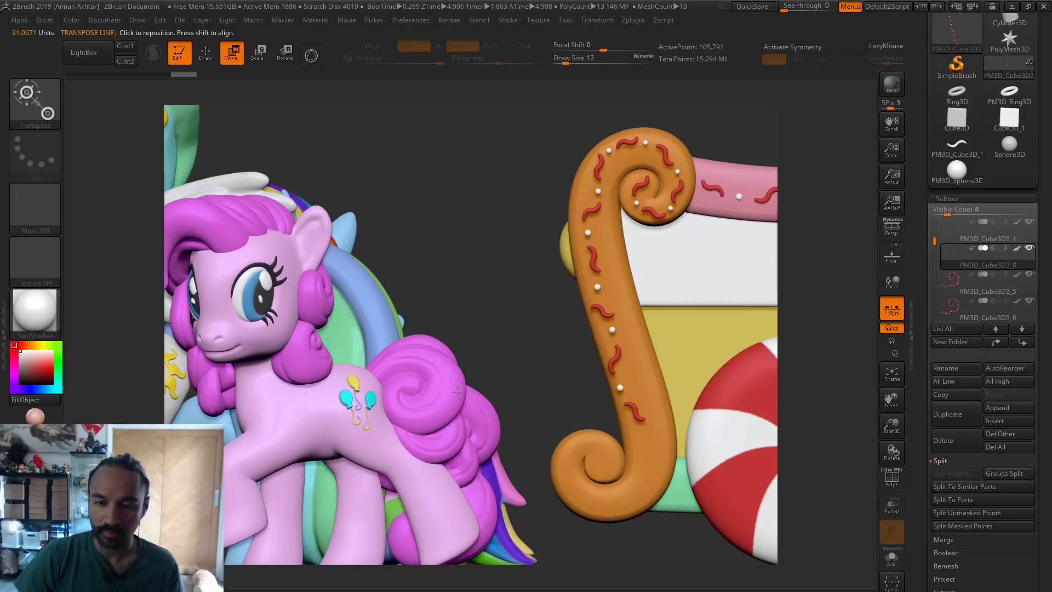
{"action": "left_click_drag", "start_coordinate": [416, 326], "coordinate": [413, 326], "text": "alt"}
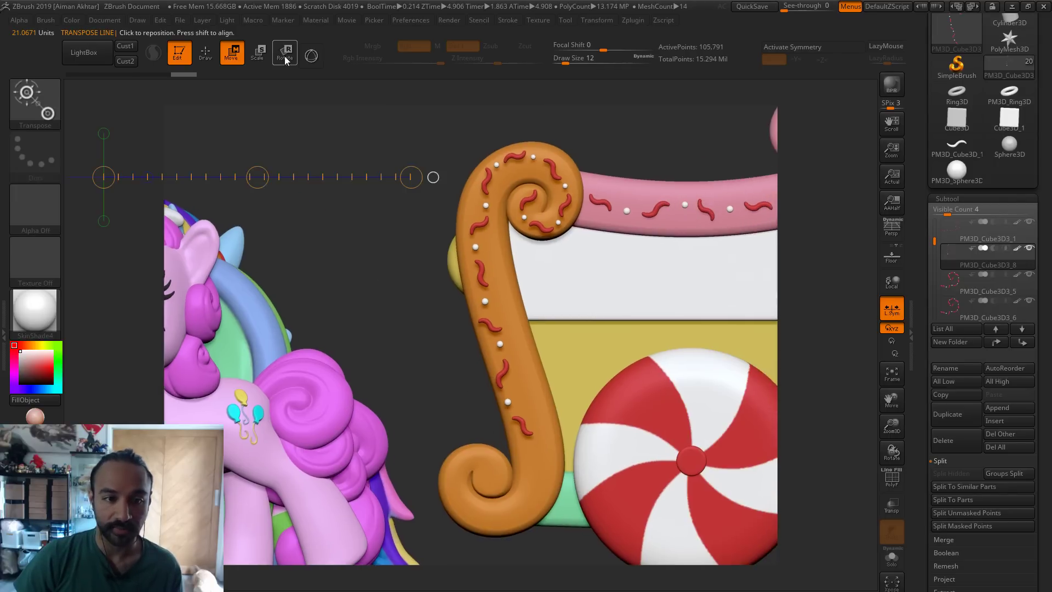
Rotate the decorations slightly about the orange scroll's upper spiral so they follow the slanted stem
{"action": "left_click", "coordinate": [285, 55]}
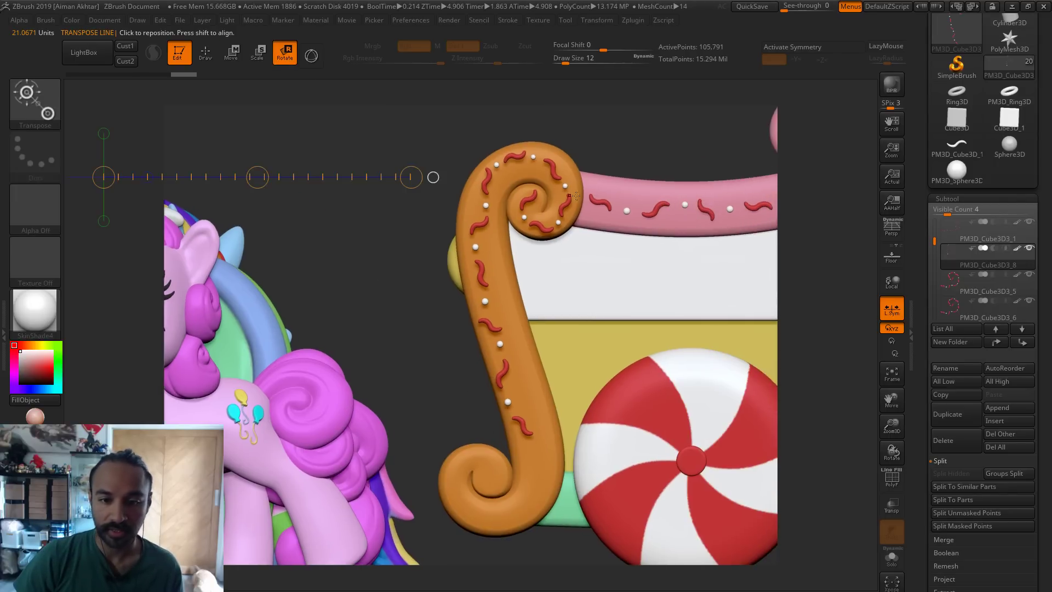
{"action": "left_click_drag", "start_coordinate": [524, 201], "coordinate": [521, 128], "text": "shift"}
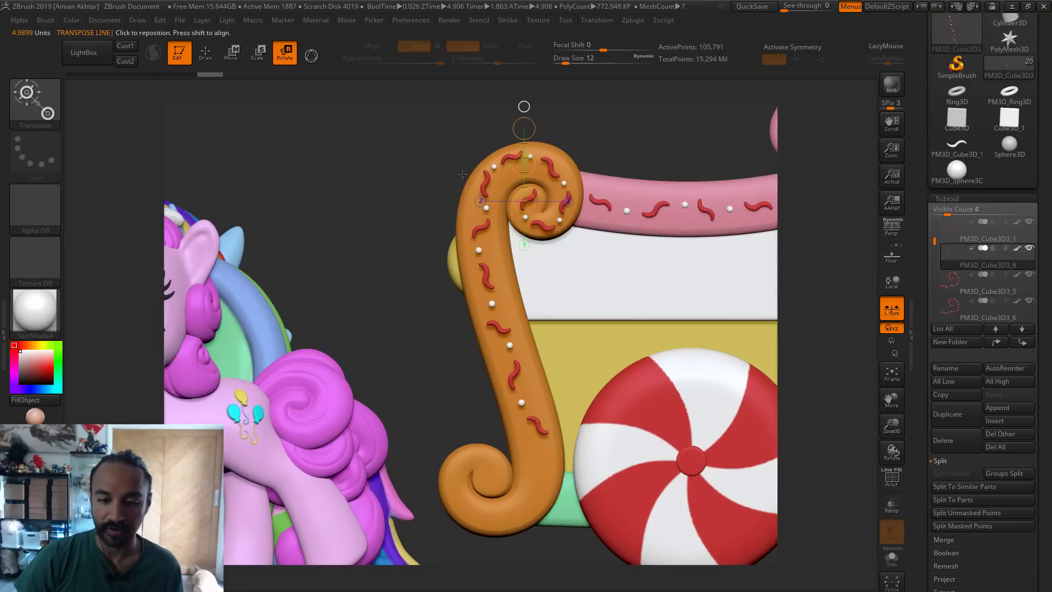
Hide the MLP_Wheelchair5, Rainbow and Celestia subtools to expose the side of the orange scroll
{"action": "left_click_drag", "start_coordinate": [413, 204], "coordinate": [469, 254]}
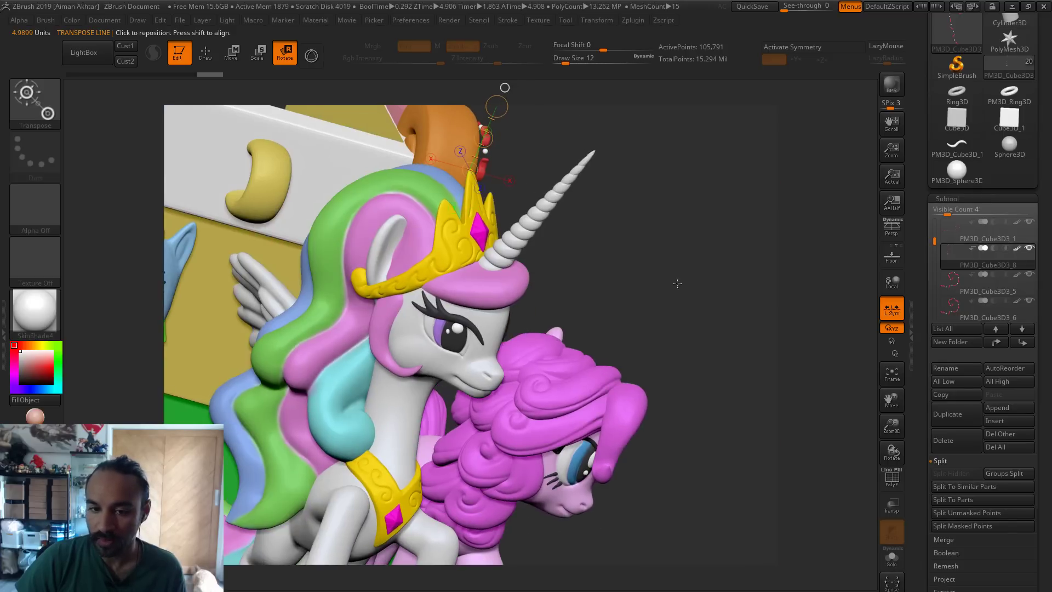
{"action": "scroll", "coordinate": [1035, 278], "scroll_direction": "up", "scroll_amount": 5}
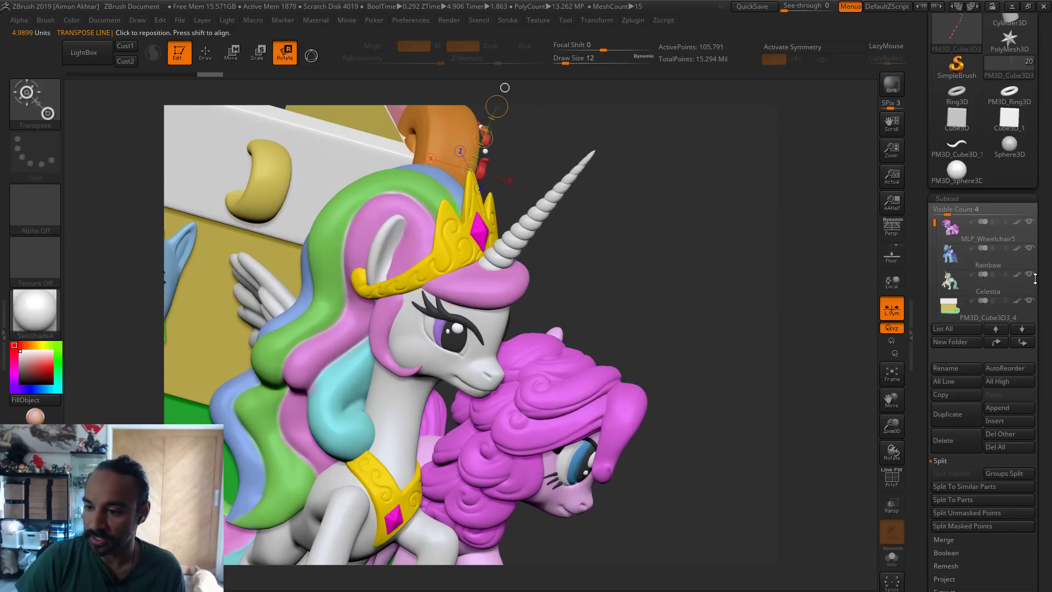
{"action": "left_click", "coordinate": [1030, 275]}
{"action": "left_click", "coordinate": [1029, 248]}
{"action": "left_click", "coordinate": [1029, 221]}
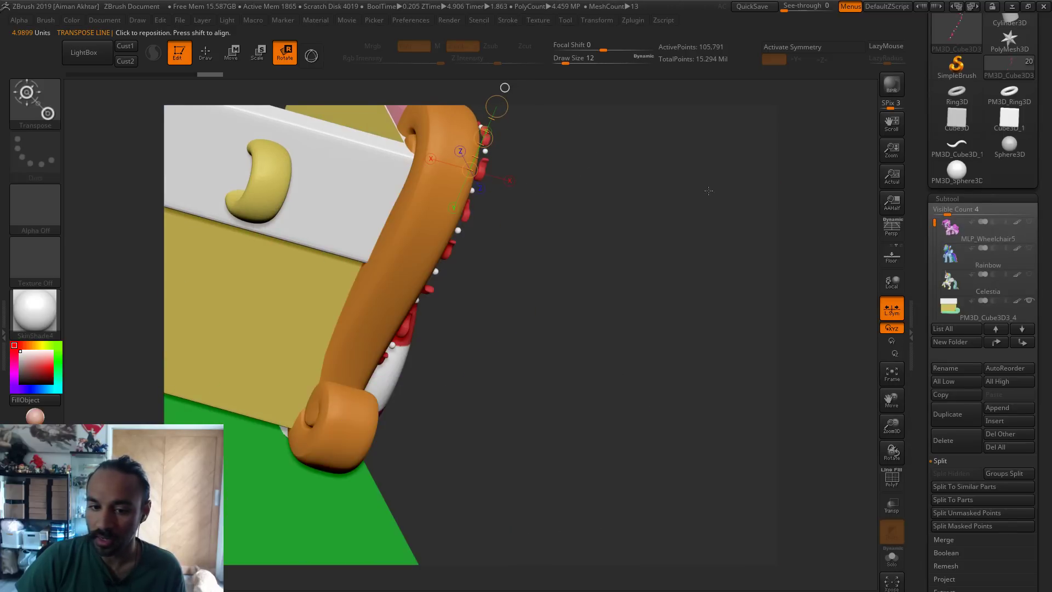
Move the decorations straight sideways against the orange scroll's outer face
{"action": "left_click_drag", "start_coordinate": [708, 191], "coordinate": [603, 236]}
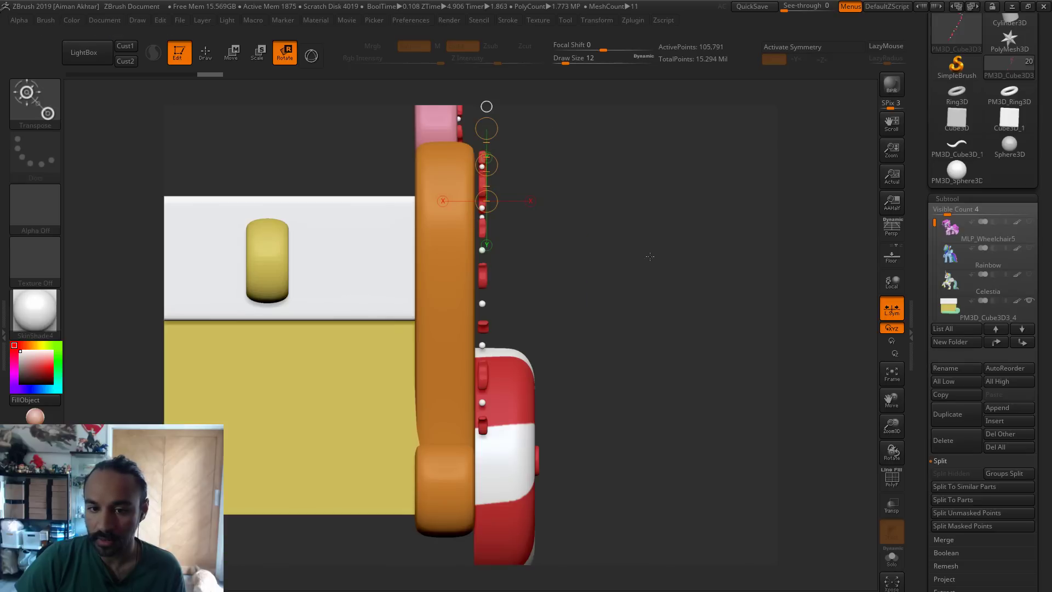
{"action": "left_click", "coordinate": [243, 57]}
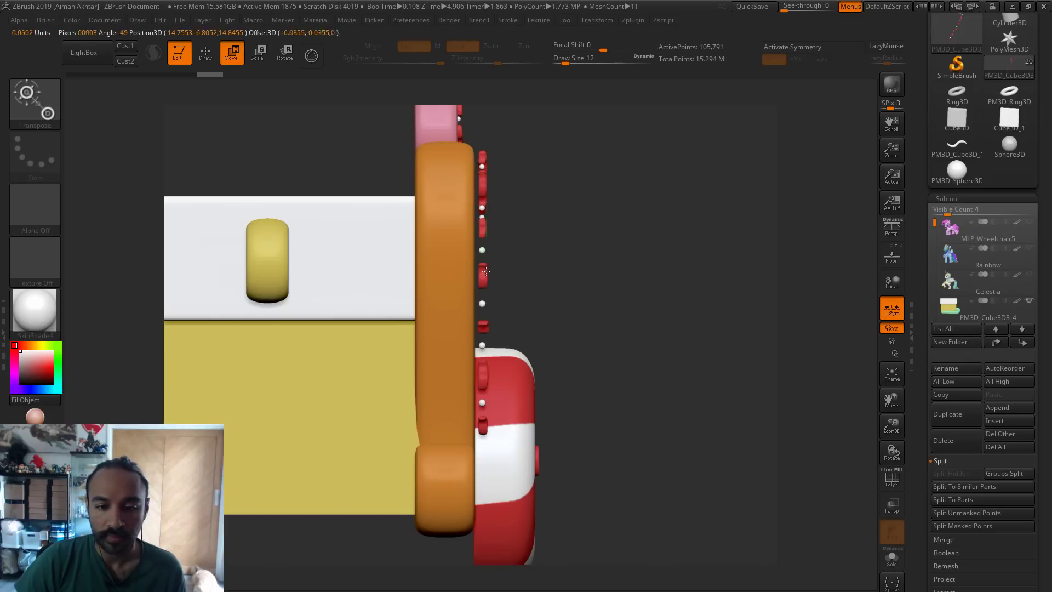
{"action": "mouse_move", "coordinate": [482, 272]}
{"action": "left_mouse_down", "text": "shift"}
{"action": "mouse_move", "coordinate": [580, 271]}
{"action": "mouse_move", "coordinate": [525, 272]}
{"action": "left_mouse_up", "text": "shift"}
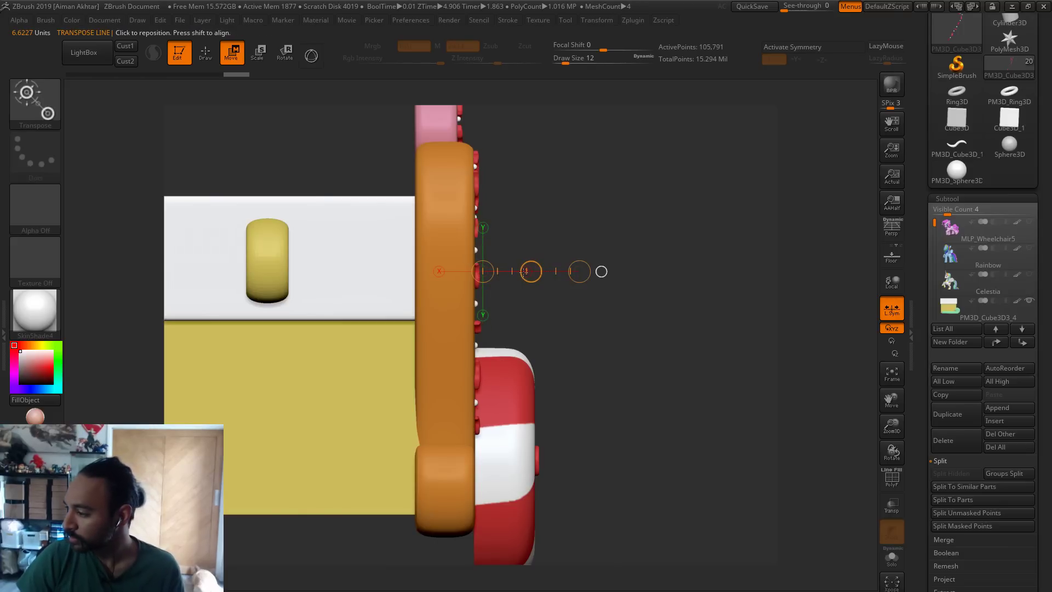
{"action": "left_click_drag", "start_coordinate": [586, 200], "coordinate": [529, 207]}
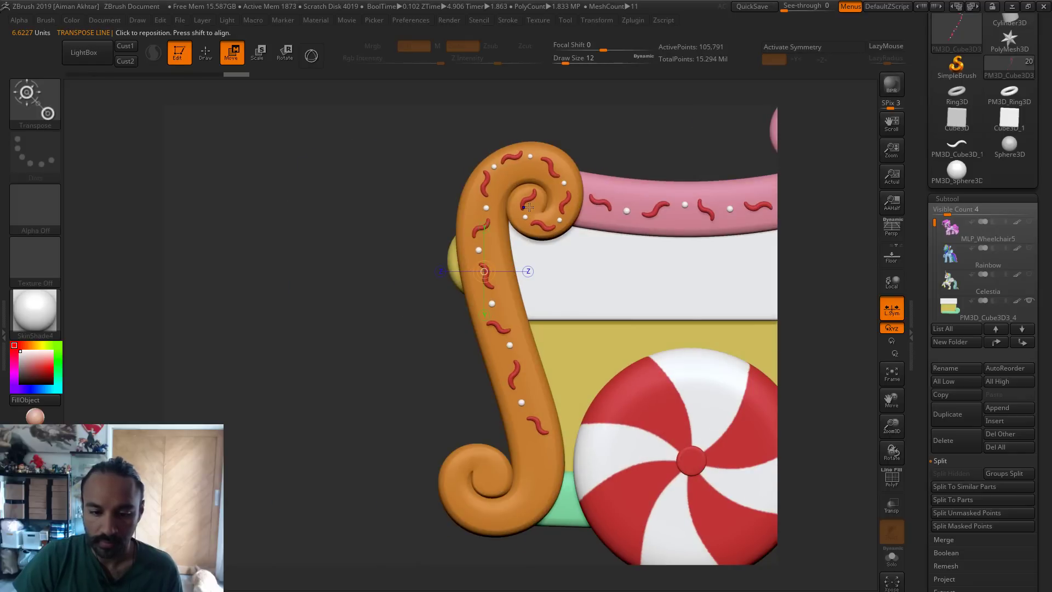
Nudge the upper spiral's squiggles and dots into place with the Move brush, using draw sizes 192, 112 and 163
{"action": "left_click", "coordinate": [205, 53]}
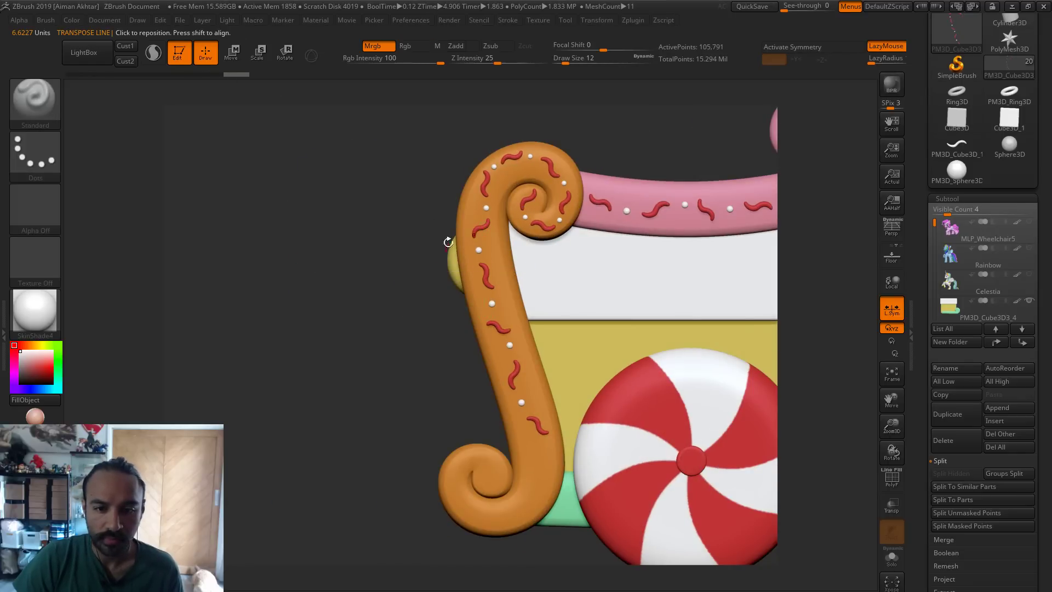
{"action": "key", "text": "s"}
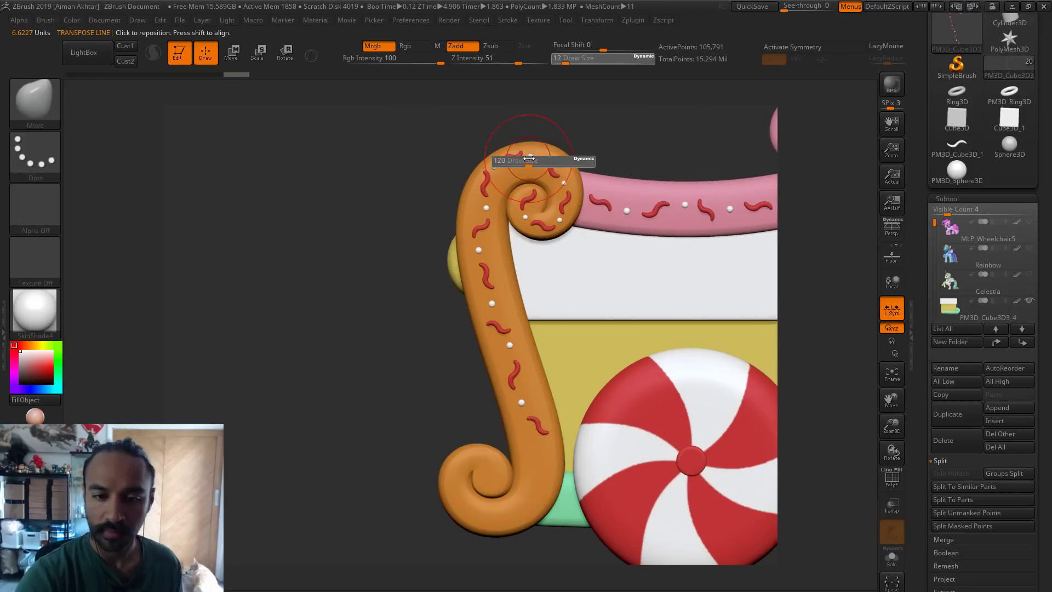
{"action": "left_click_drag", "start_coordinate": [496, 159], "coordinate": [511, 158]}
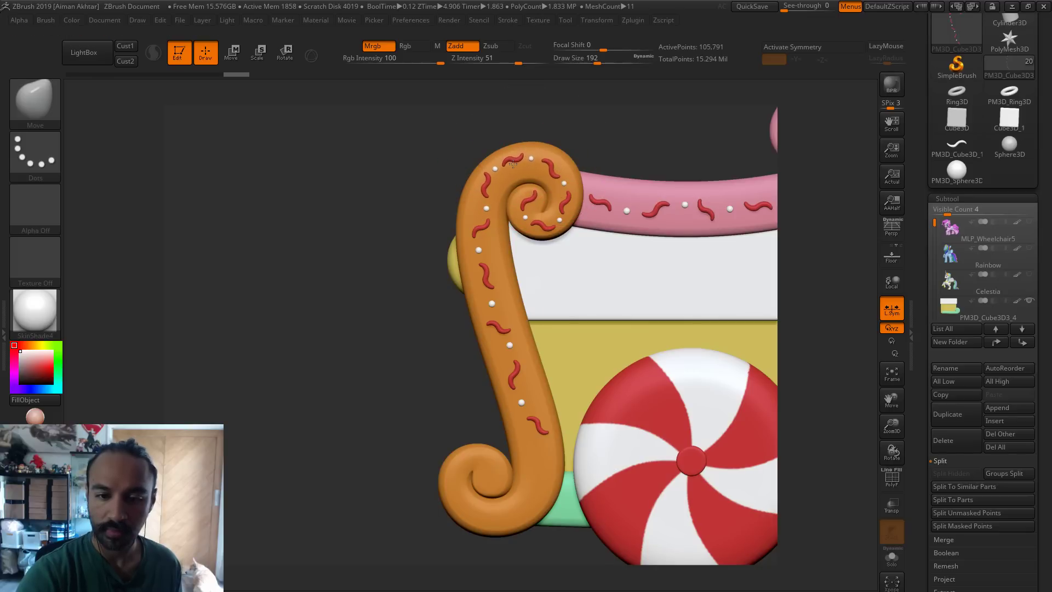
{"action": "key", "text": "s"}
{"action": "left_click_drag", "start_coordinate": [517, 163], "coordinate": [510, 164]}
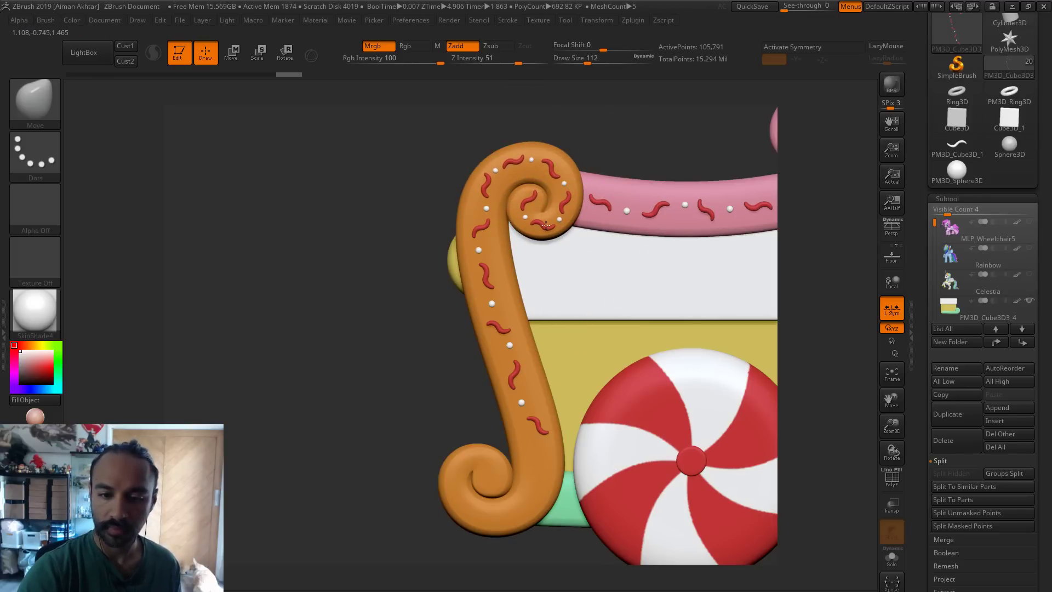
{"action": "key", "text": "s"}
{"action": "left_click_drag", "start_coordinate": [539, 423], "coordinate": [565, 423]}
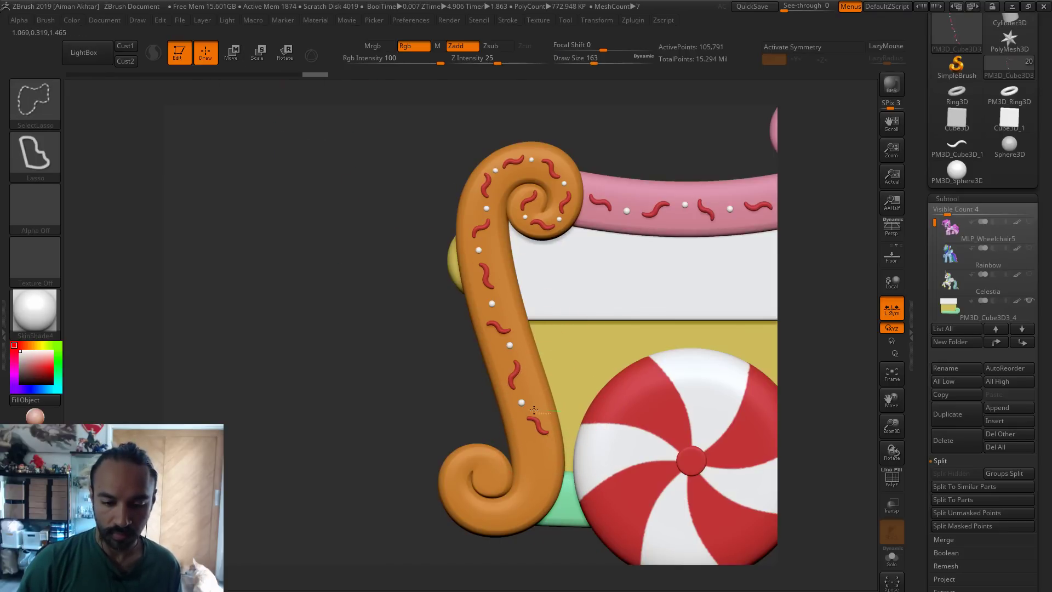
Isolate the lowest squiggle on the orange stem with a lasso selection and delete it
{"action": "left_click_drag", "start_coordinate": [563, 412], "coordinate": [545, 470], "text": "ctrl+shift"}
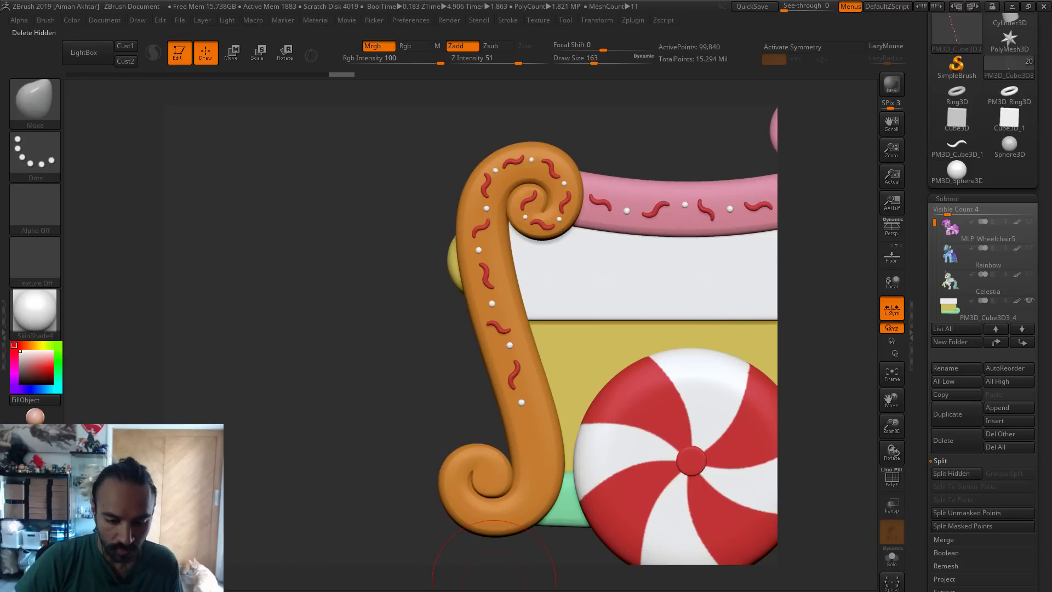
{"action": "left_click_drag", "start_coordinate": [364, 404], "coordinate": [304, 402]}
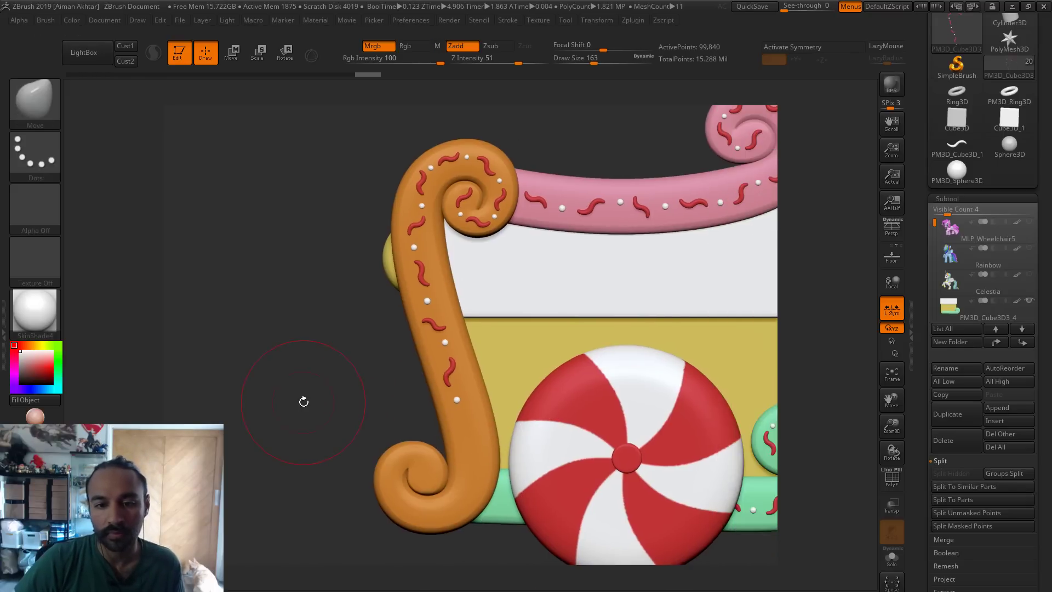
Try to insert a squiggle below the orange stem's last dot with the InsertMesh brush at draw size 80
{"action": "left_click", "coordinate": [41, 105]}
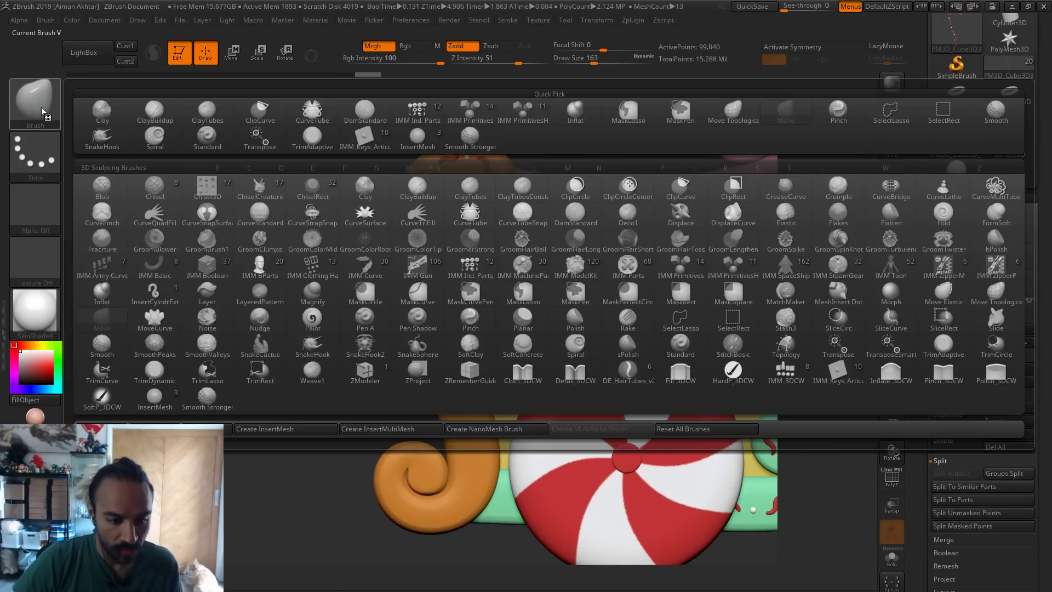
{"action": "left_click", "coordinate": [154, 397]}
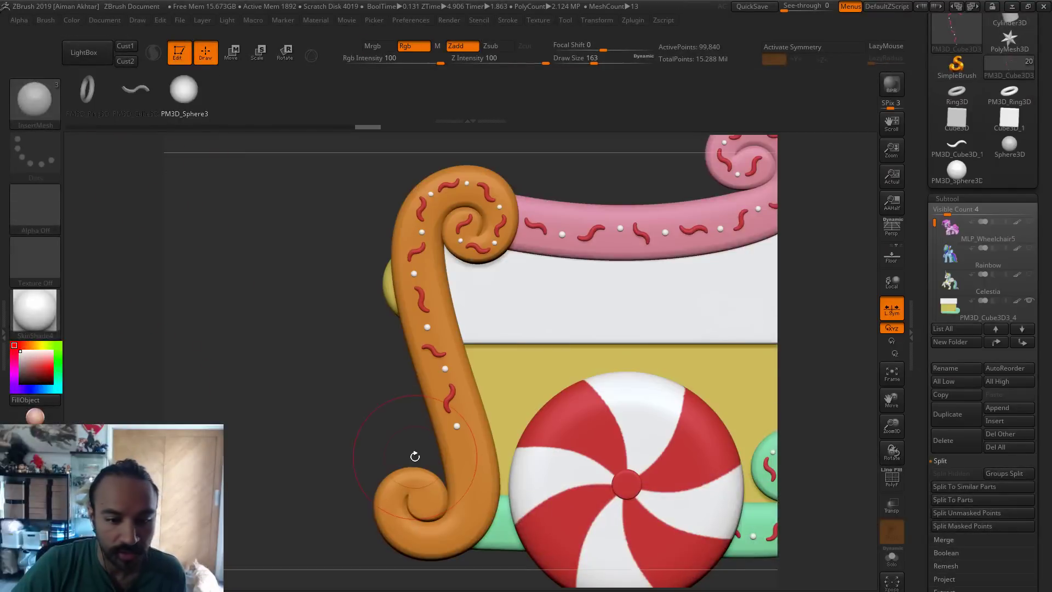
{"action": "left_click_drag", "start_coordinate": [339, 434], "coordinate": [384, 440]}
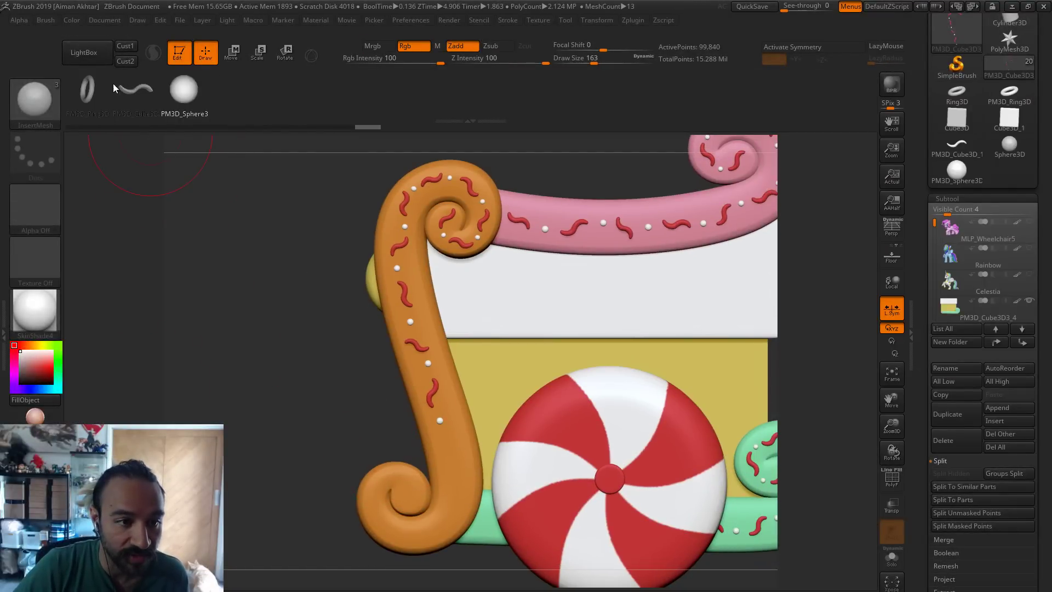
{"action": "left_click", "coordinate": [132, 89]}
{"action": "mouse_move", "coordinate": [34, 376]}
{"action": "left_mouse_down"}
{"action": "mouse_move", "coordinate": [383, 376]}
{"action": "mouse_move", "coordinate": [418, 352]}
{"action": "left_mouse_up"}
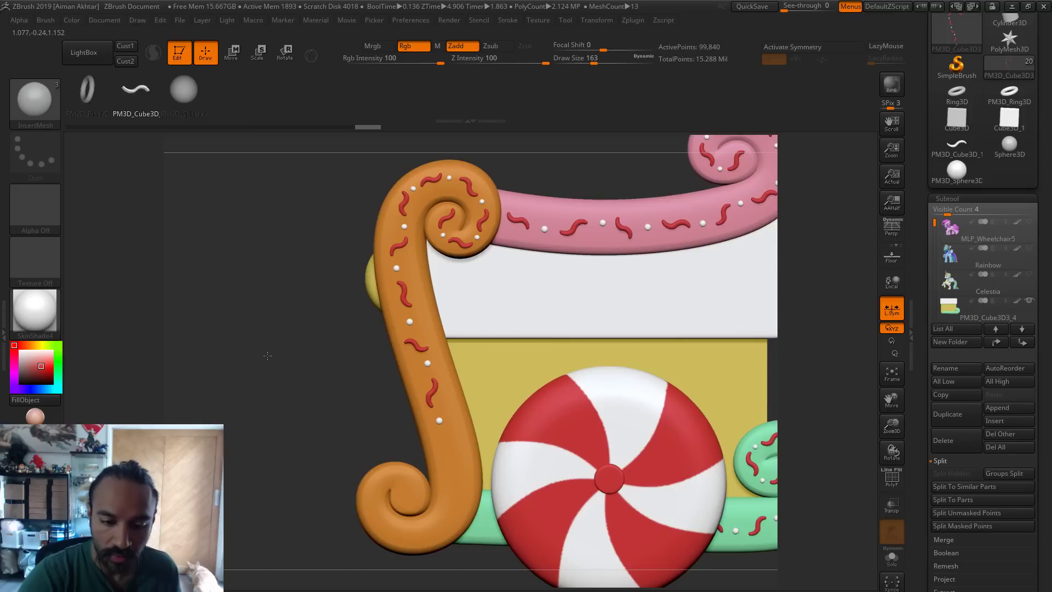
{"action": "left_click_drag", "start_coordinate": [258, 361], "coordinate": [241, 316], "text": "alt"}
{"action": "key", "text": "s"}
{"action": "mouse_move", "coordinate": [433, 403]}
{"action": "left_mouse_down"}
{"action": "mouse_move", "coordinate": [423, 403]}
{"action": "mouse_move", "coordinate": [432, 403]}
{"action": "left_mouse_up"}
{"action": "key", "text": "s"}
{"action": "left_click", "coordinate": [423, 378]}
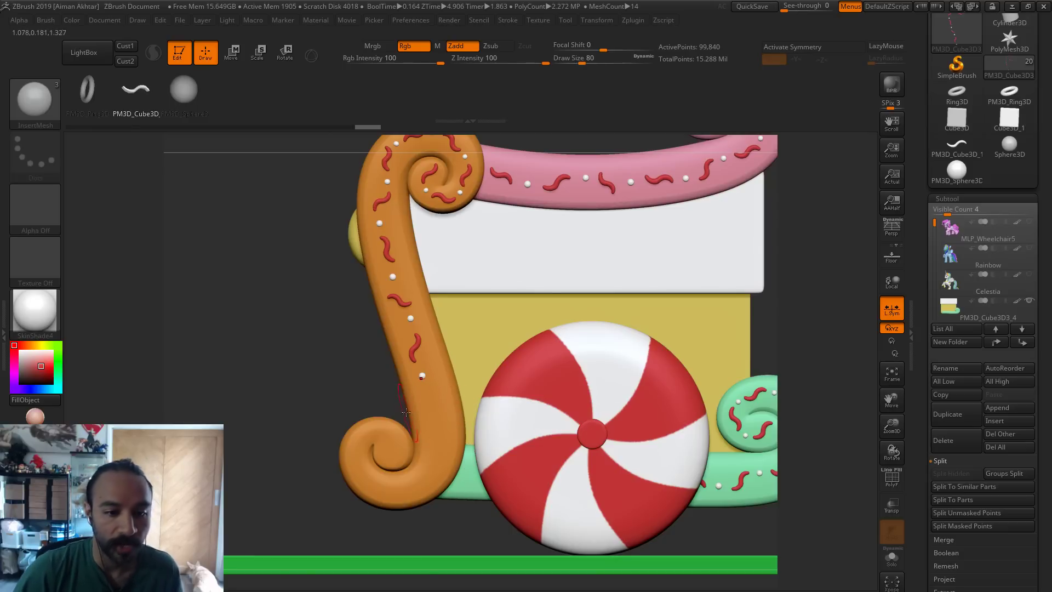
{"action": "left_click_drag", "start_coordinate": [287, 384], "coordinate": [293, 431], "text": "alt"}
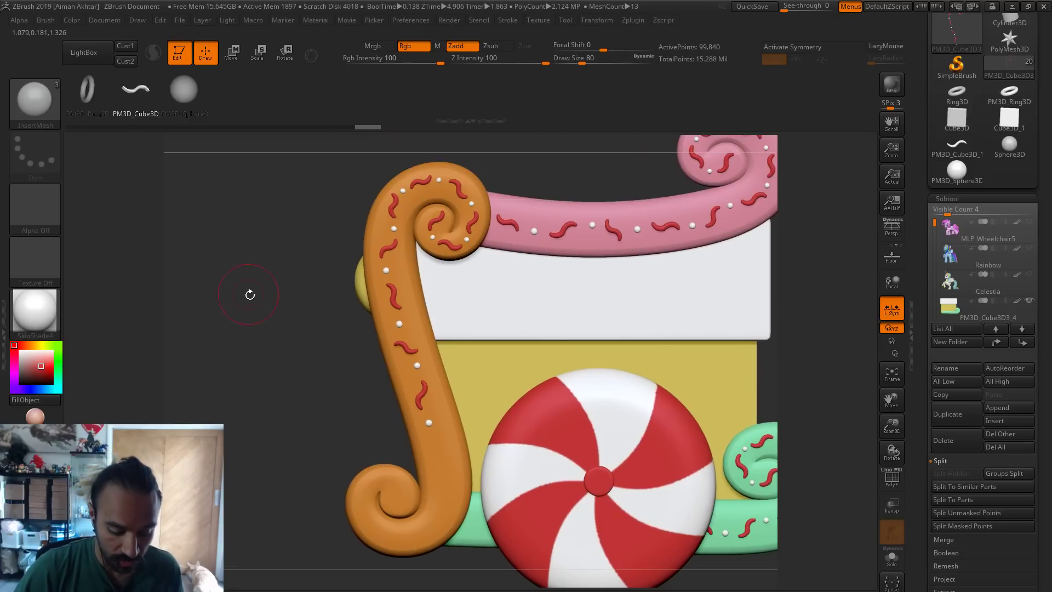
{"action": "key", "text": "b"}
{"action": "key", "text": "m"}
{"action": "key", "text": "v"}
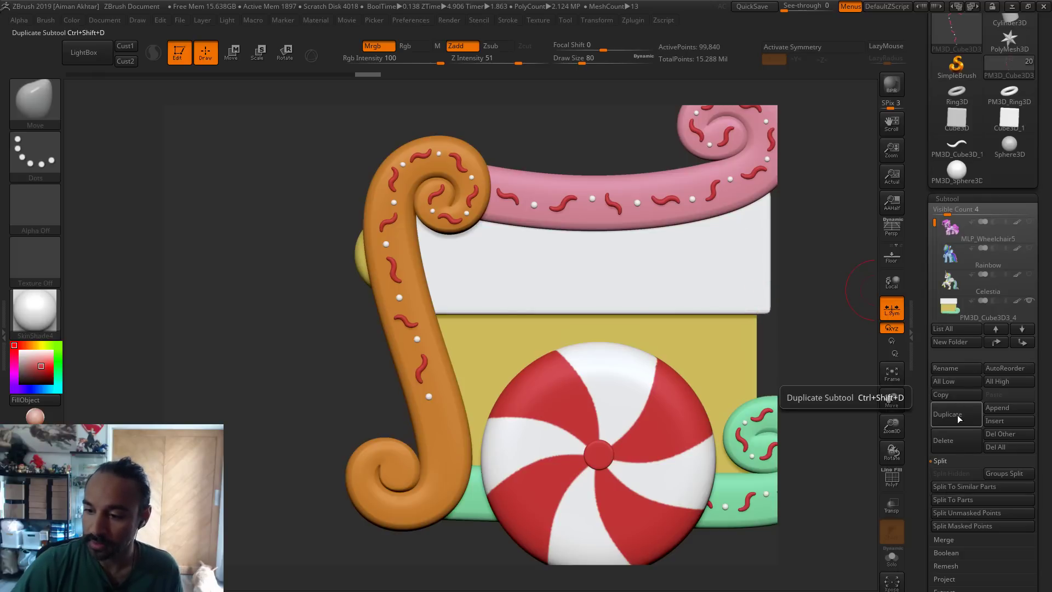
Duplicate the orange scroll's decoration subtool and rotate the copy half a turn so its curl faces the lower spiral
{"action": "mouse_move", "coordinate": [935, 224]}
{"action": "left_mouse_down"}
{"action": "mouse_move", "coordinate": [942, 267]}
{"action": "mouse_move", "coordinate": [944, 238]}
{"action": "left_mouse_up"}
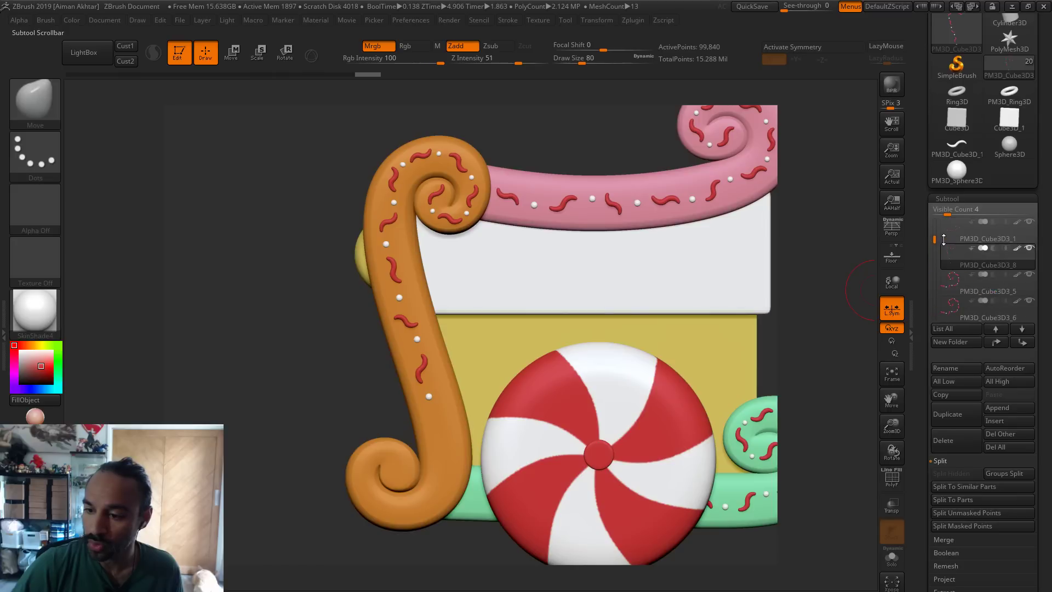
{"action": "left_click", "coordinate": [952, 414]}
{"action": "left_click", "coordinate": [285, 52]}
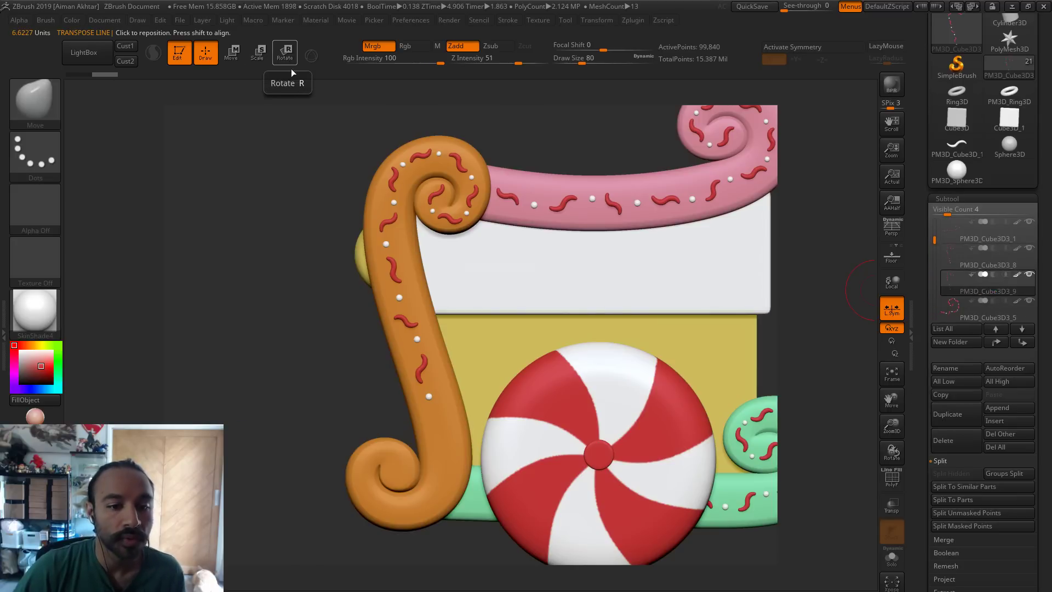
{"action": "left_click_drag", "start_coordinate": [407, 327], "coordinate": [285, 560]}
Move the rotated copy down onto the orange scroll's lower spiral and return to Draw mode
{"action": "left_click", "coordinate": [233, 50]}
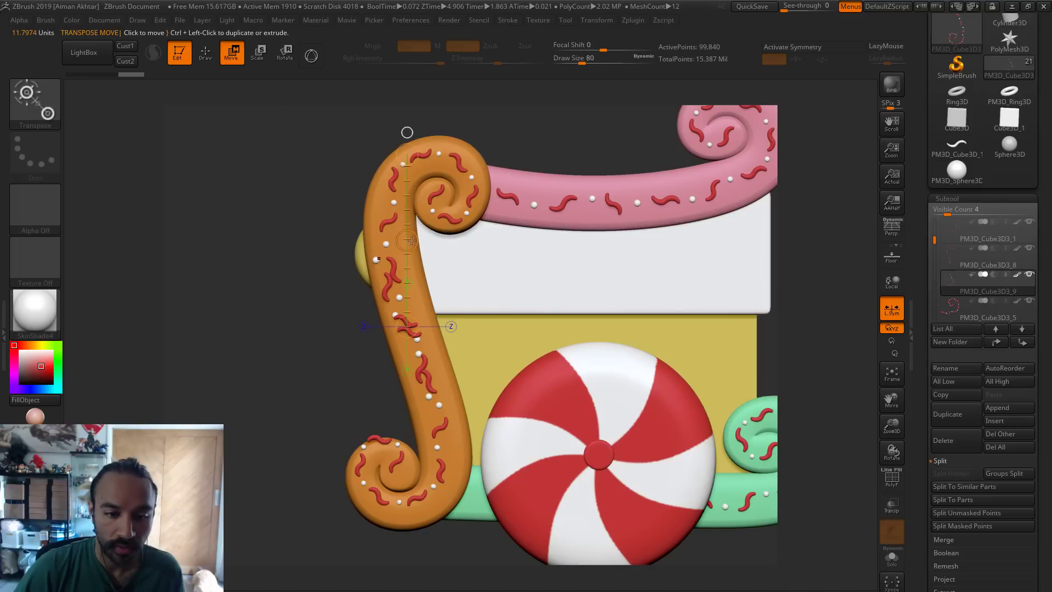
{"action": "left_click_drag", "start_coordinate": [407, 240], "coordinate": [412, 253]}
{"action": "key", "text": "q"}
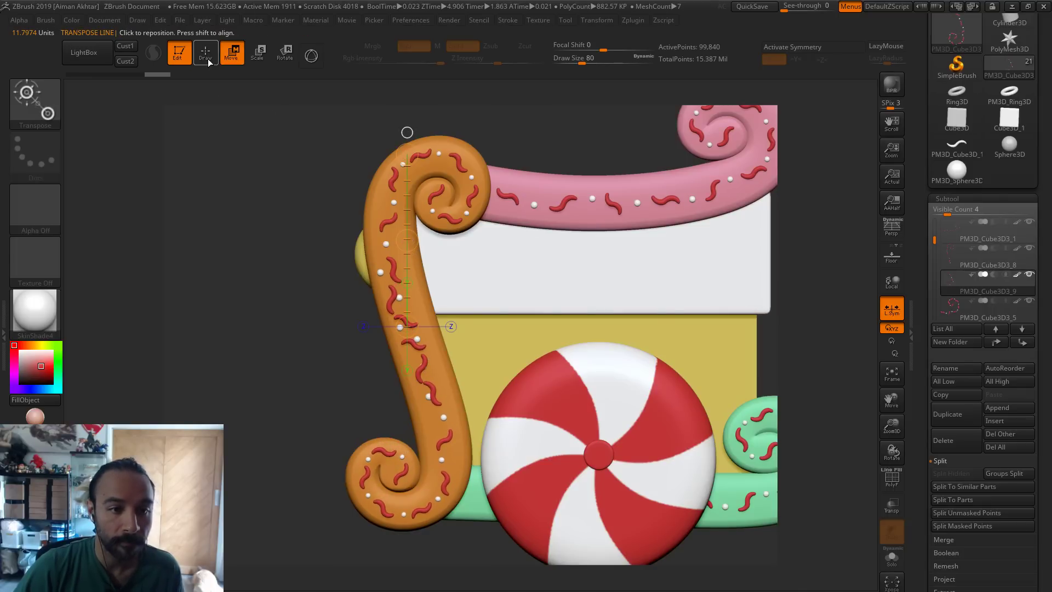
Delete the copy's squiggles and dots that overlap the original stem decorations, including the extra dot above the lower spiral
{"action": "key", "text": "ctrl+shift"}
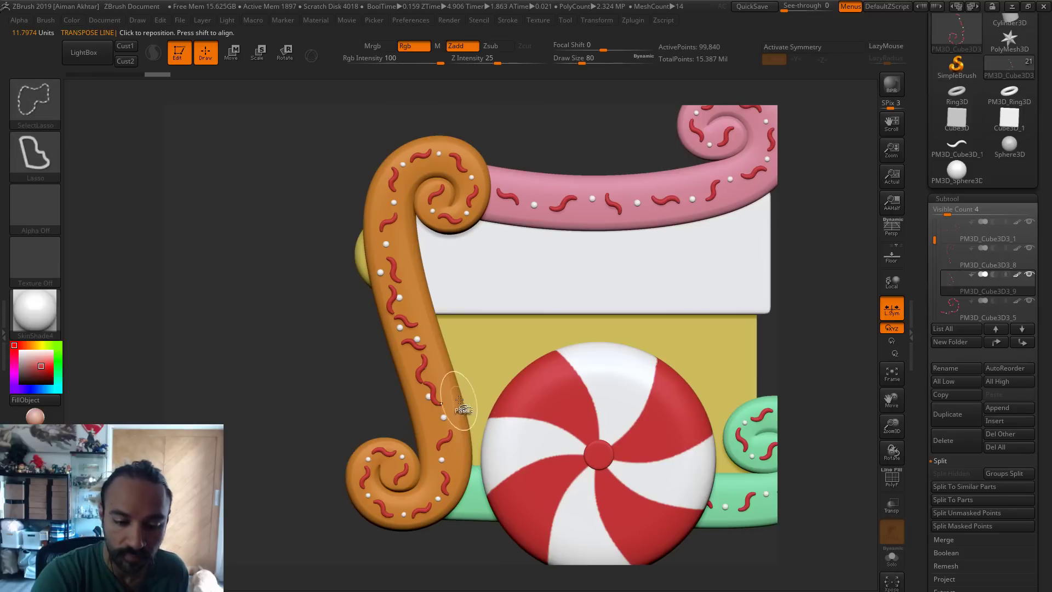
{"action": "mouse_move", "coordinate": [461, 402]}
{"action": "left_mouse_down", "text": "ctrl+shift"}
{"action": "mouse_move", "coordinate": [328, 374]}
{"action": "mouse_move", "coordinate": [576, 93]}
{"action": "left_mouse_up", "text": "ctrl+shift"}
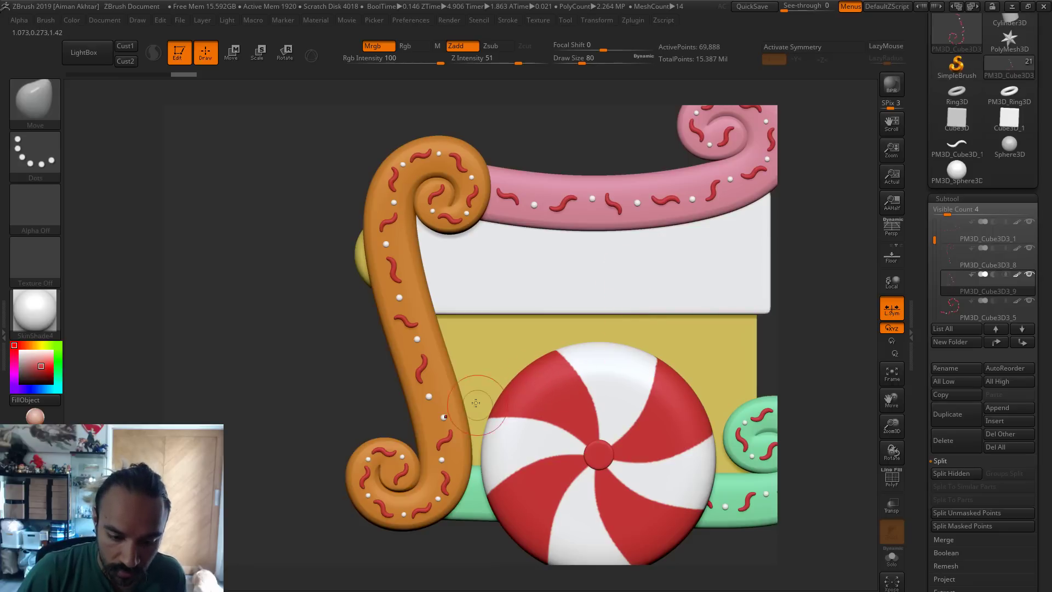
{"action": "key", "text": "ctrl+shift"}
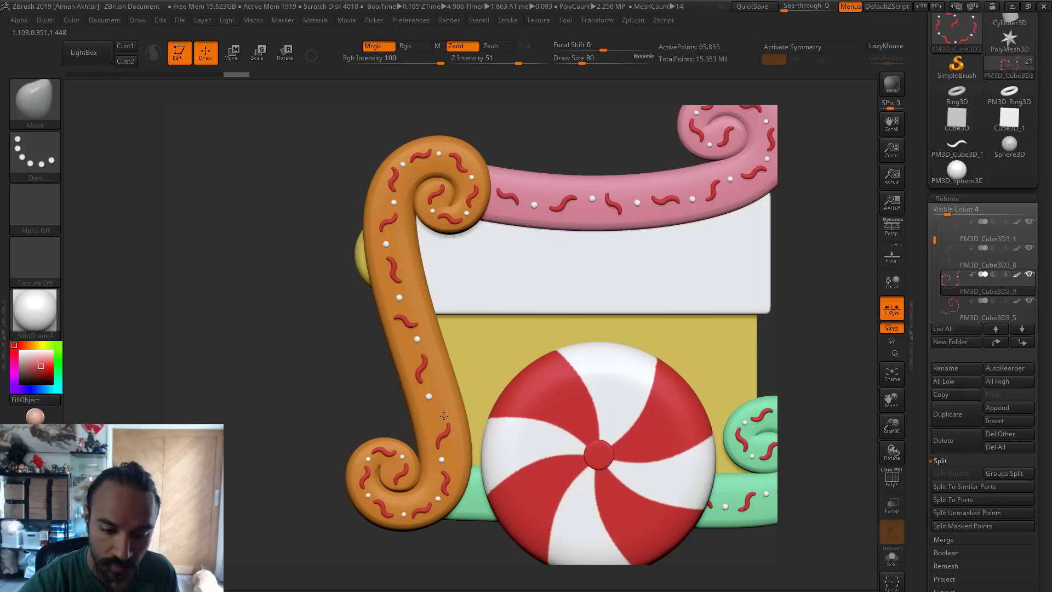
Nudge the copy's squiggles and dots at the base of the stem with the Move brush at draw size 132 to even their spacing
{"action": "key", "text": "ctrl+z"}
{"action": "key", "text": "s"}
{"action": "left_click_drag", "start_coordinate": [447, 438], "coordinate": [455, 440]}
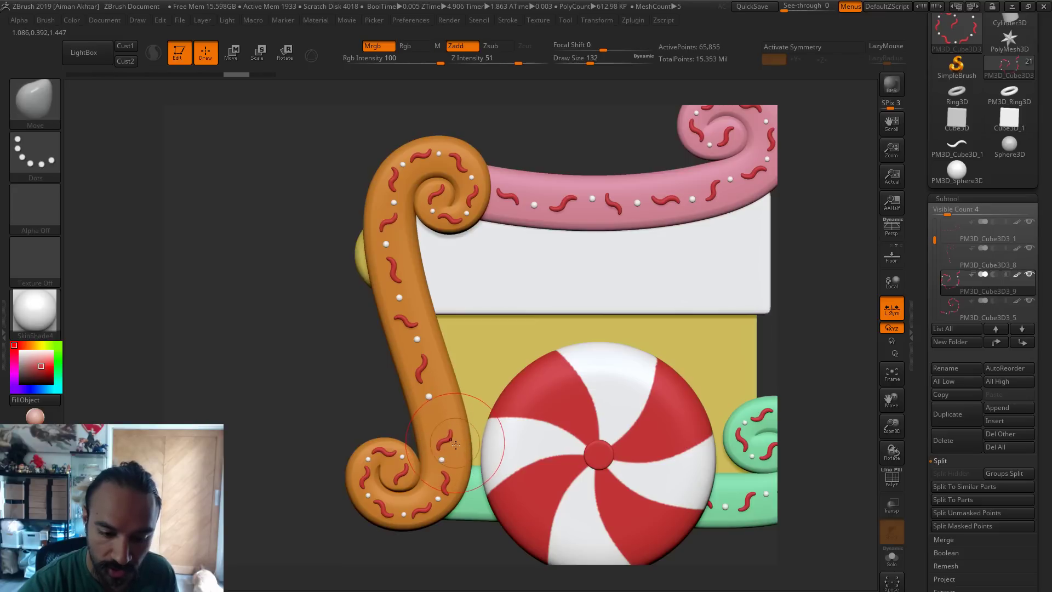
{"action": "key", "text": "ctrl+shift+z"}
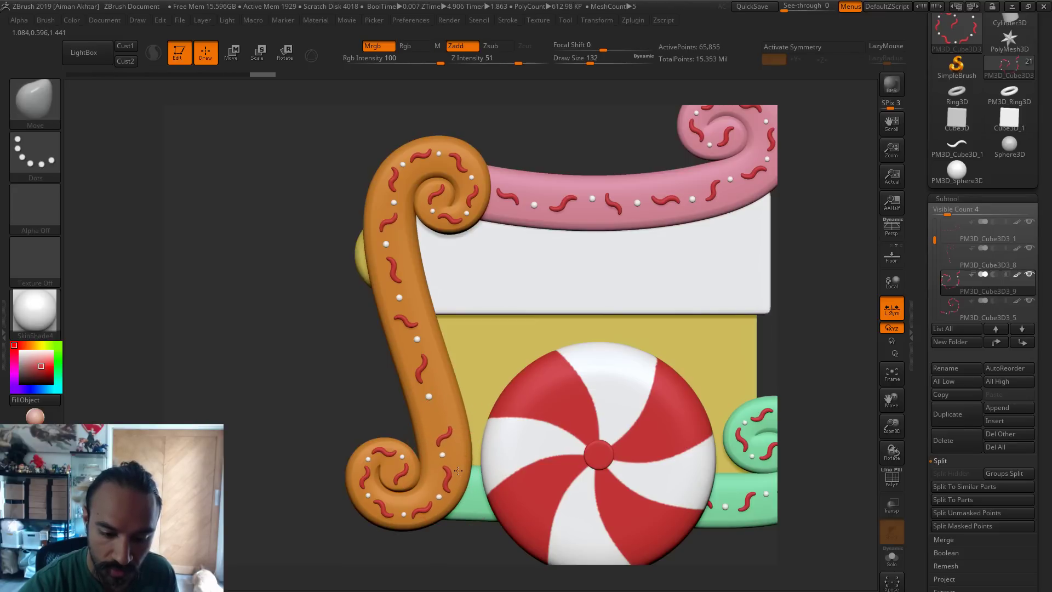
{"action": "key", "text": "ctrl+shift+z"}
{"action": "key", "text": "ctrl+shift+z"}
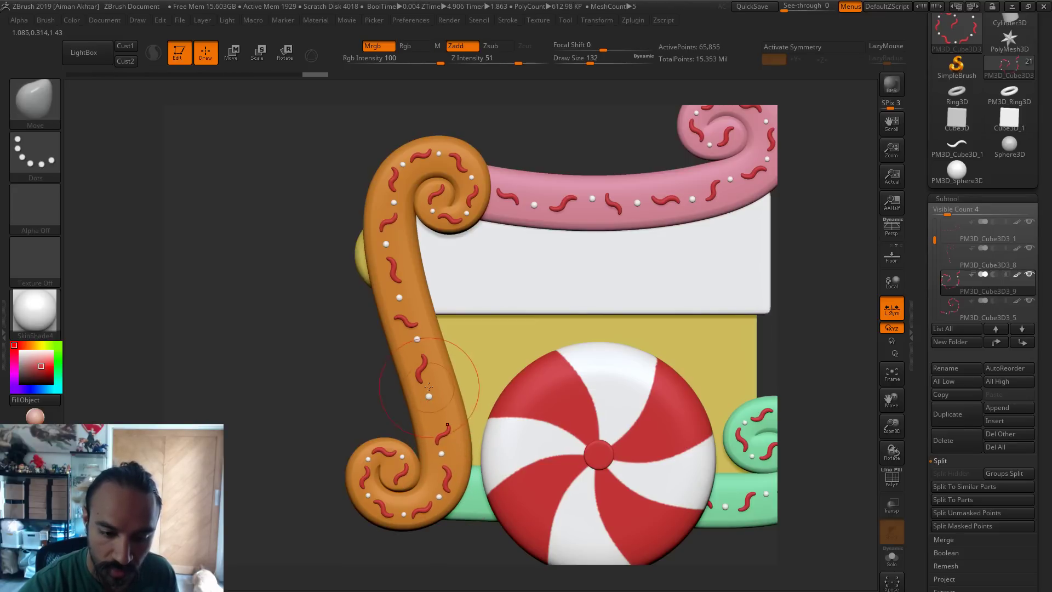
{"action": "key", "text": "ctrl+shift+z"}
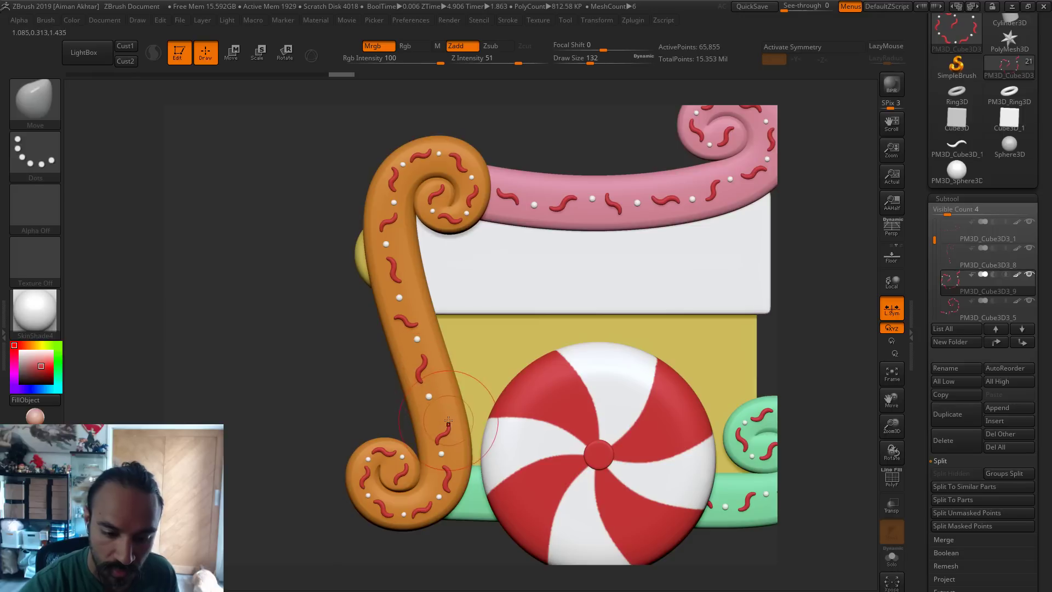
{"action": "key", "text": "ctrl+shift+z"}
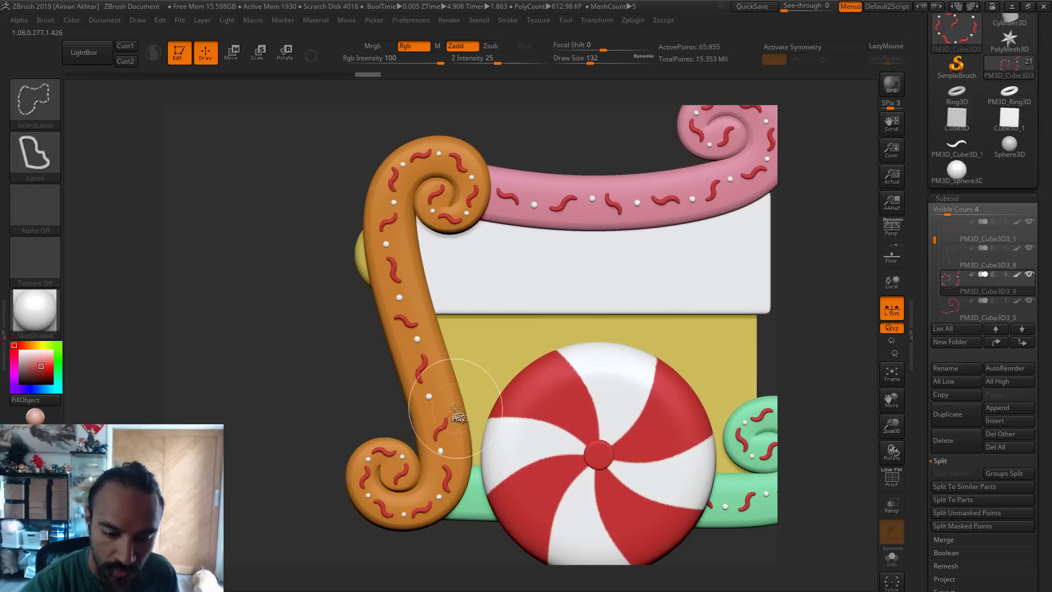
Delete the copy's squiggle and dot above the lower spiral, then nudge the remaining ones with the Move brush at draw size 94
{"action": "mouse_move", "coordinate": [443, 459]}
{"action": "left_mouse_down", "text": "ctrl+alt+shift"}
{"action": "mouse_move", "coordinate": [432, 412]}
{"action": "mouse_move", "coordinate": [450, 402]}
{"action": "left_mouse_up", "text": "ctrl+alt+shift"}
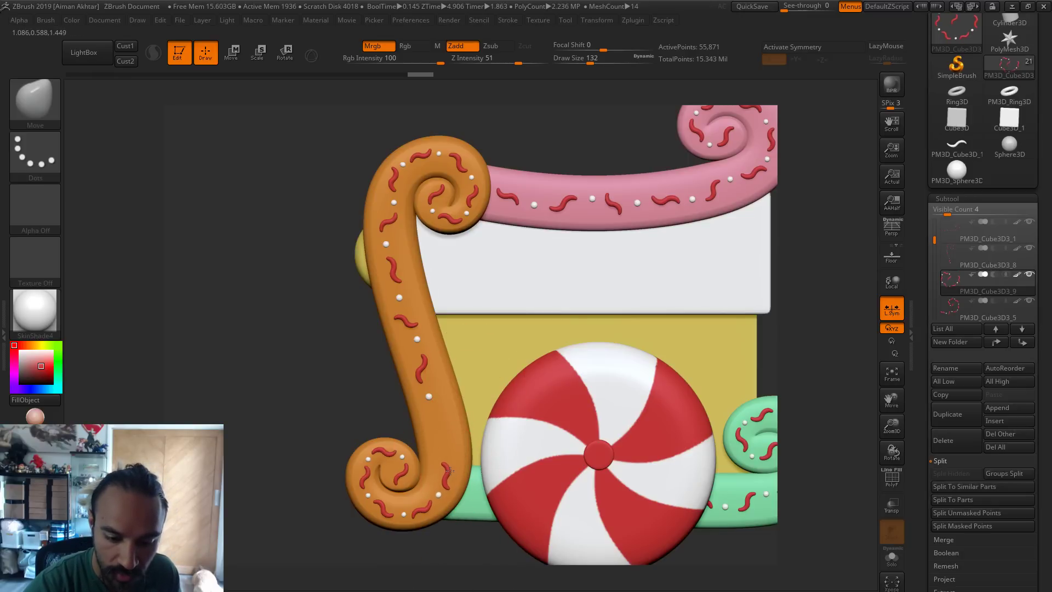
{"action": "mouse_move", "coordinate": [450, 470]}
{"action": "left_mouse_down"}
{"action": "mouse_move", "coordinate": [425, 492]}
{"action": "mouse_move", "coordinate": [433, 460]}
{"action": "left_mouse_up"}
{"action": "key", "text": "s"}
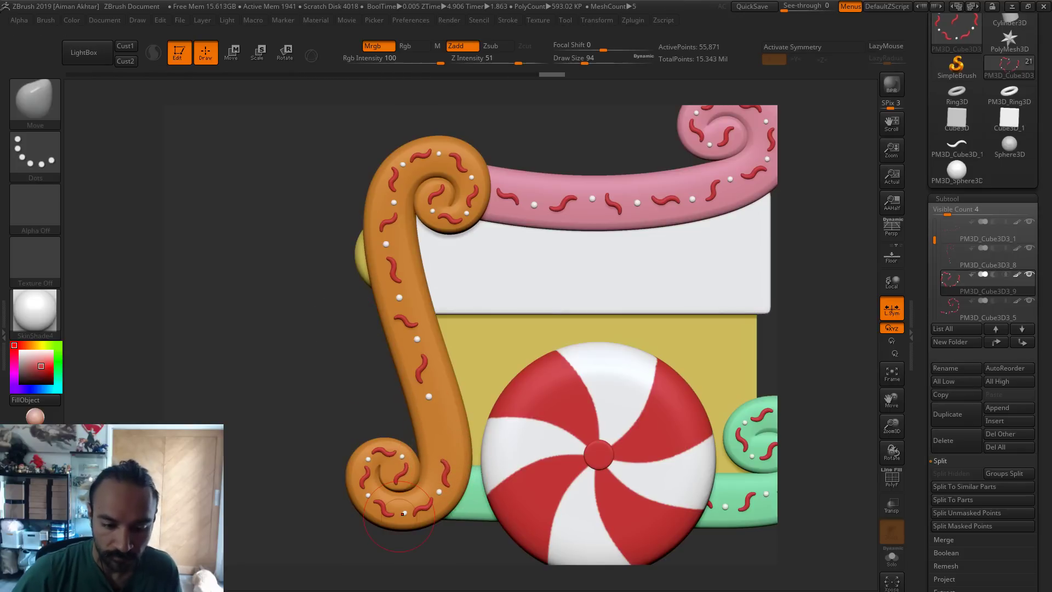
{"action": "key", "text": "s"}
{"action": "mouse_move", "coordinate": [410, 457]}
{"action": "left_mouse_down"}
{"action": "mouse_move", "coordinate": [400, 457]}
{"action": "mouse_move", "coordinate": [415, 477]}
{"action": "left_mouse_up"}
{"action": "key", "text": "s"}
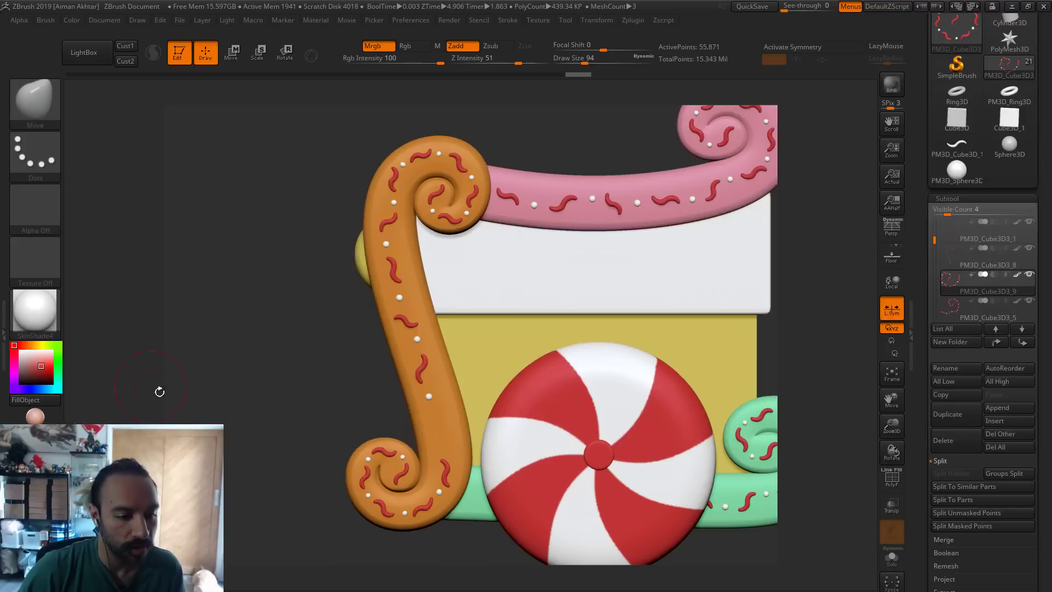
Insert a squiggle at draw size 65 and a sphere dot below it in the stem gap above the lower spiral, then clear the mask
{"action": "key", "text": "b"}
{"action": "left_click", "coordinate": [155, 399]}
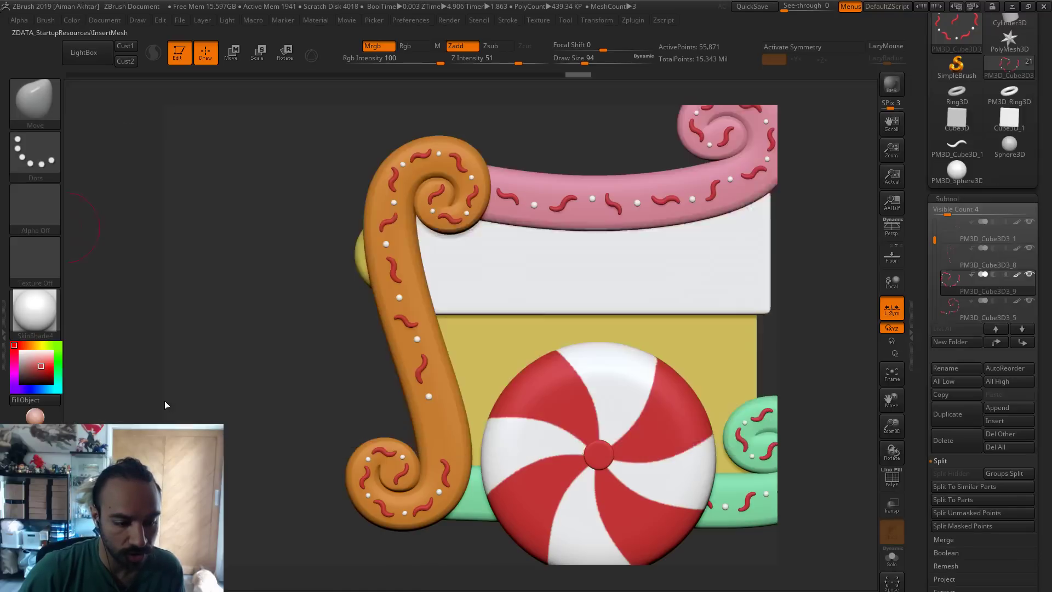
{"action": "key", "text": "s"}
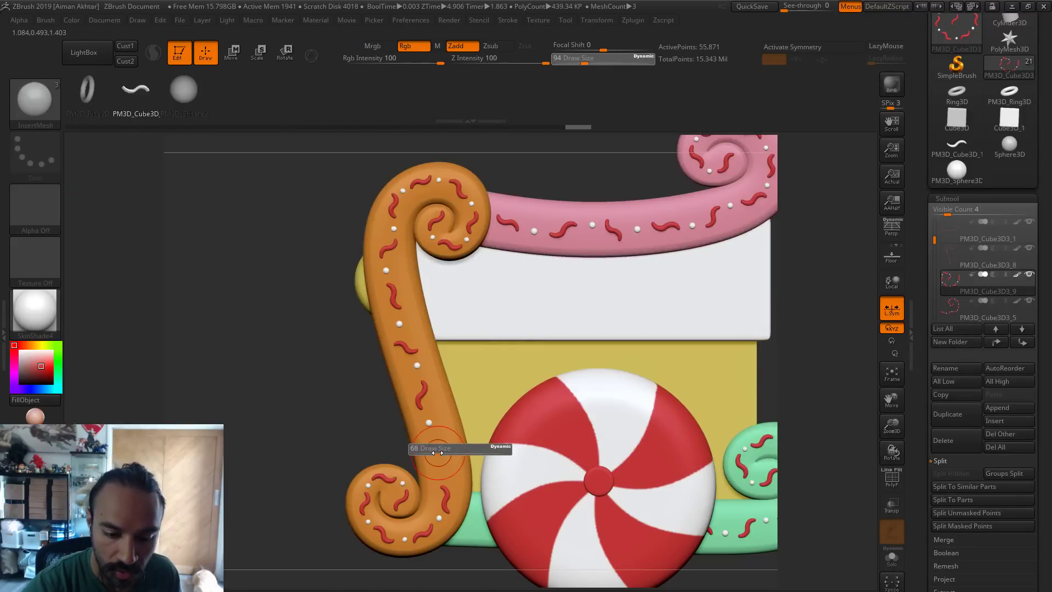
{"action": "left_click_drag", "start_coordinate": [460, 451], "coordinate": [438, 451]}
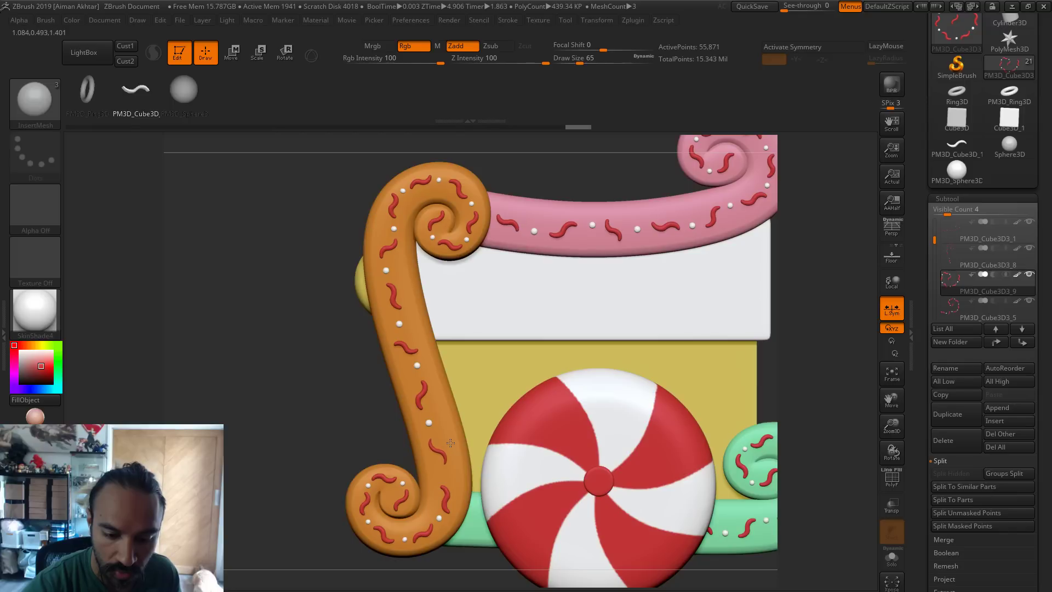
{"action": "left_click", "coordinate": [448, 444]}
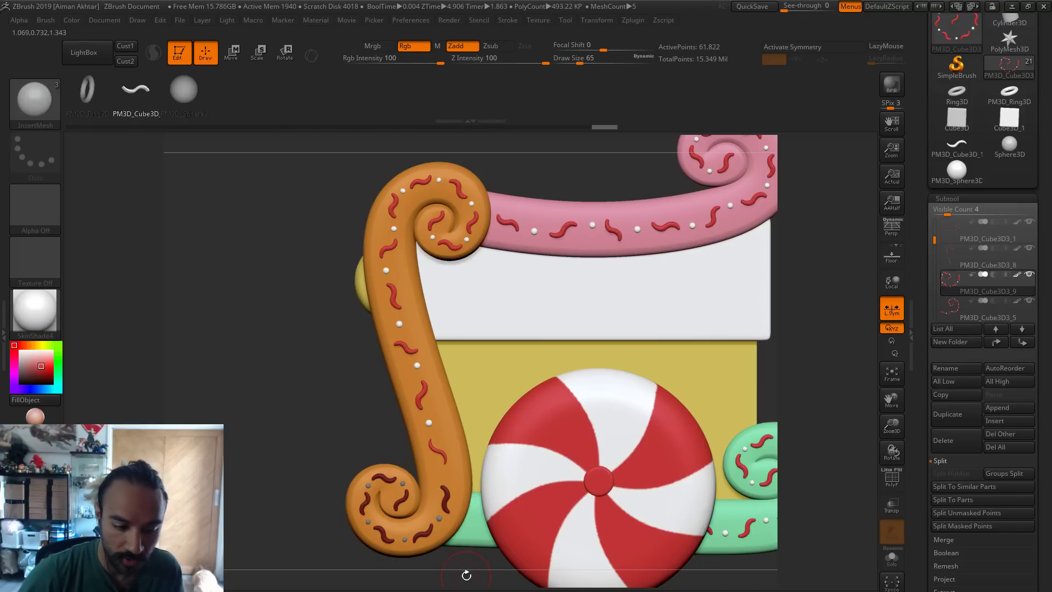
{"action": "left_click", "coordinate": [184, 90]}
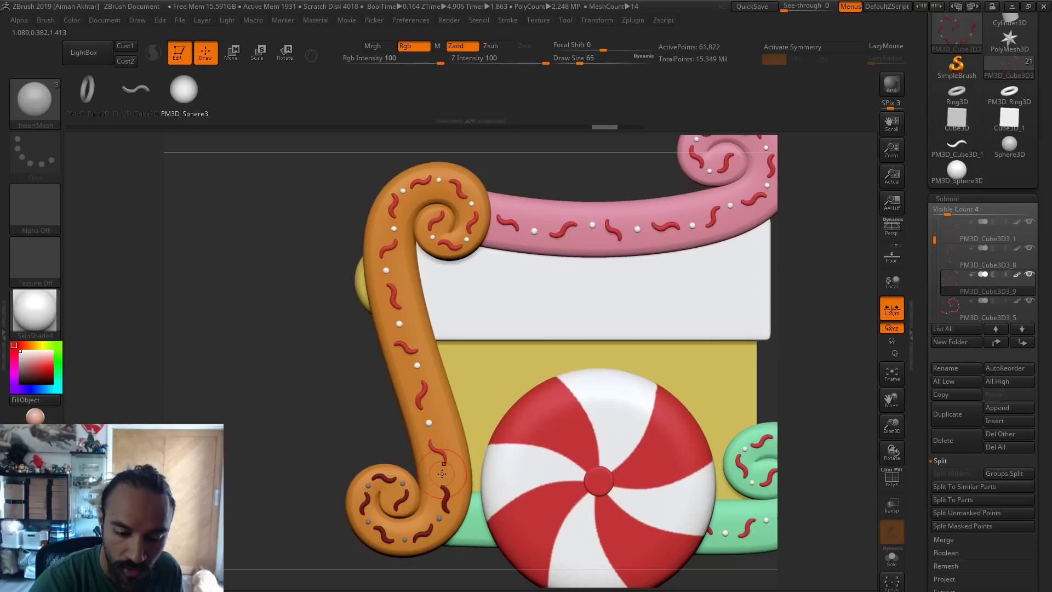
{"action": "left_click_drag", "start_coordinate": [452, 474], "coordinate": [453, 473]}
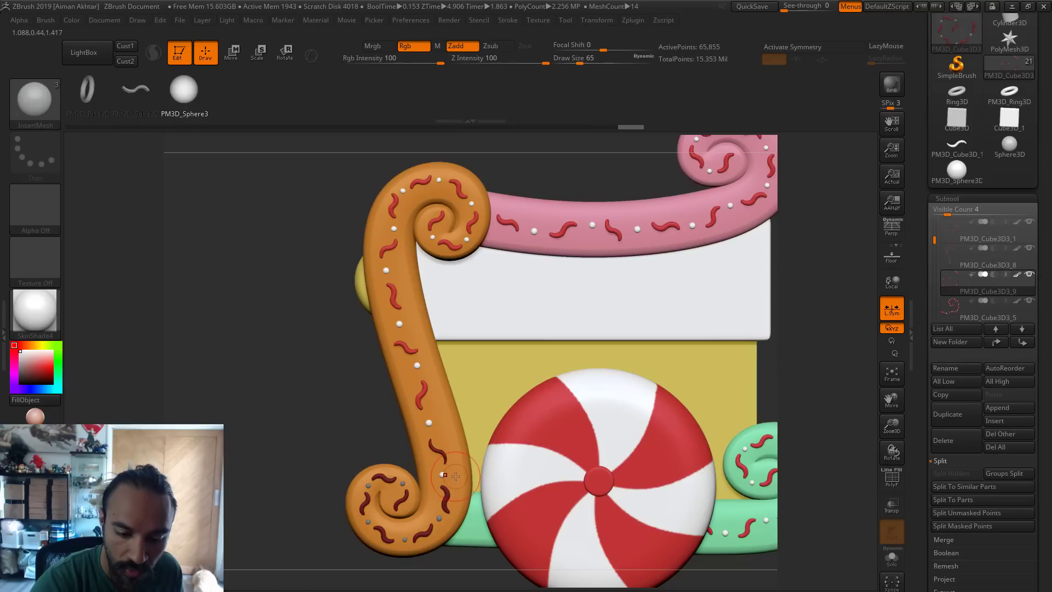
{"action": "left_click_drag", "start_coordinate": [356, 423], "coordinate": [361, 436], "text": "ctrl"}
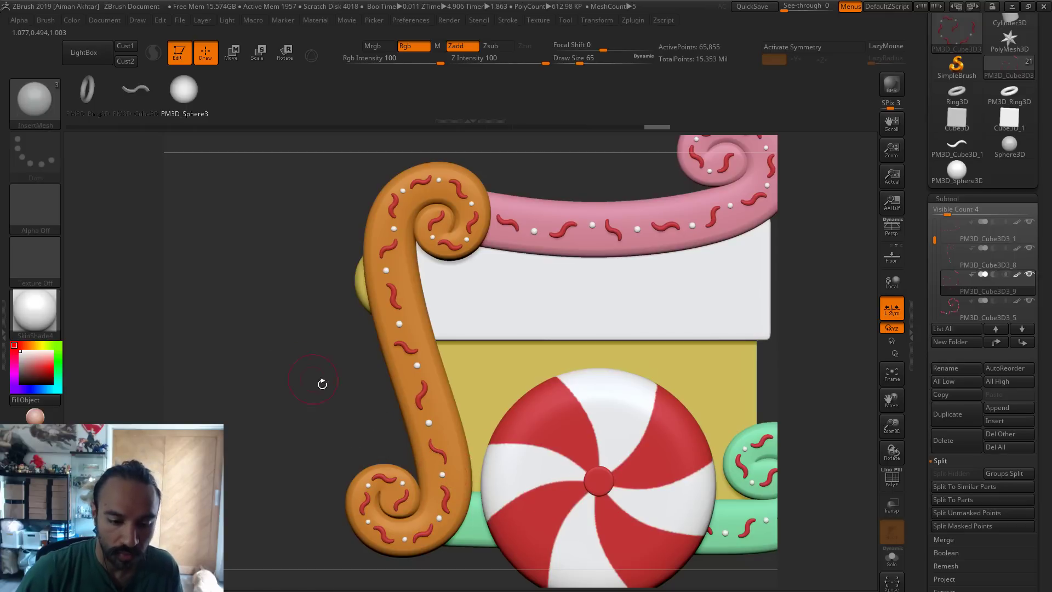
Adjust the new squiggle and dot on the lower stem with the Move brush at draw size 154
{"action": "key", "text": "b"}
{"action": "key", "text": "m"}
{"action": "key", "text": "v"}
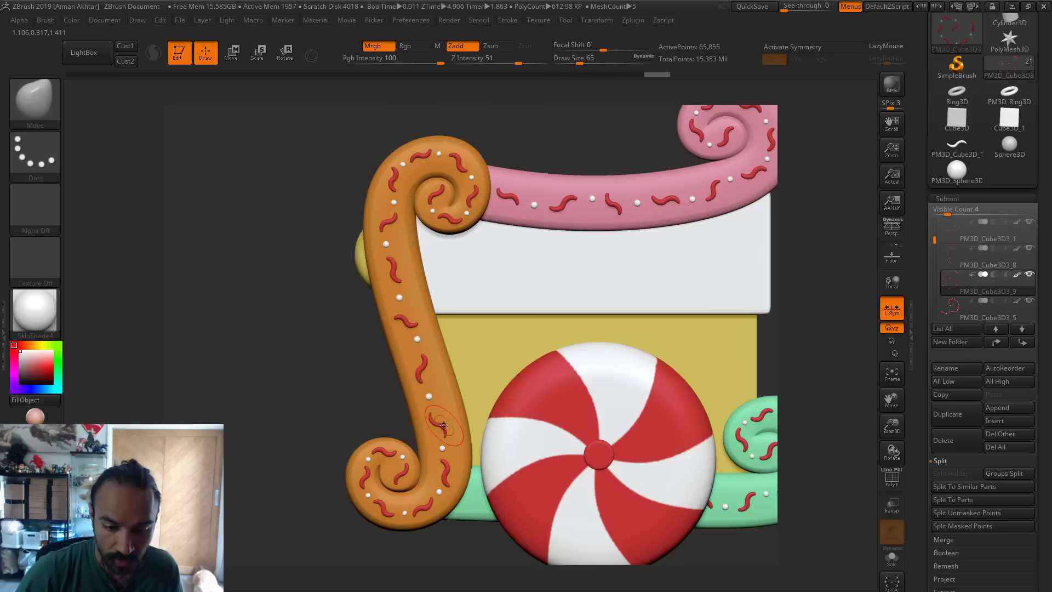
{"action": "key", "text": "s"}
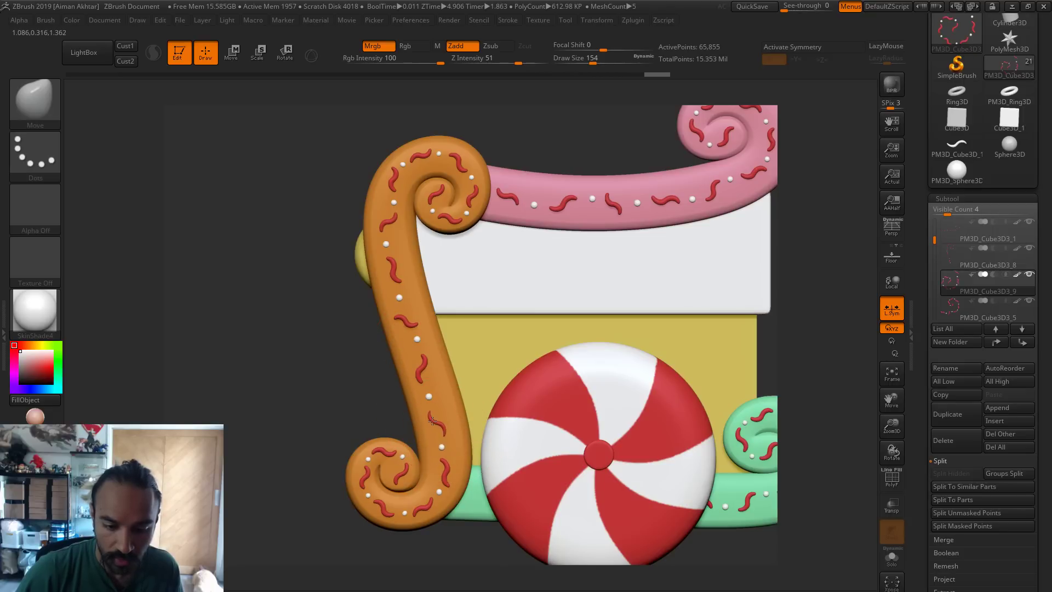
{"action": "left_click_drag", "start_coordinate": [435, 419], "coordinate": [435, 420]}
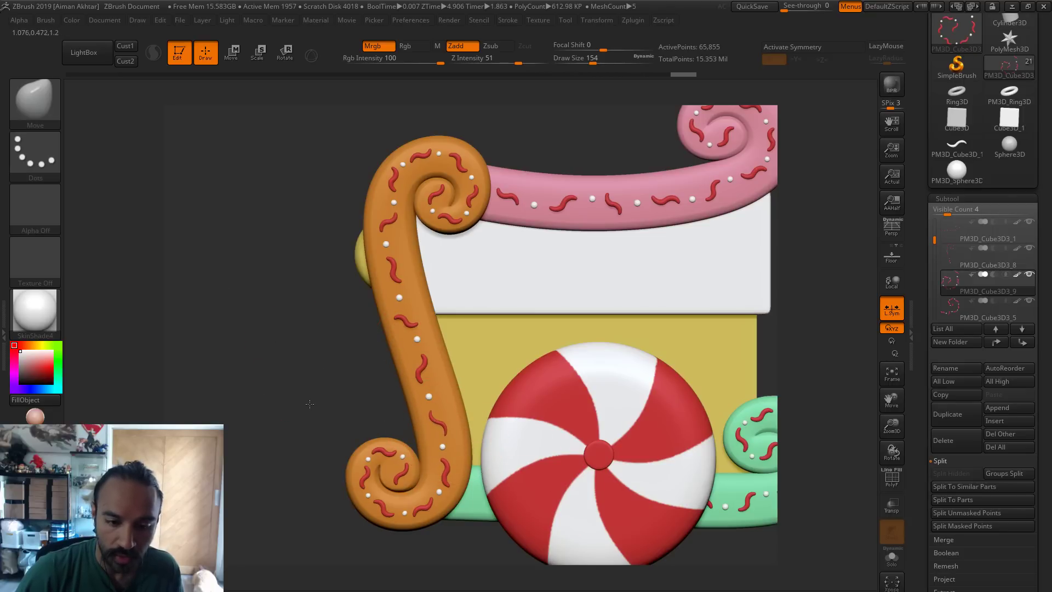
Isolate the newly inserted squiggle on the lower stem, inflate it slightly with the Inflate deformation, and show all the decorations again
{"action": "key", "text": "f"}
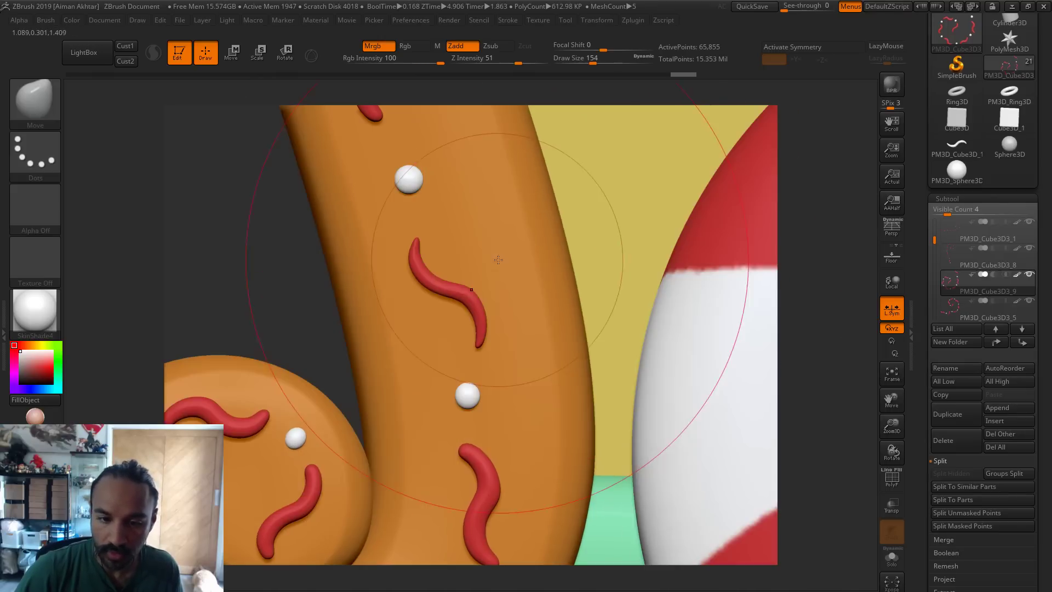
{"action": "key", "text": "s"}
{"action": "left_click_drag", "start_coordinate": [461, 286], "coordinate": [451, 290]}
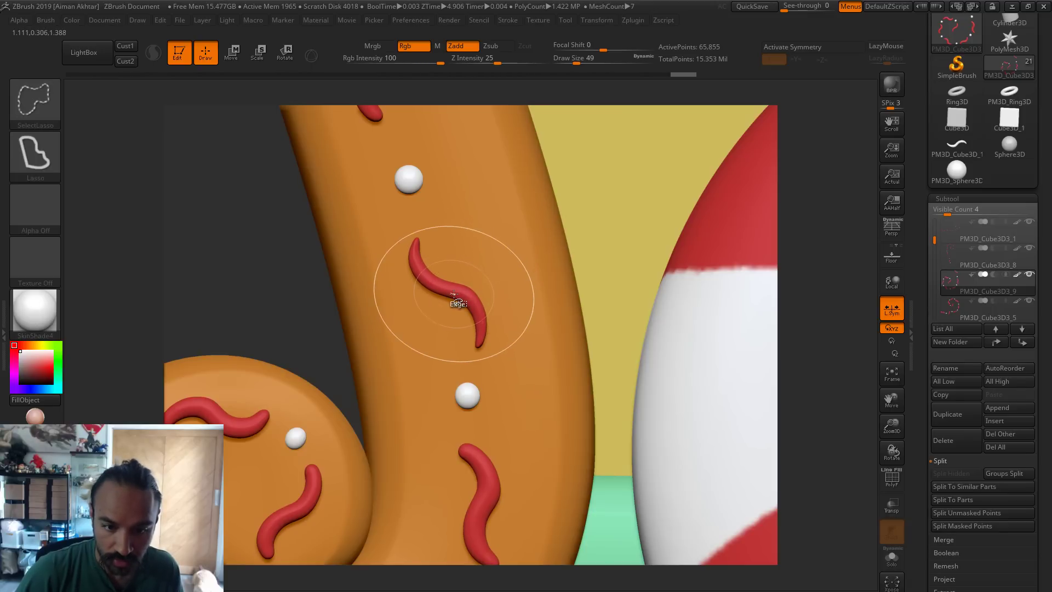
{"action": "left_click", "coordinate": [449, 296], "text": "ctrl+shift"}
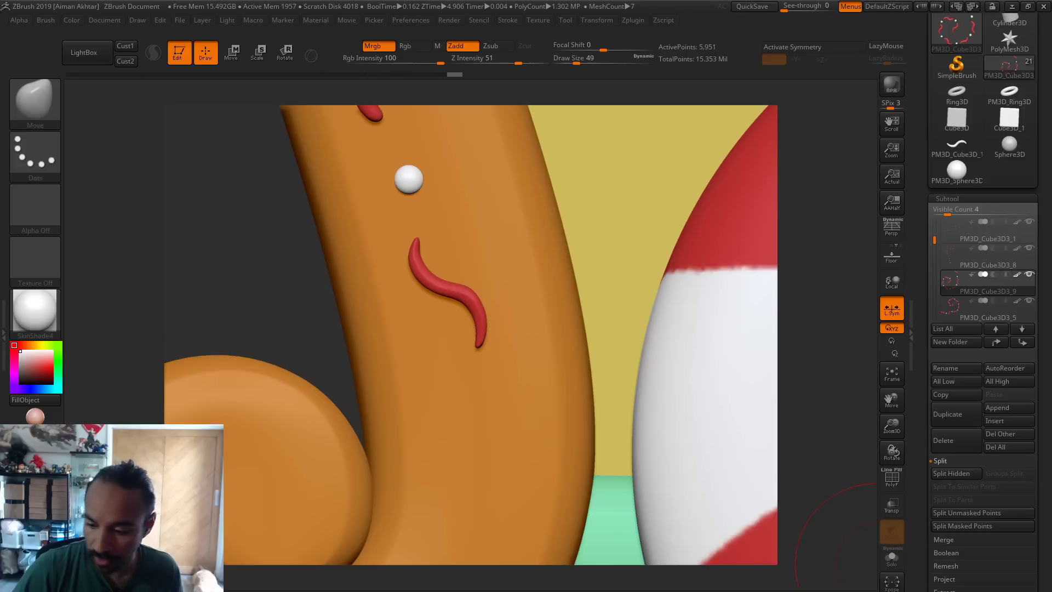
{"action": "left_click_drag", "start_coordinate": [1014, 591], "coordinate": [1011, 577]}
{"action": "left_click", "coordinate": [974, 590]}
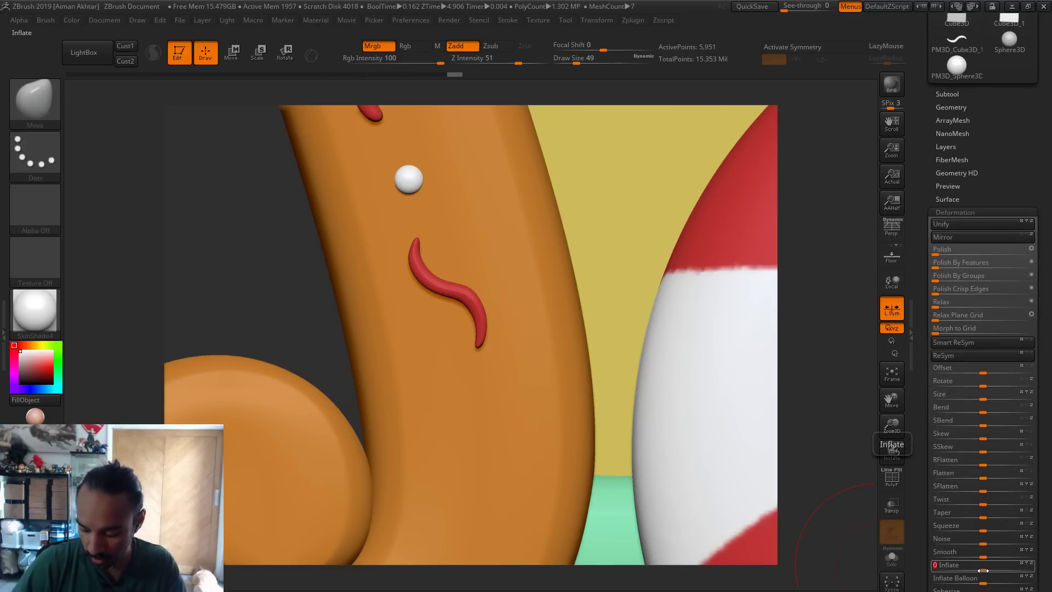
{"action": "left_click_drag", "start_coordinate": [983, 571], "coordinate": [984, 565]}
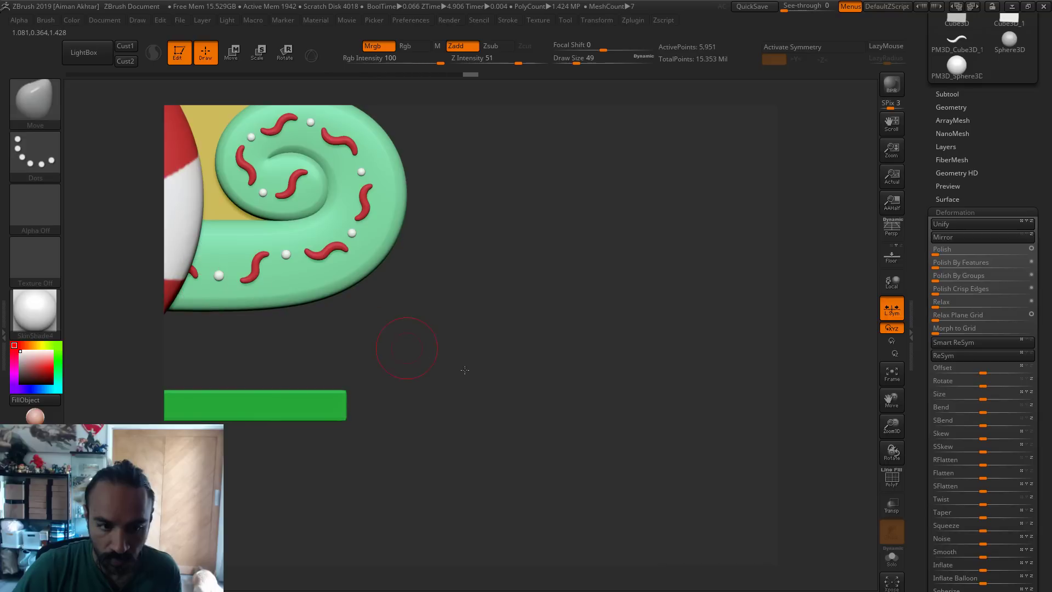
{"action": "left_click_drag", "start_coordinate": [411, 347], "coordinate": [780, 485]}
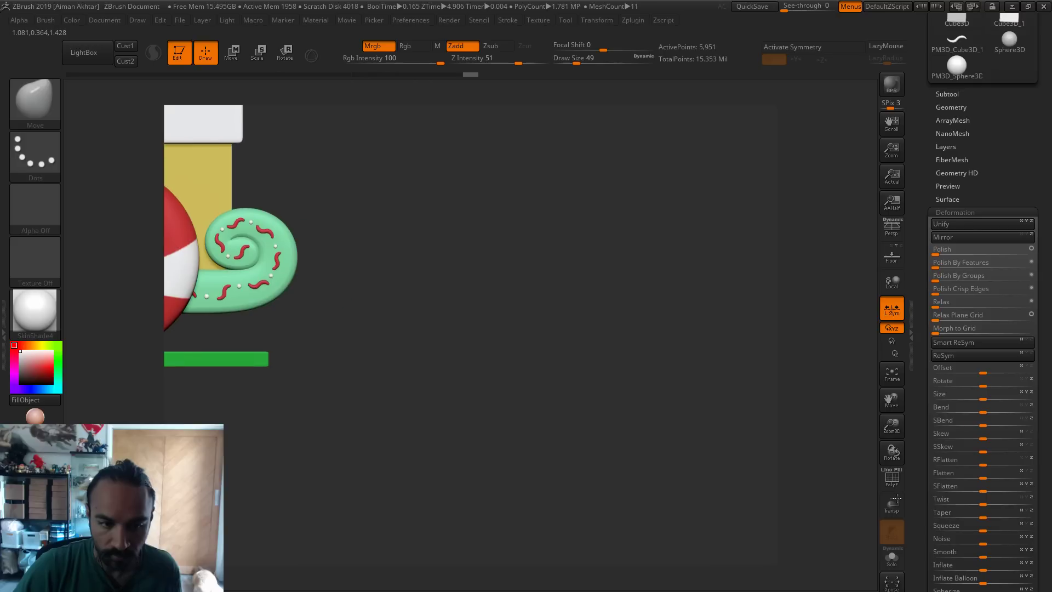
{"action": "key", "text": "f"}
{"action": "key", "text": "ctrl+shift"}
{"action": "left_click", "coordinate": [451, 495], "text": "ctrl+shift"}
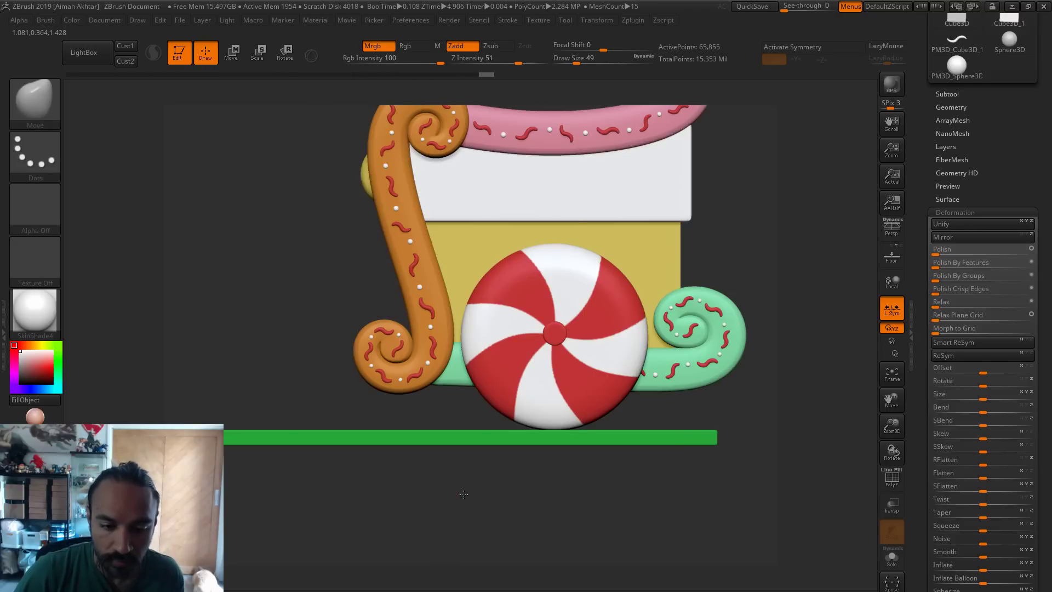
{"action": "key", "text": "f"}
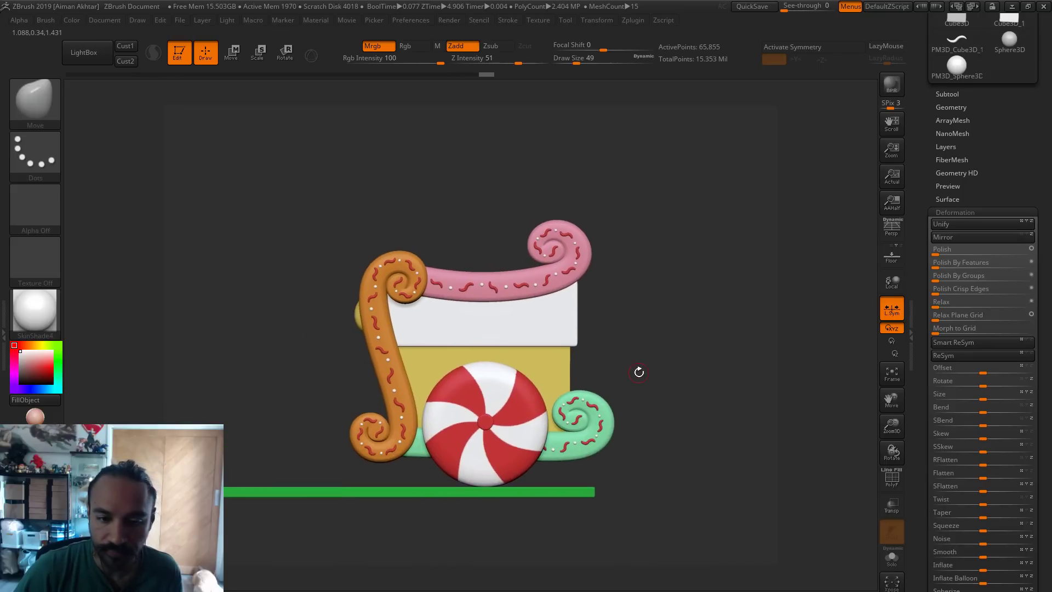
Turn on the polyframe display and check which scroll each decoration subtool belongs to, ending on the pink scroll's decorations
{"action": "left_click", "coordinate": [948, 93]}
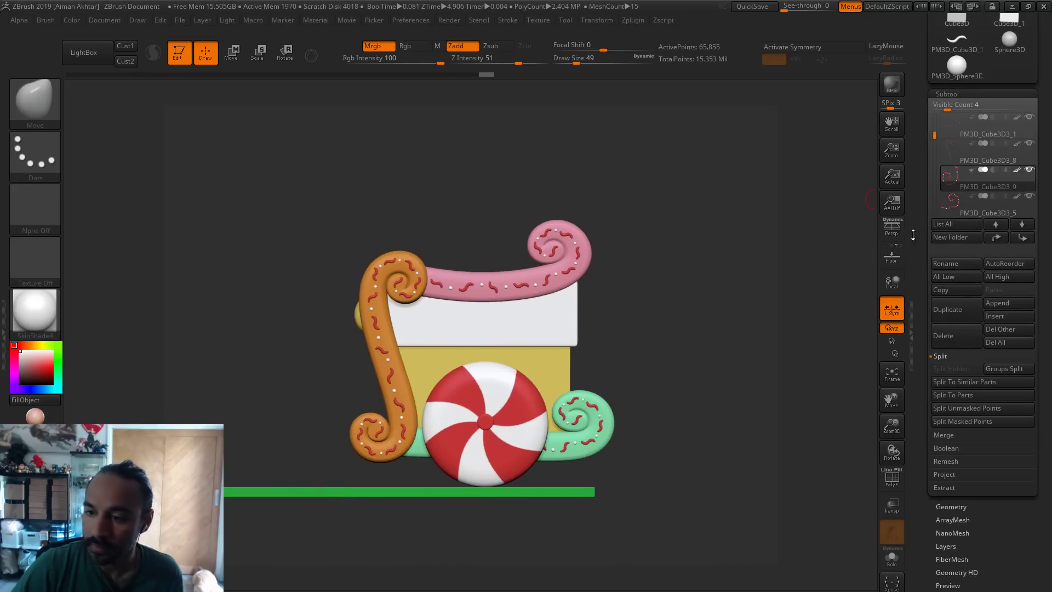
{"action": "left_click_drag", "start_coordinate": [749, 331], "coordinate": [734, 330]}
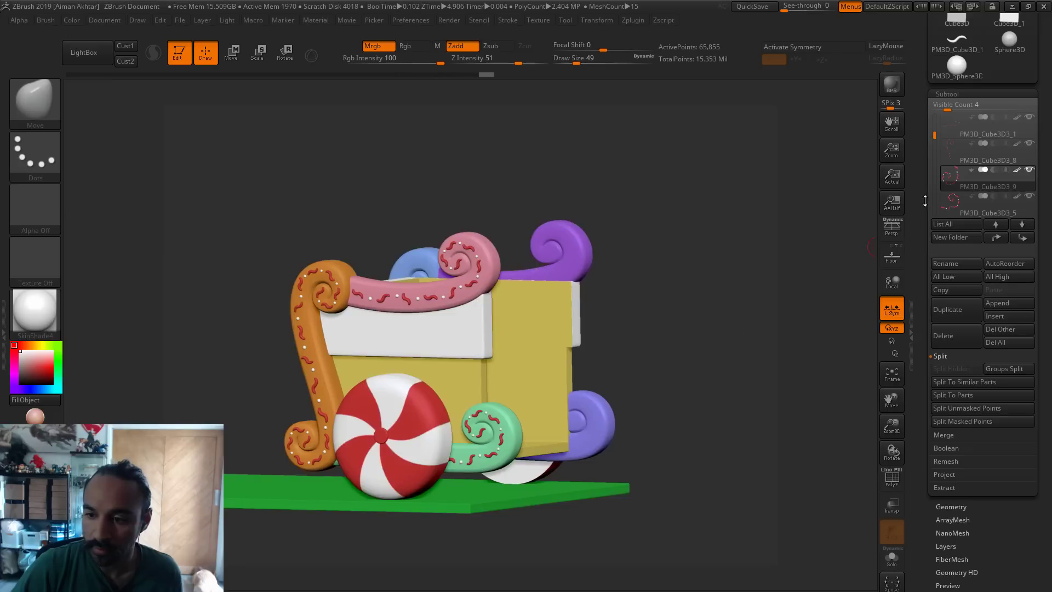
{"action": "left_click", "coordinate": [964, 207]}
{"action": "left_click", "coordinate": [893, 479]}
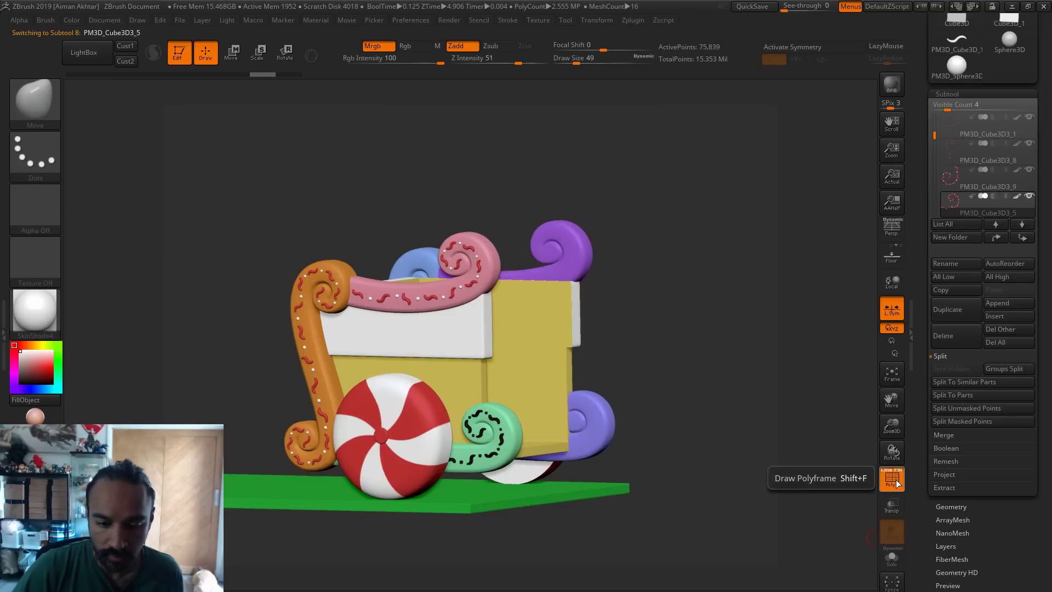
{"action": "left_click", "coordinate": [953, 180]}
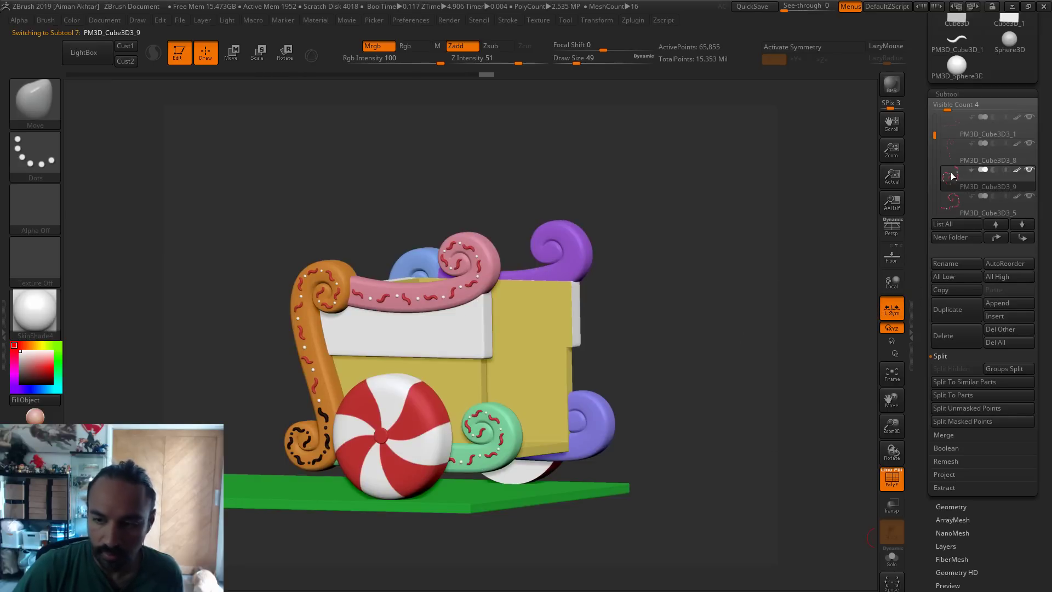
{"action": "left_click", "coordinate": [949, 147]}
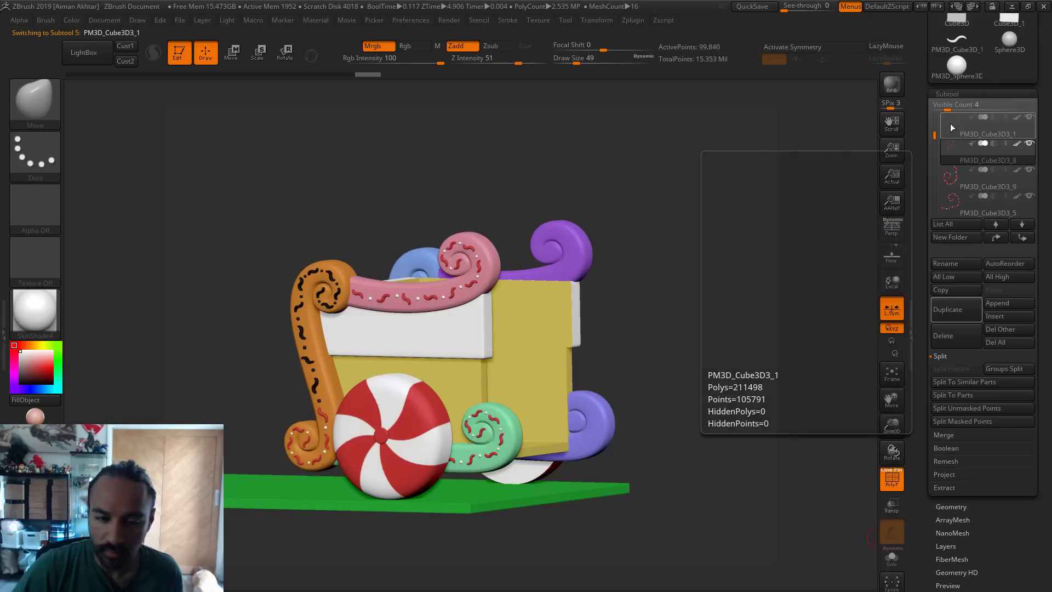
{"action": "left_click", "coordinate": [950, 124]}
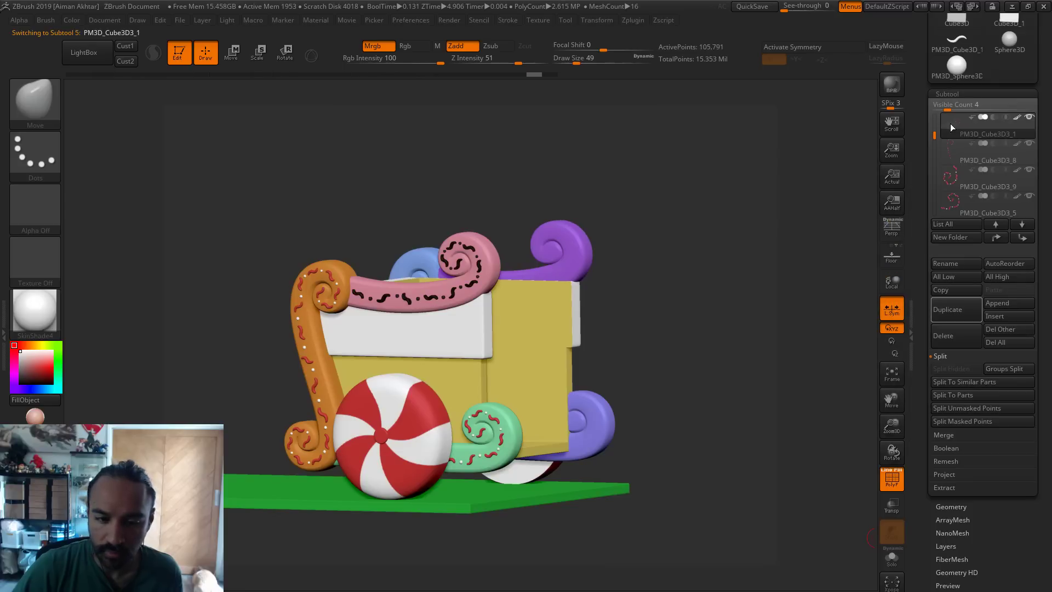
Merge the pink scroll's decoration subtool down with the three decoration subtools for the orange and green scrolls
{"action": "left_click", "coordinate": [954, 435]}
{"action": "left_click", "coordinate": [952, 383]}
{"action": "left_click", "coordinate": [855, 404]}
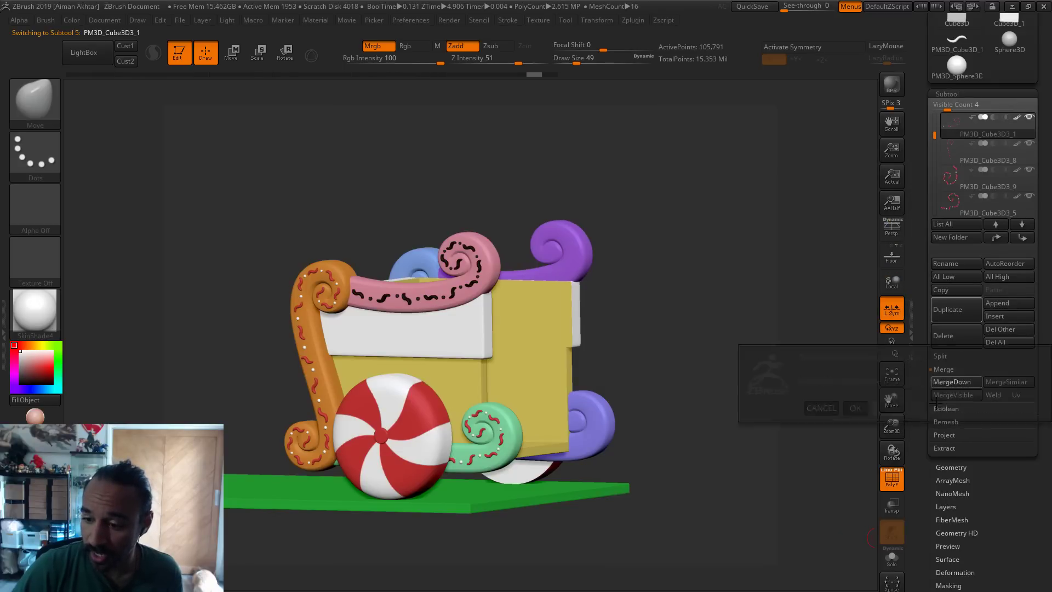
{"action": "left_click", "coordinate": [945, 383]}
{"action": "left_click", "coordinate": [945, 383]}
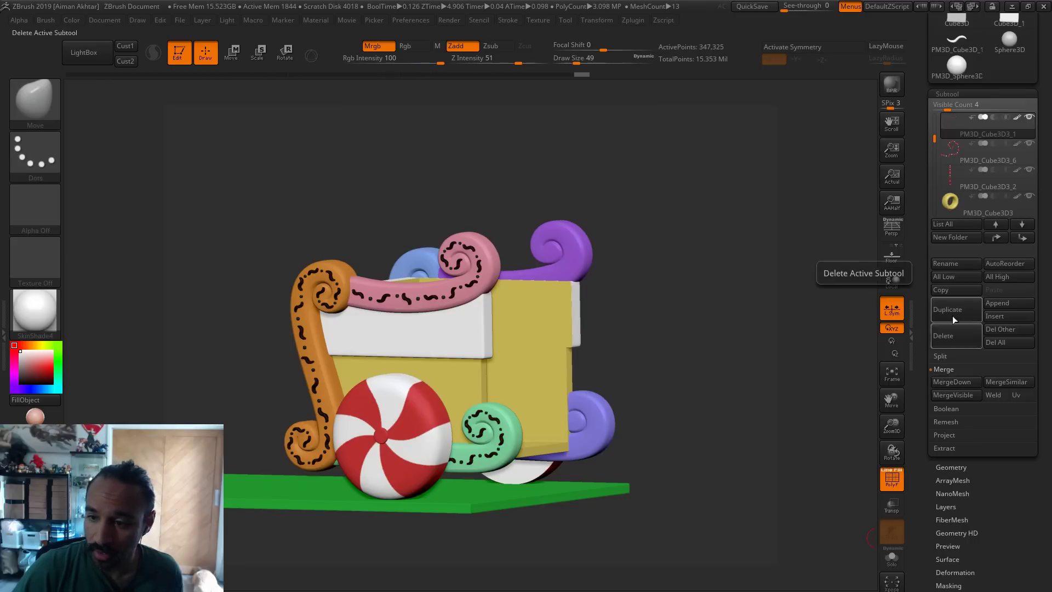
Delete the leftover decoration subtools PM3D_Cube3D3_6 and PM3D_Cube3D3_2, and select the merged decorations
{"action": "left_click", "coordinate": [951, 153]}
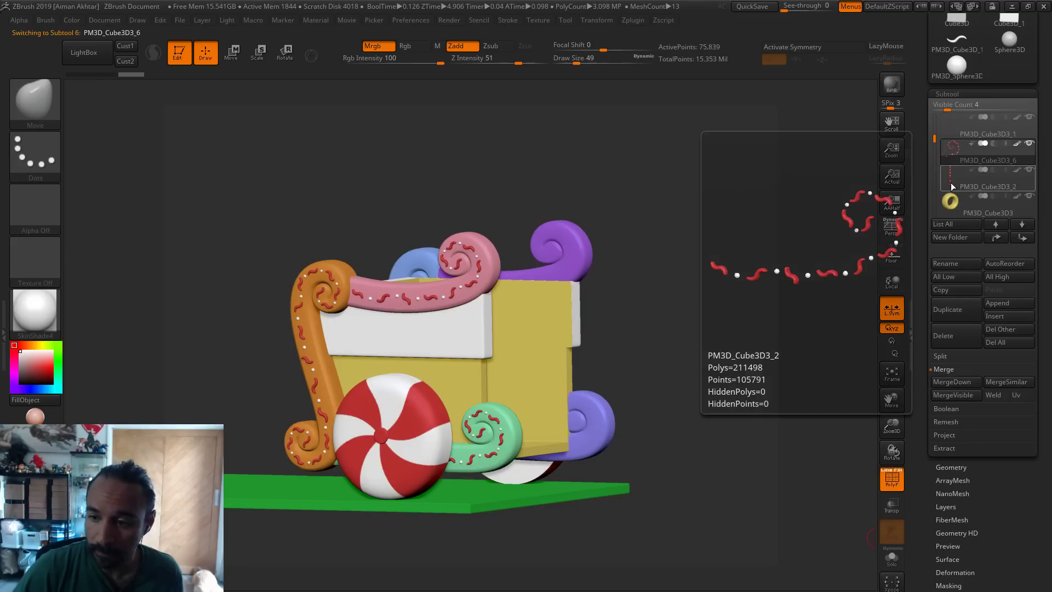
{"action": "left_click", "coordinate": [951, 182]}
{"action": "left_click", "coordinate": [951, 164]}
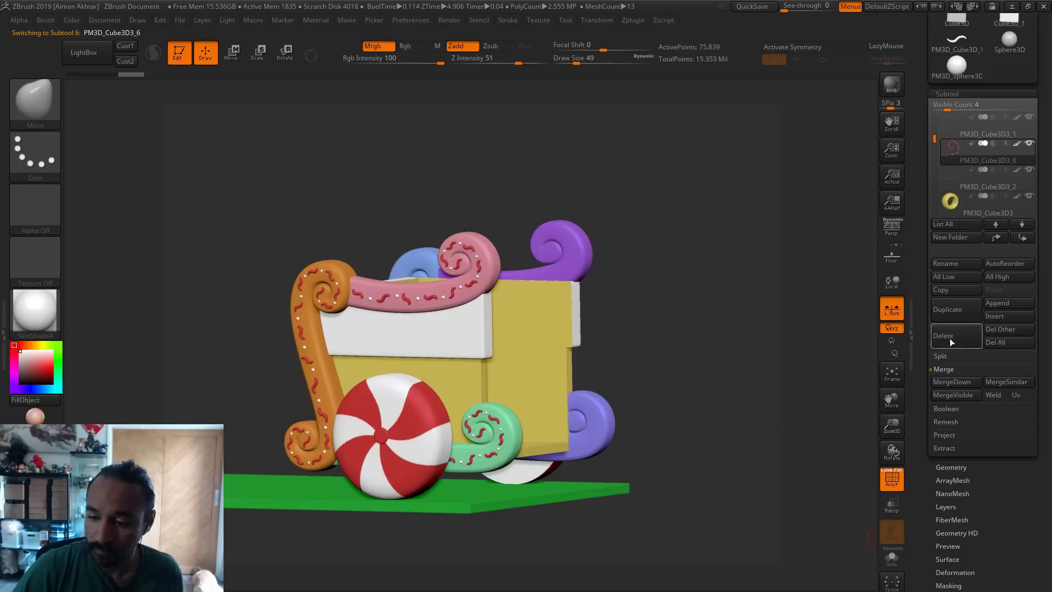
{"action": "left_click", "coordinate": [950, 342]}
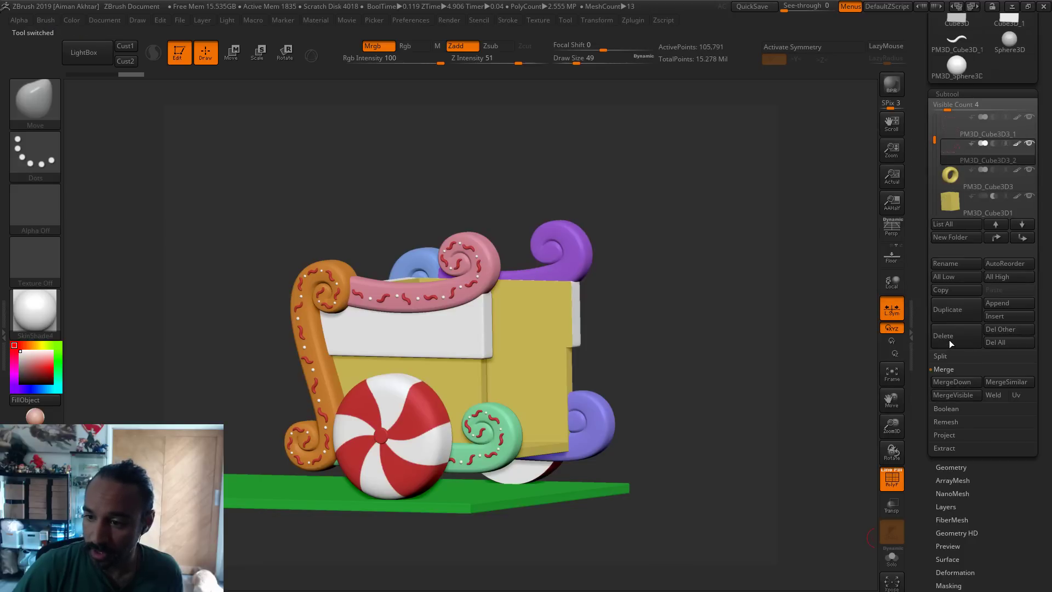
{"action": "left_click", "coordinate": [954, 138]}
{"action": "left_click", "coordinate": [948, 125]}
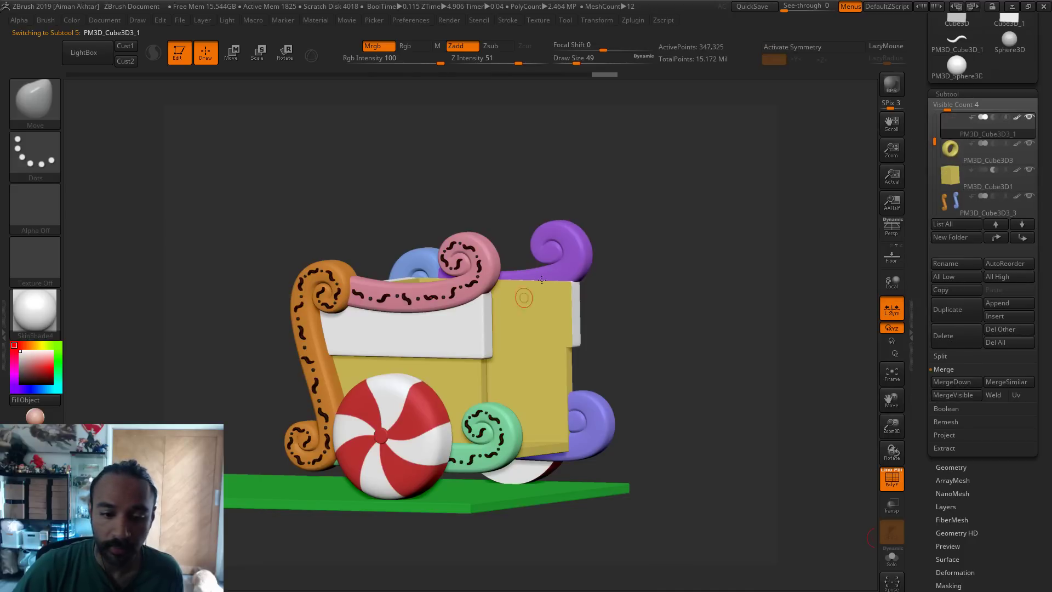
Mirror the merged scroll decorations across the X axis with SubTool Master, appending the copy as a new subtool
{"action": "left_click", "coordinate": [630, 21]}
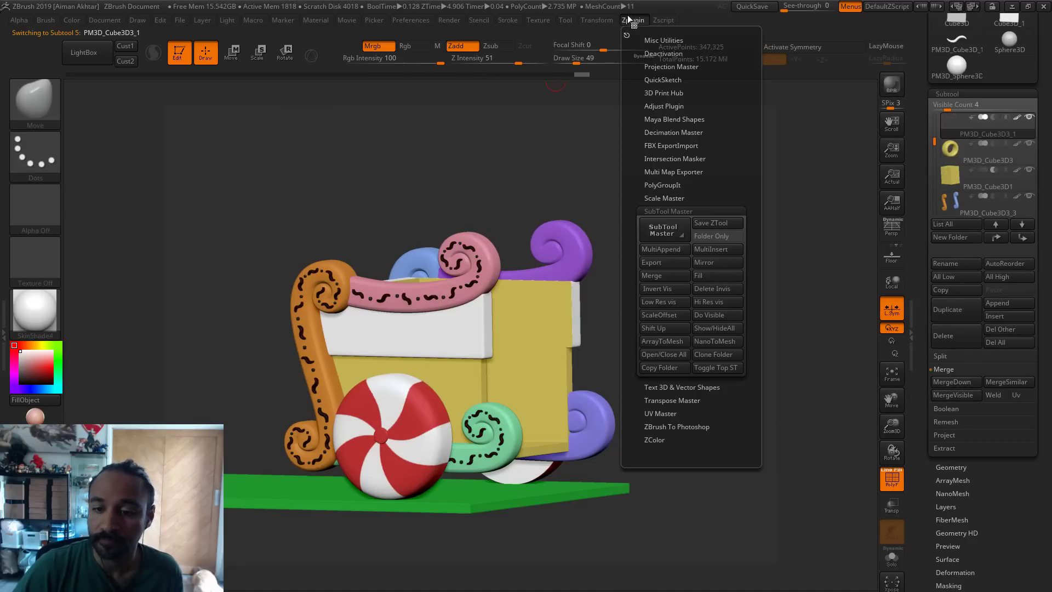
{"action": "left_click", "coordinate": [695, 262]}
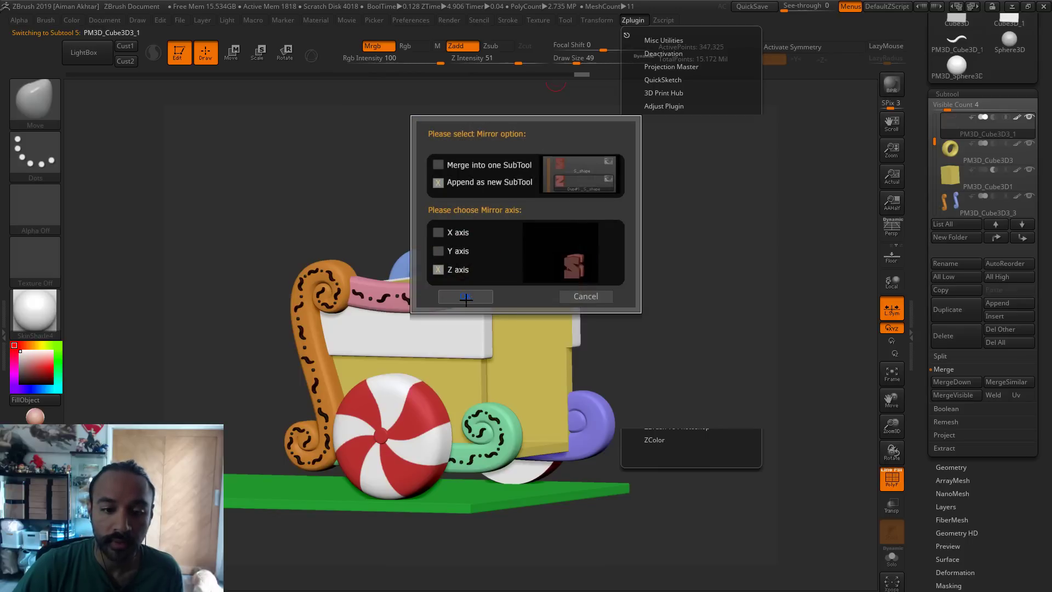
{"action": "left_click", "coordinate": [439, 232]}
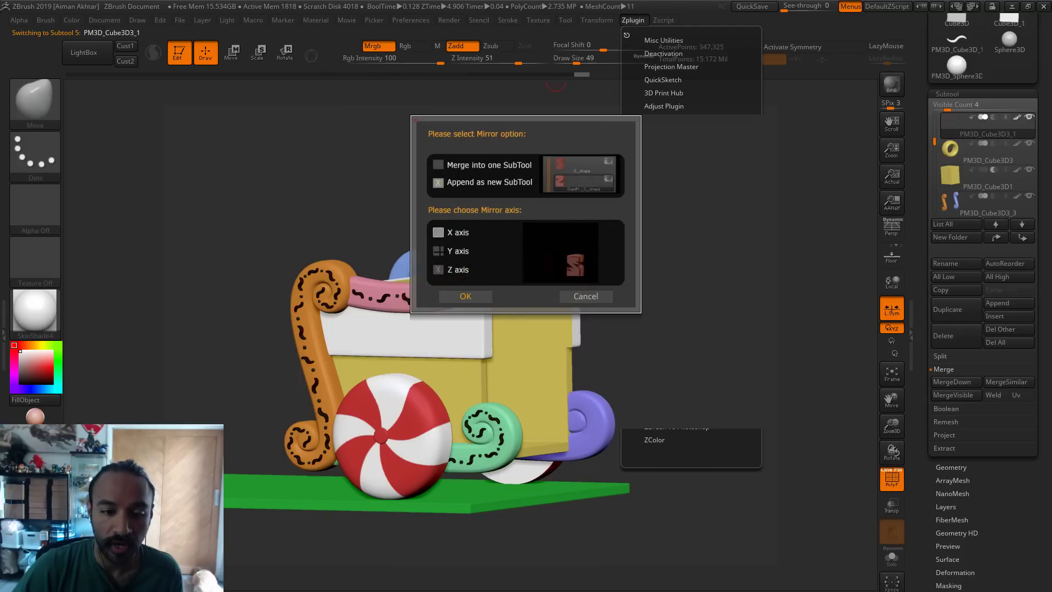
{"action": "left_click", "coordinate": [457, 296]}
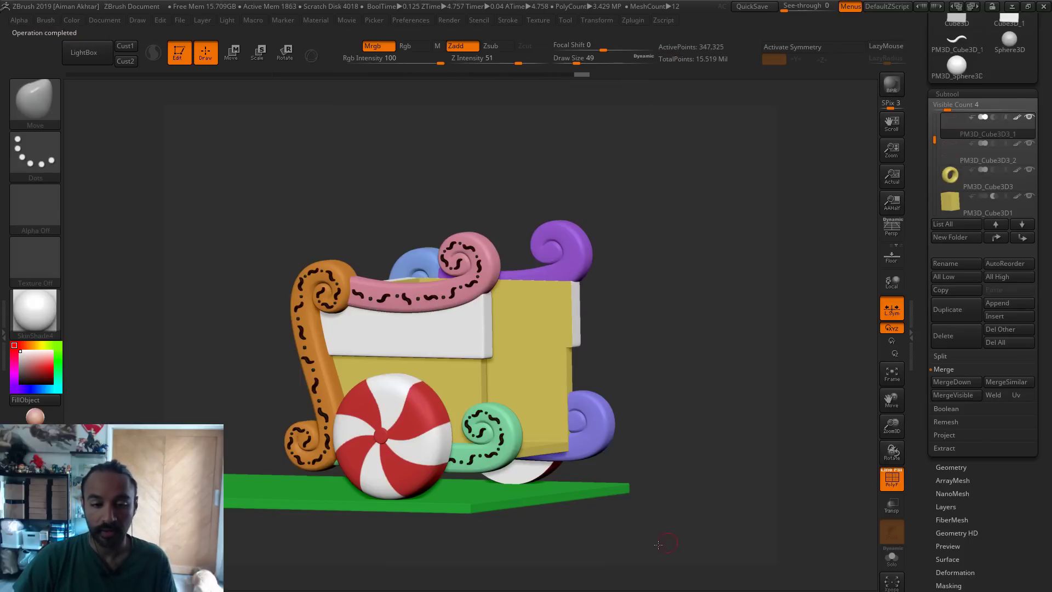
{"action": "left_click_drag", "start_coordinate": [658, 544], "coordinate": [723, 291]}
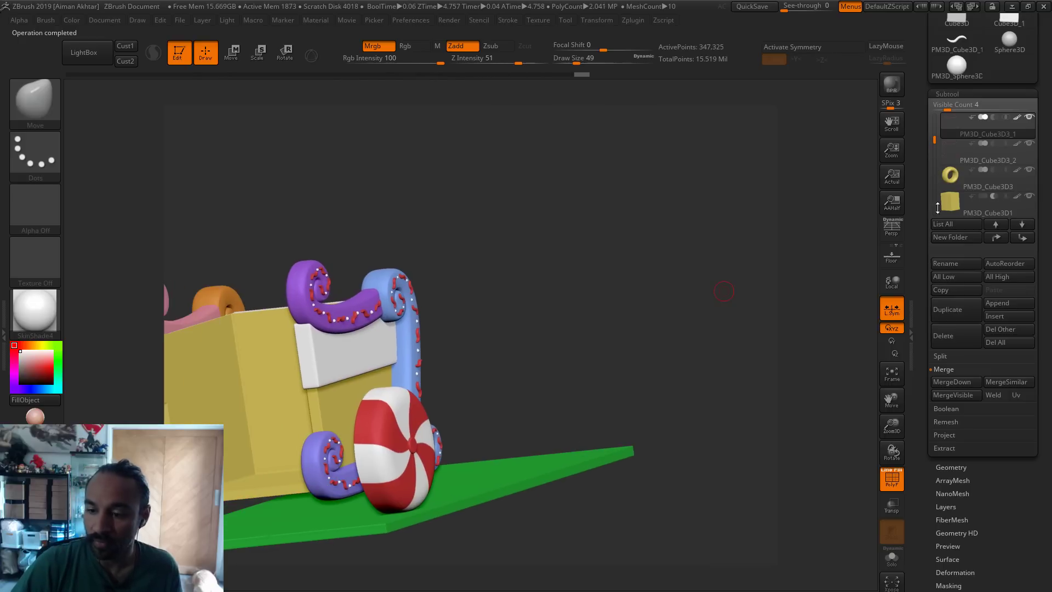
Merge the mirrored decorations into the original decoration subtool and rename the result "Decorative"
{"action": "left_click", "coordinate": [958, 382]}
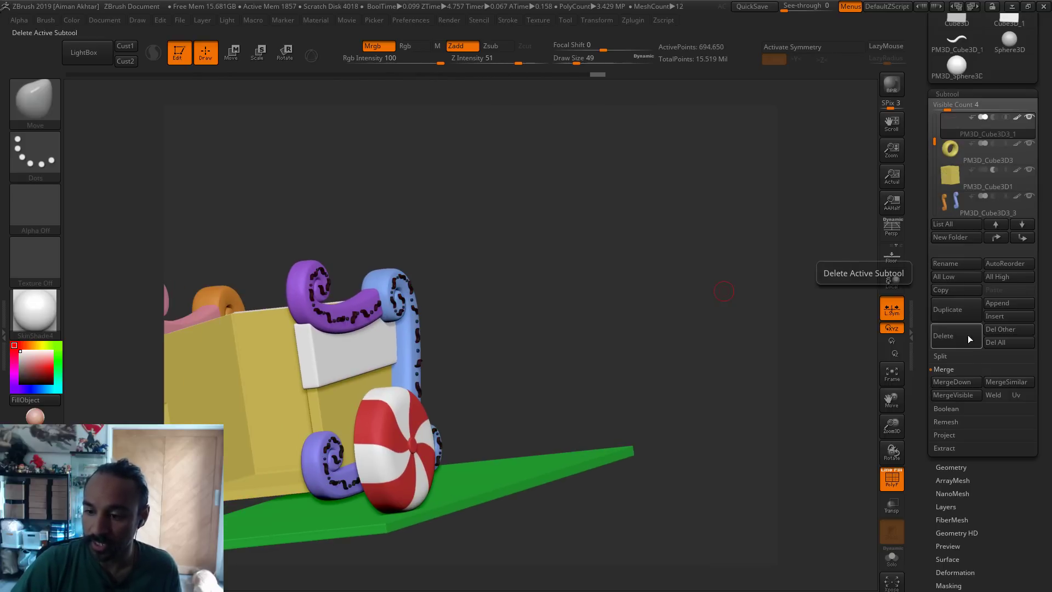
{"action": "left_click", "coordinate": [954, 259]}
{"action": "type", "text": "Decorative"}
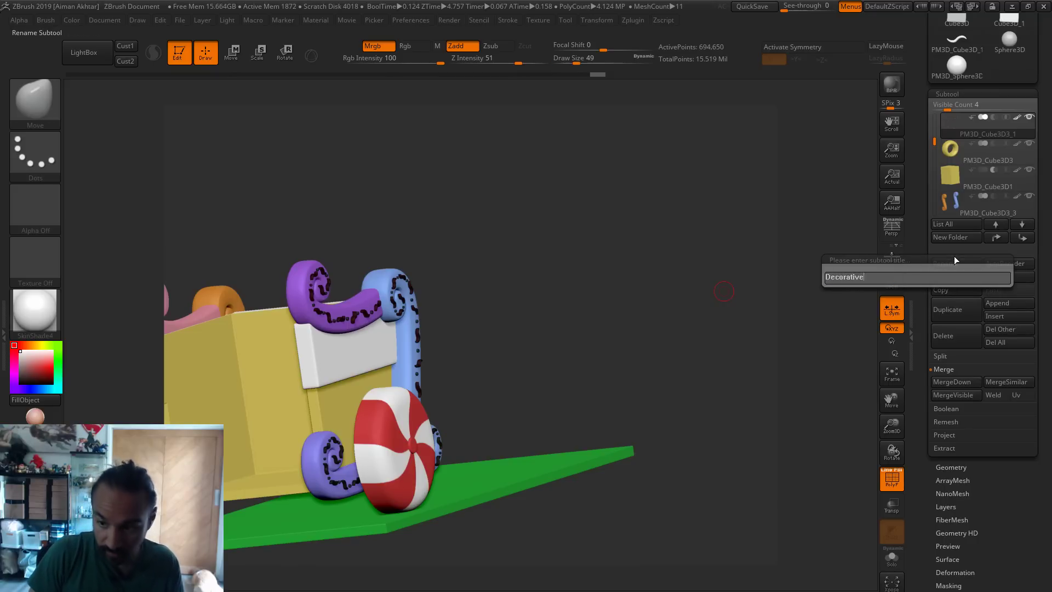
{"action": "key", "text": "Return"}
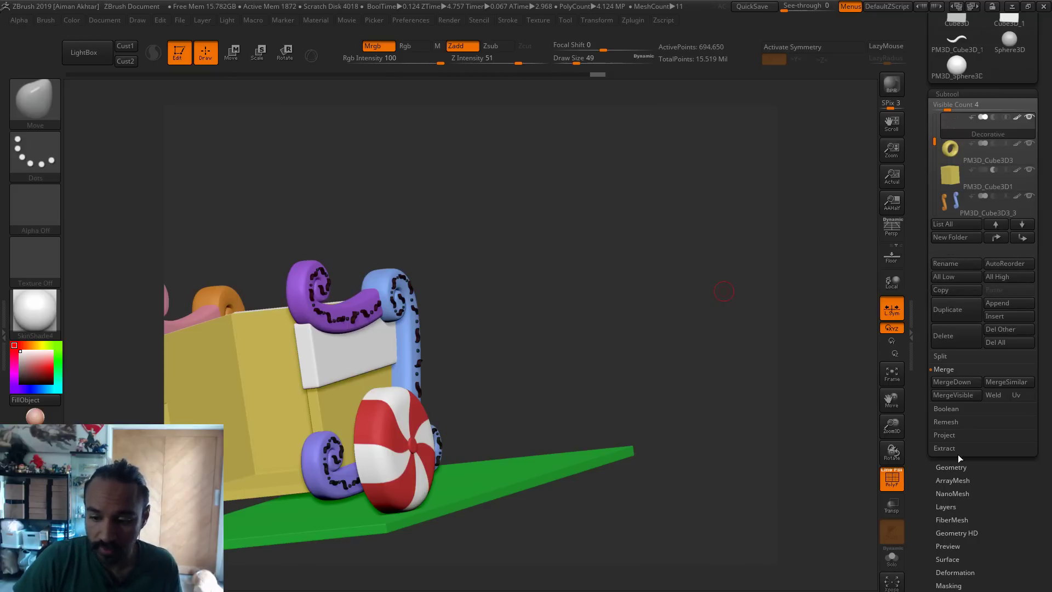
Turn off the polyframe display and save the tool as MLP_Wheelchair5 in the Magic Wheelchair folder, overwriting the existing file
{"action": "left_click", "coordinate": [892, 478]}
{"action": "left_click_drag", "start_coordinate": [680, 356], "coordinate": [850, 527]}
{"action": "left_click_drag", "start_coordinate": [757, 346], "coordinate": [754, 346], "text": "alt"}
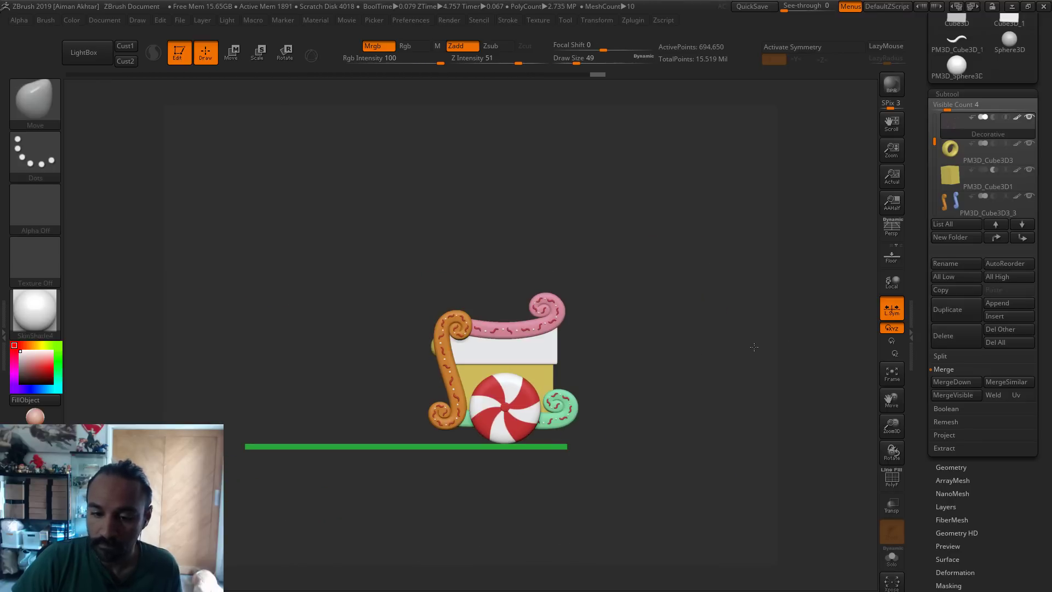
{"action": "left_click_drag", "start_coordinate": [662, 346], "coordinate": [664, 361], "text": "alt"}
{"action": "scroll", "coordinate": [1045, 27], "scroll_direction": "up", "scroll_amount": 5}
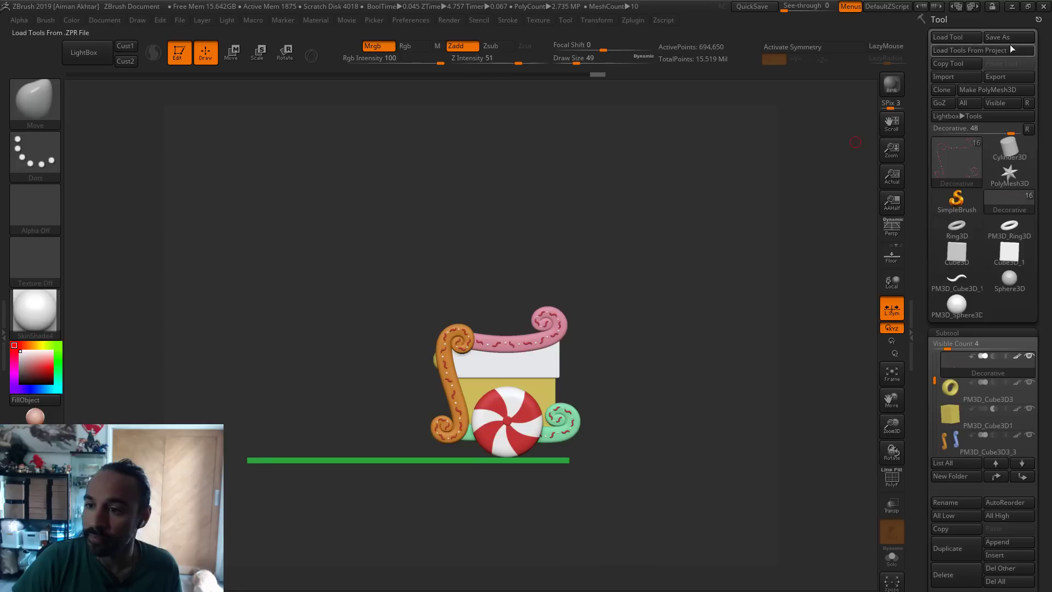
{"action": "left_click", "coordinate": [998, 37]}
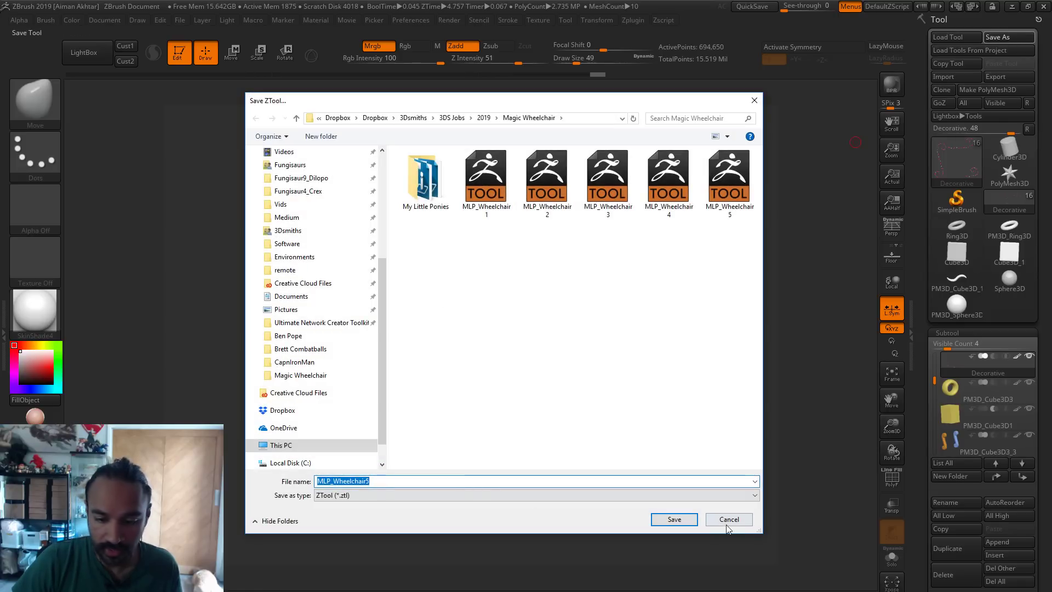
{"action": "left_click", "coordinate": [674, 521]}
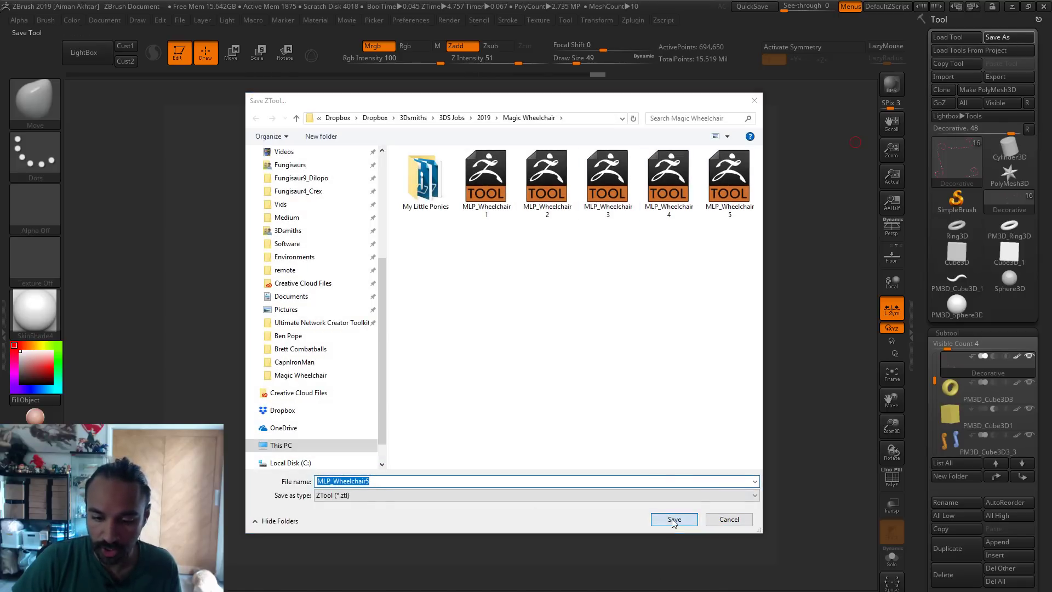
{"action": "left_click", "coordinate": [584, 327]}
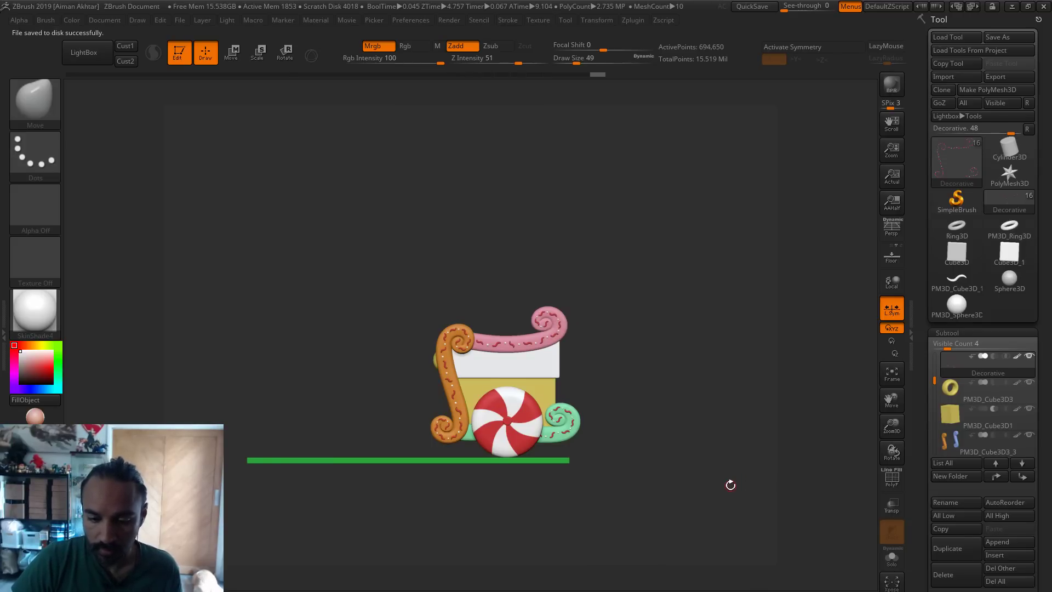
Switch to the Standard brush and make the peppermint wheel the active subtool
{"action": "left_click_drag", "start_coordinate": [609, 534], "coordinate": [620, 557], "text": "alt"}
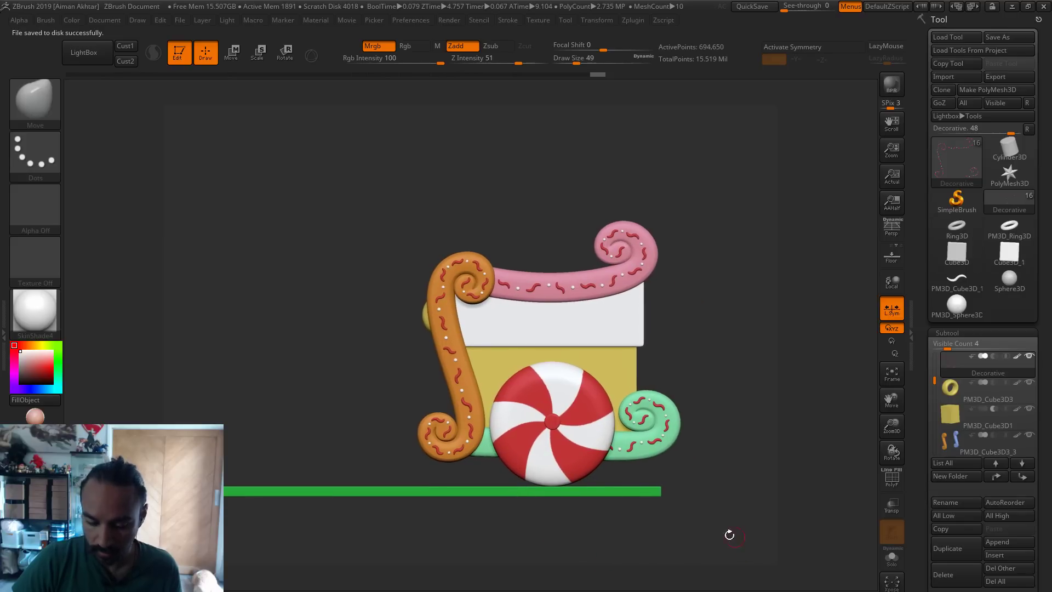
{"action": "key", "text": "b"}
{"action": "key", "text": "s"}
{"action": "key", "text": "t"}
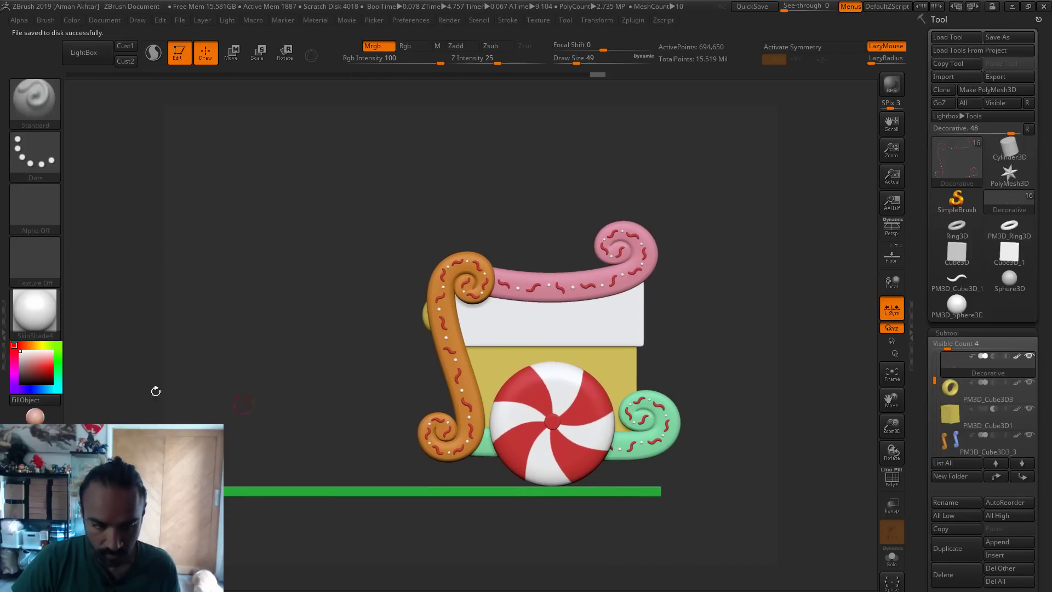
{"action": "left_click", "coordinate": [543, 409], "text": "alt"}
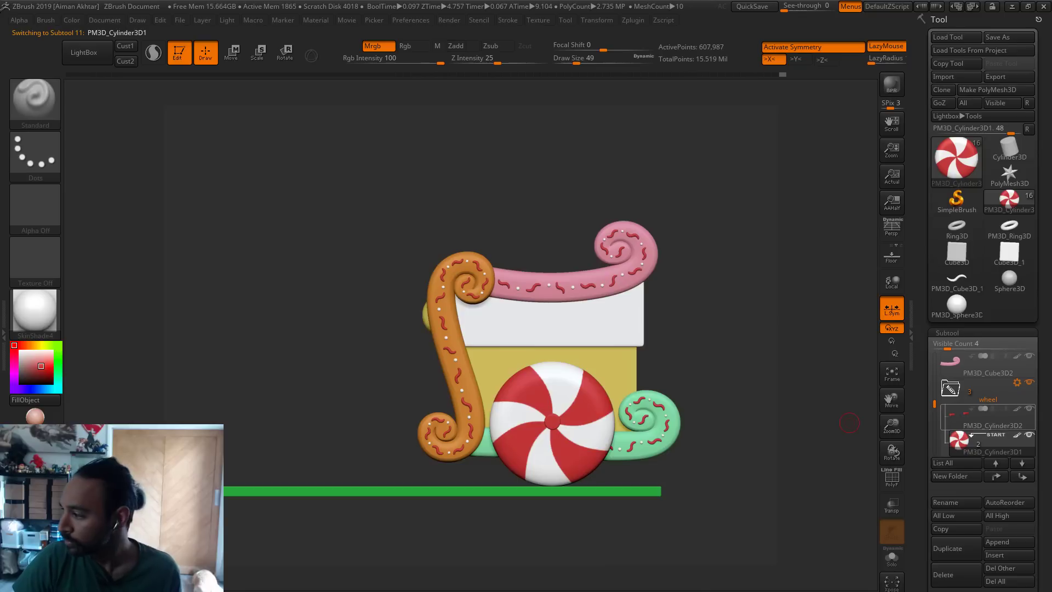
{"action": "mouse_move", "coordinate": [980, 418]}
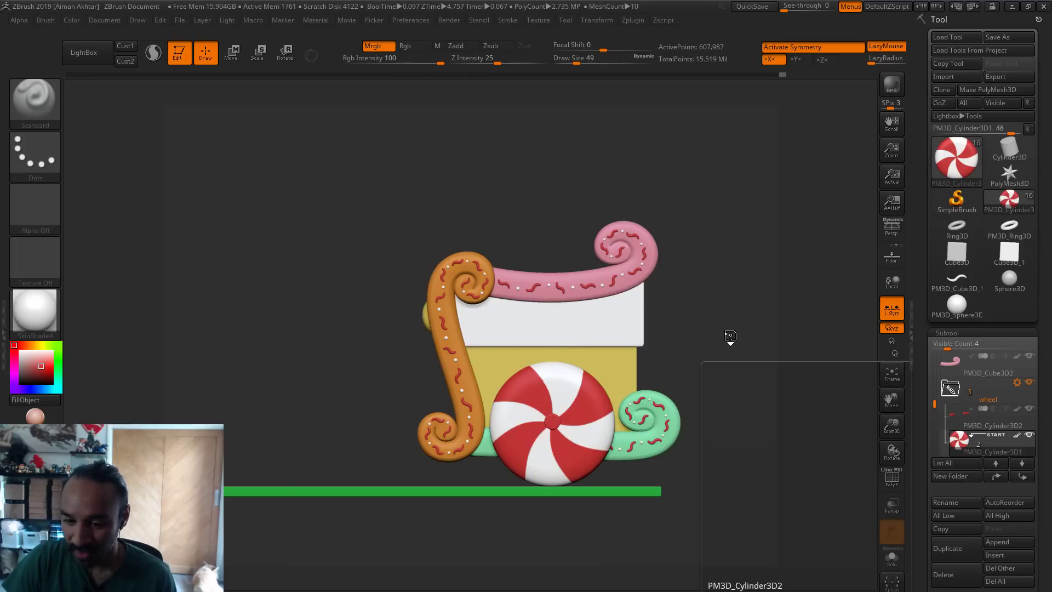
{"action": "right_click_drag", "start_coordinate": [730, 358], "coordinate": [690, 312], "text": "ctrl"}
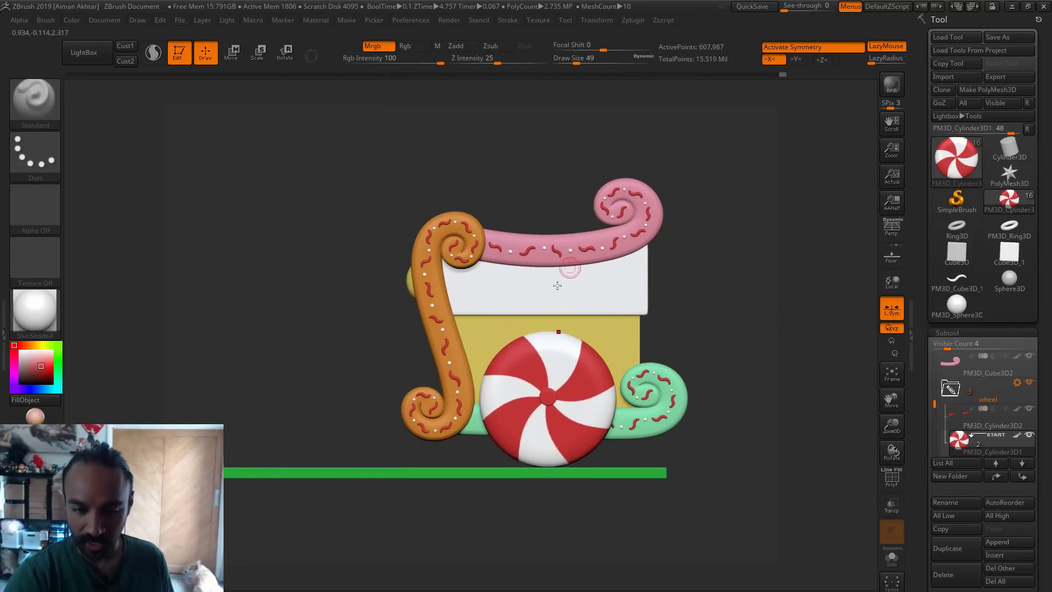
{"action": "left_click", "coordinate": [547, 313], "text": "alt"}
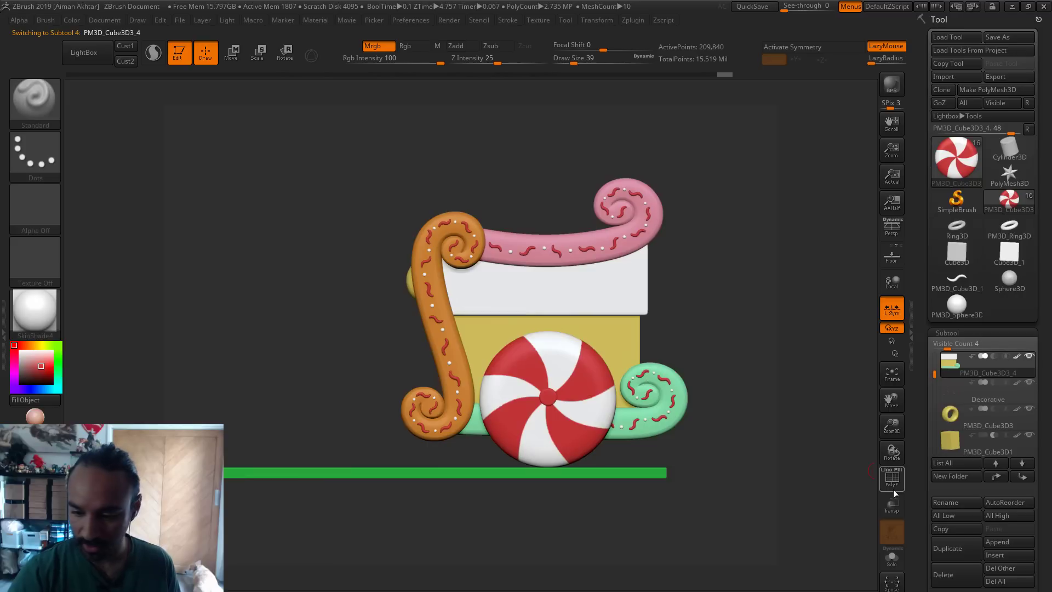
{"action": "left_click", "coordinate": [590, 410], "text": "alt"}
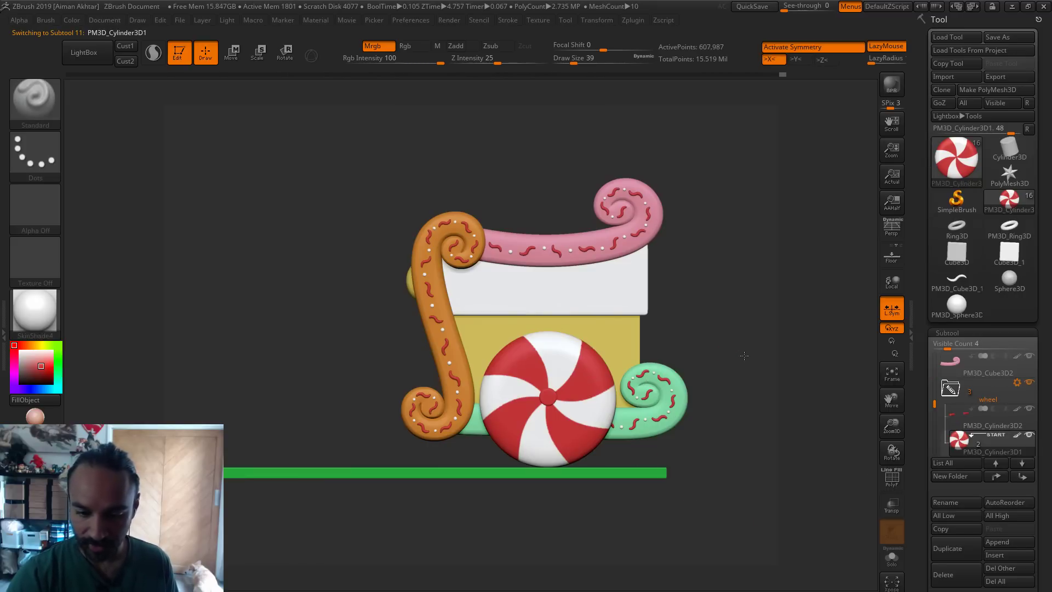
Set the brush's draw size to 13 and paint a thin red line along the wheel's lower-right white swirl
{"action": "left_click_drag", "start_coordinate": [750, 355], "coordinate": [761, 341], "text": "alt"}
{"action": "left_click_drag", "start_coordinate": [325, 368], "coordinate": [135, 376], "text": "alt"}
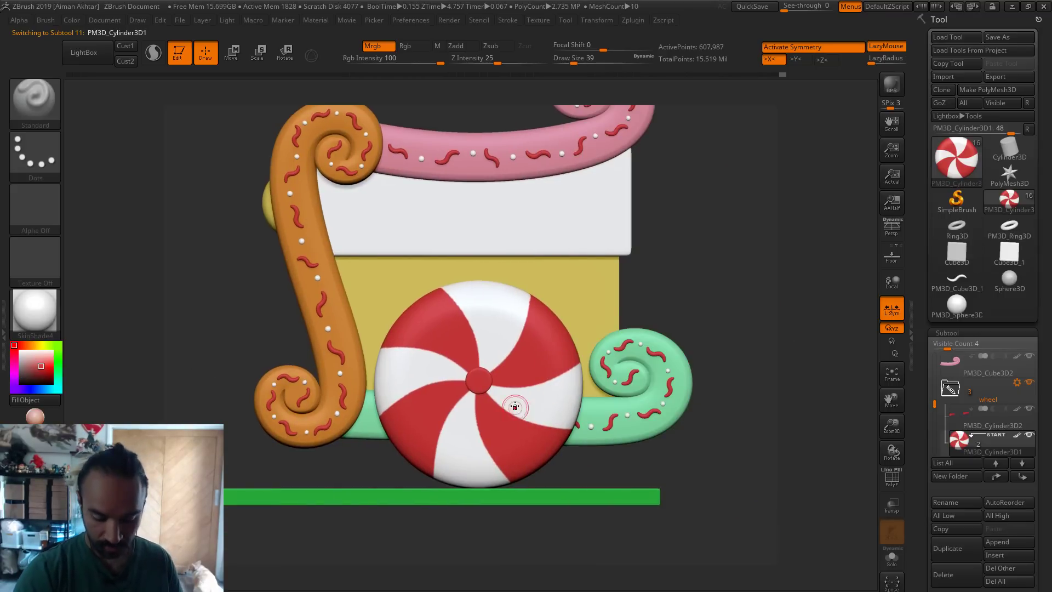
{"action": "key", "text": "s"}
{"action": "left_click_drag", "start_coordinate": [483, 387], "coordinate": [475, 388]}
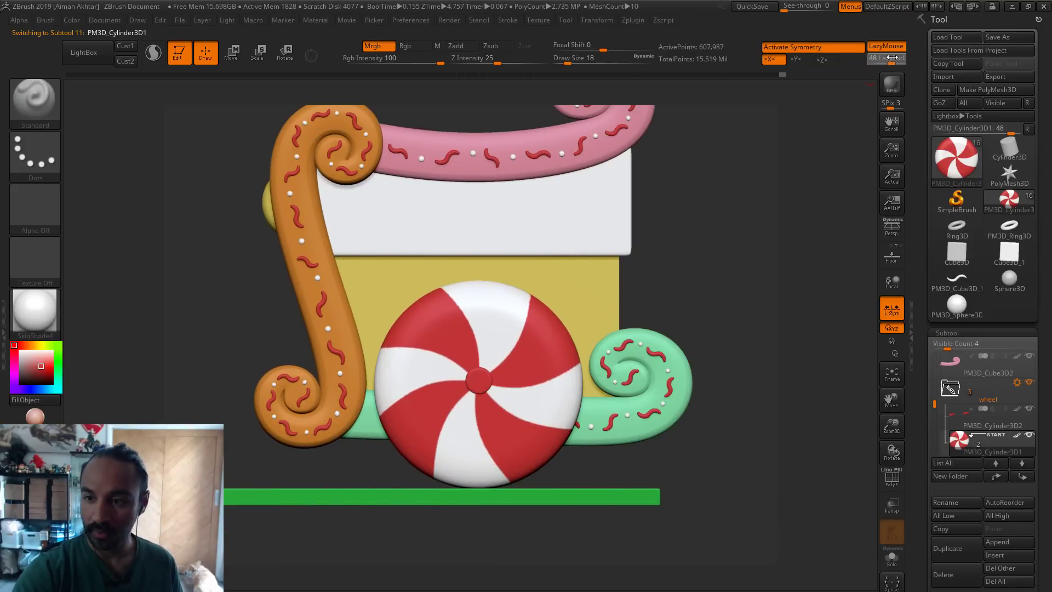
{"action": "key", "text": "s"}
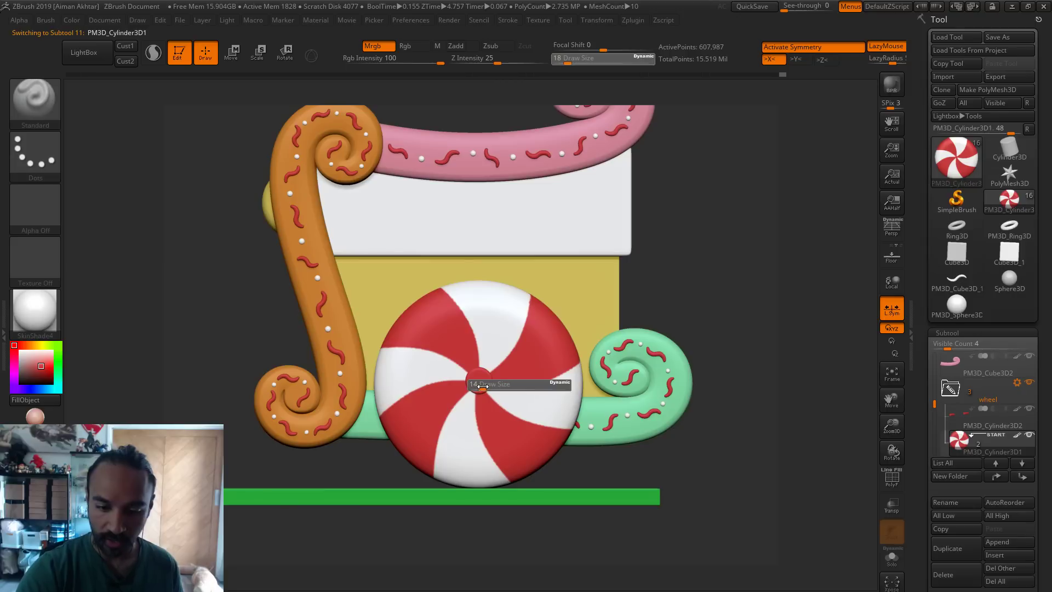
{"action": "mouse_move", "coordinate": [490, 390]}
{"action": "left_mouse_down"}
{"action": "mouse_move", "coordinate": [526, 403]}
{"action": "mouse_move", "coordinate": [600, 379]}
{"action": "left_mouse_up"}
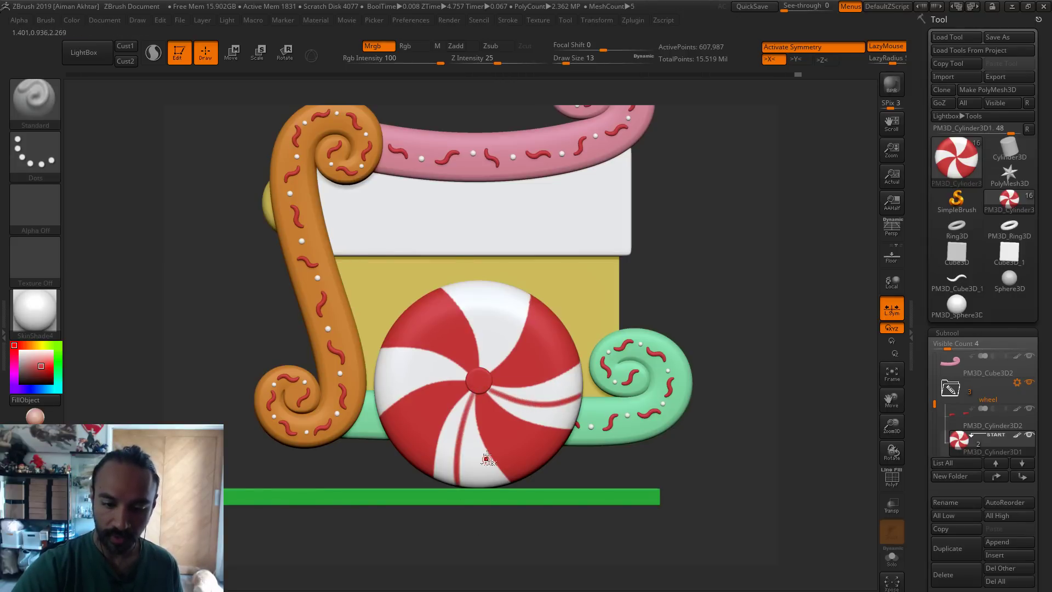
Paint matching thin red lines along the wheel's bottom, left and top white swirls, redoing uneven strokes
{"action": "mouse_move", "coordinate": [470, 388]}
{"action": "left_mouse_down", "text": "ctrl"}
{"action": "mouse_move", "coordinate": [465, 469]}
{"action": "mouse_move", "coordinate": [481, 463]}
{"action": "mouse_move", "coordinate": [469, 389]}
{"action": "mouse_move", "coordinate": [457, 445]}
{"action": "left_mouse_up", "text": "ctrl"}
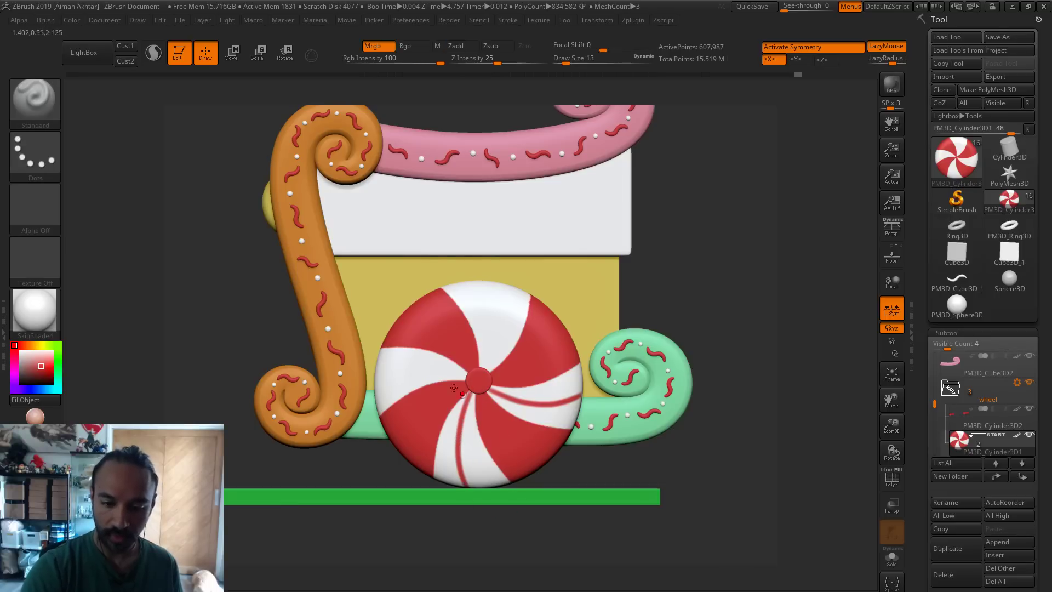
{"action": "left_click_drag", "start_coordinate": [467, 377], "coordinate": [390, 371]}
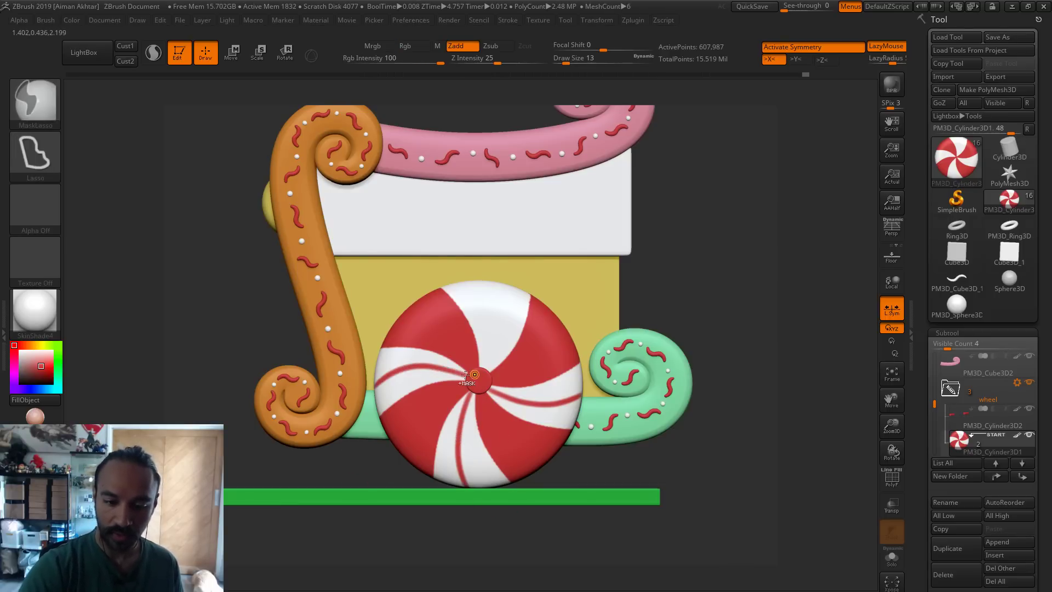
{"action": "key", "text": "ctrl+z"}
{"action": "left_click_drag", "start_coordinate": [465, 378], "coordinate": [408, 370]}
{"action": "key", "text": "ctrl+z"}
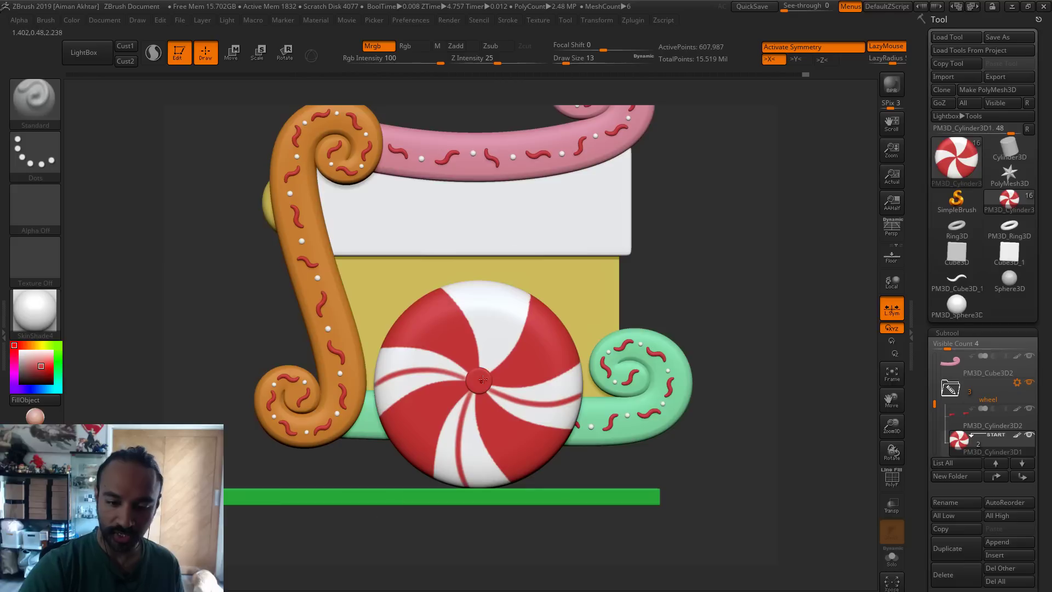
{"action": "mouse_move", "coordinate": [491, 366]}
{"action": "left_mouse_down"}
{"action": "mouse_move", "coordinate": [463, 244]}
{"action": "mouse_move", "coordinate": [284, 368]}
{"action": "left_mouse_up"}
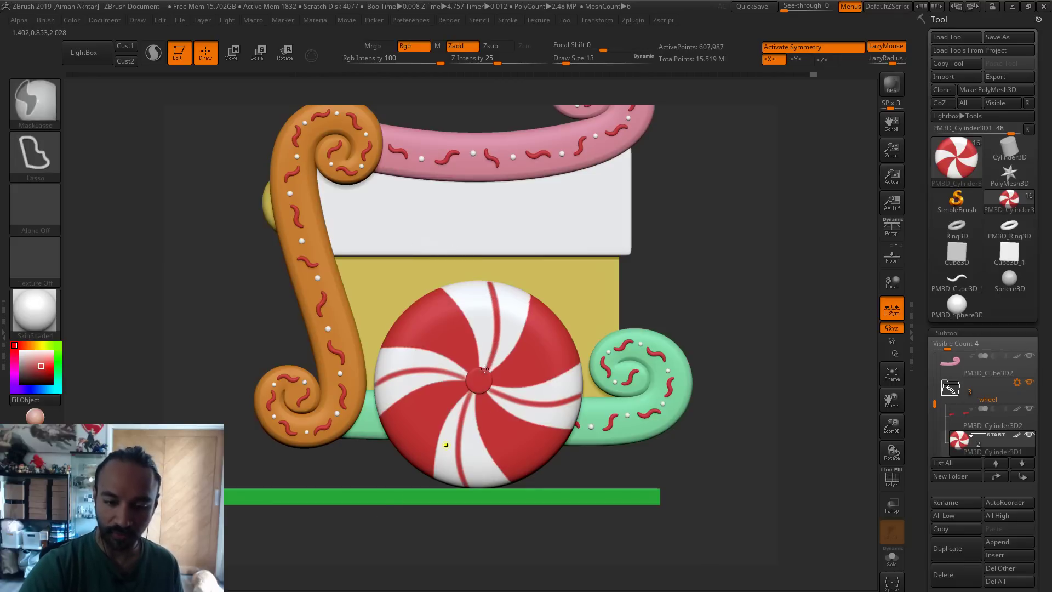
{"action": "key", "text": "ctrl+z"}
{"action": "mouse_move", "coordinate": [485, 372]}
{"action": "left_mouse_down"}
{"action": "mouse_move", "coordinate": [494, 347]}
{"action": "mouse_move", "coordinate": [343, 292]}
{"action": "mouse_move", "coordinate": [325, 329]}
{"action": "left_mouse_up"}
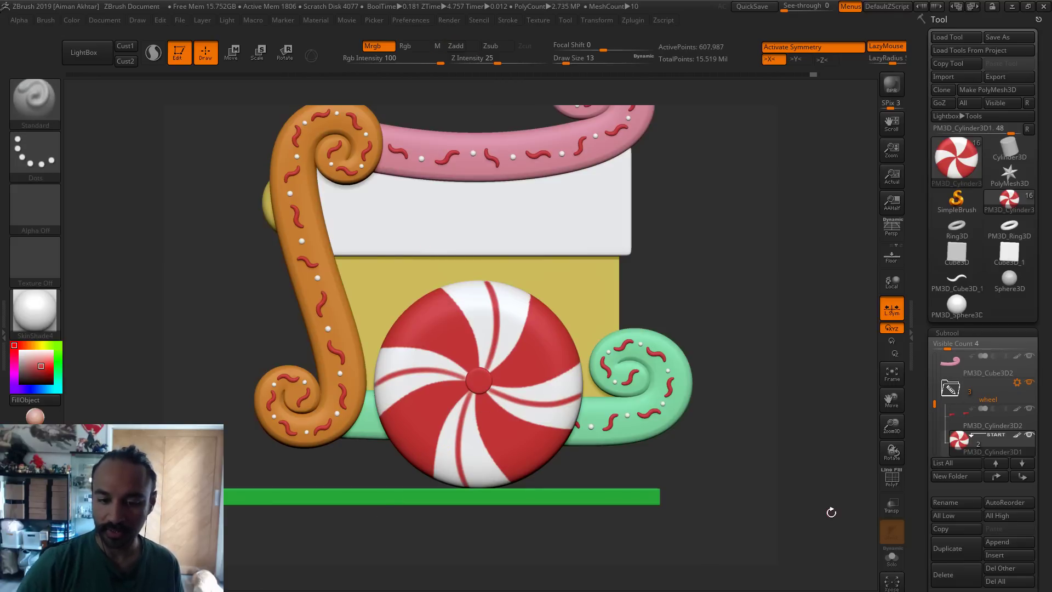
Isolate the wheel, extend the thin red lines down the white bands on its side, and show the whole cart again
{"action": "key", "text": "shift+x"}
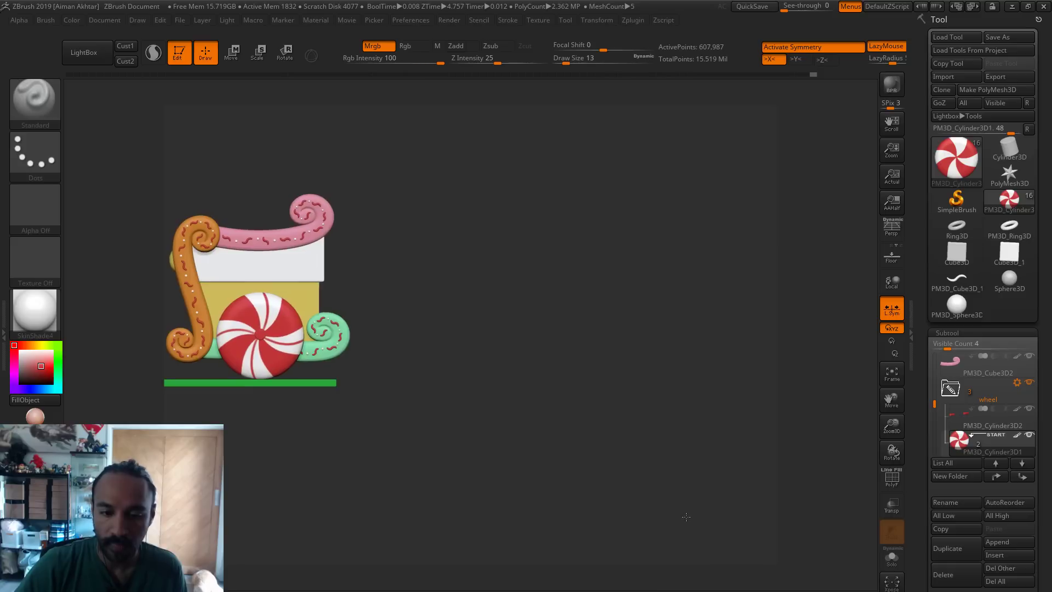
{"action": "left_click", "coordinate": [891, 558]}
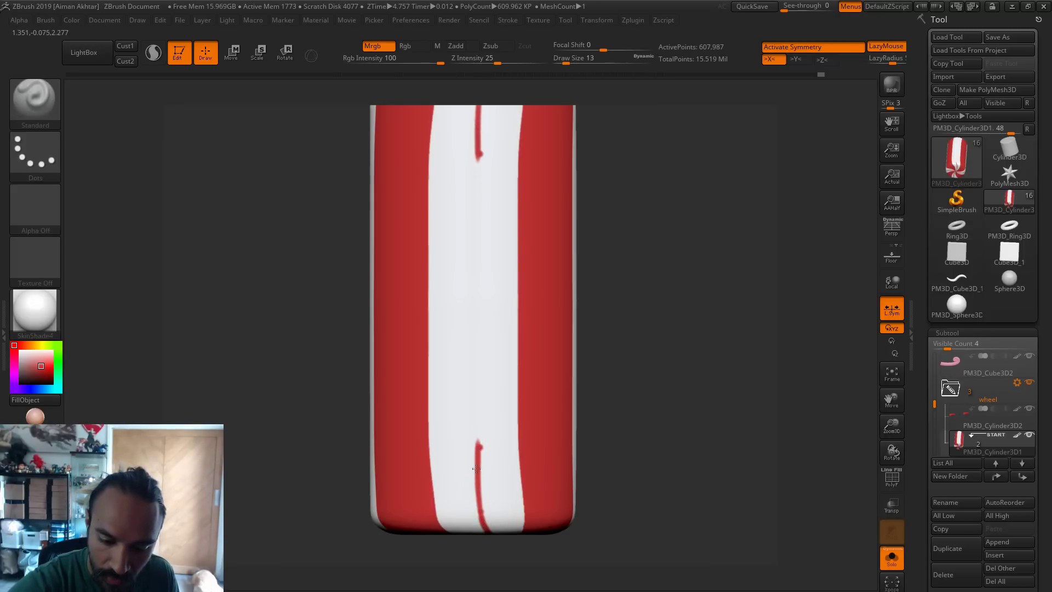
{"action": "left_click_drag", "start_coordinate": [594, 442], "coordinate": [644, 198]}
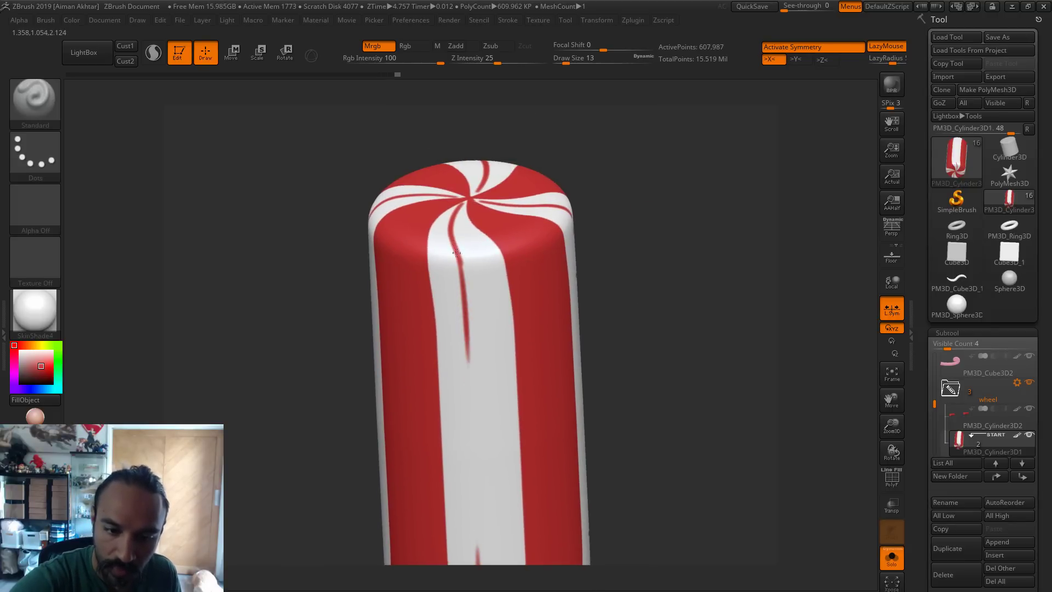
{"action": "left_click_drag", "start_coordinate": [637, 242], "coordinate": [601, 262]}
{"action": "left_click_drag", "start_coordinate": [385, 324], "coordinate": [388, 330]}
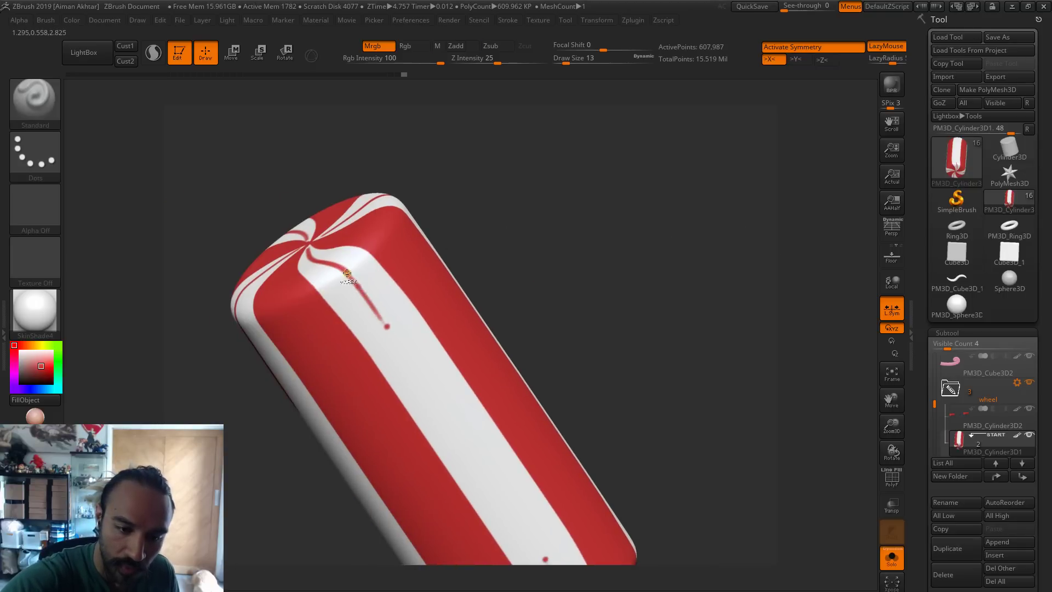
{"action": "key", "text": "ctrl+z"}
{"action": "left_click_drag", "start_coordinate": [345, 273], "coordinate": [398, 348]}
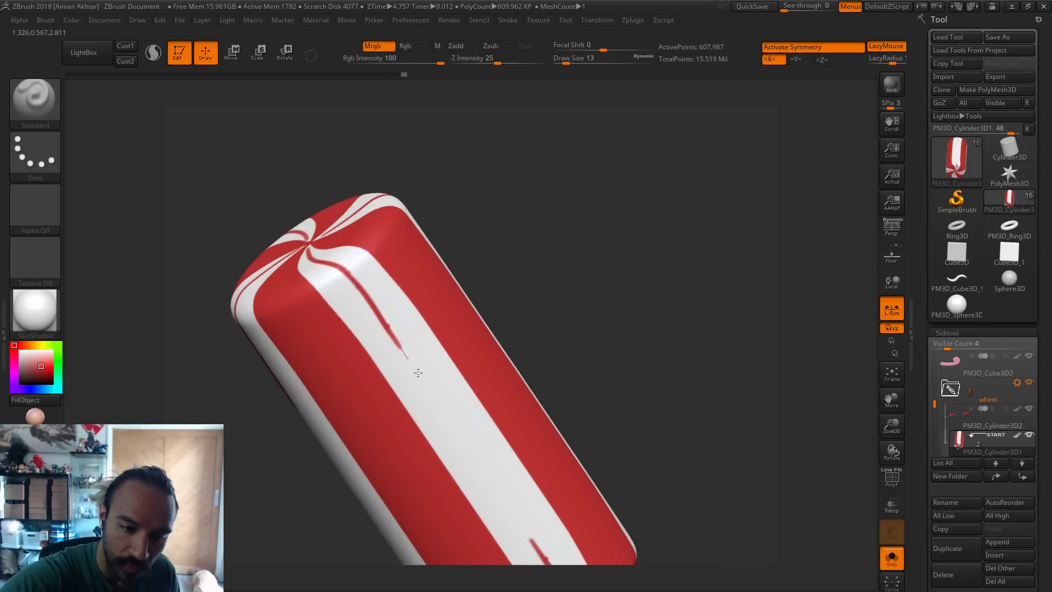
{"action": "left_click", "coordinate": [887, 546]}
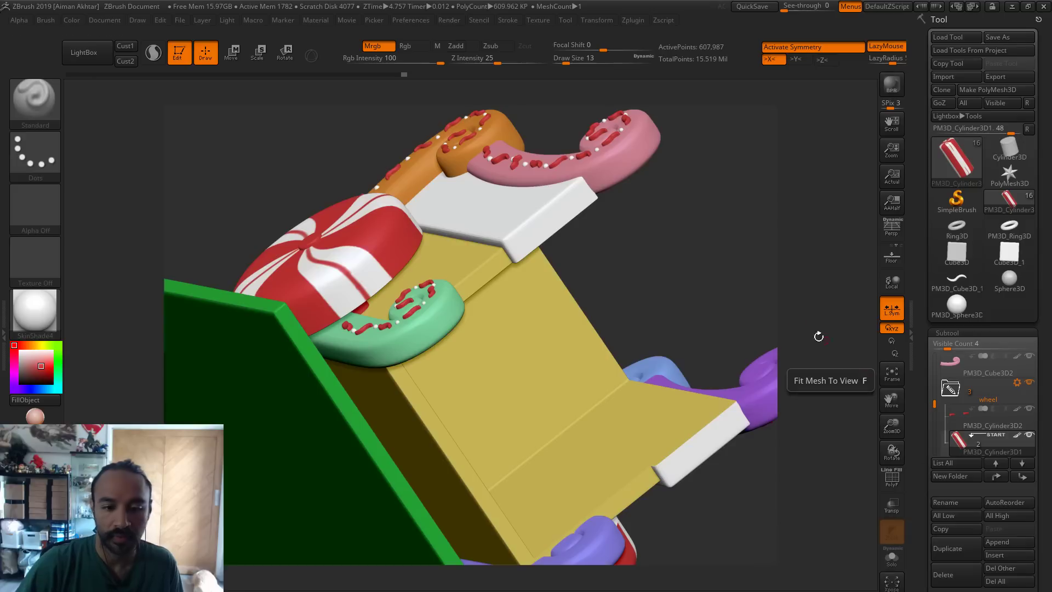
Finish the thin red line down the white side band of the peppermint wheel beside the orange scroll
{"action": "key", "text": "shift"}
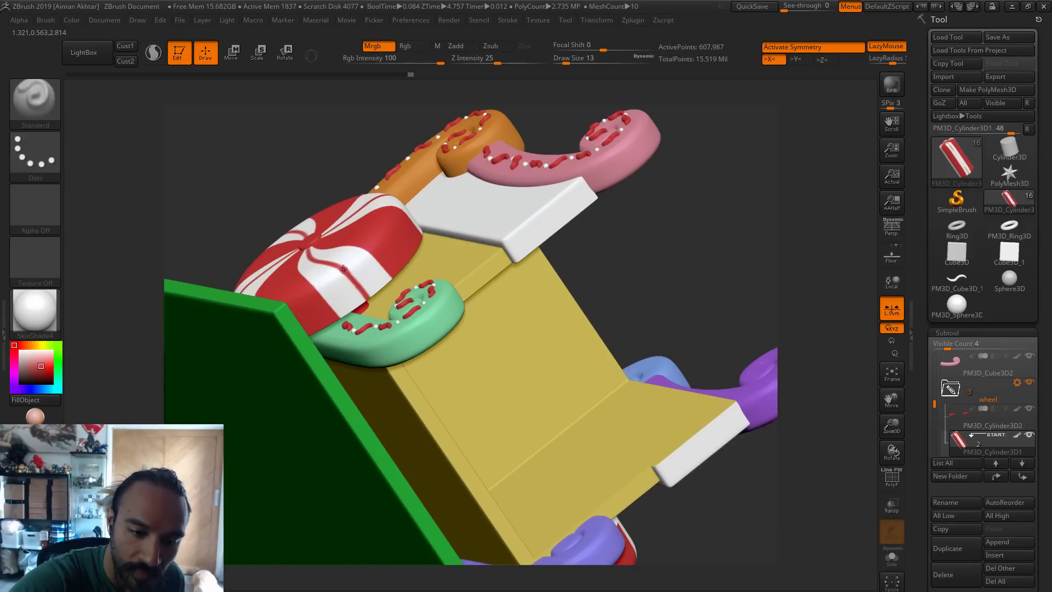
{"action": "mouse_move", "coordinate": [782, 273]}
{"action": "left_mouse_down"}
{"action": "mouse_move", "coordinate": [798, 275]}
{"action": "mouse_move", "coordinate": [795, 305]}
{"action": "mouse_move", "coordinate": [780, 294]}
{"action": "left_mouse_up"}
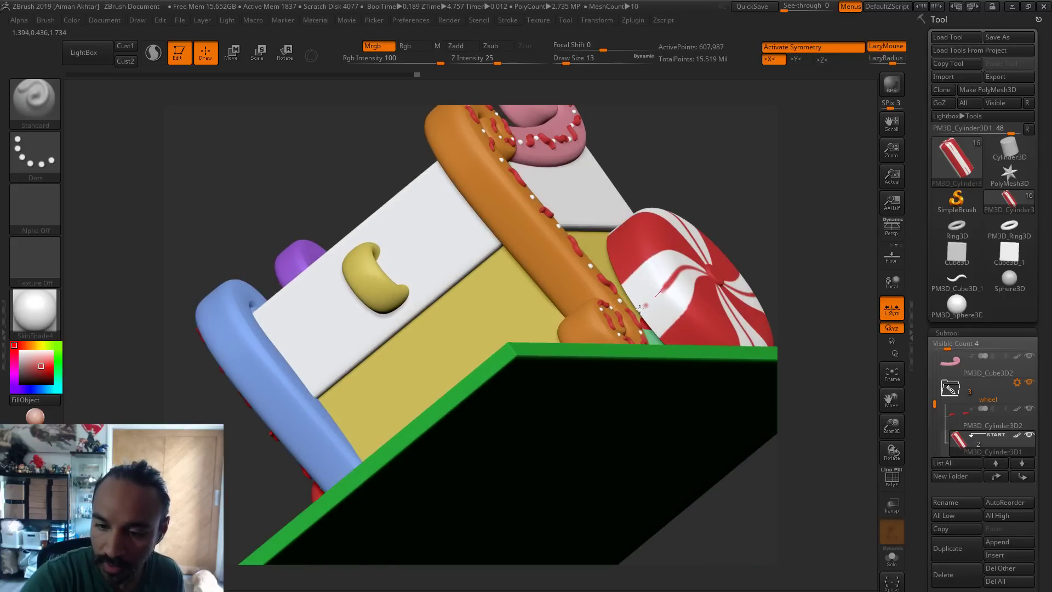
{"action": "mouse_move", "coordinate": [657, 296]}
{"action": "left_mouse_down"}
{"action": "mouse_move", "coordinate": [666, 287]}
{"action": "mouse_move", "coordinate": [627, 321]}
{"action": "left_mouse_up"}
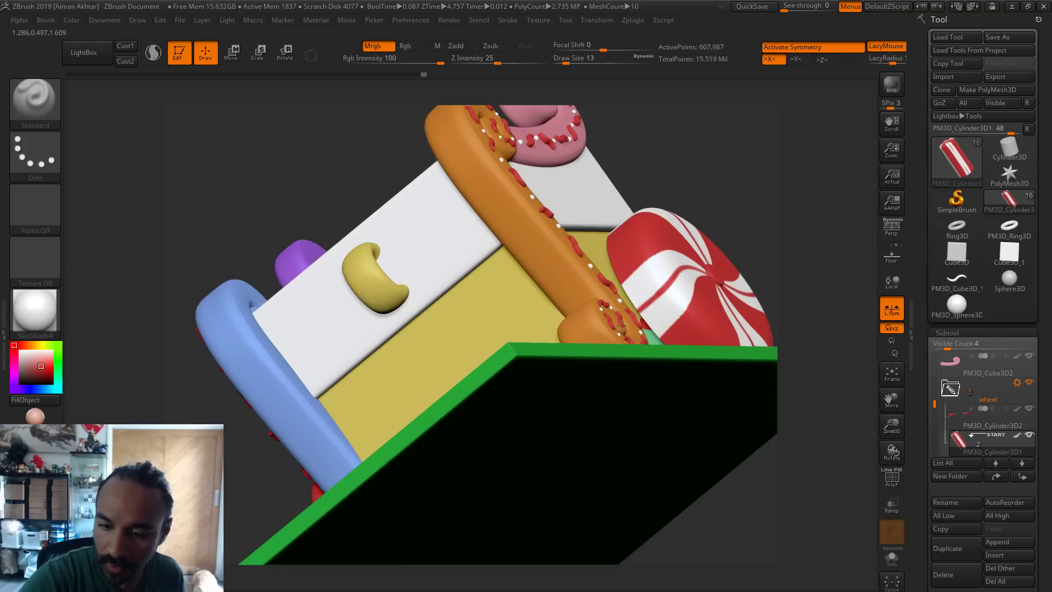
{"action": "left_click_drag", "start_coordinate": [814, 280], "coordinate": [676, 527]}
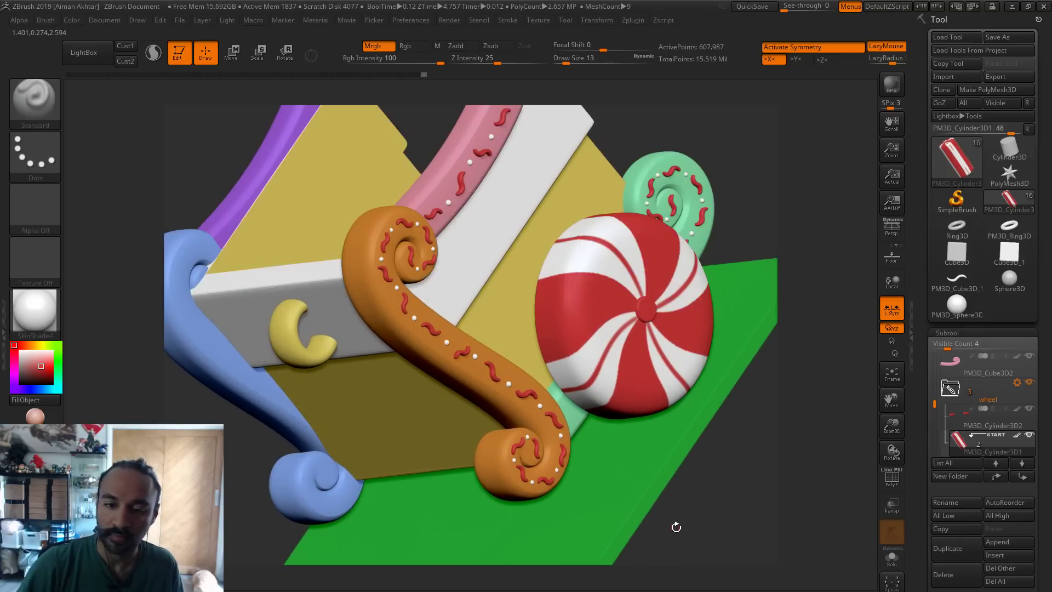
Make the cart body with the white upper panel the active subtool in a straight side view of the cart
{"action": "mouse_move", "coordinate": [681, 512]}
{"action": "left_mouse_down"}
{"action": "mouse_move", "coordinate": [766, 495]}
{"action": "mouse_move", "coordinate": [680, 499]}
{"action": "left_mouse_up"}
{"action": "left_click_drag", "start_coordinate": [881, 412], "coordinate": [870, 414]}
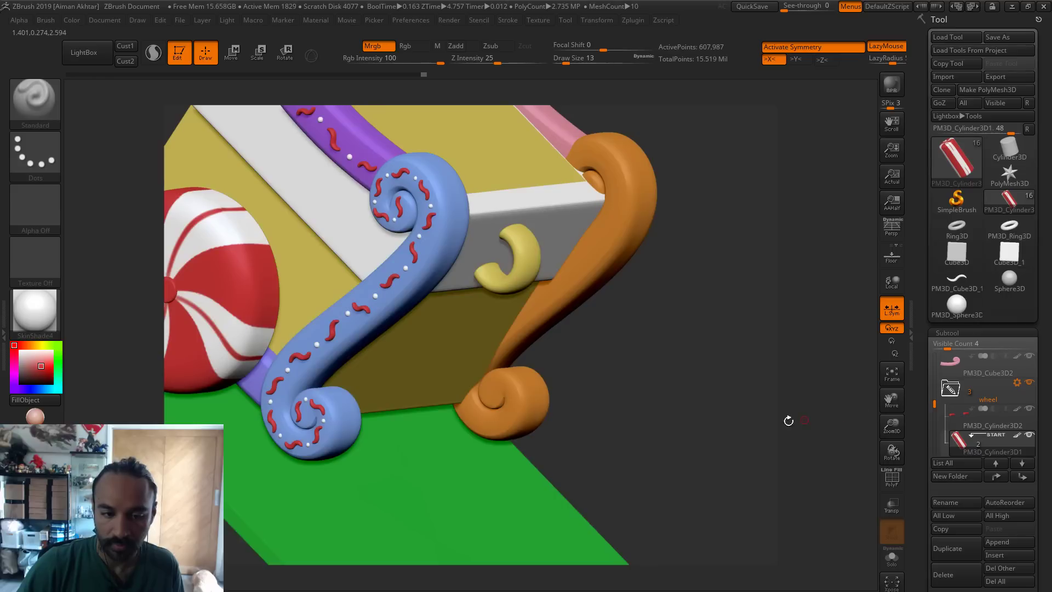
{"action": "key", "text": "f"}
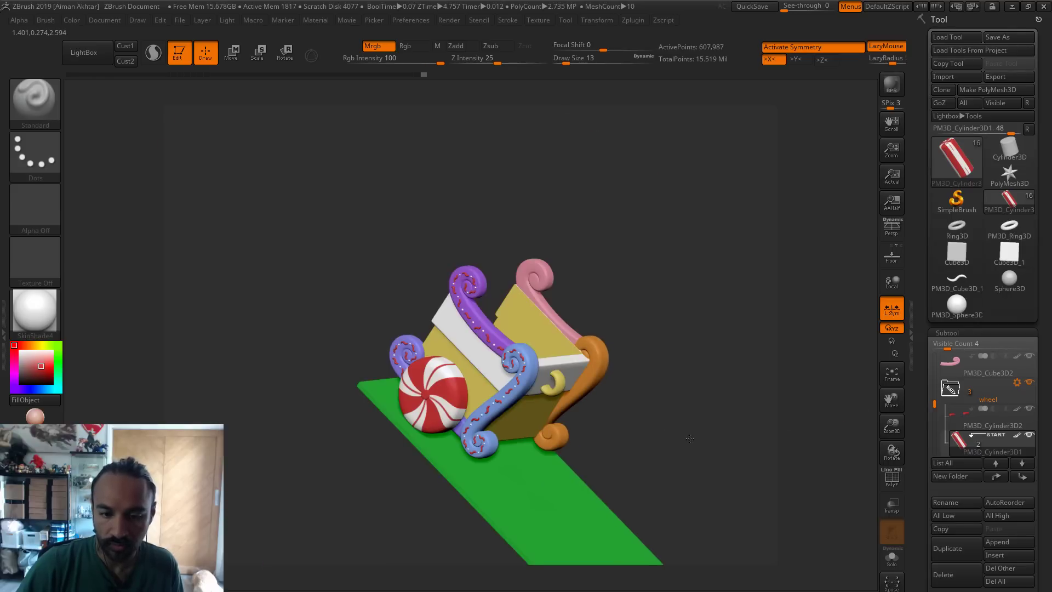
{"action": "left_click_drag", "start_coordinate": [688, 435], "coordinate": [734, 466], "text": "shift"}
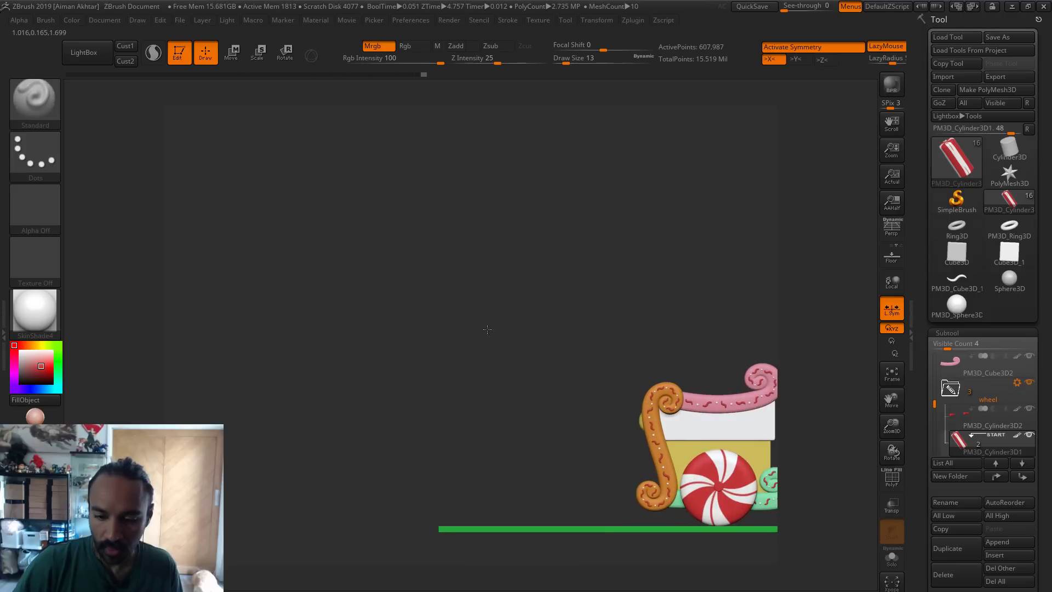
{"action": "left_click_drag", "start_coordinate": [577, 346], "coordinate": [432, 345], "text": "alt"}
{"action": "left_click_drag", "start_coordinate": [662, 443], "coordinate": [645, 419], "text": "alt"}
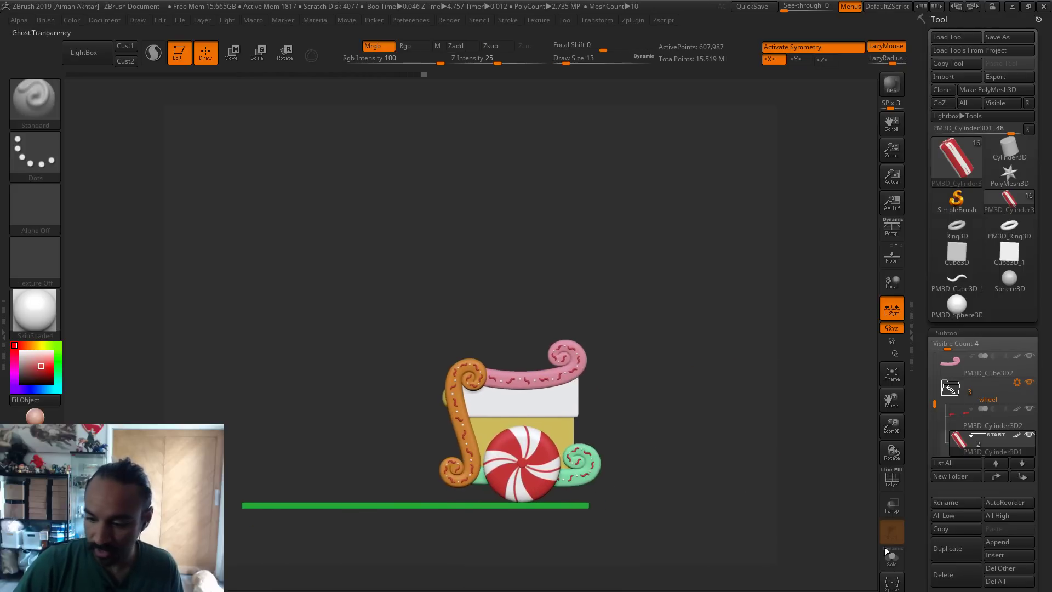
{"action": "left_click", "coordinate": [562, 403], "text": "alt"}
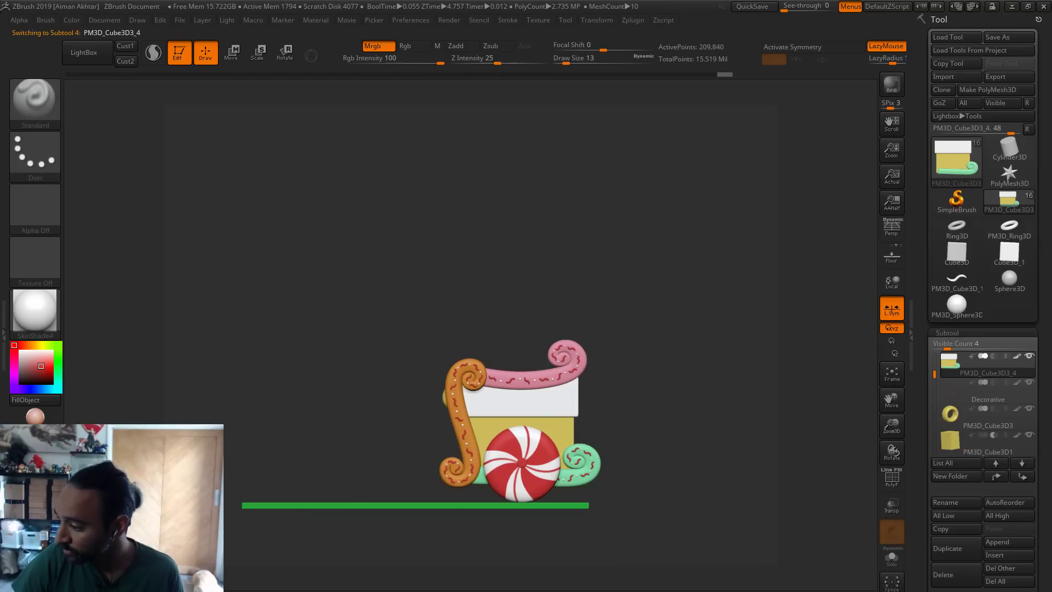
Switch to Photos, examine the sketch's emblems on the cart panel and the cutie-mark reference images, and return to ZBrush
{"action": "key", "text": "alt+Tab"}
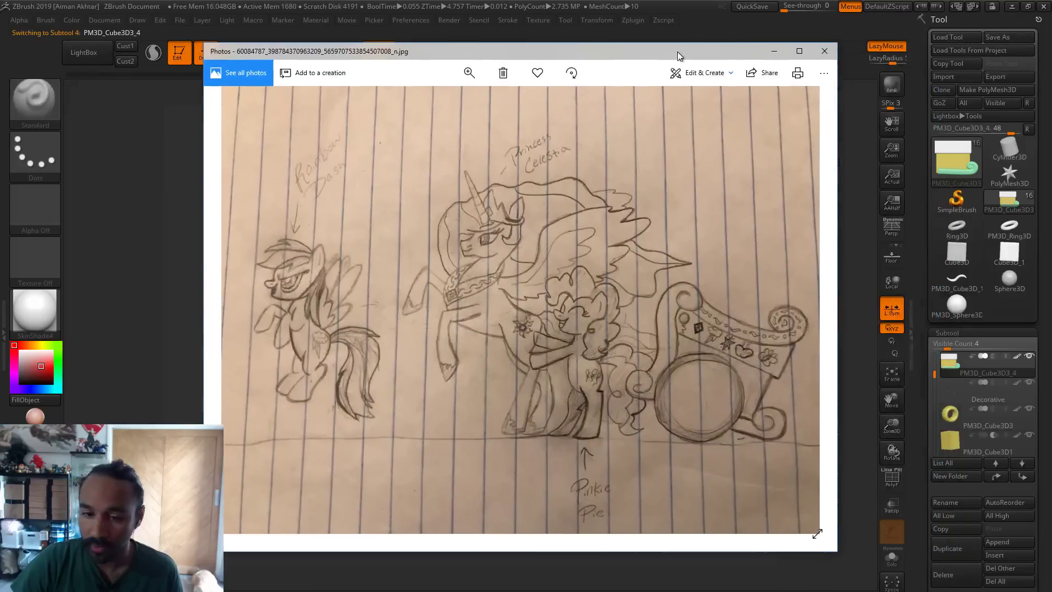
{"action": "left_click", "coordinate": [800, 48]}
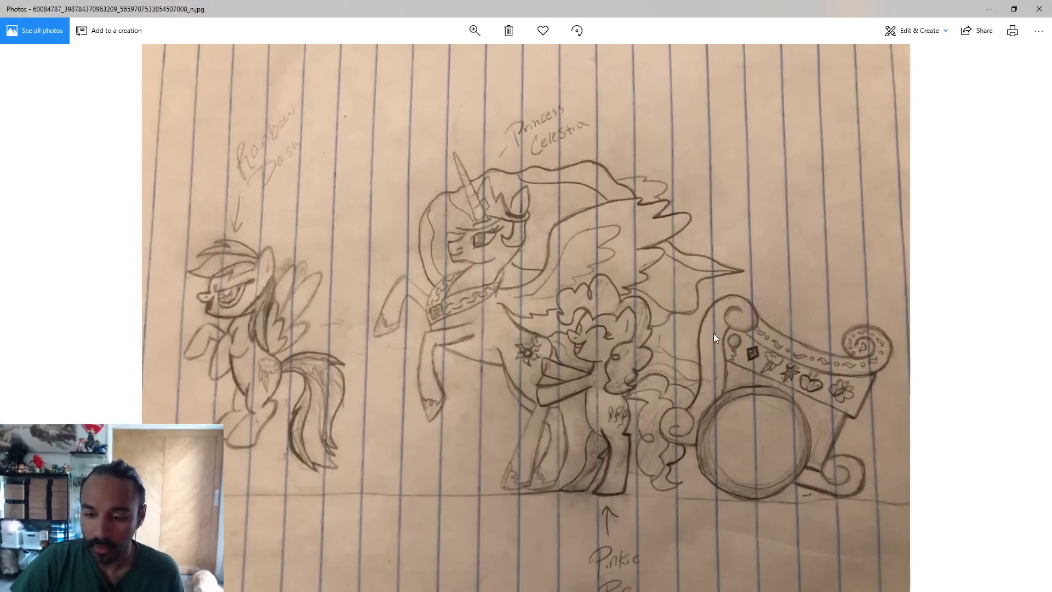
{"action": "scroll", "coordinate": [713, 334], "scroll_direction": "up", "scroll_amount": 5}
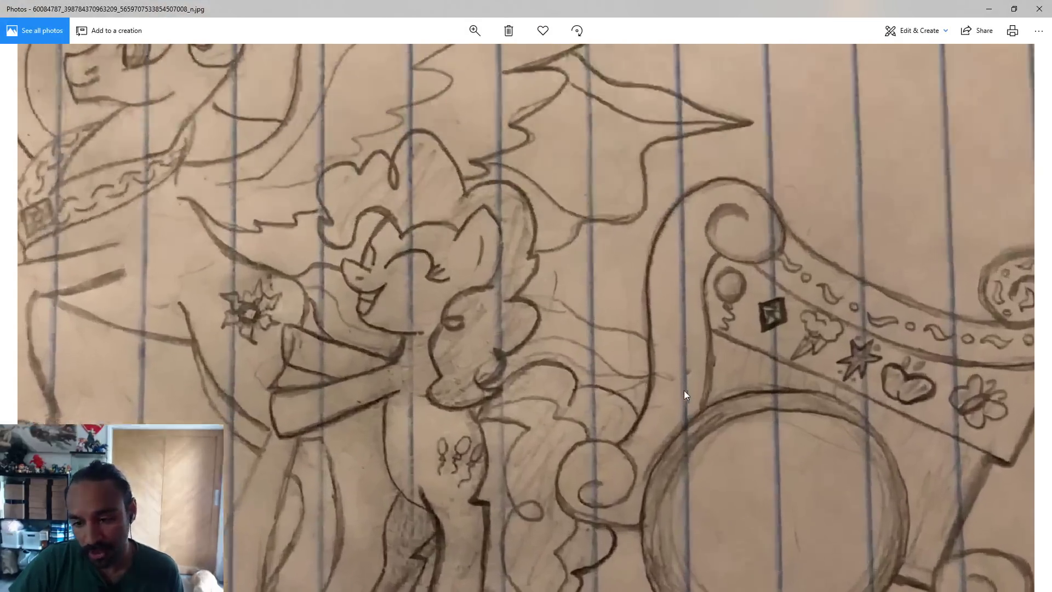
{"action": "mouse_move", "coordinate": [684, 390]}
{"action": "left_mouse_down"}
{"action": "mouse_move", "coordinate": [465, 346]}
{"action": "mouse_move", "coordinate": [745, 343]}
{"action": "left_mouse_up"}
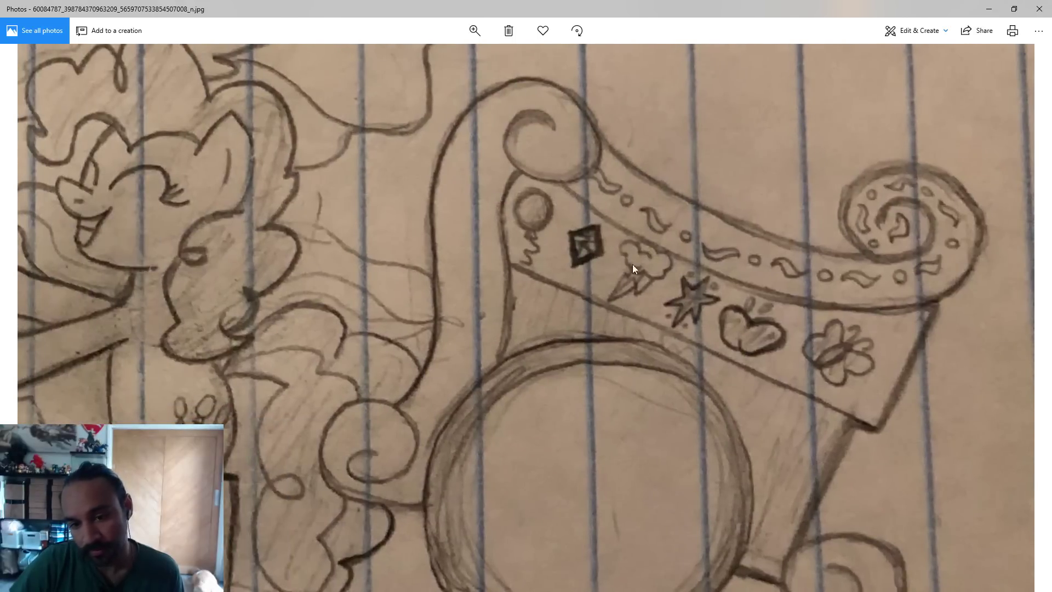
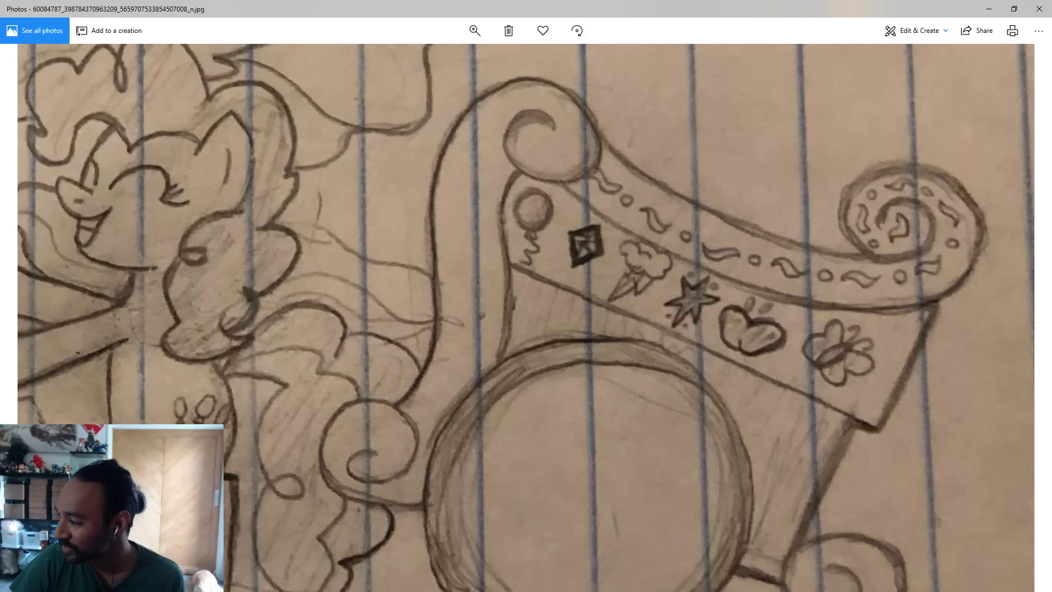
{"action": "scroll", "coordinate": [577, 263], "scroll_direction": "down", "scroll_amount": 3}
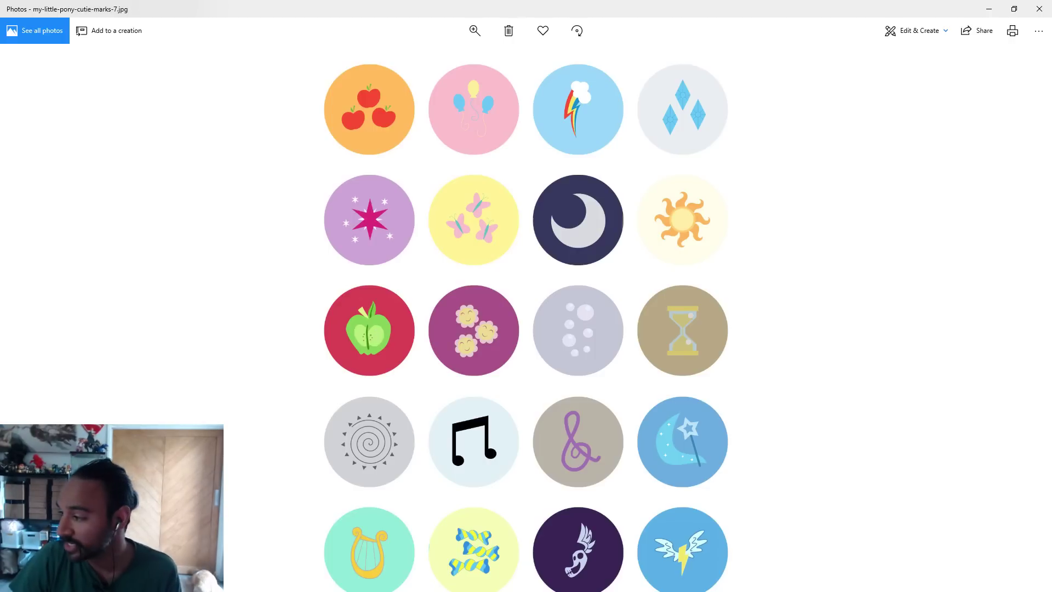
{"action": "key", "text": "alt+Tab"}
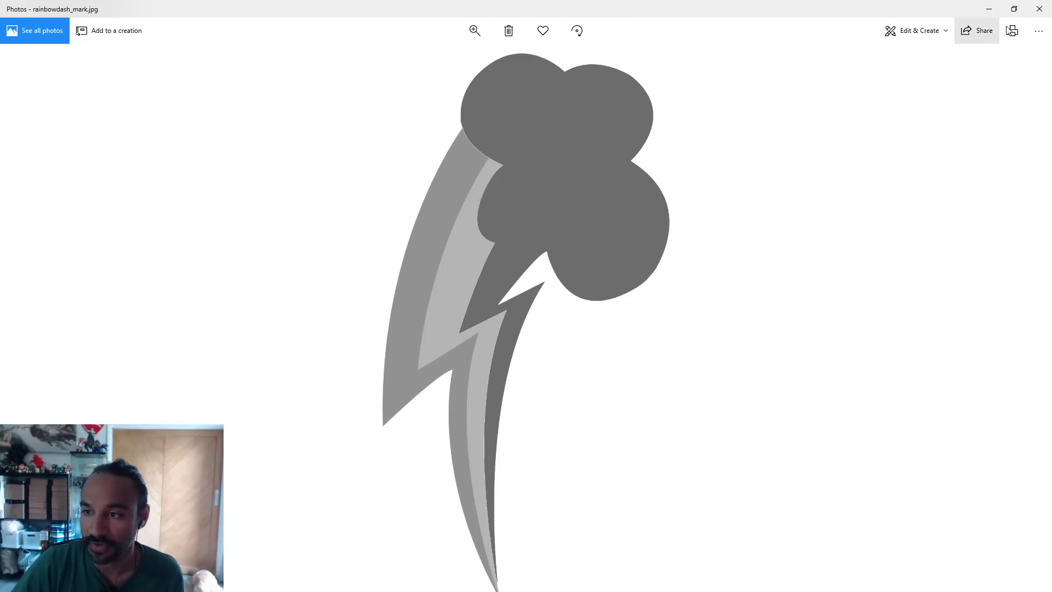
{"action": "left_click", "coordinate": [988, 10]}
{"action": "left_click", "coordinate": [988, 11]}
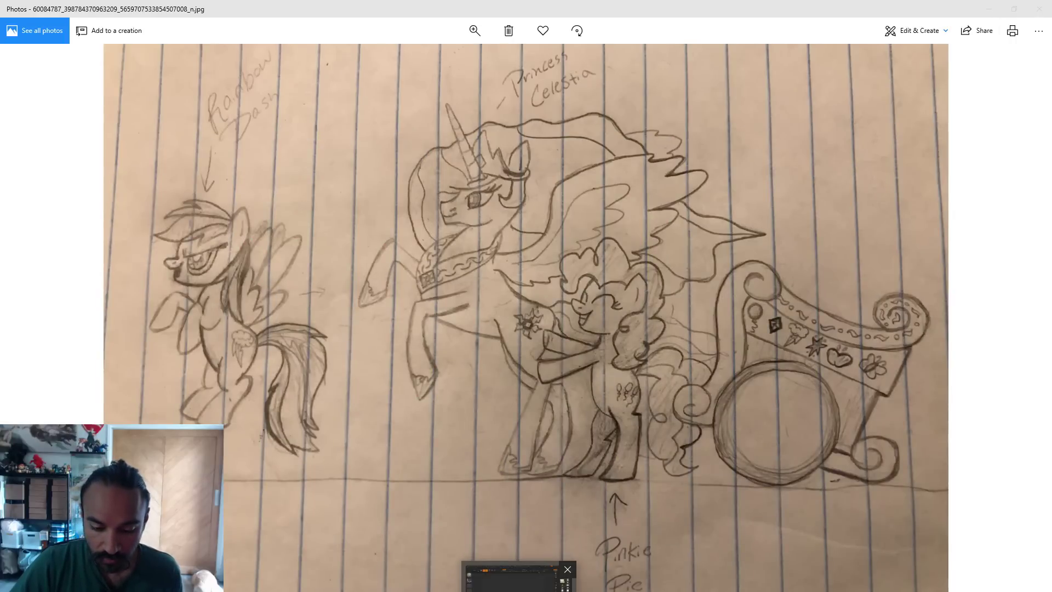
{"action": "left_click", "coordinate": [562, 583]}
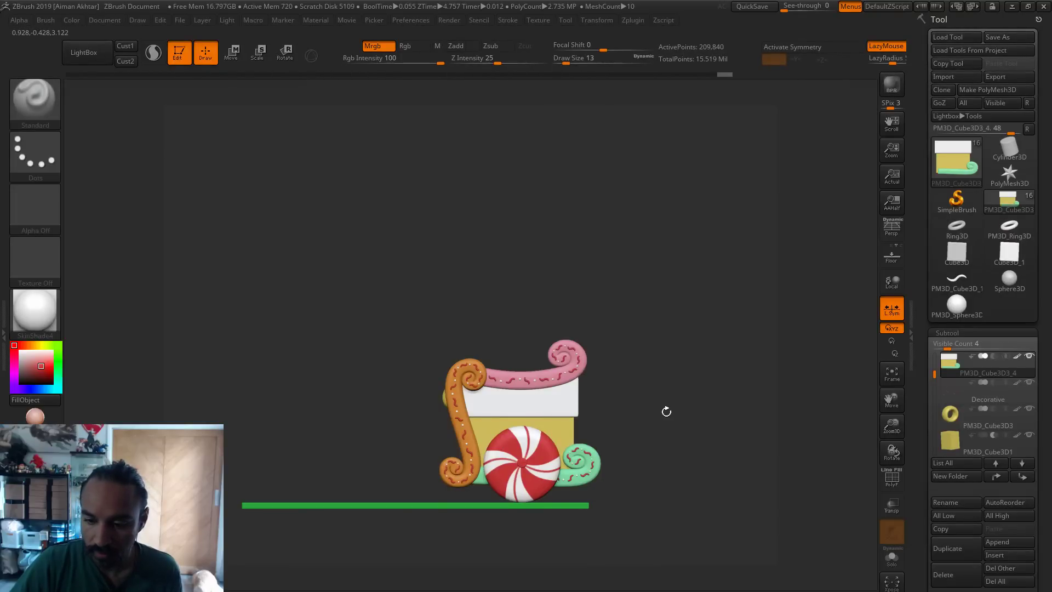
Isolate the white upper panel of the cart body and split the hidden parts off into a separate subtool
{"action": "left_click_drag", "start_coordinate": [688, 463], "coordinate": [674, 510], "text": "alt"}
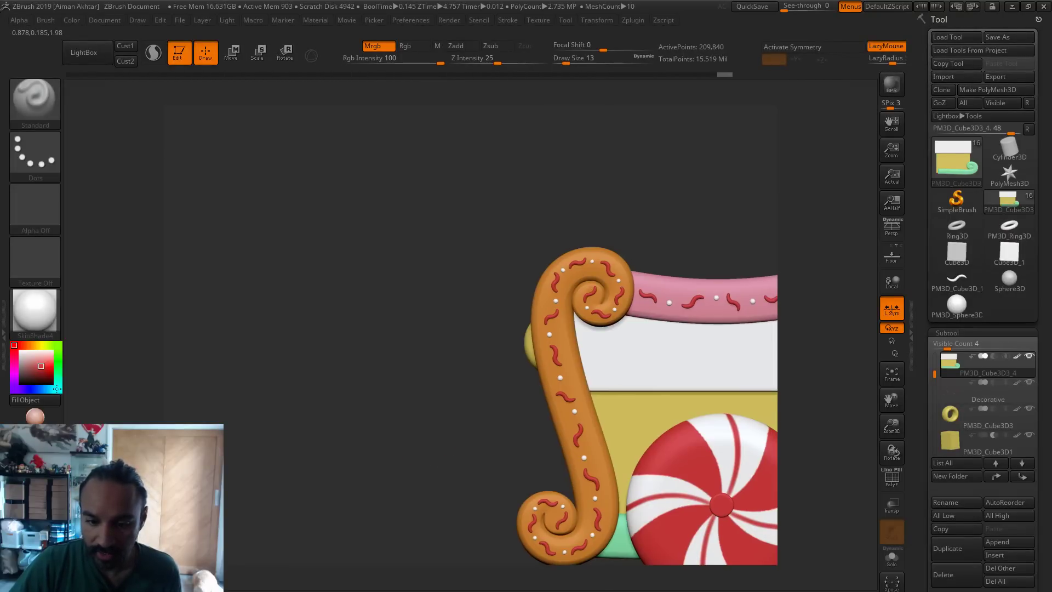
{"action": "key", "text": "f"}
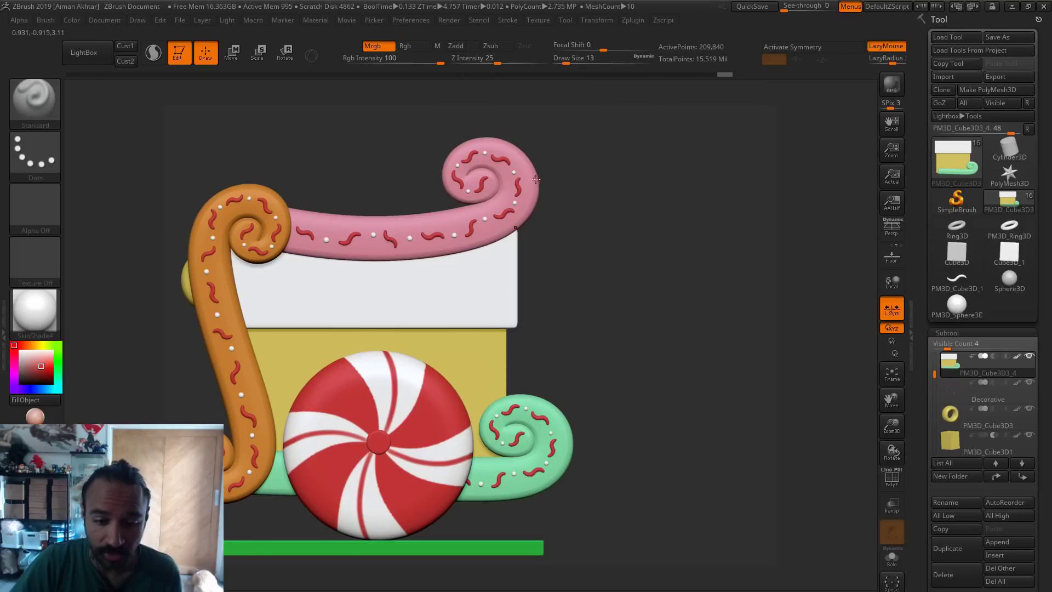
{"action": "key", "text": "ctrl+shift"}
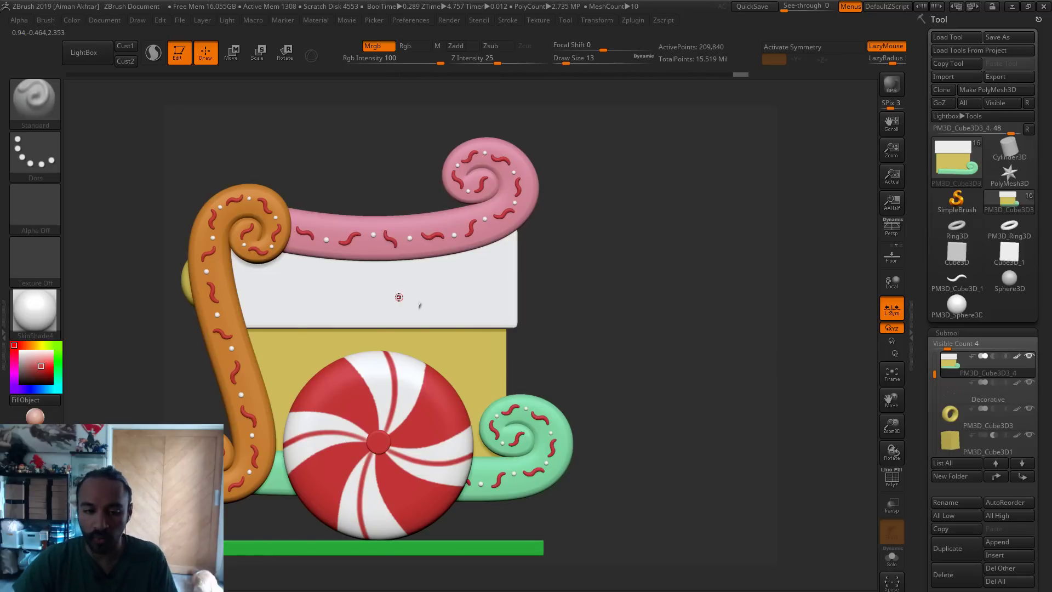
{"action": "left_click", "coordinate": [514, 315], "text": "ctrl+shift"}
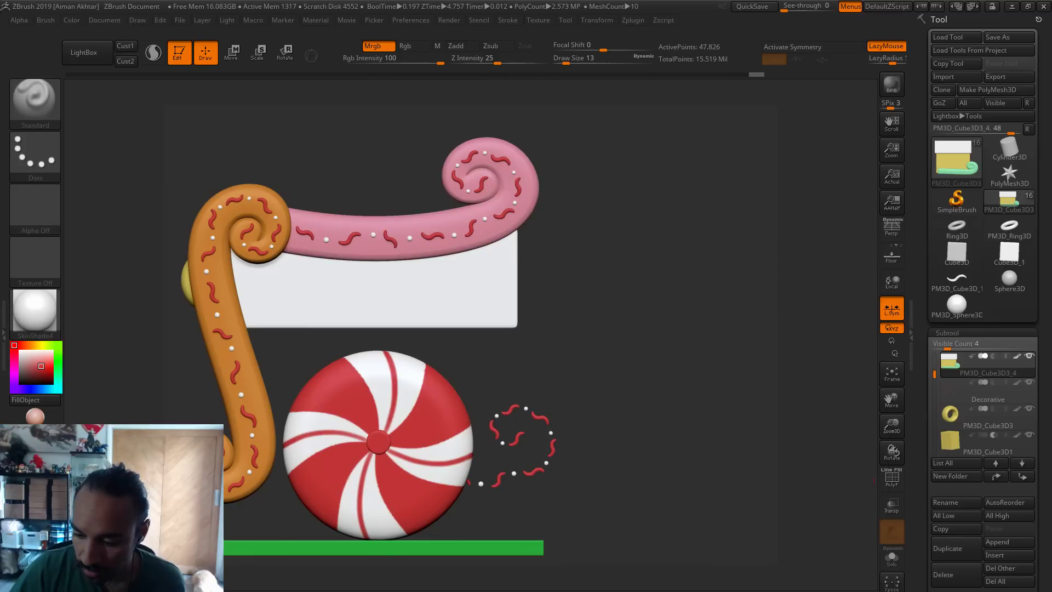
{"action": "left_click", "coordinate": [962, 591]}
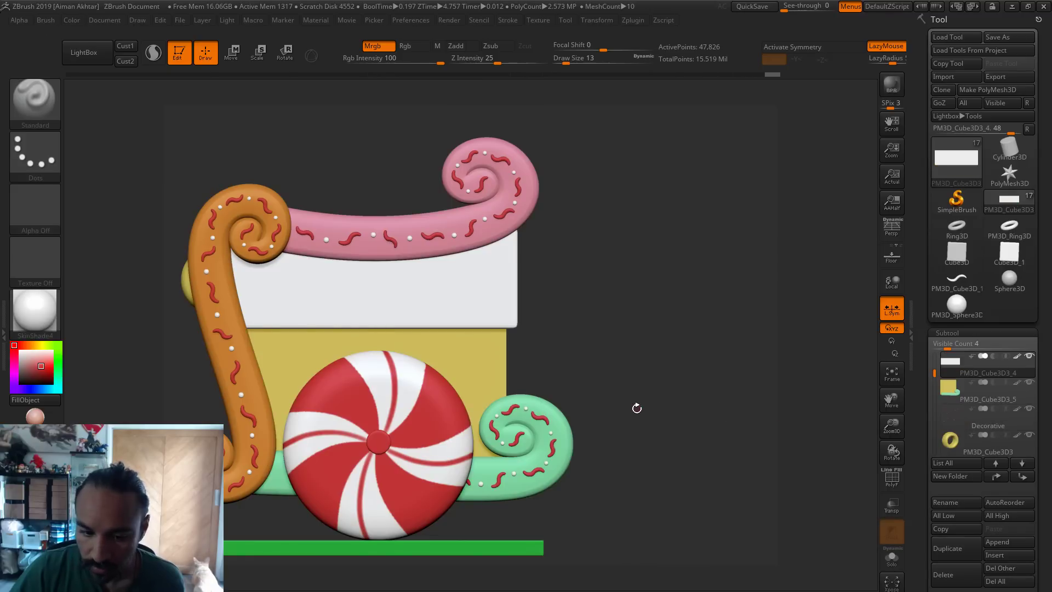
Divide the white panel's mesh up to subdivision level 4 with smoothing on
{"action": "left_click_drag", "start_coordinate": [615, 393], "coordinate": [665, 410], "text": "alt"}
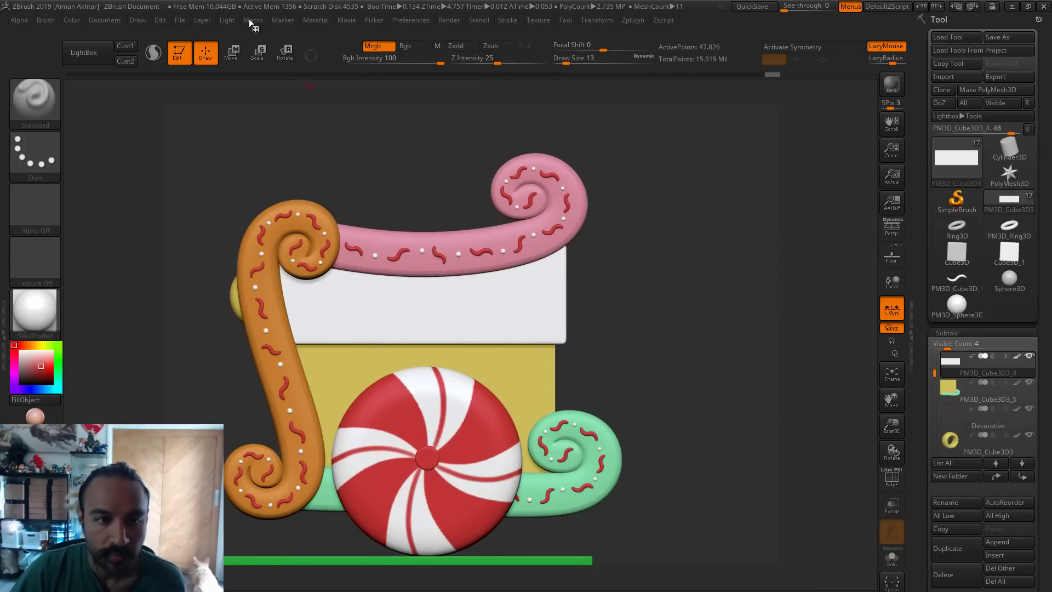
{"action": "scroll", "coordinate": [1044, 453], "scroll_direction": "down", "scroll_amount": 5}
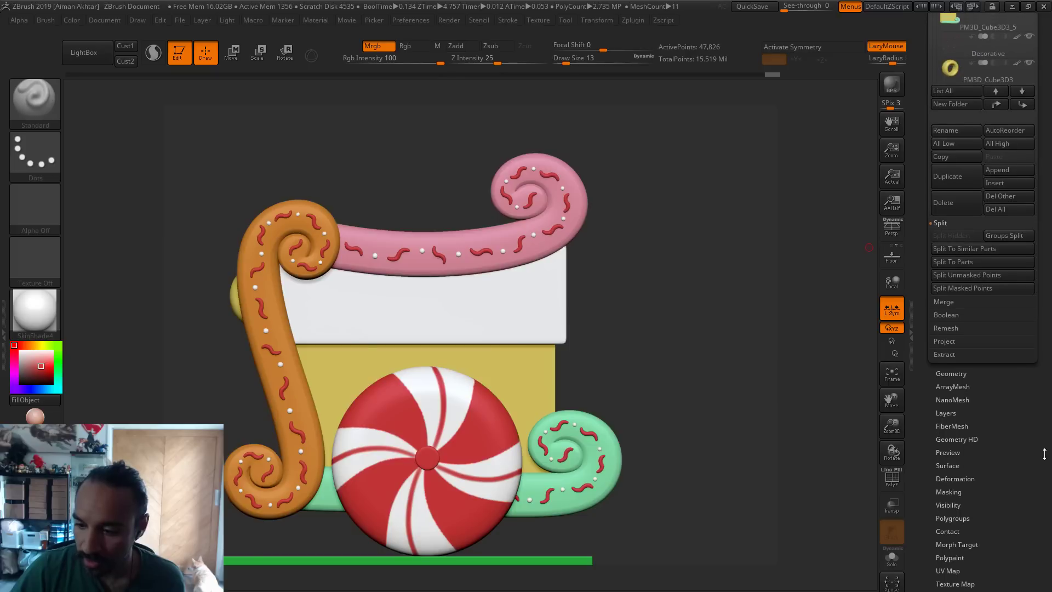
{"action": "left_click", "coordinate": [955, 373]}
{"action": "left_click", "coordinate": [955, 65]}
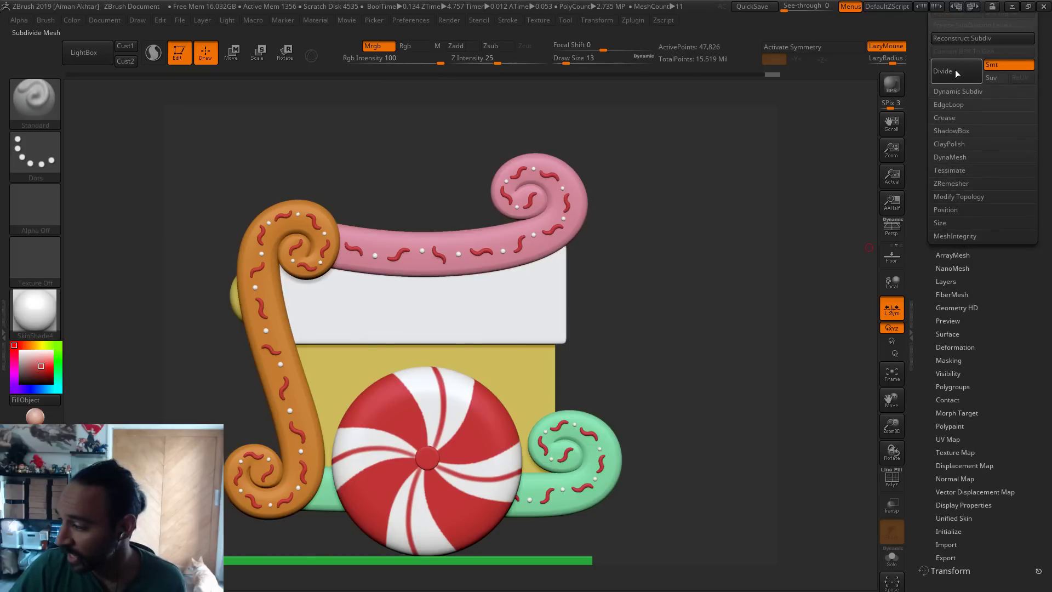
{"action": "left_click", "coordinate": [955, 70]}
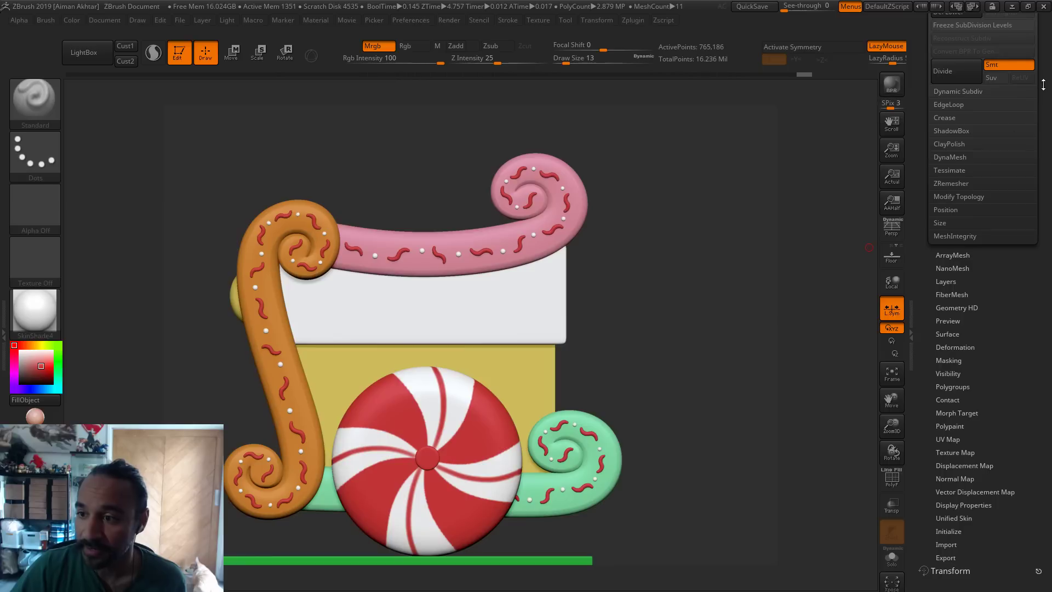
{"action": "scroll", "coordinate": [1048, 178], "scroll_direction": "up", "scroll_amount": 4}
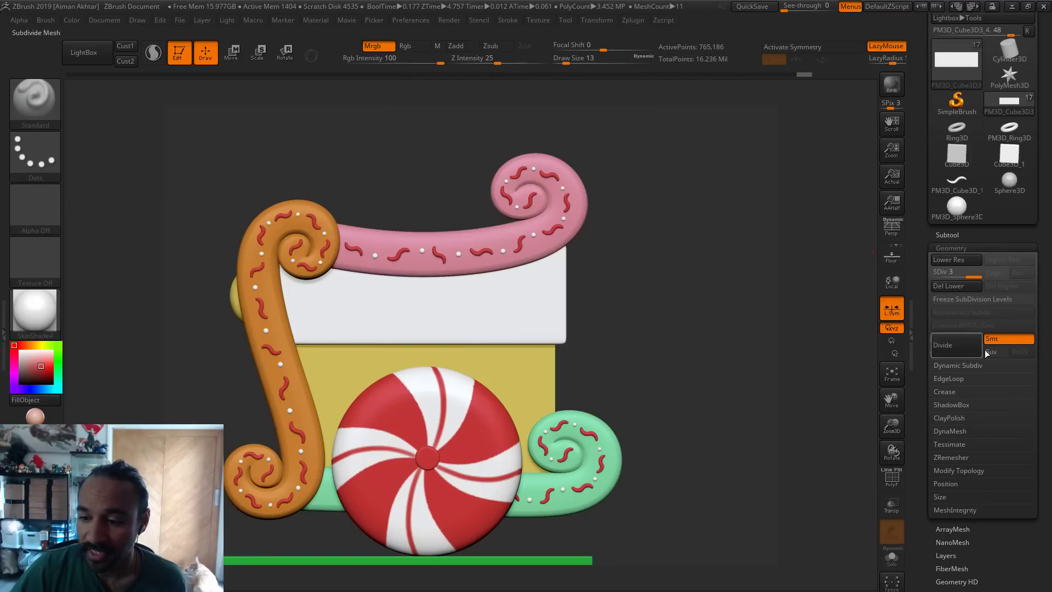
{"action": "left_click", "coordinate": [959, 345]}
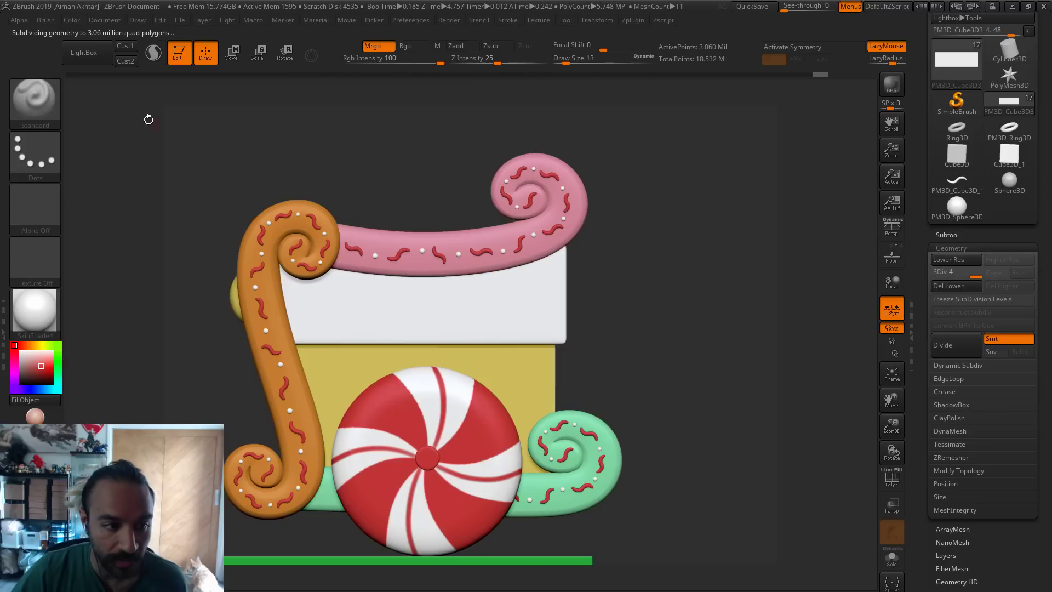
Import the rainbowdash_mark image from the Magic Wheelchair folder as a texture and make it the current texture
{"action": "left_click", "coordinate": [543, 20]}
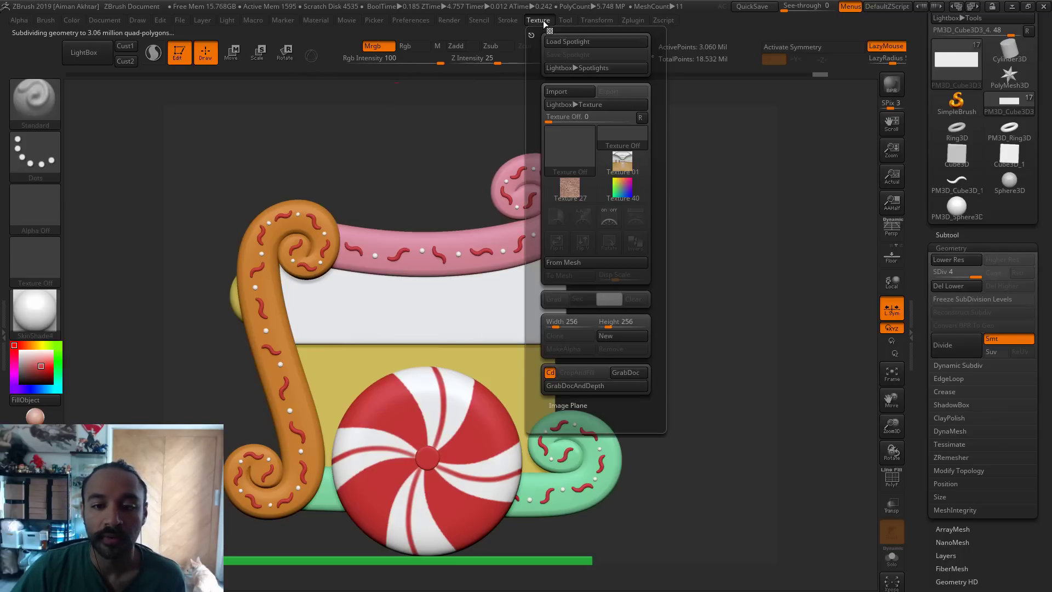
{"action": "left_click", "coordinate": [565, 90]}
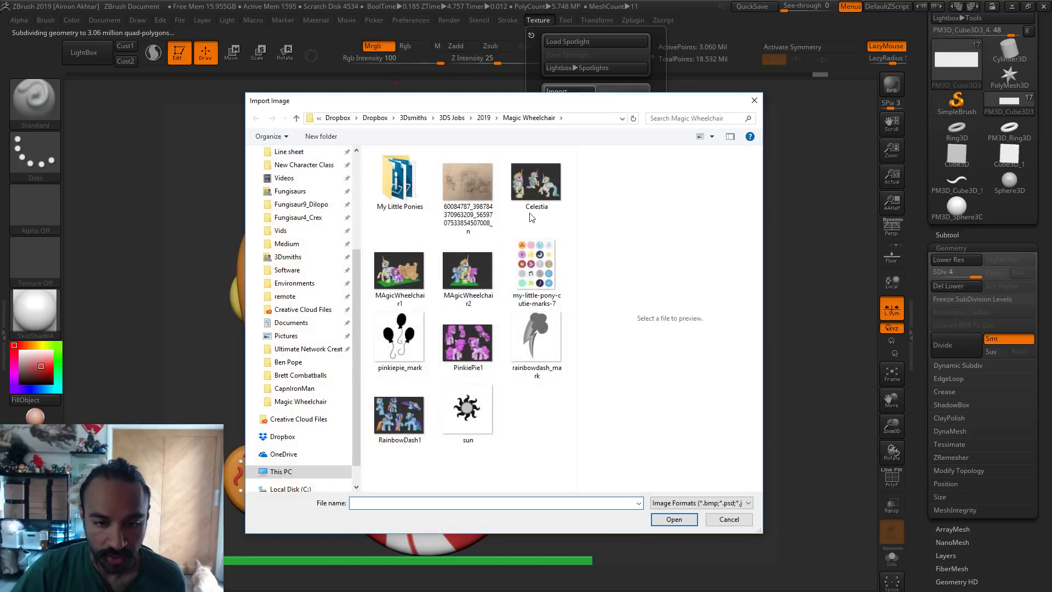
{"action": "left_click", "coordinate": [537, 346]}
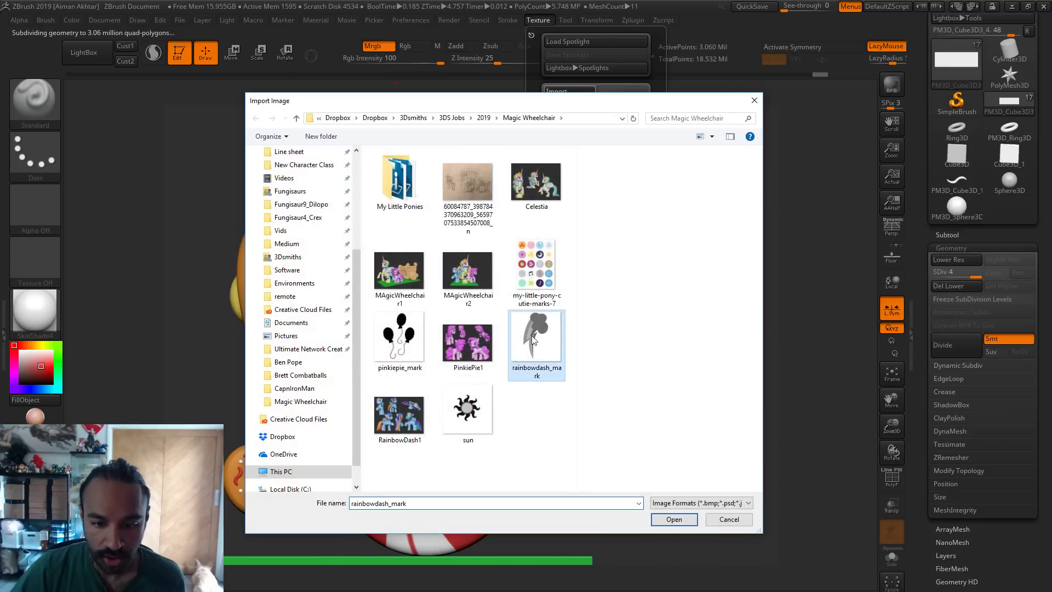
{"action": "left_click", "coordinate": [666, 518]}
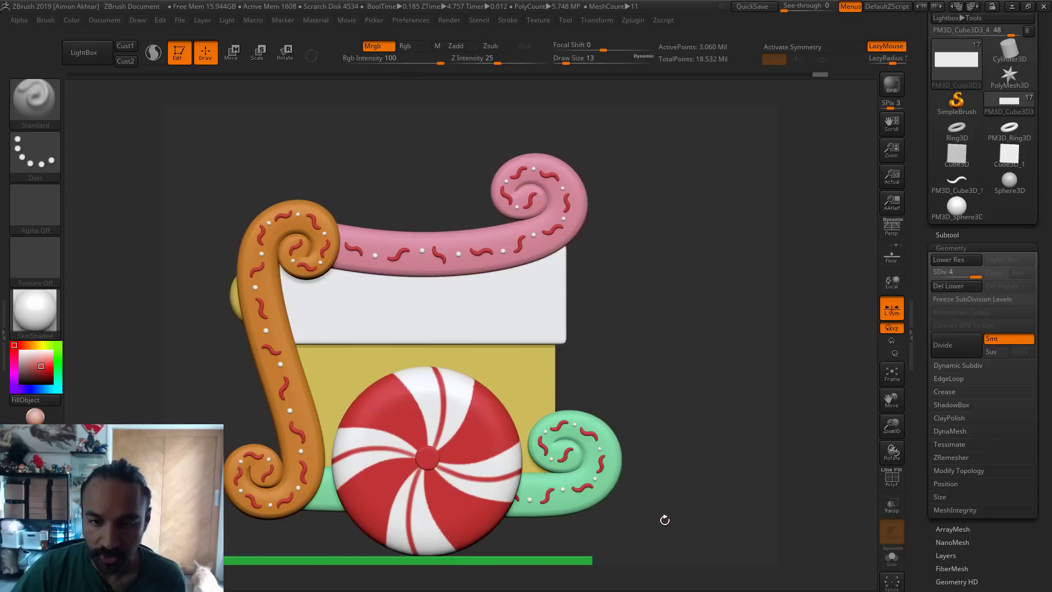
{"action": "left_click", "coordinate": [534, 20]}
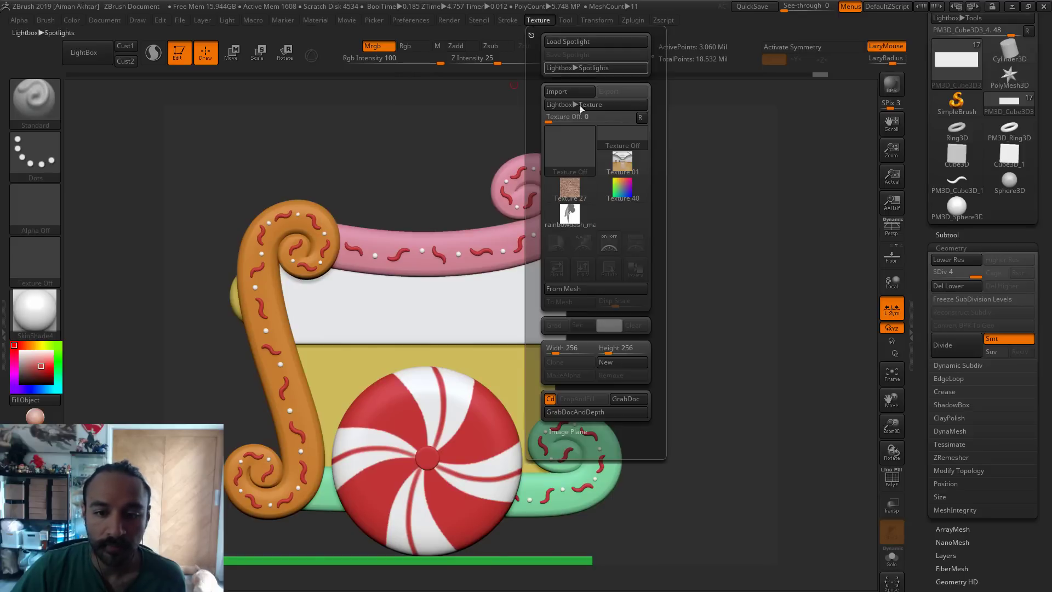
{"action": "left_click", "coordinate": [570, 214]}
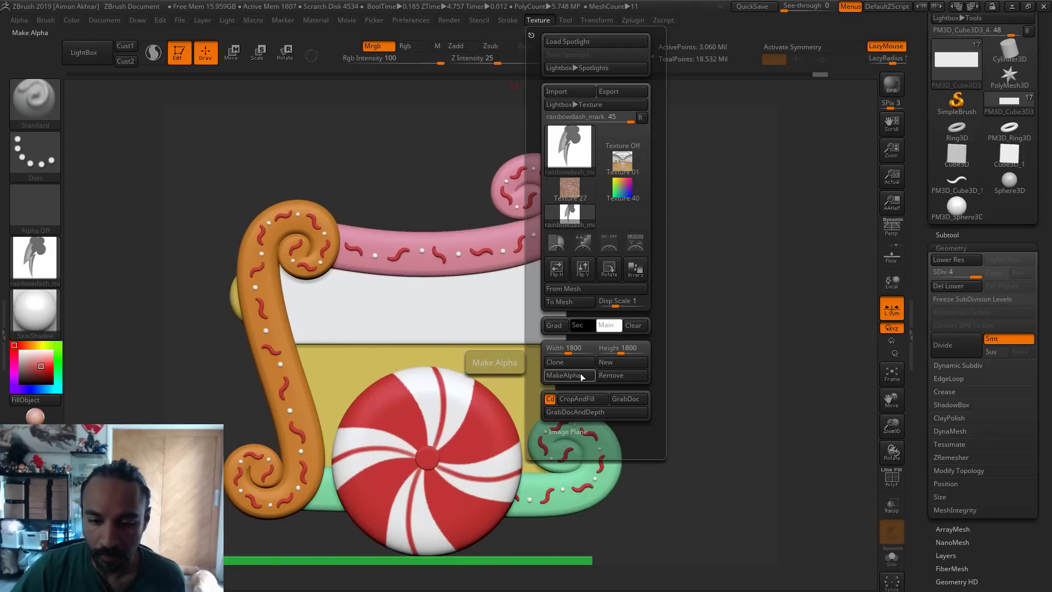
Convert the rainbowdash_mark texture into the Standard brush's alpha, using no texture and the DragRect stroke
{"action": "left_click", "coordinate": [565, 375]}
{"action": "left_click", "coordinate": [58, 262]}
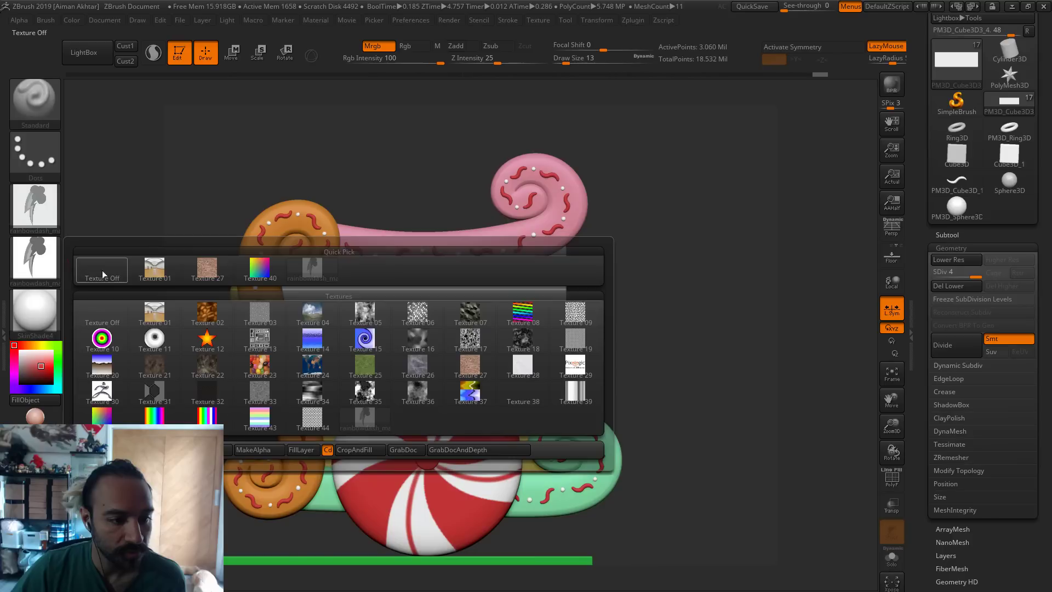
{"action": "left_click", "coordinate": [102, 270]}
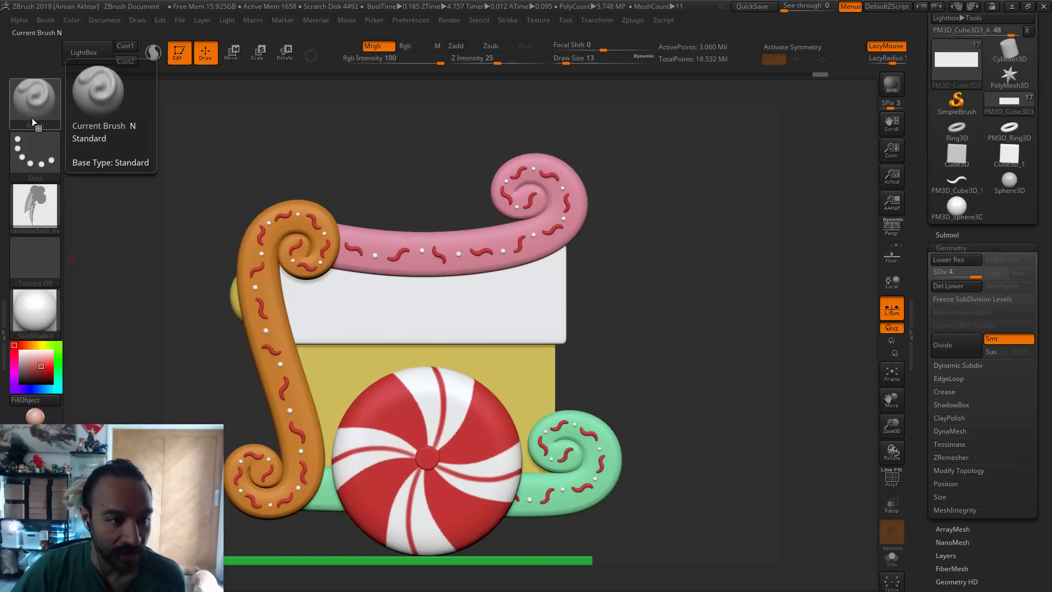
{"action": "left_click", "coordinate": [34, 162]}
{"action": "left_click", "coordinate": [147, 165]}
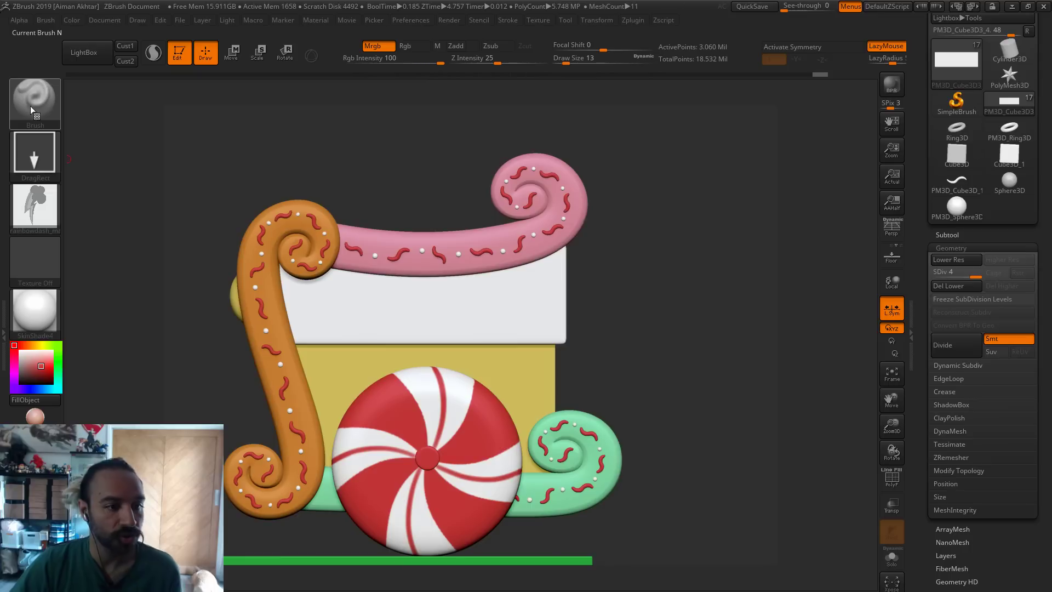
Invert the rainbowdash_mark alpha
{"action": "left_click", "coordinate": [47, 18]}
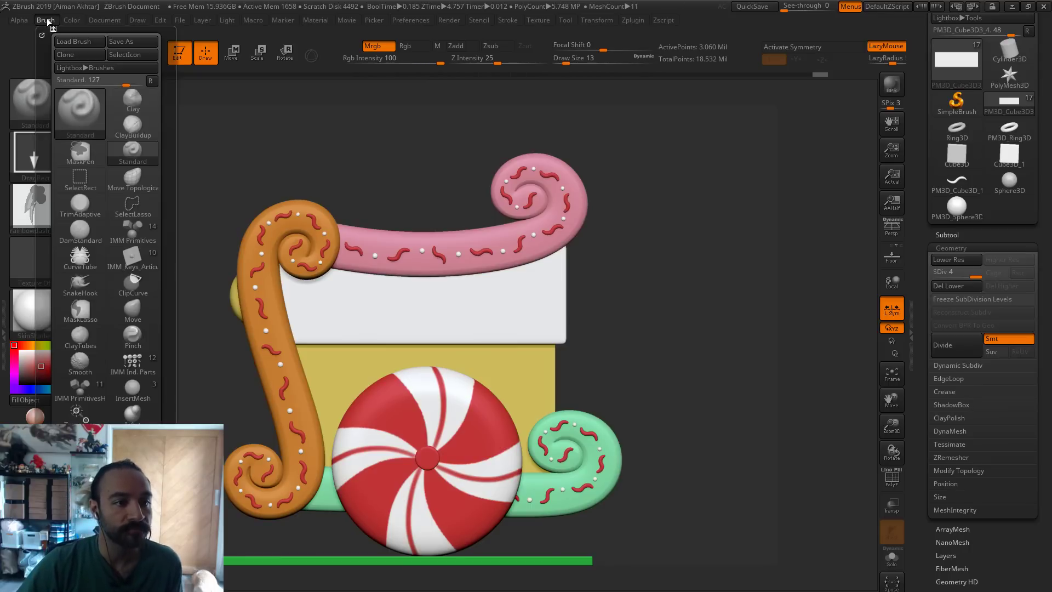
{"action": "left_click_drag", "start_coordinate": [129, 421], "coordinate": [137, 390]}
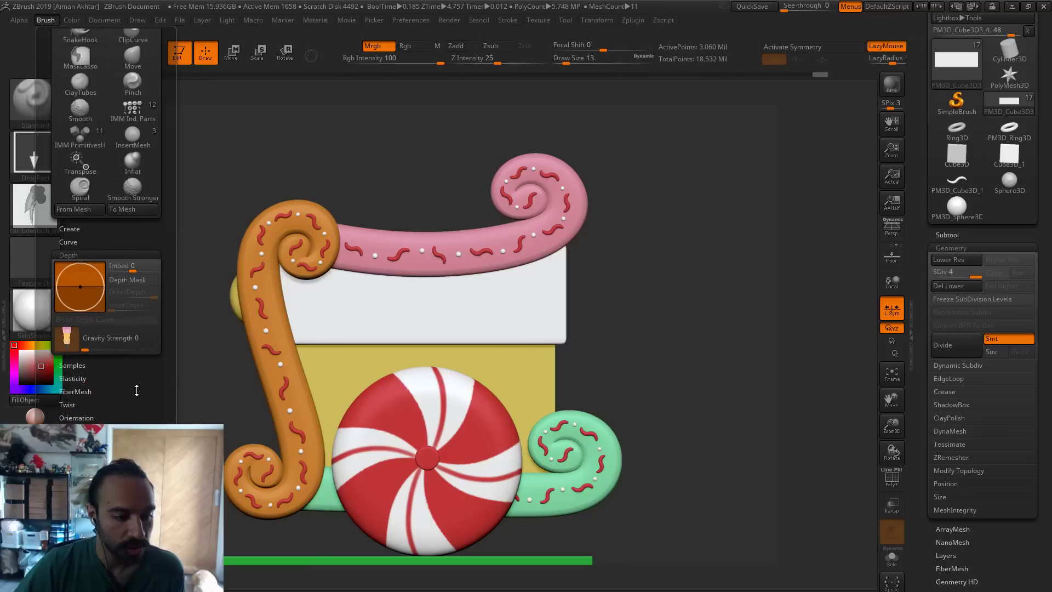
{"action": "left_click", "coordinate": [19, 20]}
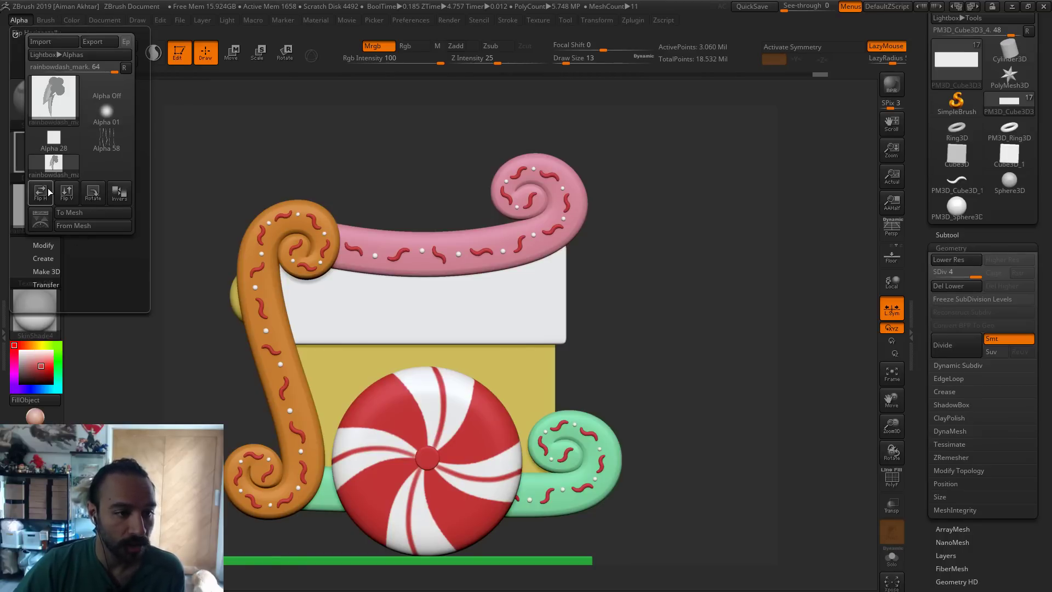
{"action": "left_click", "coordinate": [118, 196]}
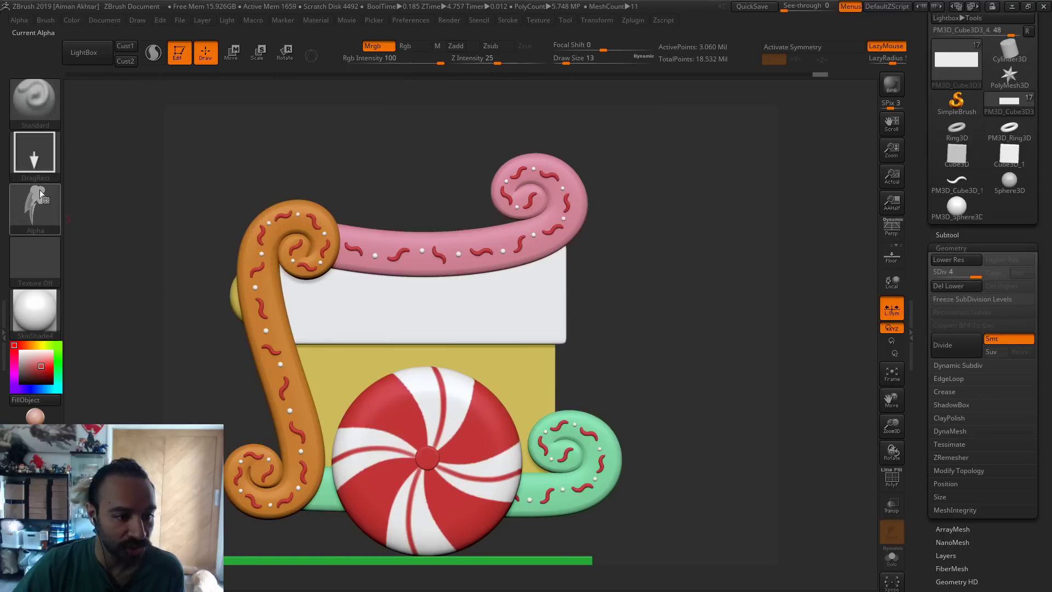
Set the brush to Zadd without colour, with a focal shift of -42 and a Z intensity of 59
{"action": "left_click", "coordinate": [459, 47]}
{"action": "left_click", "coordinate": [373, 46]}
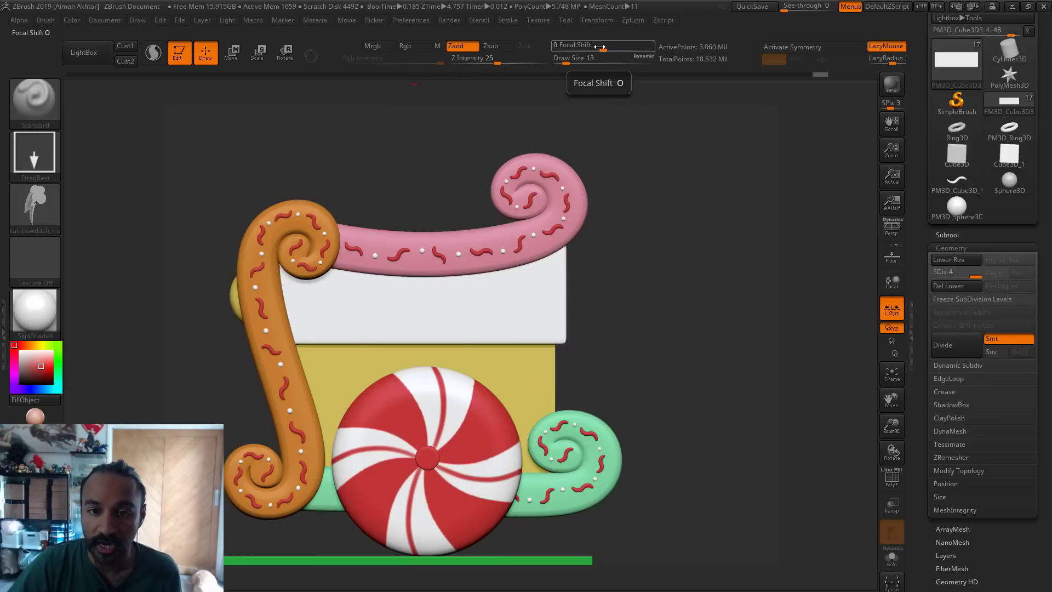
{"action": "left_click_drag", "start_coordinate": [600, 47], "coordinate": [600, 49]}
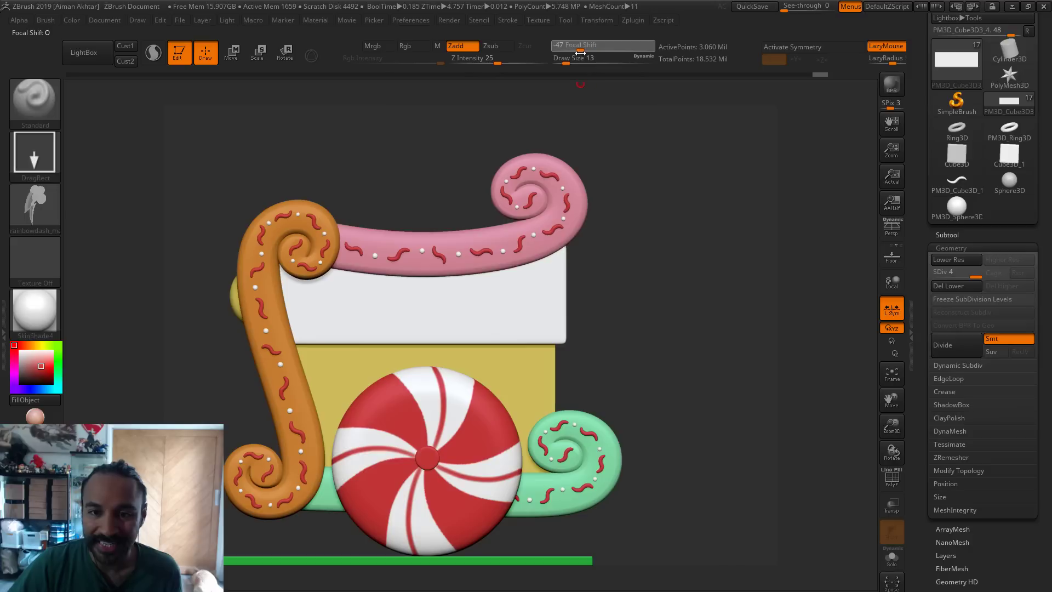
{"action": "left_click_drag", "start_coordinate": [582, 53], "coordinate": [582, 53]}
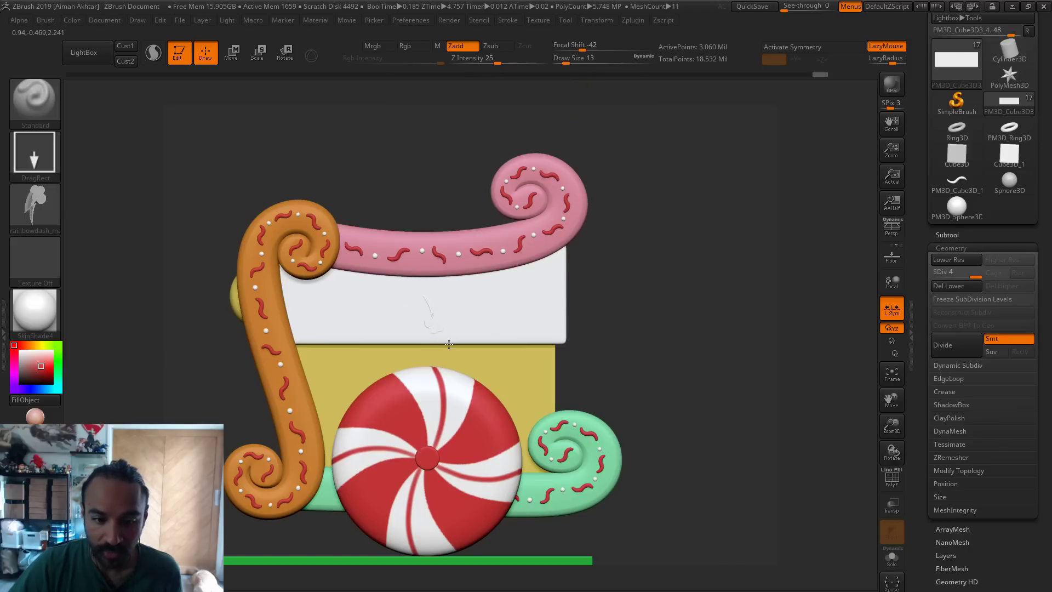
{"action": "left_click_drag", "start_coordinate": [498, 62], "coordinate": [523, 64]}
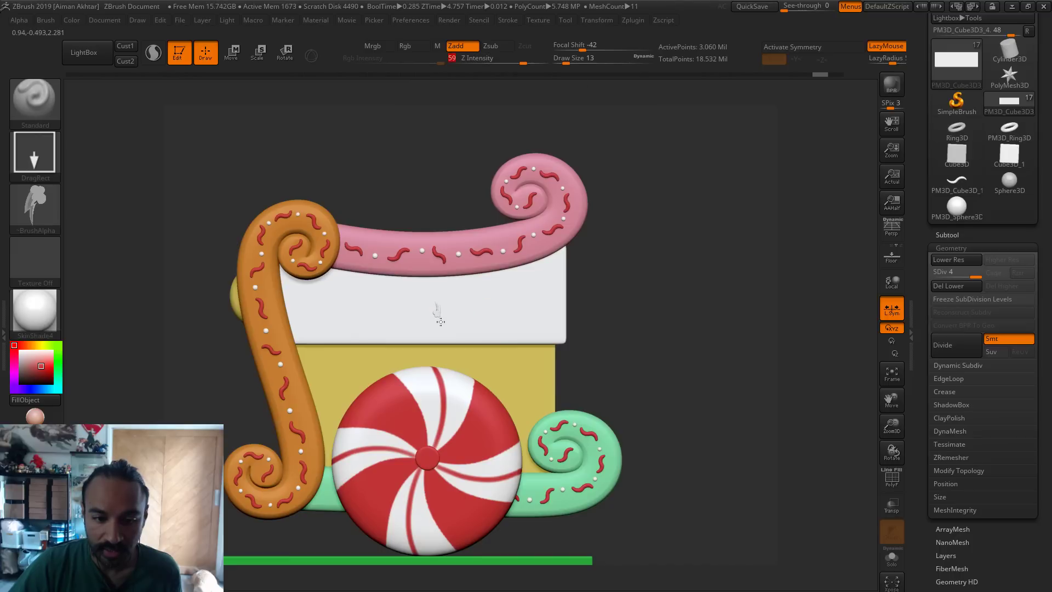
Try stamping the cloud-and-lightning emblem on the middle of the white side panel
{"action": "left_click_drag", "start_coordinate": [440, 321], "coordinate": [418, 280]}
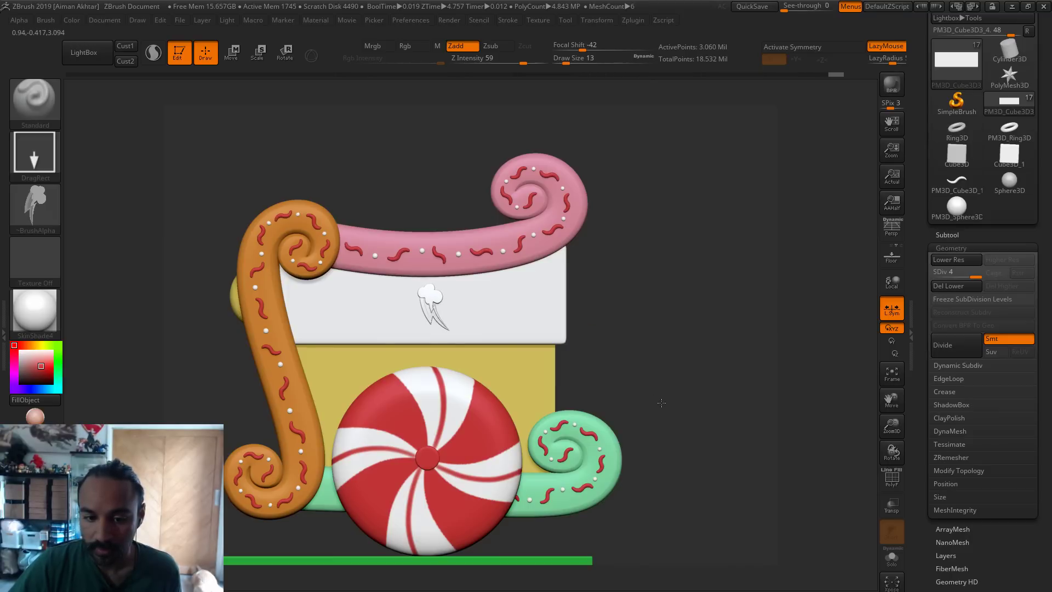
{"action": "key", "text": "f"}
{"action": "left_click_drag", "start_coordinate": [811, 247], "coordinate": [262, 308], "text": "alt"}
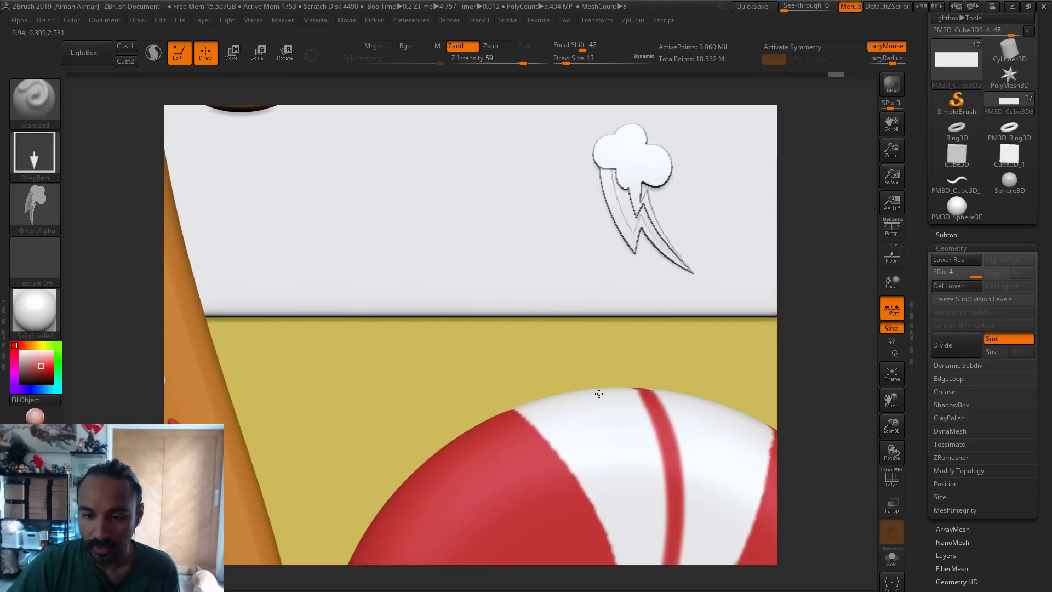
{"action": "left_click_drag", "start_coordinate": [598, 394], "coordinate": [596, 395], "text": "alt"}
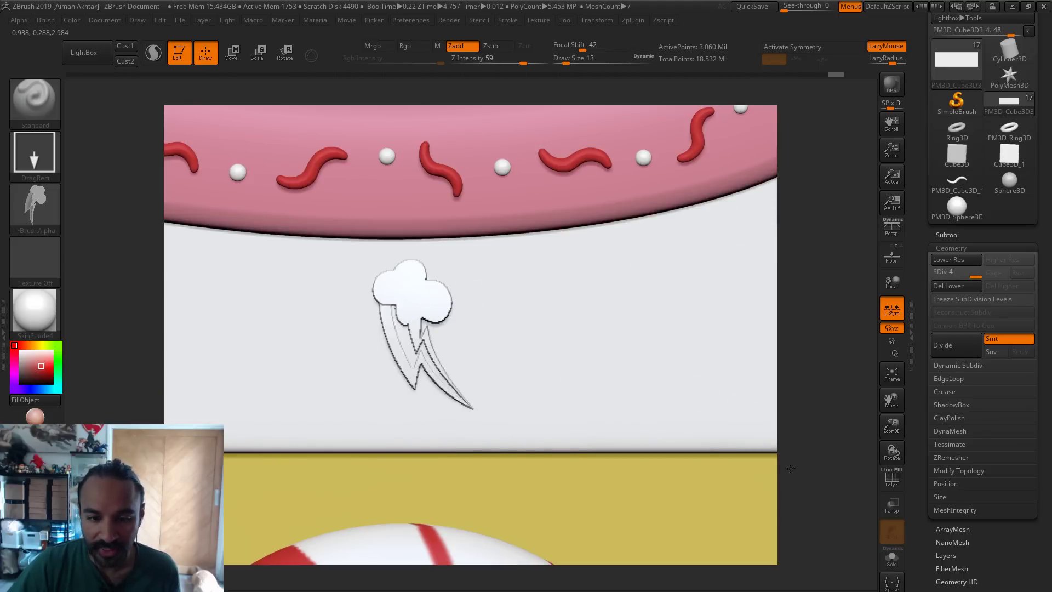
{"action": "left_click_drag", "start_coordinate": [791, 468], "coordinate": [782, 468], "text": "shift"}
{"action": "left_click_drag", "start_coordinate": [901, 394], "coordinate": [907, 395], "text": "shift"}
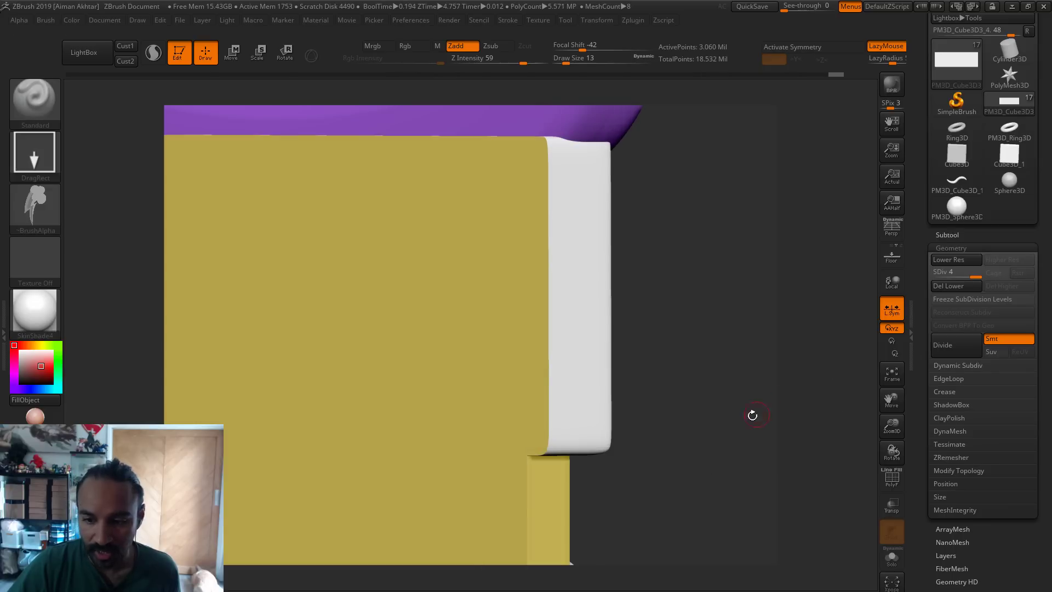
{"action": "left_click_drag", "start_coordinate": [855, 432], "coordinate": [767, 441], "text": "shift"}
Isolate the white panel, inspect the stamped emblem's relief from several angles and undo the stamp
{"action": "left_click", "coordinate": [892, 558]}
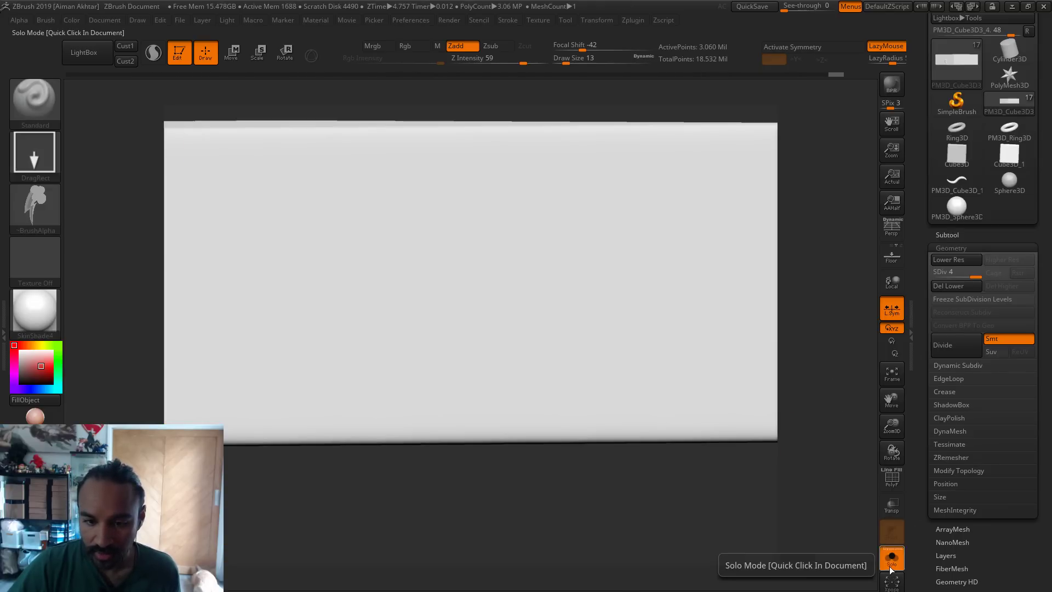
{"action": "left_click_drag", "start_coordinate": [474, 530], "coordinate": [721, 540], "text": "alt"}
{"action": "left_click_drag", "start_coordinate": [519, 528], "coordinate": [840, 522], "text": "alt"}
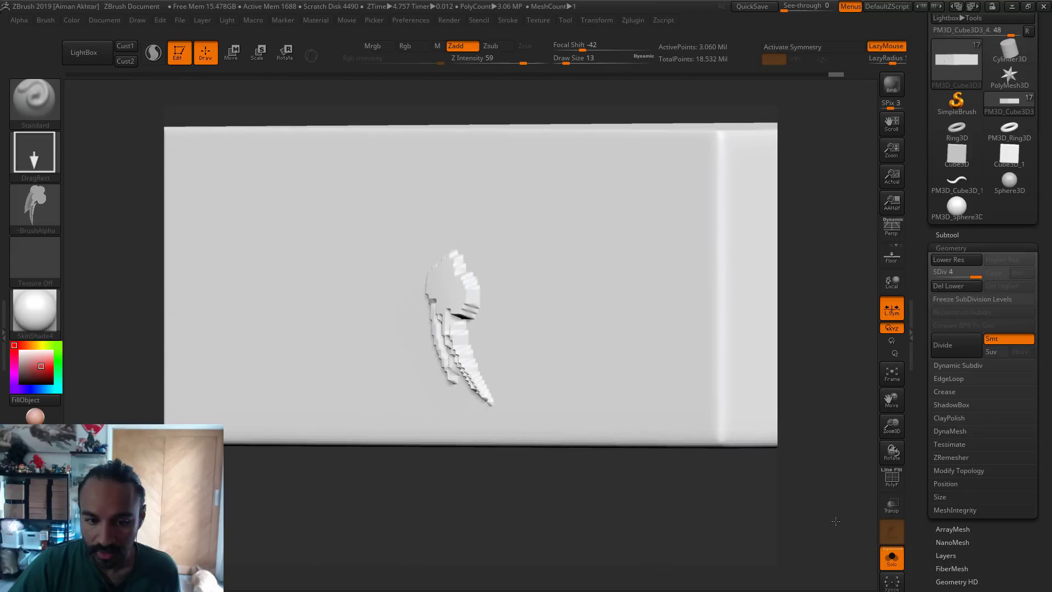
{"action": "left_click_drag", "start_coordinate": [571, 494], "coordinate": [698, 493], "text": "alt"}
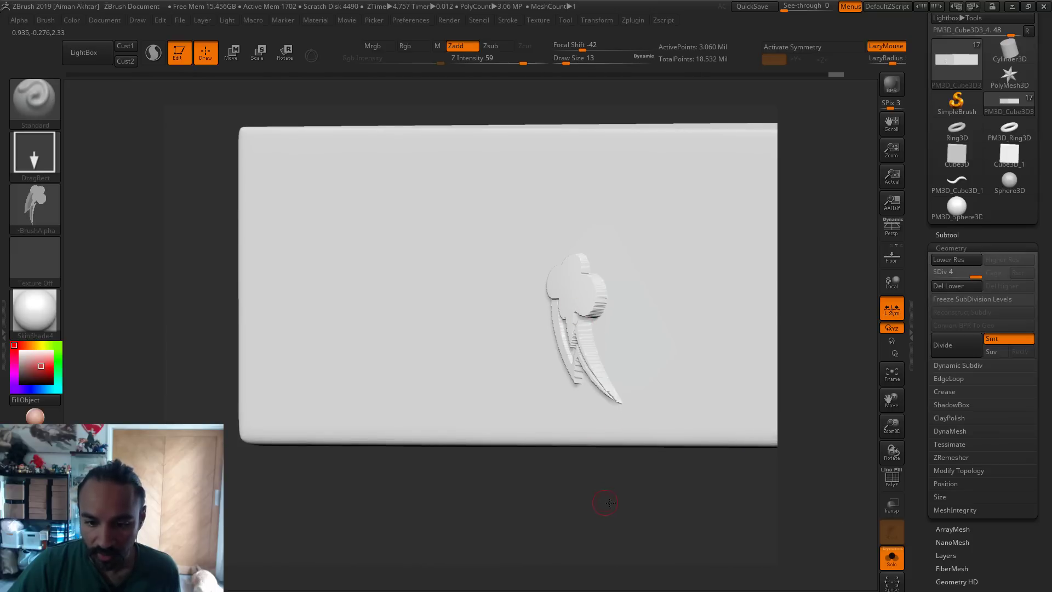
{"action": "left_click_drag", "start_coordinate": [608, 502], "coordinate": [631, 506]}
{"action": "left_click_drag", "start_coordinate": [495, 519], "coordinate": [255, 518], "text": "alt"}
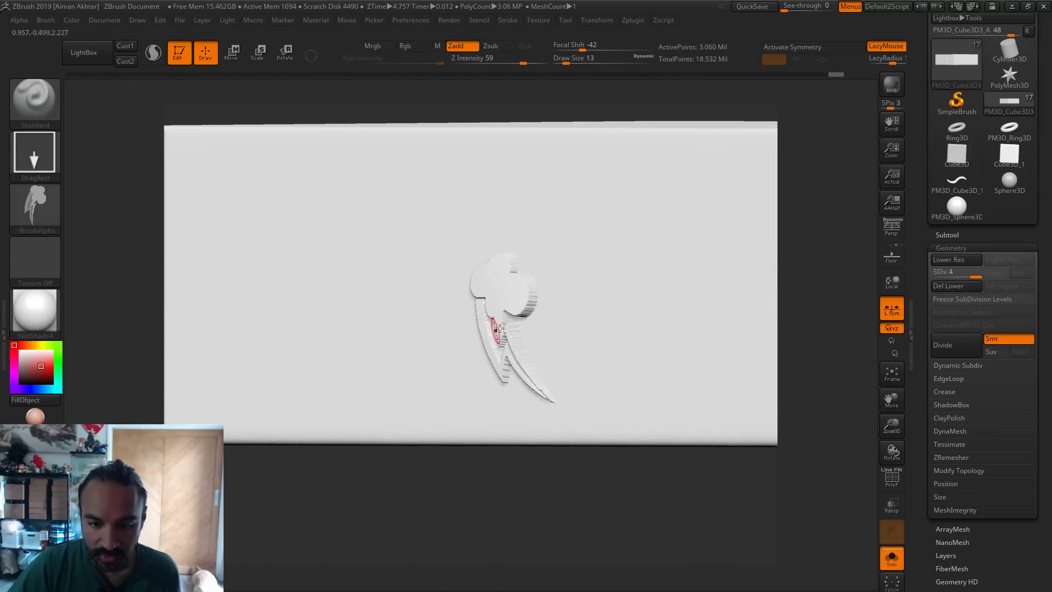
{"action": "left_click_drag", "start_coordinate": [539, 496], "coordinate": [333, 498]}
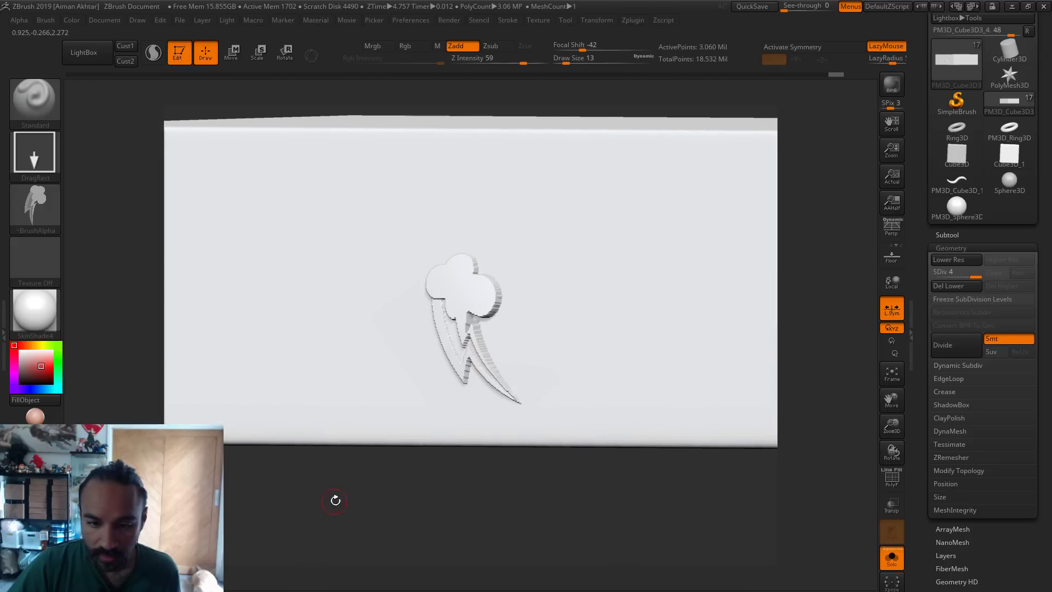
{"action": "key", "text": "ctrl+z"}
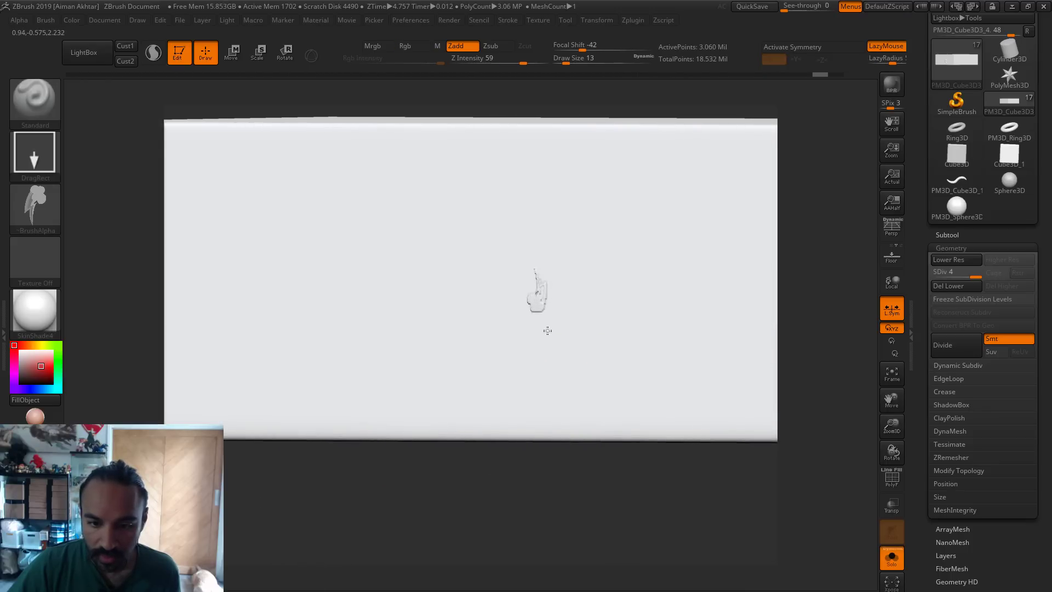
Try larger emblem stamps on the panel at the current focal shift and at 0, undoing each one
{"action": "left_click_drag", "start_coordinate": [548, 330], "coordinate": [394, 159]}
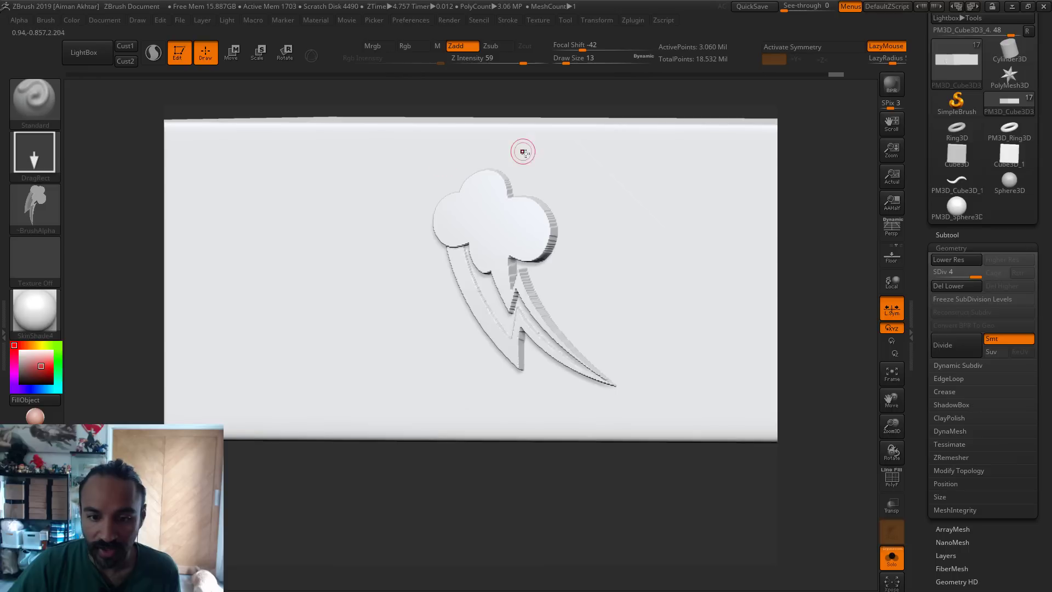
{"action": "key", "text": "ctrl+z"}
{"action": "left_click_drag", "start_coordinate": [583, 47], "coordinate": [602, 48]}
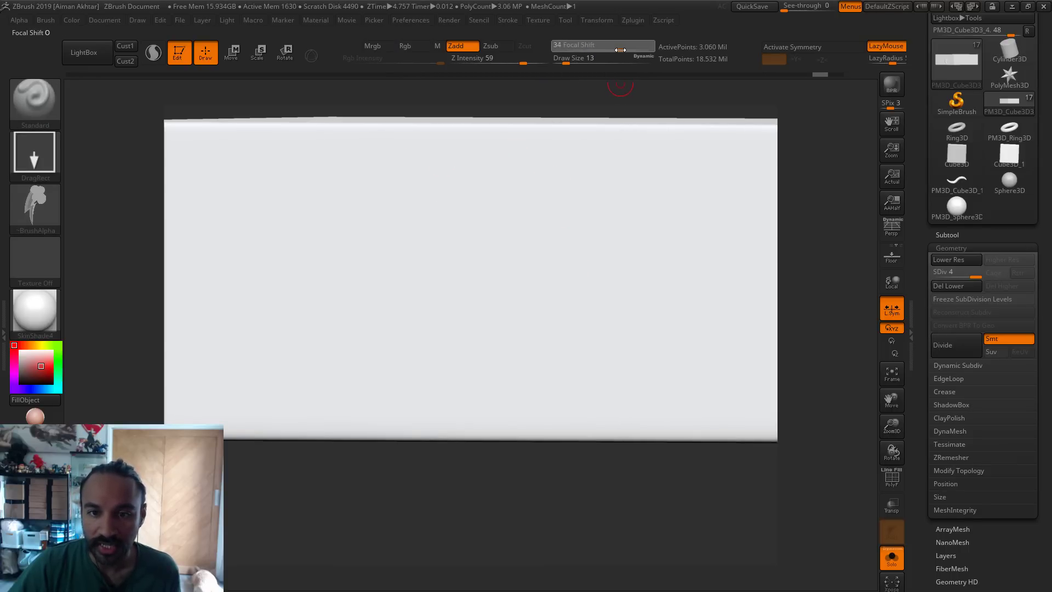
{"action": "left_click_drag", "start_coordinate": [604, 48], "coordinate": [603, 47]}
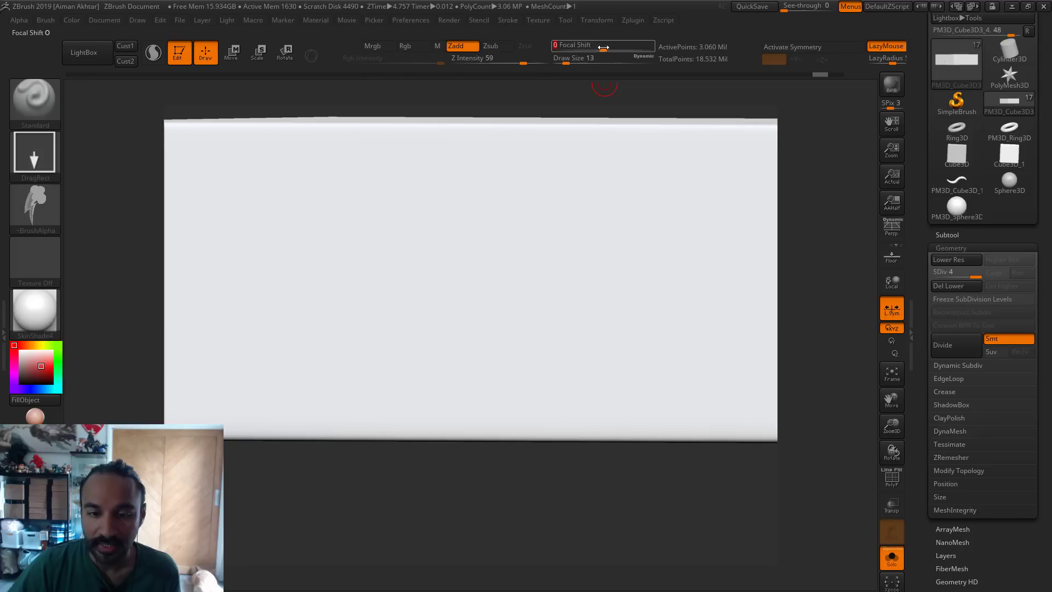
{"action": "left_click_drag", "start_coordinate": [486, 300], "coordinate": [436, 218]}
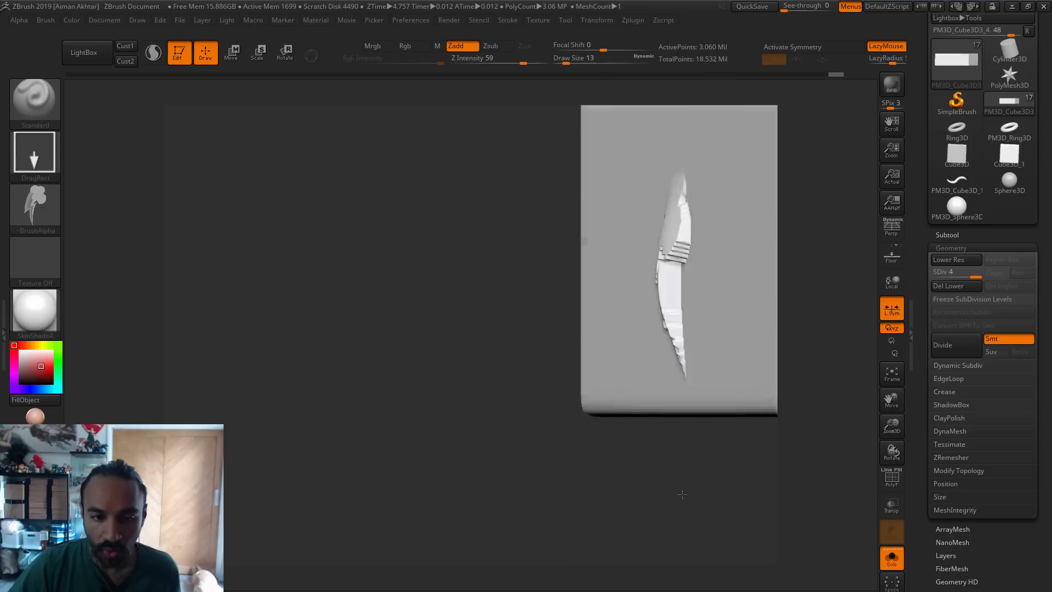
{"action": "right_click_drag", "start_coordinate": [708, 397], "coordinate": [616, 132]}
{"action": "key", "text": "ctrl+z"}
Try an emblem stamp on the panel with a focal shift of -44 and check its relief from the side
{"action": "left_click", "coordinate": [586, 48]}
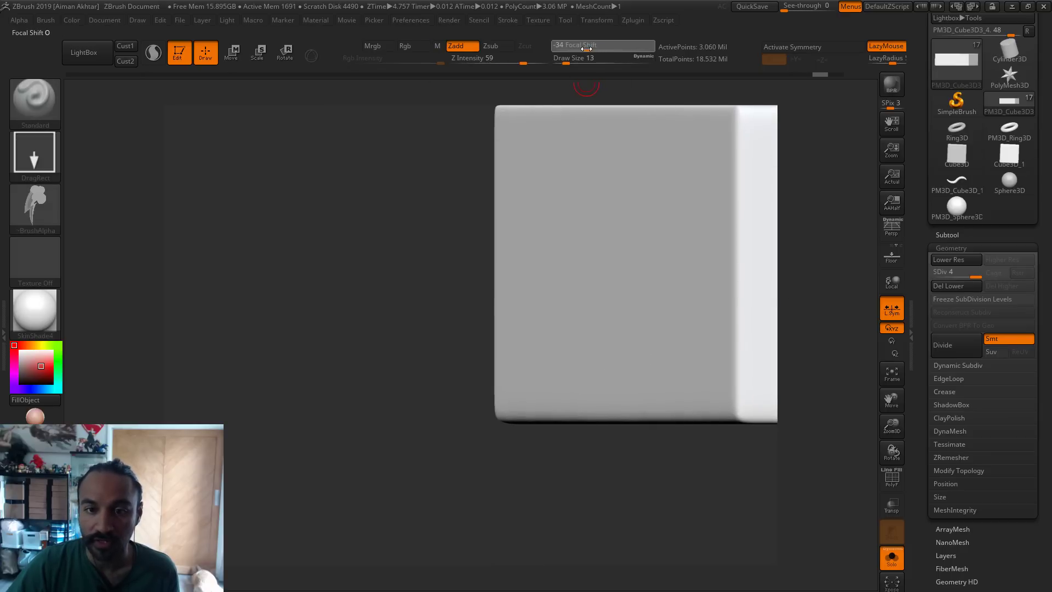
{"action": "left_click_drag", "start_coordinate": [582, 47], "coordinate": [580, 47]}
{"action": "right_click_drag", "start_coordinate": [692, 530], "coordinate": [564, 502]}
{"action": "left_click_drag", "start_coordinate": [425, 375], "coordinate": [398, 329]}
{"action": "mouse_move", "coordinate": [471, 499]}
{"action": "right_mouse_down"}
{"action": "mouse_move", "coordinate": [333, 539]}
{"action": "mouse_move", "coordinate": [630, 511]}
{"action": "mouse_move", "coordinate": [469, 474]}
{"action": "right_mouse_up"}
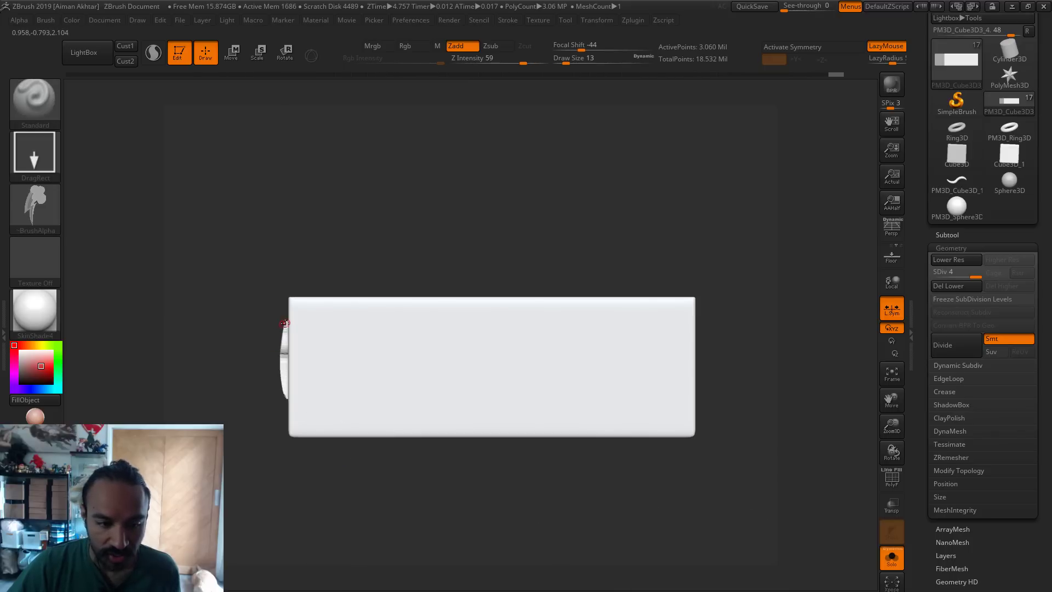
{"action": "mouse_move", "coordinate": [517, 110]}
{"action": "right_mouse_down", "text": "shift"}
{"action": "mouse_move", "coordinate": [548, 99]}
{"action": "mouse_move", "coordinate": [547, 181]}
{"action": "mouse_move", "coordinate": [614, 394]}
{"action": "mouse_move", "coordinate": [688, 528]}
{"action": "mouse_move", "coordinate": [529, 522]}
{"action": "mouse_move", "coordinate": [506, 359]}
{"action": "right_mouse_up", "text": "shift"}
Try a small emblem stamp with a focal shift of -100, inspect its relief and undo it
{"action": "key", "text": "o"}
{"action": "left_click_drag", "start_coordinate": [509, 383], "coordinate": [469, 331]}
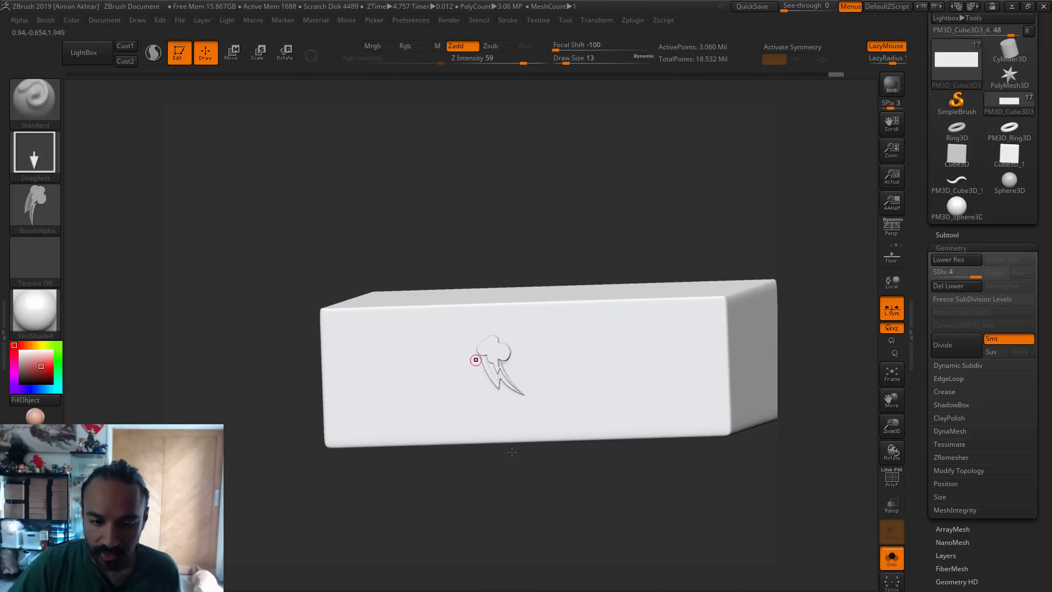
{"action": "mouse_move", "coordinate": [476, 360]}
{"action": "right_mouse_down"}
{"action": "mouse_move", "coordinate": [394, 458]}
{"action": "mouse_move", "coordinate": [567, 310]}
{"action": "right_mouse_up"}
{"action": "right_click_drag", "start_coordinate": [555, 382], "coordinate": [866, 486]}
{"action": "left_click", "coordinate": [892, 373]}
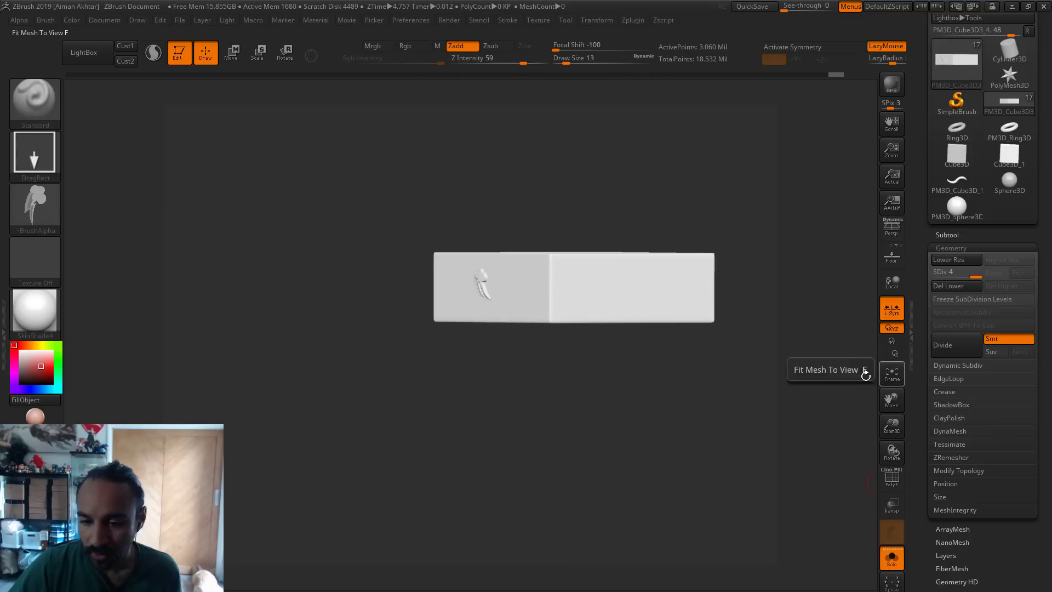
{"action": "right_click_drag", "start_coordinate": [865, 369], "coordinate": [415, 309]}
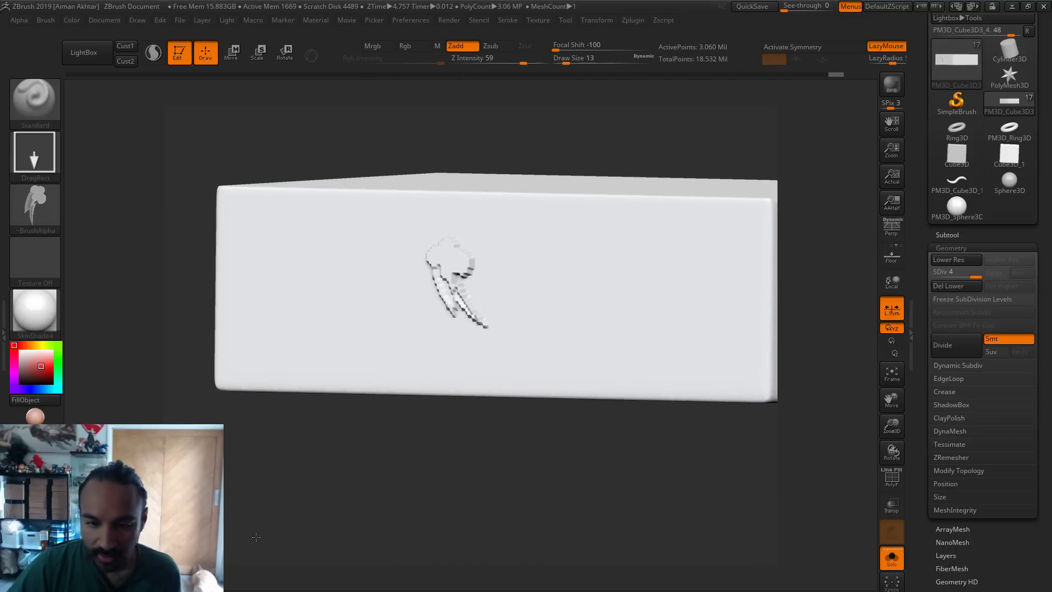
{"action": "key", "text": "ctrl+z"}
Set the brush's focal shift to -76, test the emblem stamp on the panel and undo it
{"action": "left_click_drag", "start_coordinate": [566, 51], "coordinate": [565, 51]}
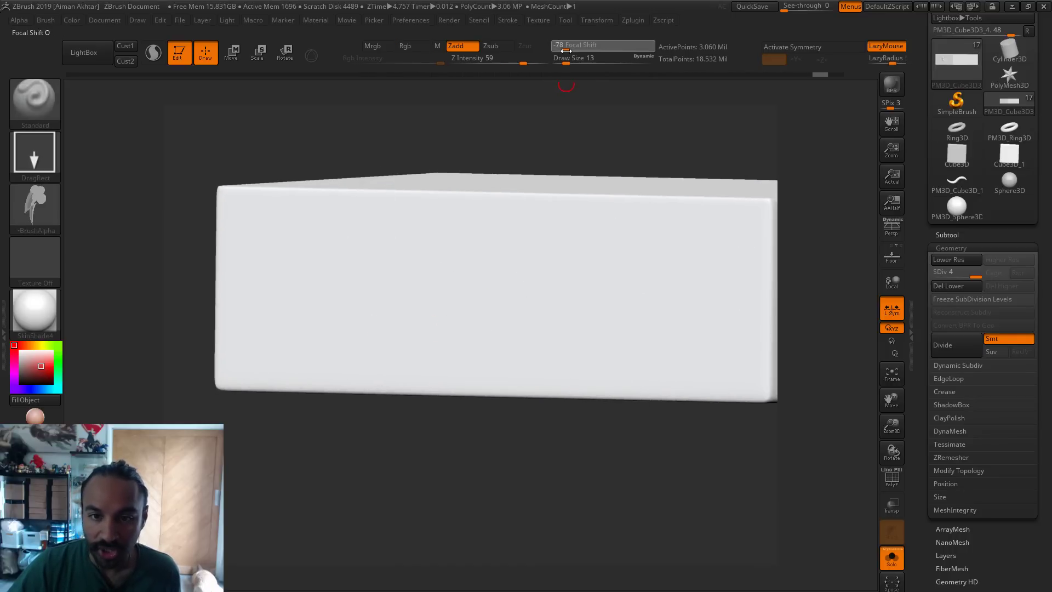
{"action": "left_click_drag", "start_coordinate": [481, 274], "coordinate": [422, 237]}
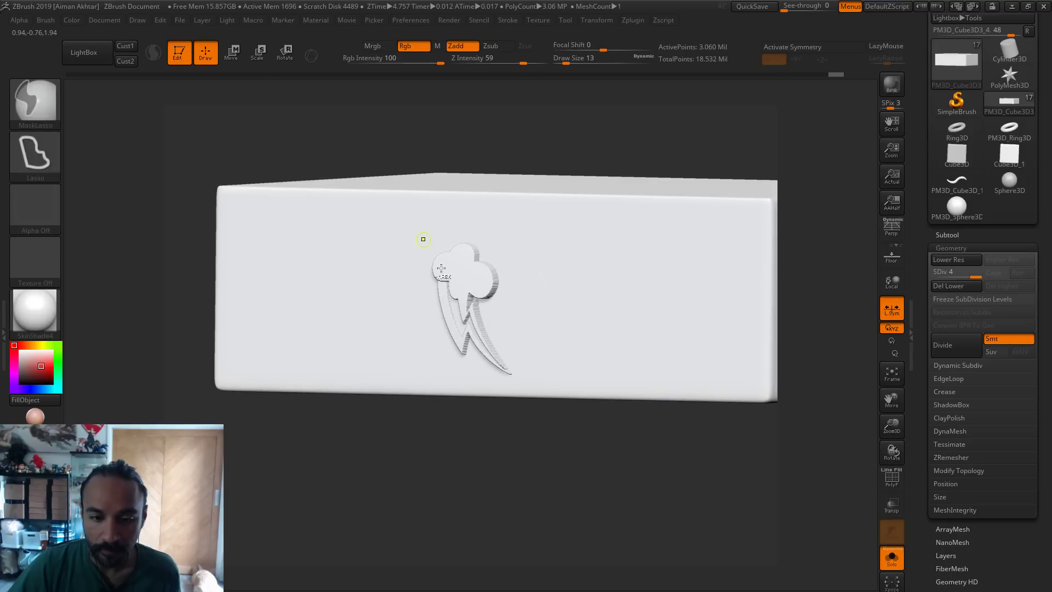
{"action": "key", "text": "ctrl+z"}
Try stamping the emblem again in front view, undo it and bring back the rest of the cart
{"action": "left_click_drag", "start_coordinate": [463, 284], "coordinate": [397, 215]}
{"action": "left_click_drag", "start_coordinate": [483, 436], "coordinate": [569, 494]}
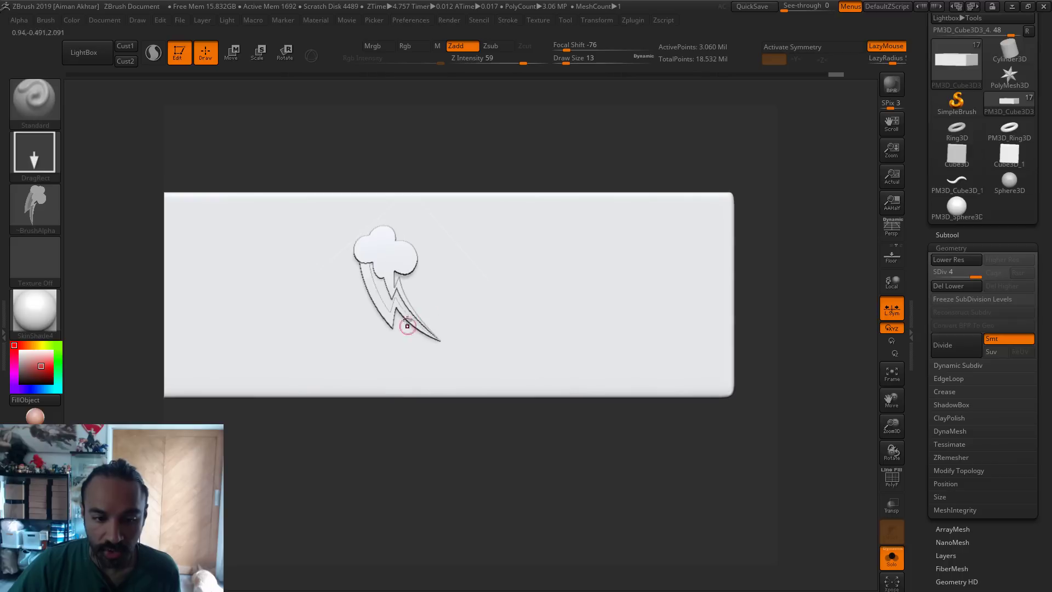
{"action": "left_click_drag", "start_coordinate": [460, 479], "coordinate": [686, 449], "text": "alt"}
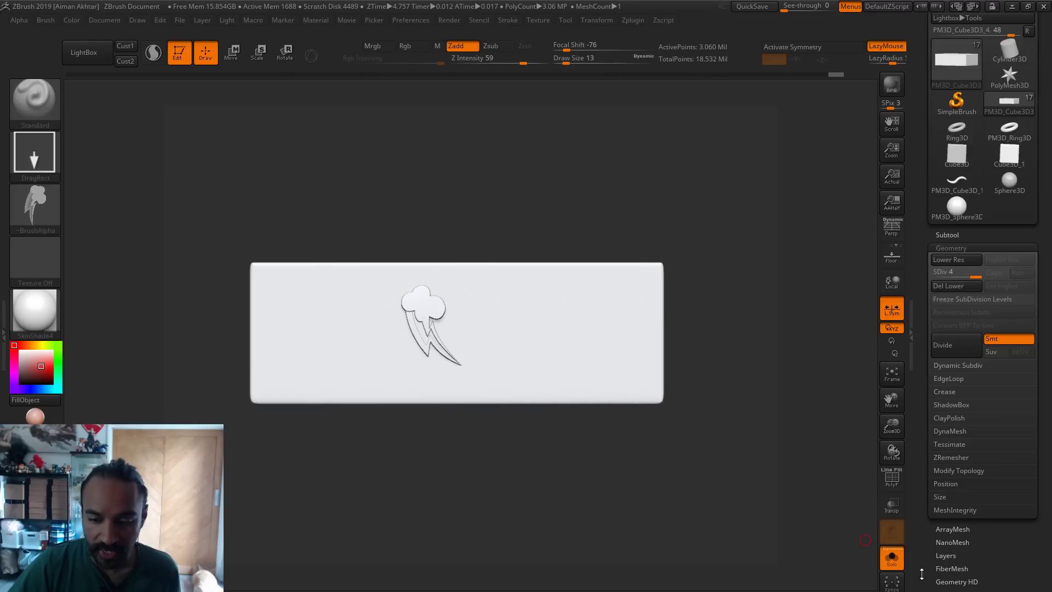
{"action": "left_click", "coordinate": [891, 558]}
{"action": "key", "text": "ctrl"}
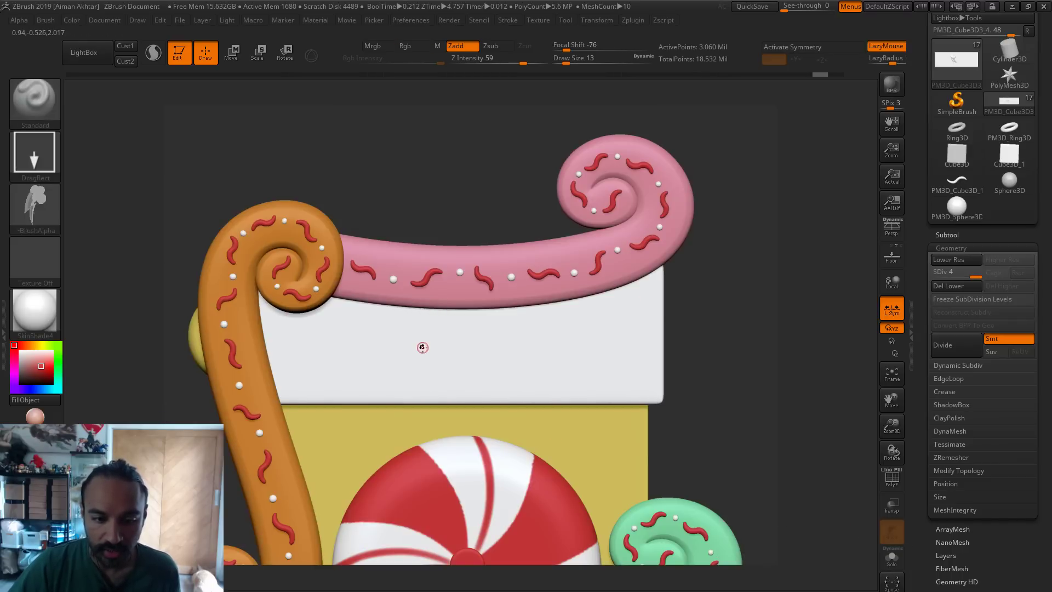
Stamp the rainbowdash_mark emblem as a raised relief on the middle of the white side panel
{"action": "key", "text": "ctrl"}
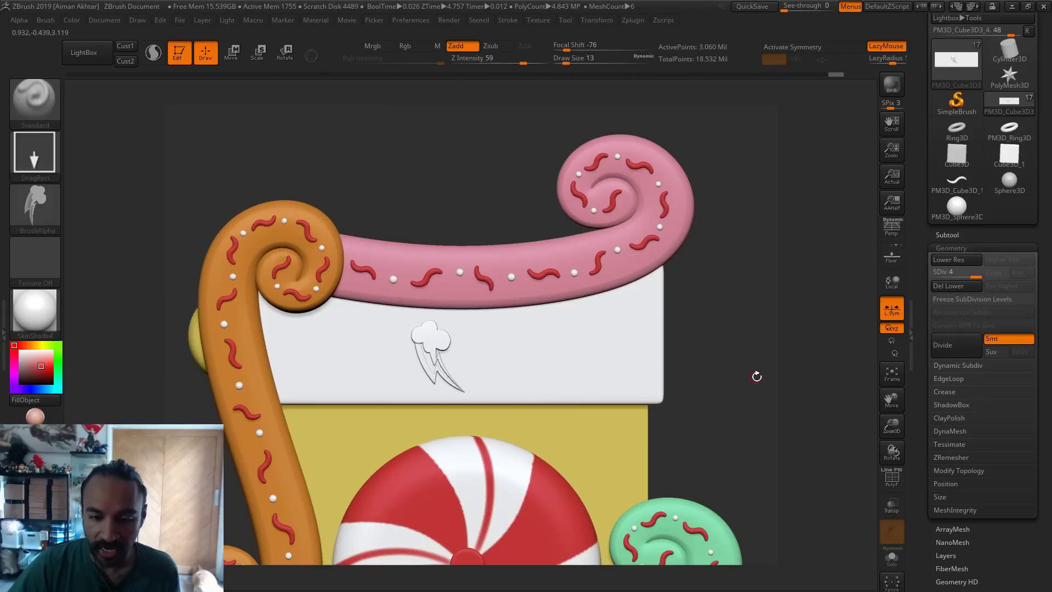
{"action": "left_click_drag", "start_coordinate": [757, 376], "coordinate": [786, 299], "text": "alt"}
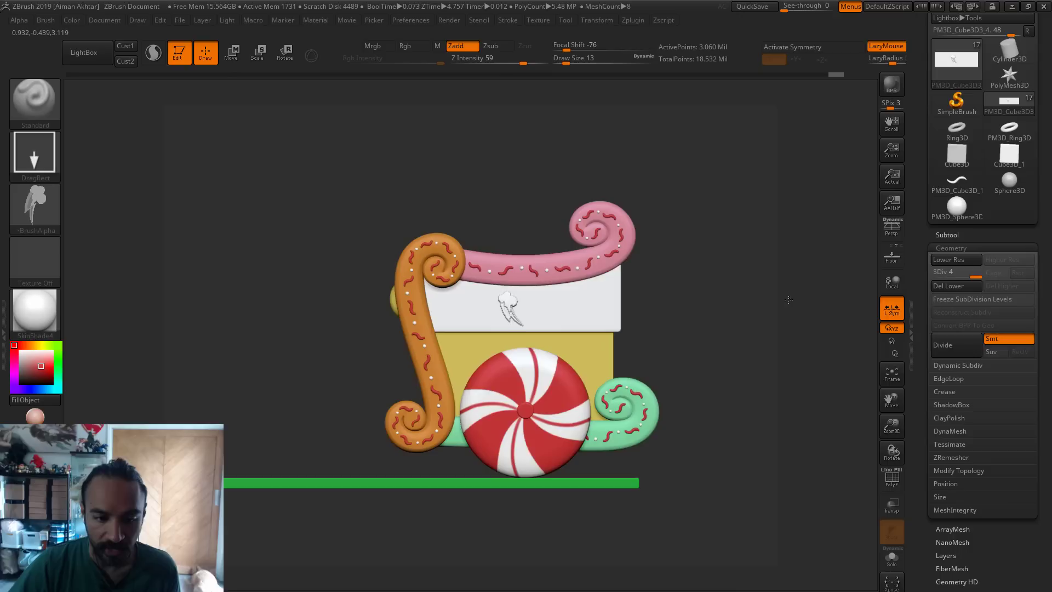
Import the pinkiepie_mark image as a texture and make an alpha from it
{"action": "left_click", "coordinate": [533, 21]}
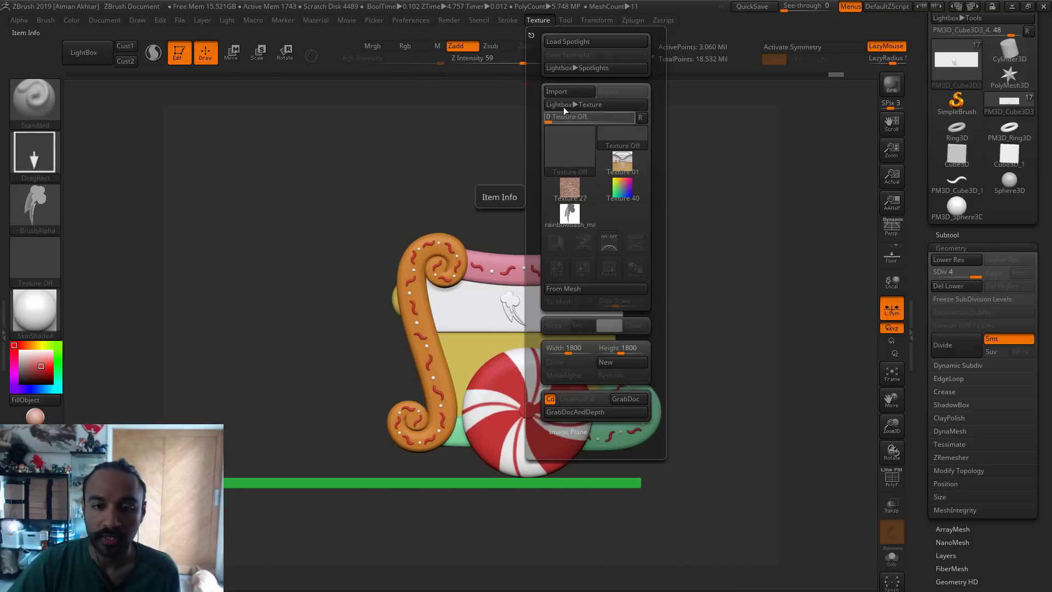
{"action": "left_click", "coordinate": [561, 94]}
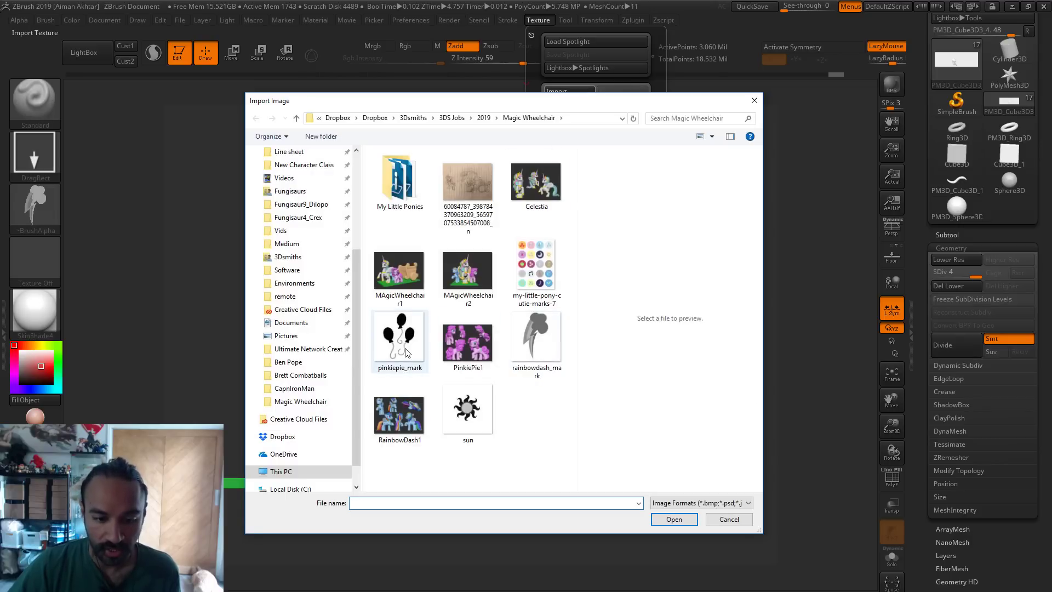
{"action": "left_click", "coordinate": [398, 337]}
{"action": "left_click", "coordinate": [679, 517]}
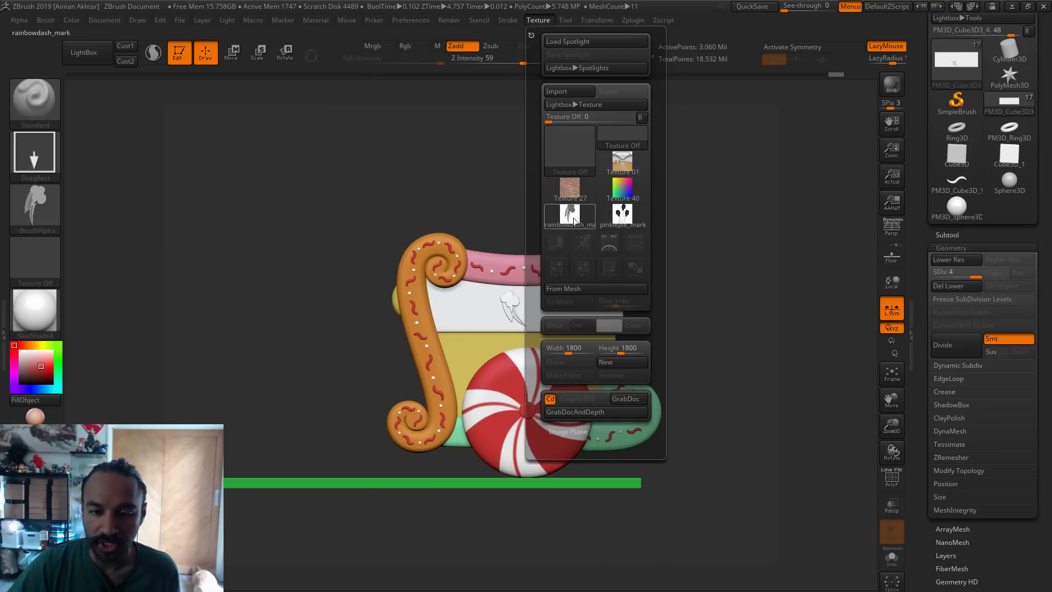
{"action": "left_click", "coordinate": [622, 214]}
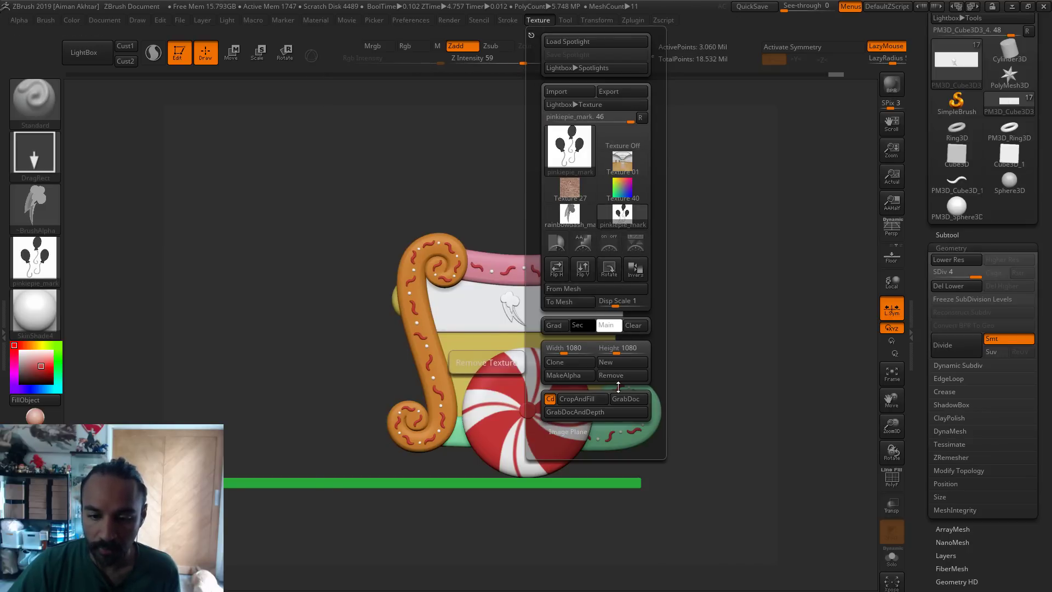
{"action": "left_click", "coordinate": [570, 375]}
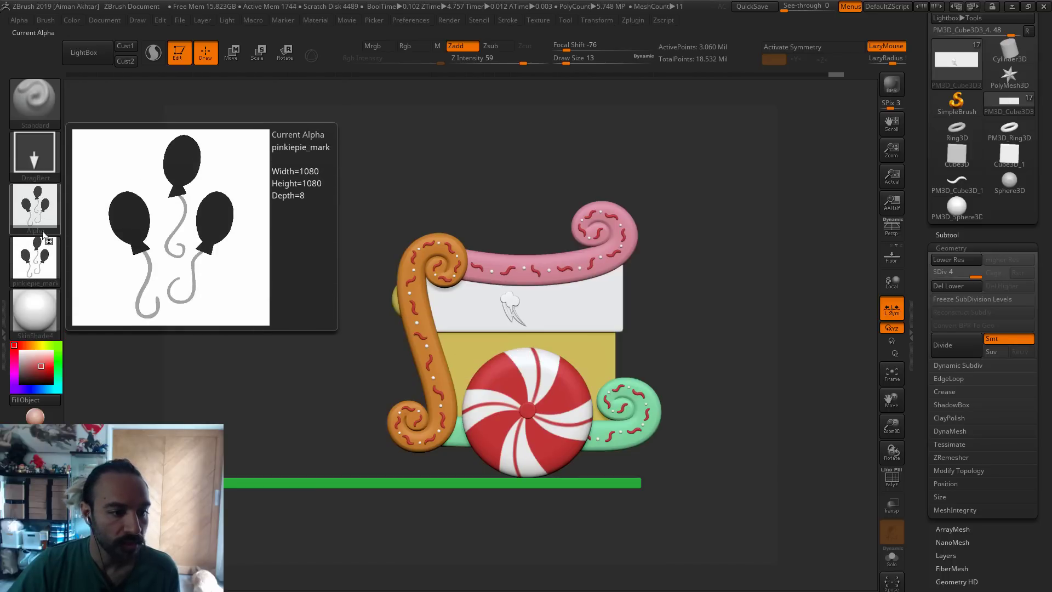
Turn the texture off, invert the balloon alpha and stamp it on the white panel between the orange scroll and the cloud emblem
{"action": "left_click", "coordinate": [48, 250]}
{"action": "left_click", "coordinate": [103, 273]}
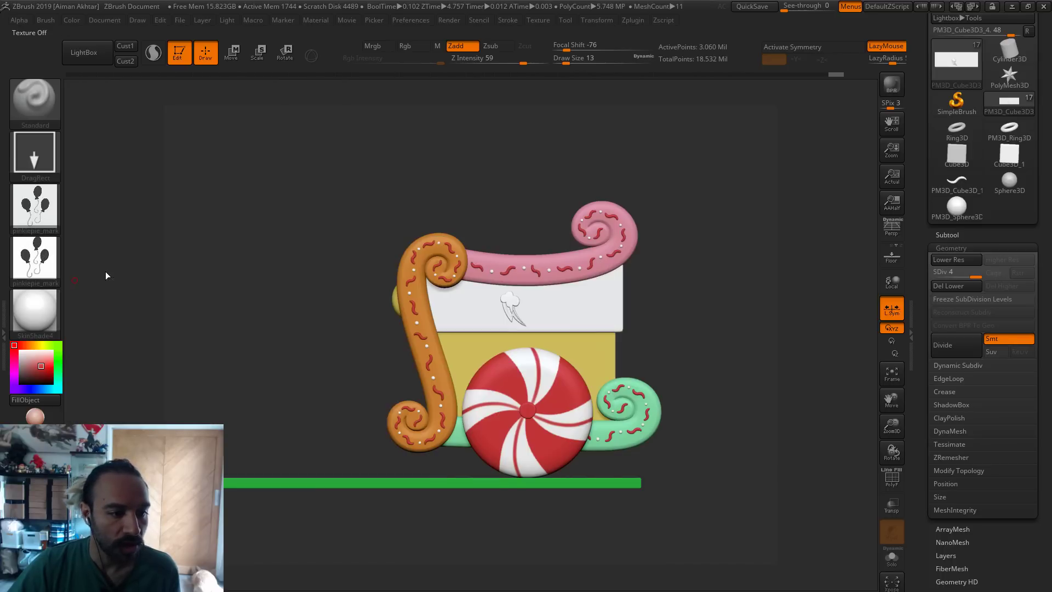
{"action": "left_click", "coordinate": [22, 20]}
{"action": "left_click", "coordinate": [119, 219]}
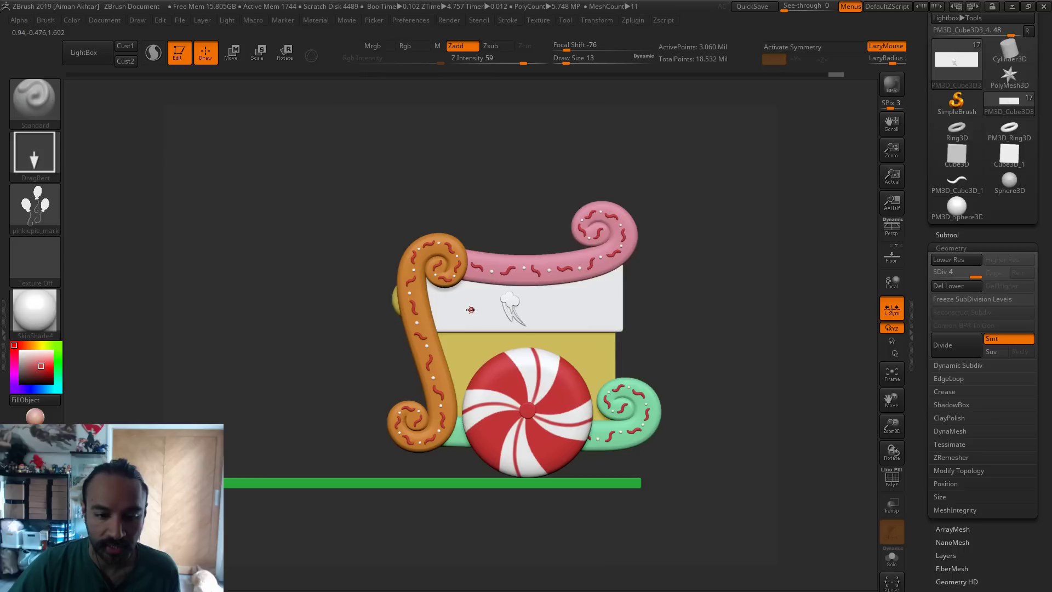
{"action": "mouse_move", "coordinate": [470, 300]}
{"action": "left_mouse_down"}
{"action": "mouse_move", "coordinate": [458, 284]}
{"action": "mouse_move", "coordinate": [459, 298]}
{"action": "mouse_move", "coordinate": [462, 280]}
{"action": "left_mouse_up"}
{"action": "key", "text": "ctrl+z"}
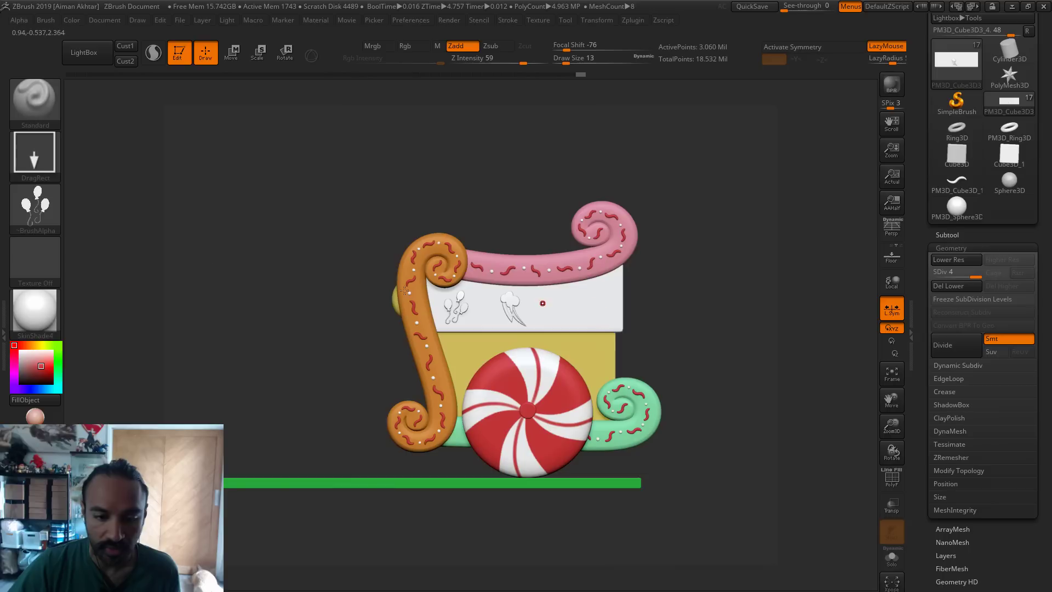
Import the sun image as a texture for the third emblem
{"action": "left_click", "coordinate": [597, 20]}
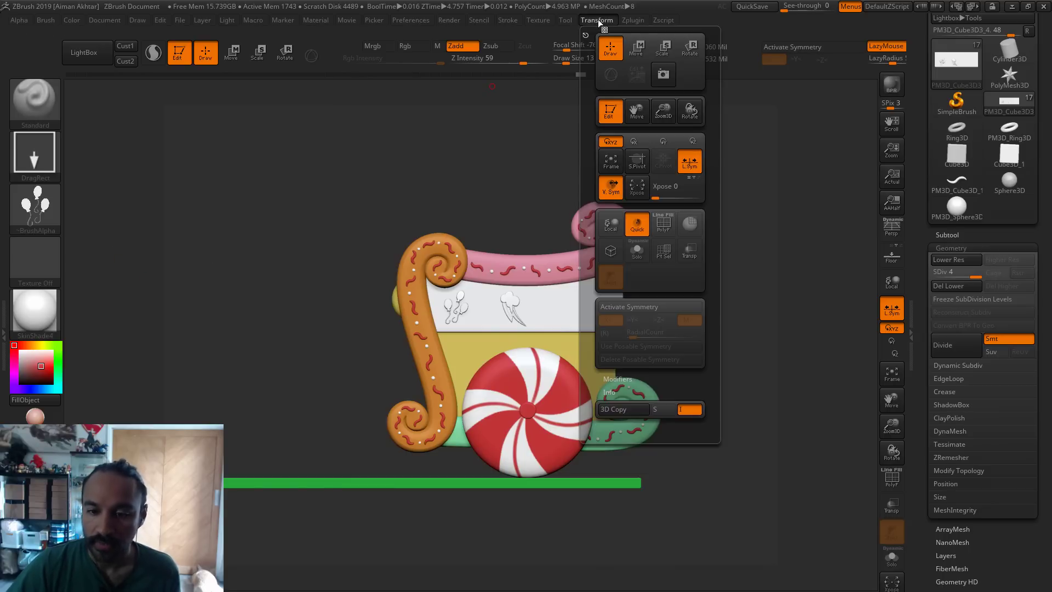
{"action": "mouse_move", "coordinate": [549, 20]}
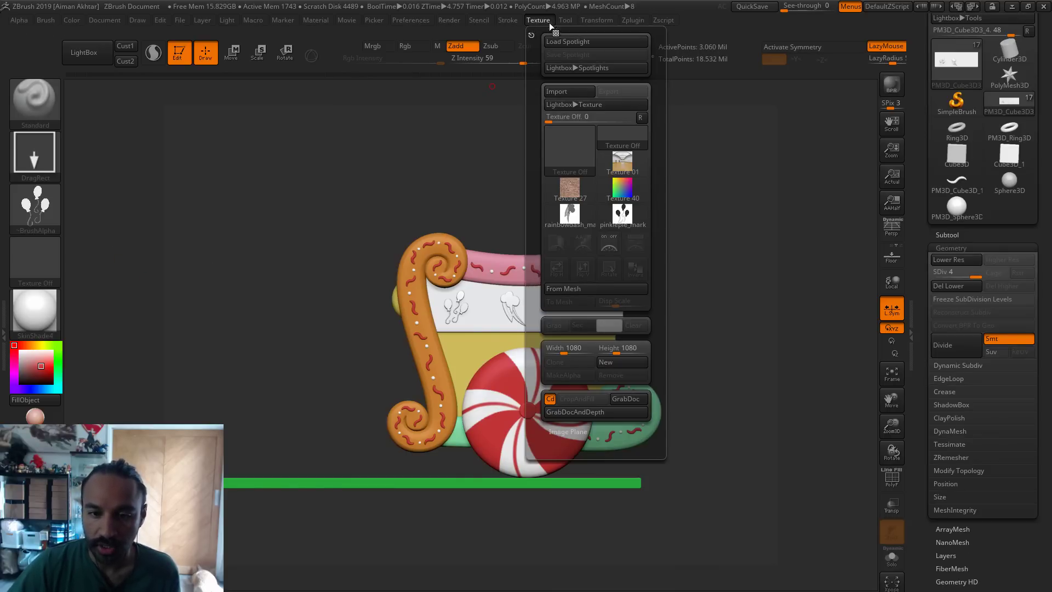
{"action": "left_click", "coordinate": [568, 92]}
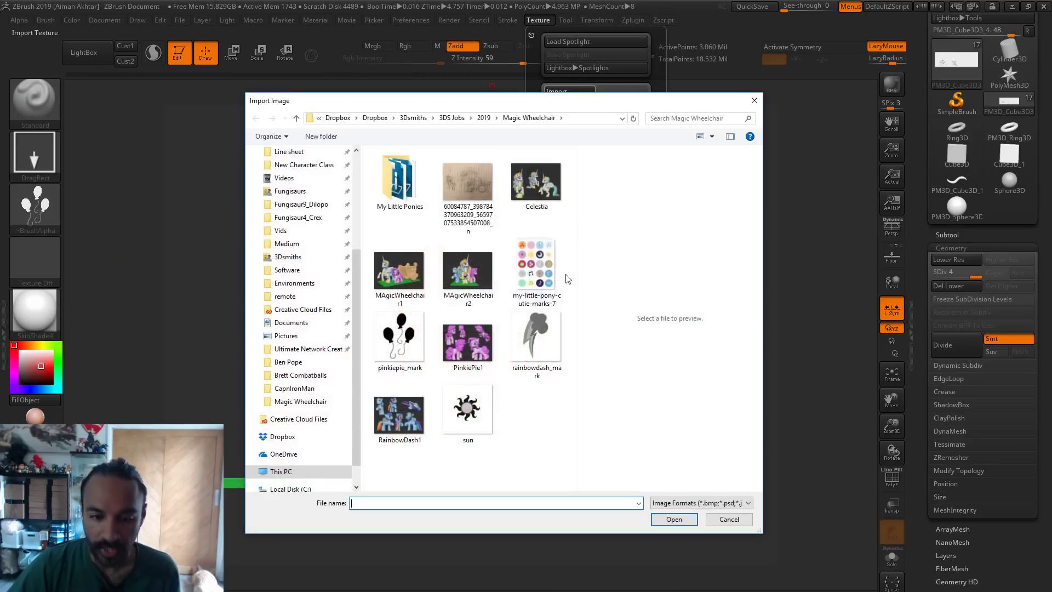
{"action": "left_click", "coordinate": [467, 408]}
{"action": "left_click", "coordinate": [674, 519]}
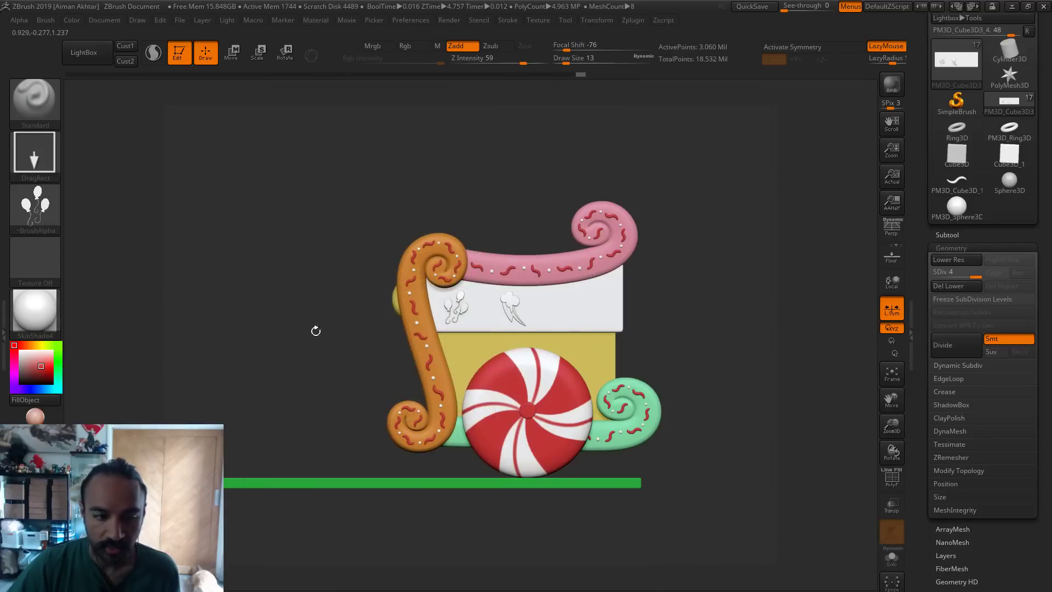
{"action": "left_click", "coordinate": [35, 208]}
{"action": "mouse_move", "coordinate": [437, 400]}
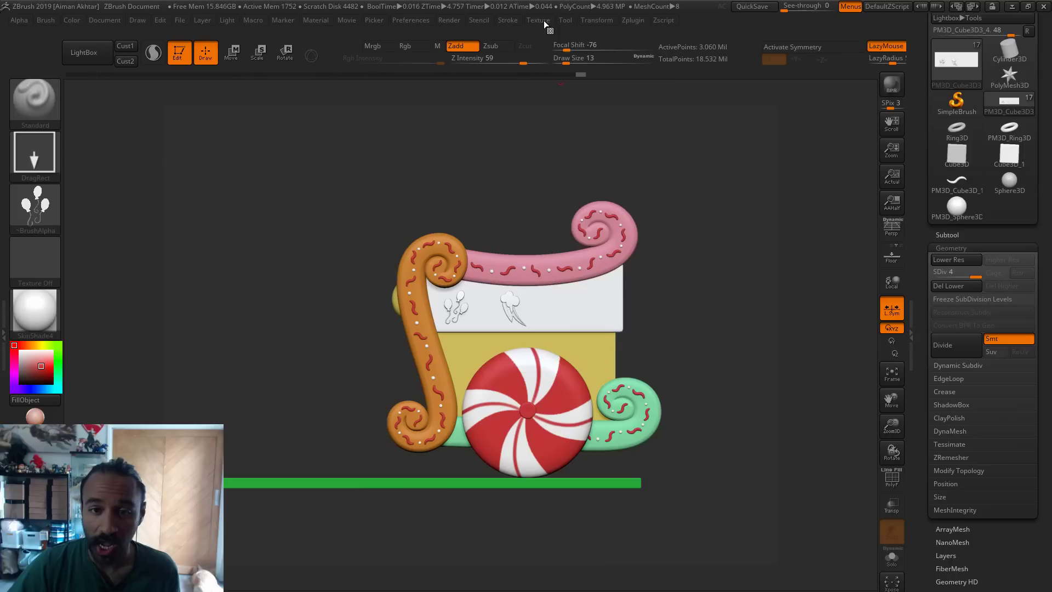
Make an alpha from the sun texture, turn the texture off and invert the alpha
{"action": "left_click", "coordinate": [544, 21]}
{"action": "left_click", "coordinate": [569, 241]}
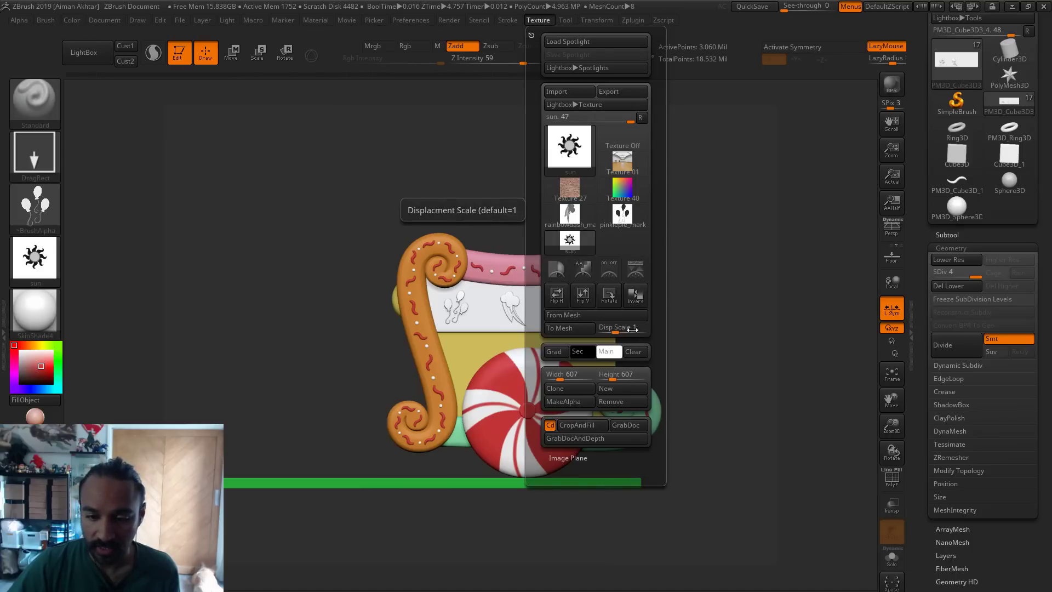
{"action": "left_click", "coordinate": [591, 403]}
{"action": "left_click", "coordinate": [34, 258]}
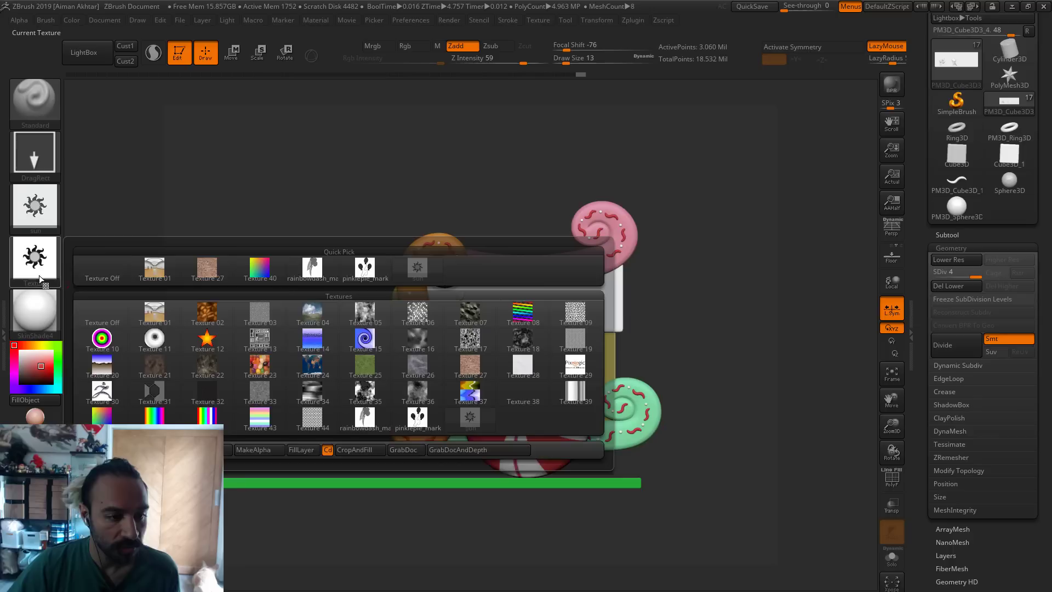
{"action": "left_click", "coordinate": [92, 257]}
{"action": "left_click", "coordinate": [10, 21]}
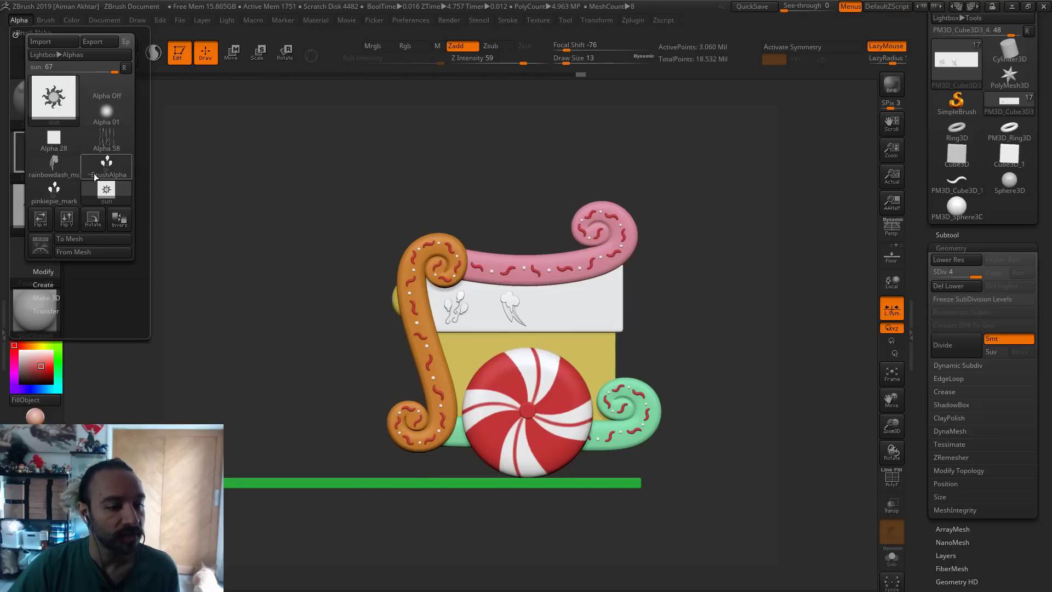
{"action": "left_click", "coordinate": [120, 219]}
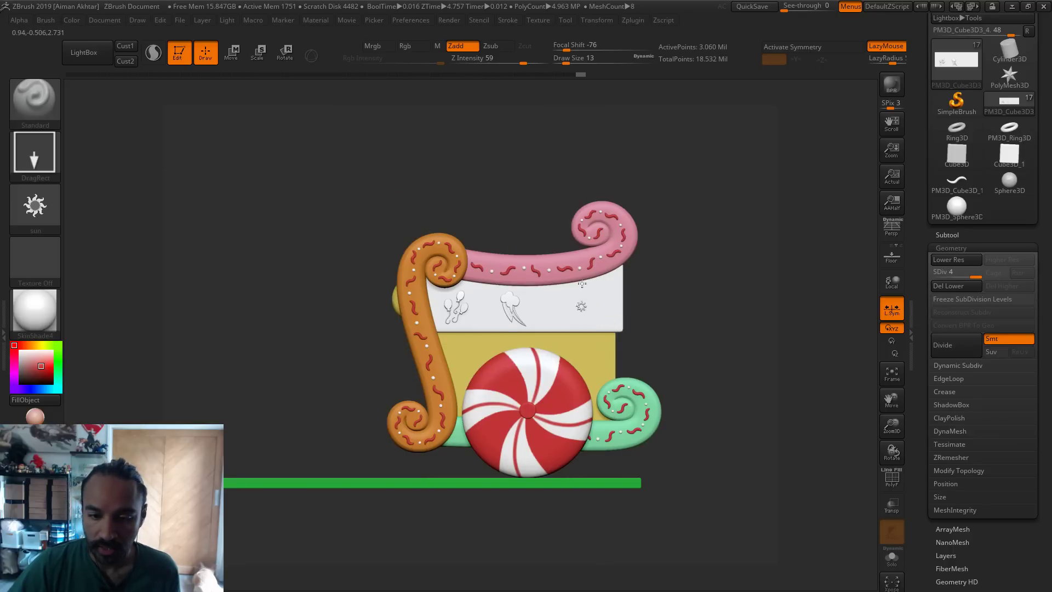
Try stamping the sun emblem near the rear end of the white panel, check its relief from an angle and undo it
{"action": "left_click_drag", "start_coordinate": [582, 284], "coordinate": [584, 263]}
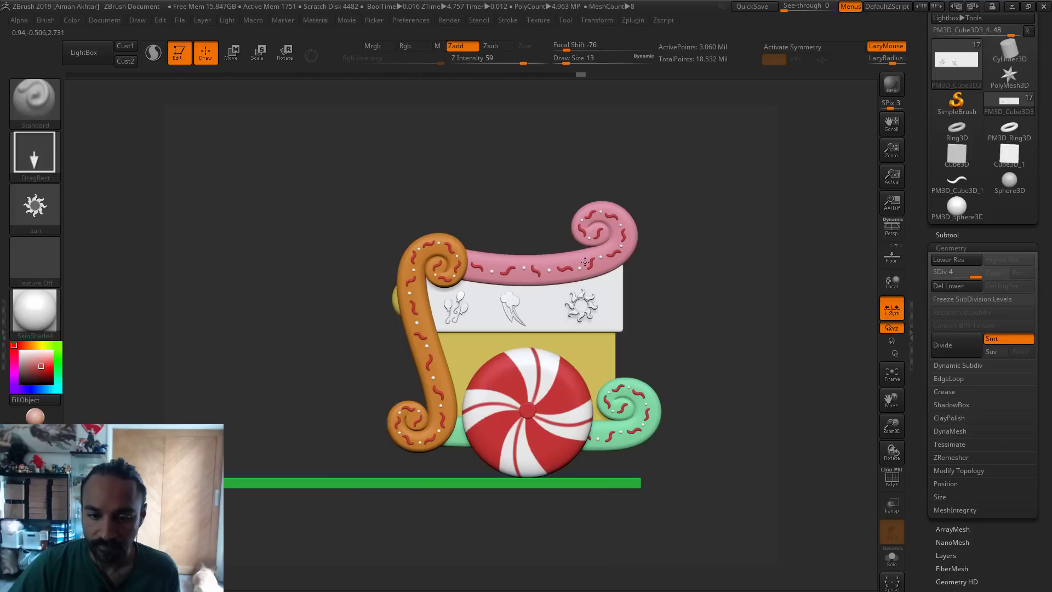
{"action": "left_click_drag", "start_coordinate": [694, 389], "coordinate": [679, 372]}
{"action": "left_click_drag", "start_coordinate": [715, 404], "coordinate": [737, 452], "text": "alt"}
{"action": "key", "text": "ctrl+z"}
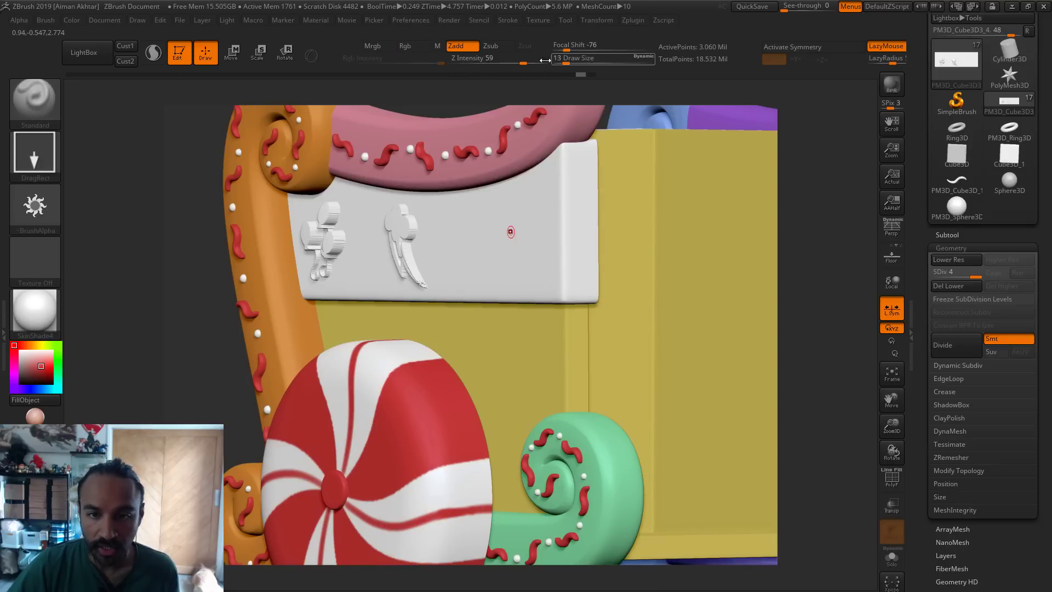
Try the sun stamp with a Z intensity of 25 and undo it
{"action": "left_click", "coordinate": [499, 63]}
{"action": "left_click_drag", "start_coordinate": [501, 242], "coordinate": [503, 161]}
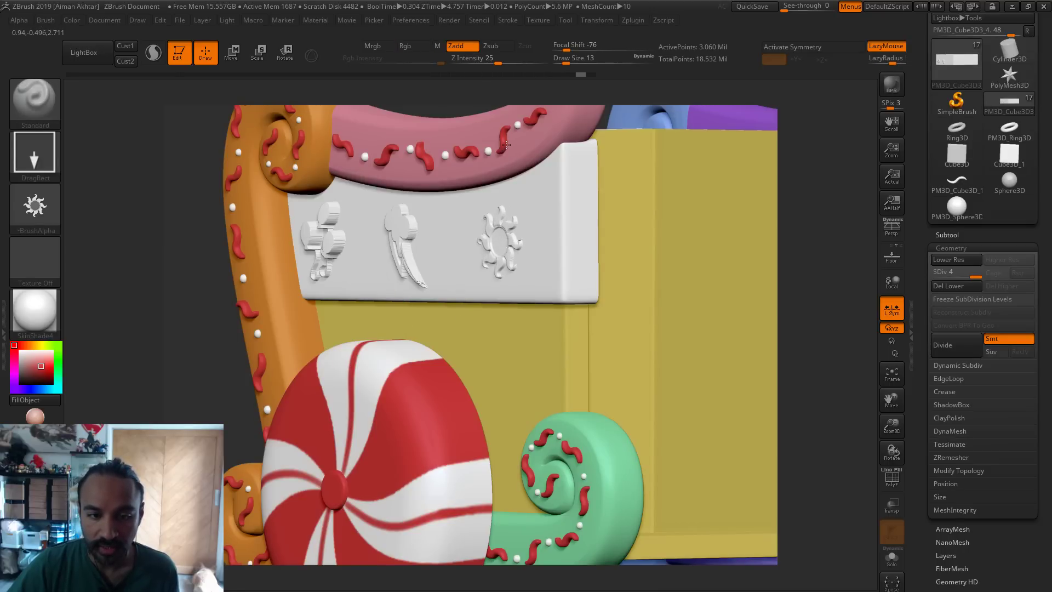
{"action": "key", "text": "ctrl+z"}
Set the brush's Z intensity to 34, test the sun stamp on the panel and undo it
{"action": "left_click", "coordinate": [505, 61]}
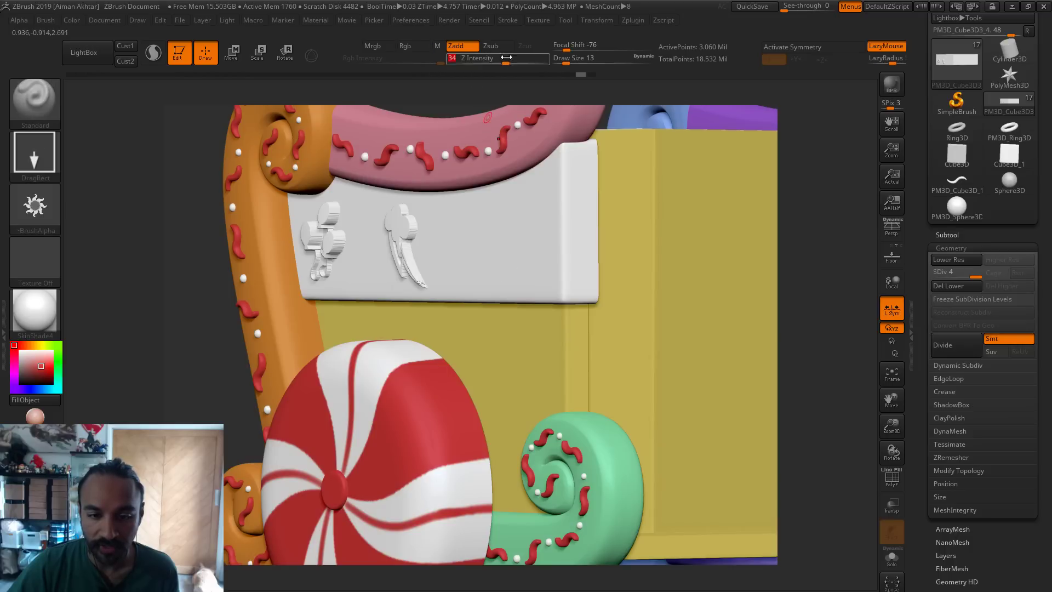
{"action": "left_click_drag", "start_coordinate": [509, 244], "coordinate": [511, 125]}
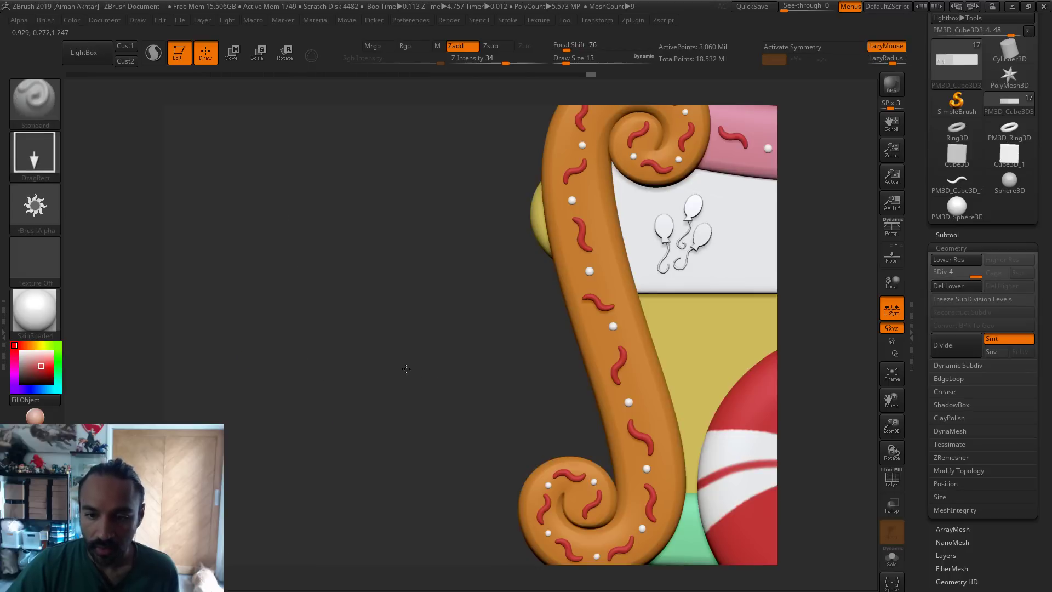
{"action": "key", "text": "f"}
{"action": "left_click_drag", "start_coordinate": [770, 357], "coordinate": [677, 355], "text": "alt"}
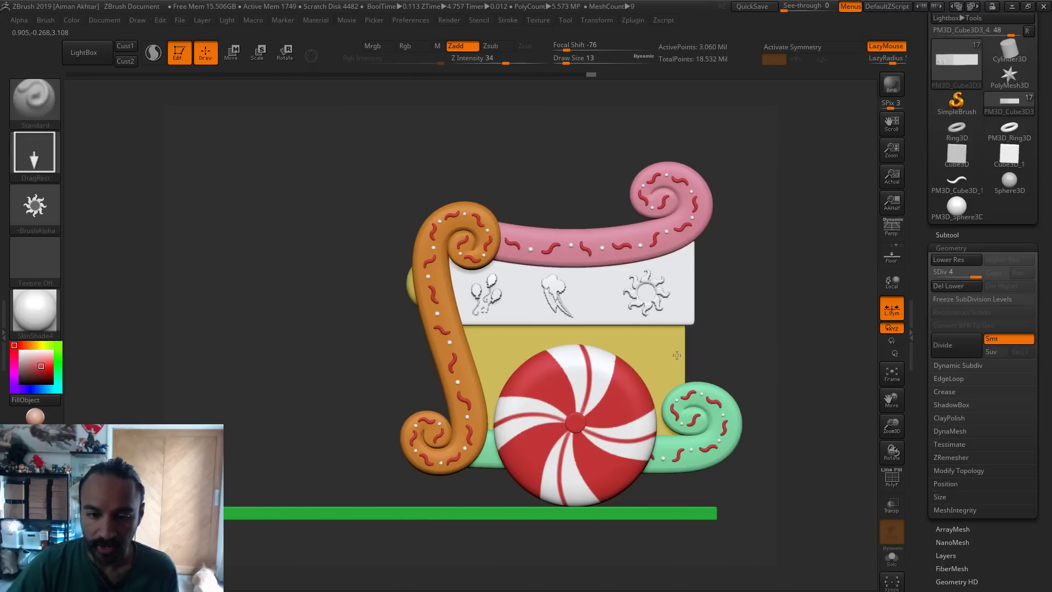
{"action": "key", "text": "ctrl+z"}
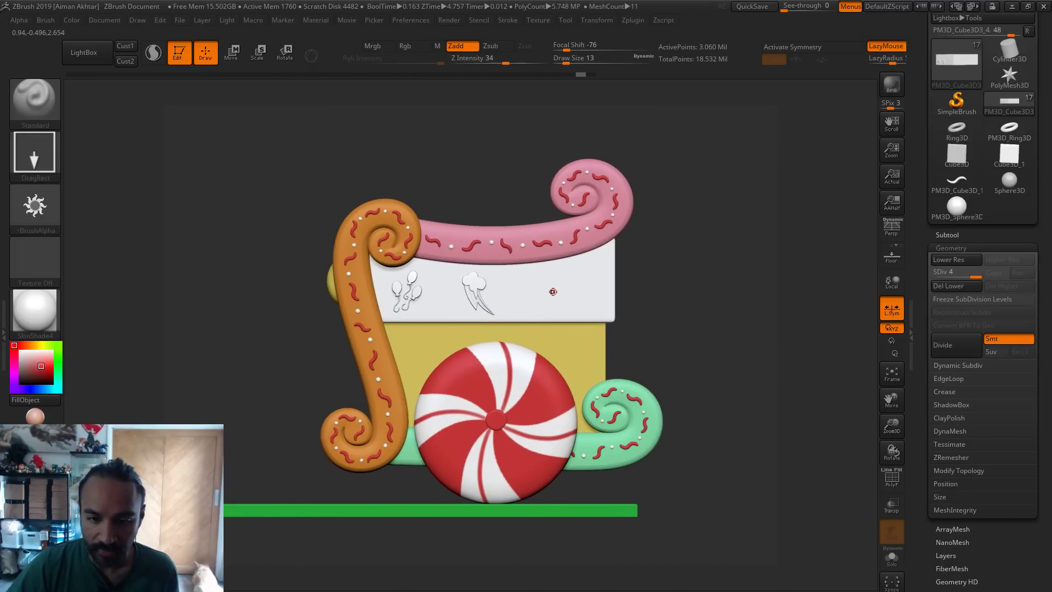
Stamp the sun emblem in side view between the cloud emblem and the white panel's rear edge
{"action": "left_click_drag", "start_coordinate": [552, 293], "coordinate": [563, 308]}
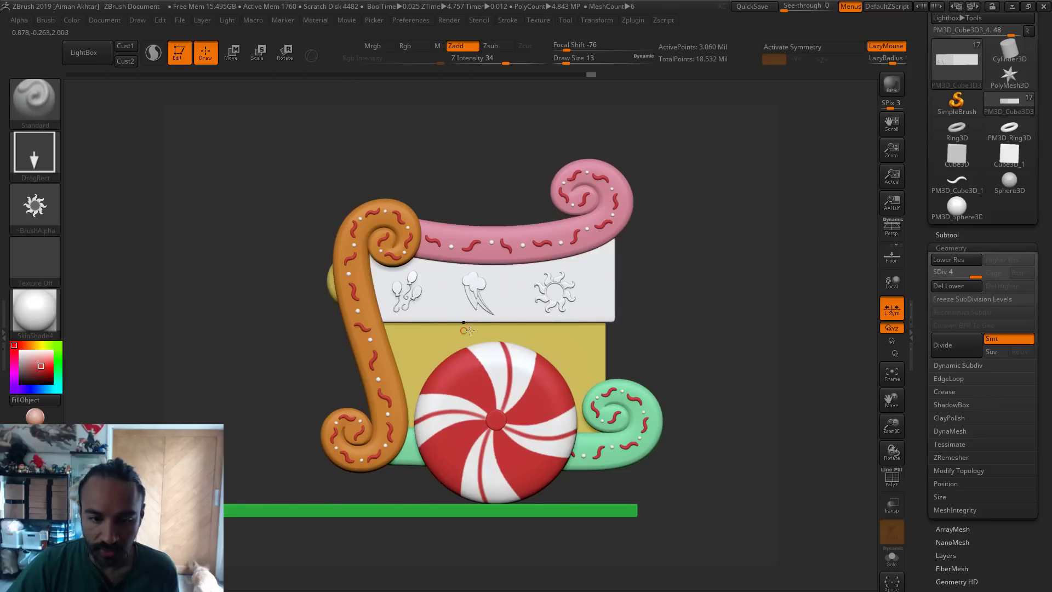
{"action": "left_click_drag", "start_coordinate": [674, 323], "coordinate": [1013, 373]}
{"action": "left_click_drag", "start_coordinate": [858, 386], "coordinate": [268, 385], "text": "alt"}
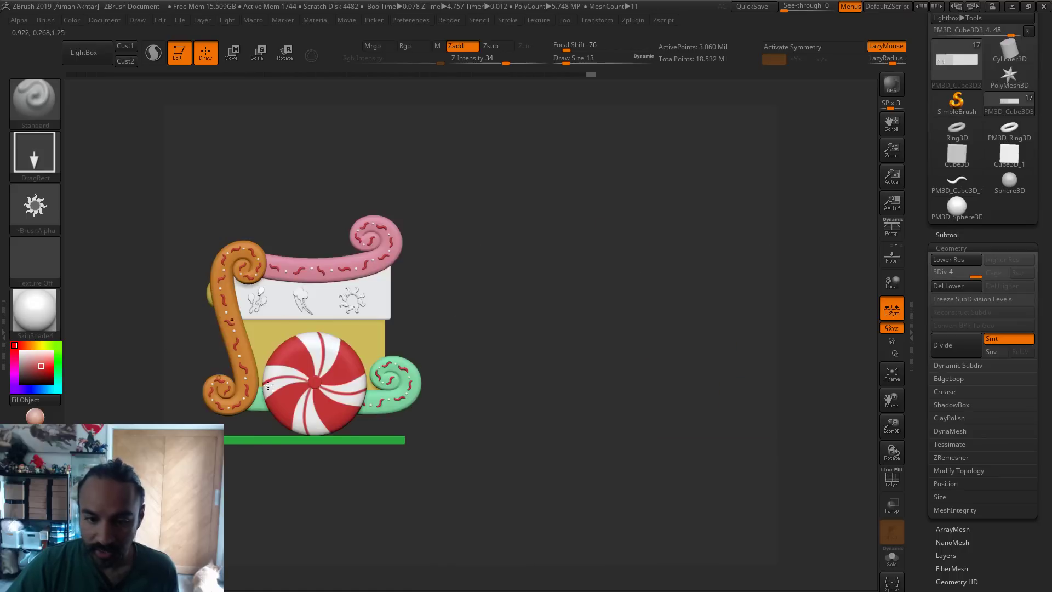
{"action": "left_click_drag", "start_coordinate": [503, 371], "coordinate": [597, 387], "text": "alt"}
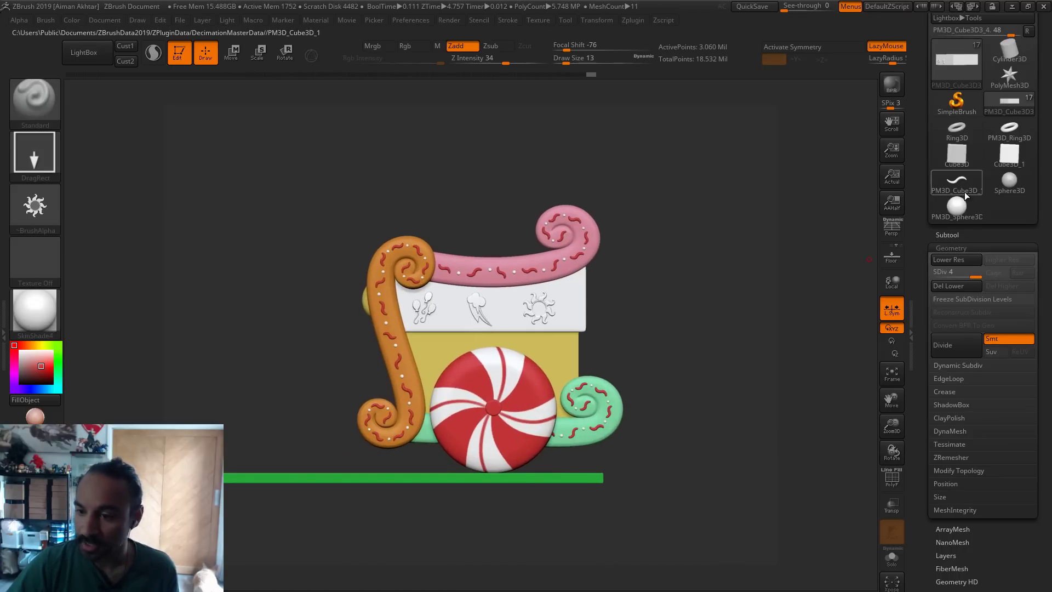
Show the Celestia, Rainbow and MLP_Wheelchair5 subtools again beside the cart
{"action": "left_click", "coordinate": [947, 235]}
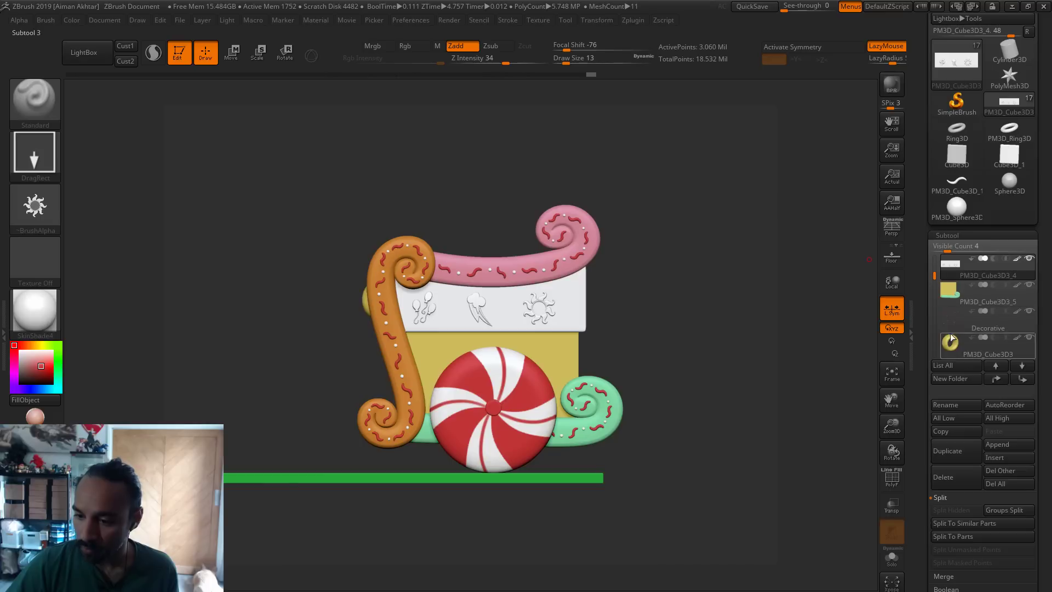
{"action": "mouse_move", "coordinate": [935, 275]}
{"action": "left_mouse_down"}
{"action": "mouse_move", "coordinate": [938, 339]}
{"action": "mouse_move", "coordinate": [937, 256]}
{"action": "left_mouse_up"}
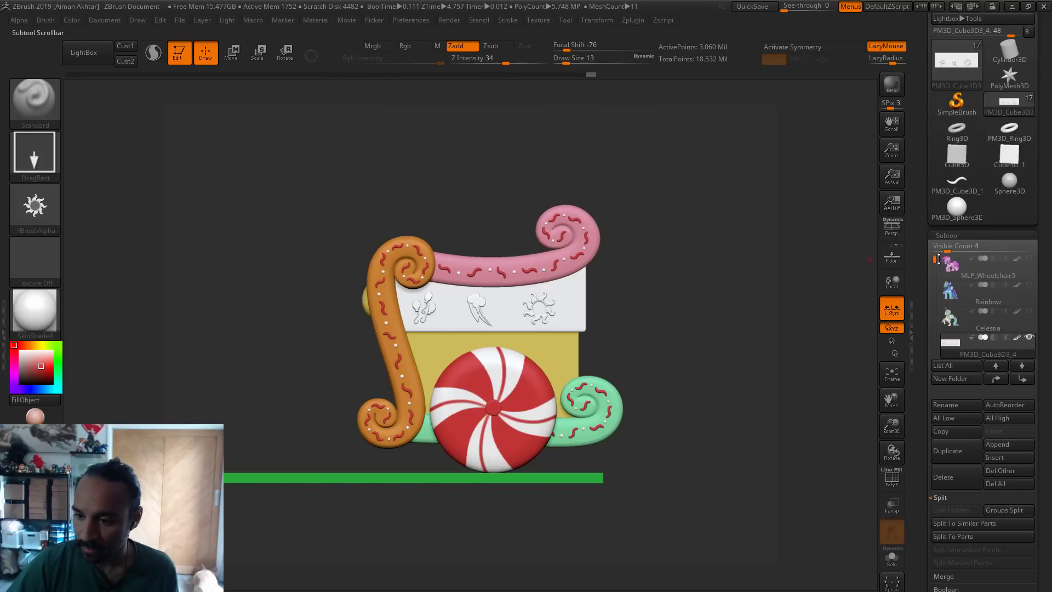
{"action": "left_click", "coordinate": [1032, 312]}
{"action": "left_click", "coordinate": [1031, 285]}
{"action": "left_click", "coordinate": [1030, 258]}
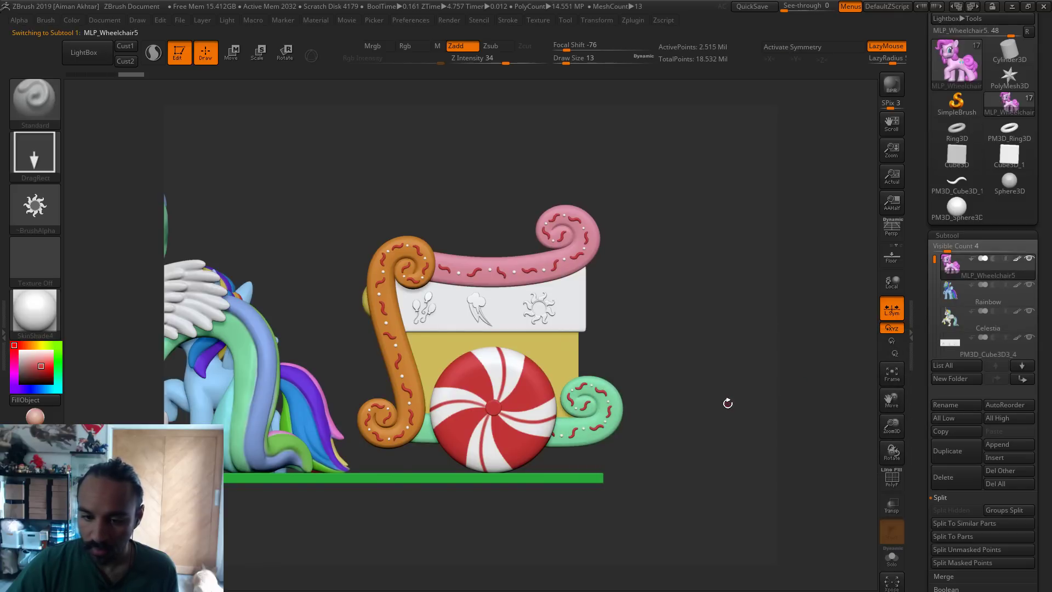
{"action": "left_click_drag", "start_coordinate": [744, 406], "coordinate": [527, 540]}
Select the plain white far wheel under the cart and fill it with red (R 213, G 55, B 55)
{"action": "left_click_drag", "start_coordinate": [392, 449], "coordinate": [510, 477], "text": "alt"}
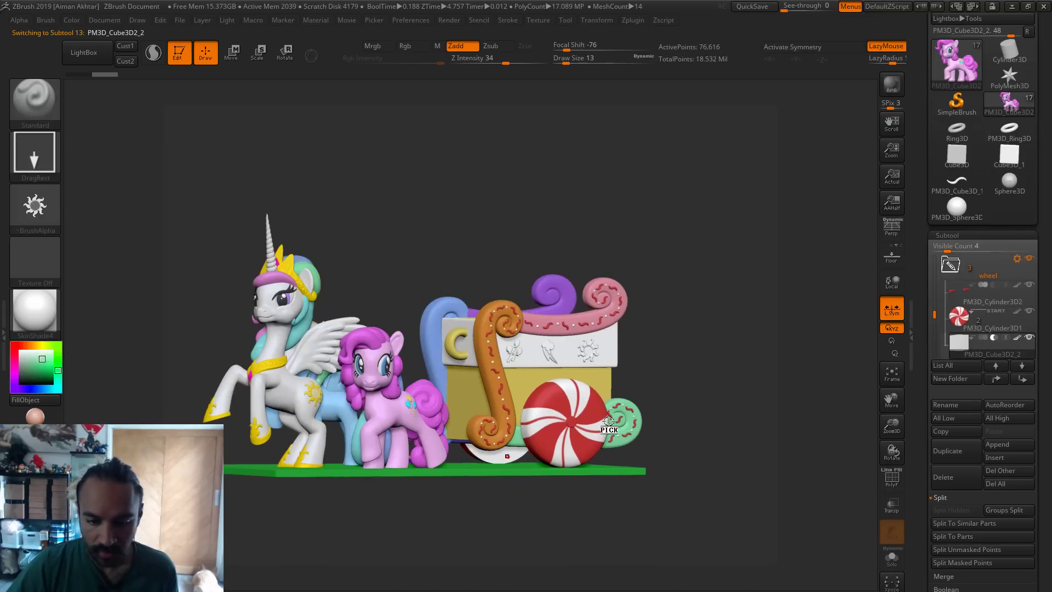
{"action": "left_click", "coordinate": [72, 20]}
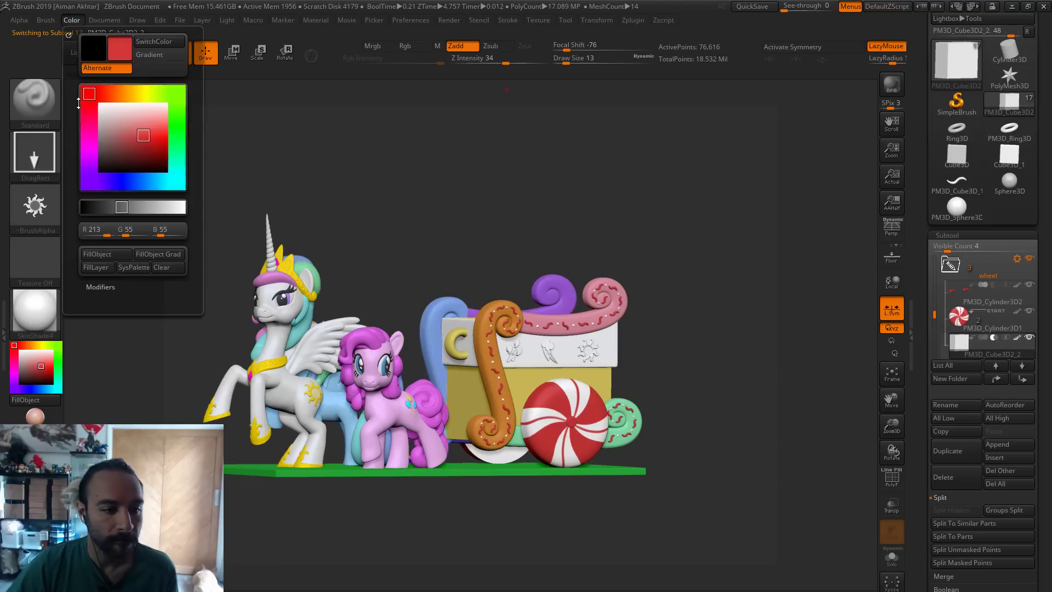
{"action": "left_click", "coordinate": [97, 254]}
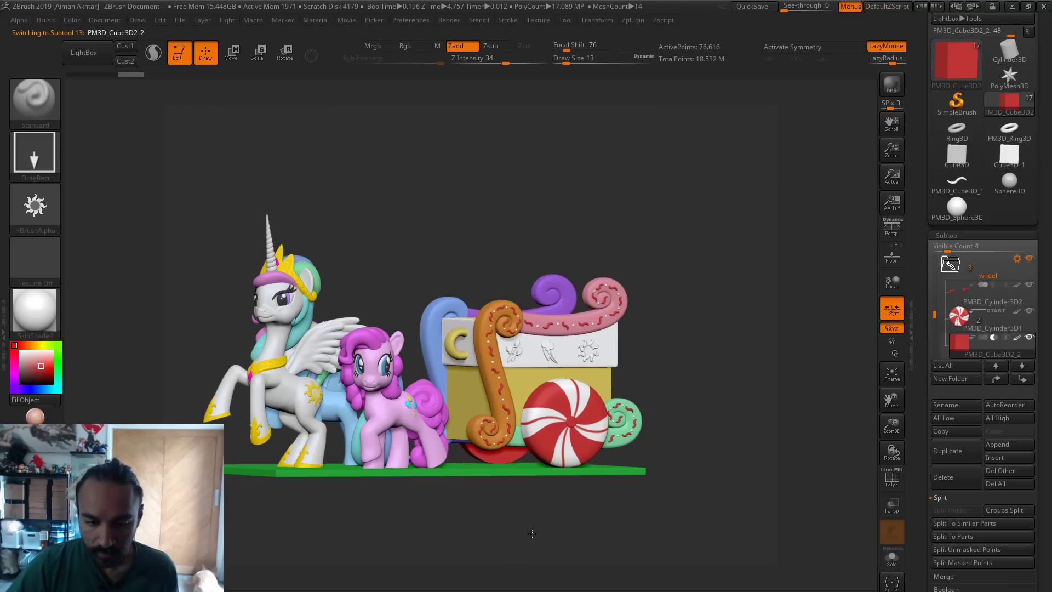
Select the yellow ring at the front of the cart's white side panel and fill it with white
{"action": "right_click_drag", "start_coordinate": [479, 334], "coordinate": [509, 331], "text": "alt"}
{"action": "left_click", "coordinate": [486, 329], "text": "alt"}
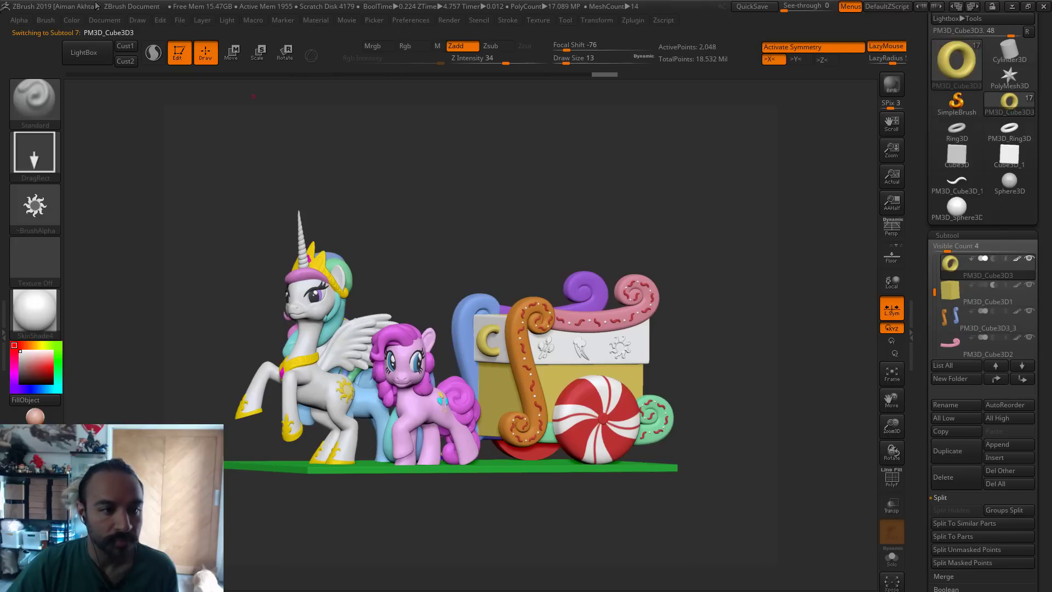
{"action": "left_click", "coordinate": [72, 20]}
{"action": "left_click", "coordinate": [107, 255]}
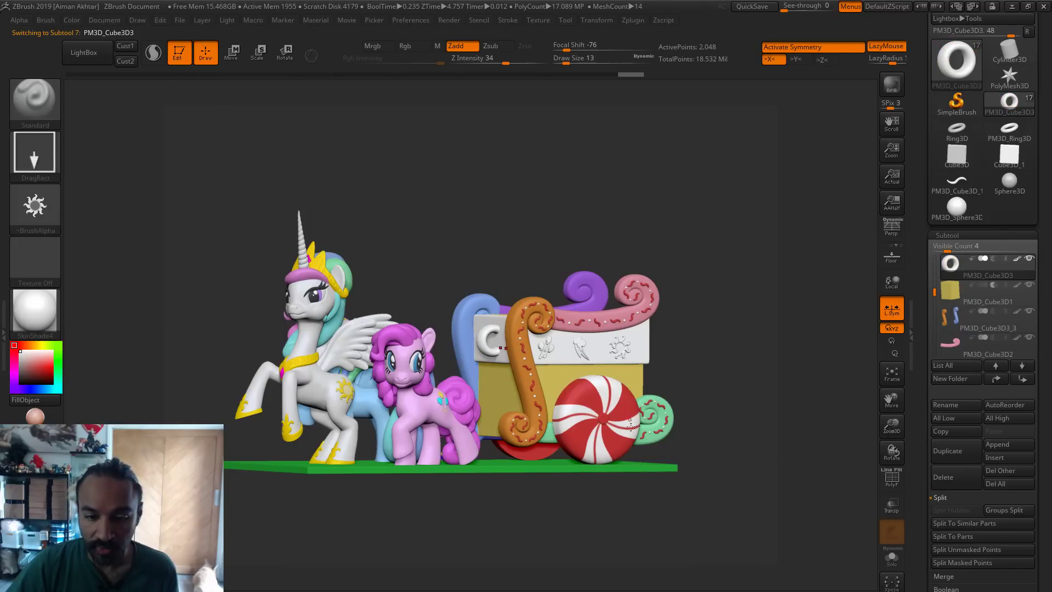
{"action": "left_click_drag", "start_coordinate": [641, 519], "coordinate": [706, 537]}
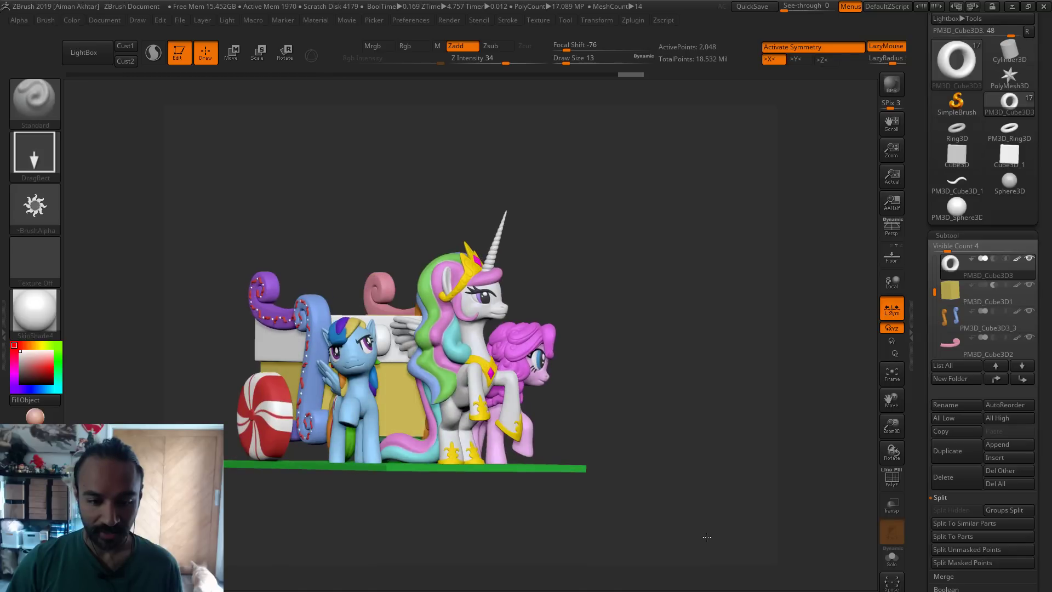
{"action": "left_click_drag", "start_coordinate": [707, 537], "coordinate": [580, 540], "text": "shift"}
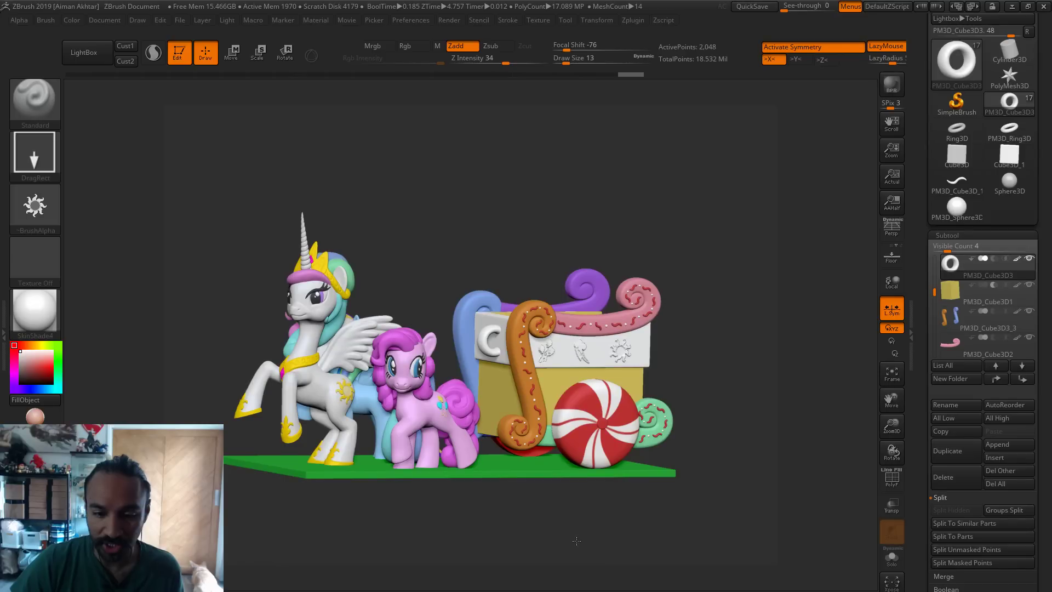
{"action": "mouse_move", "coordinate": [576, 540]}
{"action": "left_mouse_down", "text": "shift"}
{"action": "mouse_move", "coordinate": [584, 535]}
{"action": "mouse_move", "coordinate": [574, 545]}
{"action": "left_mouse_up", "text": "shift"}
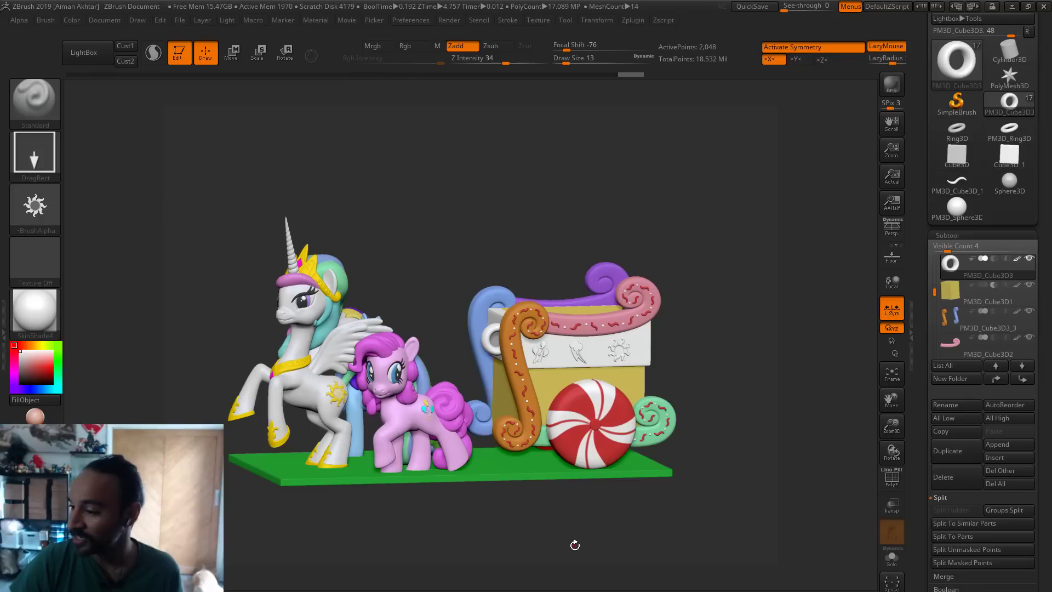
{"action": "left_click_drag", "start_coordinate": [544, 547], "coordinate": [533, 544]}
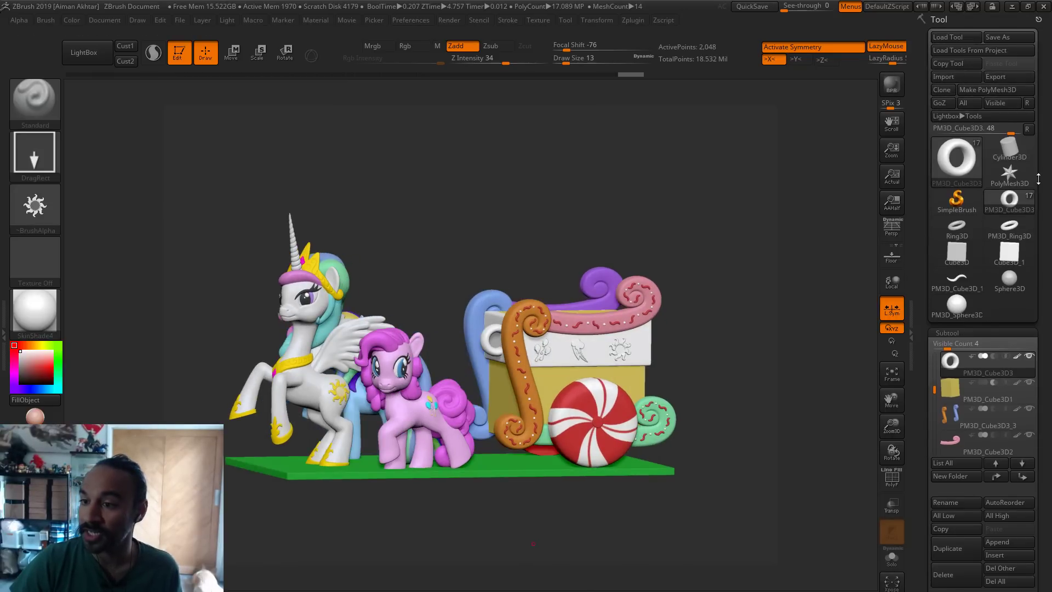
Save the tool over the existing MLP_Wheelchair5 file in the Magic Wheelchair folder
{"action": "left_click_drag", "start_coordinate": [1042, 108], "coordinate": [1042, 206]}
{"action": "left_click", "coordinate": [1008, 37]}
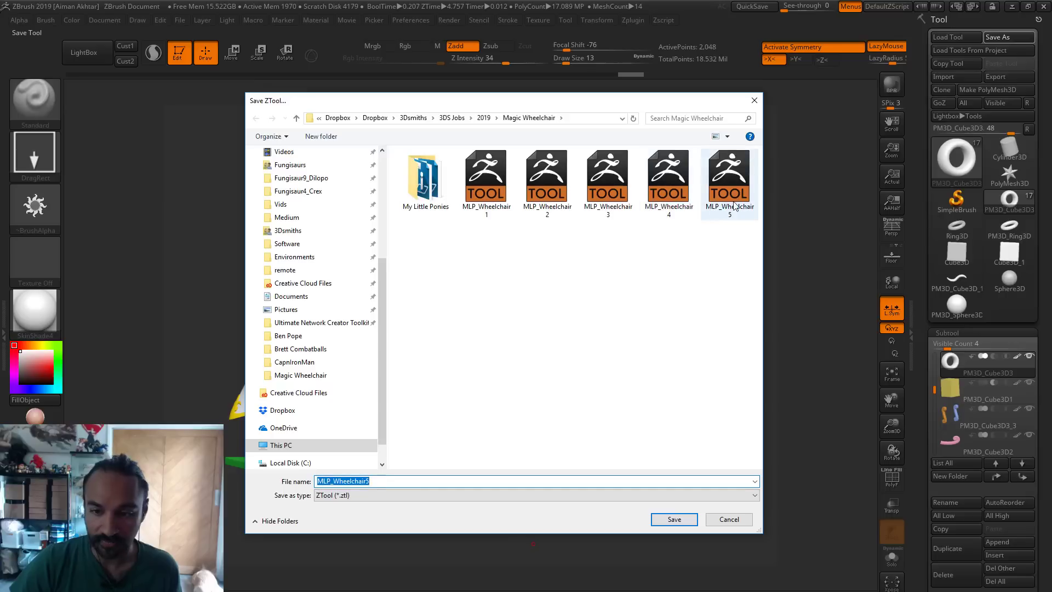
{"action": "double_click", "coordinate": [729, 181]}
{"action": "left_click", "coordinate": [558, 327]}
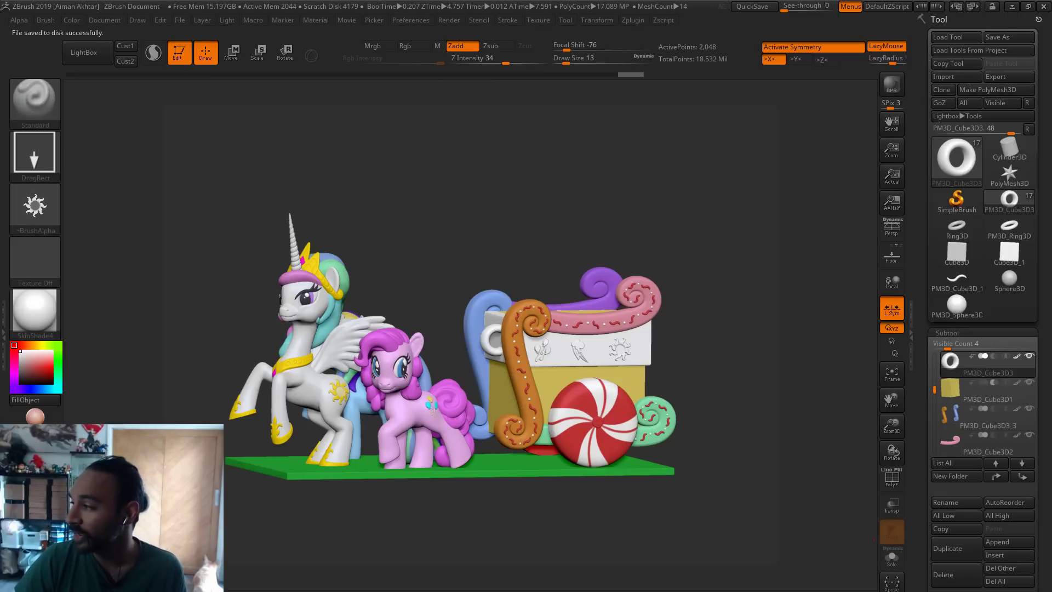
Switch to Photos to view the images cubone1.jpg and cubone2.jpg, and close the viewer
{"action": "key", "text": "alt+Tab"}
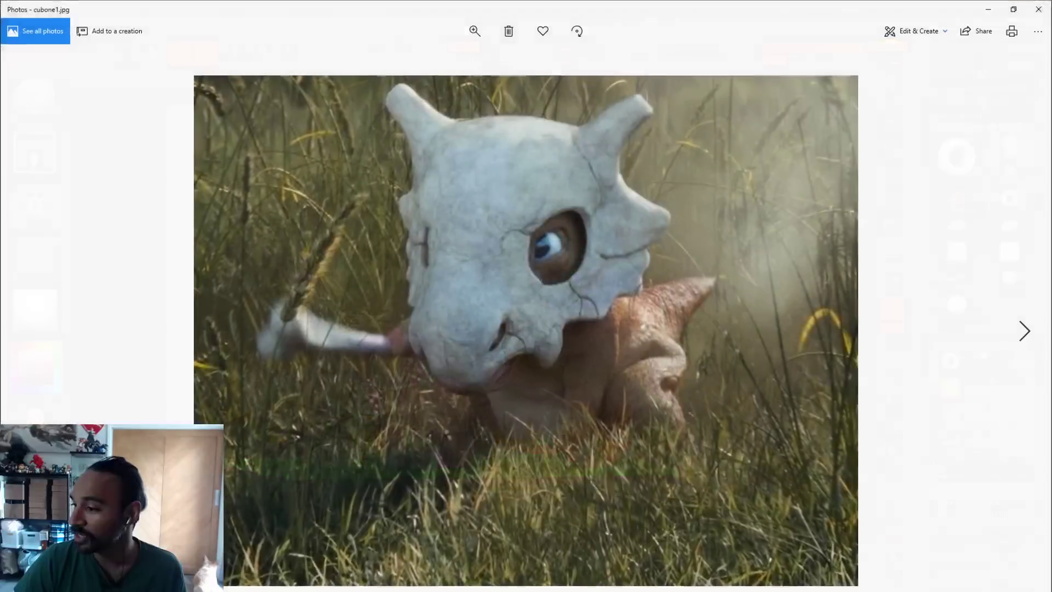
{"action": "key", "text": "Right"}
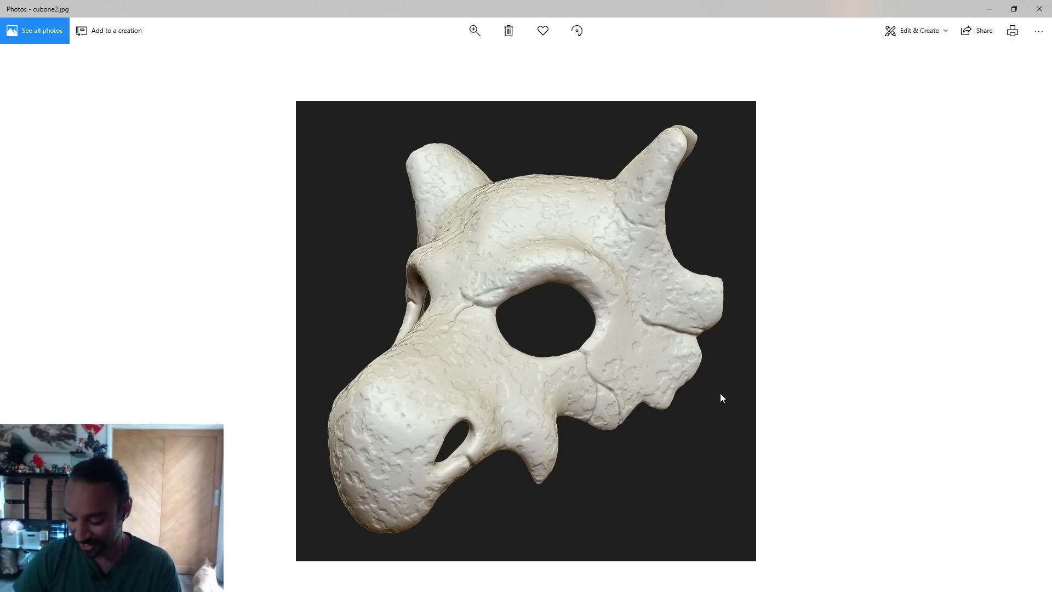
{"action": "key", "text": "Left"}
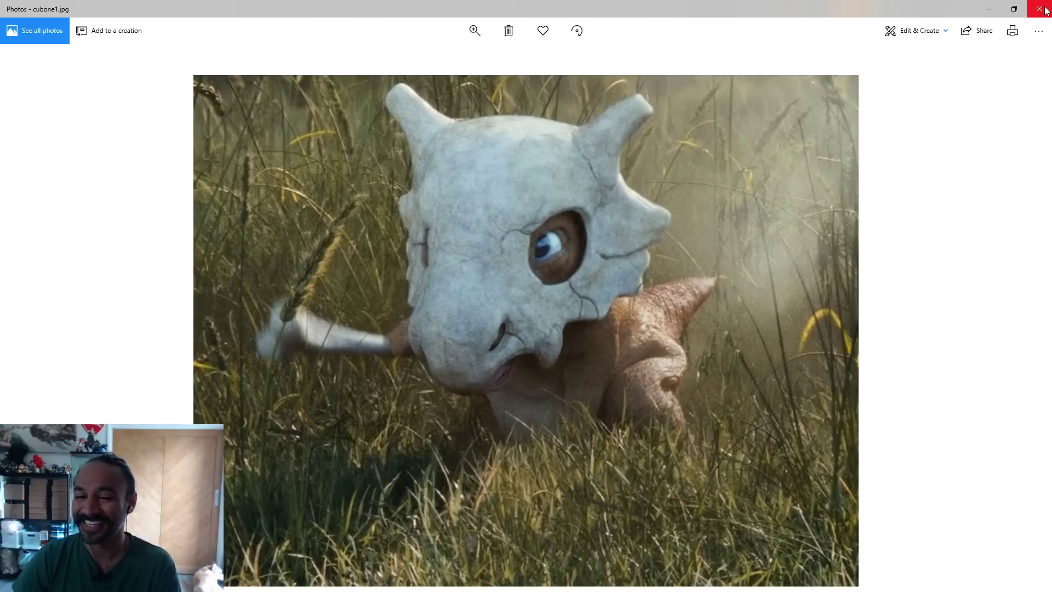
{"action": "left_click", "coordinate": [1039, 9]}
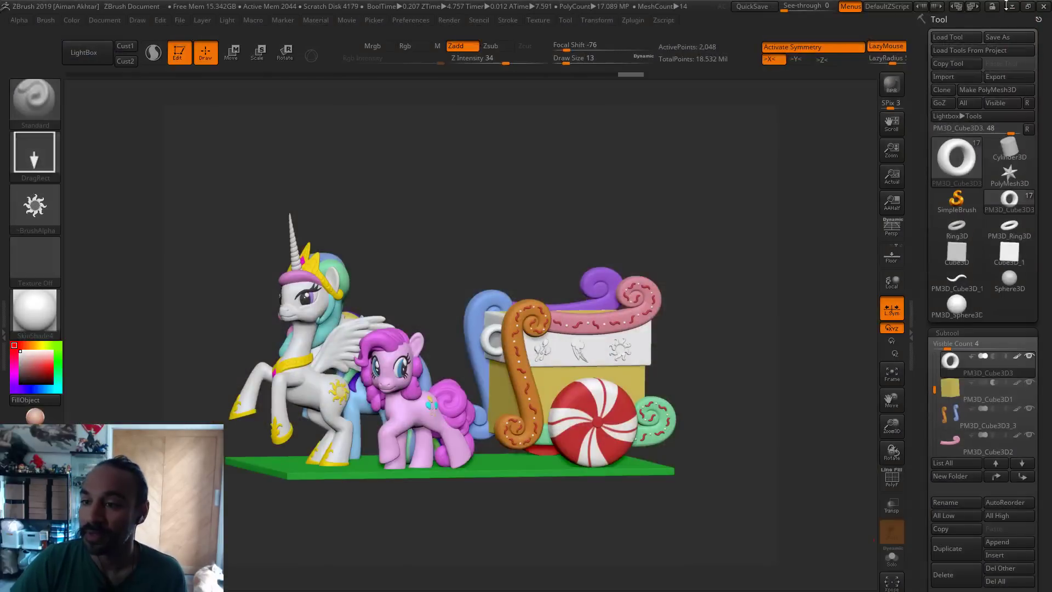